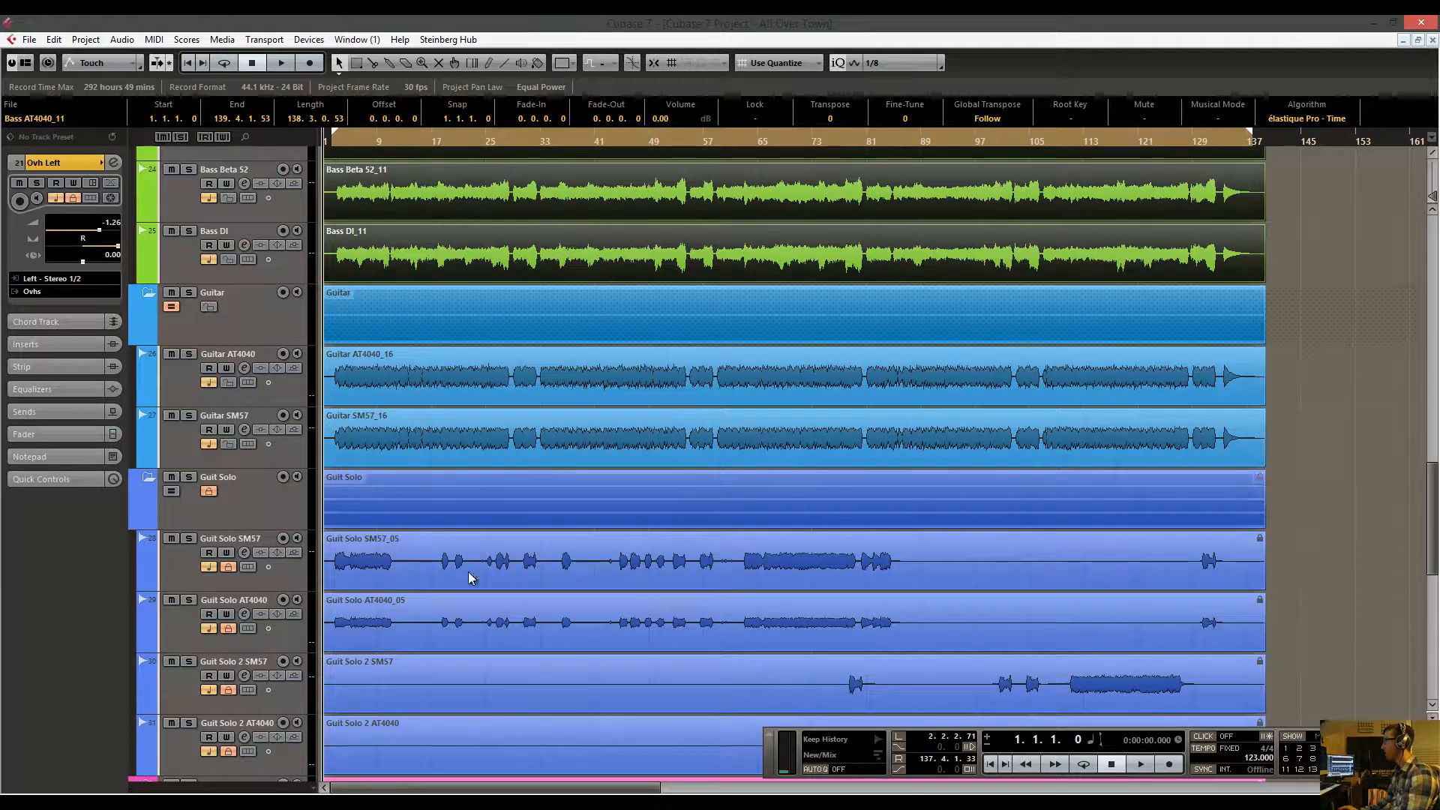
Select the Guit Solo 2 SM57 event and unlock the Guit Solo folder track for editing.
scroll(675, 681, "down", 2)
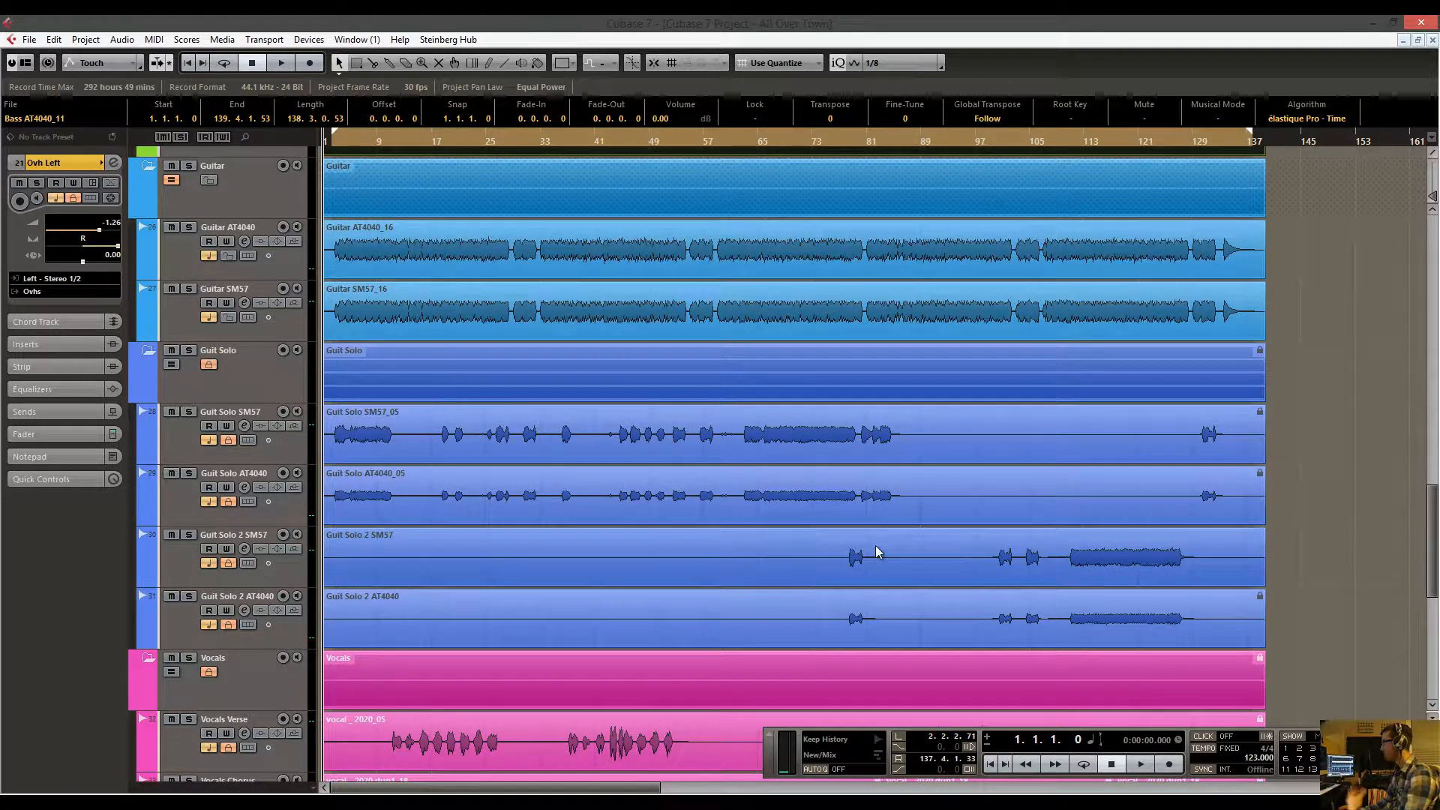
left_click(791, 566)
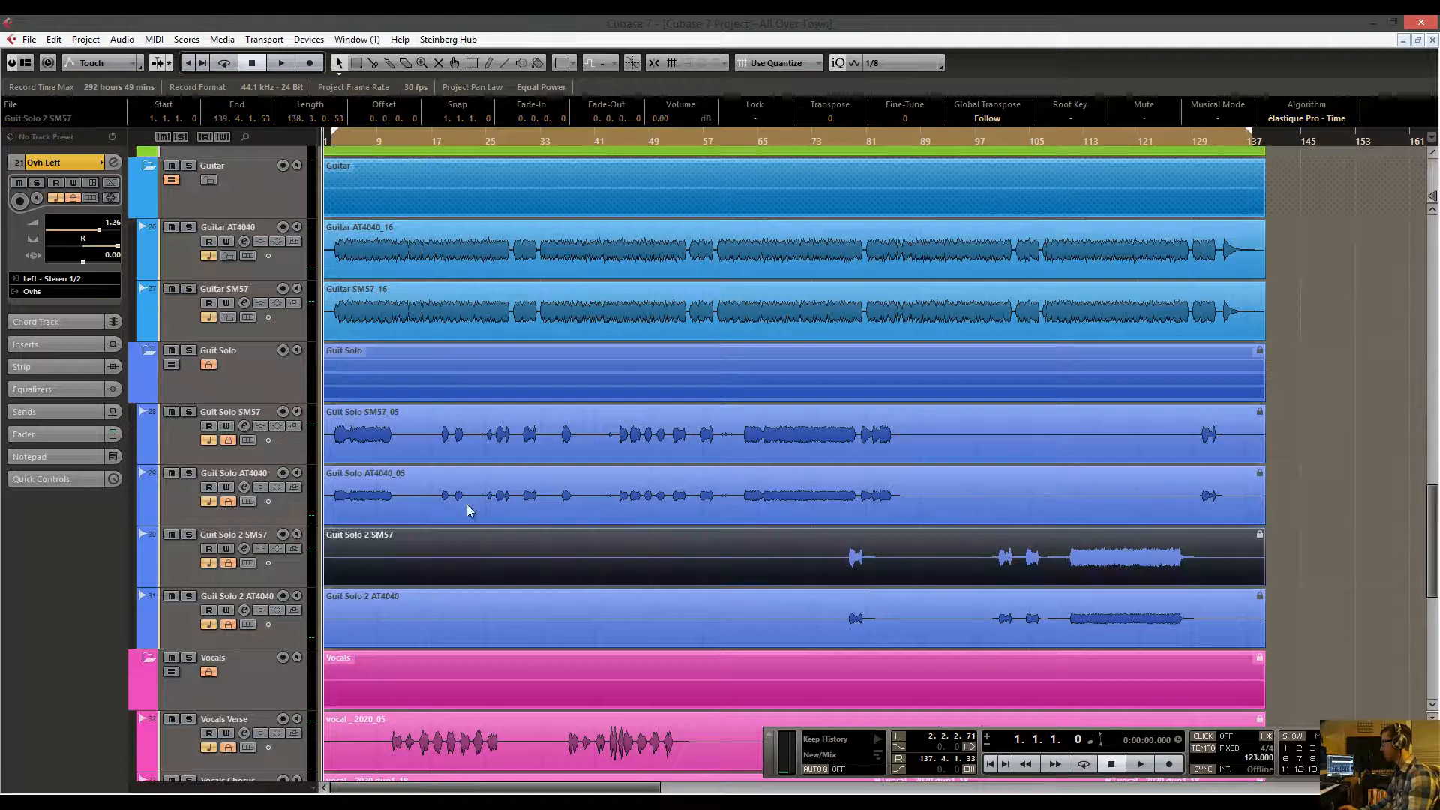
left_click(213, 367)
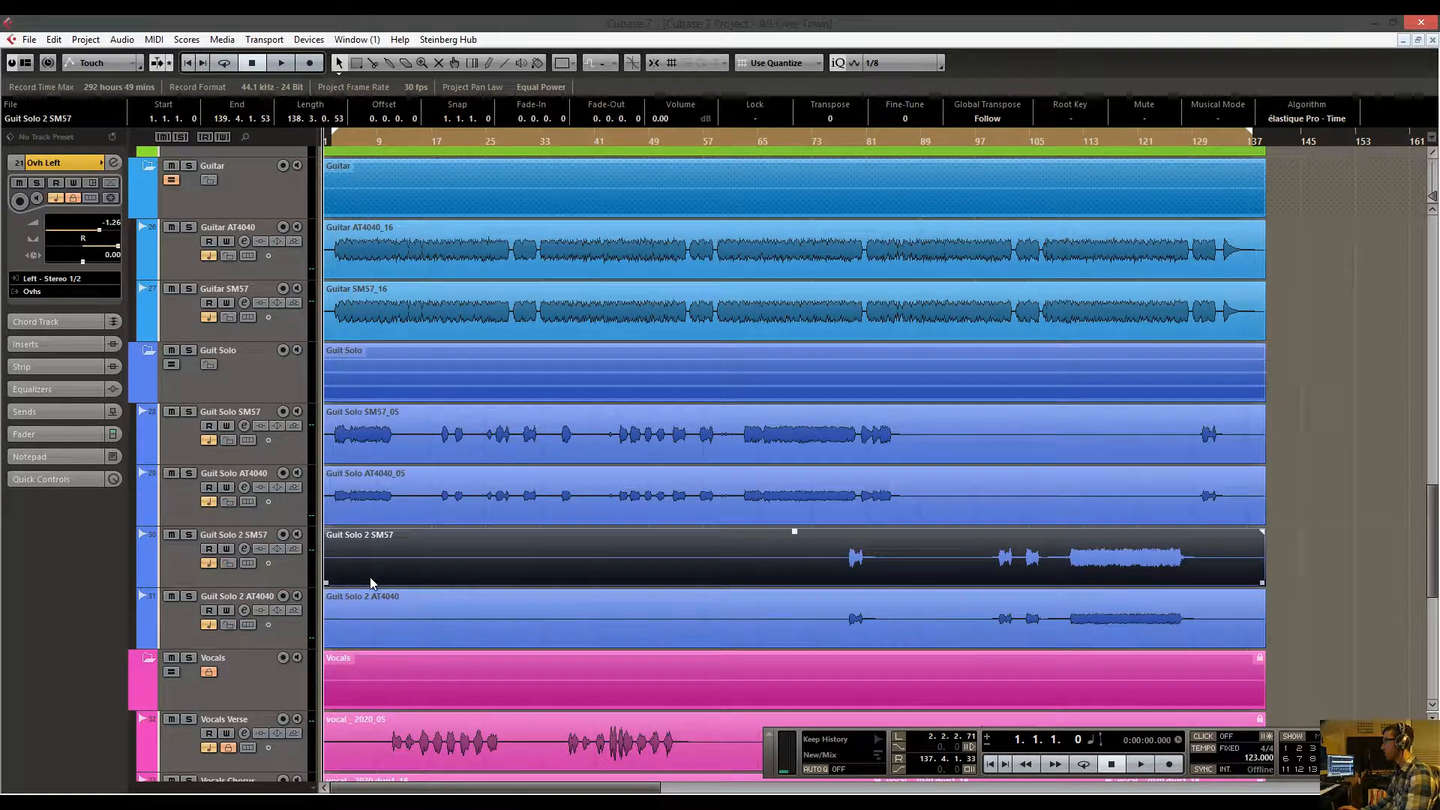
Trim the Guit Solo 2 SM57 and AT4040 events together, starting at about bar 78.4.4 and ending at about bar 130.3.1.
left_click(337, 644, "shift")
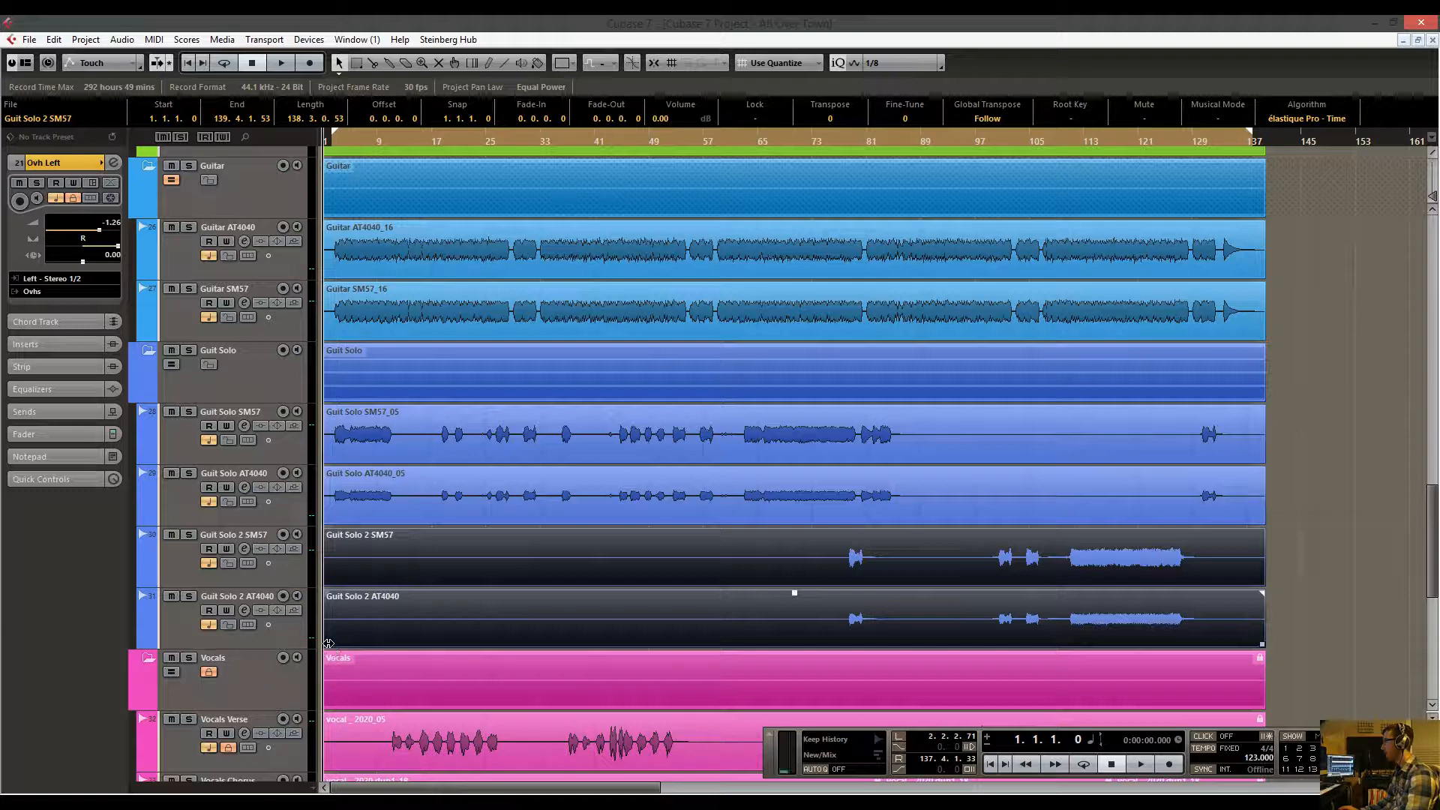
left_click_drag(337, 644, 862, 648)
scroll(1088, 638, "right", 3)
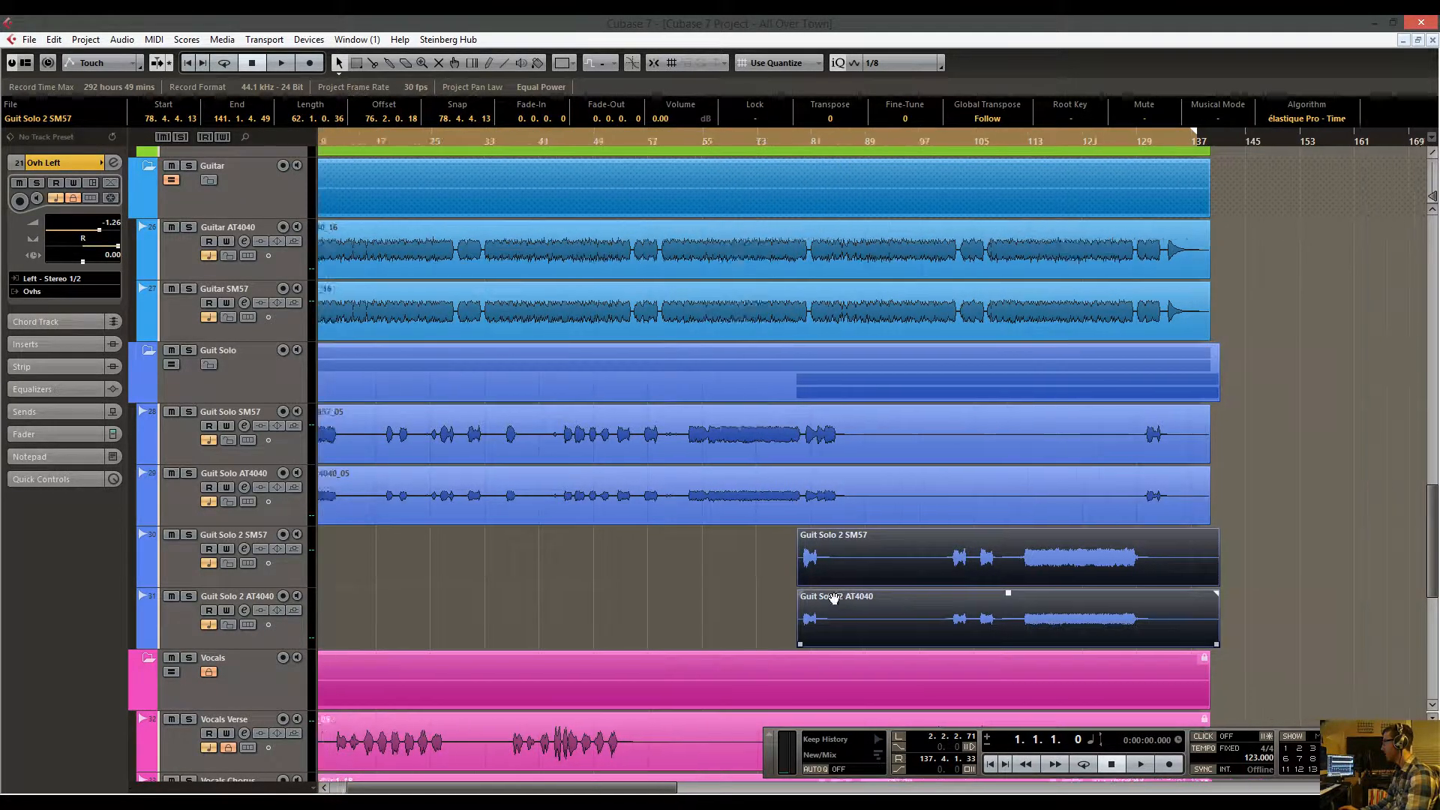
left_click_drag(1143, 643, 1073, 643)
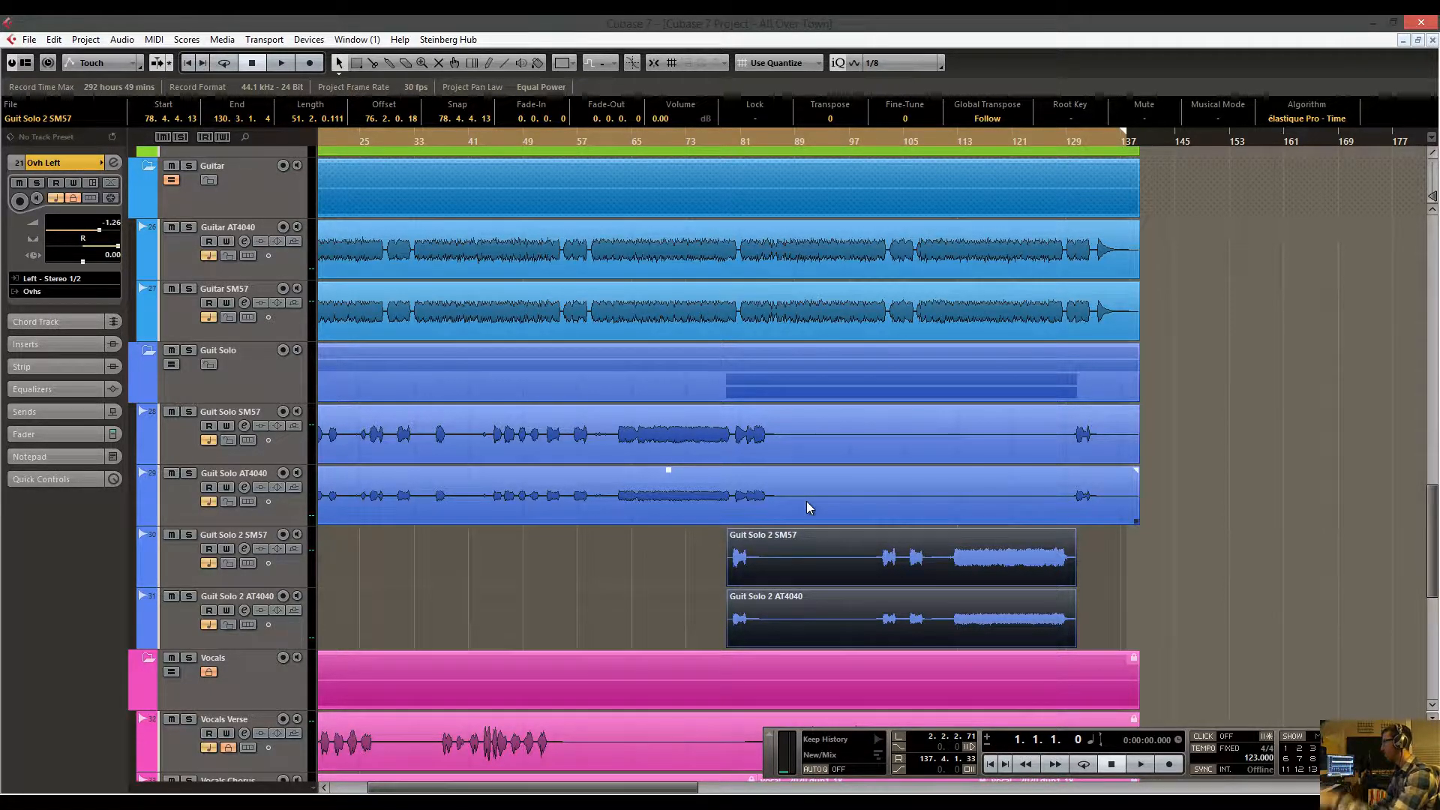
key("shift+f")
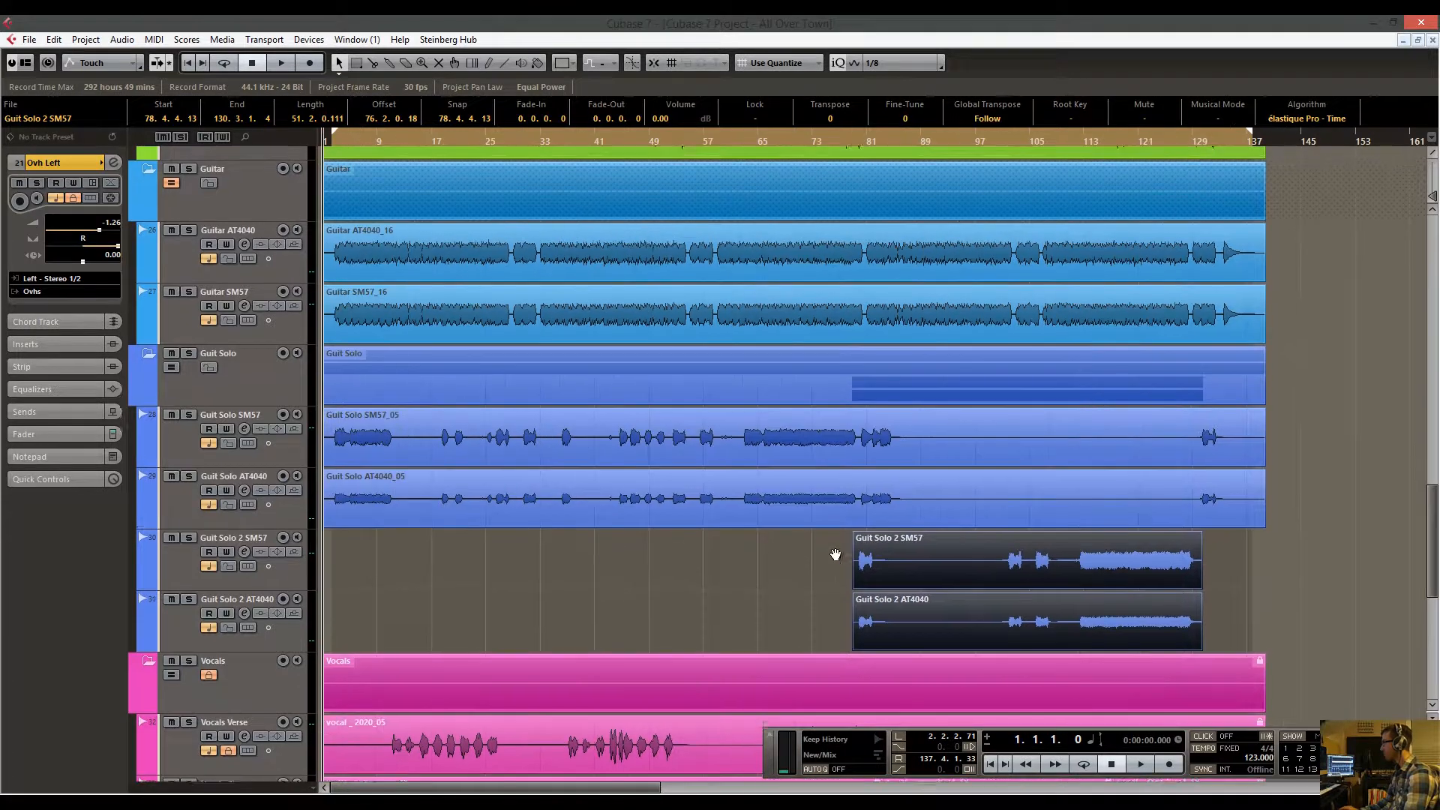
Unlock the Vocals folder track and trim the start of the Vocals Verse event to about bar 10.3.1.
scroll(788, 601, "down", 5)
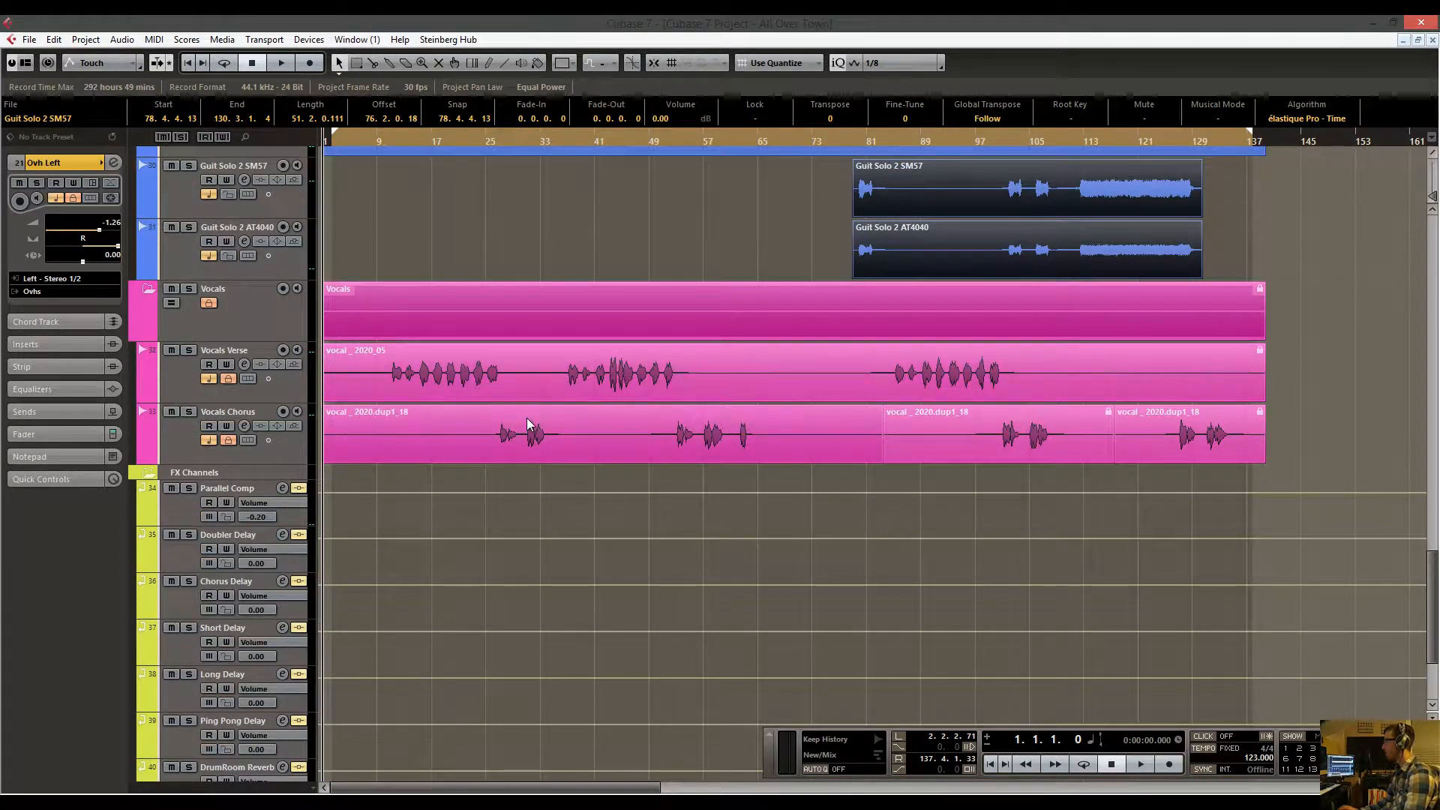
scroll(413, 436, "up", 4)
scroll(413, 436, "up", 2)
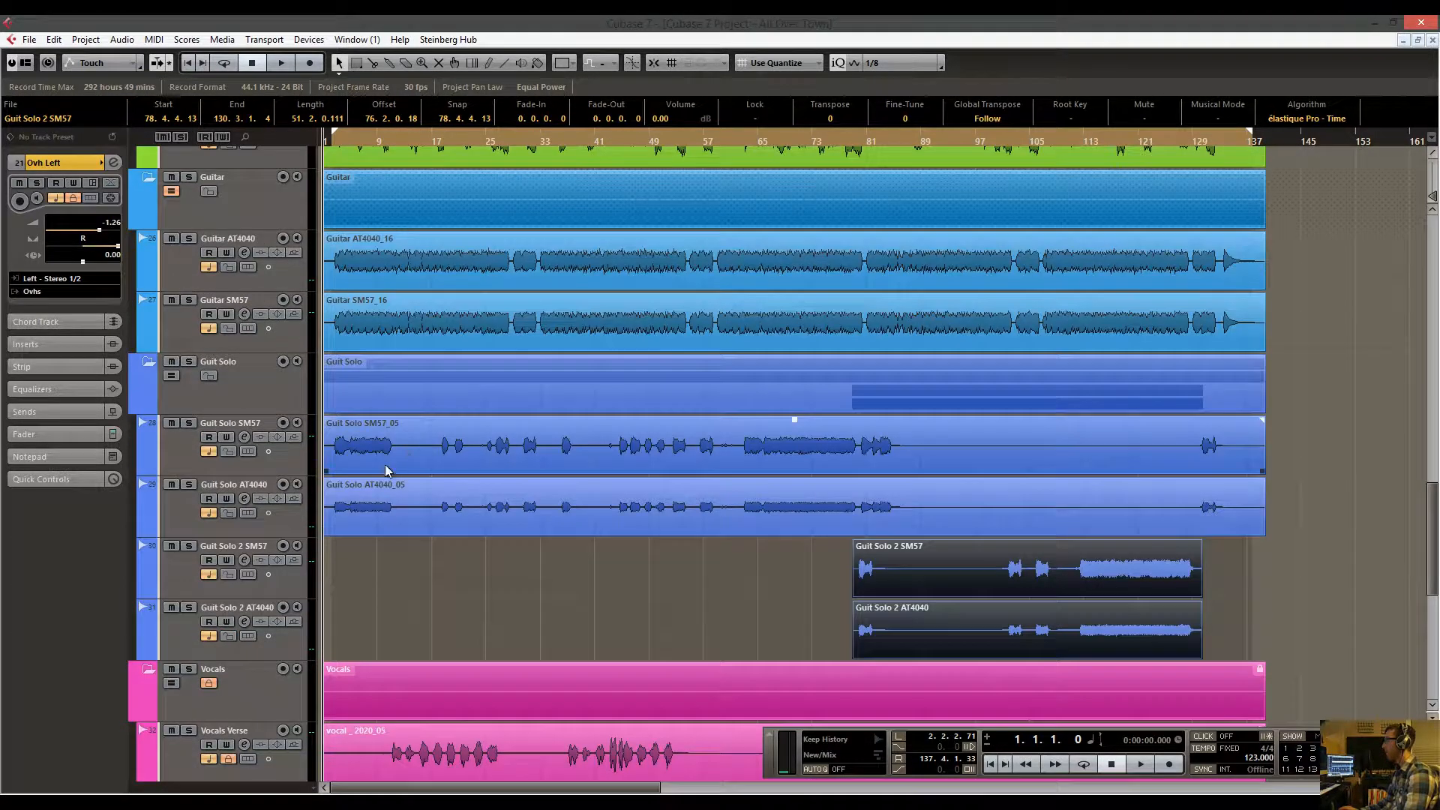
scroll(350, 530, "down", 2)
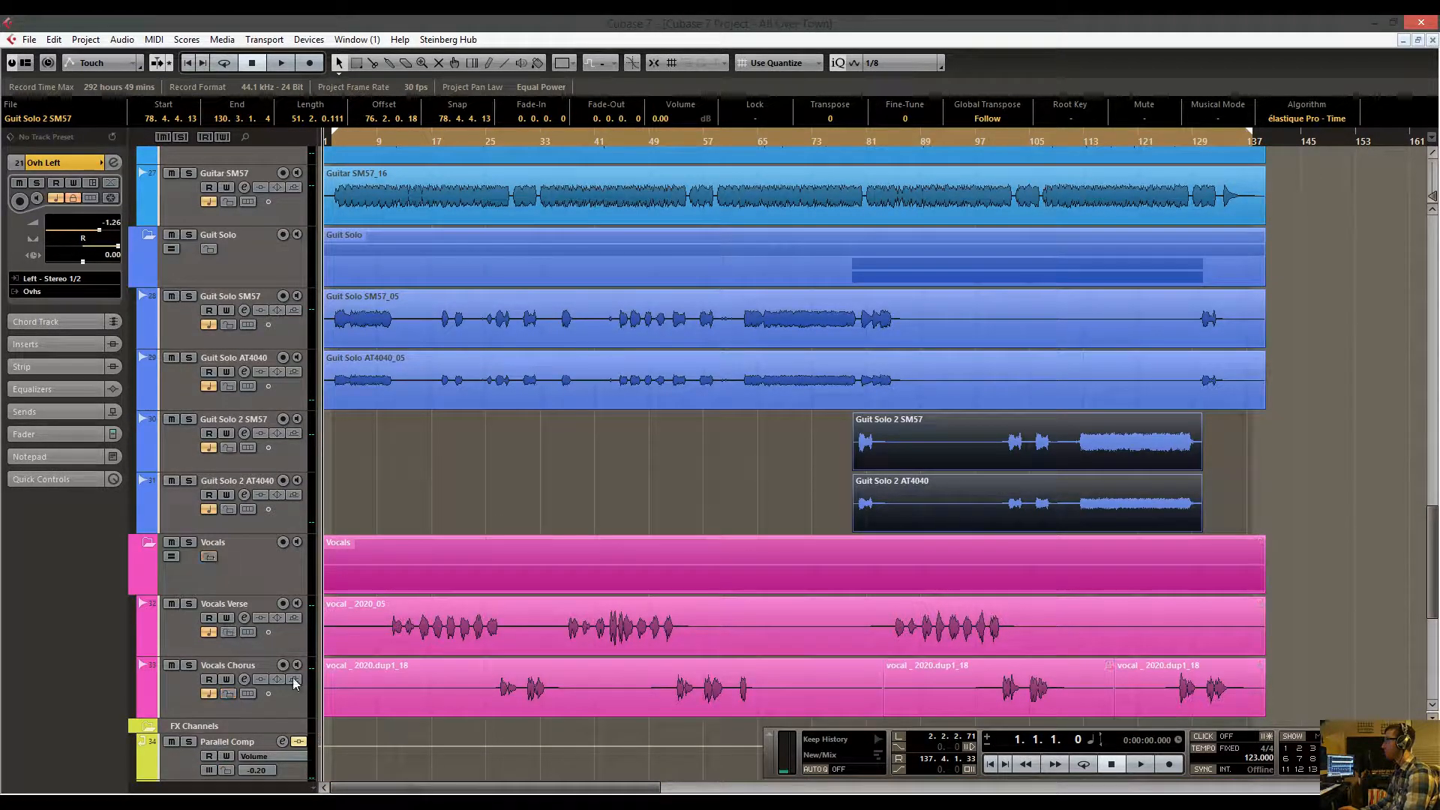
left_click(352, 635)
left_click_drag(333, 652, 388, 652)
left_click_drag(374, 140, 396, 183)
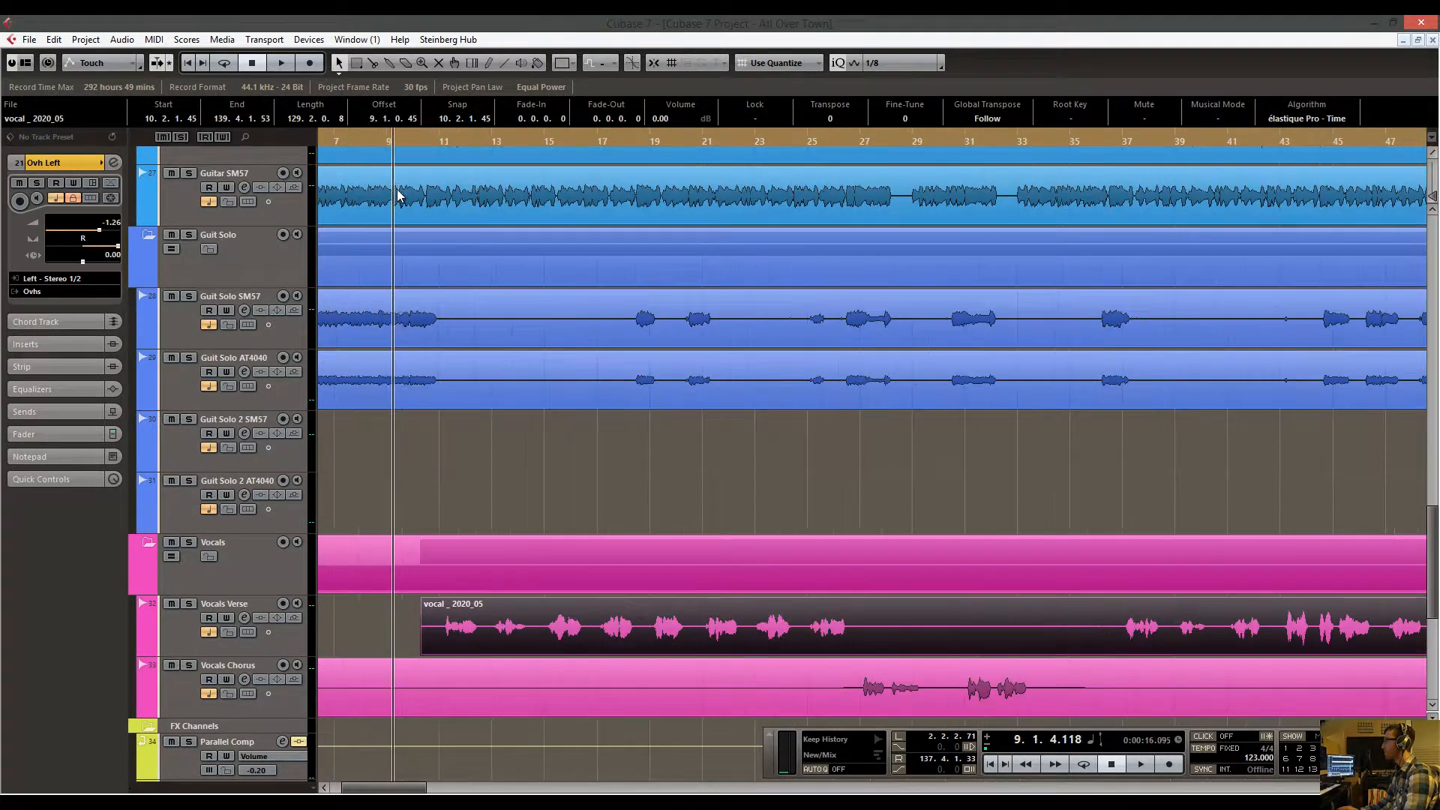
left_click_drag(424, 651, 431, 651)
scroll(465, 517, "down", 4)
scroll(465, 518, "left", 3)
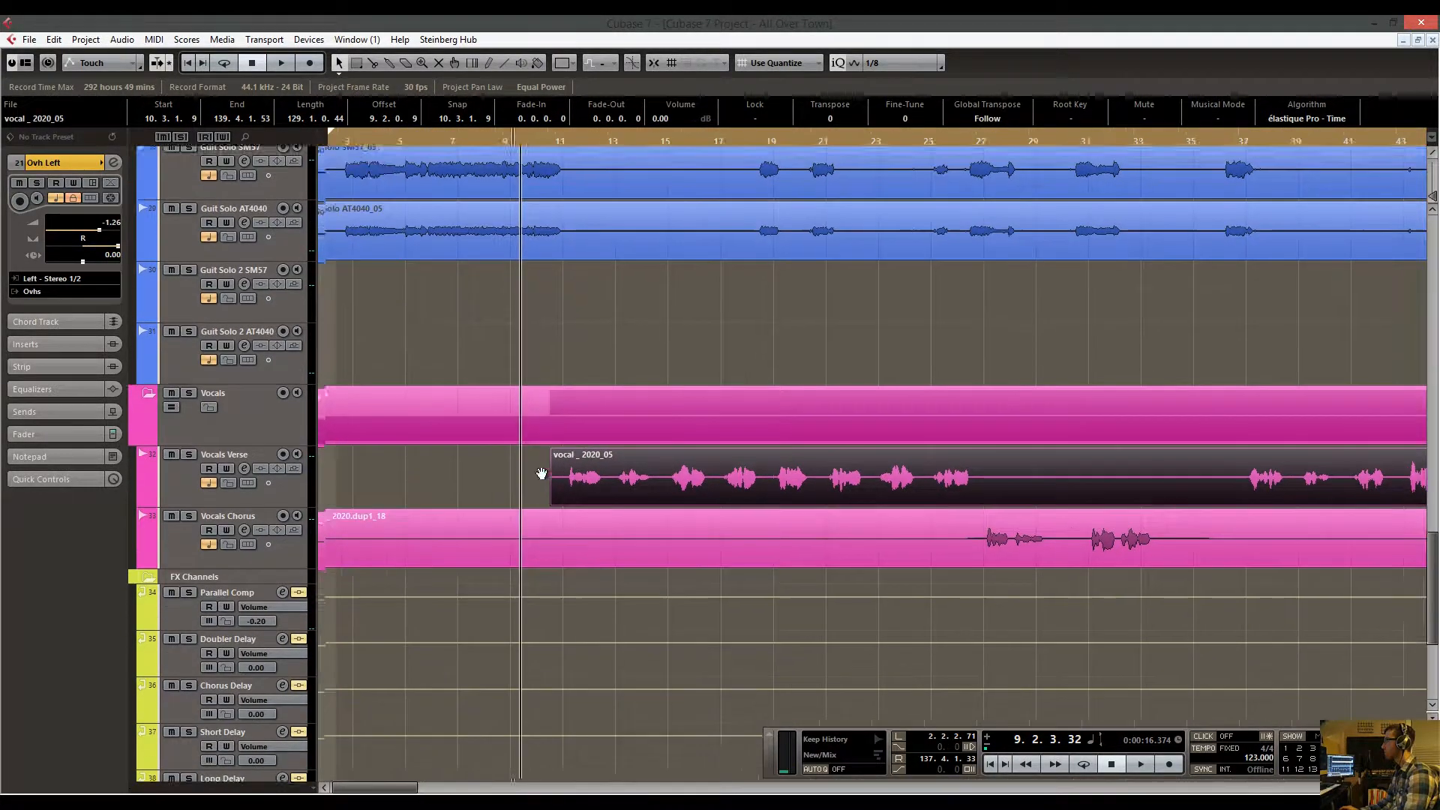
Trim the first Vocals Chorus event to start at about bar 26.3.4 and end at about bar 63.4.4.
left_click_drag(325, 541, 1003, 557)
scroll(601, 524, "right", 15)
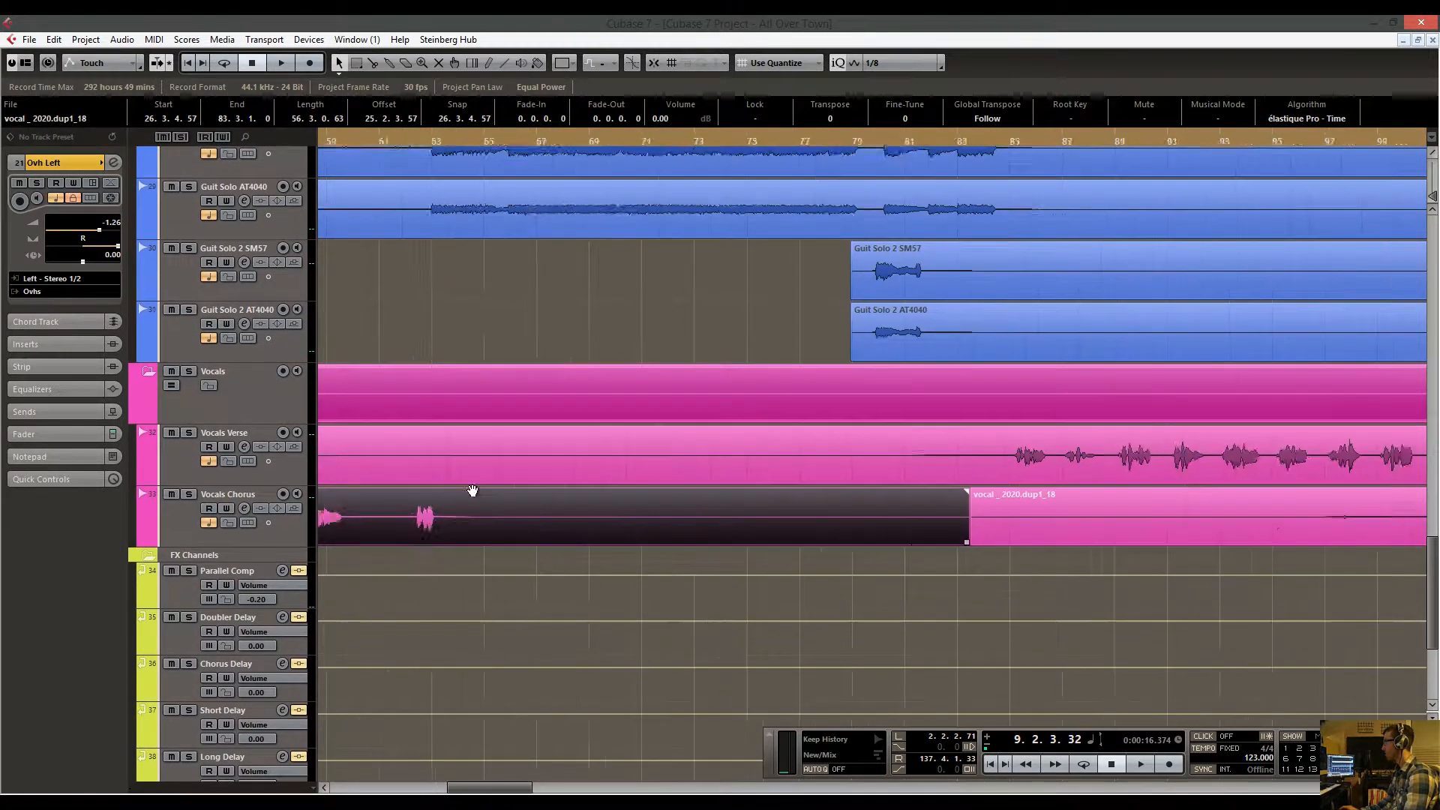
left_click_drag(472, 491, 257, 491)
left_click_drag(775, 488, 1009, 483)
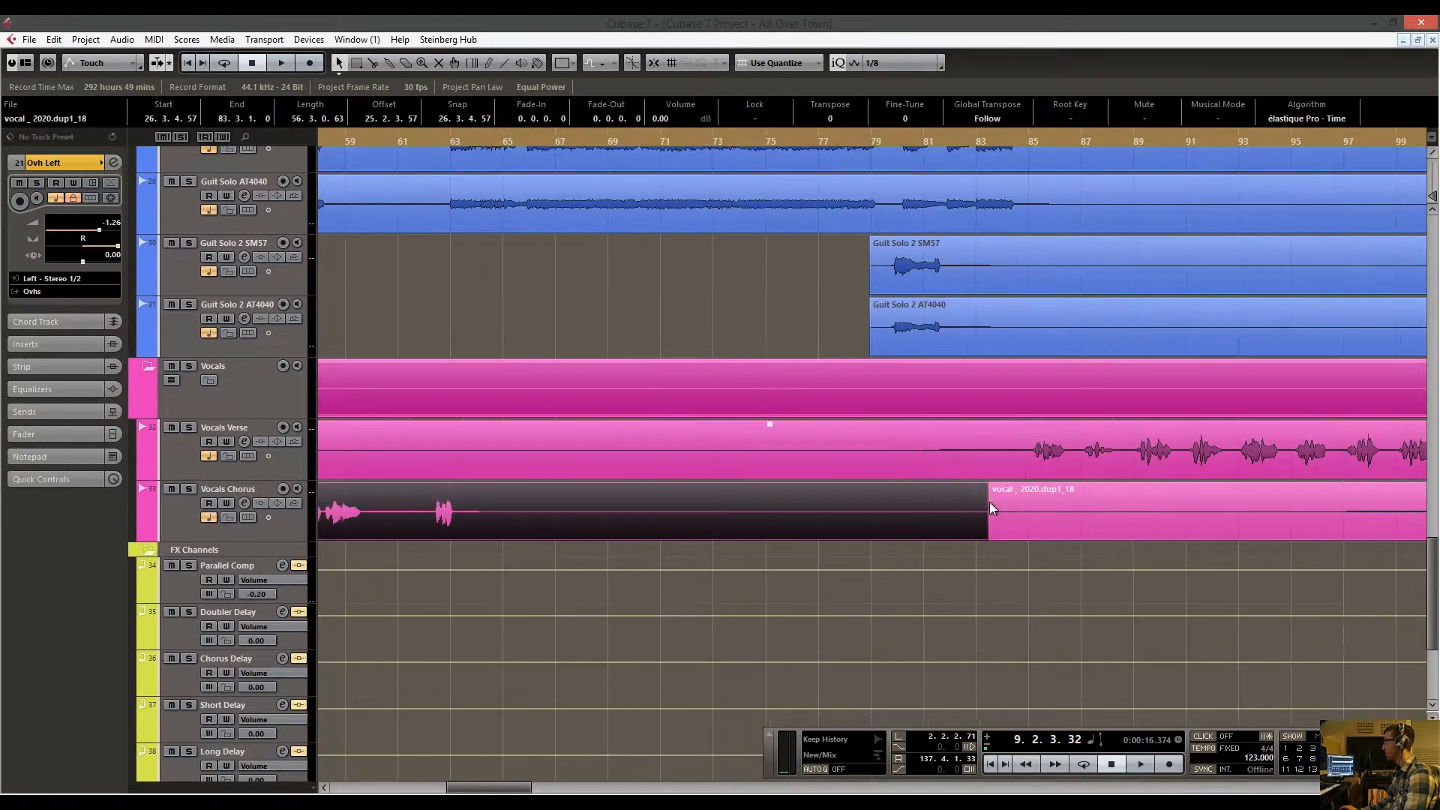
left_click_drag(971, 539, 477, 540)
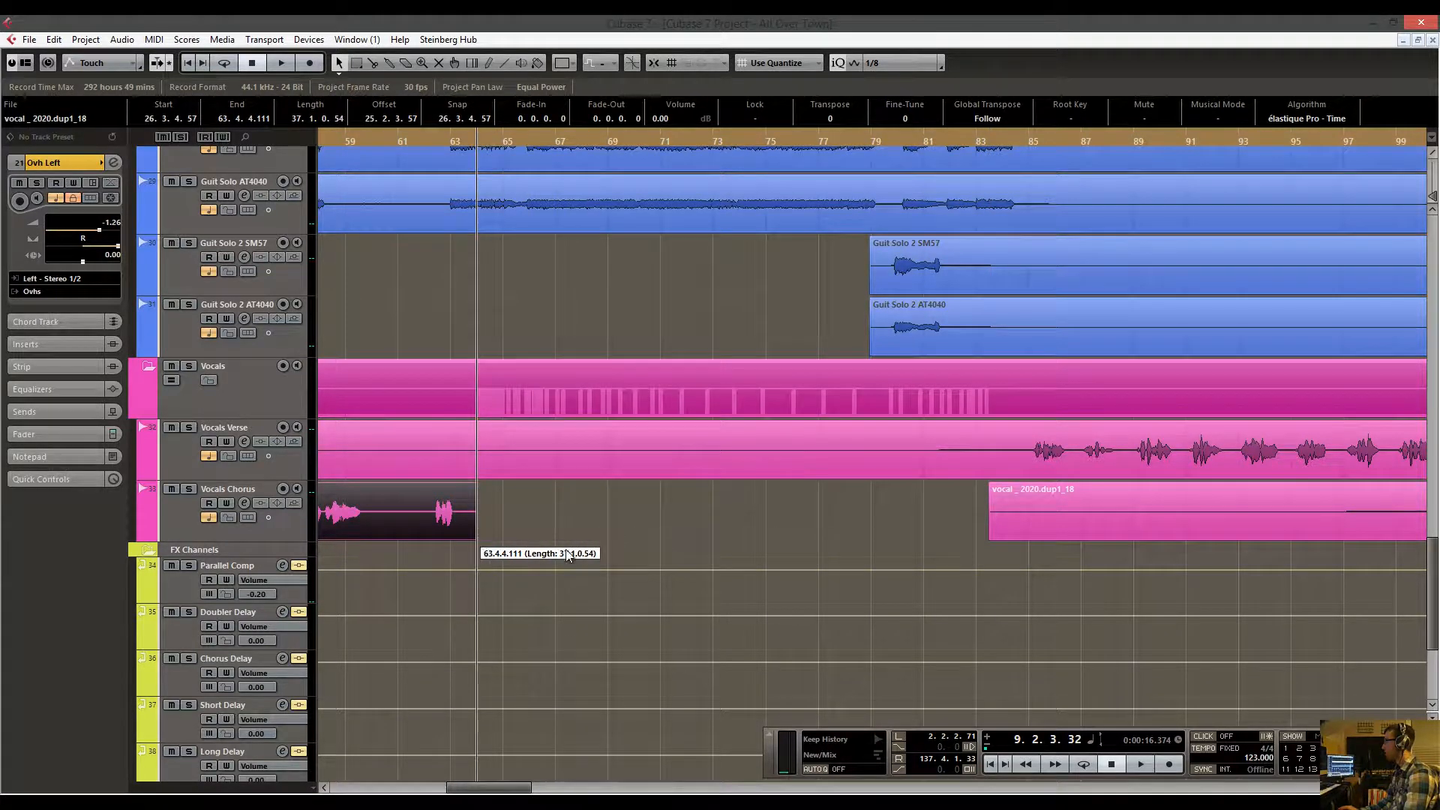
Trim the second Vocals Chorus event to about bars 100 to 109 and cut the silence before and after the third event's vocals.
scroll(525, 552, "right", 3)
left_click_drag(693, 540, 1138, 540)
scroll(958, 530, "right", 8)
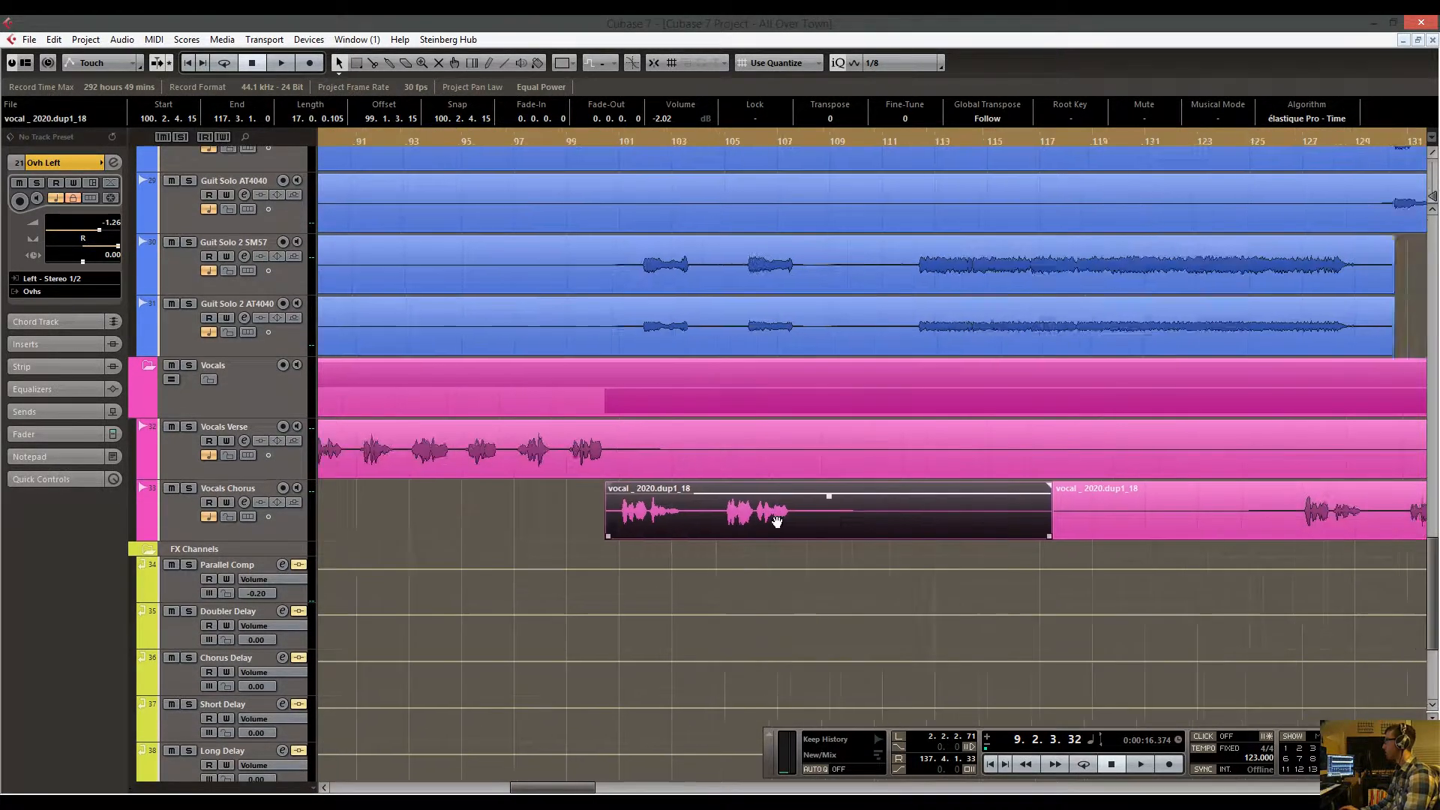
left_click_drag(777, 538, 565, 539)
left_click_drag(783, 538, 1006, 538)
left_click_drag(1365, 537, 1236, 538)
Trim the end of the Vocals Verse event to about bar 101.2.2, just after the last verse phrase.
left_click_drag(1369, 482, 507, 484)
scroll(782, 527, "left", 3)
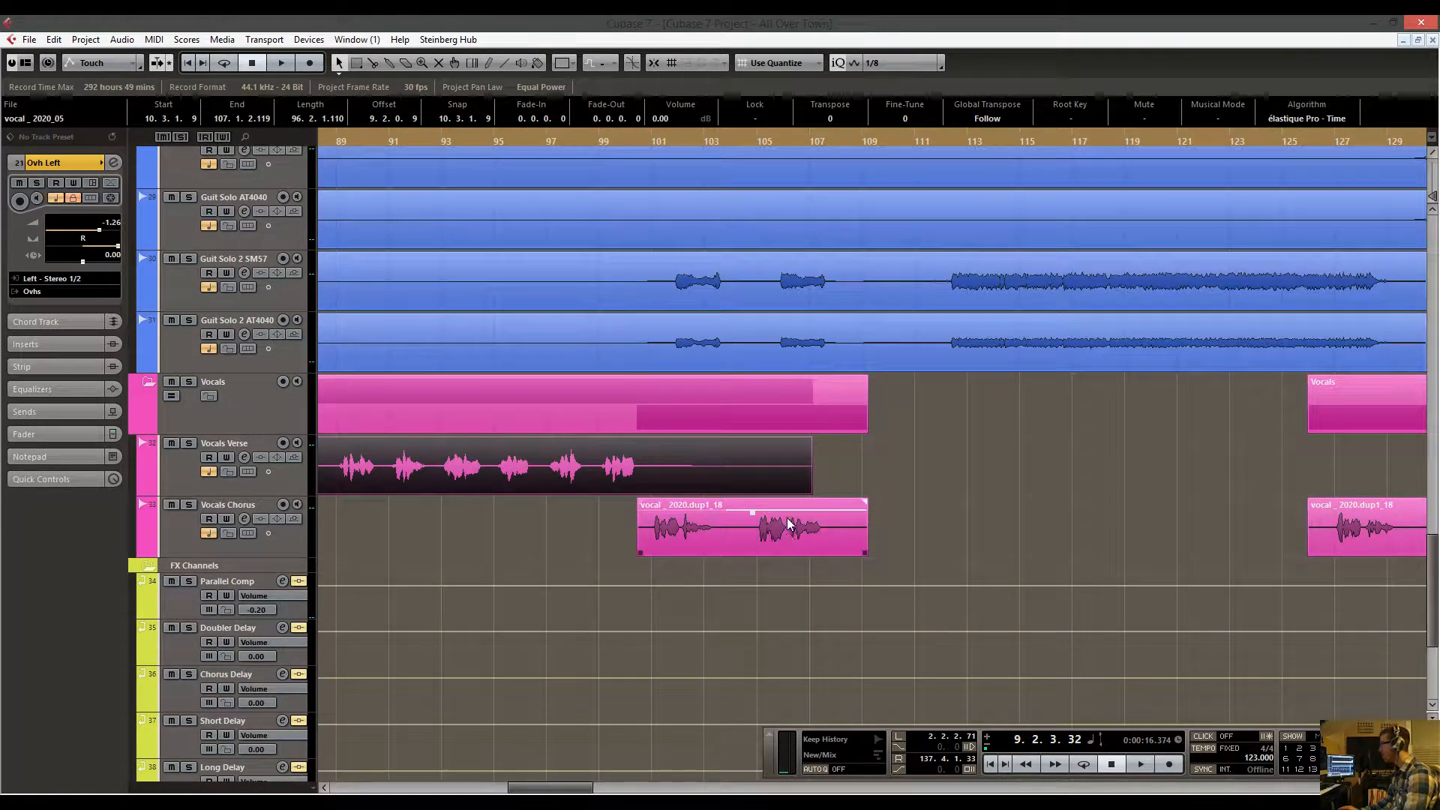
scroll(1085, 501, "left", 3)
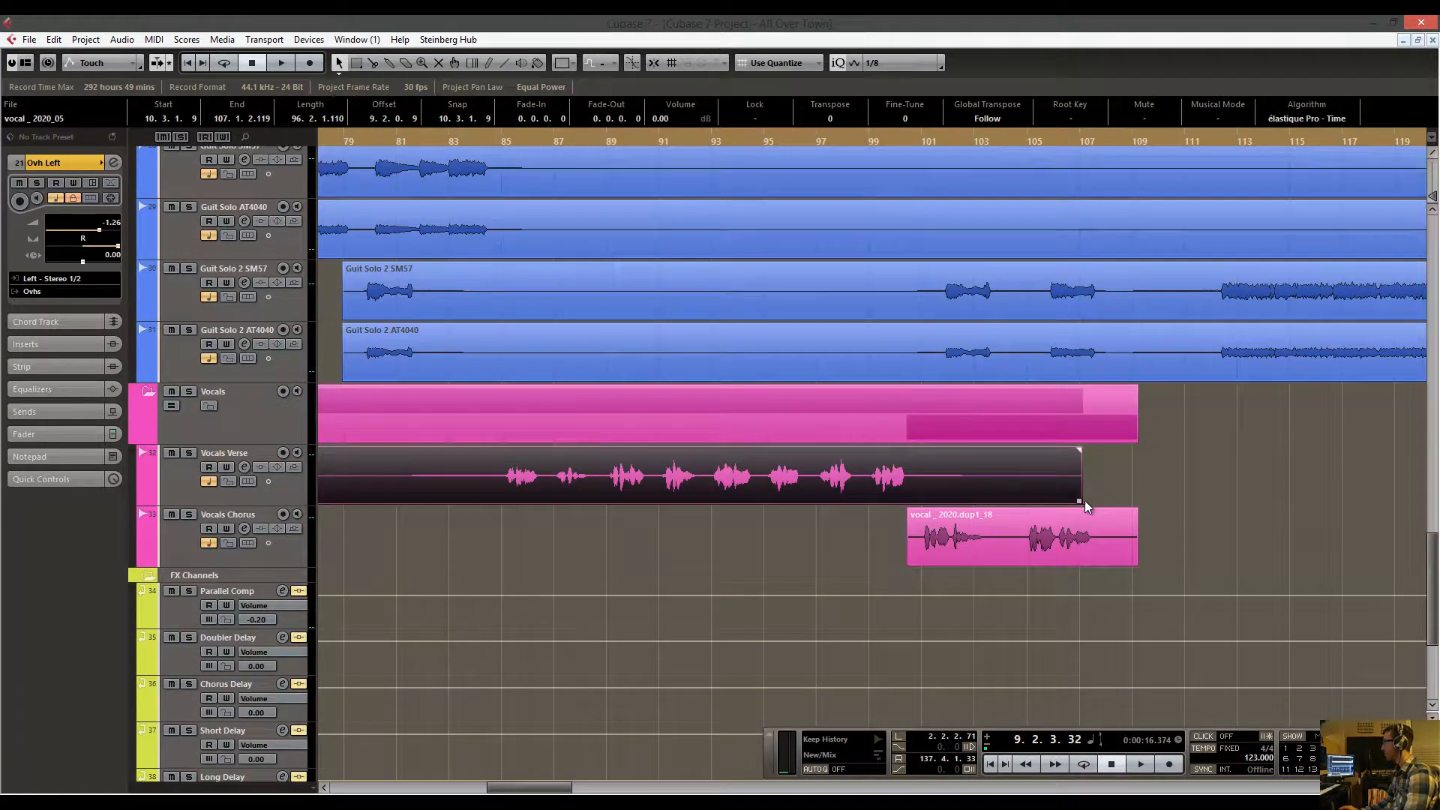
left_click_drag(1082, 502, 858, 502)
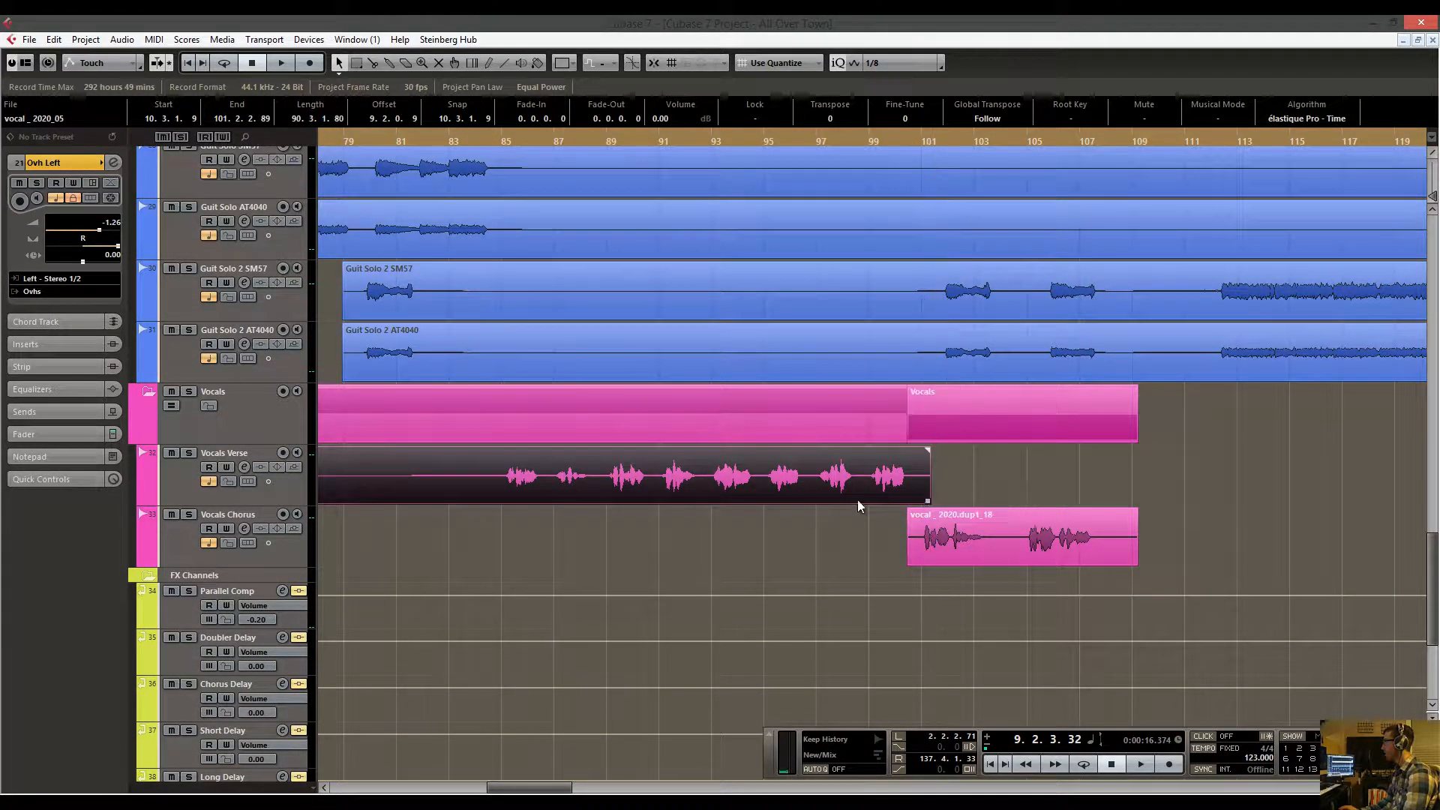
scroll(1153, 518, "left", 3)
scroll(1045, 418, "left", 3)
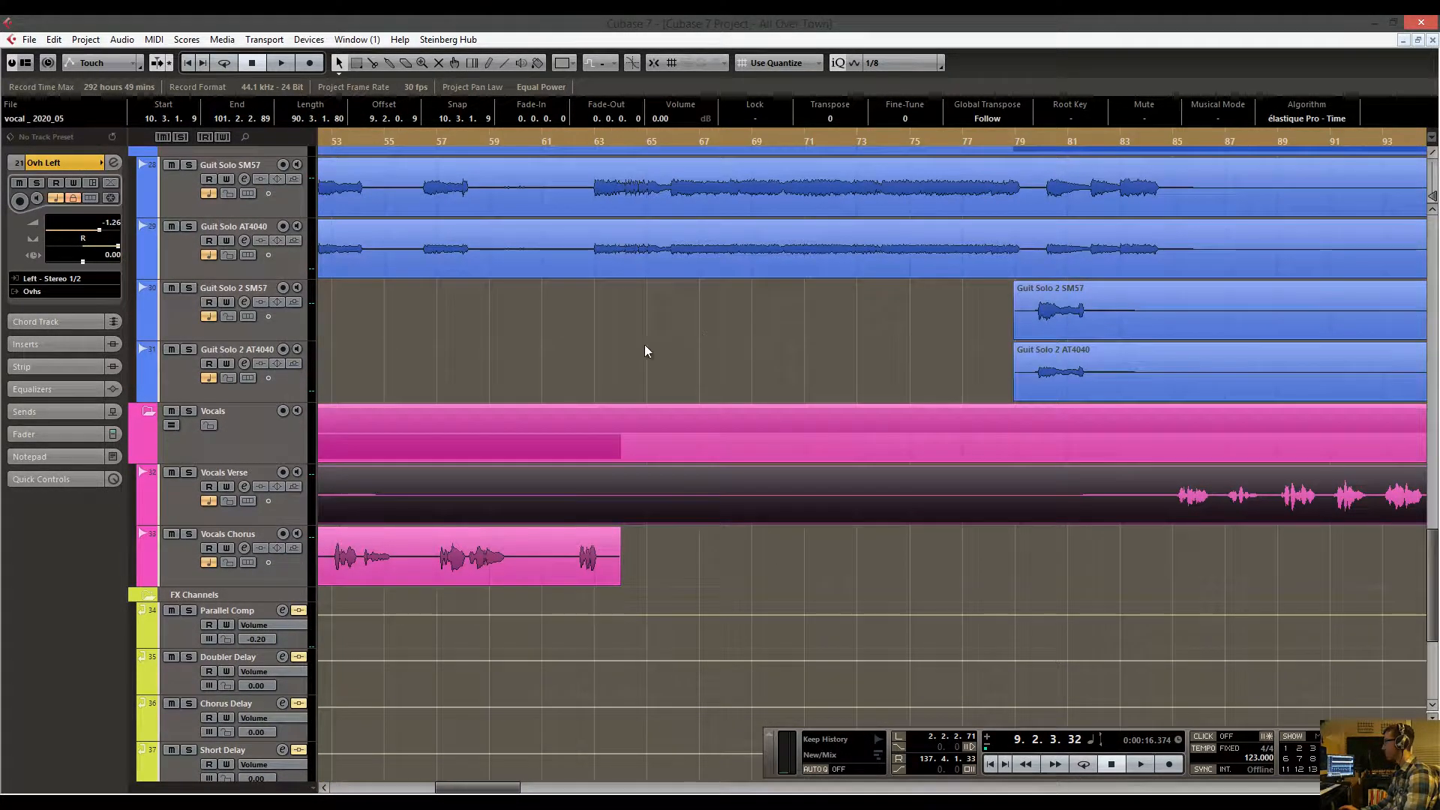
Solo the Guit Solo folder and play its opening, stopping at the first guitar note around bar 2.3.4.
left_click_drag(618, 147, 350, 168)
scroll(384, 241, "up", 2)
left_click_drag(384, 241, 563, 302)
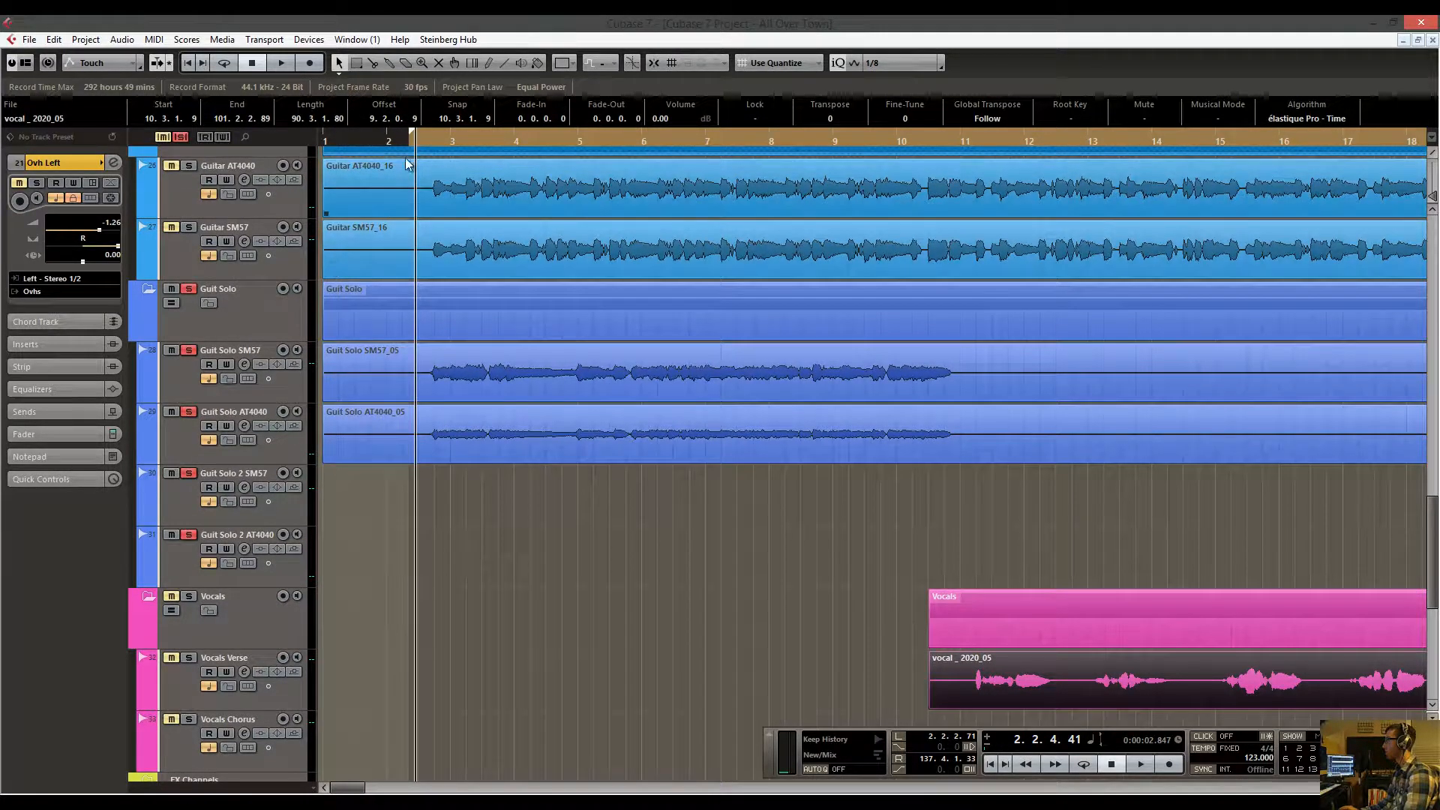
left_click_drag(405, 143, 360, 150)
key("space")
key("space")
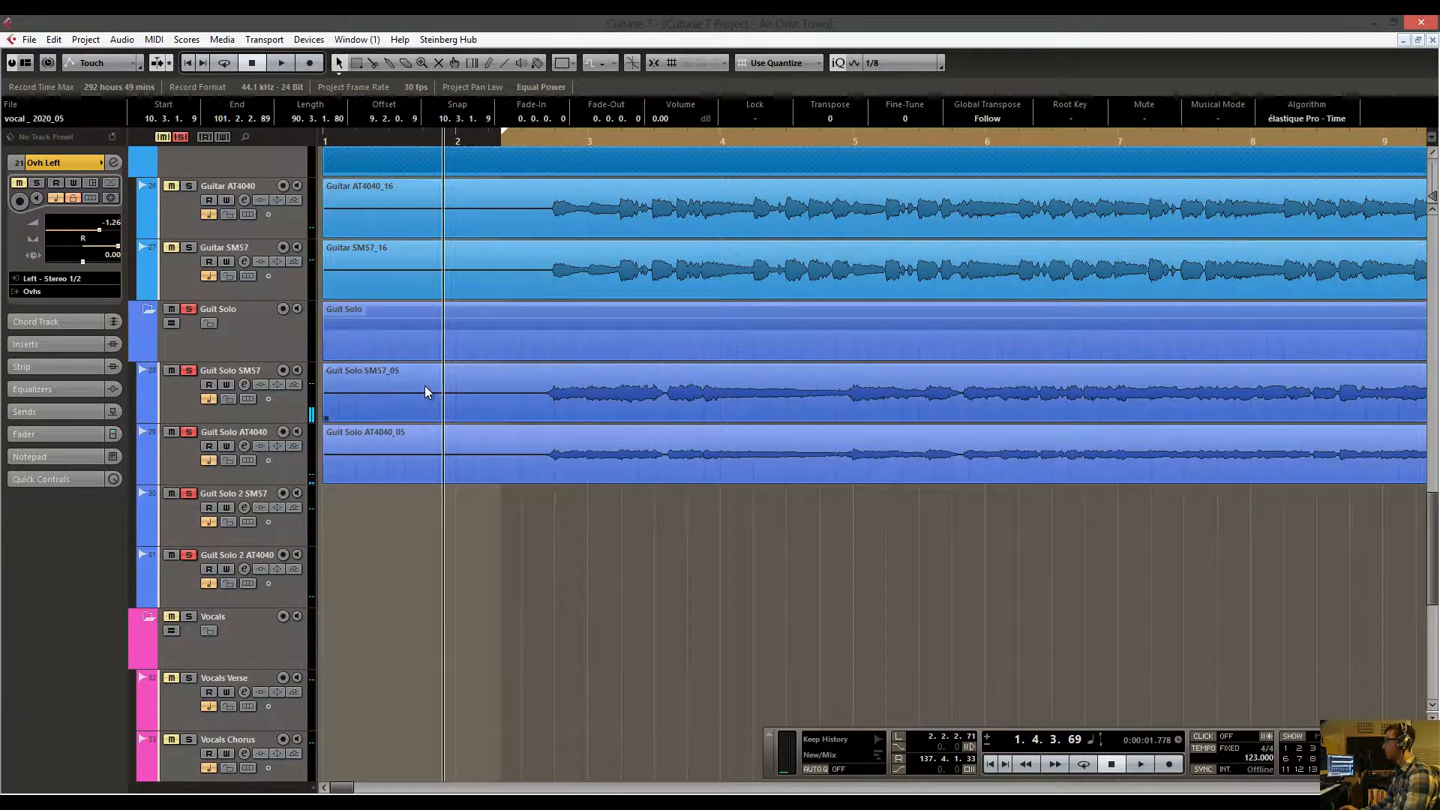
key("space")
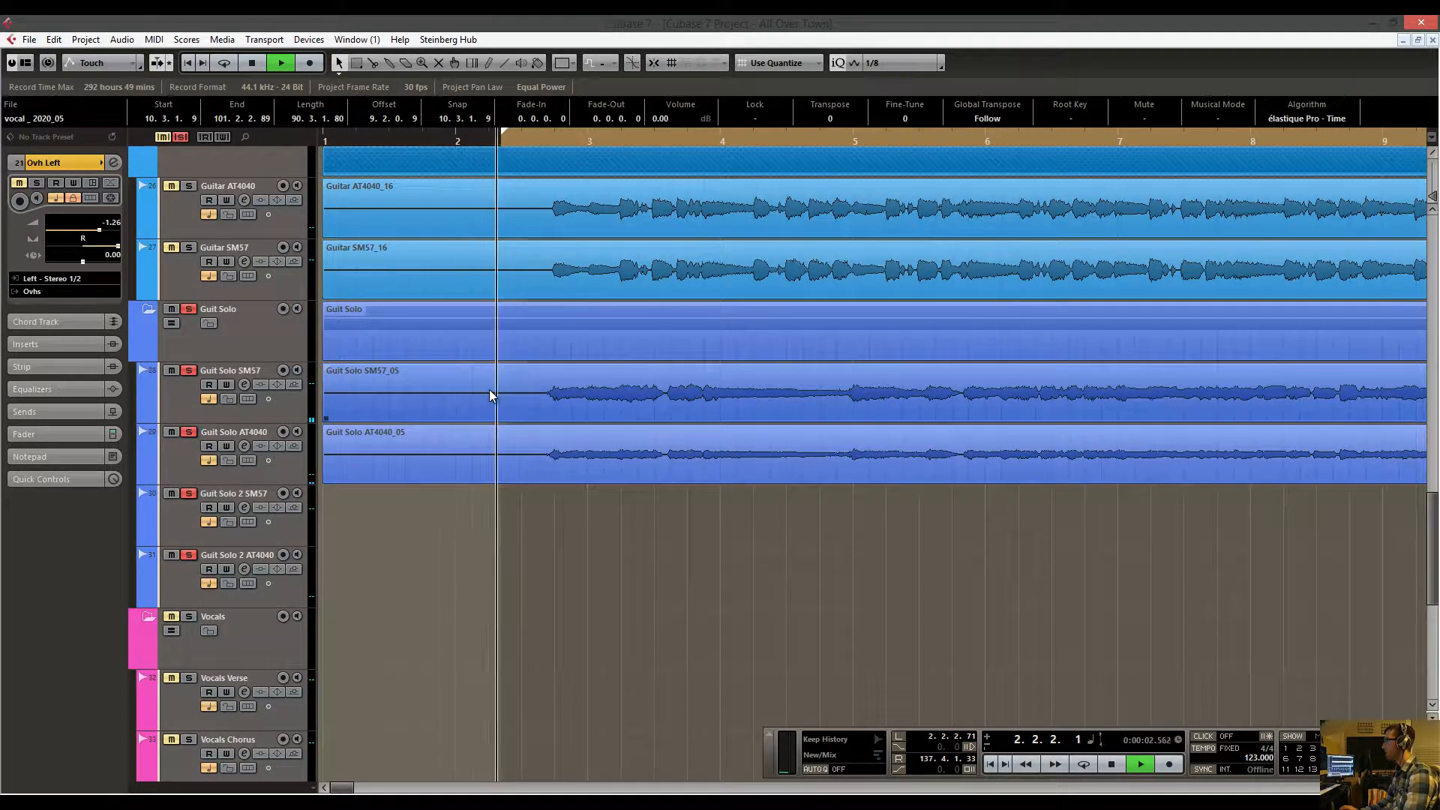
key("space")
Trim the starts of both Guit Solo events to about bar 2.3.2 and give them a short fade-in.
scroll(478, 351, "up", 4)
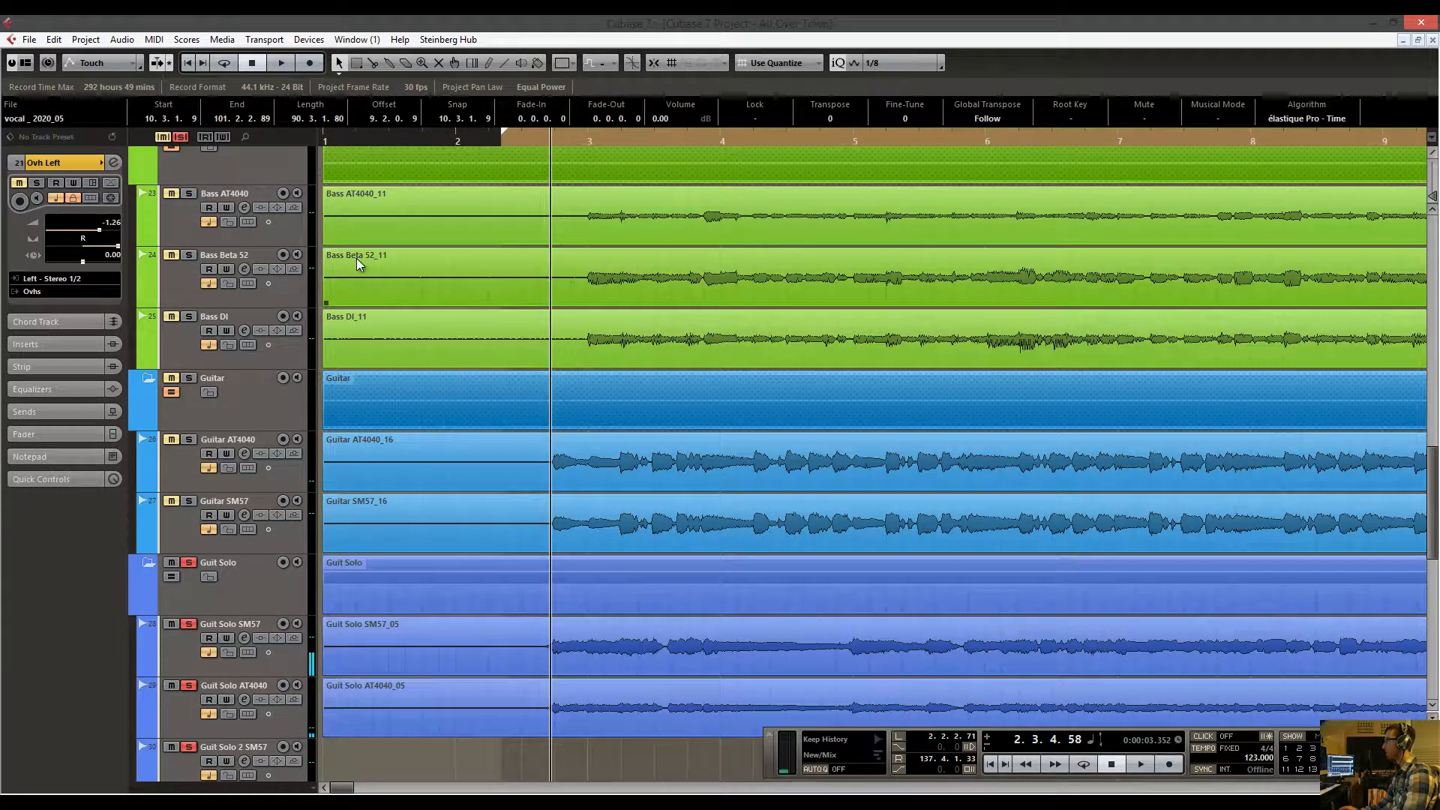
scroll(357, 258, "down", 4)
scroll(676, 409, "down", 2)
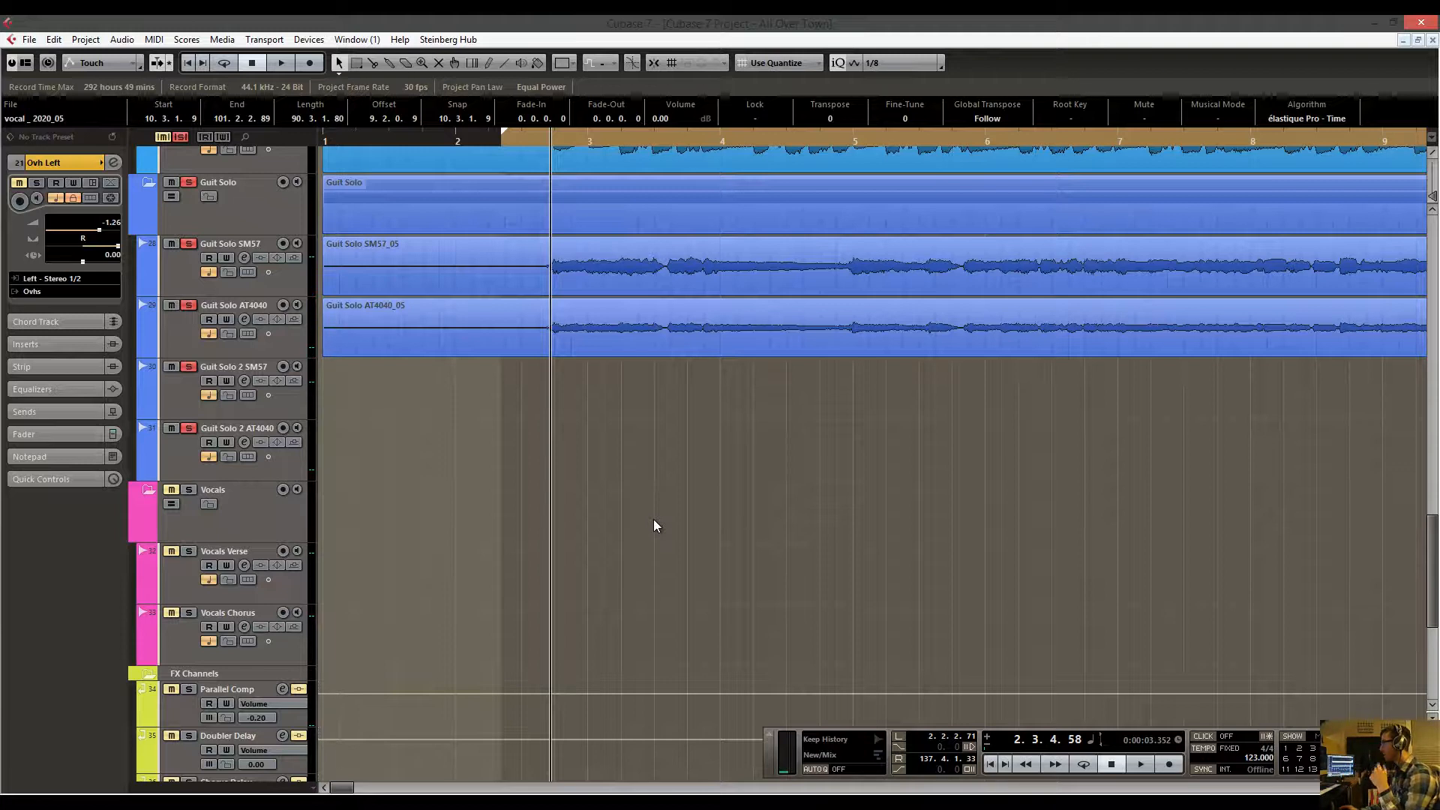
scroll(589, 337, "up", 2)
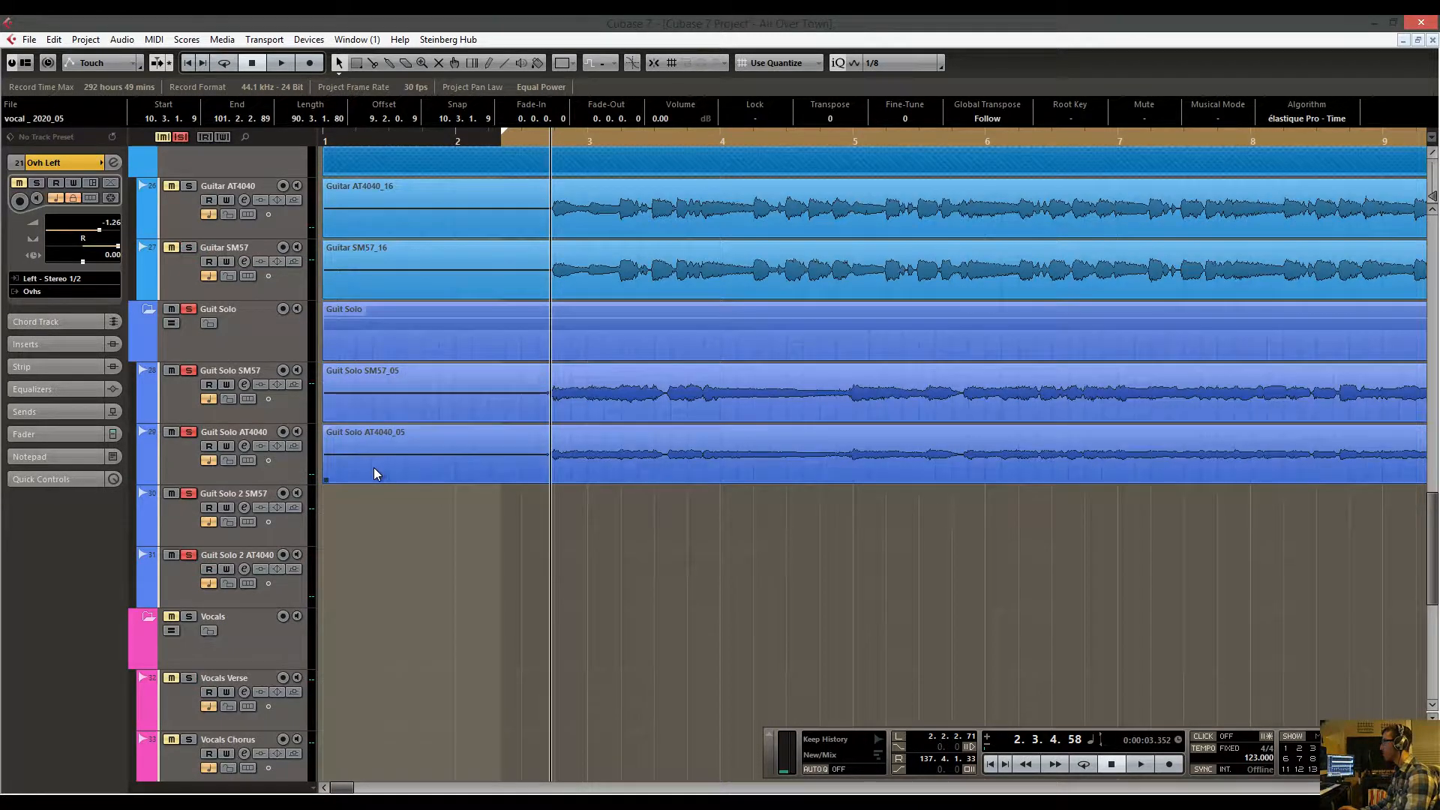
left_click_drag(412, 525, 372, 414)
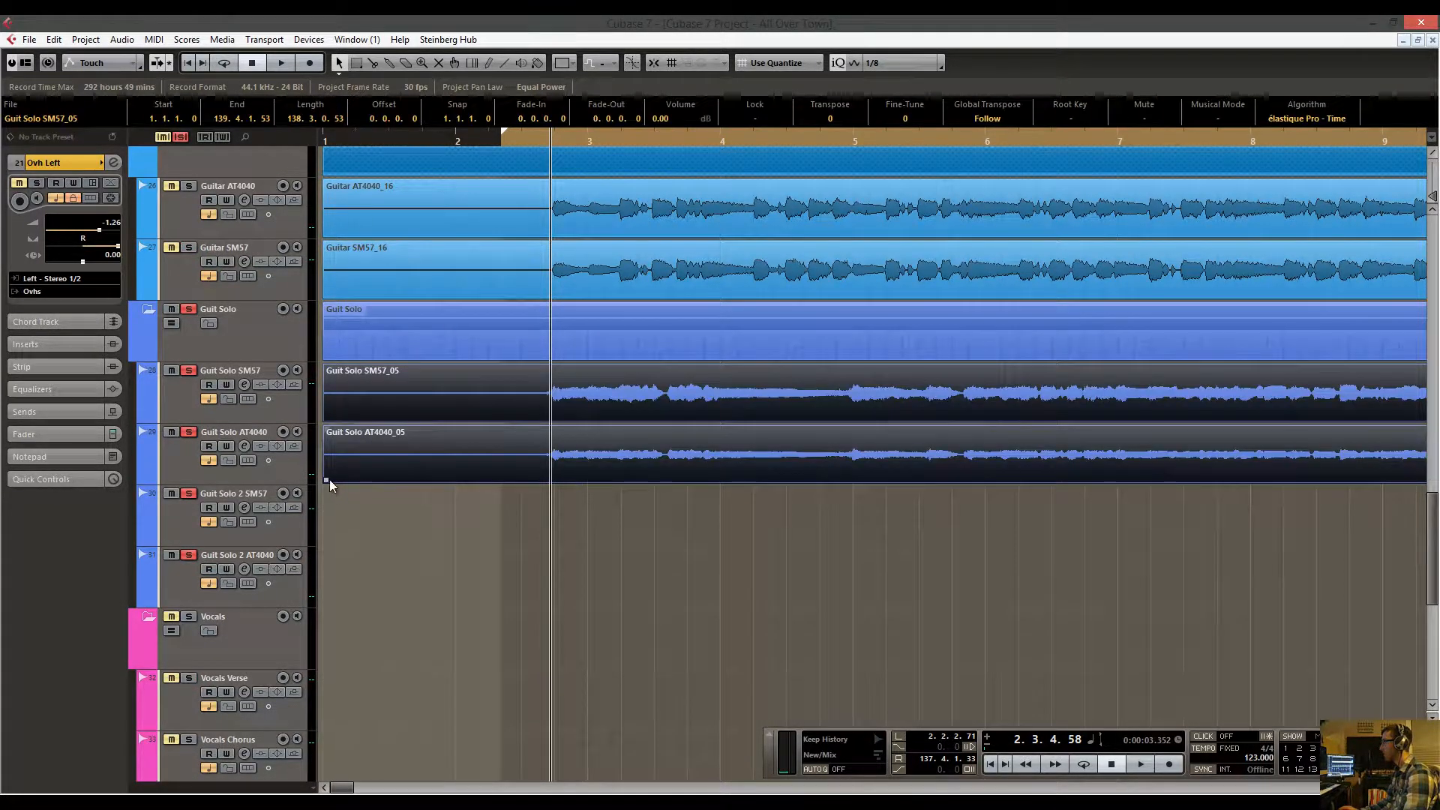
left_click_drag(330, 480, 534, 480)
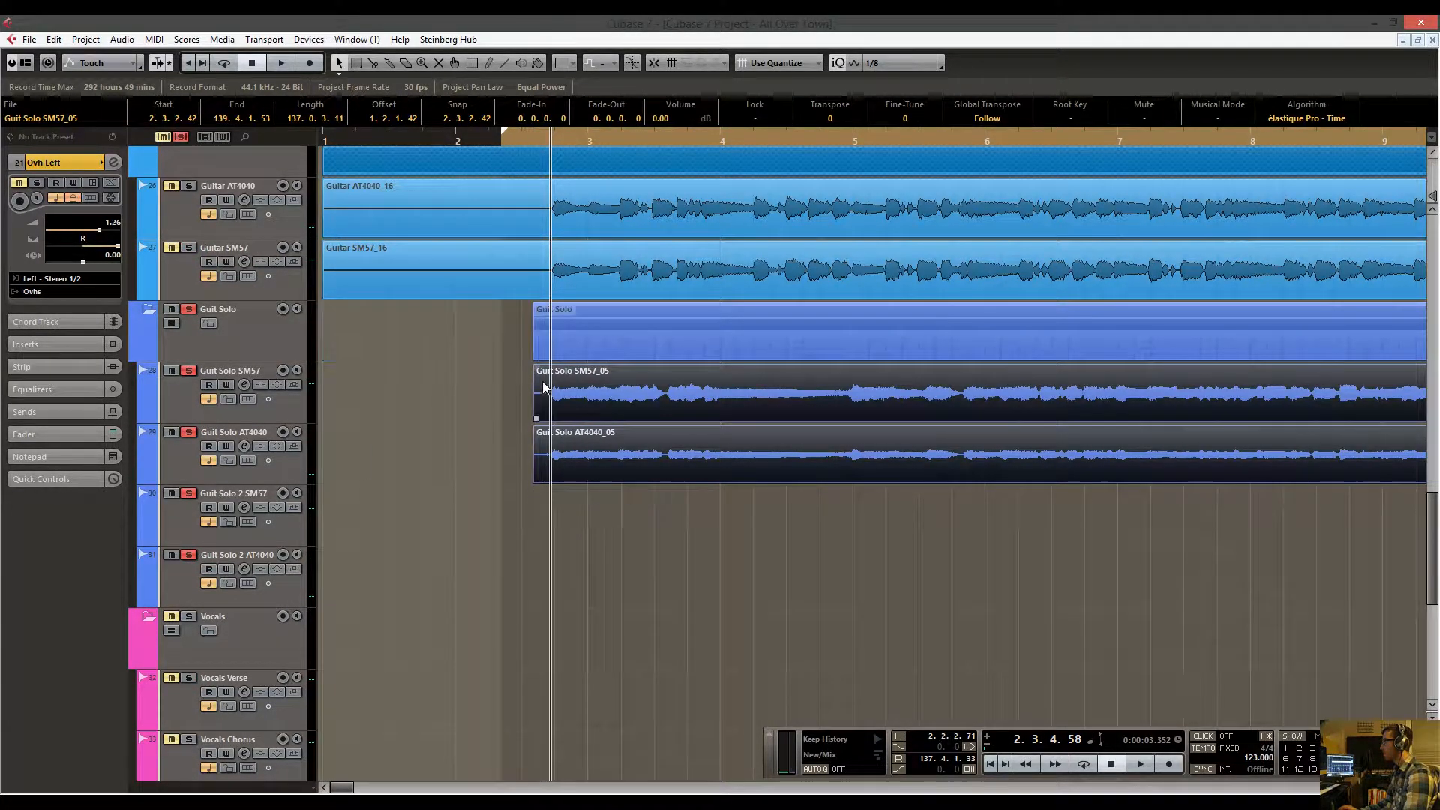
left_click_drag(548, 371, 549, 371)
Trim the starts of the Guitar AT4040 and Guitar SM57 events to about bar 2.3.2 and add a short fade-in.
scroll(527, 541, "up", 3)
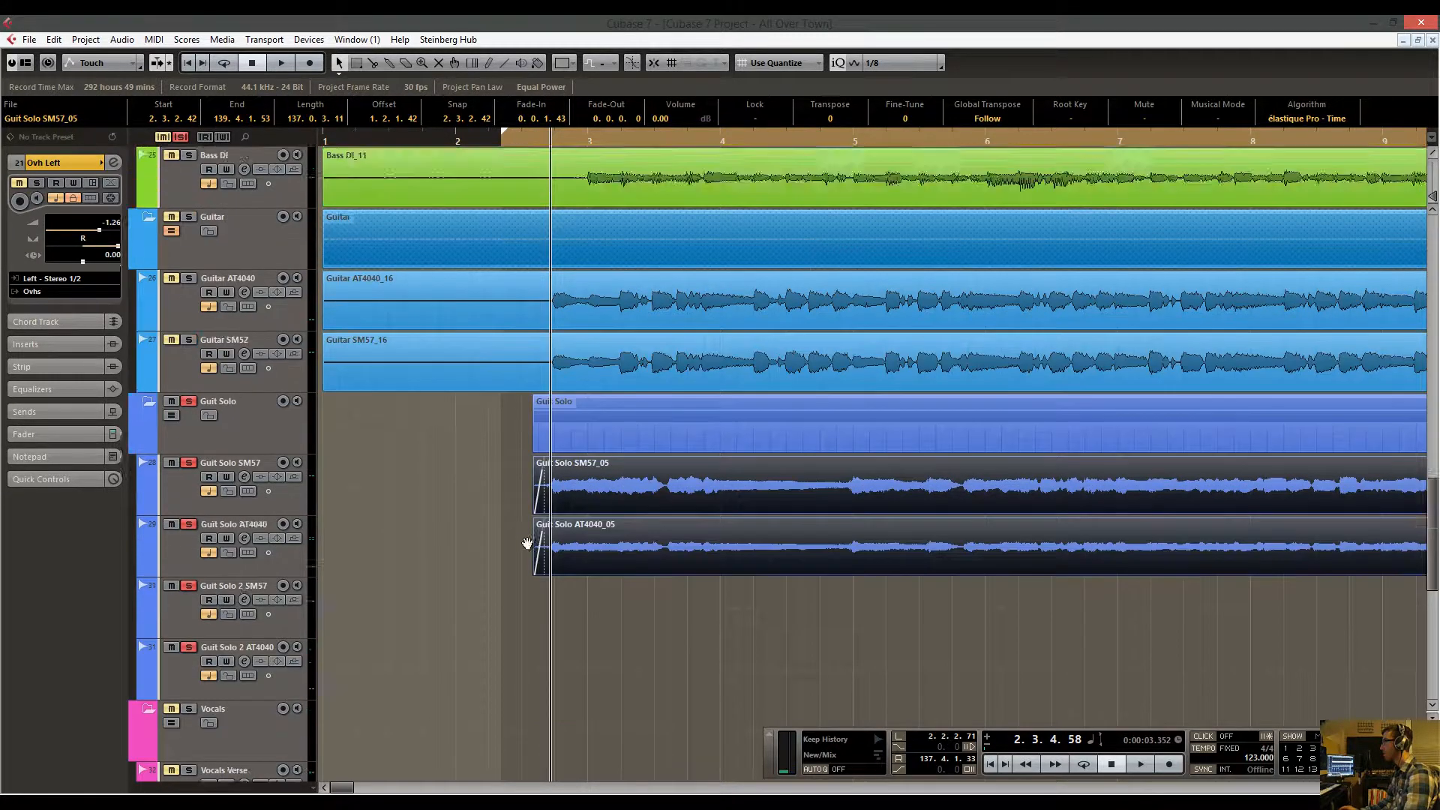
left_click(479, 605)
left_click_drag(396, 564, 354, 450)
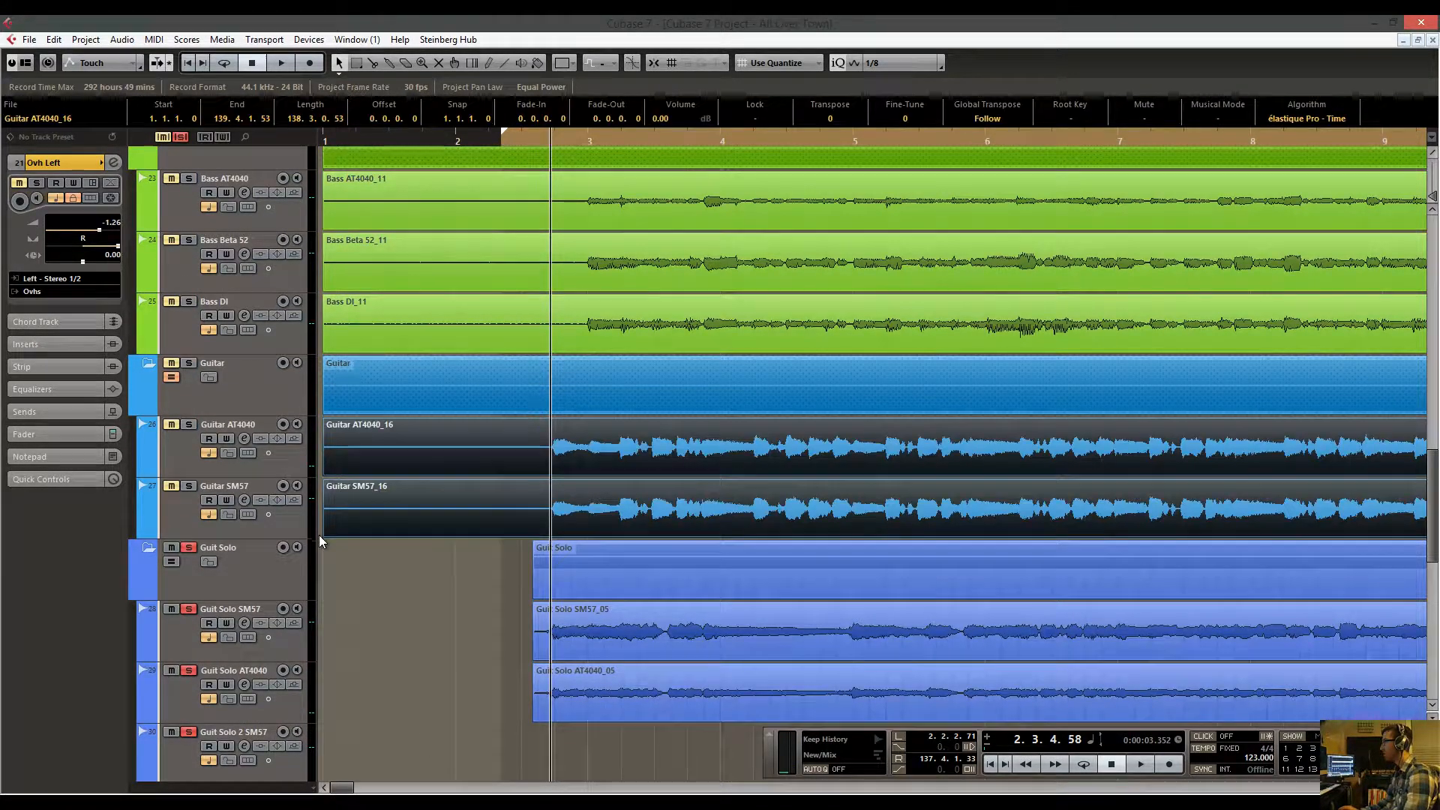
left_click_drag(326, 531, 540, 529)
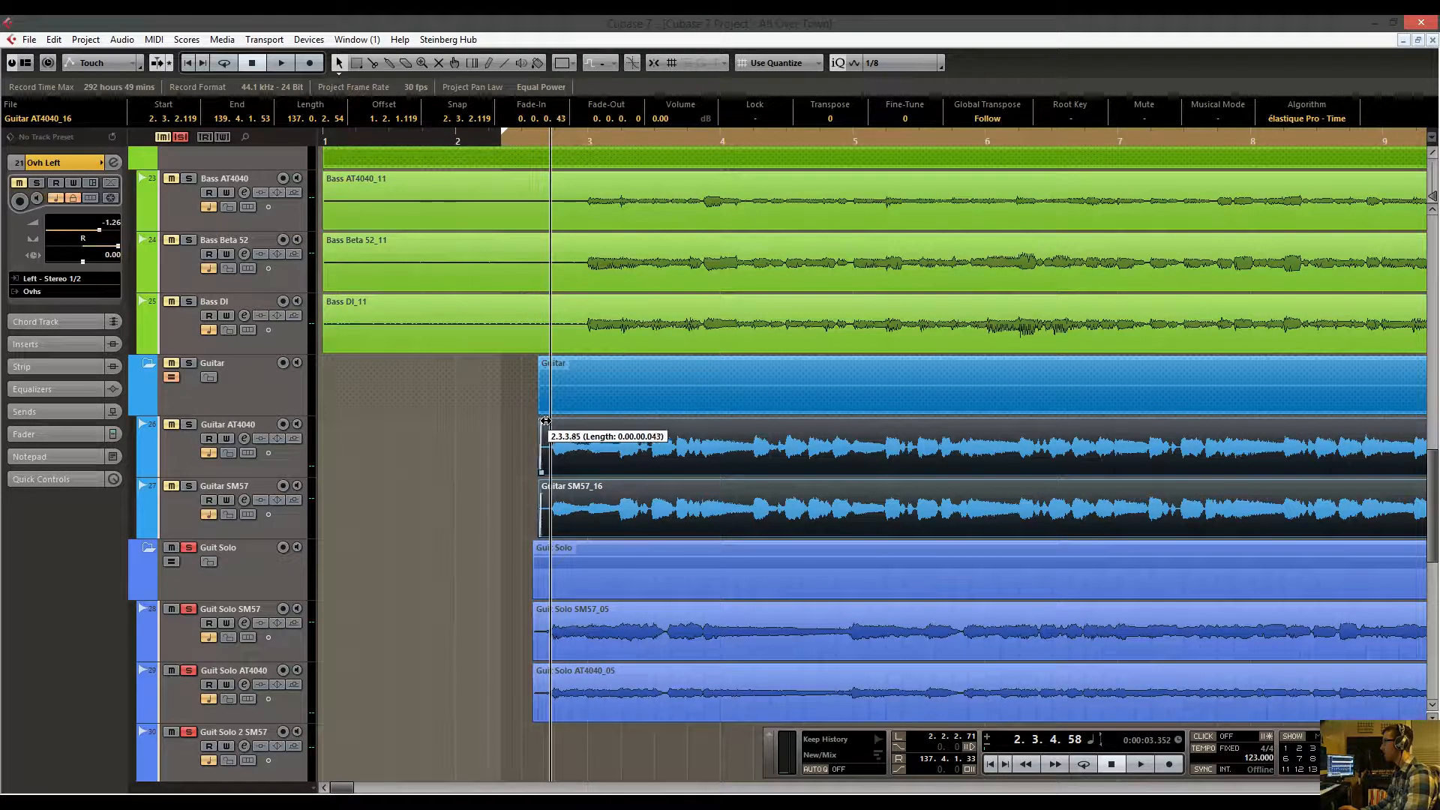
Trim the ends of the Guit Solo SM57 and AT4040 events to about bar 133, after their final phrase.
left_click_drag(510, 141, 663, 250)
left_click_drag(619, 502, 600, 450)
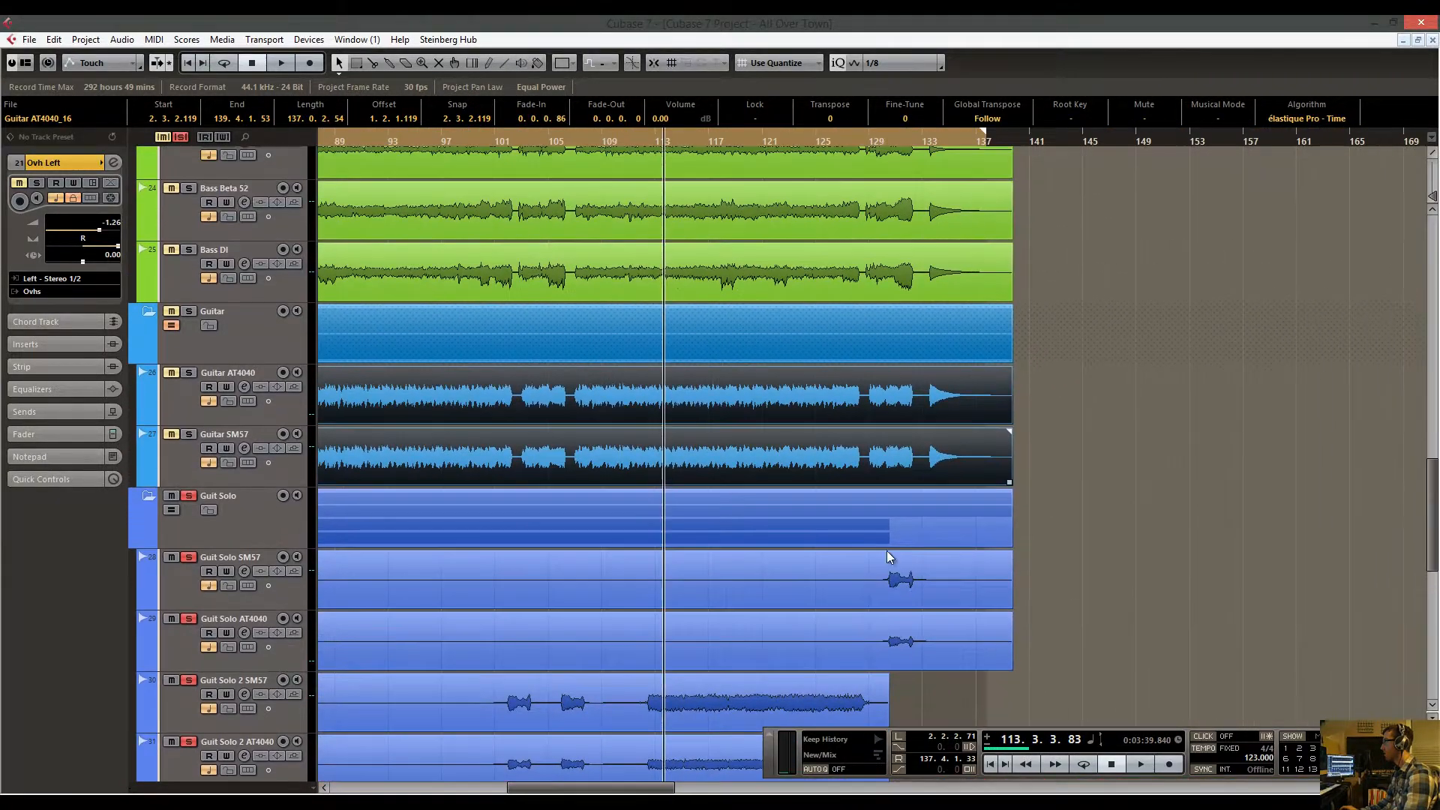
left_click(1015, 669)
left_click_drag(1010, 669, 934, 646)
Solo the Guitar folder instead of Guit Solo and play the guitar ending from about bar 133.2 to bar 138.
left_click_drag(1032, 362, 989, 477)
left_click_drag(949, 137, 878, 193)
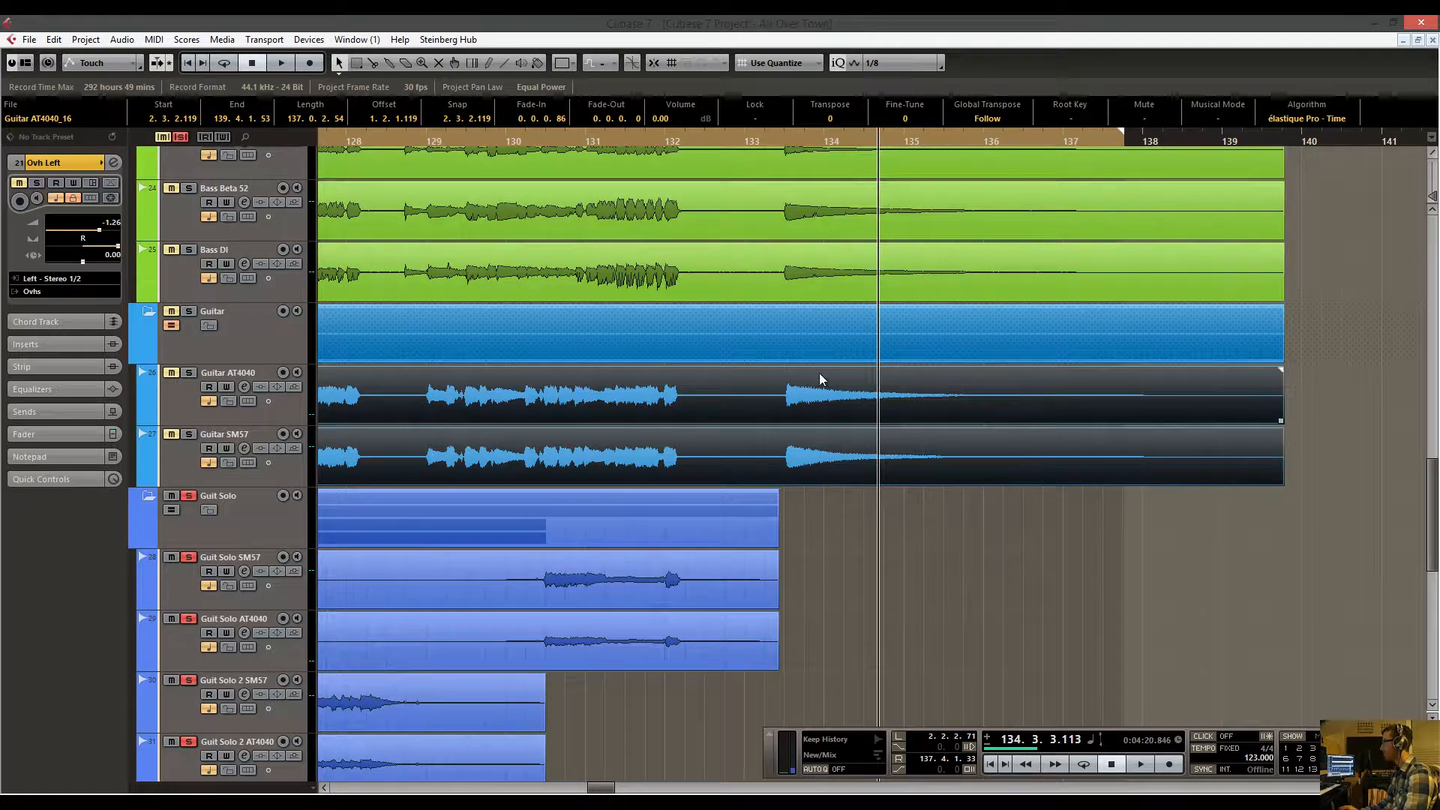
left_click_drag(1435, 199, 1434, 182)
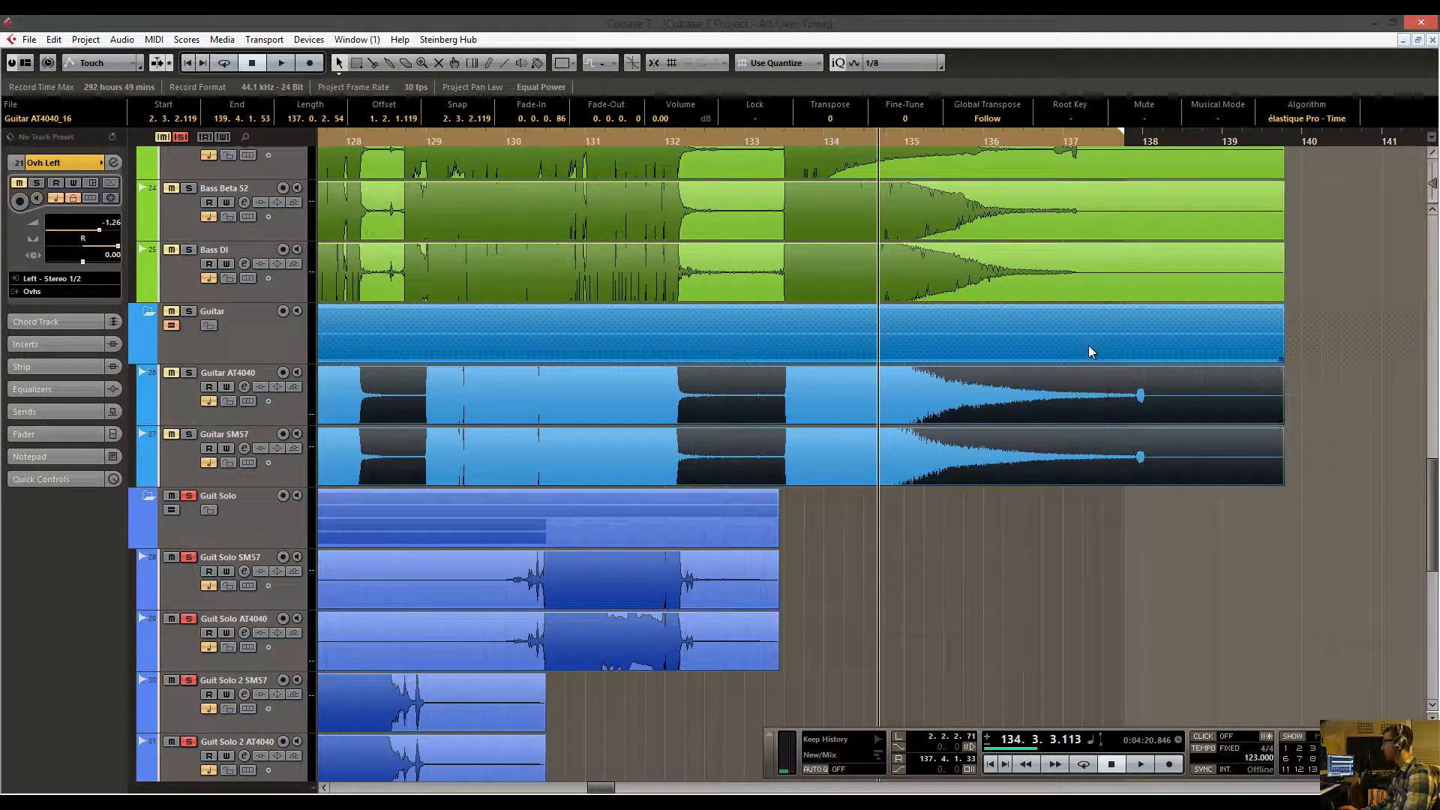
left_click(775, 140)
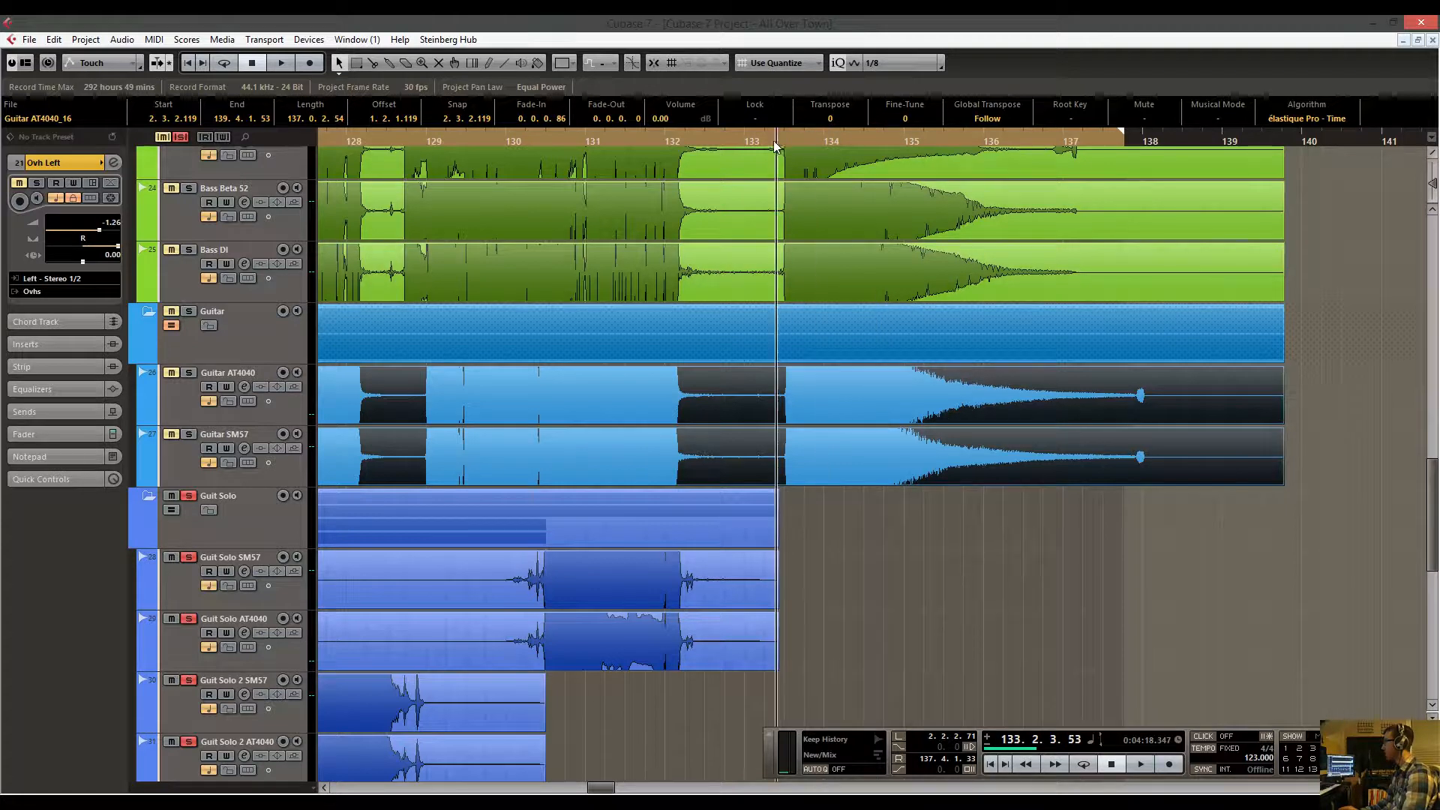
key("space")
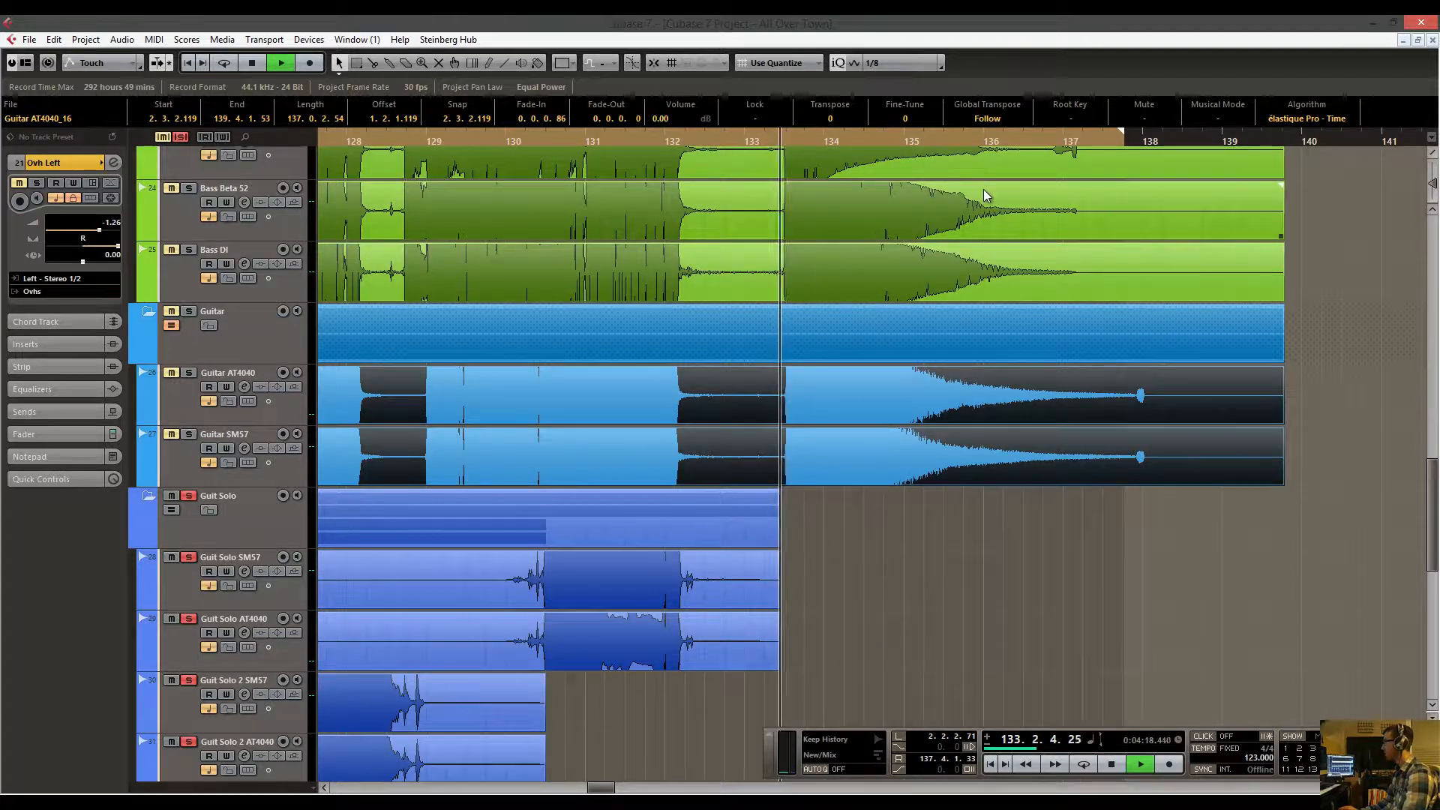
left_click(189, 312)
left_click(189, 496)
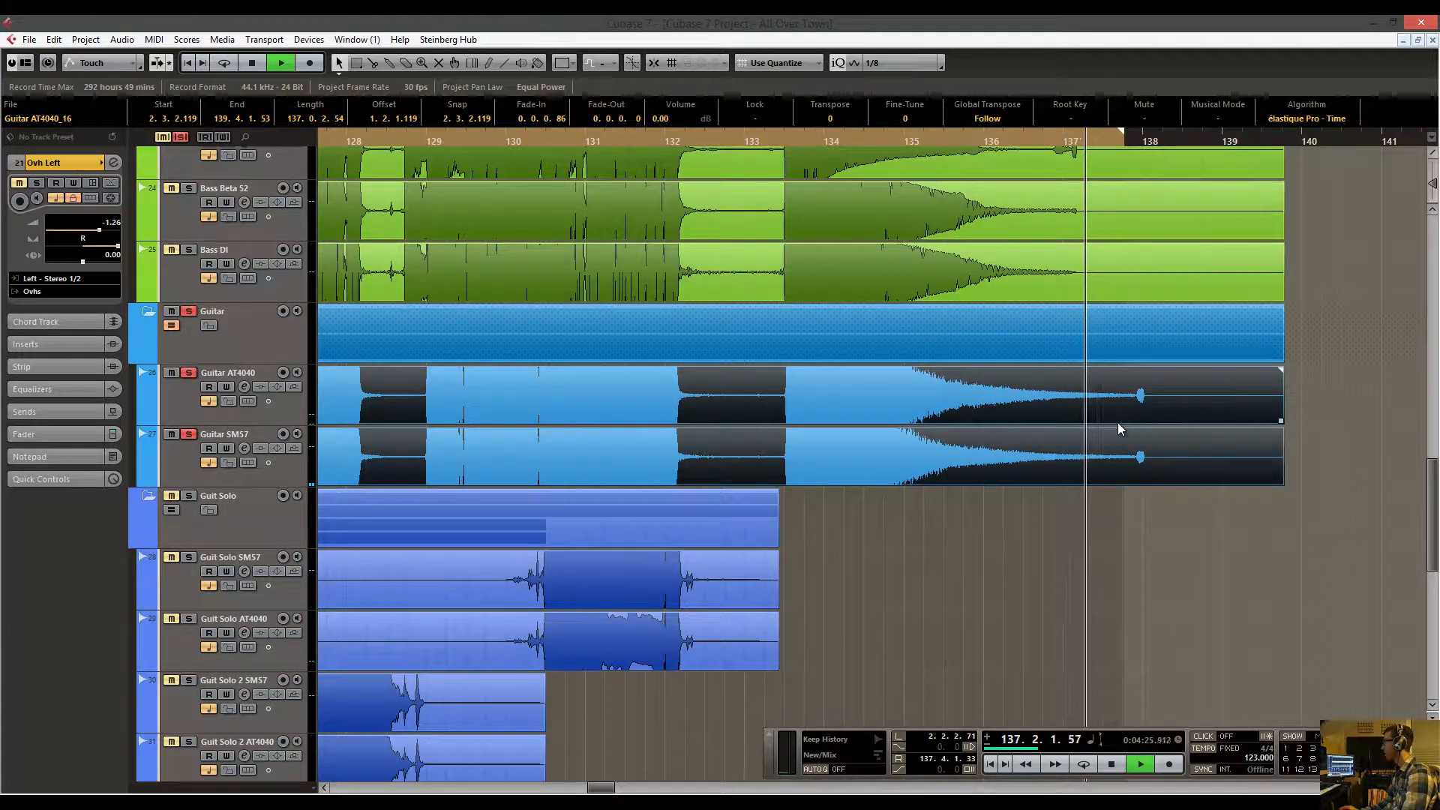
key("space")
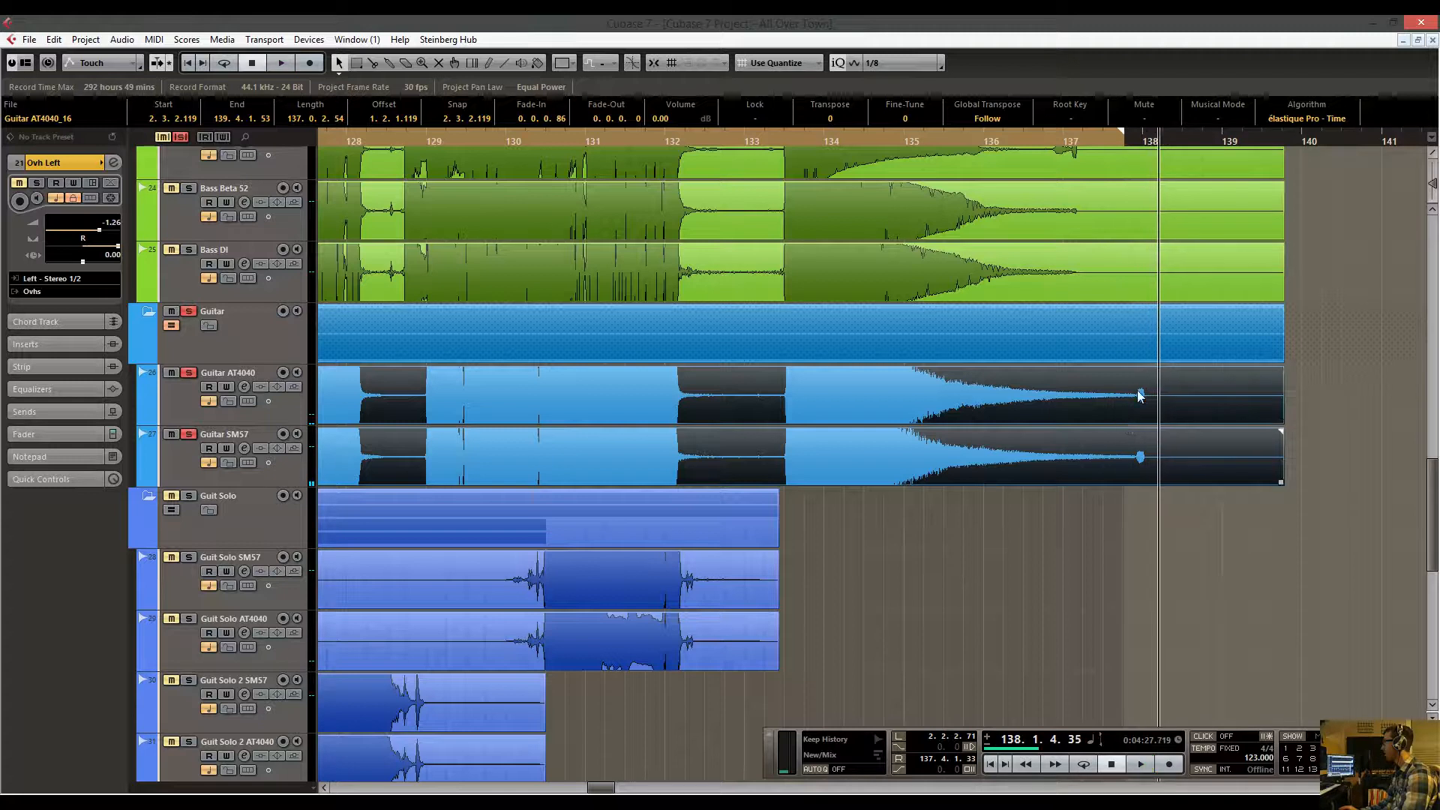
Trim the ends of the Guitar AT4040 and Guitar SM57 events to about bar 137.4.3 and add a short fade-out.
left_click_drag(1283, 482, 1132, 483)
left_click_drag(1128, 368, 1097, 375)
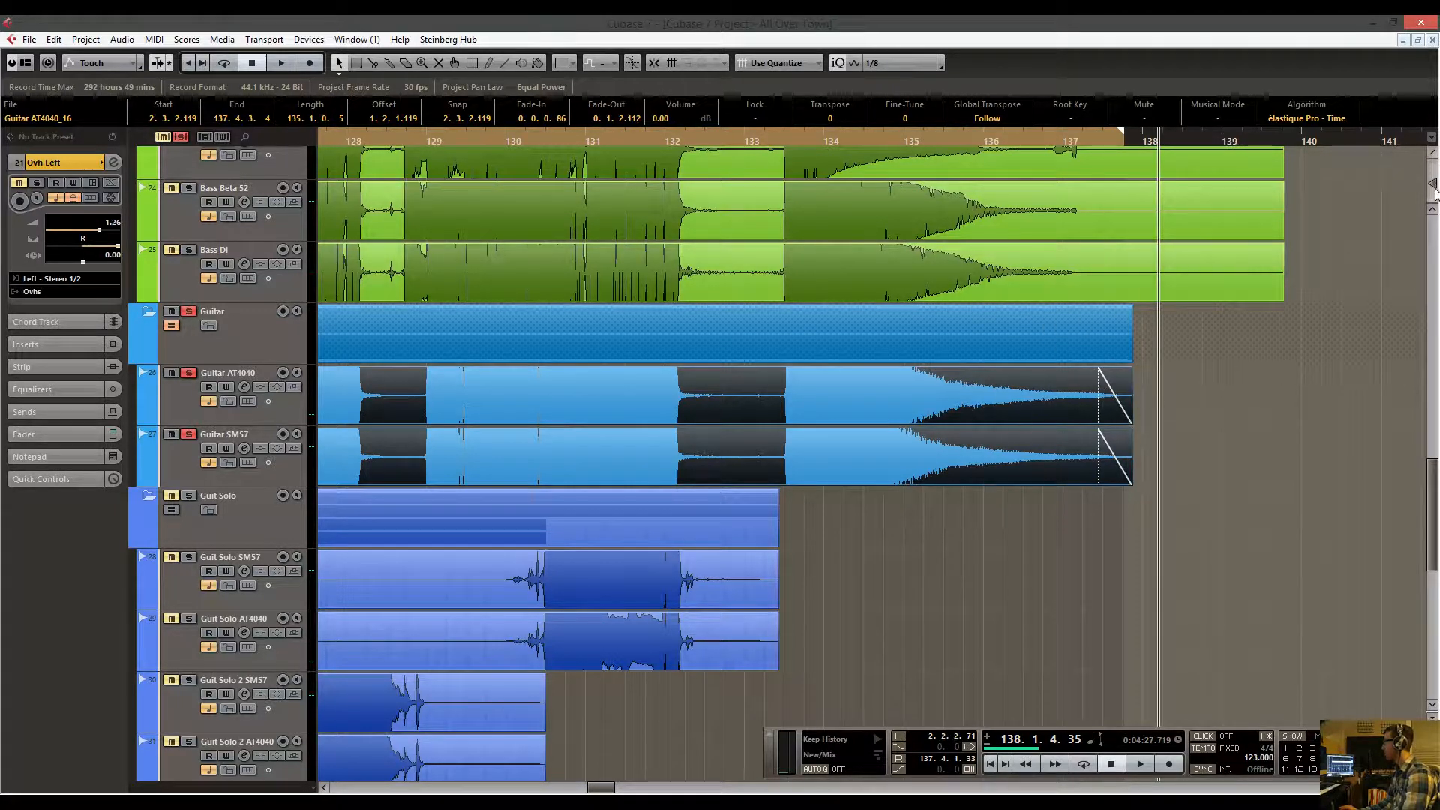
left_click_drag(1433, 189, 1433, 197)
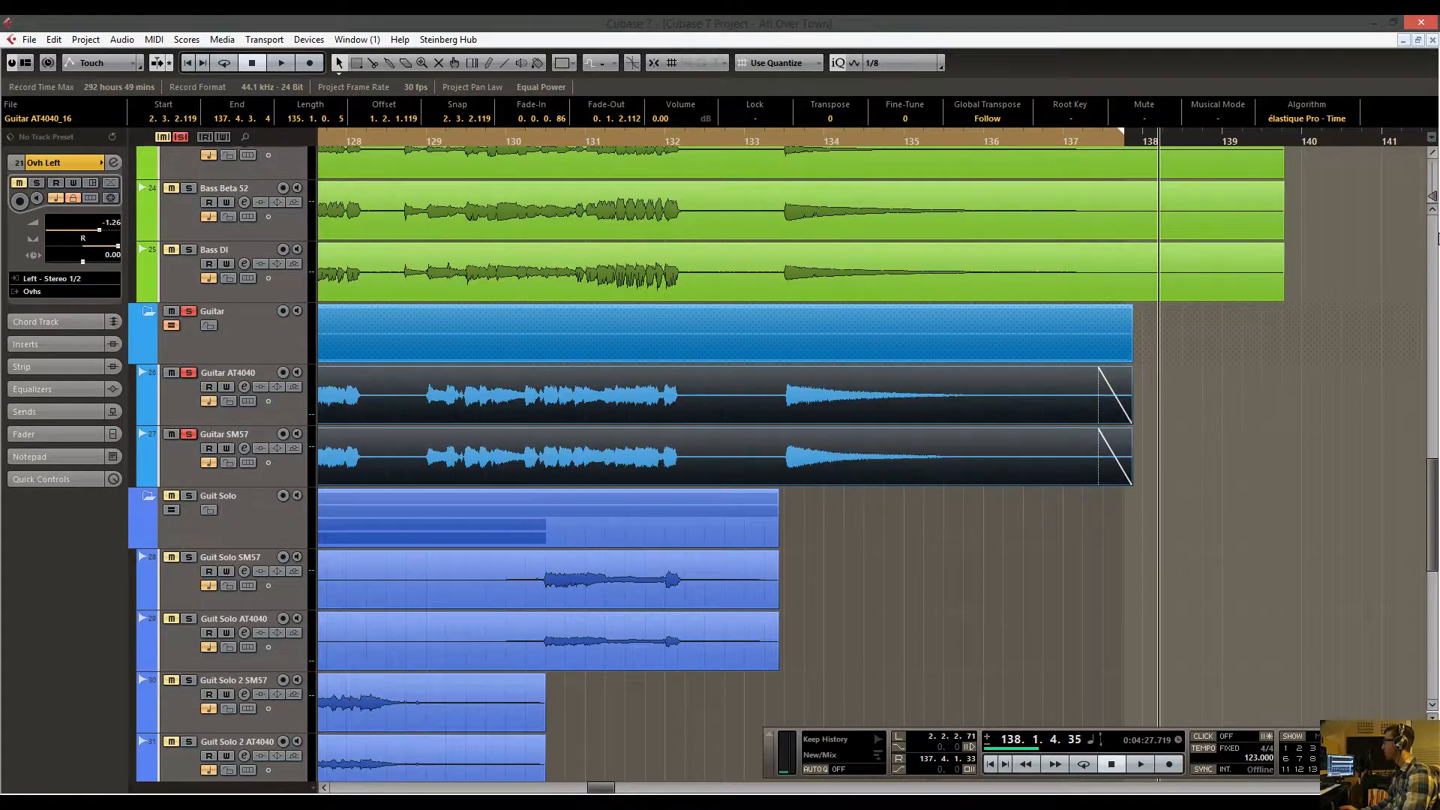
Select the three Bass events, solo the Bass folder and play its ending from about bar 136.3.
left_click_drag(846, 141, 856, 84)
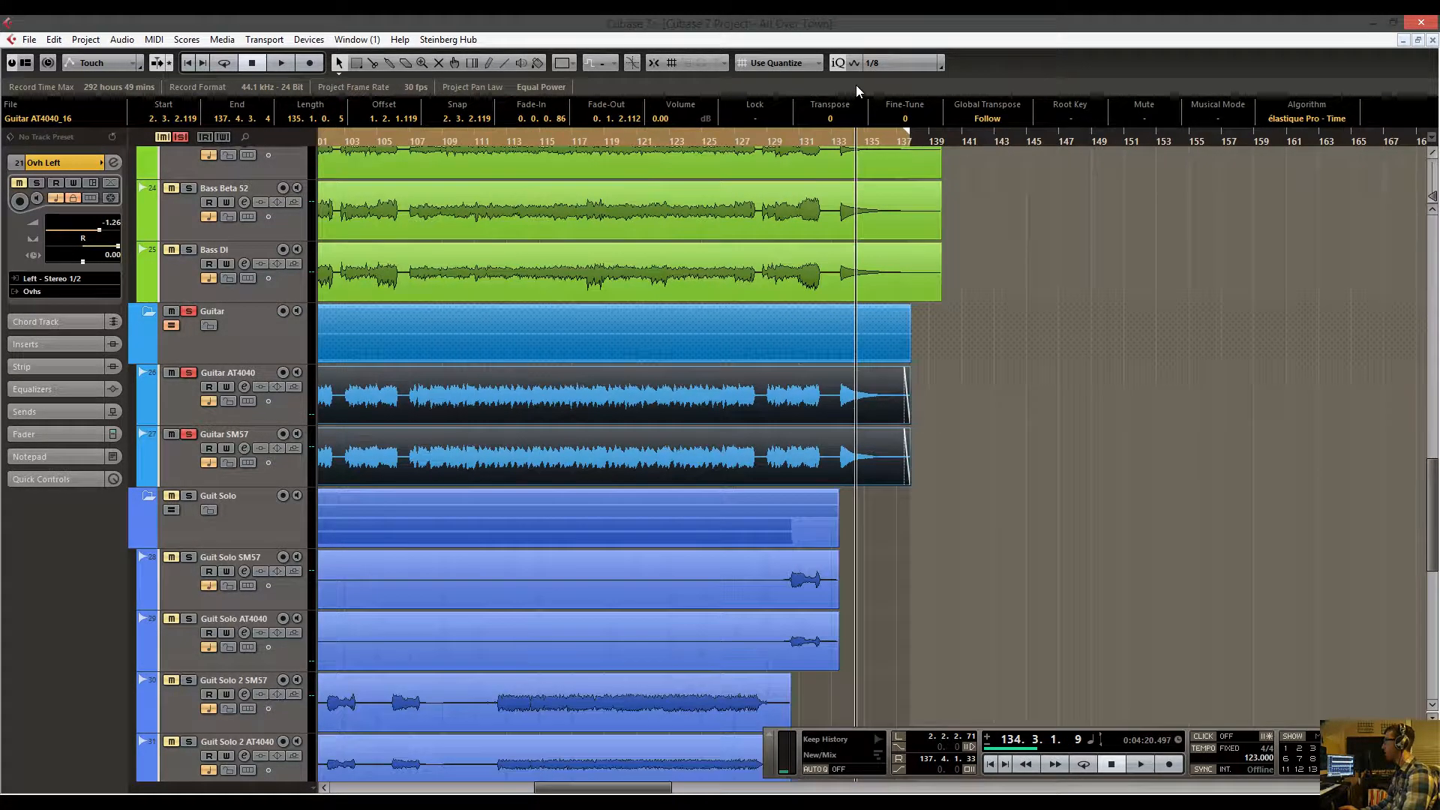
scroll(893, 217, "up", 2)
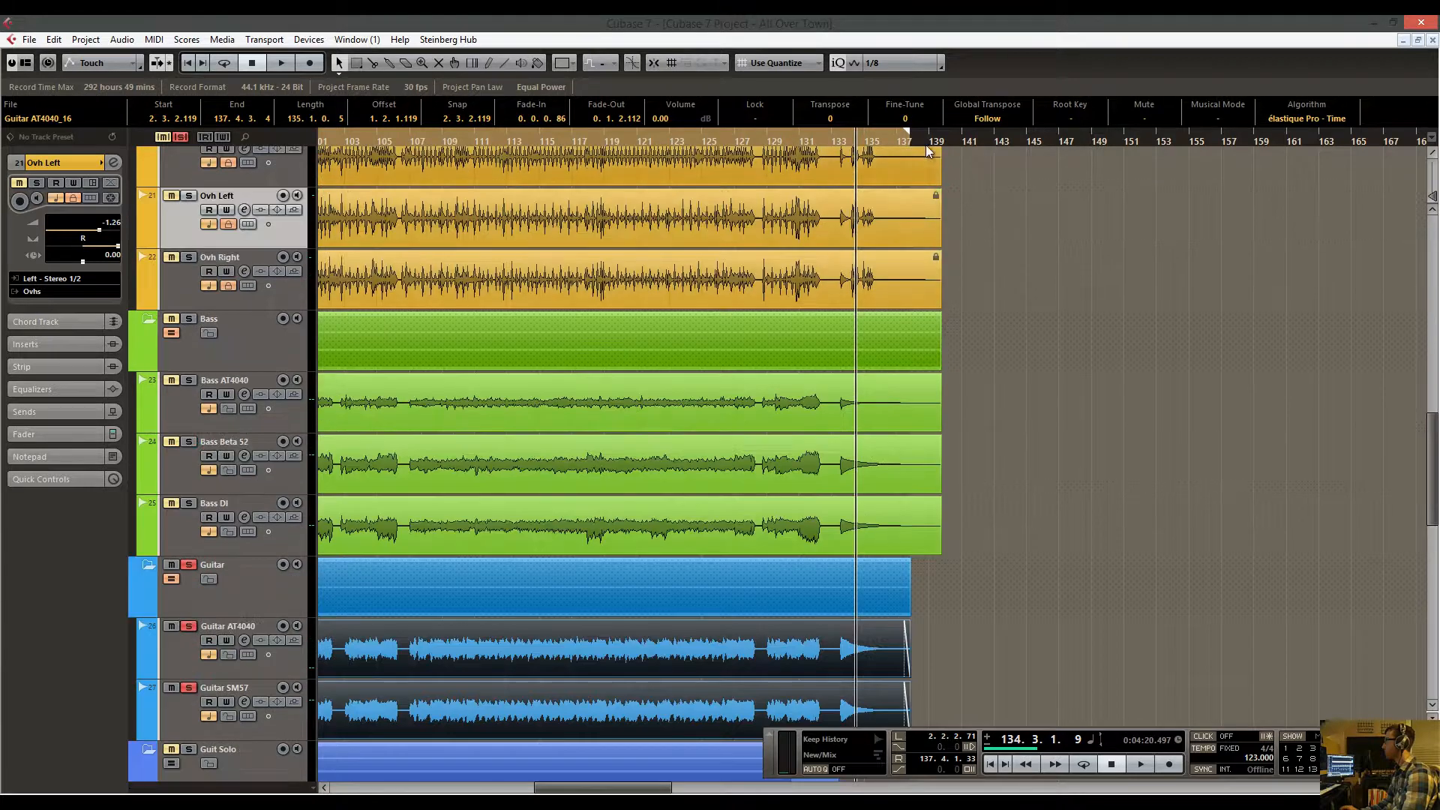
left_click_drag(936, 142, 936, 169)
left_click(989, 387)
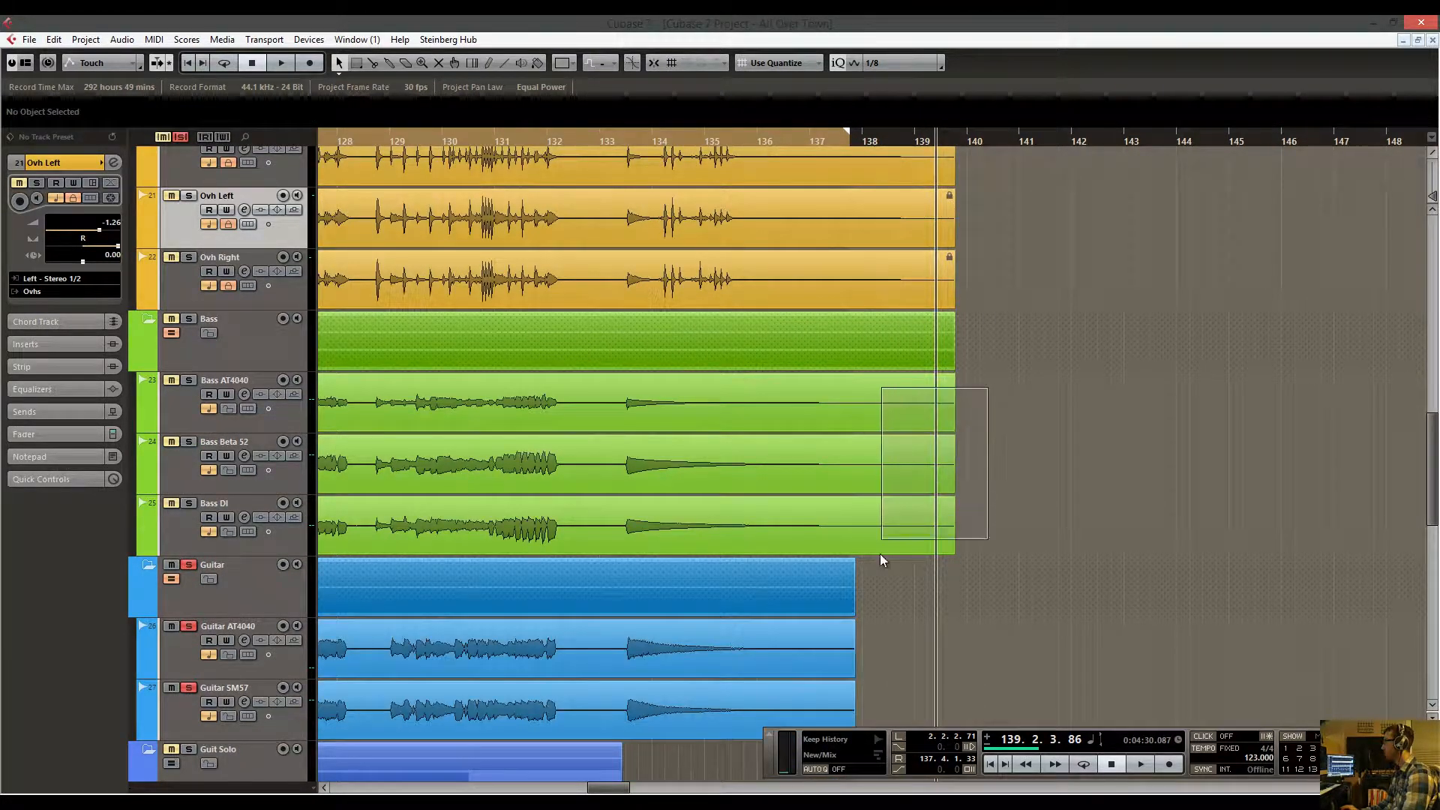
left_click_drag(881, 555, 882, 555)
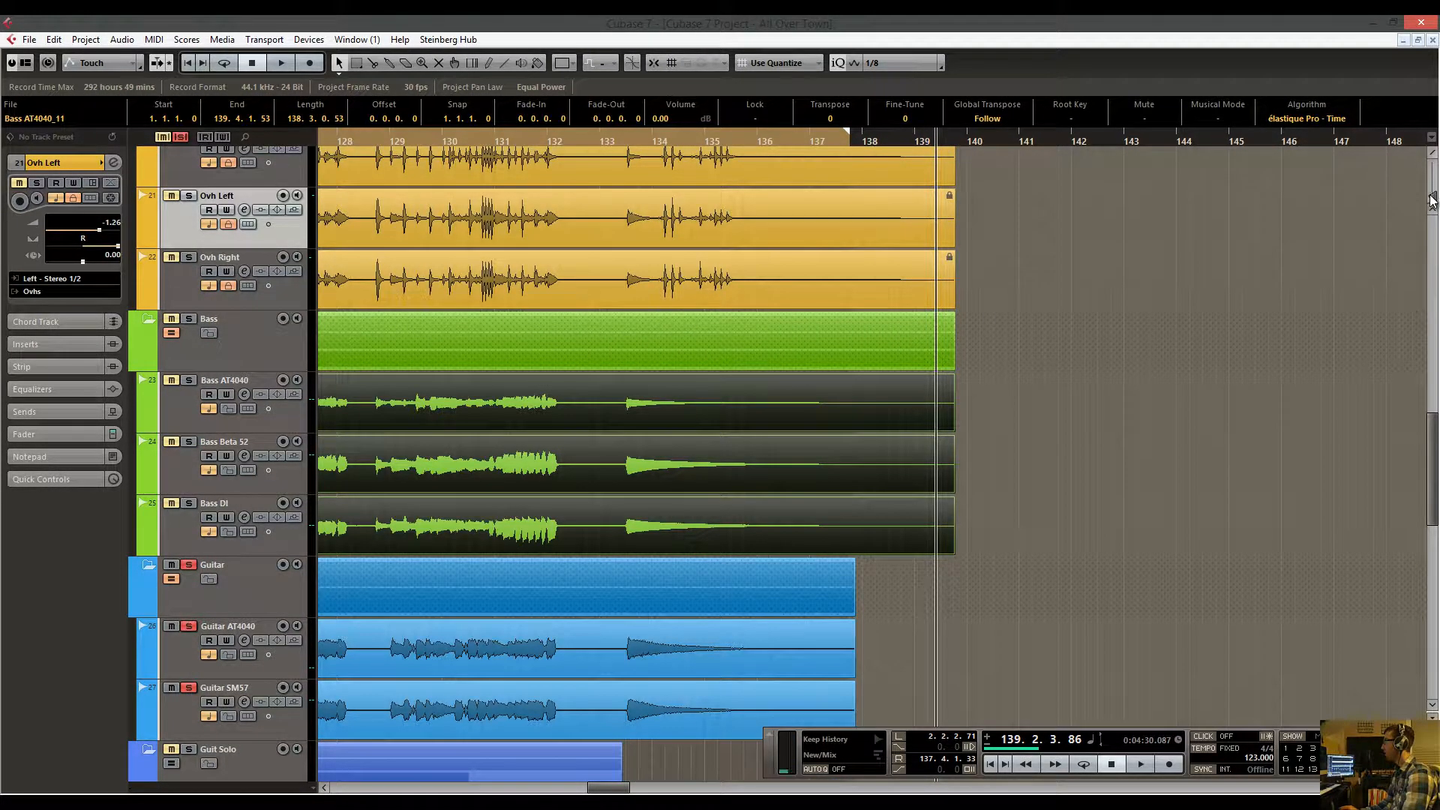
left_click_drag(1432, 199, 1433, 184)
left_click(786, 139)
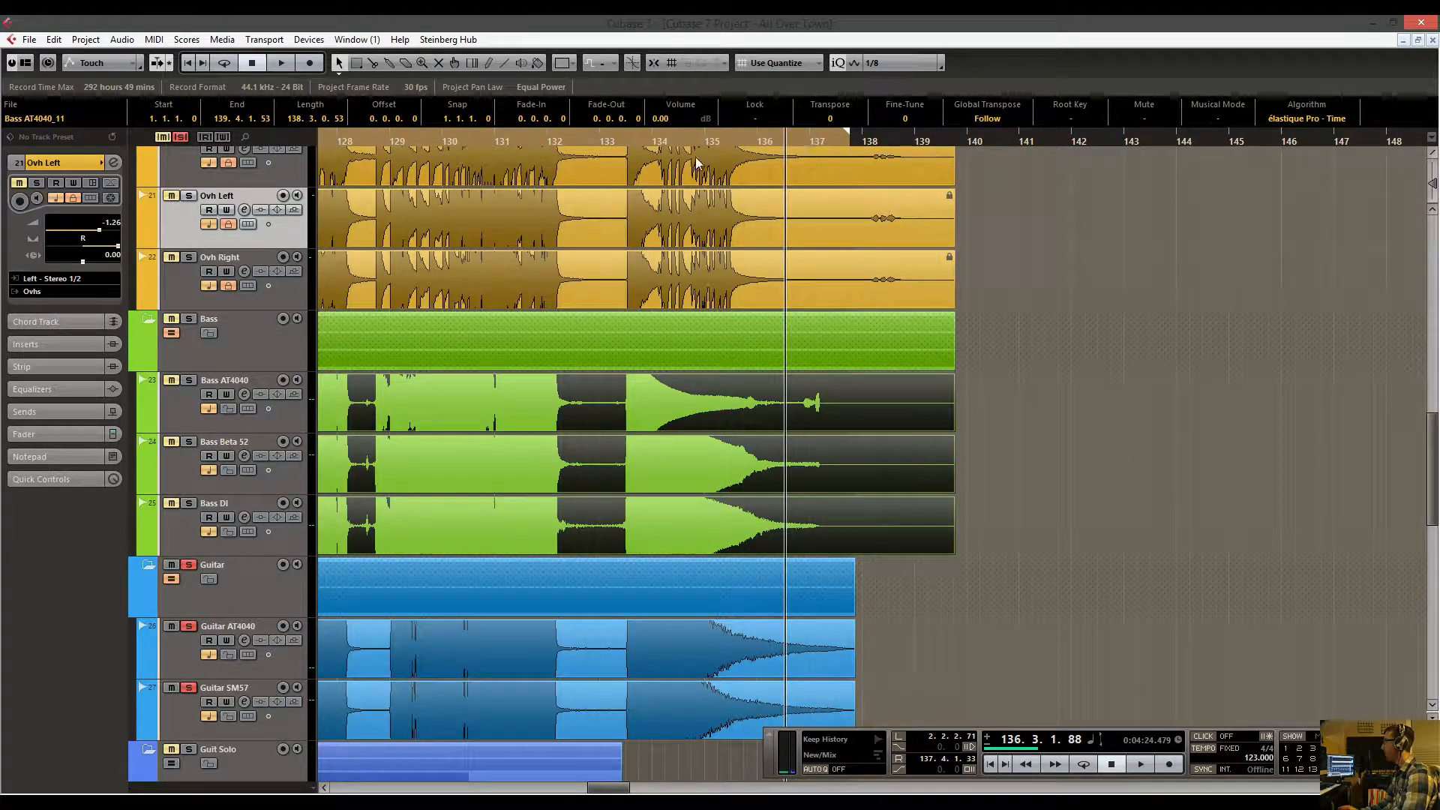
left_click(189, 318)
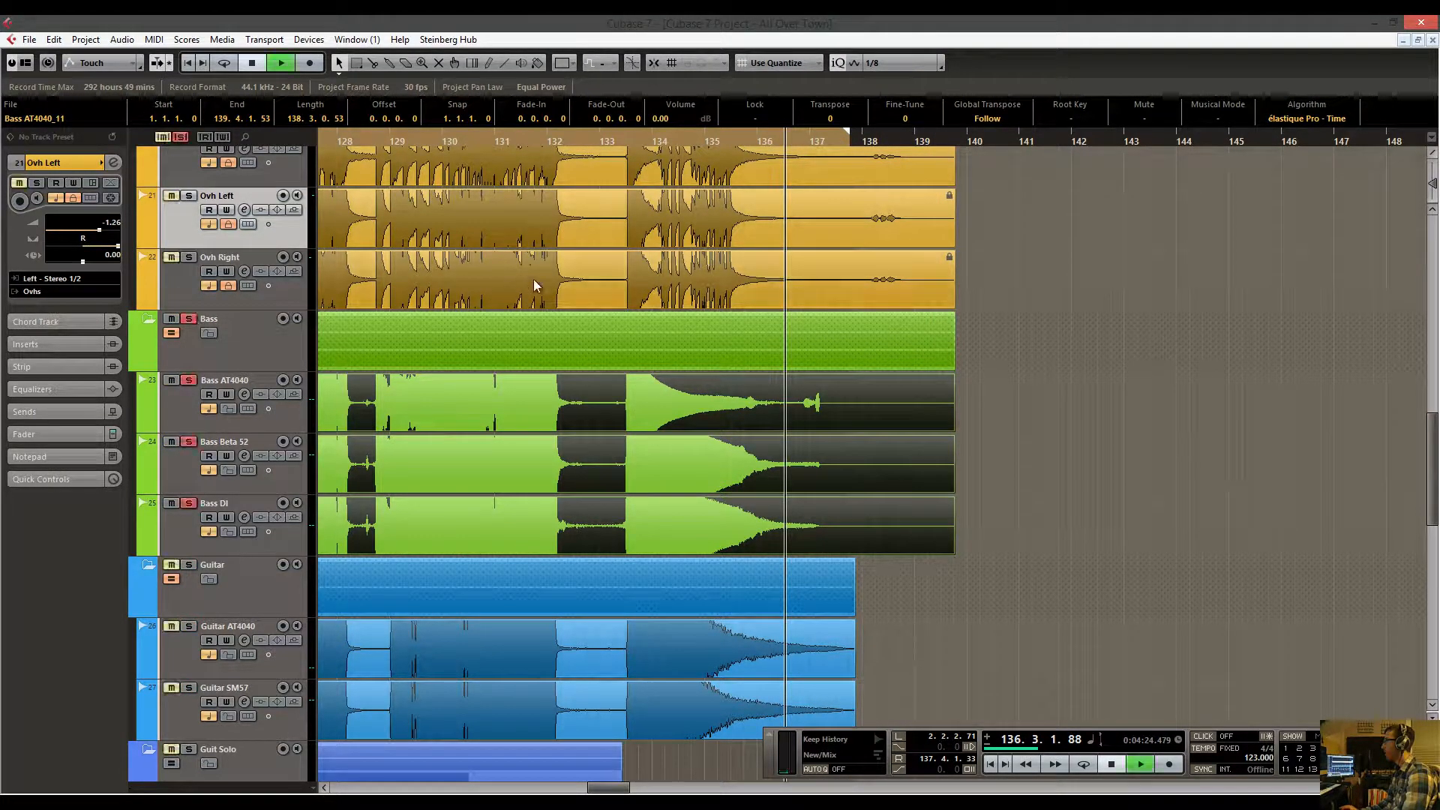
key("space")
key("space")
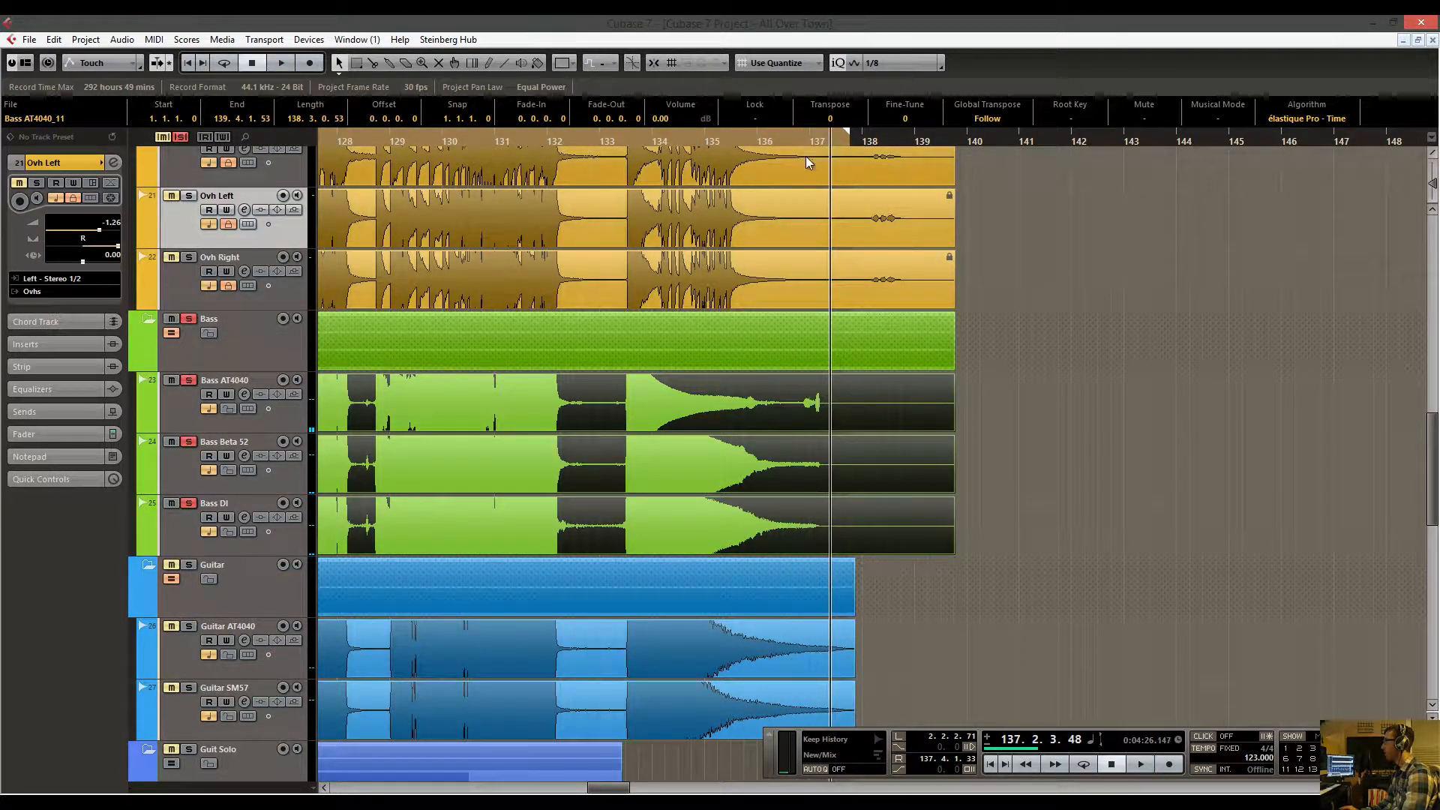
Replay the bass ending, then trim the ends of the three Bass events to about bar 136.3.4 with a short fade-out.
left_click_drag(795, 141, 713, 154)
key("space")
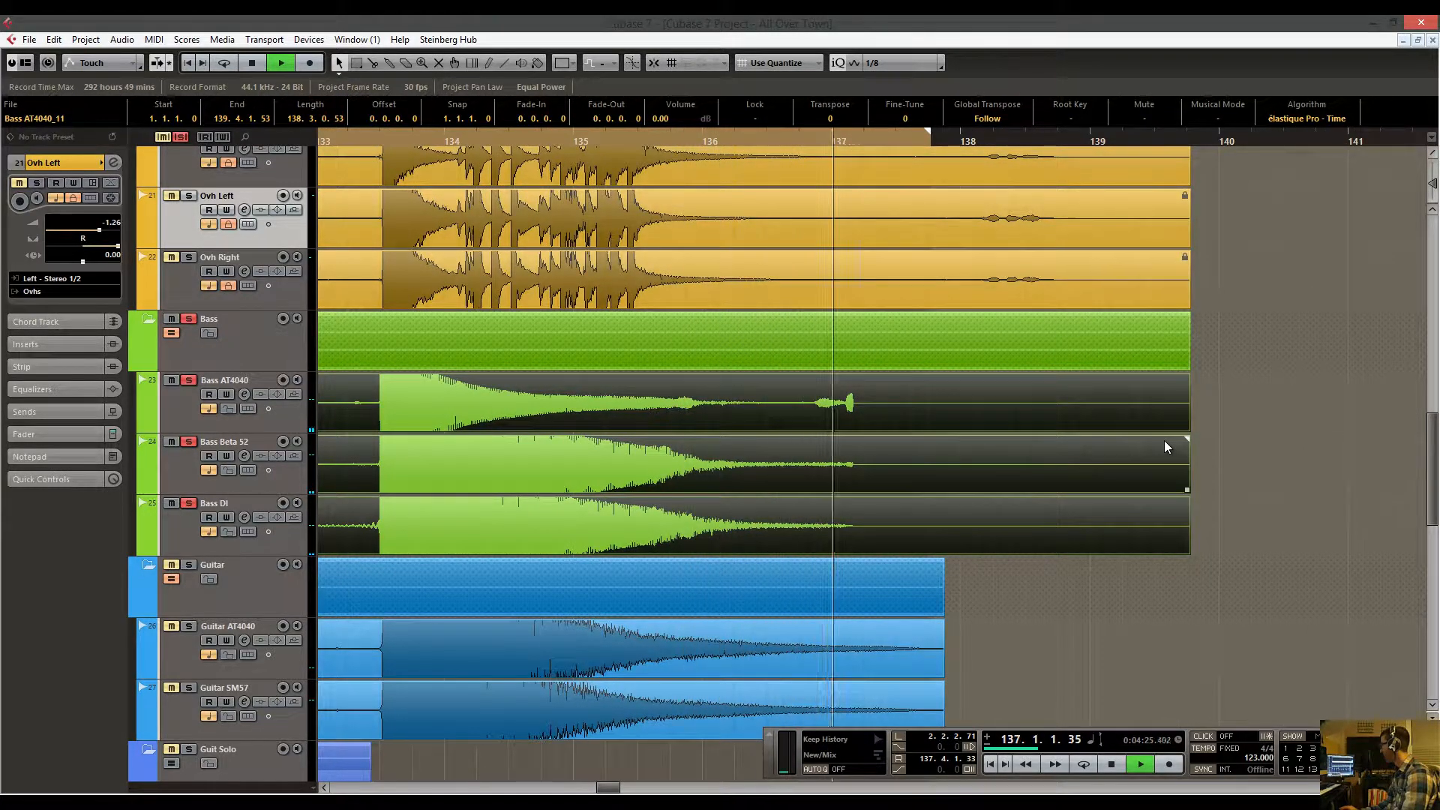
left_click(1184, 409)
key("space")
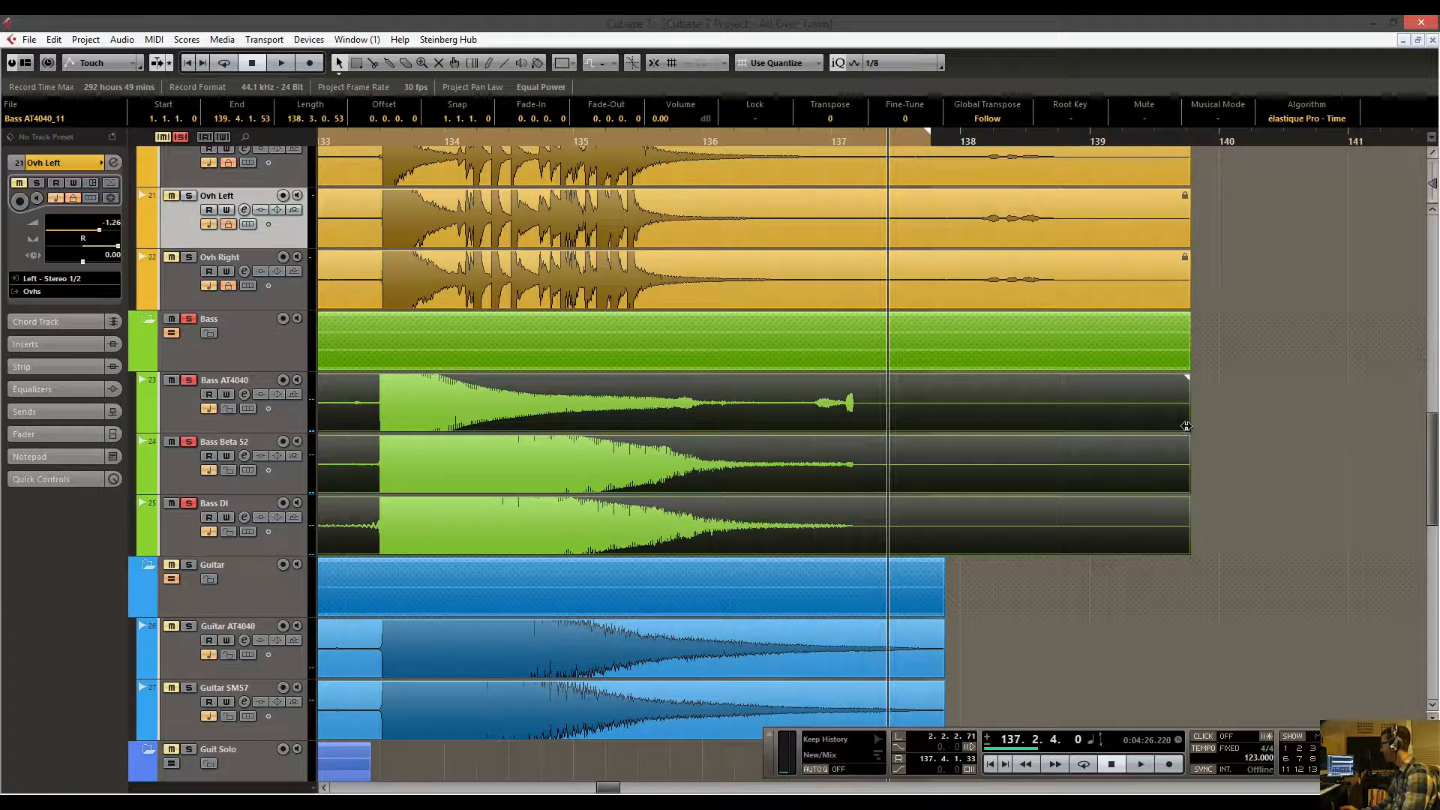
left_click_drag(1187, 426, 749, 385)
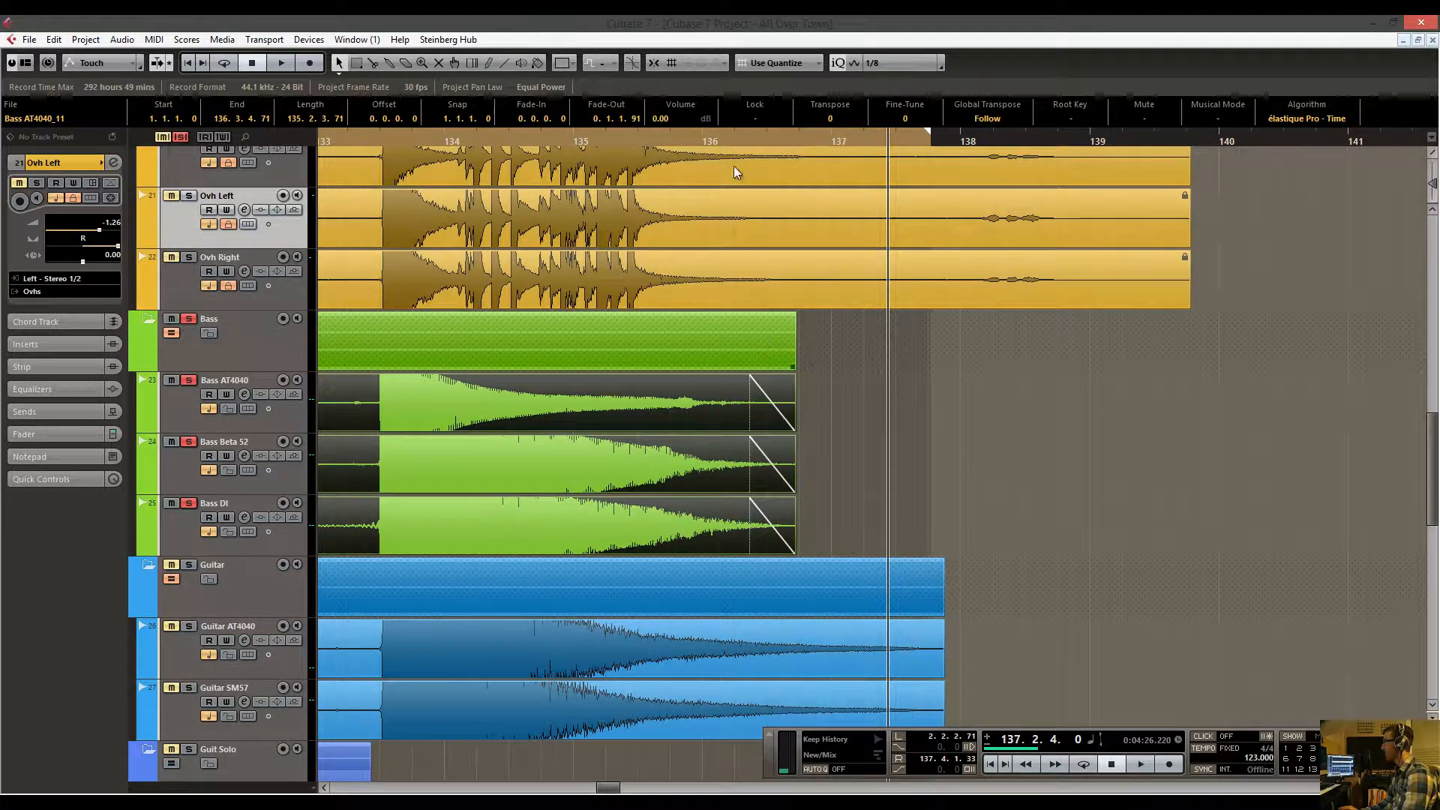
Unlock the drum tracks, solo the Drums folder and play the drum ending from around bar 135.
left_click(740, 141)
key("g")
scroll(851, 228, "up", 6)
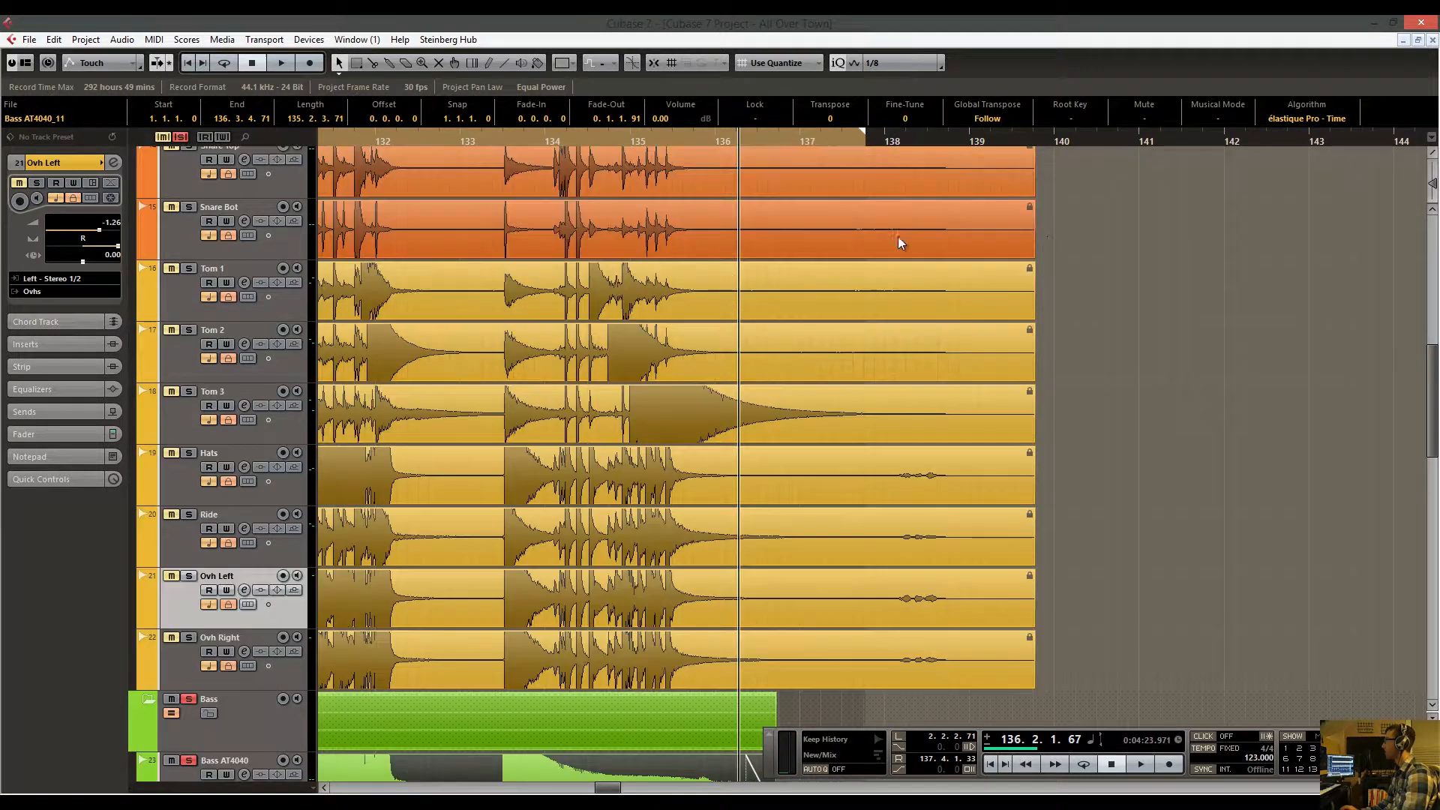
scroll(511, 264, "up", 6)
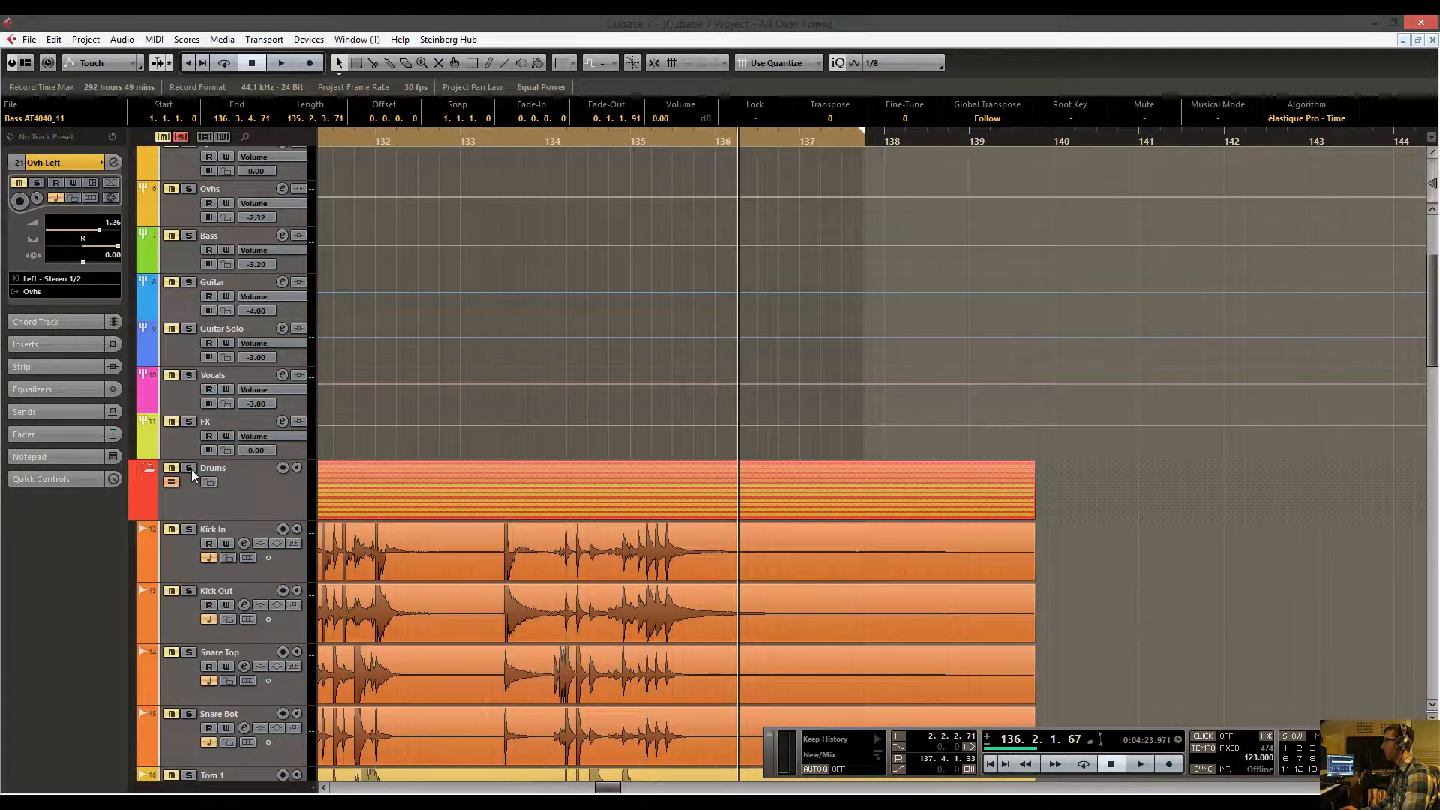
scroll(915, 399, "down", 8)
key("space")
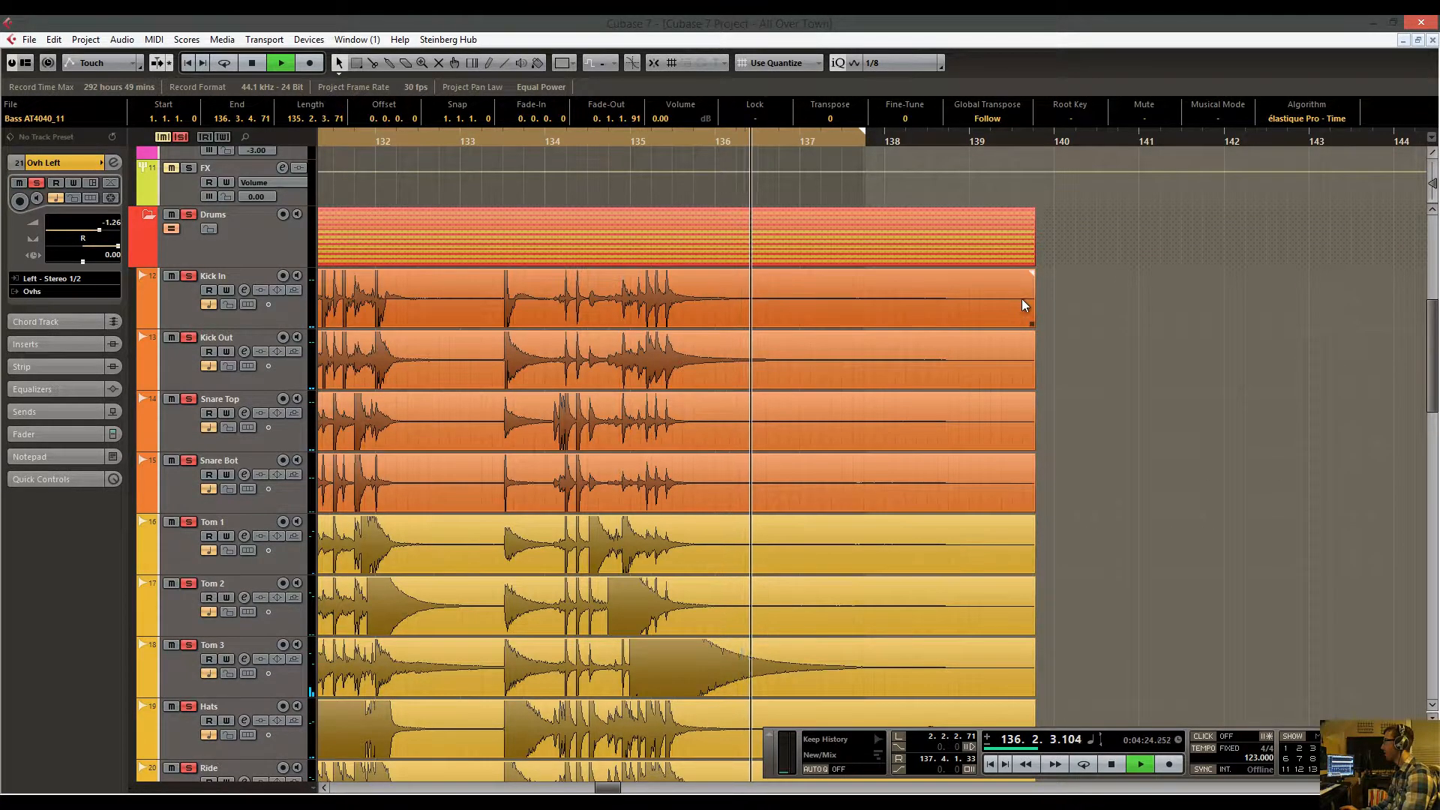
left_click(681, 141)
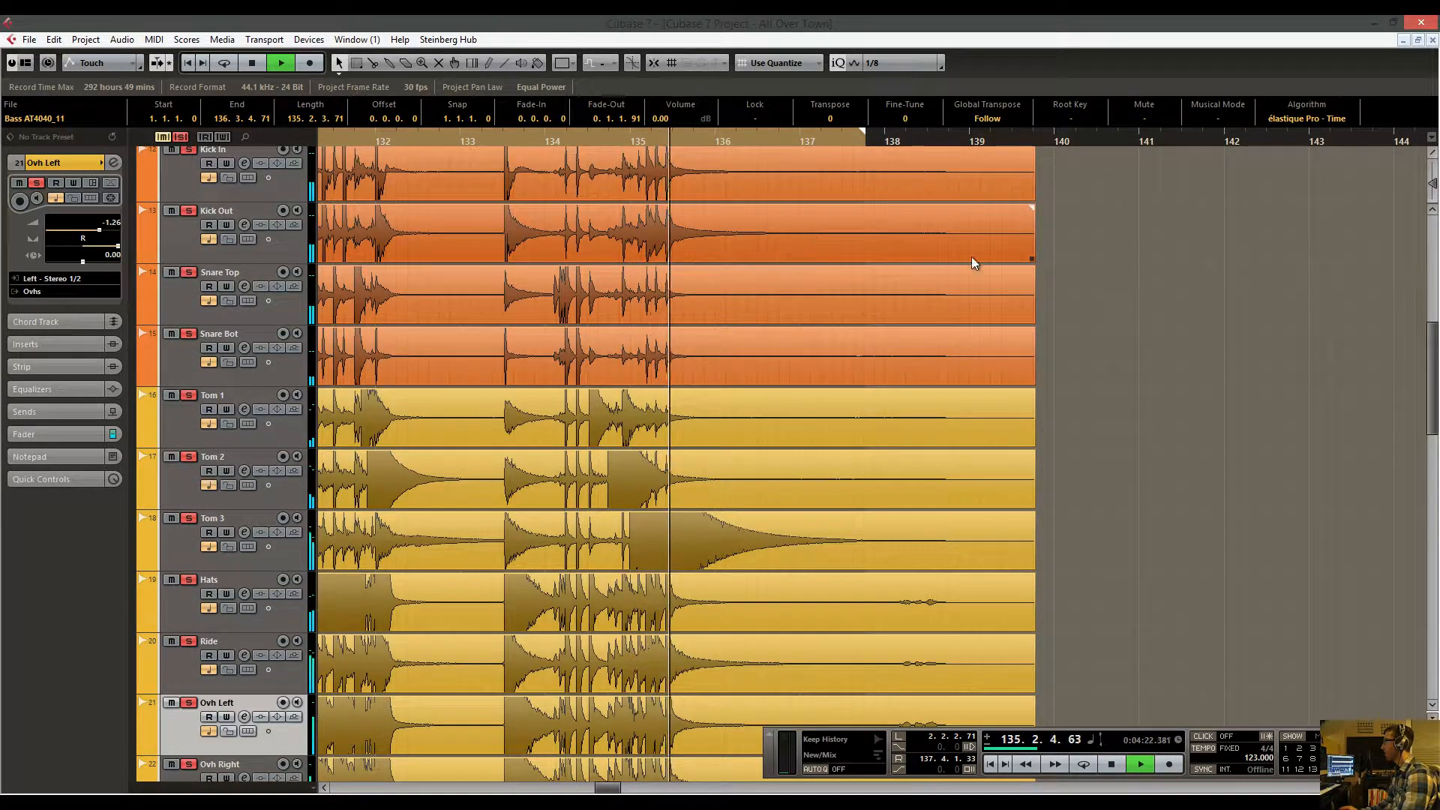
scroll(1092, 331, "down", 4)
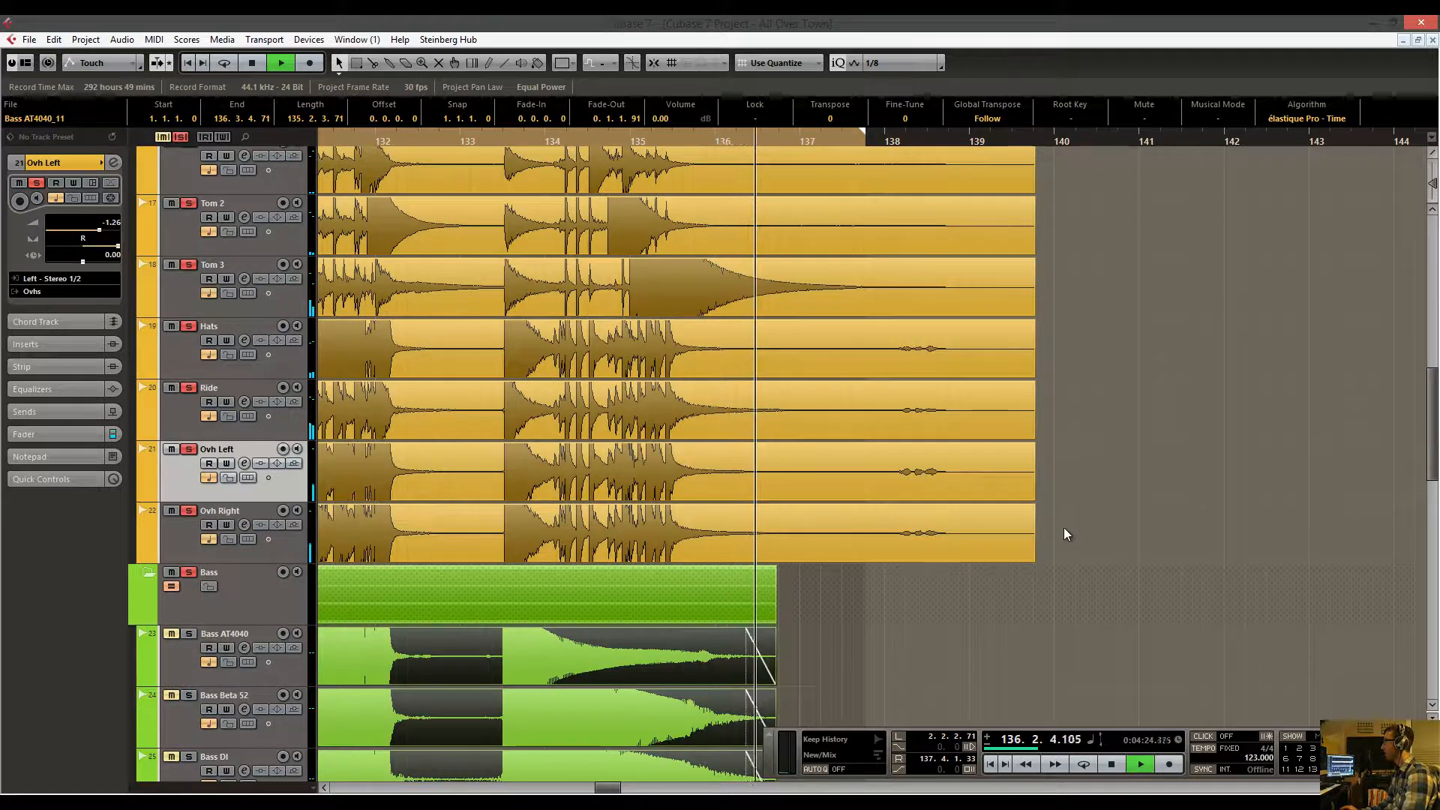
Select all drum events, trim their ends to about bar 137.4.3 and add a fade-out of about 0.2.3.
left_click_drag(1064, 528, 942, 200)
scroll(1055, 307, "up", 4)
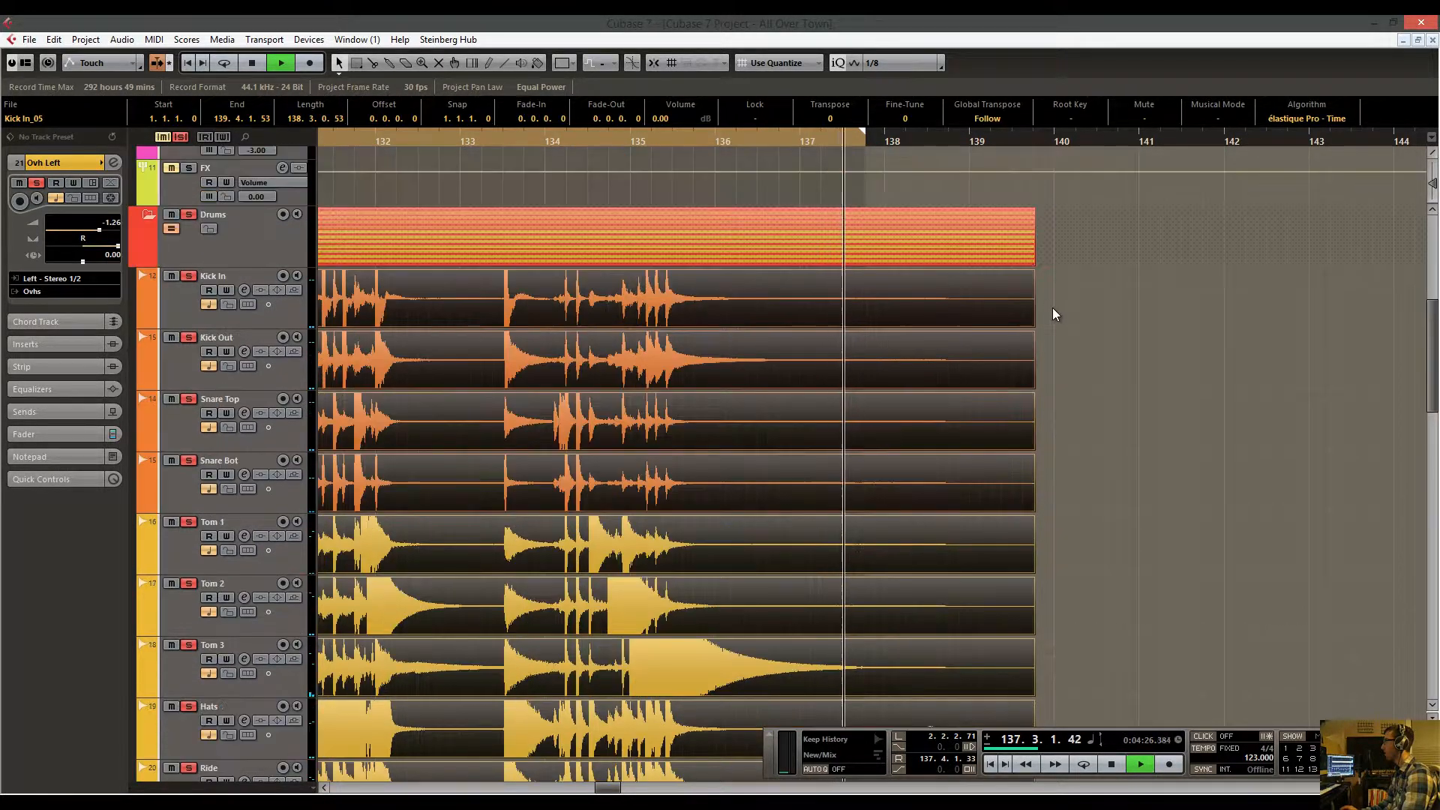
scroll(1046, 309, "down", 2)
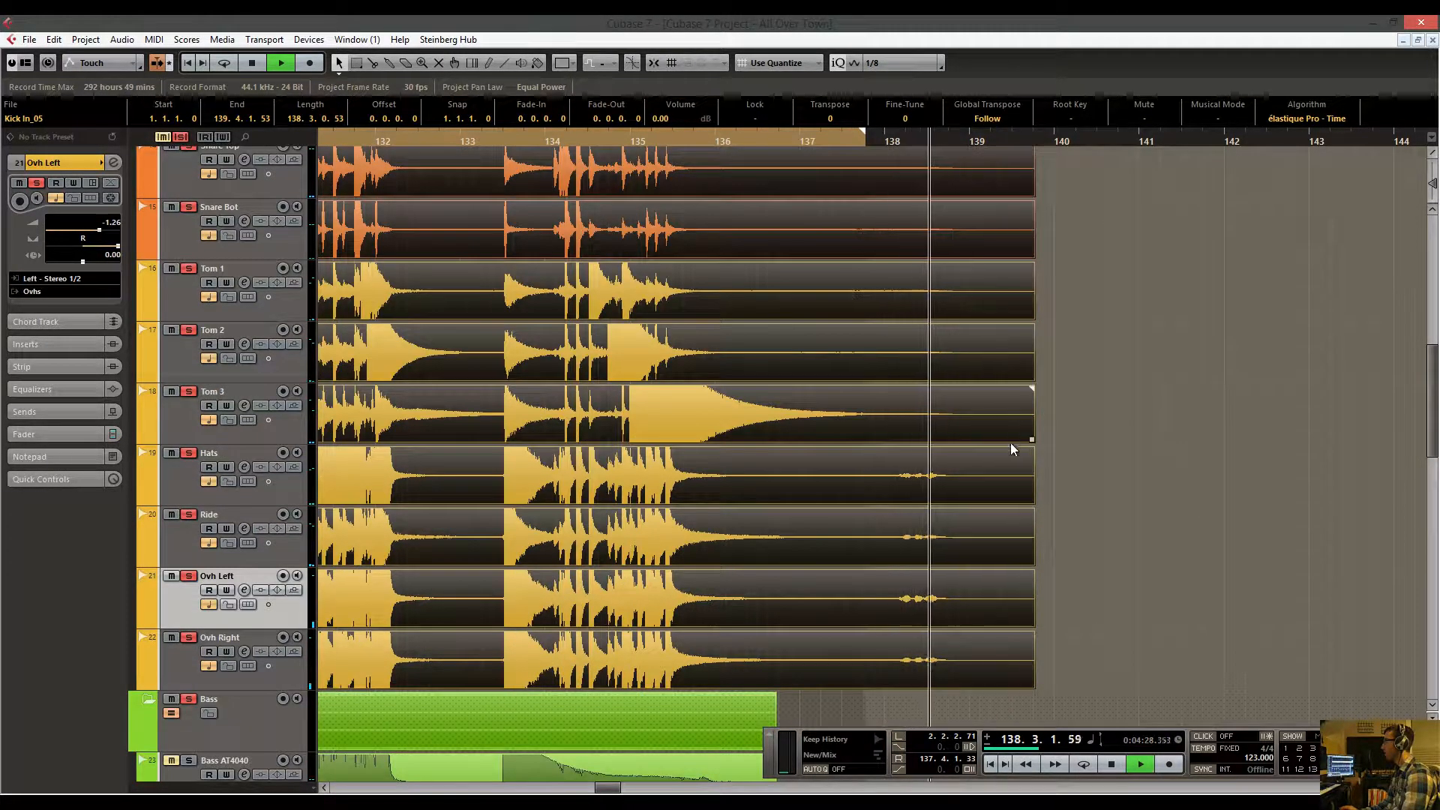
key("space")
left_click_drag(1034, 684, 877, 682)
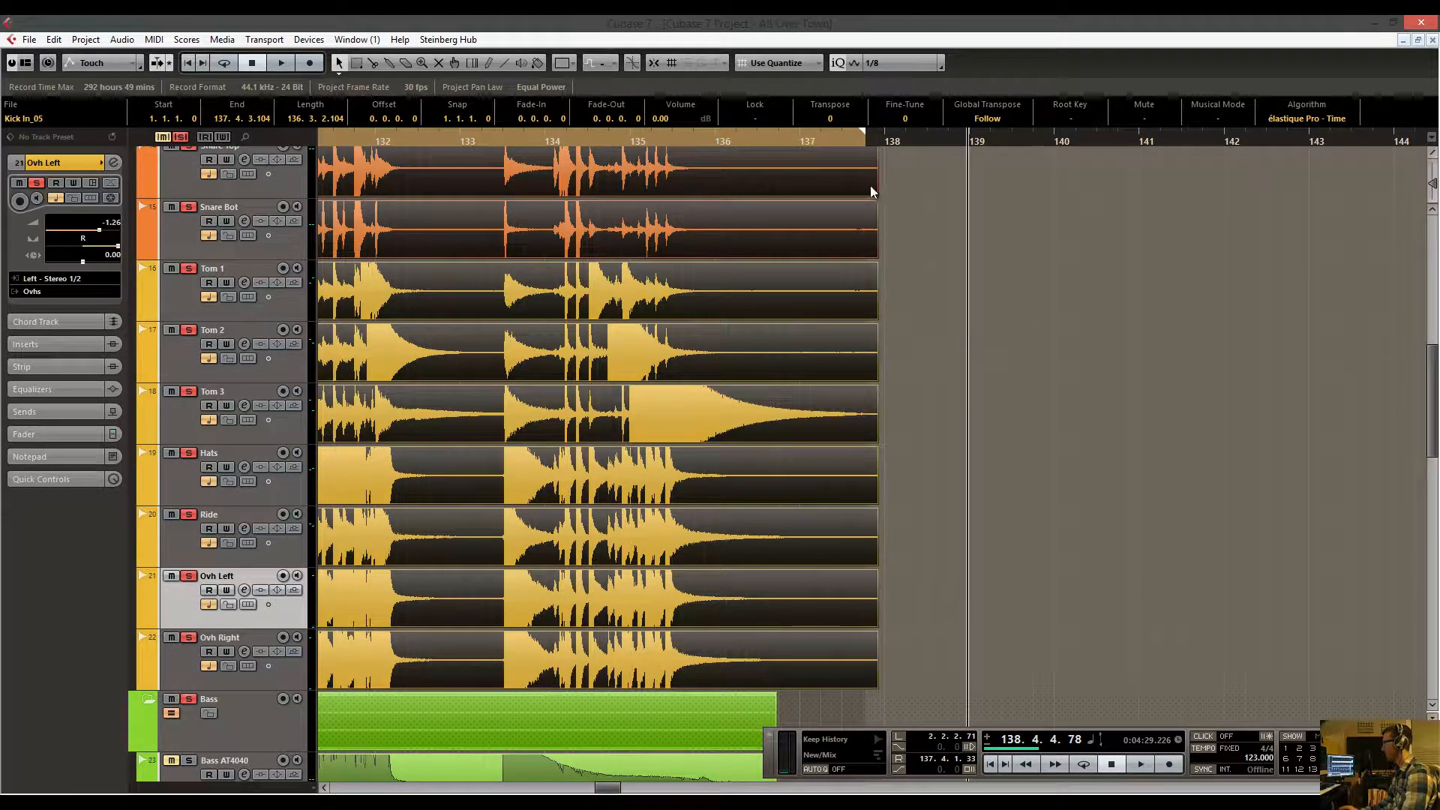
scroll(971, 264, "up", 4)
left_click_drag(877, 276, 818, 277)
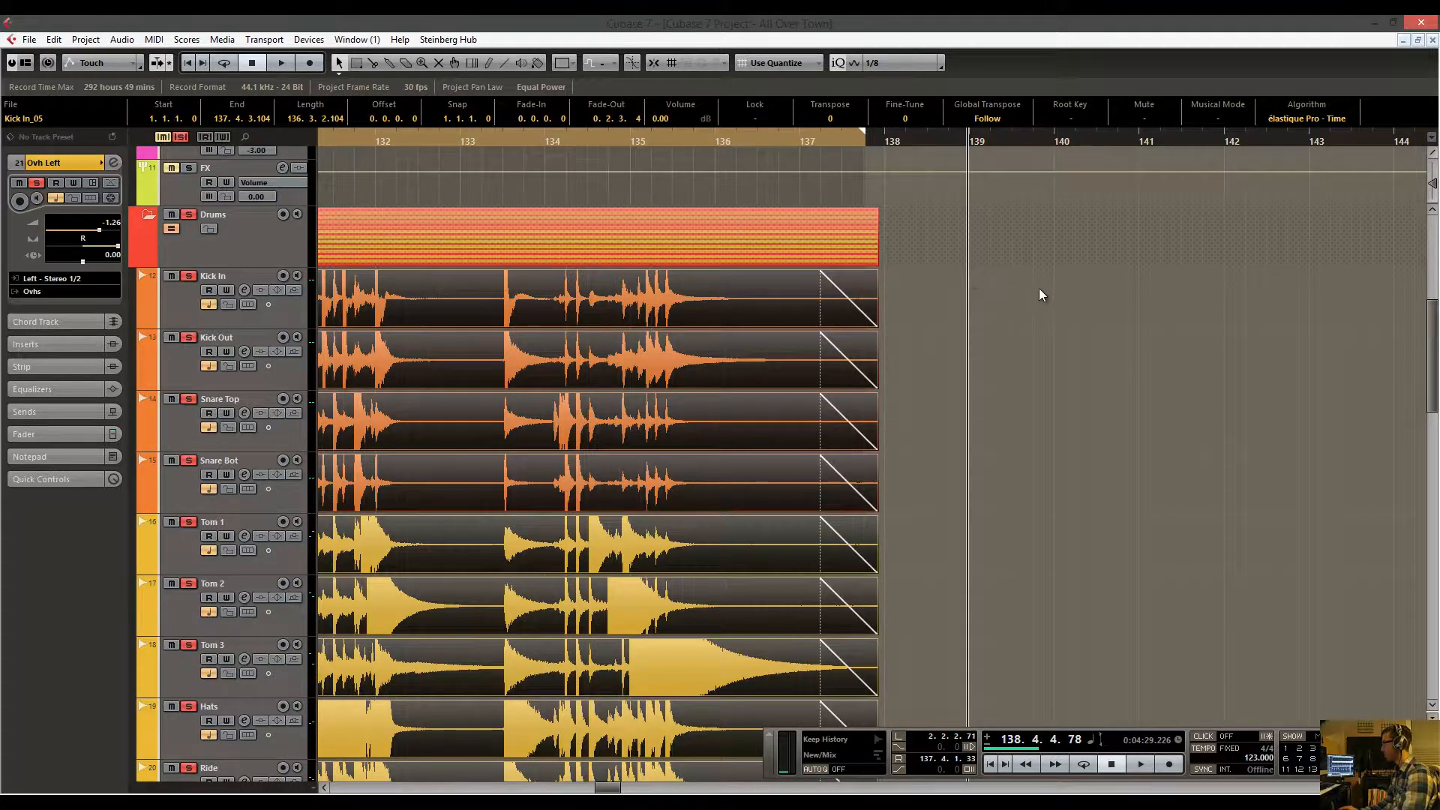
Go to the start of the song and select the grouped drum events there.
scroll(1034, 307, "down", 4)
left_click(1028, 317)
left_click_drag(724, 141, 380, 198)
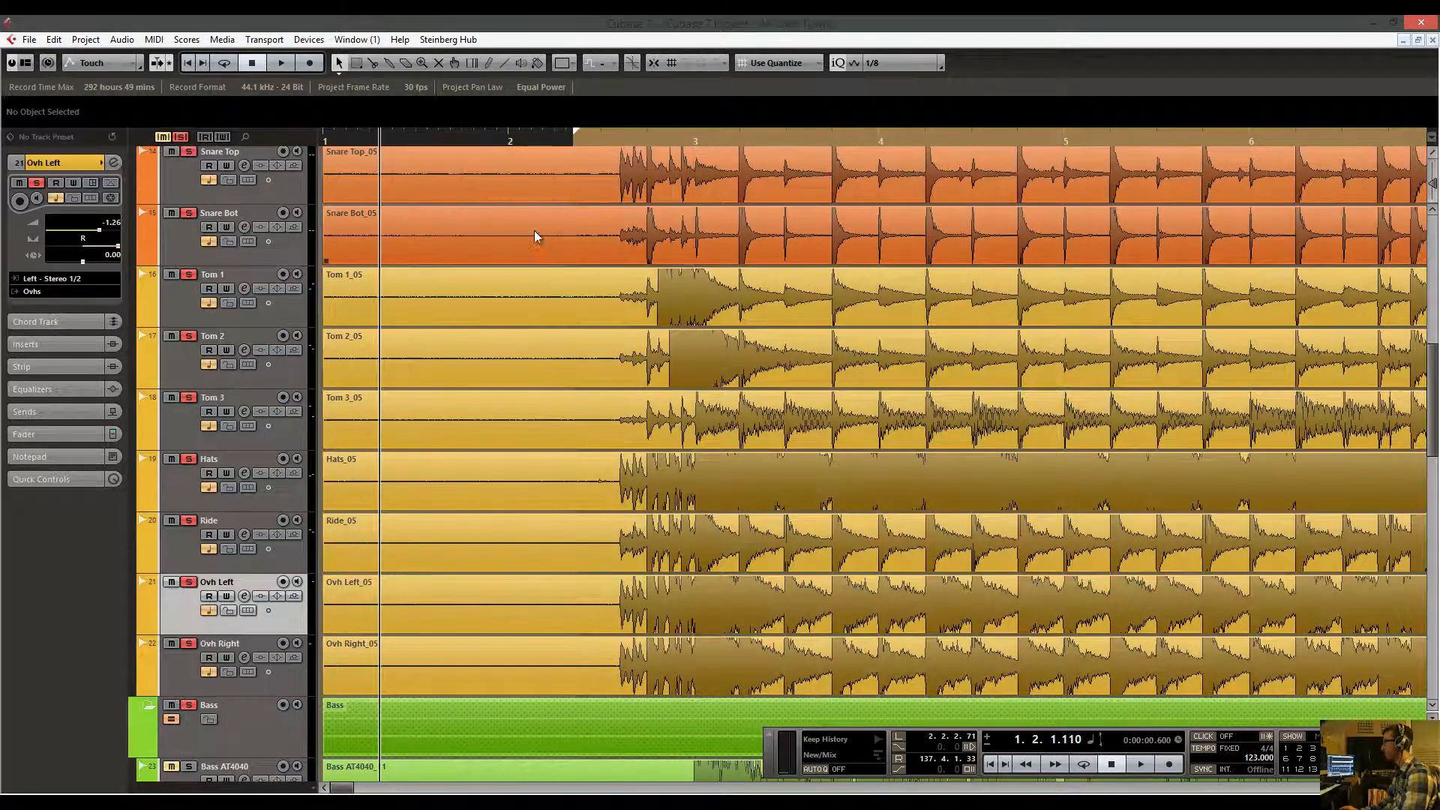
left_click(489, 411)
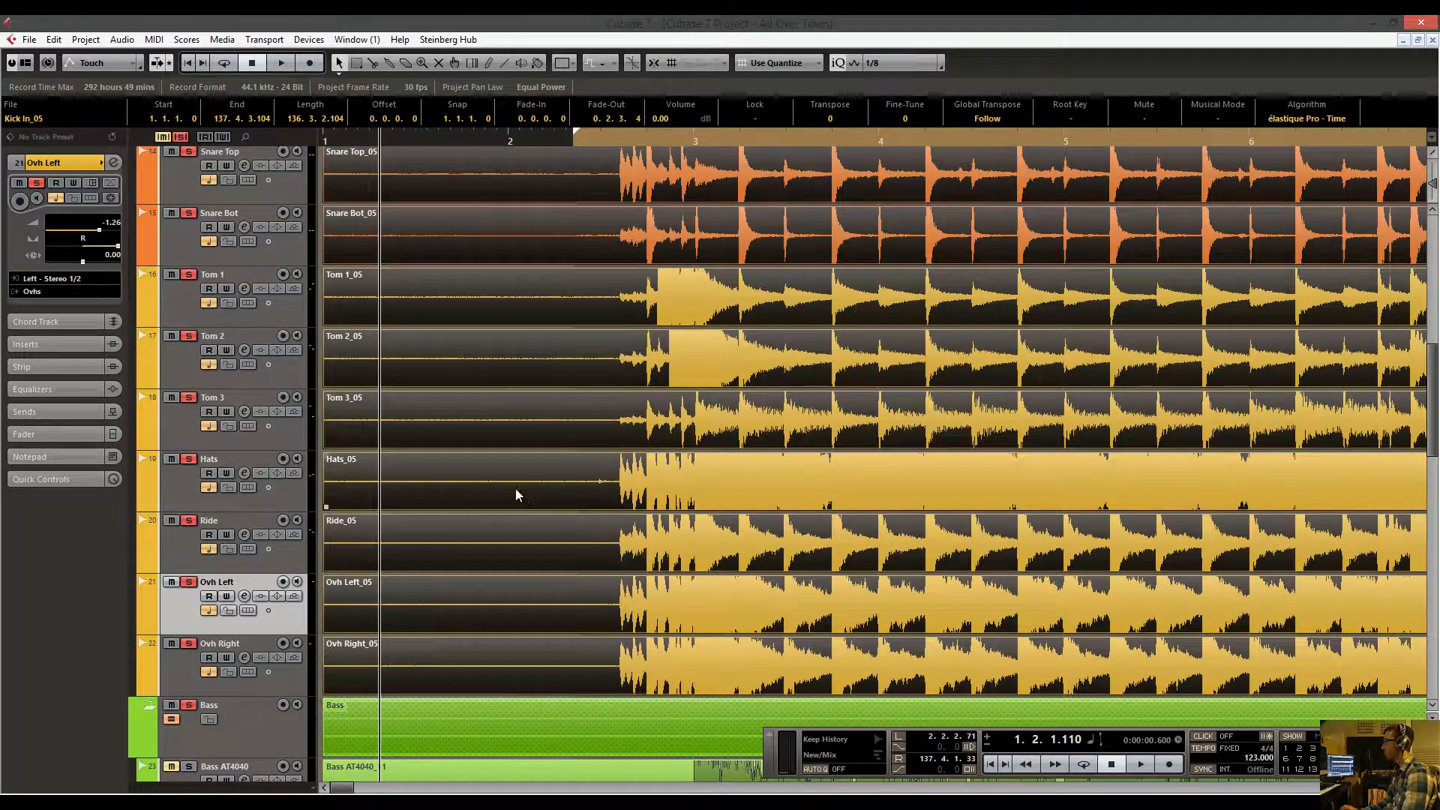
Turn off group editing on the Drums folder, select individual kick and snare events, and turn group editing back on.
scroll(515, 487, "up", 8)
scroll(515, 486, "down", 2)
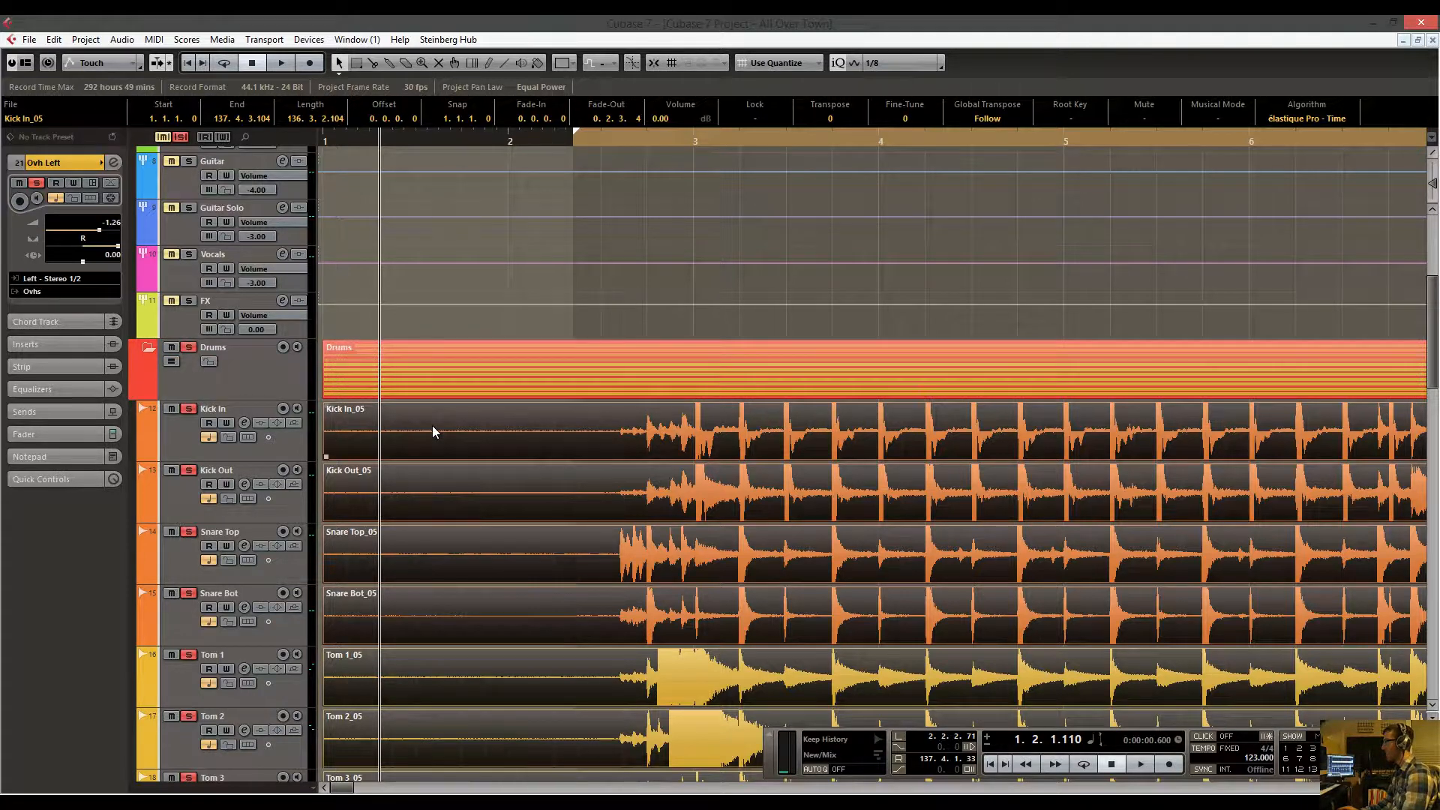
left_click(480, 439)
left_click(576, 489)
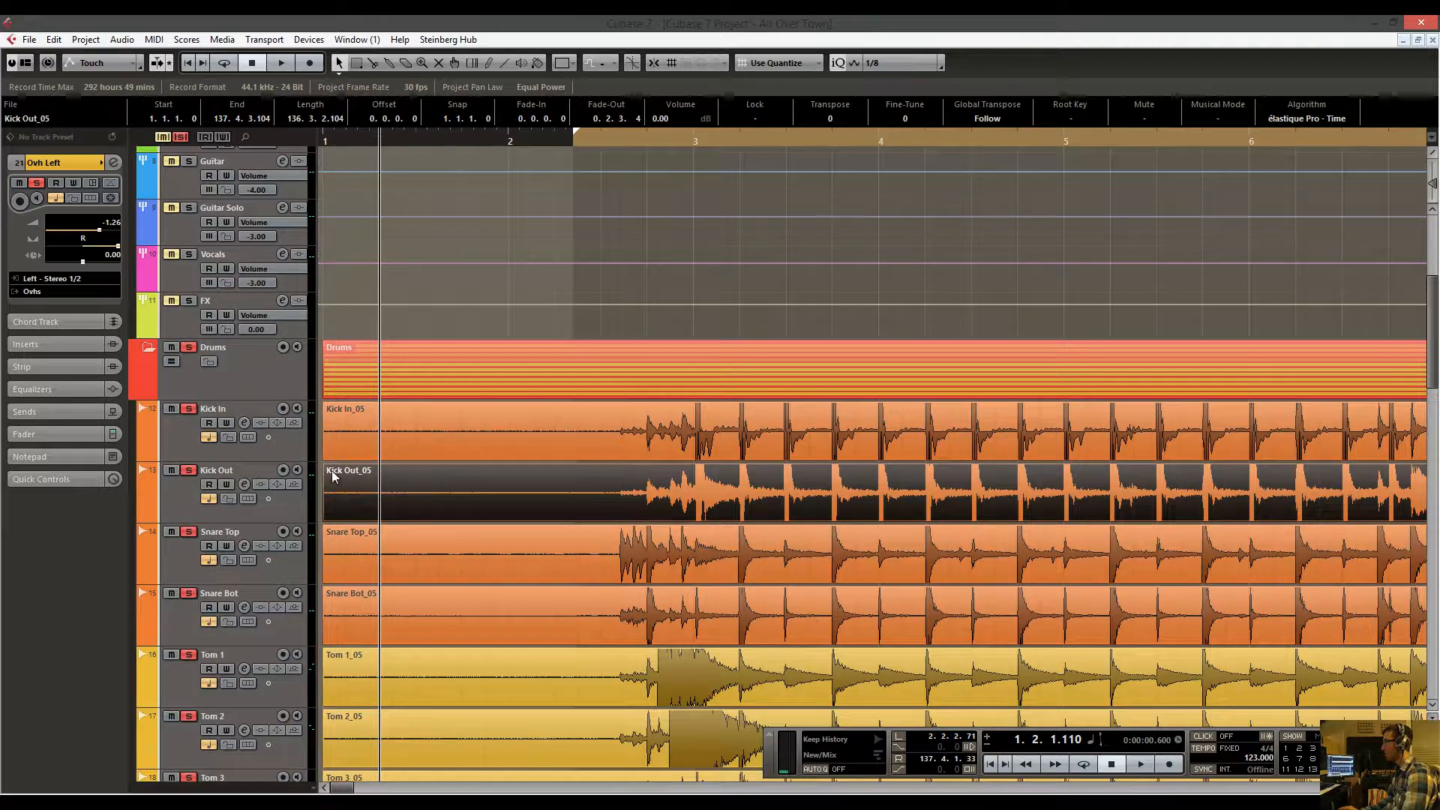
left_click(466, 546)
left_click(474, 629)
left_click(379, 452)
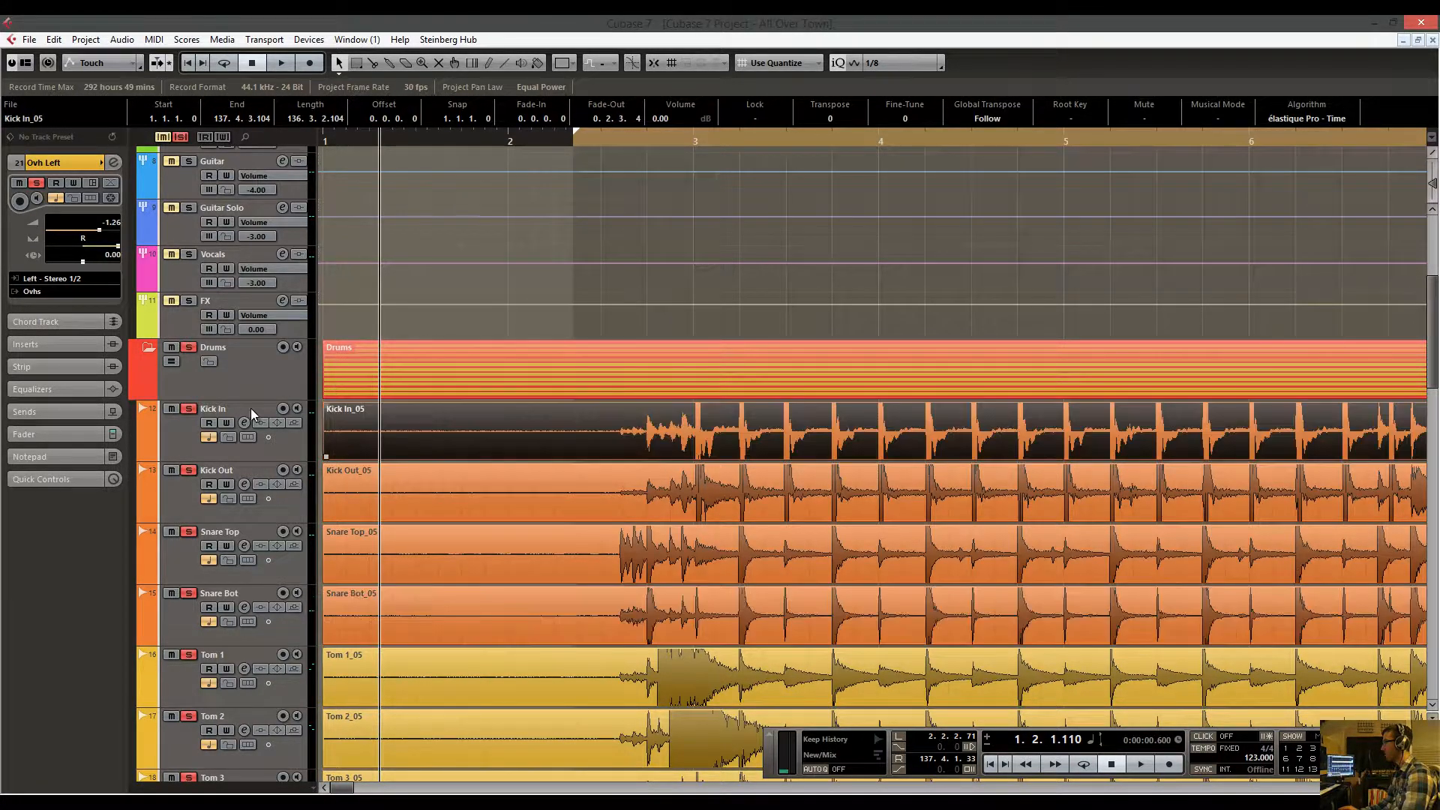
left_click(171, 362)
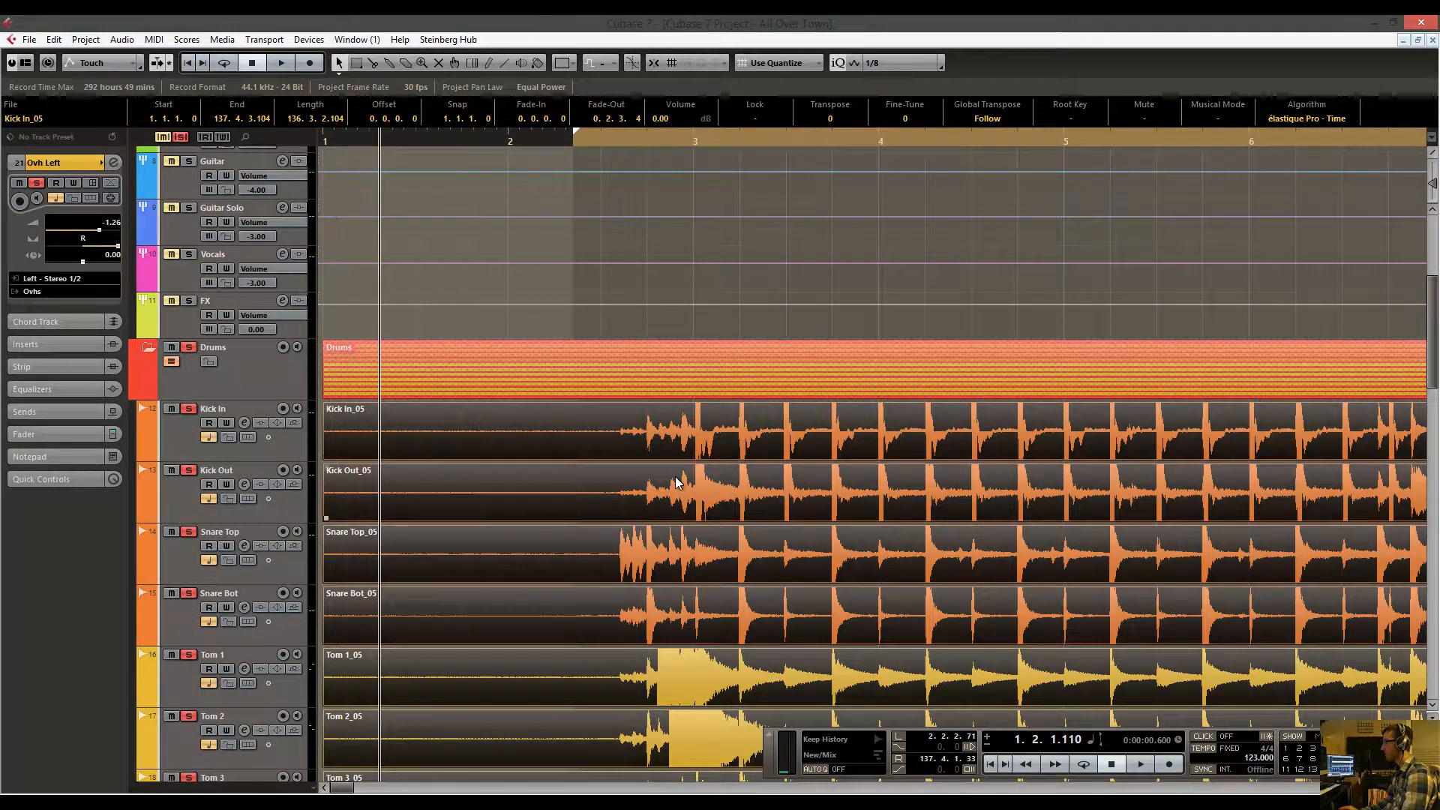
Trim the starts of all grouped drum events to about bar 2.3.2, just before the first hit.
scroll(585, 663, "down", 2)
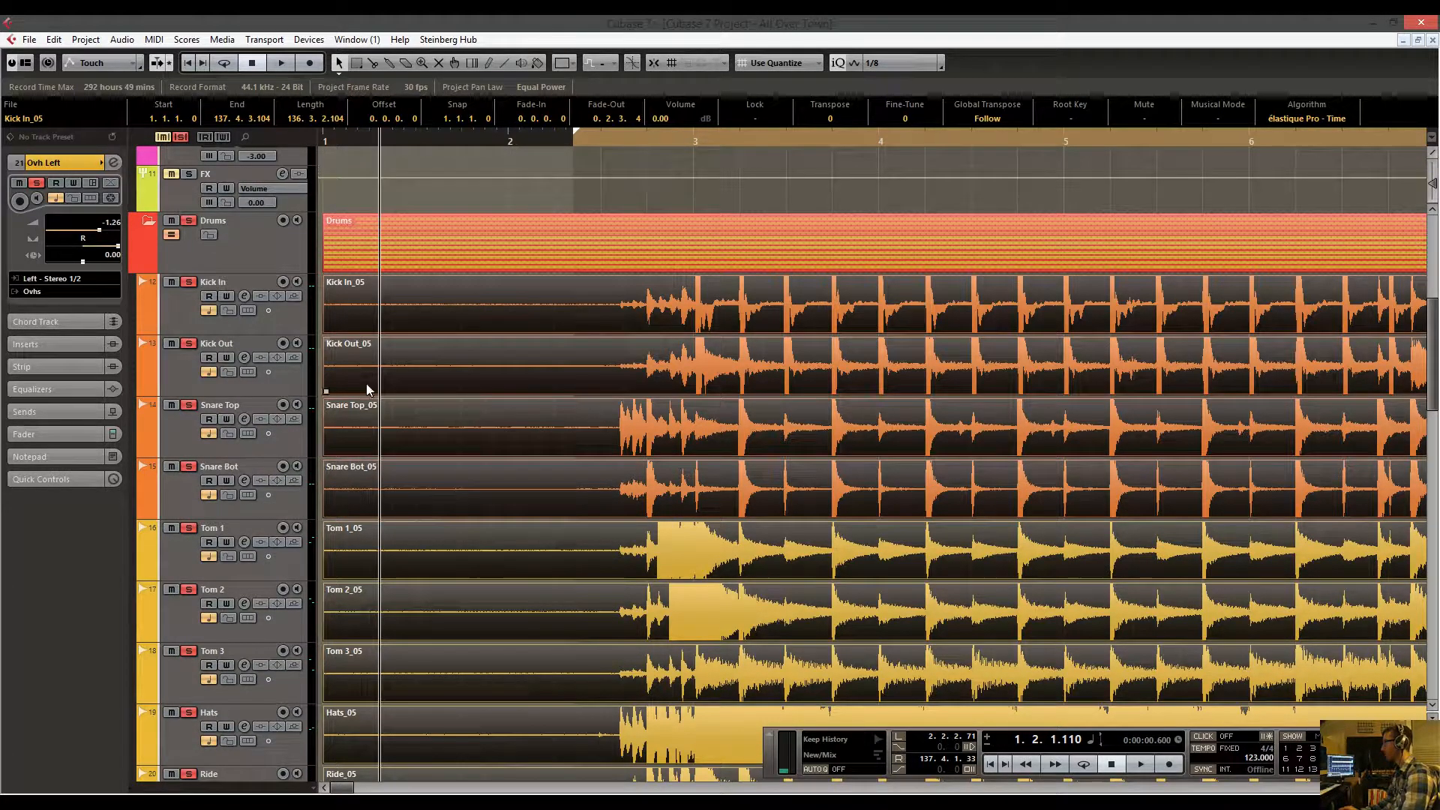
left_click_drag(326, 387, 618, 392)
scroll(639, 369, "down", 6)
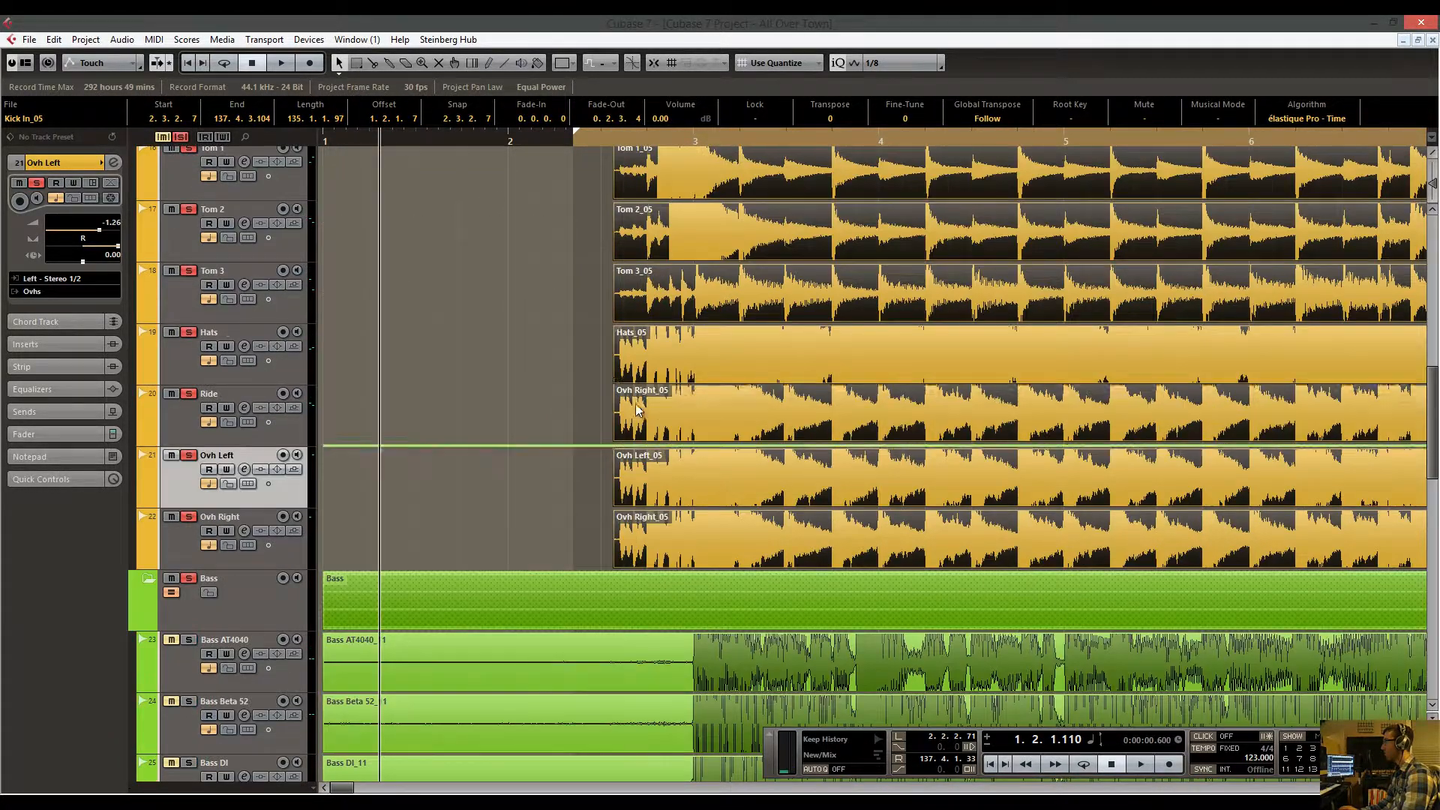
Trim the starts of all drum events to about bar 2.3.2.39 and add a fade-in of about 0.0.0.23.
left_click(565, 541)
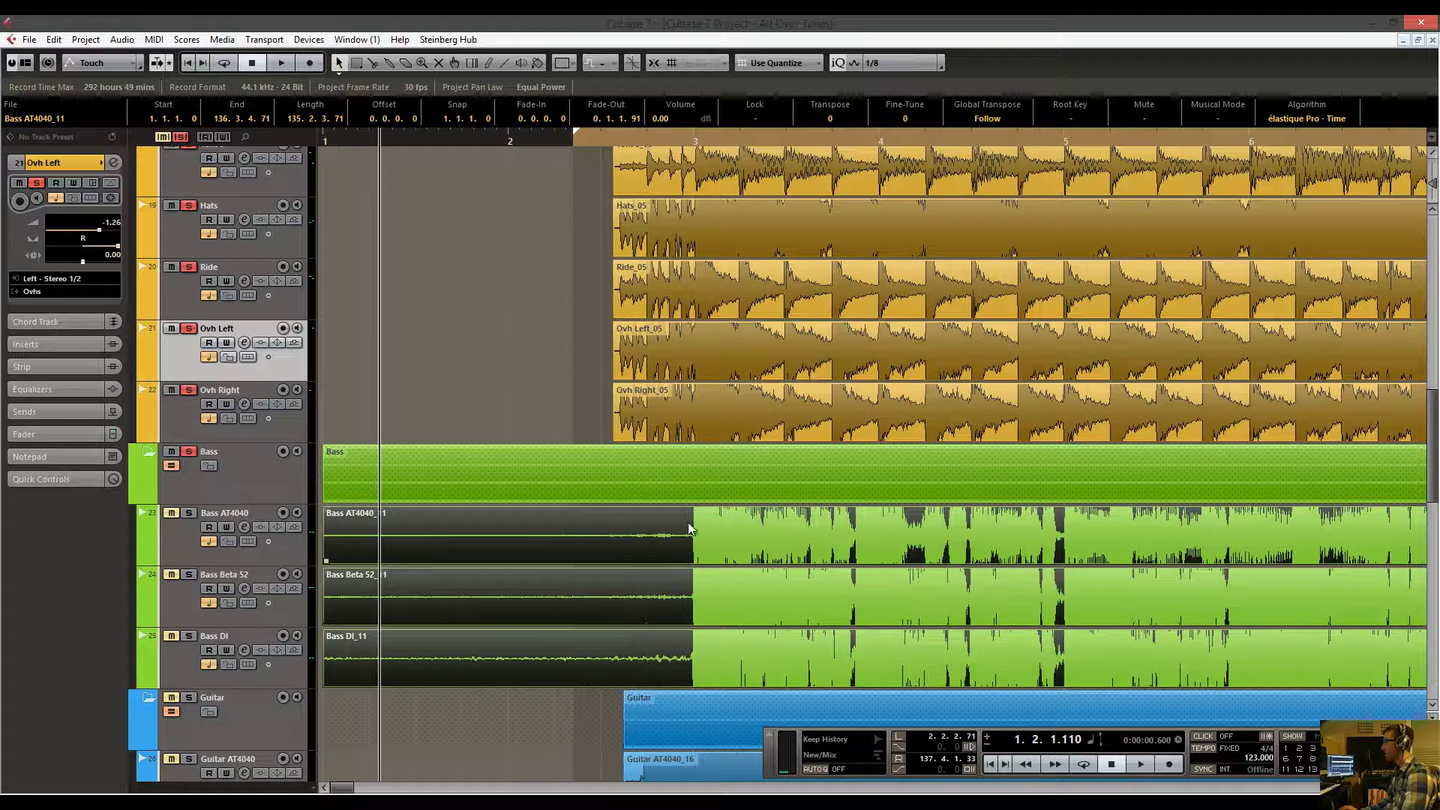
scroll(709, 546, "up", 6)
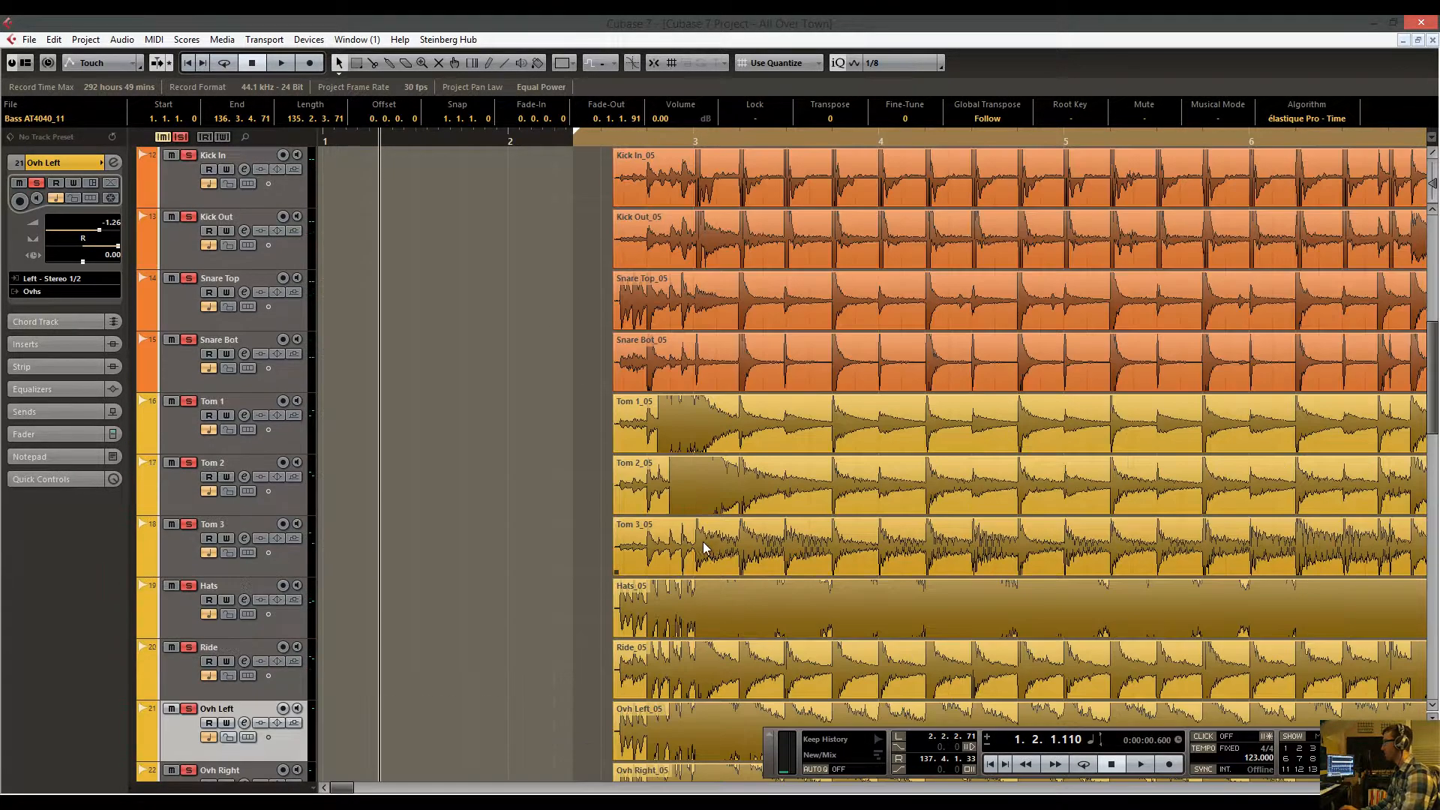
scroll(611, 386, "up", 2)
key("ctrl+a")
left_click_drag(633, 147, 613, 295)
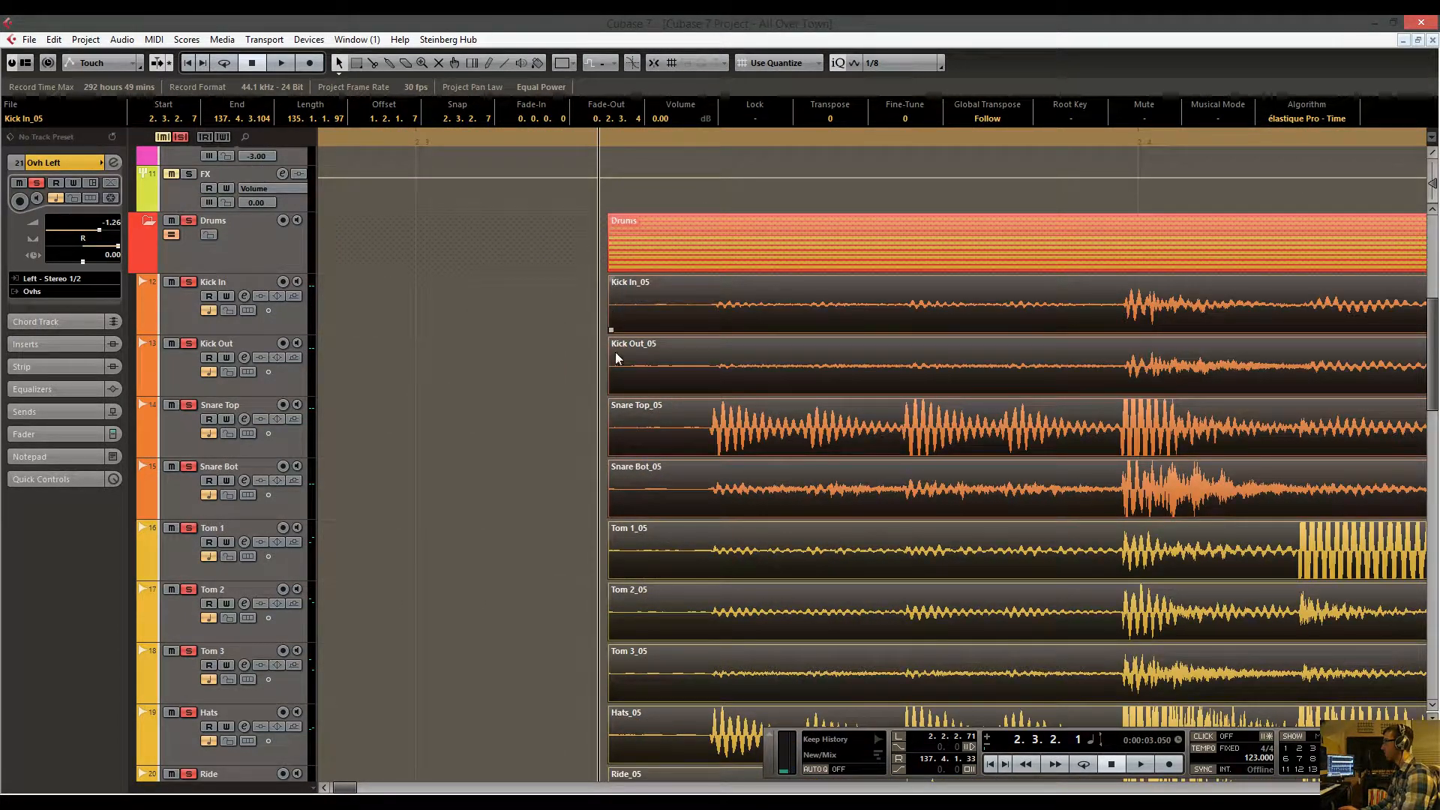
left_click_drag(611, 389, 691, 281)
left_click(633, 136)
left_click_drag(631, 131, 612, 68)
Trim the starts of the grouped bass events to about bar 2.4.2.71 and add a fade-in of about 0.0.1.77.
scroll(482, 355, "down", 4)
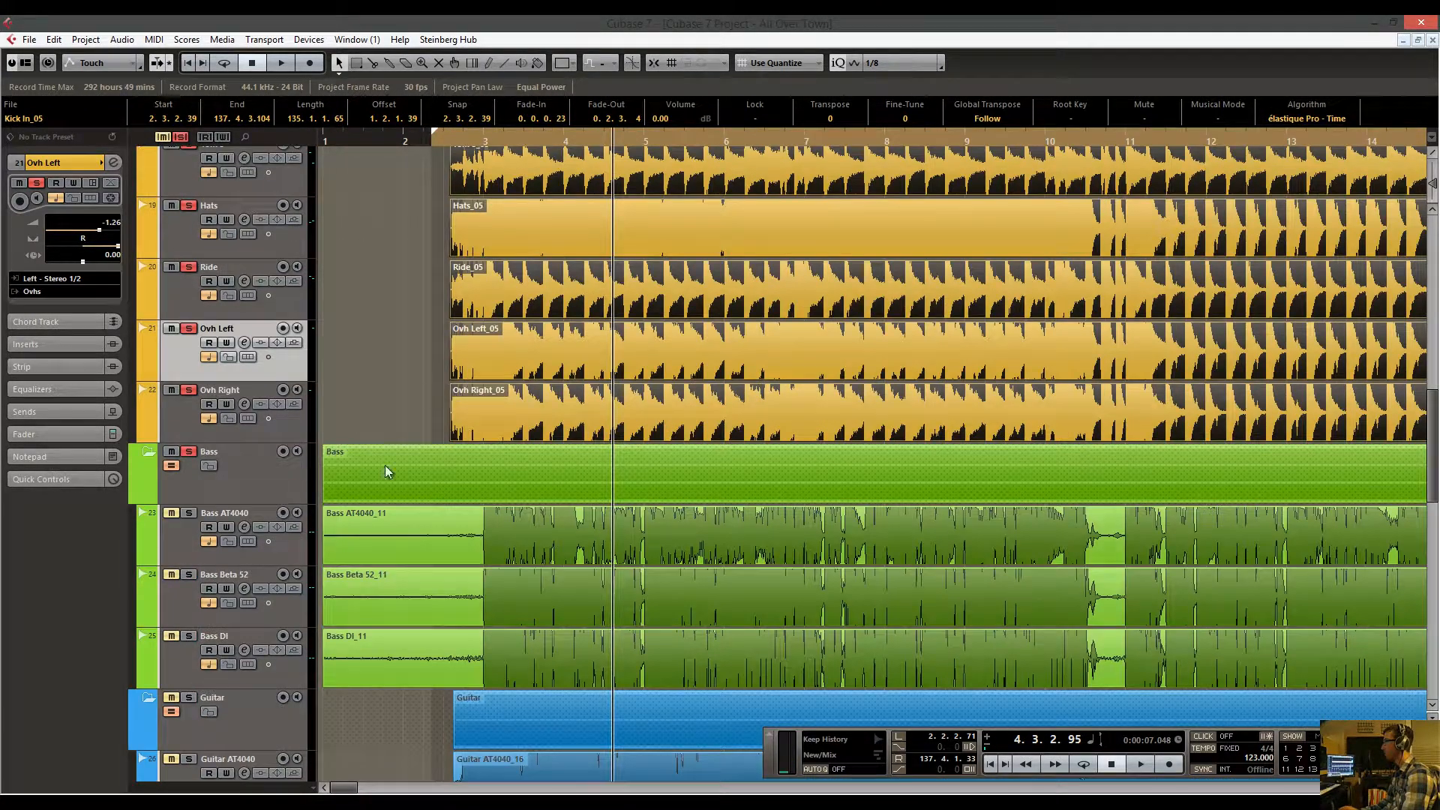
left_click(340, 551)
left_click(391, 139)
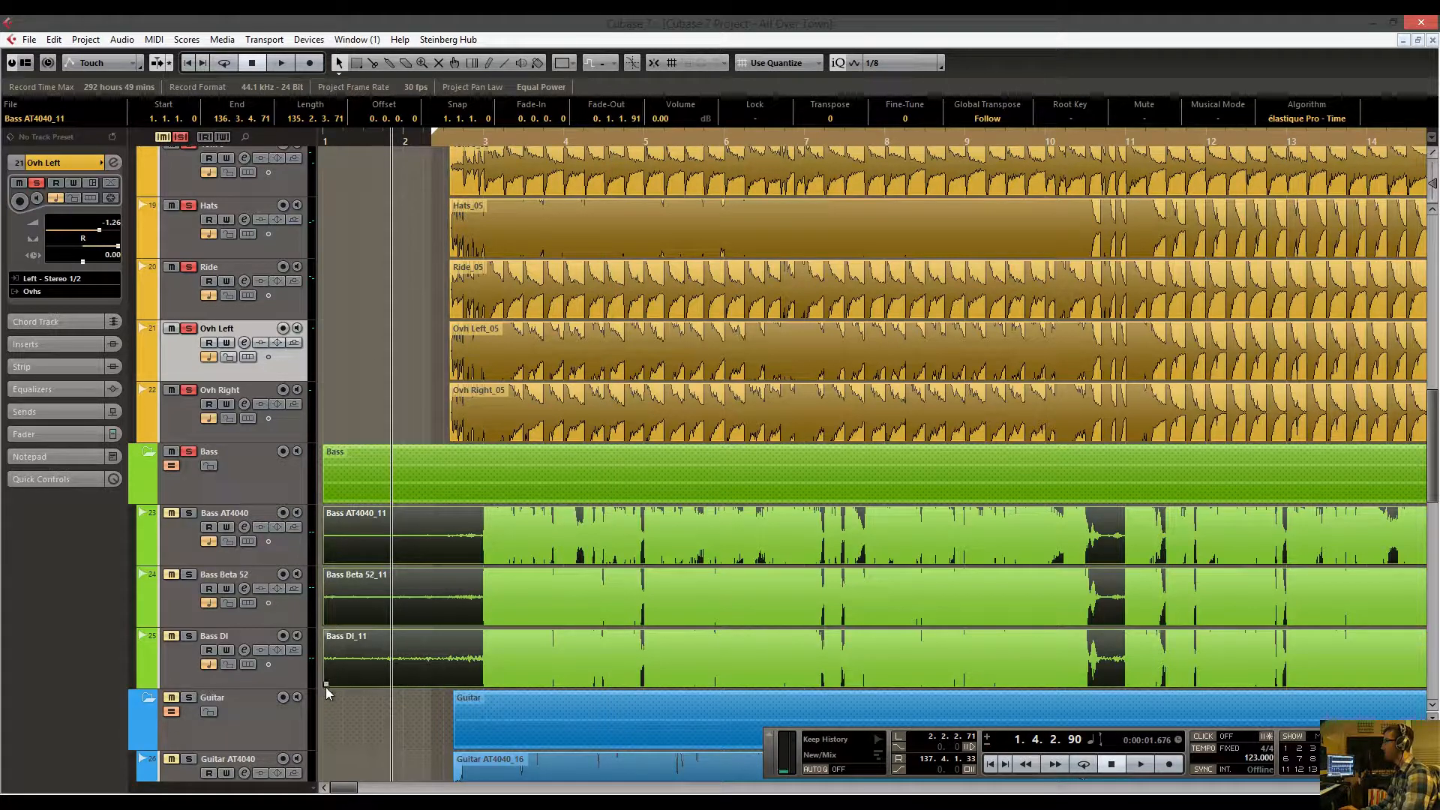
left_click_drag(324, 685, 473, 686)
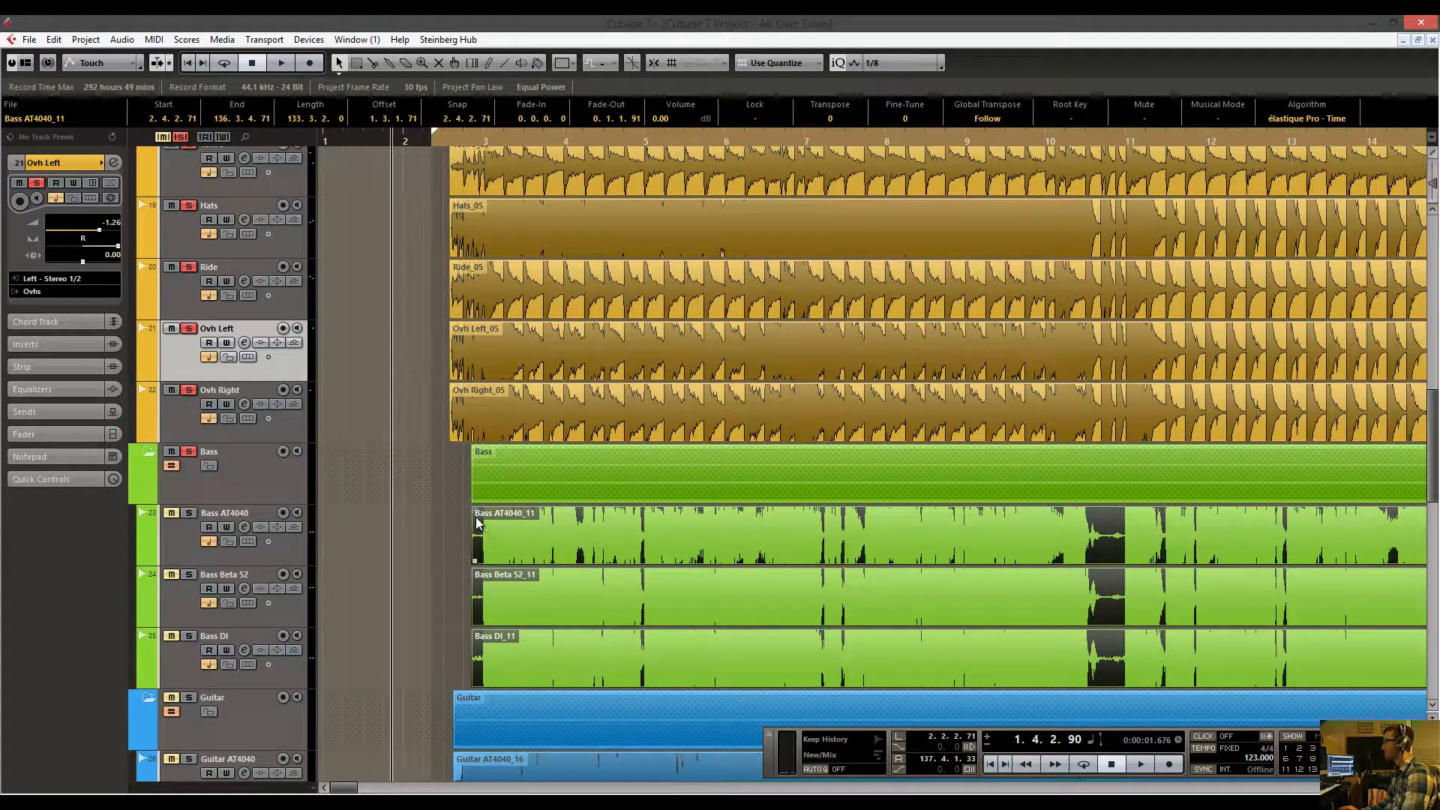
left_click_drag(474, 510, 481, 512)
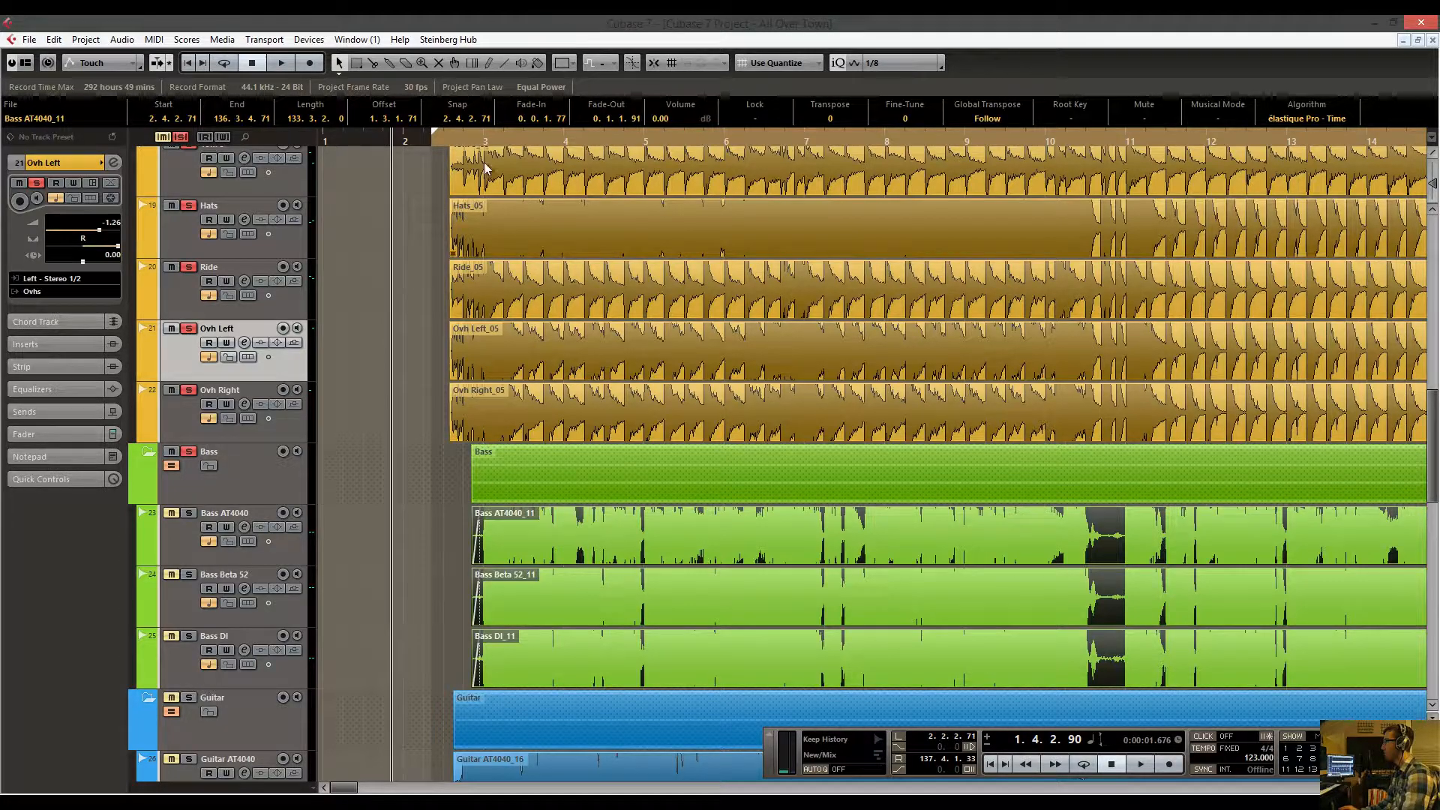
Review the events of the drum, bass, guitar, solo and vocal tracks across the whole song.
left_click_drag(465, 137, 425, 87)
scroll(529, 425, "down", 5)
scroll(530, 426, "down", 5)
scroll(529, 425, "up", 5)
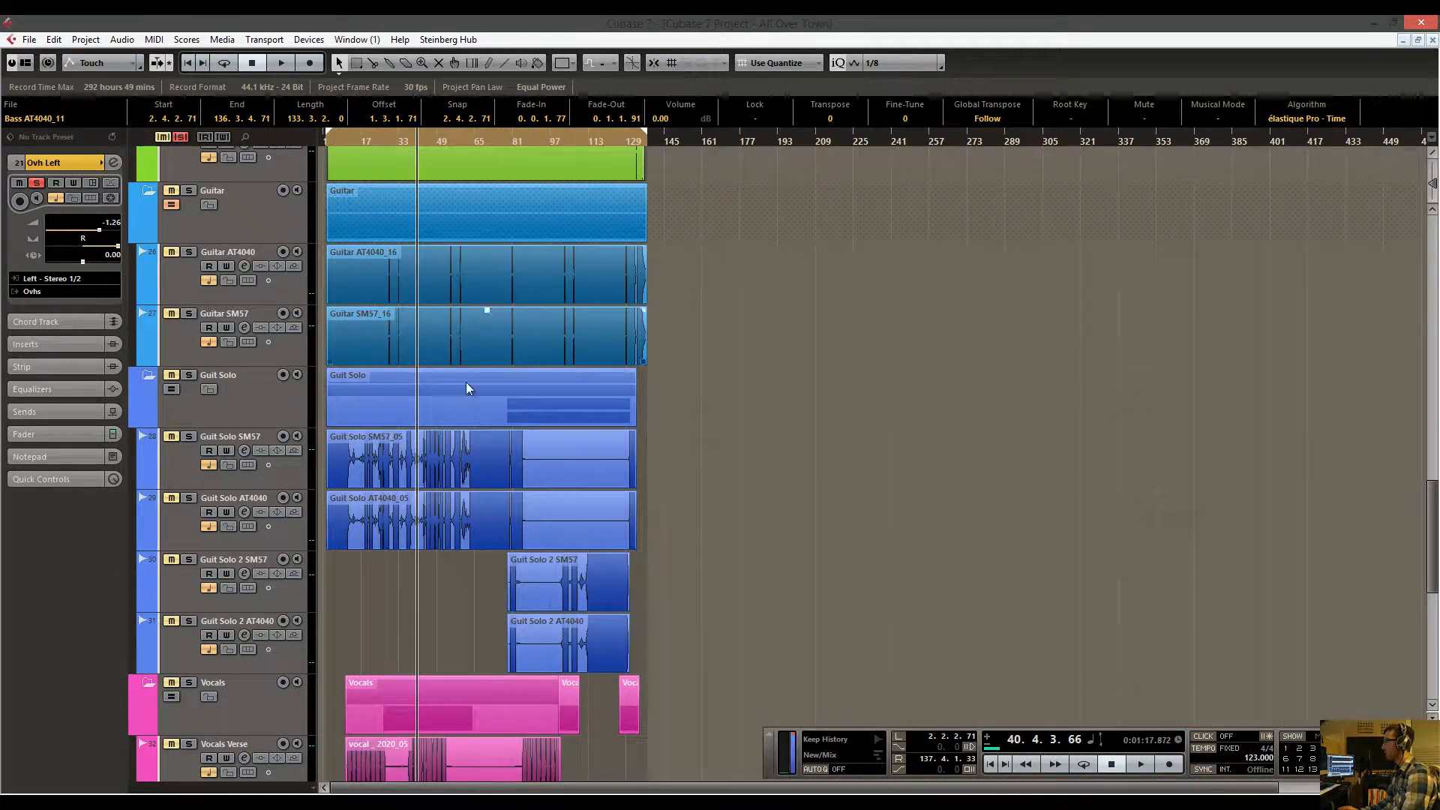
scroll(479, 415, "up", 5)
scroll(479, 416, "up", 8)
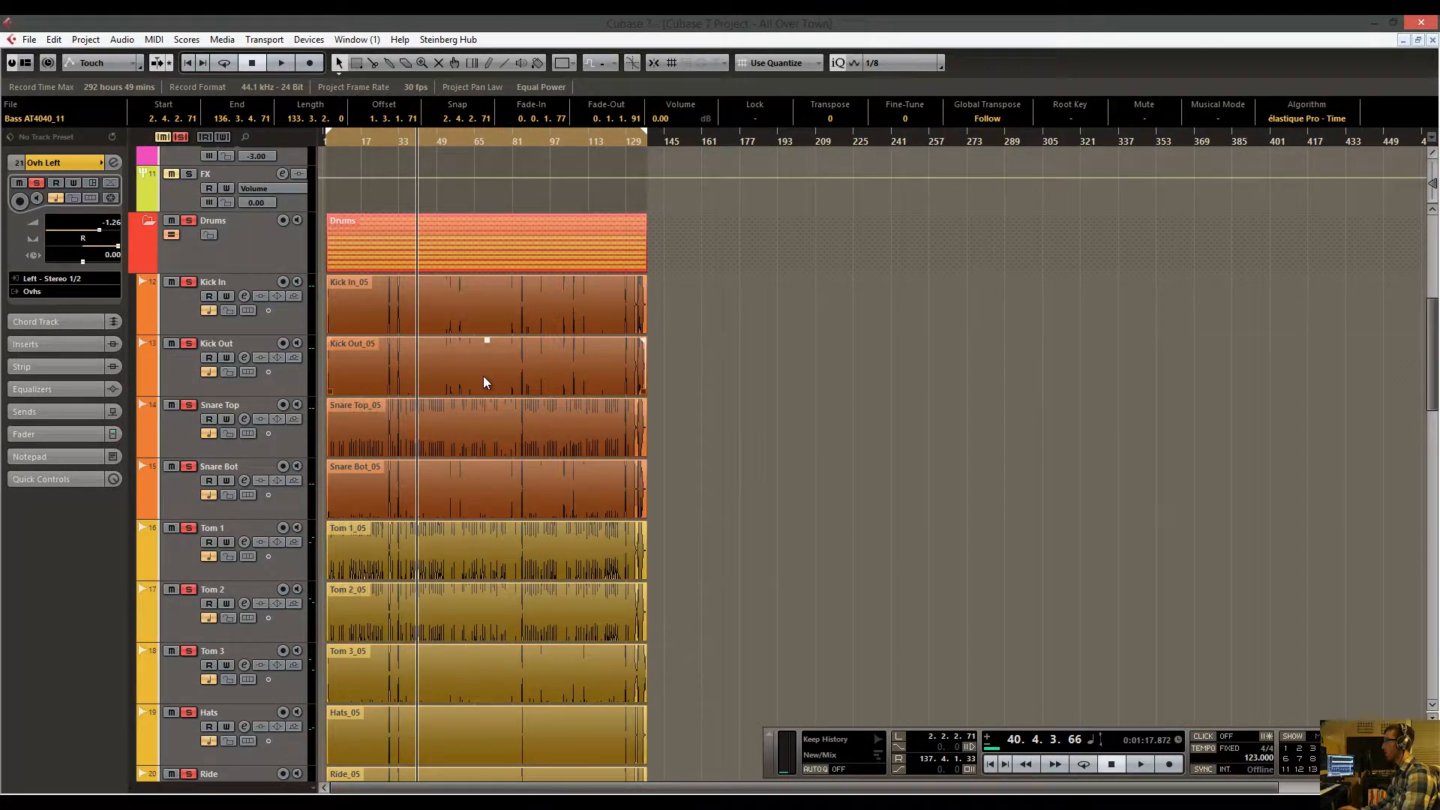
scroll(483, 376, "down", 10)
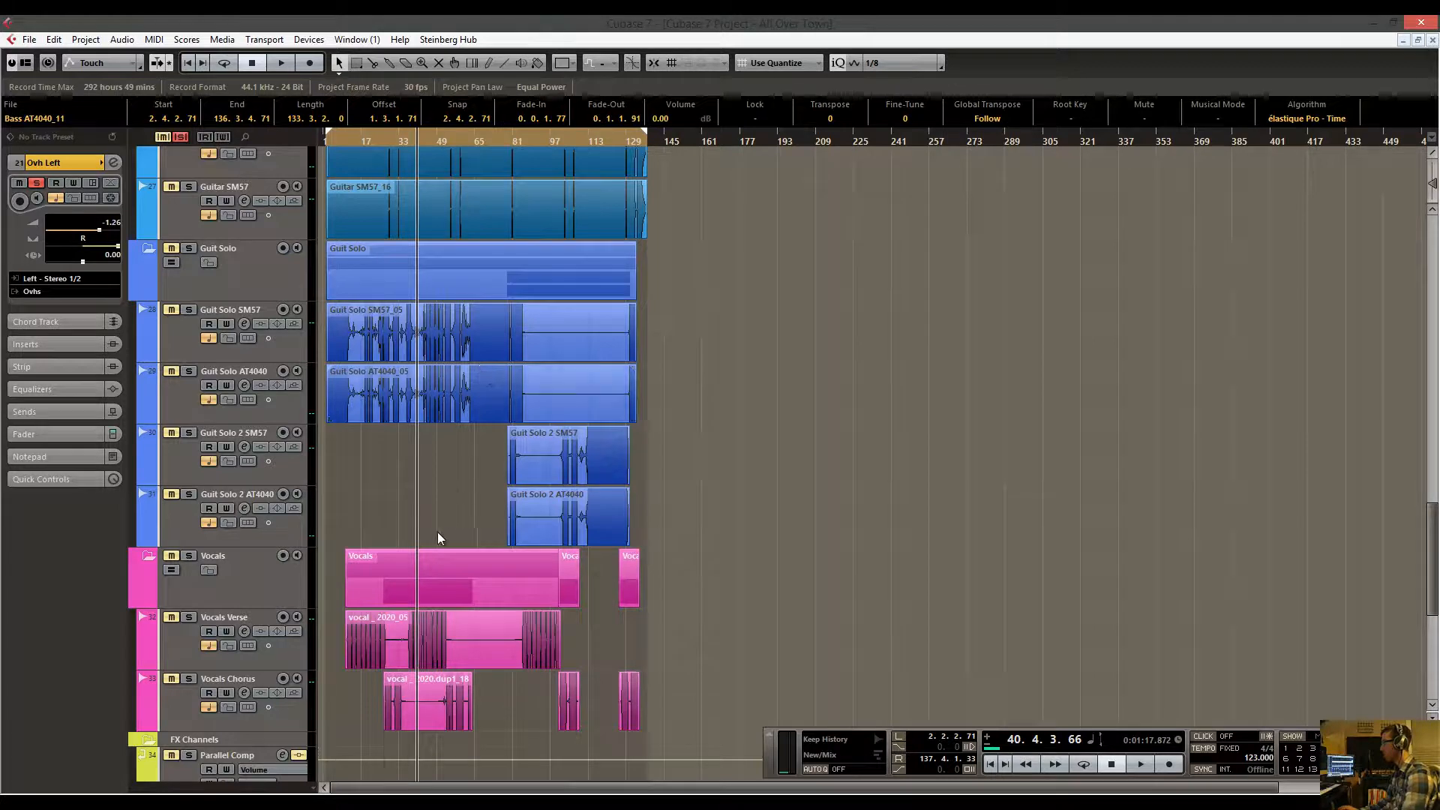
scroll(396, 513, "up", 10)
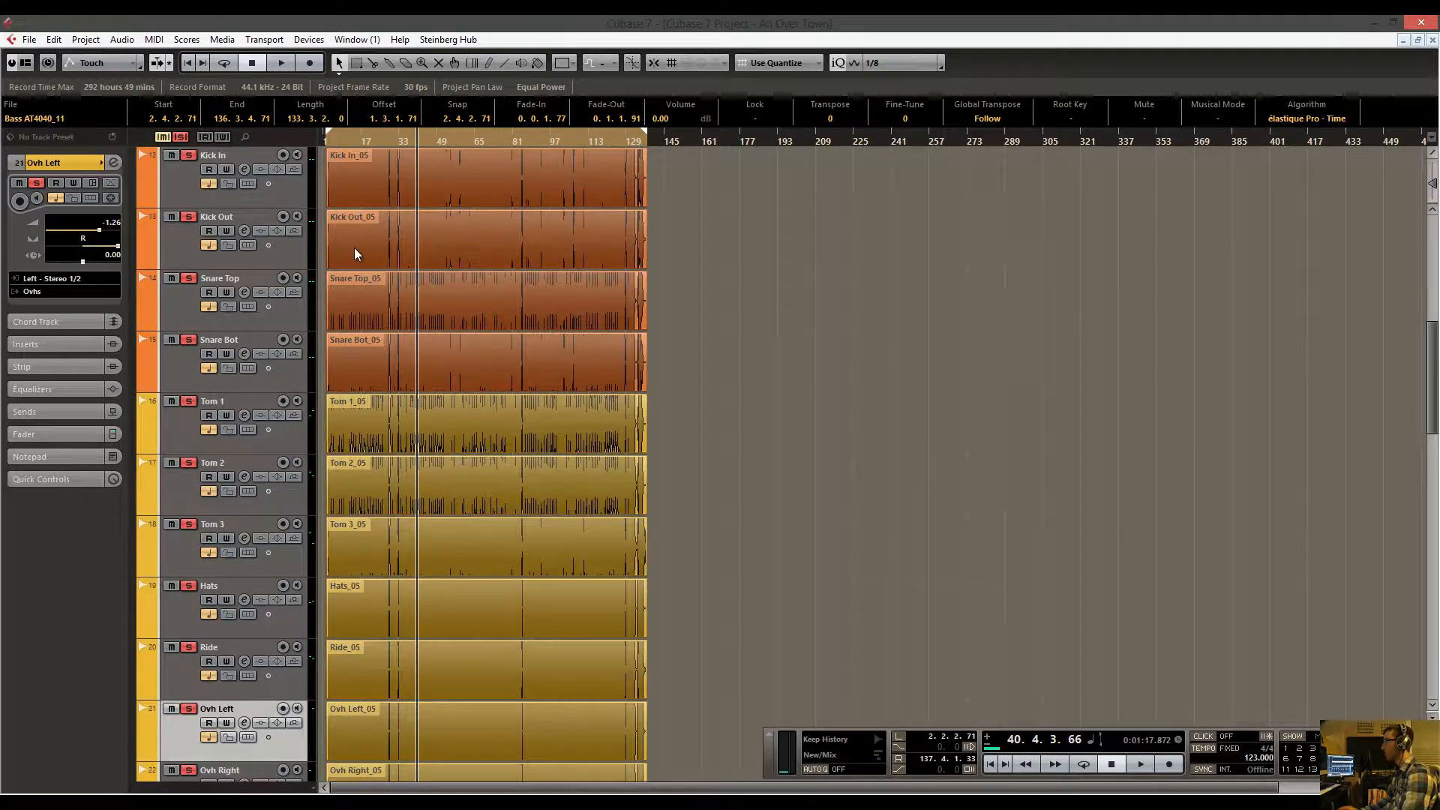
Turn off solo on the Drums folder and solo only the Kick In track at the start of the drums.
scroll(354, 247, "up", 2)
left_click(189, 220)
left_click(267, 301)
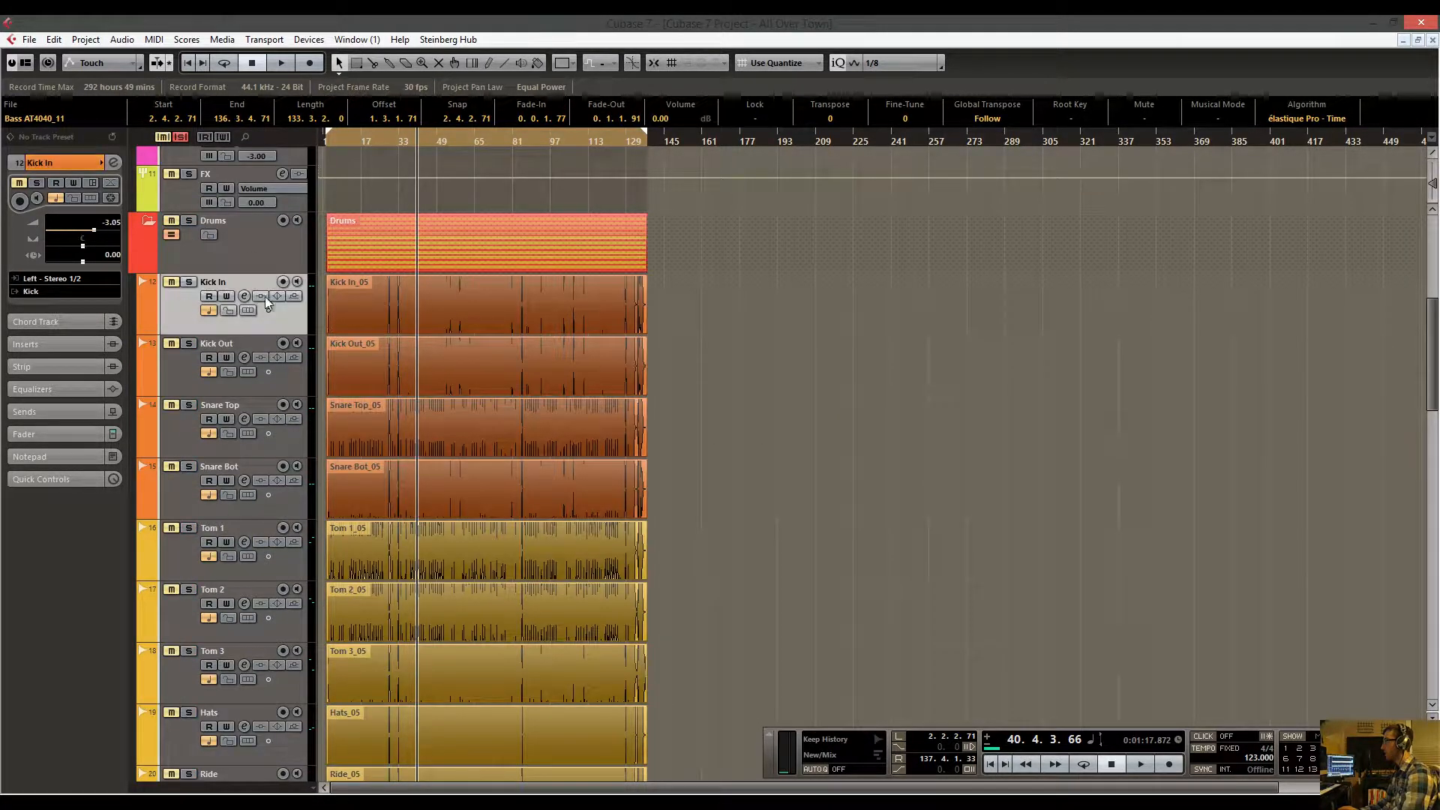
left_click_drag(336, 138, 395, 237)
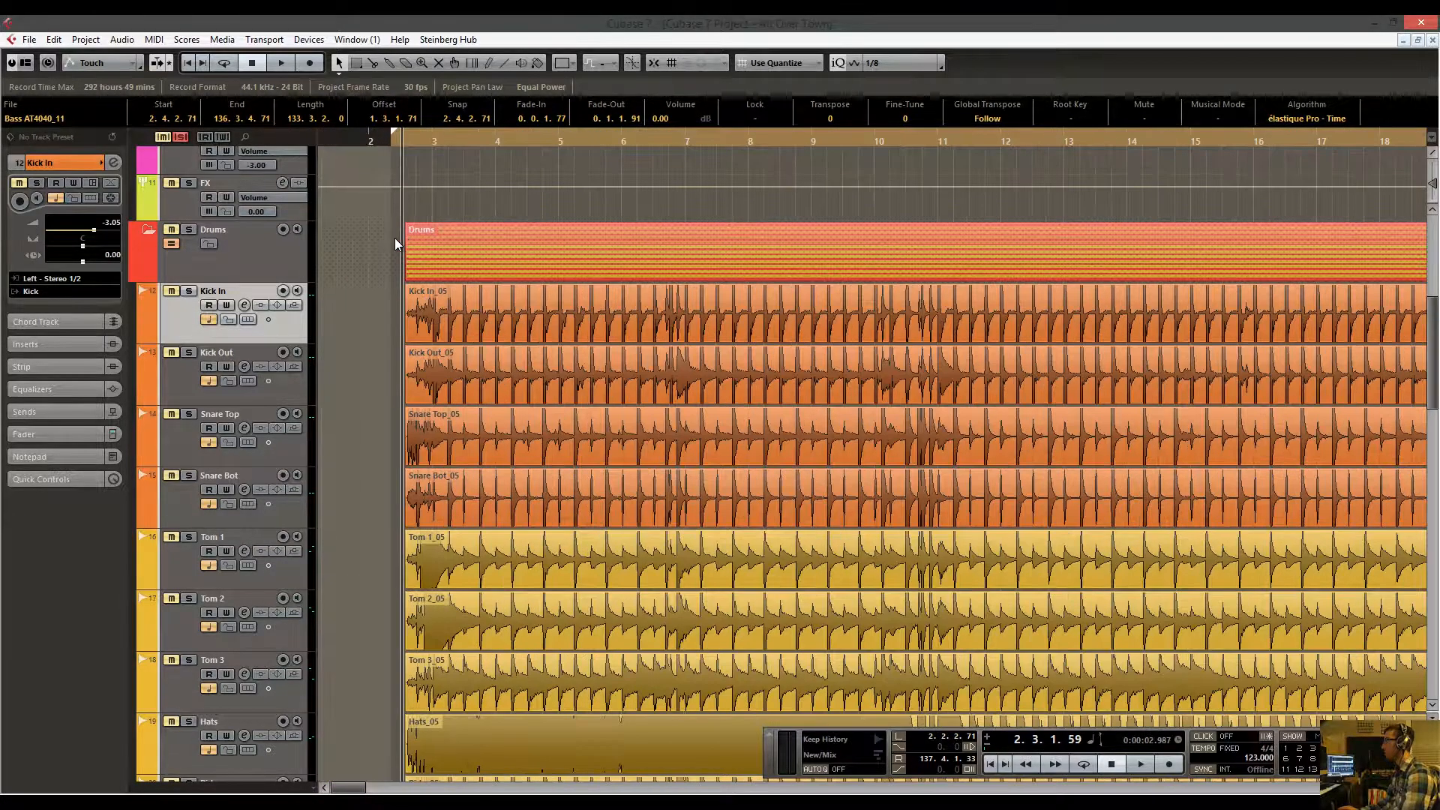
left_click(188, 291)
Insert the Waves C1 gate Stereo plug-in in the first insert slot of the Kick In track.
left_click(84, 345)
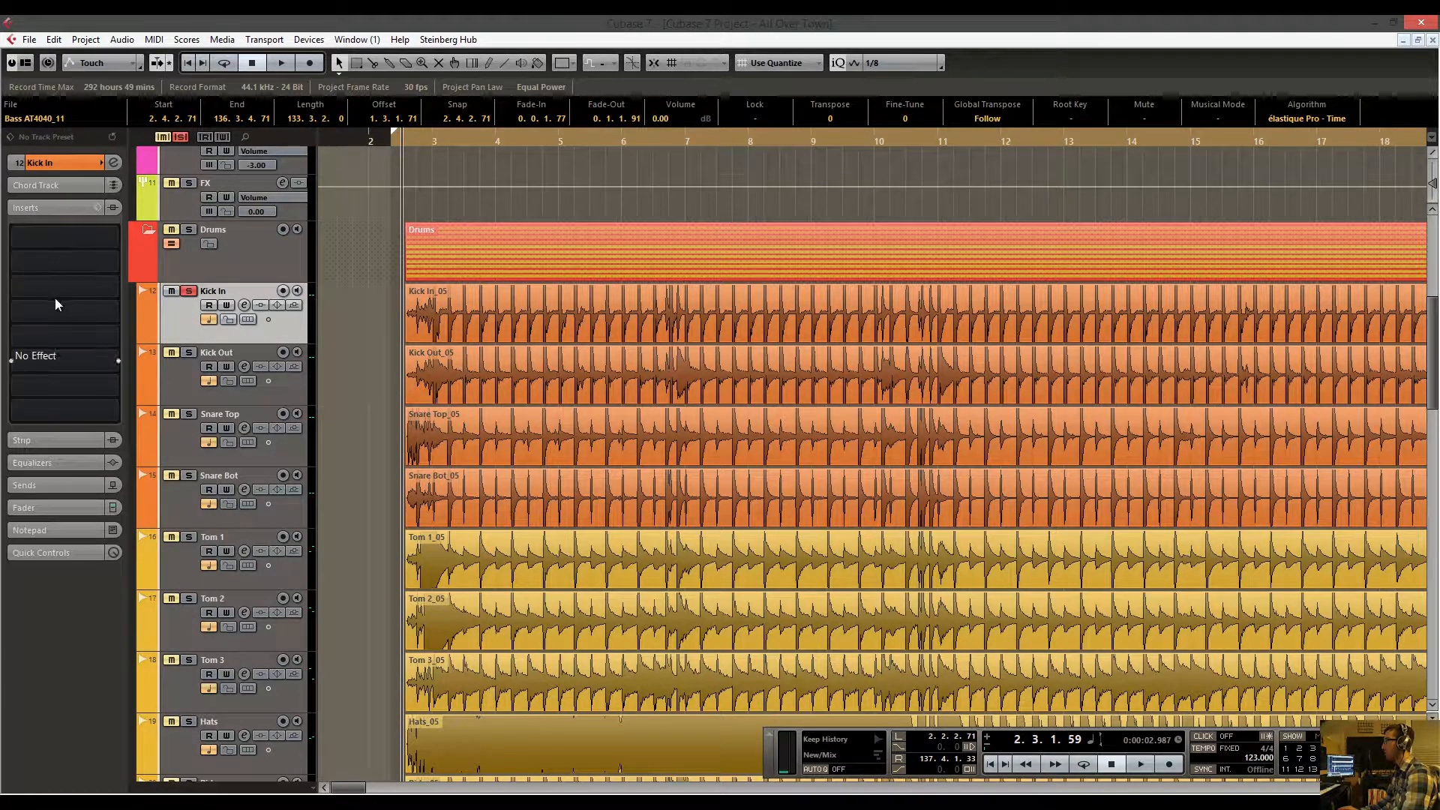
left_click(114, 244)
left_click(29, 378)
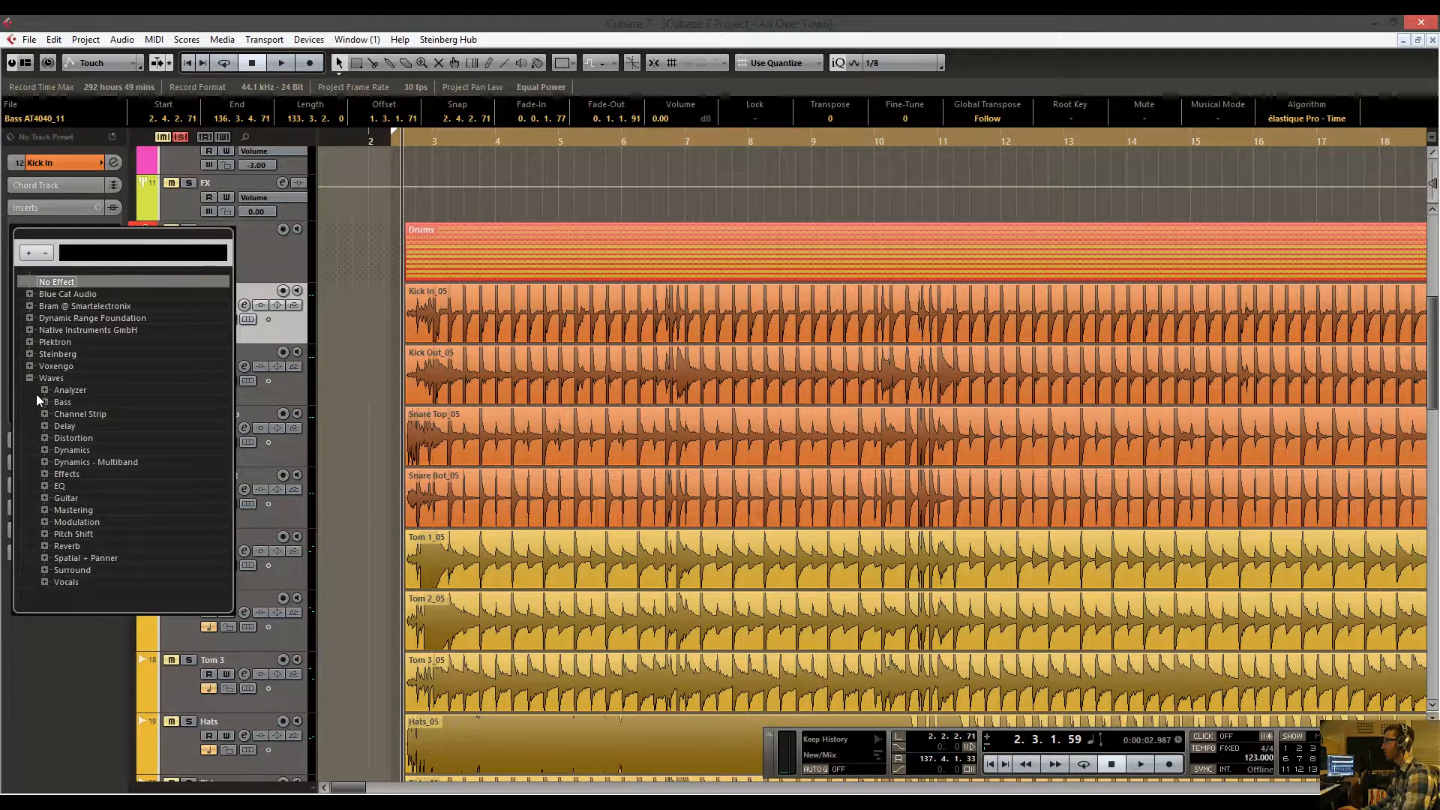
left_click(43, 452)
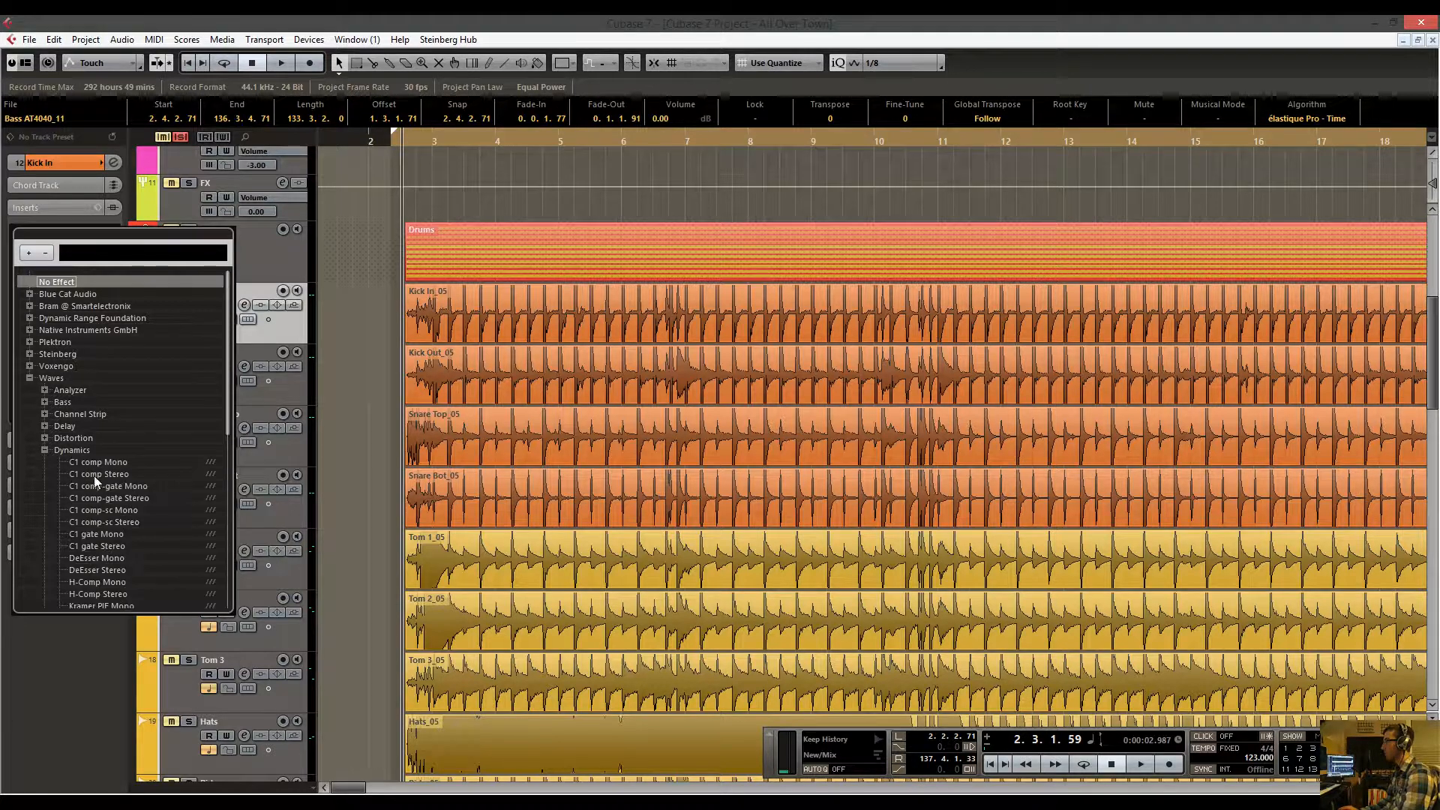
left_click(110, 550)
left_click_drag(750, 333, 825, 360)
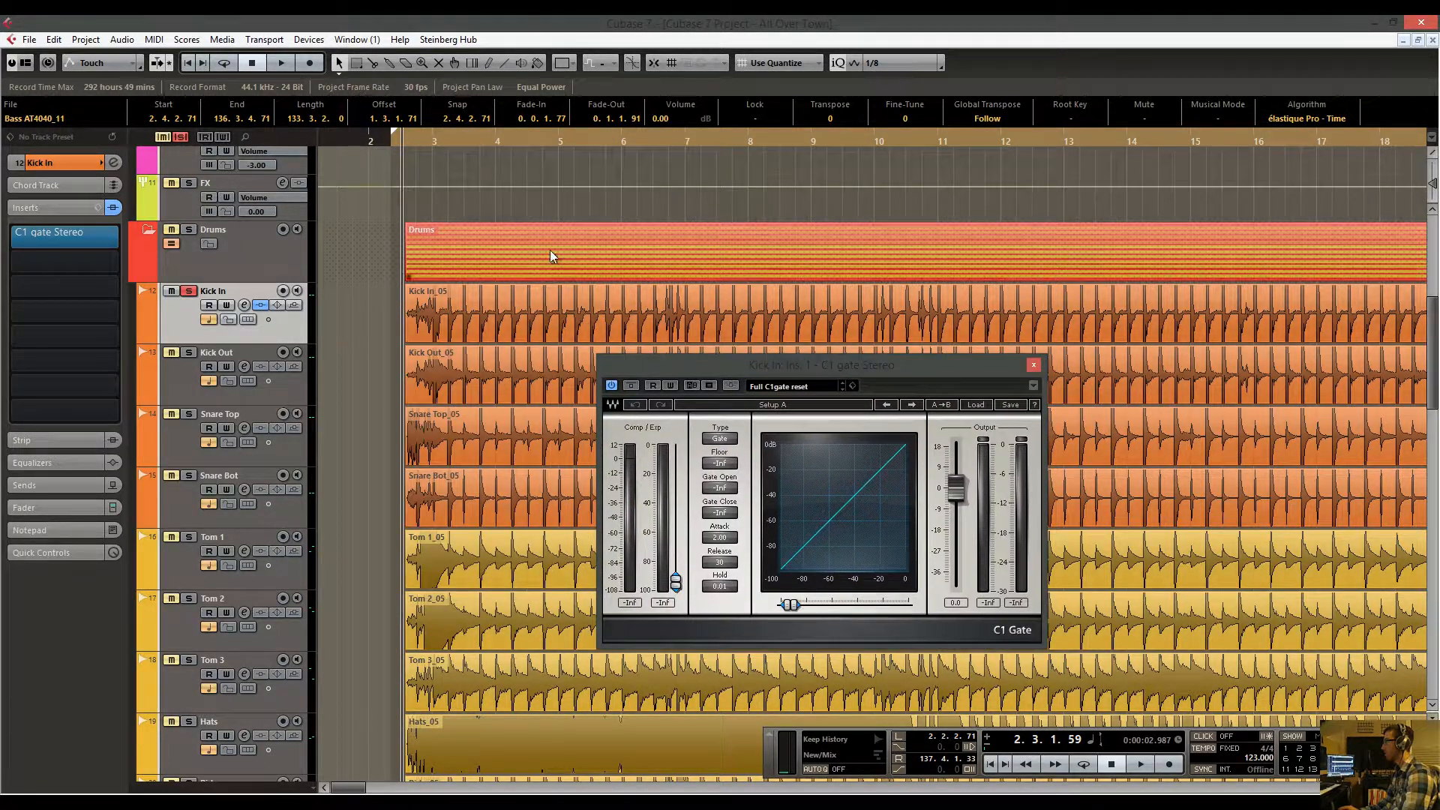
Play the soloed Kick In track from just before its first hit for about a bar.
left_click_drag(407, 140, 395, 152)
key("space")
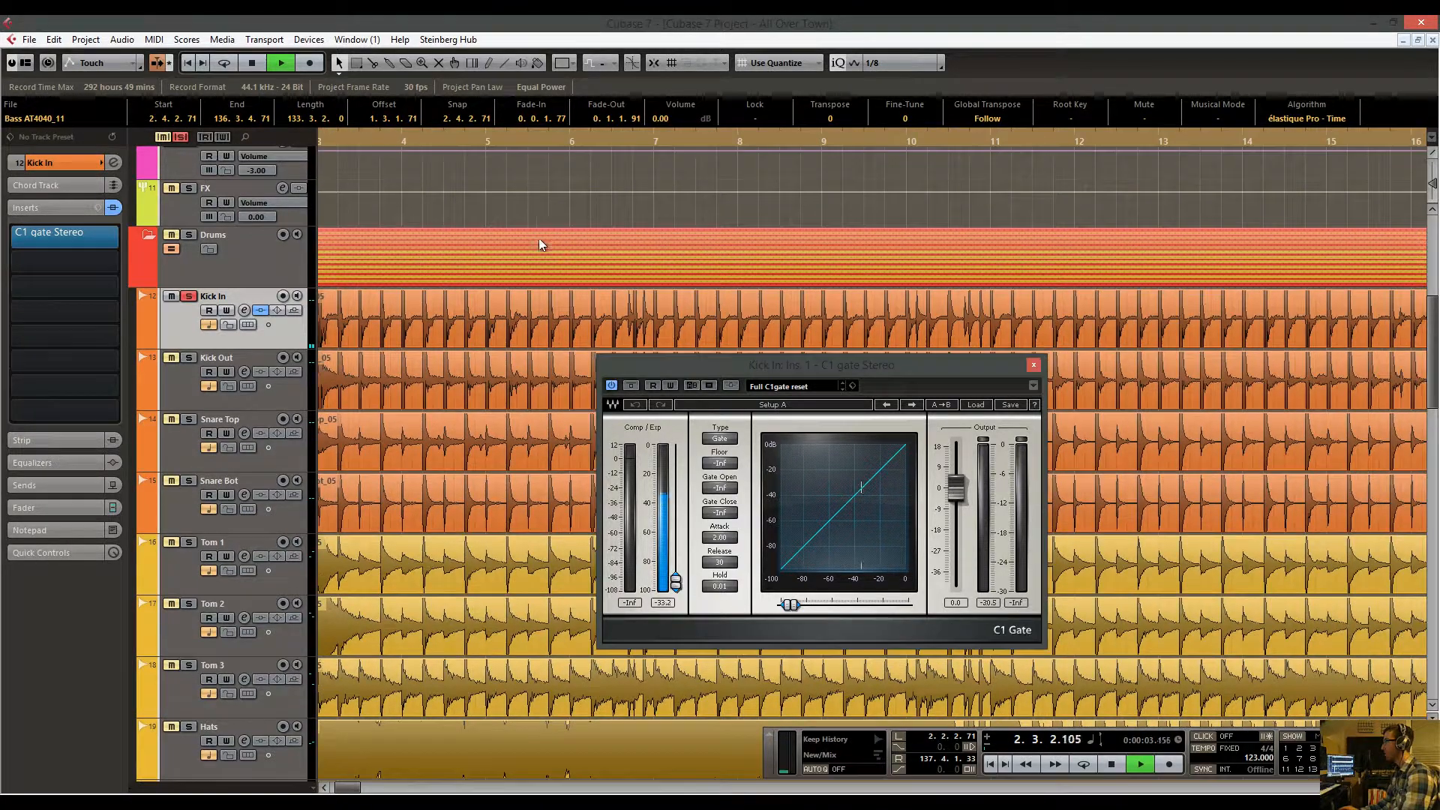
left_click_drag(771, 315, 903, 325)
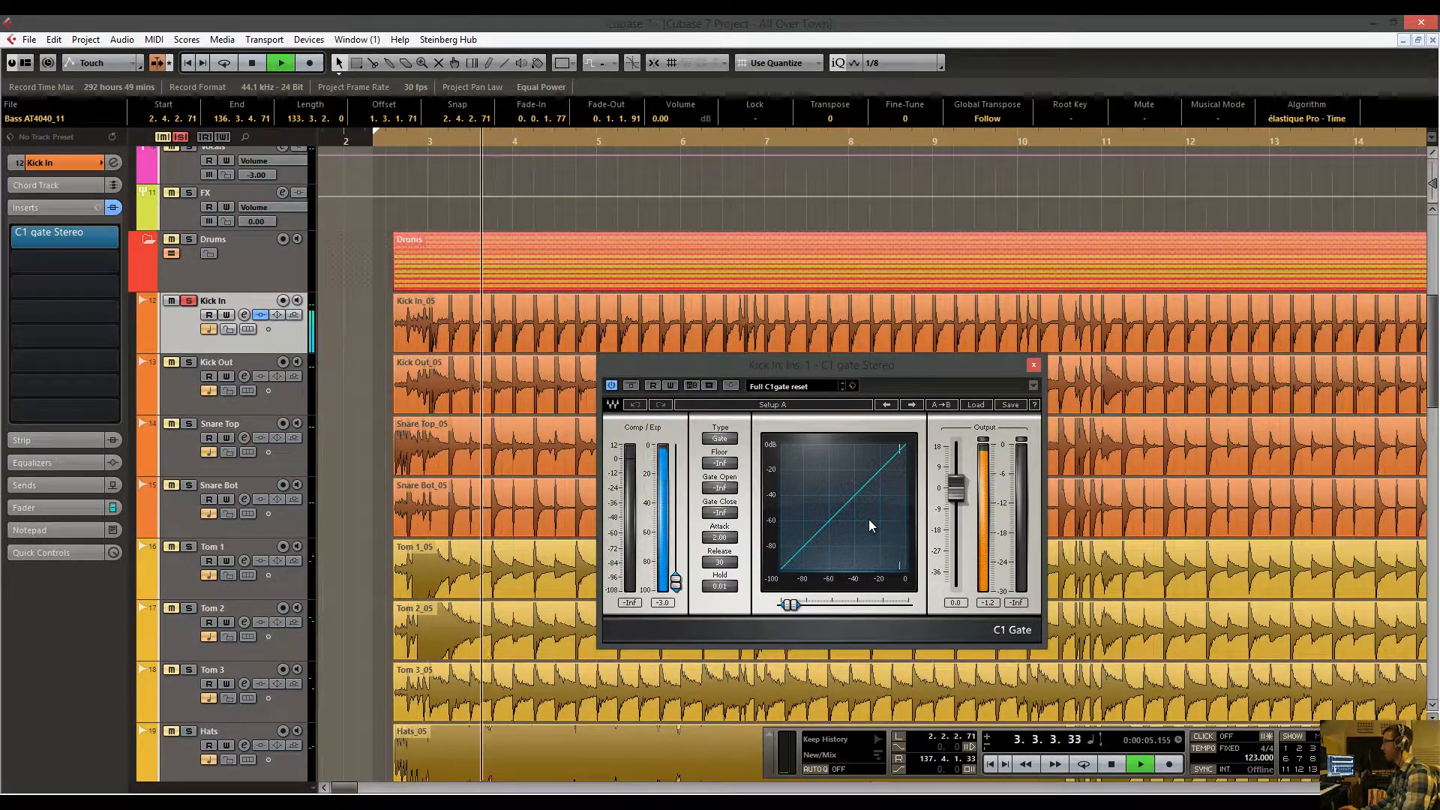
key("space")
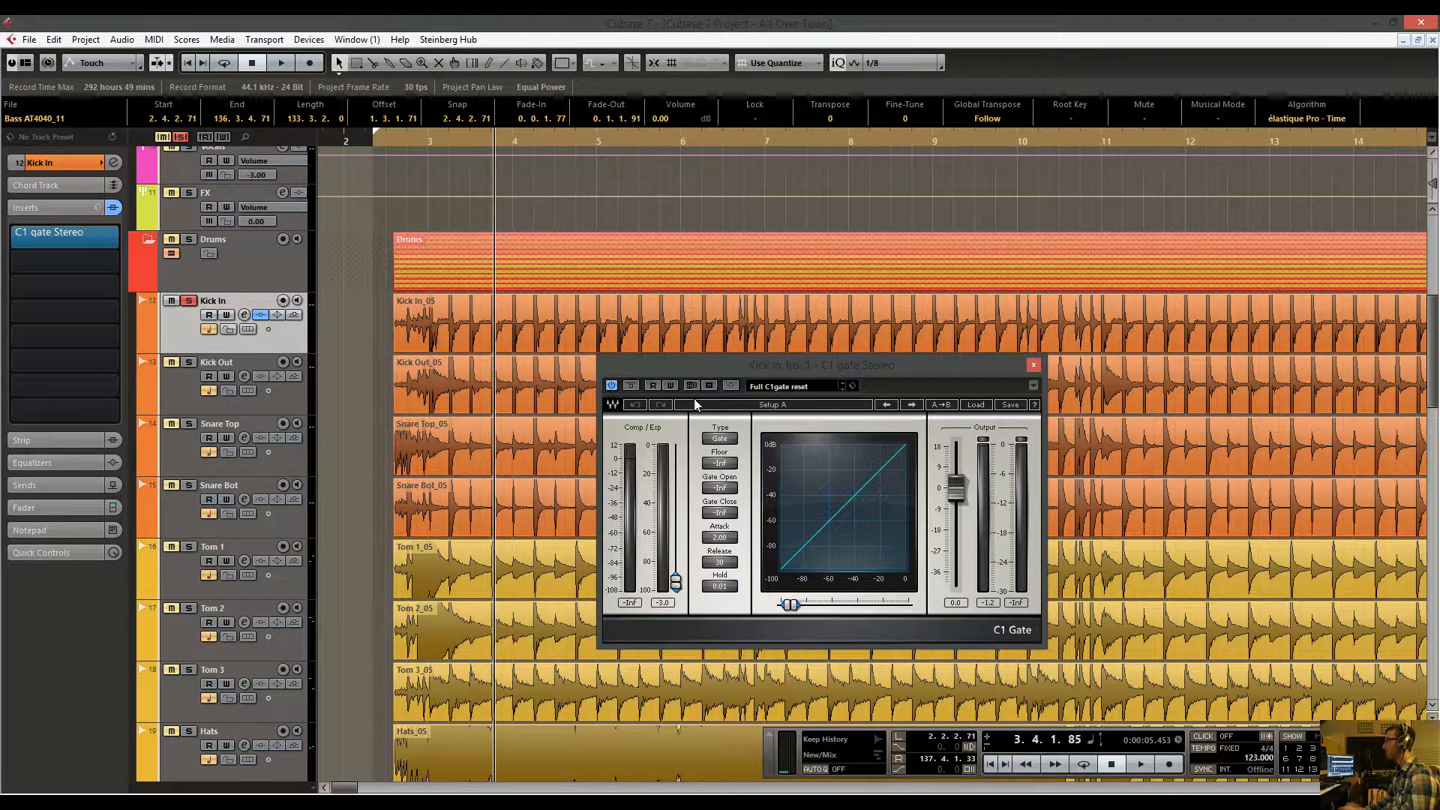
Play the kick from about bar 2.3.1 and load the Classic gate preset in the C1 gate.
left_click_drag(784, 374, 647, 358)
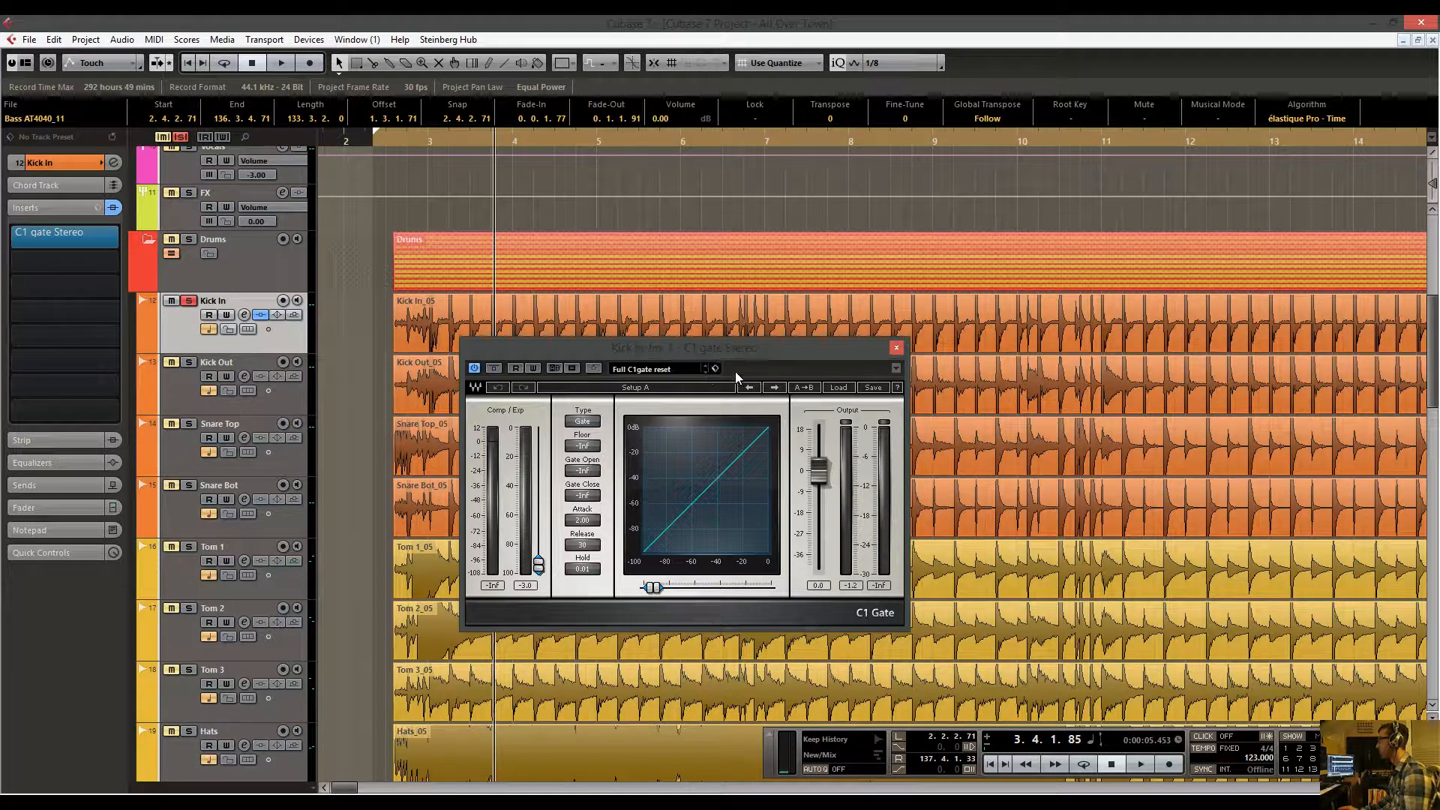
left_click_drag(393, 142, 393, 159)
left_click_drag(496, 228, 403, 258)
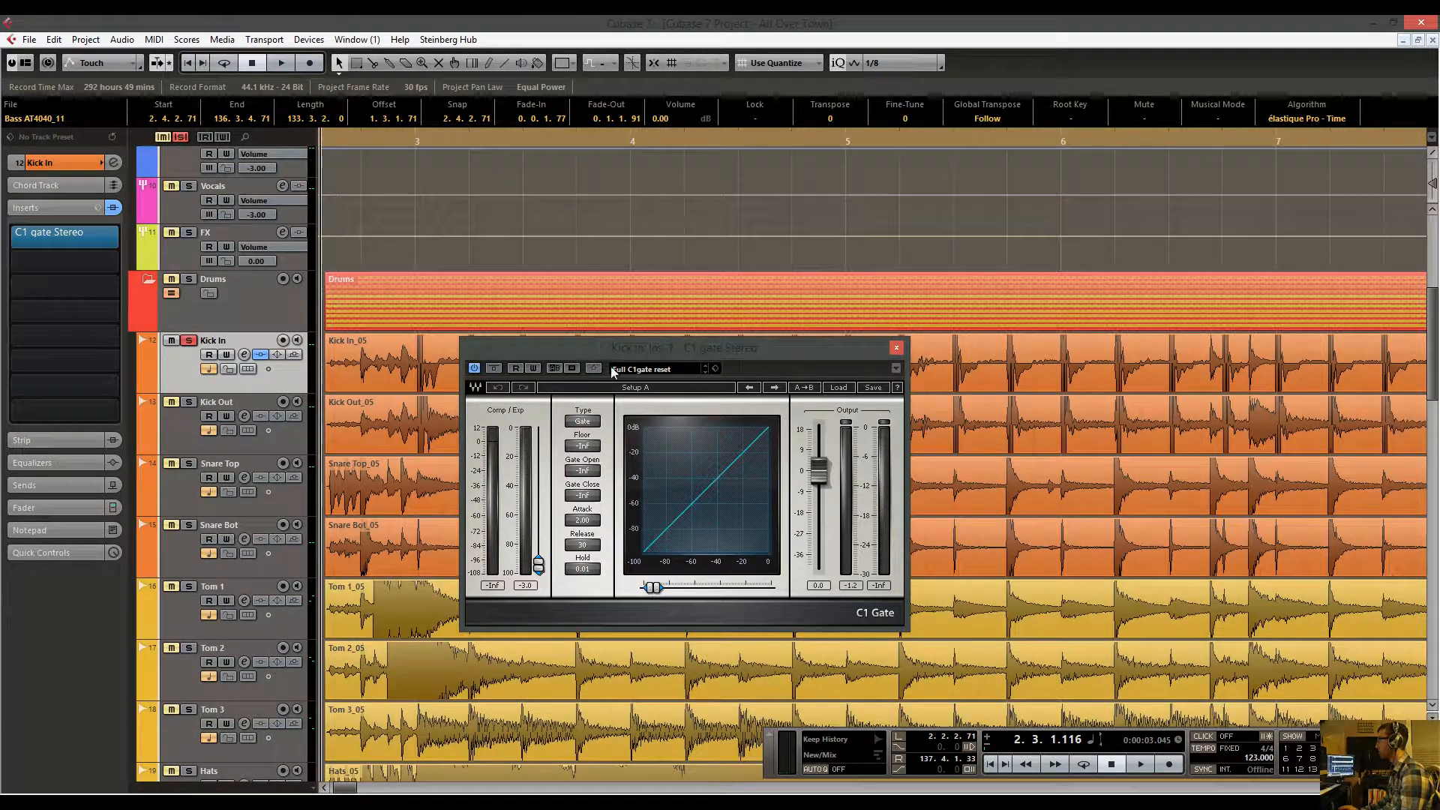
left_click_drag(655, 359, 734, 367)
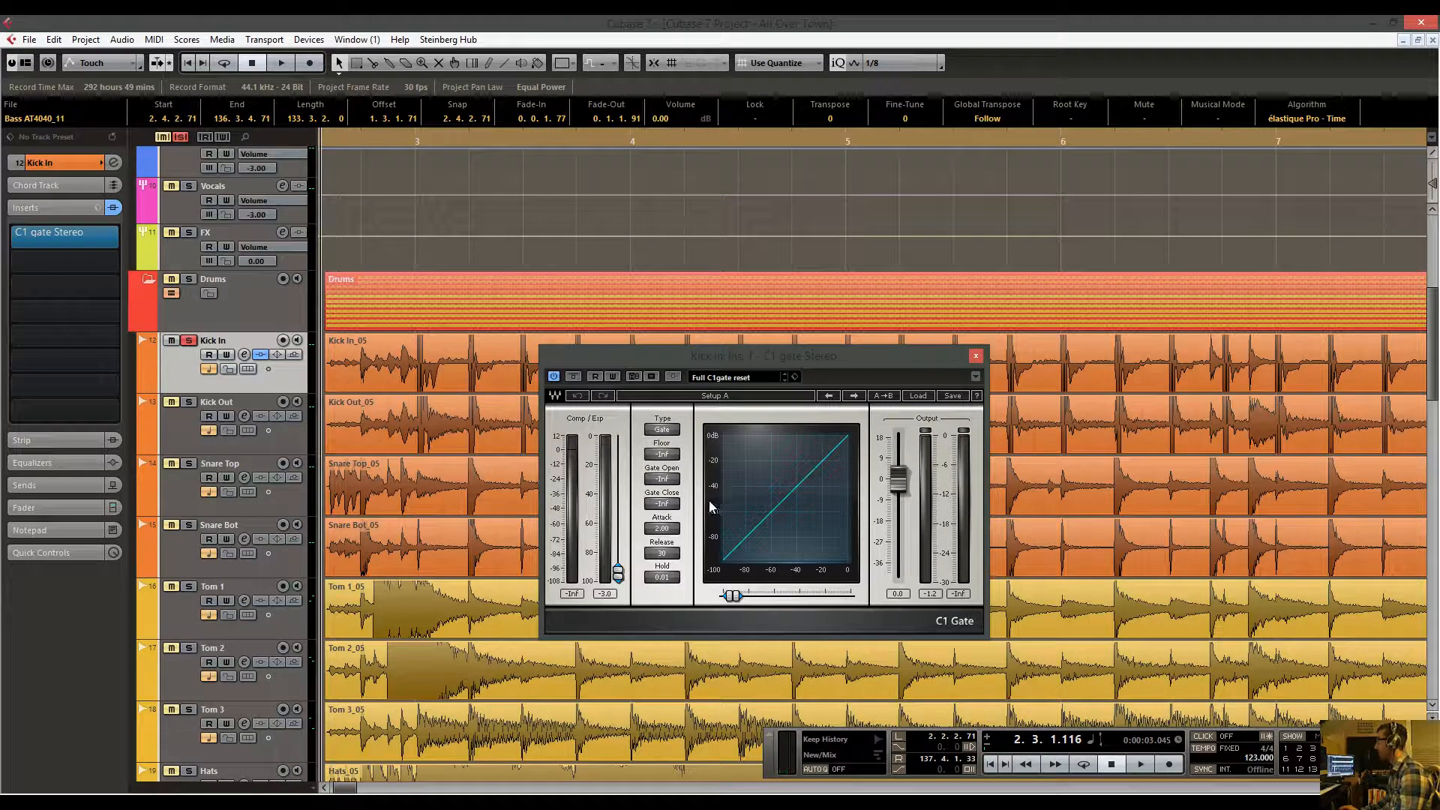
key("space")
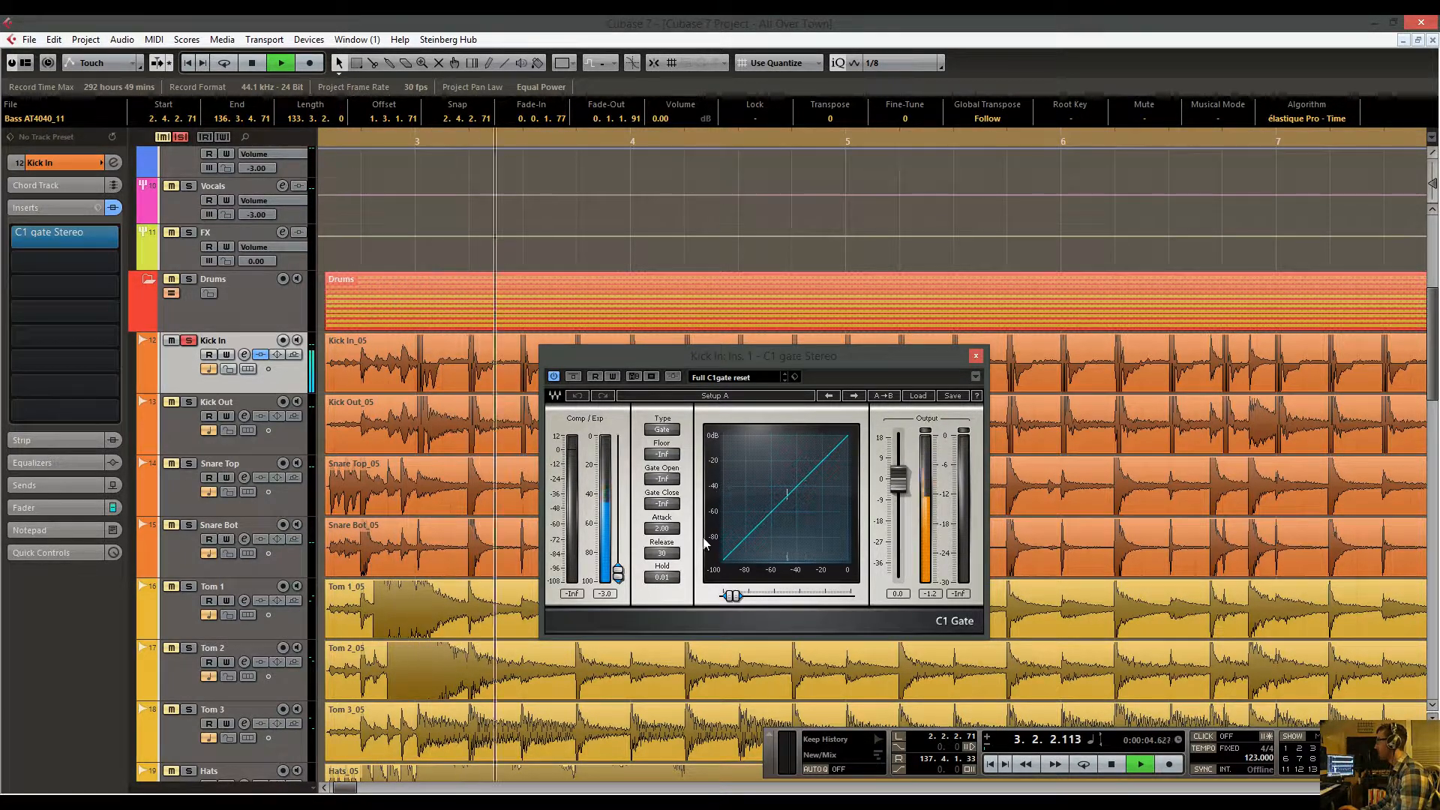
left_click(918, 395)
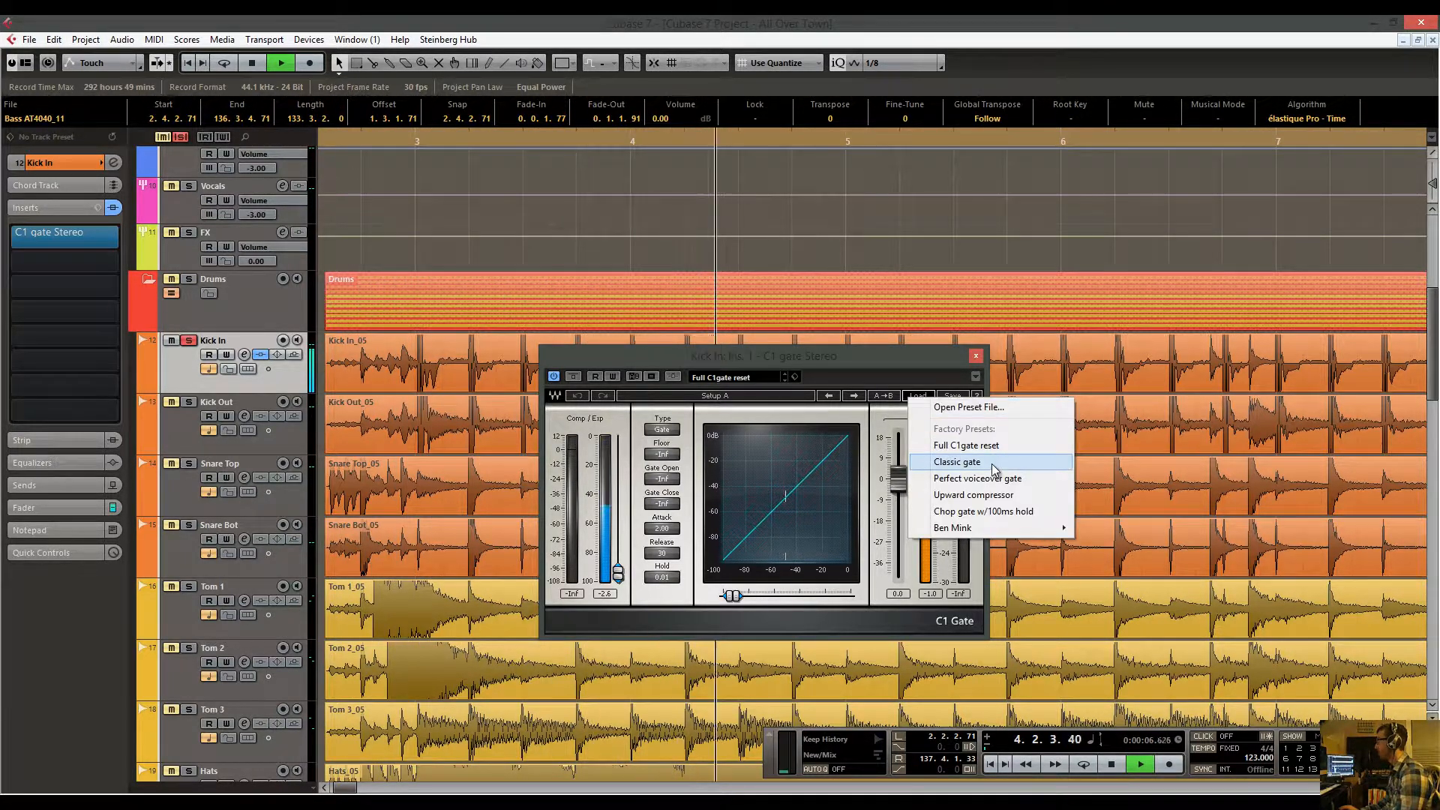
left_click(991, 464)
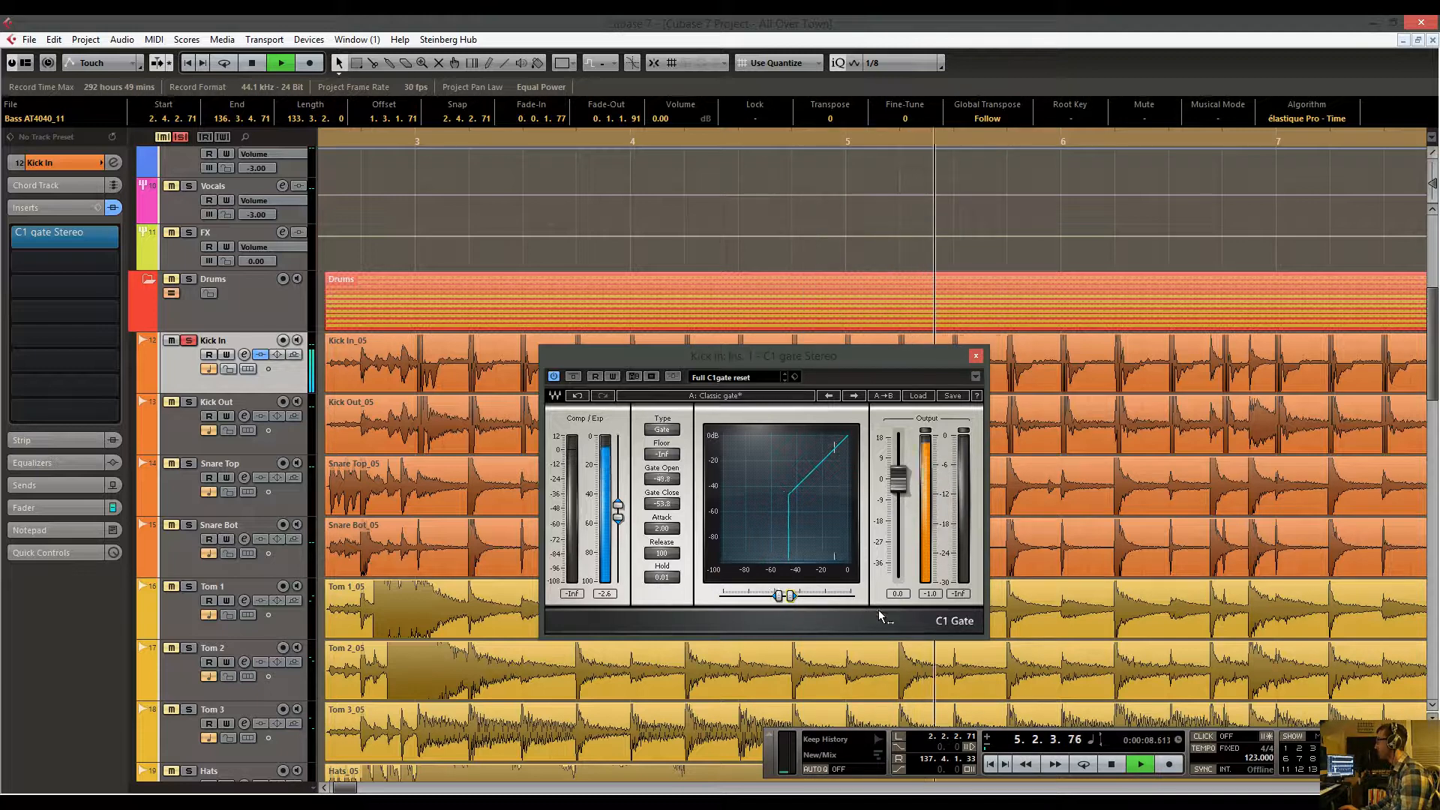
Raise the gate's open threshold to -24.4 and close threshold to -28.4, and reduce the waveform height in the arrangement.
left_click_drag(619, 504, 622, 437)
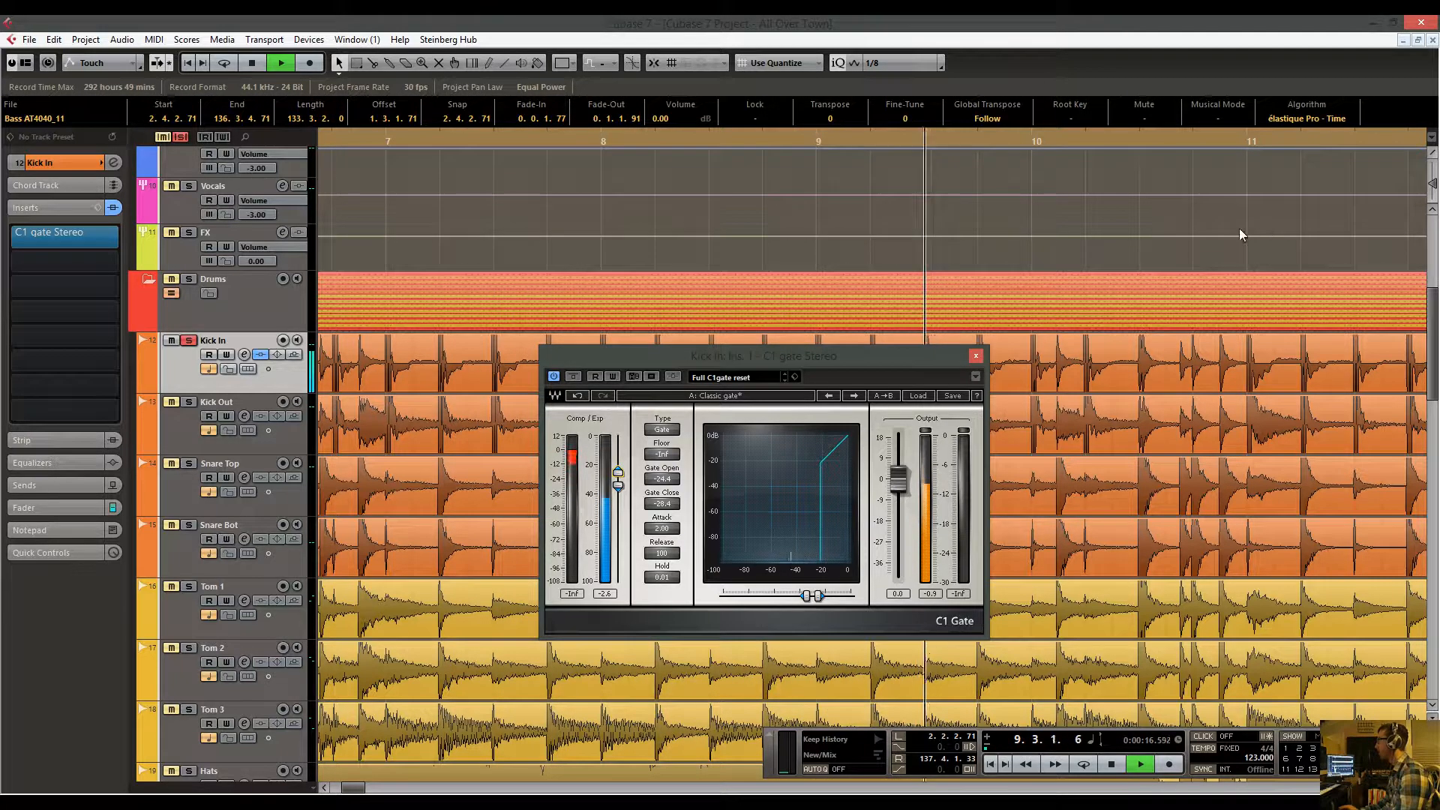
left_click_drag(1432, 183, 1432, 197)
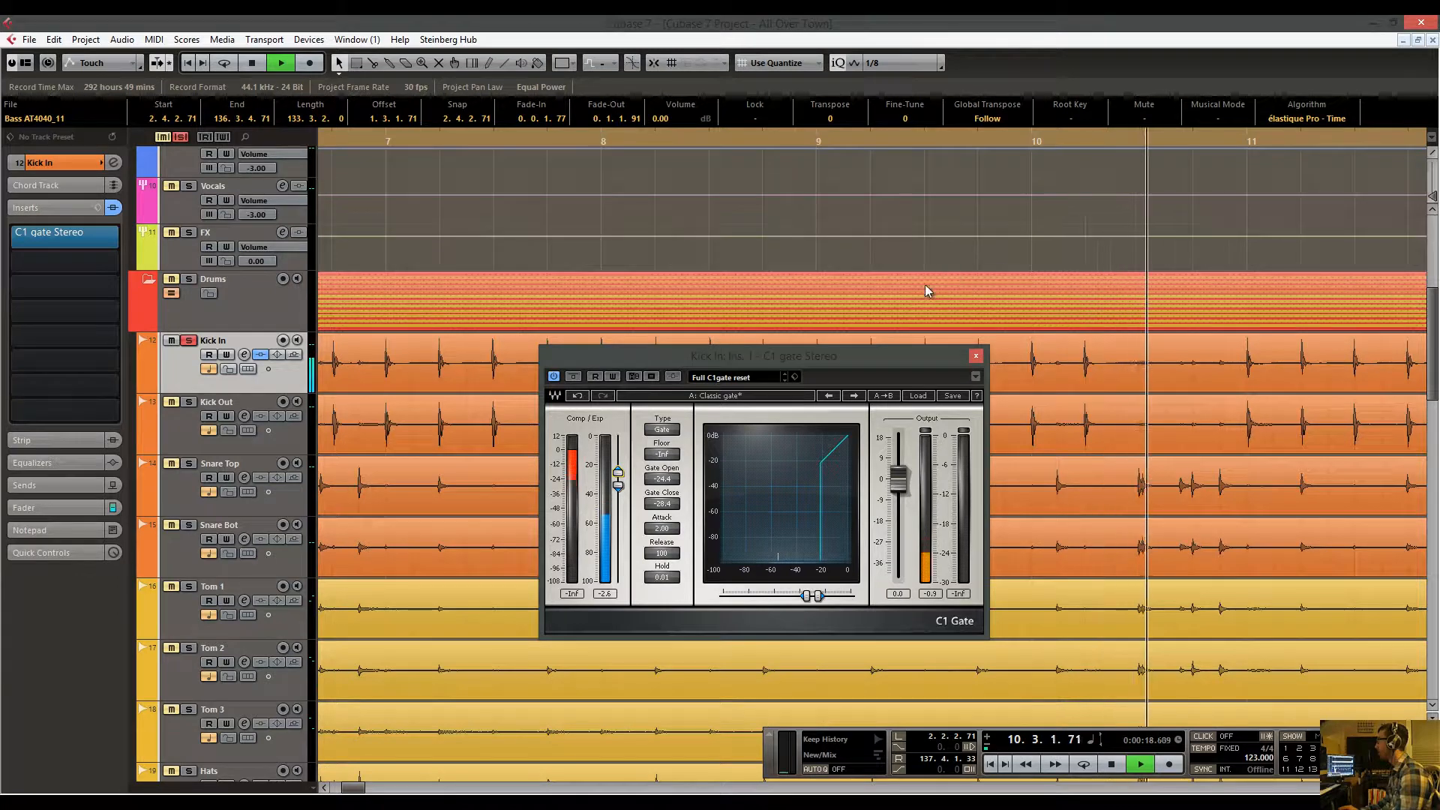
scroll(917, 285, "right", 5)
key("space")
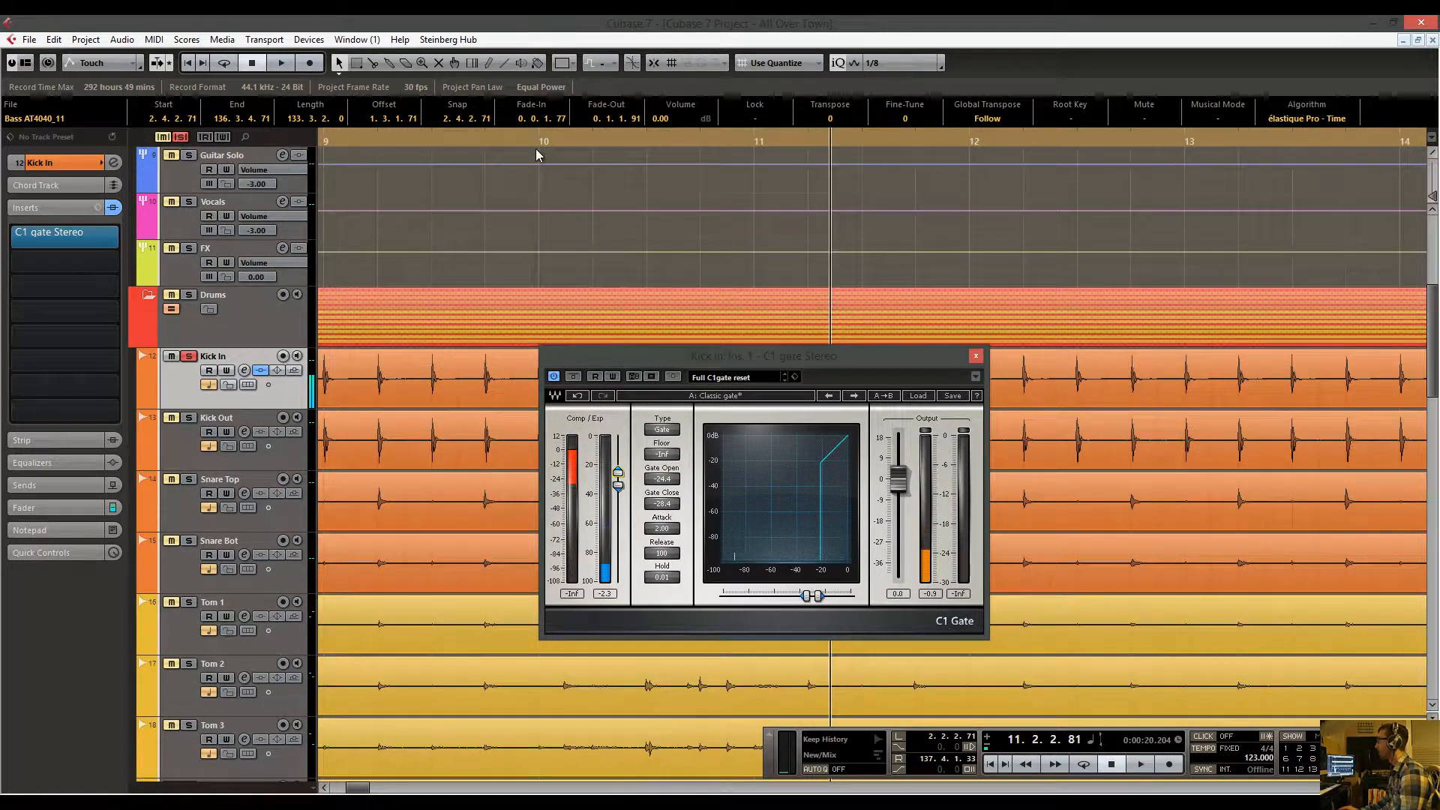
Replay the gated kick from just before bar 10 to check the gate on the fill.
left_click_drag(511, 142, 506, 214)
scroll(694, 240, "right", 2)
key("space")
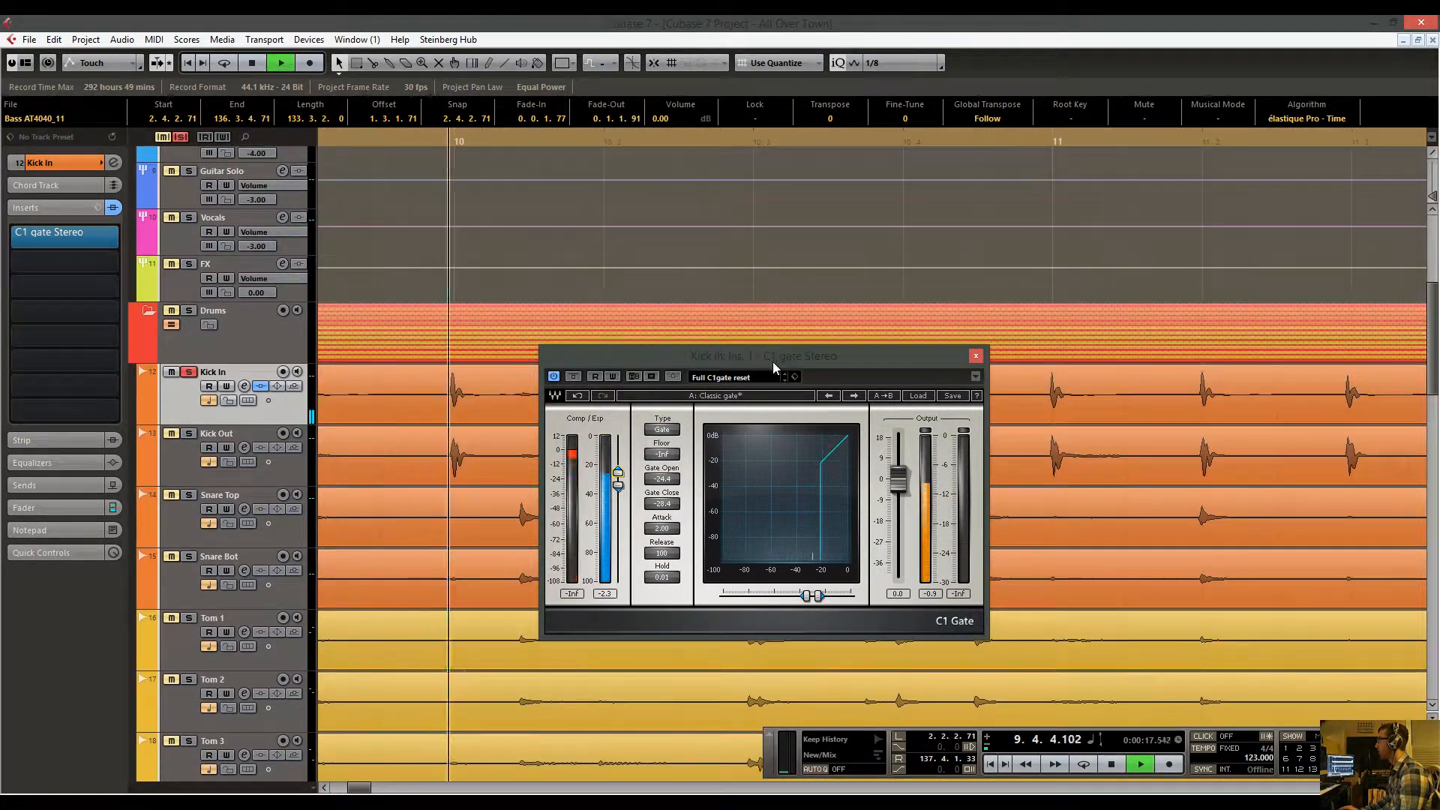
left_click_drag(780, 247, 509, 259)
key("space")
Set the left locator to about bar 10.2.3.77 and the right locator to about 10.4.4.68, around the drum fill.
left_click_drag(501, 141, 426, 152)
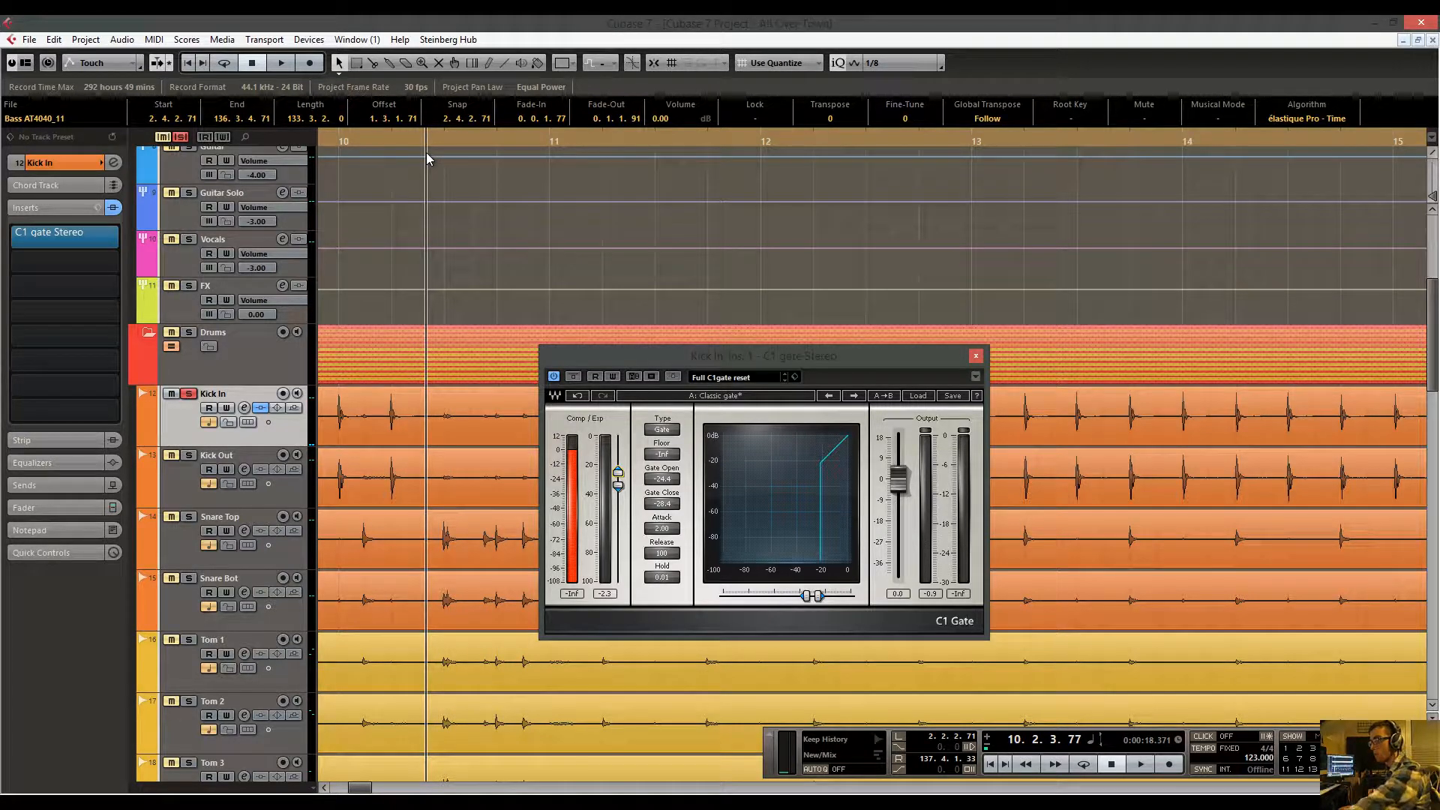
key("ctrl+KP_1")
left_click(592, 139)
left_click_drag(592, 140, 585, 142)
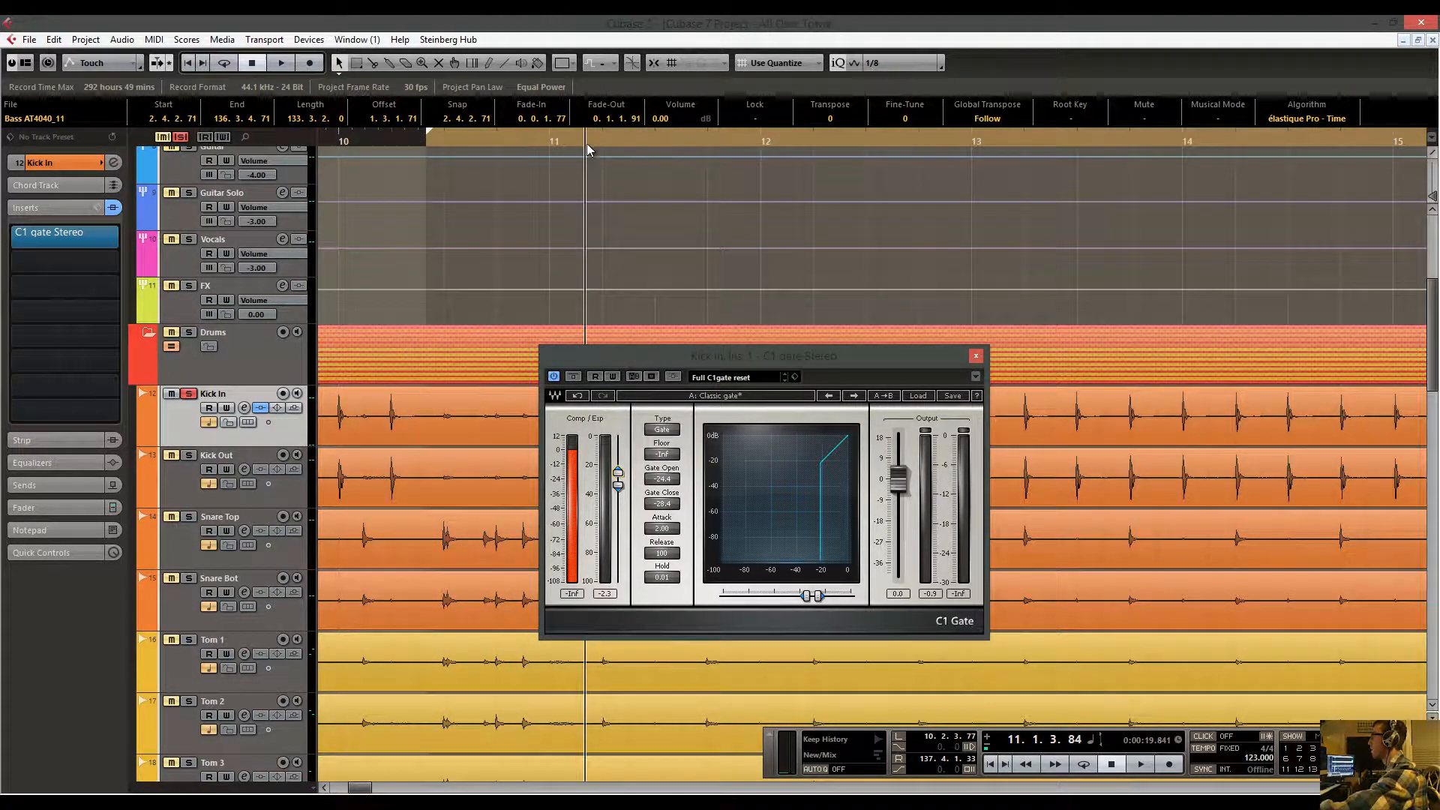
left_click_drag(647, 194, 598, 266)
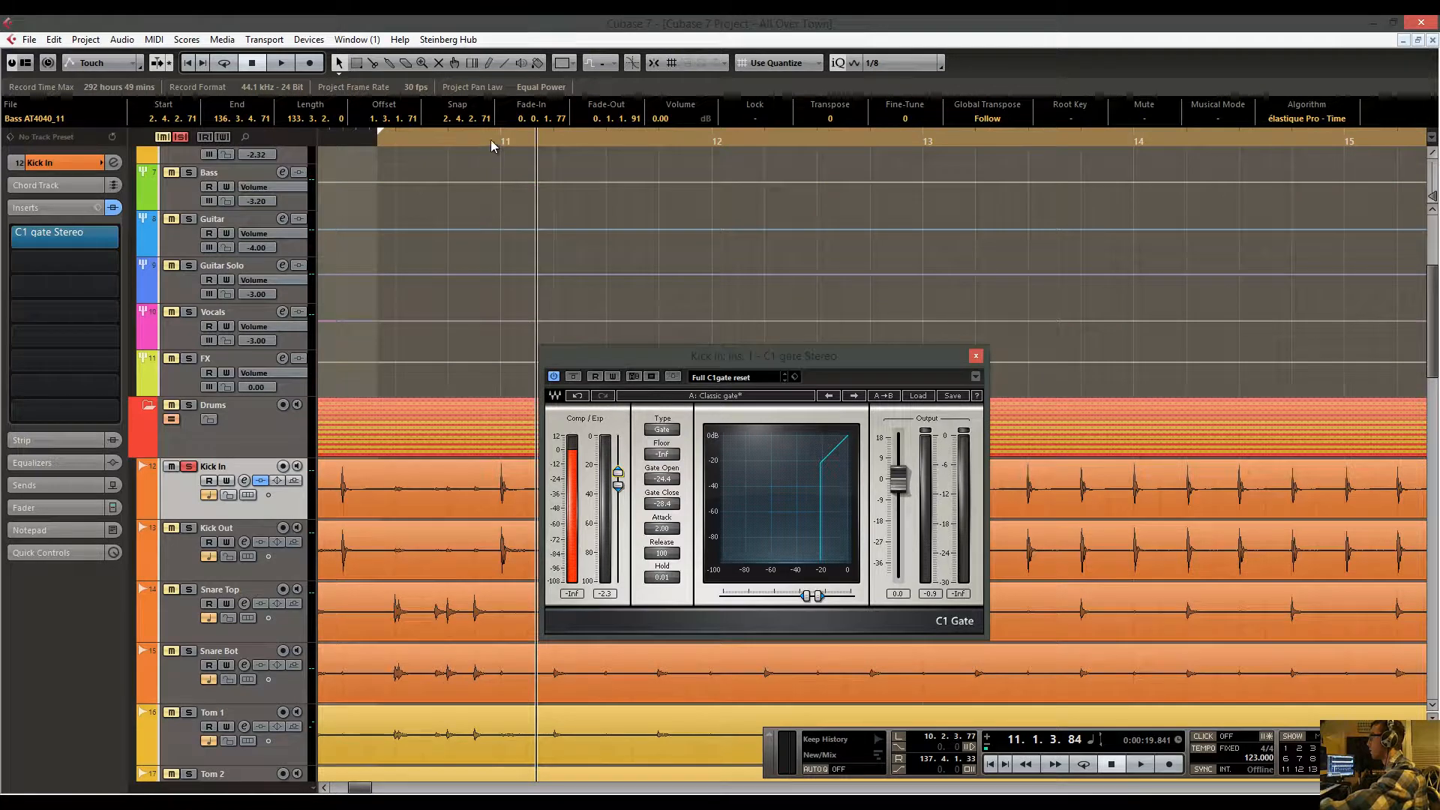
left_click_drag(492, 142, 494, 146)
key("ctrl+KP_2")
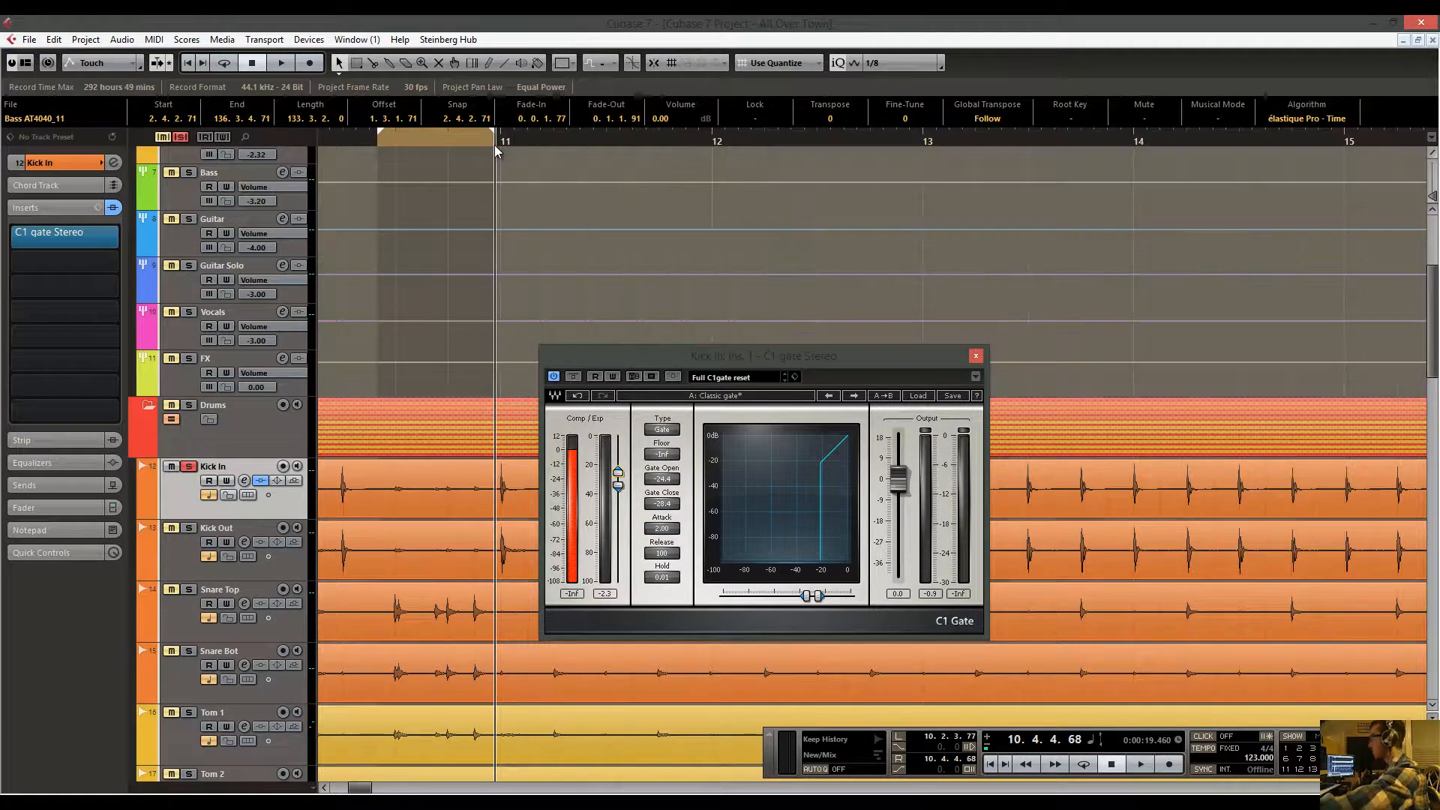
left_click(393, 147)
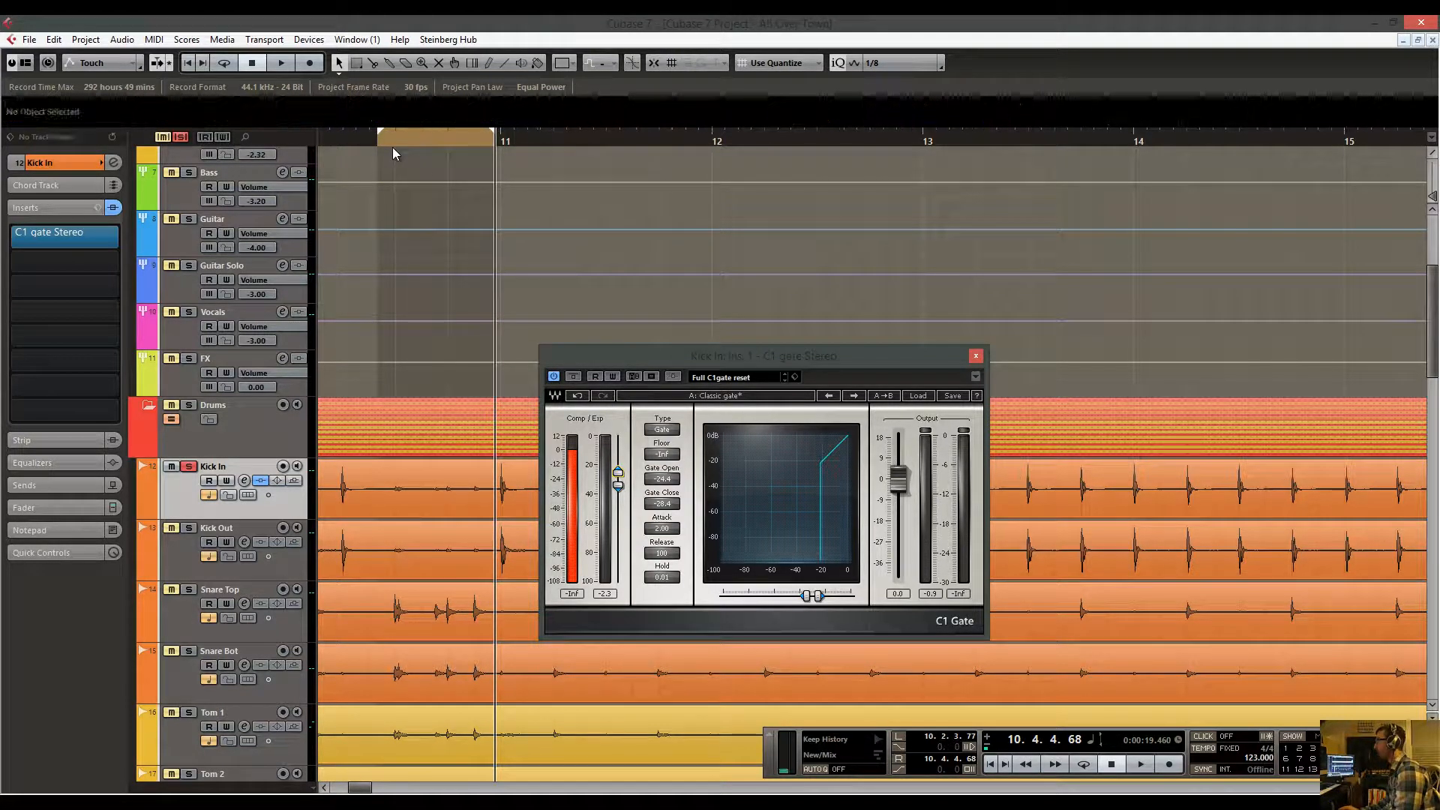
Play the drum fill from the left locator at 10.2.3.77 on the gated kick track.
key("KP_1")
key("h")
key("h")
key("space")
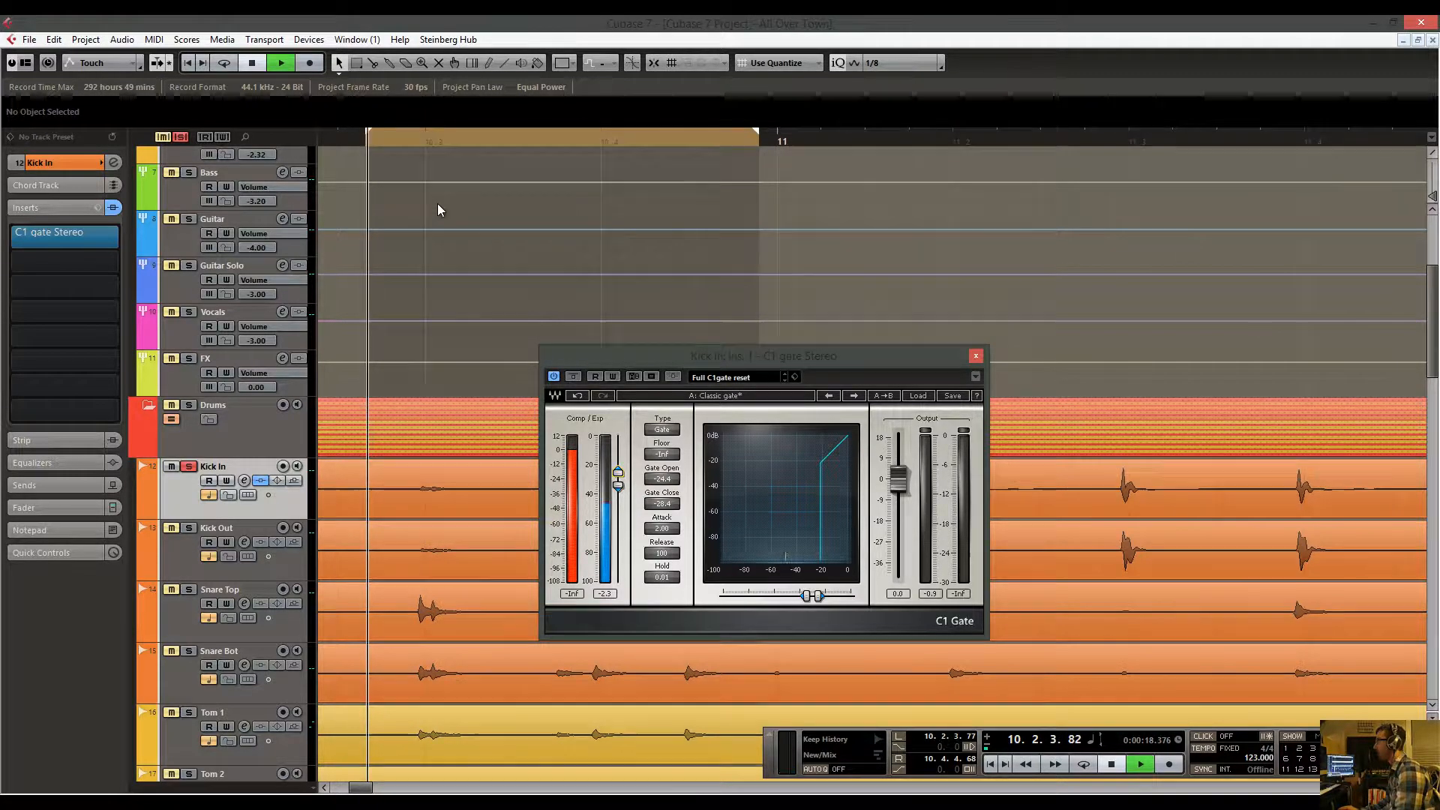
key("space")
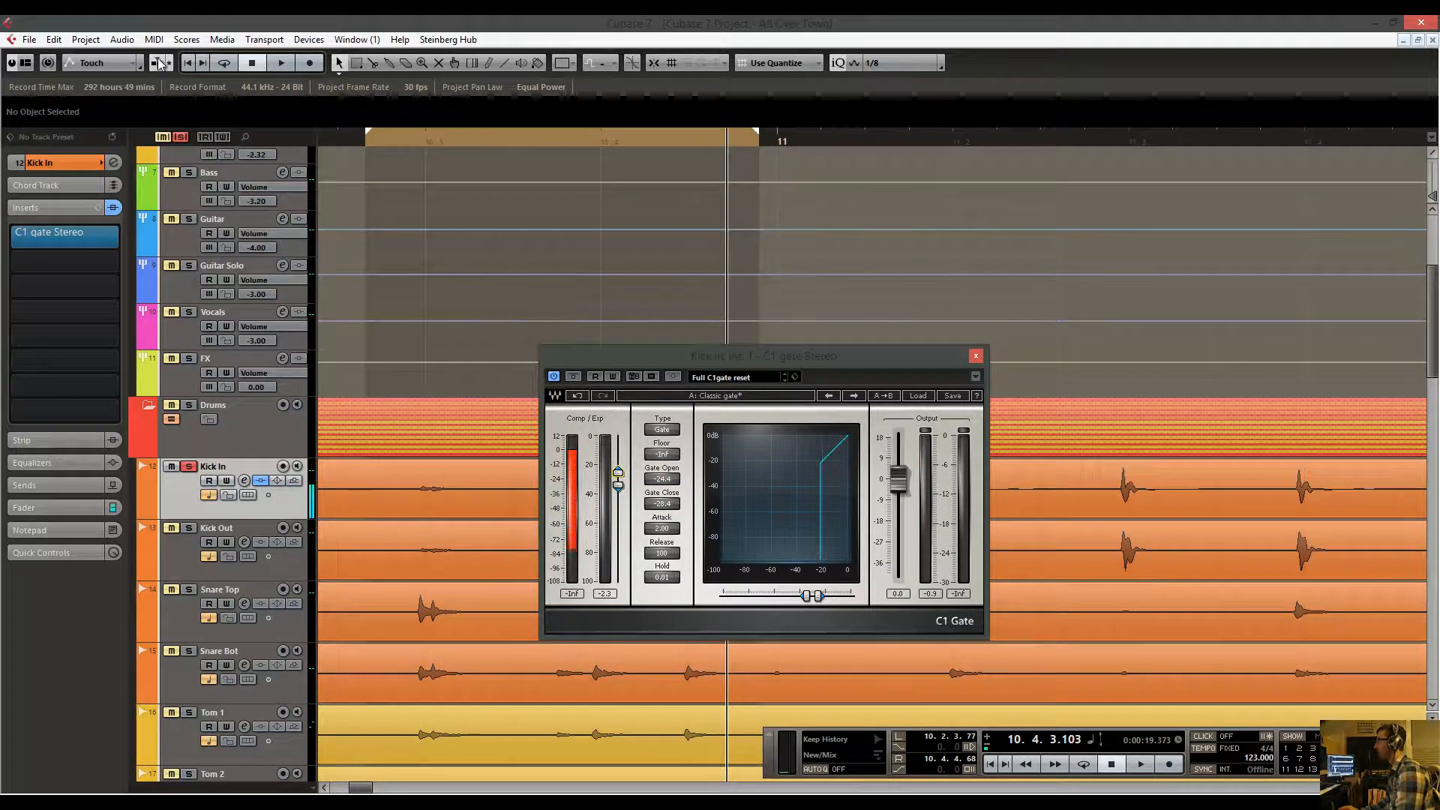
Loop the drum fill in cycle mode and raise the gate's open threshold to -19.3 and close threshold to -23.6.
left_click(224, 63)
left_click_drag(371, 134, 444, 154)
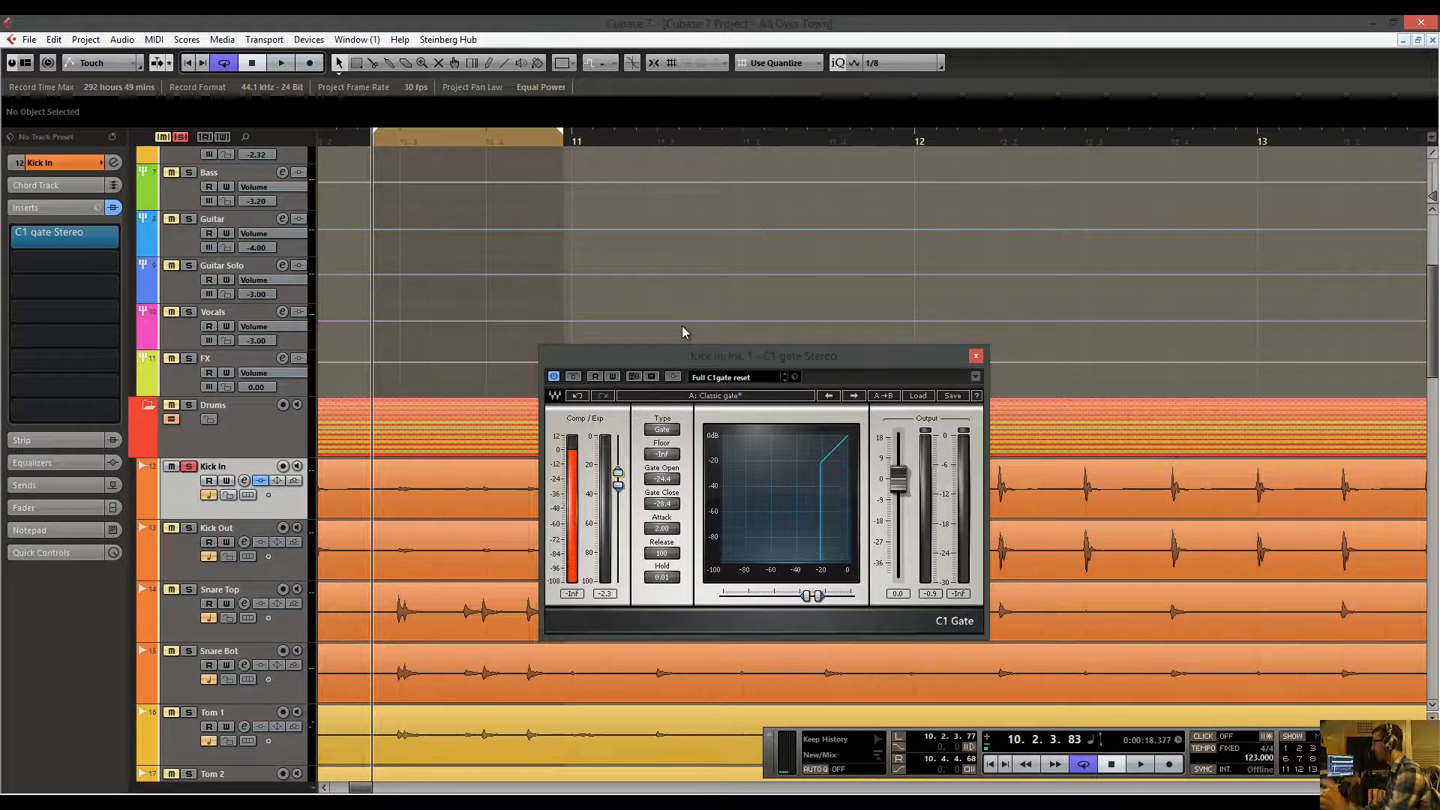
key("space")
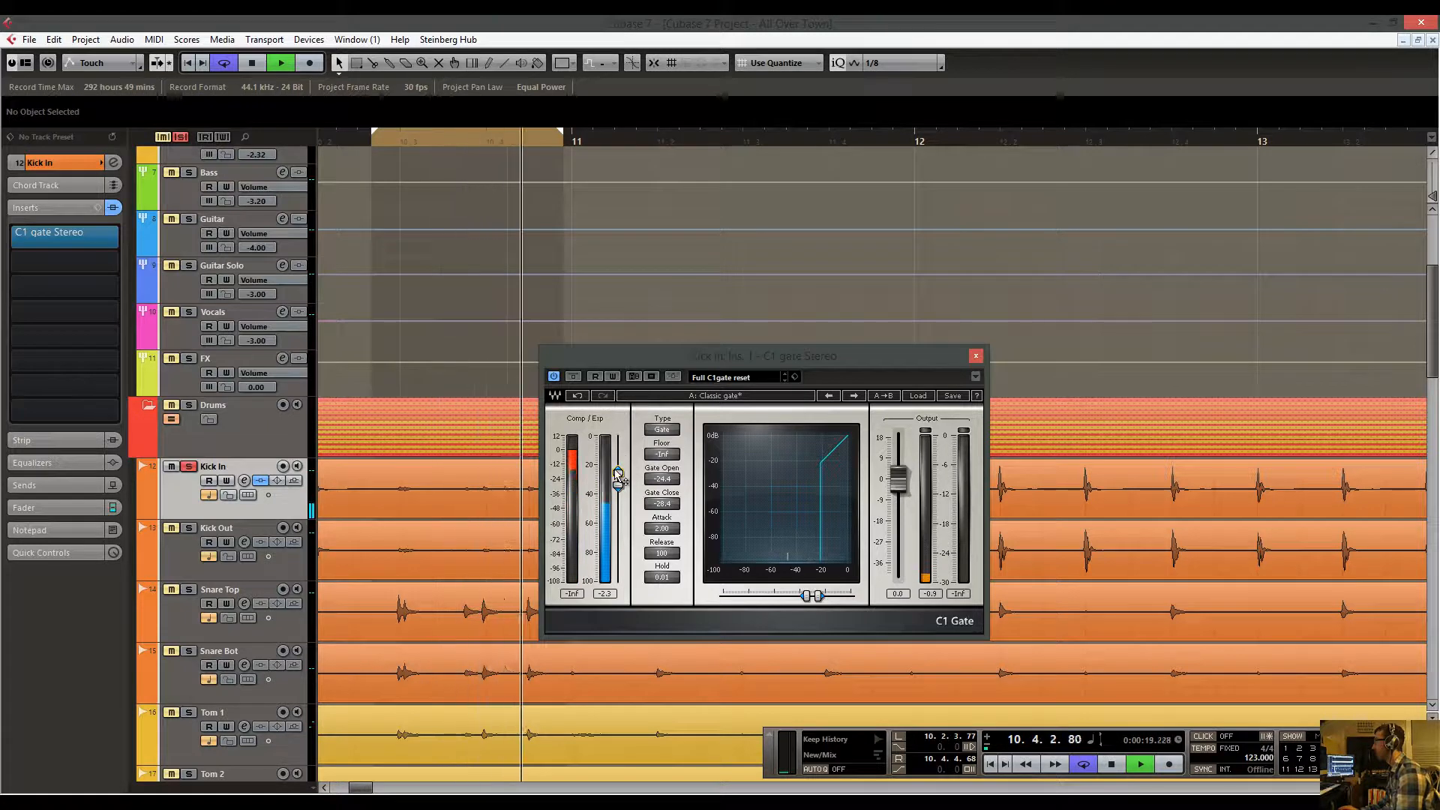
left_click_drag(618, 479, 631, 447)
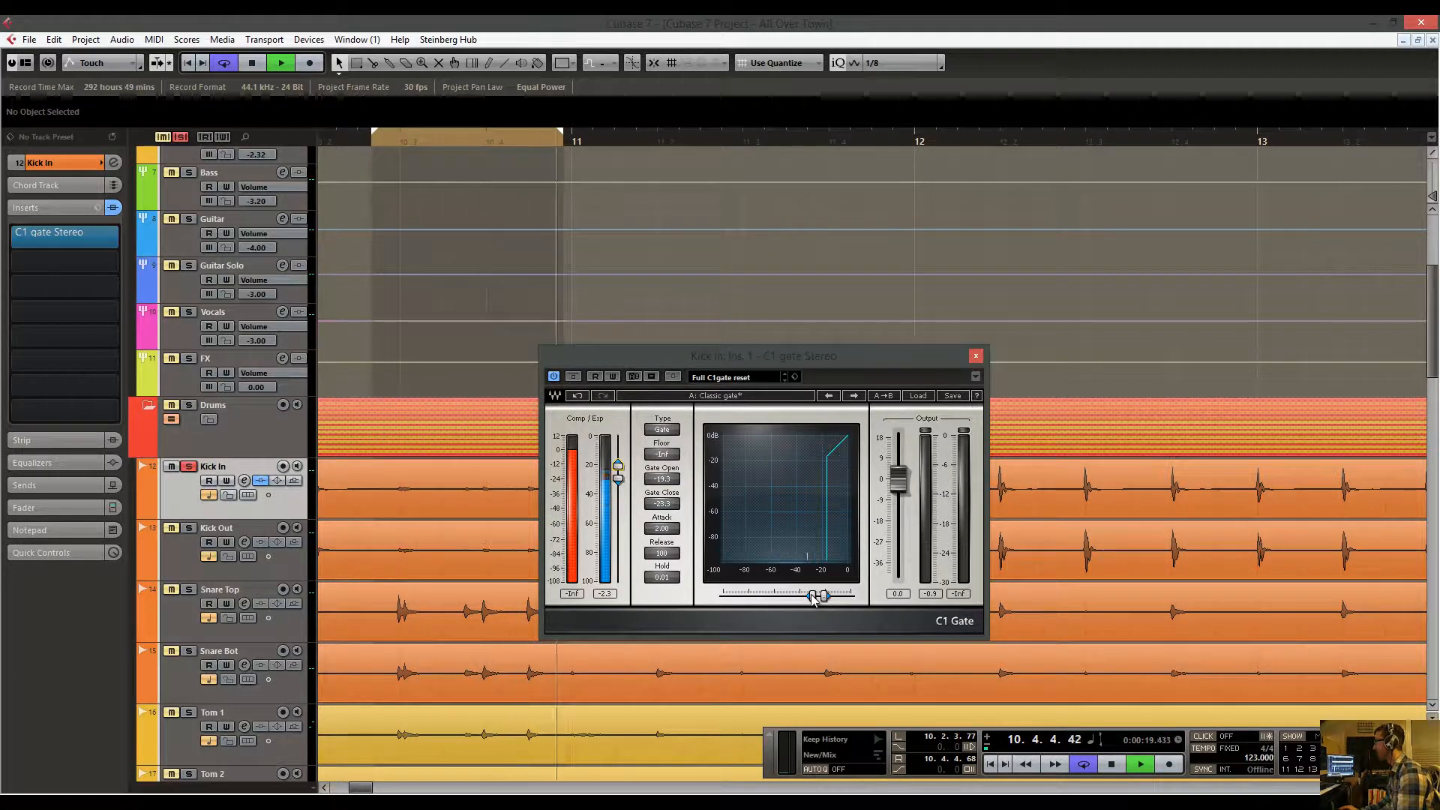
left_click_drag(812, 597, 810, 597)
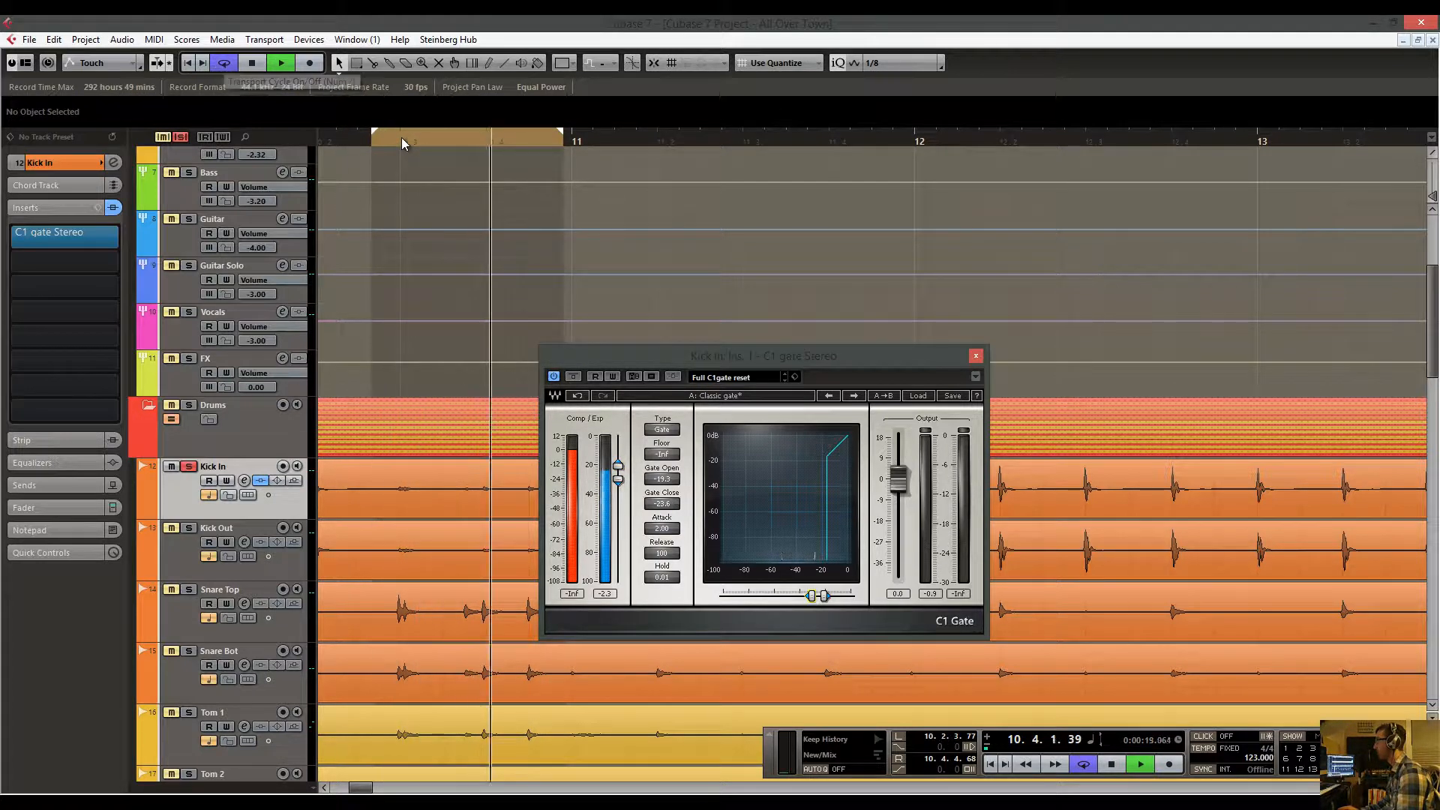
Play the kick from about bar 8 with cycle off, and set the gate's hold to about 46 and release to 117.
left_click_drag(403, 137, 585, 227)
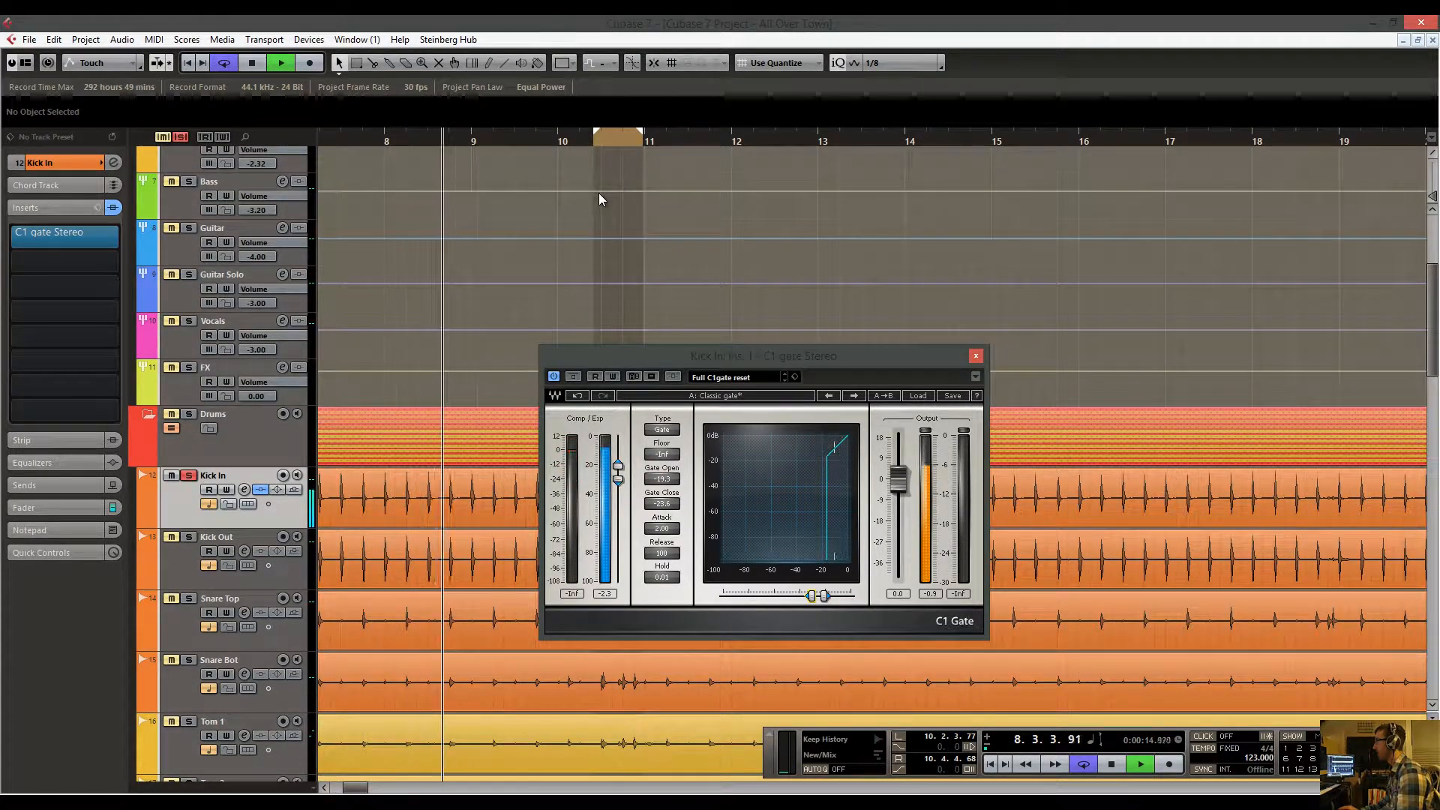
scroll(645, 248, "right", 2)
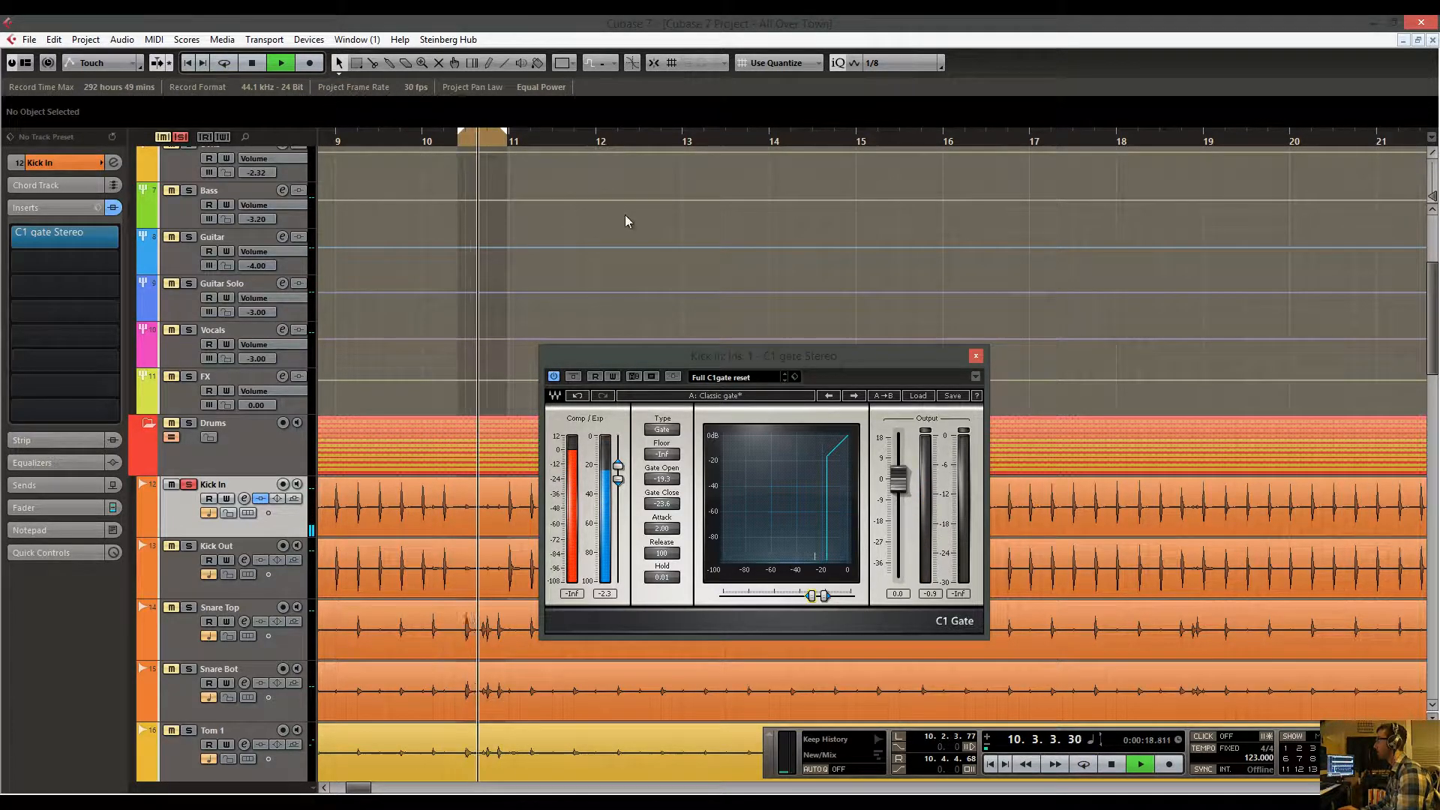
scroll(629, 221, "right", 2)
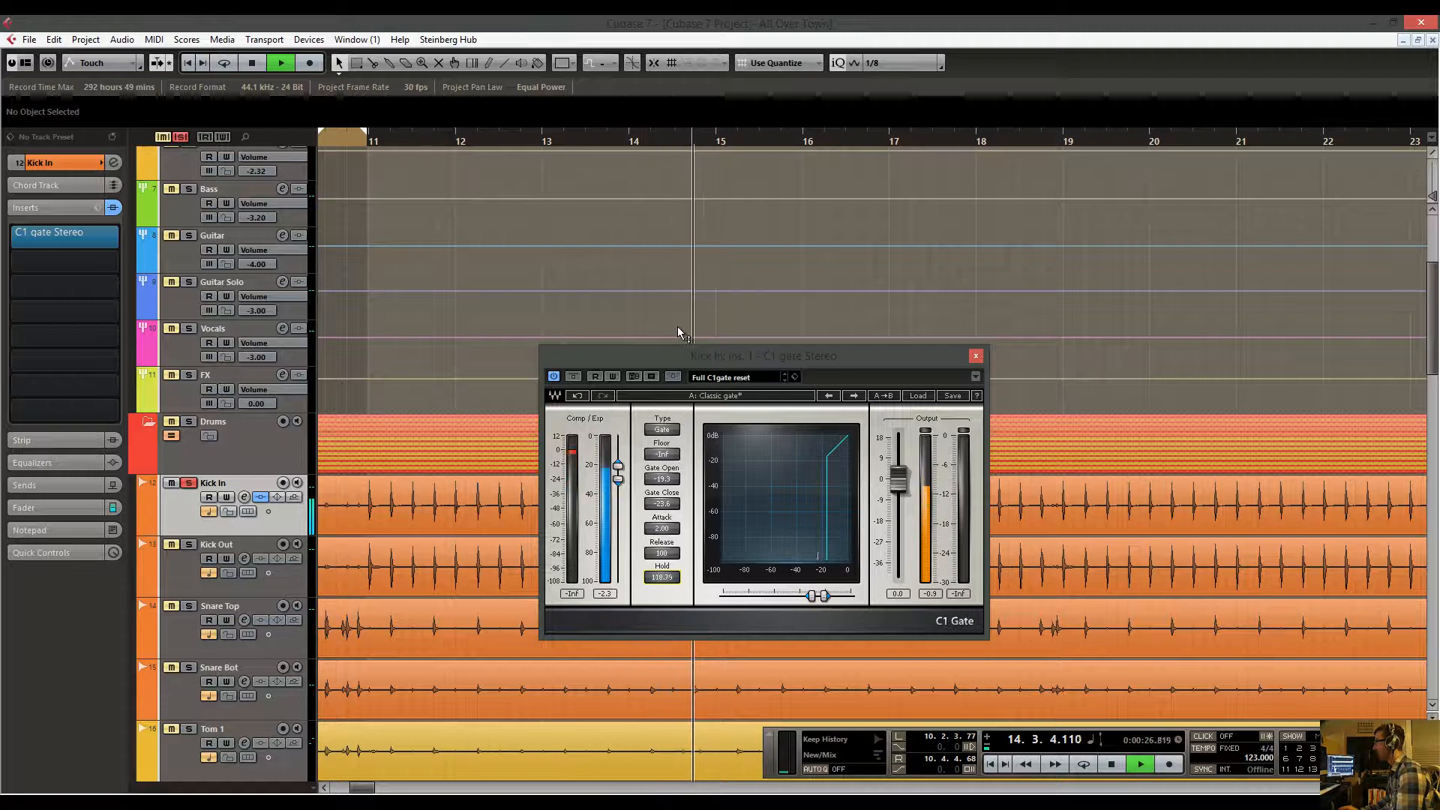
scroll(677, 572, "down", 5)
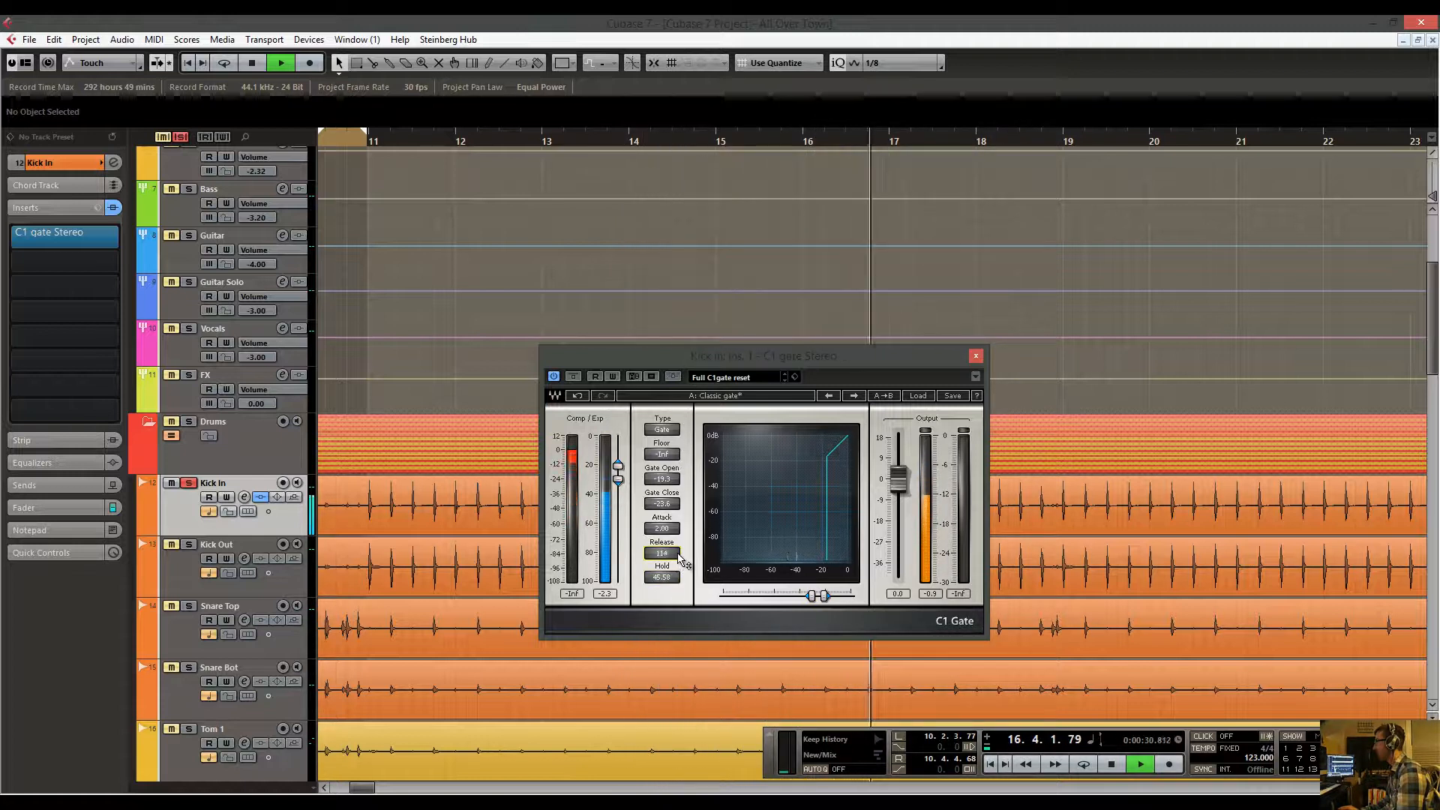
Open the s(M)exoscope oscilloscope, set its amp to 2.454, and arrange it beside the C1 gate so both stay readable.
left_click_drag(902, 351, 681, 273)
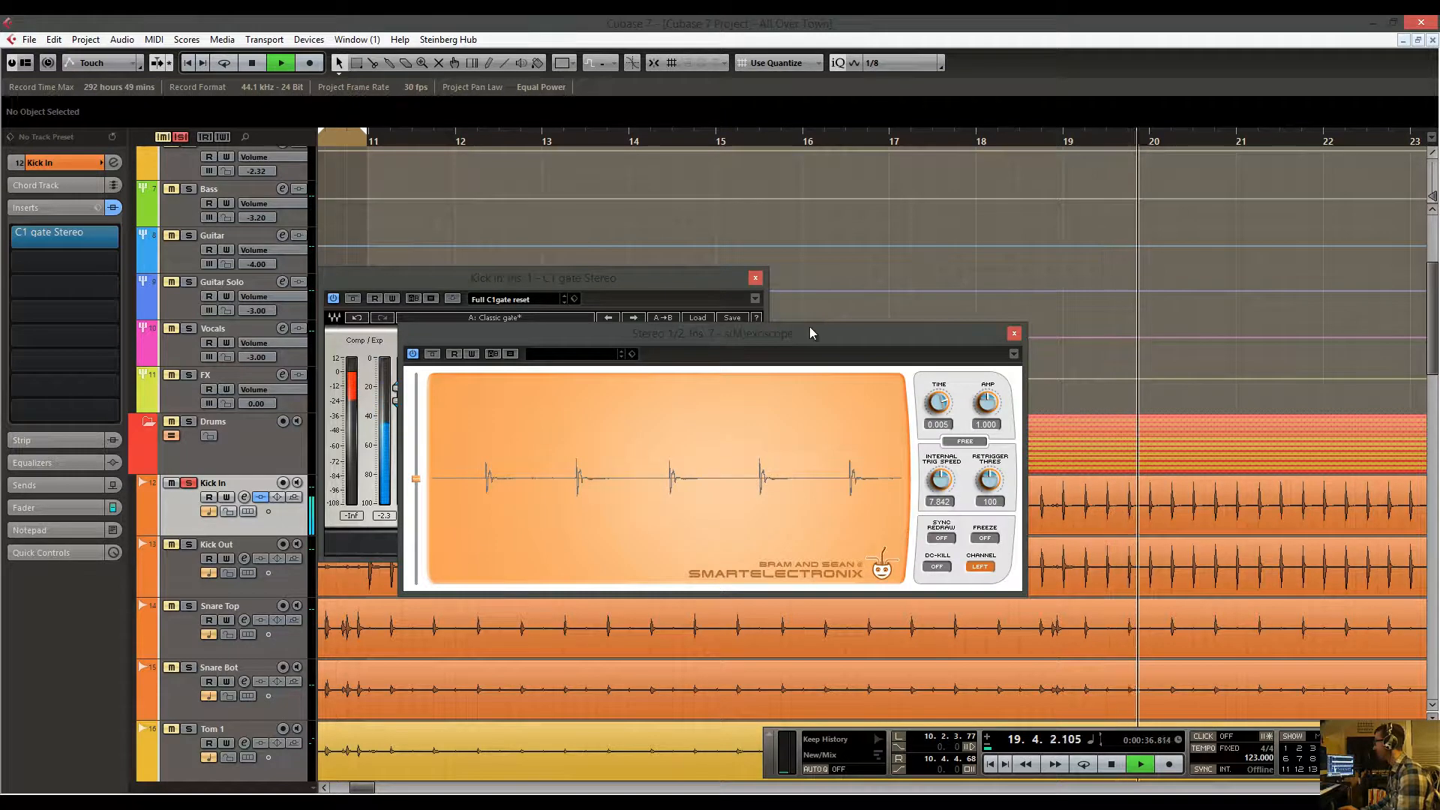
left_click_drag(811, 331, 1115, 315)
left_click_drag(1285, 381, 1294, 378)
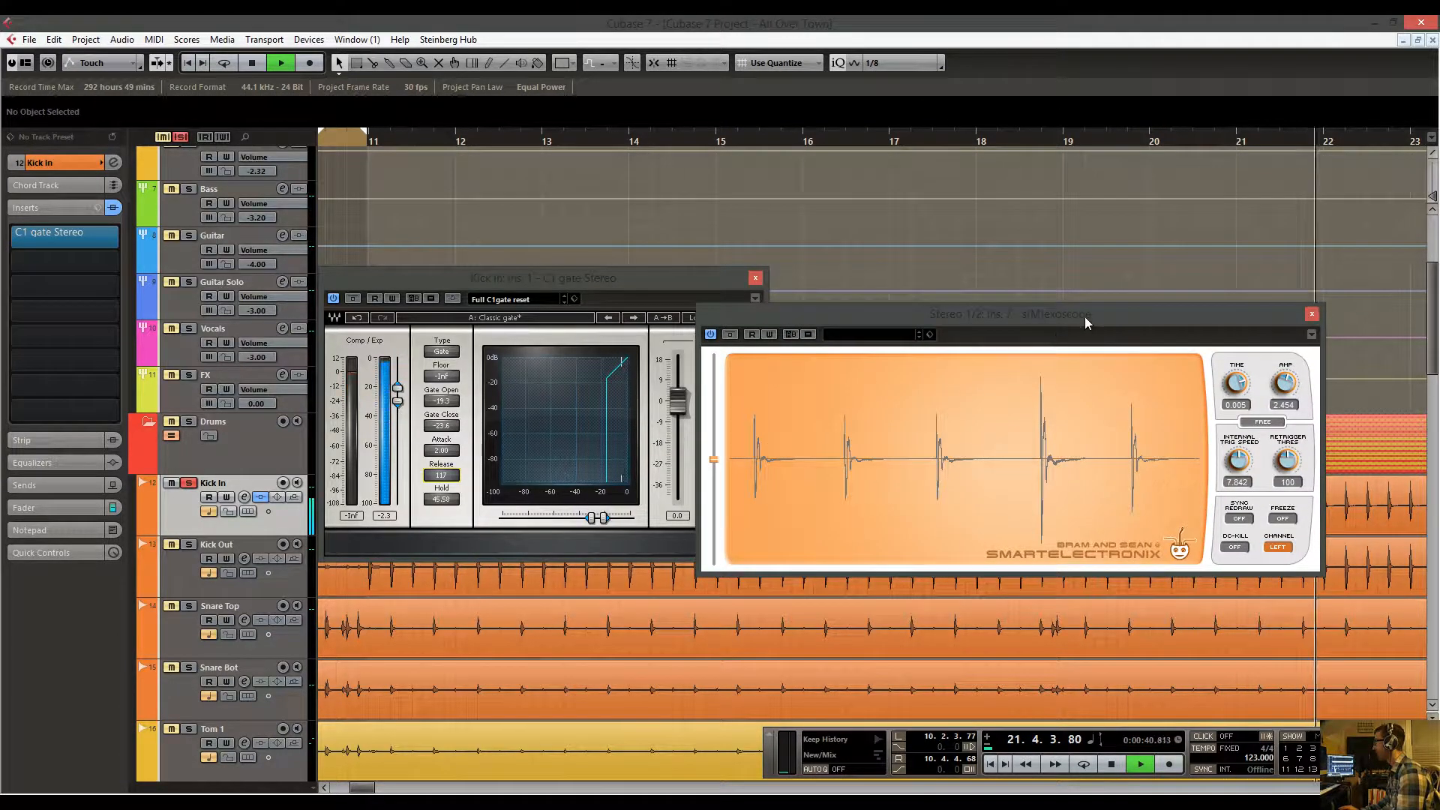
mouse_move(1084, 317)
left_mouse_down()
mouse_move(1203, 326)
mouse_move(1082, 321)
left_mouse_up()
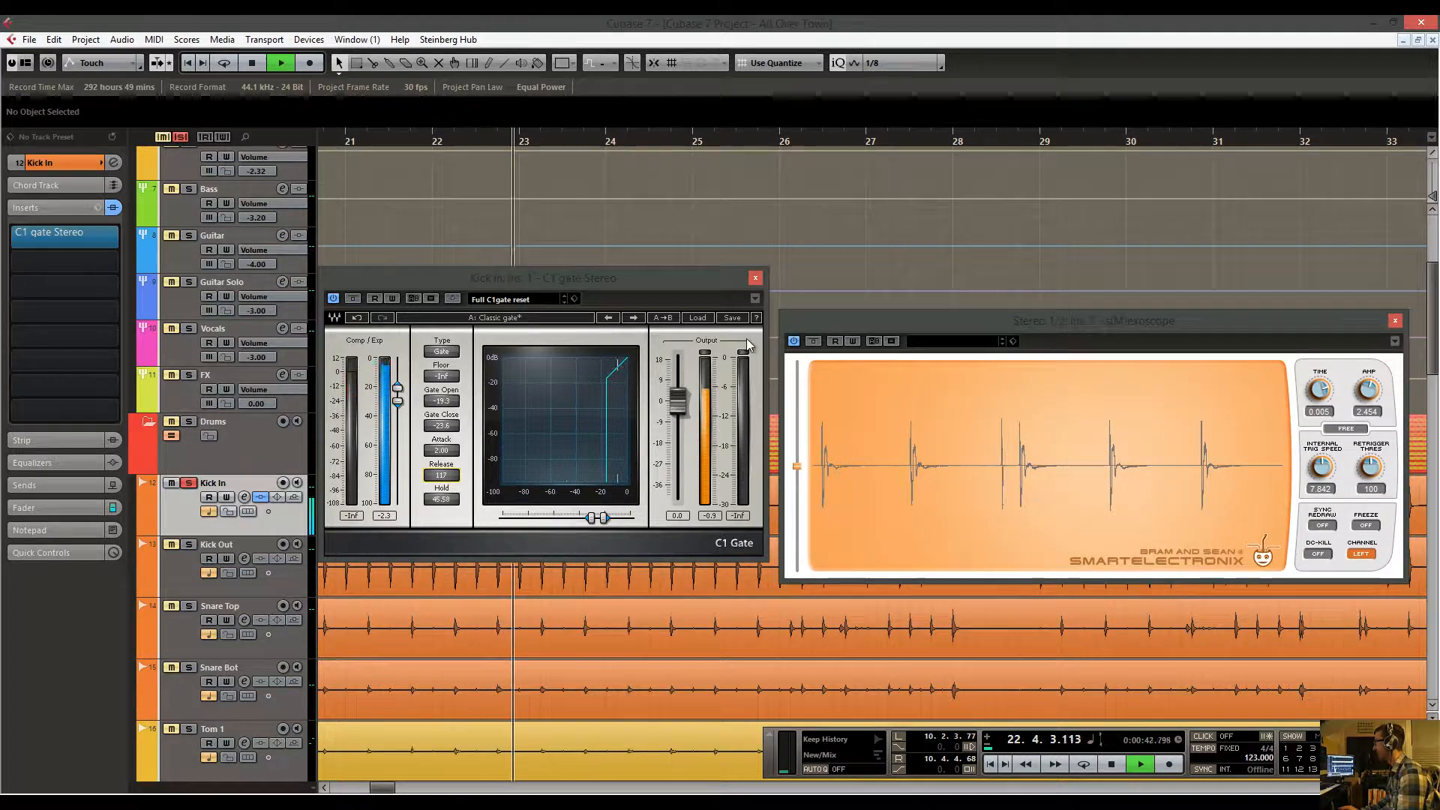
left_click_drag(567, 280, 566, 151)
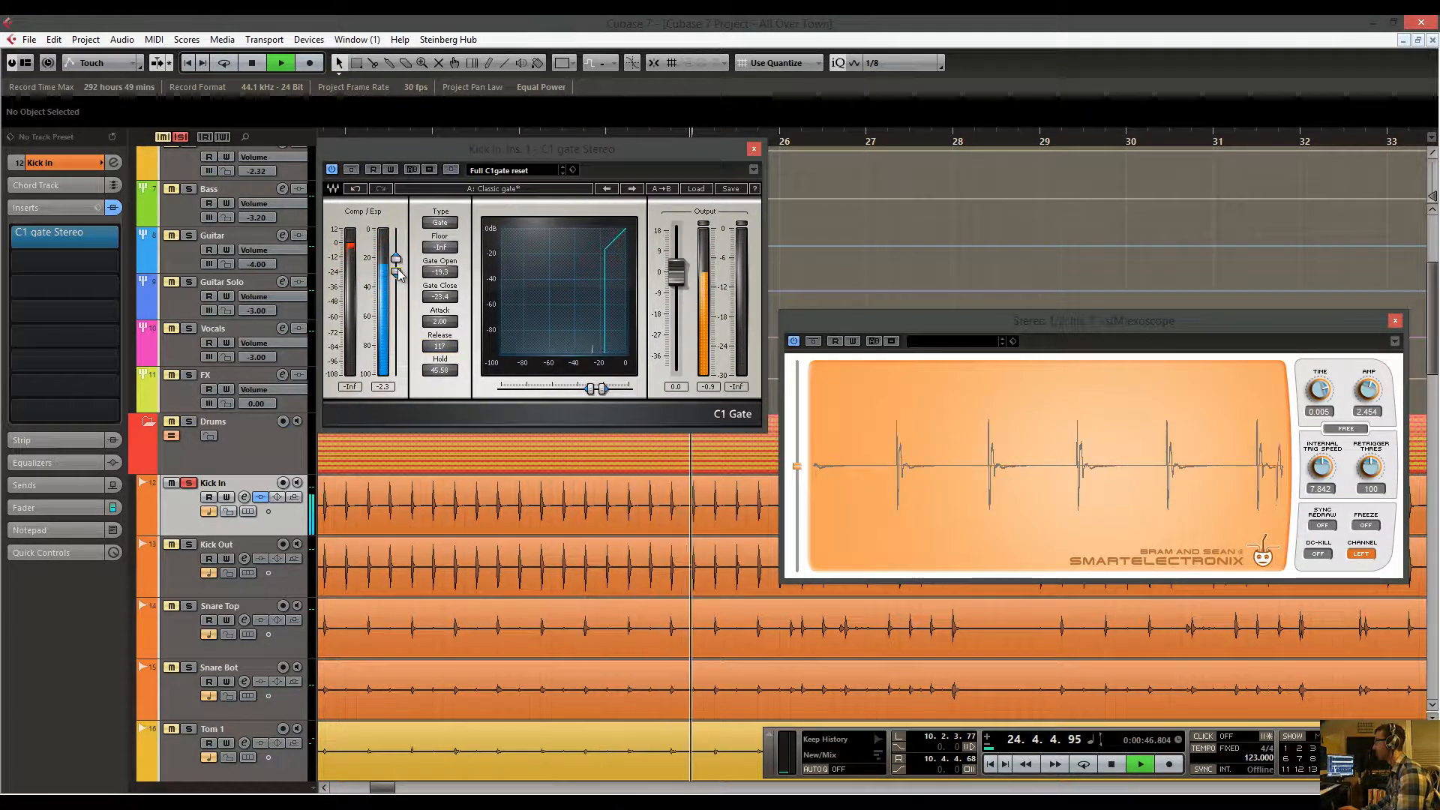
Set the gate's close threshold to -22.4, release to 1 and hold to about 62.4 during playback.
left_click_drag(396, 273, 397, 270)
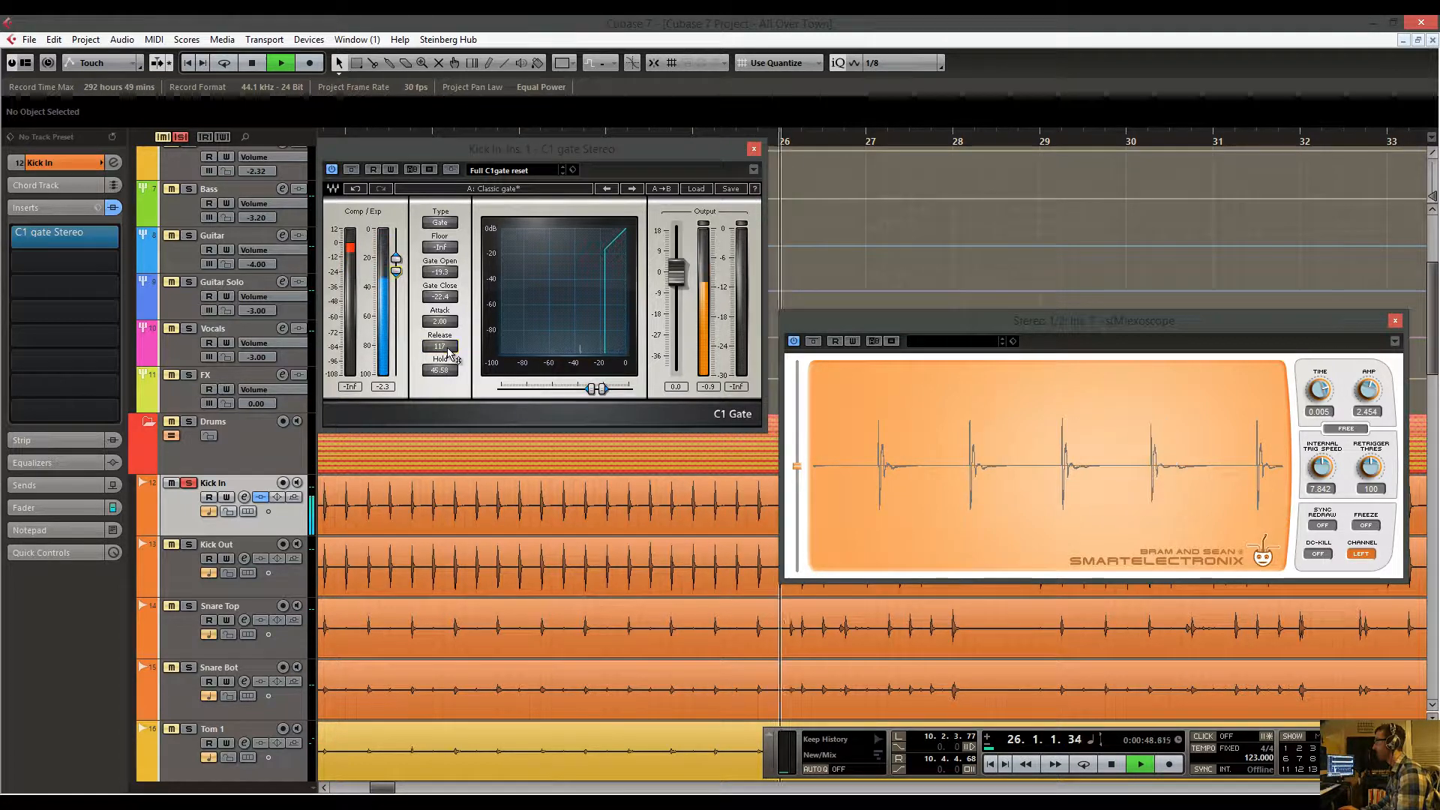
left_click_drag(449, 370, 450, 442)
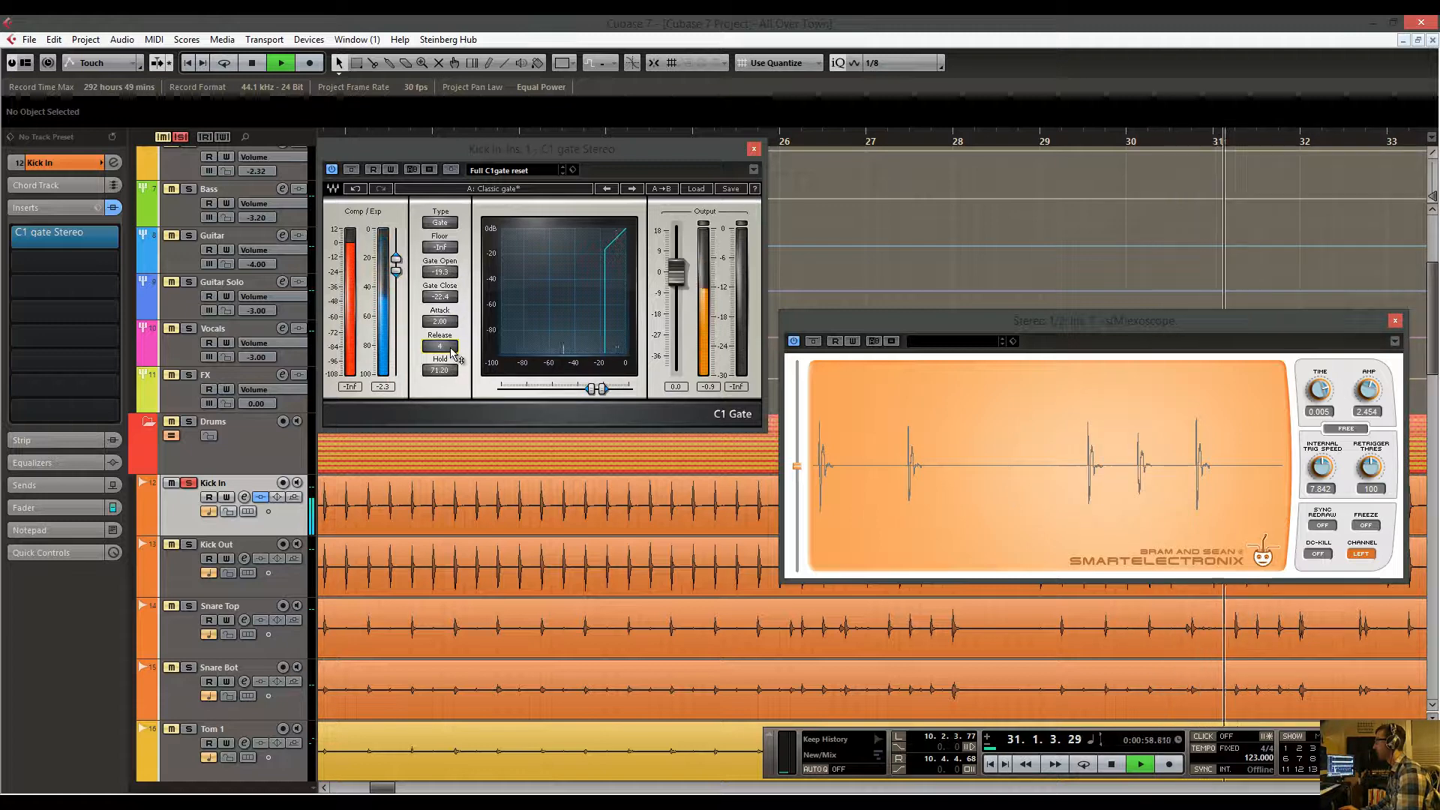
left_click_drag(453, 362, 455, 389)
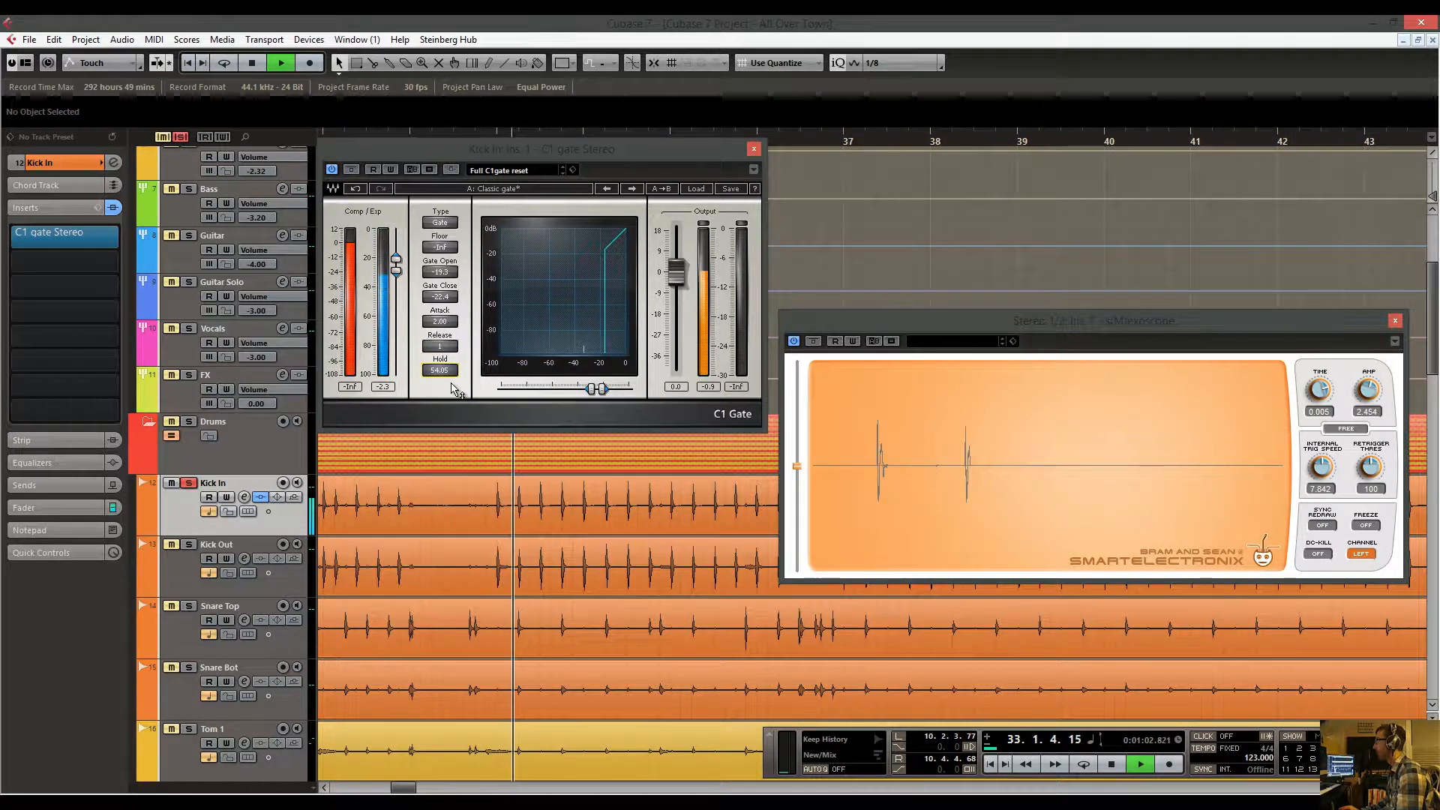
left_click_drag(454, 391, 455, 390)
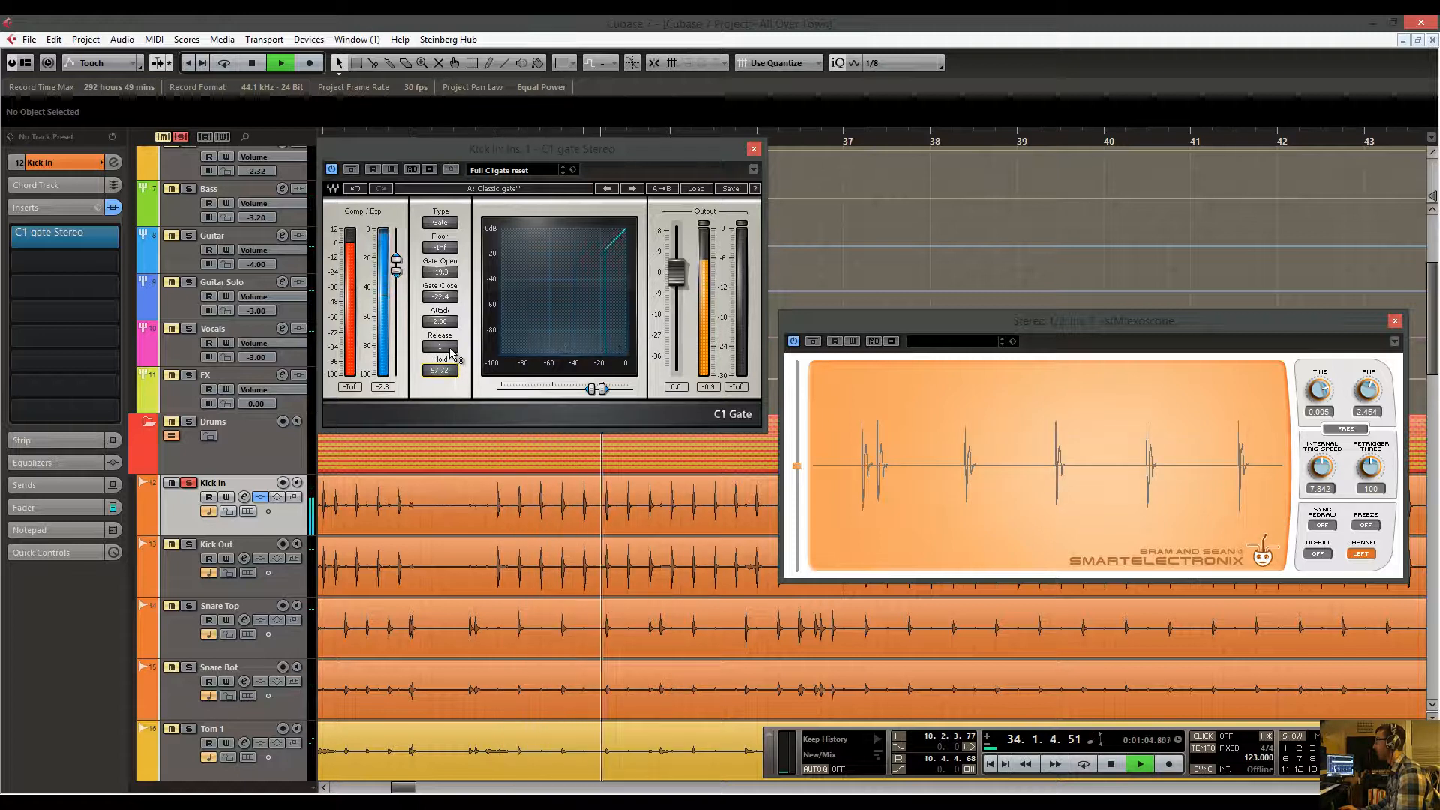
scroll(453, 369, "up", 2)
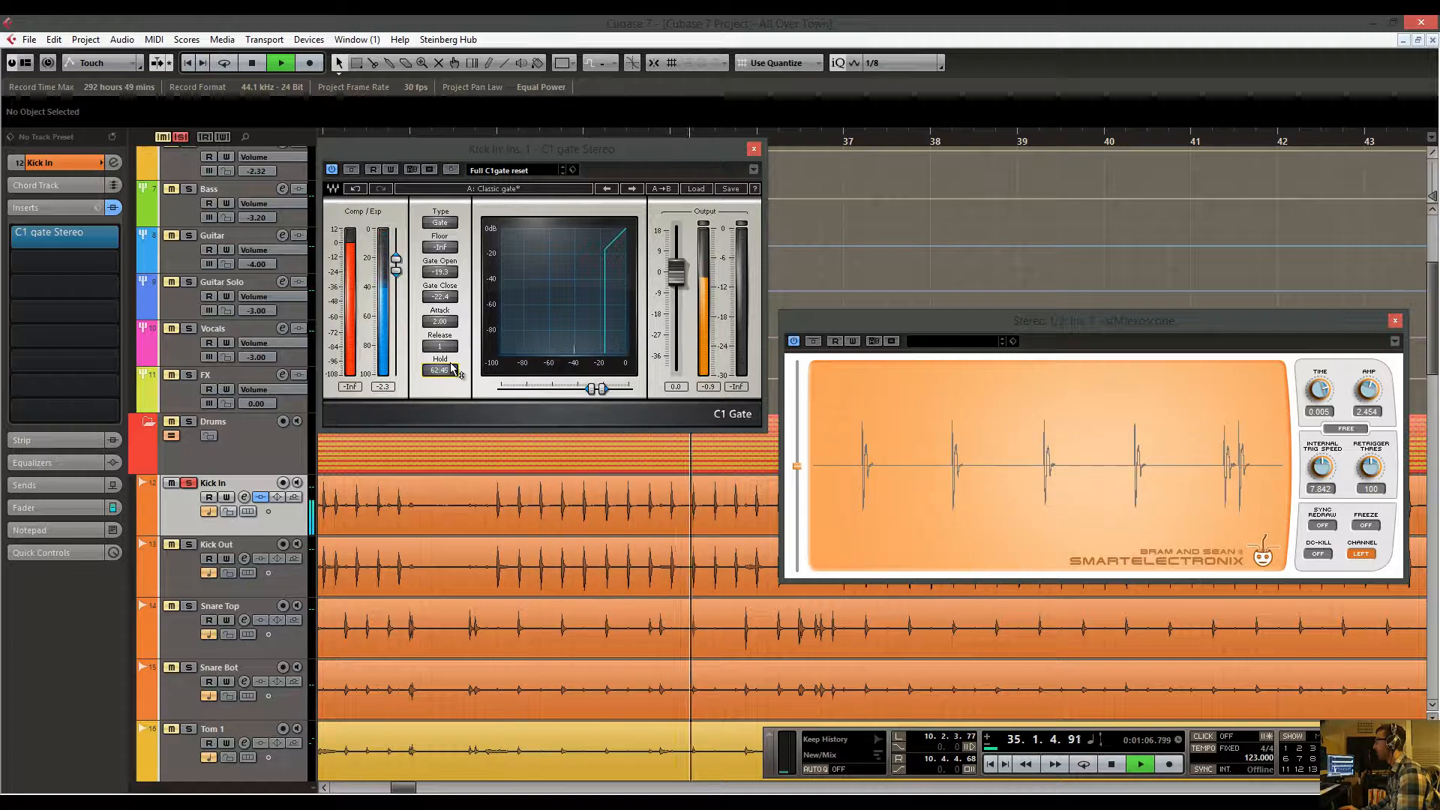
Lengthen the gate's release to about 258 and shorten its attack to 0.28, and stop playback.
left_click_drag(452, 347, 460, 33)
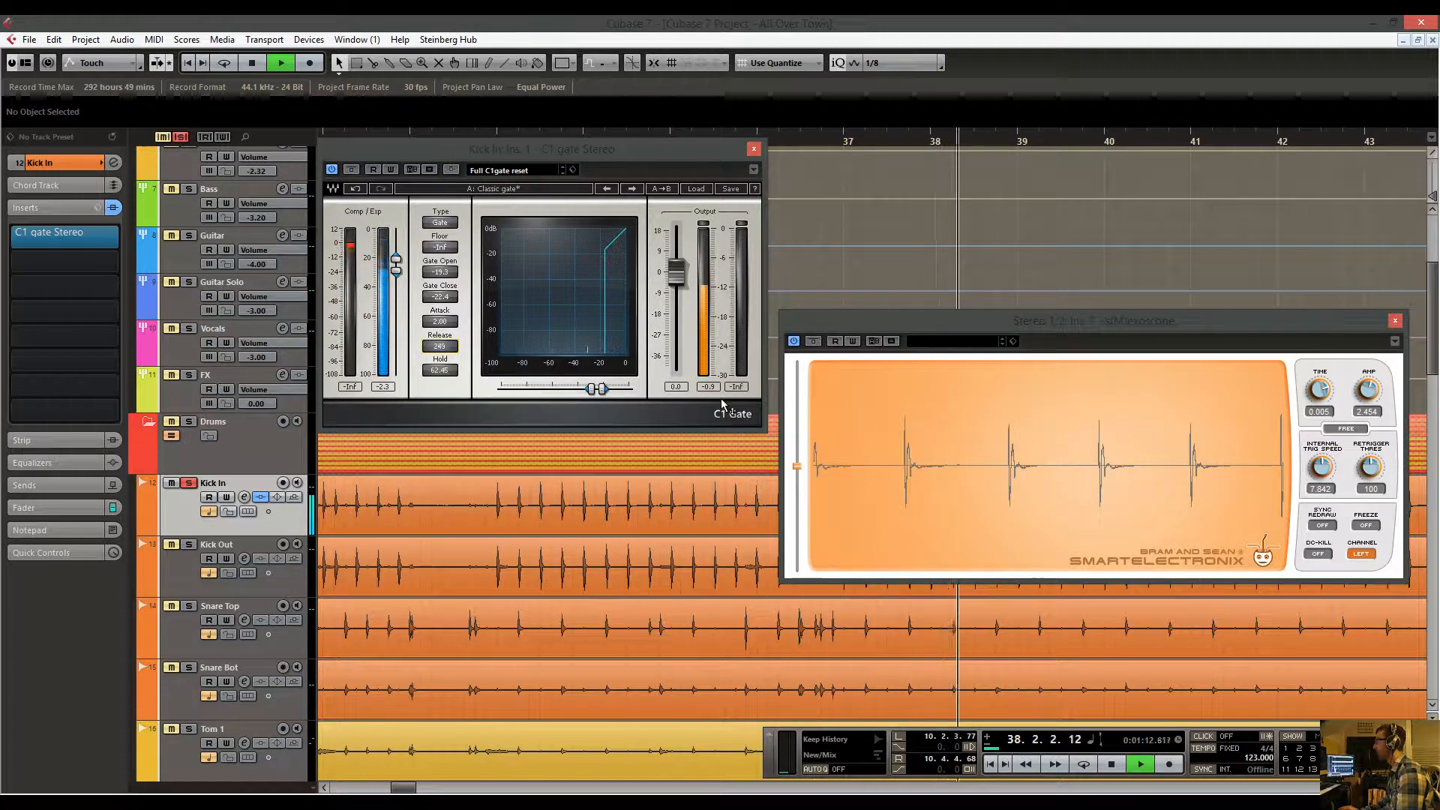
left_click_drag(452, 348, 452, 346)
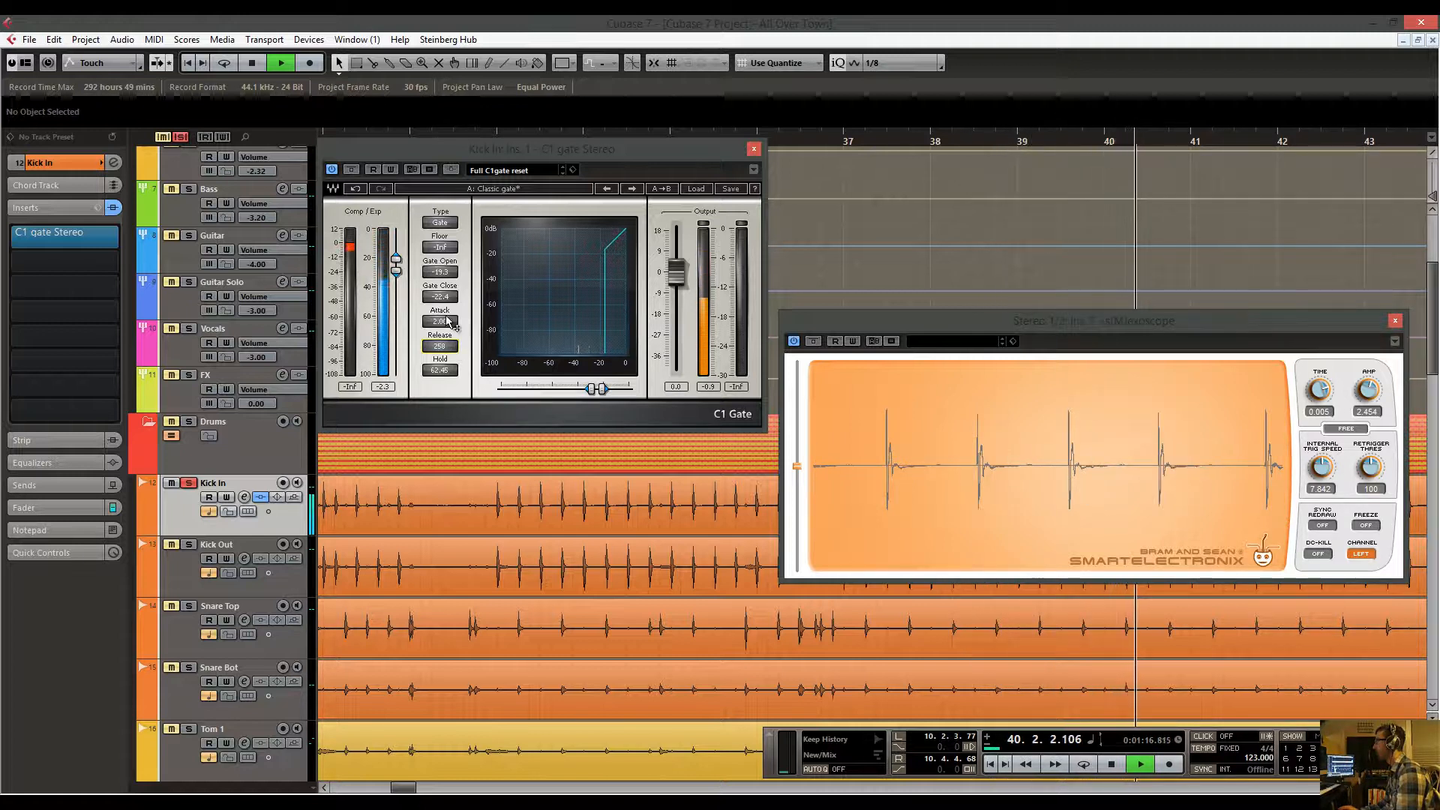
left_click_drag(448, 344, 457, 432)
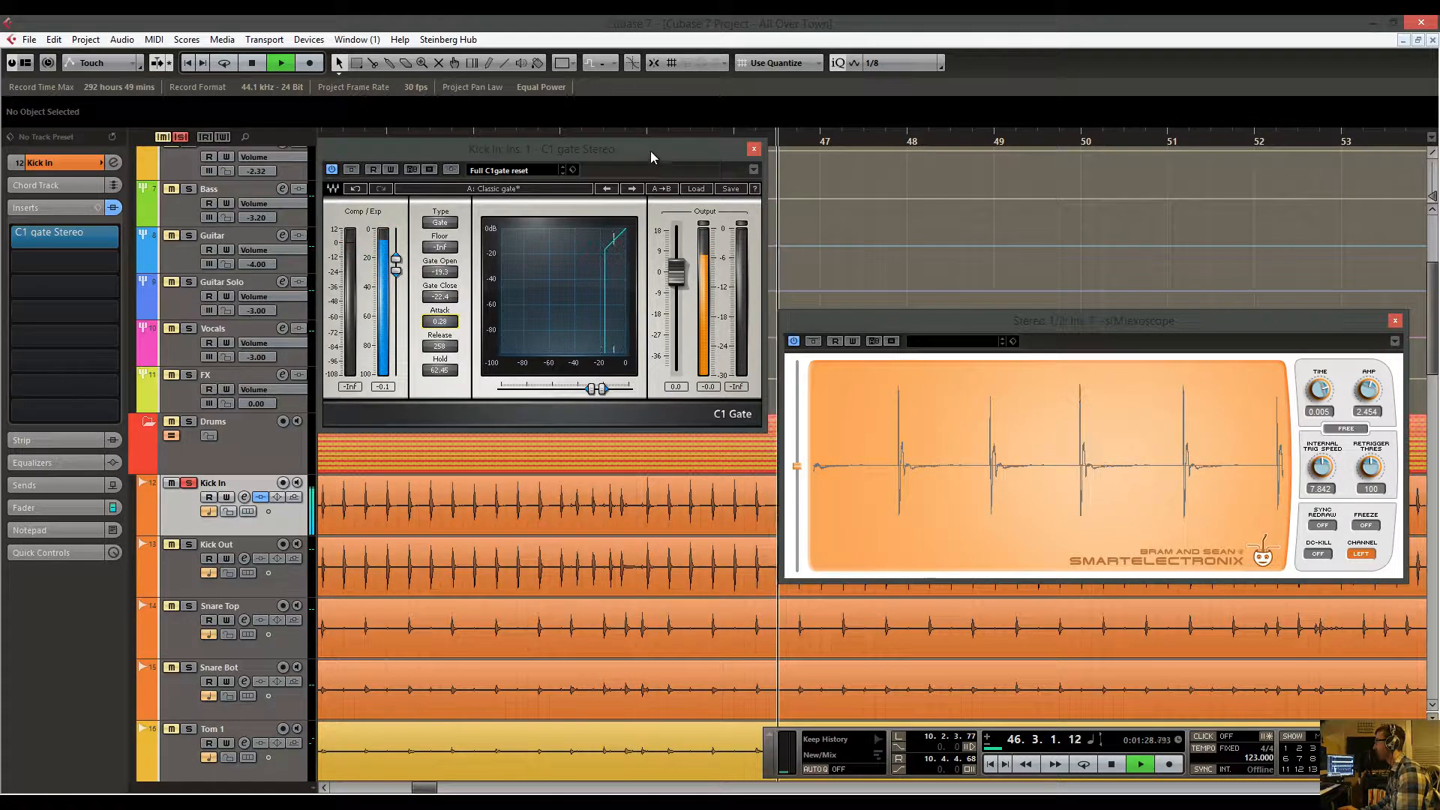
left_click_drag(650, 151, 651, 147)
key("space")
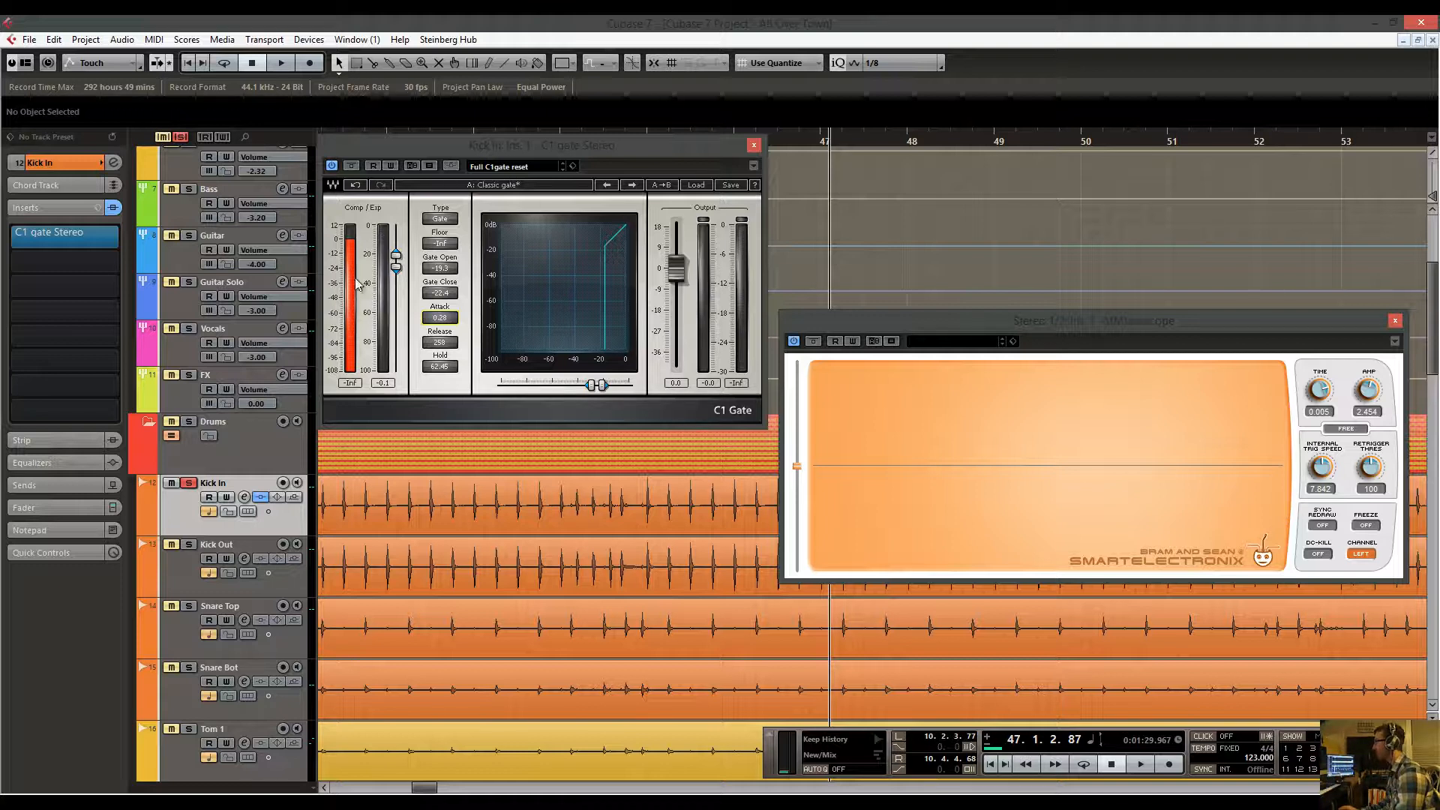
Replay the kick while shortening the gate's release to 185, and close the Kick In gate window.
key("space")
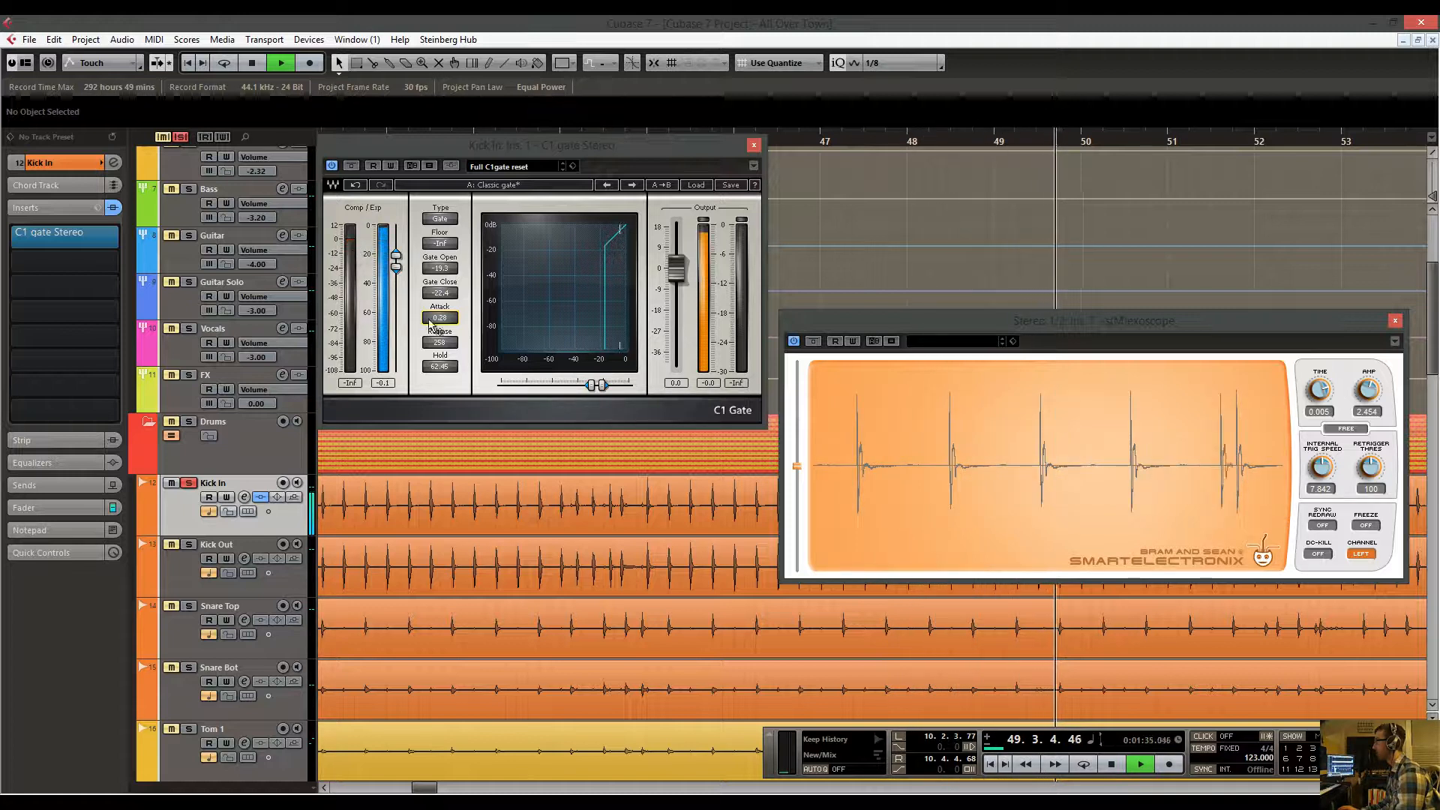
left_click_drag(450, 348, 449, 363)
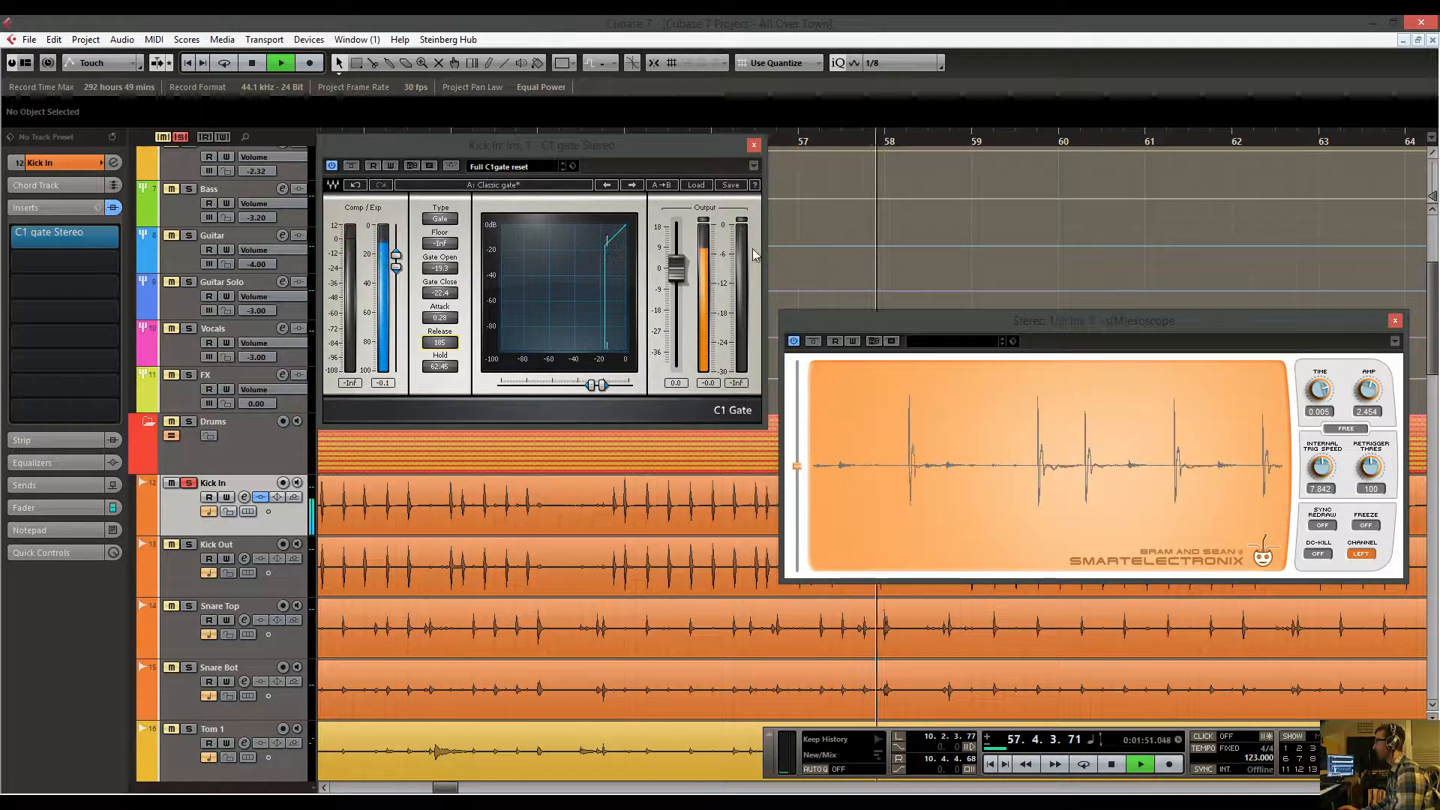
key("space")
left_click(754, 145)
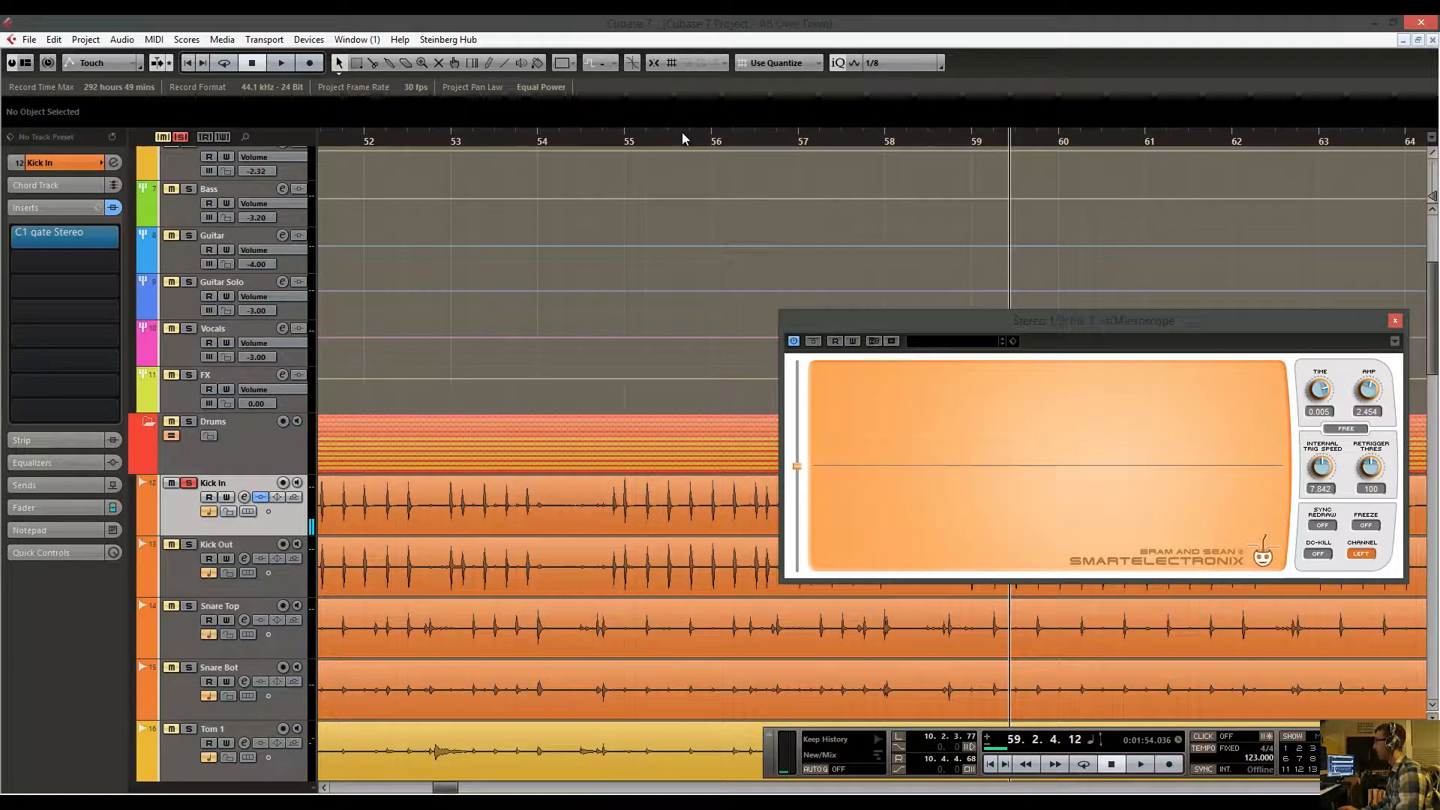
Examine the kick tracks around bars 54 and 80, and return the playhead to the project start.
left_click_drag(682, 132, 674, 66)
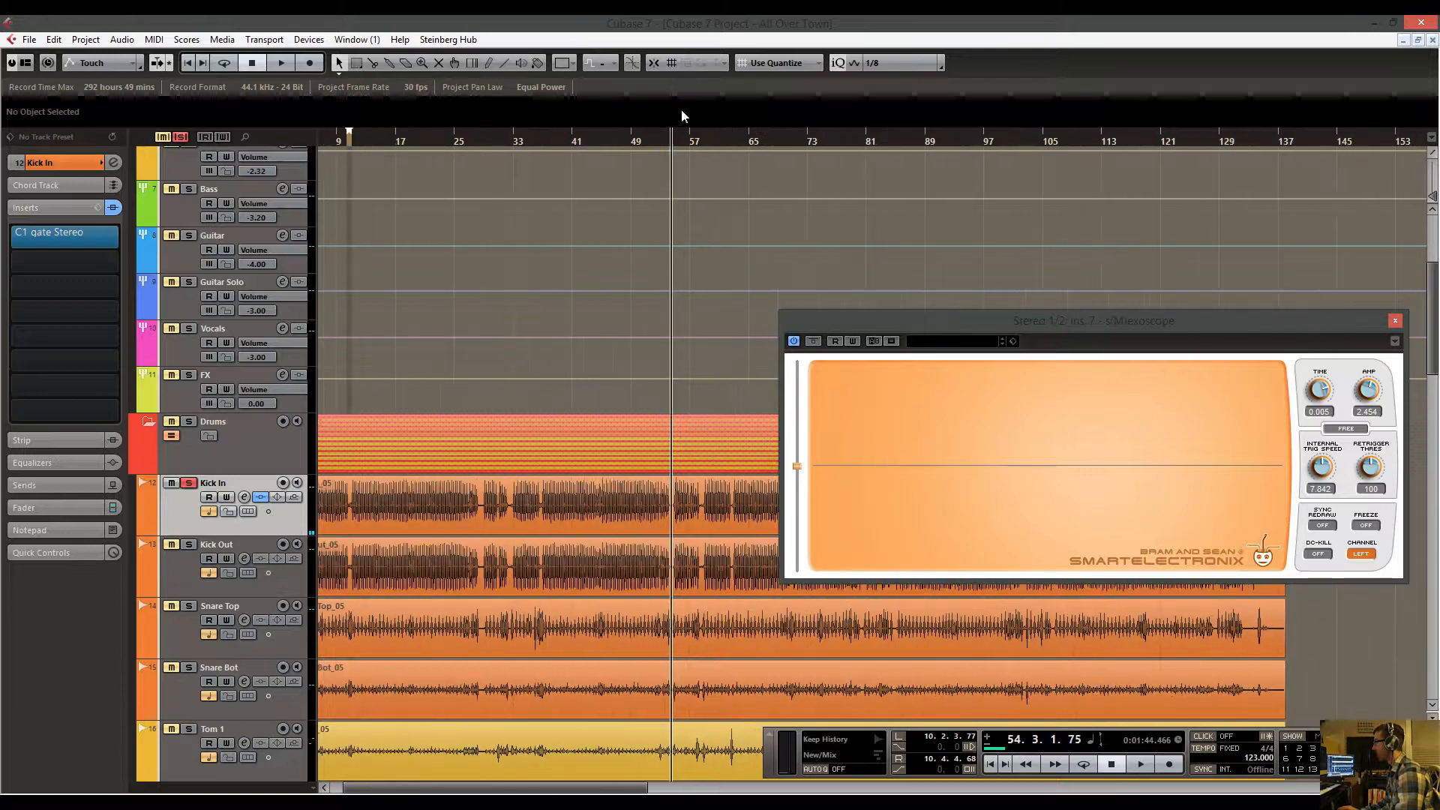
left_click_drag(718, 219, 525, 304)
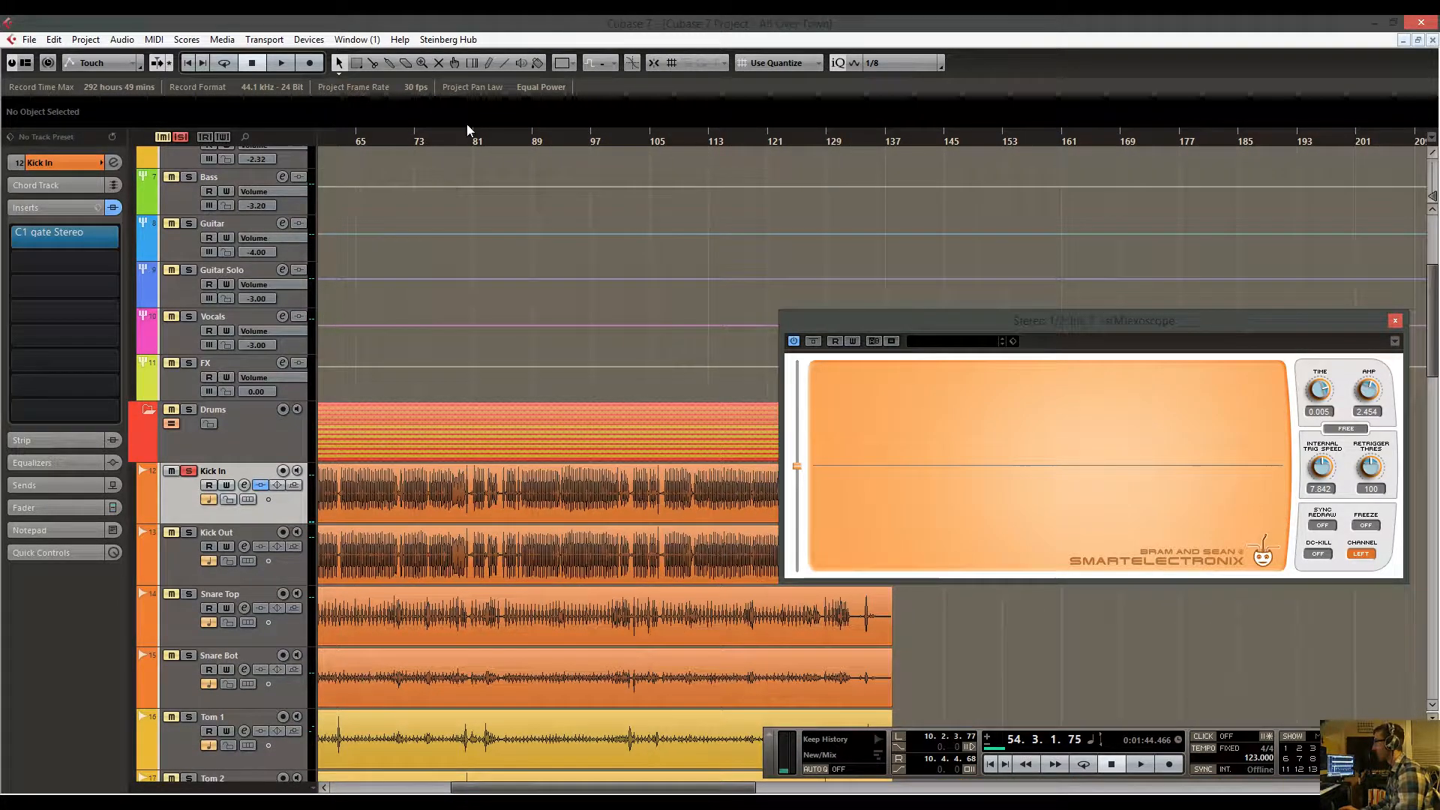
left_click_drag(466, 129, 424, 218)
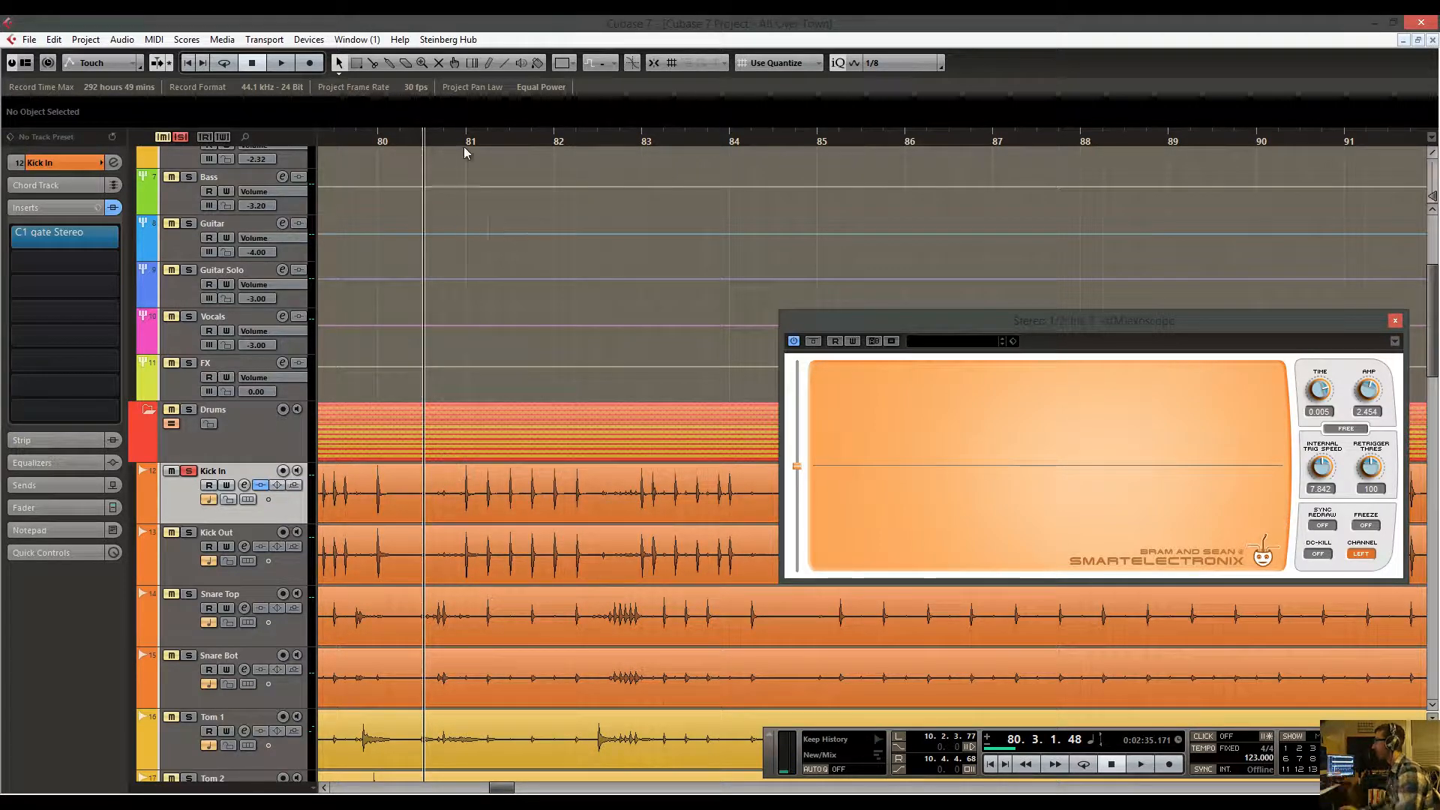
left_click_drag(463, 146, 253, 111)
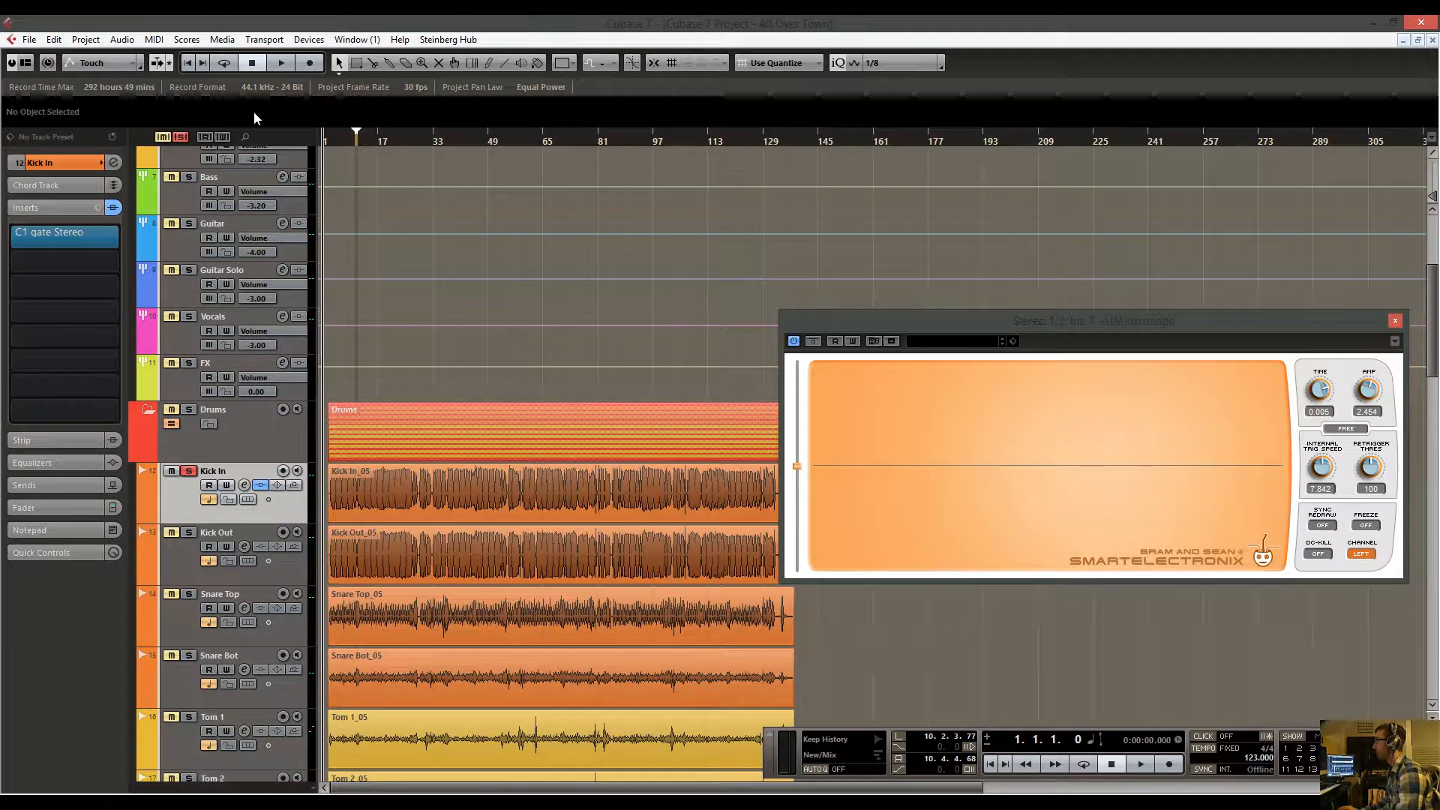
Copy the C1 gate to the Kick Out track and play it soloed from about bar 10, comparing it with the gate bypassed.
left_click_drag(319, 174, 390, 180)
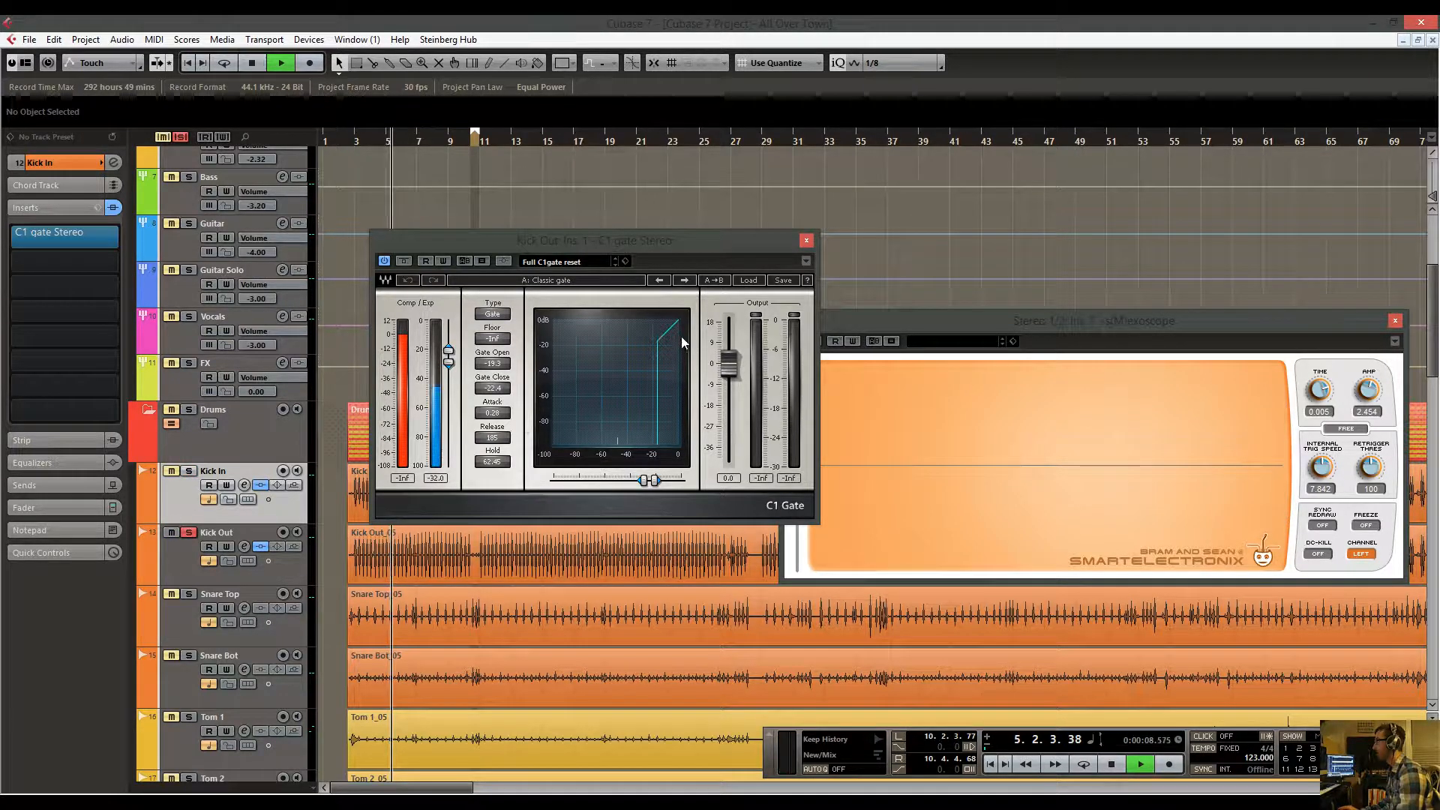
left_click_drag(475, 141, 484, 225)
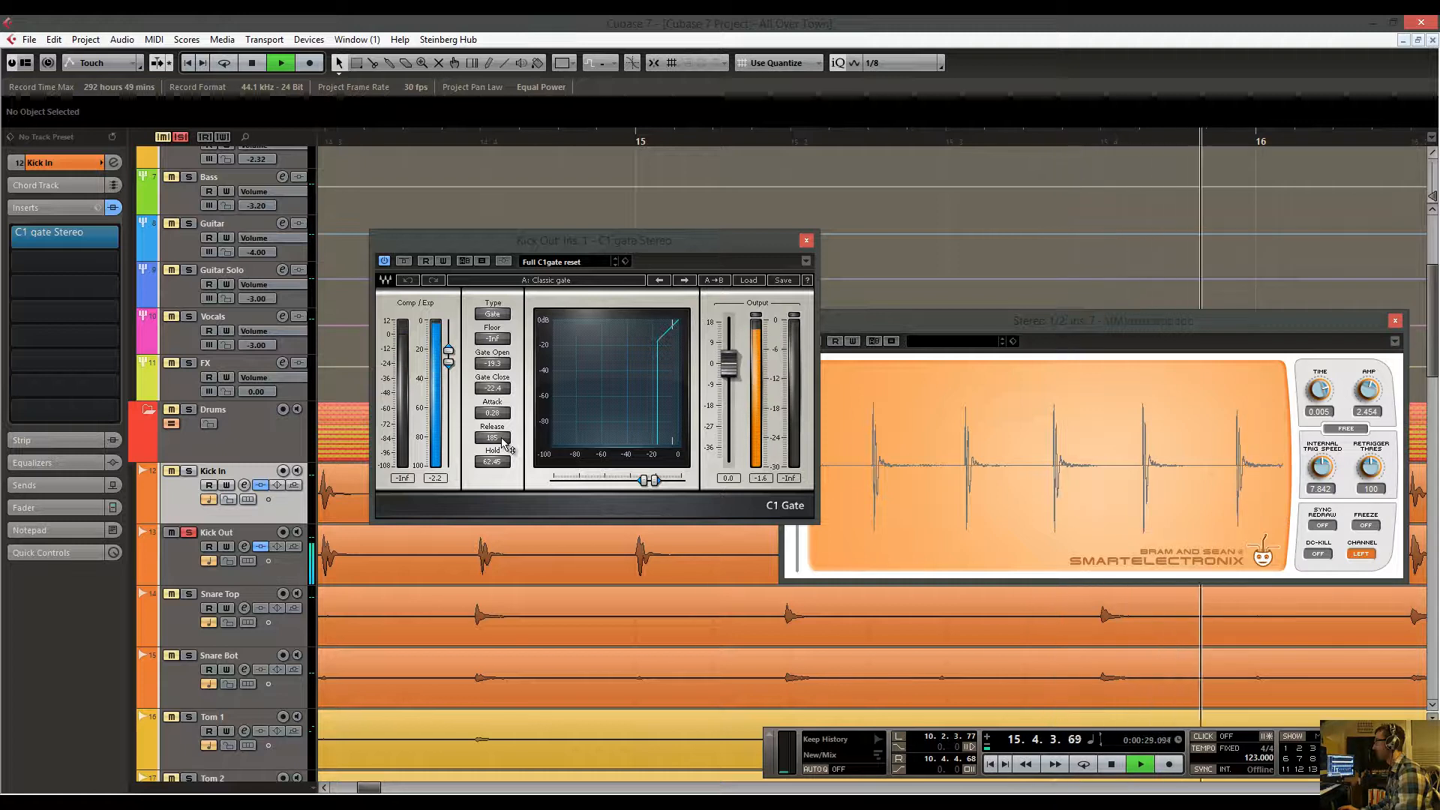
left_click(406, 262)
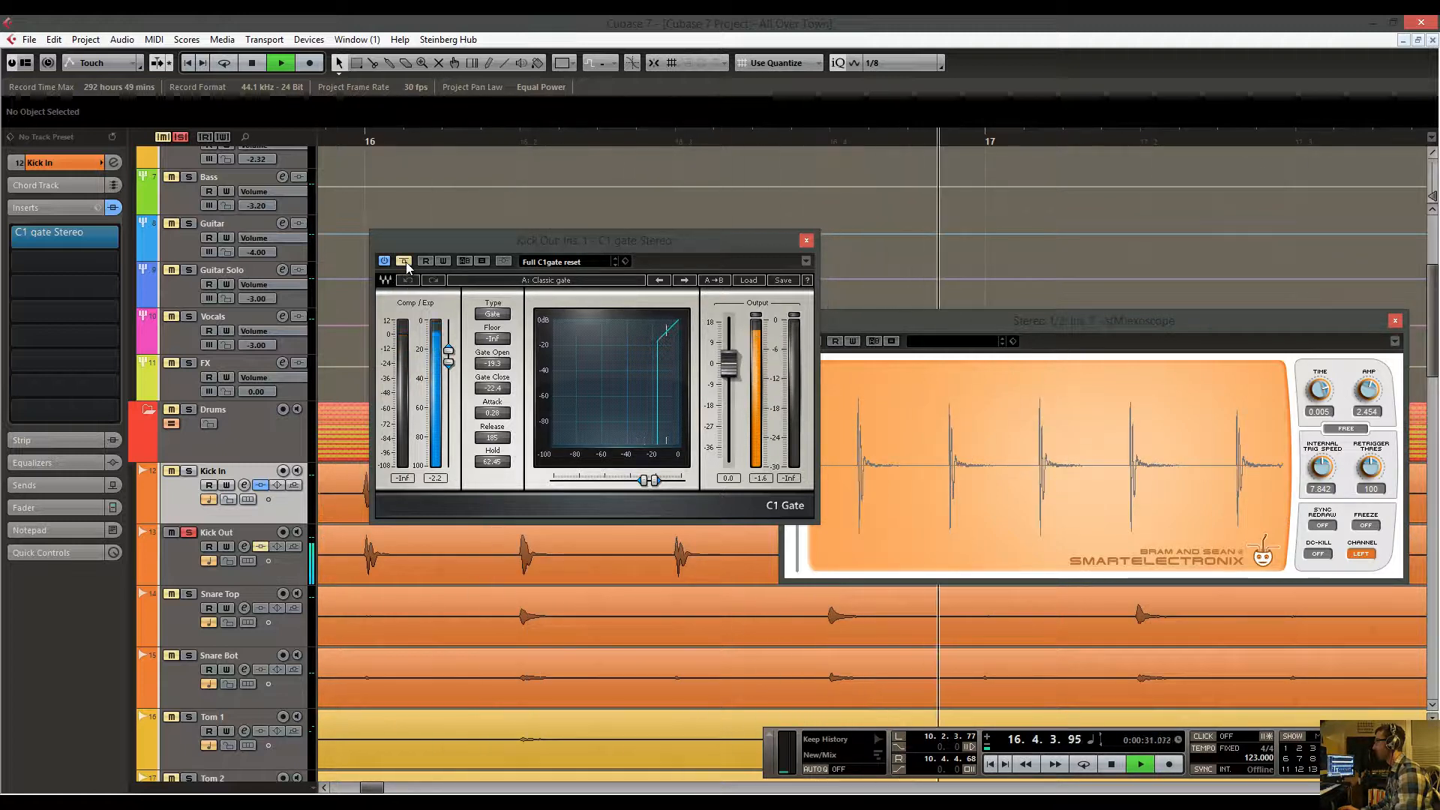
left_click(407, 262)
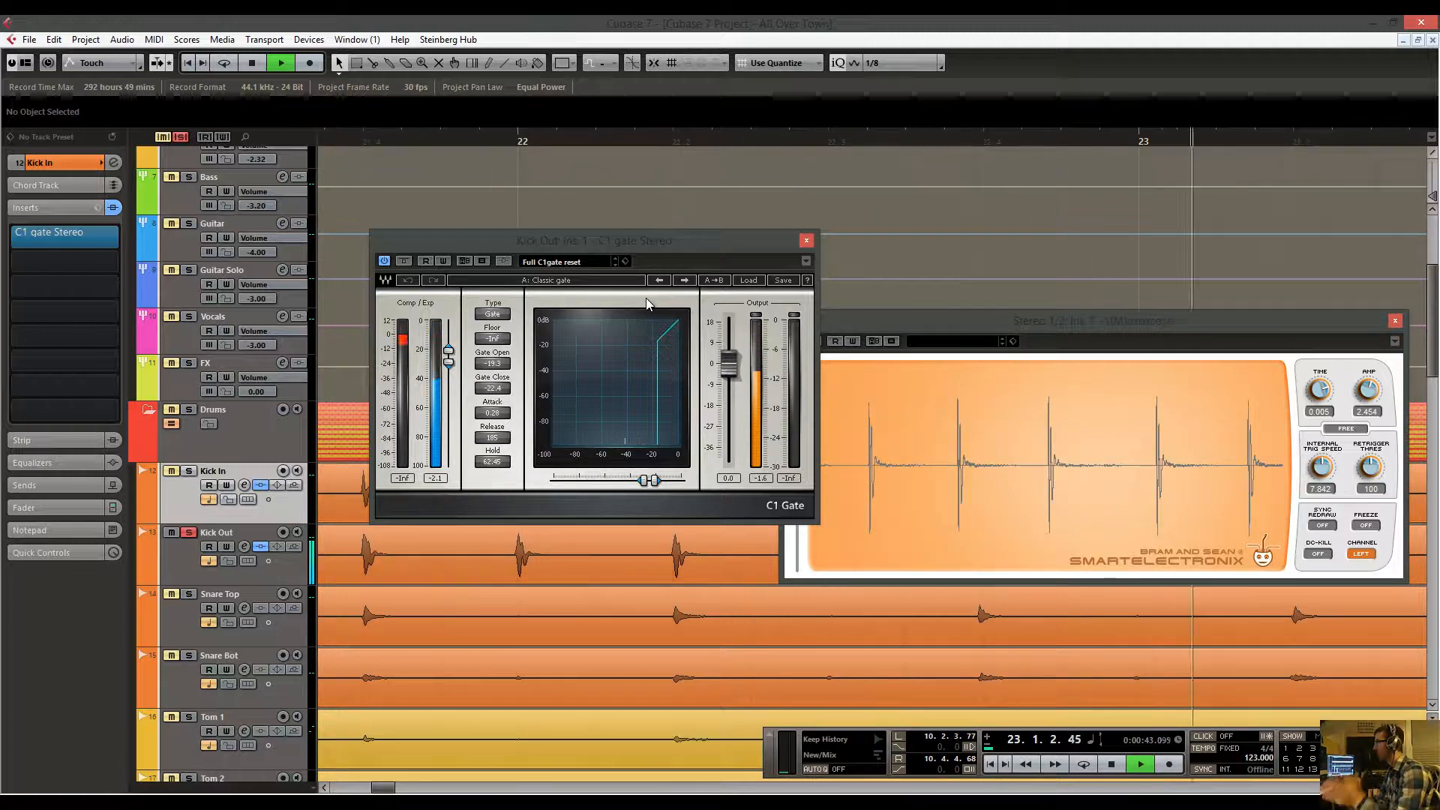
Close the Kick Out gate window, stop playback, and select the Kick Out track with the playhead at about bar 57.4.
left_click(806, 241)
key("space")
left_click_drag(601, 143, 468, 45)
scroll(483, 232, "down", 1)
left_click(192, 533)
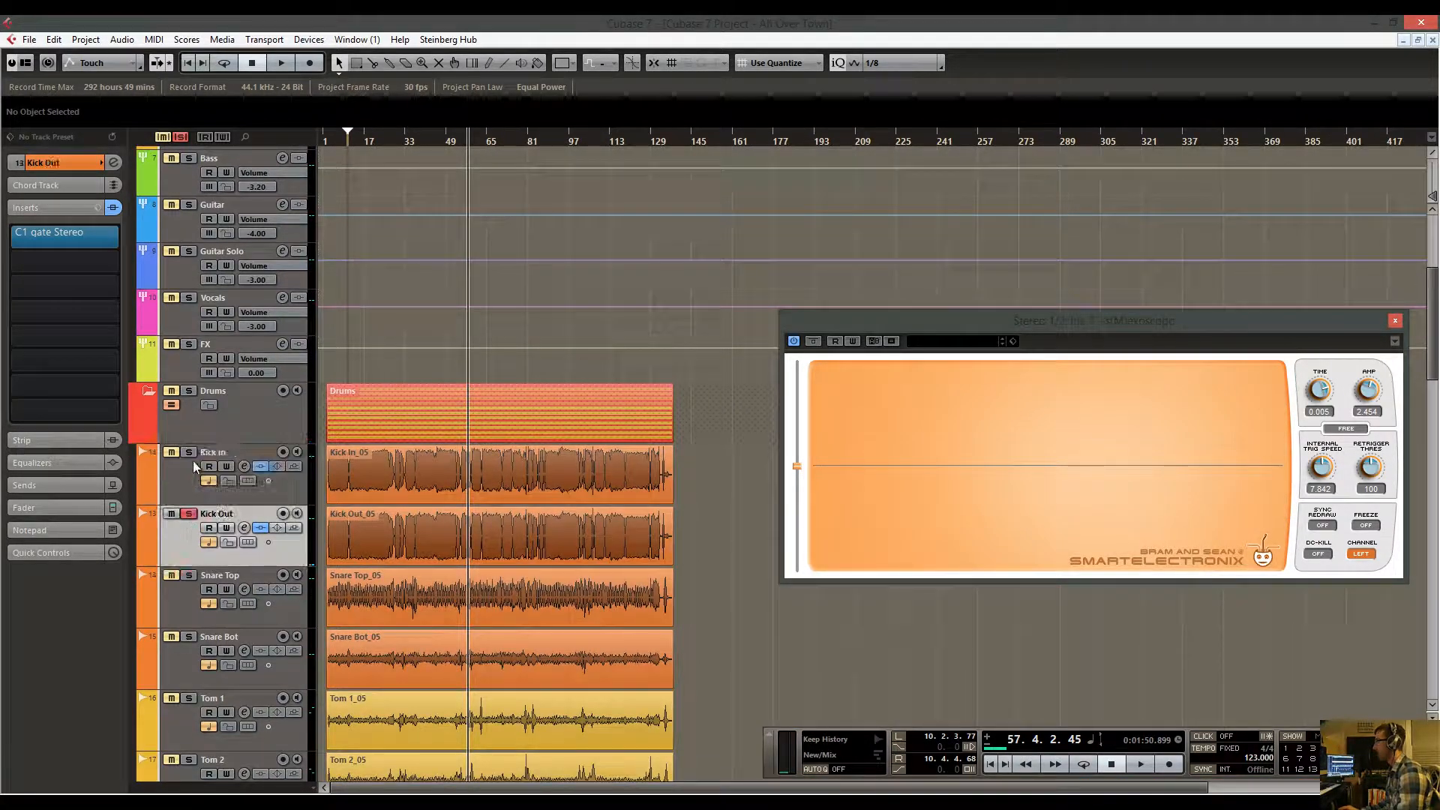
Play the Kick In and Kick Out tracks soloed together from about bar 57, and unsolo both tracks.
left_click(189, 453)
key("space")
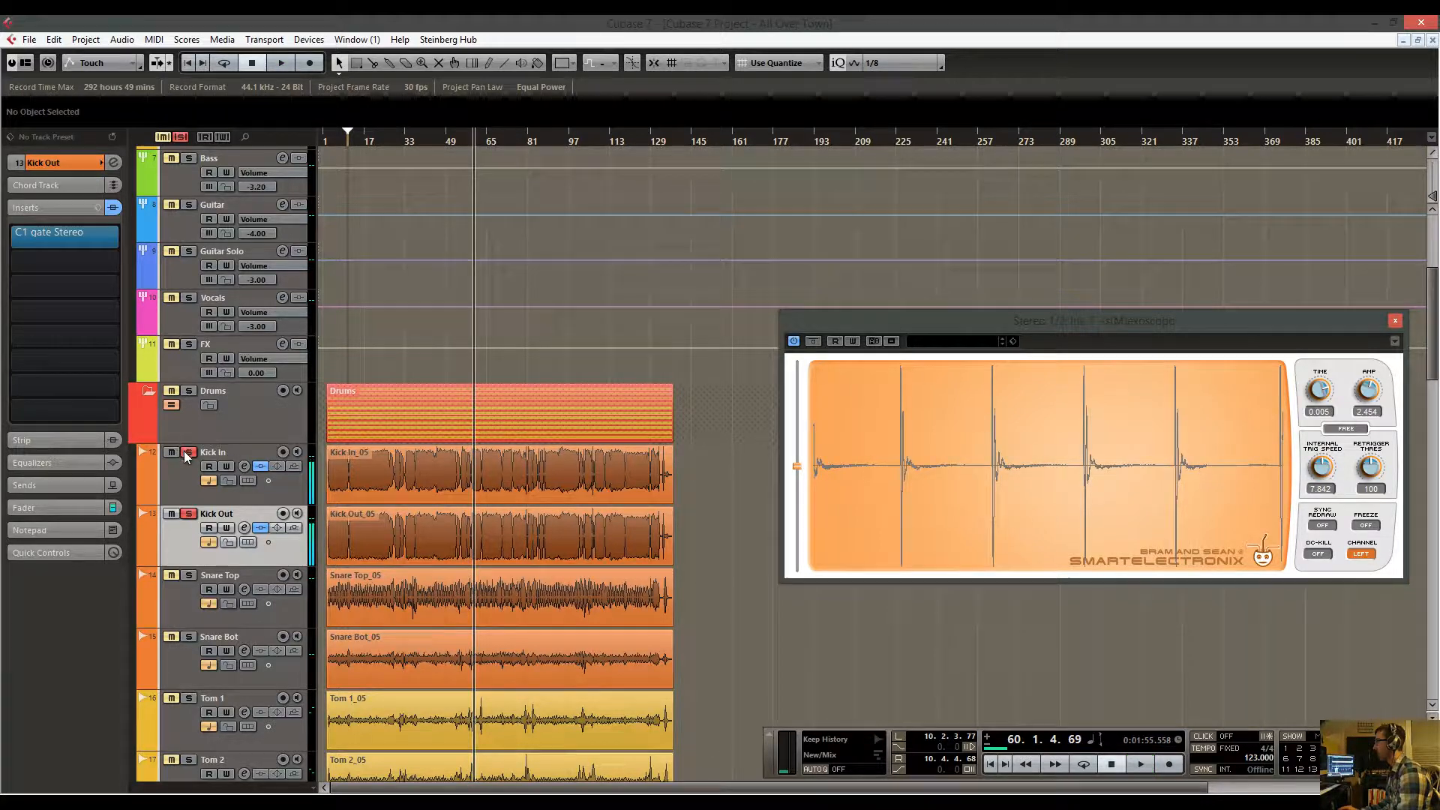
left_click(189, 514)
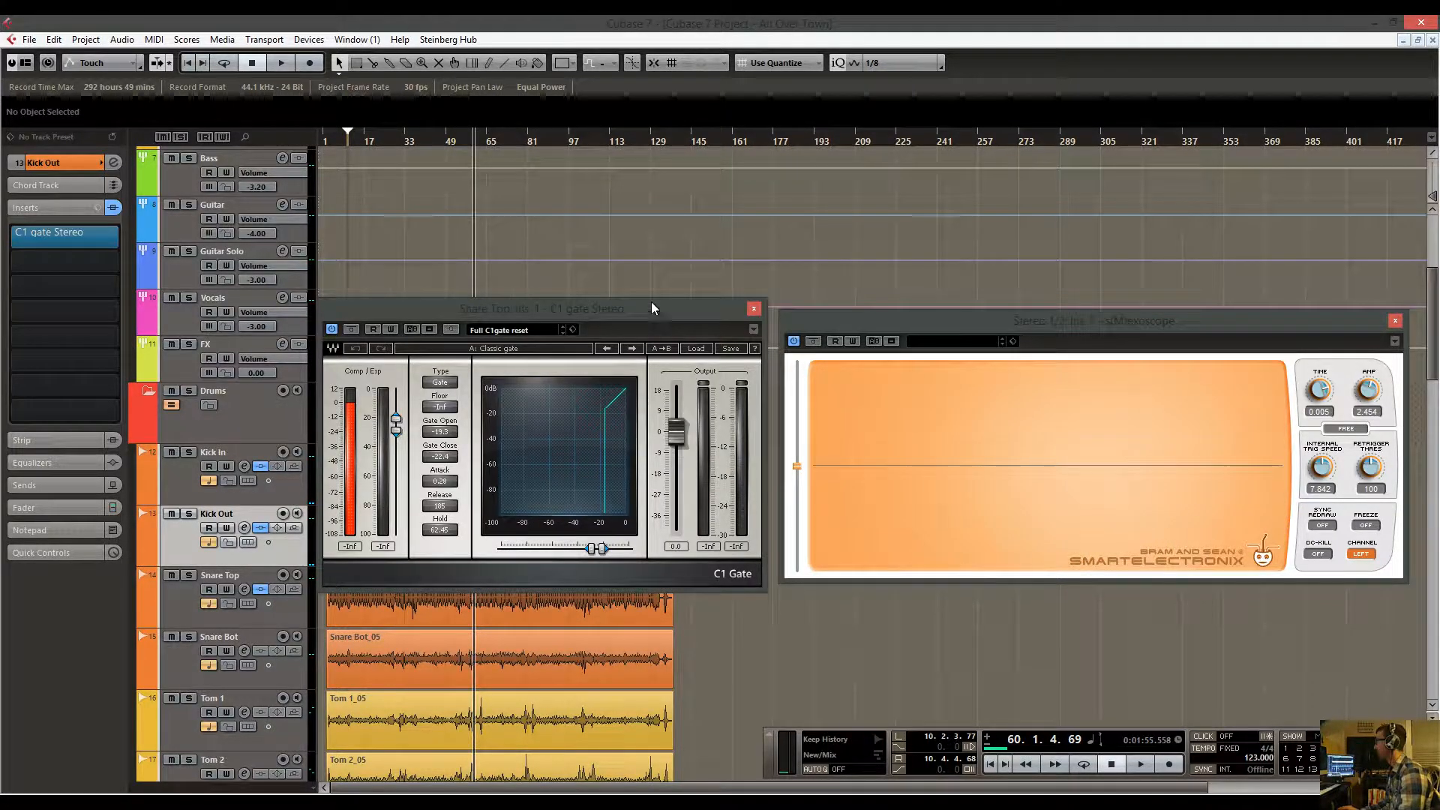
Copy the C1 gate to the Snare Top track and play it soloed from about bar 27.
left_click_drag(651, 303, 555, 176)
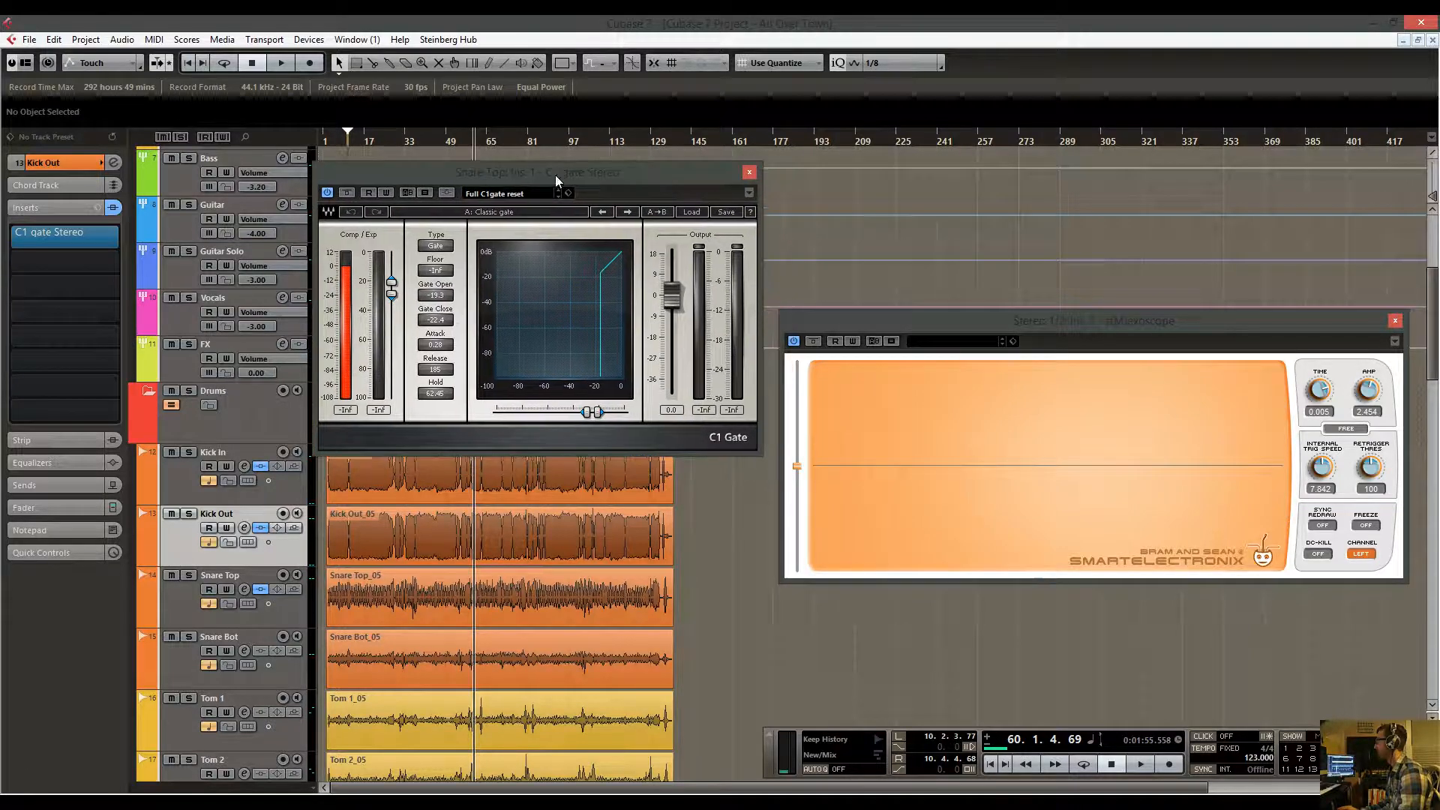
left_click_drag(351, 146, 342, 210)
left_click_drag(430, 224, 637, 232)
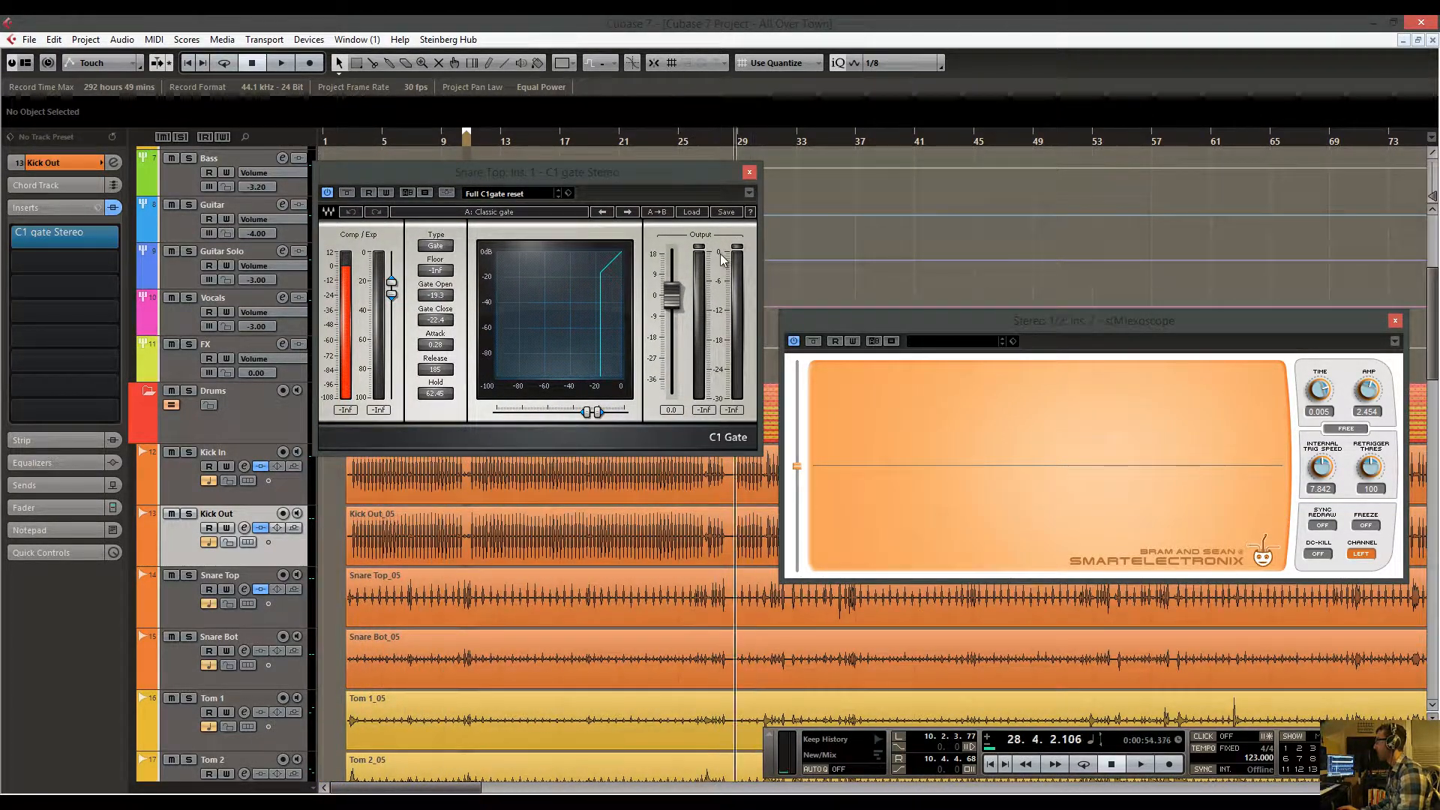
left_click_drag(722, 258, 717, 315)
key("space")
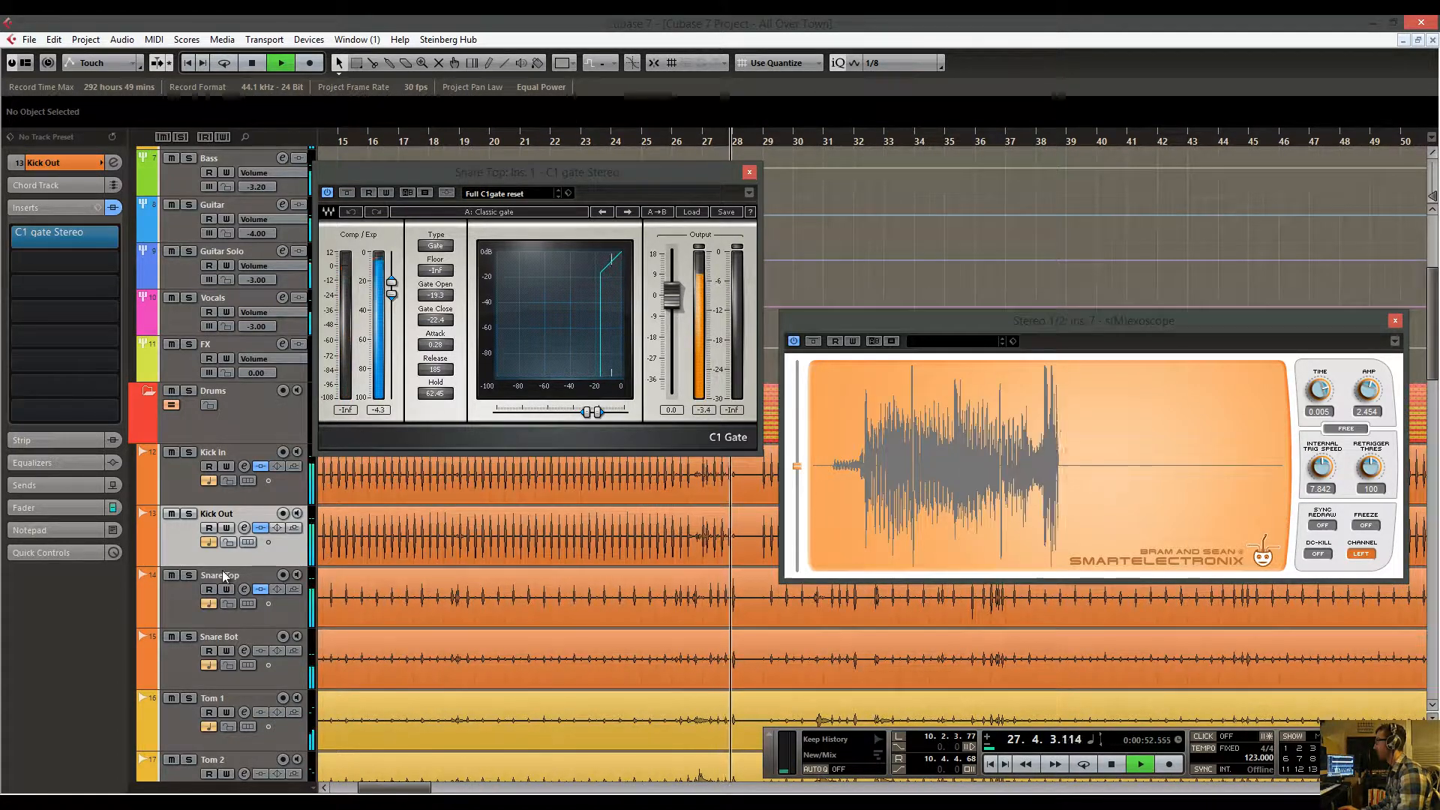
left_click(188, 575)
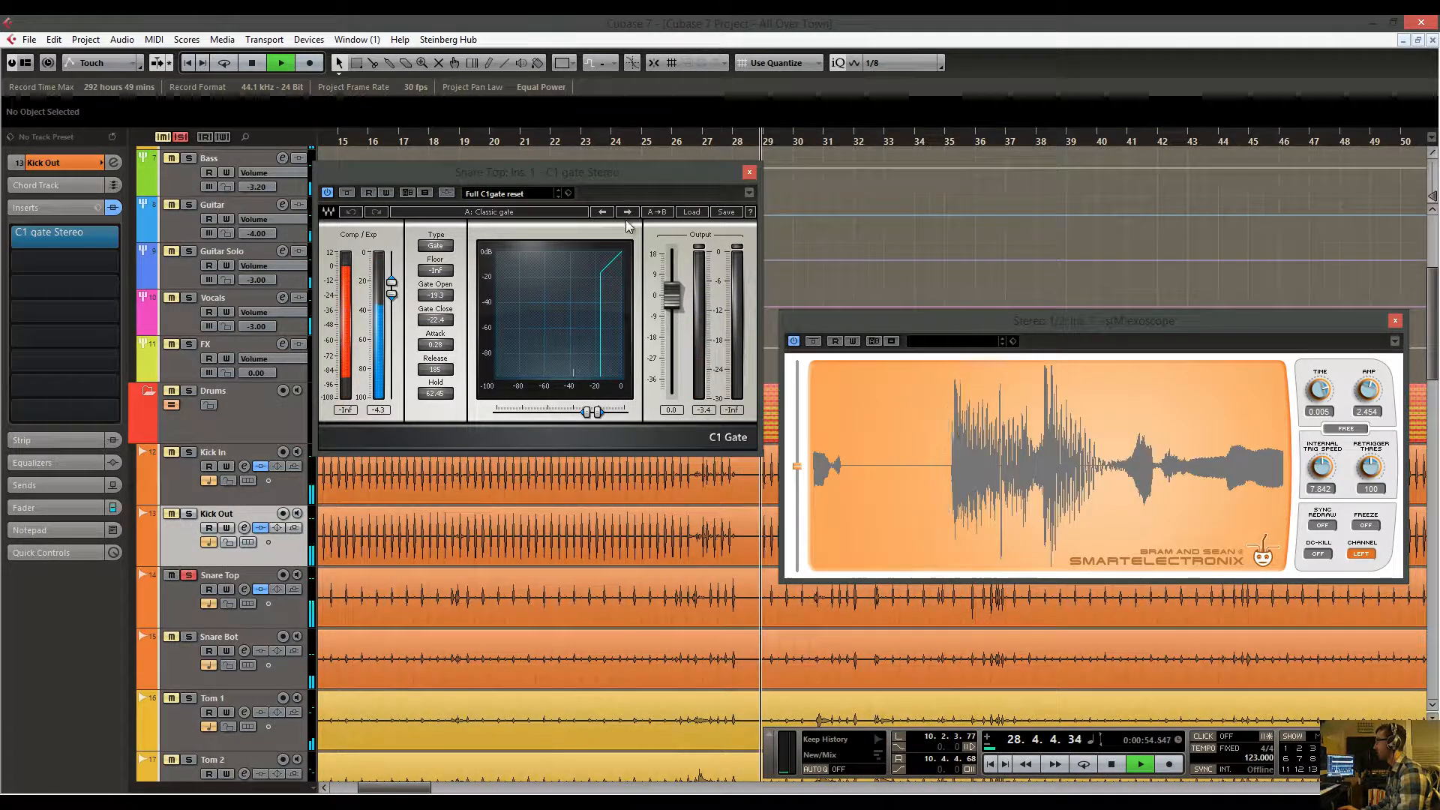
Try a release of 1 on the Snare Top gate during playback and raise its hold to 97.57.
scroll(846, 245, "down", 3)
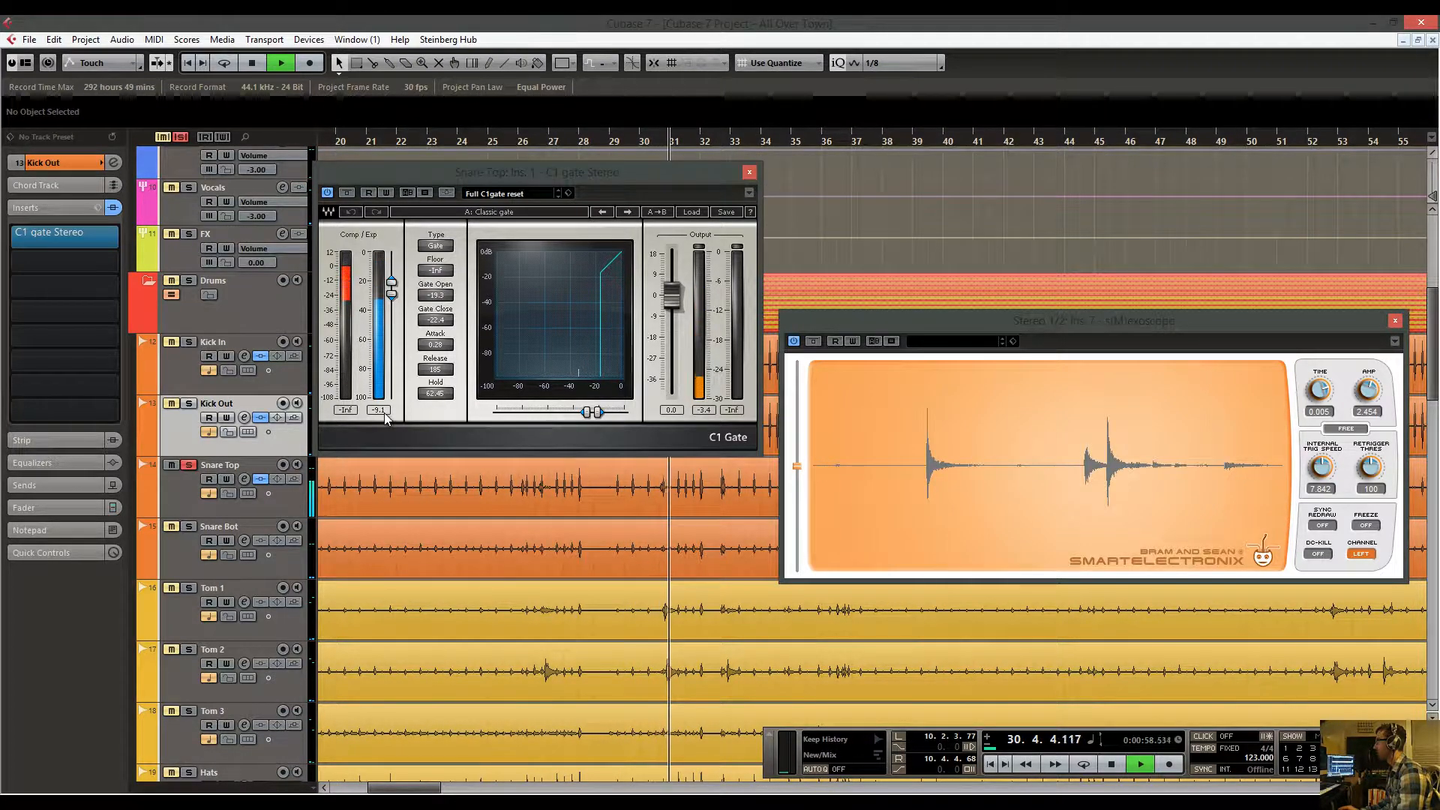
scroll(525, 540, "up", 2)
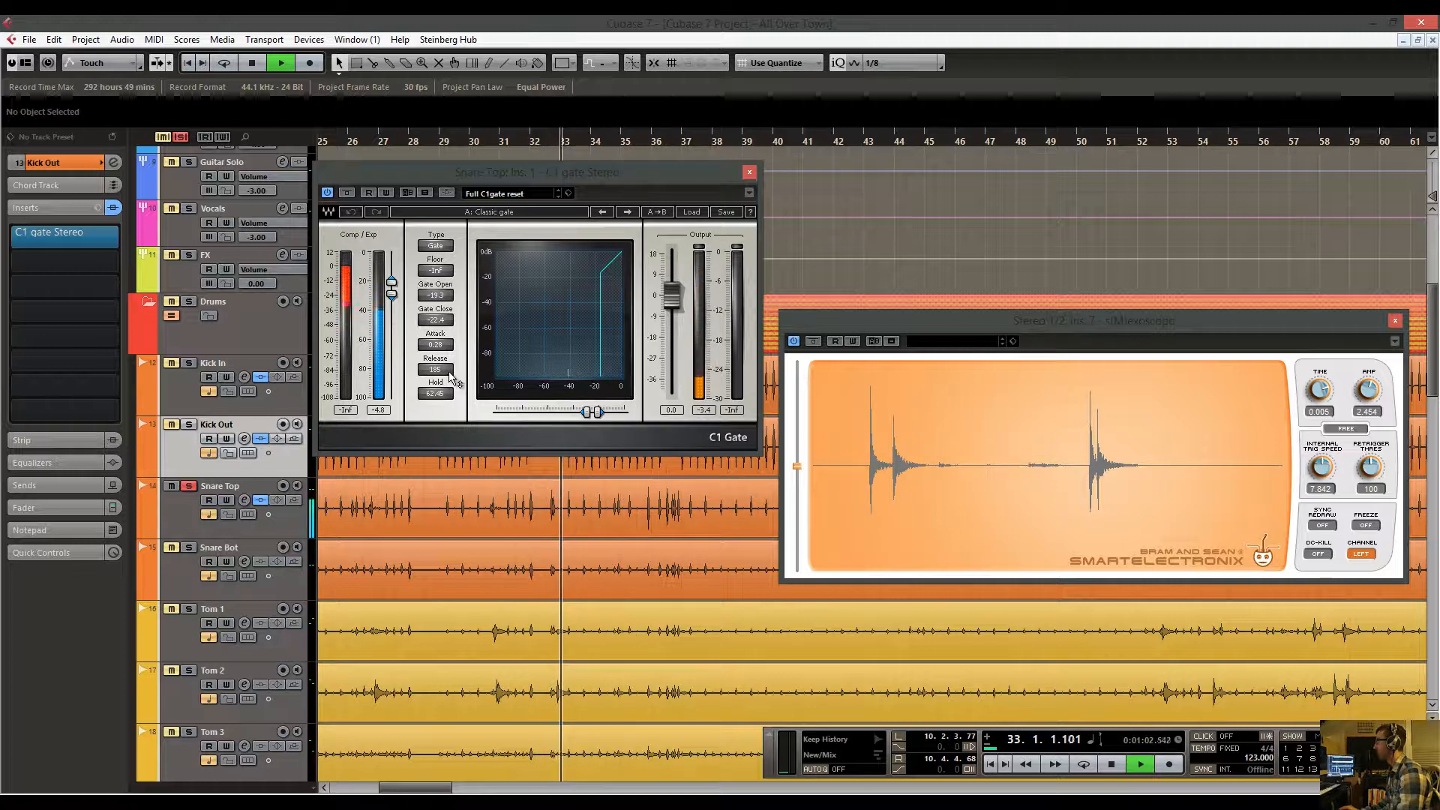
left_click_drag(438, 393, 443, 438)
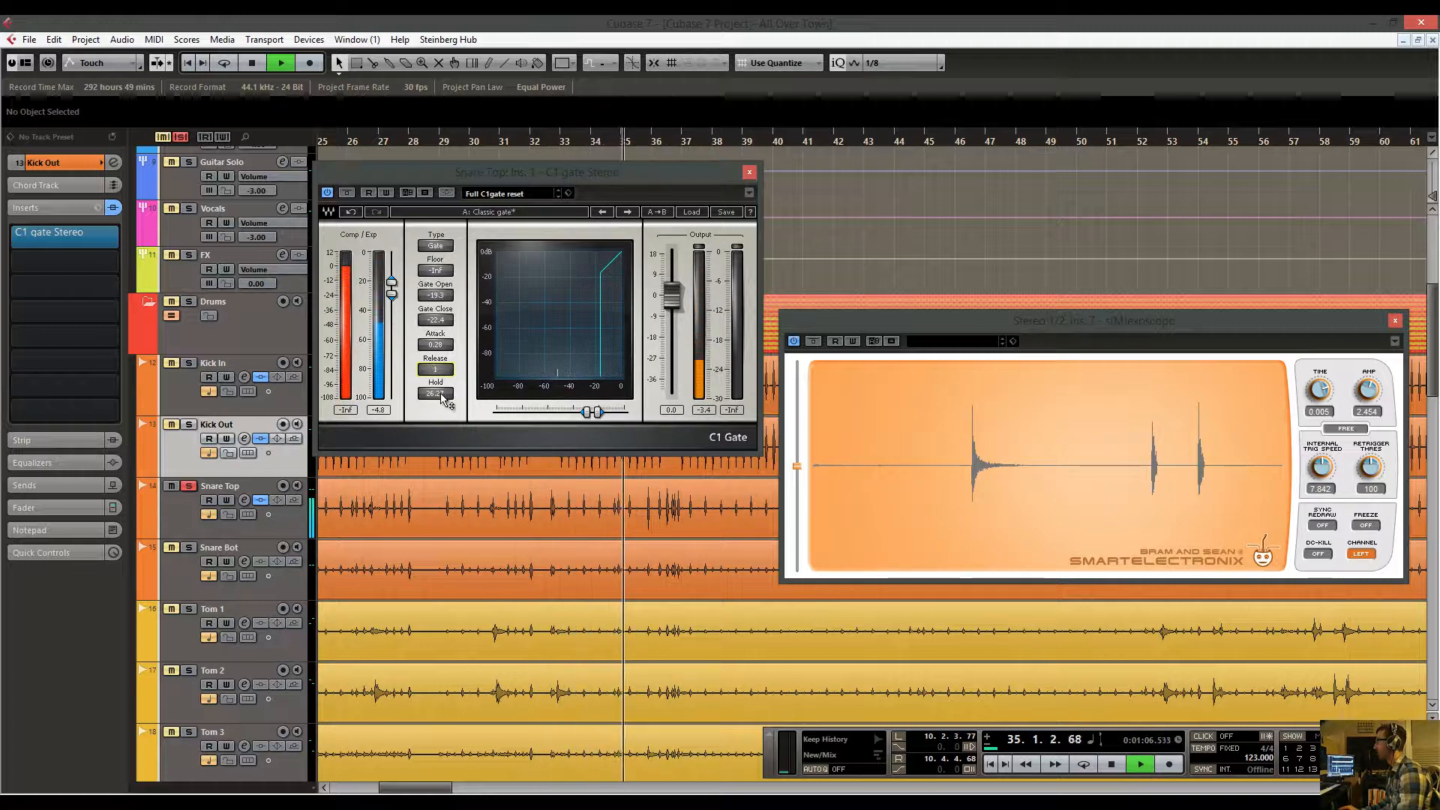
left_click_drag(444, 387, 449, 363)
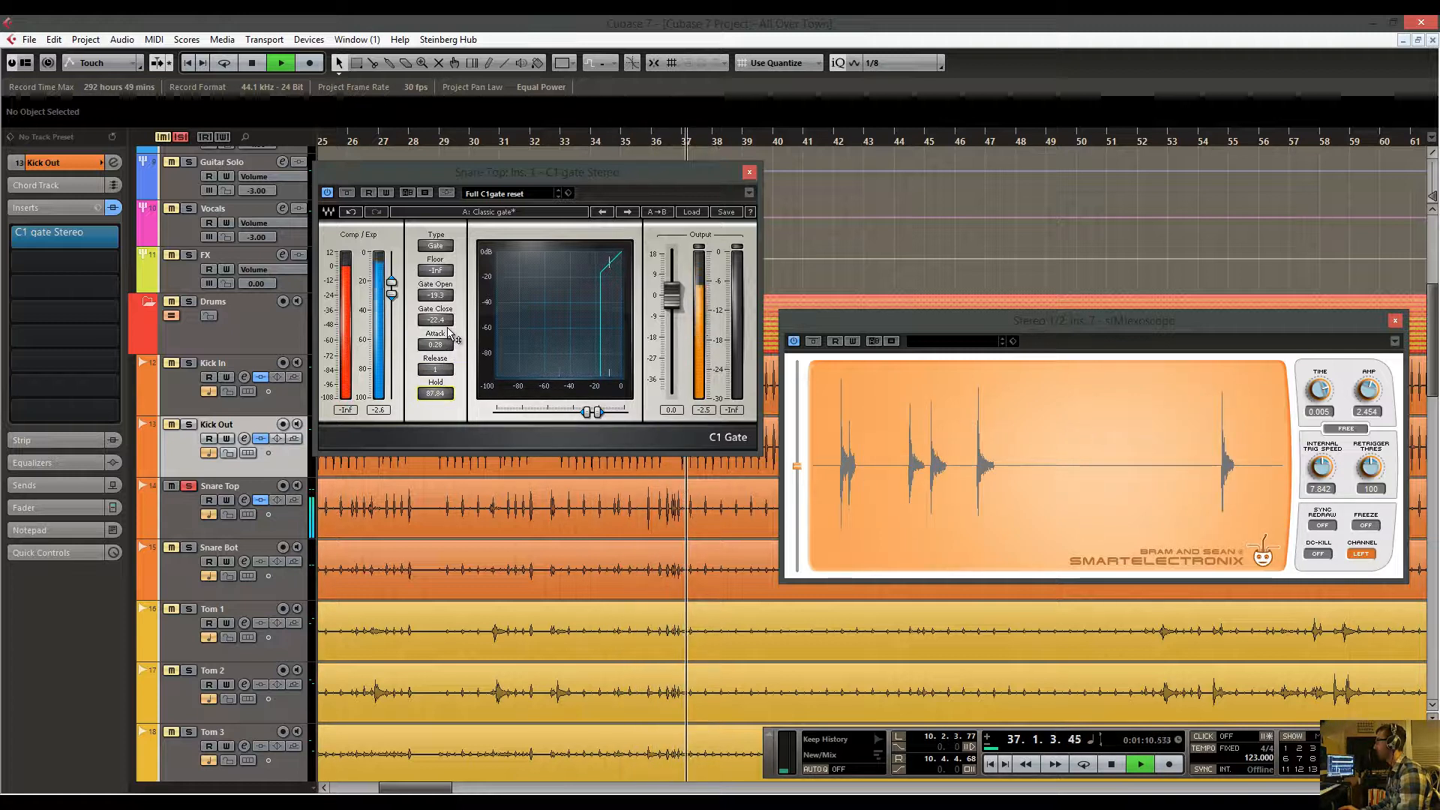
left_click_drag(448, 327, 453, 333)
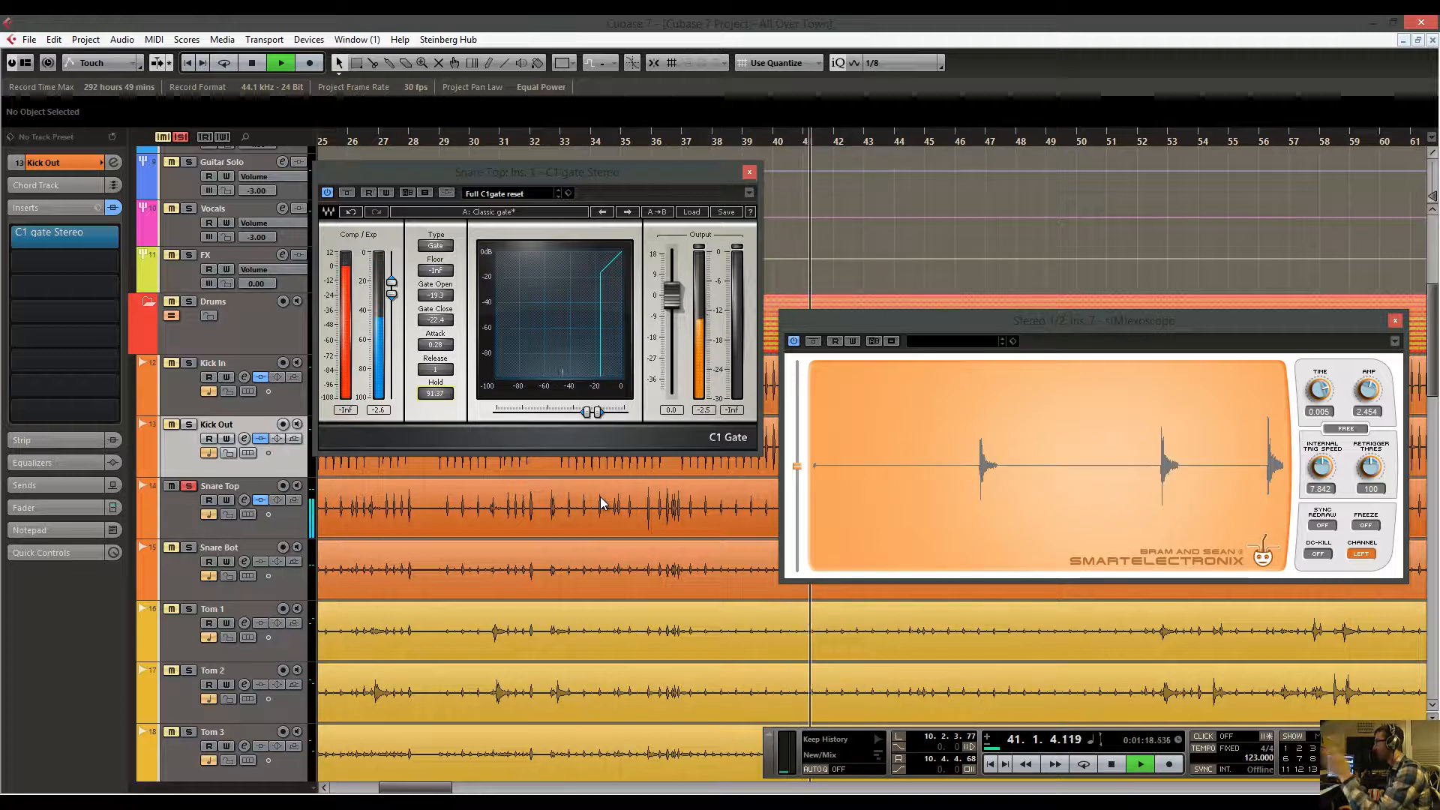
left_click_drag(445, 395, 450, 398)
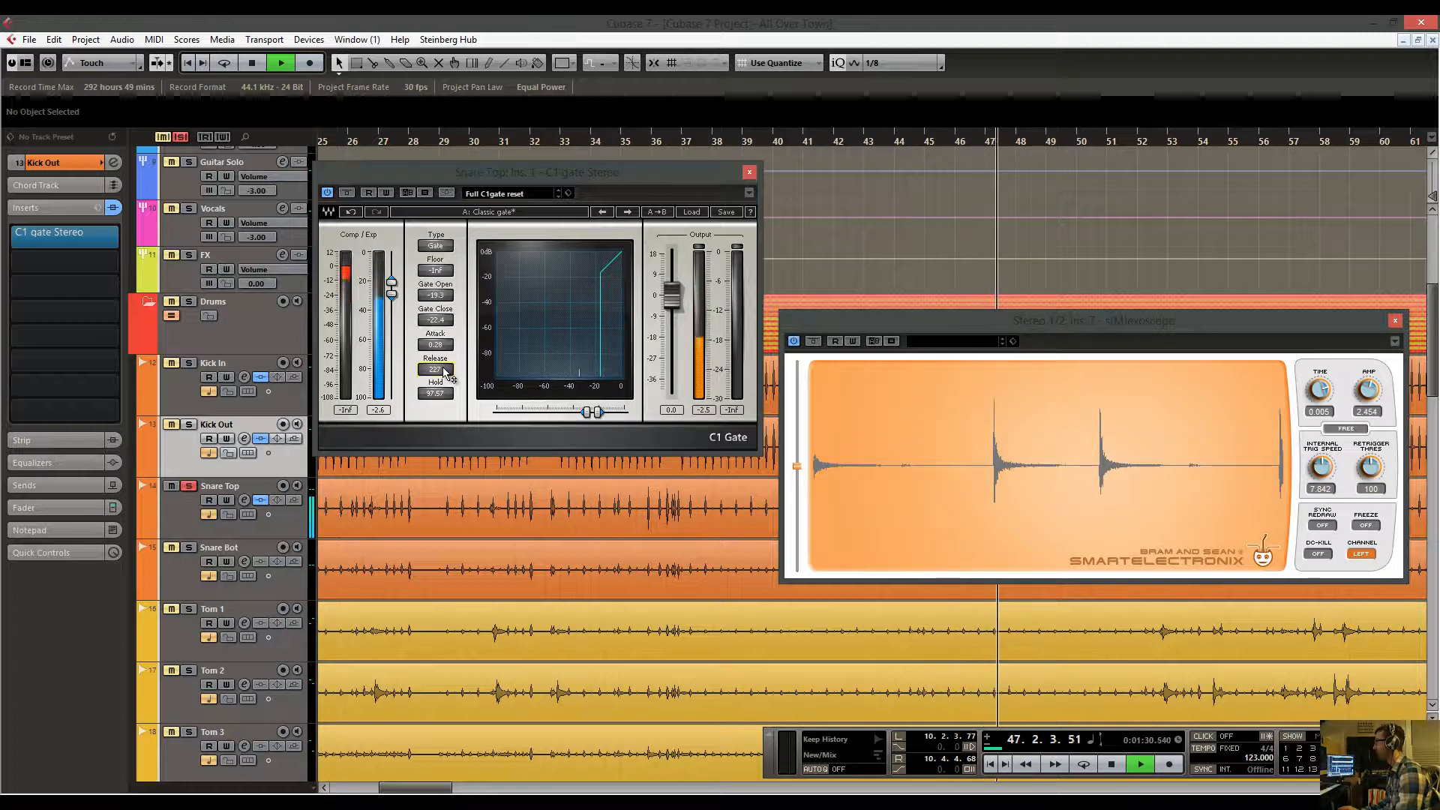
Refine the Snare Top gate to a release of 161 and a hold of 102.82, stop playback, and close its window.
scroll(448, 377, "down", 3)
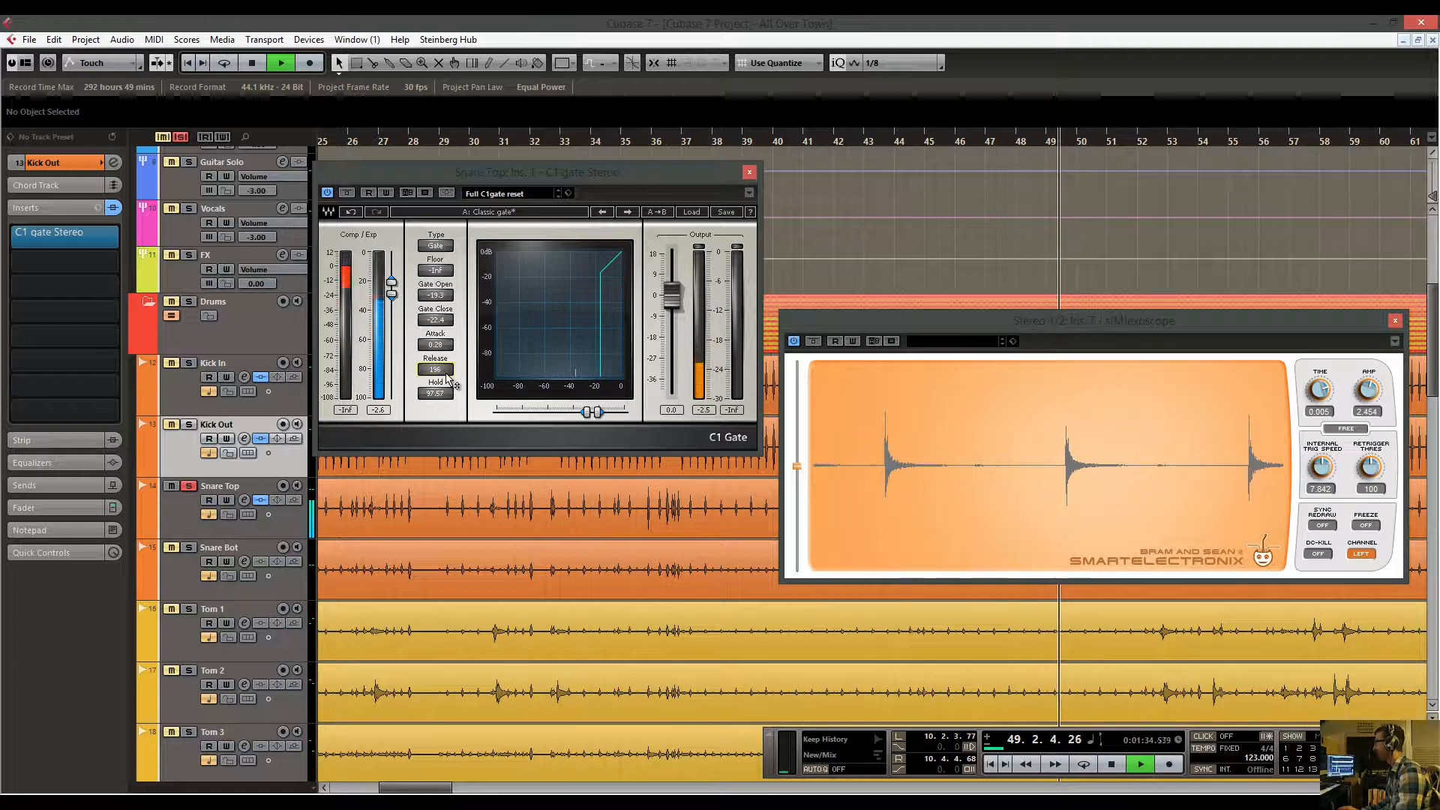
scroll(447, 377, "down", 2)
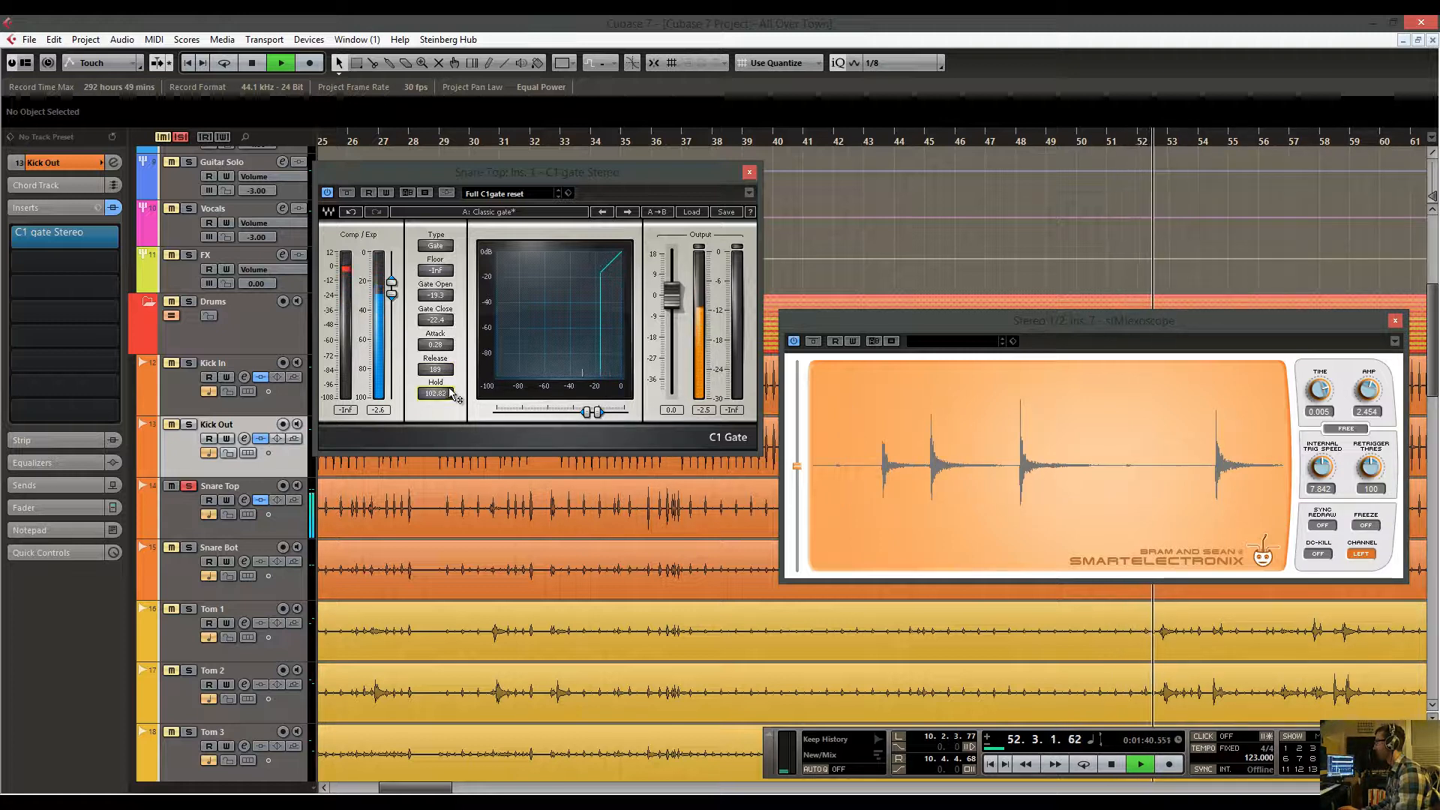
left_click_drag(448, 373, 448, 385)
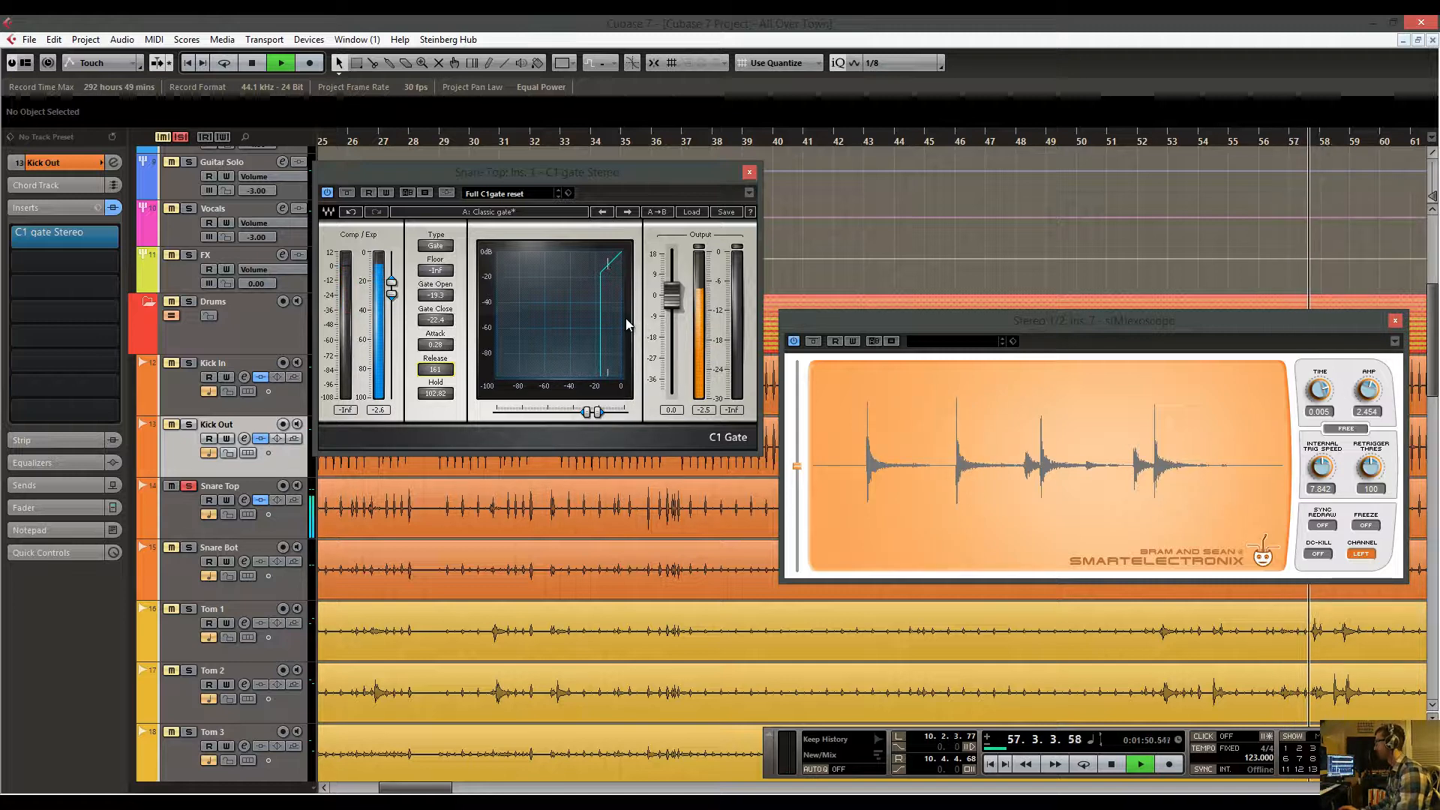
key("space")
left_click(750, 172)
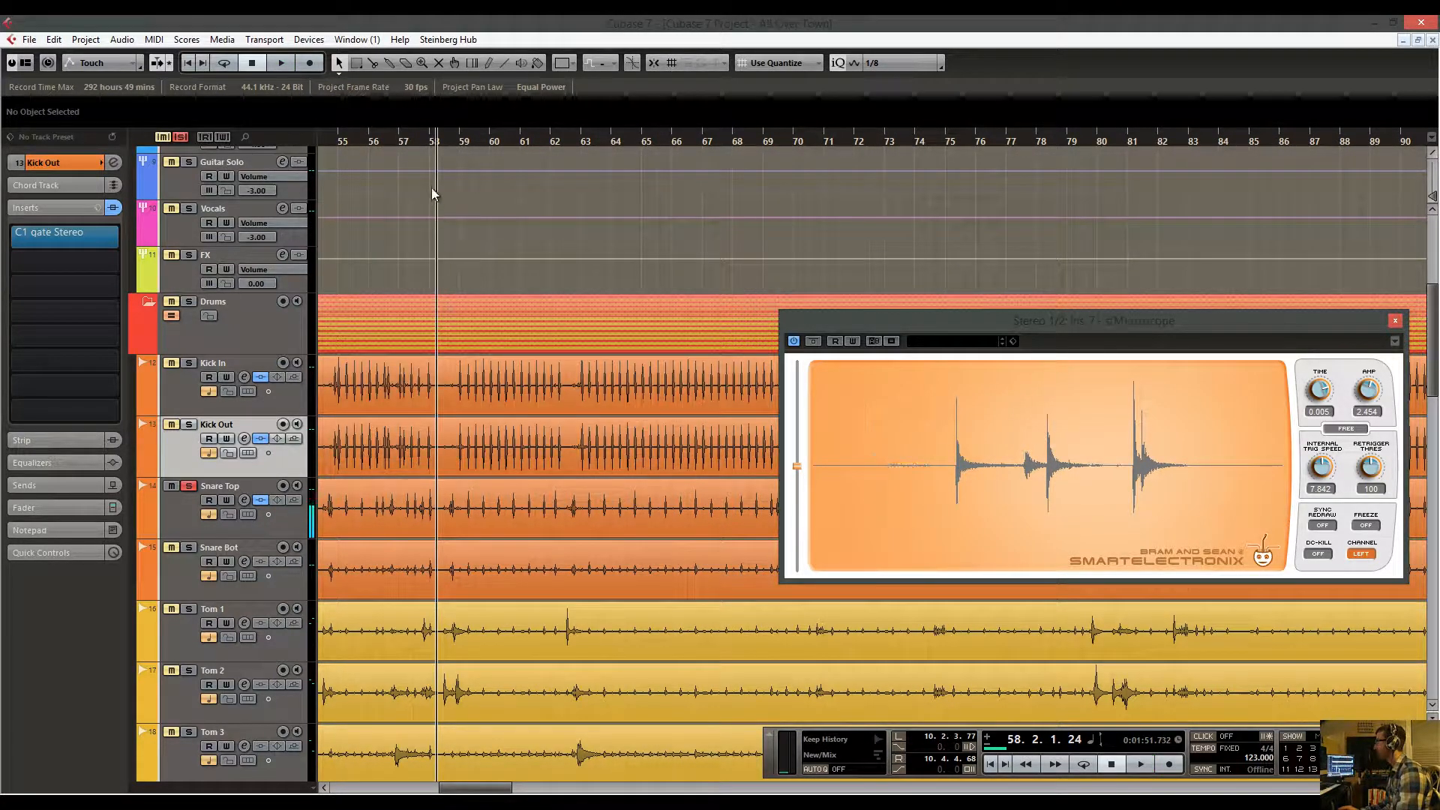
Play the gated Snare Top track soloed from about bar 58 to check the quieter hits.
left_click_drag(432, 152, 433, 187)
left_click_drag(608, 247, 499, 237)
key("space")
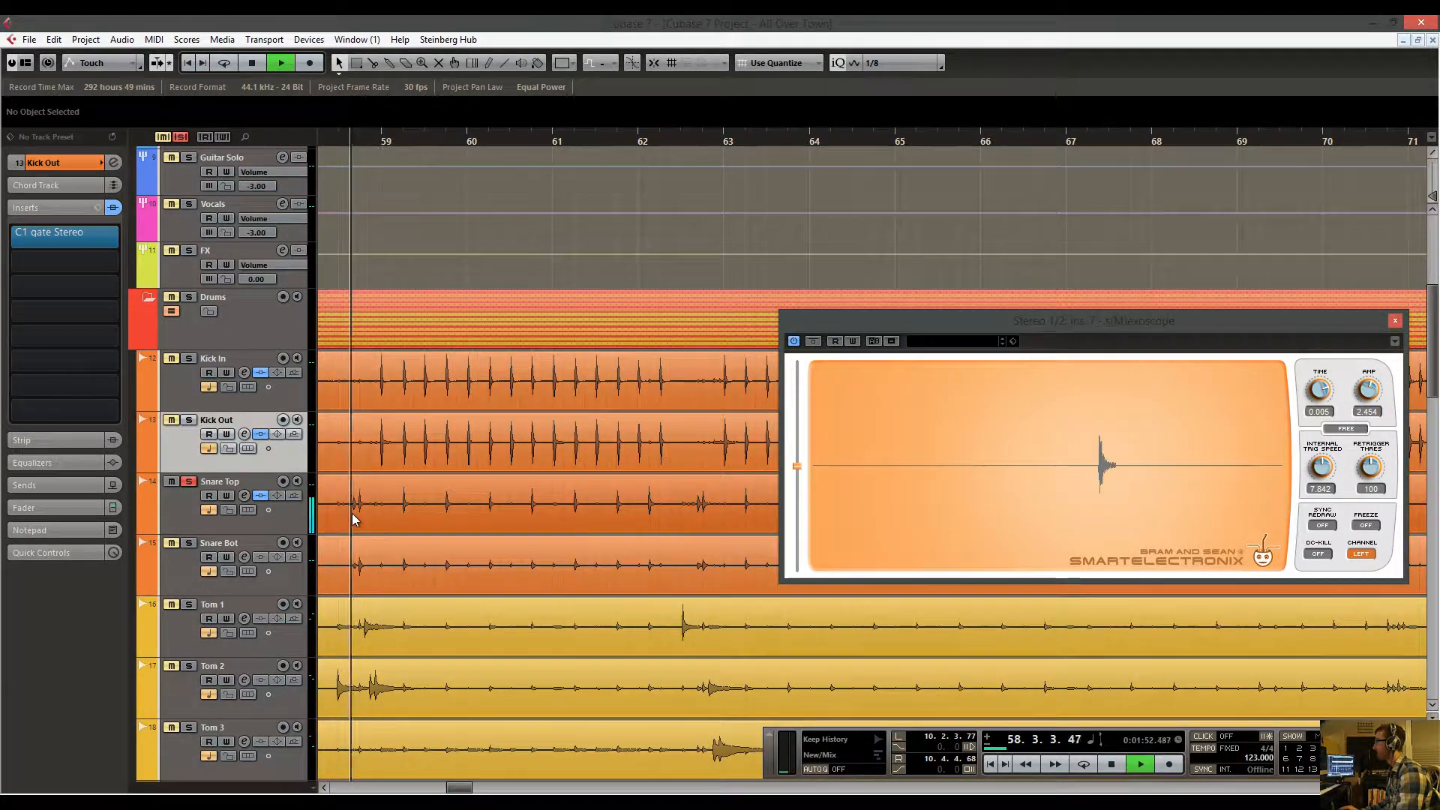
left_click_drag(676, 475, 480, 464)
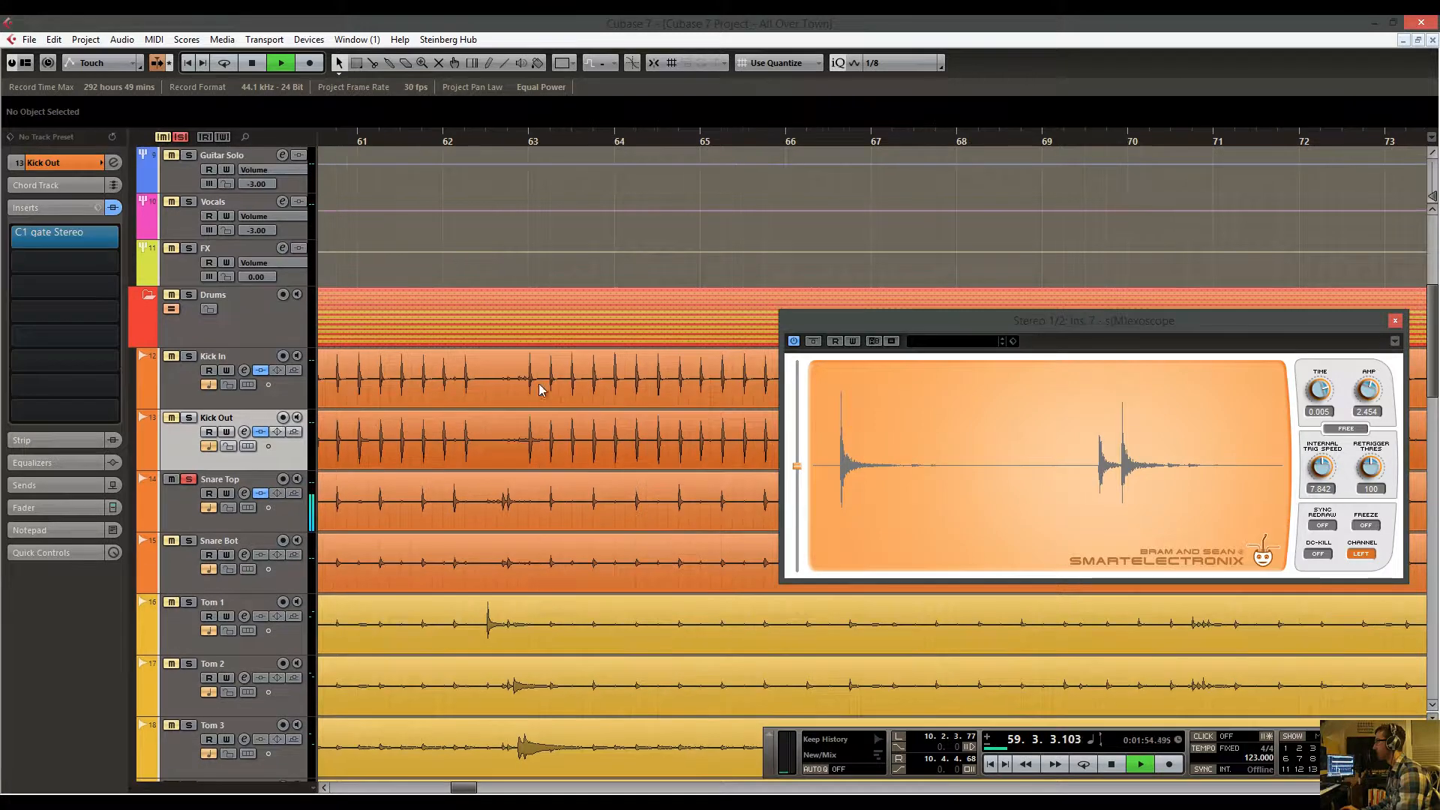
key("space")
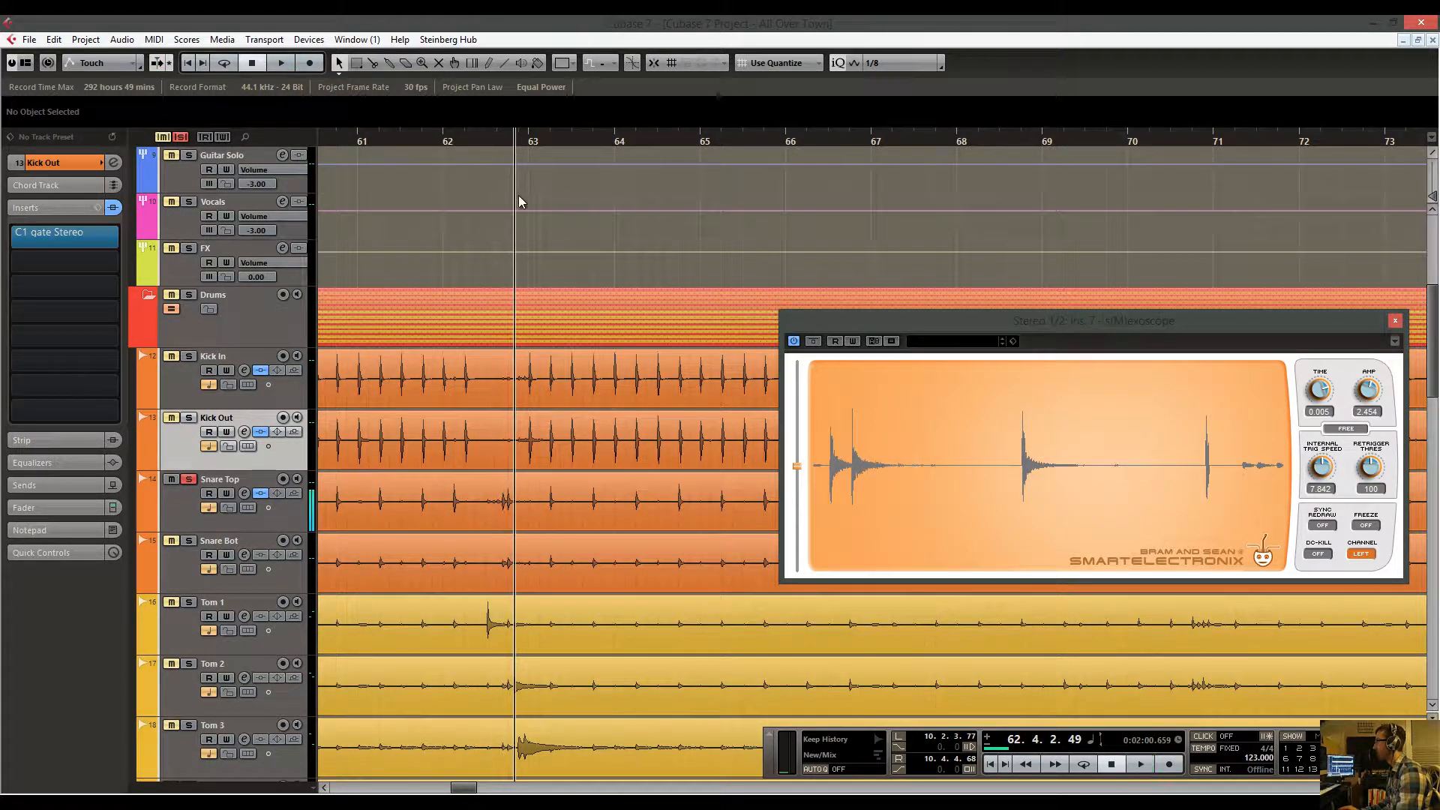
Check the gated Snare Top around bar 62 and replay the snare roll near bar 92.
left_click_drag(484, 142, 546, 138)
key("space")
key("space")
key("space")
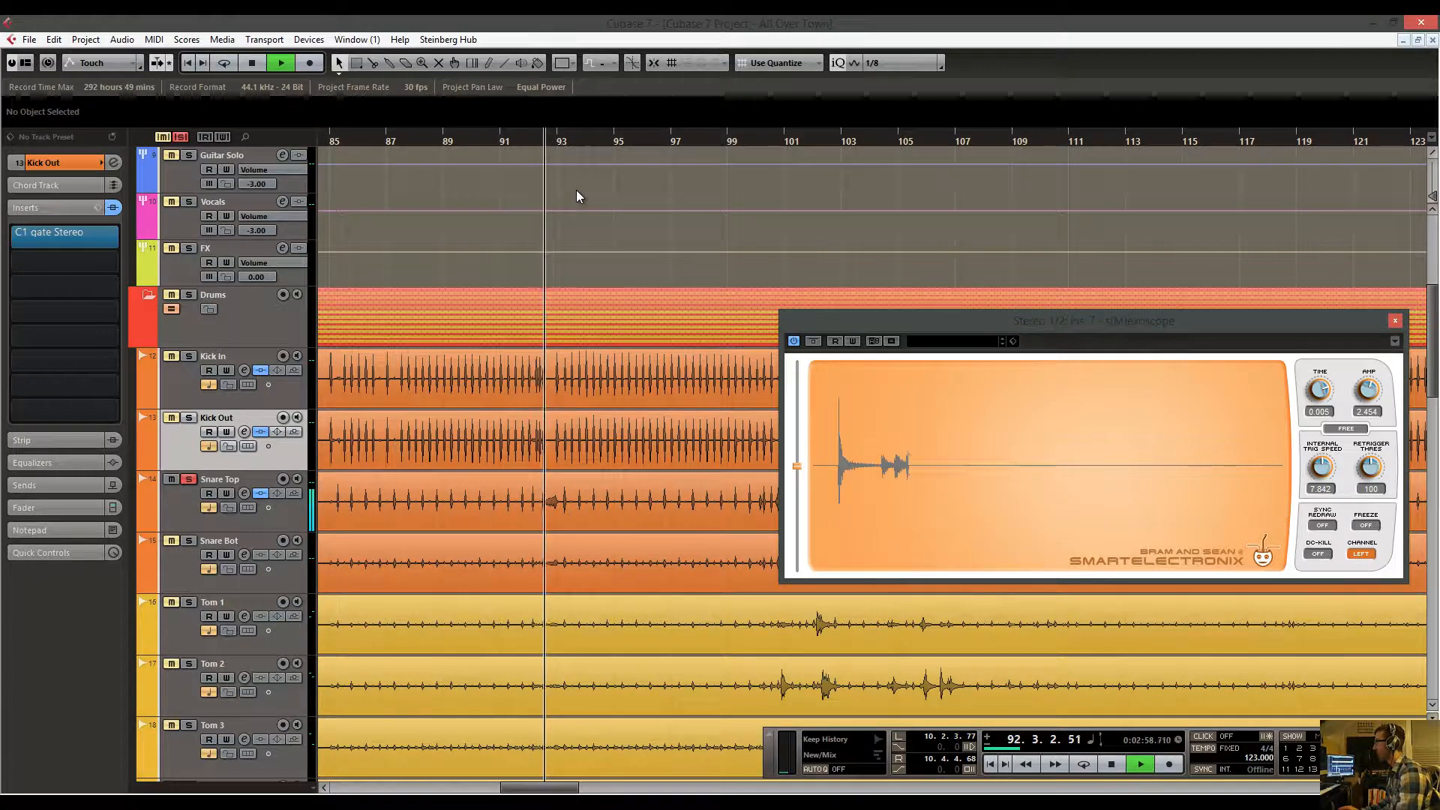
key("space")
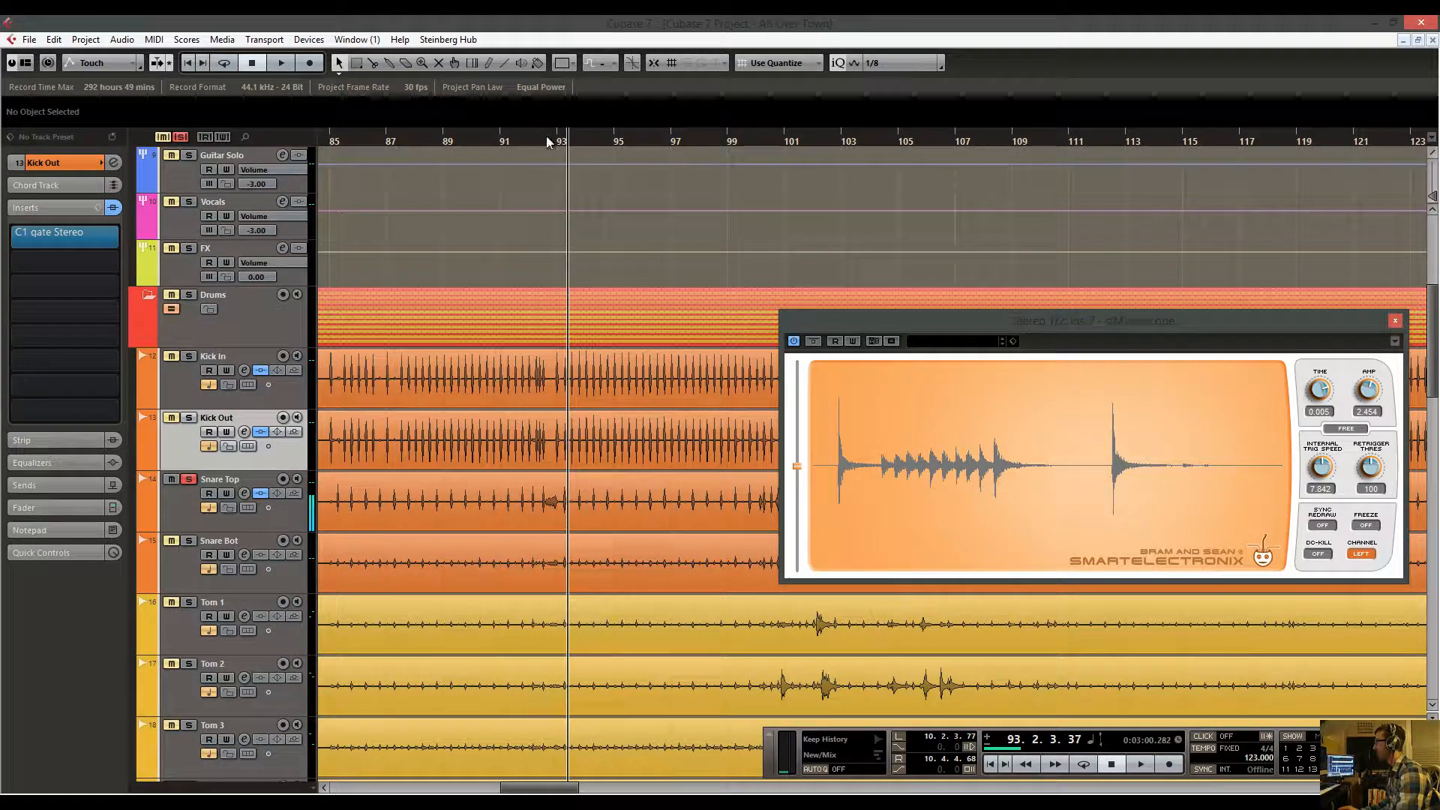
left_click_drag(541, 140, 559, 512)
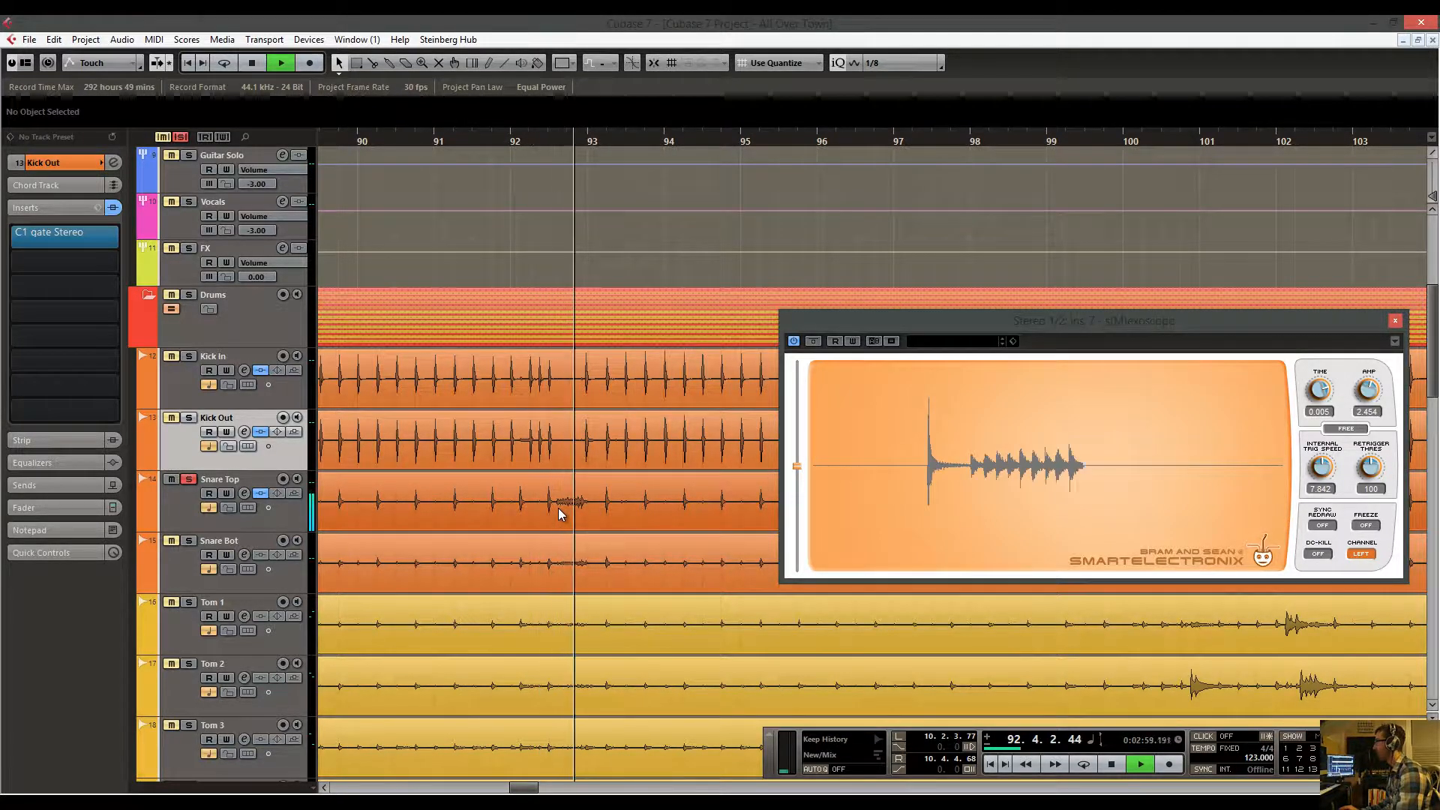
key("space")
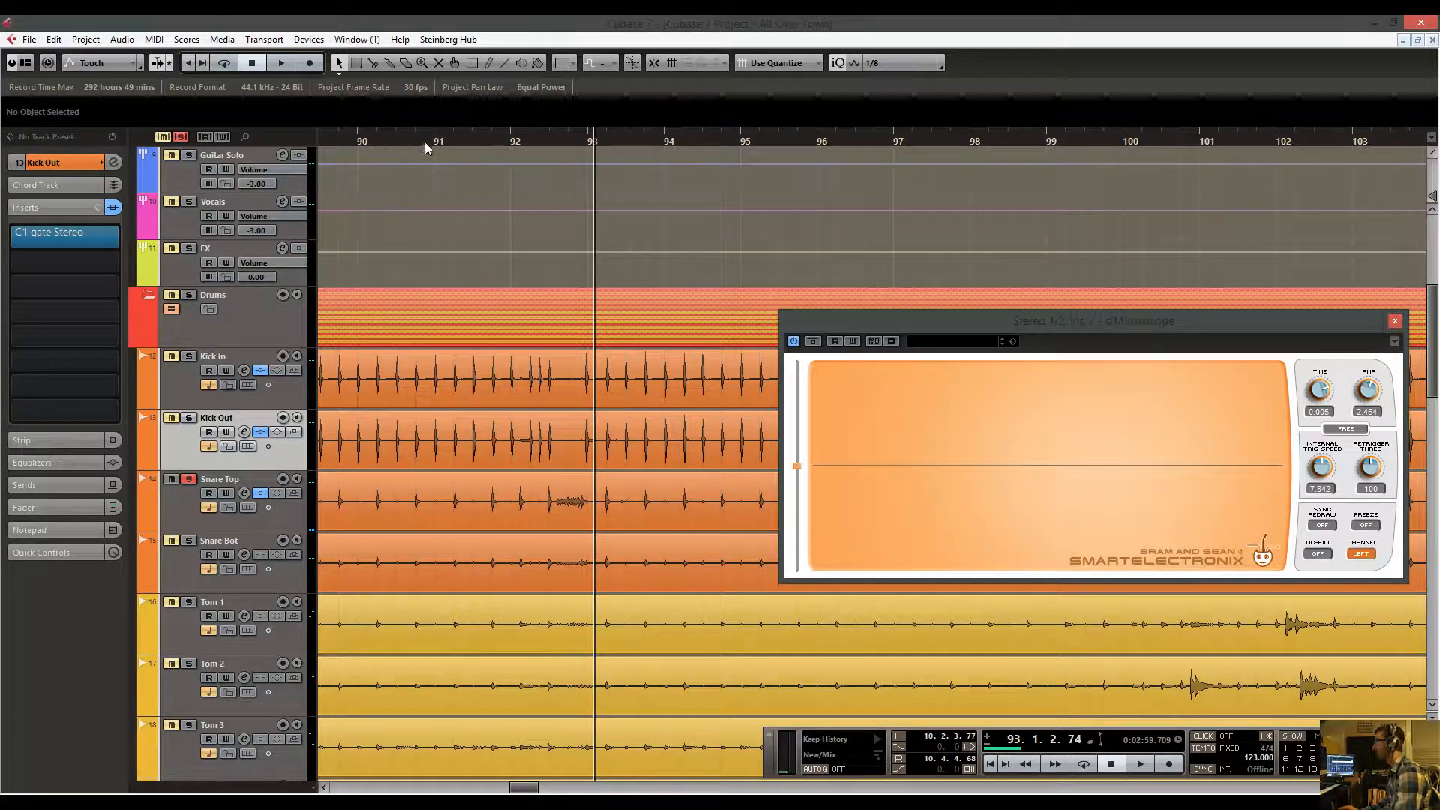
Listen to the gated Snare Top around bar 102.
left_click_drag(421, 110, 525, 157)
key("space")
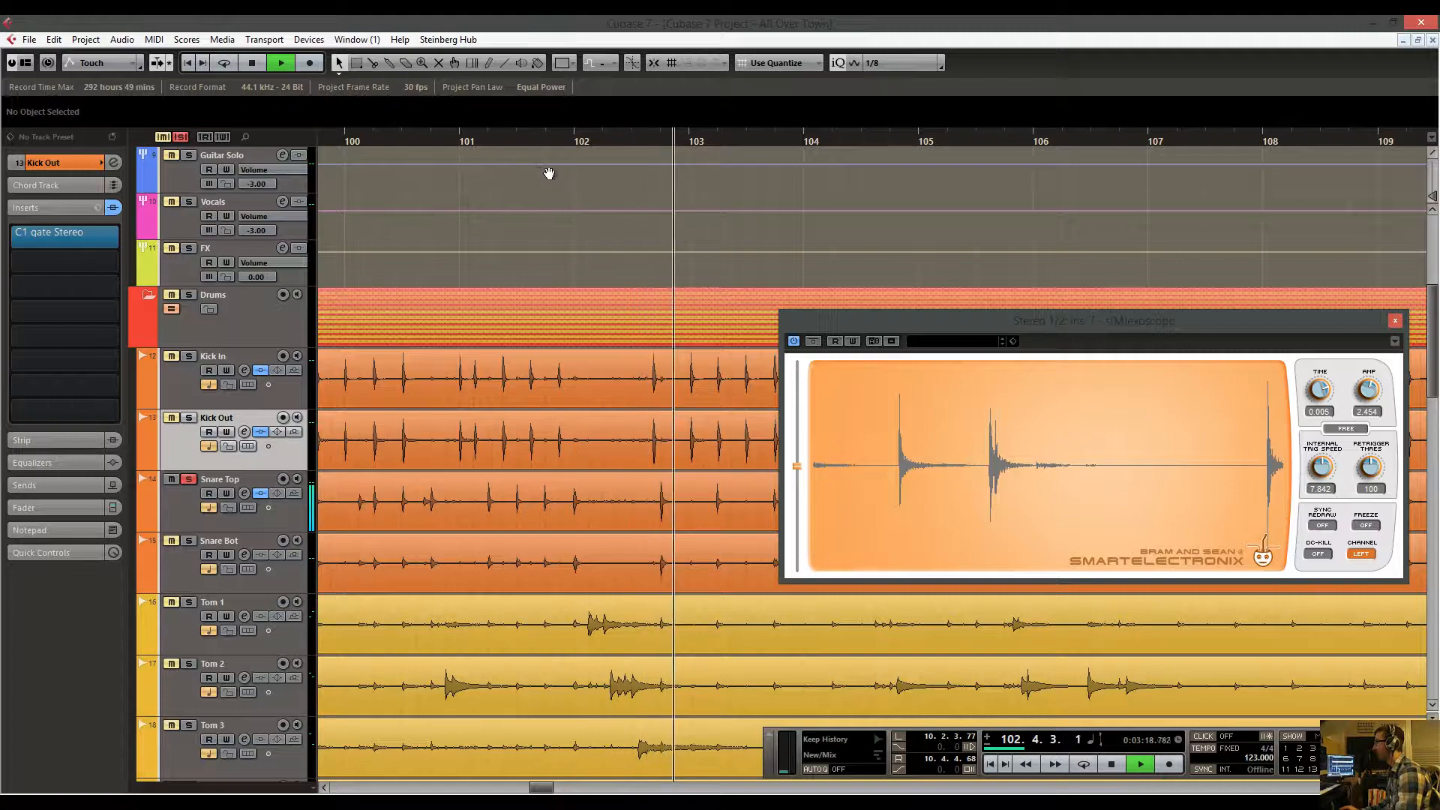
left_click_drag(545, 167, 344, 184)
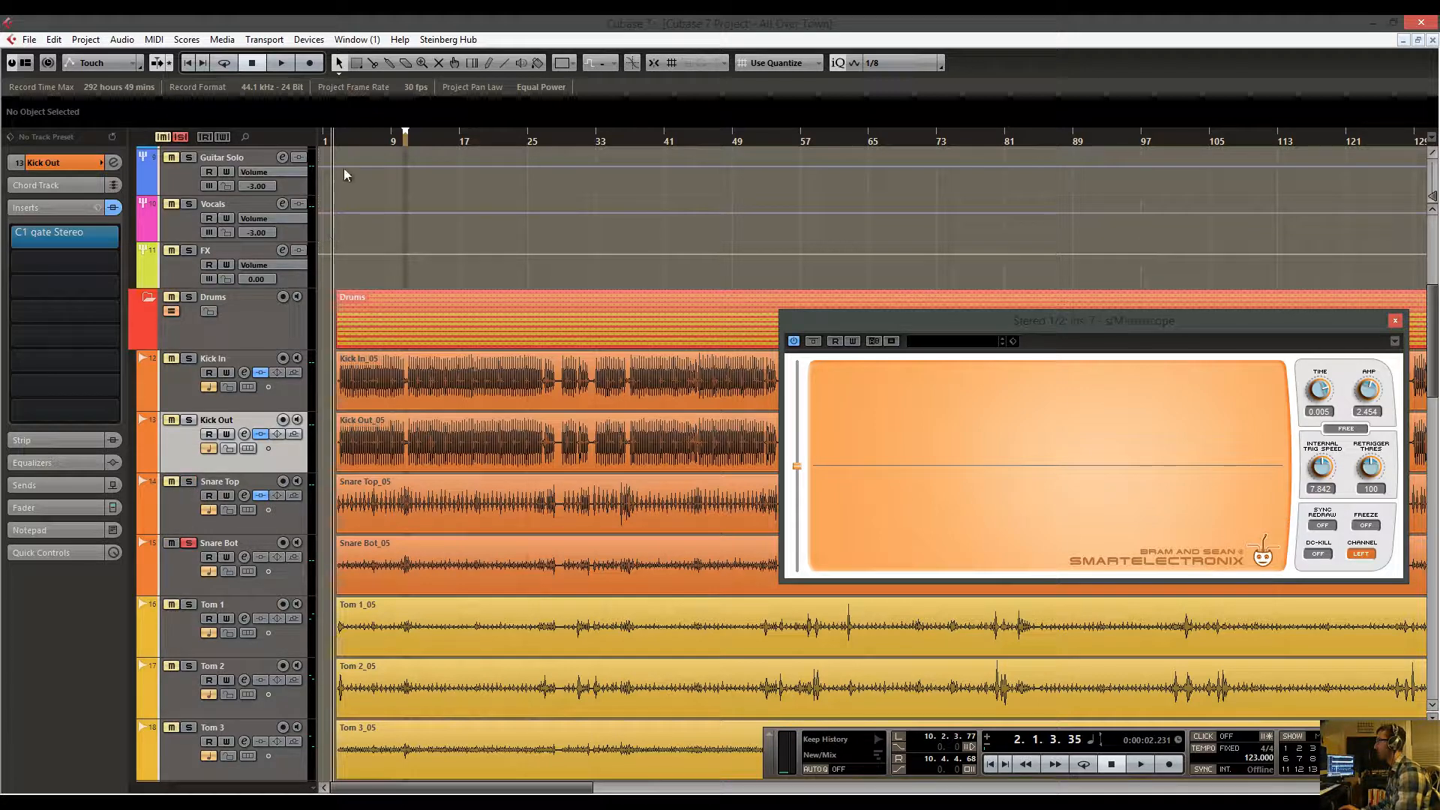
Copy the C1 gate to the Snare Bot track and play it soloed from about bar 2.
left_click_drag(334, 139, 334, 147)
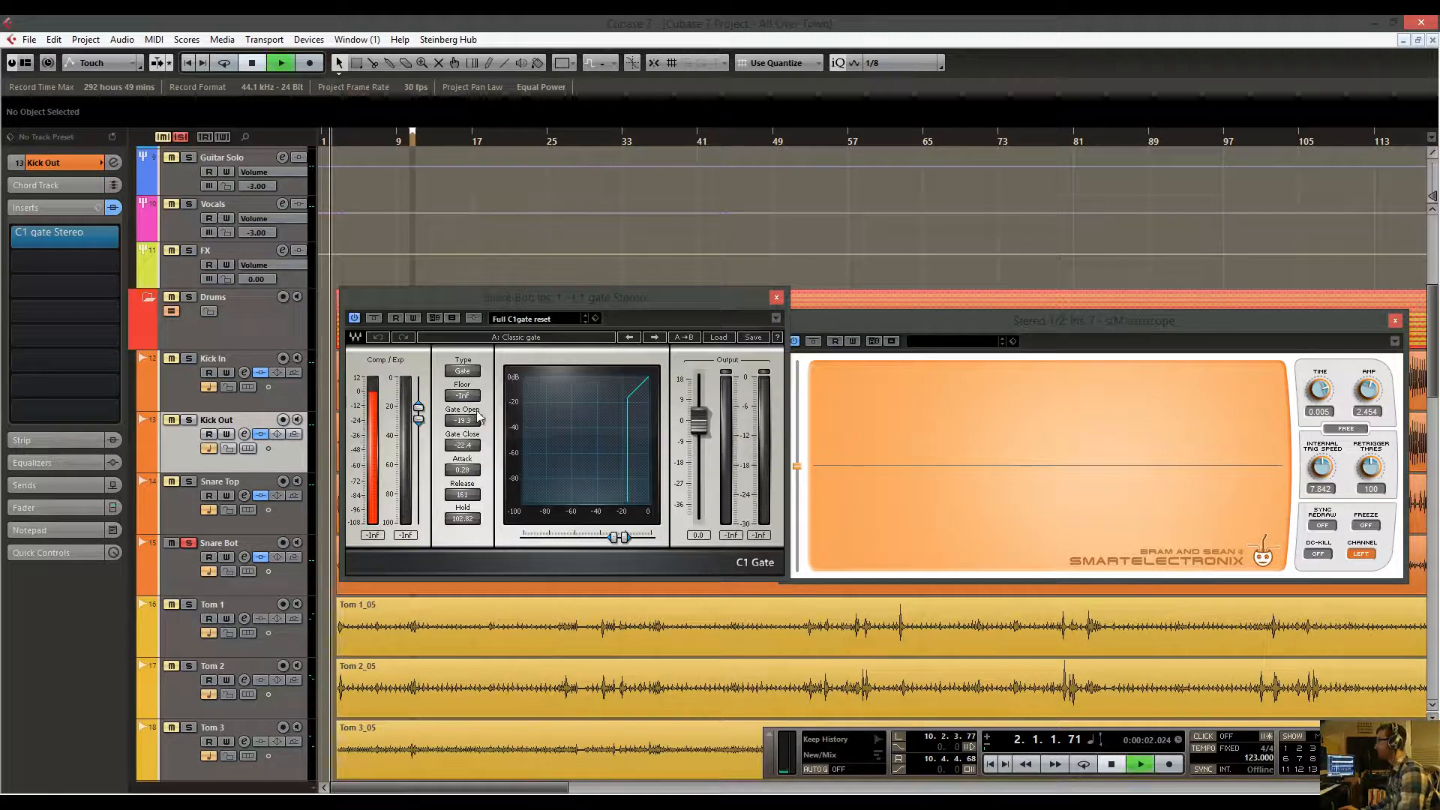
left_click_drag(515, 303, 597, 313)
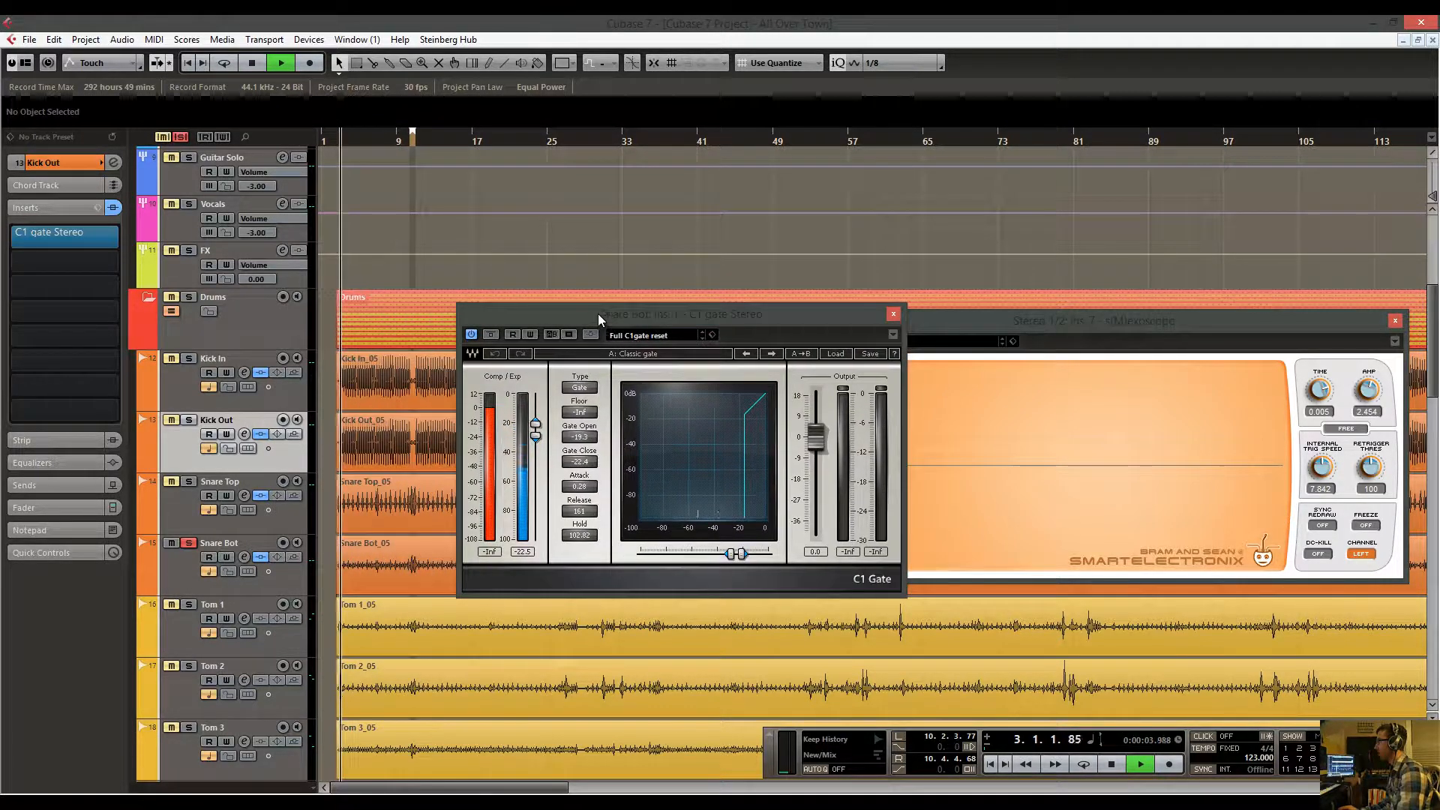
left_click_drag(347, 142, 353, 180)
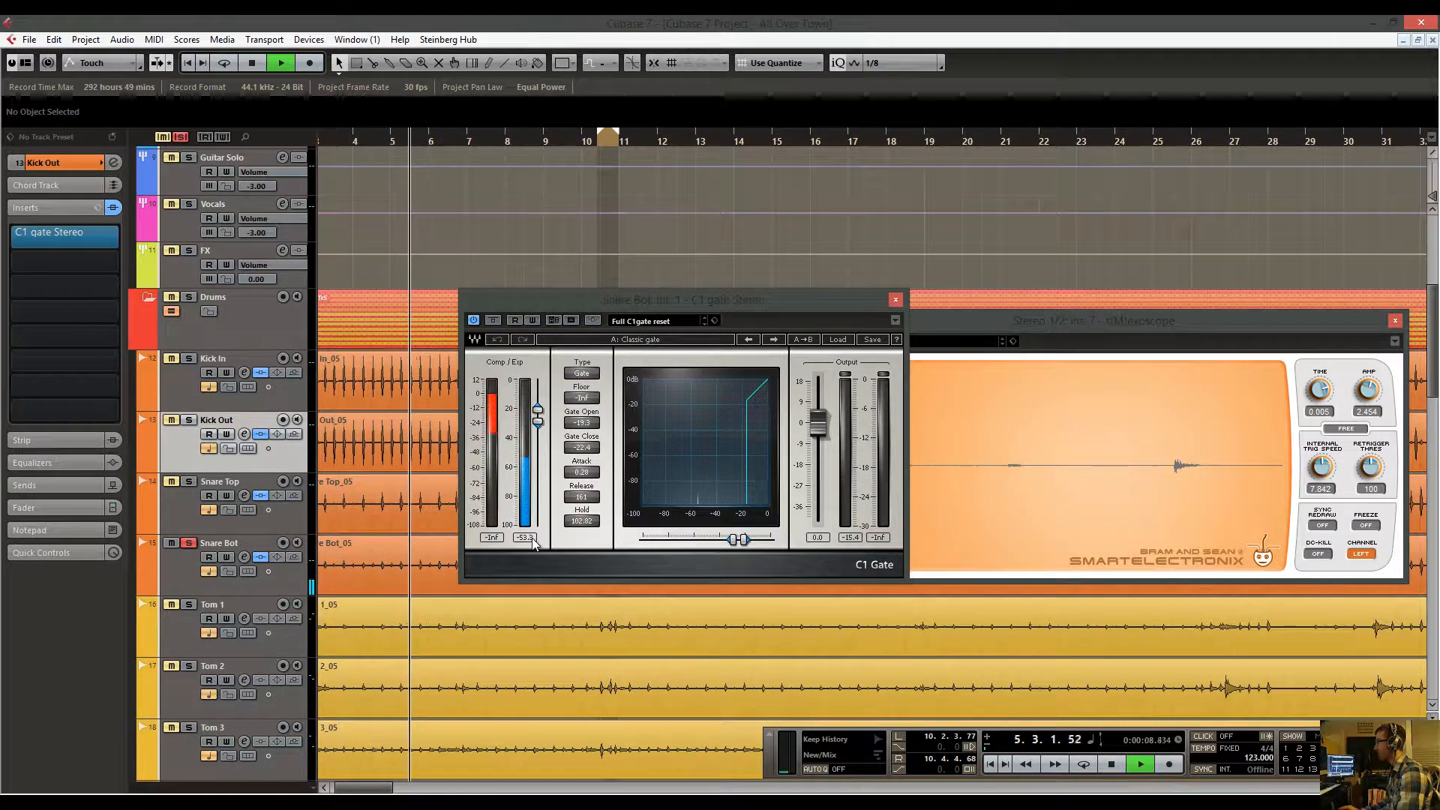
Lower the Snare Bot gate's thresholds to -25.2 for gate open and -26.9 for gate close.
left_click_drag(540, 417, 545, 458)
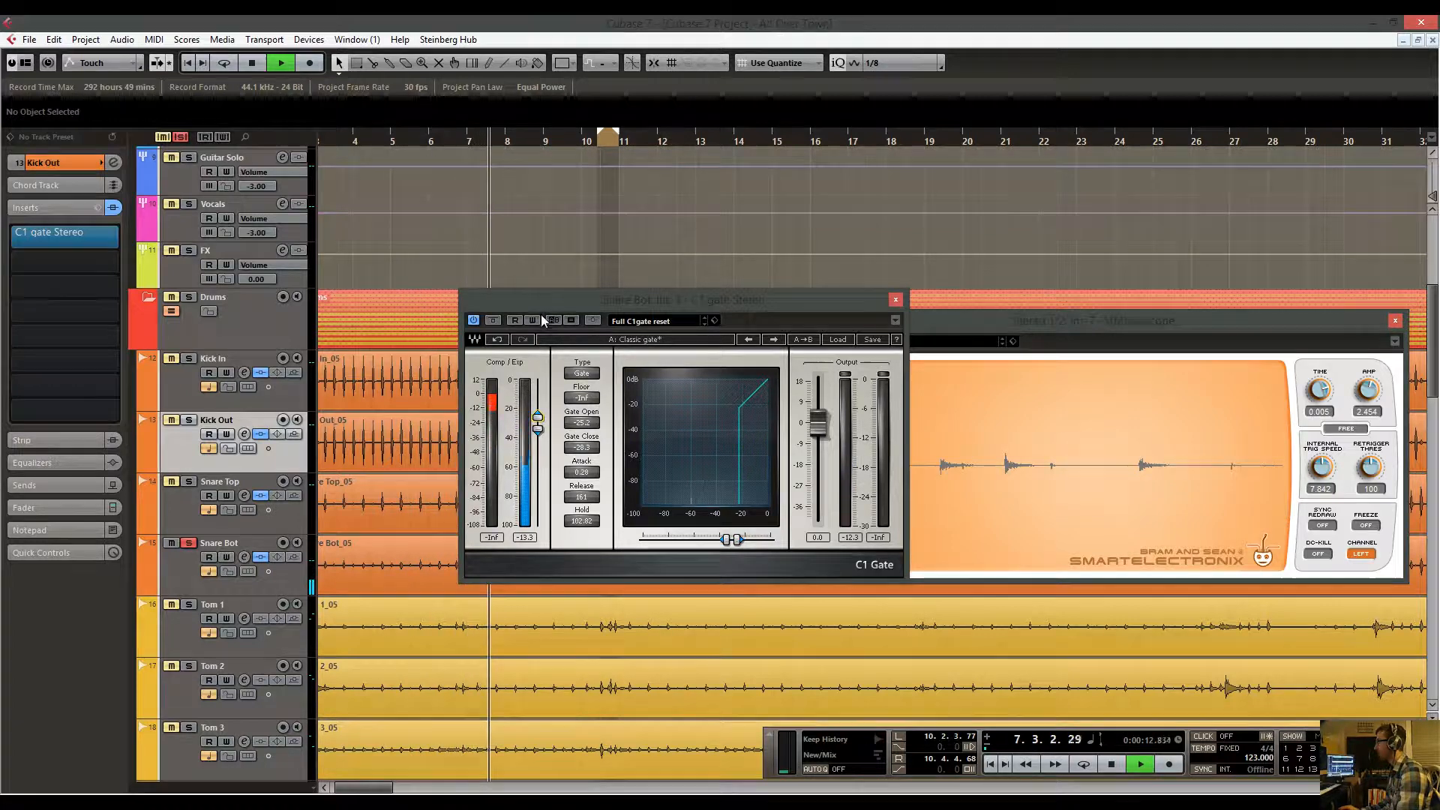
left_click_drag(543, 311, 736, 256)
left_click_drag(727, 375, 727, 371)
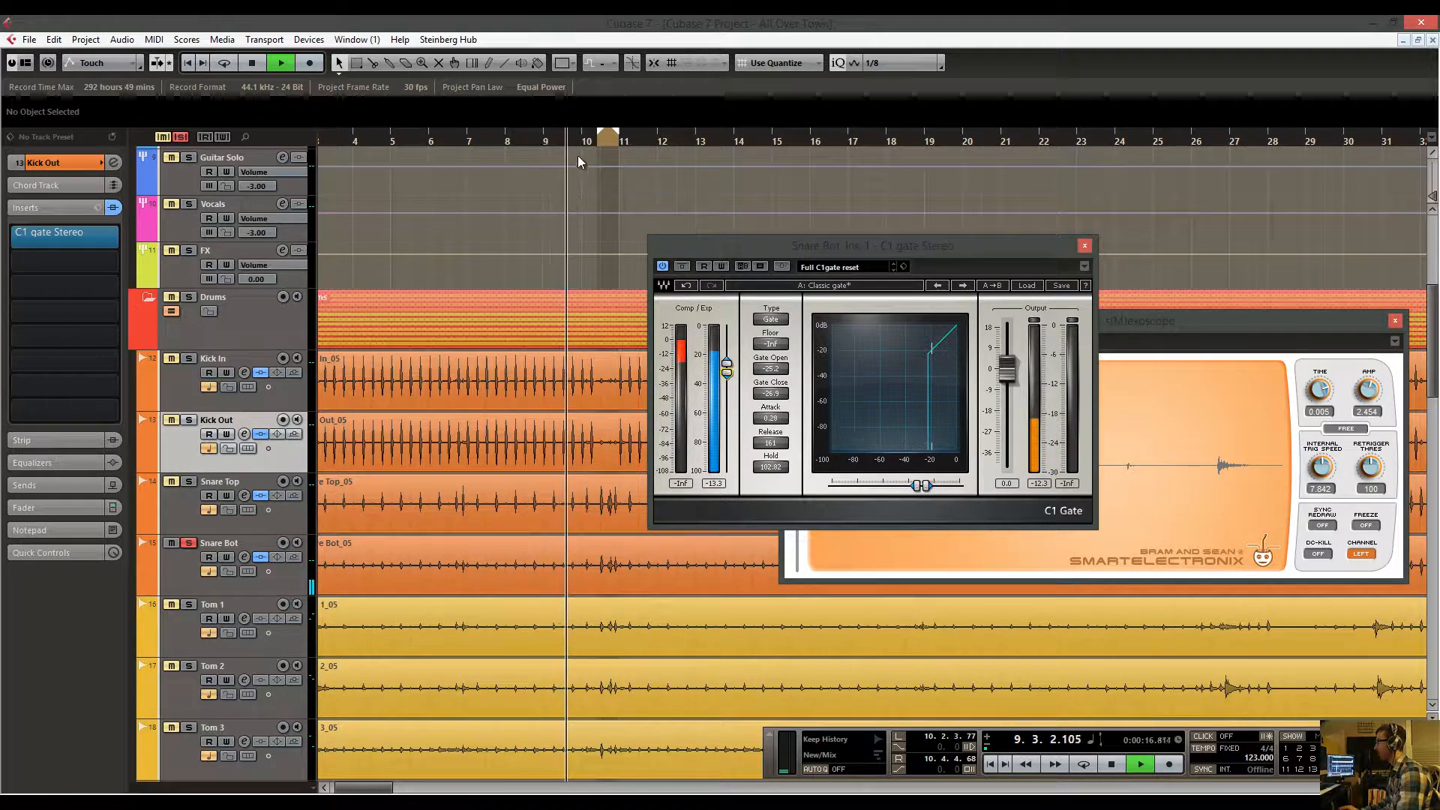
Play the gated Snare Bot closely between bars 10 and 12, stop, and return the playhead to about bar 11.2.
key("space")
key("h")
key("h")
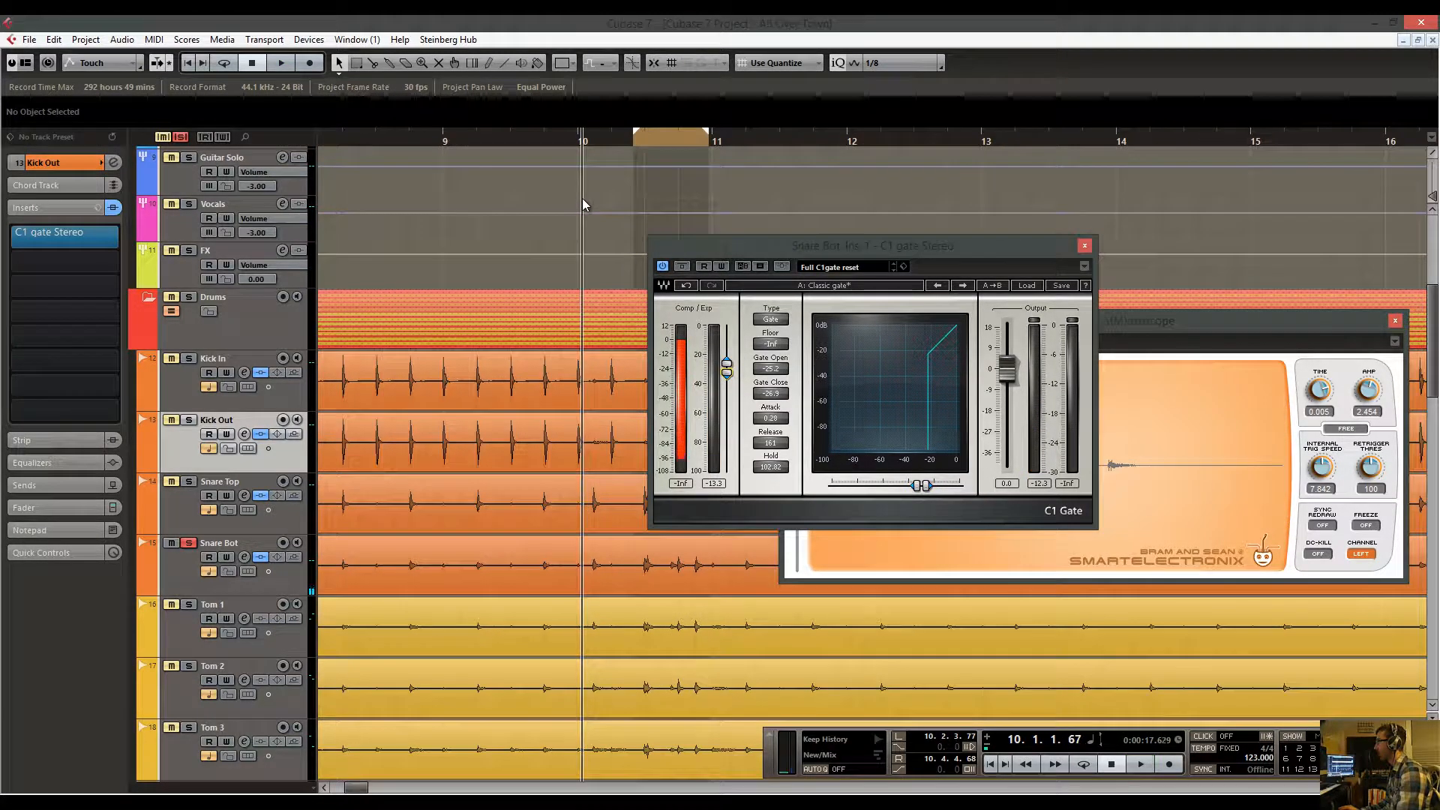
key("space")
left_click_drag(570, 306, 396, 311)
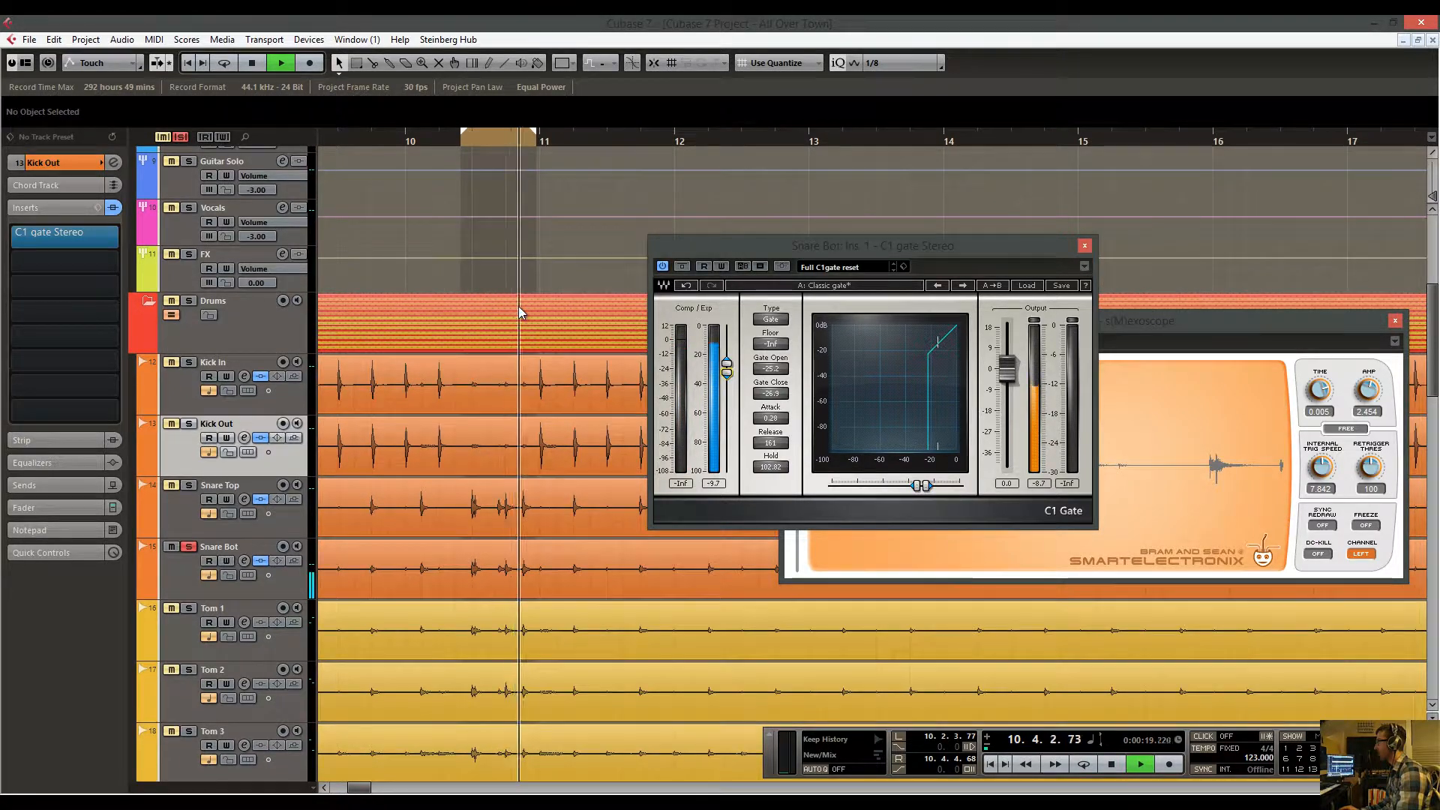
left_click_drag(519, 308, 425, 313)
left_click_drag(510, 327, 485, 325)
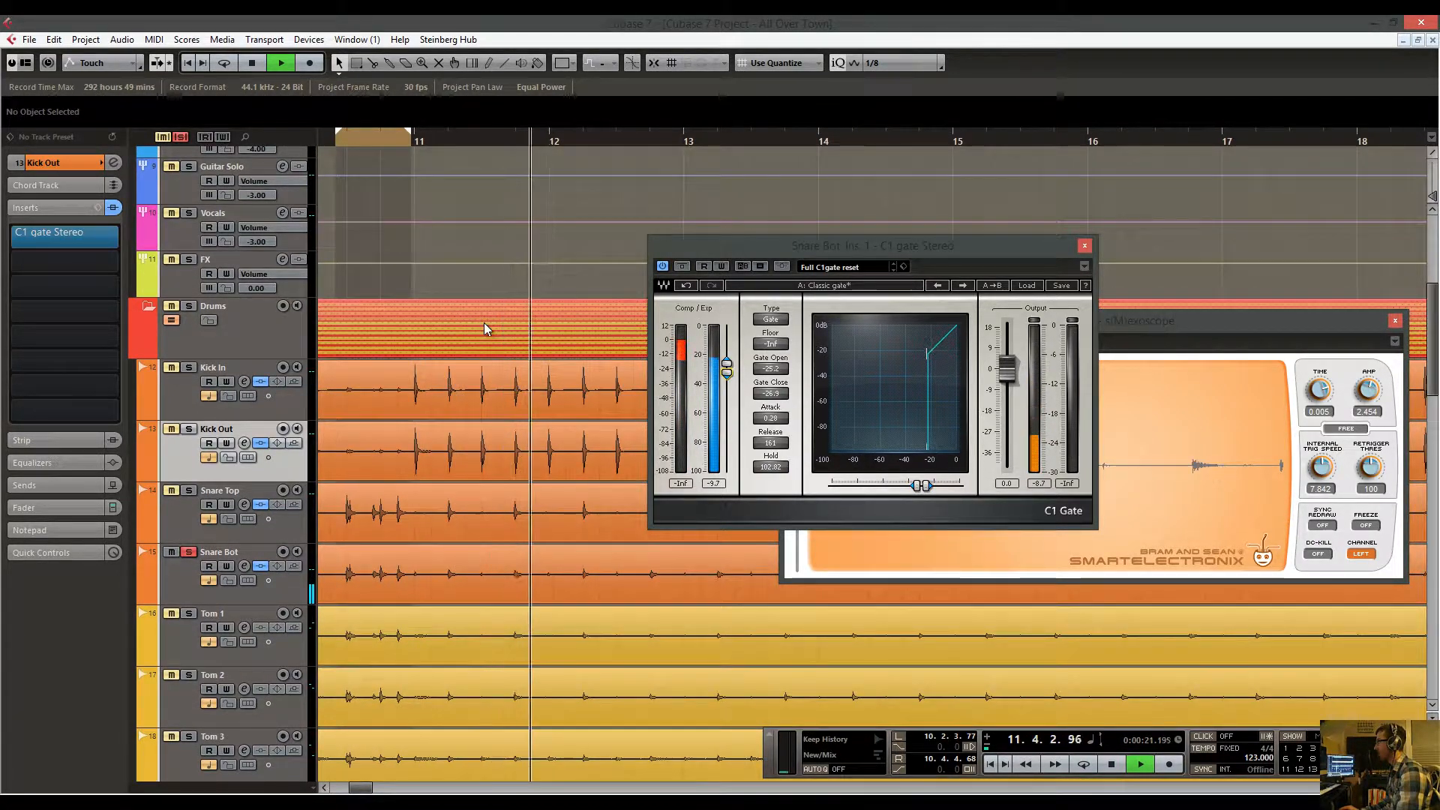
key("space")
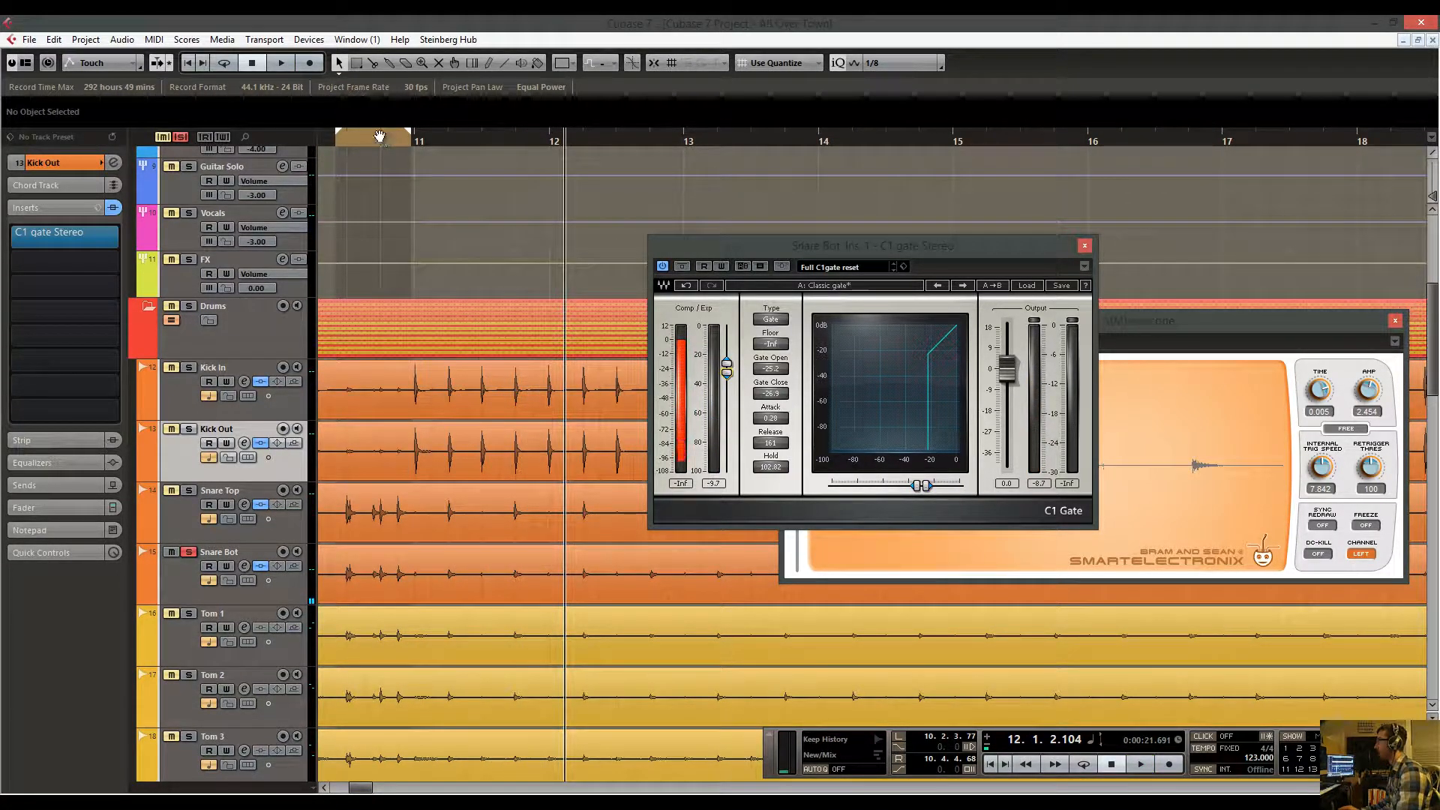
mouse_move(379, 139)
left_mouse_down()
mouse_move(483, 141)
mouse_move(465, 147)
mouse_move(460, 175)
mouse_move(454, 149)
left_mouse_up()
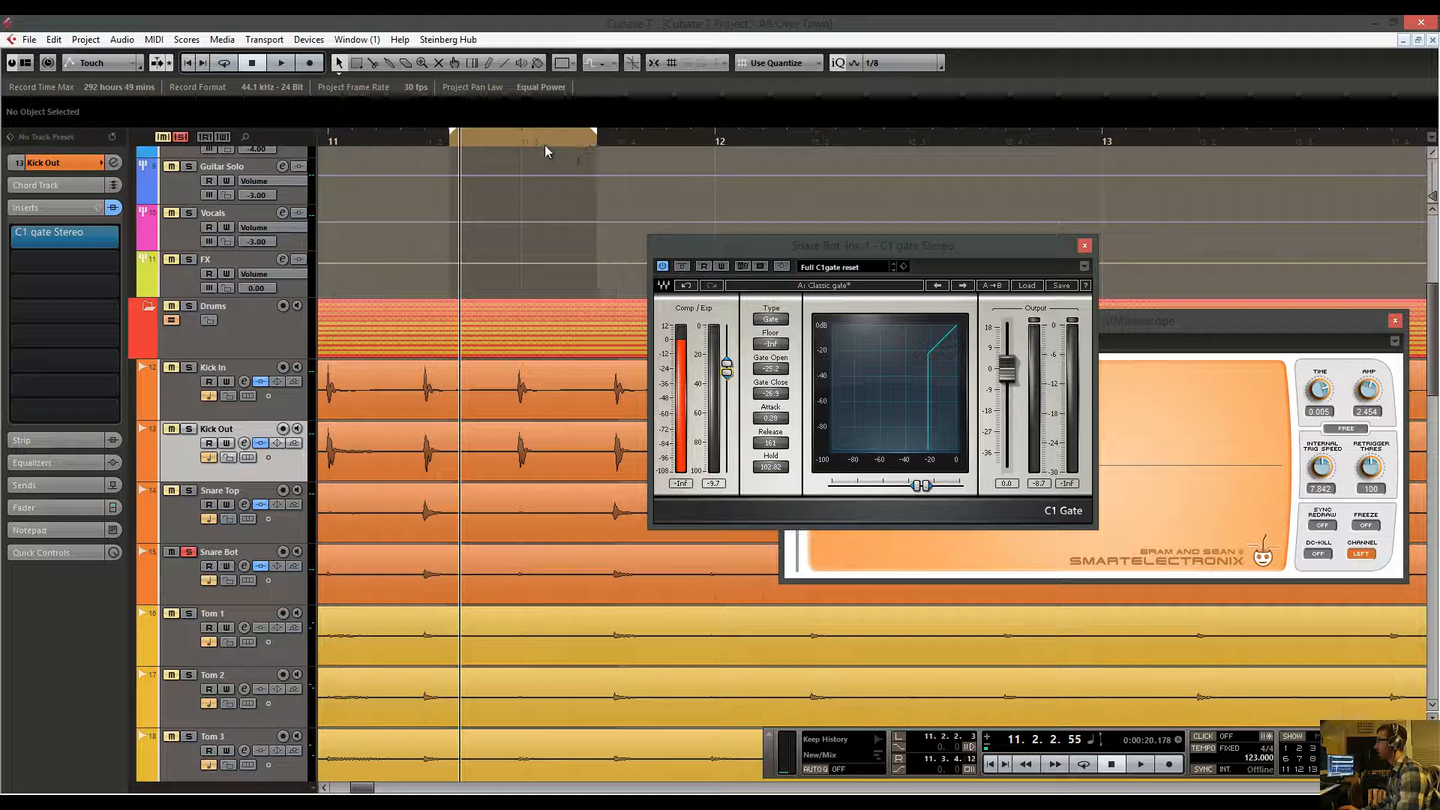
Loop the Snare Bot between about bars 11.2 and 11.3 and raise its gate thresholds to -22.0 open and -23.7 close.
key("space")
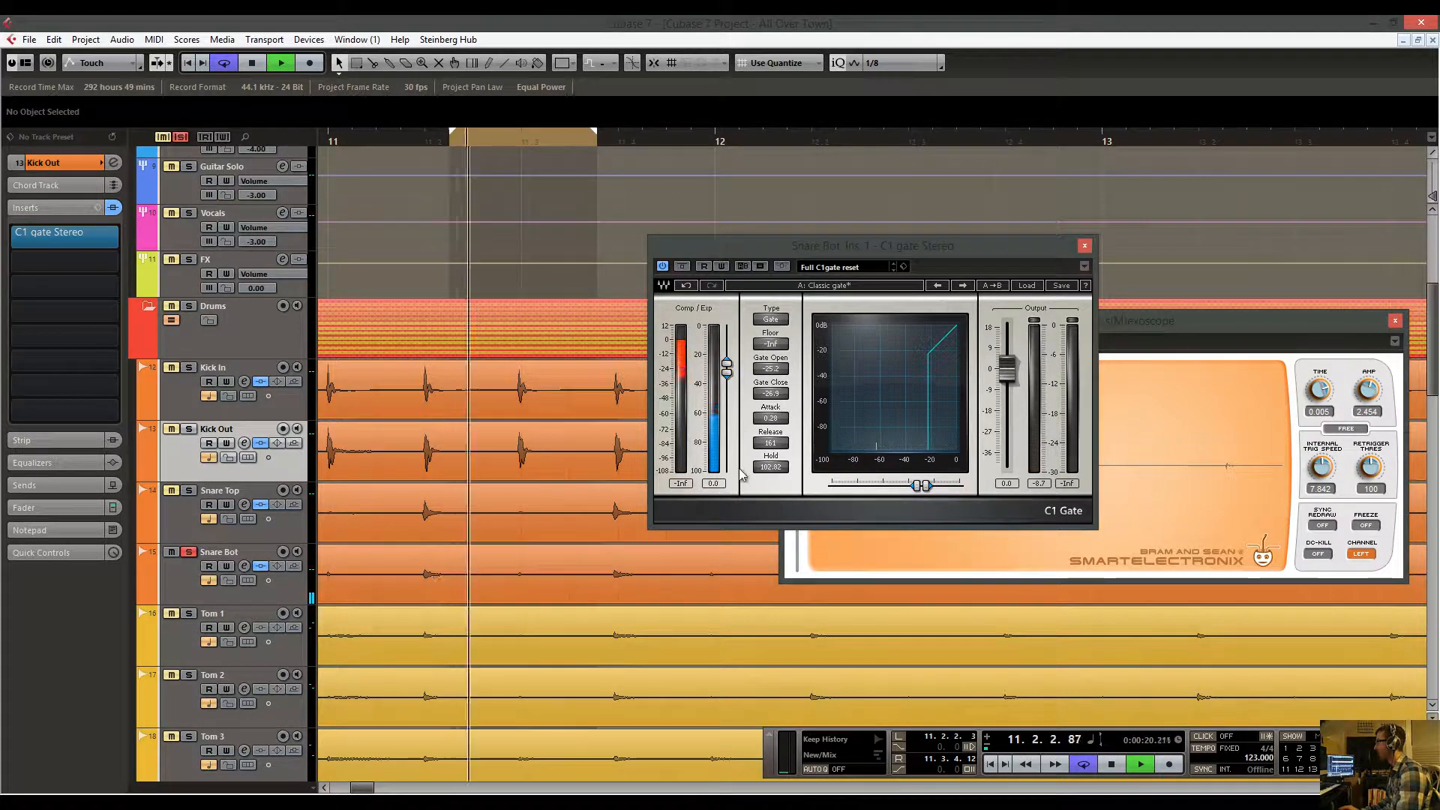
left_click(713, 484)
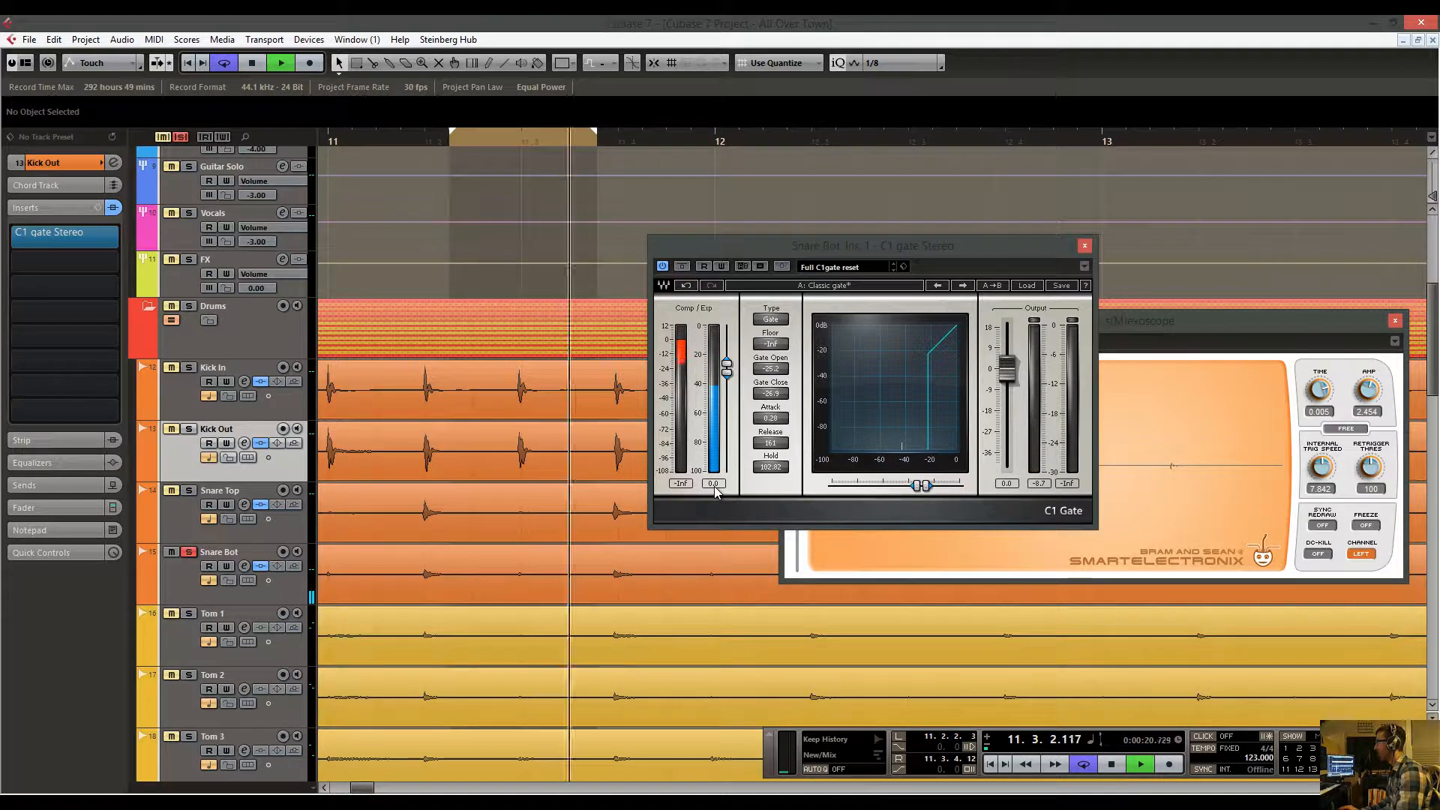
key("space")
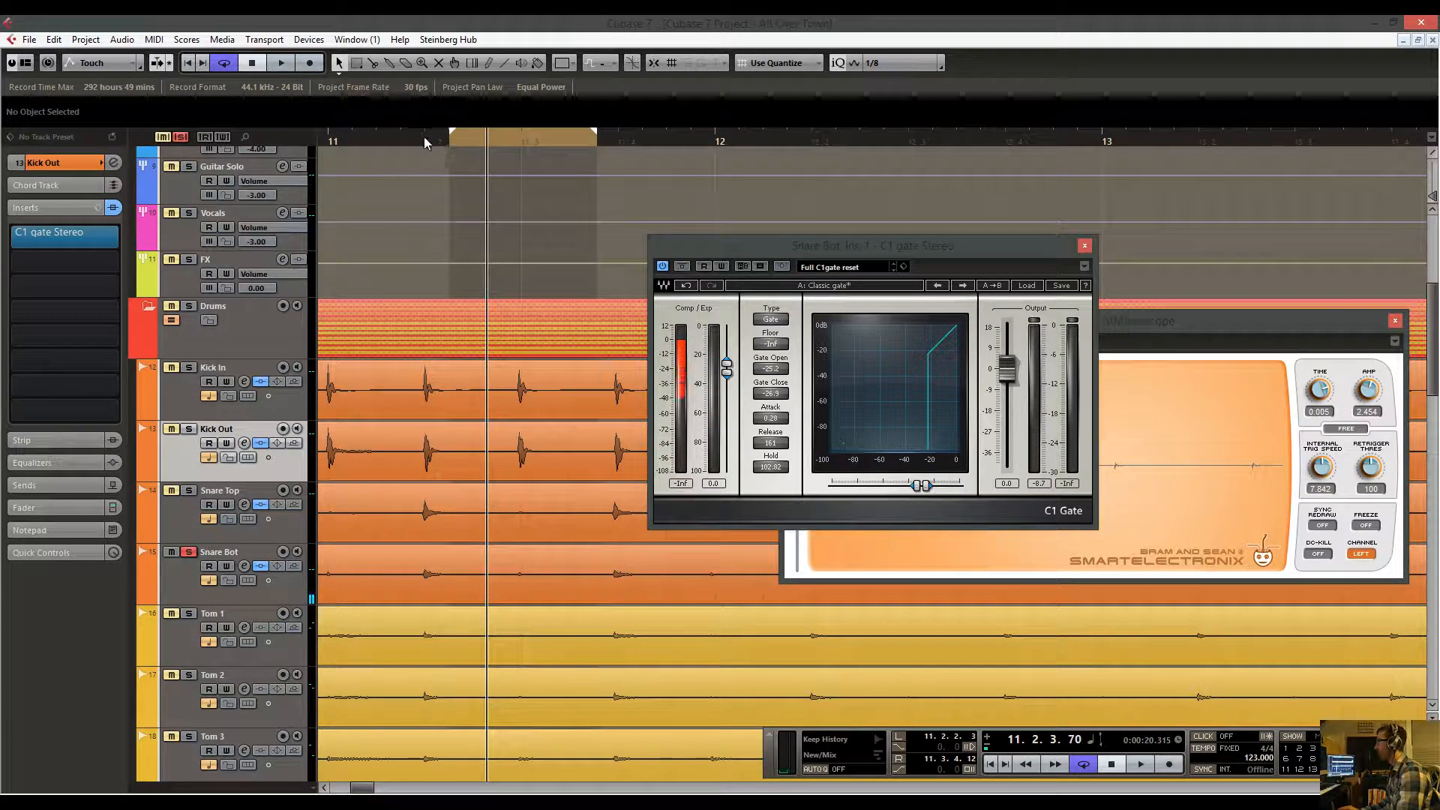
key("space")
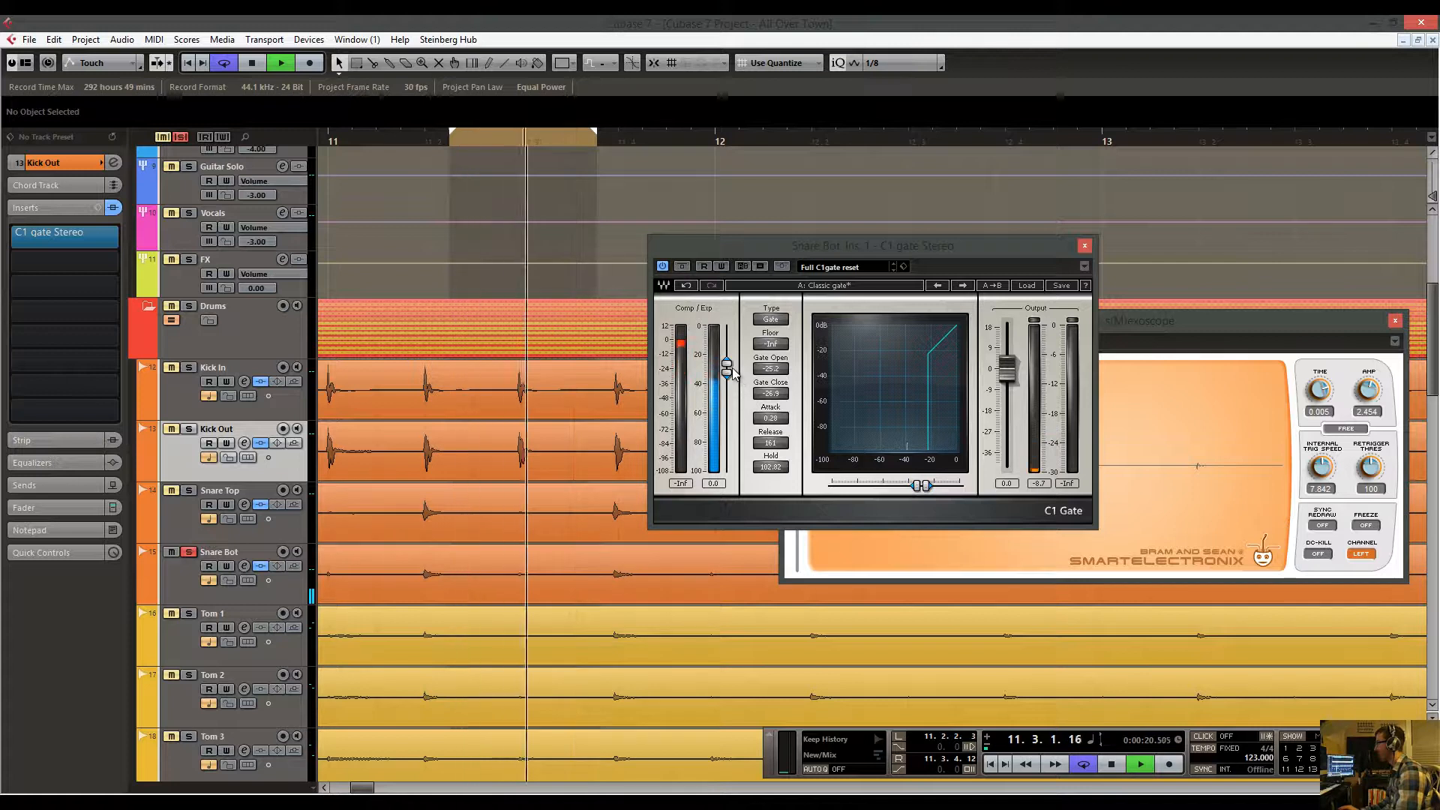
left_click_drag(729, 363, 731, 346)
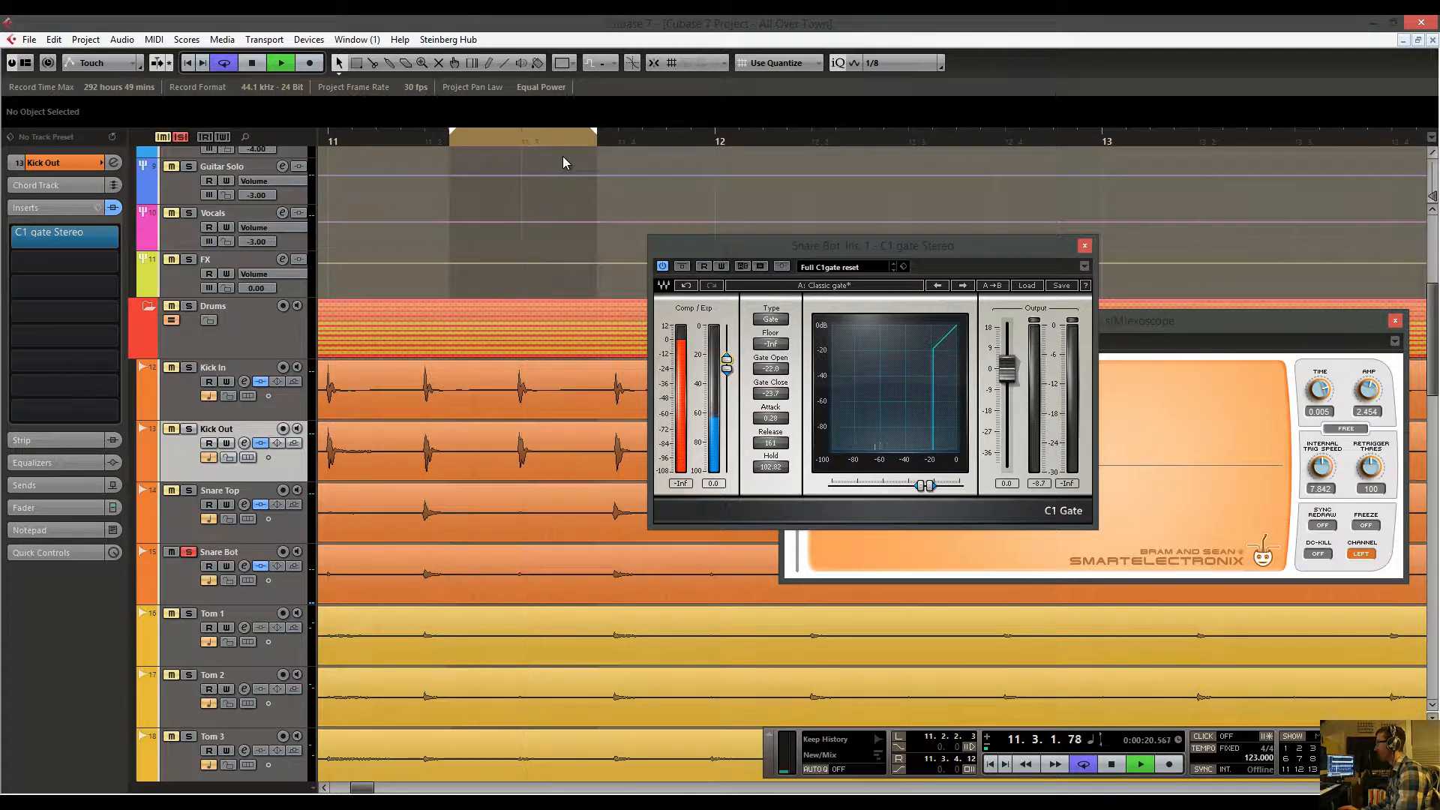
Turn off looping and play the gated Snare Bot from about bar 9 to bar 14, moving the gate window clear of the oscilloscope.
left_click_drag(360, 142, 441, 108)
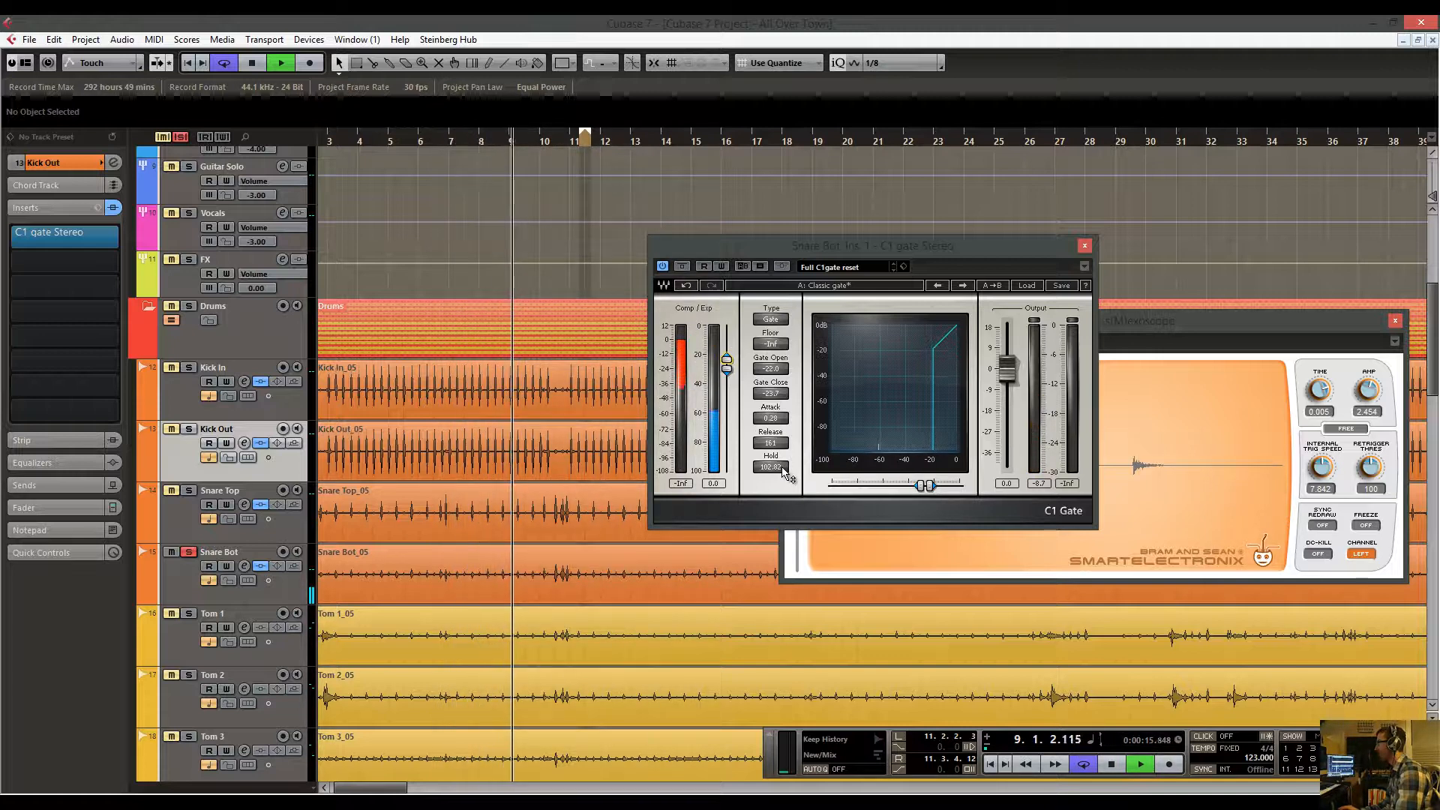
left_click_drag(878, 249, 566, 289)
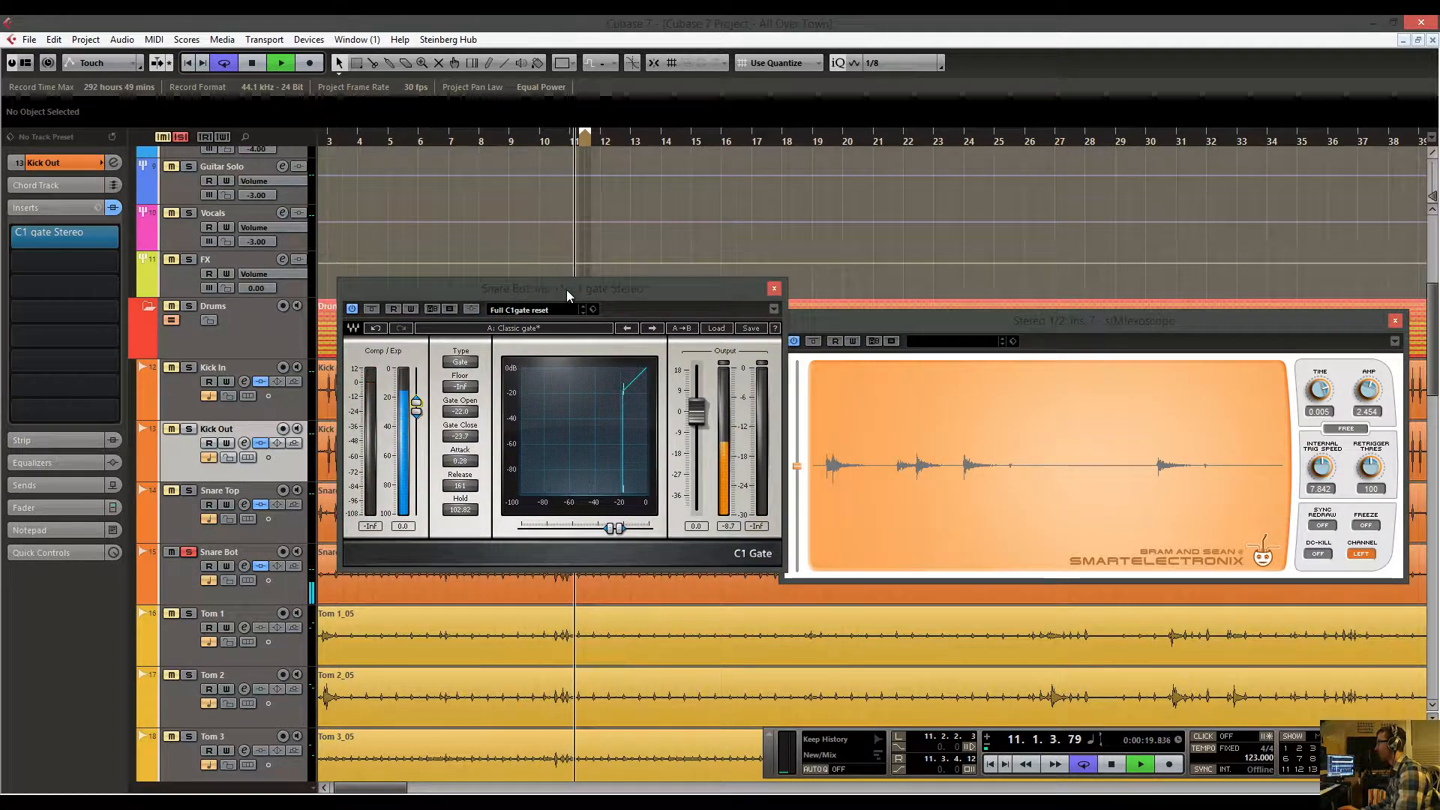
key("space")
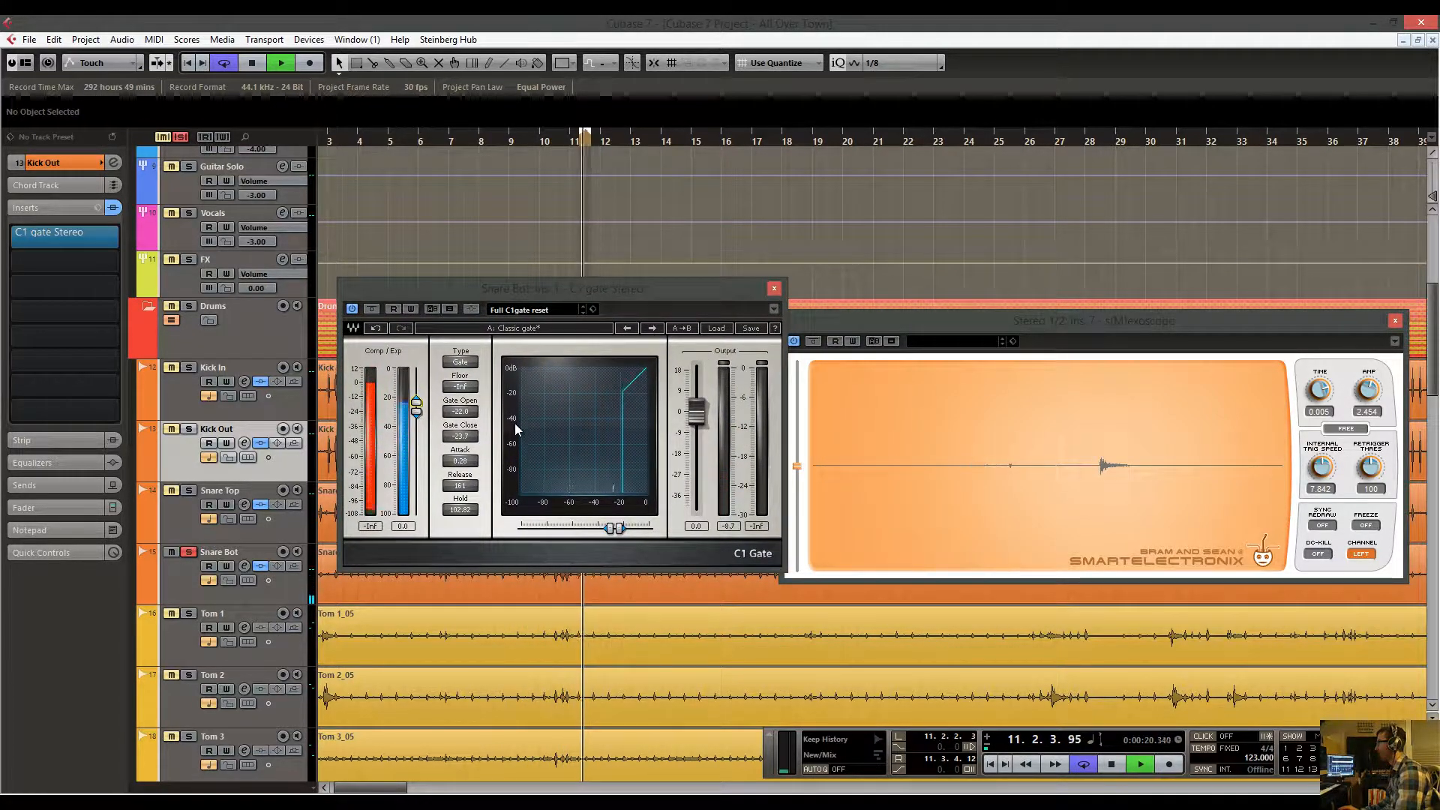
left_click(222, 63)
left_click_drag(629, 308, 591, 296)
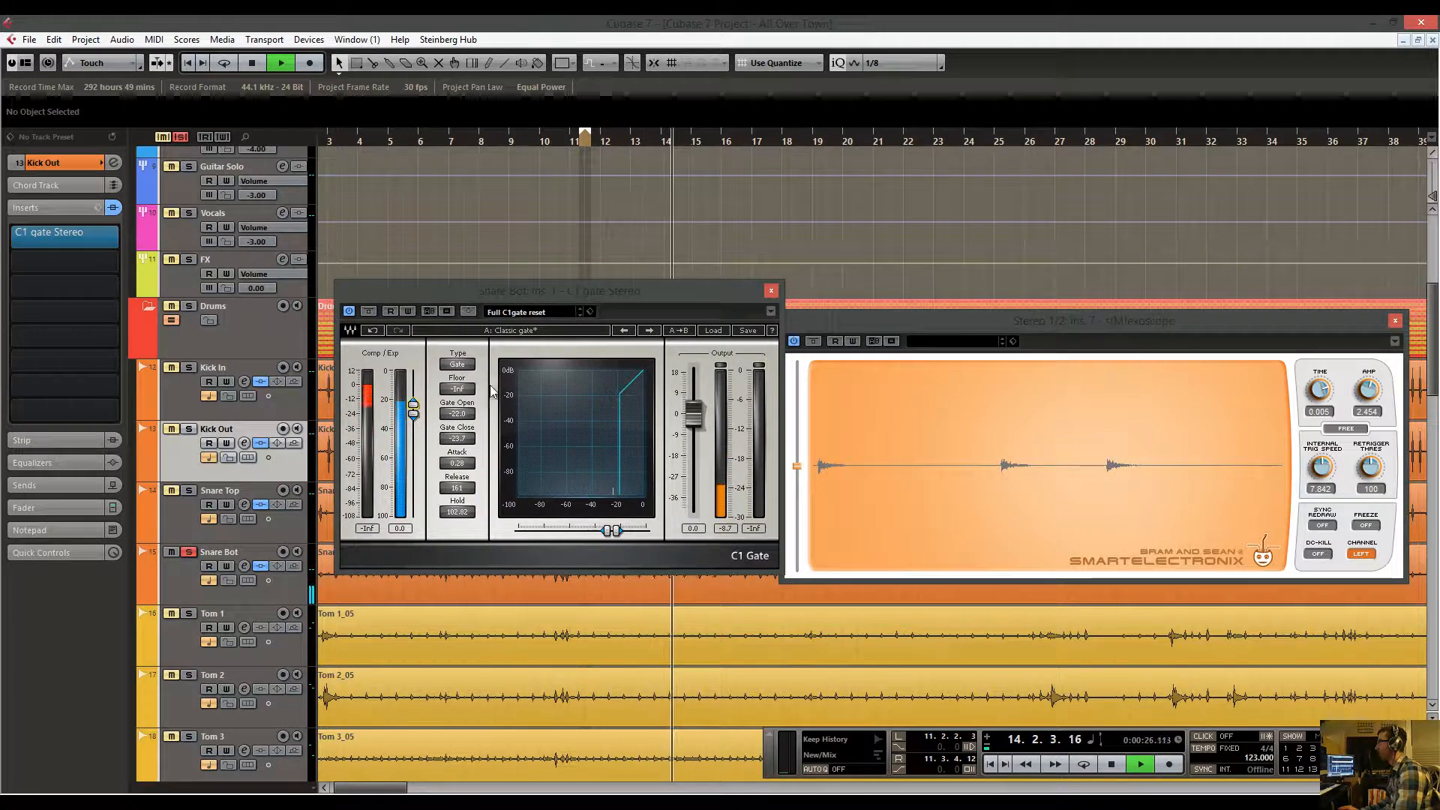
scroll(556, 276, "right", 2)
scroll(556, 276, "up", 1)
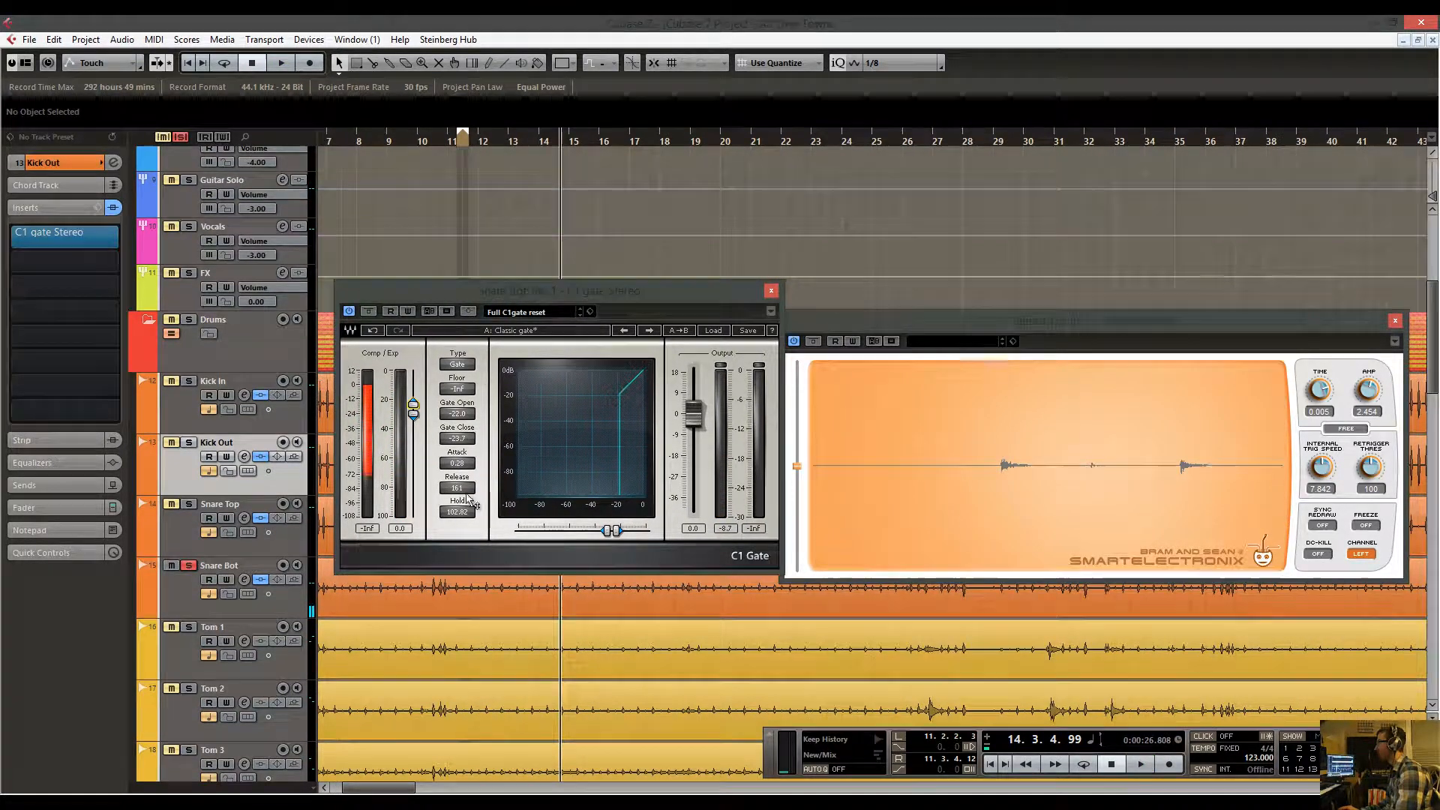
Set the Snare Bot gate's hold to about 104 and its release to 225 during playback, close the gate window and stop.
left_click_drag(459, 511, 466, 501)
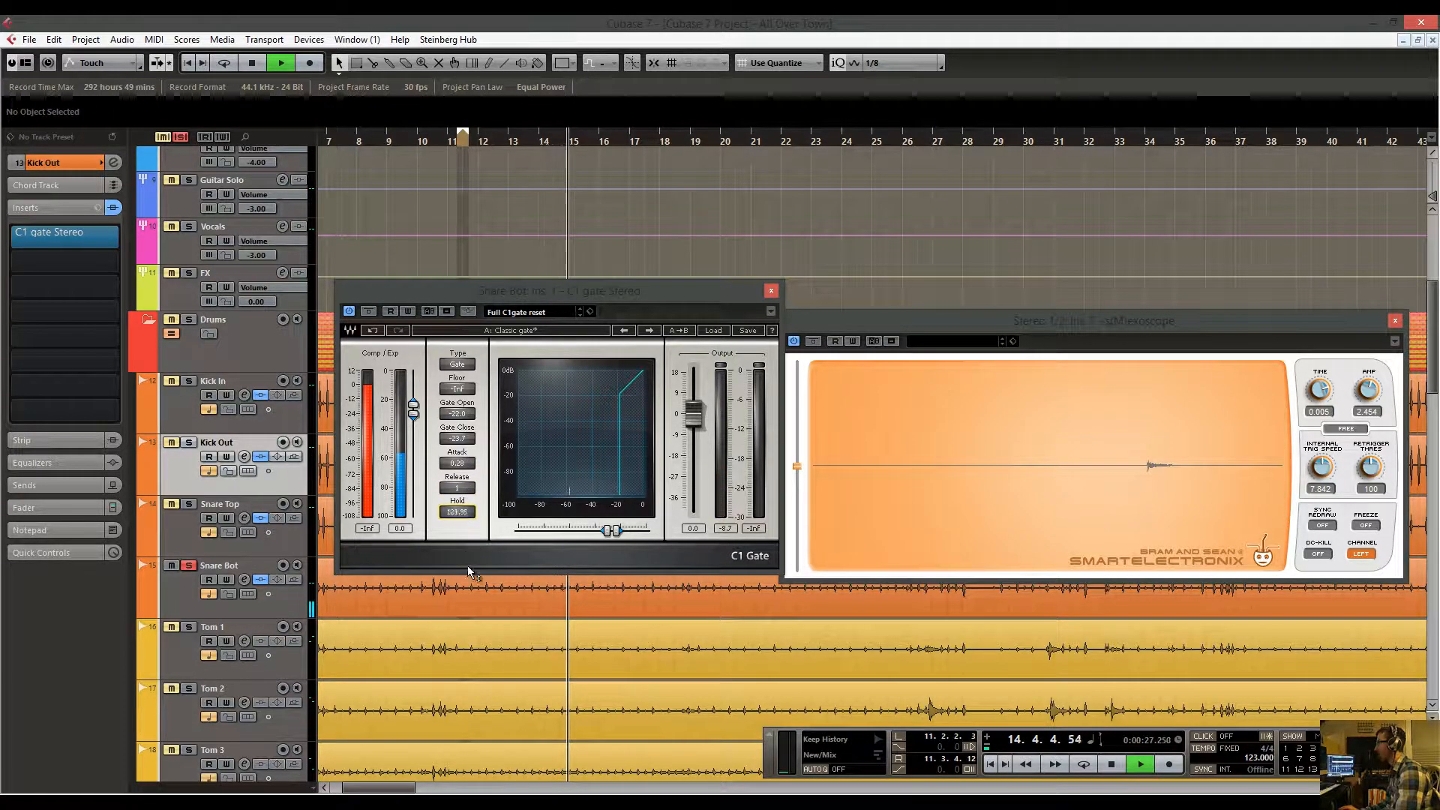
left_click_drag(470, 591, 467, 526)
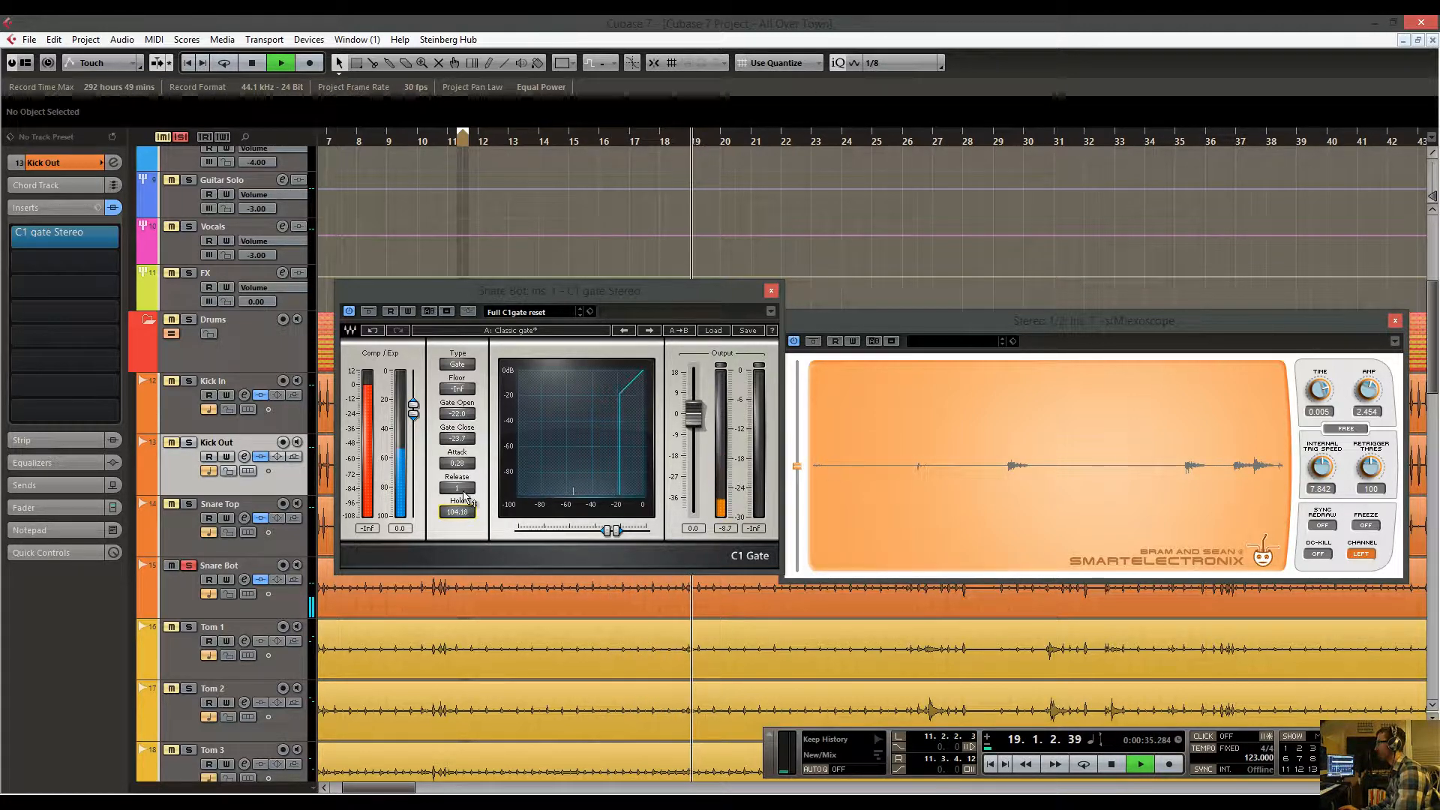
left_click_drag(457, 487, 458, 333)
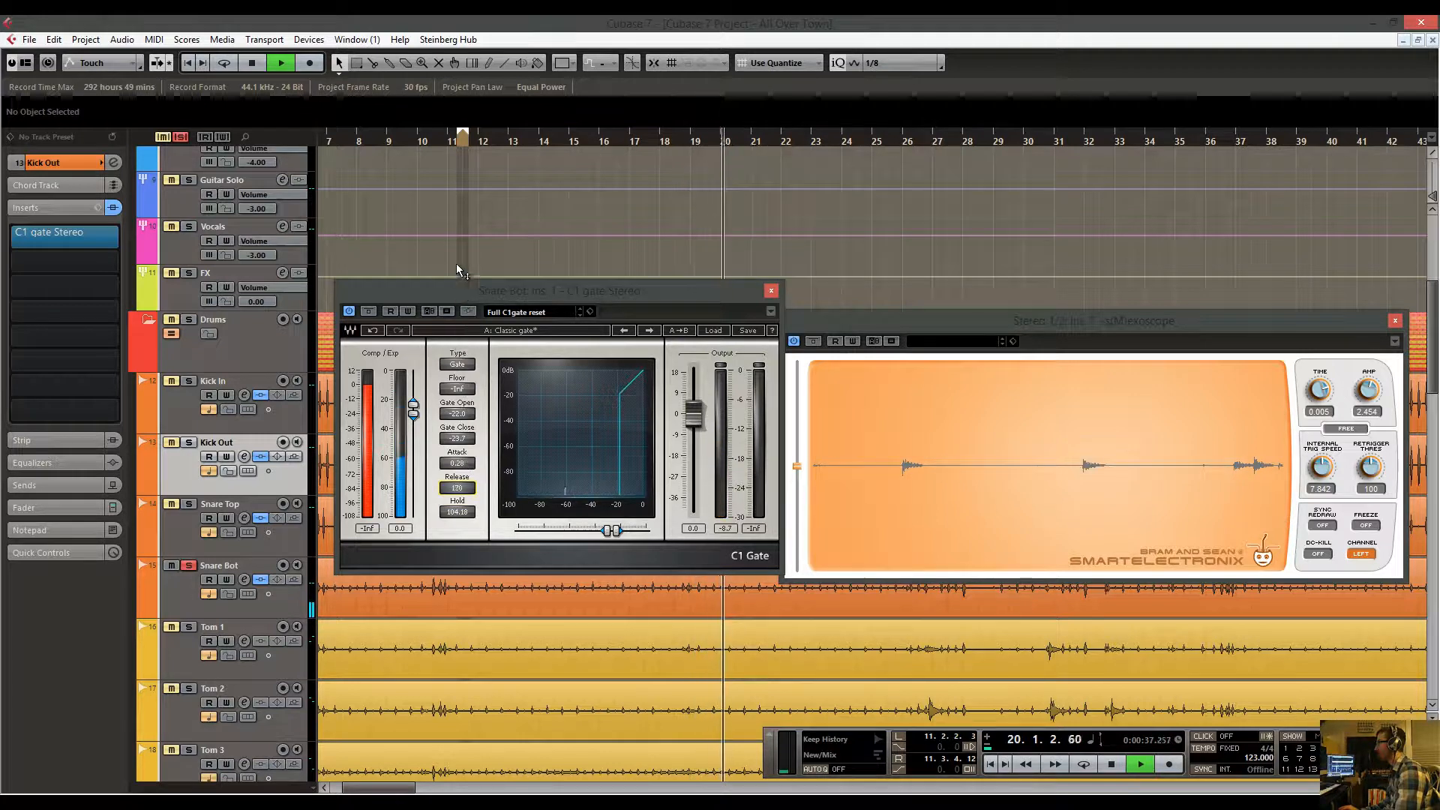
left_click_drag(456, 263, 458, 238)
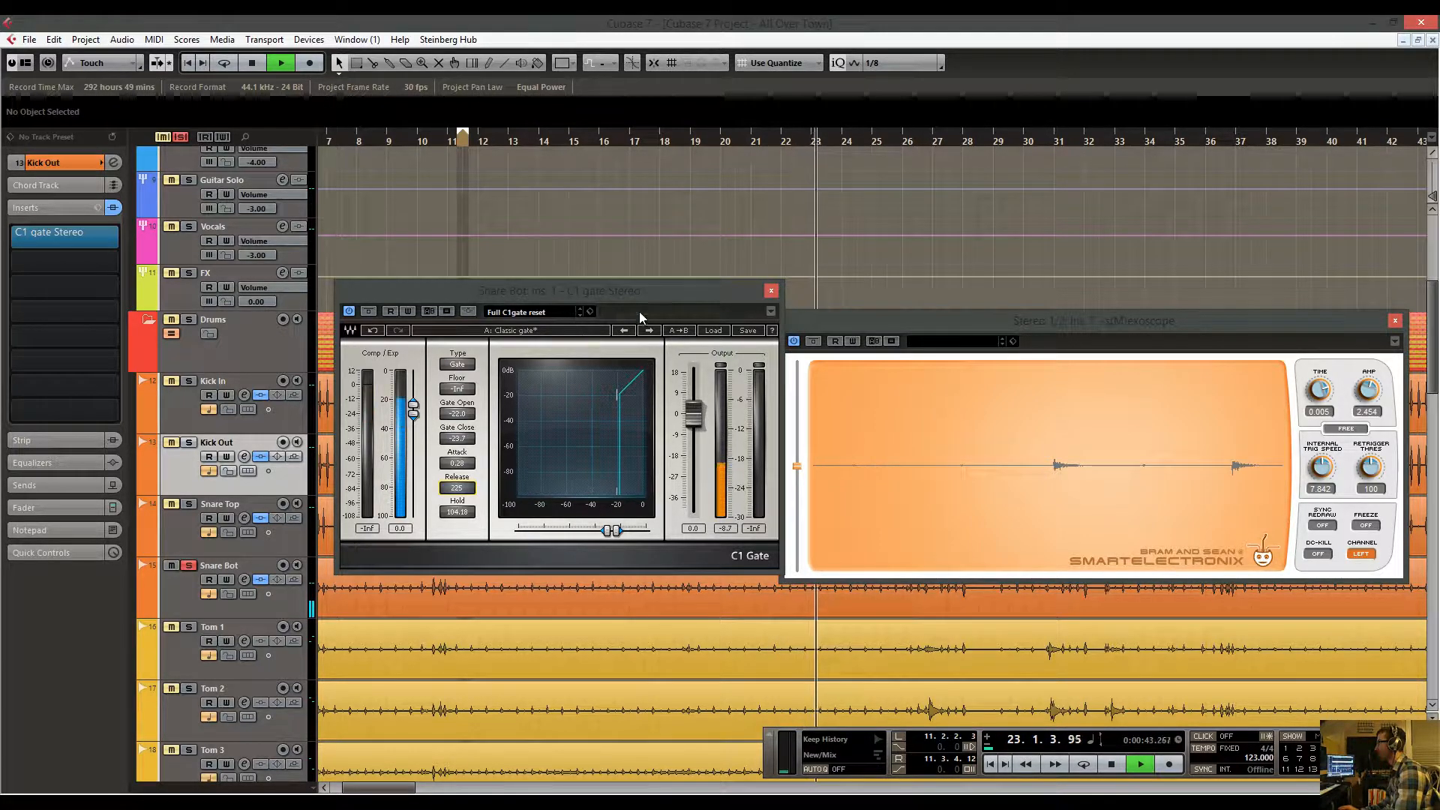
left_click(771, 291)
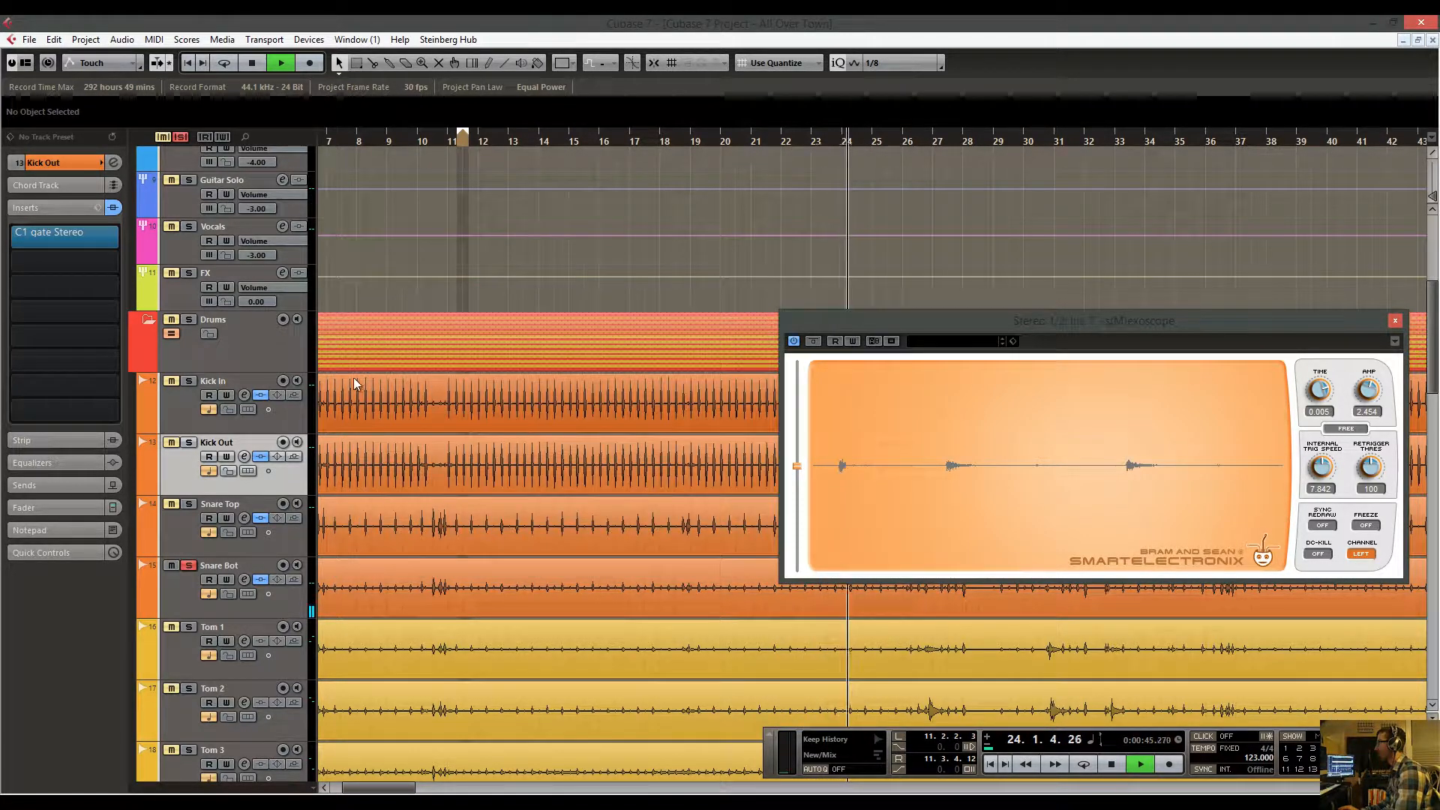
key("space")
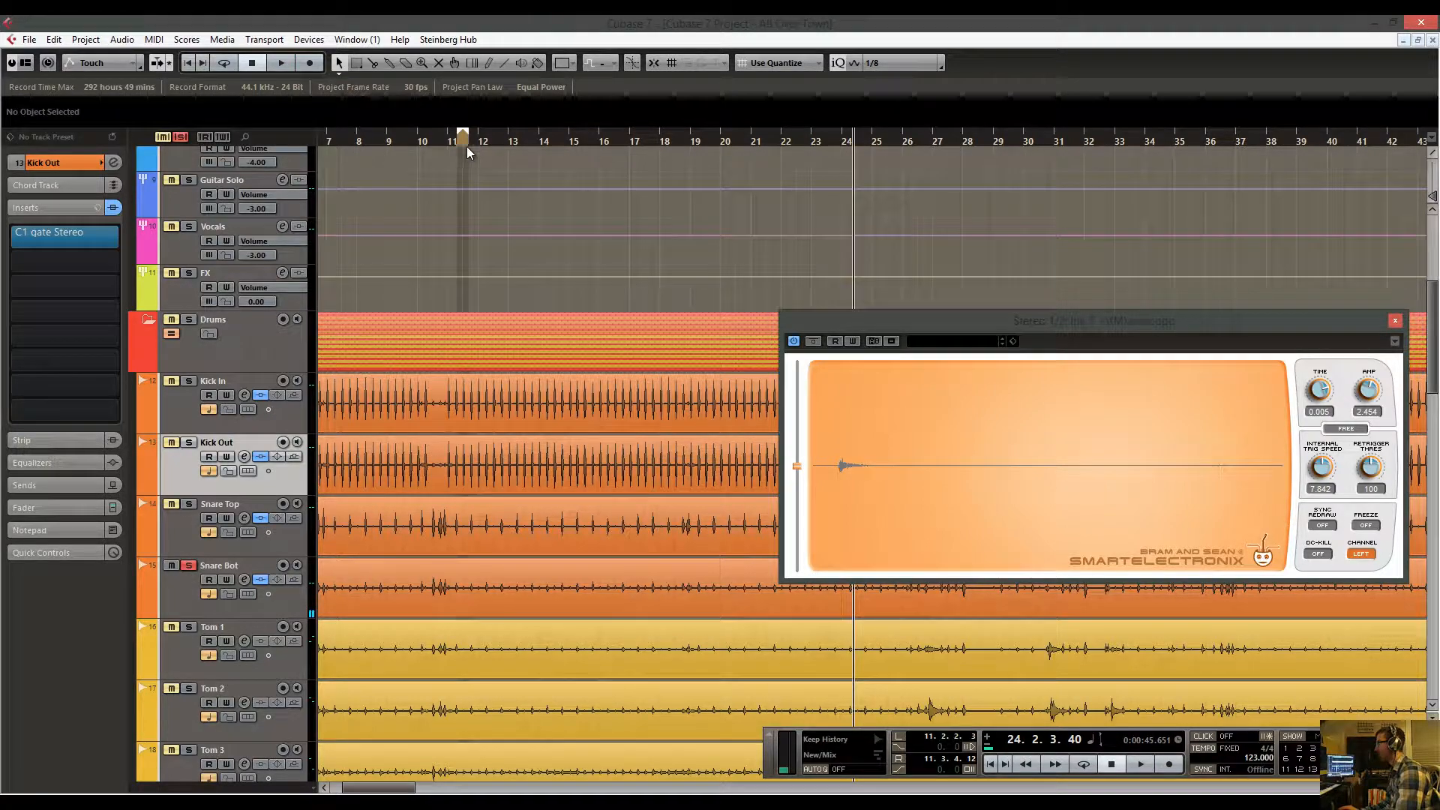
Move on through the song and listen to the gated Snare Bot fills around bar 83.
left_click_drag(471, 139, 460, 106)
left_click_drag(591, 140, 614, 141)
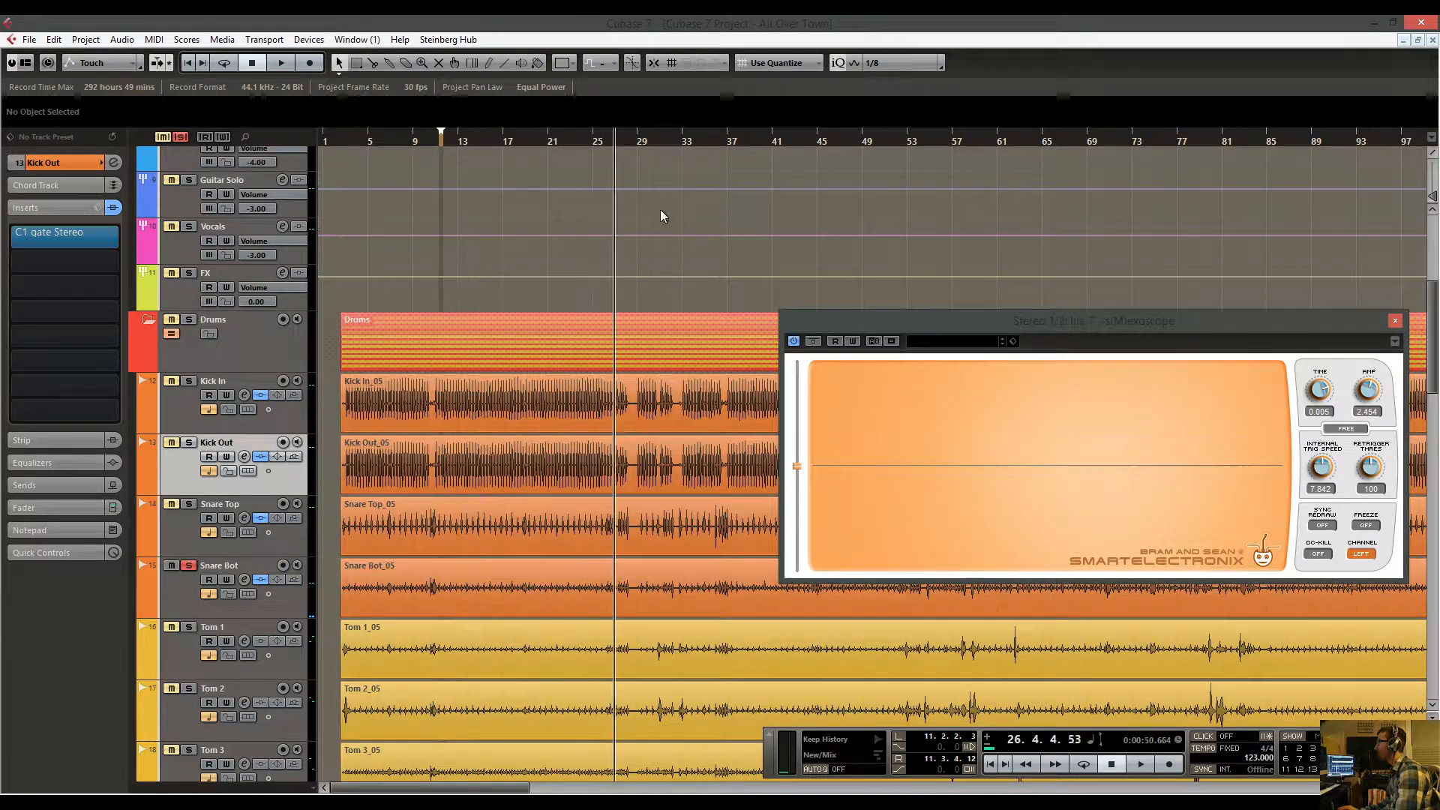
left_click_drag(660, 210, 471, 229)
left_click_drag(587, 144, 591, 159)
scroll(709, 404, "down", 2)
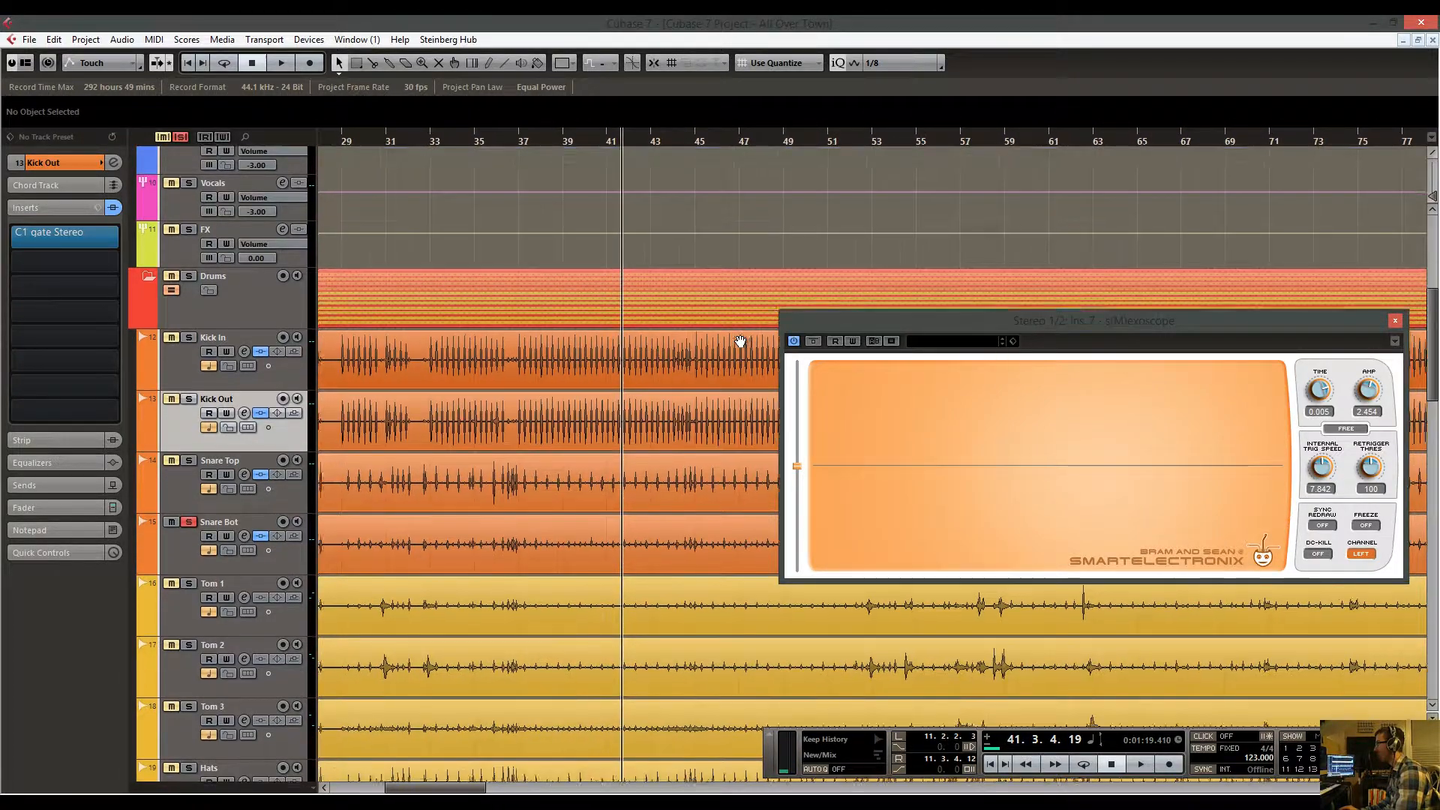
scroll(562, 353, "right", 4)
left_click_drag(620, 145, 467, 191)
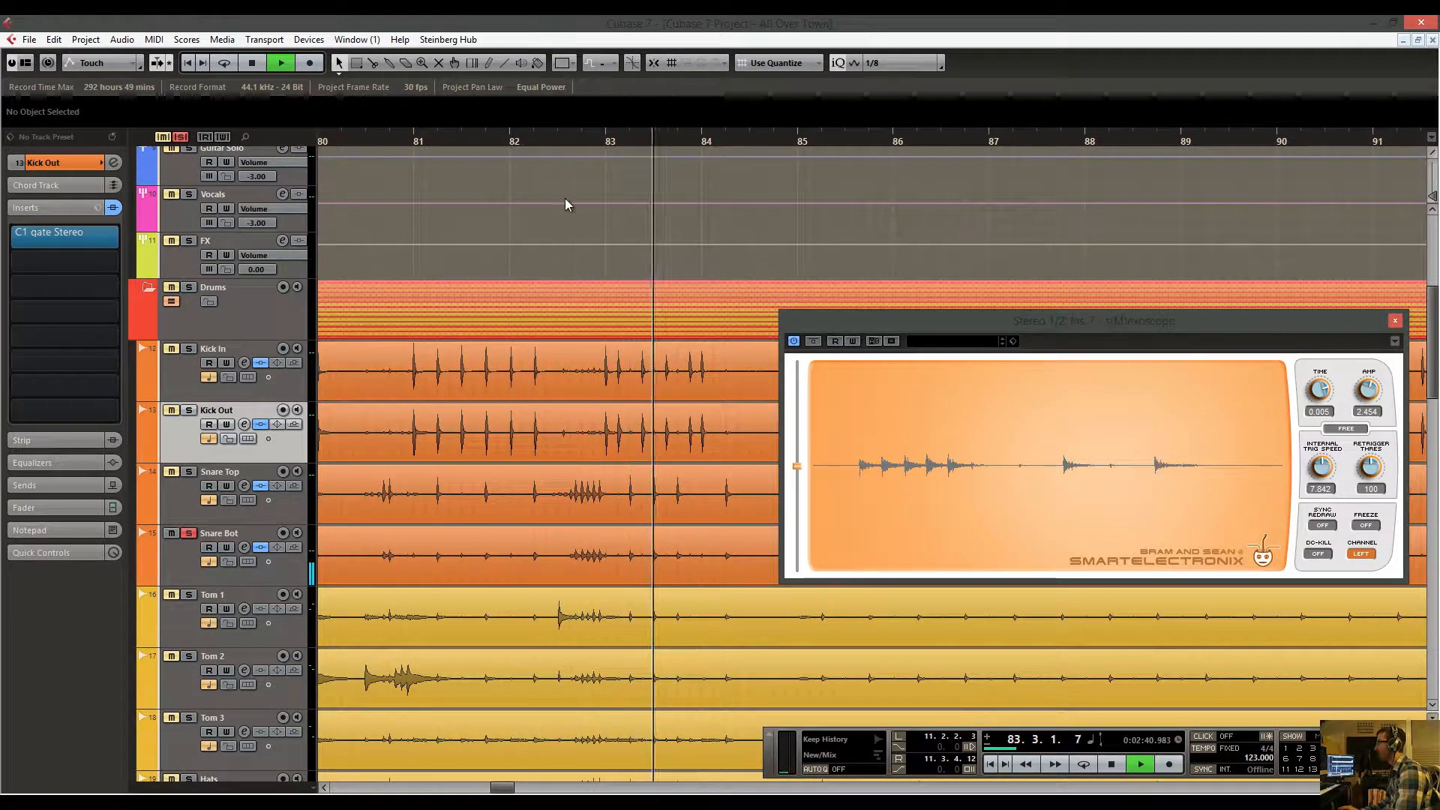
Play the gated Snare Bot repeatedly through the quiet roll around bars 92 and 93.
key("space")
left_click_drag(556, 137, 656, 159)
key("space")
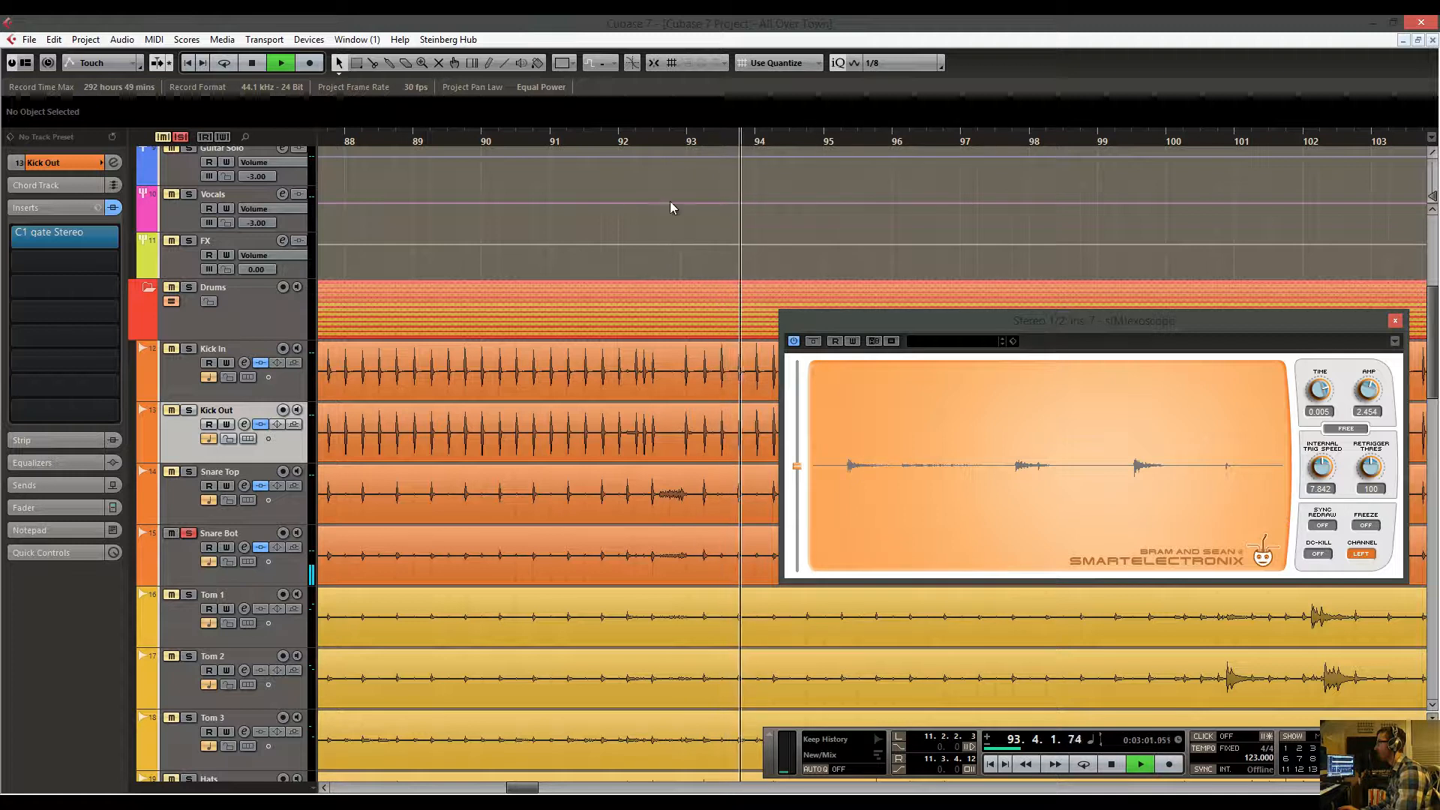
key("space")
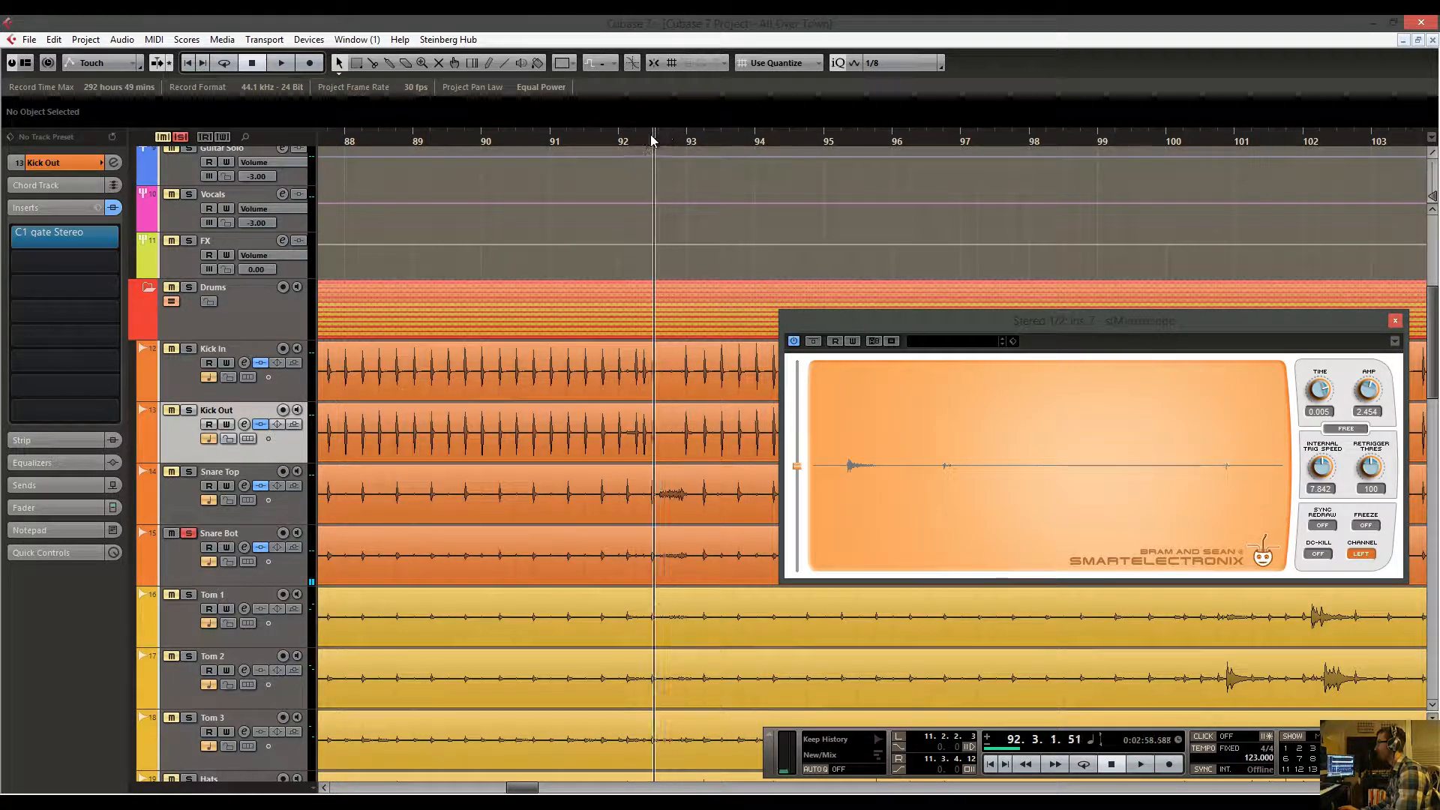
key("space")
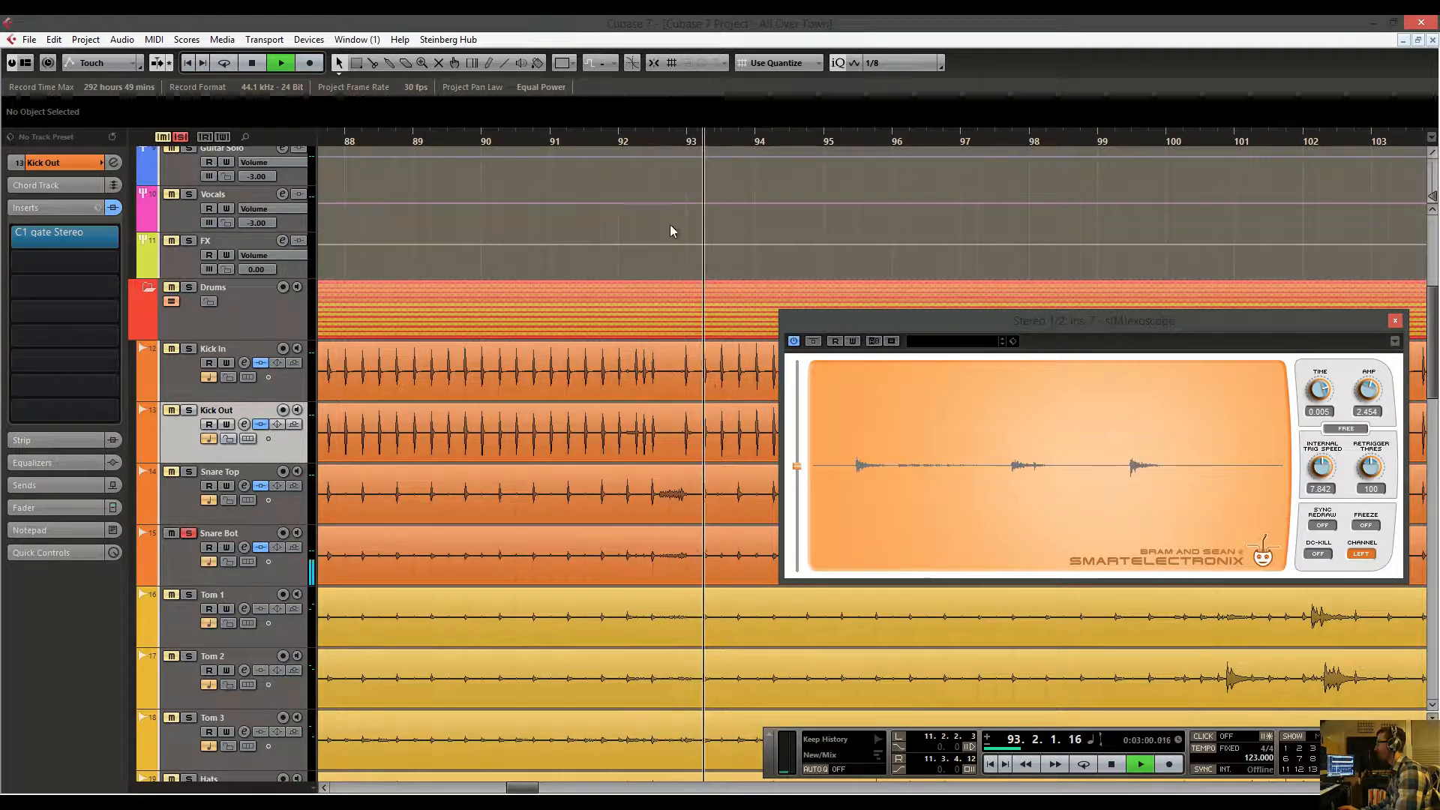
key("space")
Replay the snare roll at about bar 92.3 up close, with Snare Top soloed together with Snare Bot.
left_click_drag(688, 148, 496, 182)
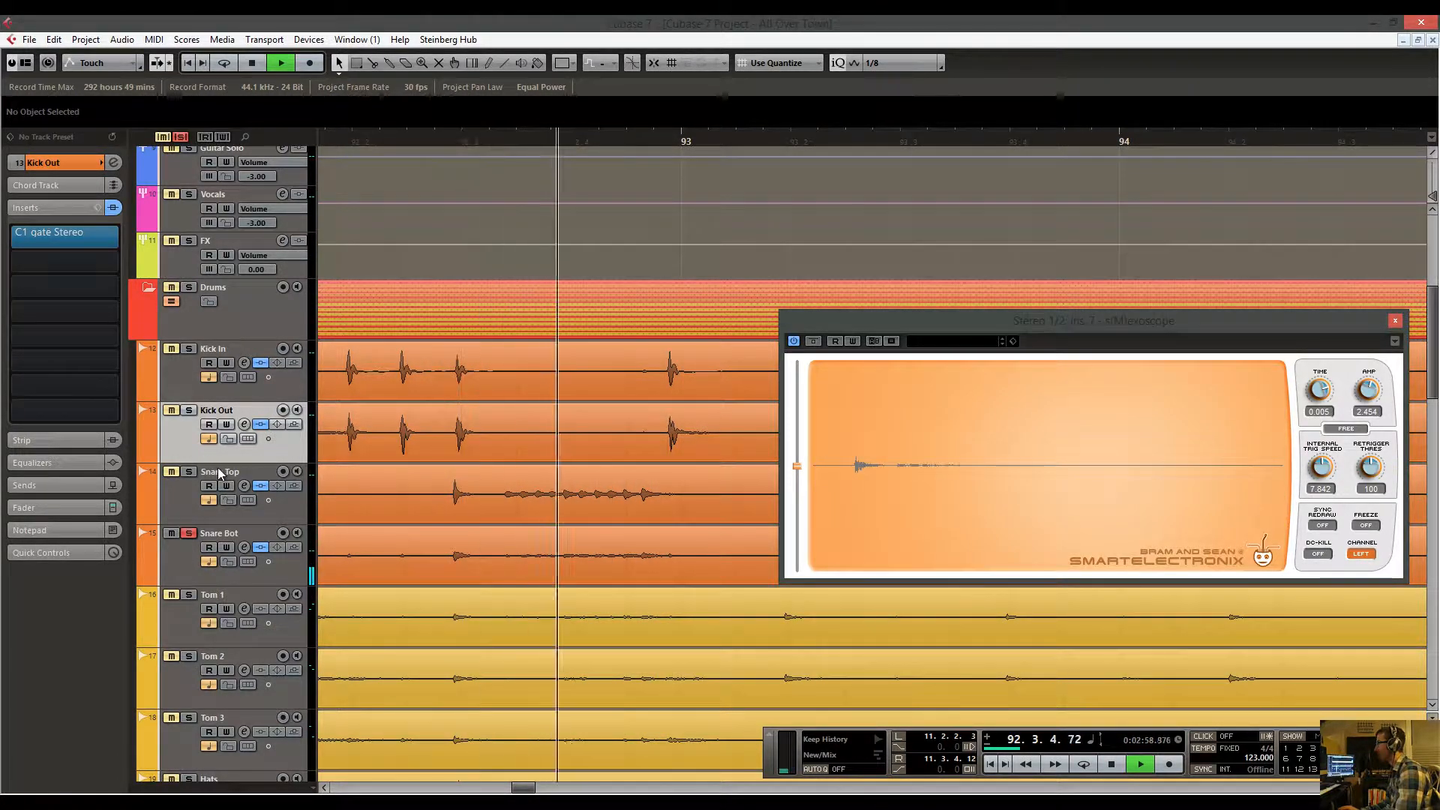
key("space")
left_click_drag(444, 141, 441, 156)
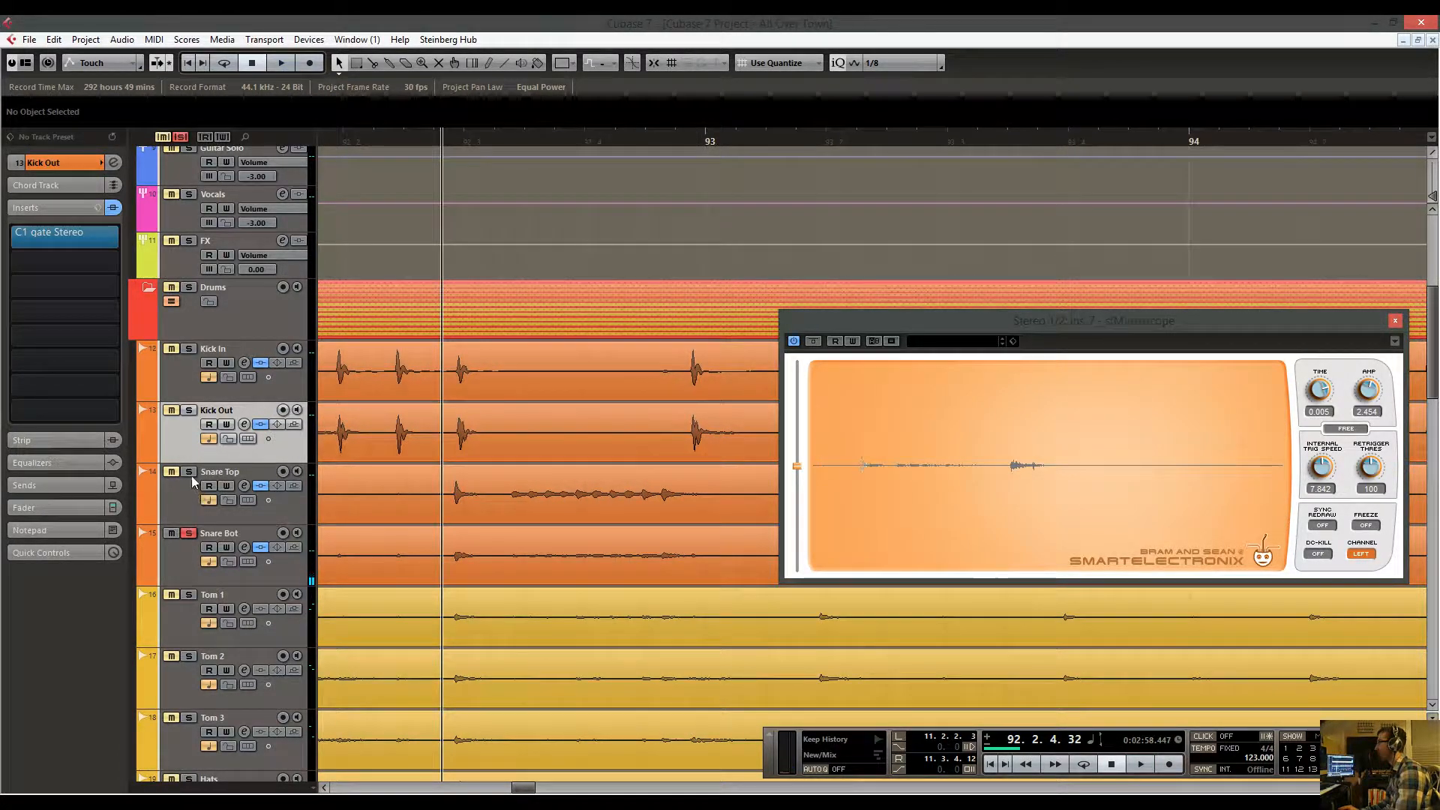
key("space")
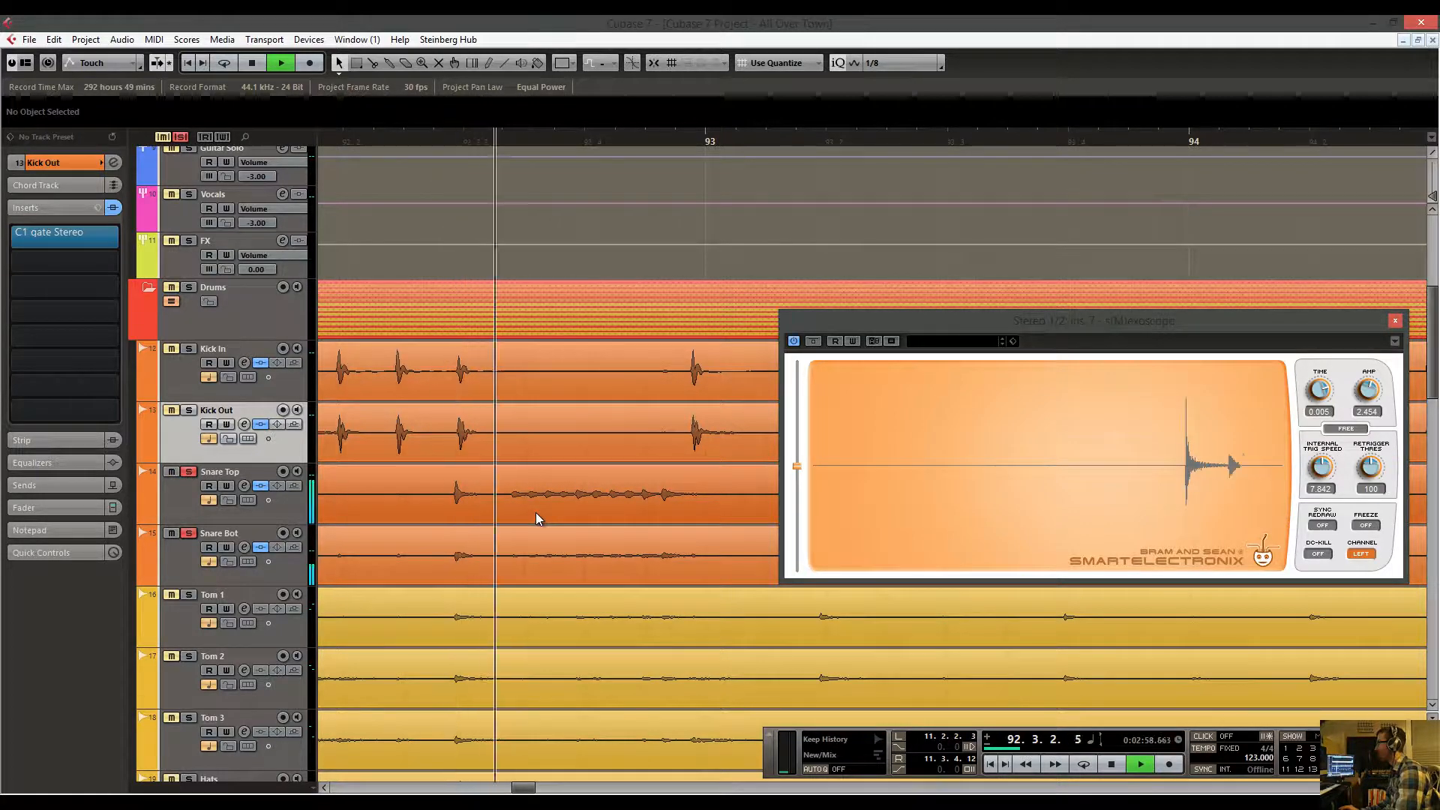
key("space")
Return to the song start, unsolo the snares, copy the C1 gate to Tom 1 and open it, then solo Tom 1.
left_click_drag(464, 143, 301, 50)
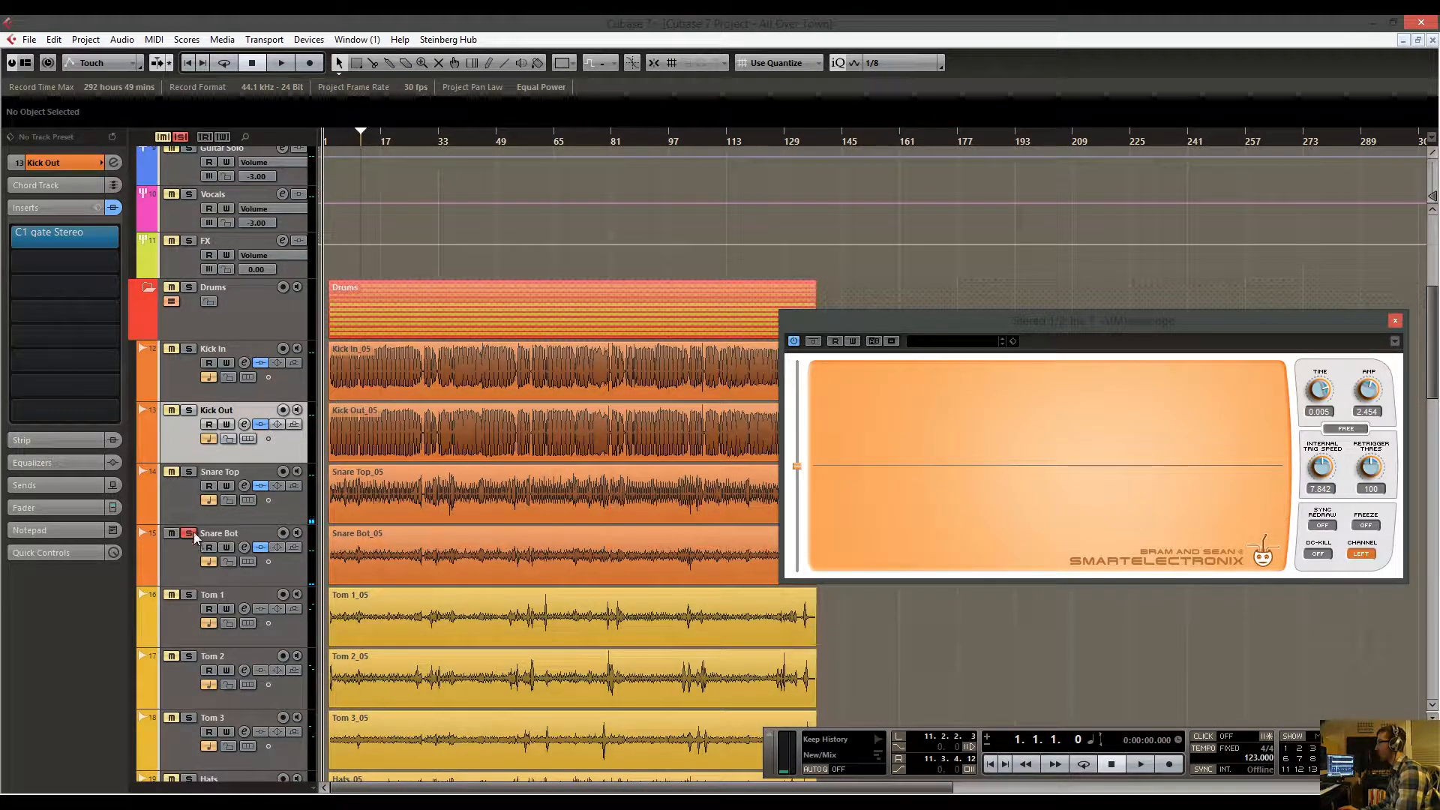
left_click(187, 637)
scroll(592, 298, "down", 4)
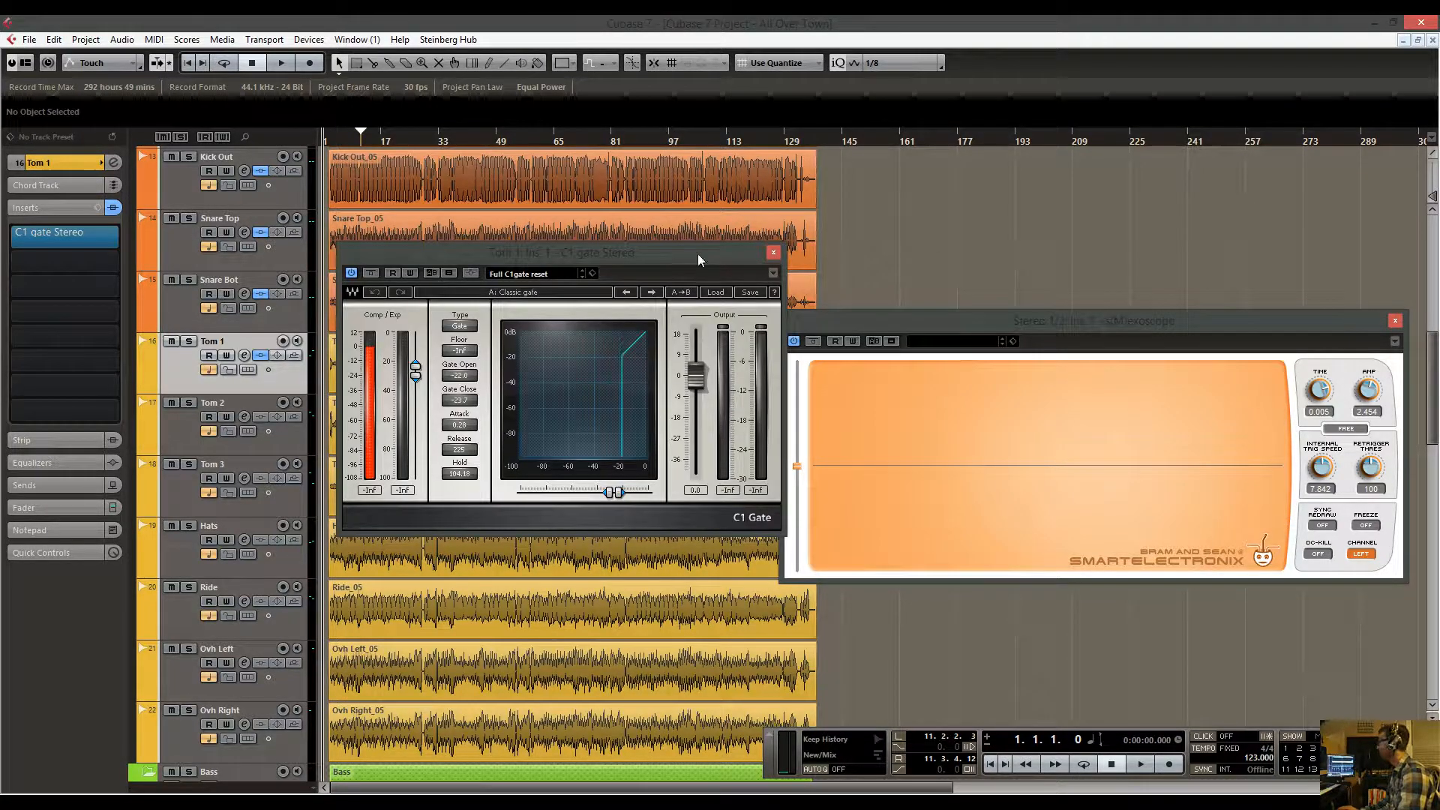
left_click_drag(698, 261, 709, 222)
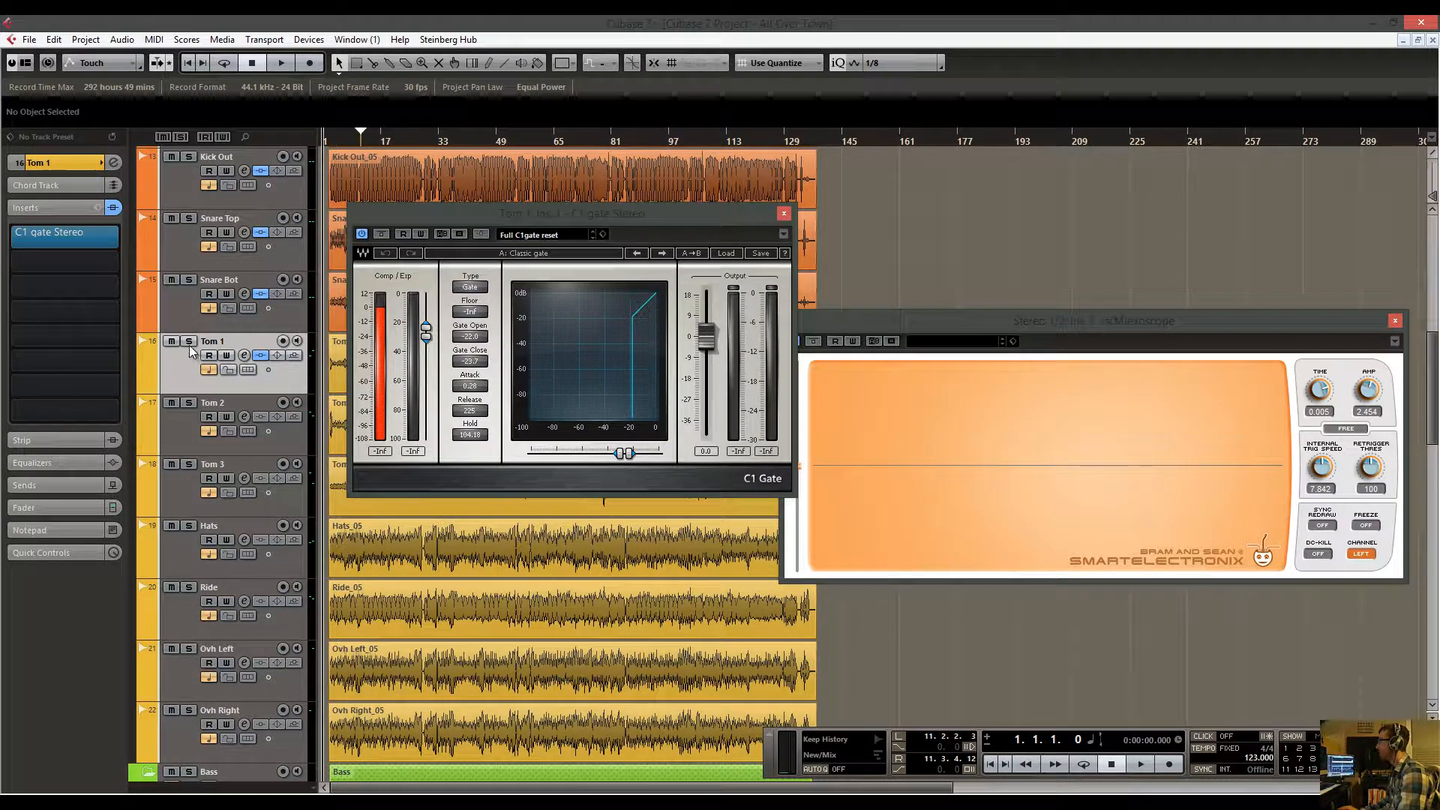
left_click_drag(533, 219, 689, 184)
Play the soloed Tom 1 with its gate from about bar 2.3.
left_click(336, 141)
left_click_drag(323, 158, 426, 273)
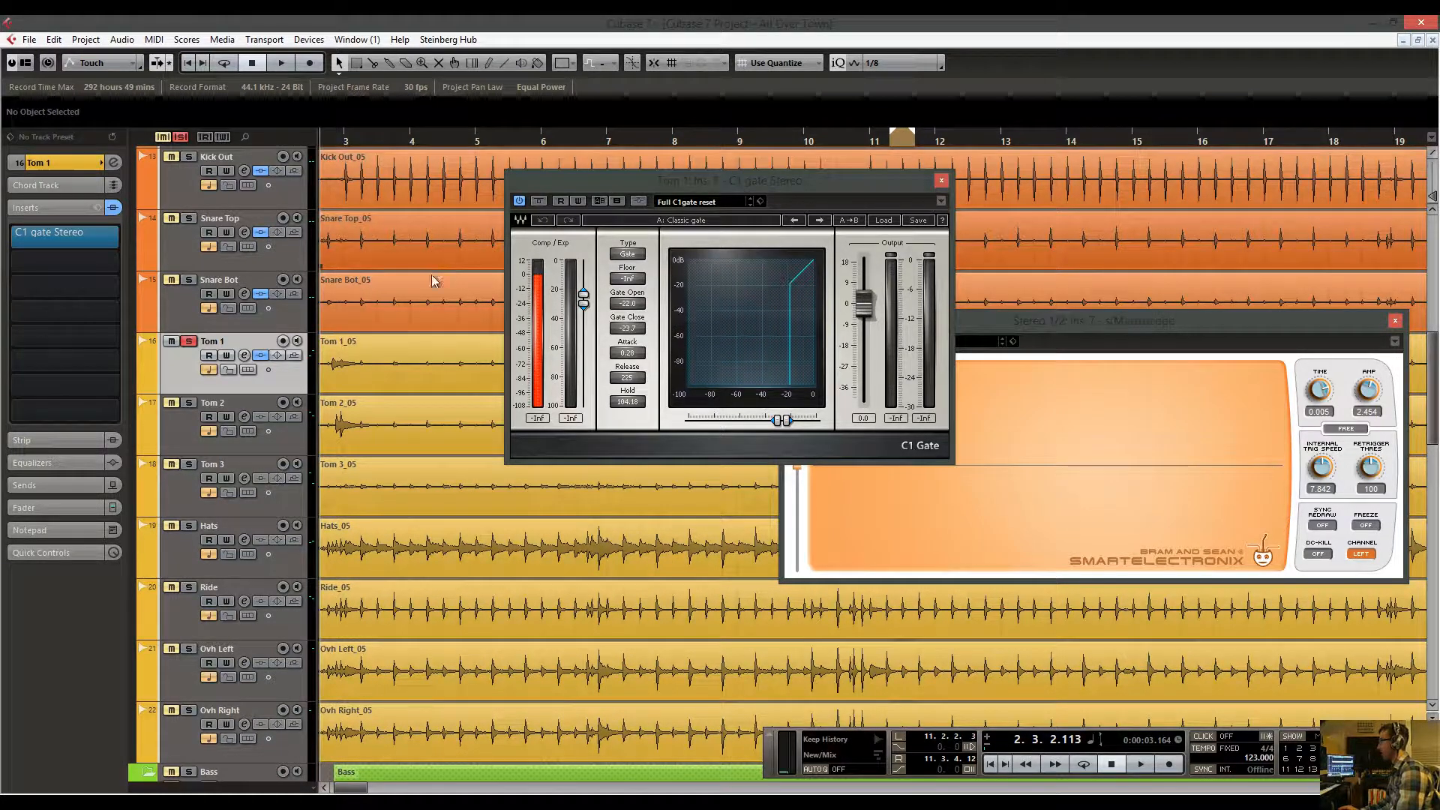
key("space")
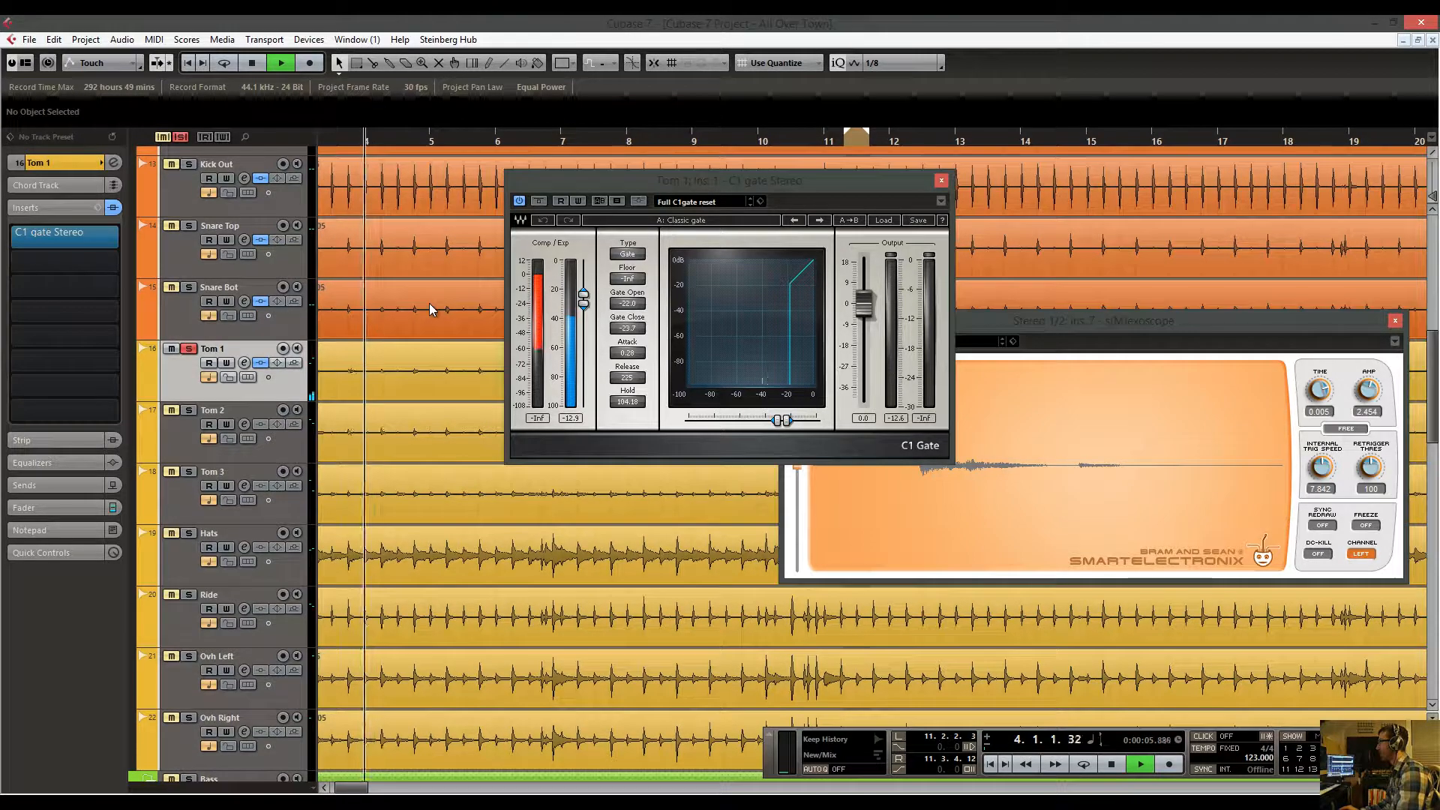
mouse_move(452, 305)
left_mouse_down()
mouse_move(498, 311)
mouse_move(452, 315)
left_mouse_up()
left_click_drag(446, 382, 398, 364)
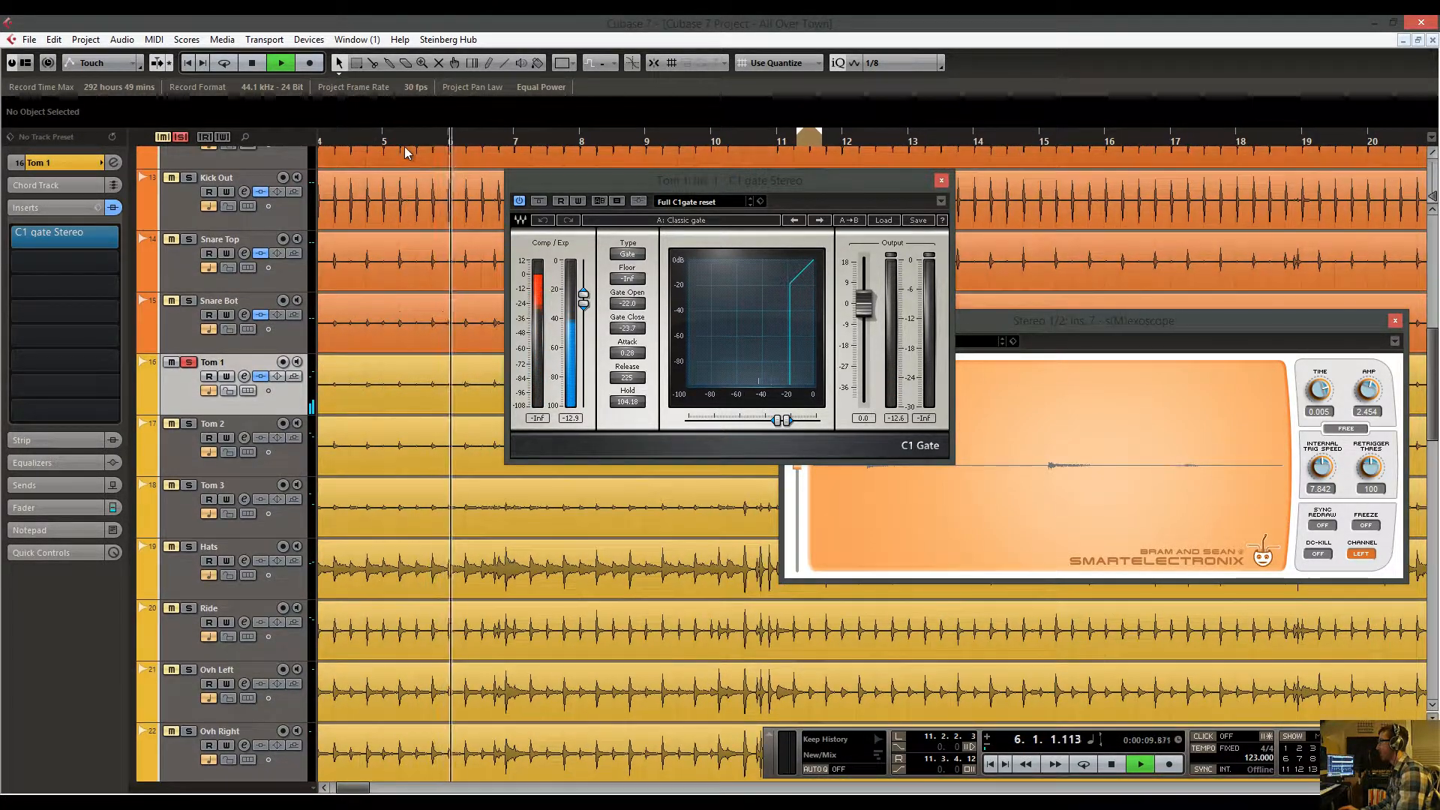
Loop Tom 1 from about bar 5.1 to 6.2 and raise its gate thresholds to -18.5 open and -20.2 close.
left_click_drag(399, 141, 394, 152)
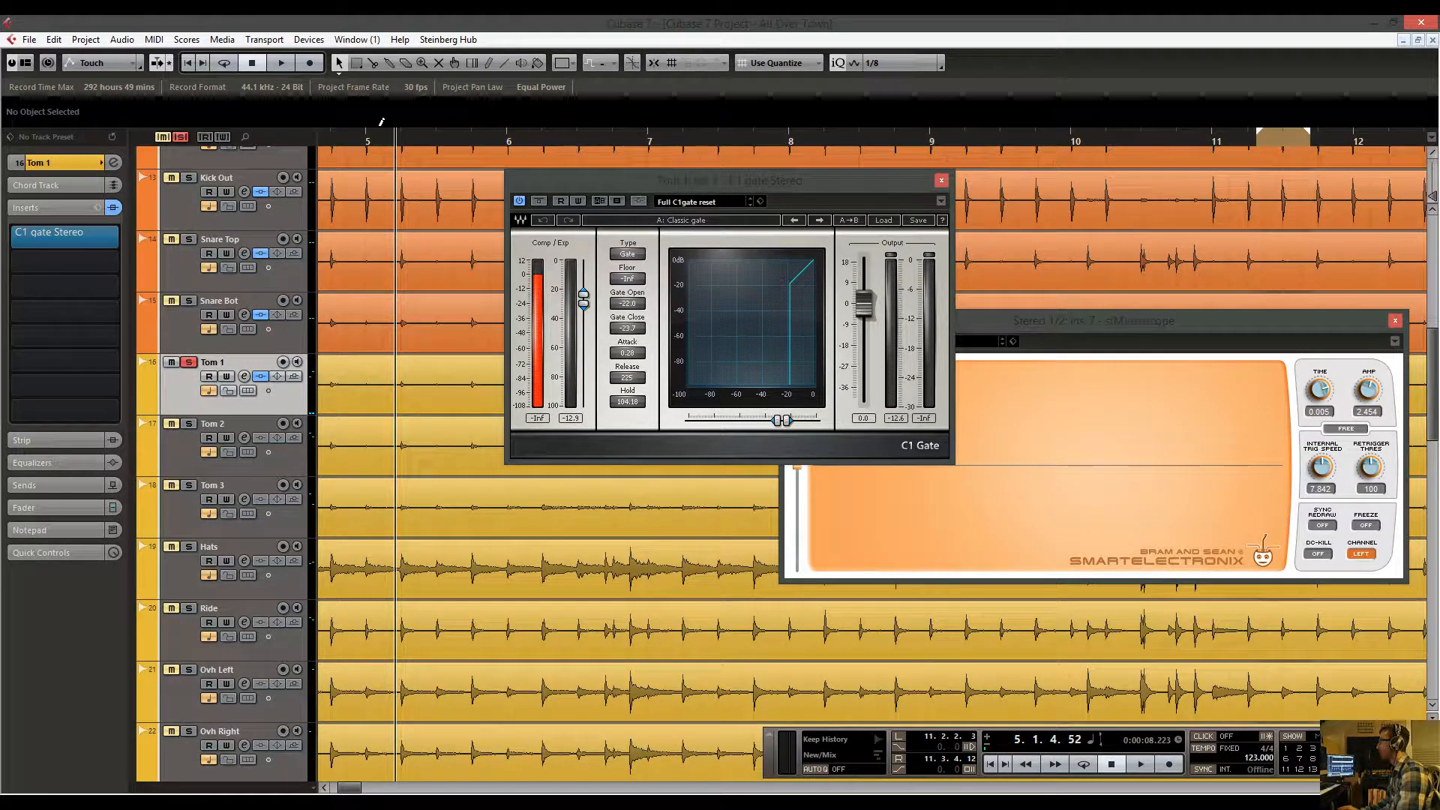
left_click_drag(553, 131, 559, 132)
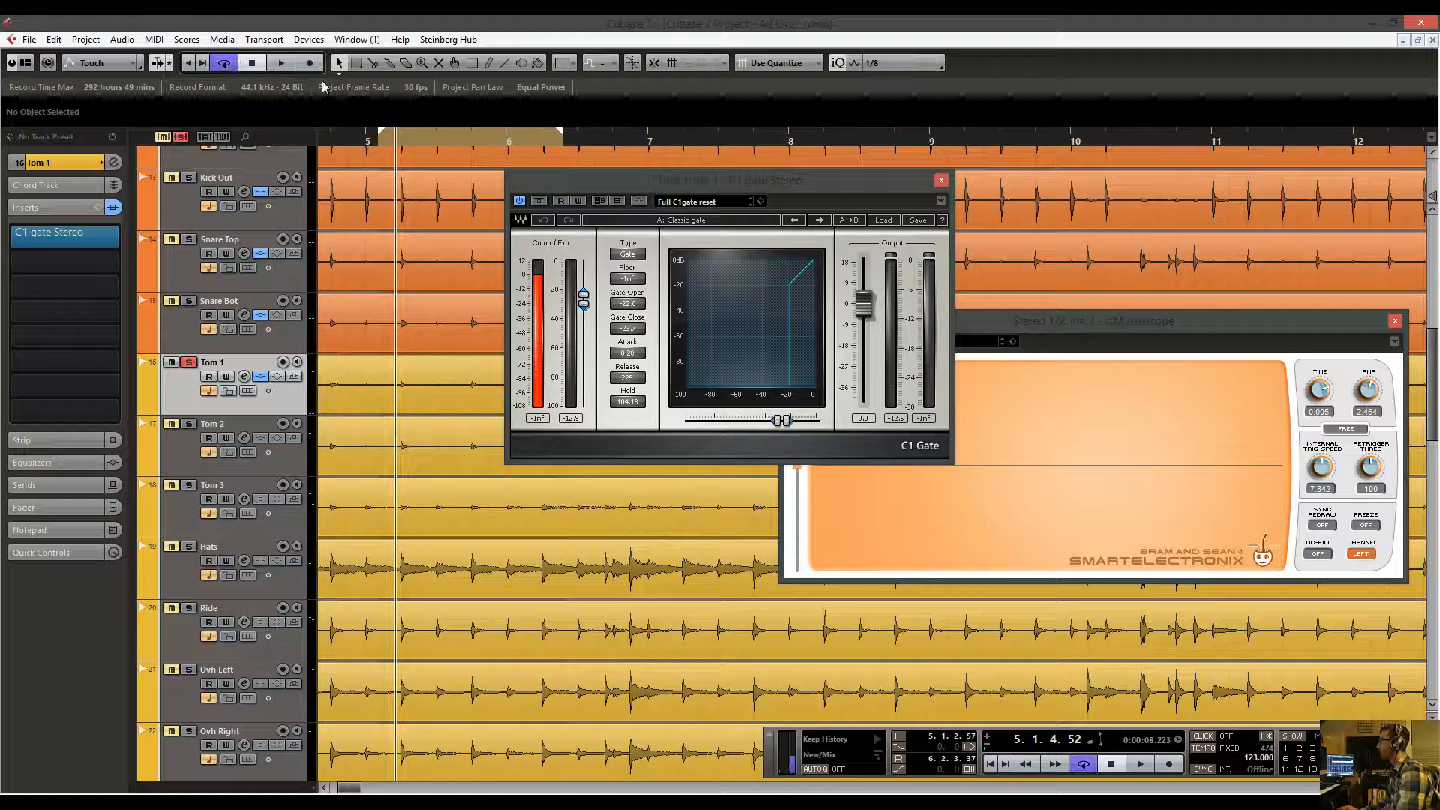
key("space")
left_click_drag(582, 294, 588, 278)
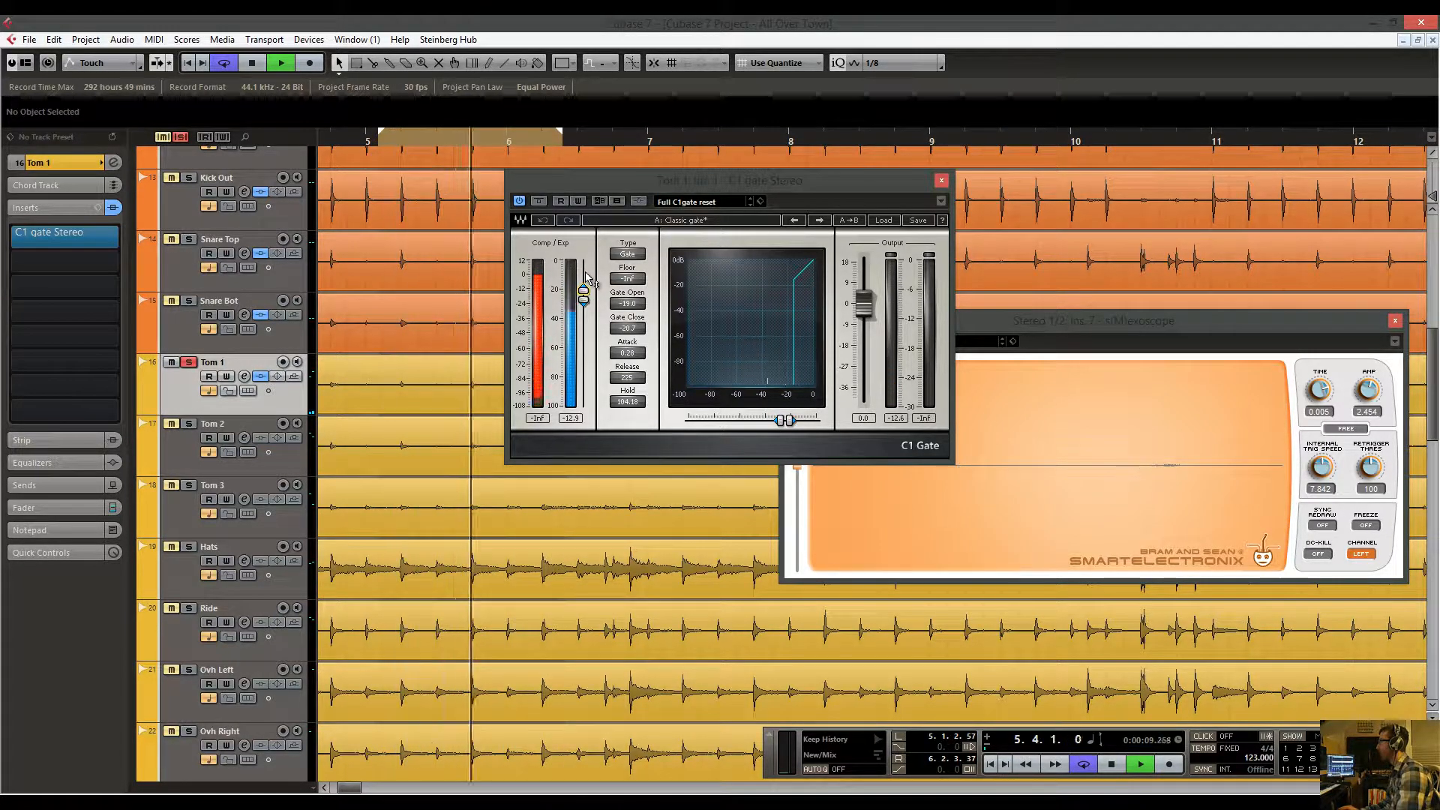
left_click_drag(587, 279, 588, 276)
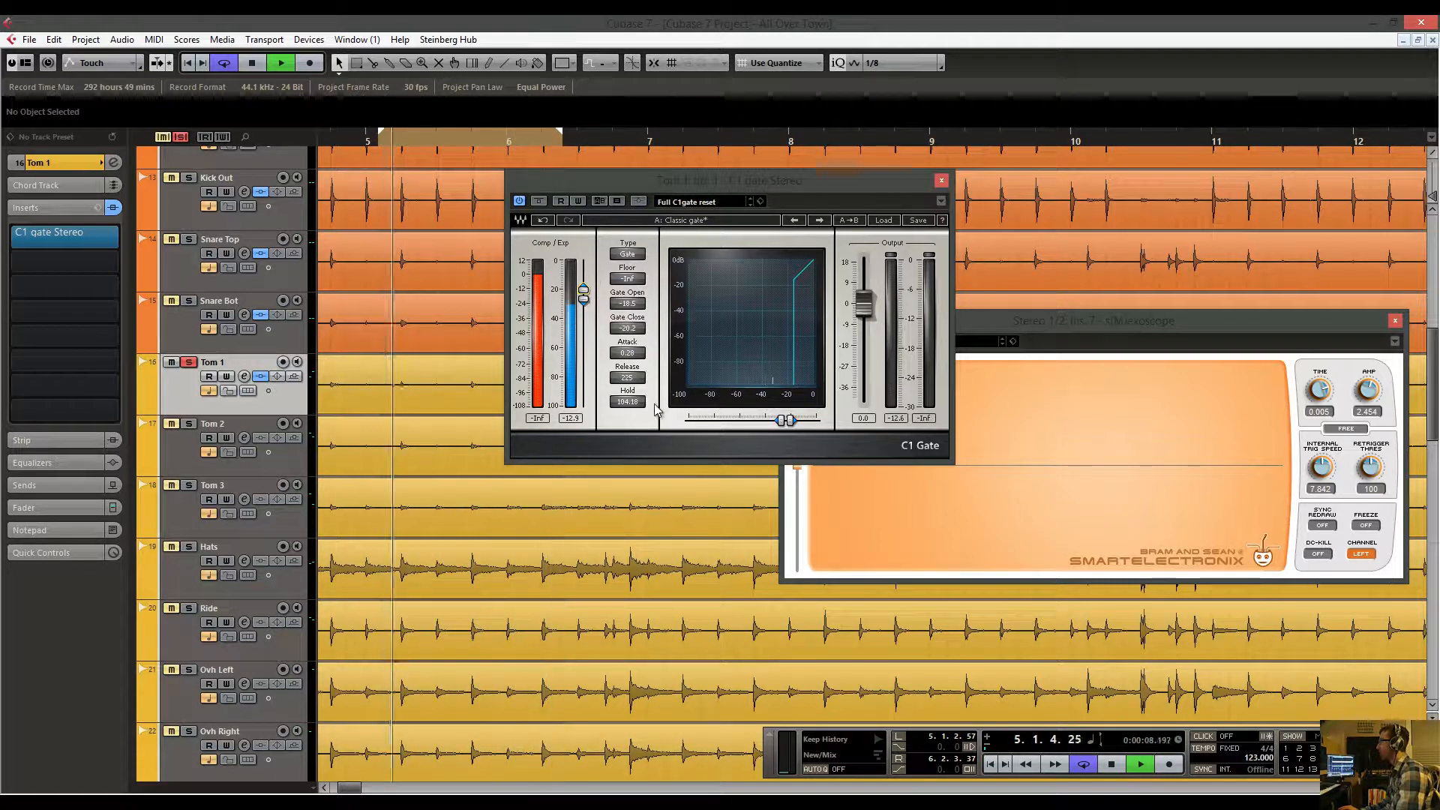
Play the soloed Tom 1 past the current loop, up to about bar 7.1.
key("space")
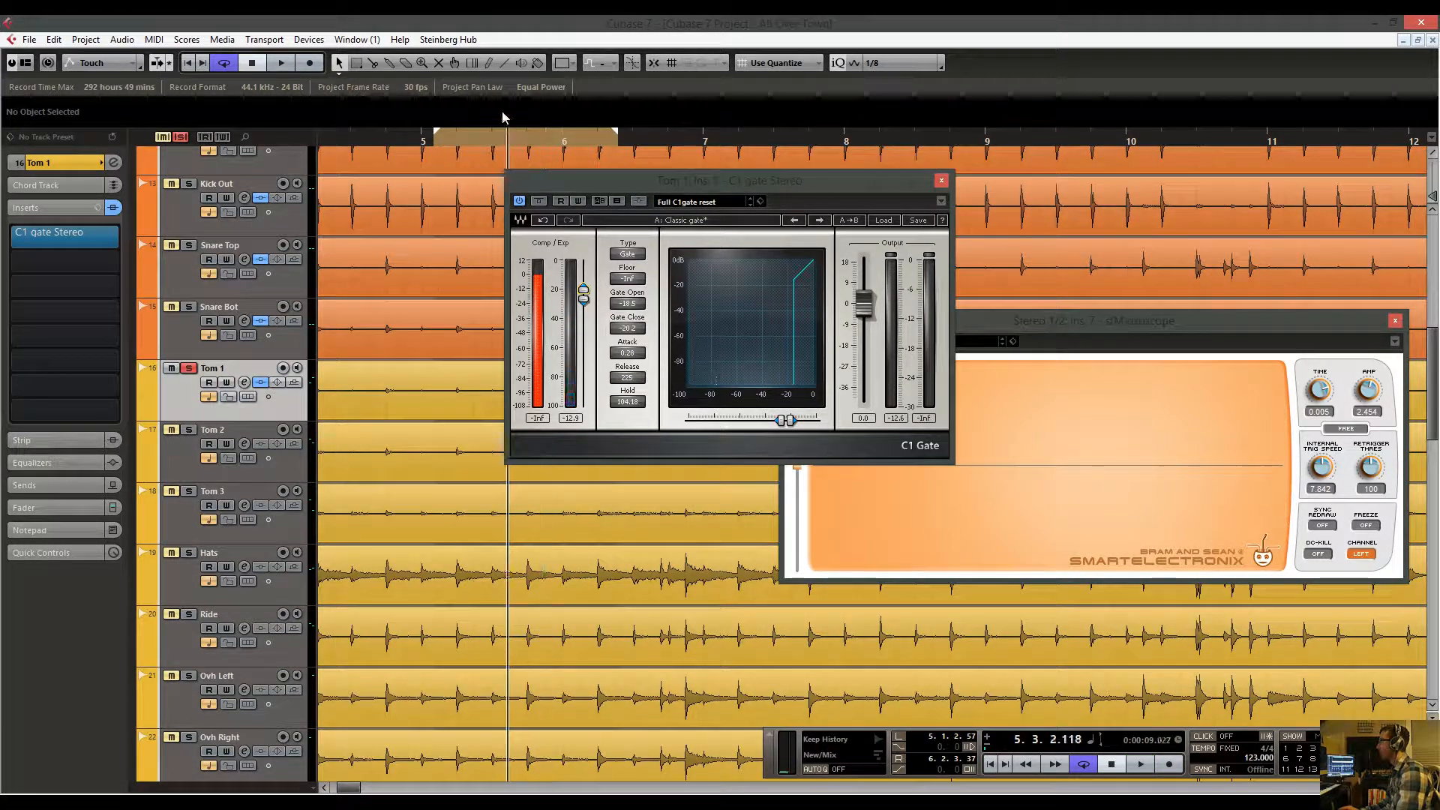
left_click_drag(502, 113, 366, 105)
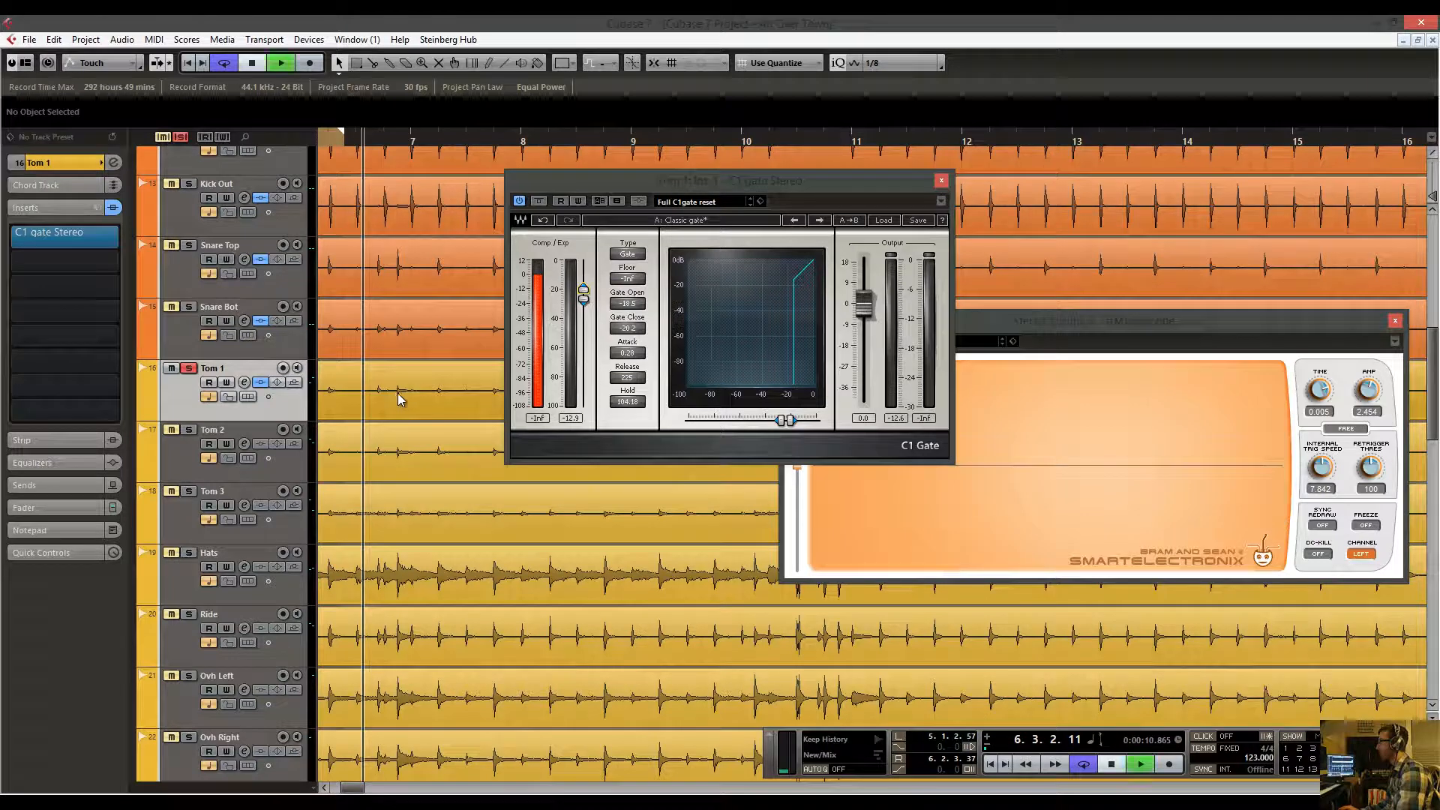
key("space")
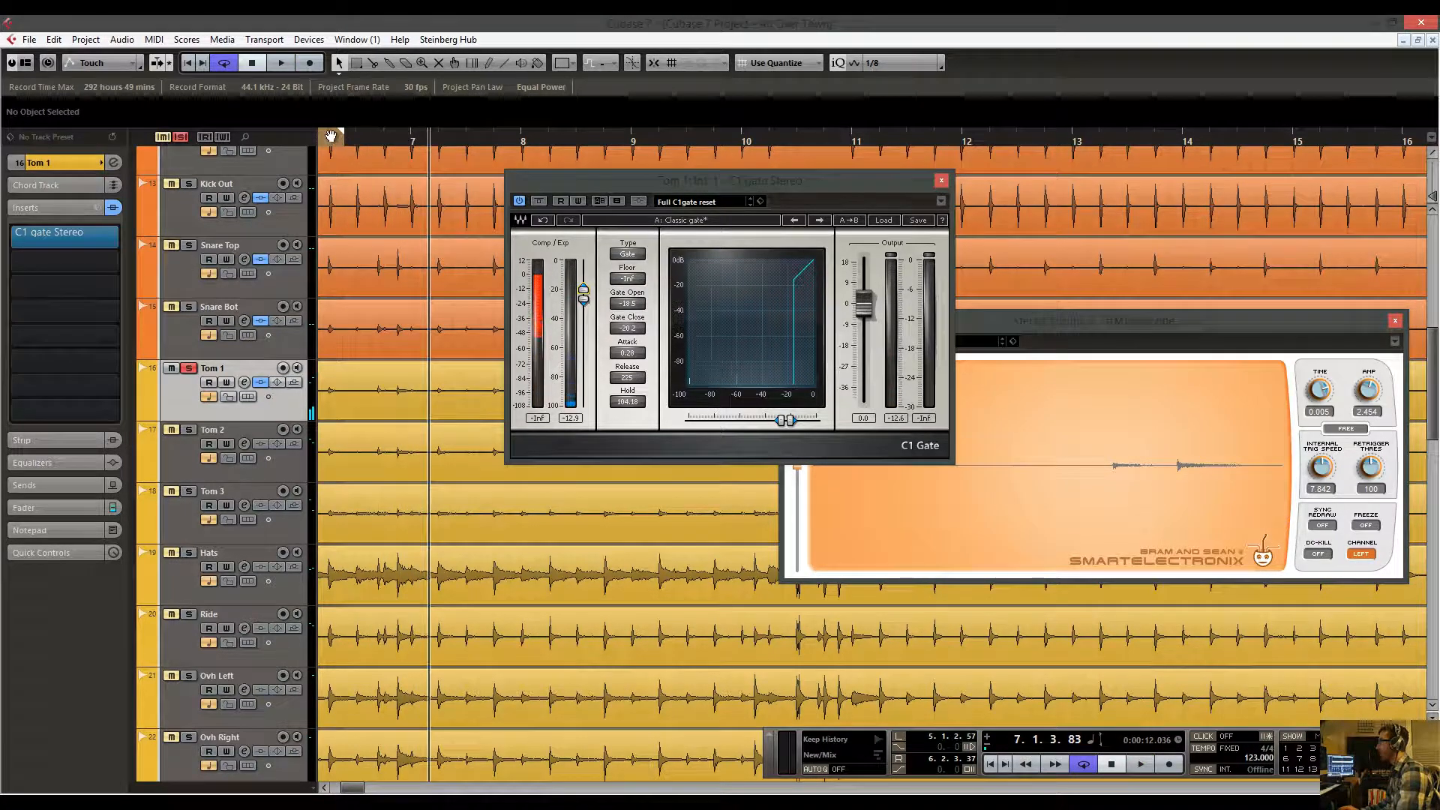
Loop Tom 1 from about bar 6.1 to 7.3 and raise its gate thresholds to -16.2 open and -17.9 close.
left_click_drag(330, 137, 467, 136)
left_click(375, 145)
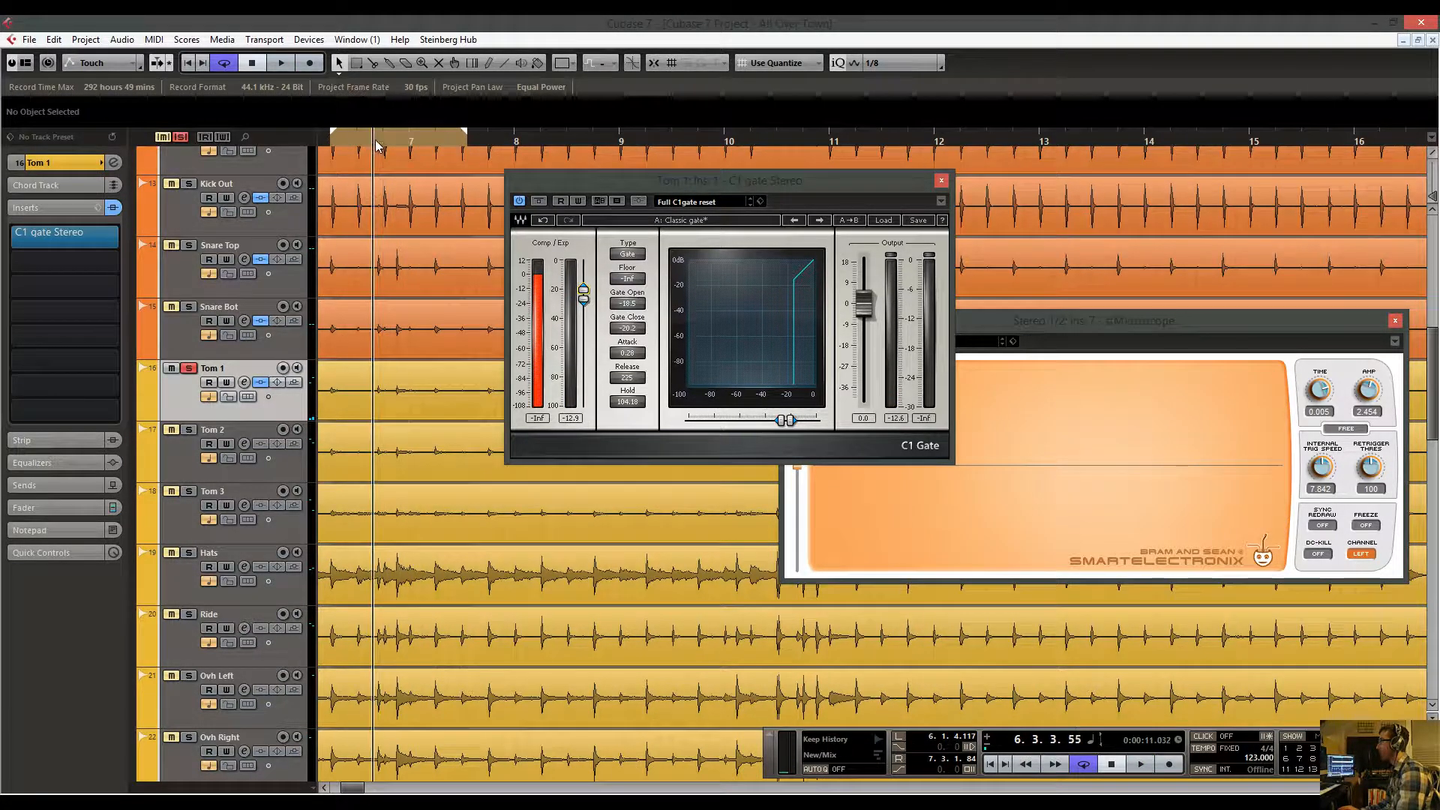
key("space")
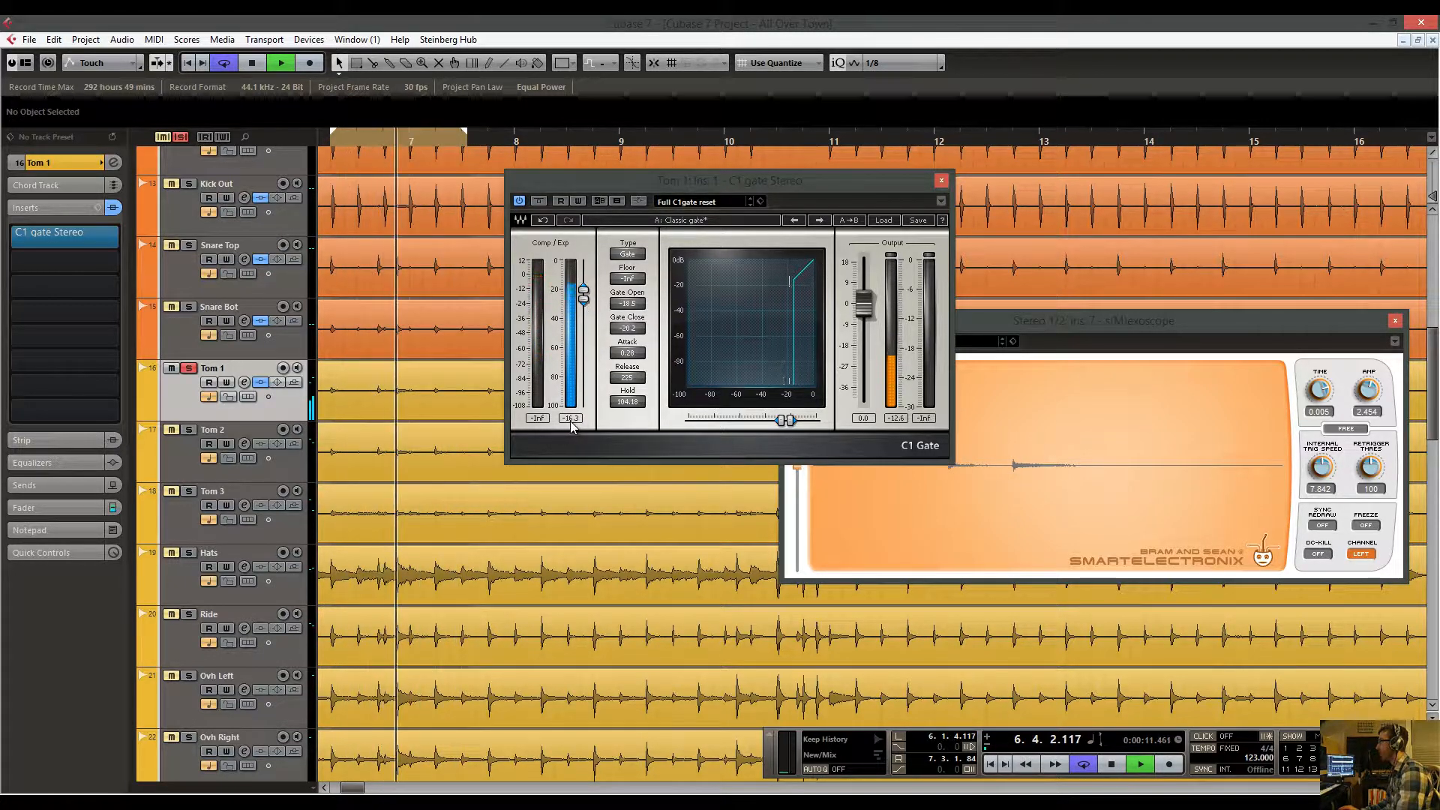
key("space")
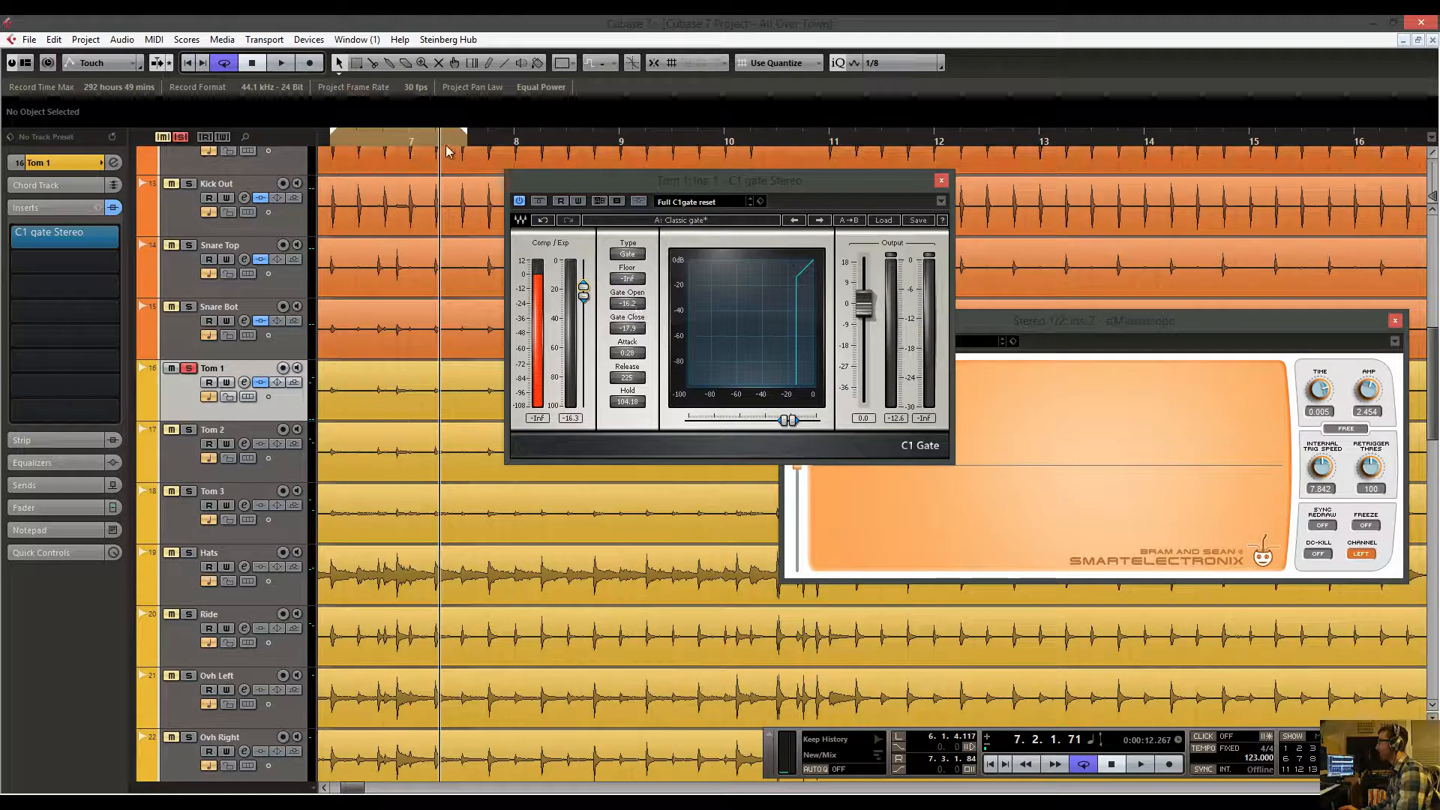
Replay the looped Tom 1 section, and play the track further on to about bar 11.2.
key("space")
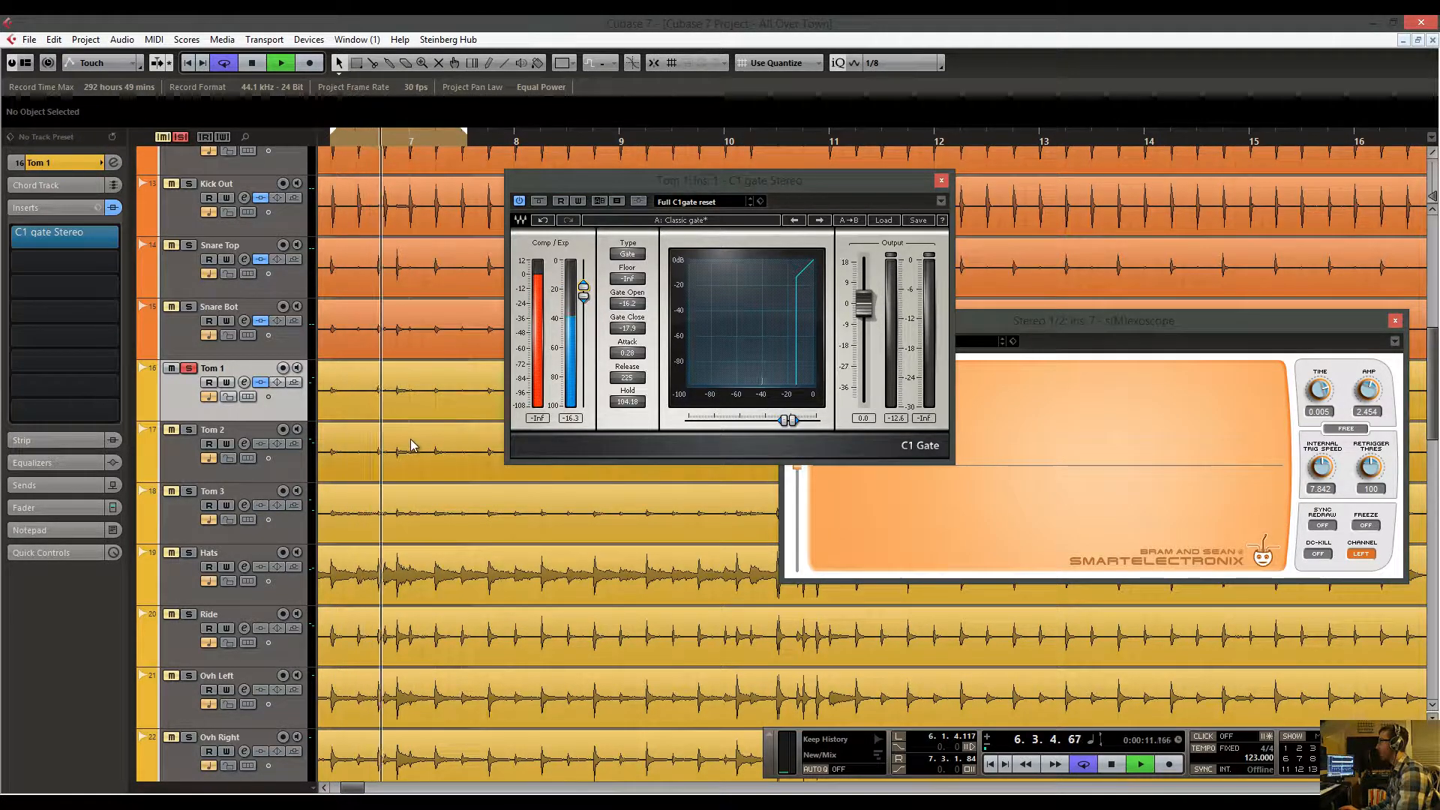
key("space")
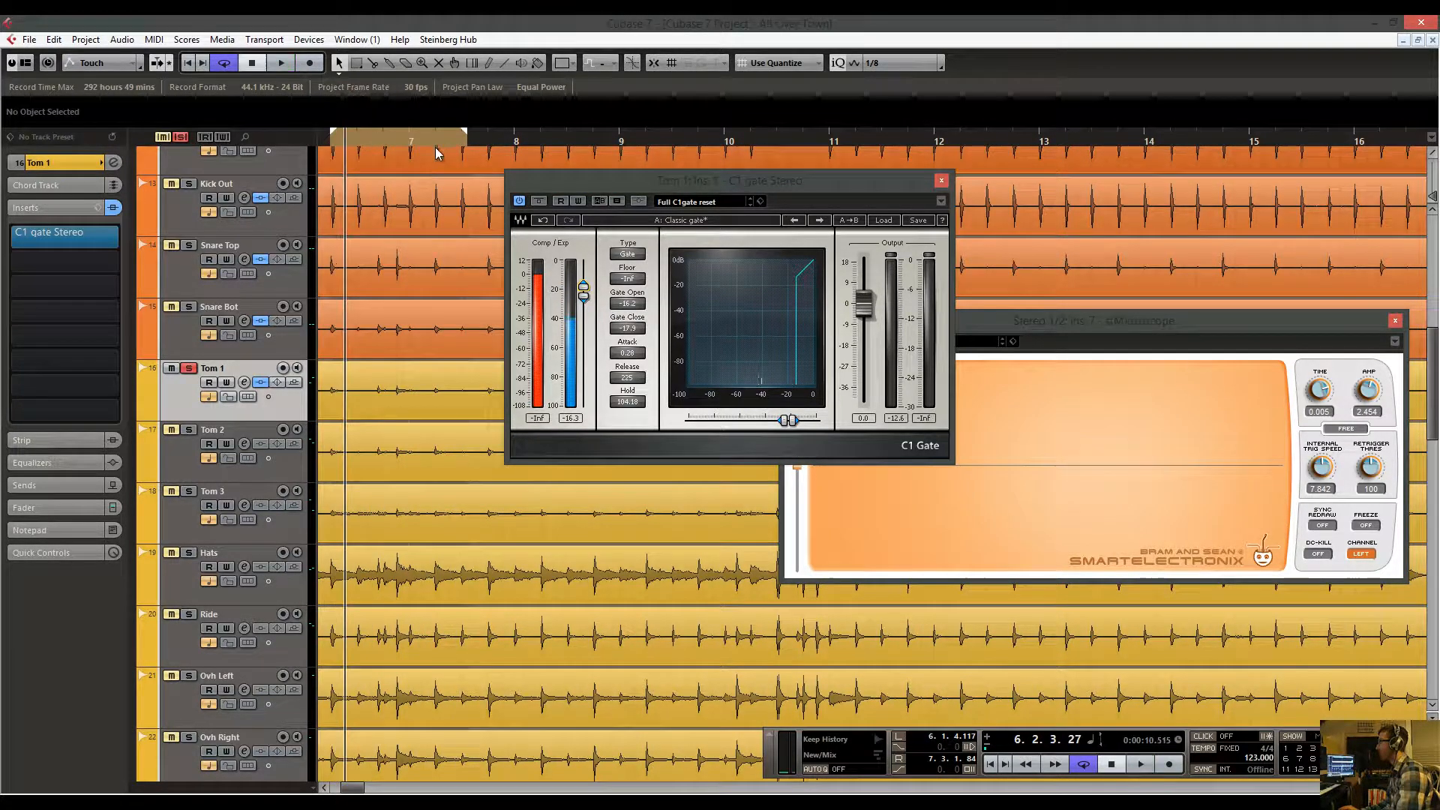
left_click_drag(428, 140, 383, 128)
key("space")
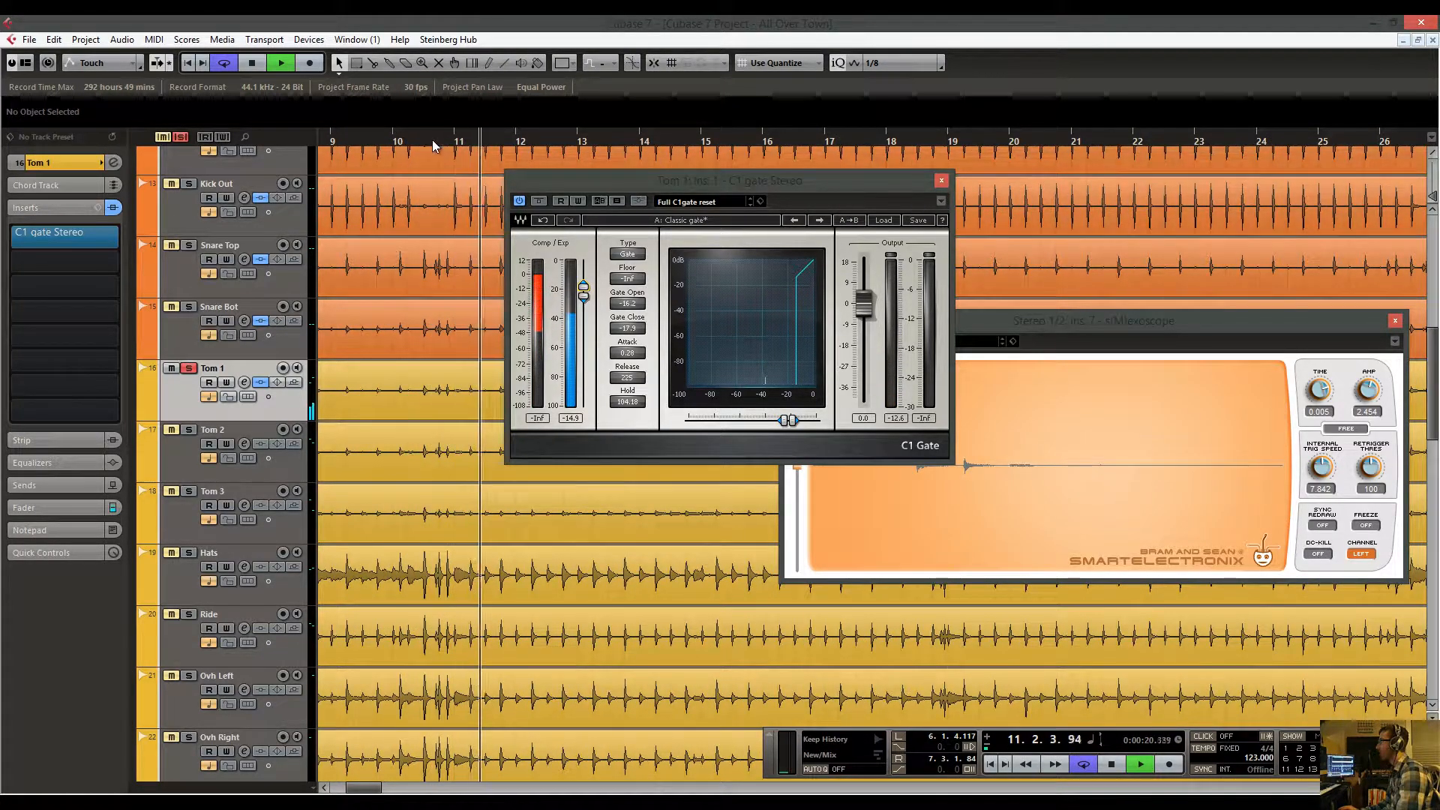
key("space")
Loop Tom 1 from about bar 10.1 to 11.1 and set both its gate open and gate close thresholds to -14.7.
left_click_drag(428, 141, 417, 146)
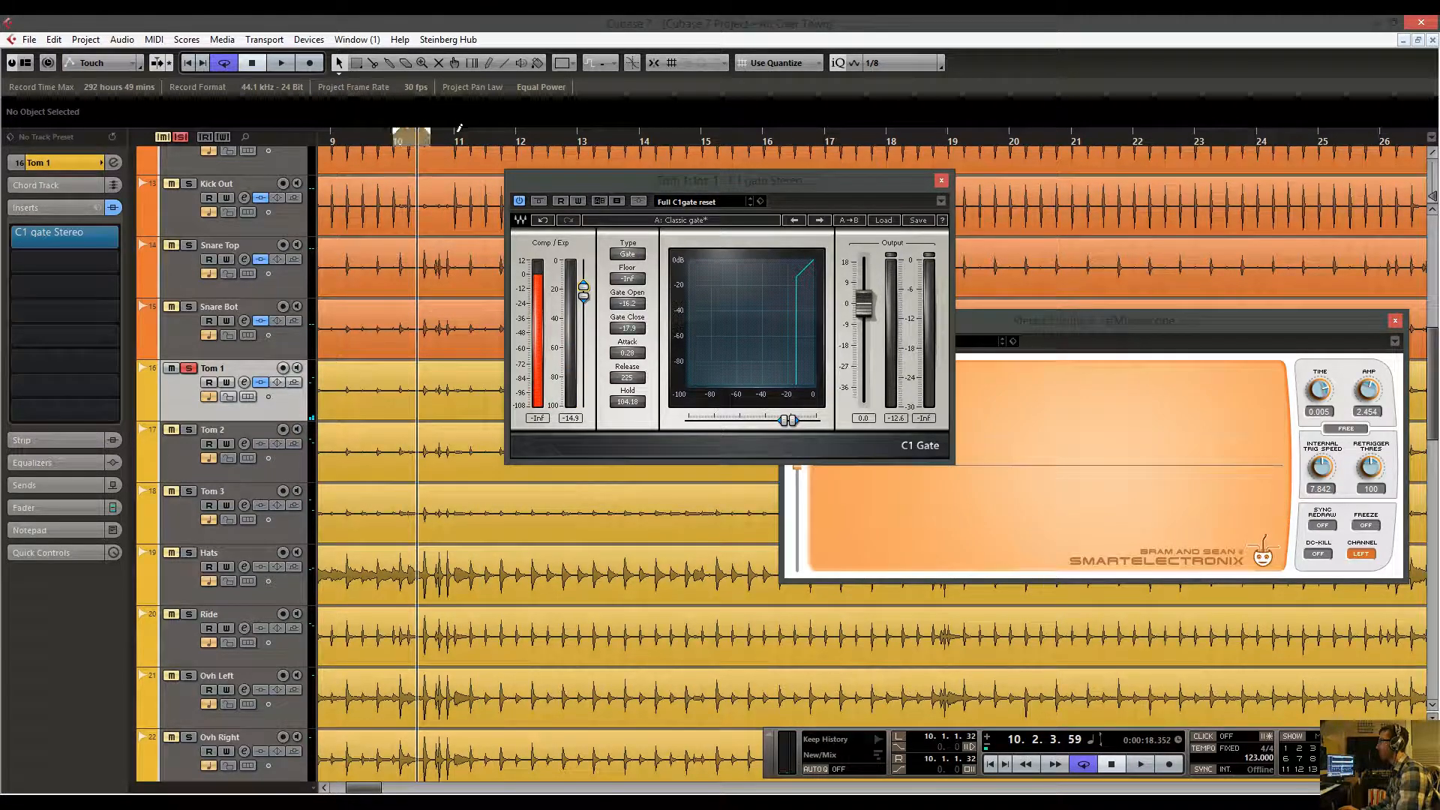
key("space")
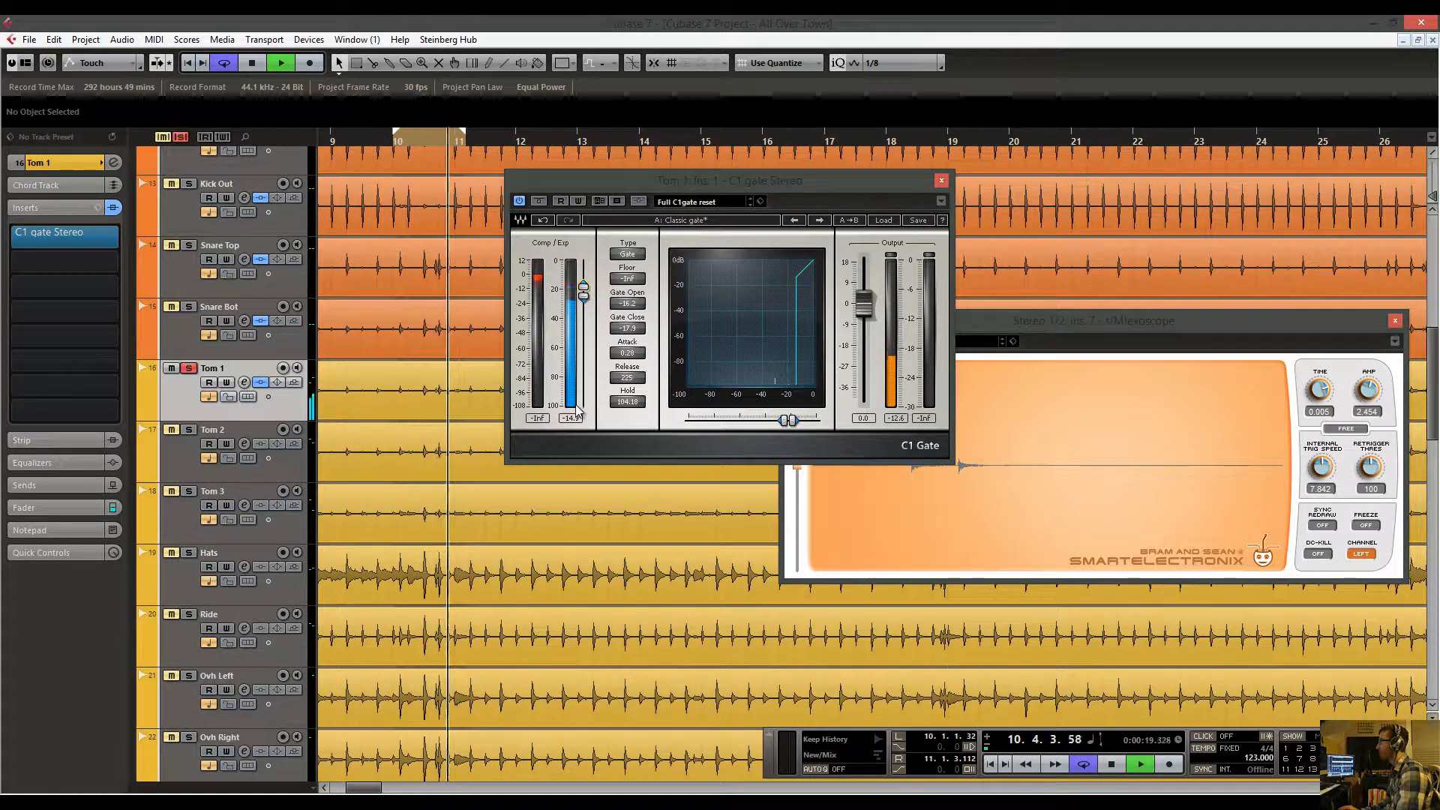
left_click_drag(586, 315, 588, 277)
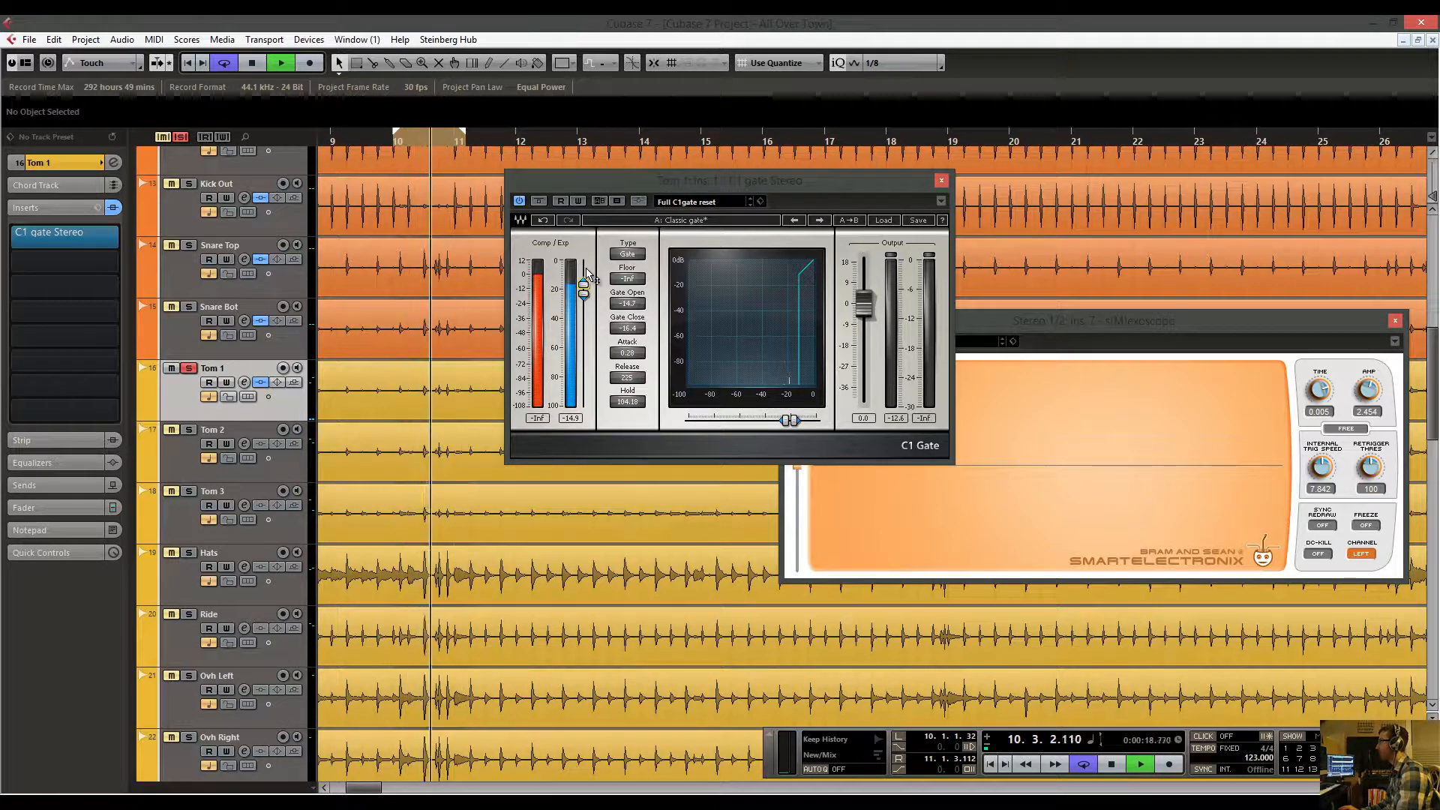
left_click_drag(588, 276, 589, 276)
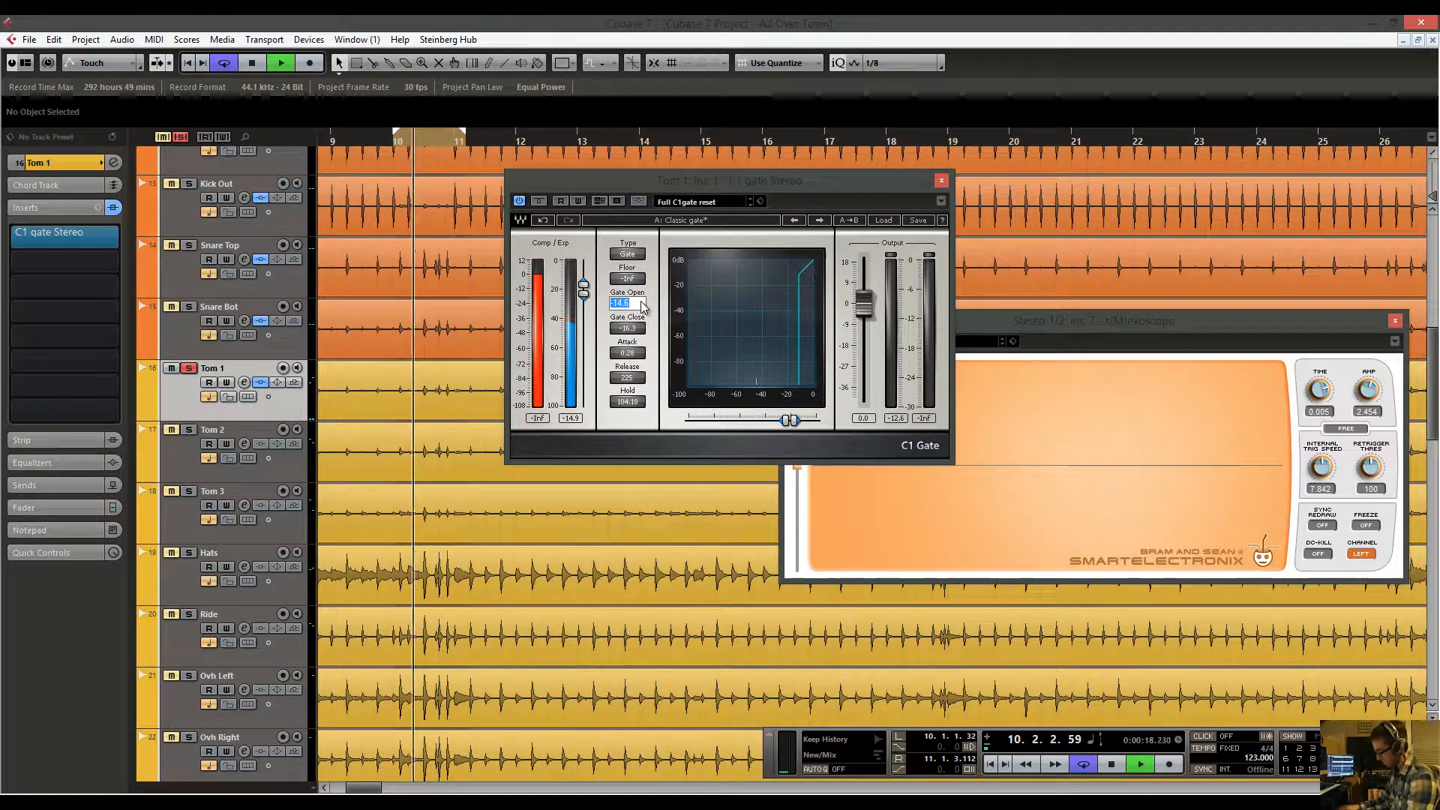
type(".")
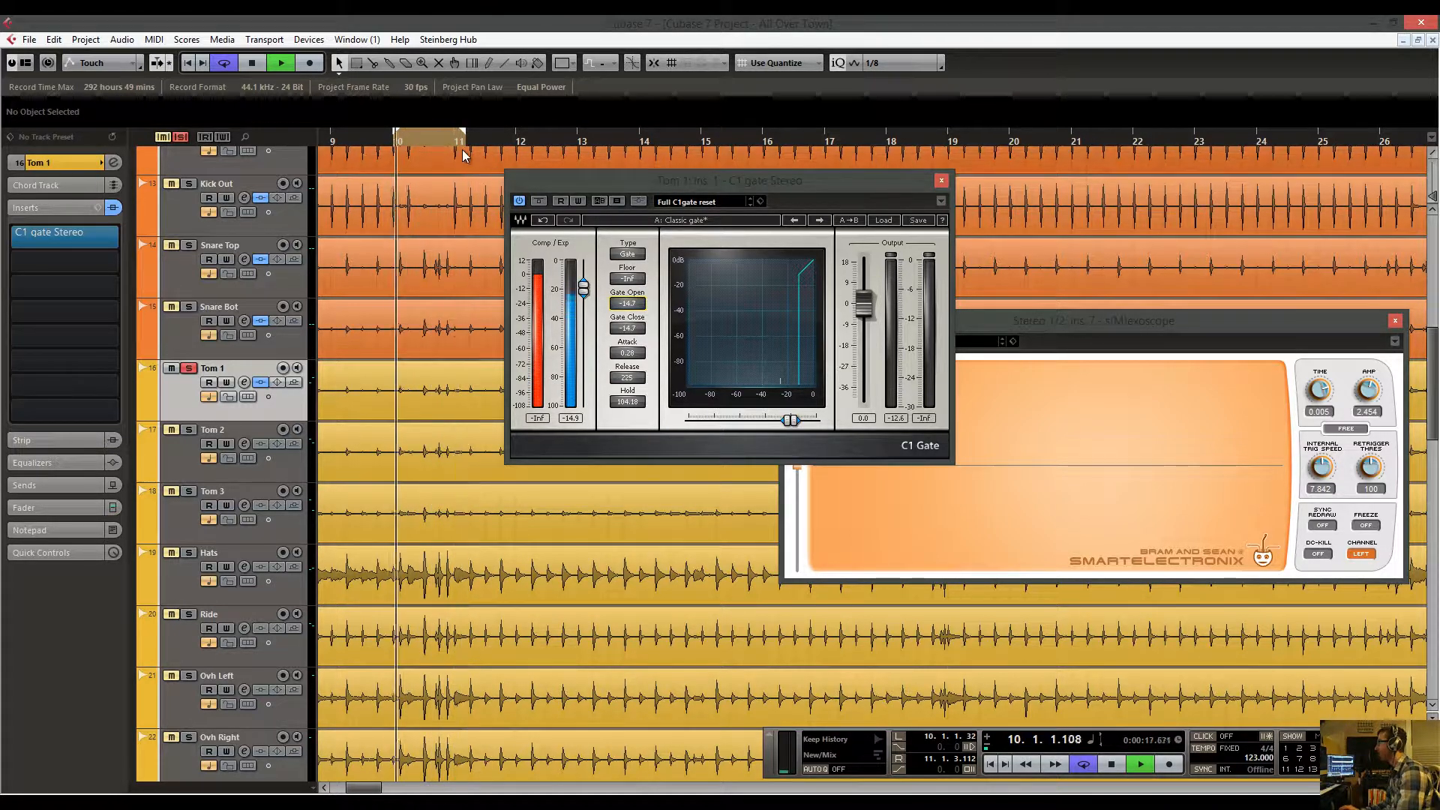
Play Tom 1 from about bar 26 and move the C1 gate window away from the waveforms.
key("space")
mouse_move(455, 140)
left_mouse_down()
mouse_move(445, 87)
mouse_move(431, 150)
left_mouse_up()
key("space")
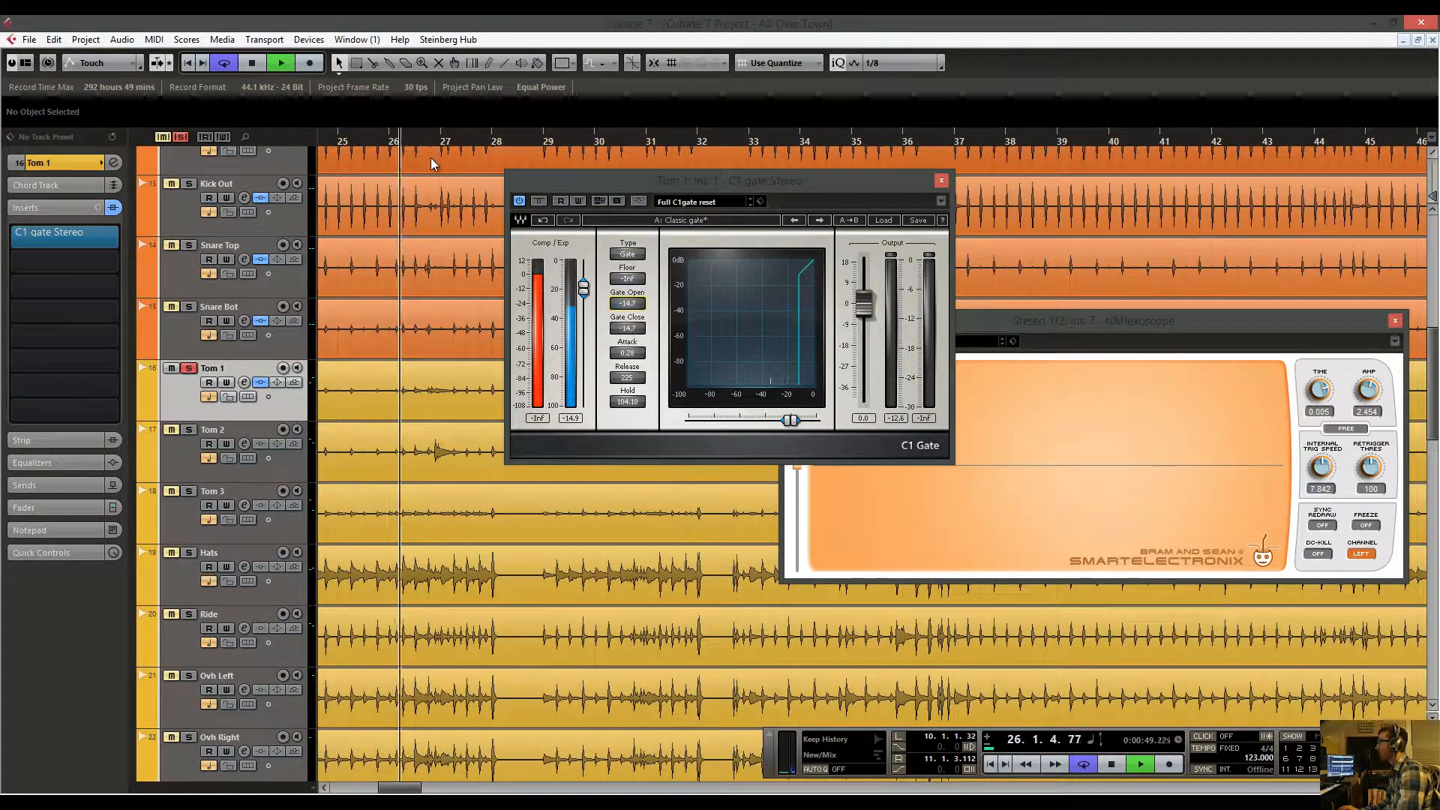
left_click_drag(490, 207, 403, 250)
left_click_drag(645, 189, 892, 188)
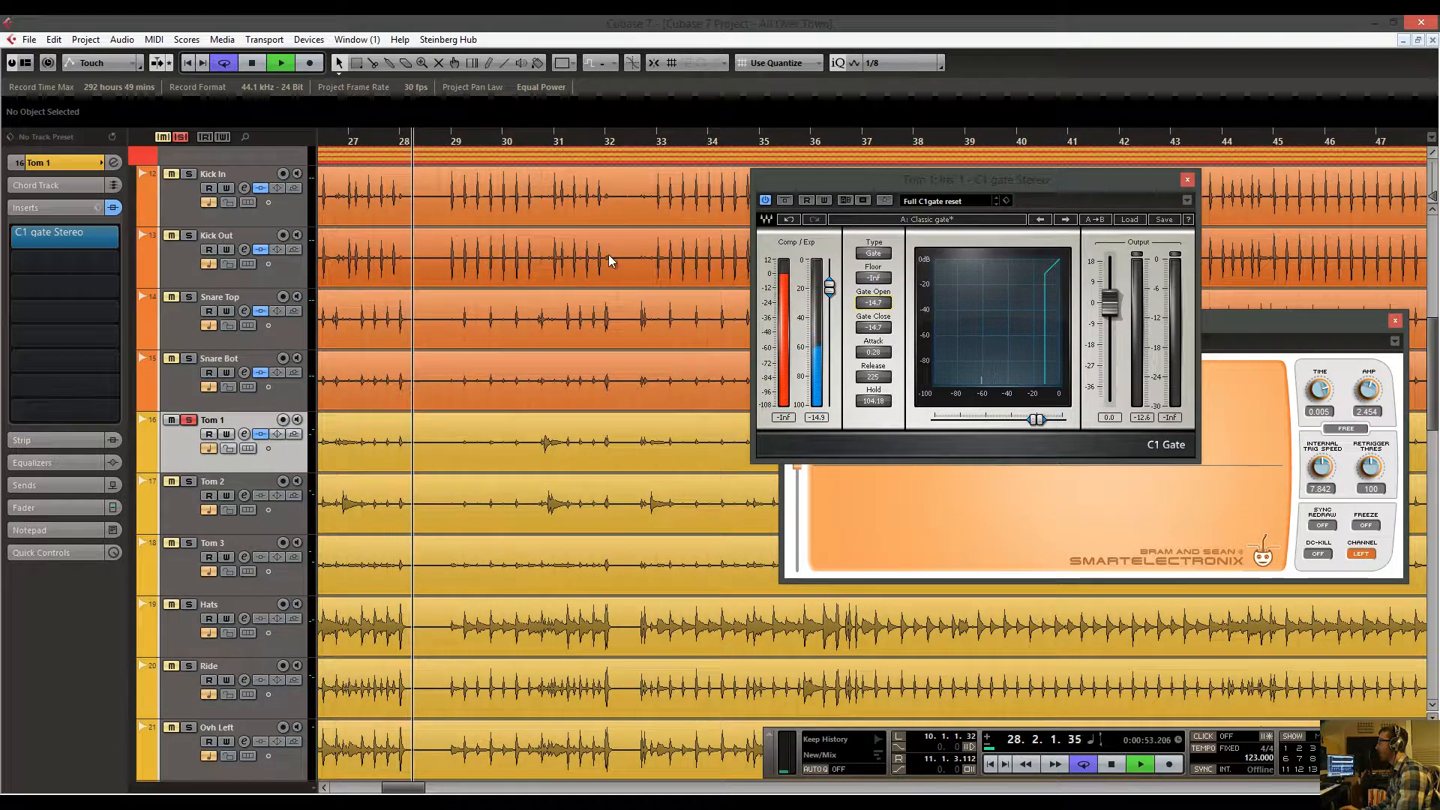
left_click_drag(609, 255, 513, 267)
Check the gated Tom 1 near bars 31 to 32, set both gate thresholds to -13.5, and replay the passage.
left_click_drag(455, 140, 434, 178)
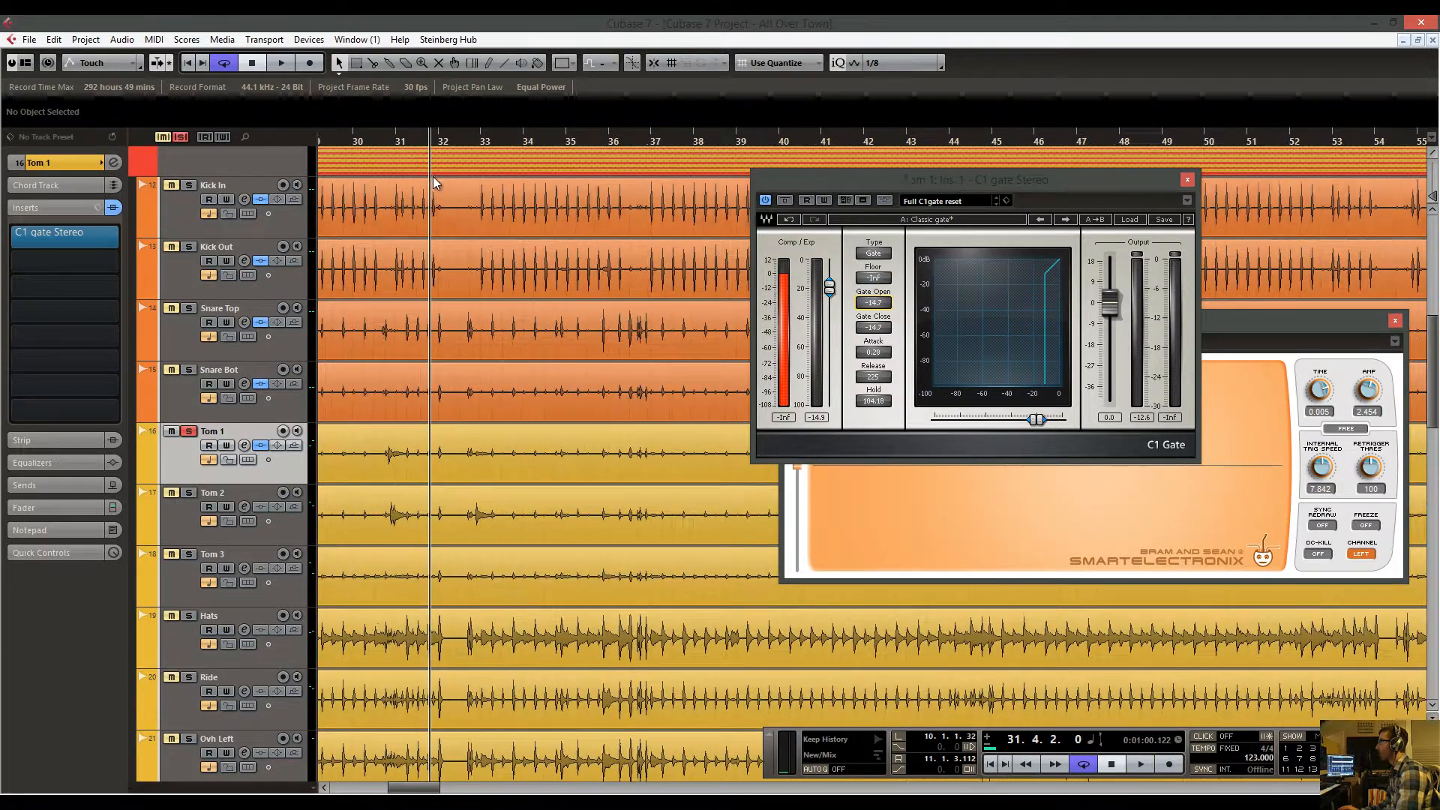
key("space")
key("space")
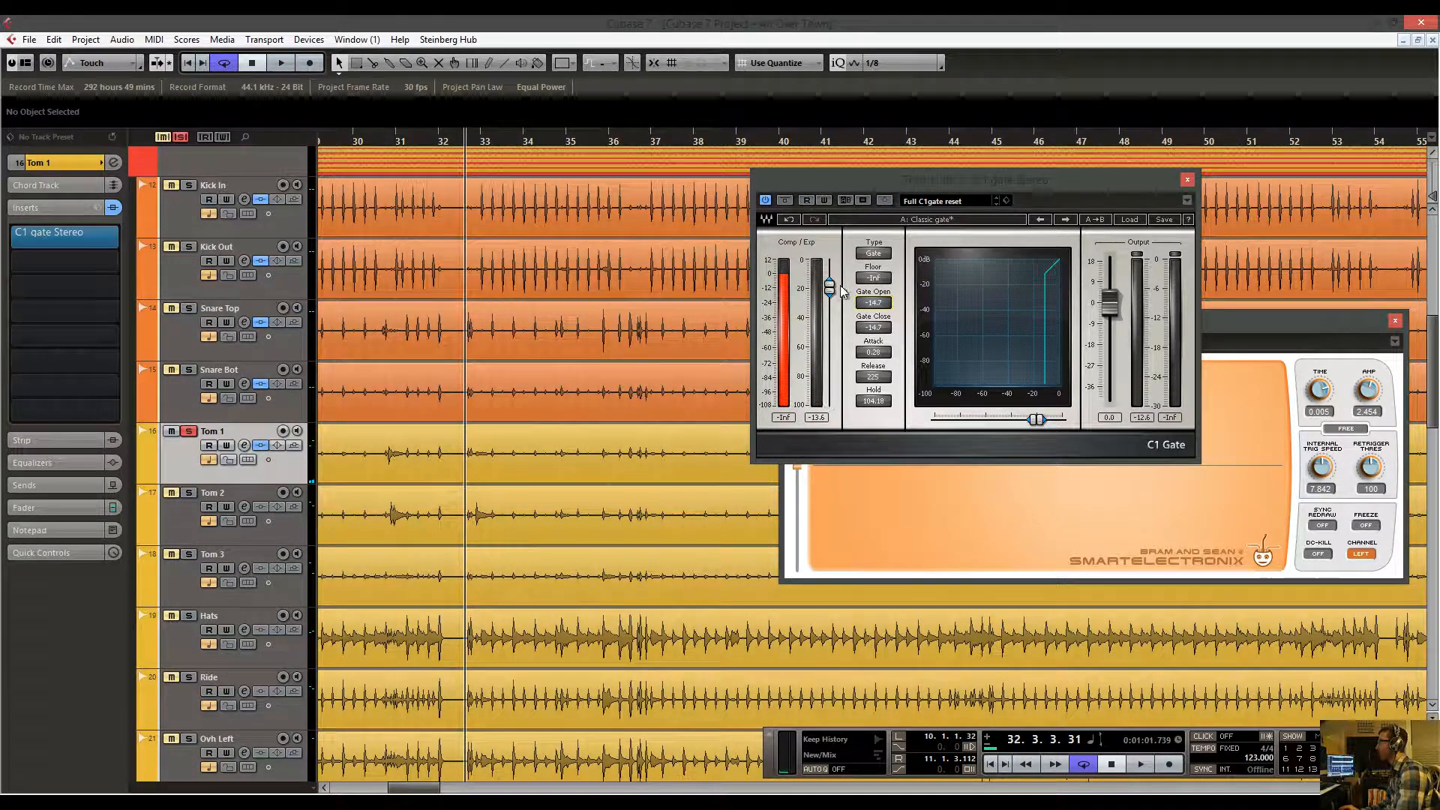
left_click(875, 307)
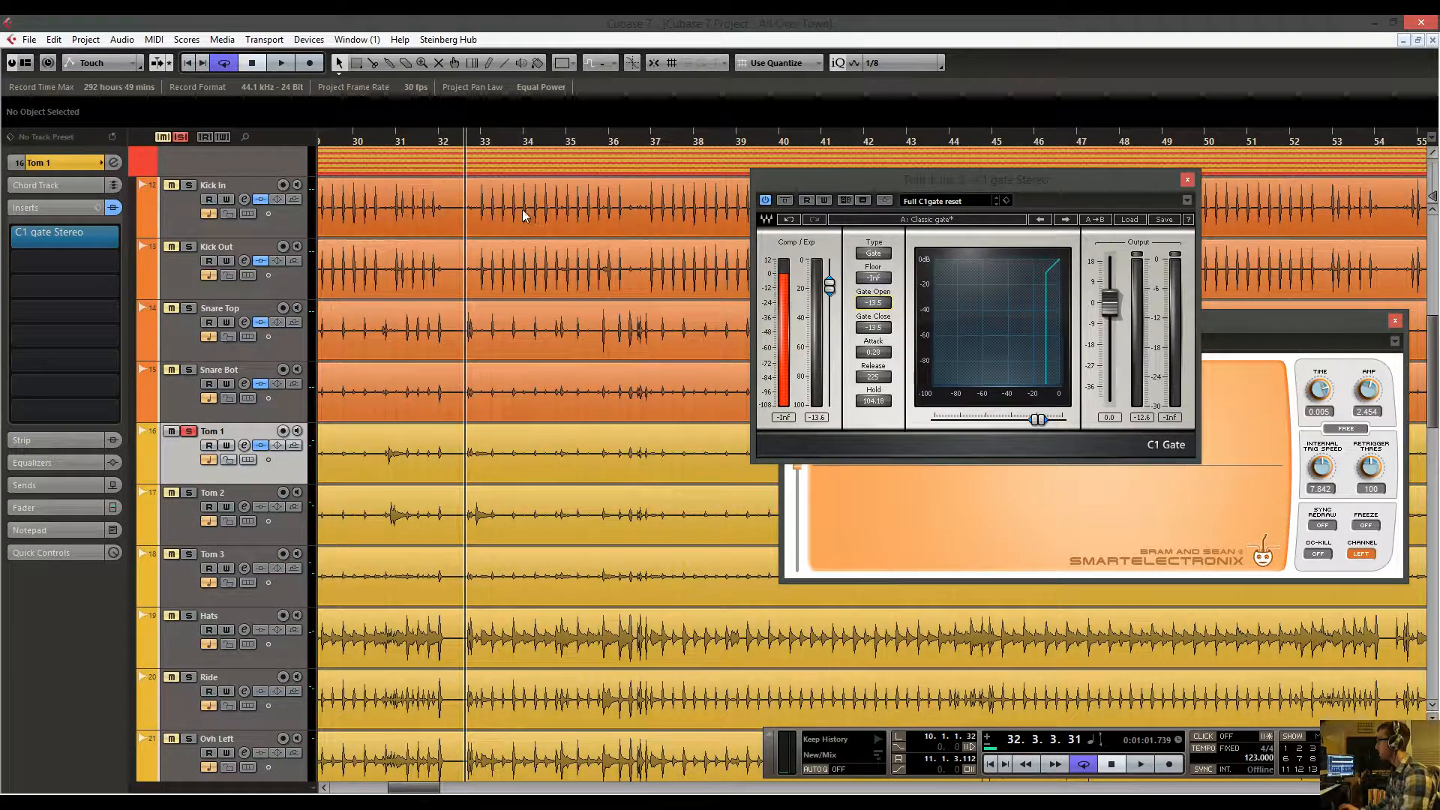
left_click(408, 141)
key("space")
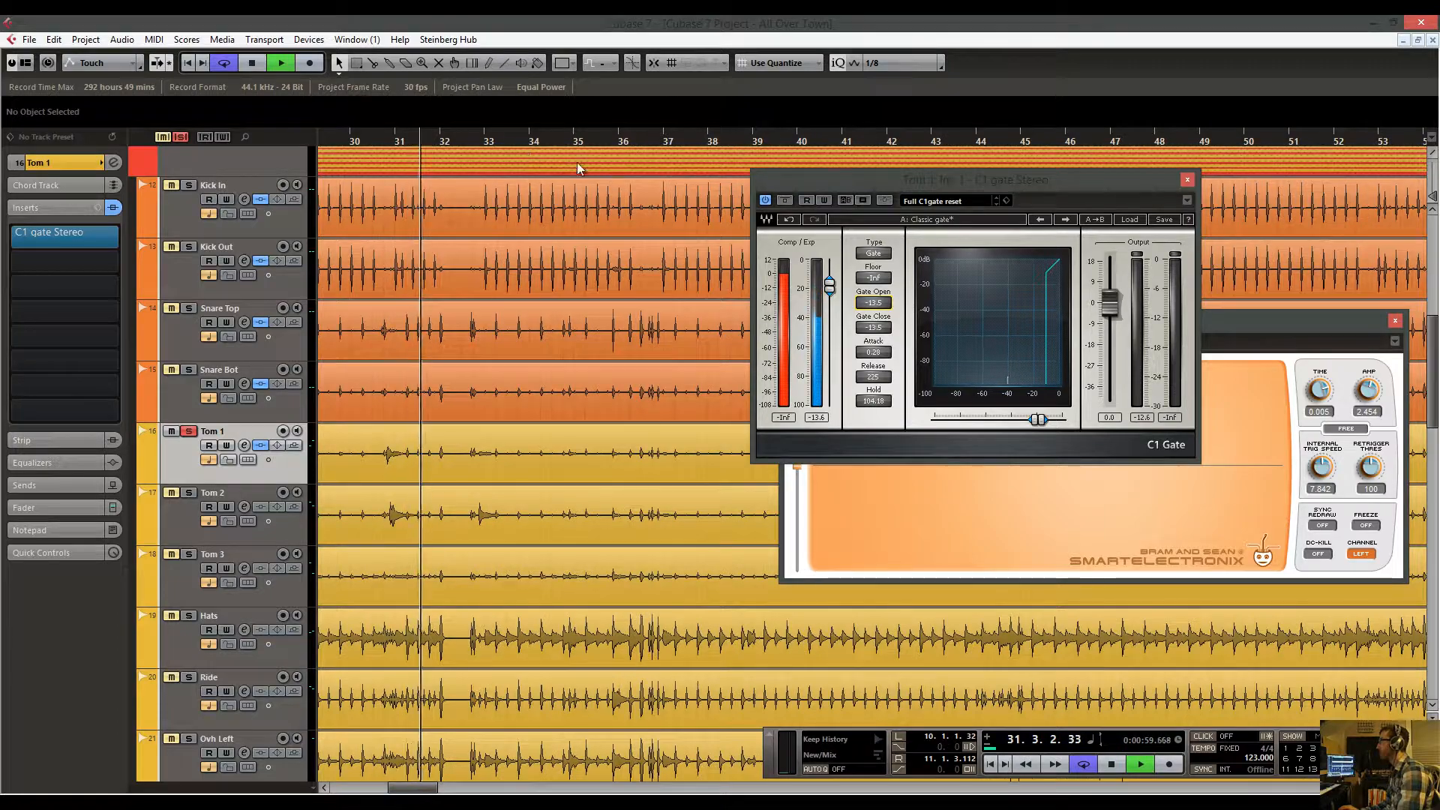
Play the gated Tom 1 around bar 36 up close.
key("space")
key("g")
key("space")
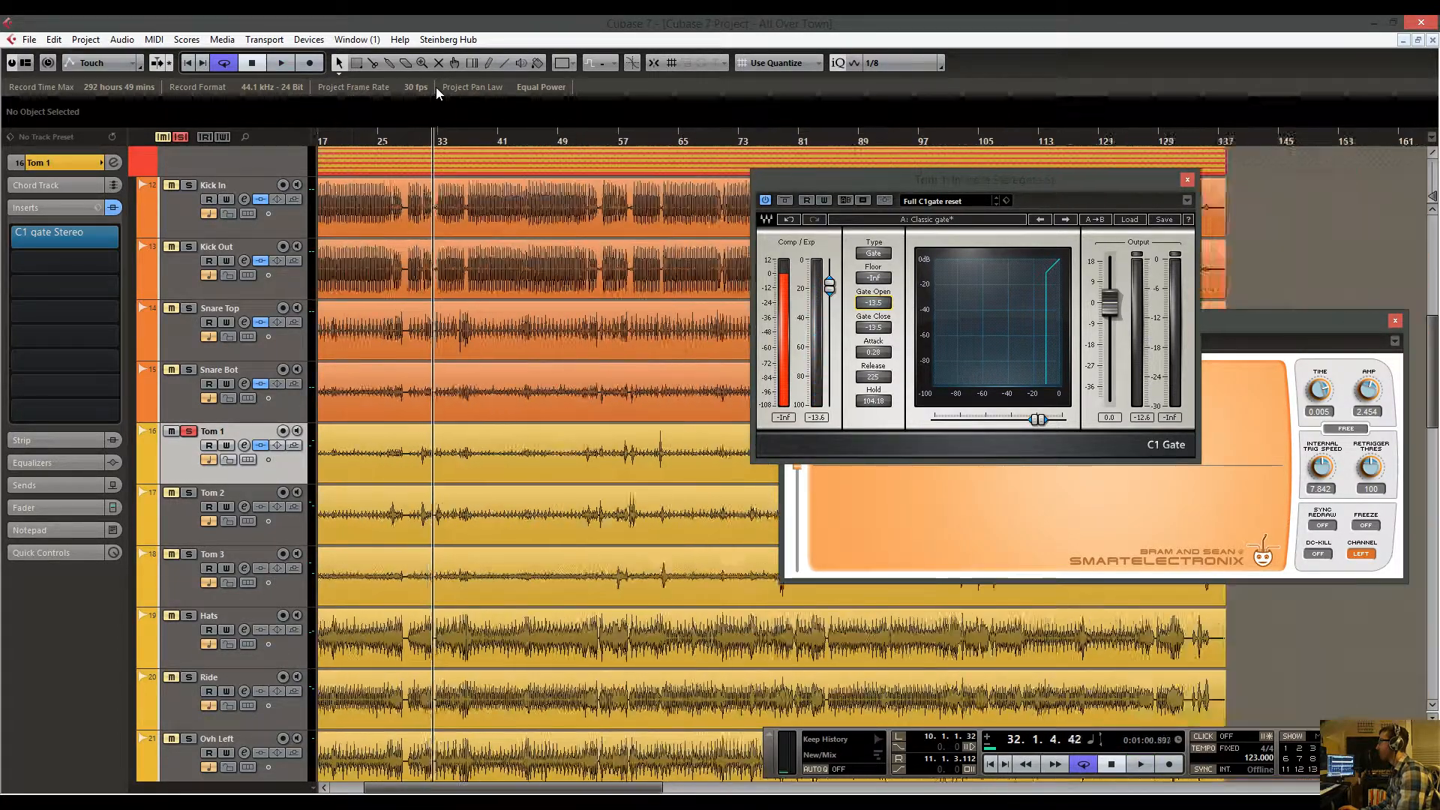
key("h")
key("h")
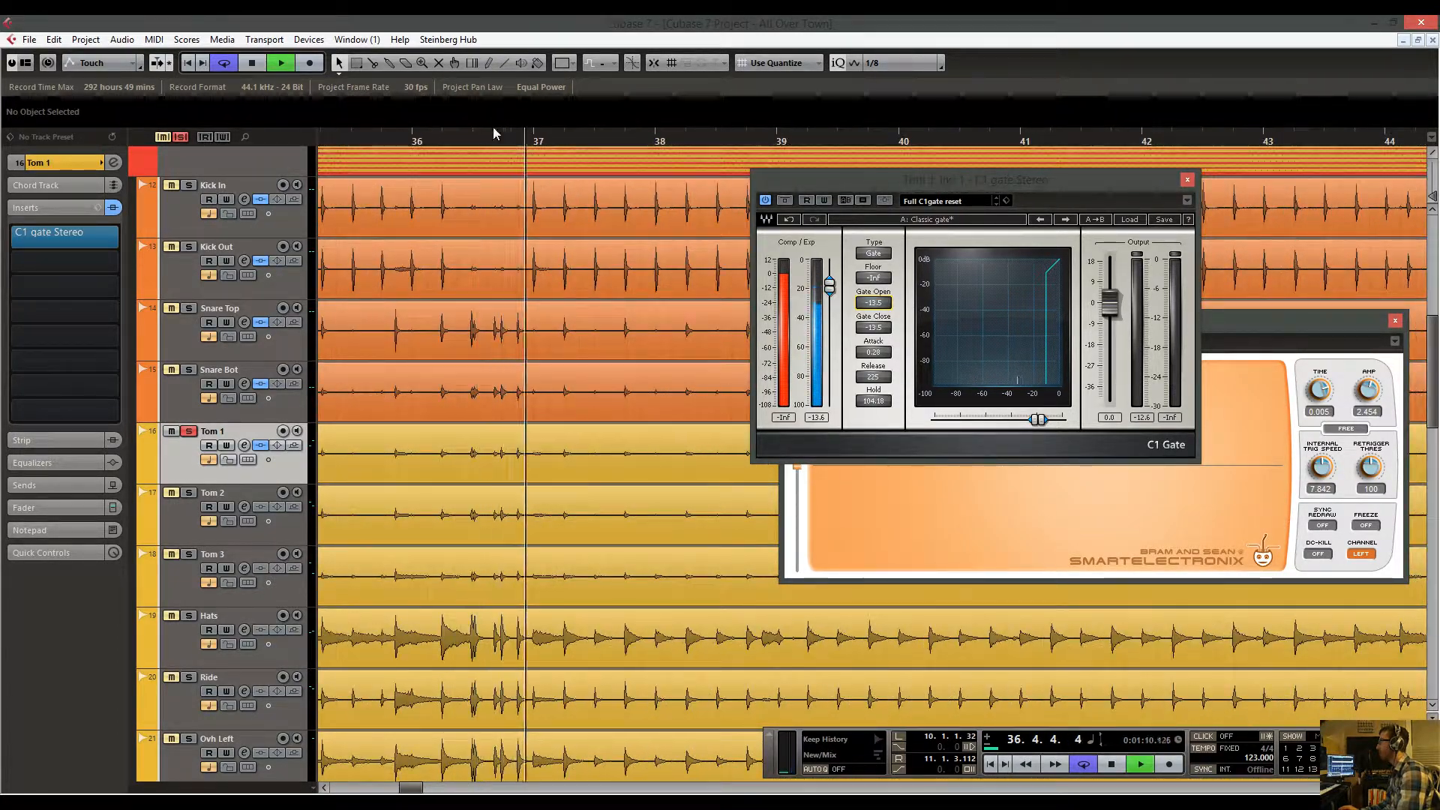
key("space")
Zoom out to the whole song and play the gated Tom 1 from about bar 54.
key("g")
key("g")
key("g")
key("g")
left_click(583, 141)
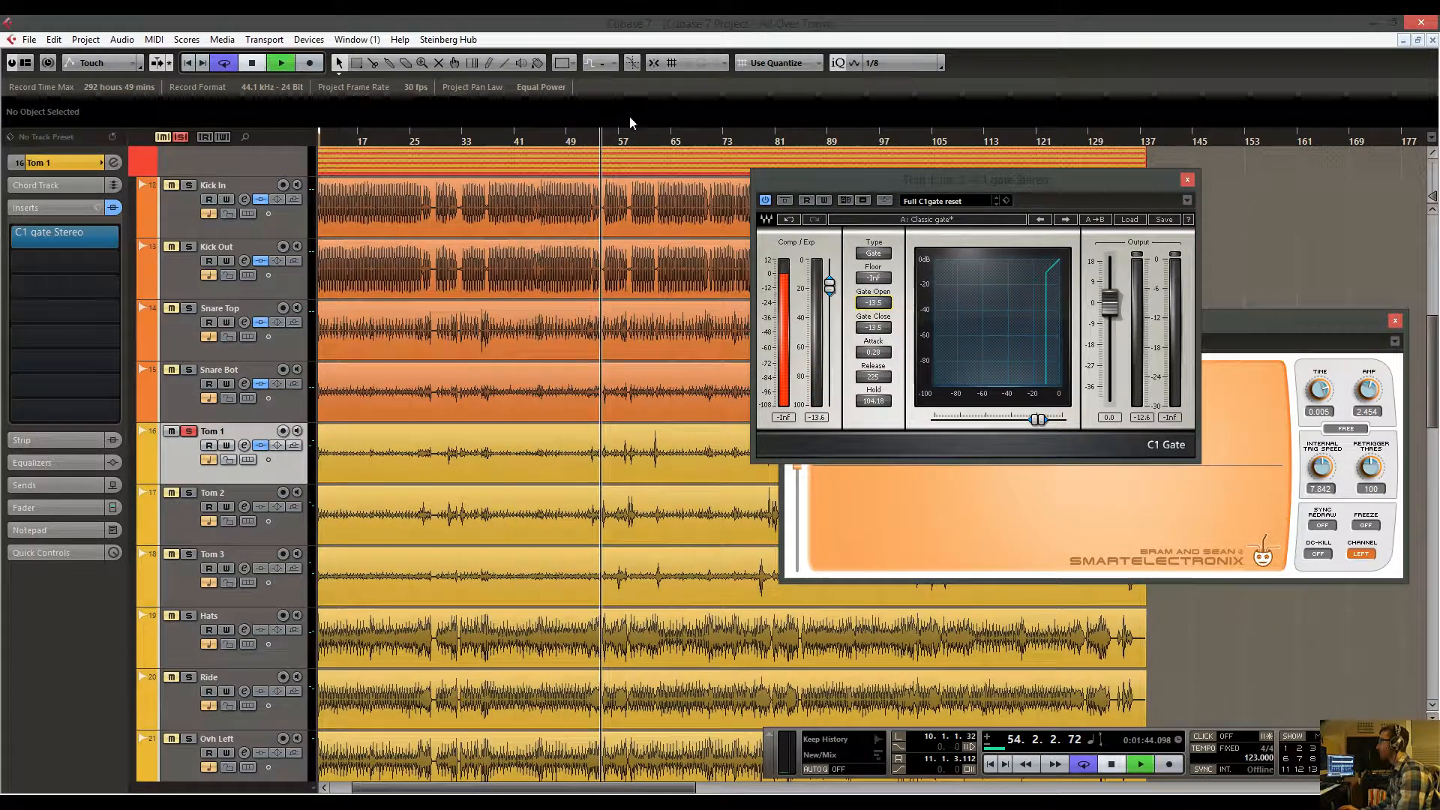
left_click_drag(633, 144, 550, 163)
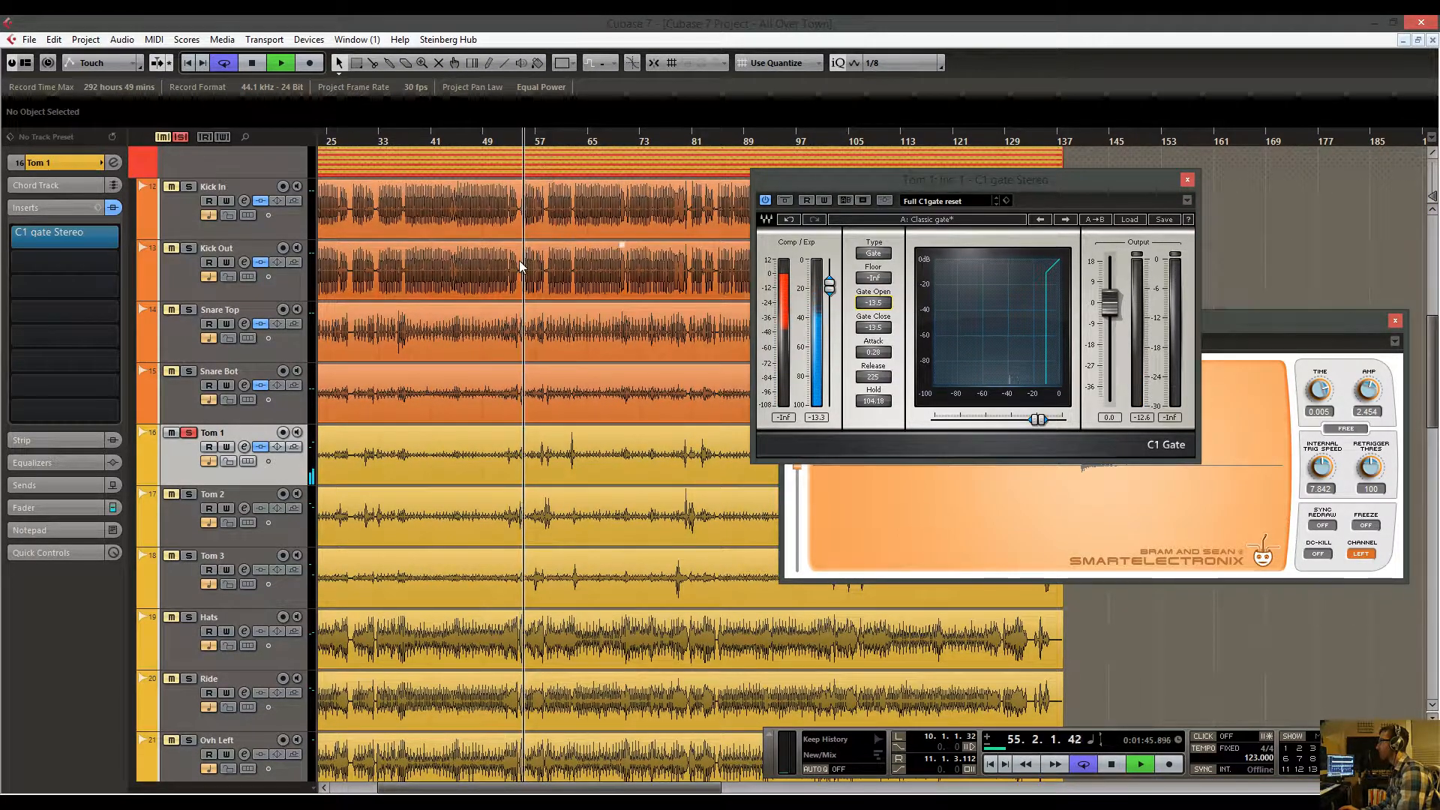
scroll(534, 294, "down", 2)
key("space")
Zoom in and play the Tom 1 hit from about bar 52.4 to 53.1.
key("h")
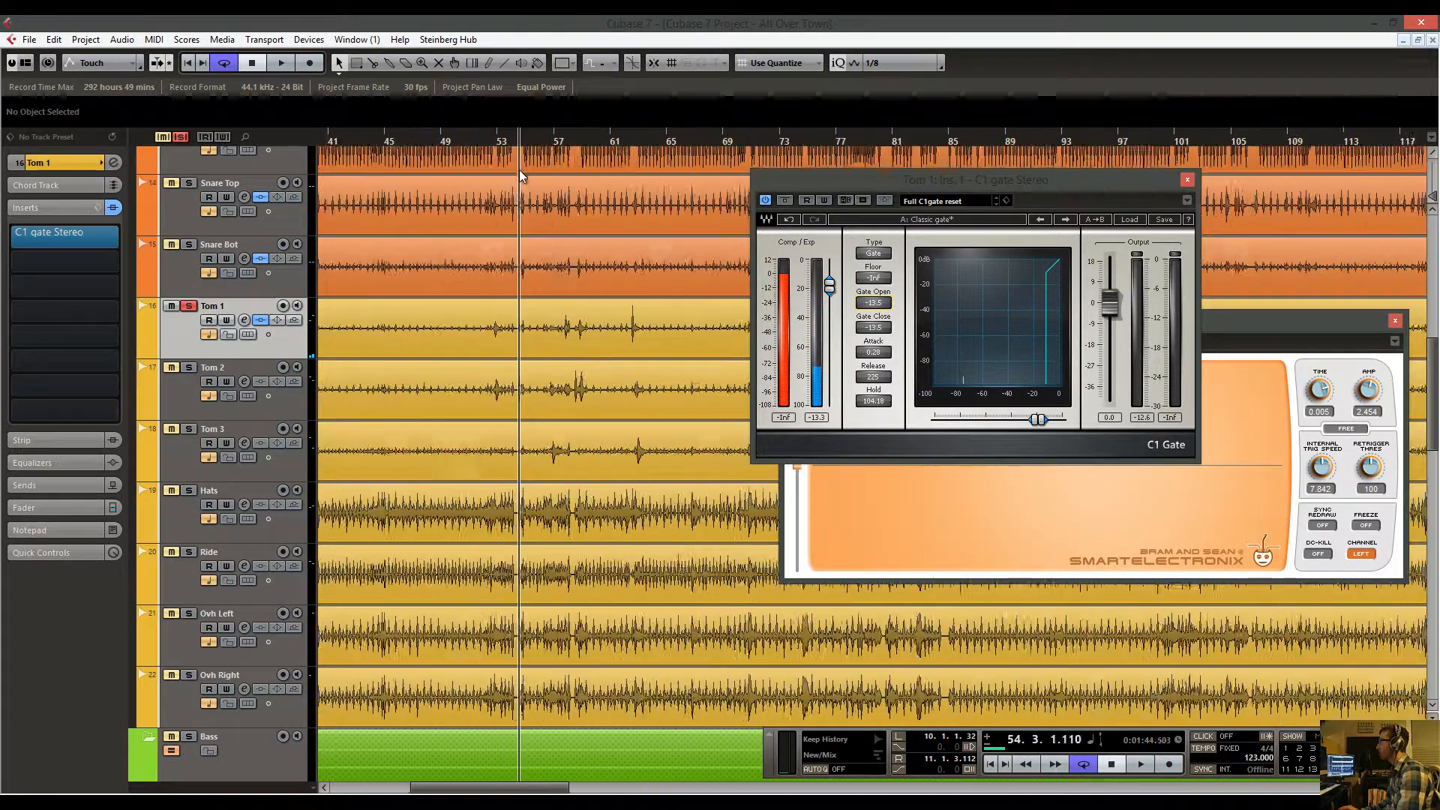
key("space")
key("h")
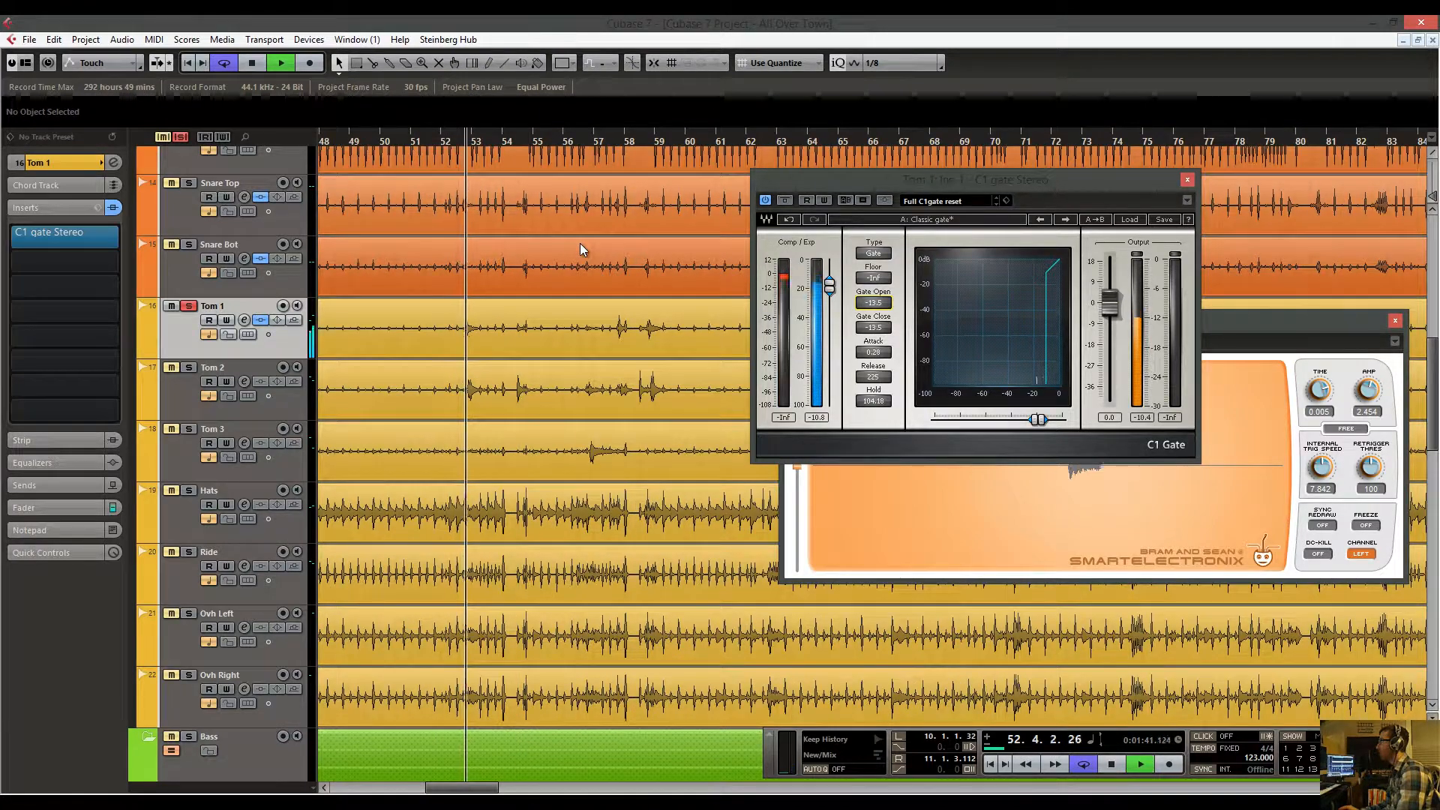
key("space")
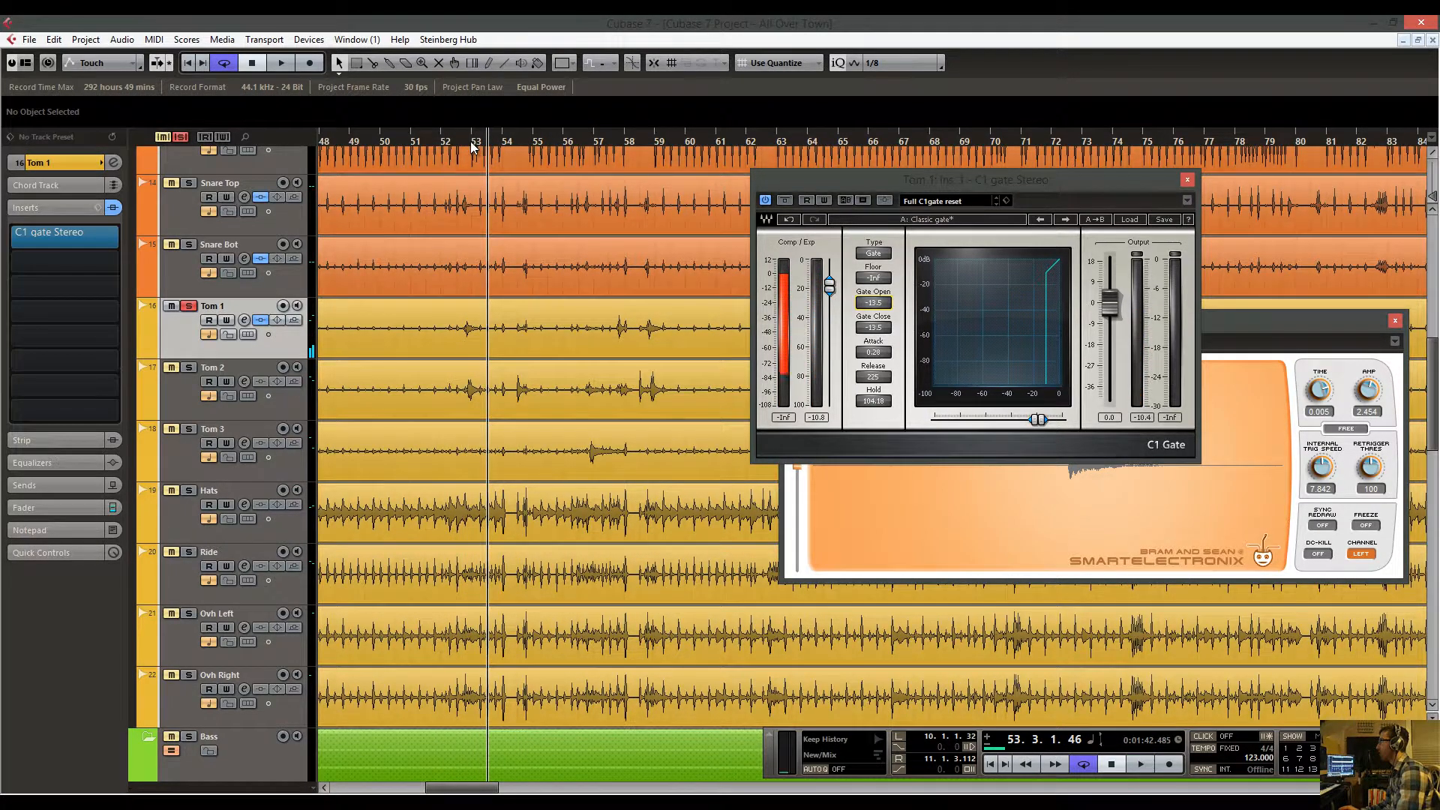
Play Tom 1 up to about bar 56.2, and go back to check it near bar 54.3.
left_click_drag(471, 142, 432, 164)
key("space")
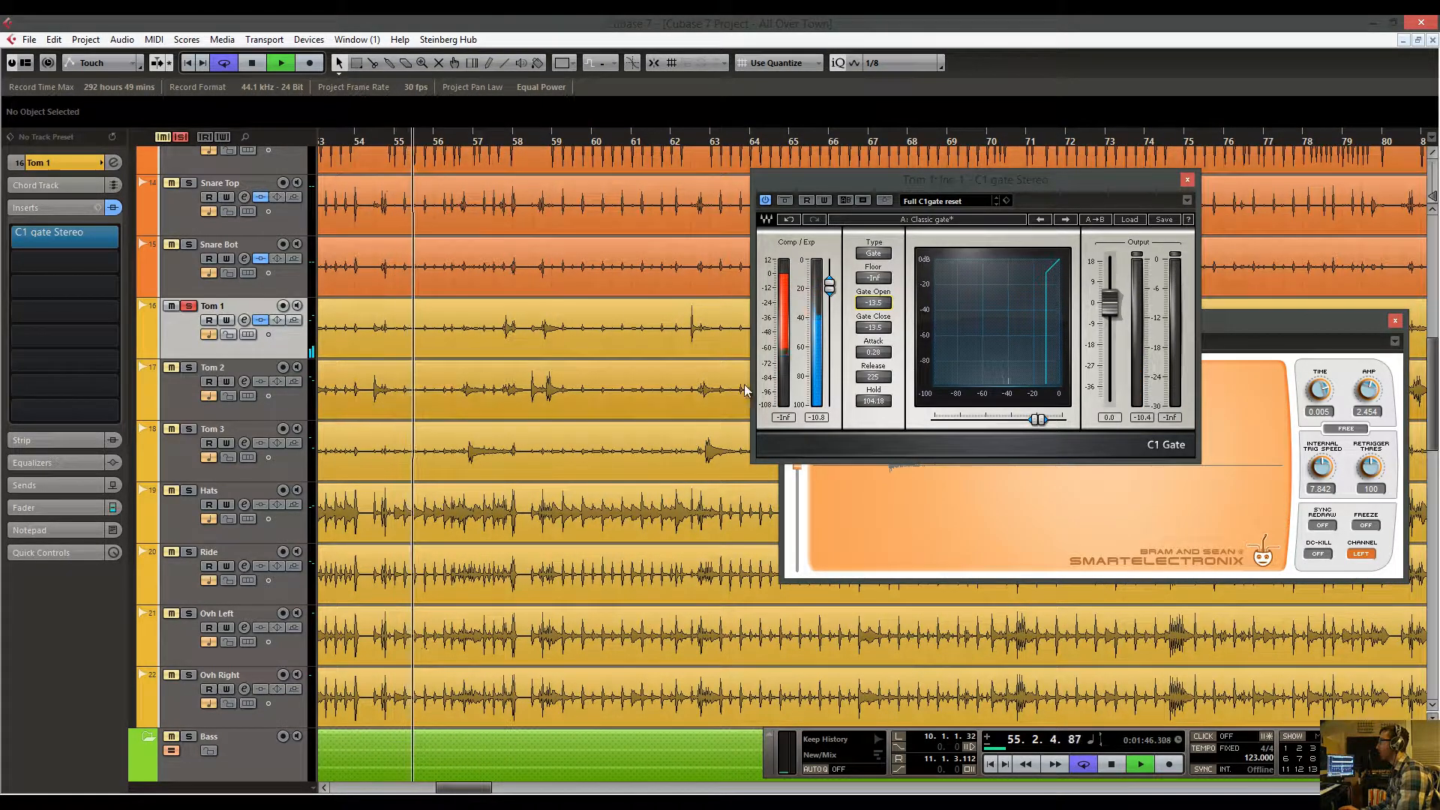
scroll(496, 266, "up", 1)
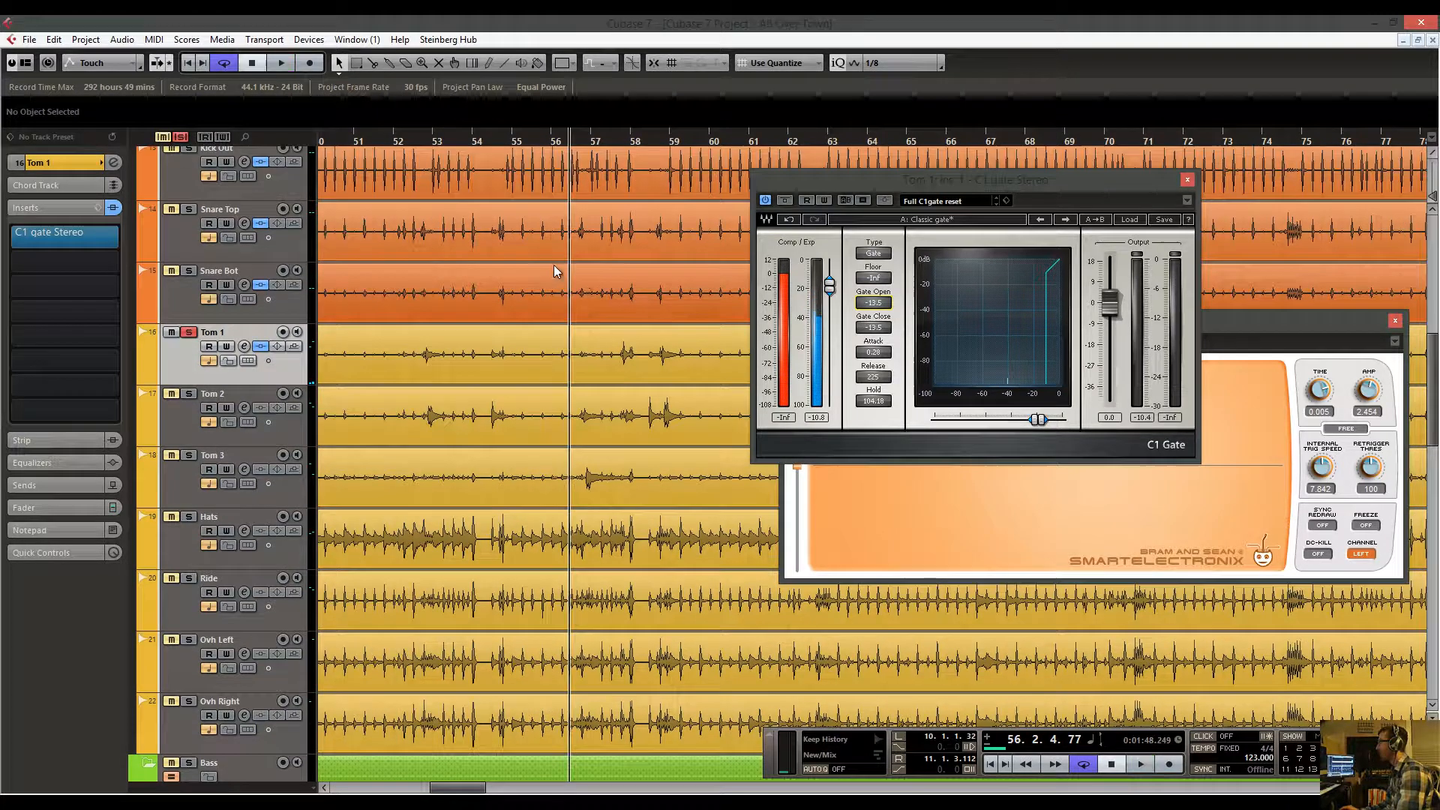
left_click_drag(499, 141, 507, 197)
key("space")
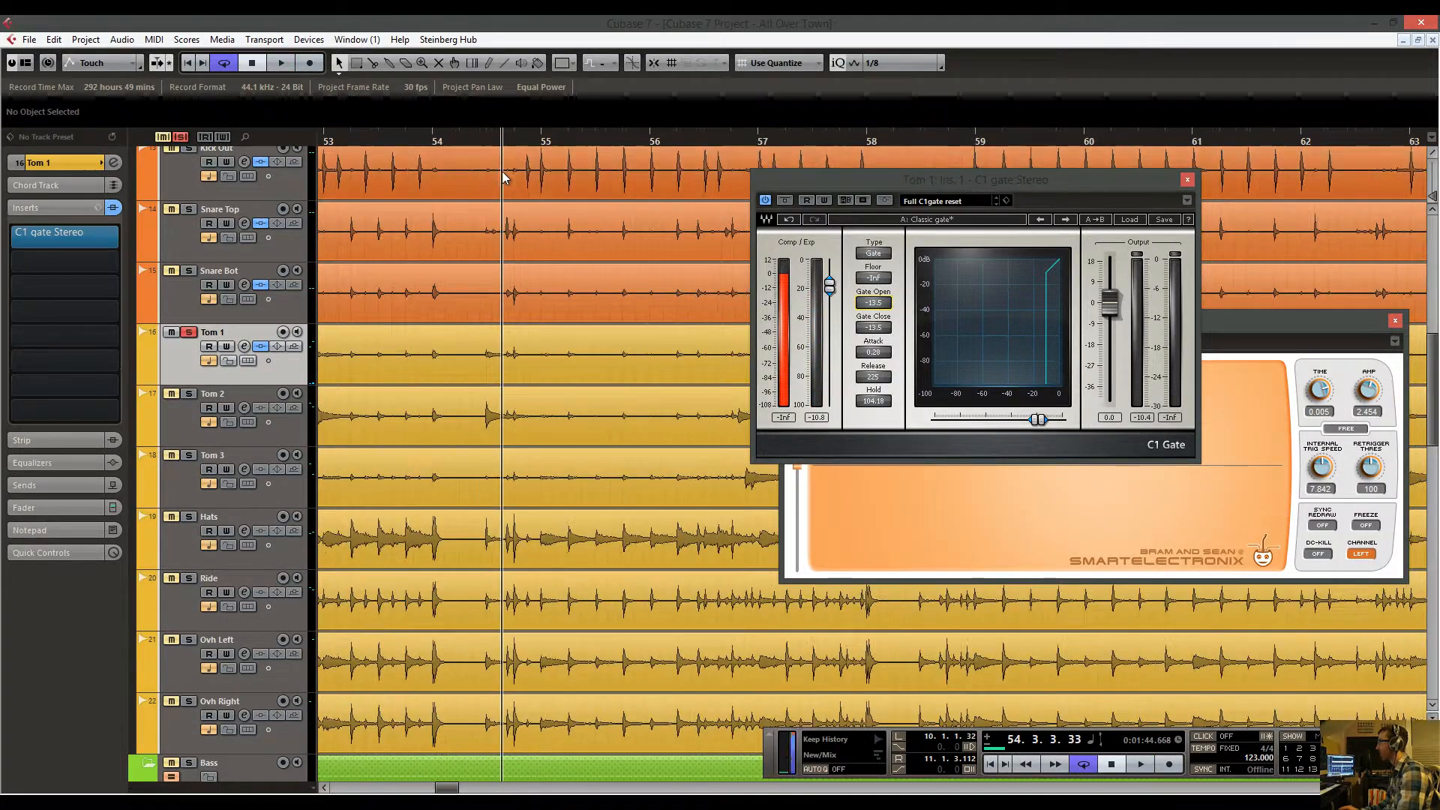
Replay the Tom 1 hit before bar 53, from about bar 52.3 to 53.2.
scroll(724, 296, "left", 2)
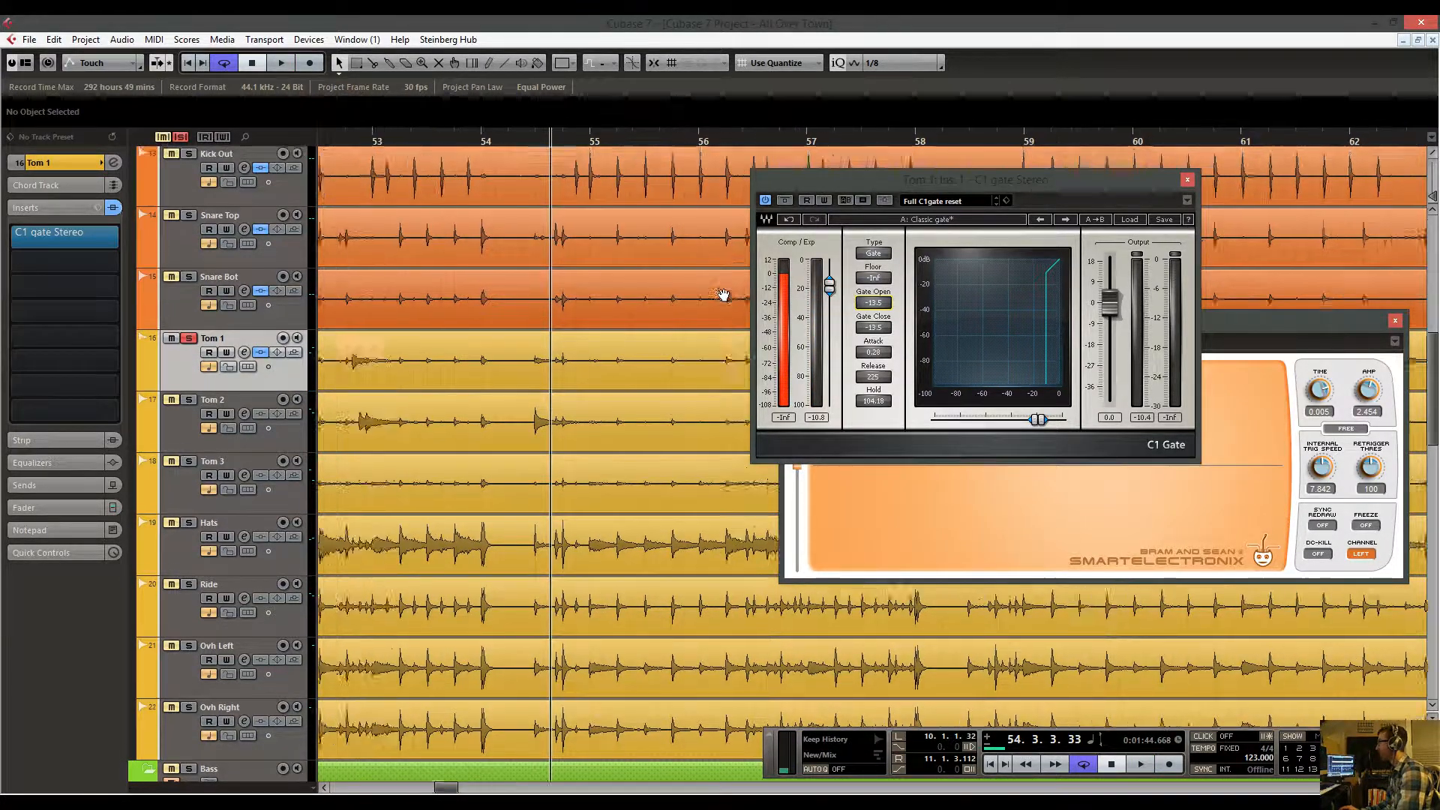
scroll(750, 300, "up", 1)
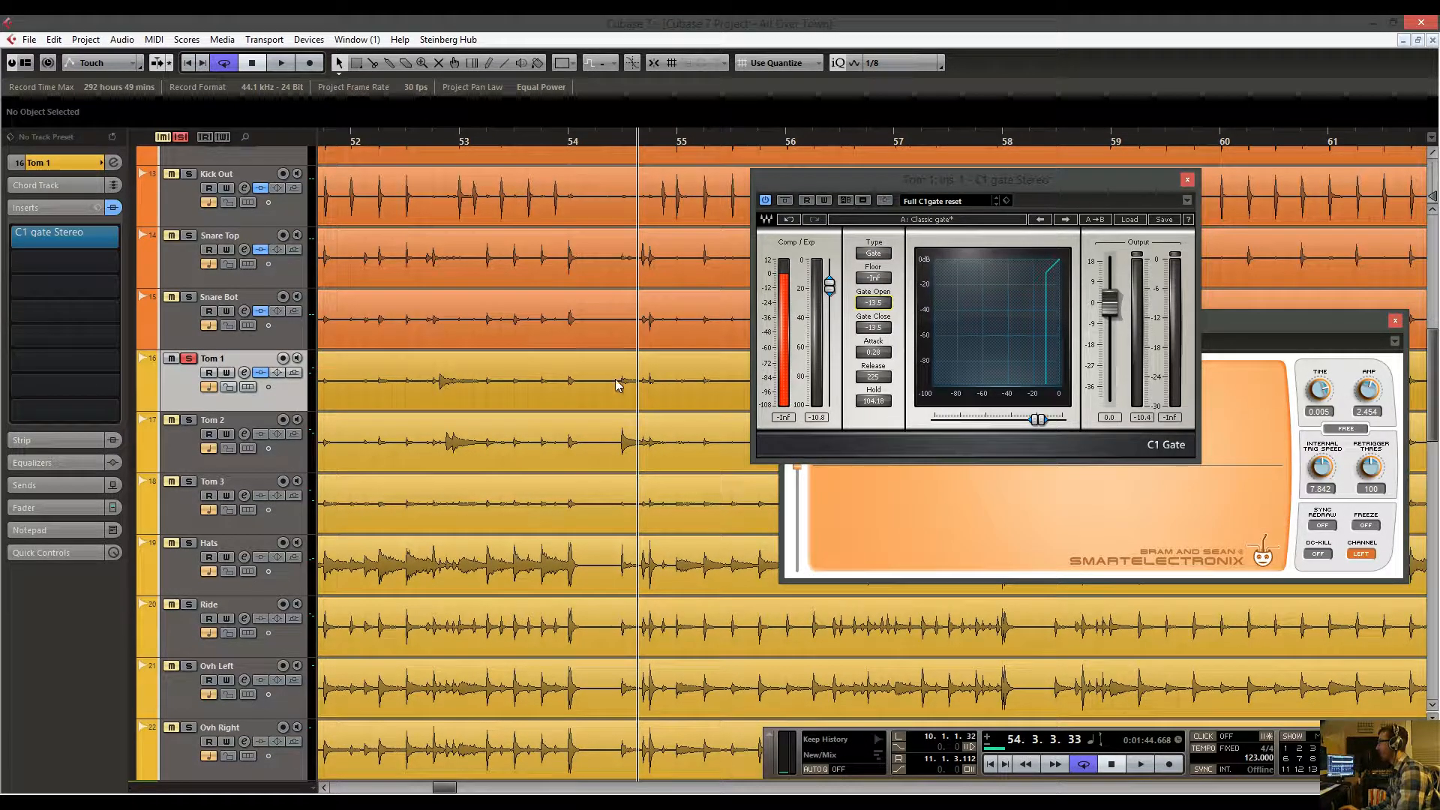
left_click(417, 144)
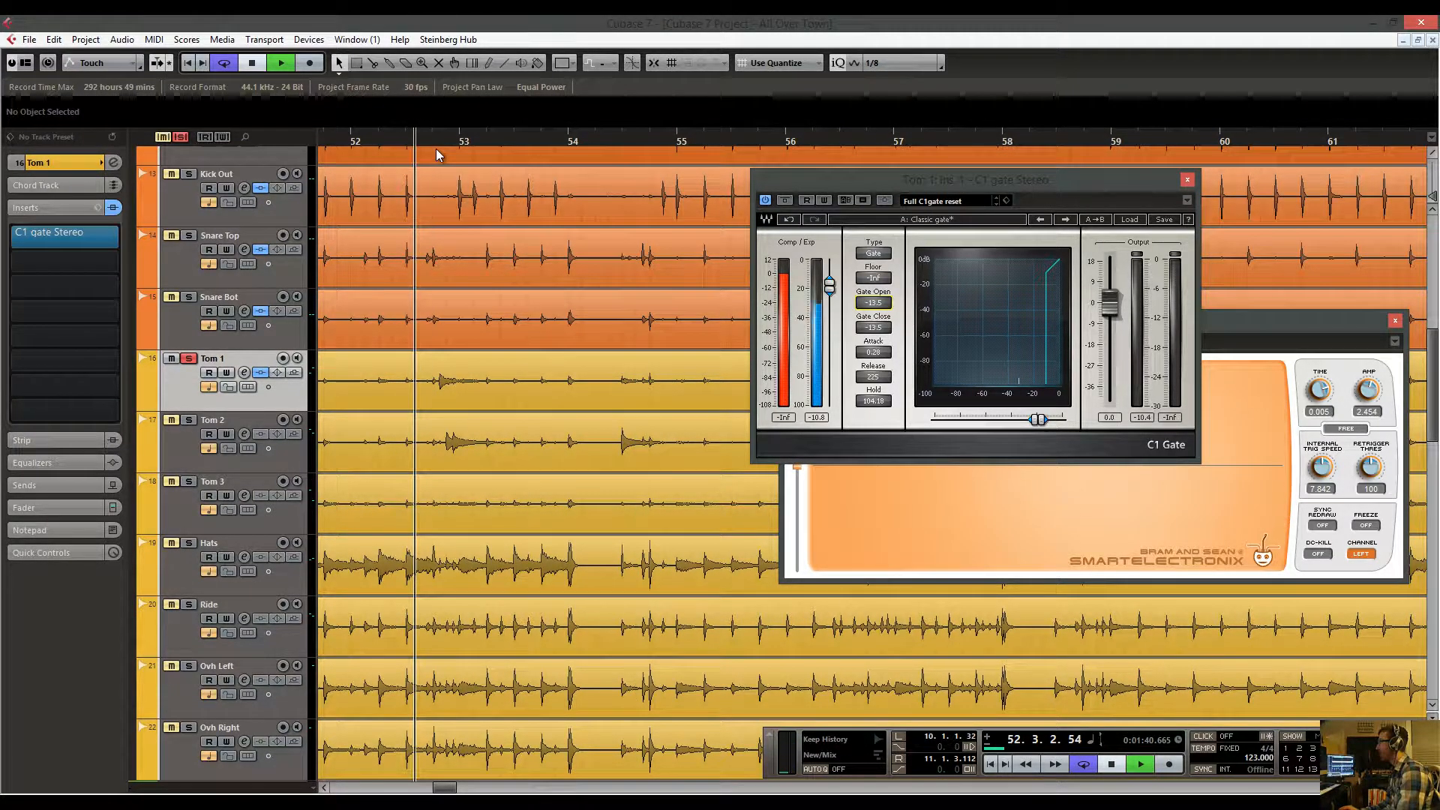
key("space")
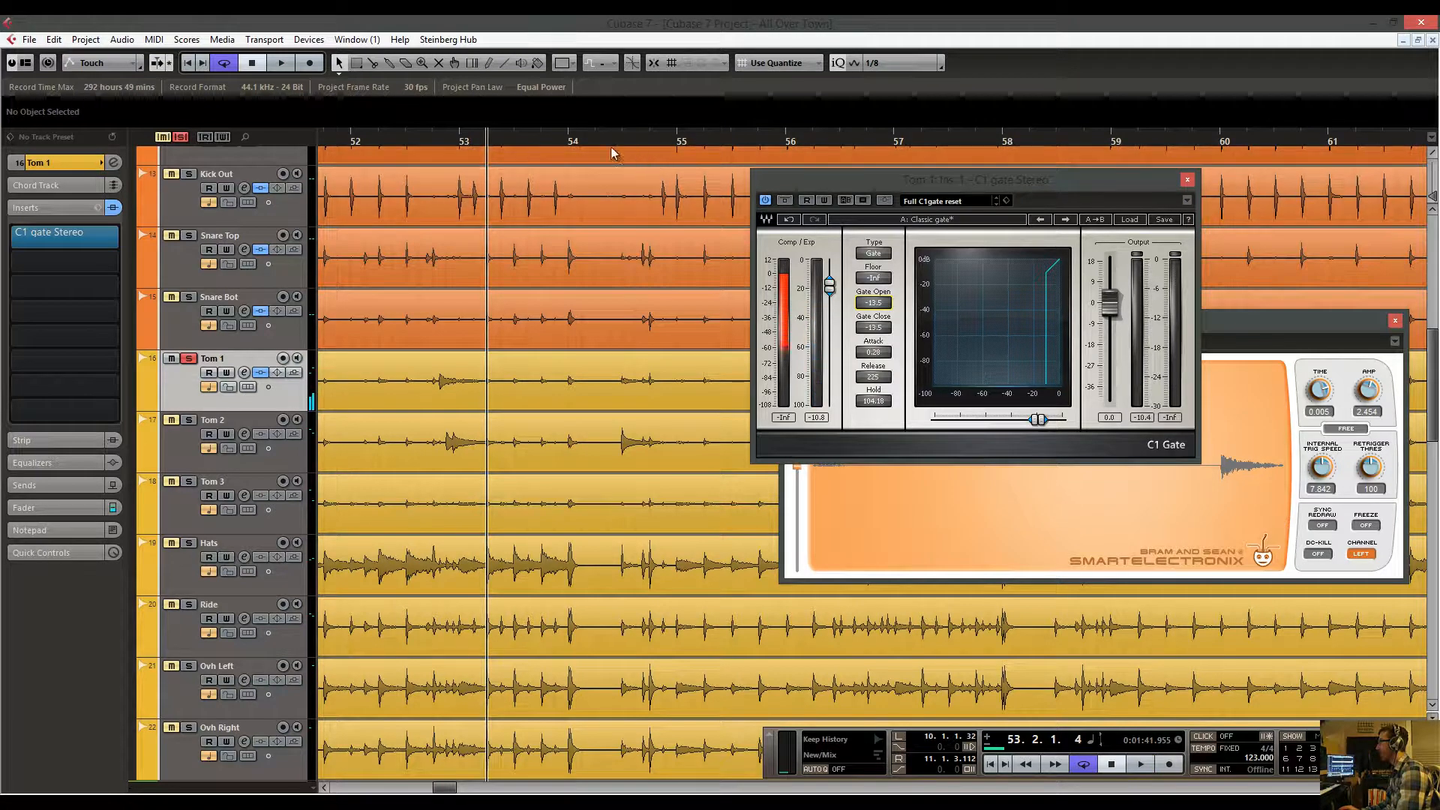
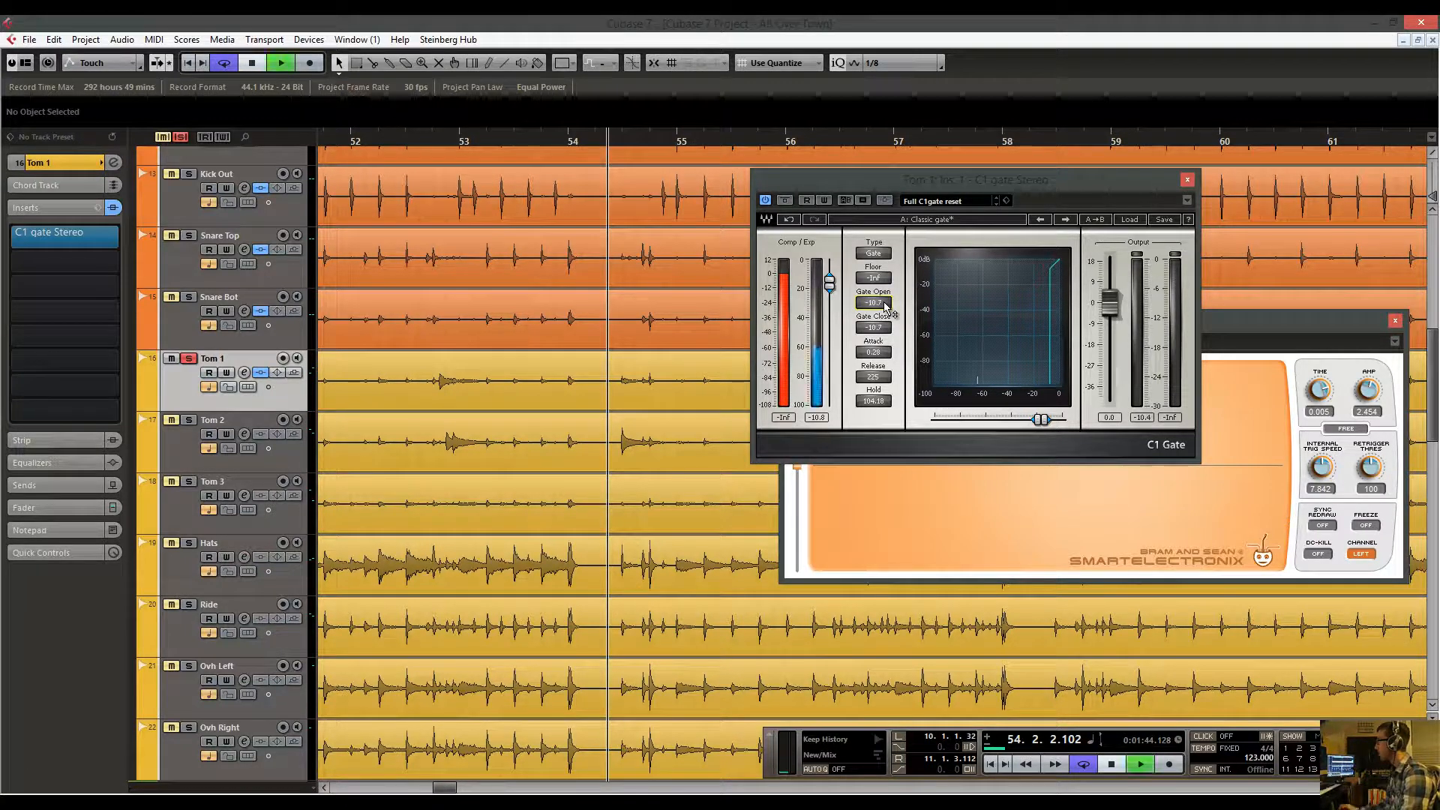
Replay the Tom 1 hit before bar 53 and lower its gate open and gate close thresholds to -12.0.
key("space")
left_click(380, 145)
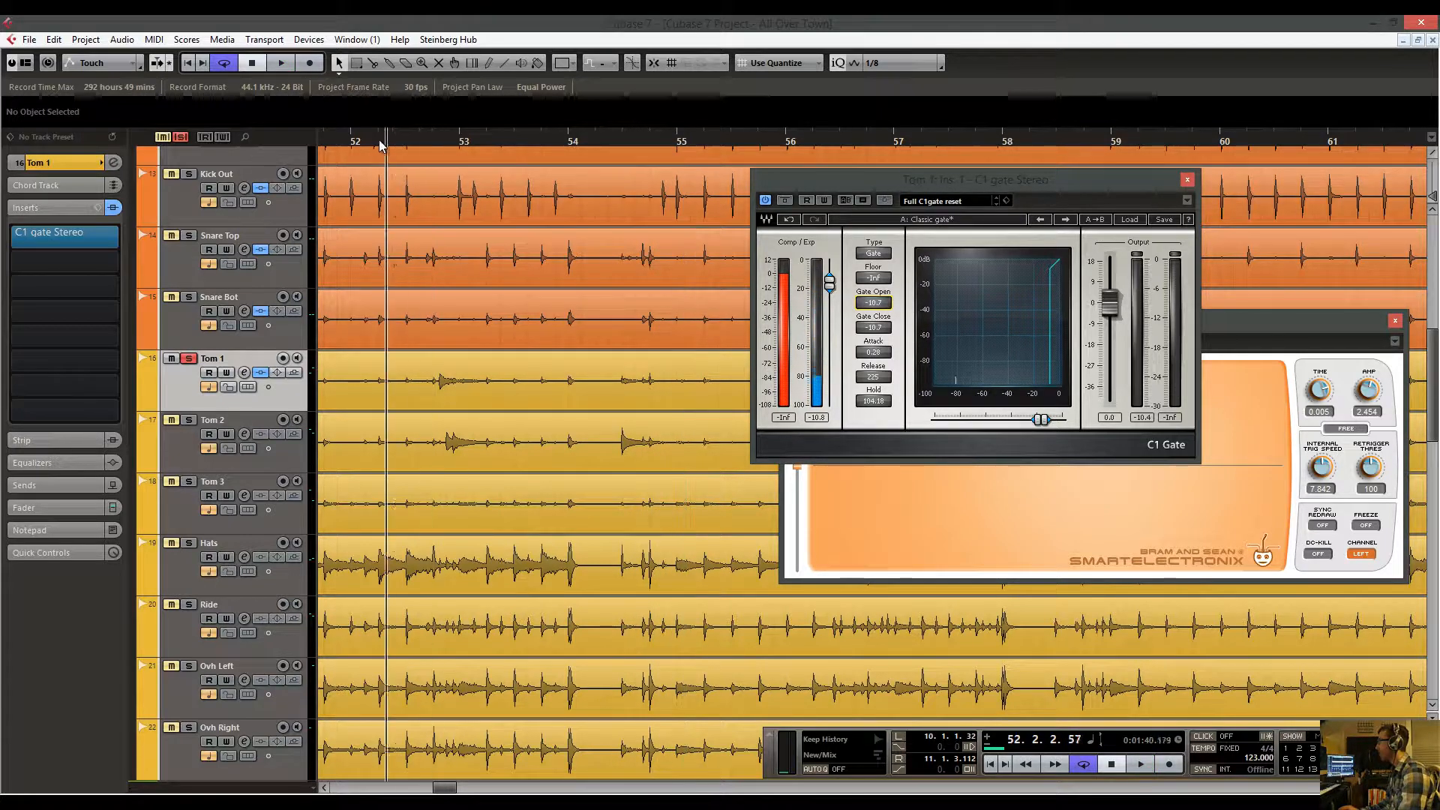
left_click(440, 373)
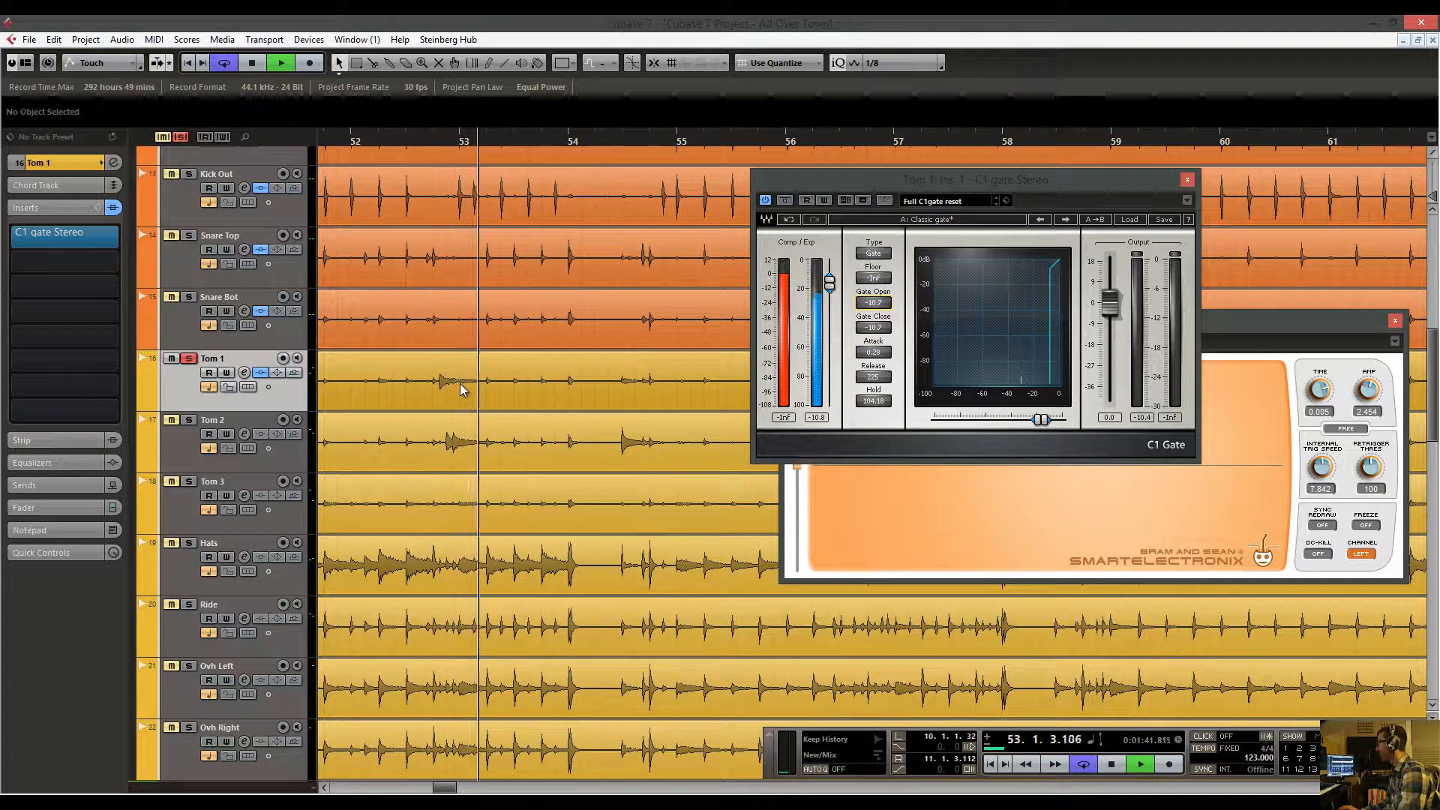
key("space")
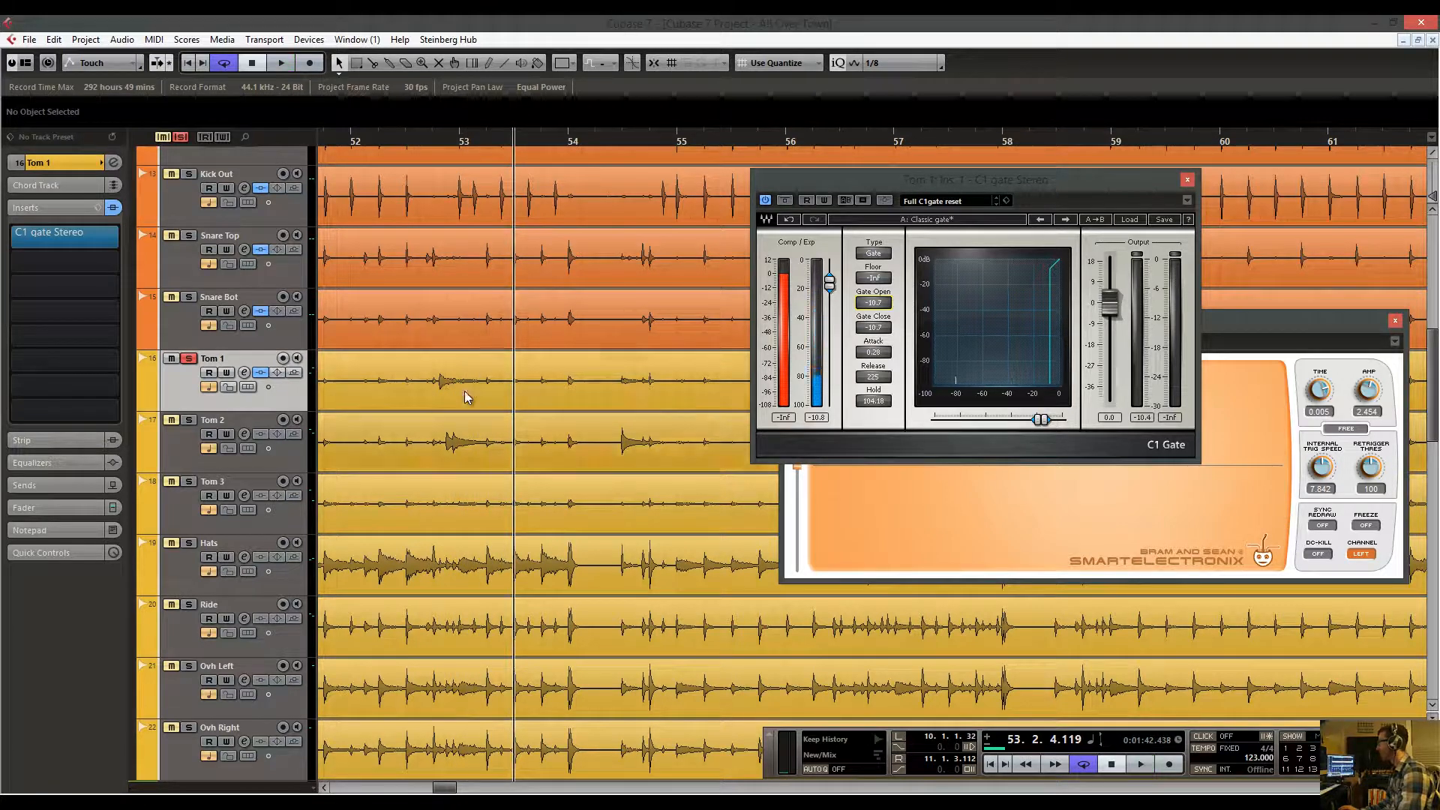
left_click(823, 425)
left_click(433, 370)
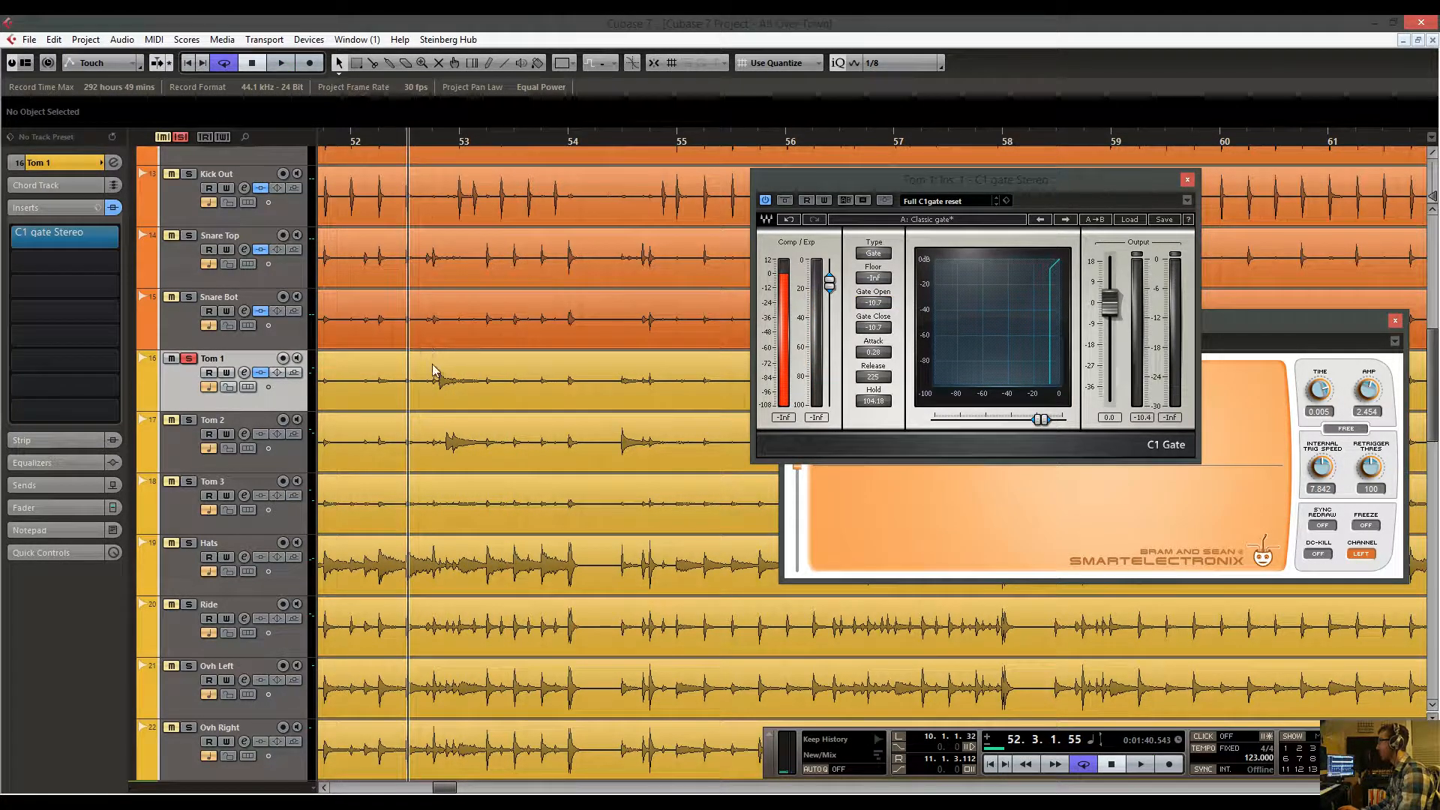
key("space")
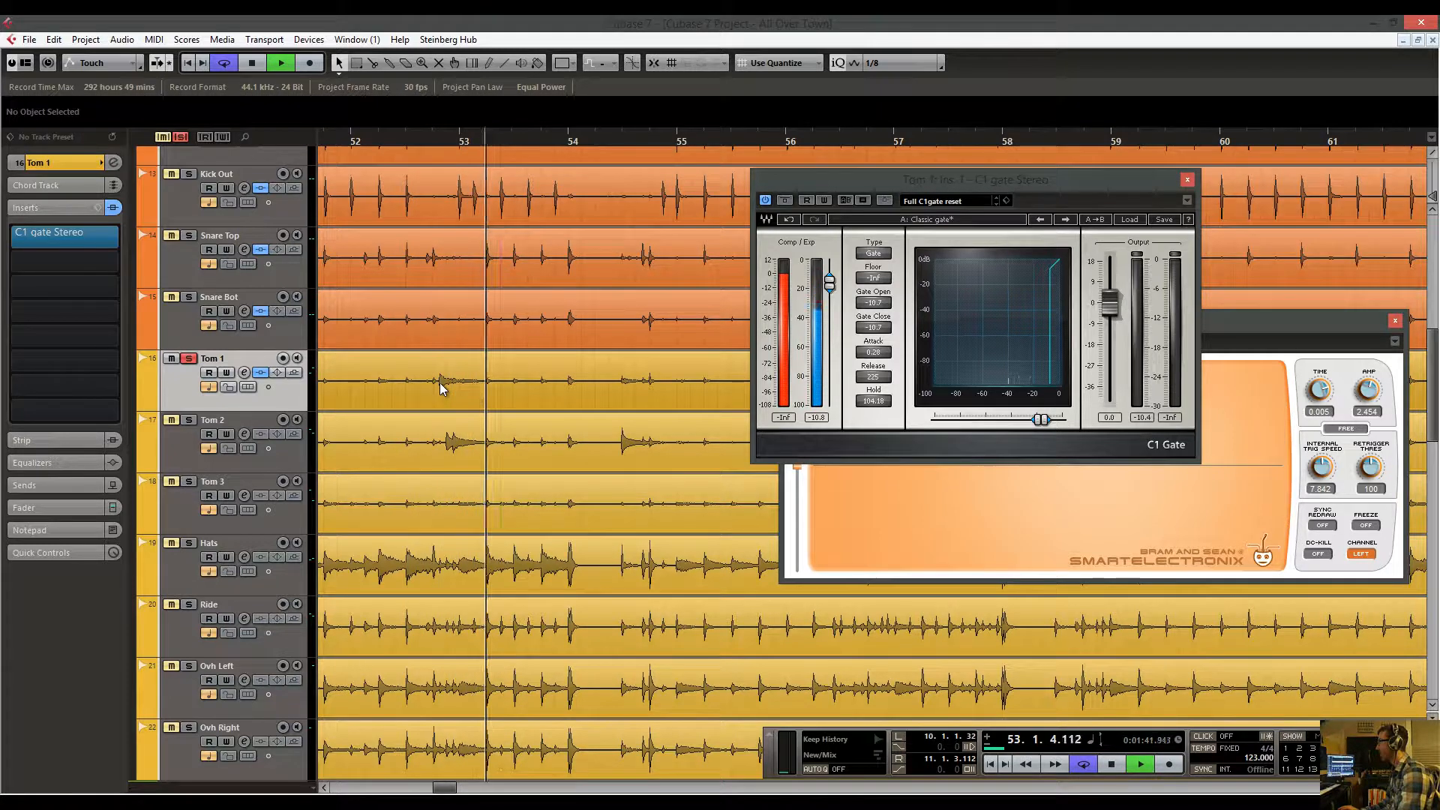
key("space")
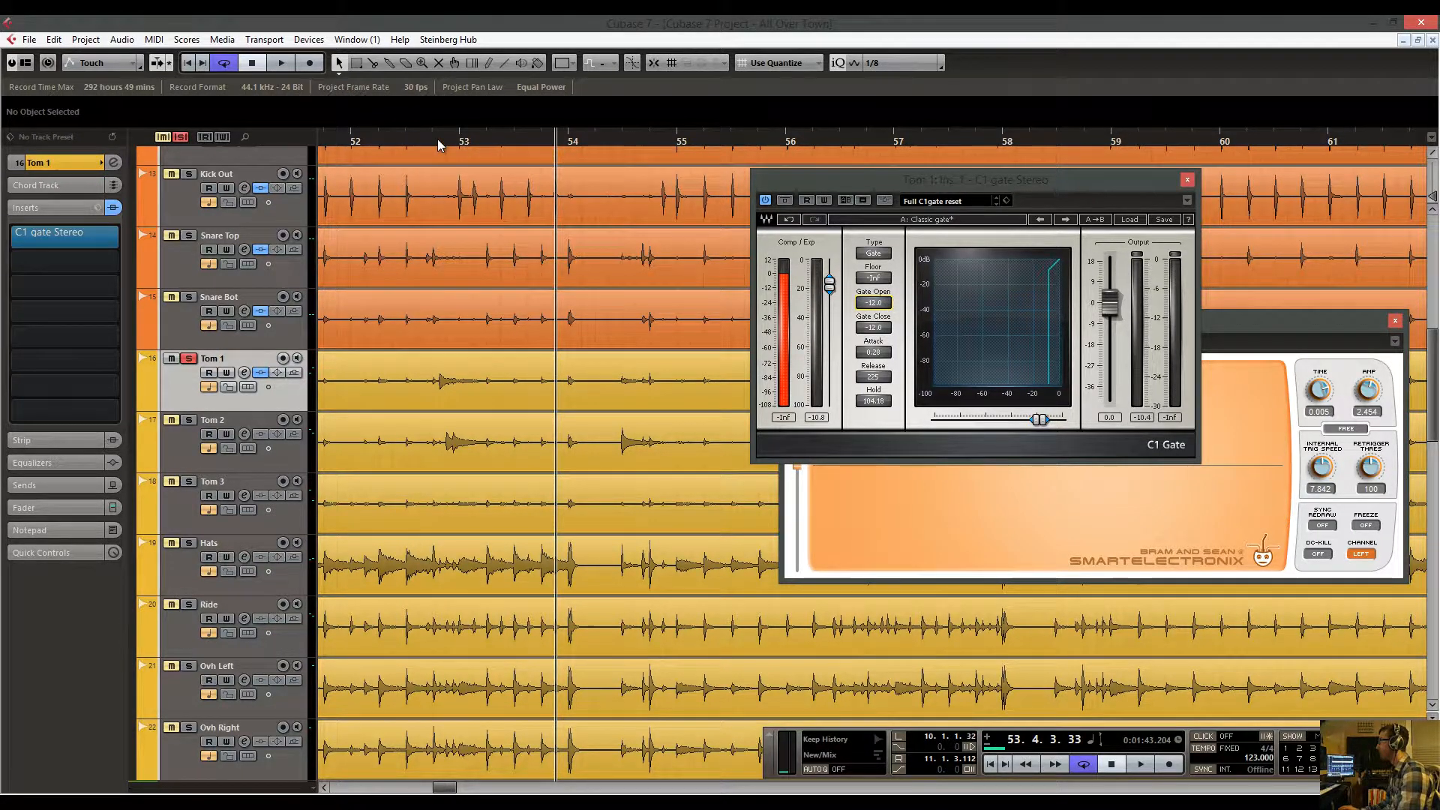
Play the opening Tom 1 hit before bar 3 and set its gate open and gate close thresholds to -13.0.
left_click_drag(438, 138, 408, 239)
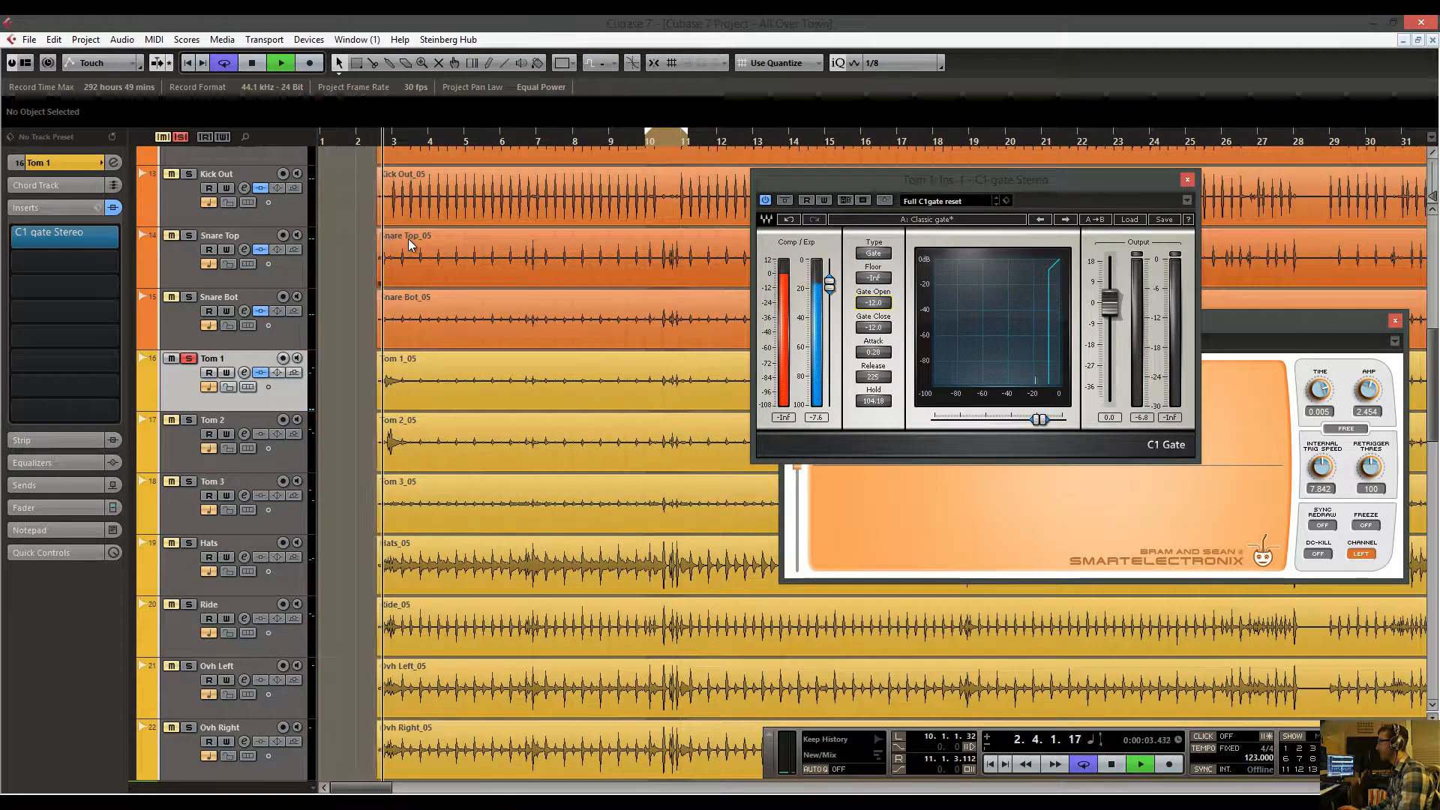
left_click_drag(405, 175, 371, 180)
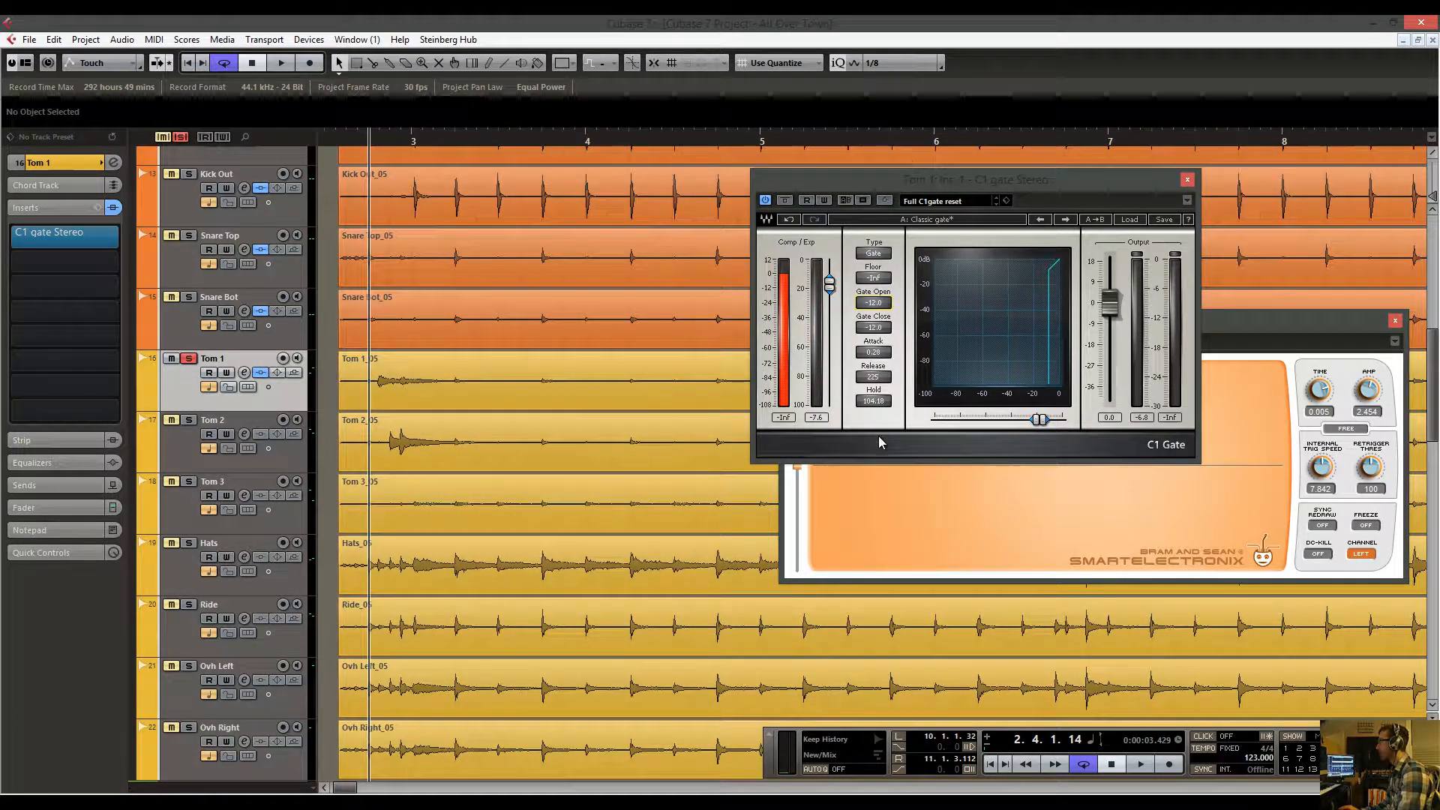
key("space")
key("space")
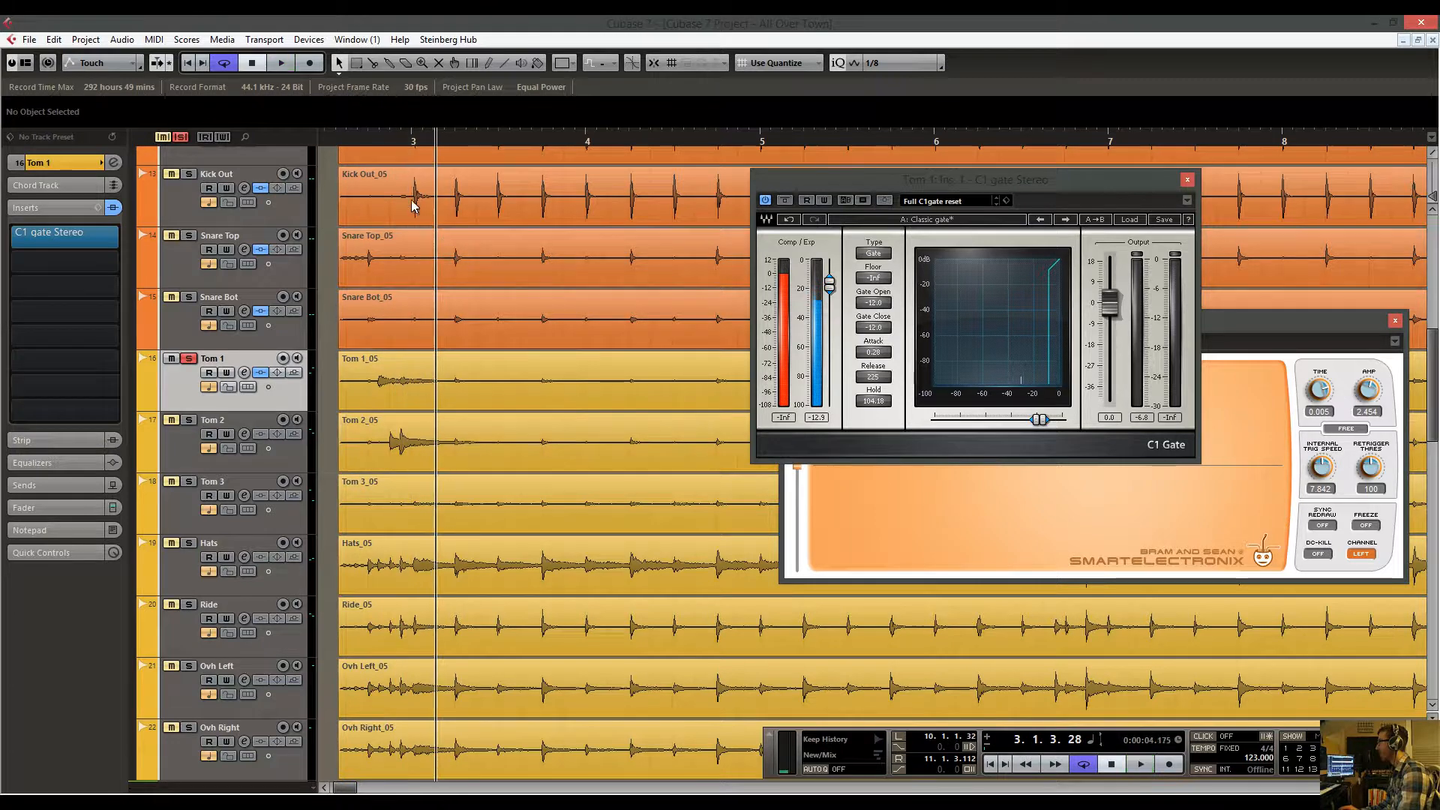
left_click(373, 143)
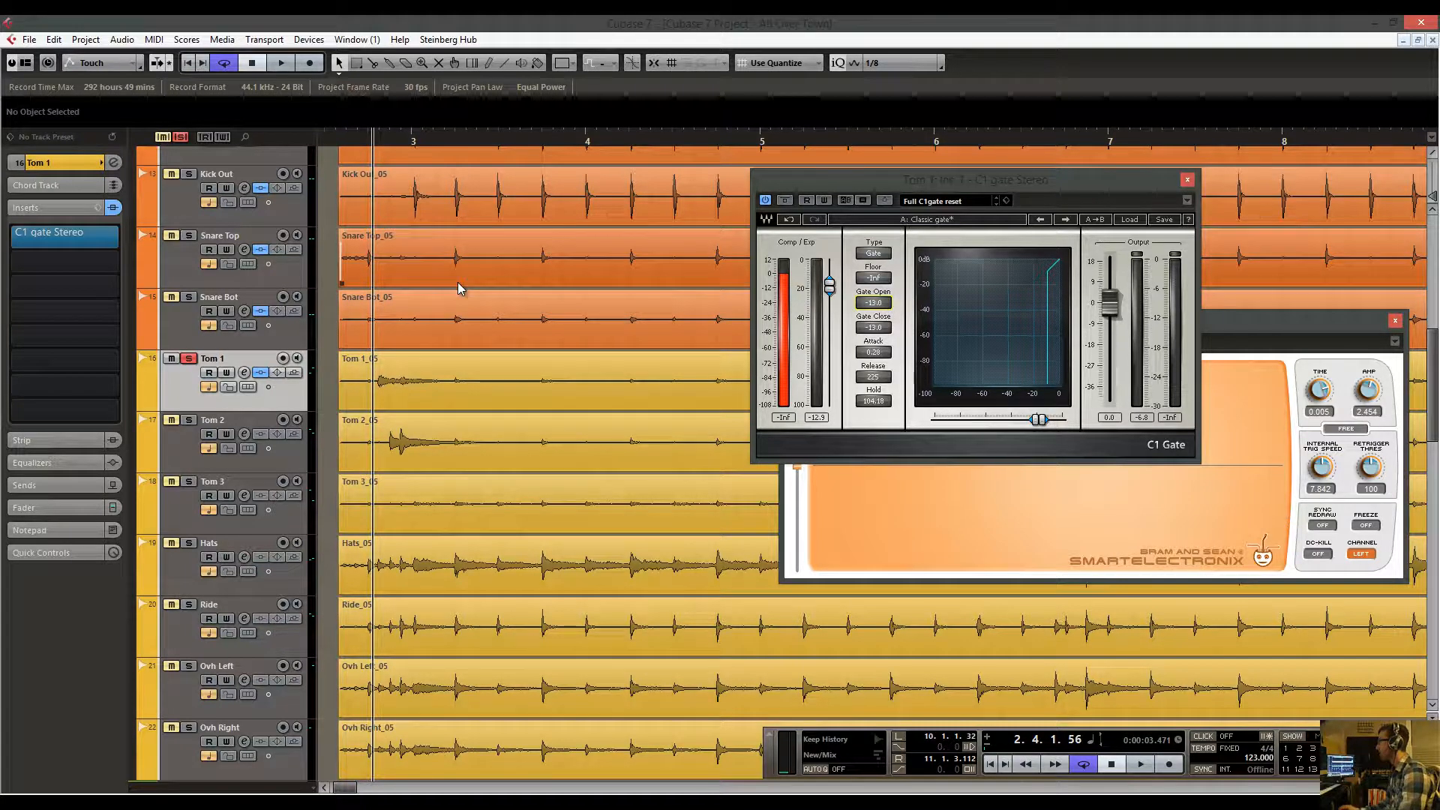
Play the gated Tom 1 from about bar 2.3 to bar 4.2 to check the opening hit.
key("space")
key("space")
left_click_drag(374, 142, 375, 120)
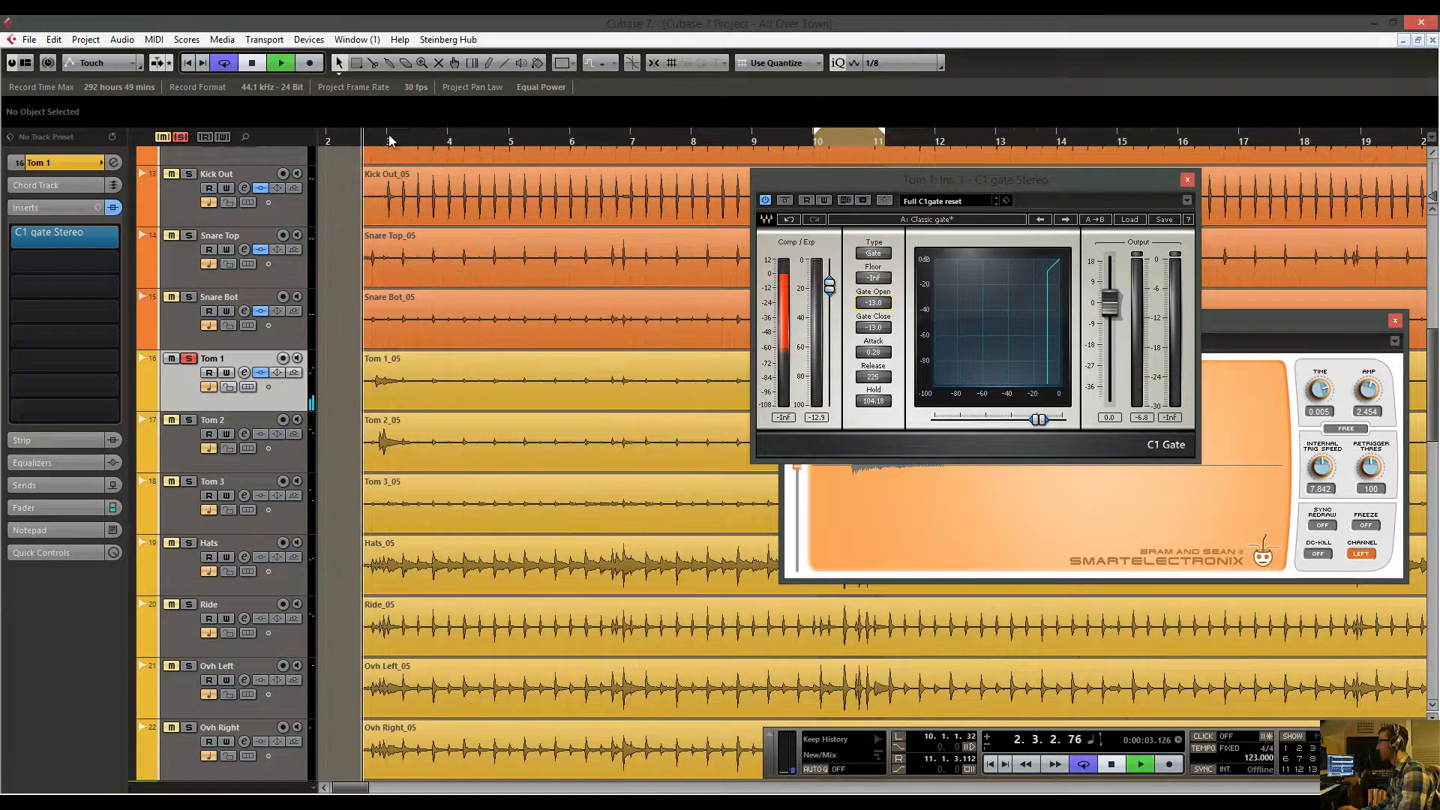
key("space")
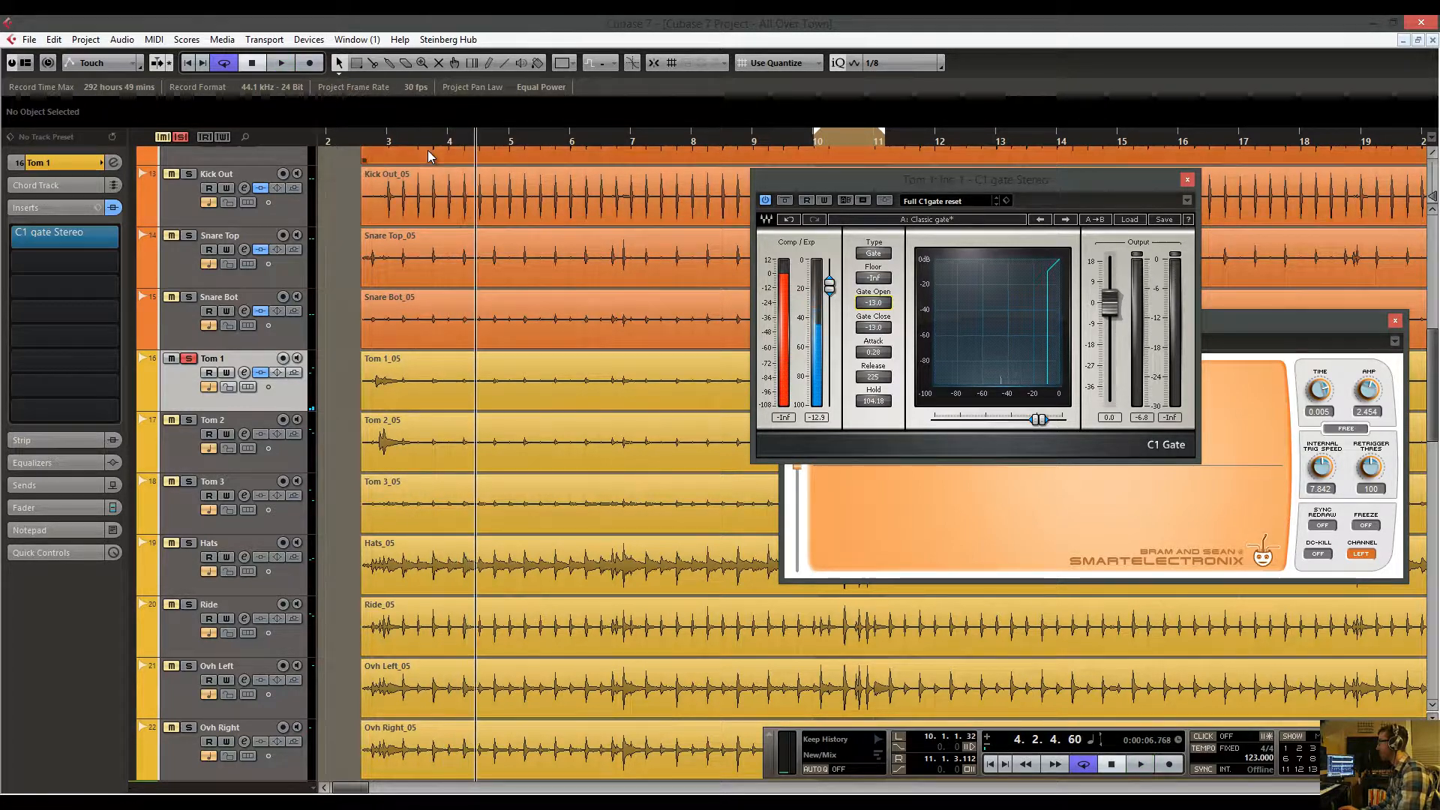
key("space")
Play Tom 1 further into the song, up to about bar 53.3, and set the gate's release to 1.
left_click_drag(426, 138, 571, 78)
key("space")
key("space")
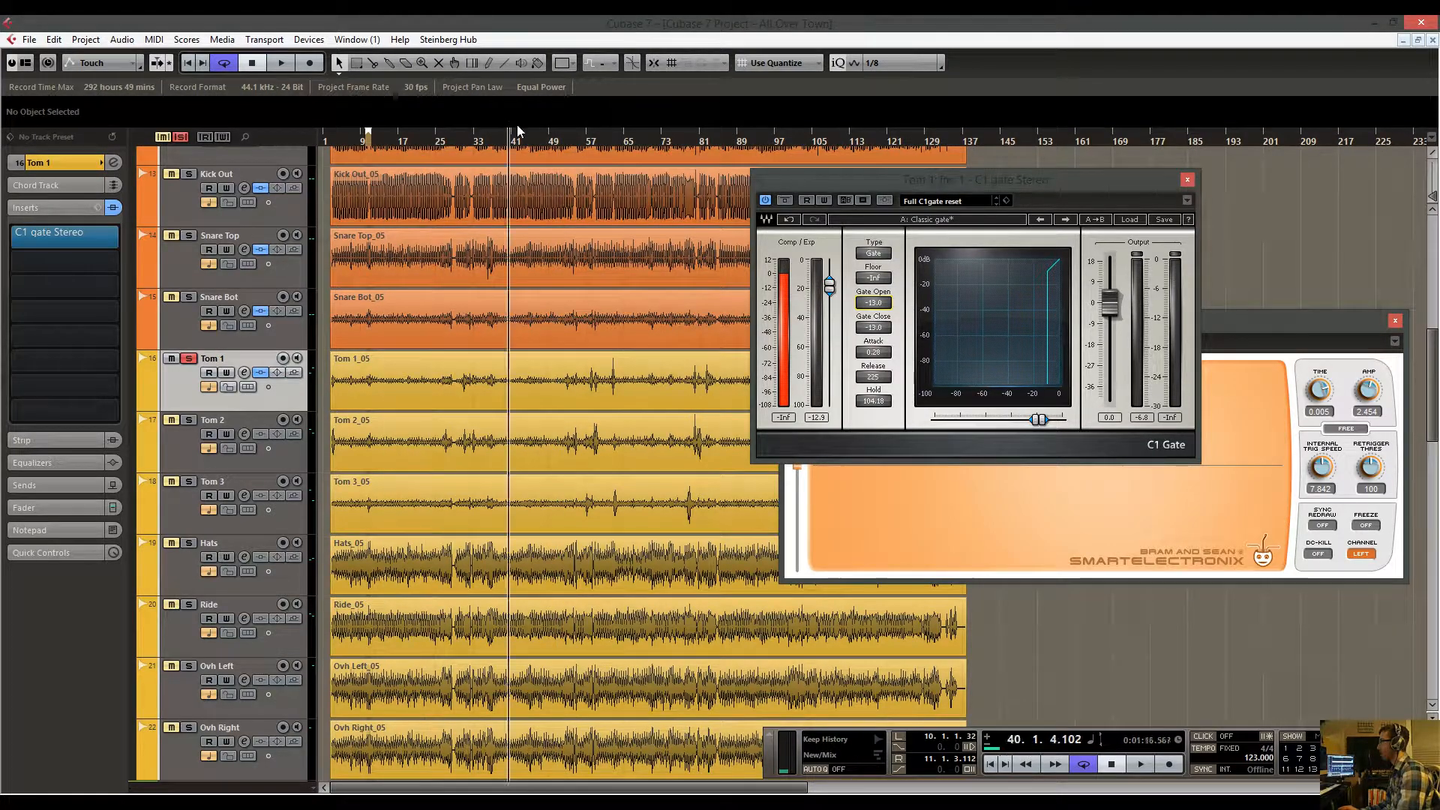
left_click_drag(518, 131, 573, 223)
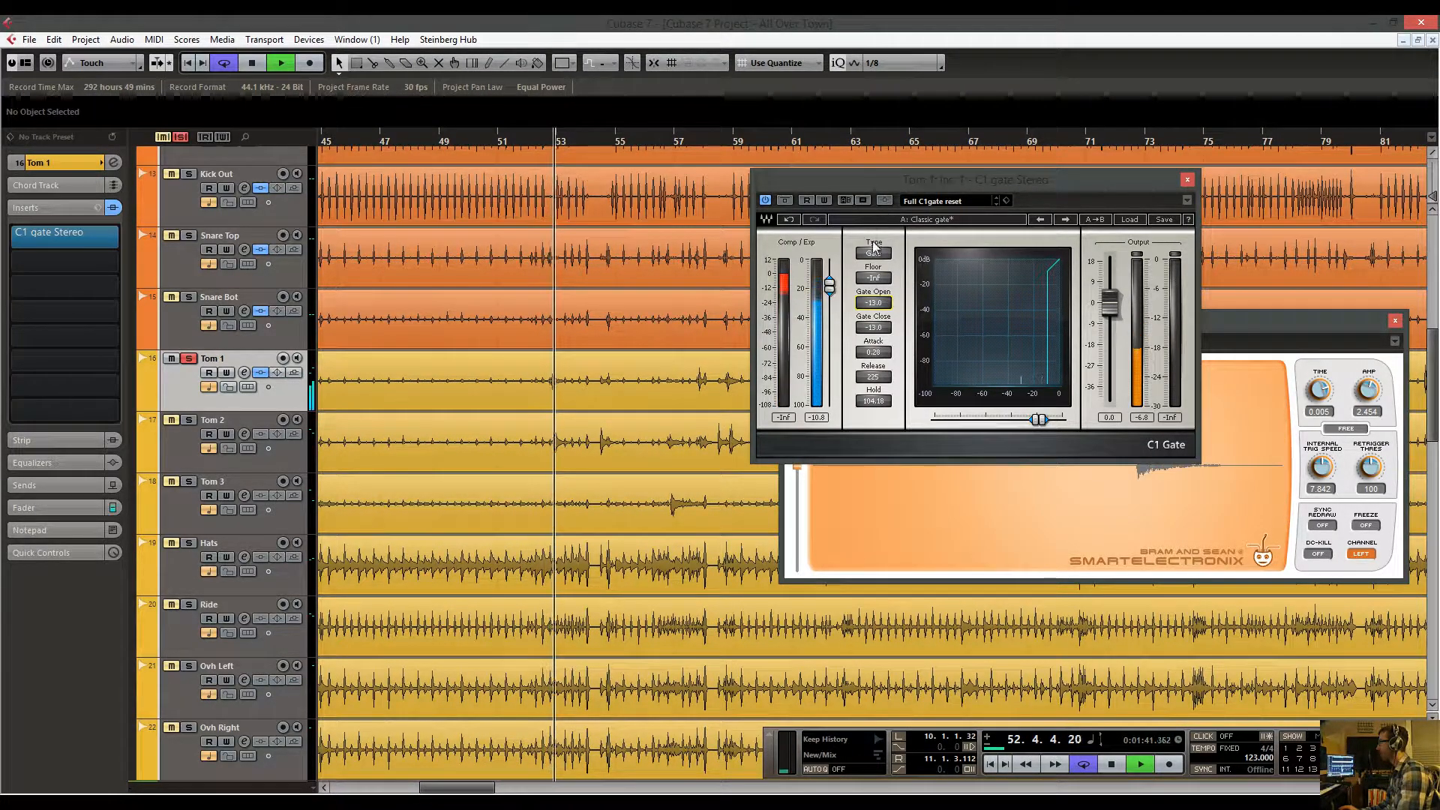
key("space")
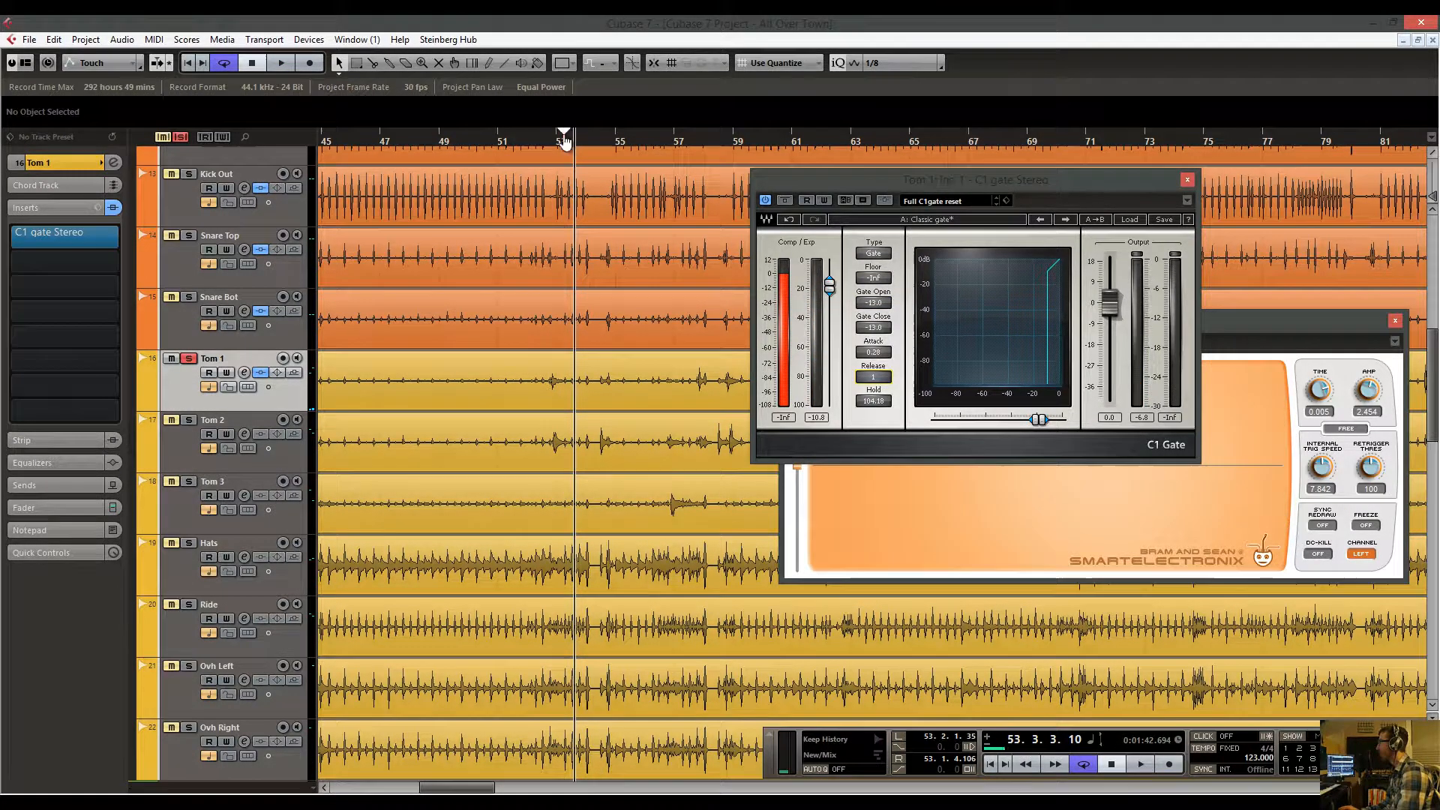
Set the loop range around the Tom 1 hit, from about bar 52.3.4 to 53.4.3, and start cycled playback.
left_click_drag(563, 136, 562, 164)
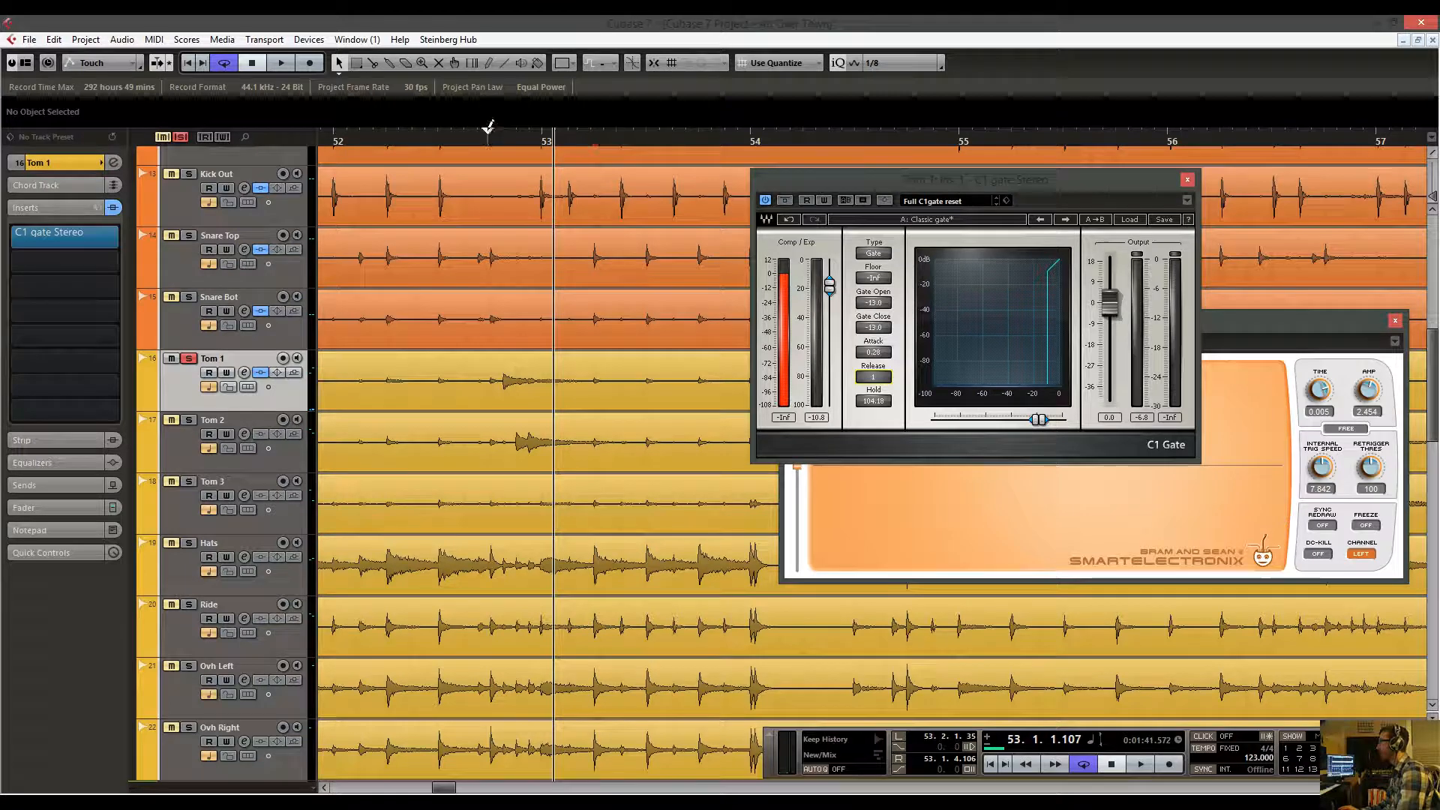
left_click_drag(831, 179, 419, 235)
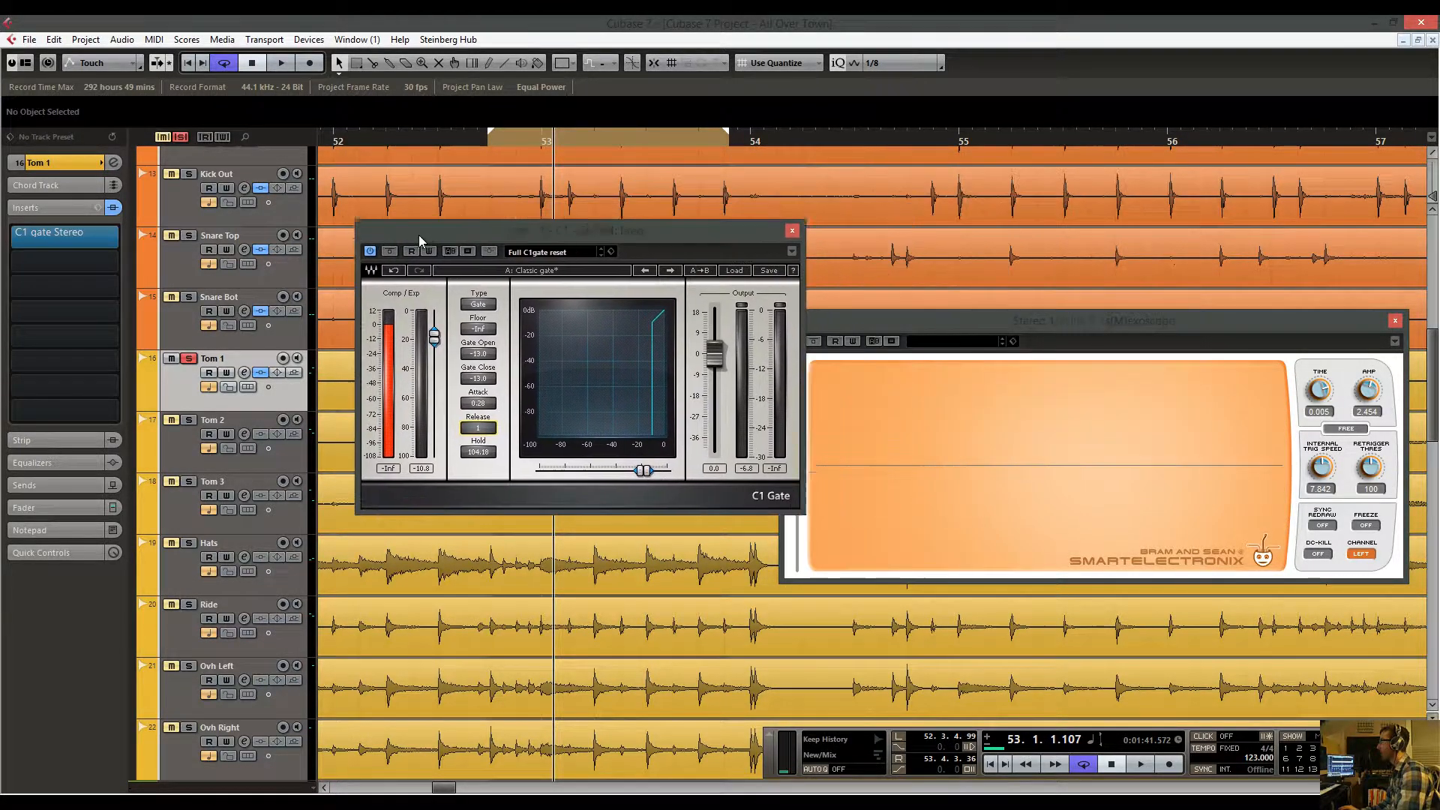
key("space")
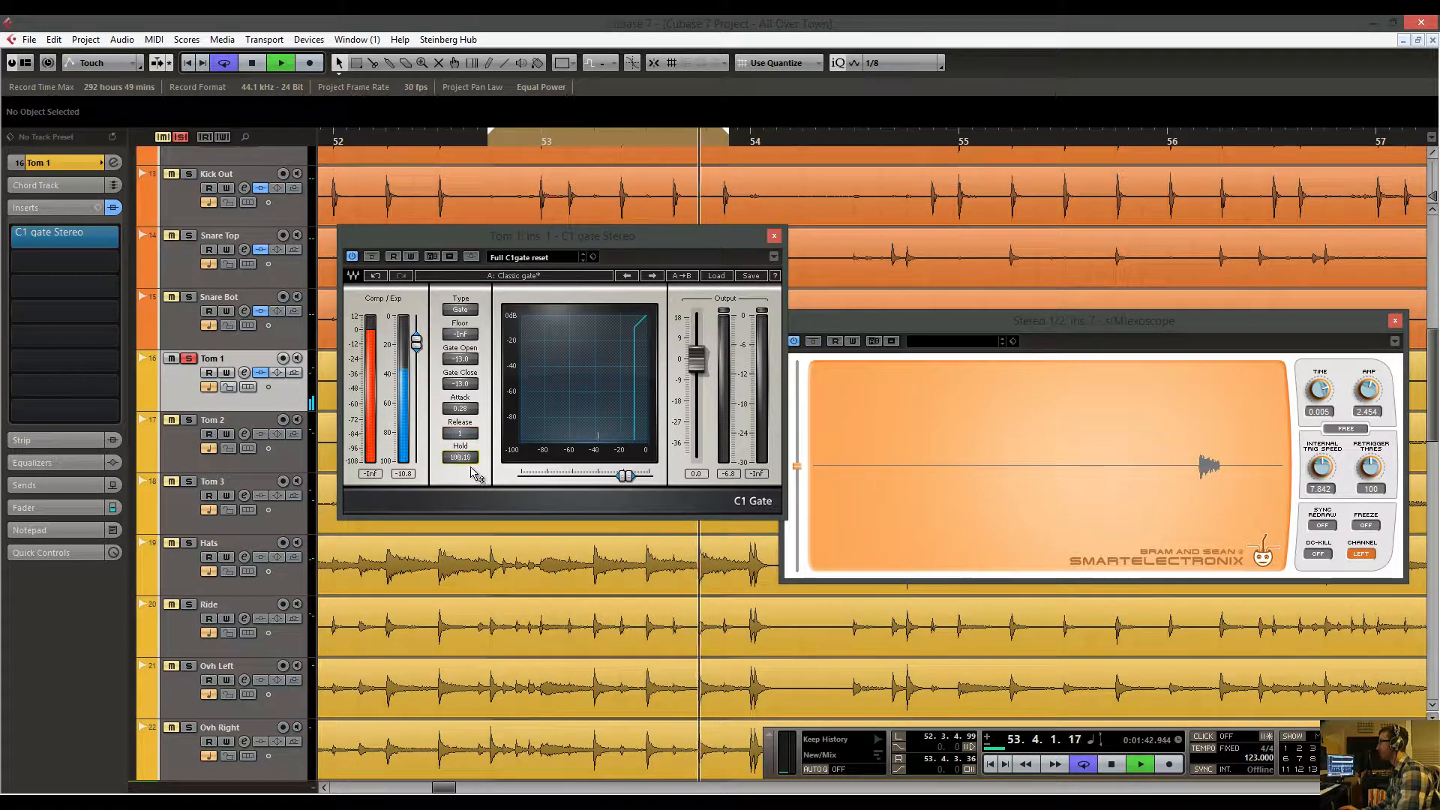
Adjust the Tom 1 gate during looped playback to a hold of 176.09 and a release of 238.
left_click_drag(474, 459, 473, 465)
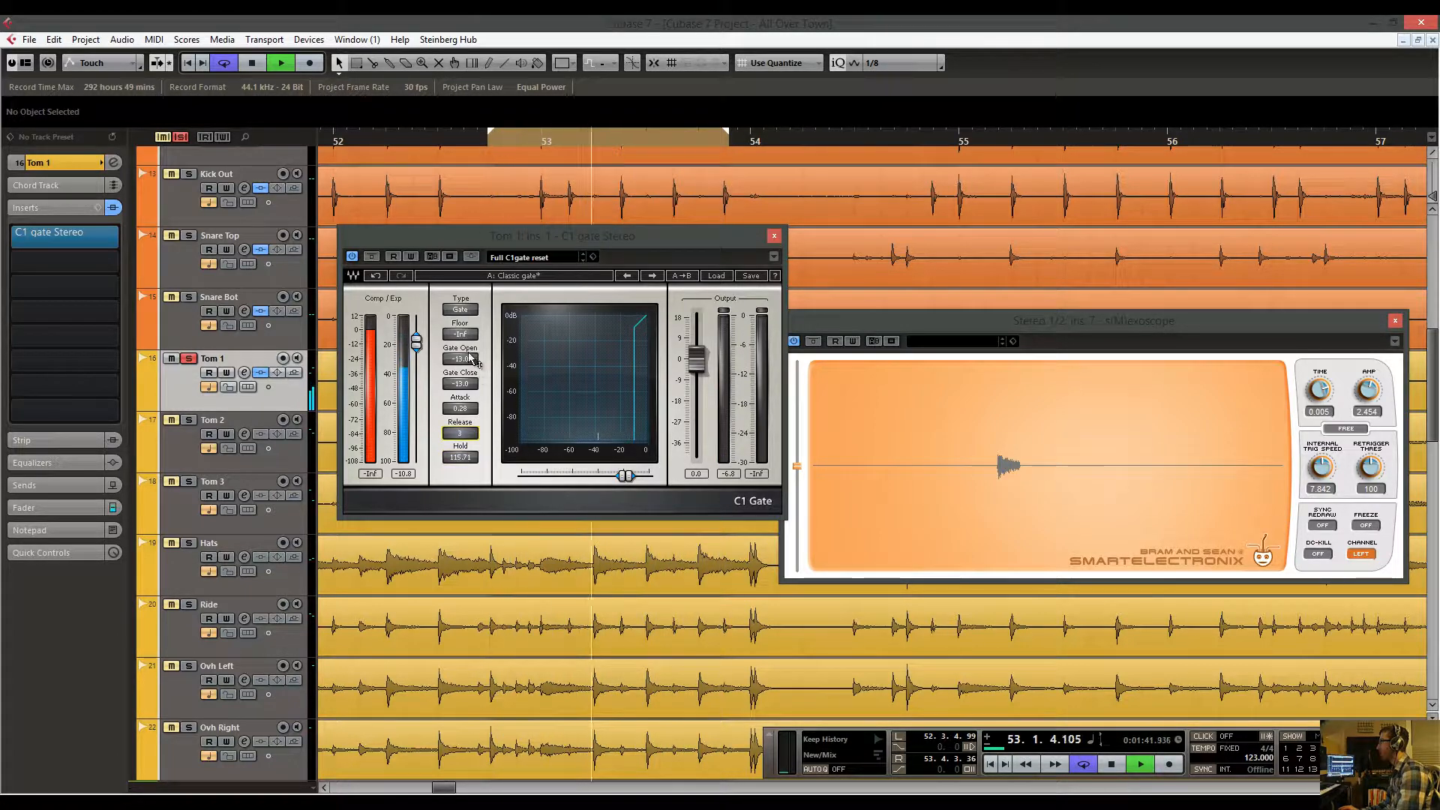
left_click_drag(469, 352, 474, 253)
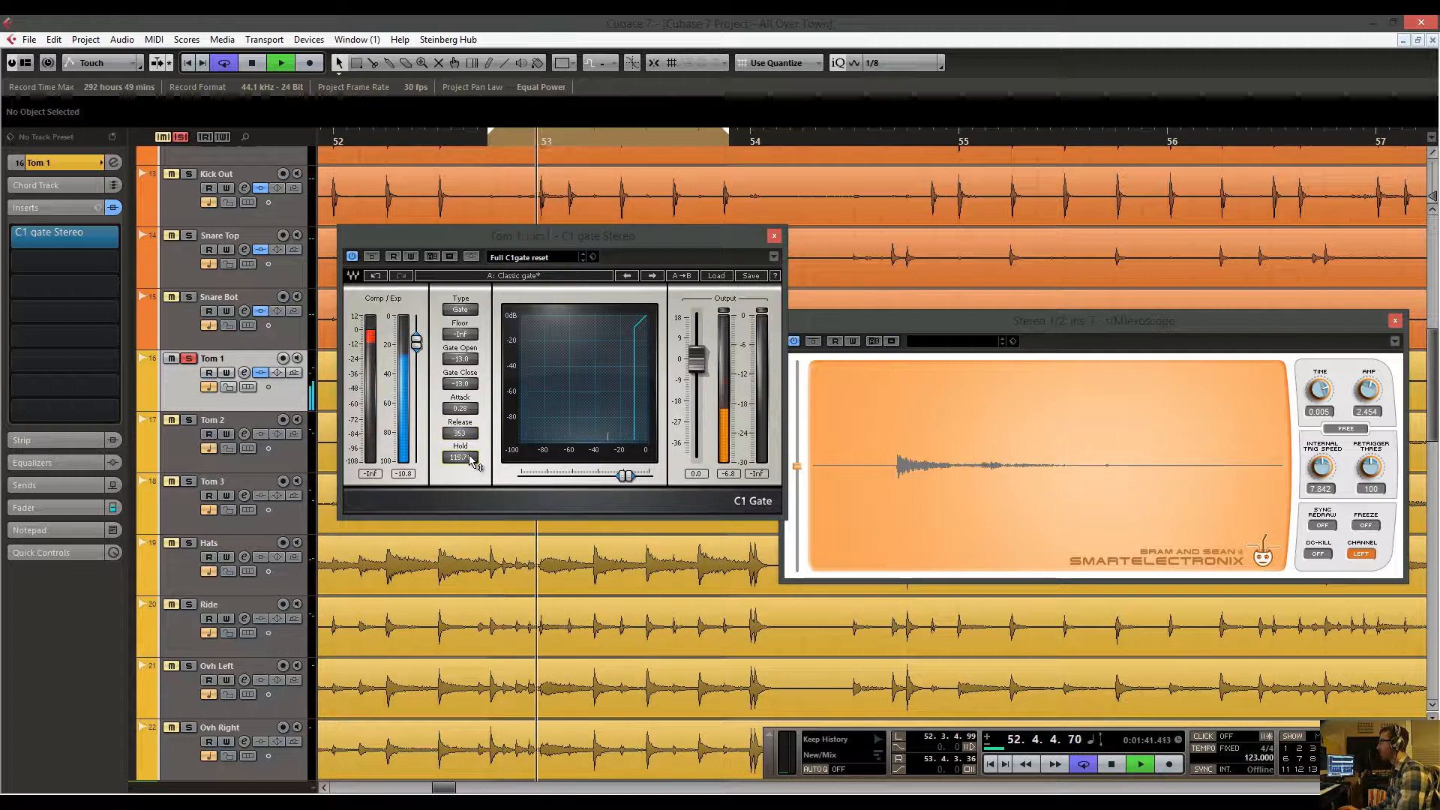
left_click_drag(471, 460, 472, 461)
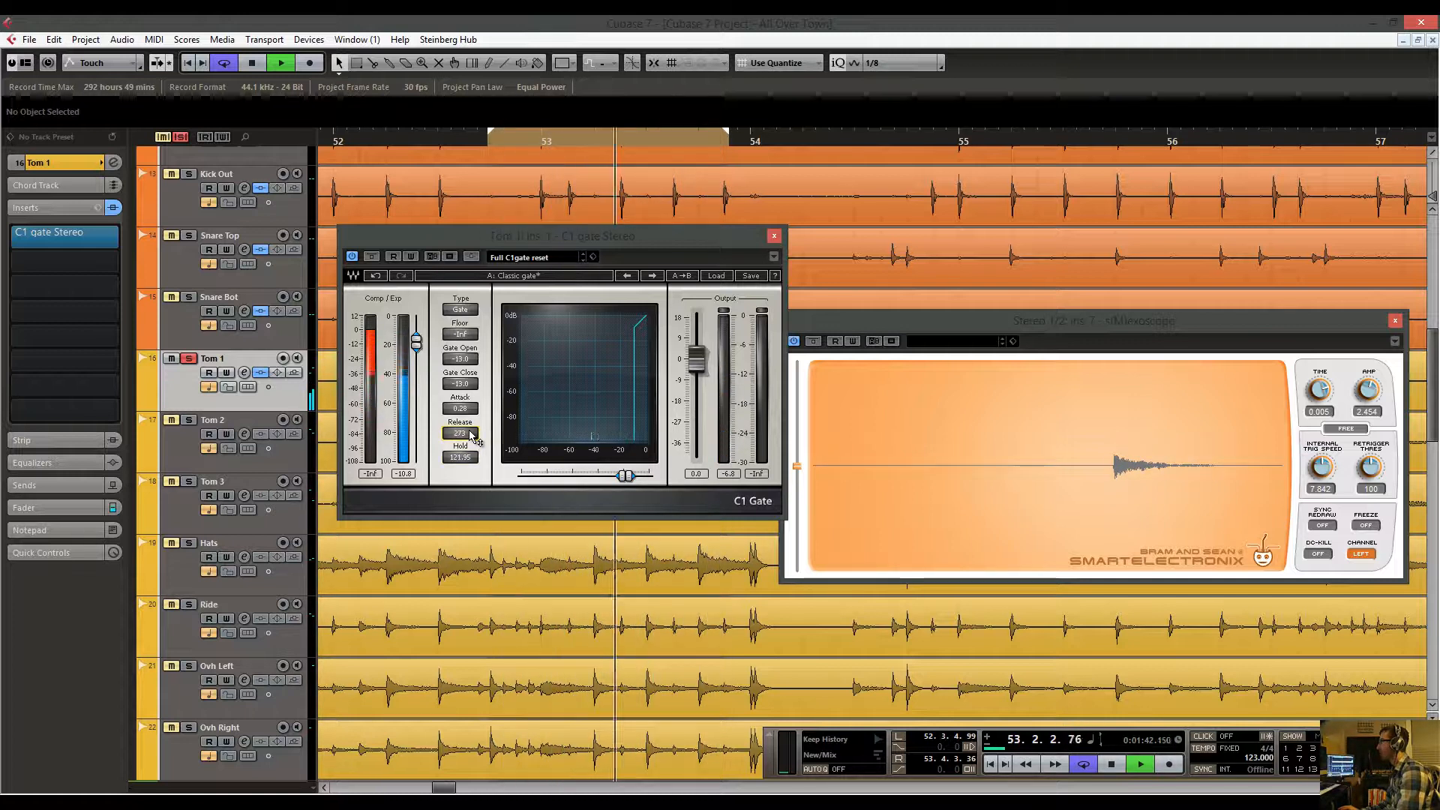
scroll(470, 431, "down", 3)
scroll(469, 459, "up", 4)
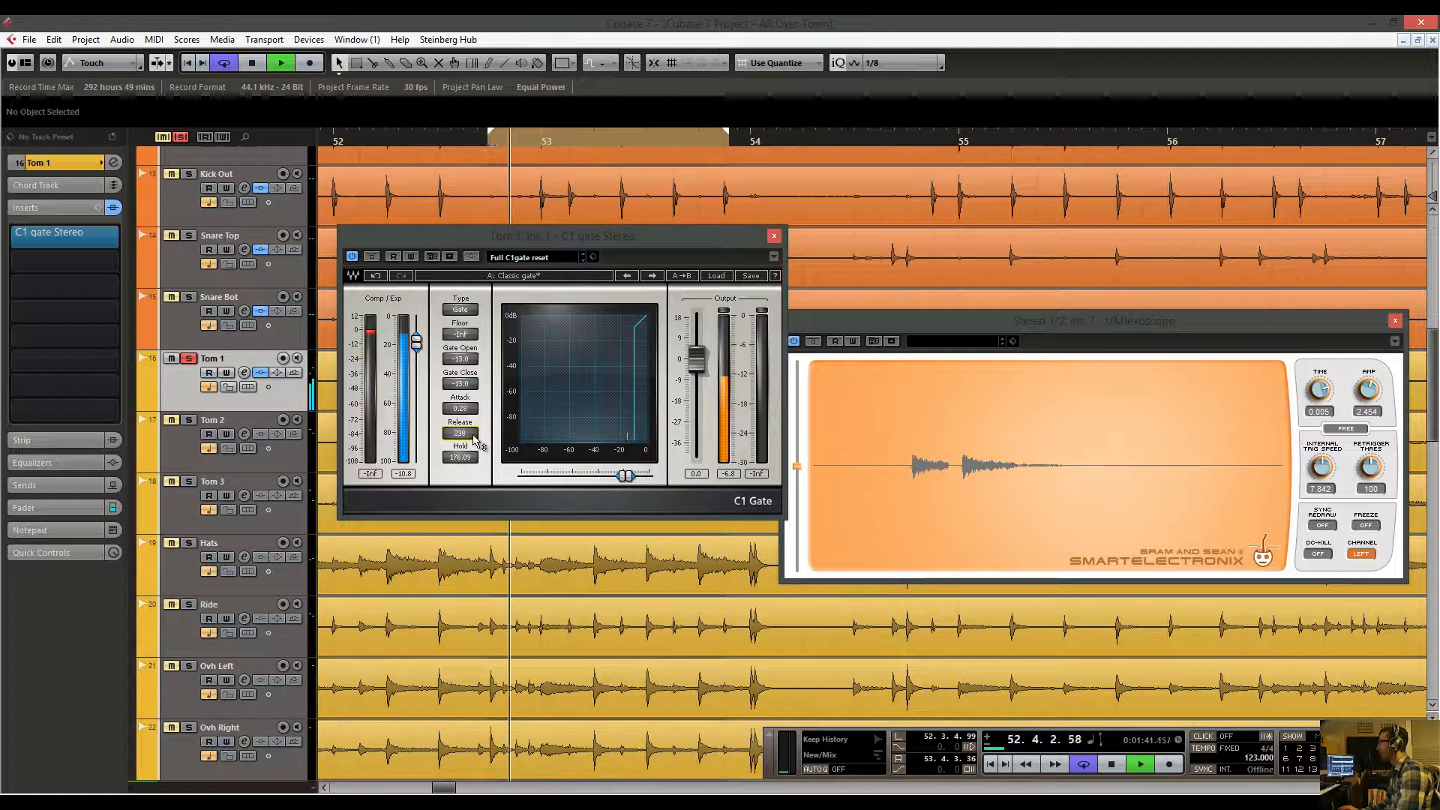
Copy the C1 gate to Tom 2, solo that track and play its looped hit while resetting the gate's peak reading.
left_click(773, 236)
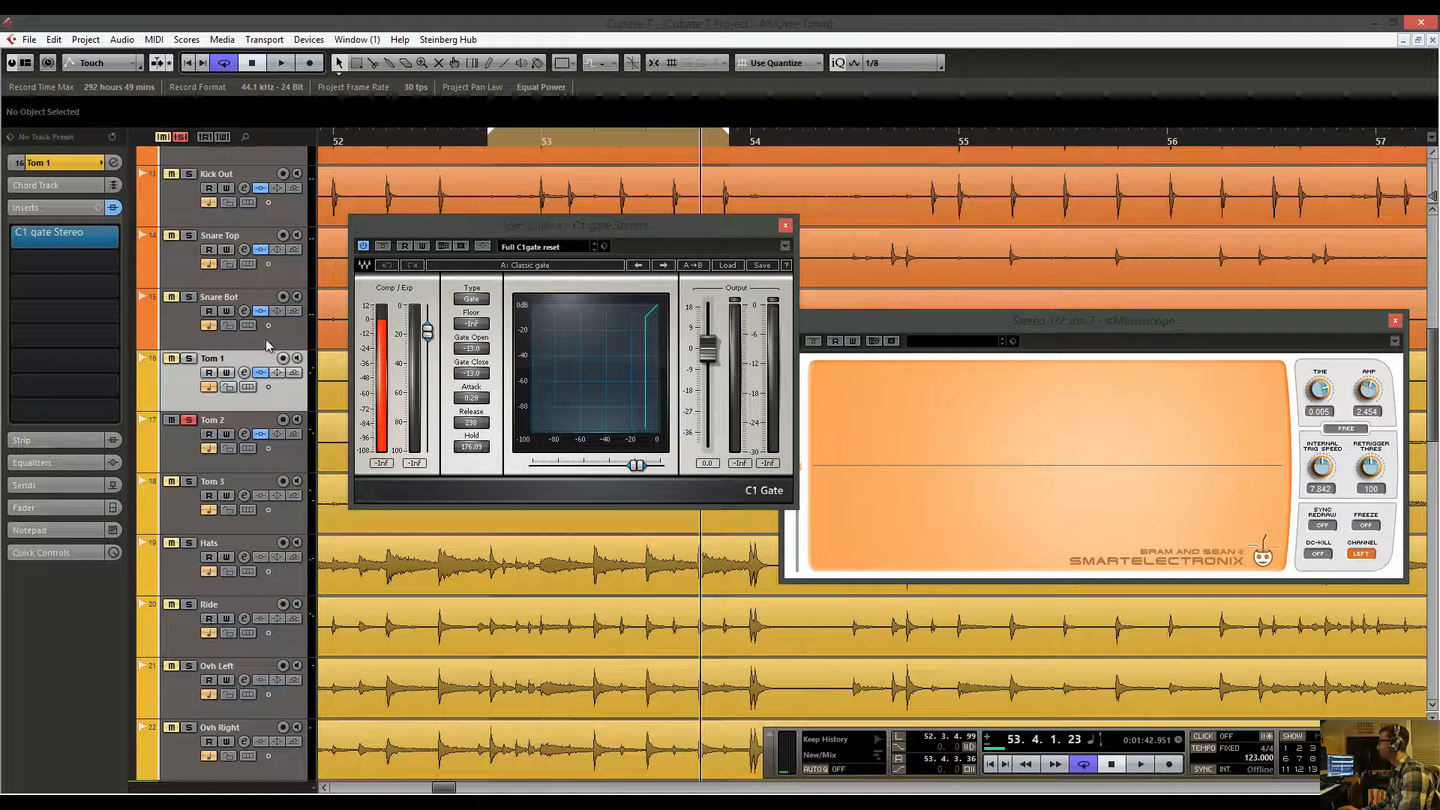
key("space")
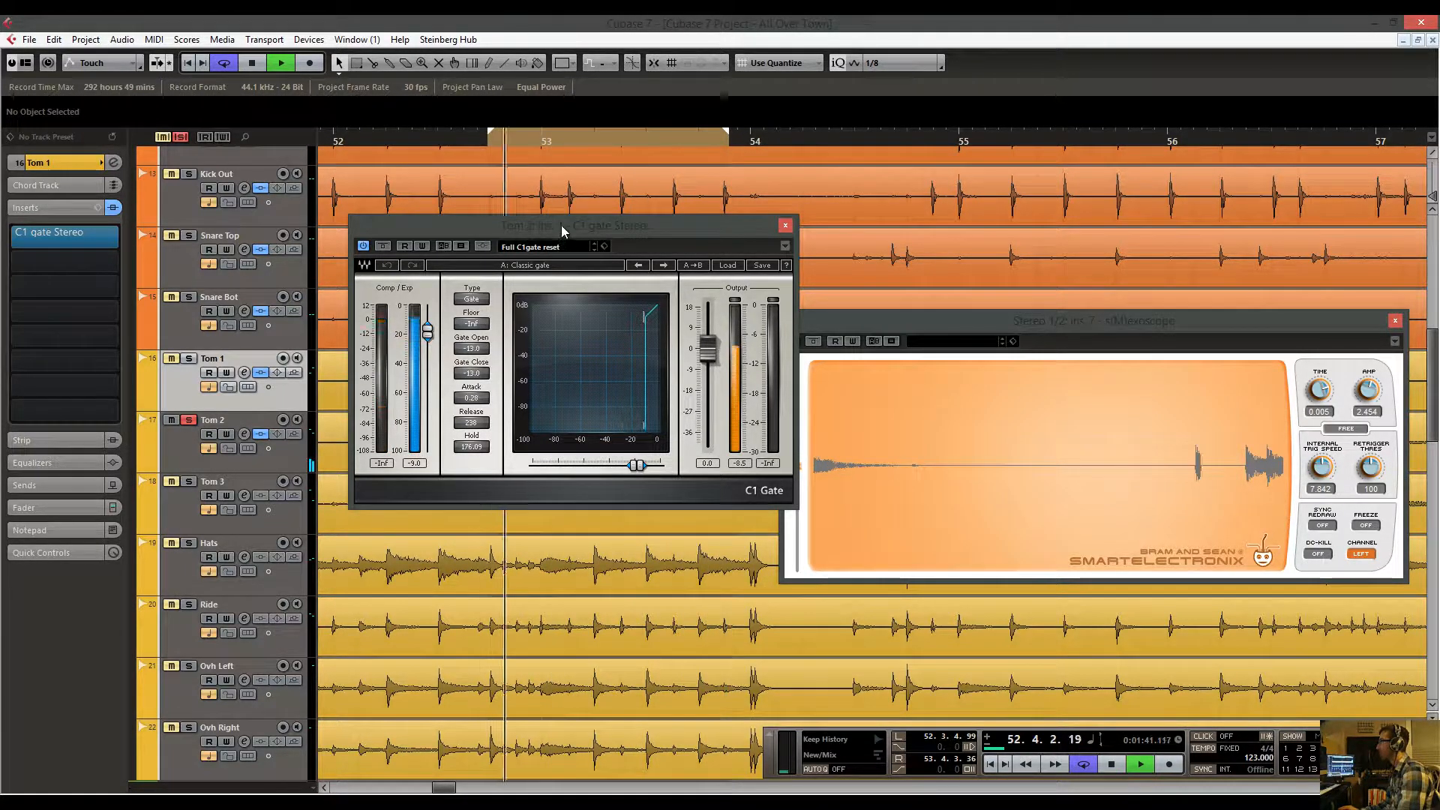
left_click_drag(562, 226, 829, 209)
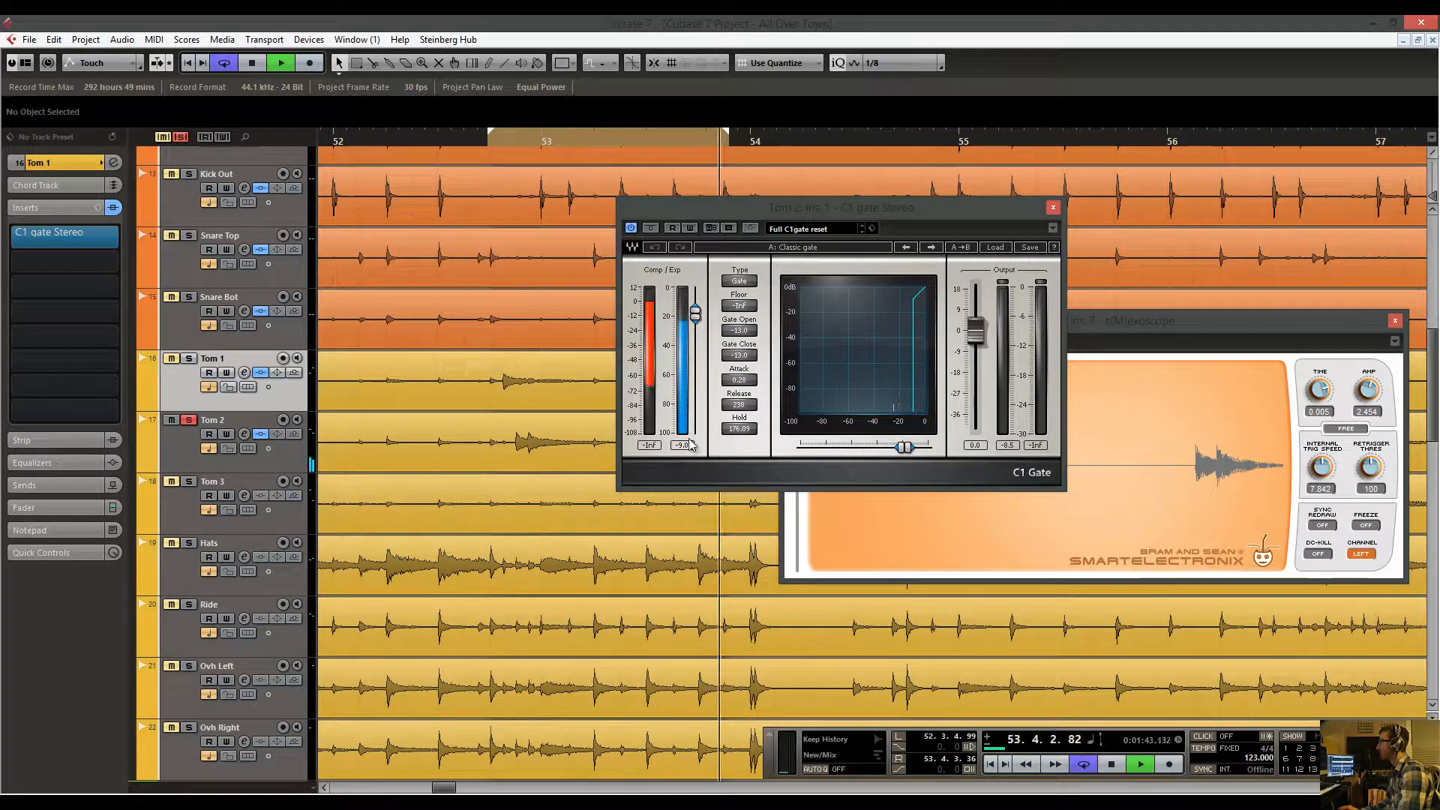
left_click_drag(691, 444, 693, 453)
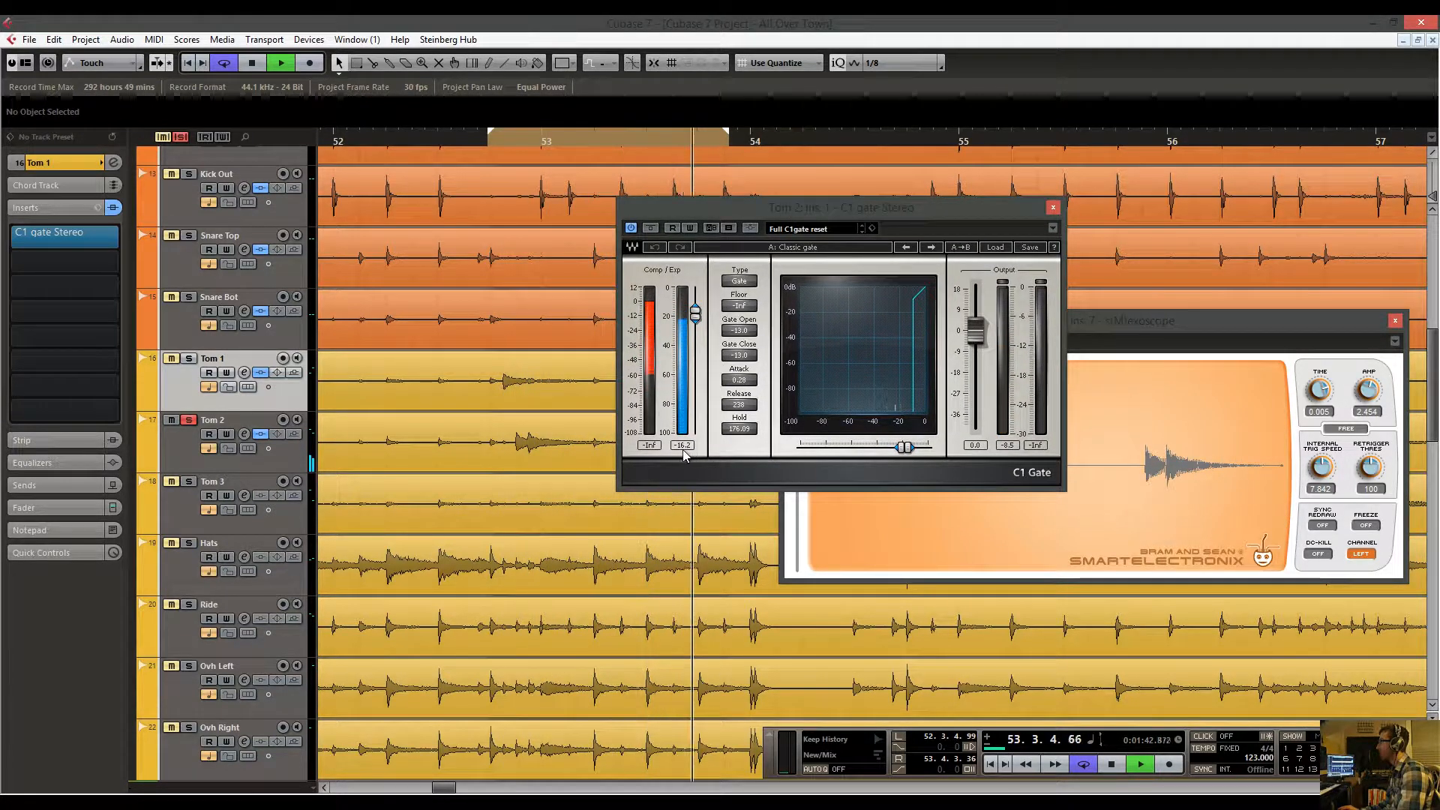
key("space")
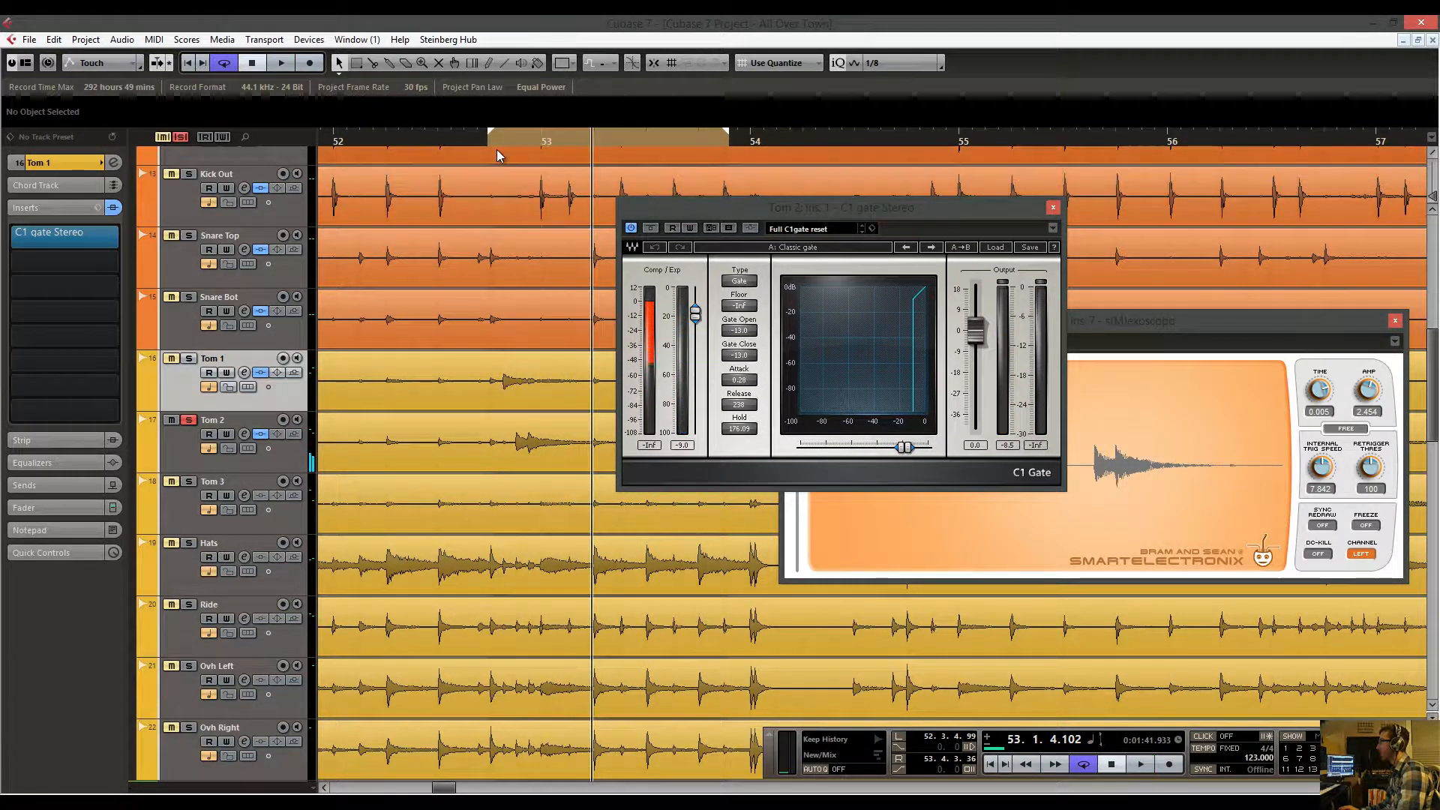
Play the opening Tom 2 hits from about bar 2.3 to 3.2 to check the gate level.
left_click_drag(496, 150, 411, 264)
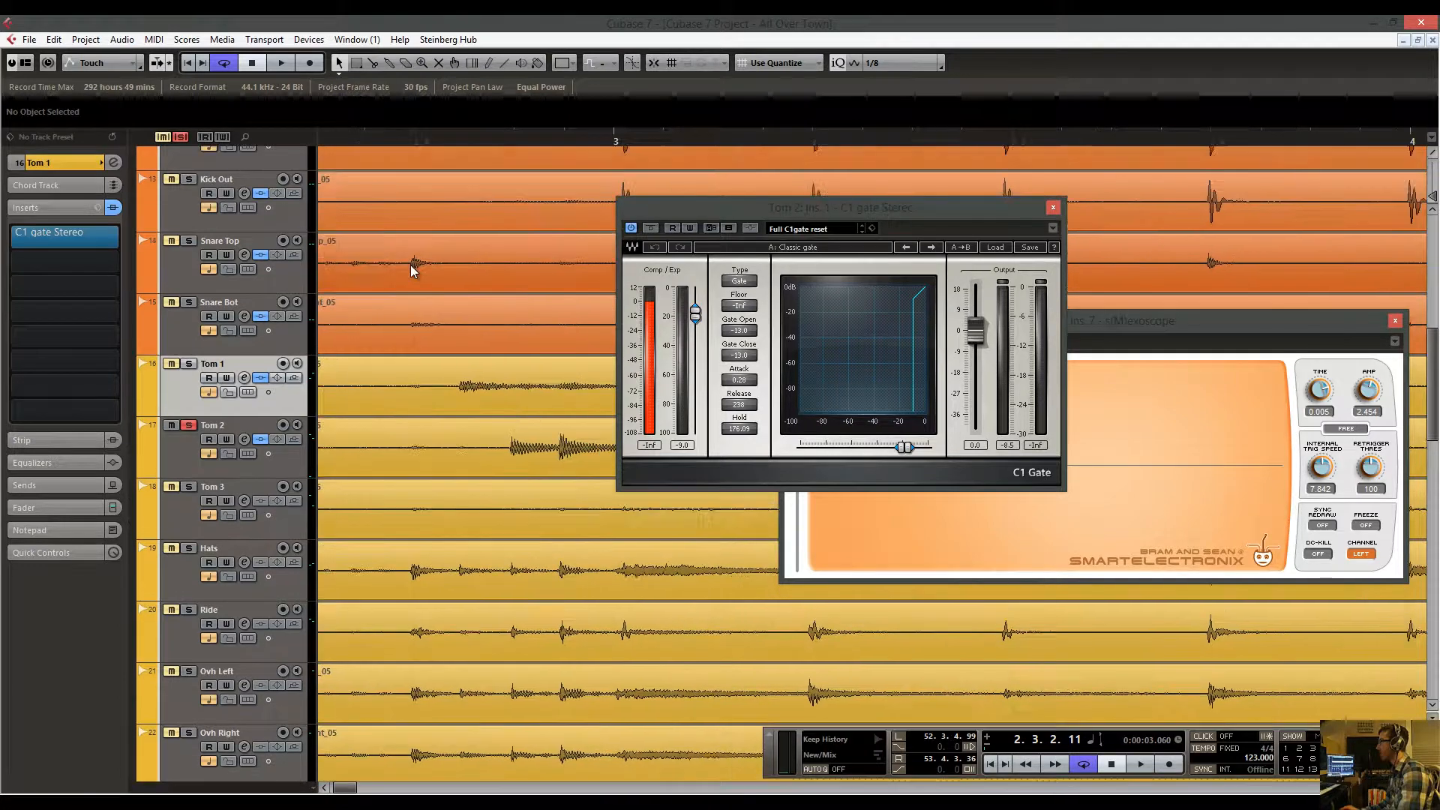
left_click_drag(529, 241, 570, 236)
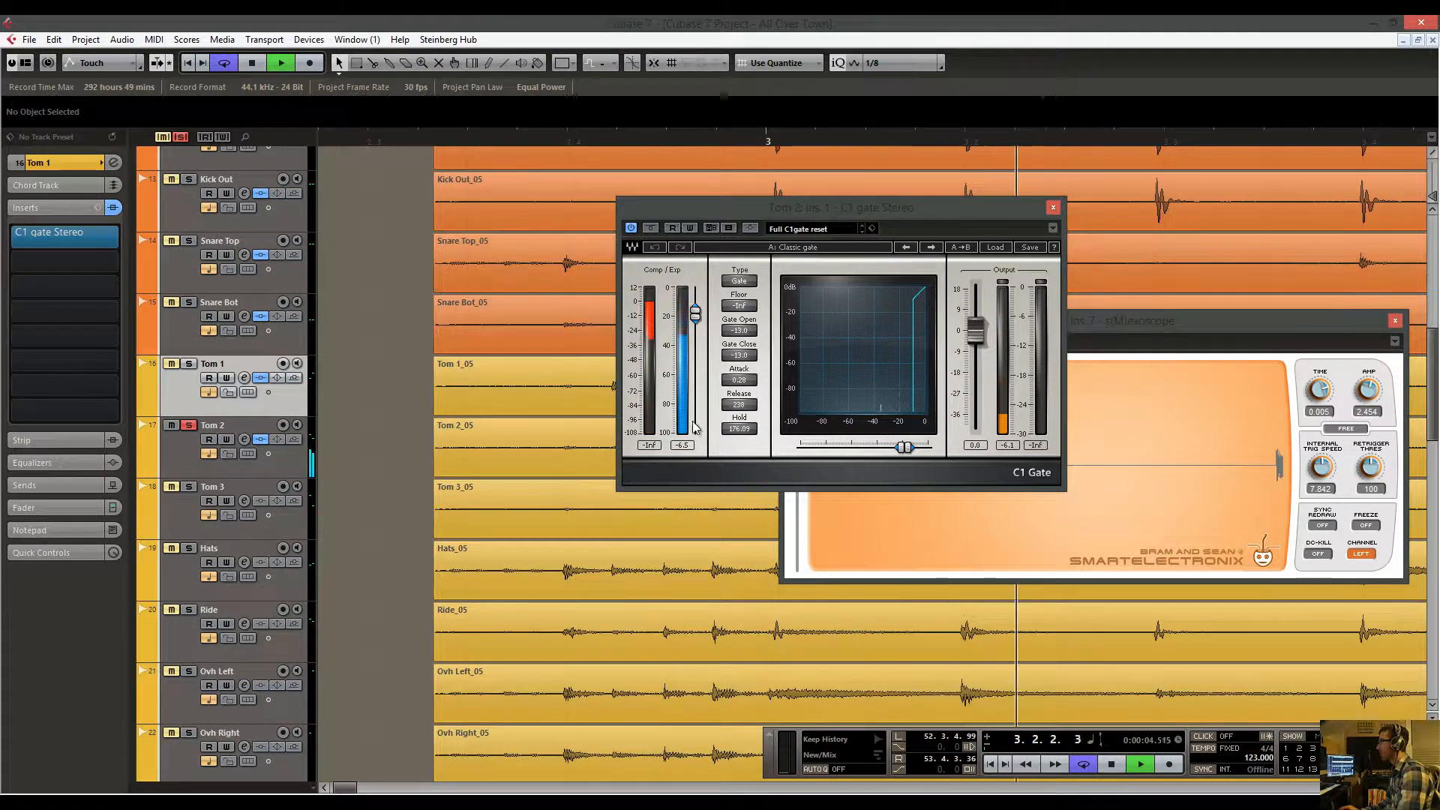
key("space")
Play the gated Tom 2 around bars 26 to 28 to compare the bleed with the threshold.
left_click_drag(612, 141, 477, 152)
key("space")
key("space")
key("space")
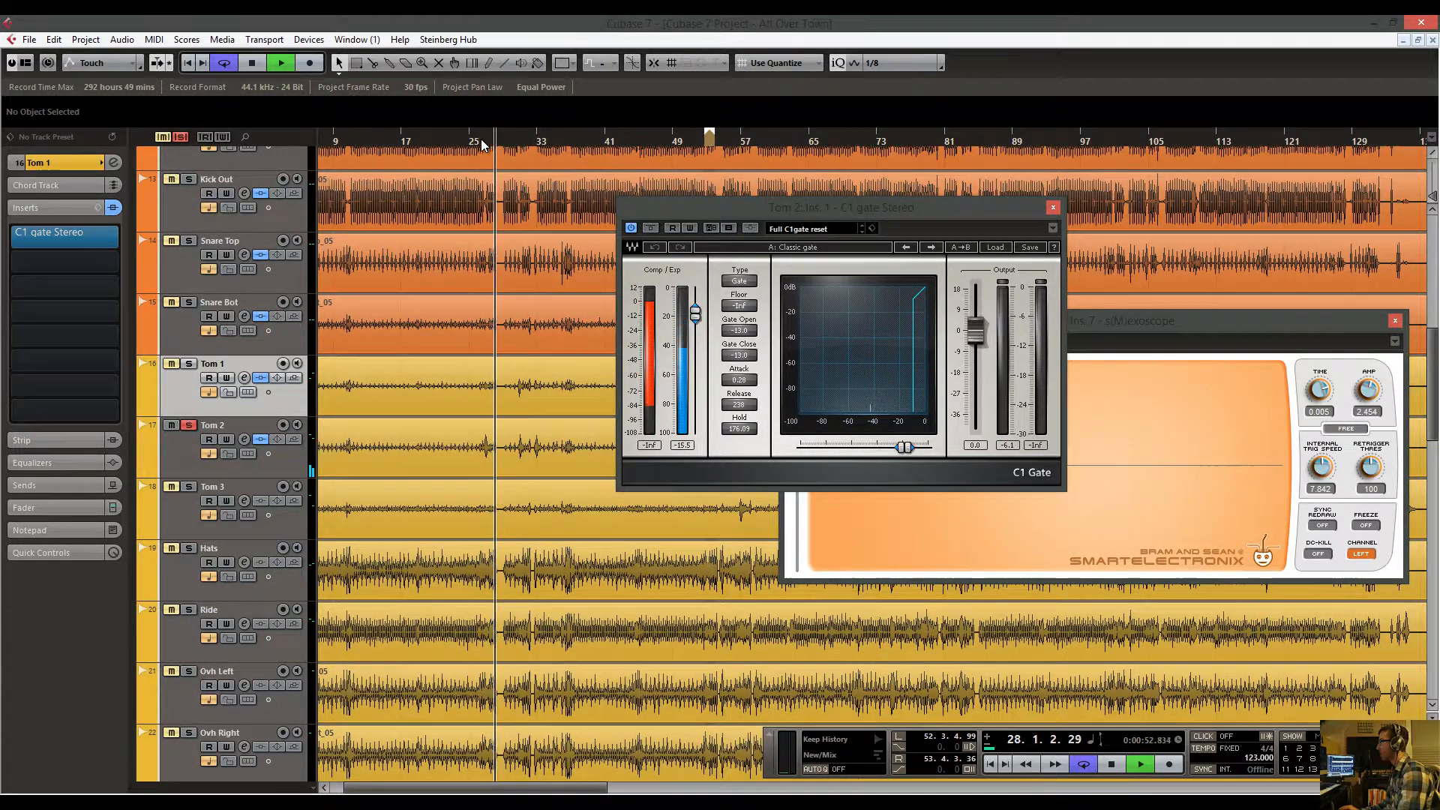
left_click_drag(483, 141, 474, 159)
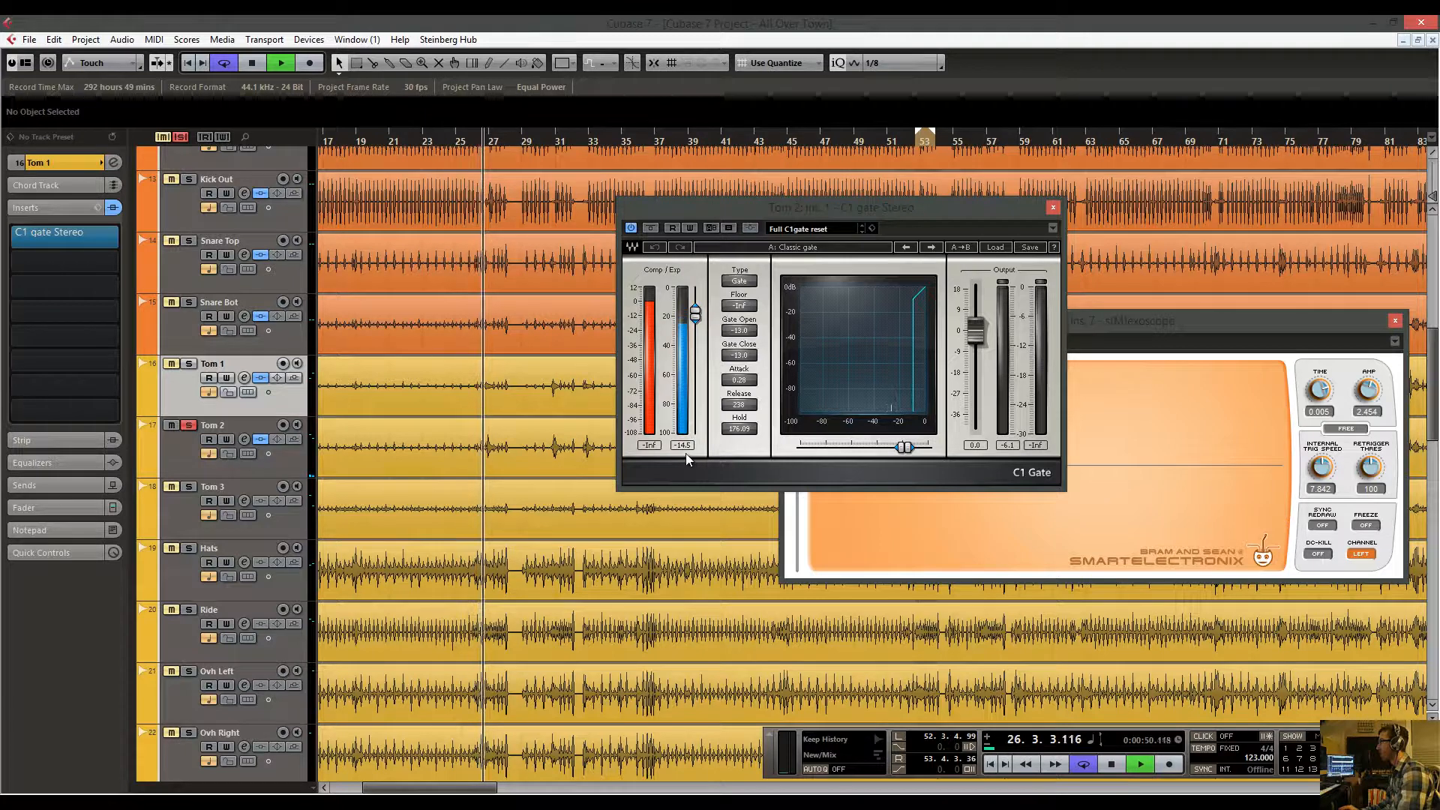
Play the Tom 2 hits between about bars 30 and 33 to check their peaks against the gate threshold.
scroll(492, 342, "right", 2)
scroll(492, 341, "up", 1)
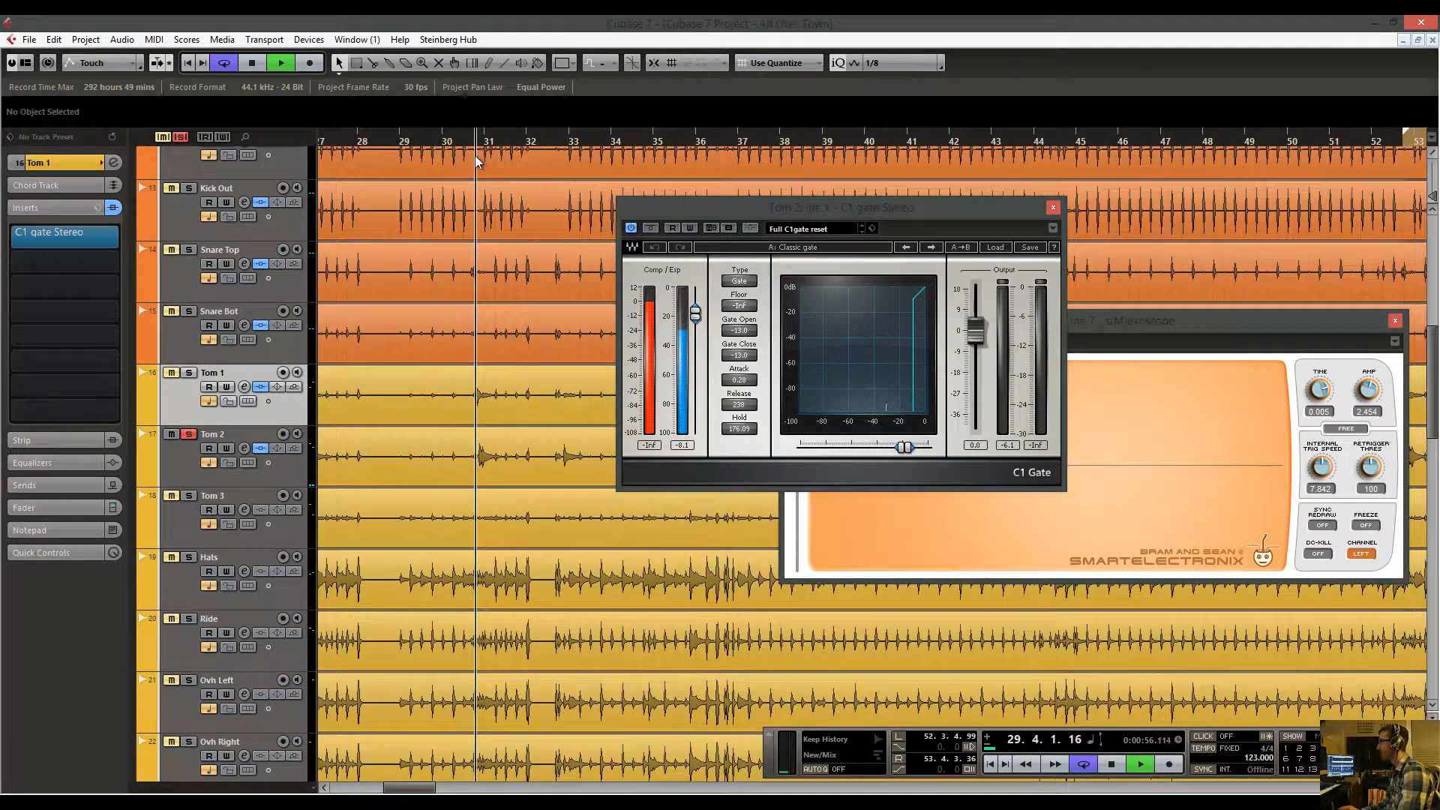
key("h")
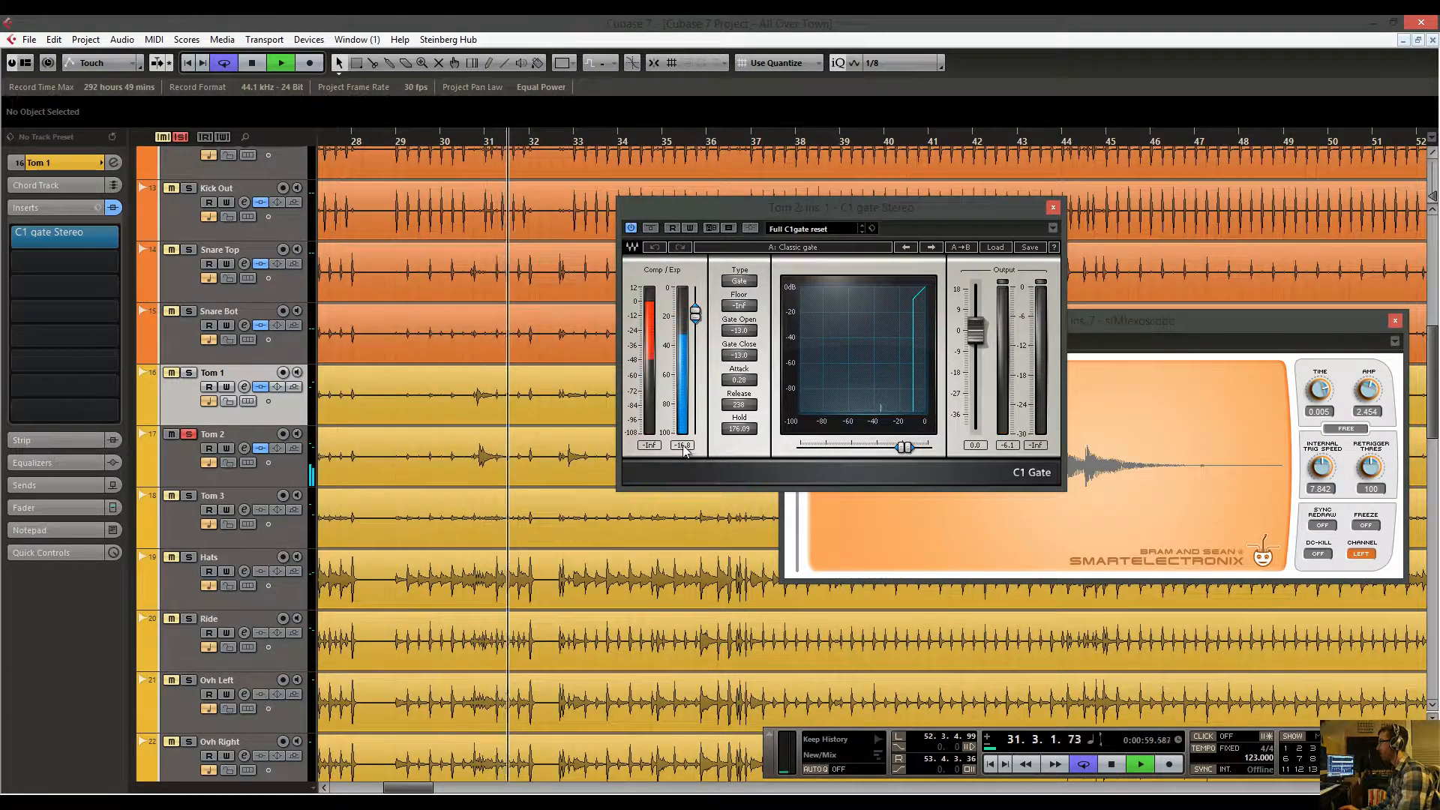
left_click_drag(465, 141, 531, 195)
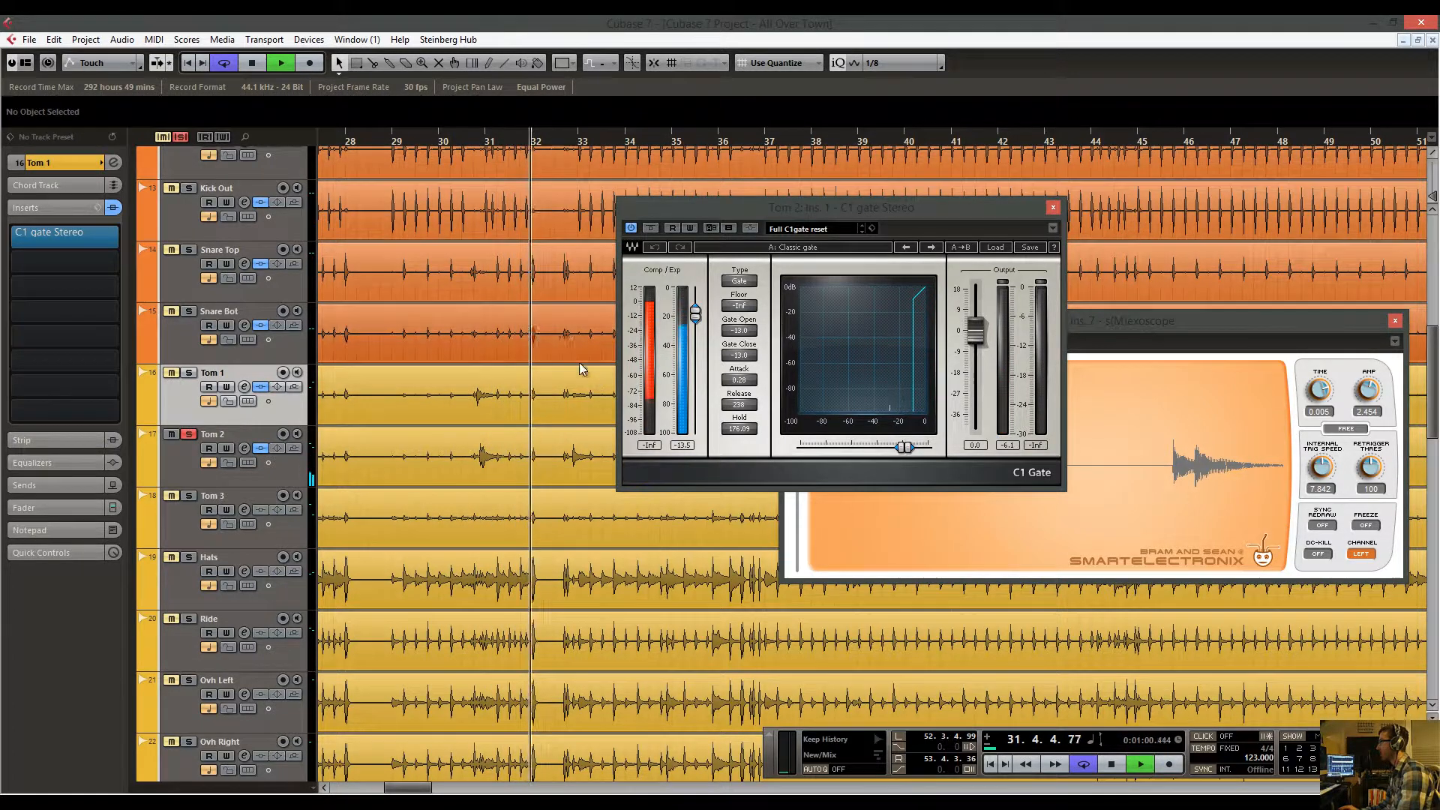
scroll(579, 363, "right", 3)
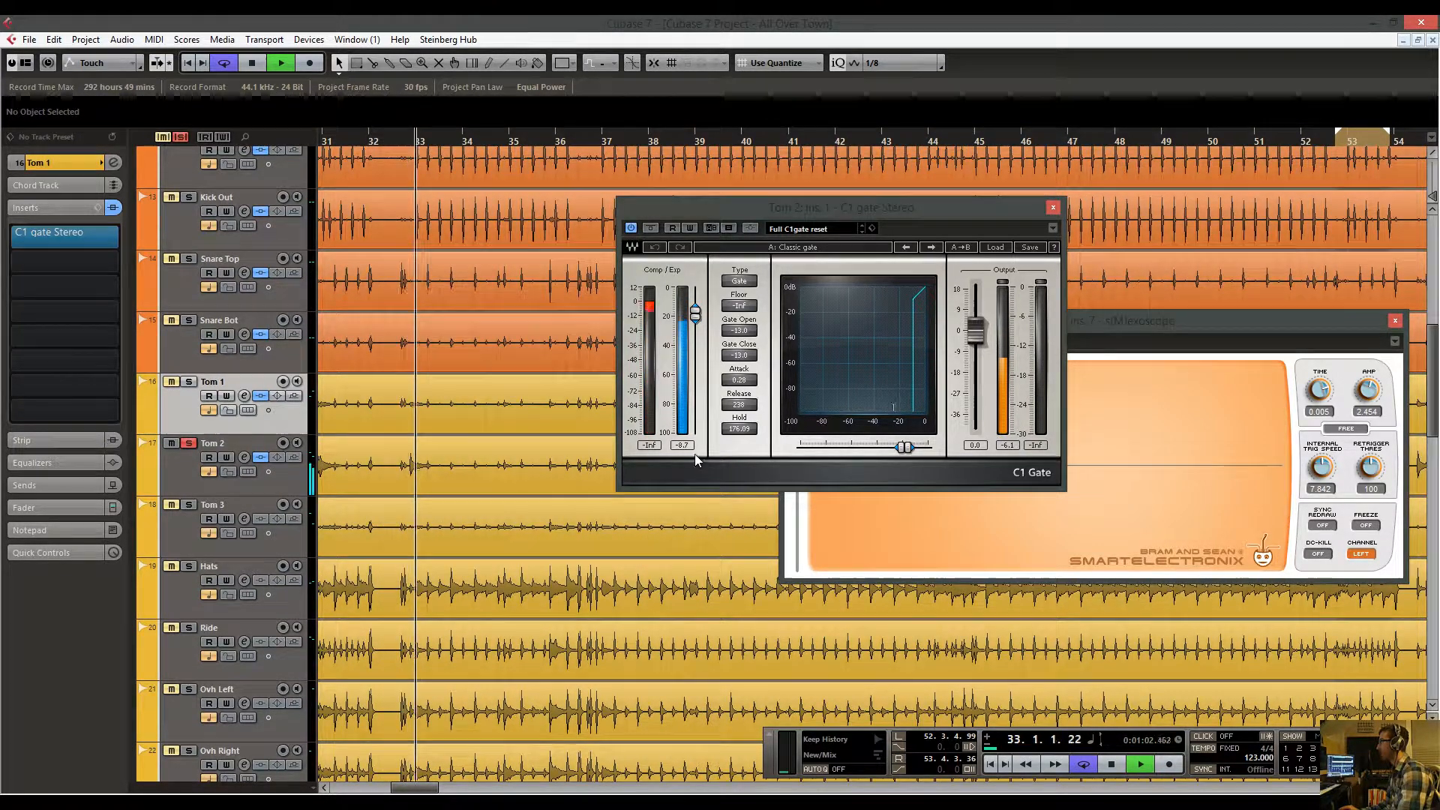
Play the soloed Tom 2 around bar 53 to check its level against the gate threshold.
key("space")
key("g")
key("g")
key("g")
key("g")
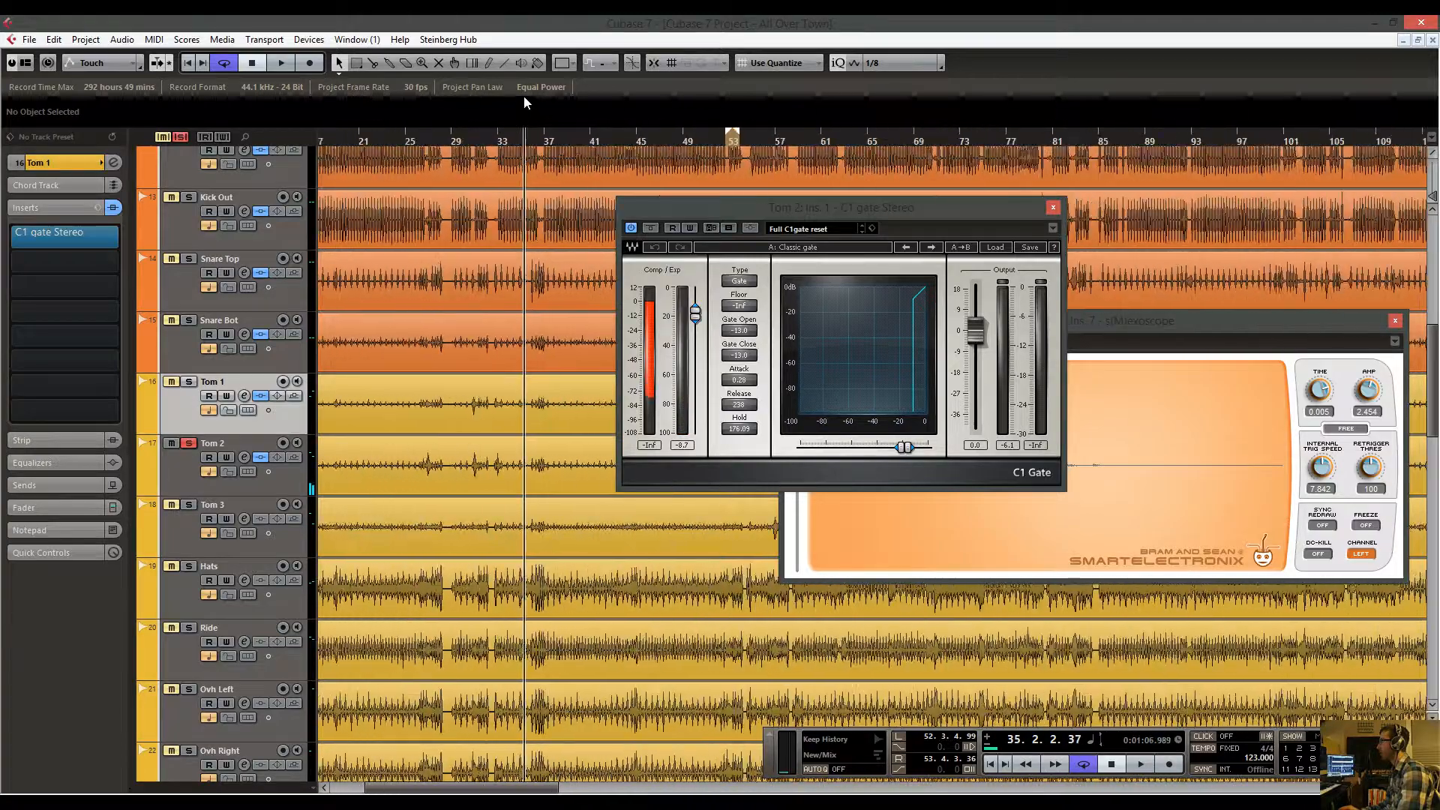
key("h")
key("h")
key("h")
key("h")
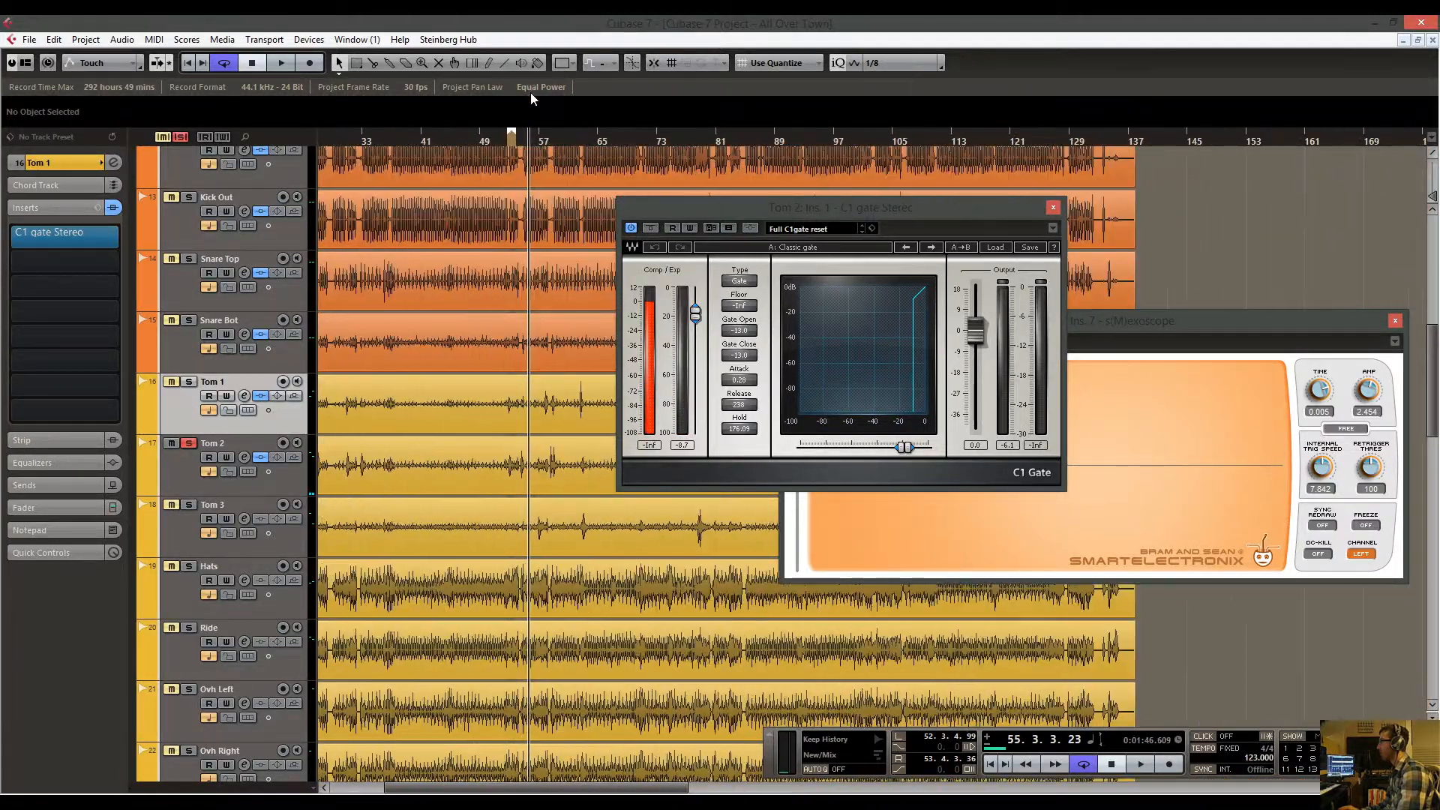
key("space")
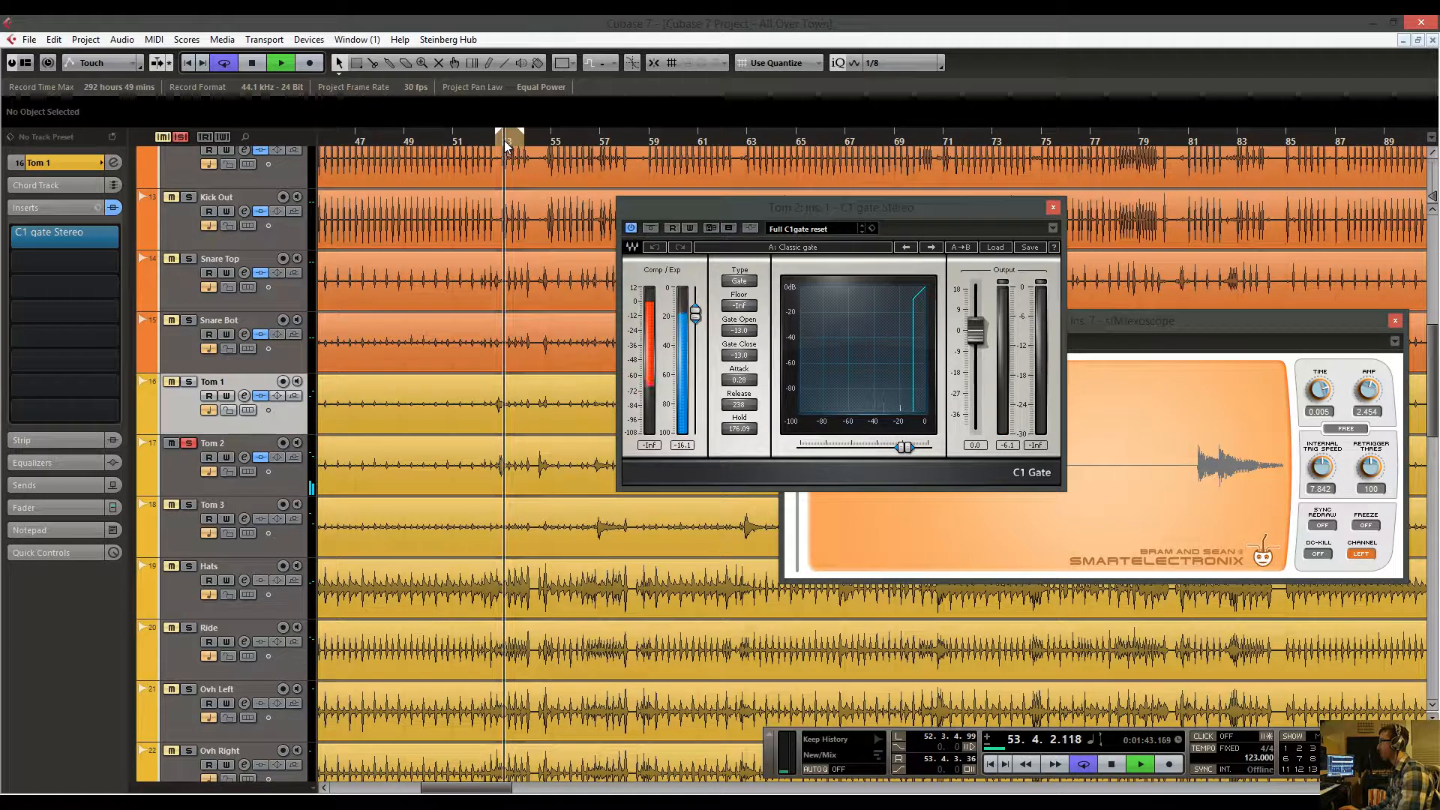
key("space")
Play the Tom 2 hits around bars 58 to 59 and set the gate's open and close thresholds to -11.0.
left_click_drag(556, 287, 405, 299)
left_click(481, 139)
key("space")
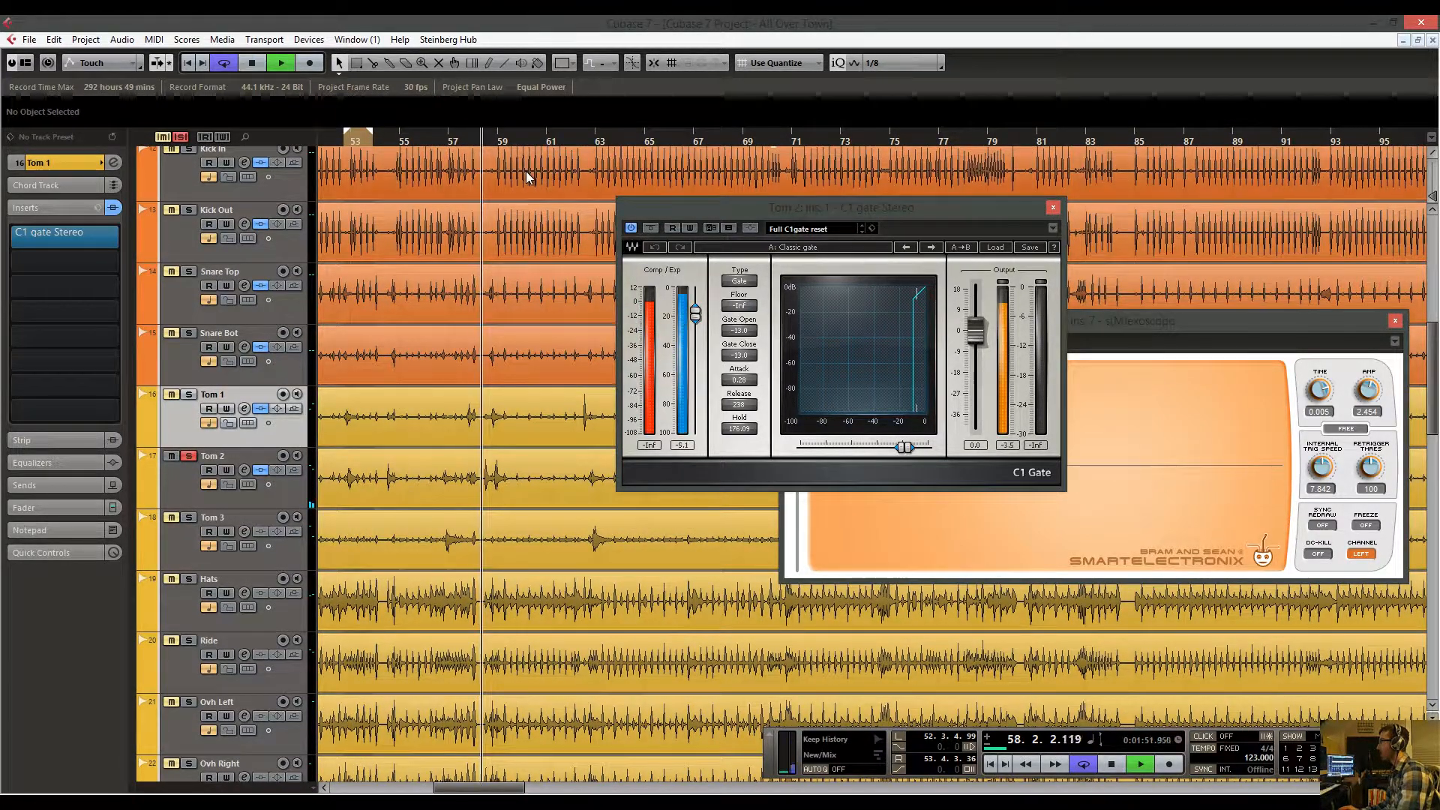
key("space")
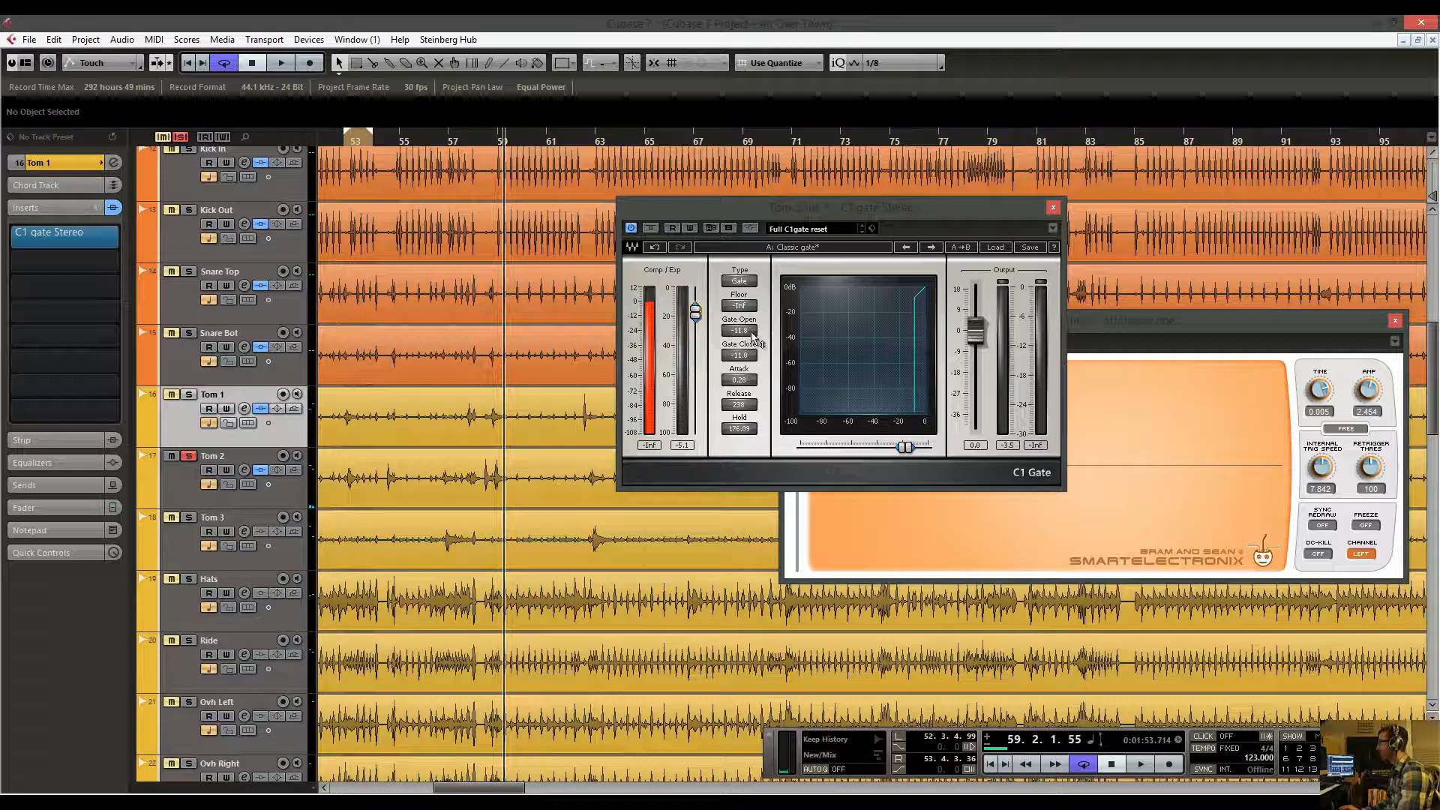
Replay the Tom 2 hits around bars 56 to 57 and reset the gate's peak reading to check their level.
left_click_drag(498, 331, 555, 344)
left_click(482, 139)
key("space")
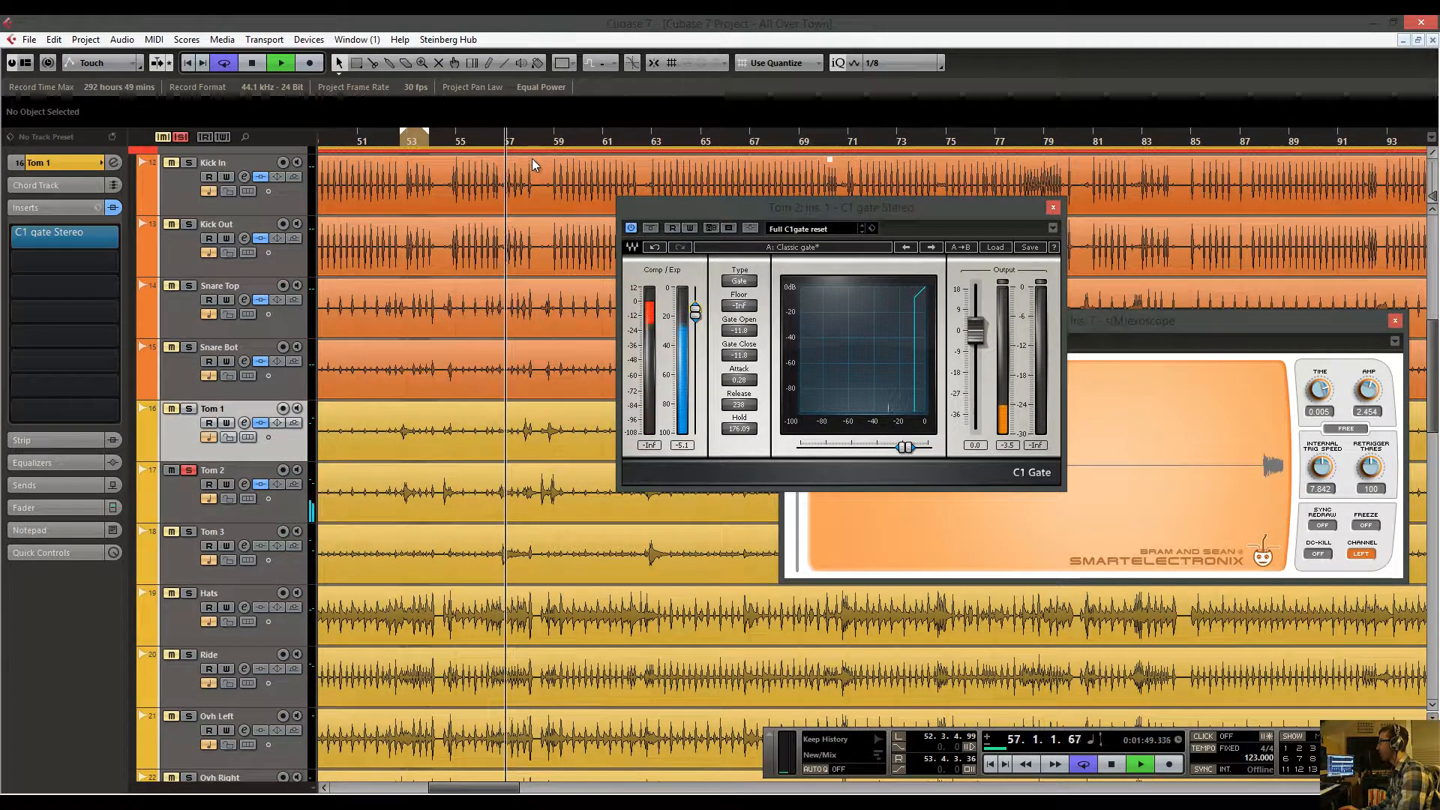
key("space")
left_click_drag(494, 138, 504, 185)
key("space")
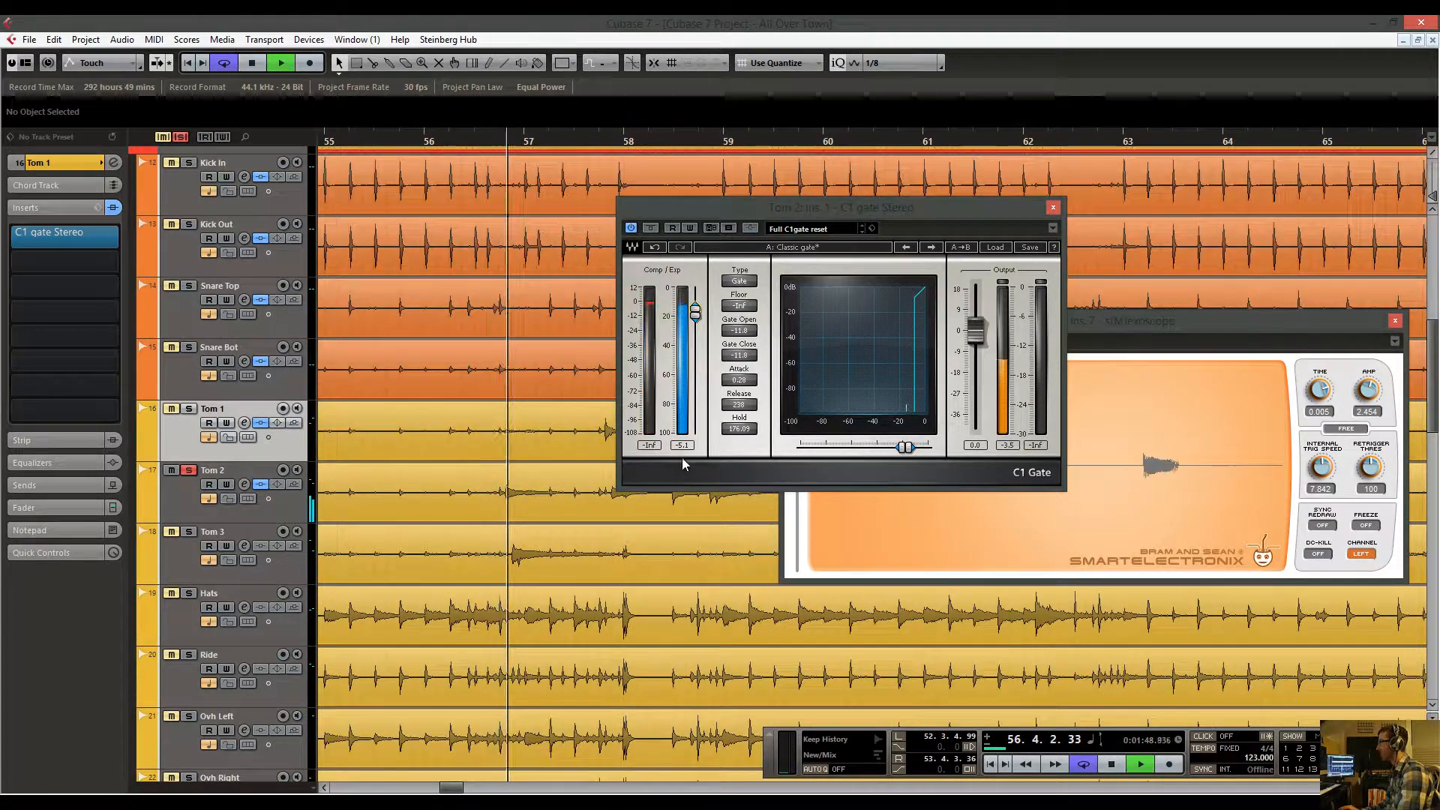
key("space")
left_click_drag(495, 141, 483, 133)
key("space")
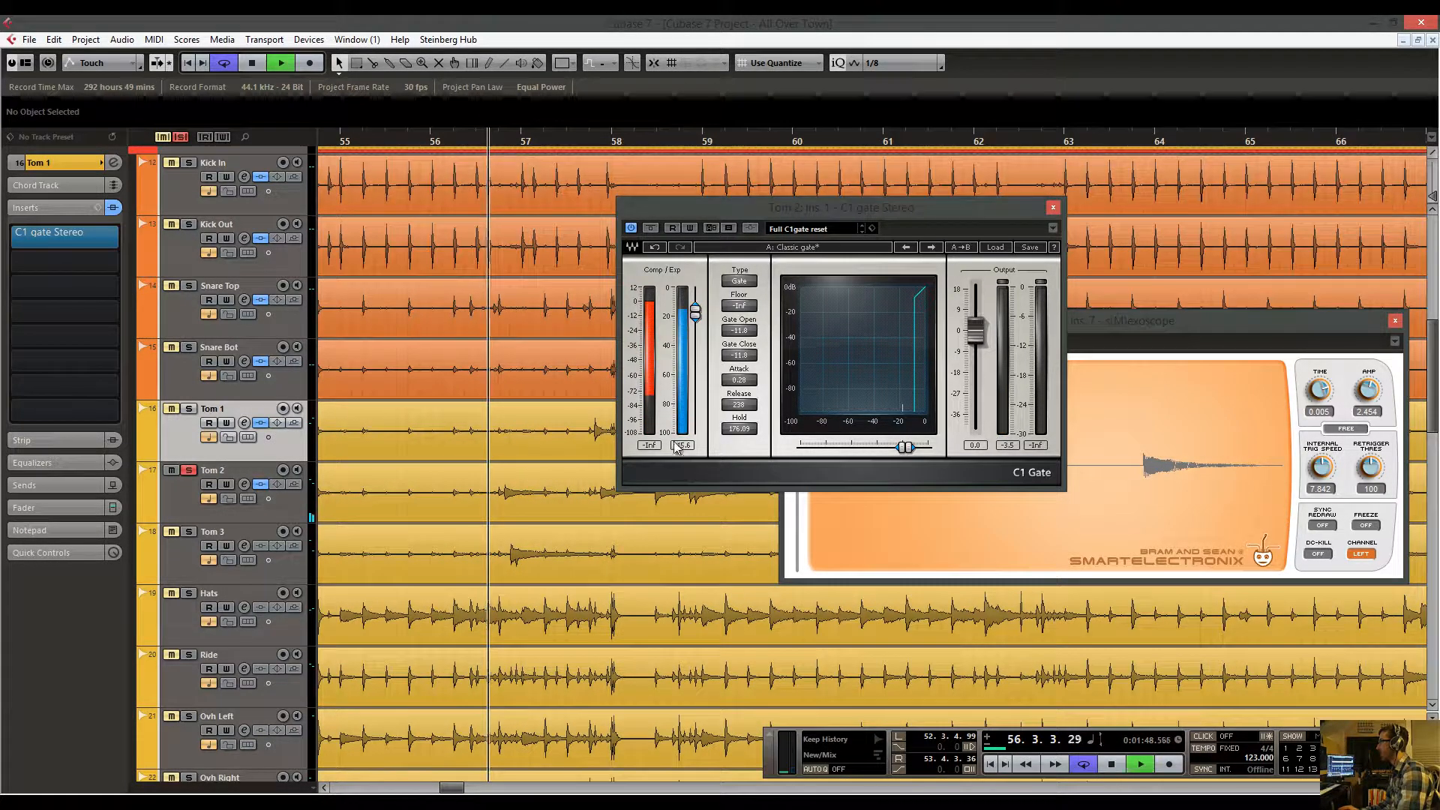
Set the Tom 2 gate's open and close thresholds to -12.0 and check the Tom 1 gate's settings for comparison.
key("space")
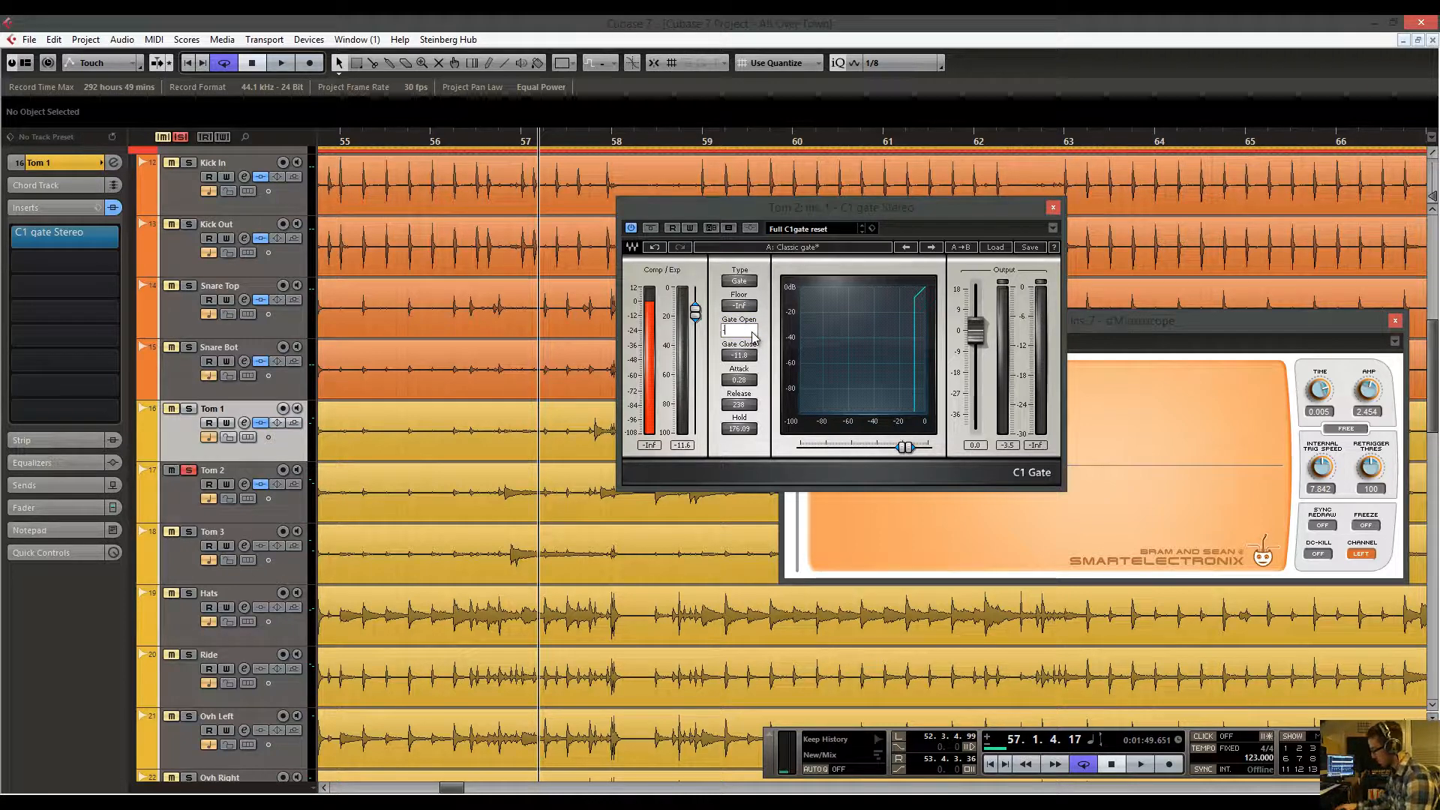
key("Return")
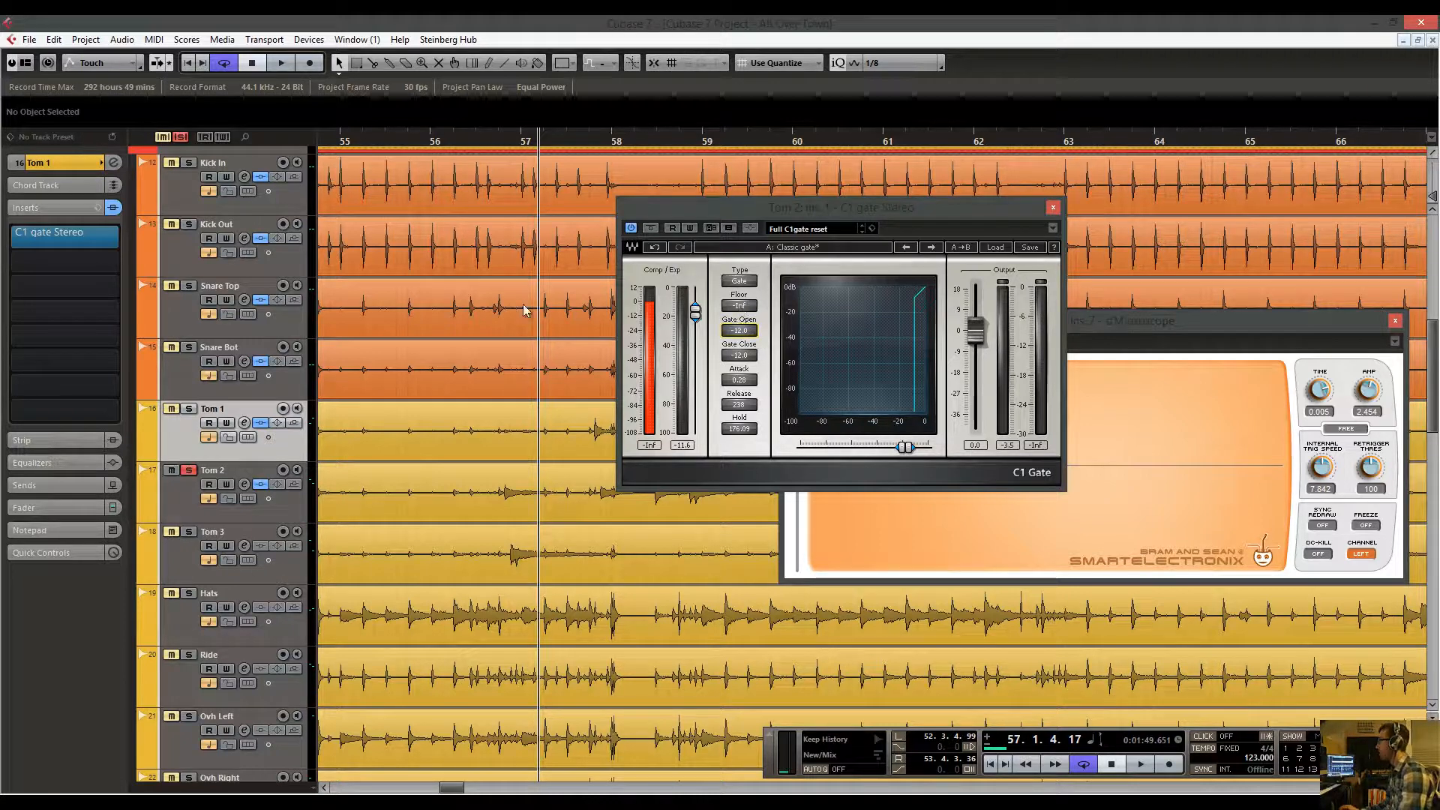
left_click(78, 235)
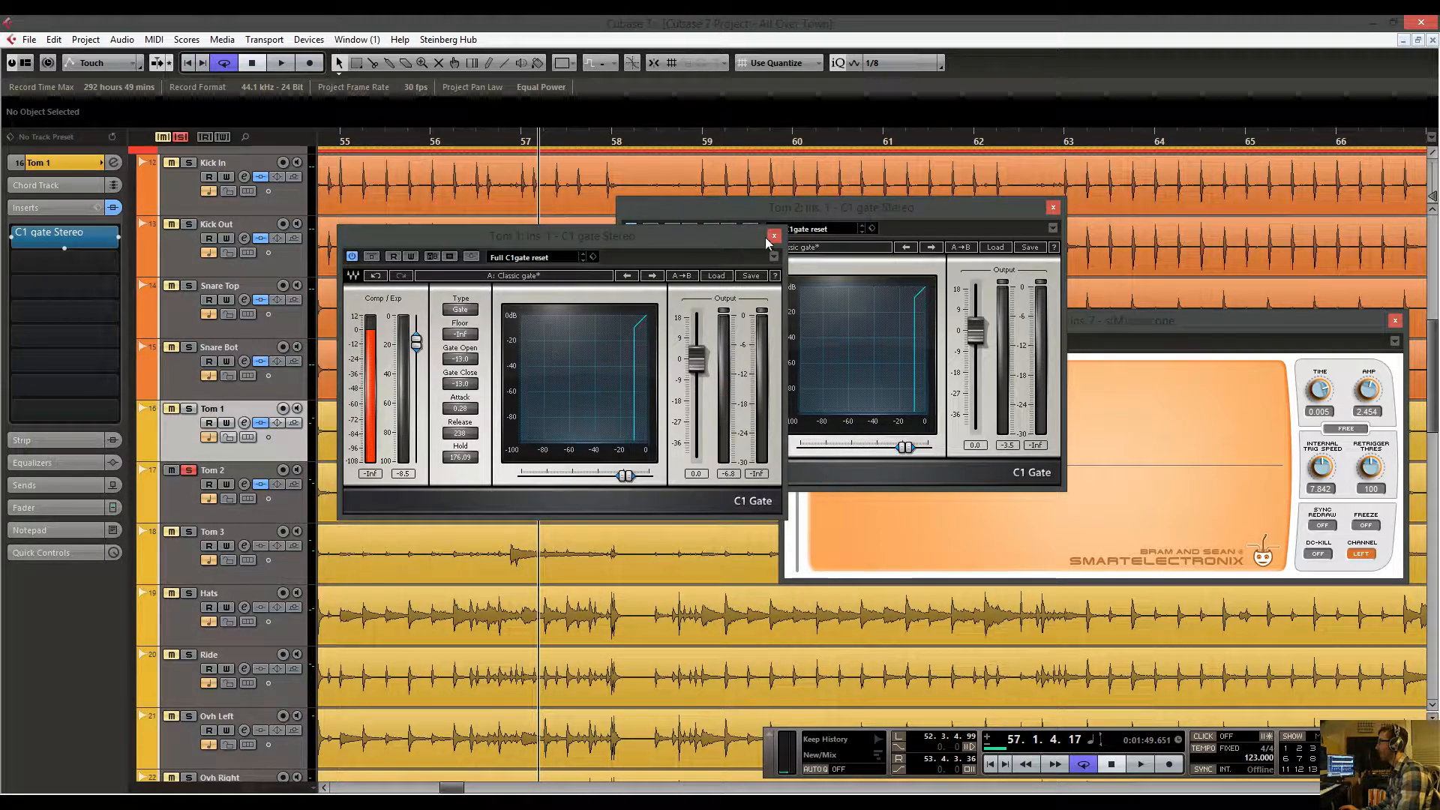
left_click(773, 238)
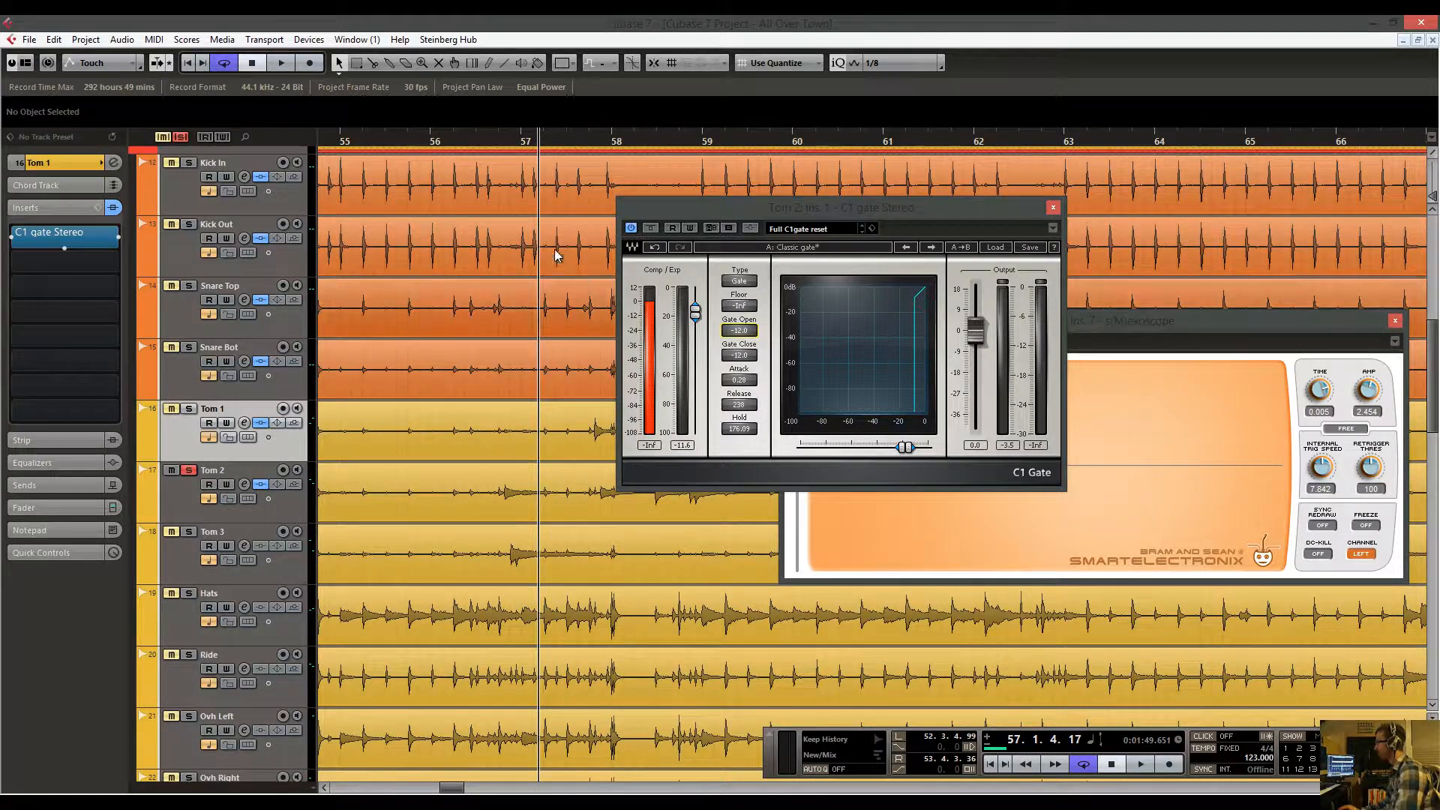
Set the loop range from about bar 56.3 to 59.1 and play the gated Tom 2 hits in it.
left_click_drag(525, 143, 493, 144)
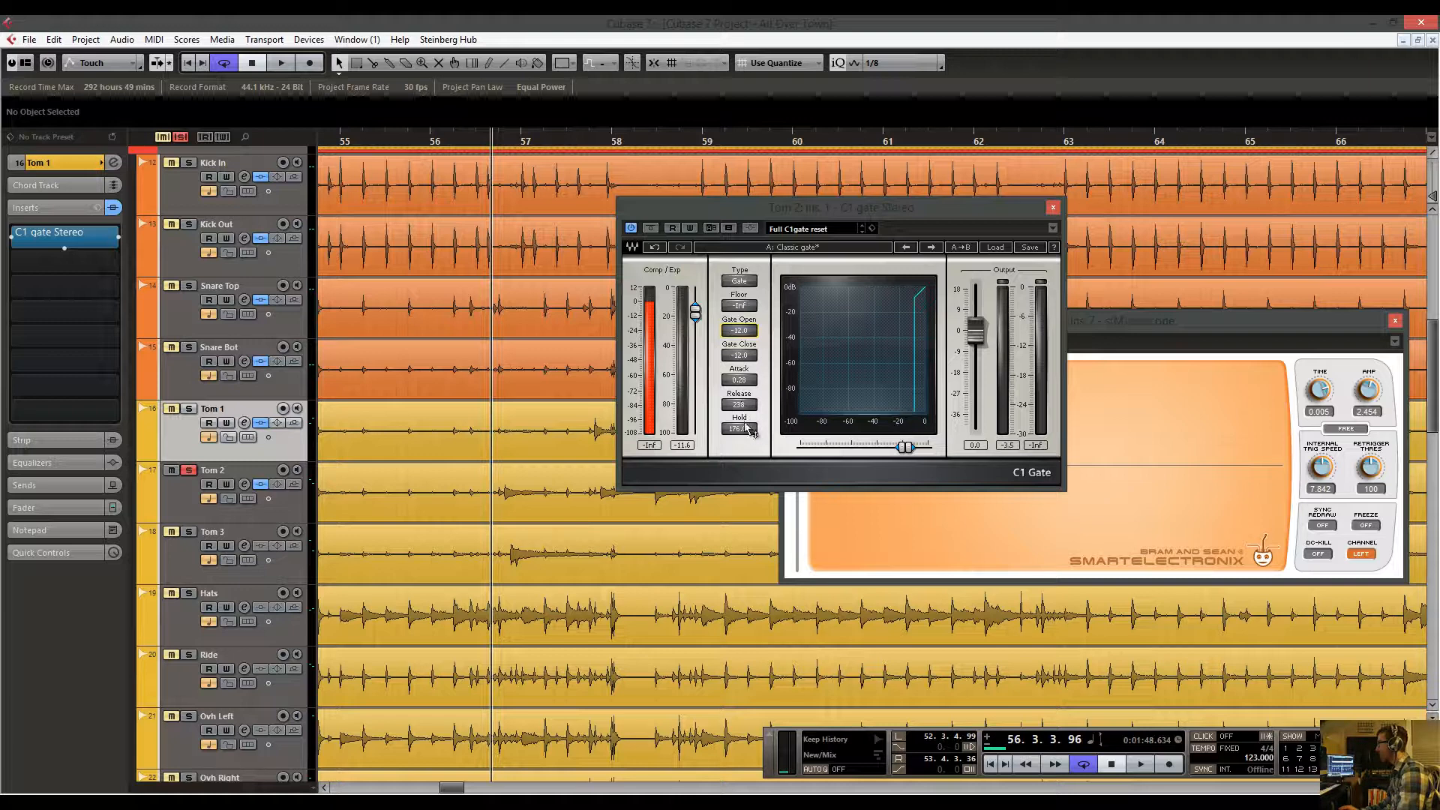
key("space")
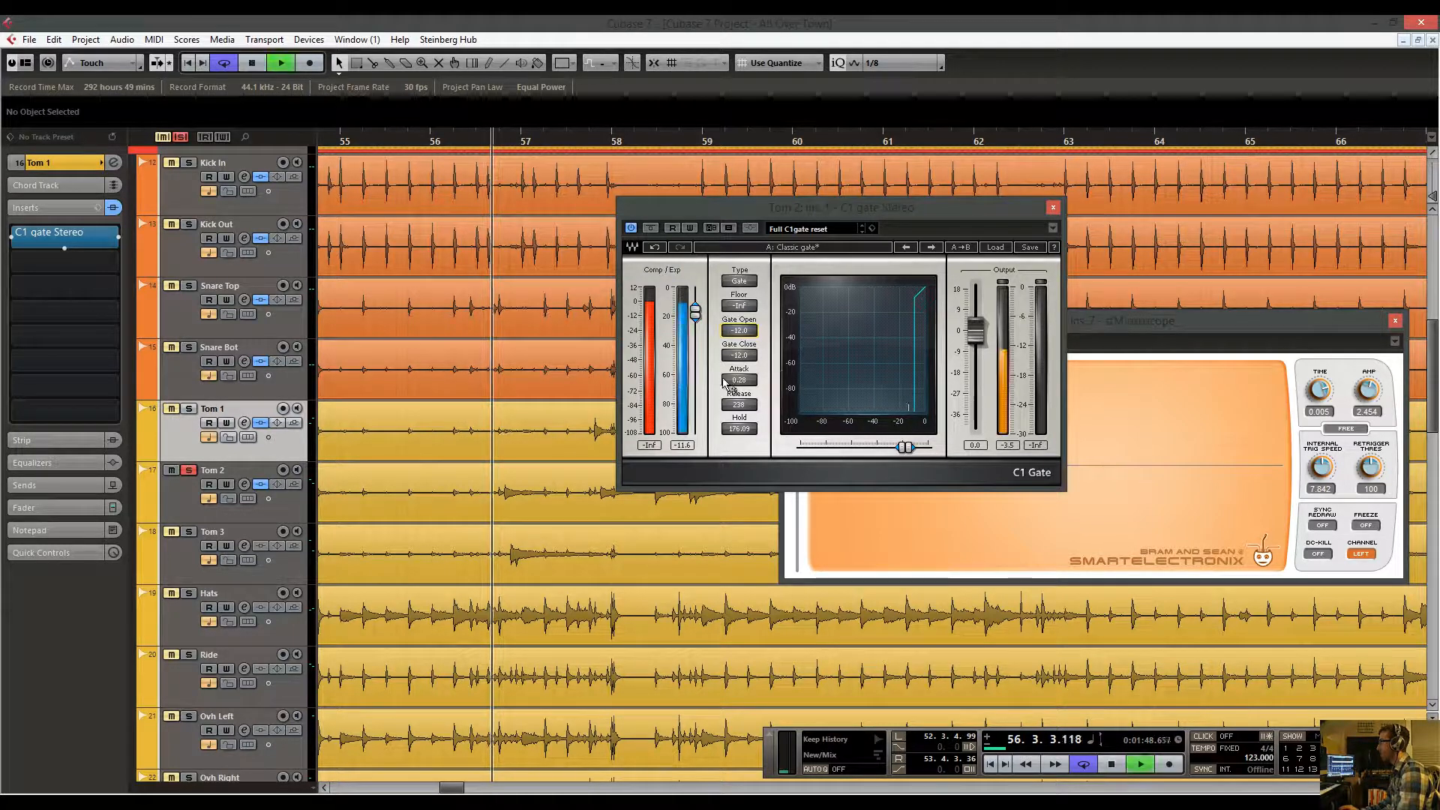
key("space")
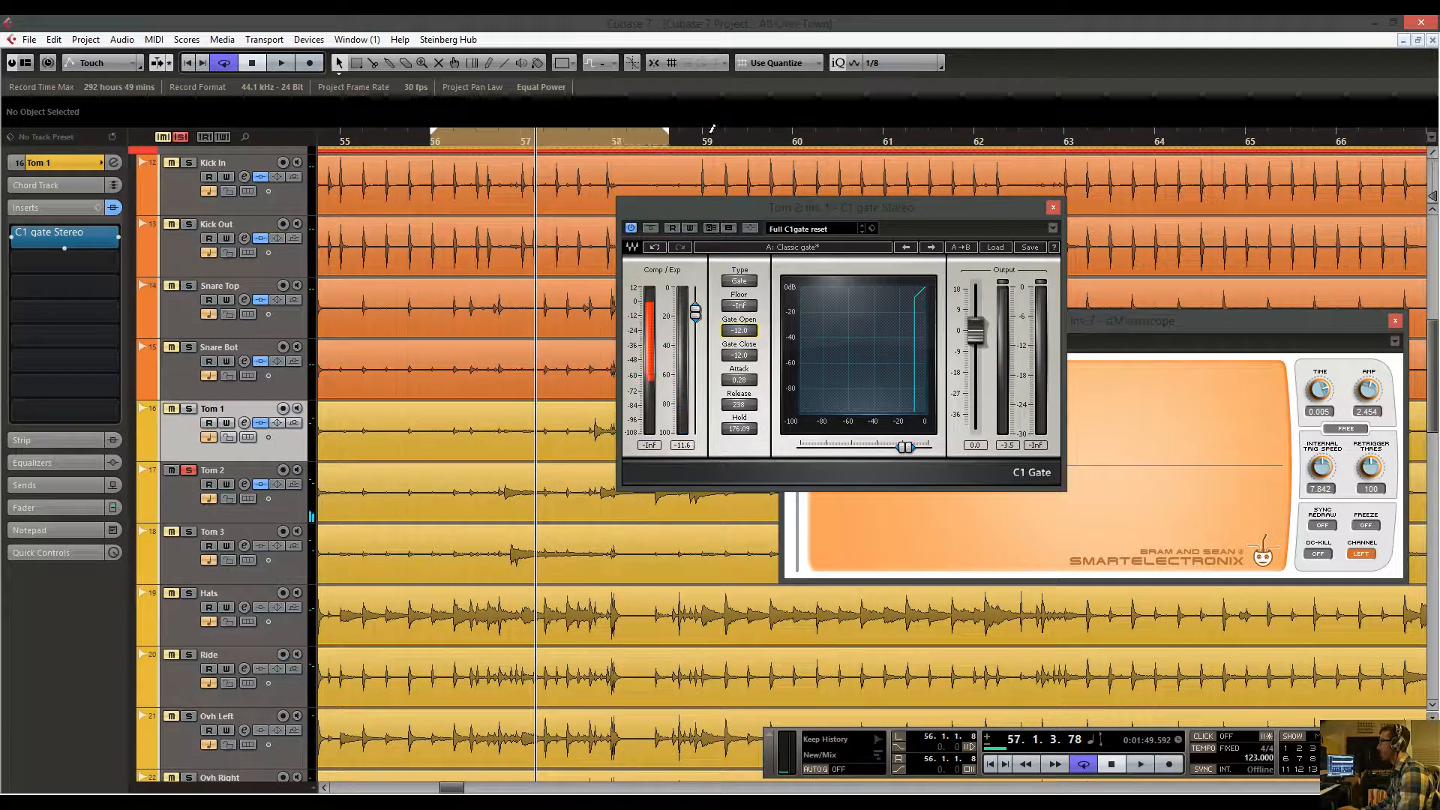
left_click(712, 130, "alt")
key("space")
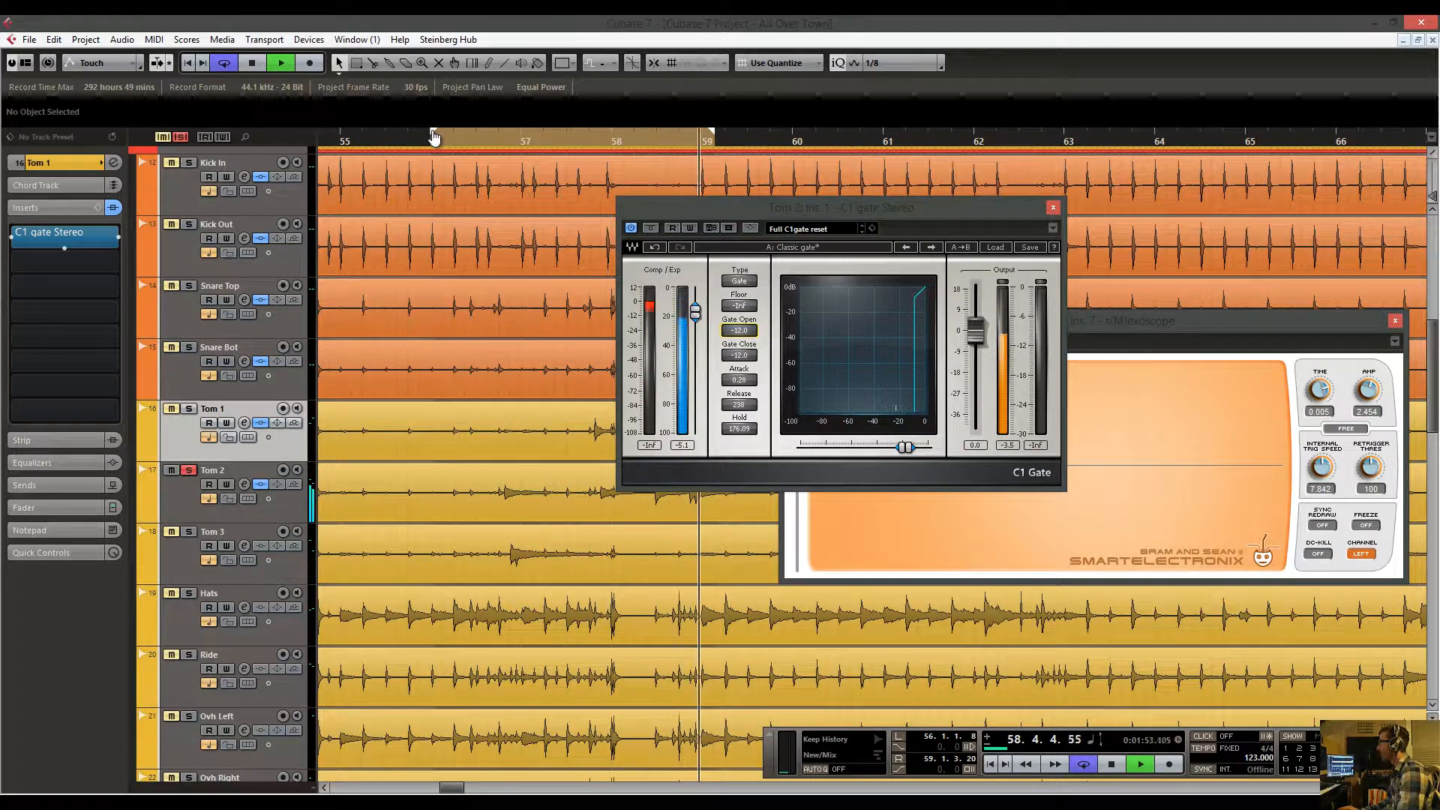
left_click_drag(435, 137, 486, 136)
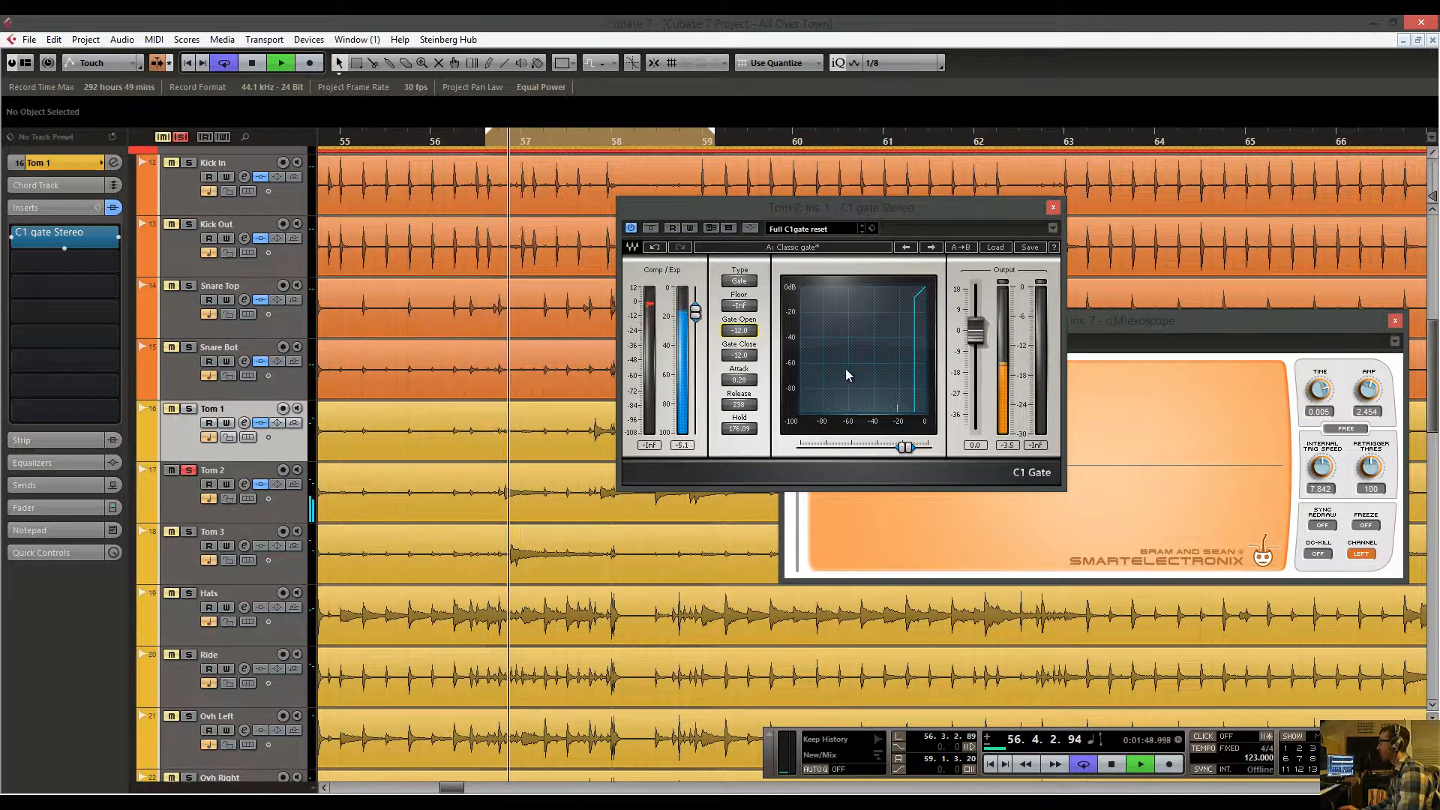
Set the Tom 2 gate's release to 1 and its hold to 195.58 while the loop plays.
left_click_drag(783, 214, 523, 245)
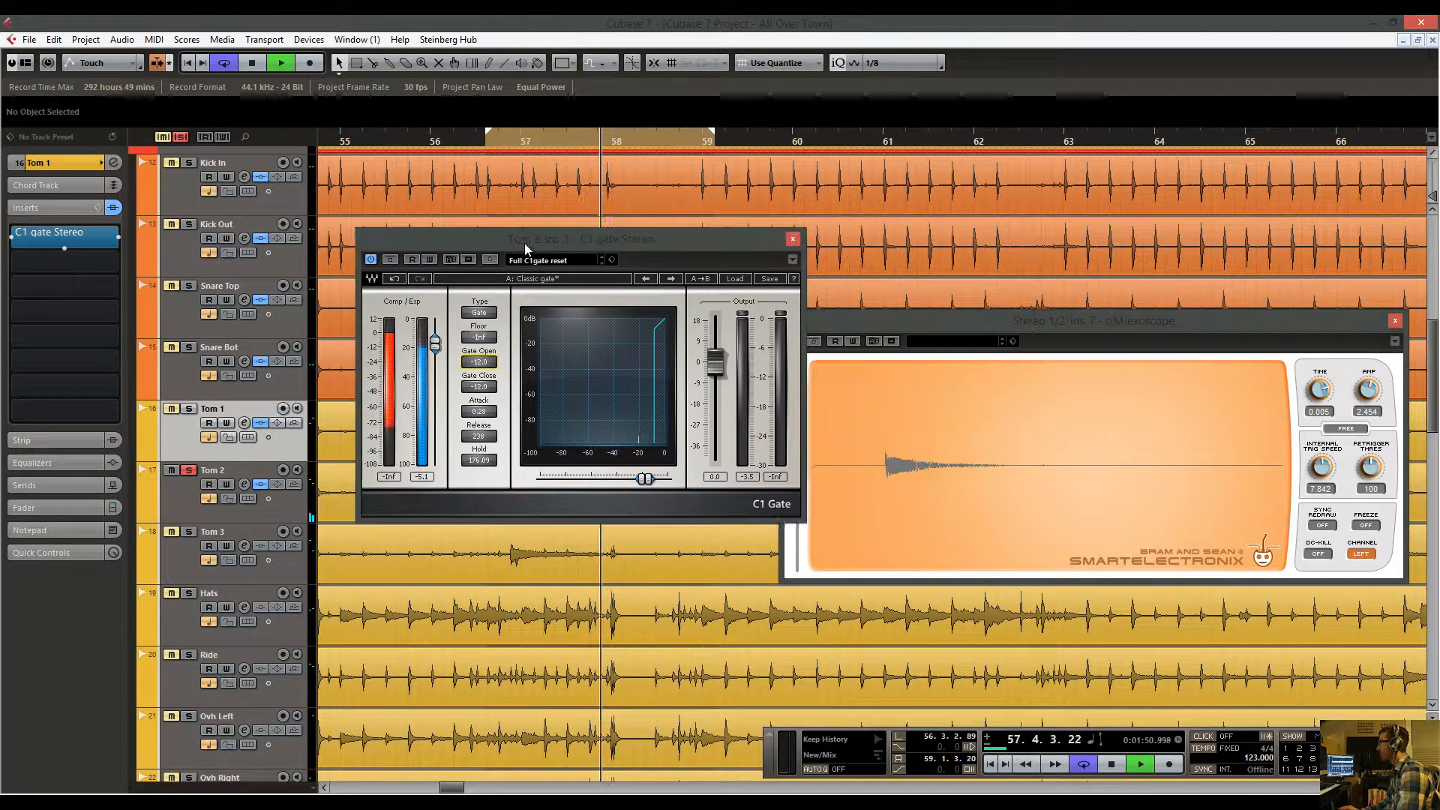
left_click(478, 436)
type("1")
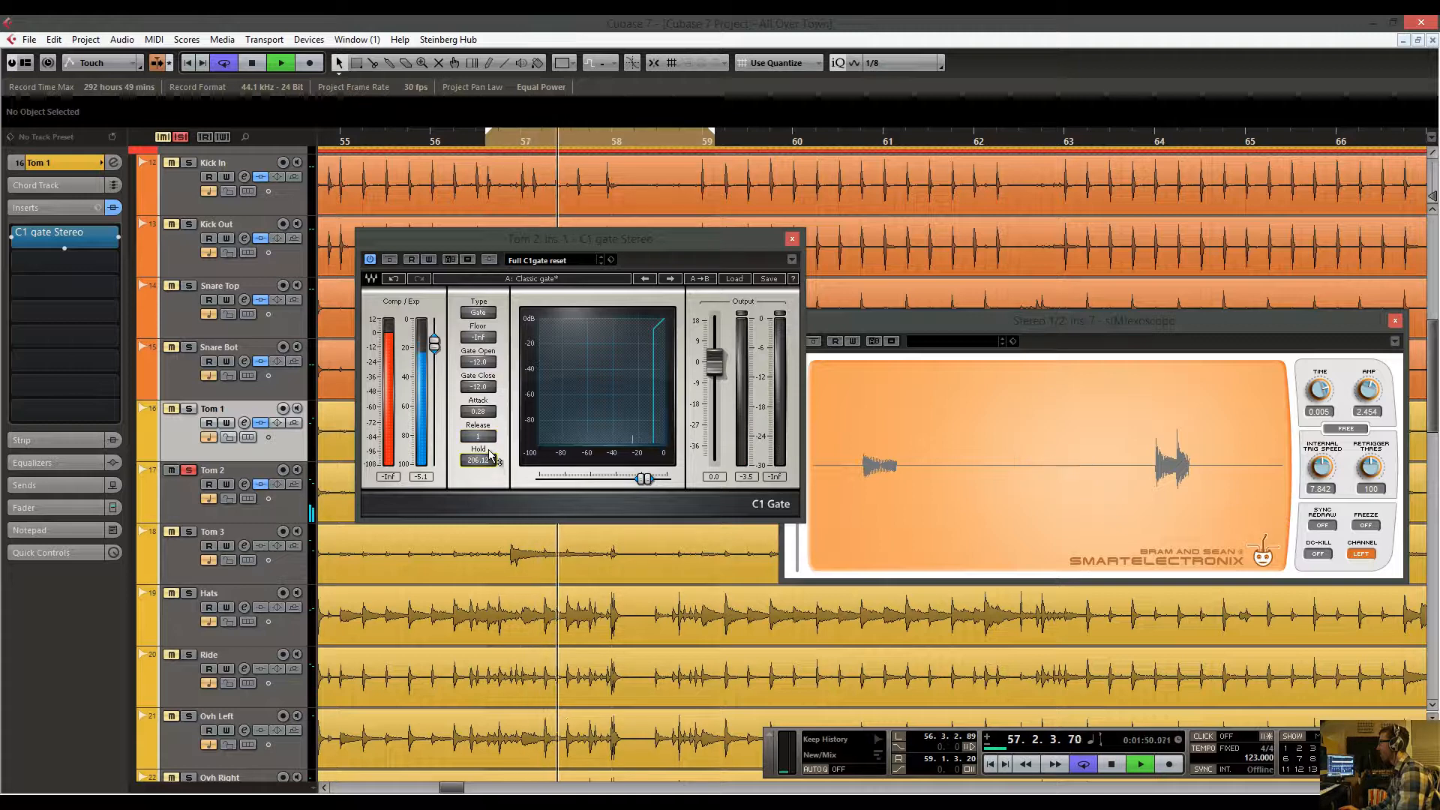
left_click_drag(491, 453, 493, 460)
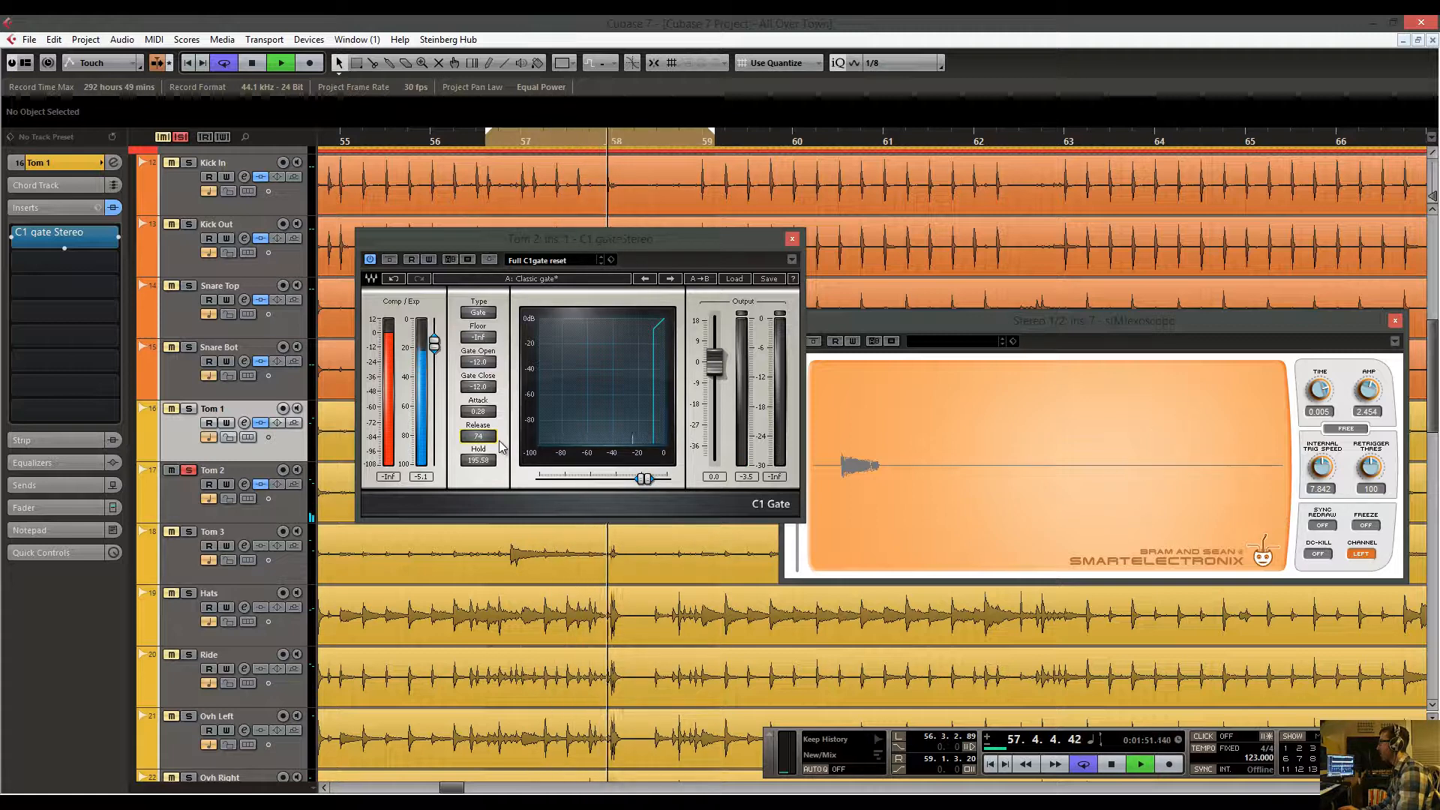
Raise the Tom 2 gate's release to 221 while listening to the loop, and stop playback.
left_click_drag(495, 450, 500, 430)
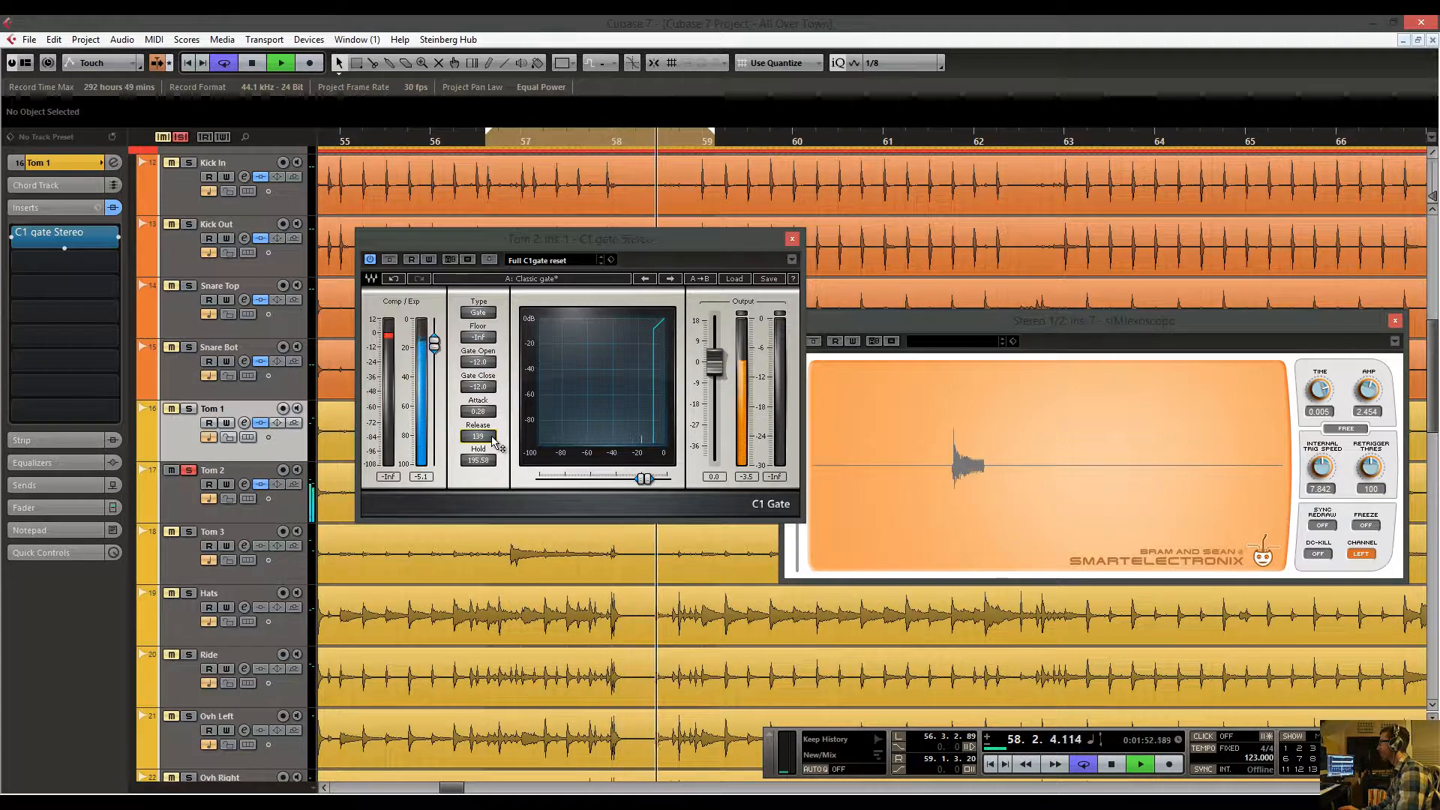
left_click_drag(492, 440, 494, 416)
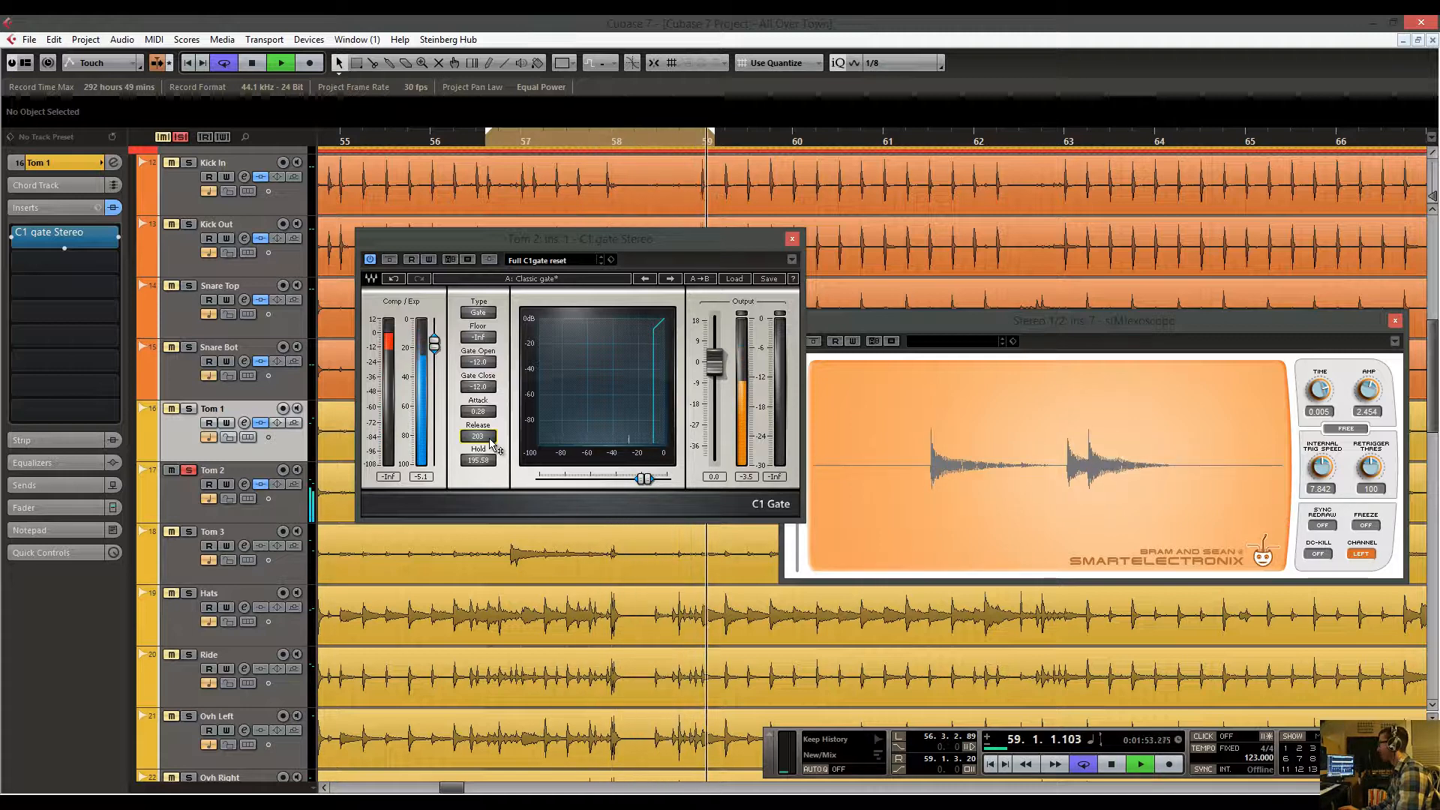
left_click_drag(490, 439, 490, 435)
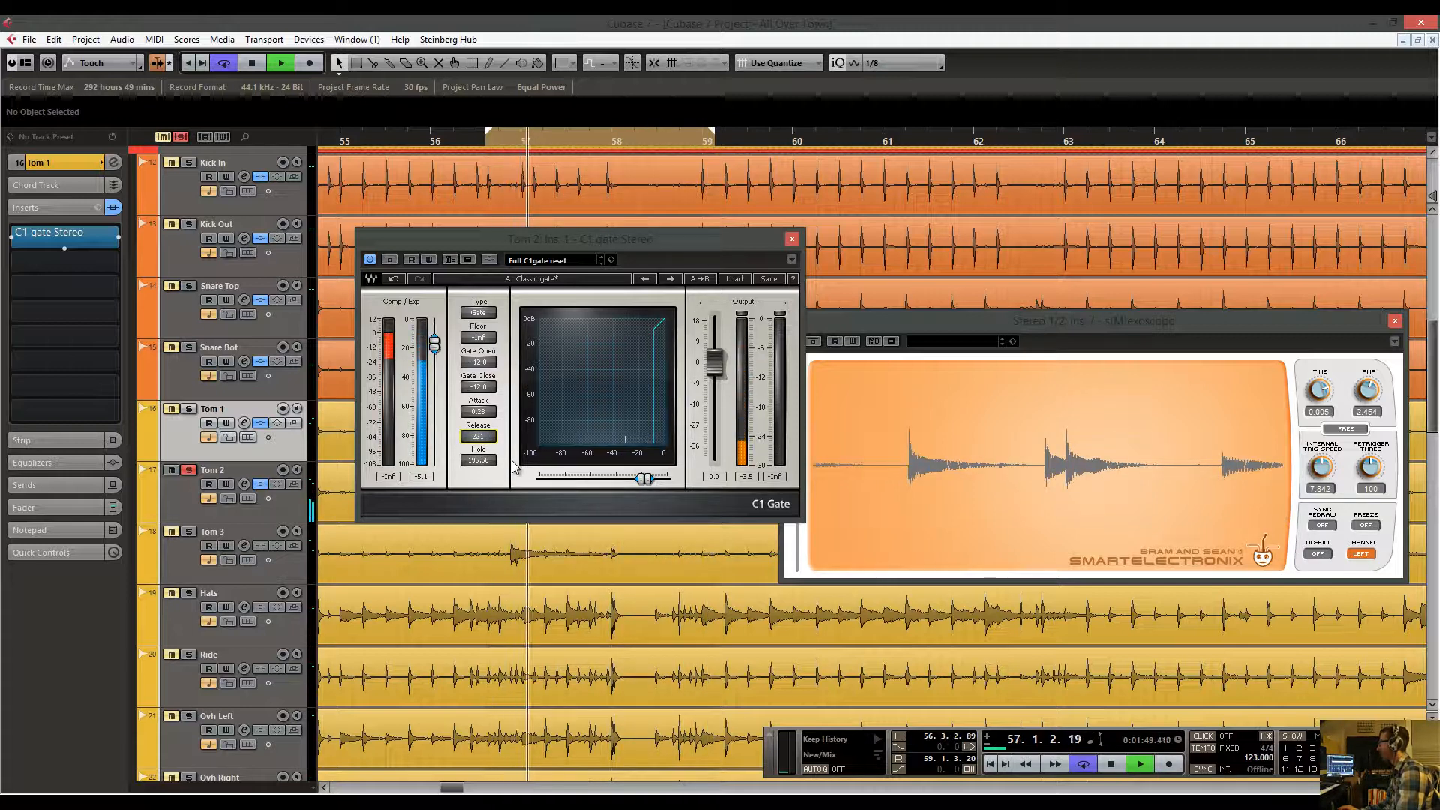
key("space")
Copy the C1 gate to Tom 3, solo that track and play its hit around bars 56 to 57.
left_click(792, 240)
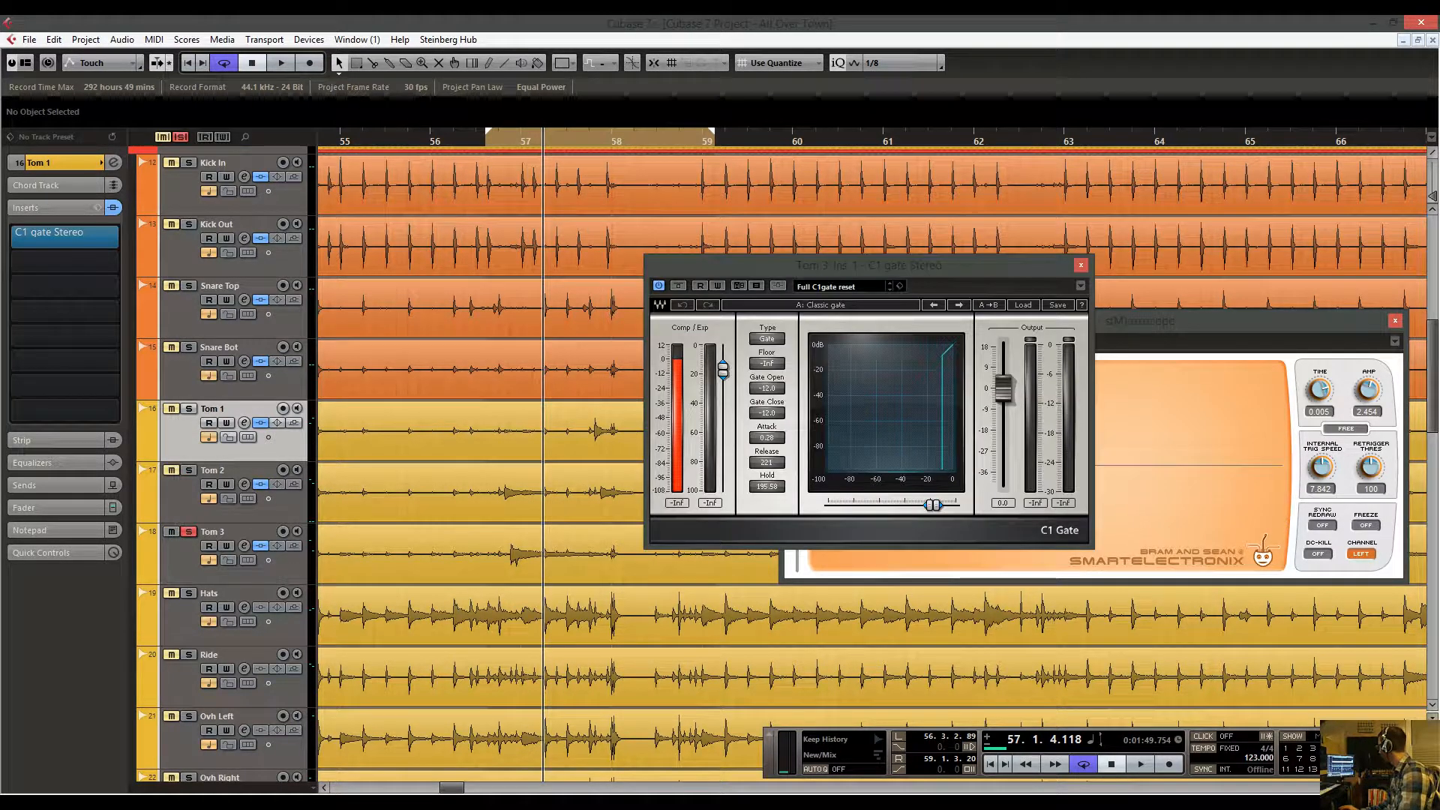
left_click_drag(738, 265, 520, 277)
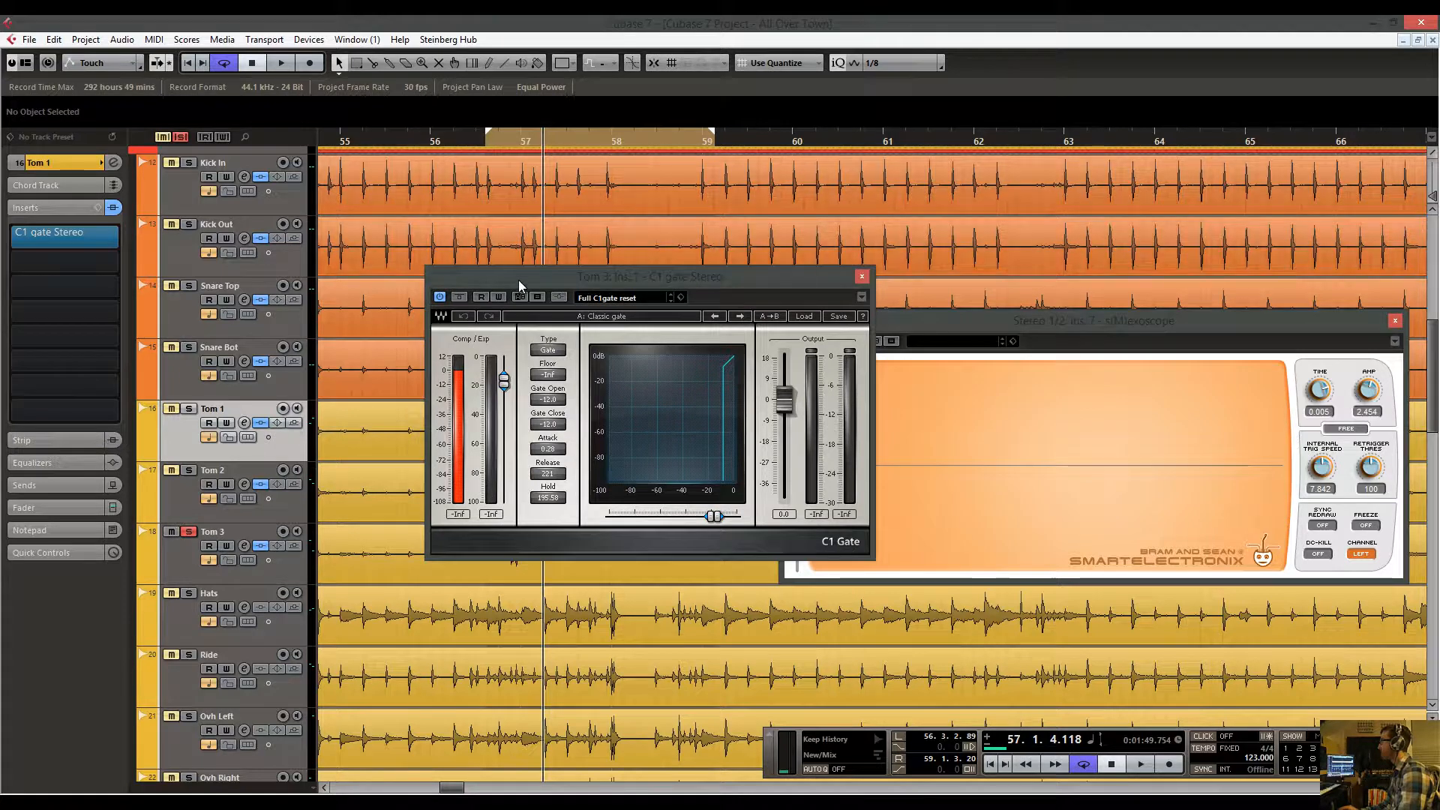
scroll(383, 309, "down", 2)
left_click(509, 142)
key("space")
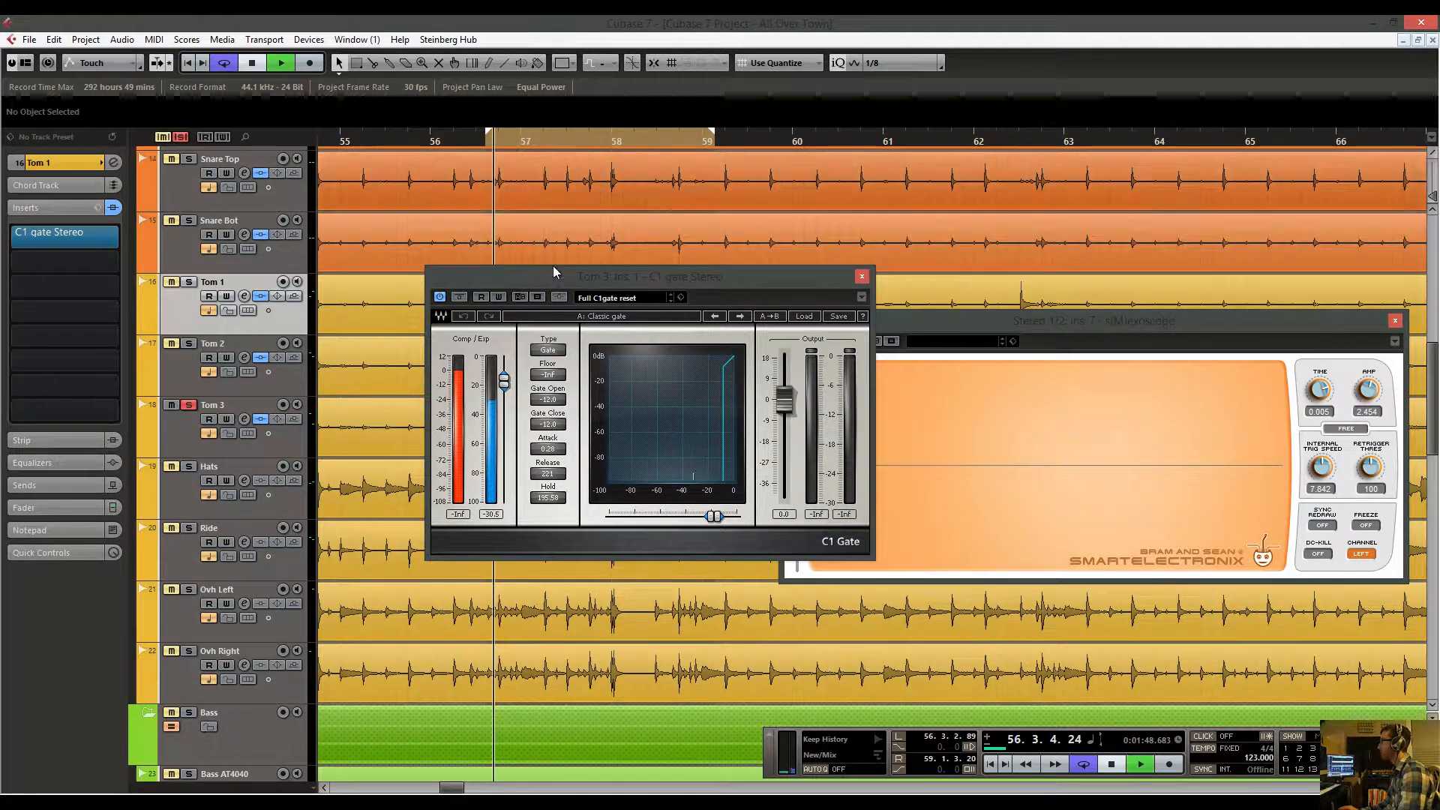
left_click_drag(663, 283, 861, 197)
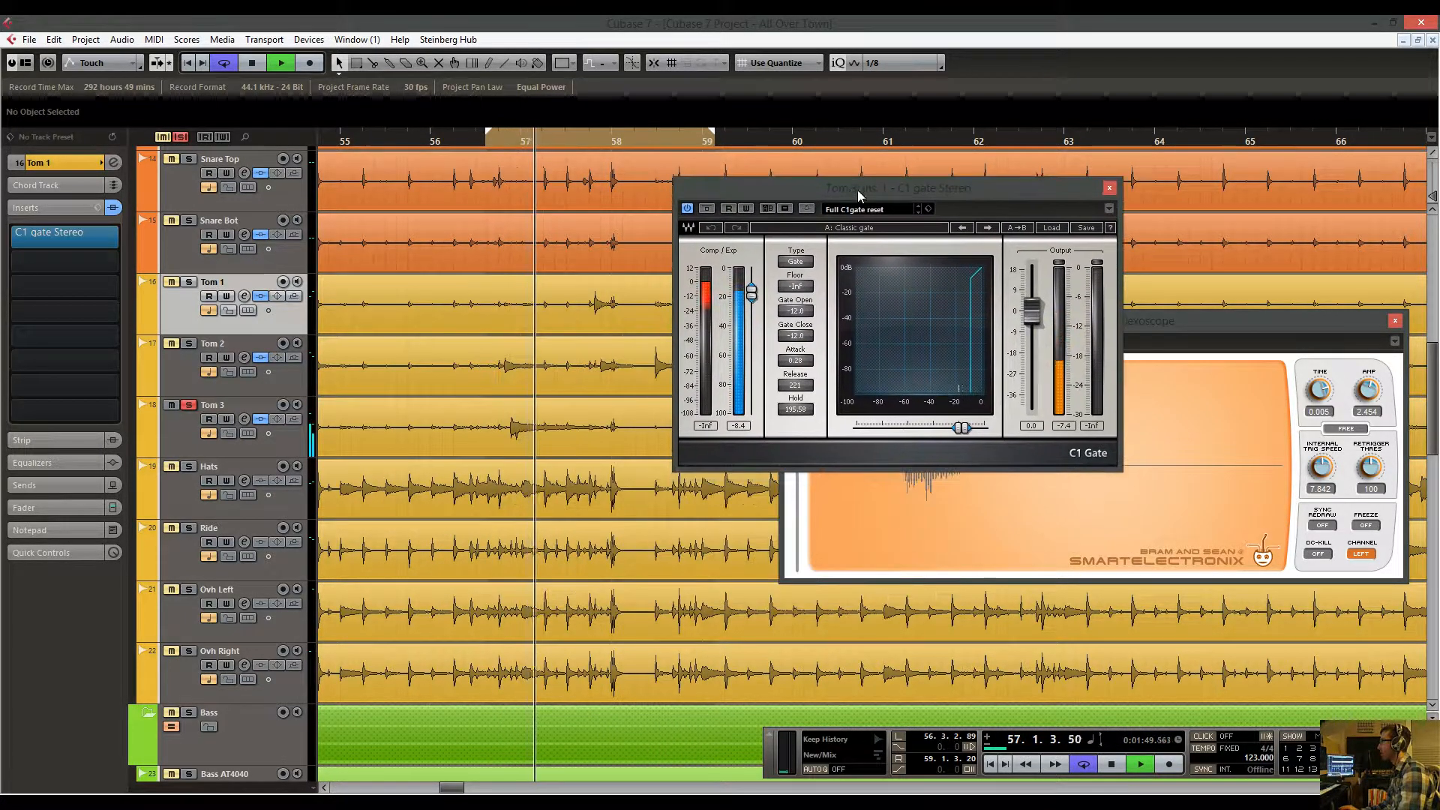
key("space")
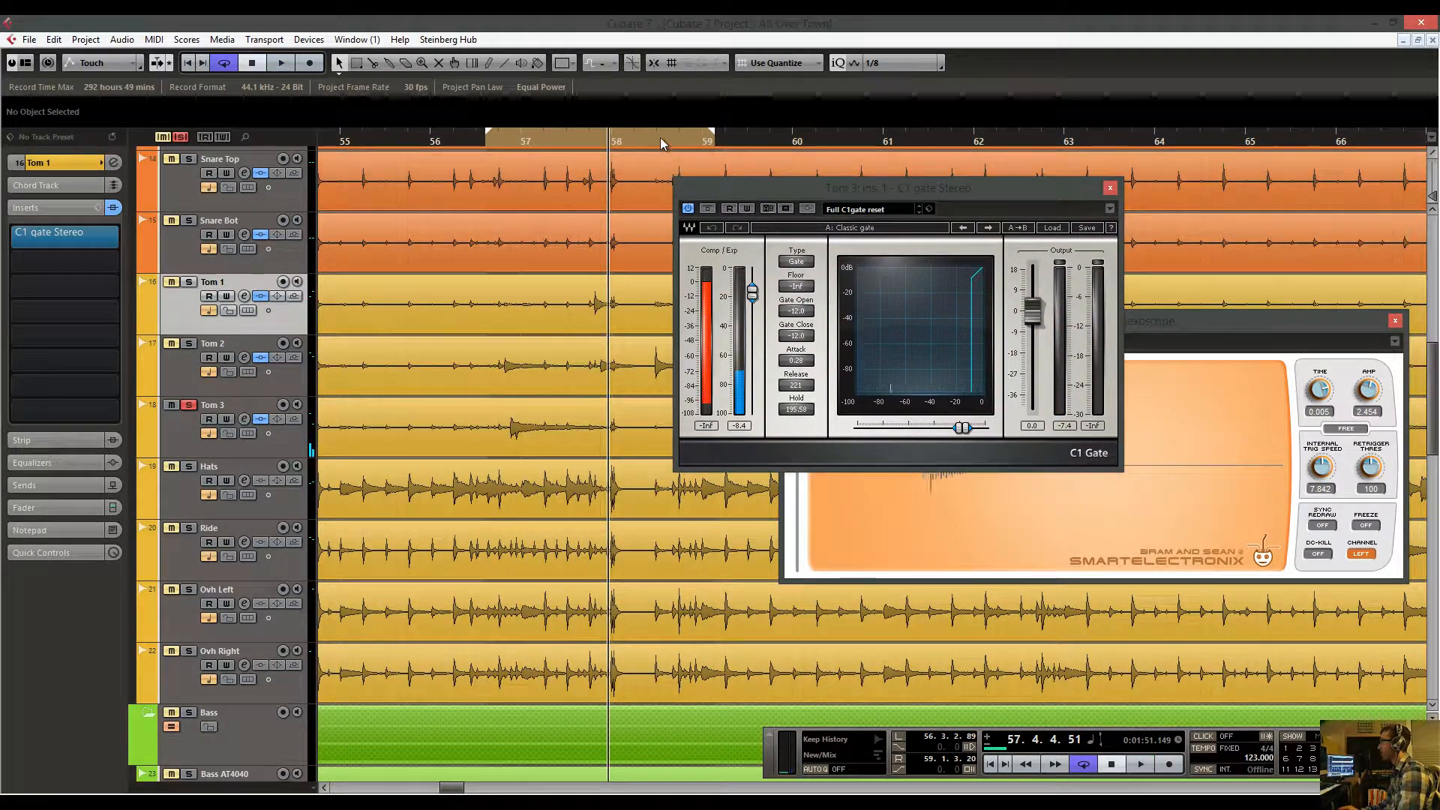
Play the gated Tom 3 around bars 35 to 36 to check the bleed against the threshold.
left_click_drag(660, 137, 512, 164)
key("space")
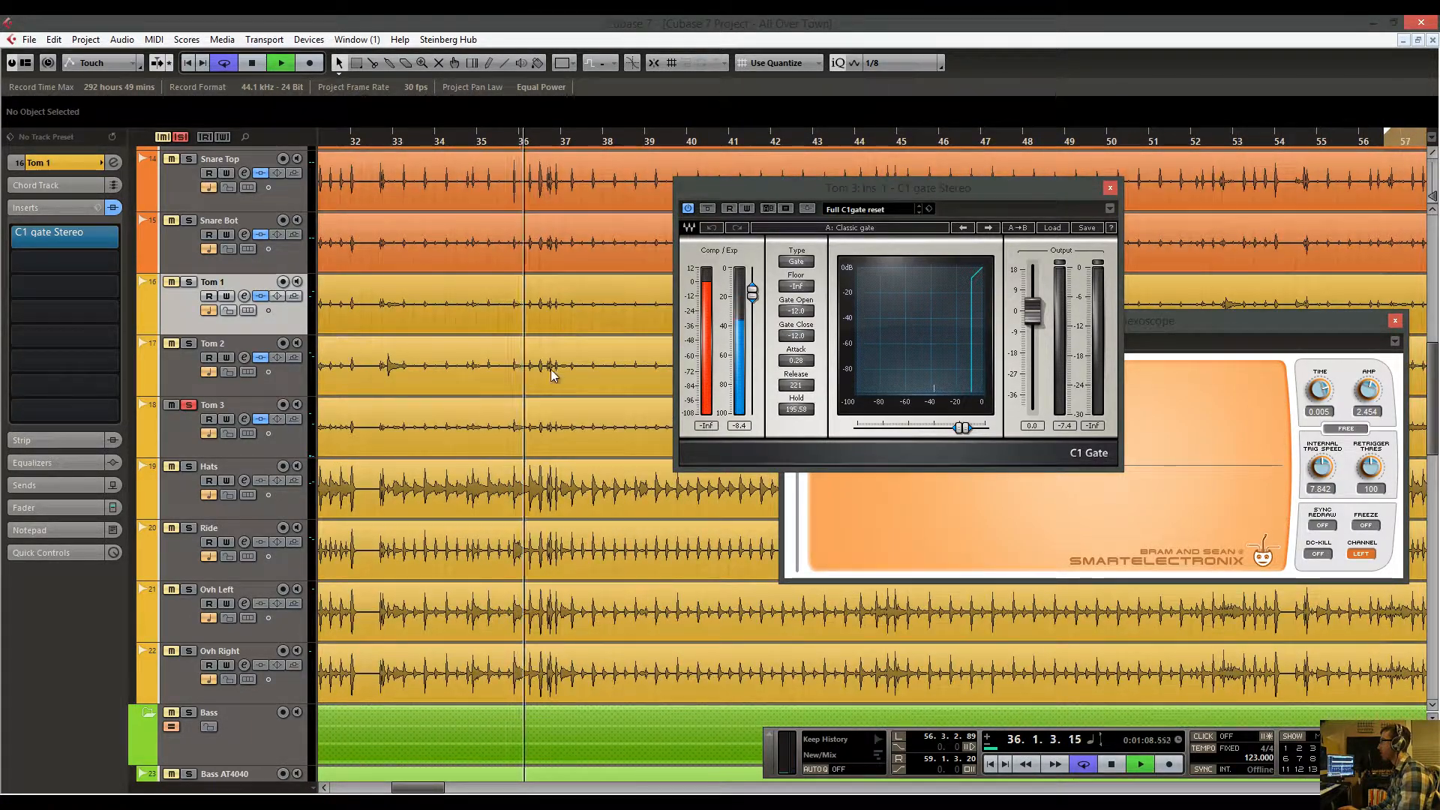
key("space")
left_click_drag(511, 142, 642, 237)
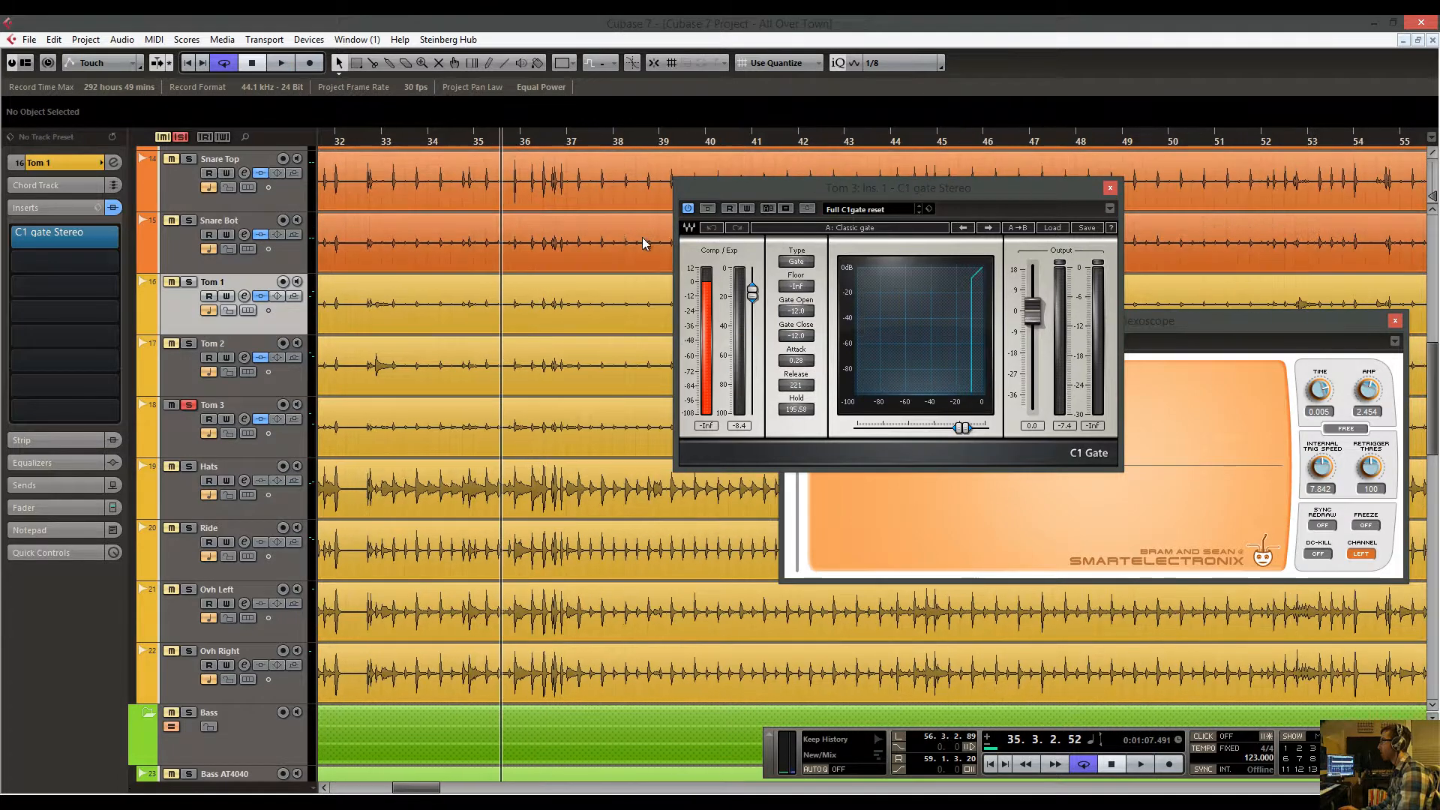
Bypass the Tom 3 gate to hear the ungated track around bars 35 to 36, and check the hits around bars 10 to 11.
left_click(707, 208)
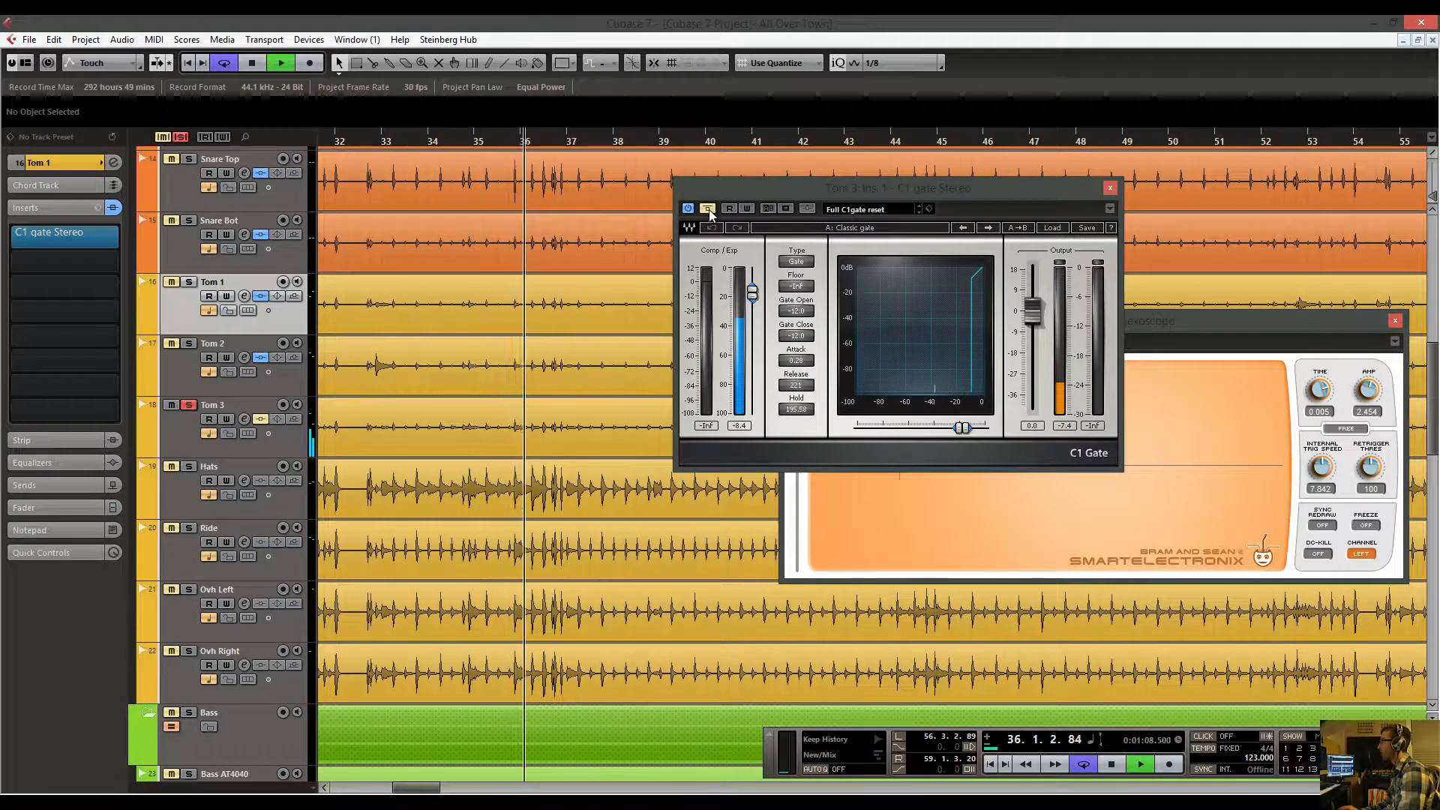
left_click(492, 143)
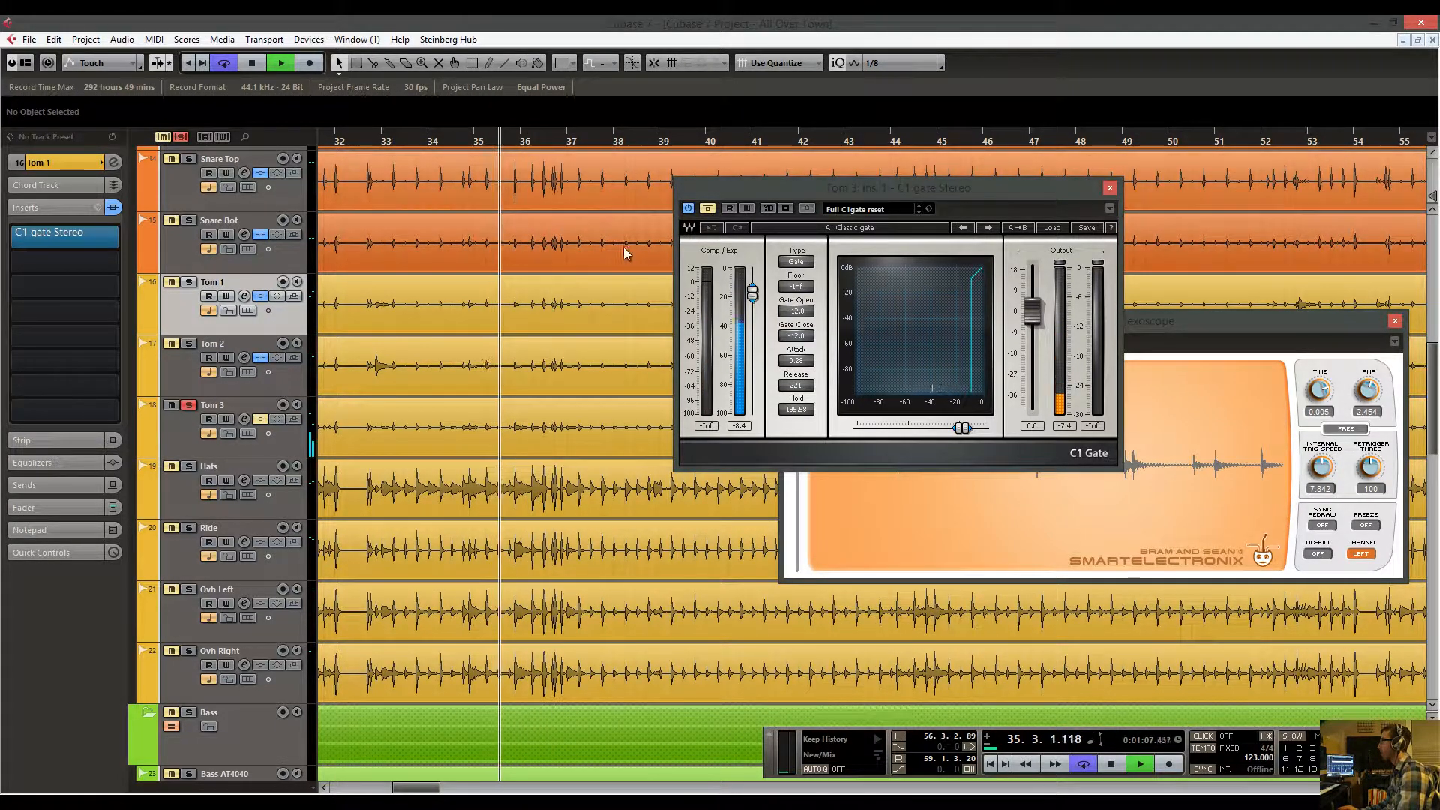
left_click_drag(476, 266, 584, 287)
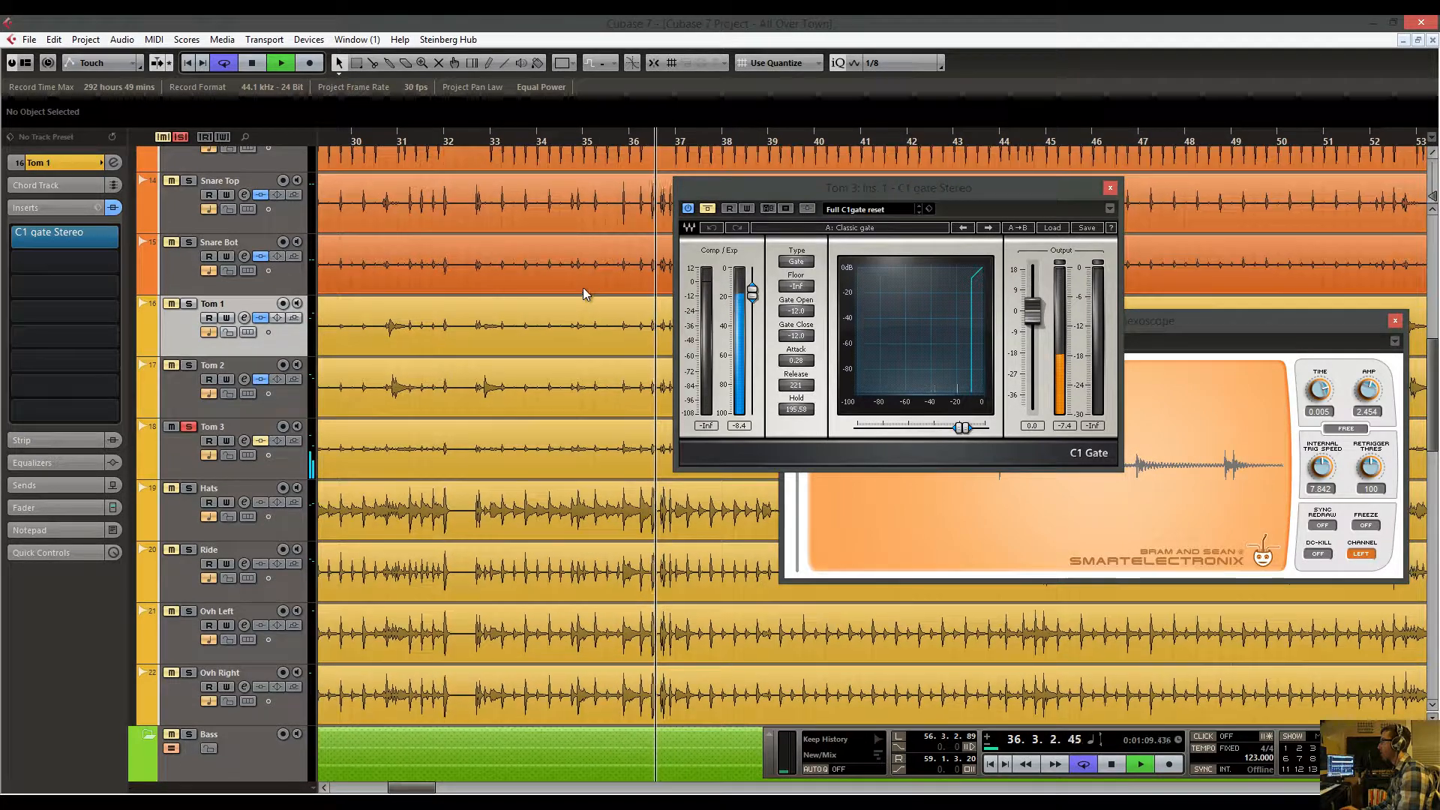
left_click_drag(561, 135, 501, 147)
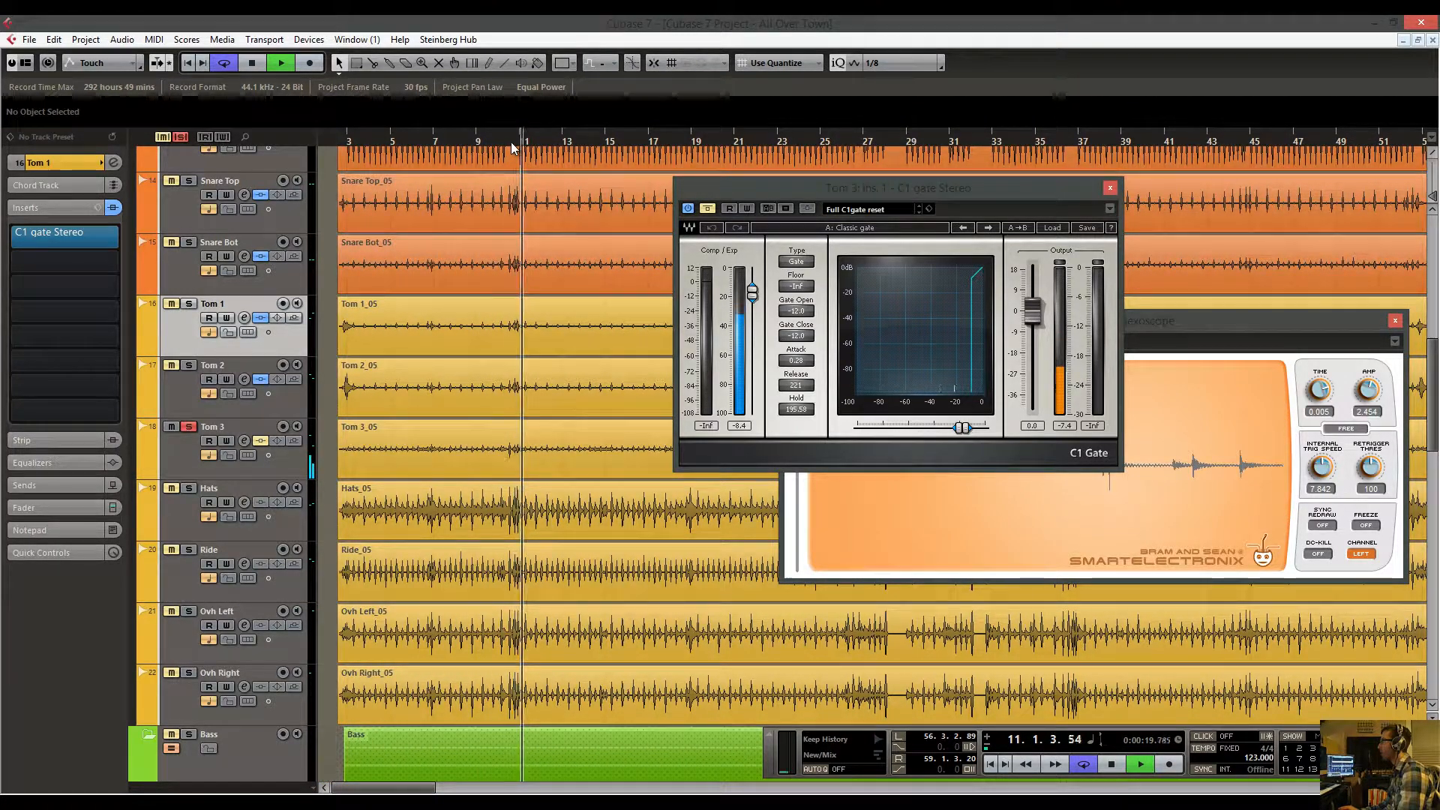
left_click_drag(513, 147, 462, 180)
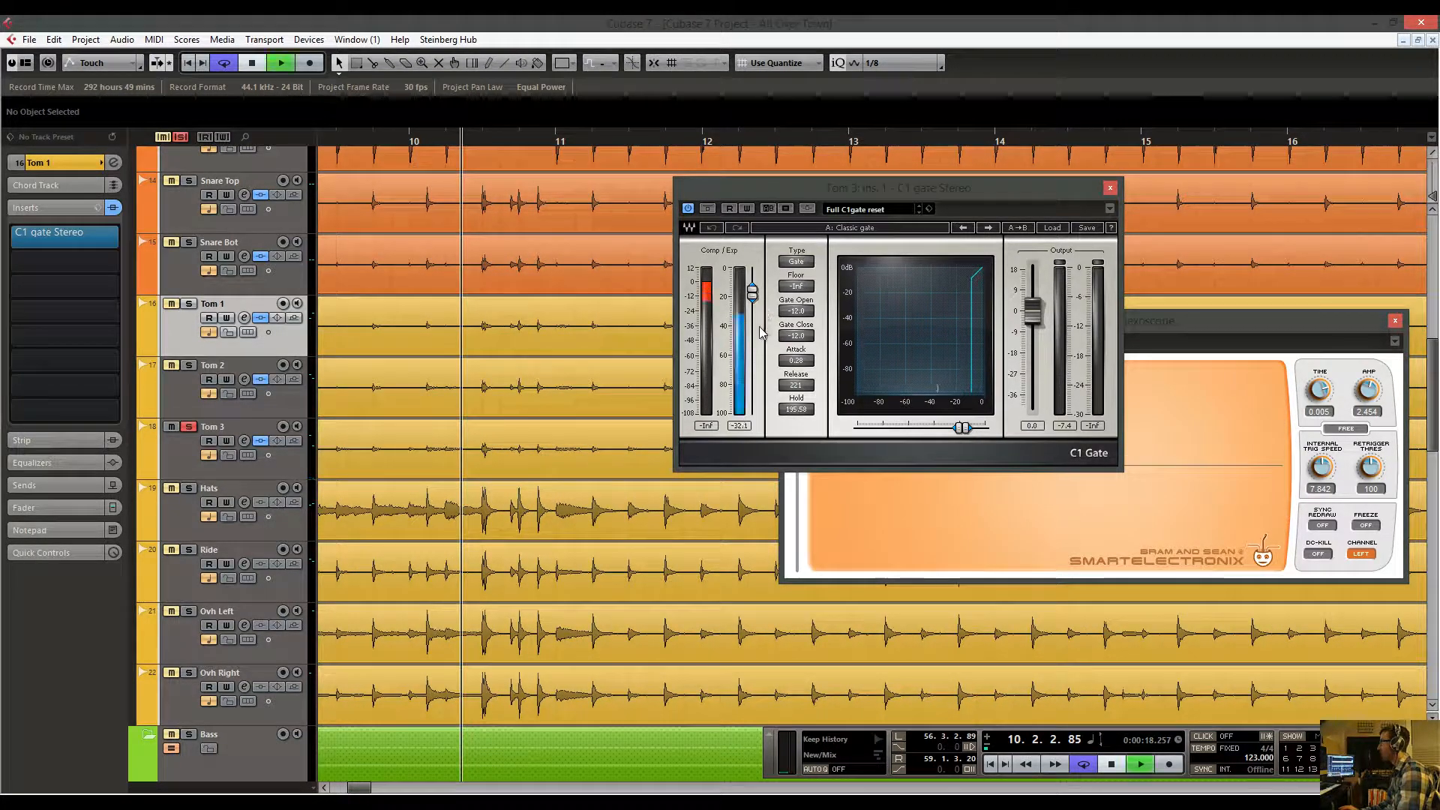
Replay the soloed Tom 3 track around bars 9 to 11 and compare its level with the gate threshold.
left_click_drag(398, 148, 400, 144)
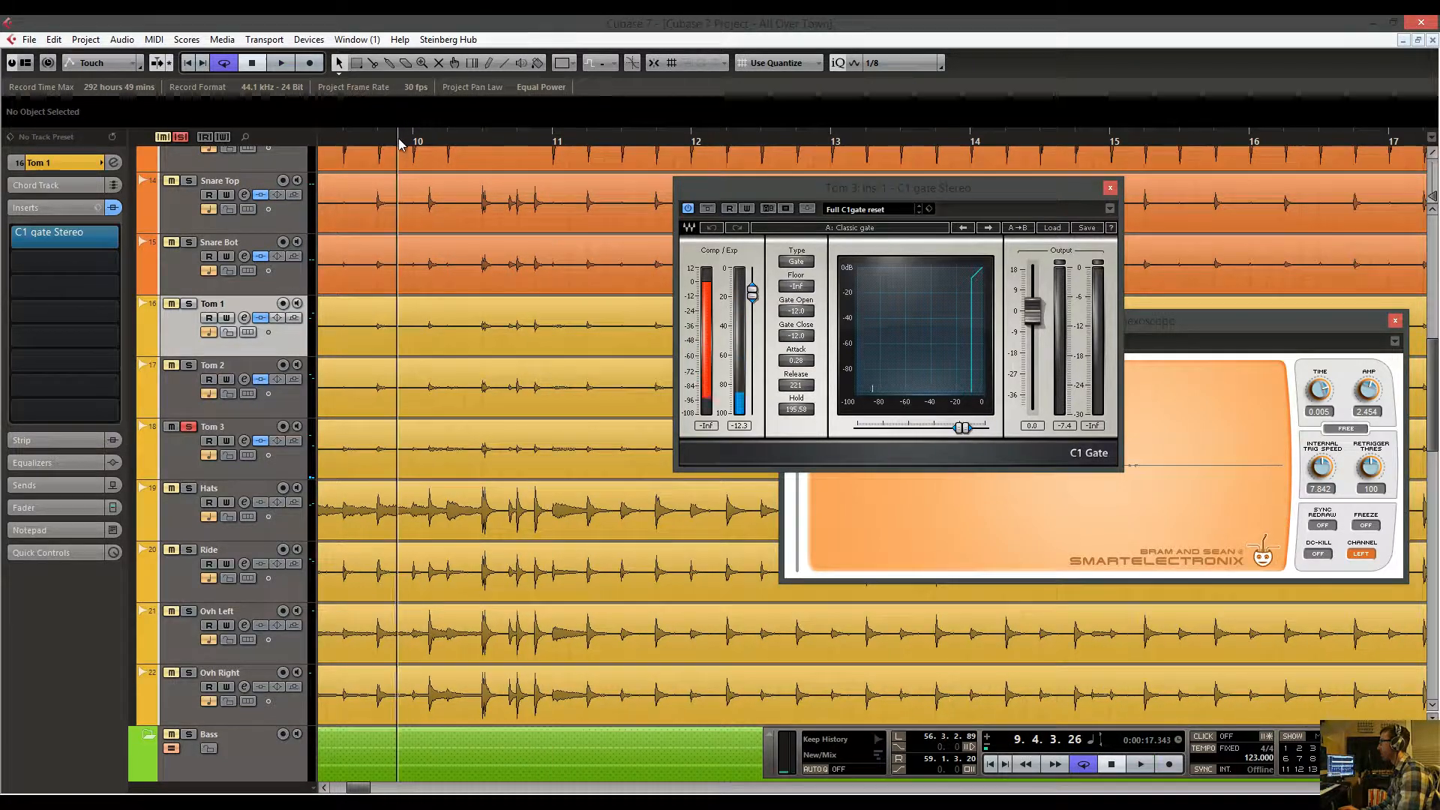
key("space")
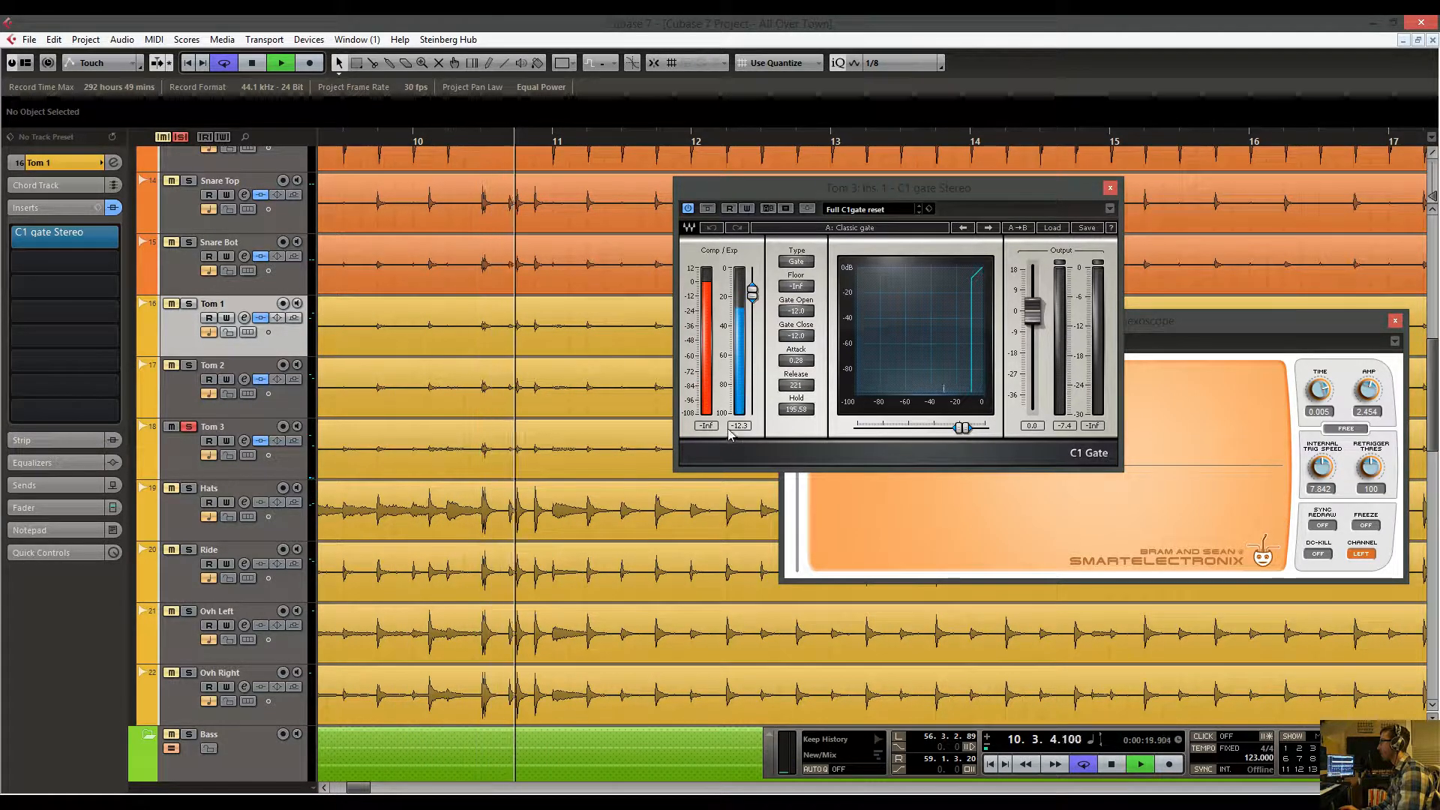
key("space")
left_click(500, 138)
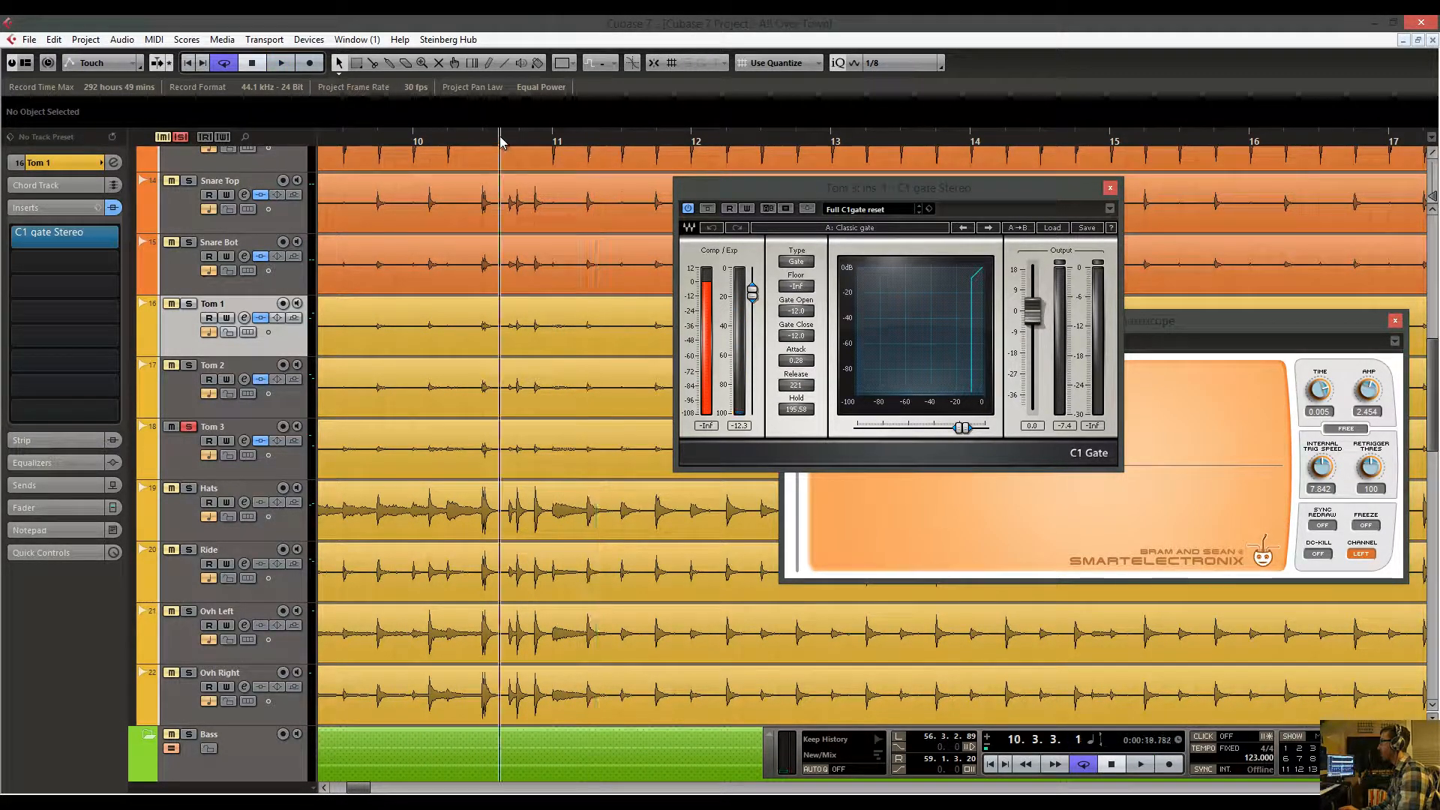
mouse_move(500, 137)
left_mouse_down()
mouse_move(475, 60)
mouse_move(455, 134)
mouse_move(483, 133)
mouse_move(474, 91)
mouse_move(500, 102)
mouse_move(481, 145)
left_mouse_up()
key("space")
key("space")
Play the soloed Tom 3 track twice around bars 35 to 36 to check its level in the gate.
key("space")
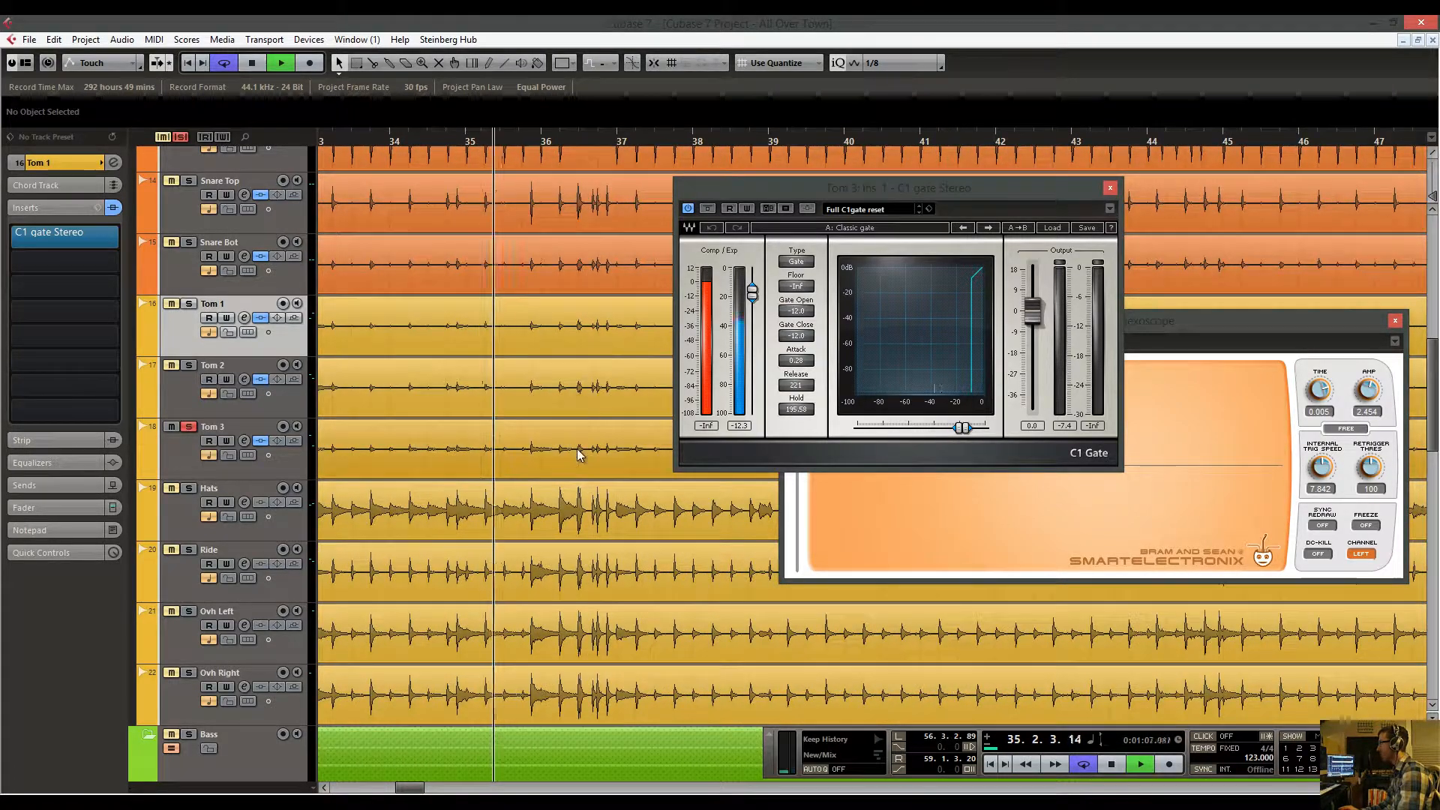
key("space")
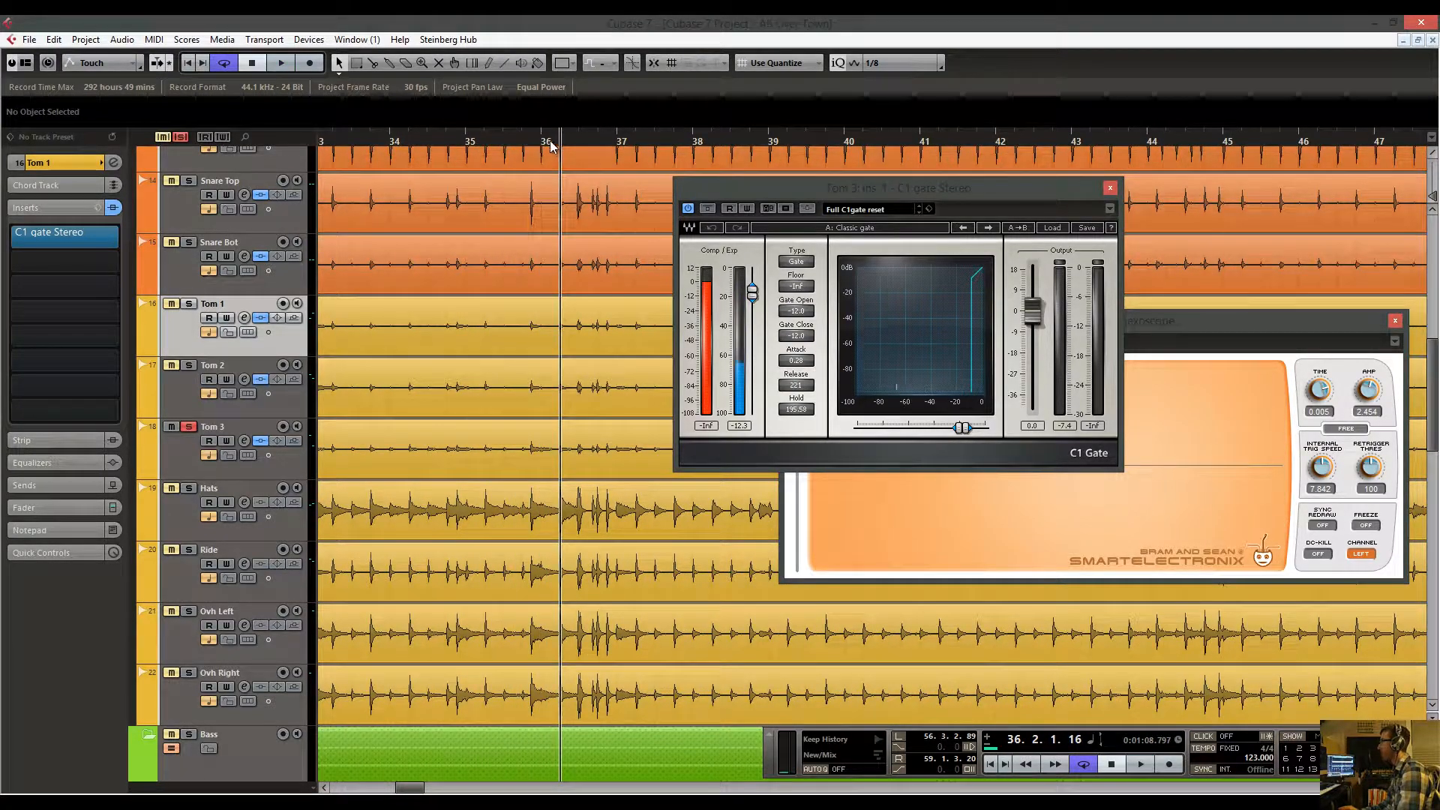
left_click_drag(550, 141, 492, 122)
key("space")
Play the Tom 3 track around bars 57 to 58, stop playback, and move the playback position to bar 70.
left_click_drag(520, 389, 426, 397)
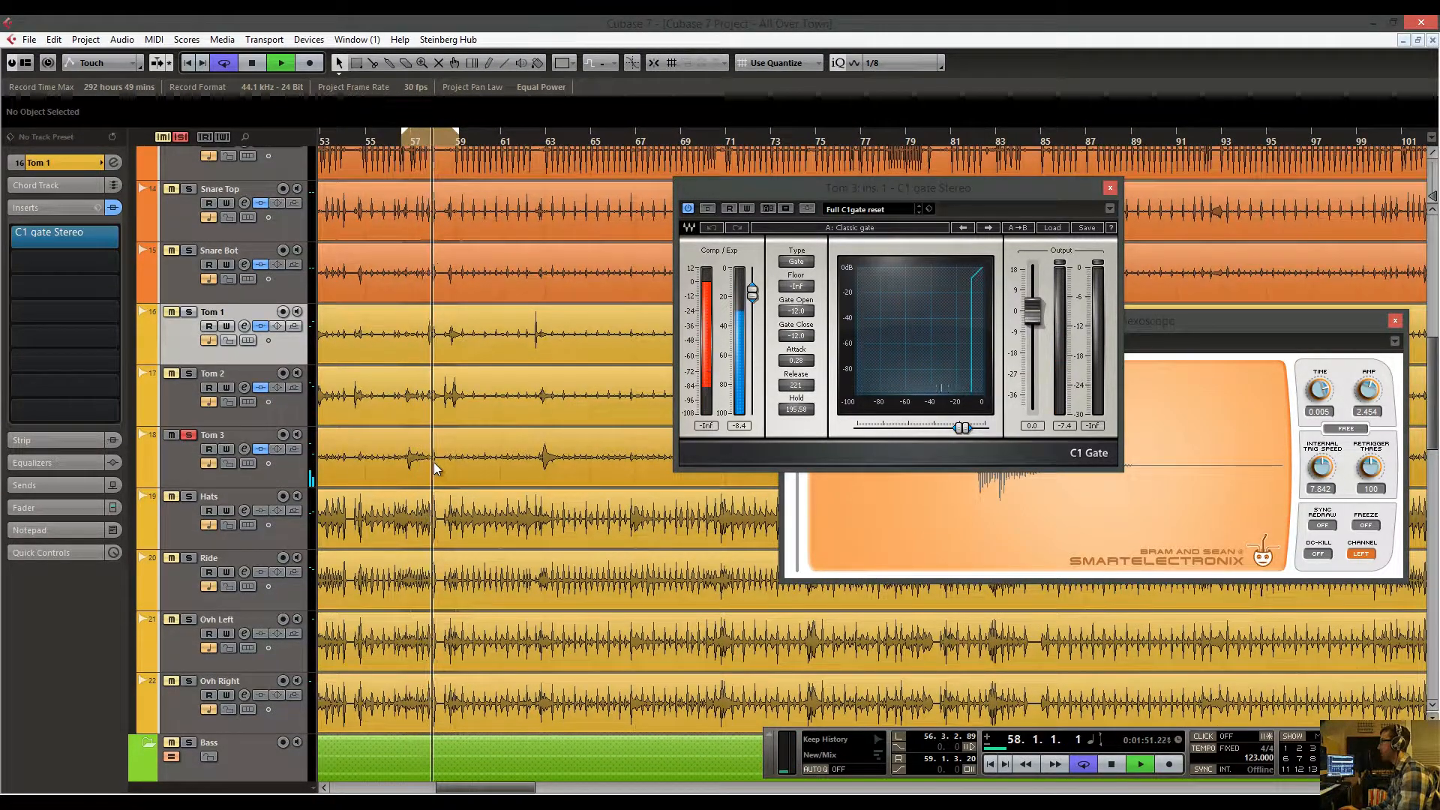
scroll(442, 407, "right", 3)
key("space")
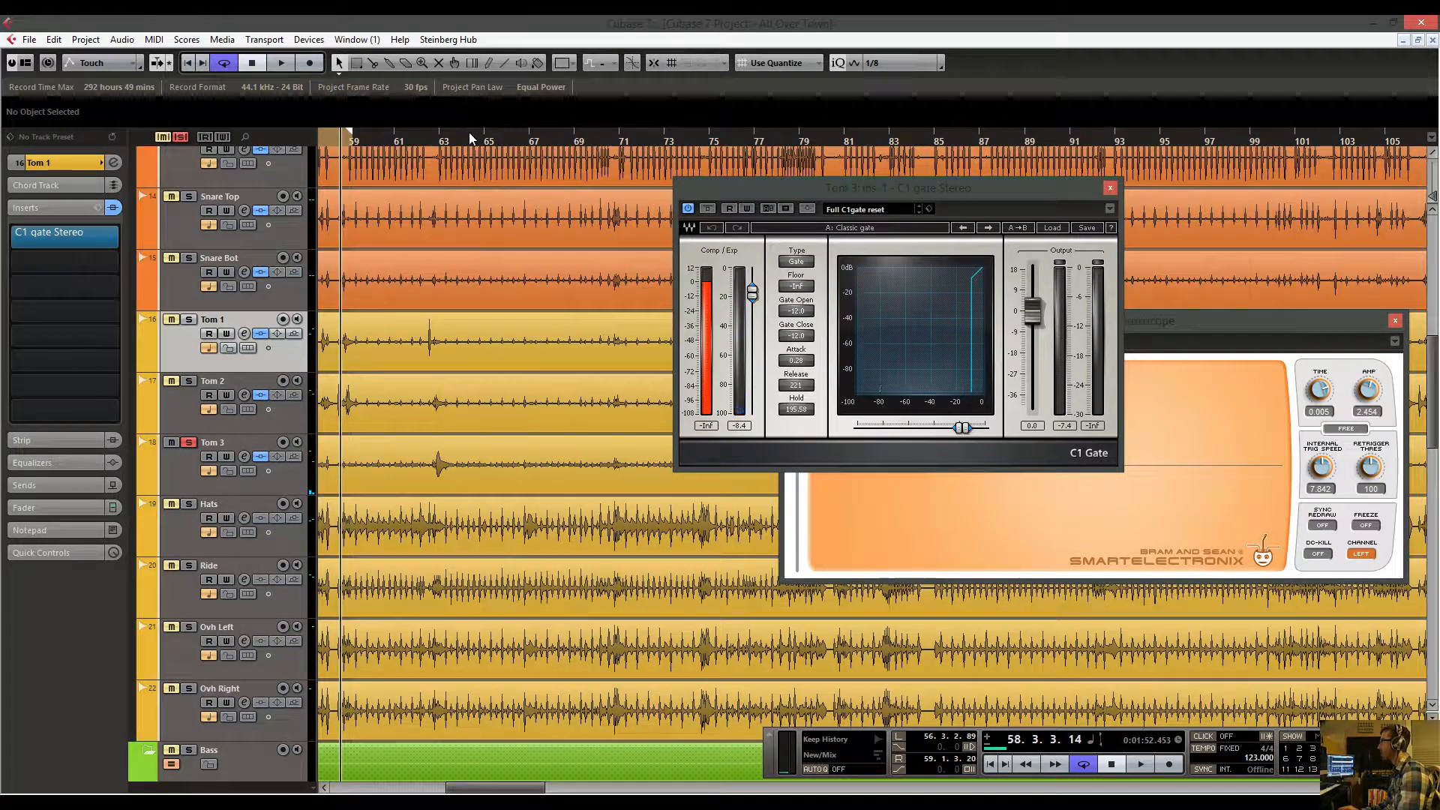
left_click(598, 166)
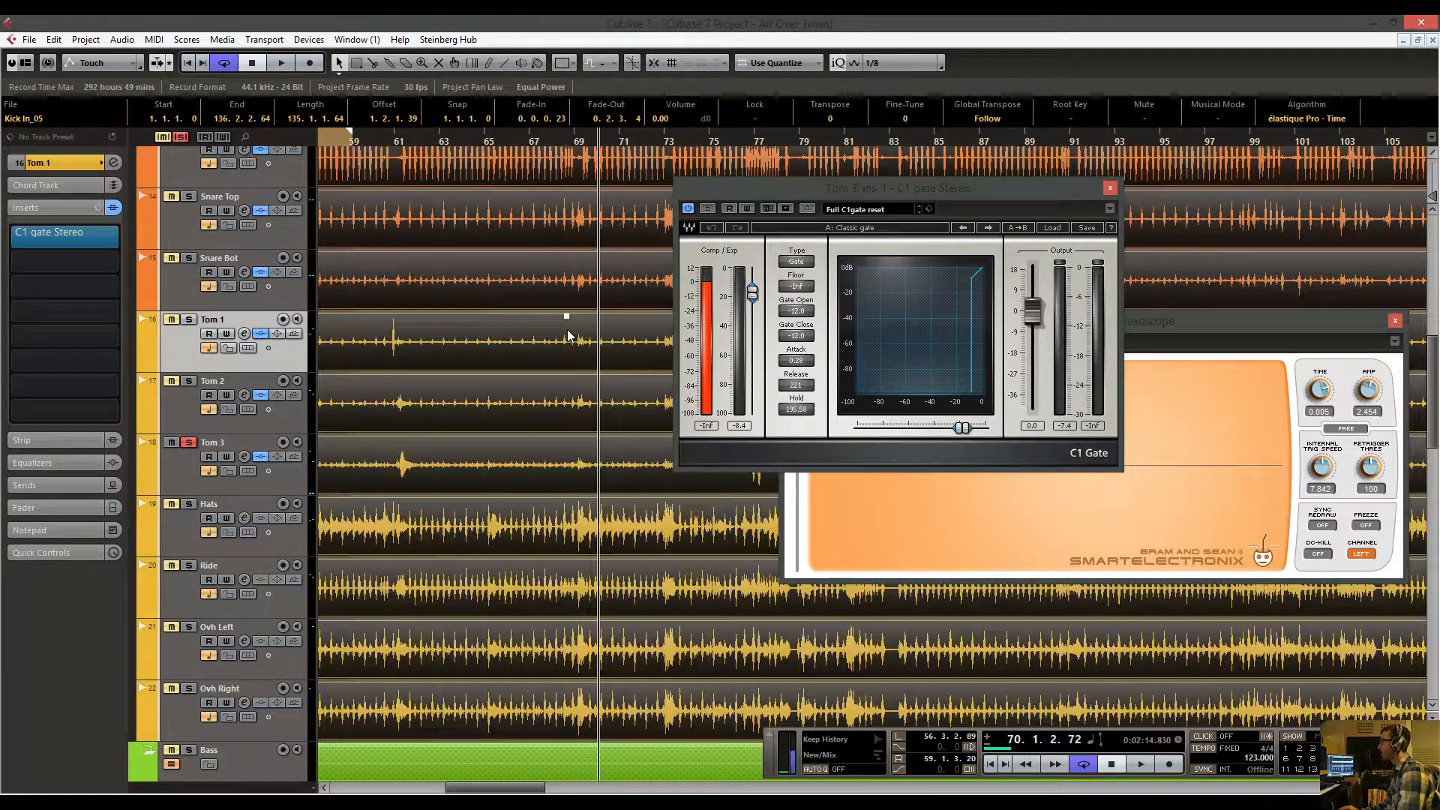
Audition Tom 3 around bar 70 and compare its sound with the C1 gate bypassed and active.
left_click_drag(583, 324, 599, 343)
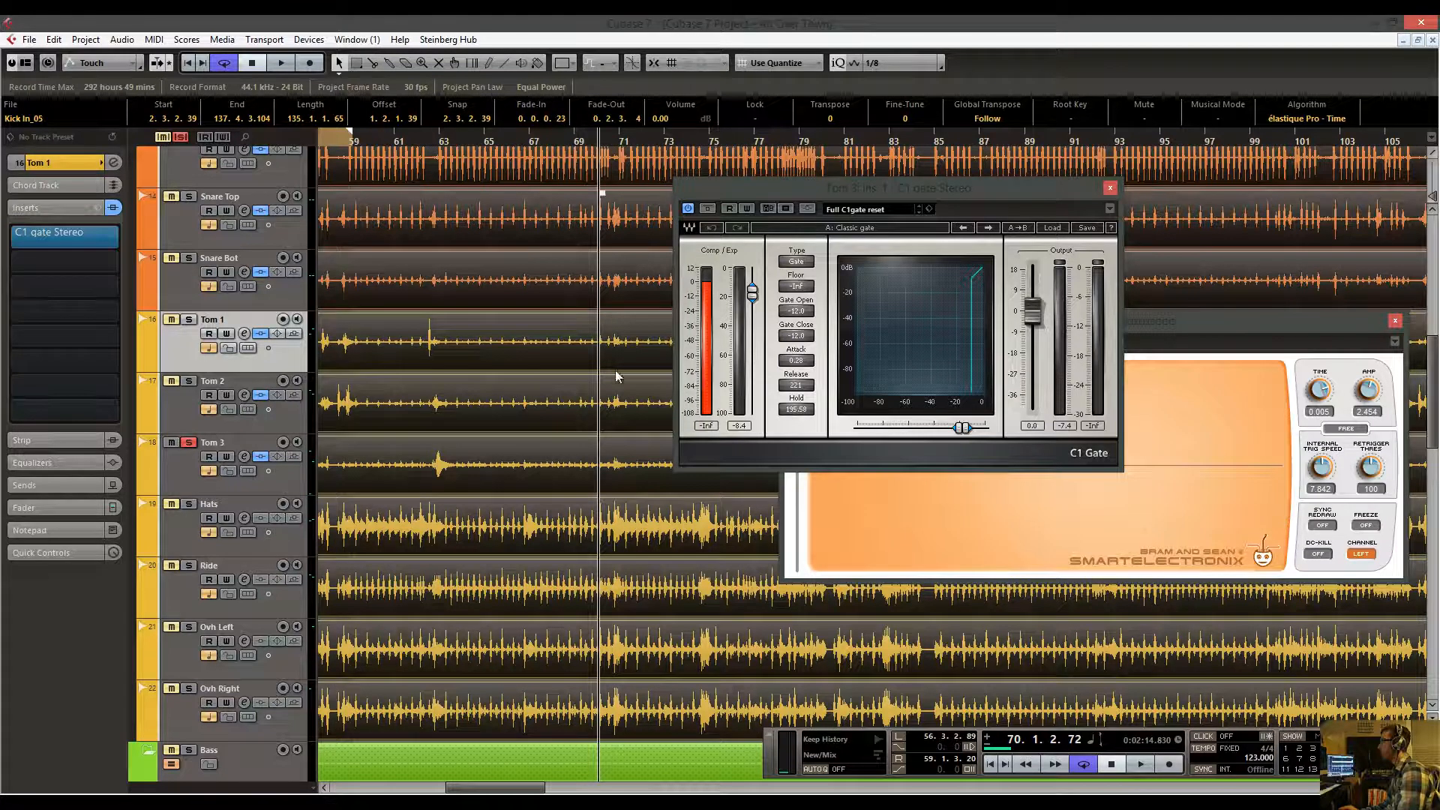
key("space")
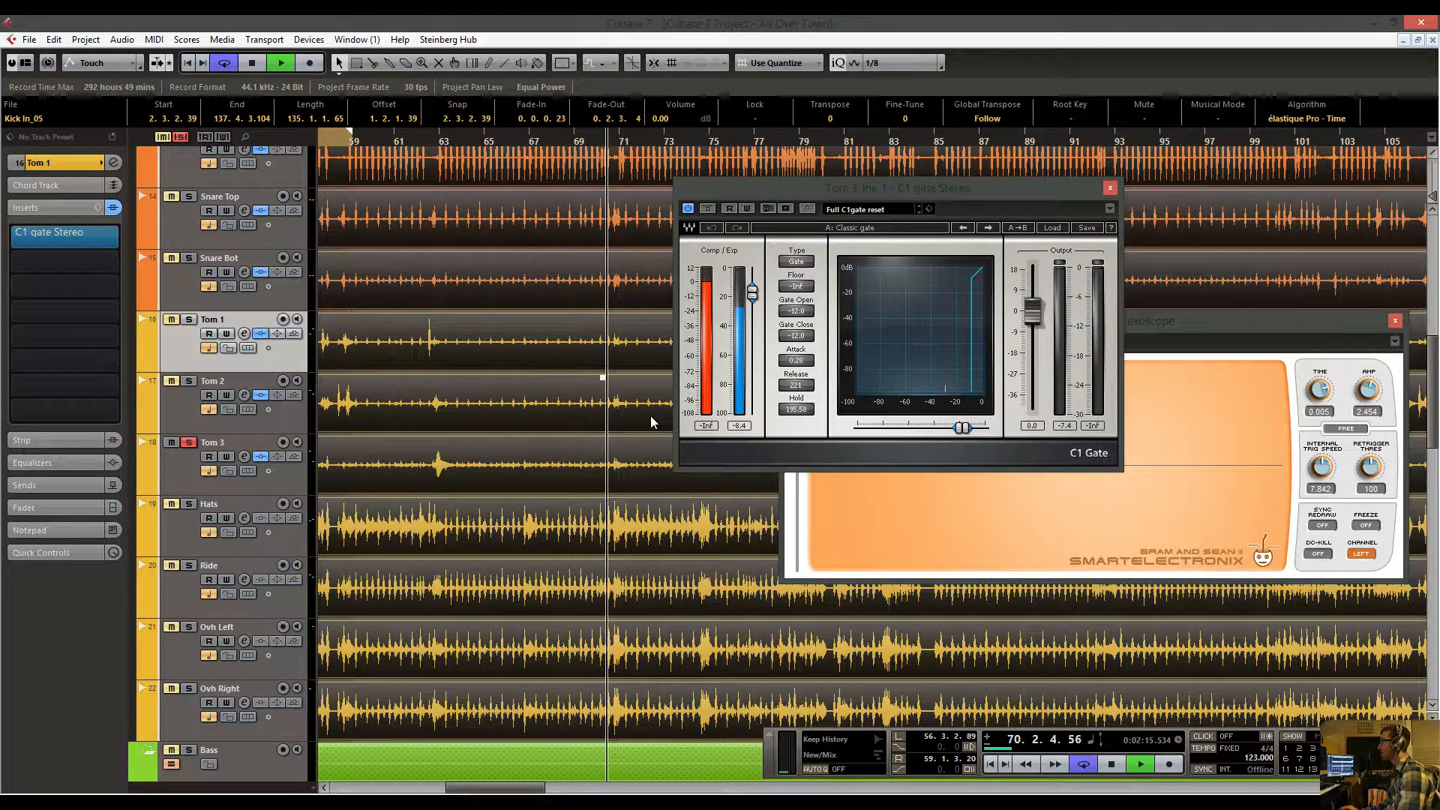
key("space")
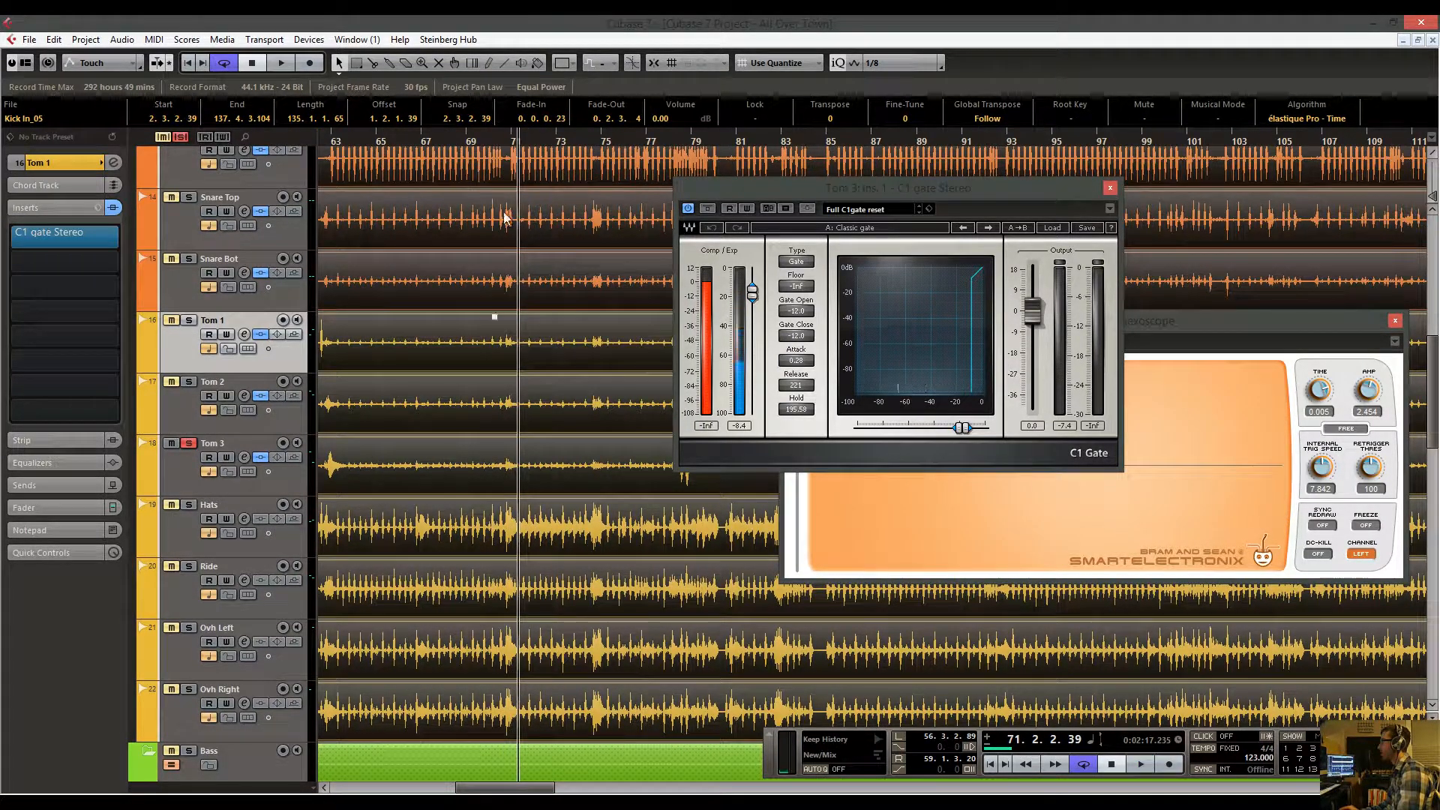
left_click(714, 209)
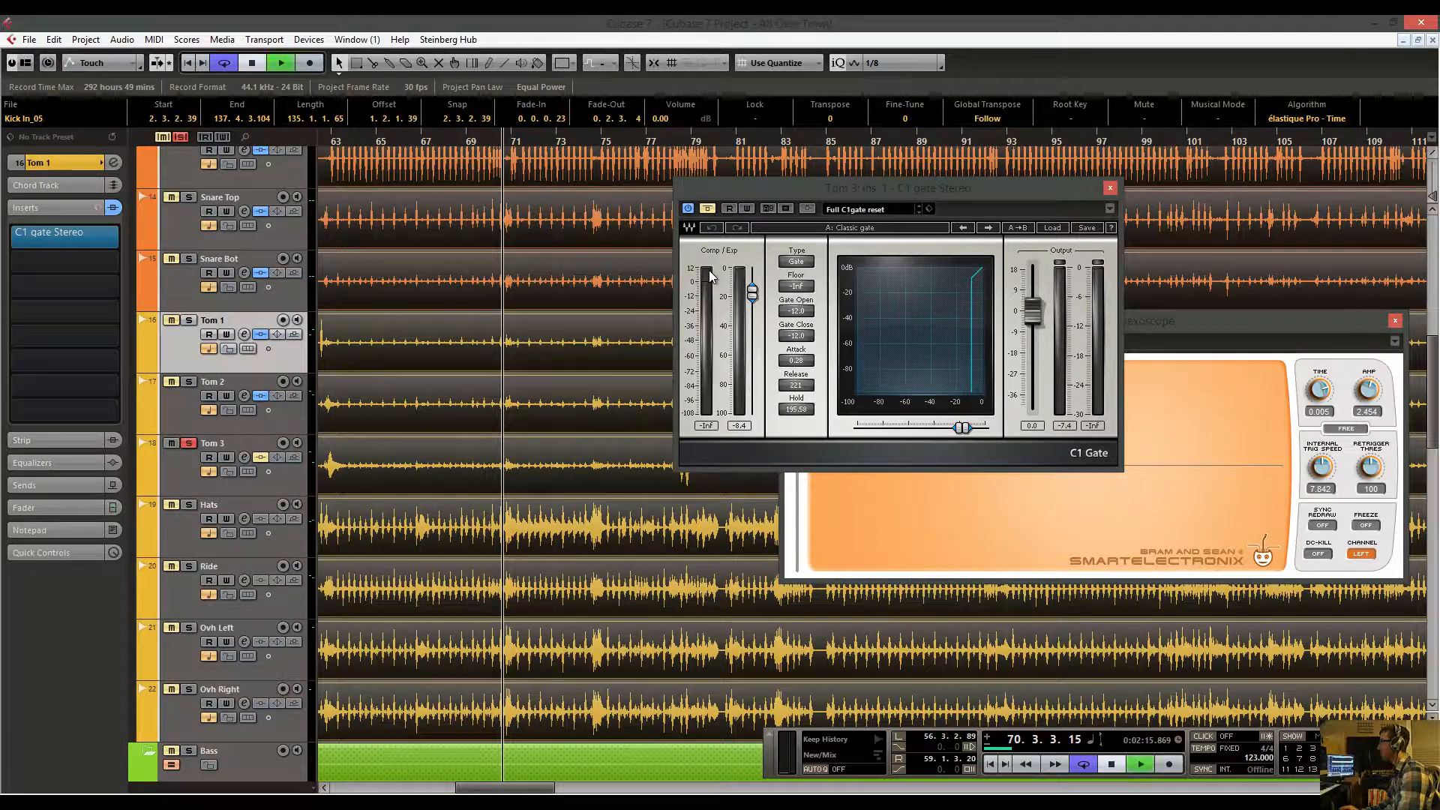
left_click(708, 209)
key("space")
Play Tom 3 around bar 102 and from about bar 9, and set the C1 gate's open and close thresholds to -11.0.
left_click_drag(563, 138, 573, 234)
key("space")
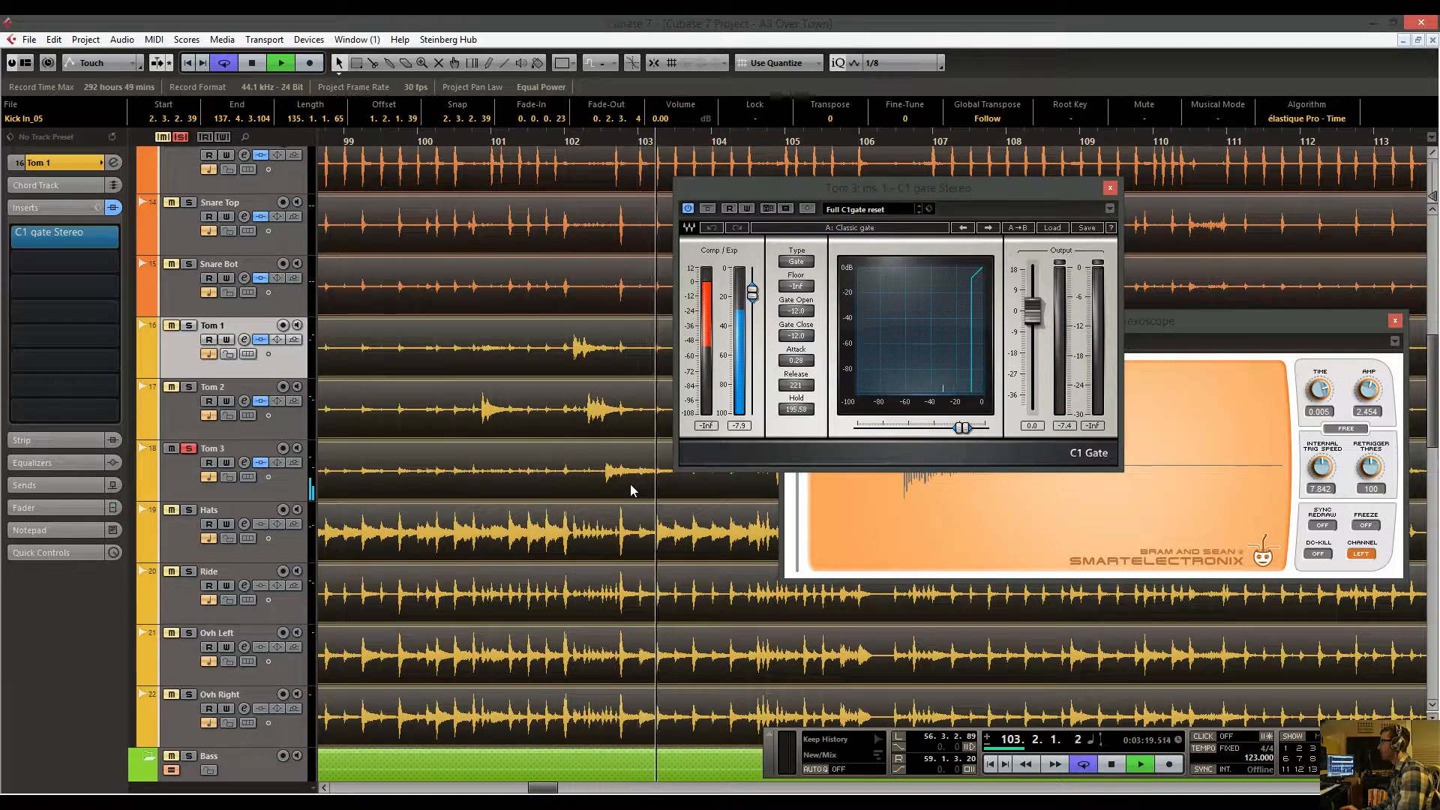
left_click_drag(599, 136, 340, 83)
key("h")
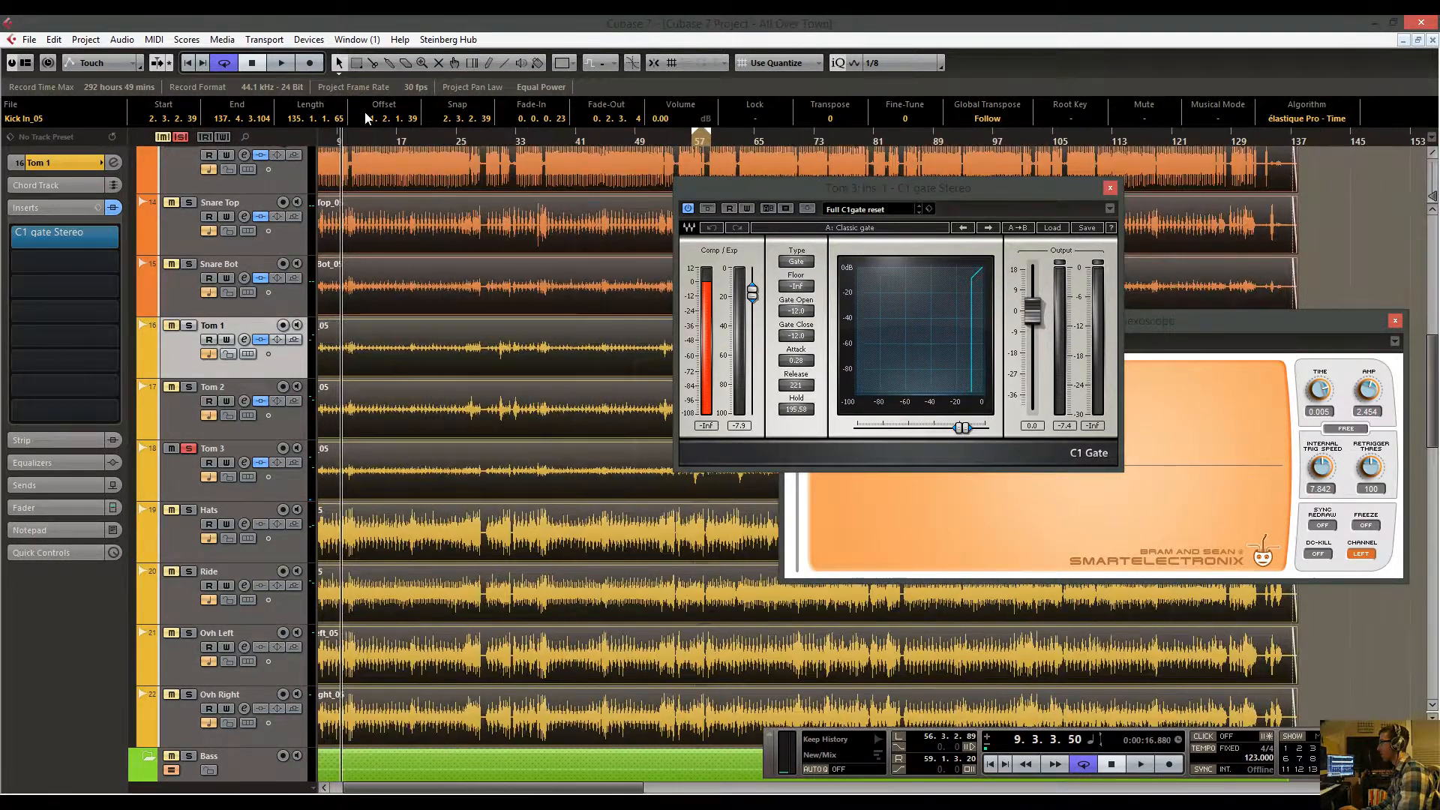
key("space")
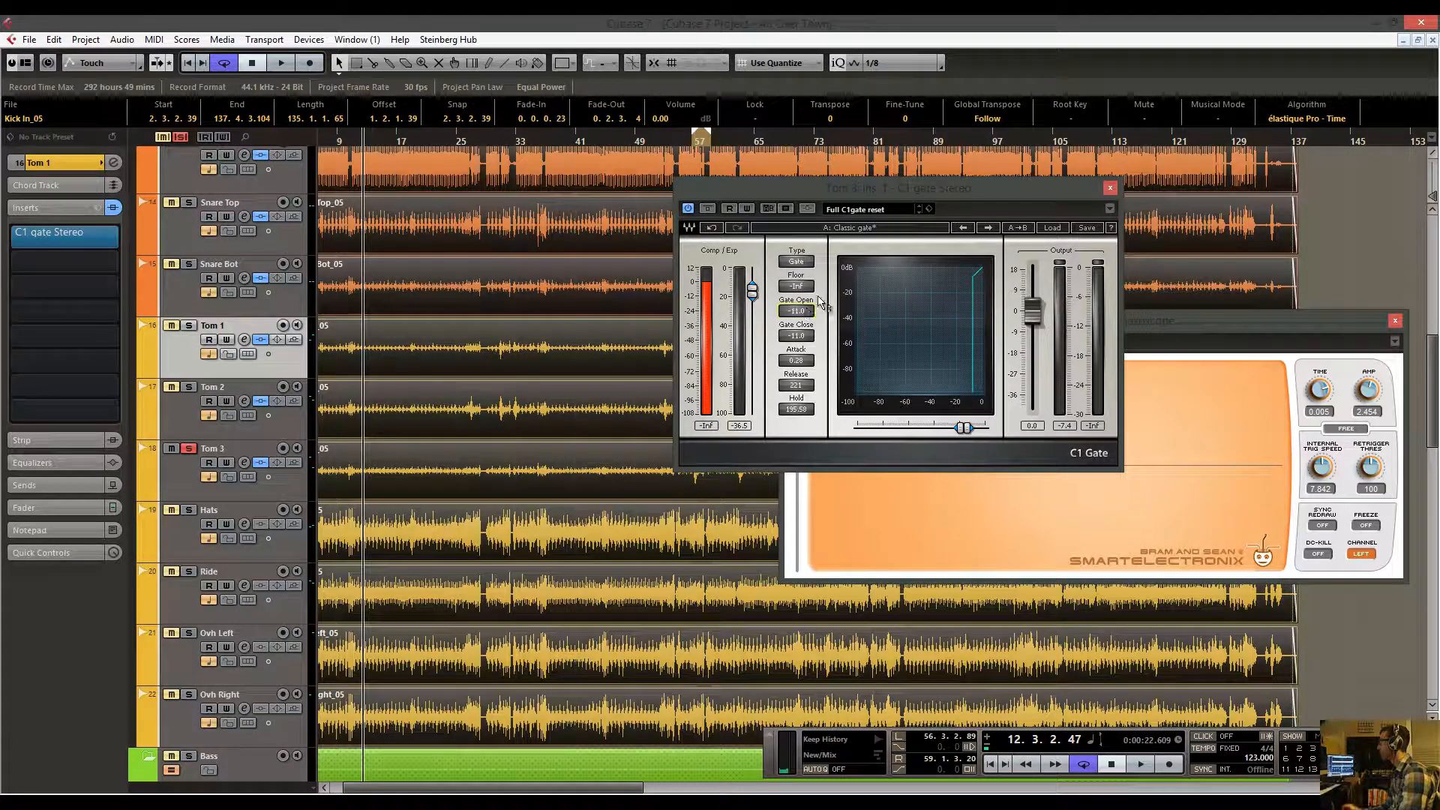
Play the looped tom section around bar 57 to audition the gated Tom 3.
scroll(623, 255, "up", 3)
scroll(593, 255, "right", 4)
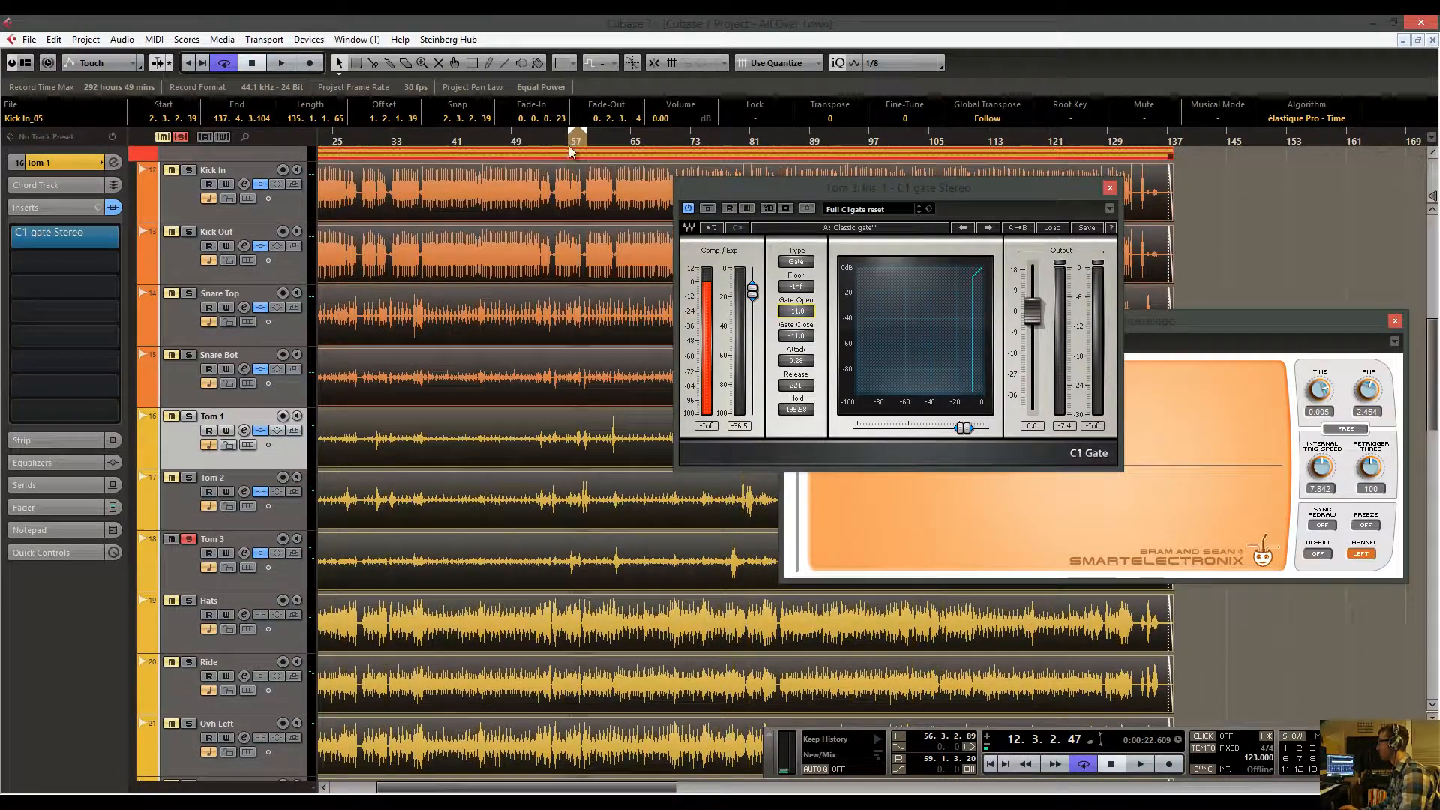
left_click(570, 152)
key("h")
key("h")
key("h")
key("space")
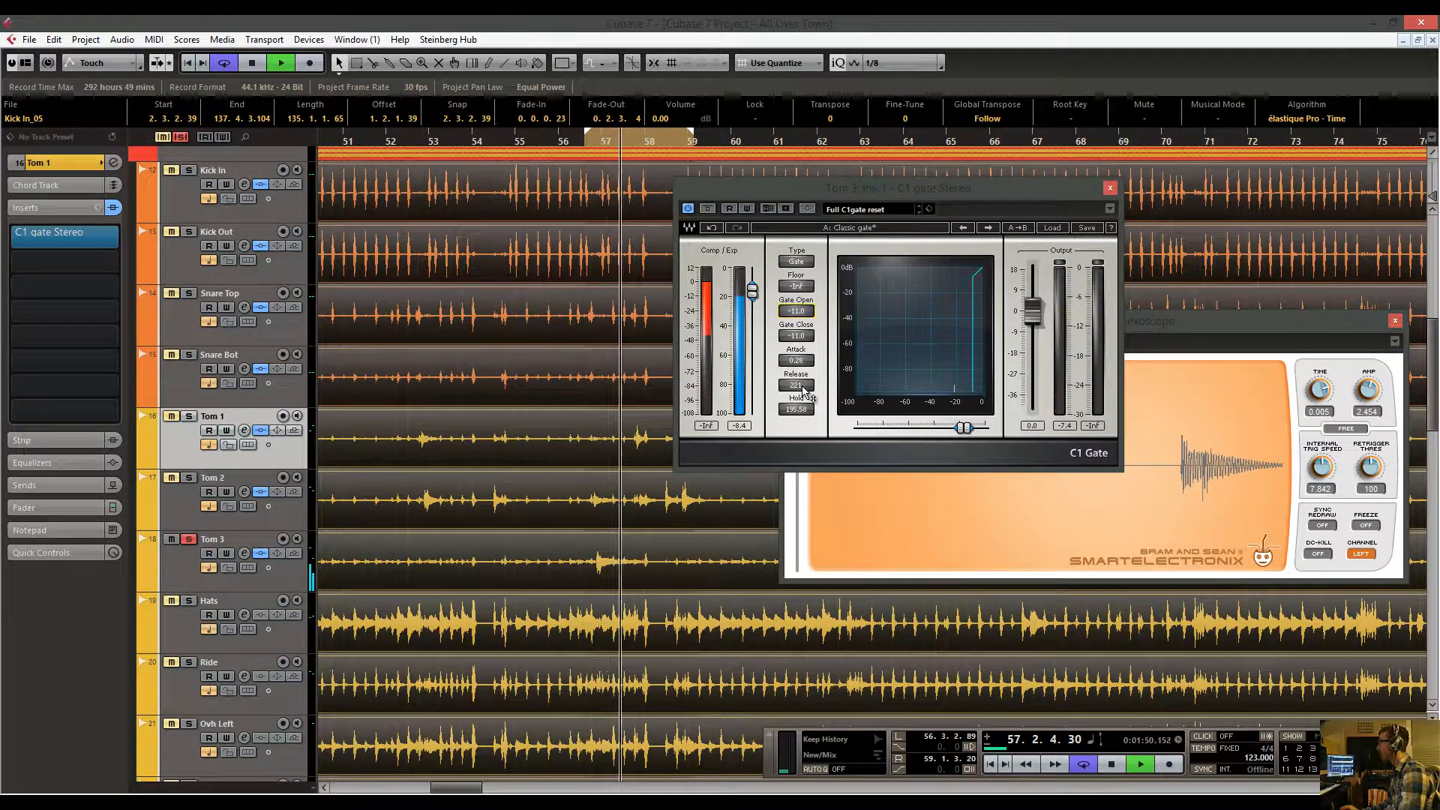
Set the Tom 3 gate's release to 254, lengthen its hold time, and close the gate plug-in.
left_click_drag(804, 389, 806, 404)
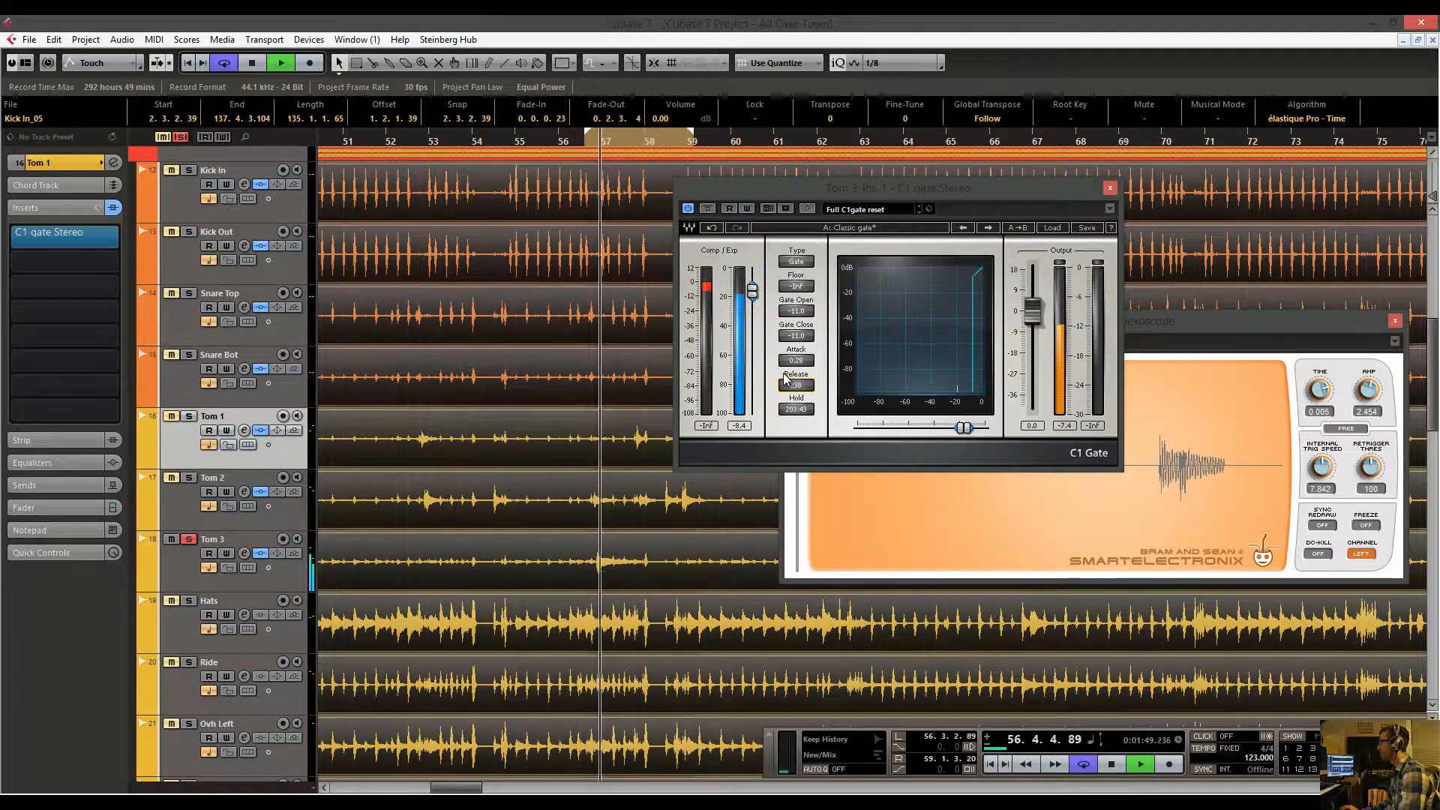
left_click_drag(807, 391, 811, 398)
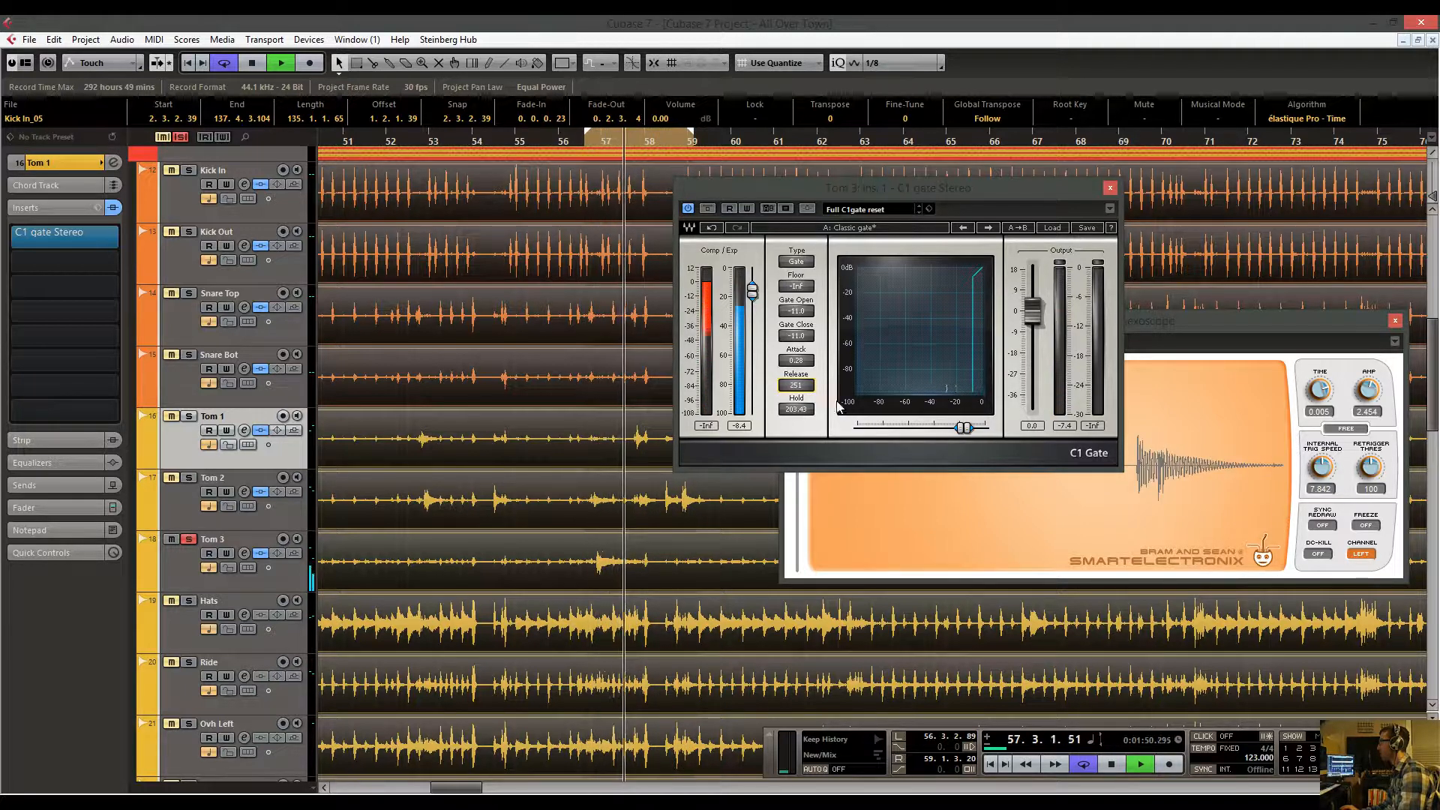
left_click_drag(797, 386, 805, 409)
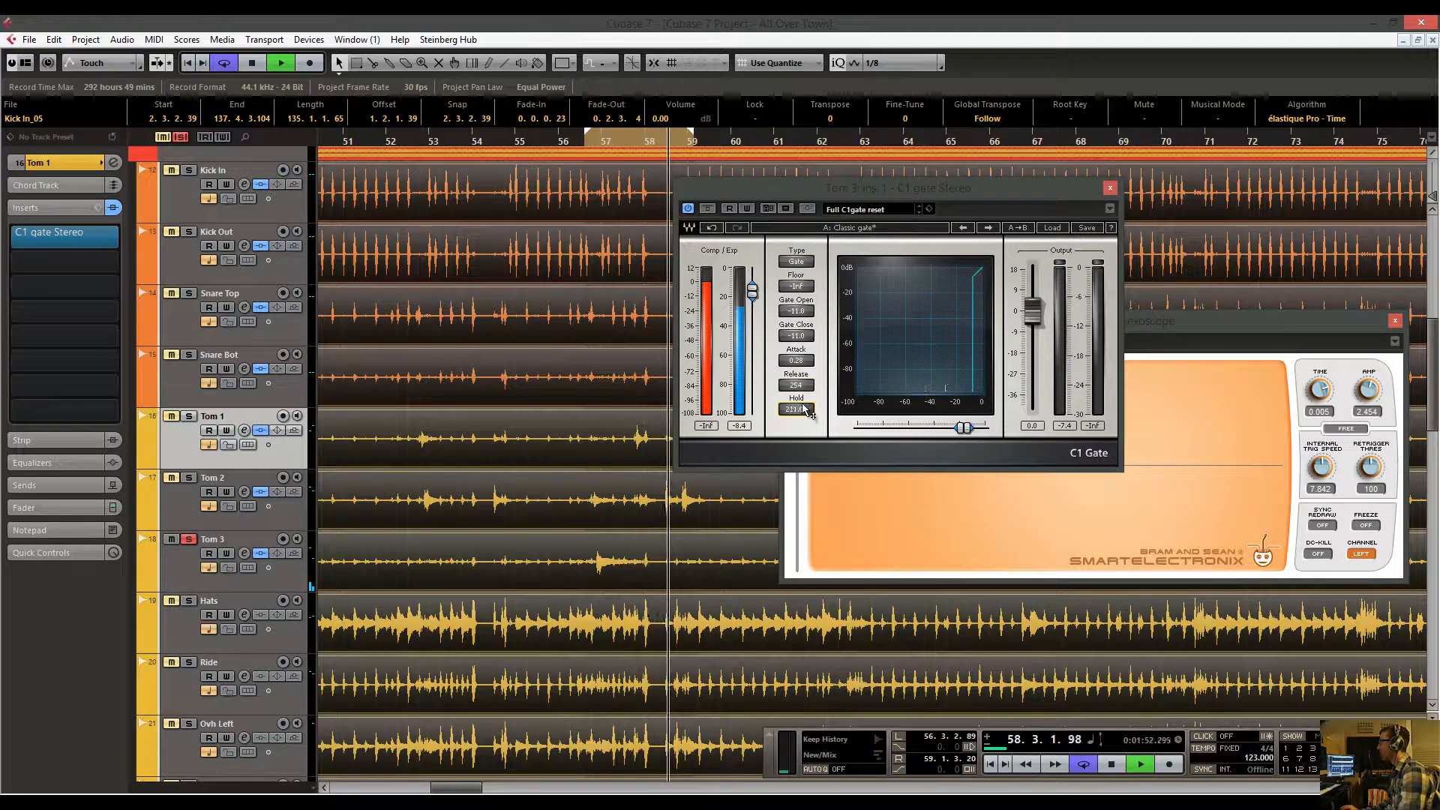
scroll(805, 409, "up", 3)
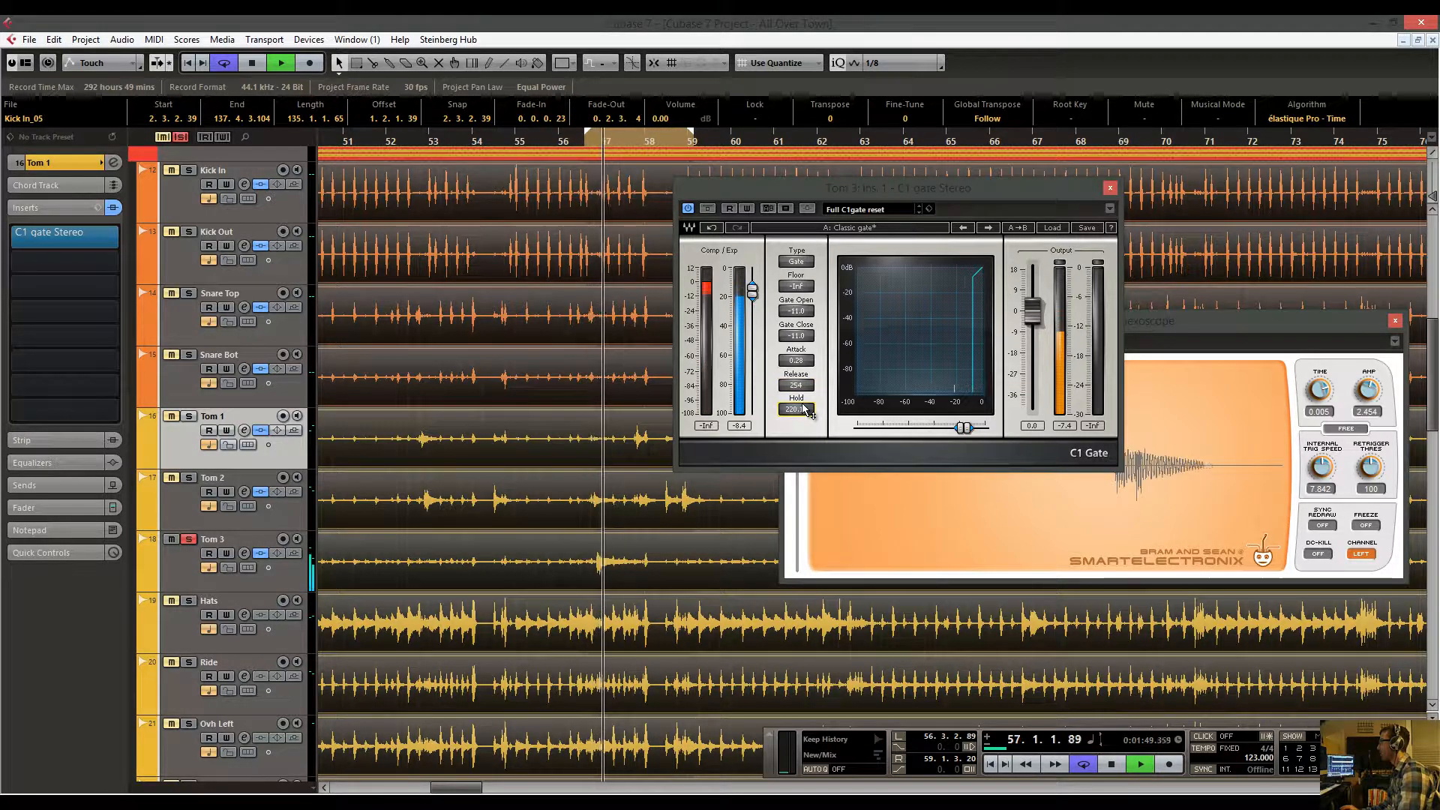
key("space")
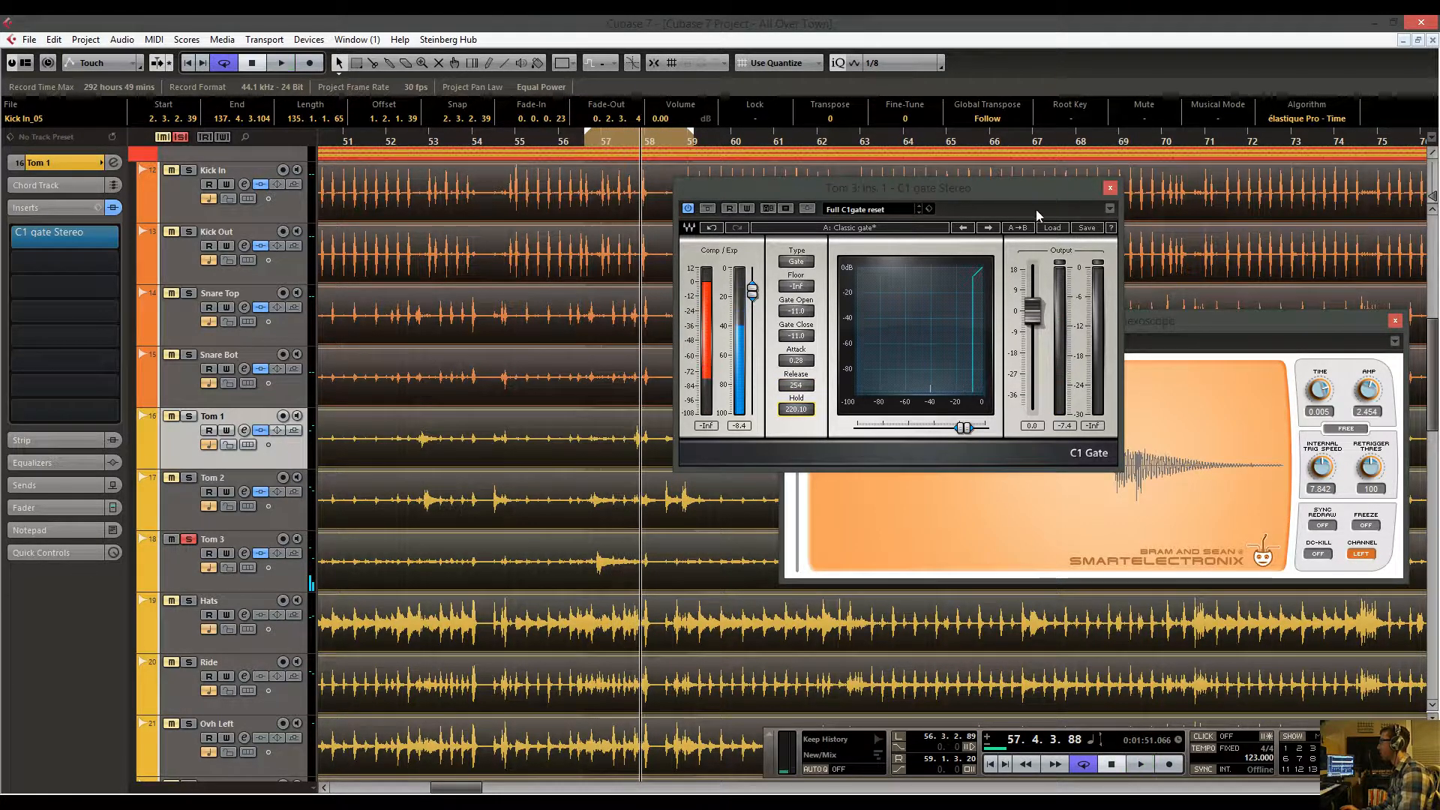
left_click(1109, 188)
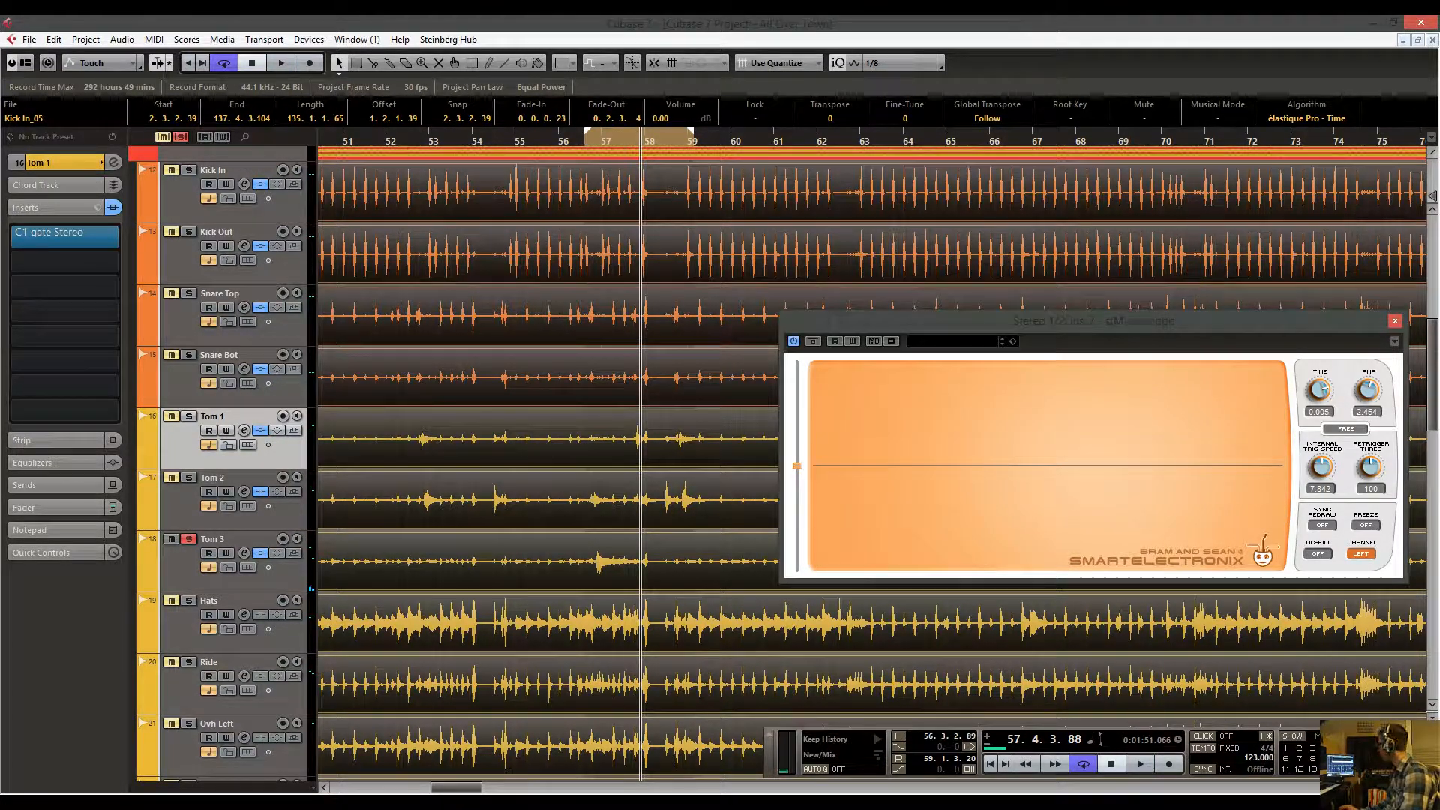
Solo the Hats track, return to the project start, and close the oscilloscope plug-in.
scroll(515, 274, "down", 2)
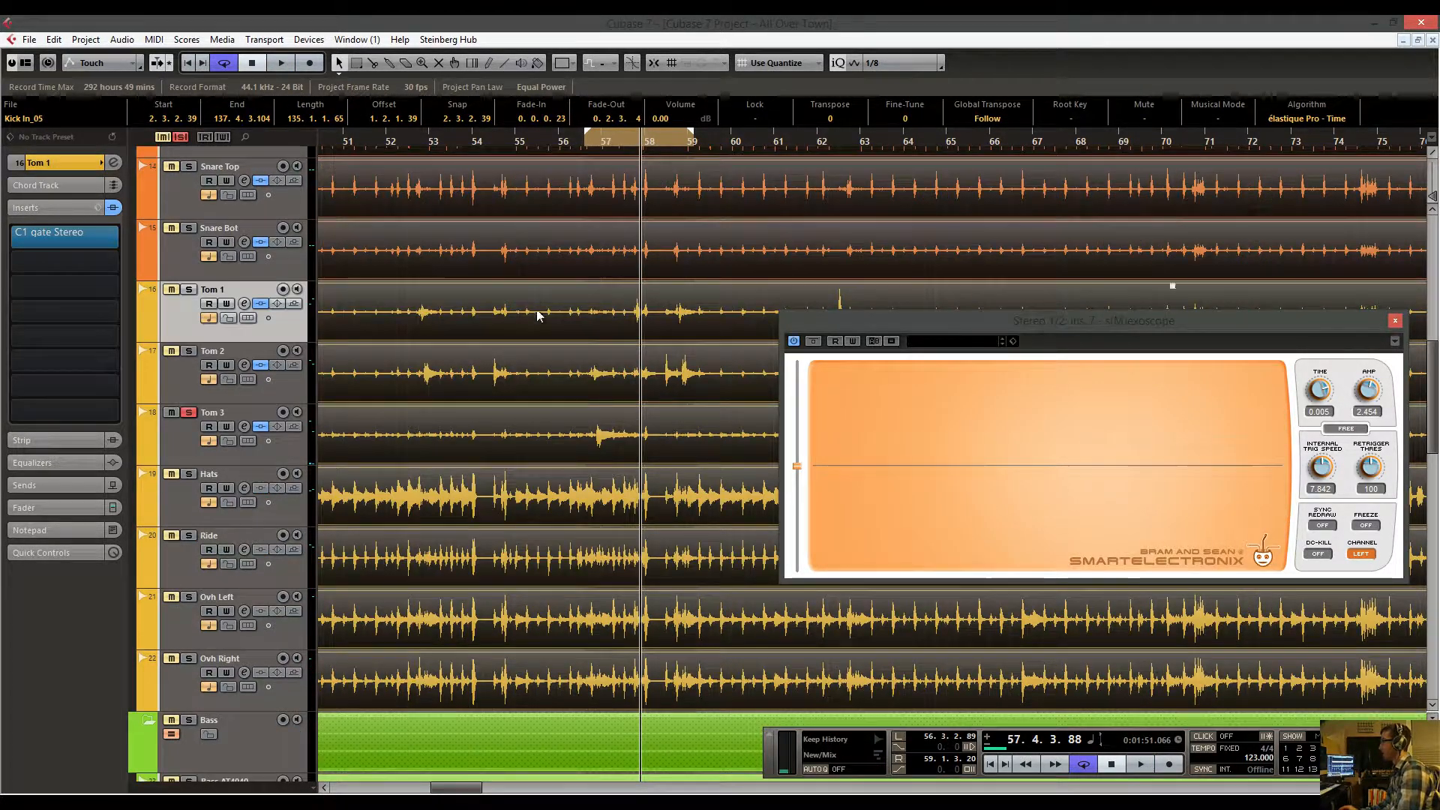
left_click(180, 503)
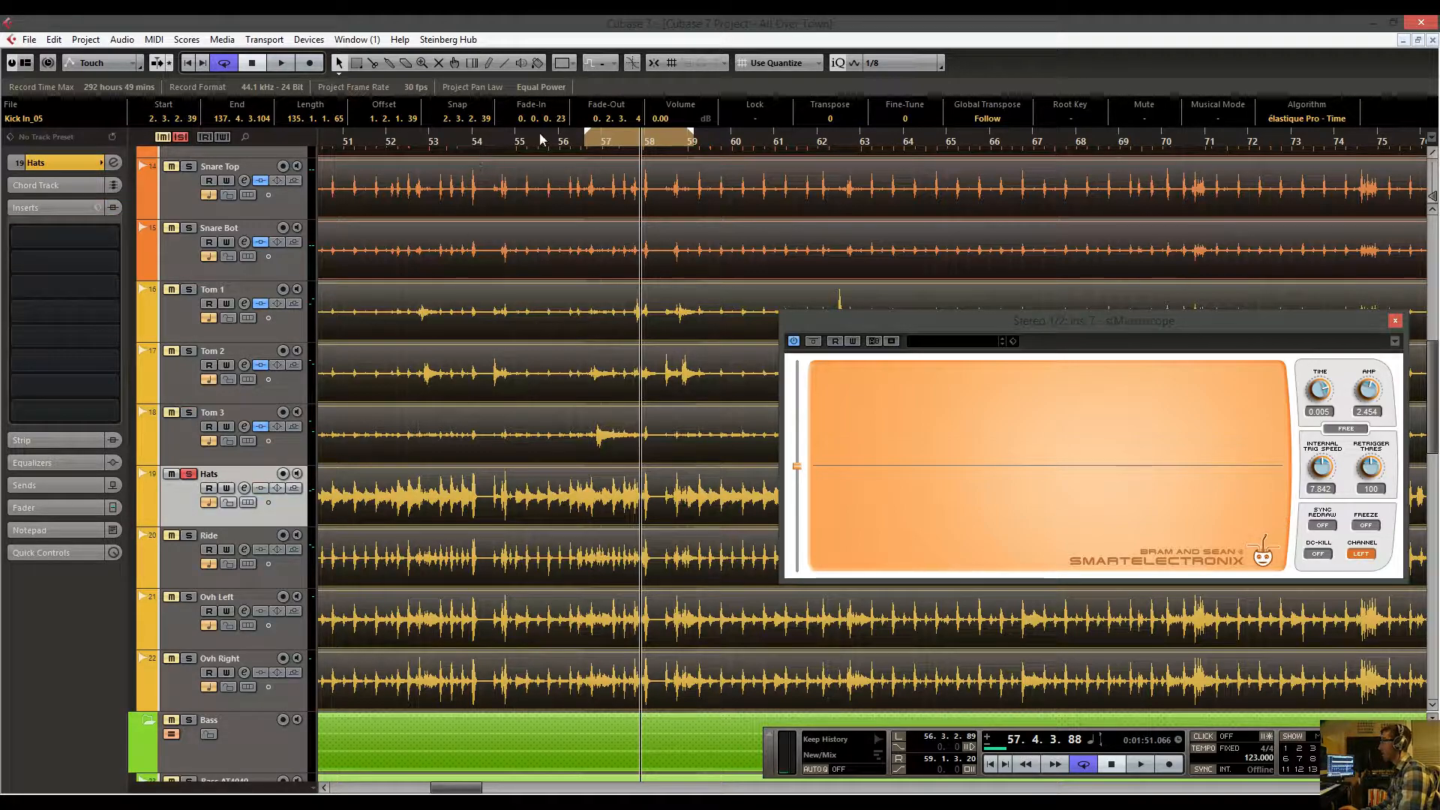
left_click_drag(540, 139, 543, 90)
key("Home")
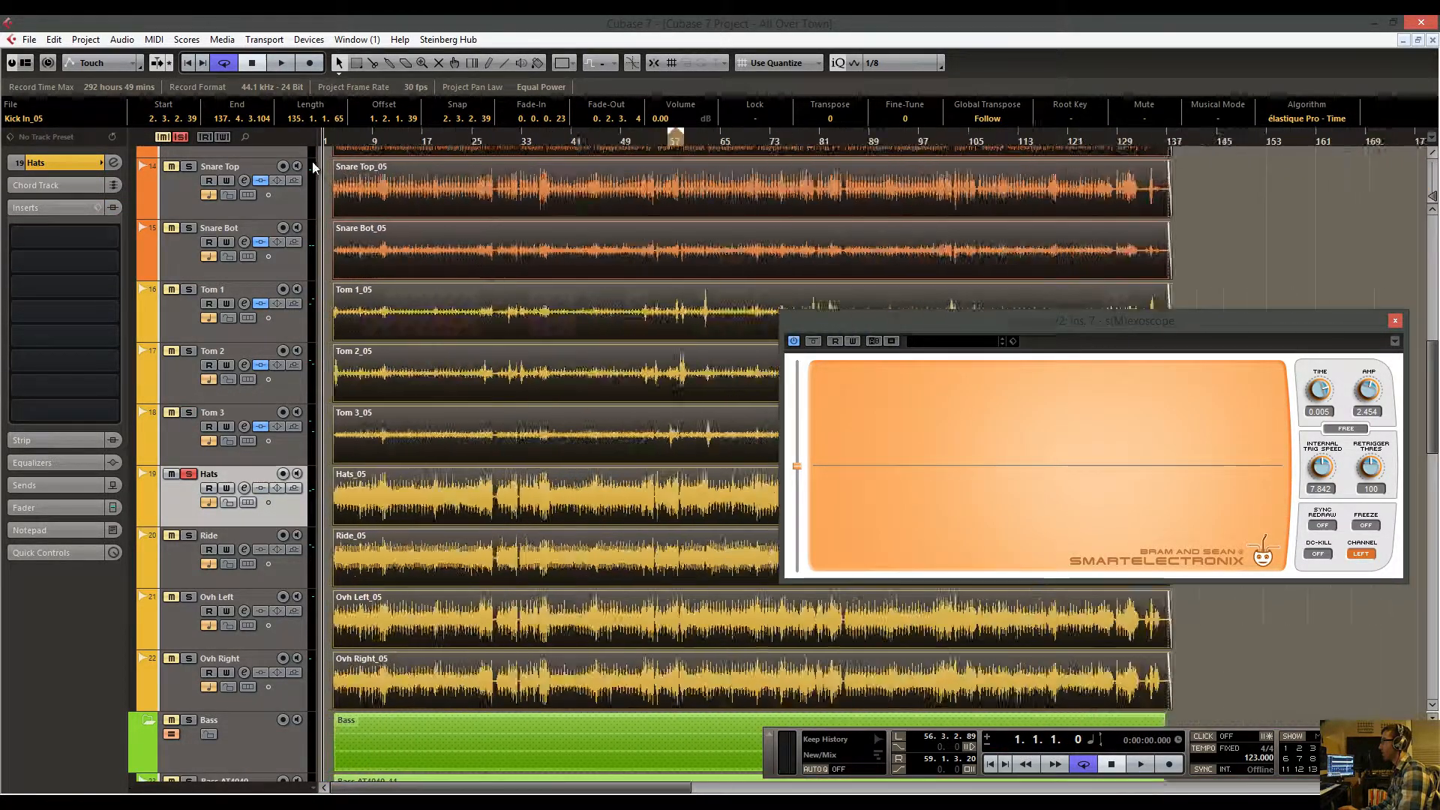
key("h")
key("h")
key("space")
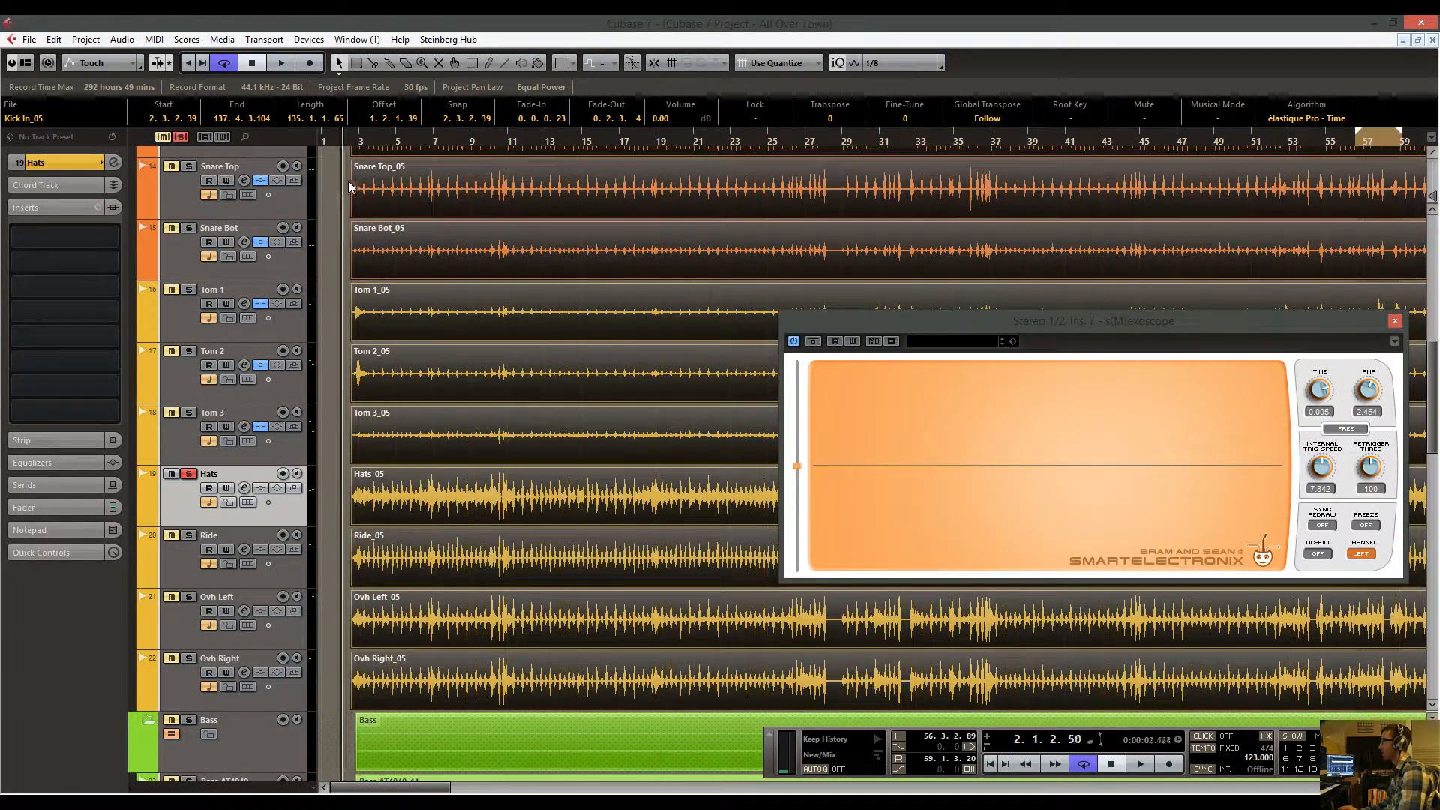
left_click(1397, 320)
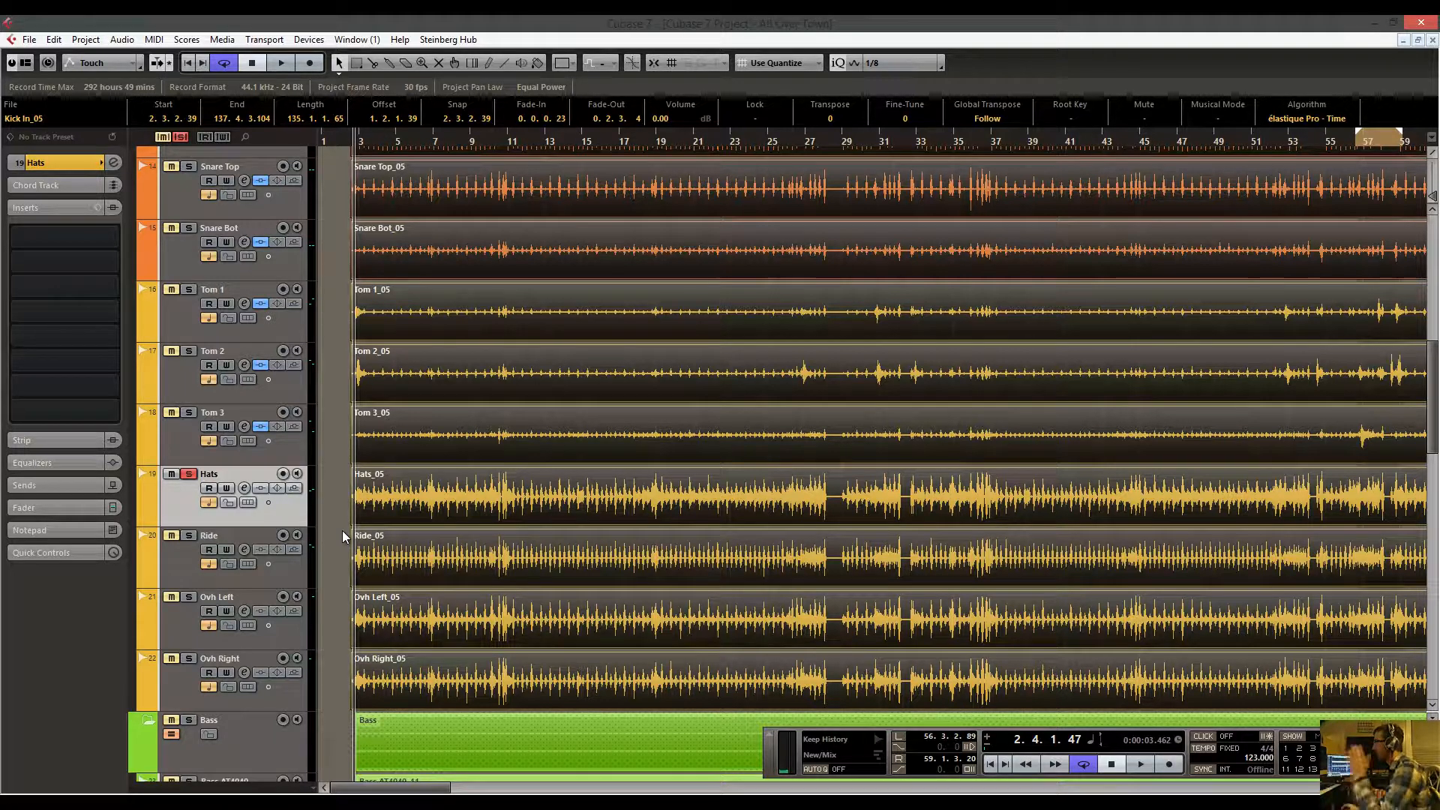
Listen through the soloed Hats track from about bar 2 to bar 54, sampling sections along the way for where the hi-hat plays.
left_click(351, 144)
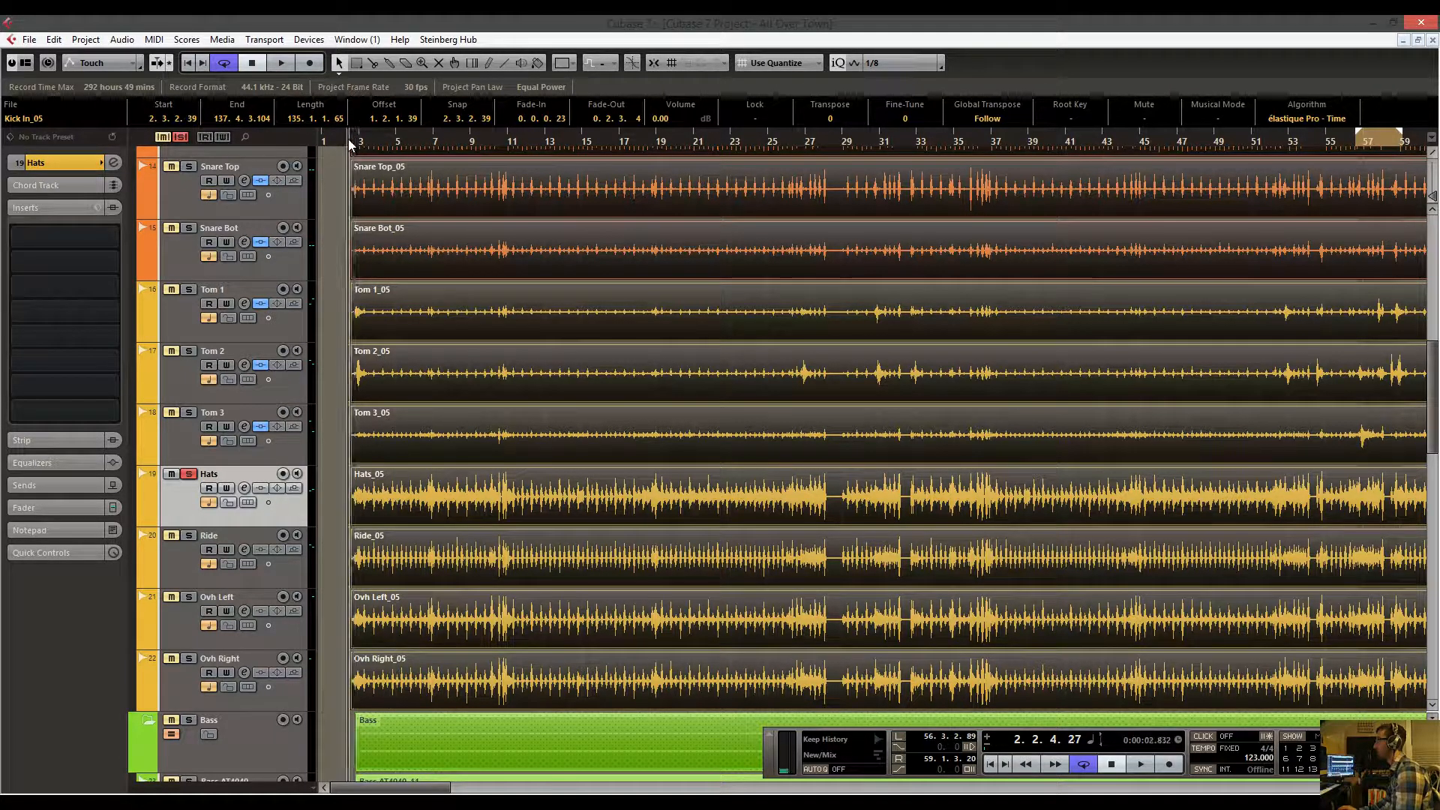
key("space")
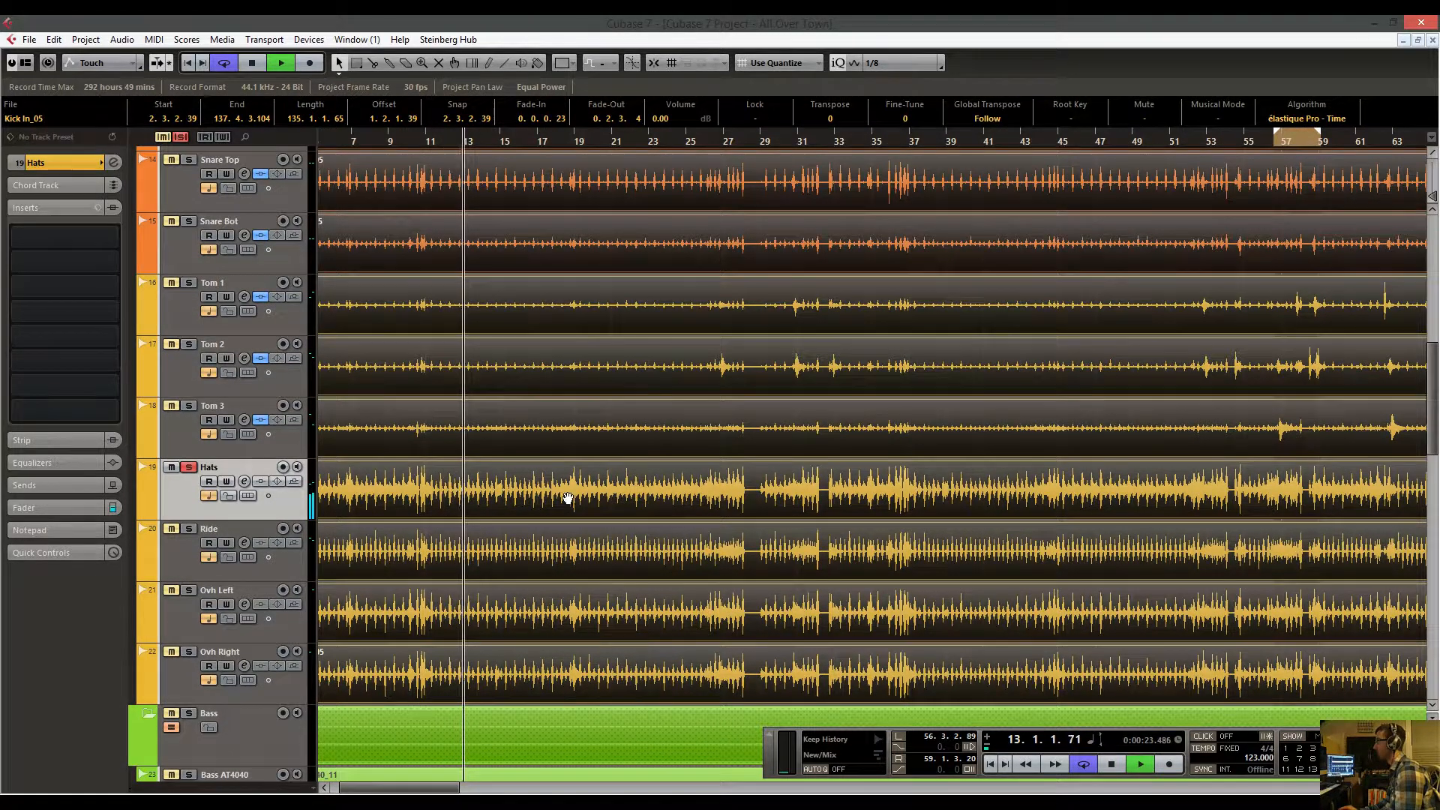
left_click_drag(569, 498, 480, 503)
left_click(535, 147)
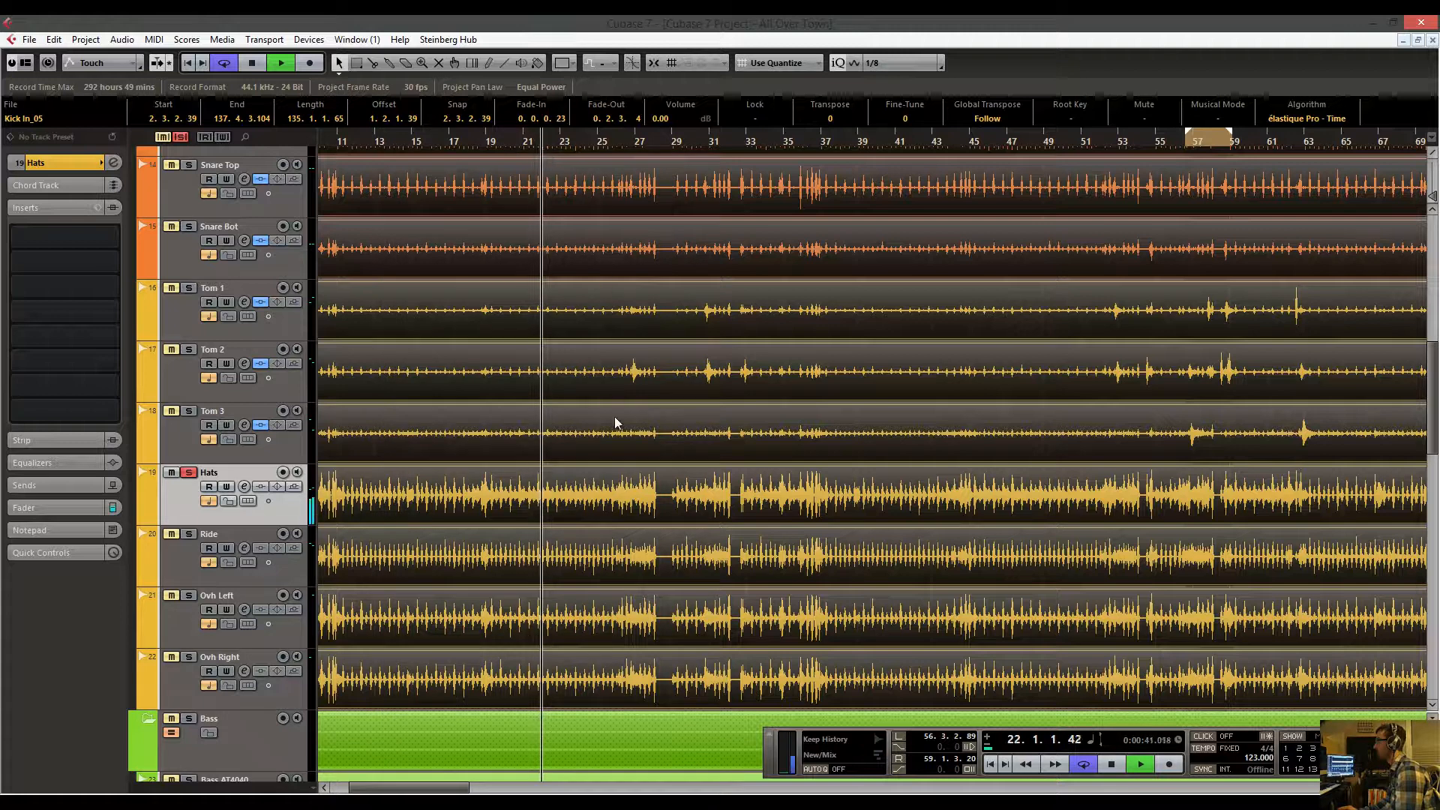
left_click_drag(599, 517, 525, 524)
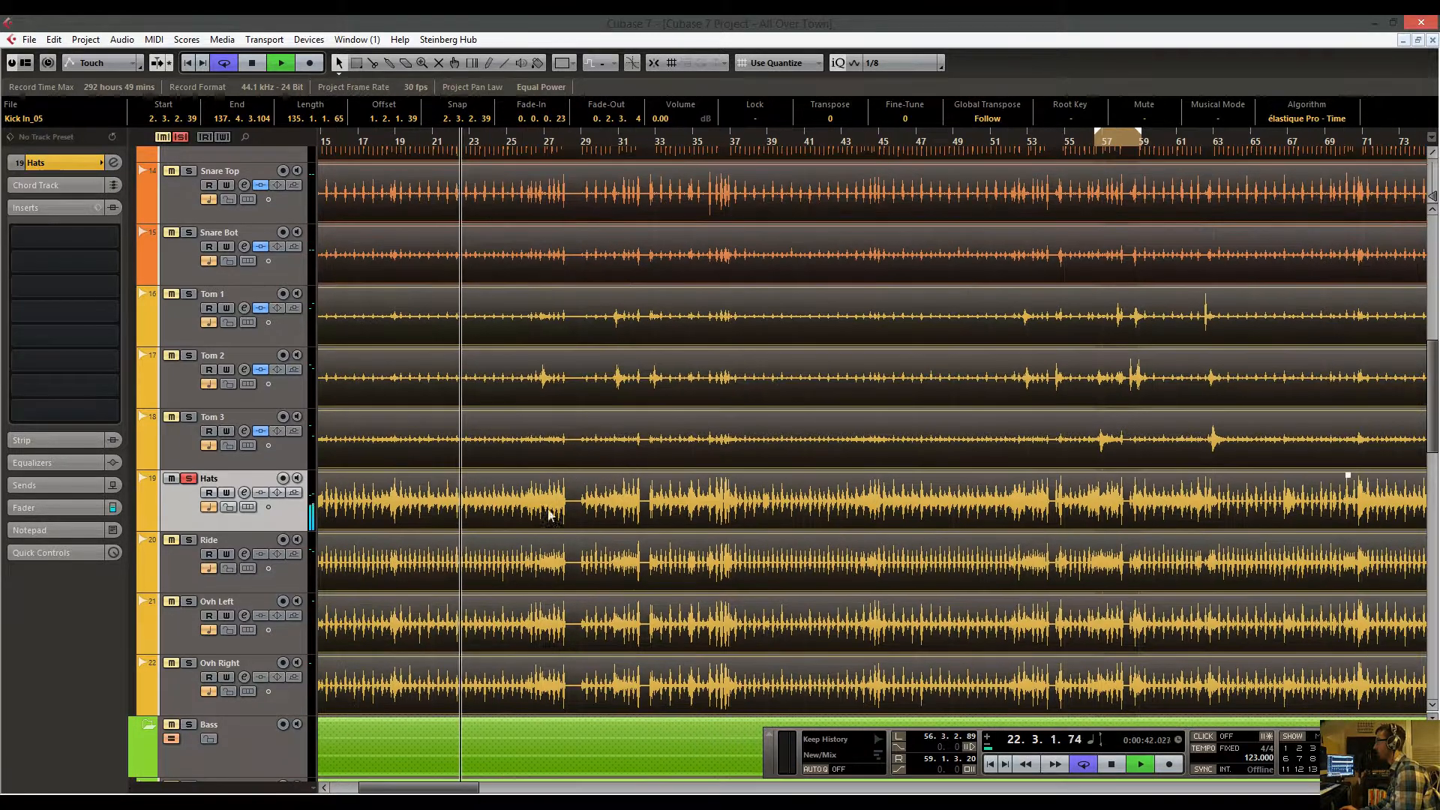
left_click(548, 141)
left_click(623, 143)
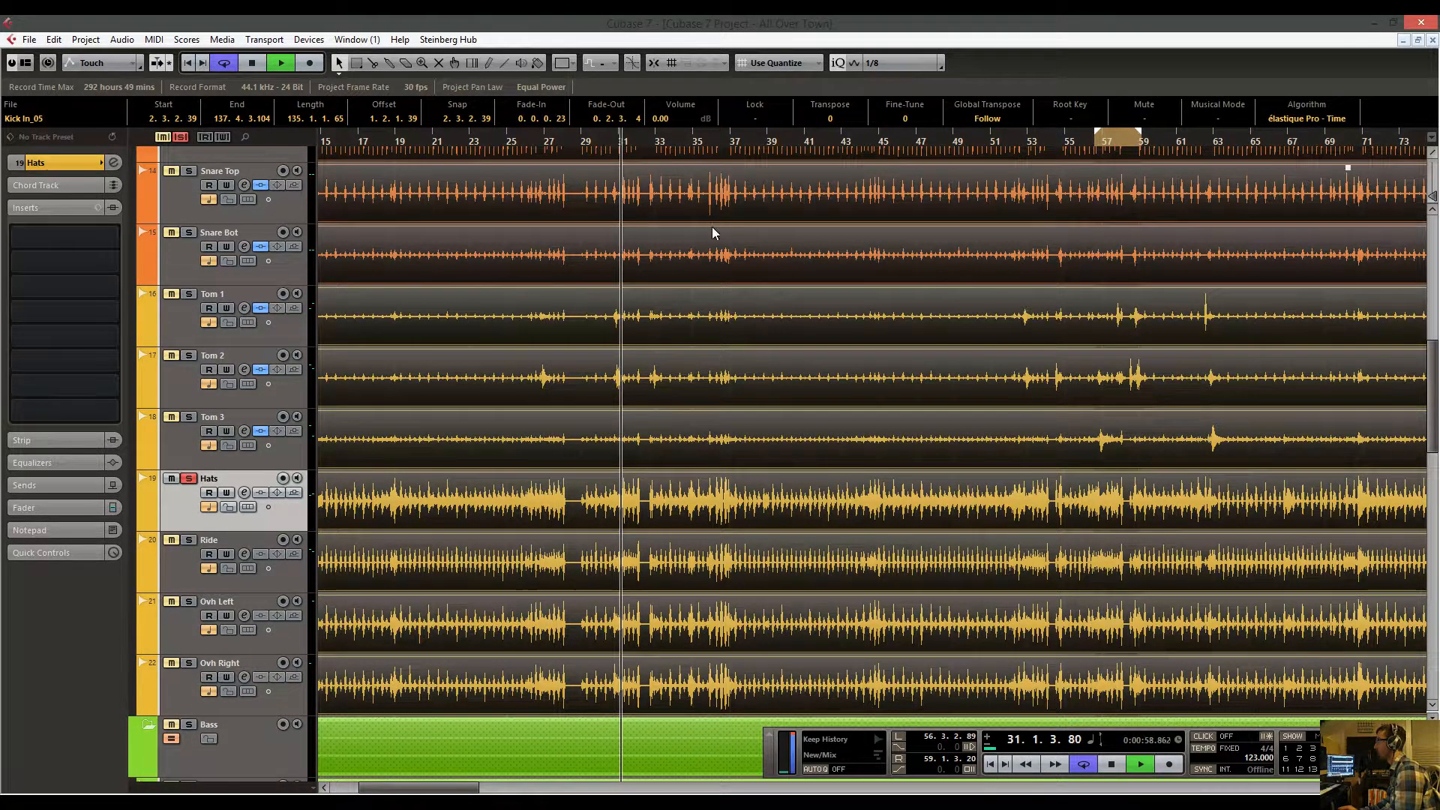
left_click_drag(730, 255, 618, 274)
left_click(609, 142)
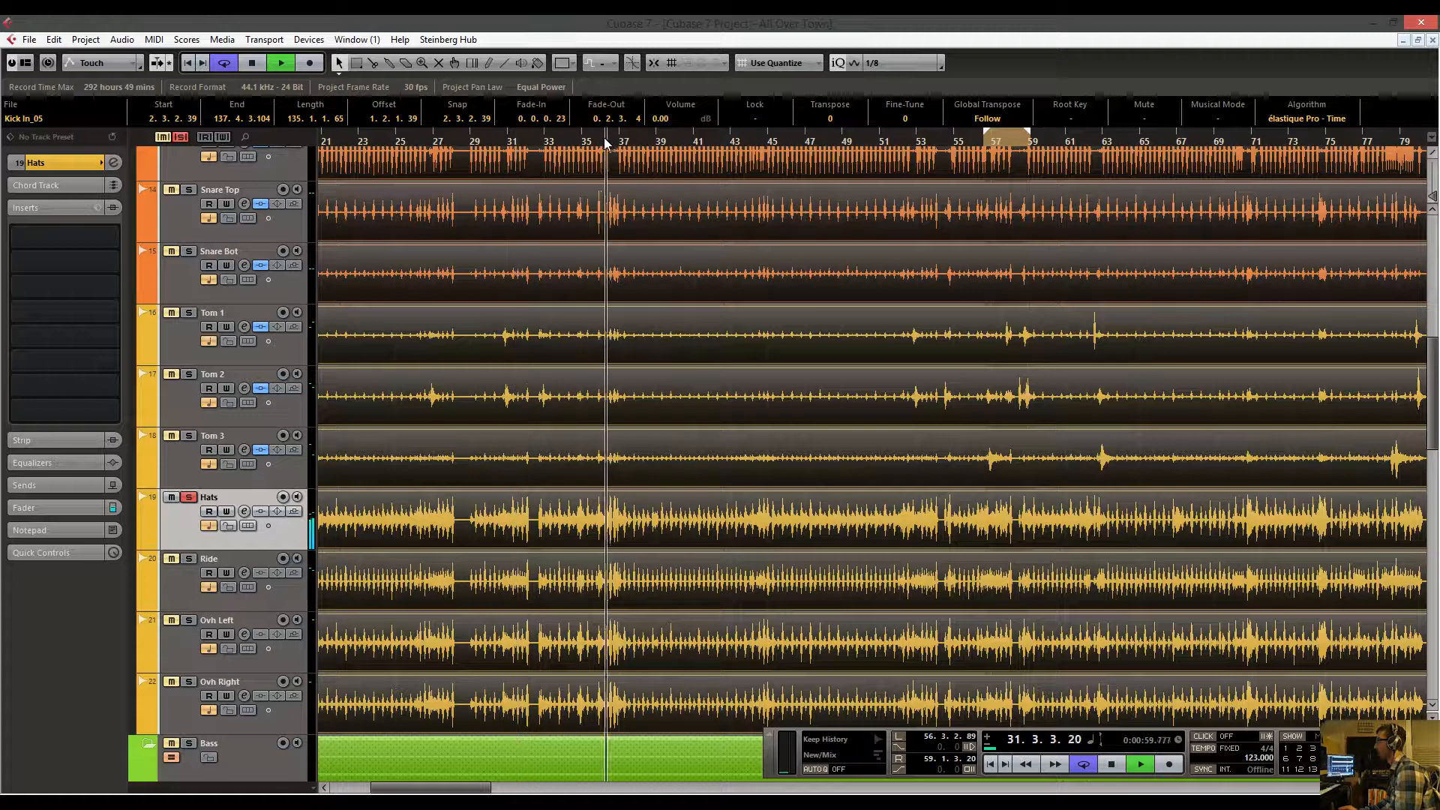
left_click(657, 142)
left_click(764, 142)
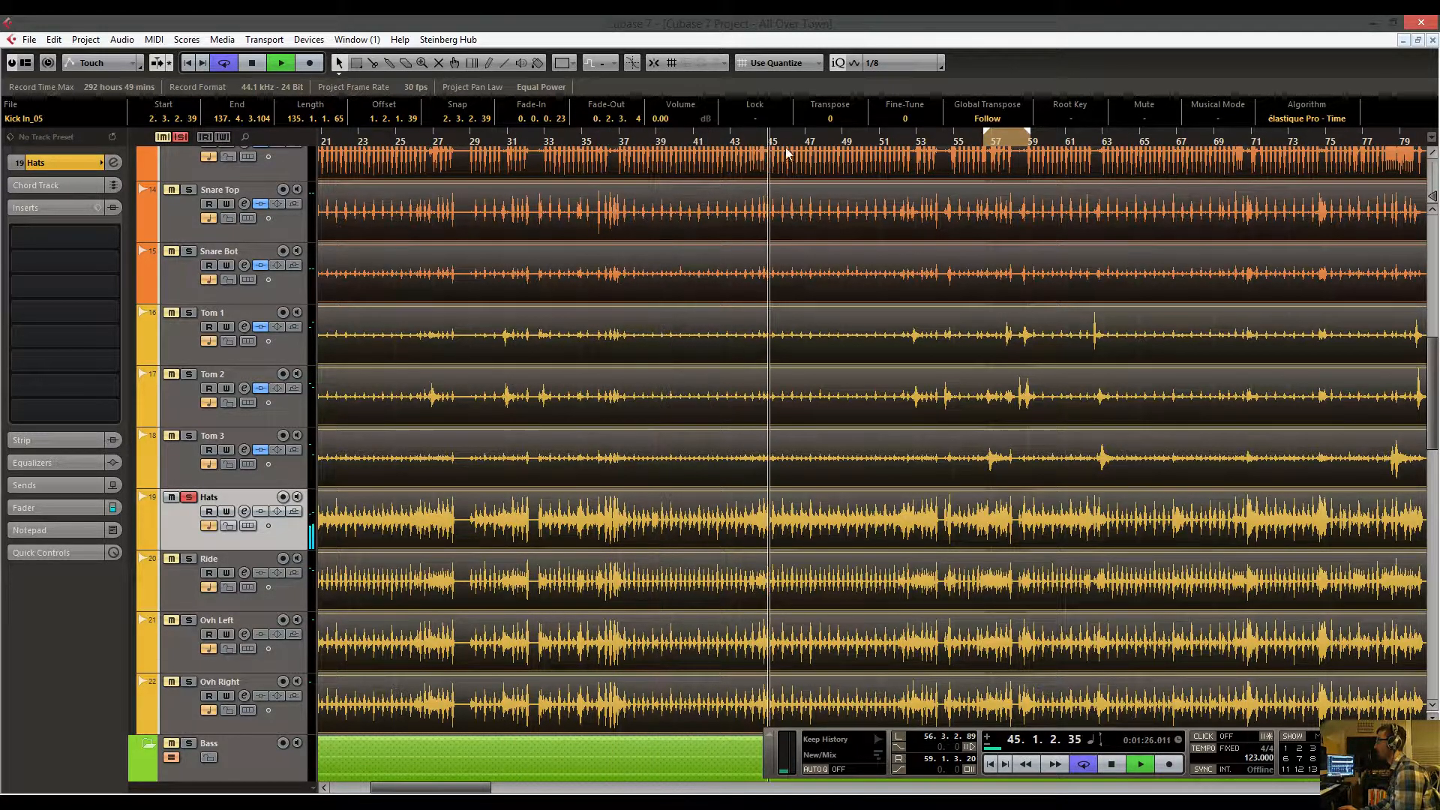
left_click(821, 145)
left_click(878, 147)
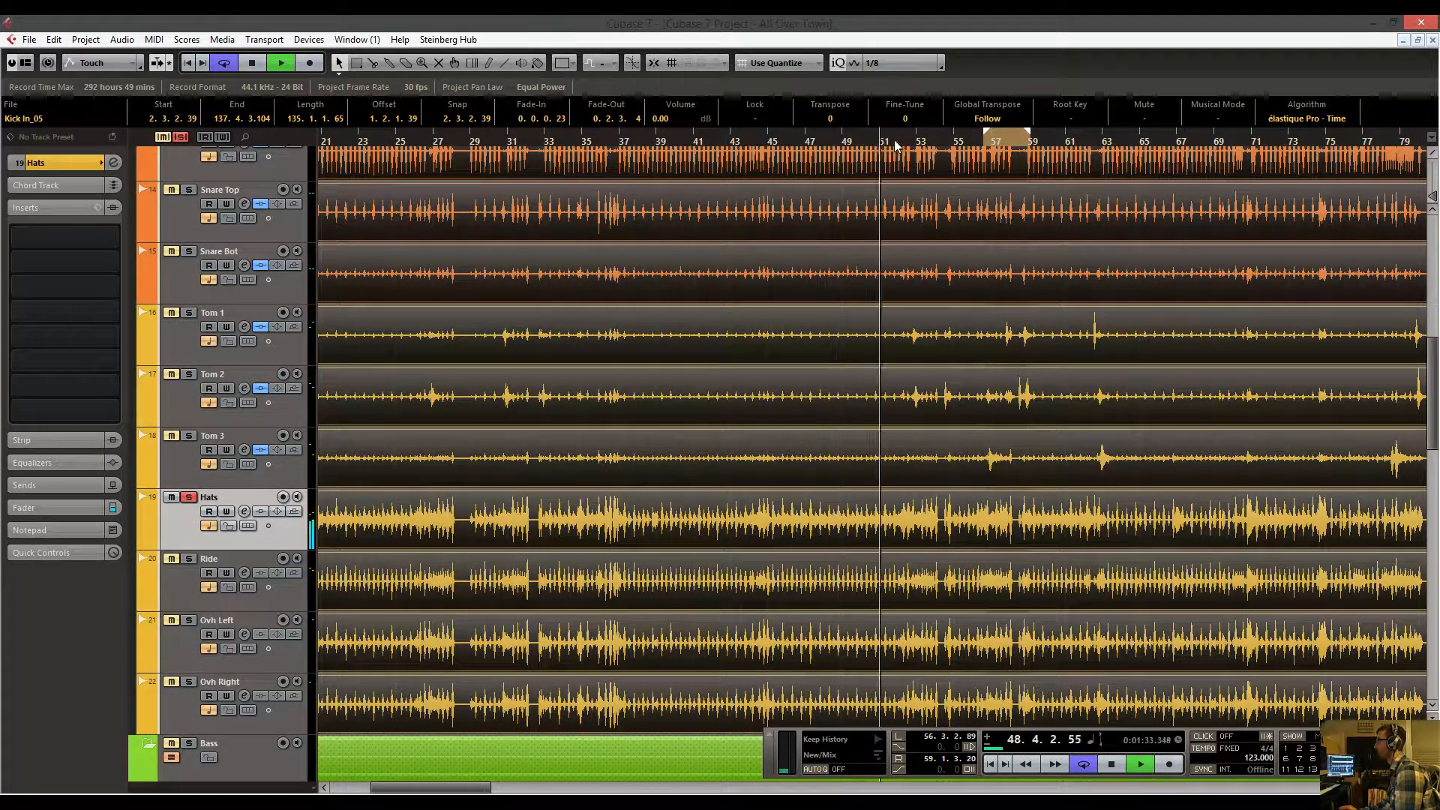
left_click(906, 149)
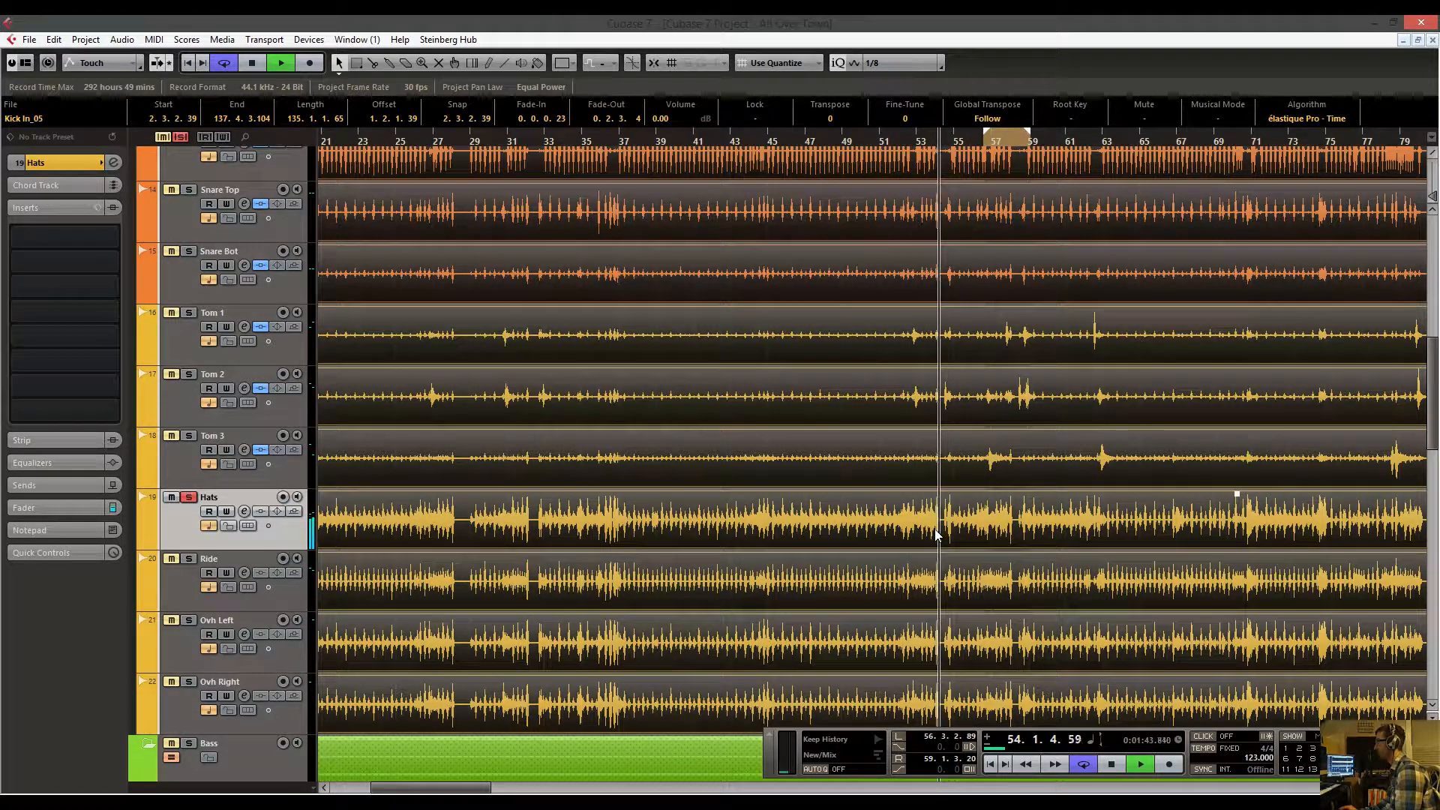
left_click_drag(495, 497, 636, 454)
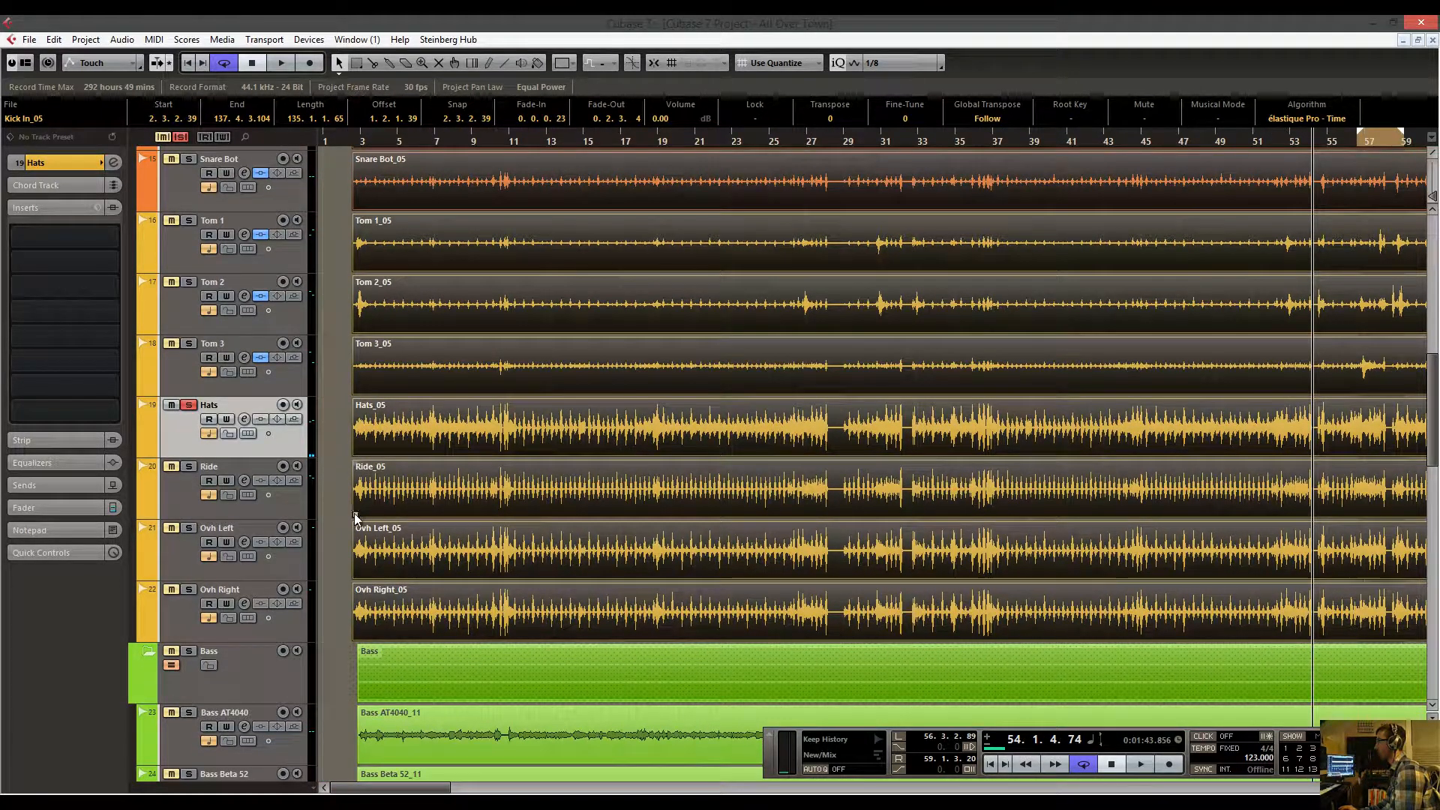
left_click_drag(357, 515, 901, 517)
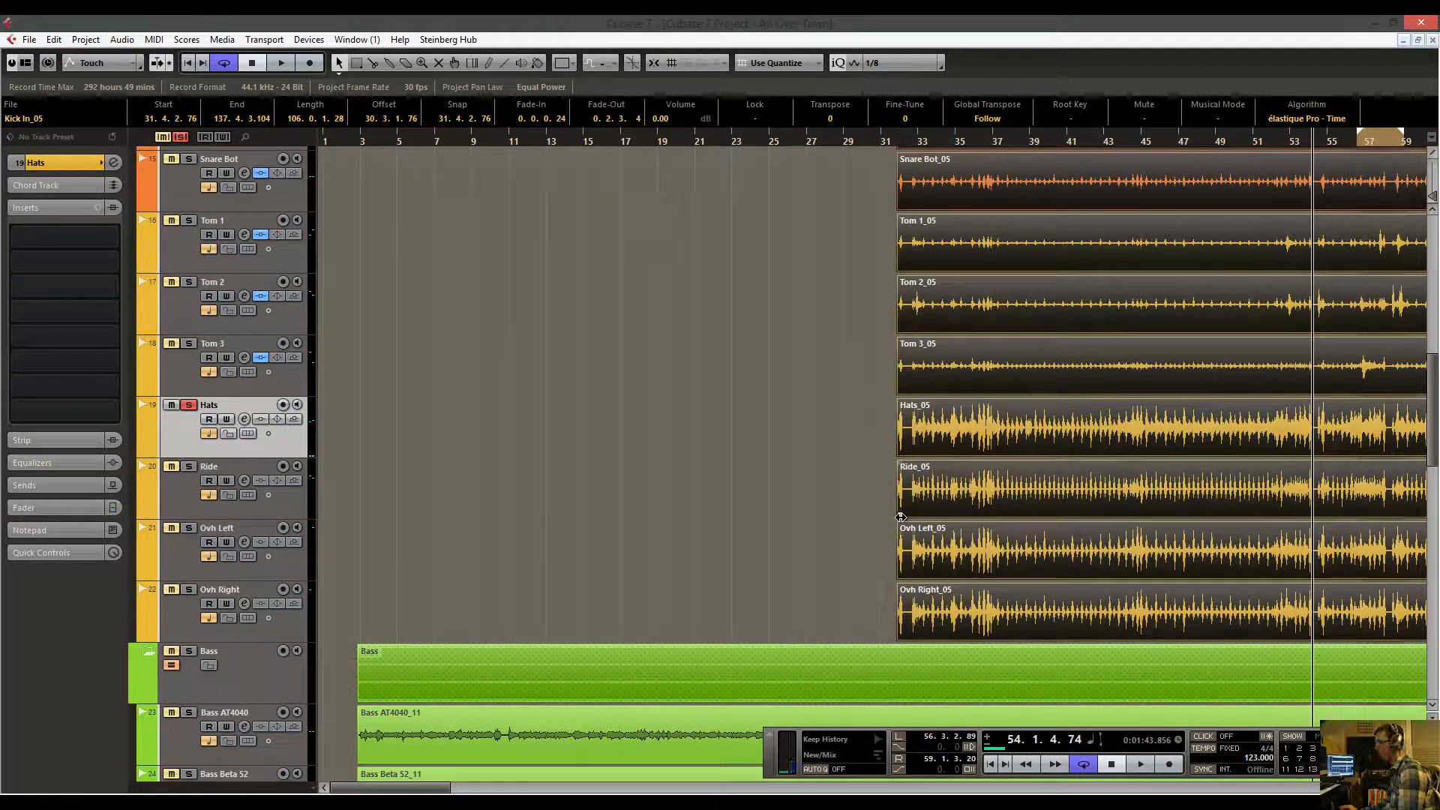
key("ctrl+z")
scroll(218, 429, "up", 10)
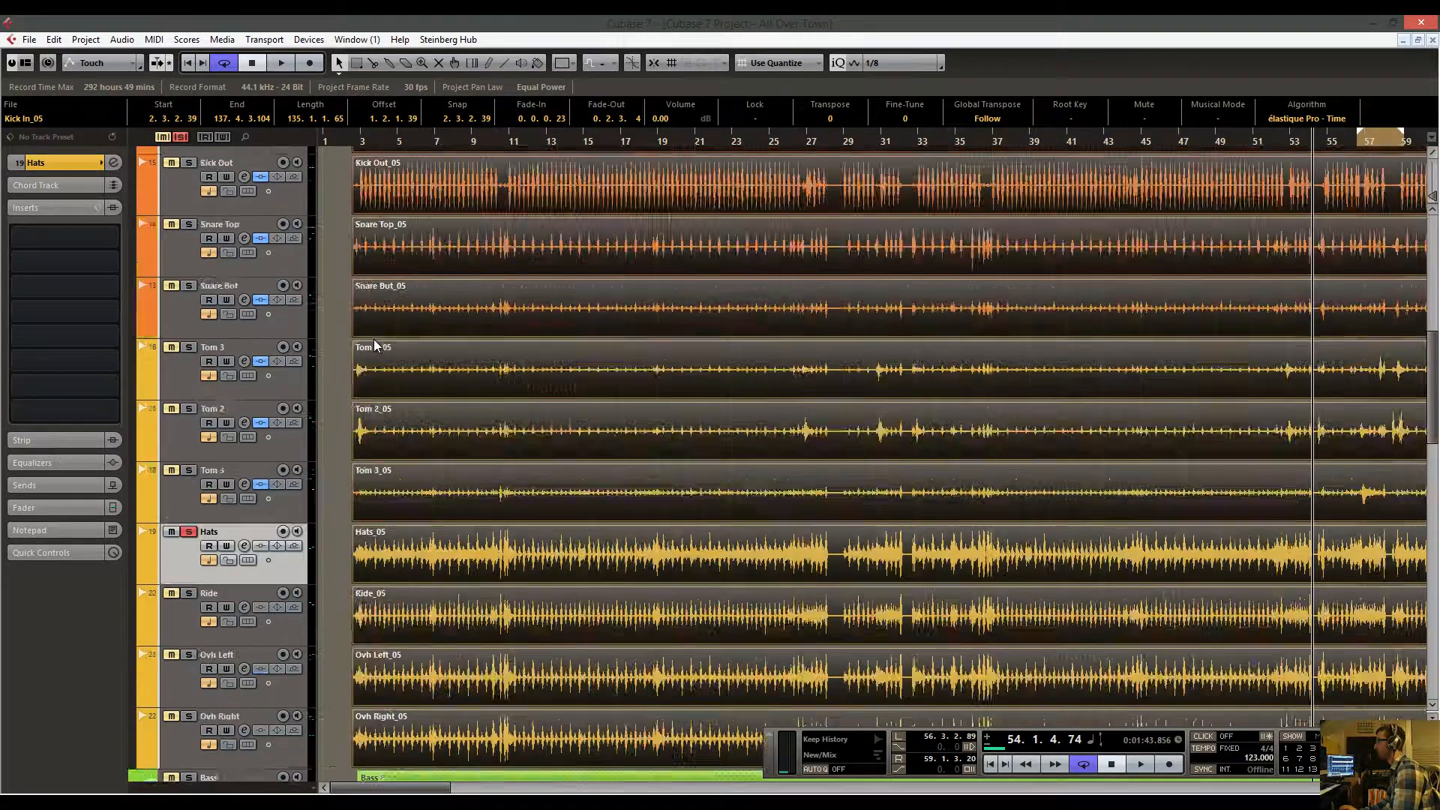
Trim the start of only the Ride clip to about bar 54 and solo the Ride track.
scroll(379, 514, "down", 10)
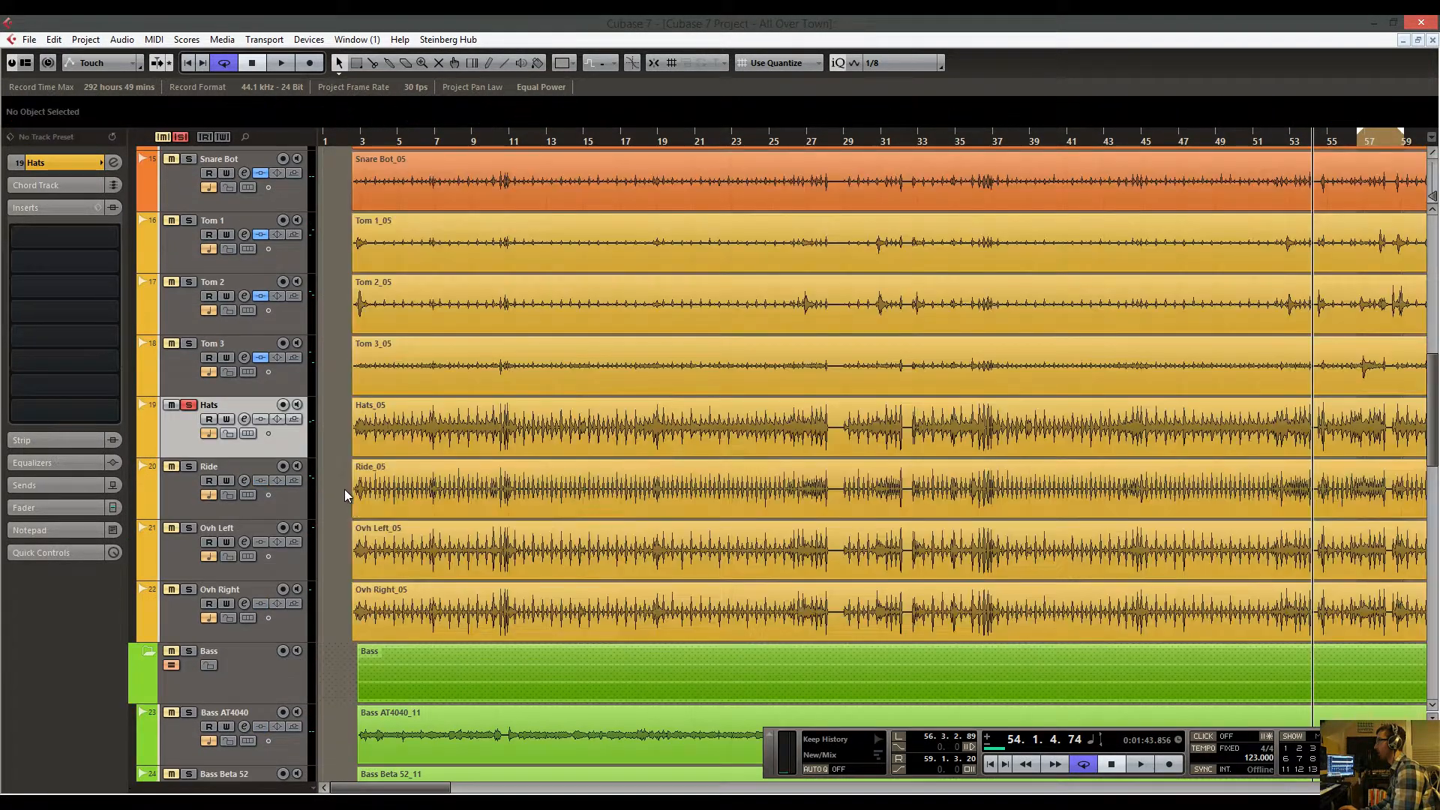
left_click(362, 516)
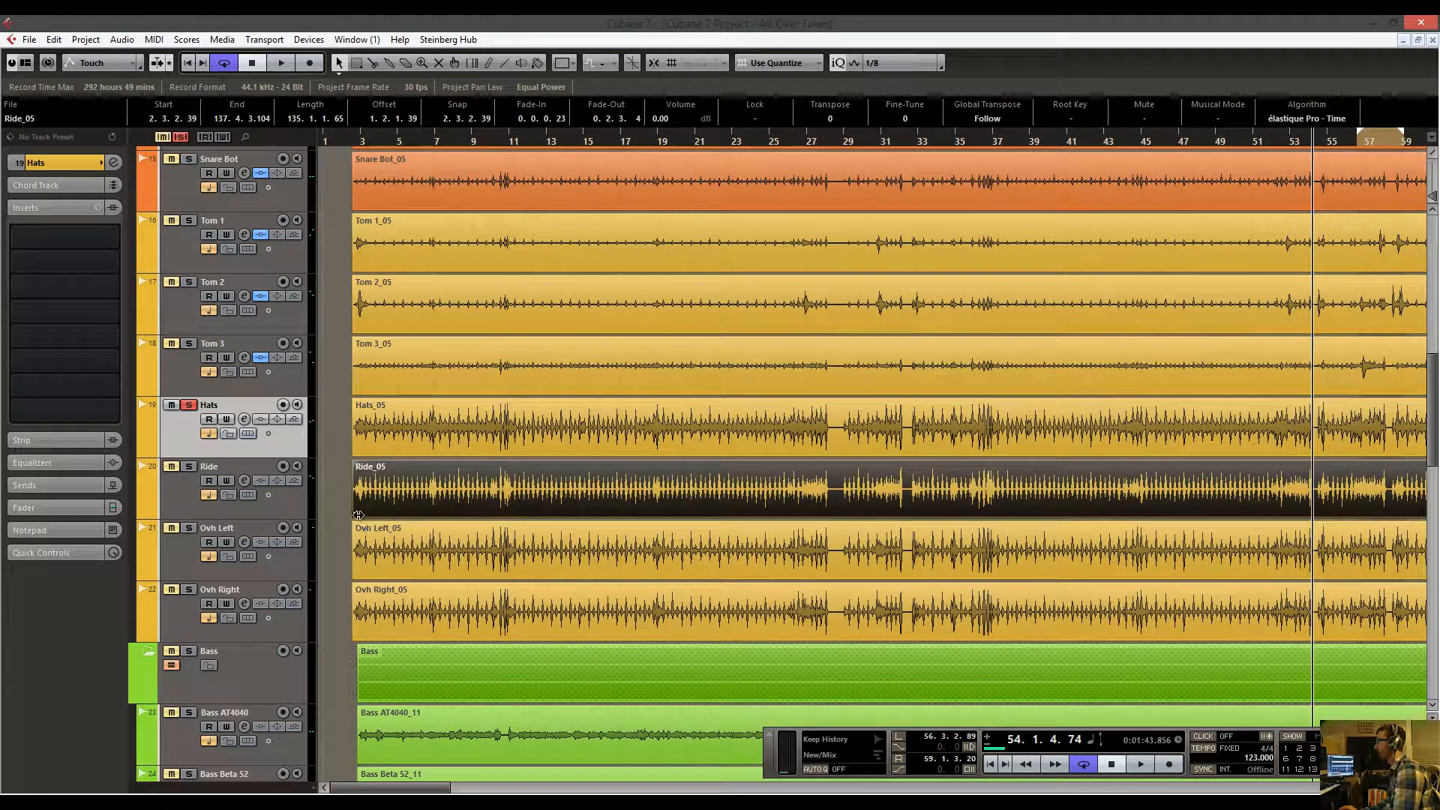
left_click_drag(358, 516, 1319, 505)
left_click_drag(1244, 492, 475, 500)
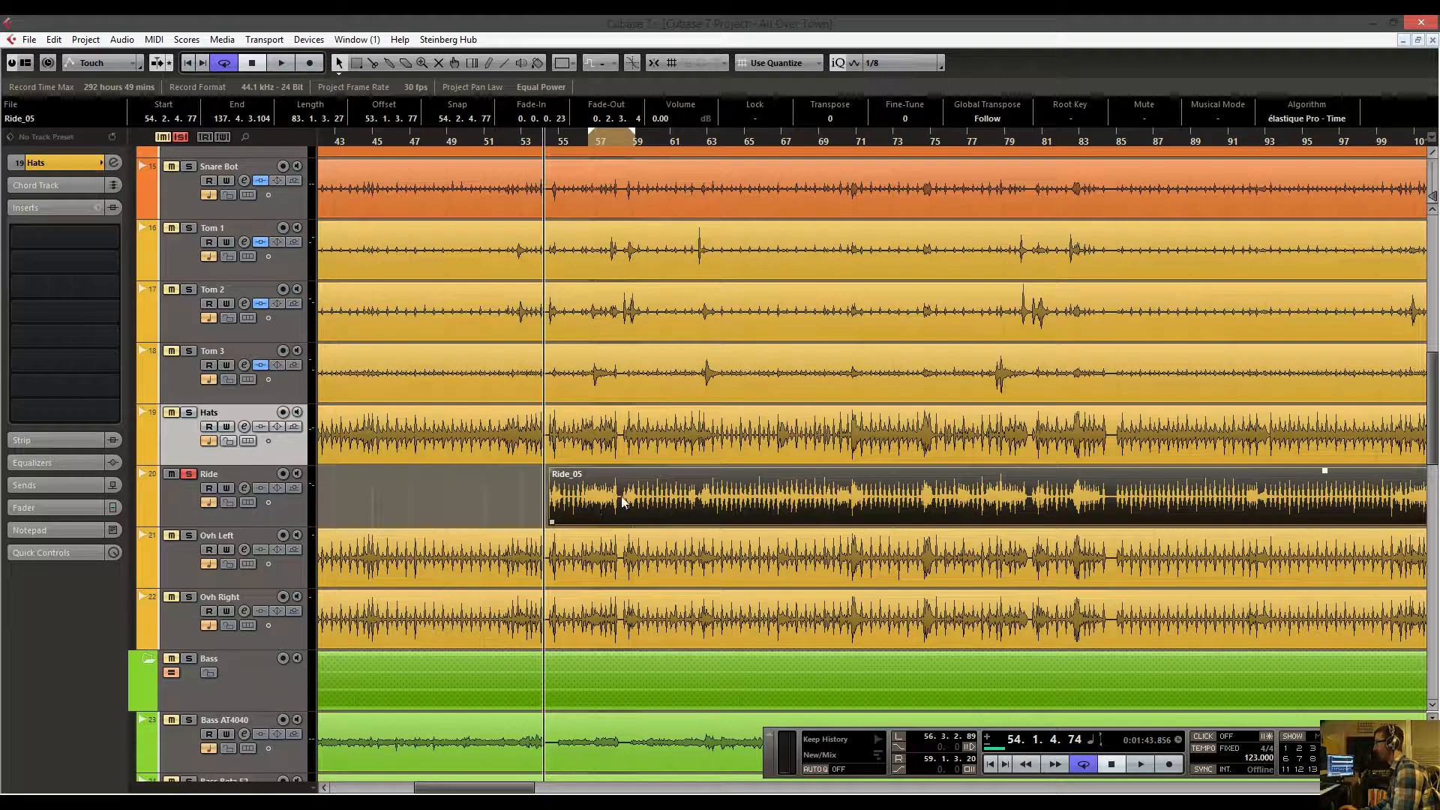
Turn off cycle playback, solo Hats alongside Ride, and listen from about bar 54 to bar 64.
key("space")
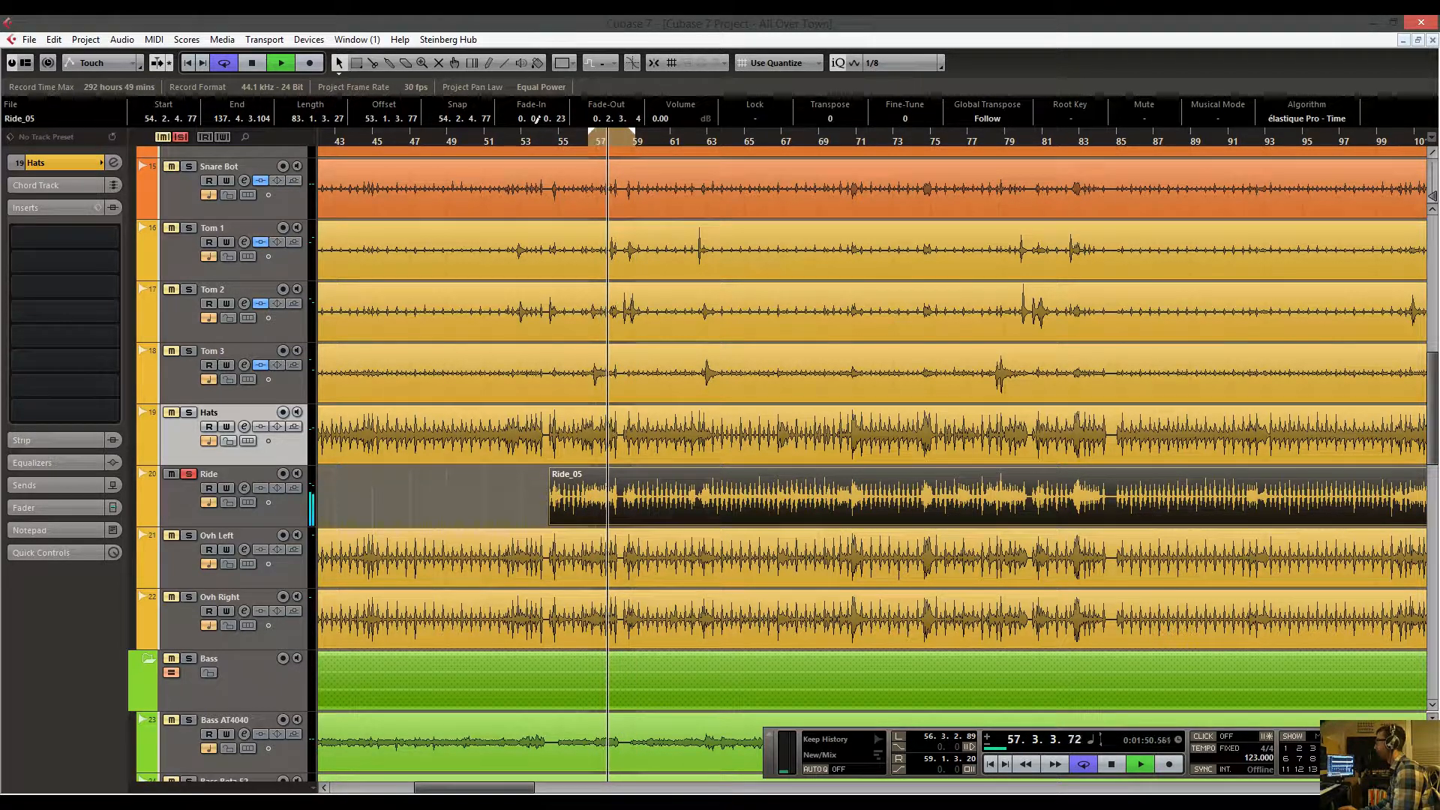
left_click(228, 64)
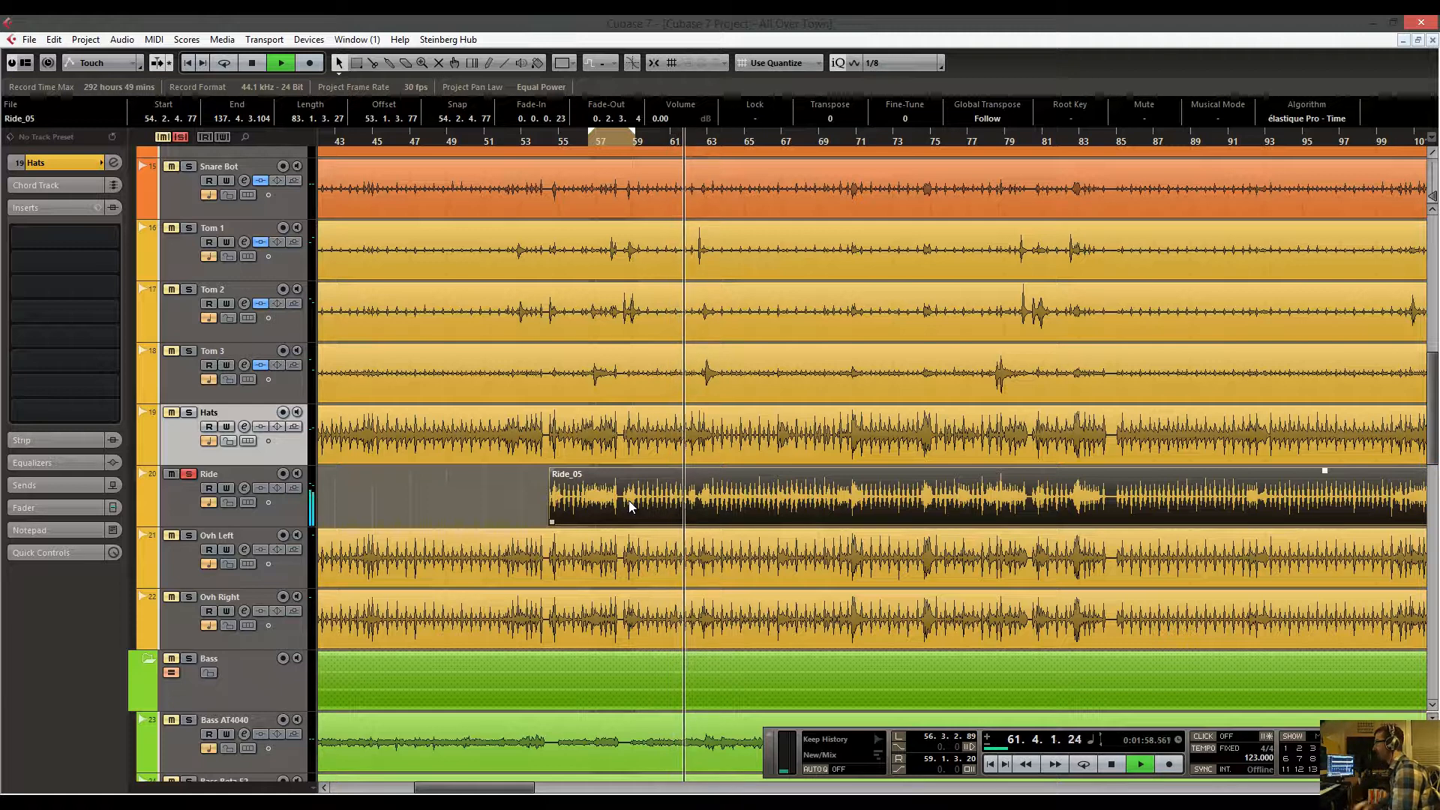
key("space")
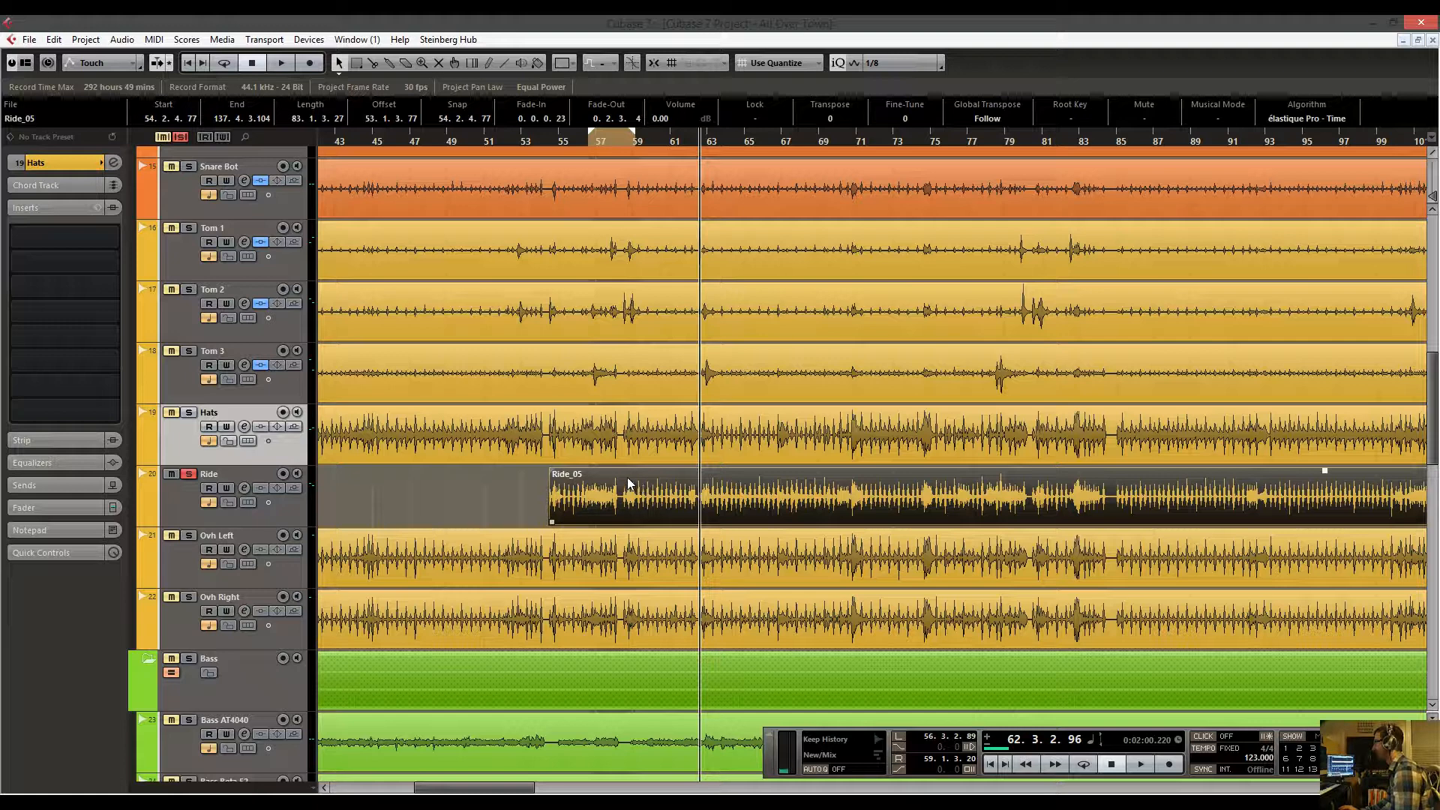
left_click_drag(655, 444, 443, 474)
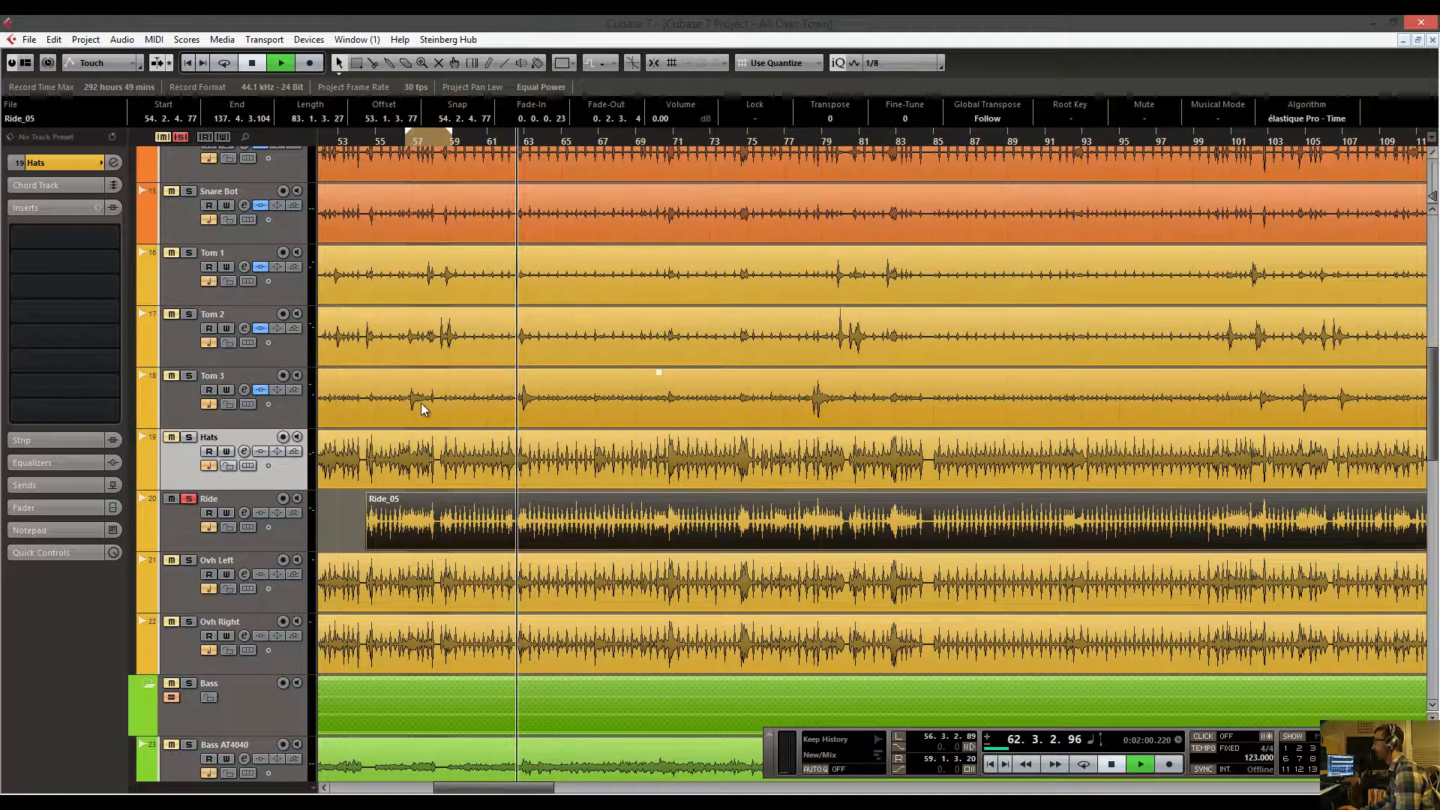
key("space")
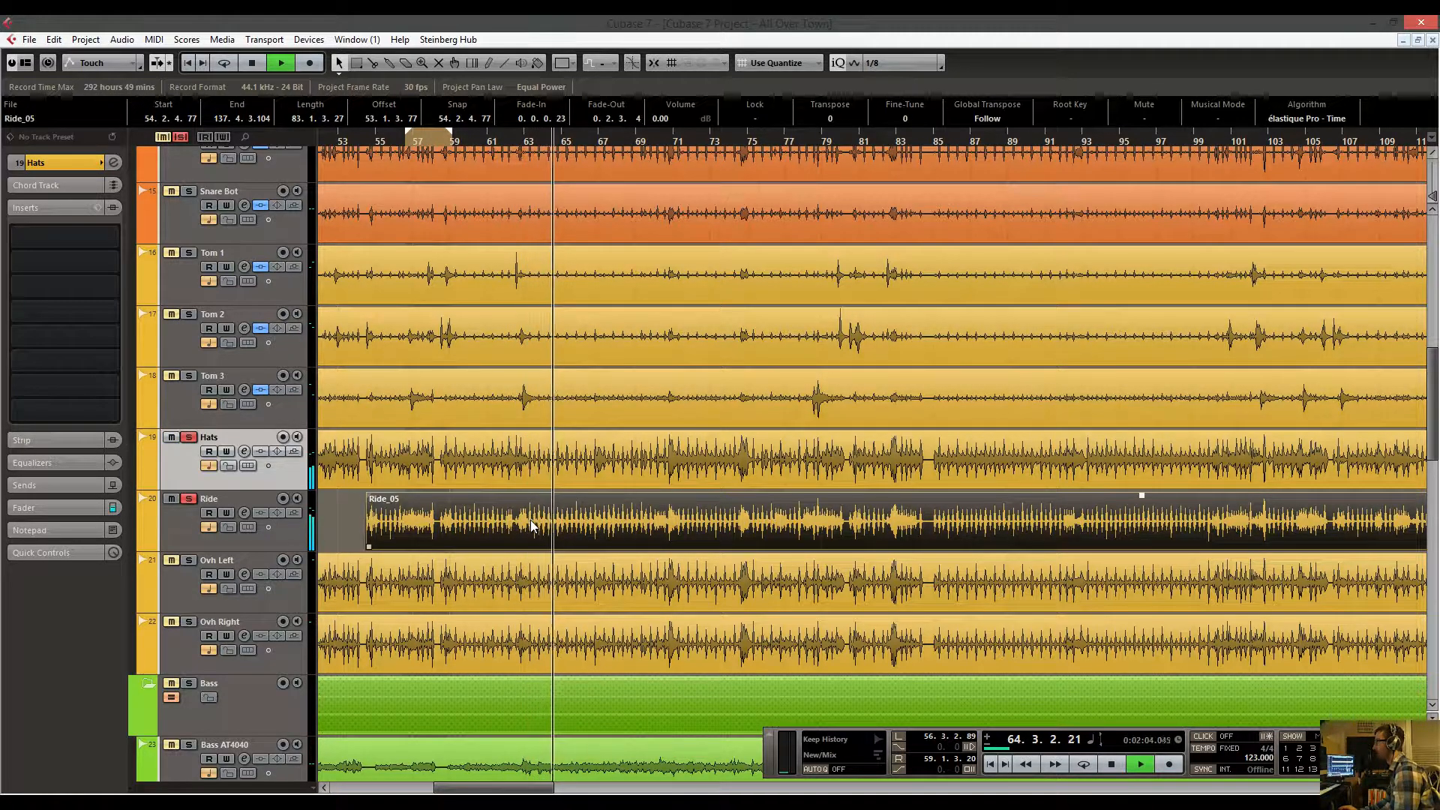
key("space")
Trim the start of the Ride clip to 63.1.4.40 and give it a fade-in of 0.0.0.48.
left_click_drag(373, 550, 519, 547)
left_click_drag(527, 147, 418, 218)
key("space")
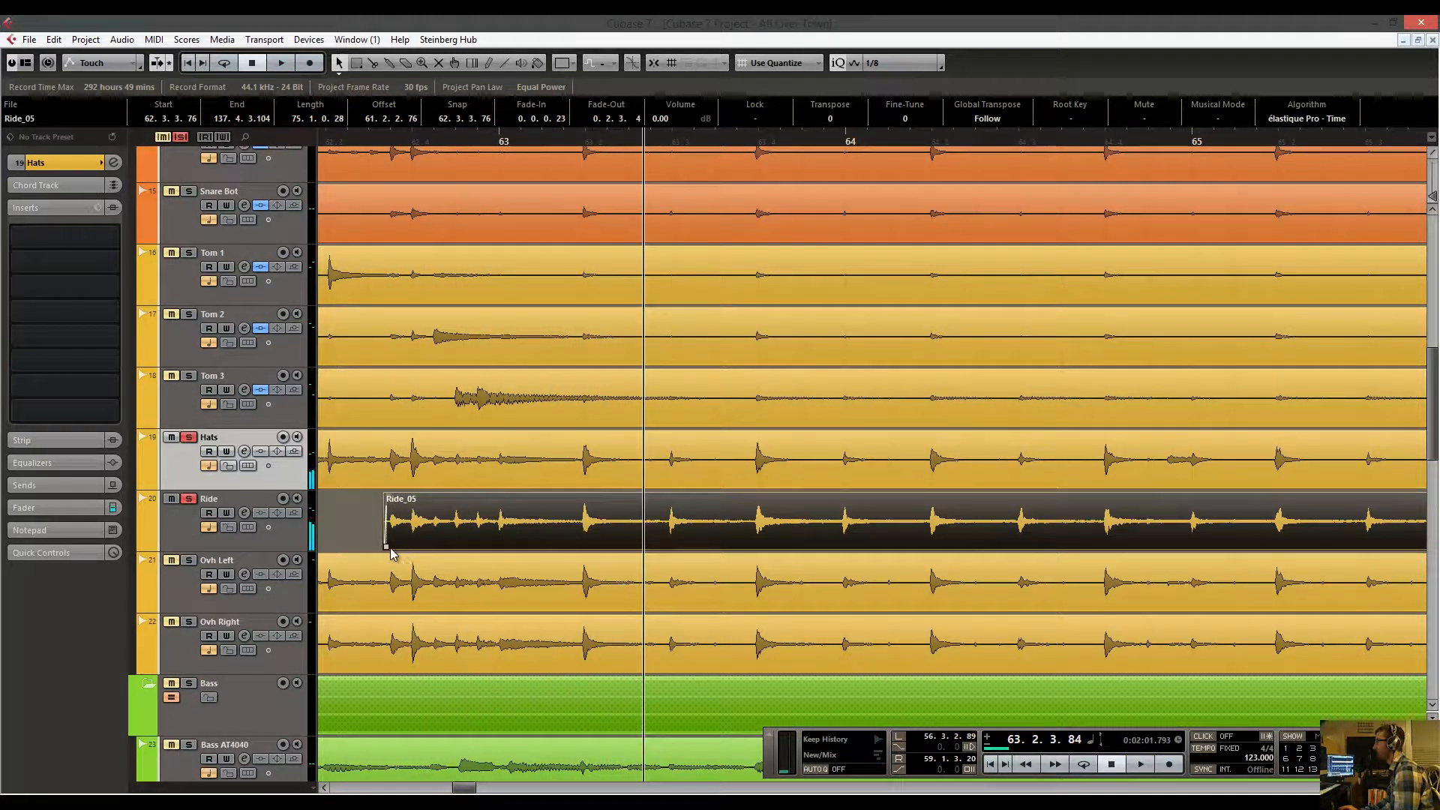
left_click_drag(390, 550, 575, 551)
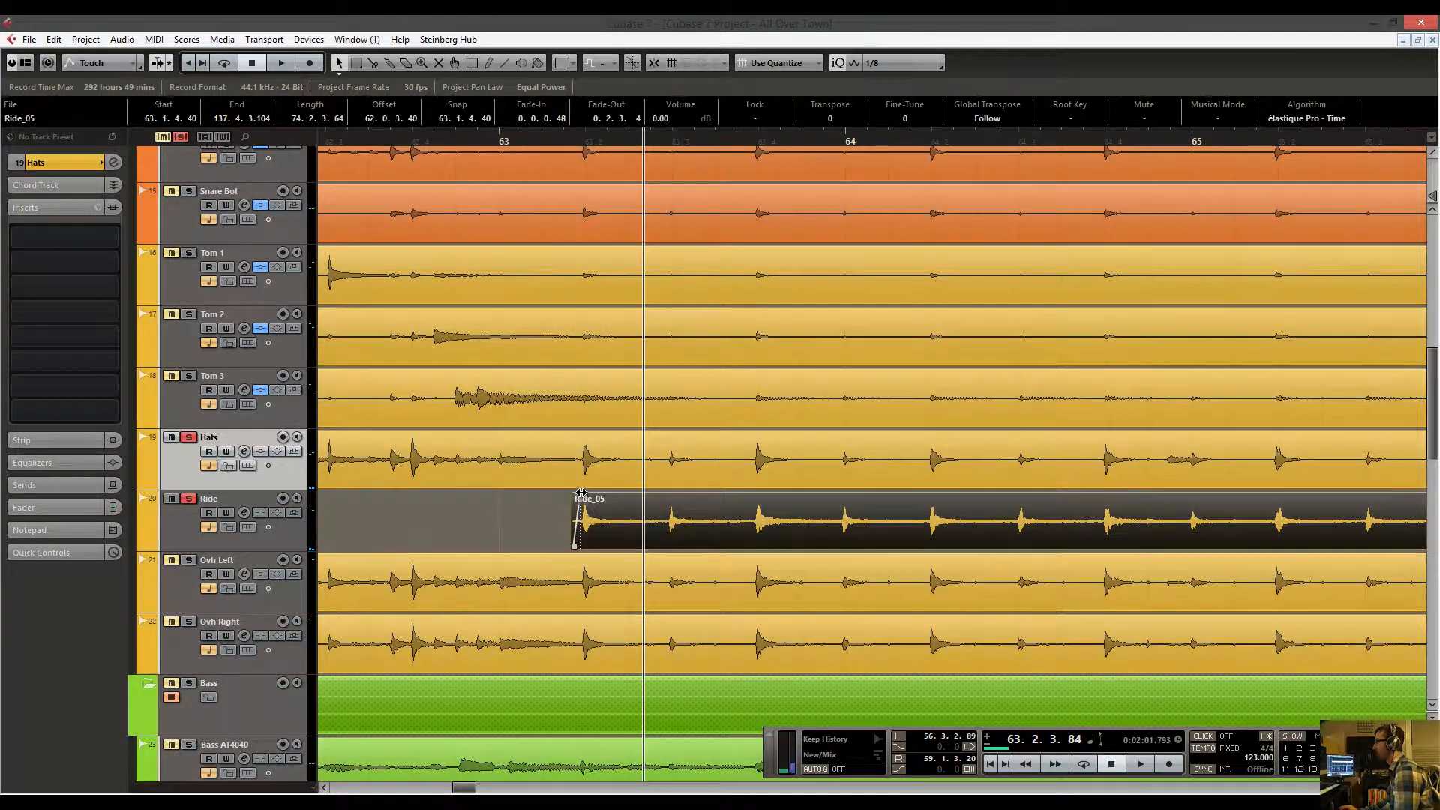
Try splitting the Hats clip just after bar 63, fading out the first part and starting the second part at about bar 64.
left_click(577, 142)
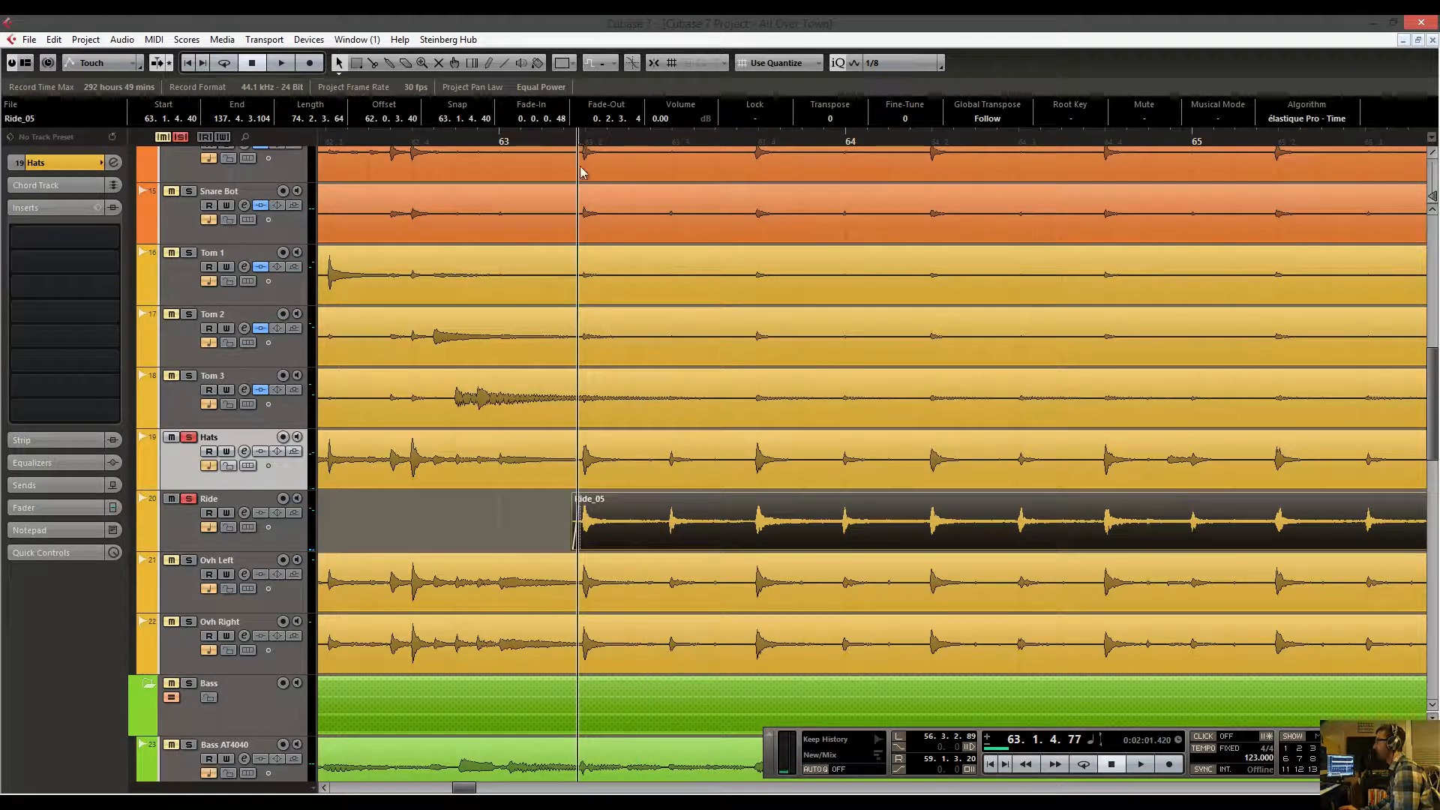
right_click(589, 469)
left_click(627, 471)
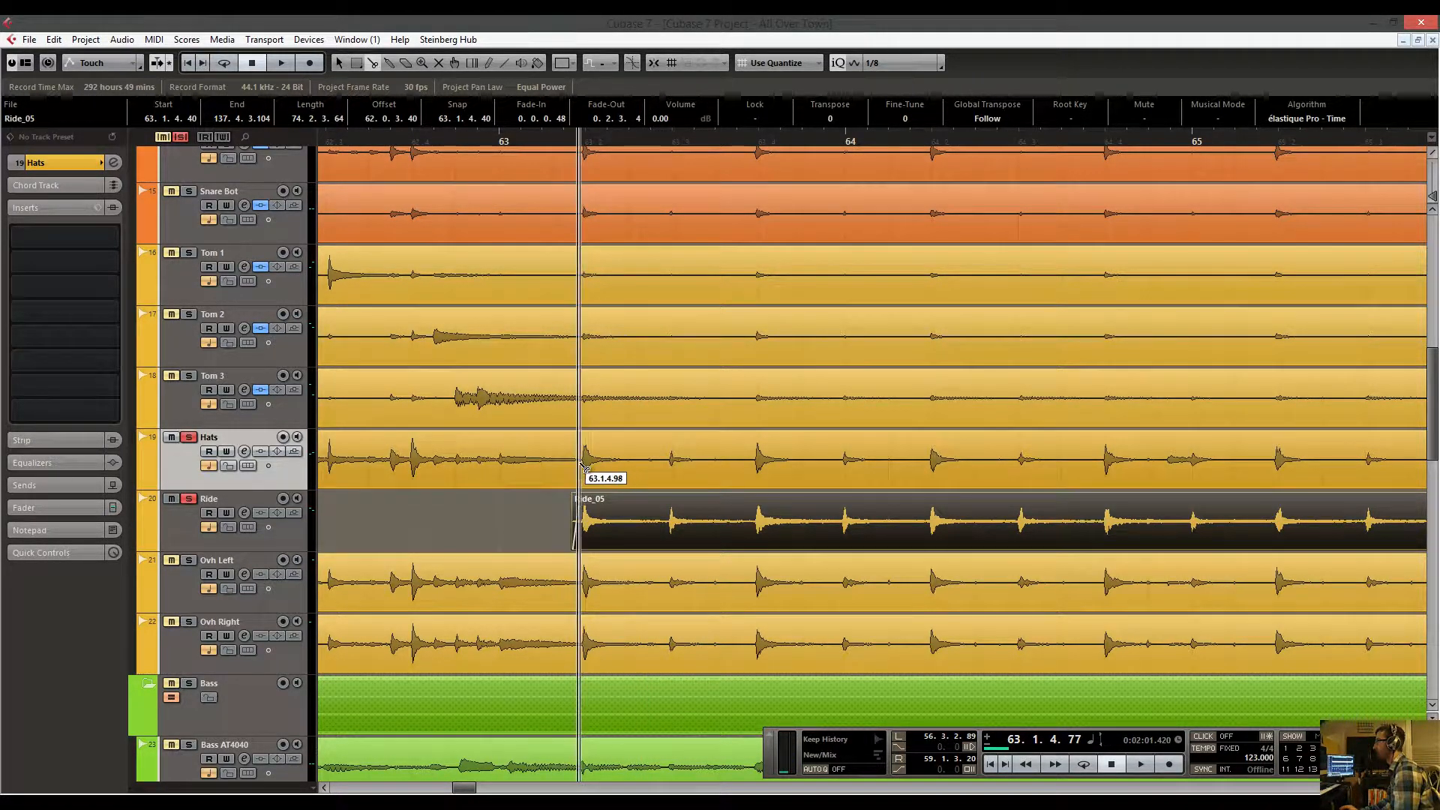
left_click(585, 470)
key("1")
left_click_drag(583, 486, 854, 486)
left_click_drag(574, 436, 566, 436)
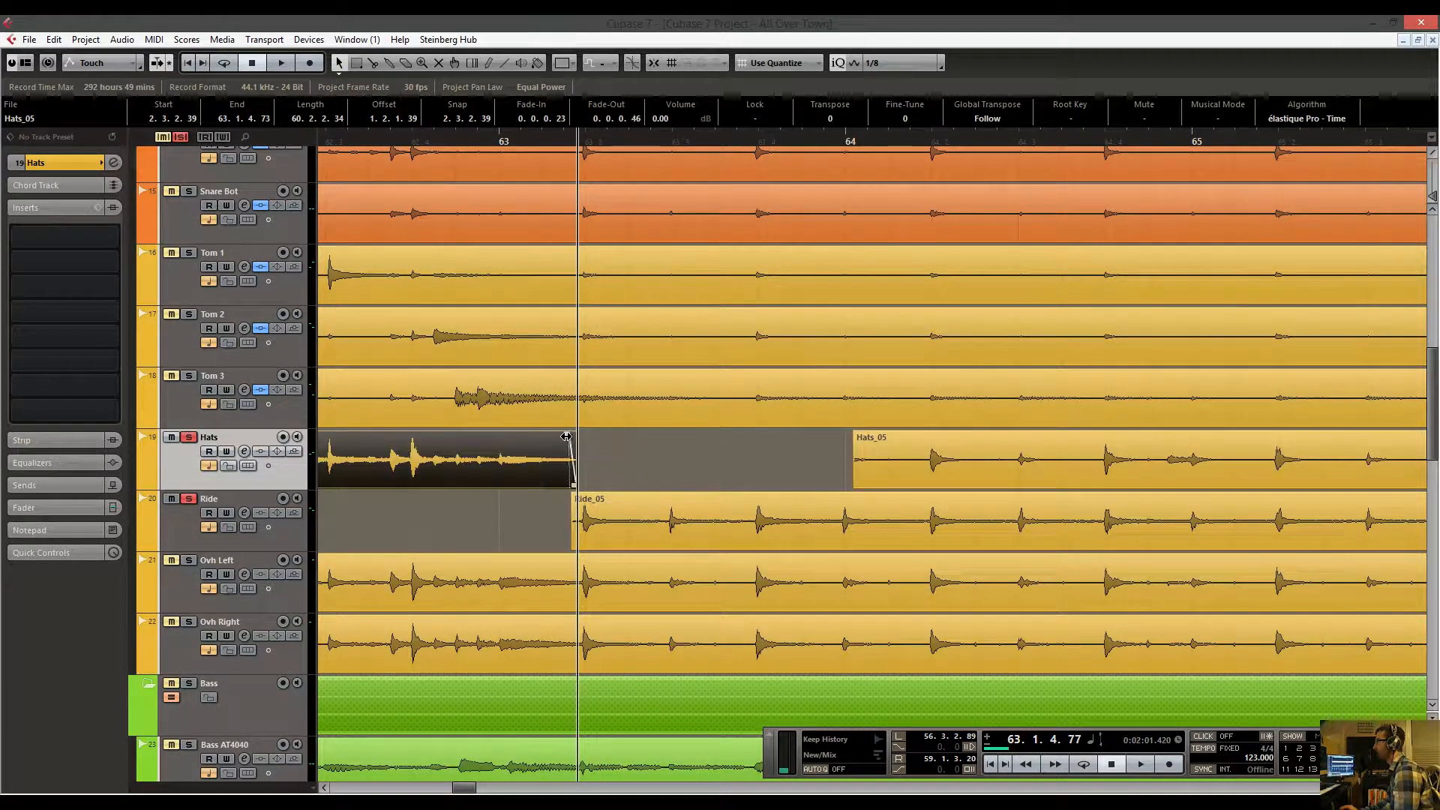
Play Hats and Ride from bar 63 to about bar 67, and undo the Hats split, trim and fade.
left_click_drag(525, 143, 525, 83)
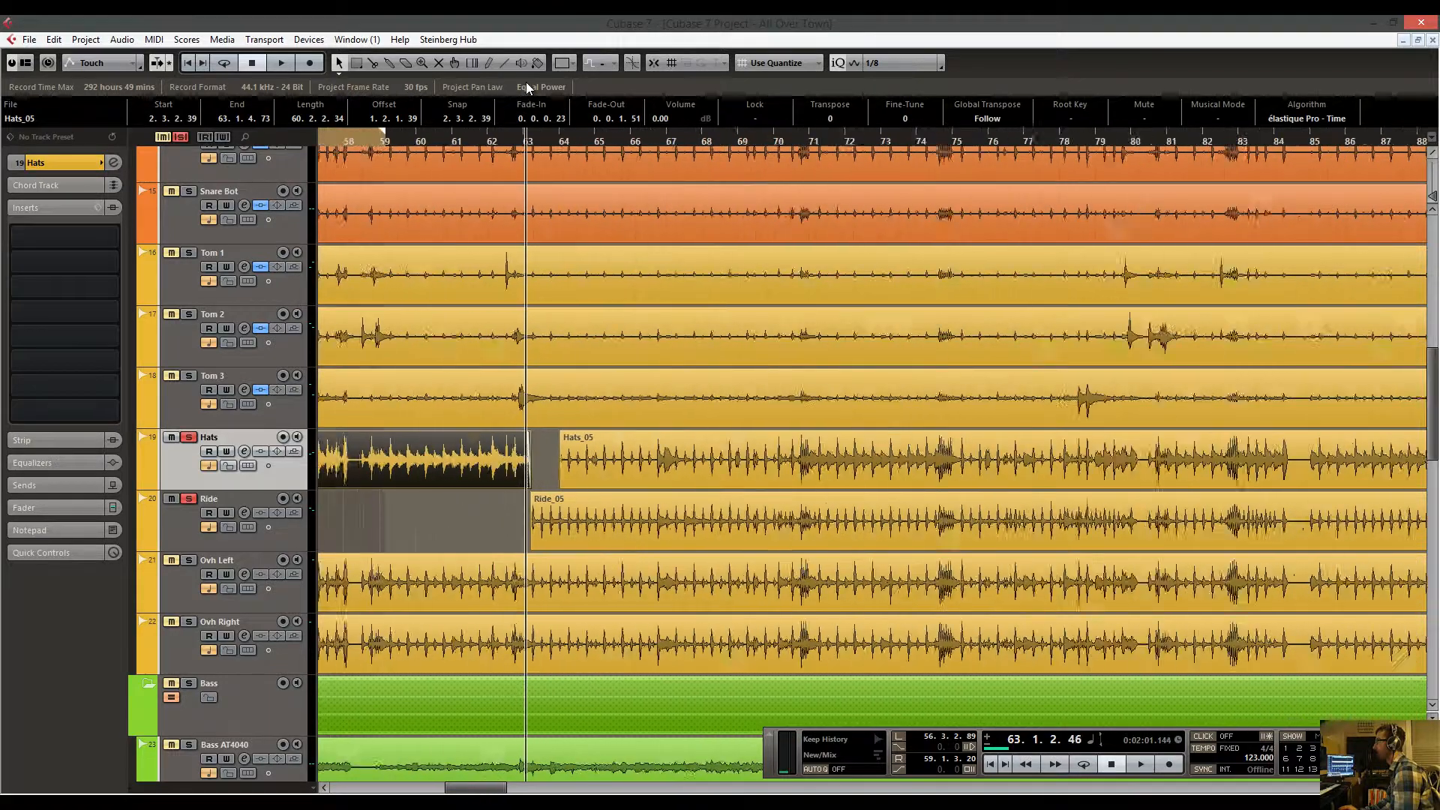
key("space")
left_click_drag(619, 402, 479, 413)
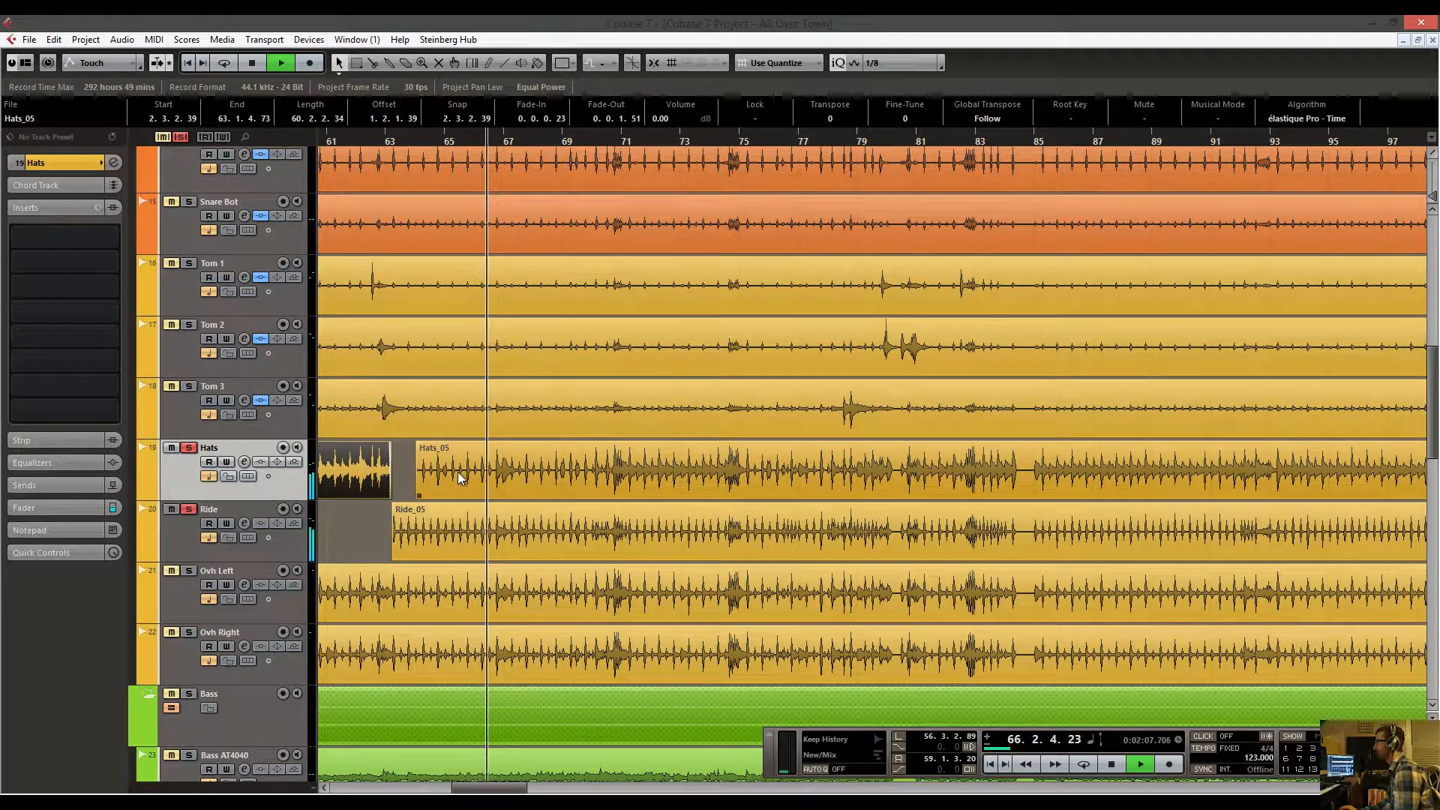
key("space")
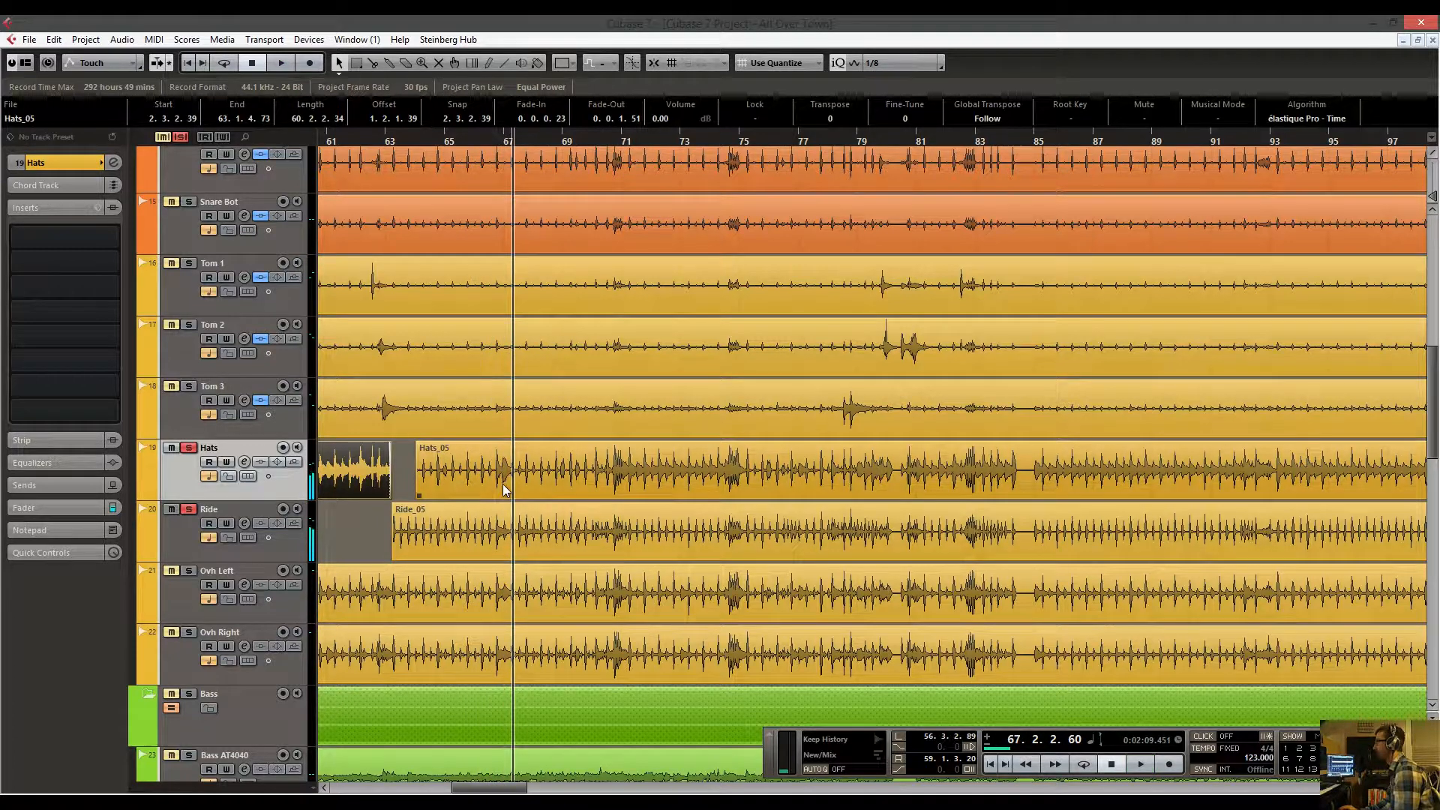
key("ctrl+z")
key("ctrl+z")
key("ctrl+z")
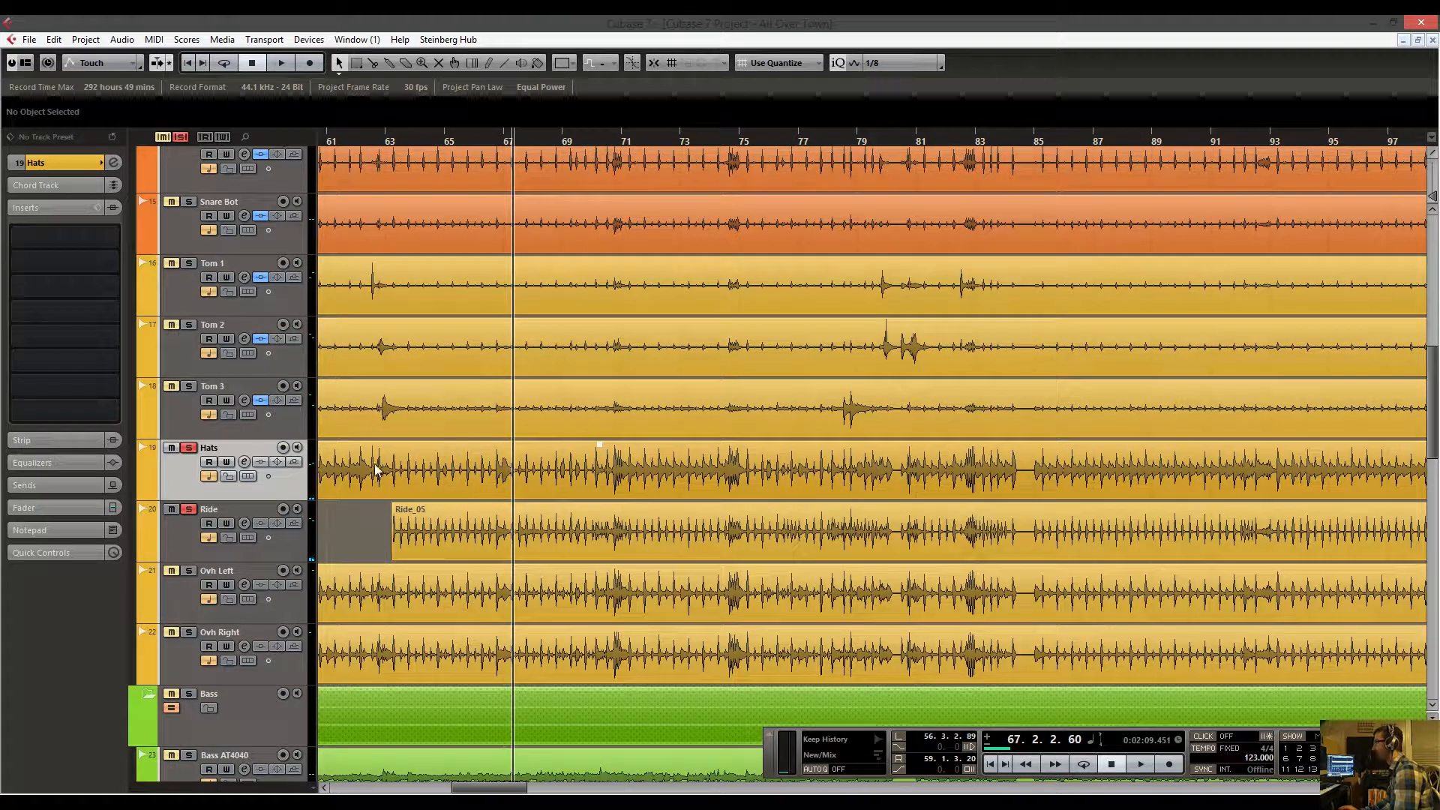
Listen on to about bar 71 and try splitting the Ride clip at about 70.3.4.87.
key("space")
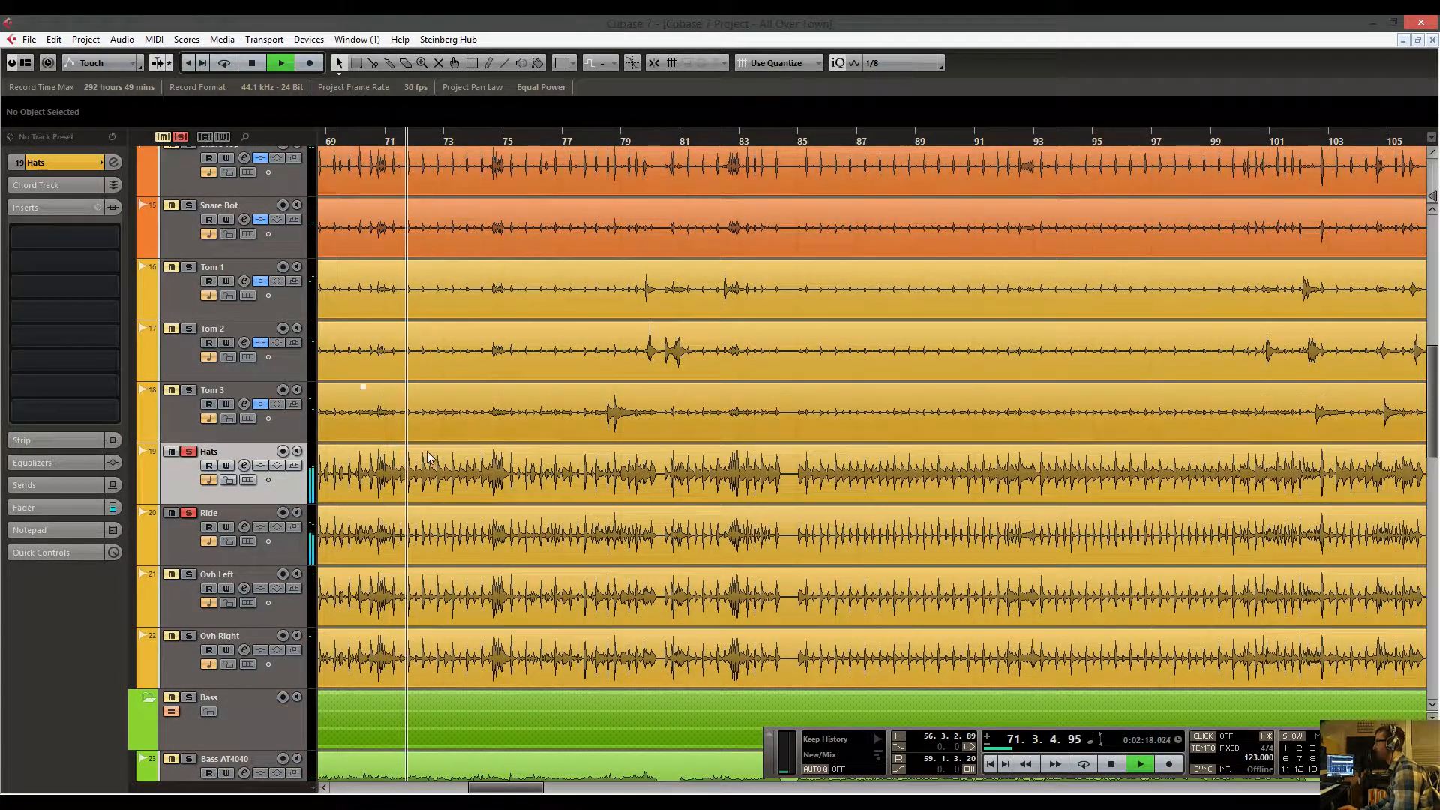
key("space")
left_click_drag(392, 140, 487, 530)
right_click(488, 530)
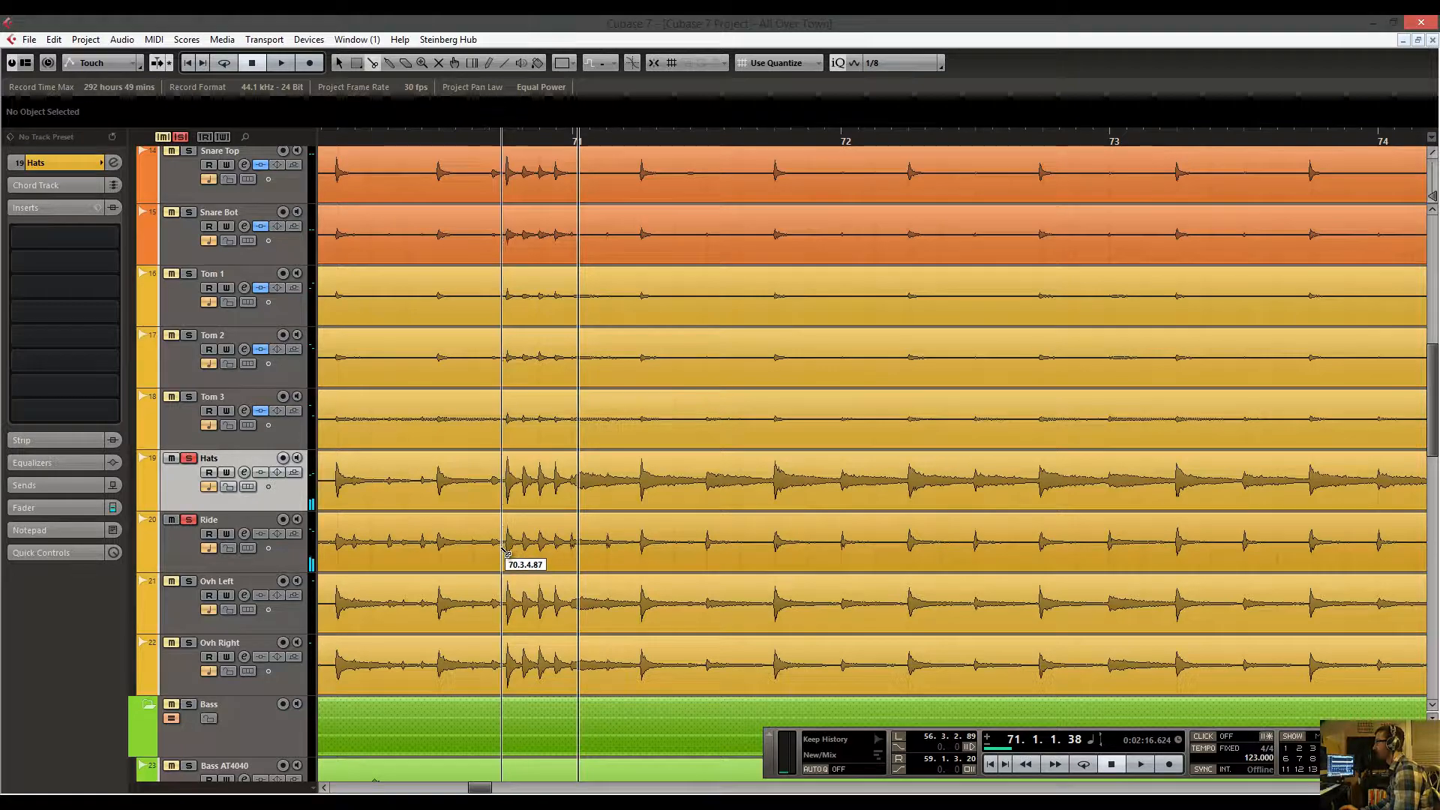
right_click(504, 549)
left_click(510, 139)
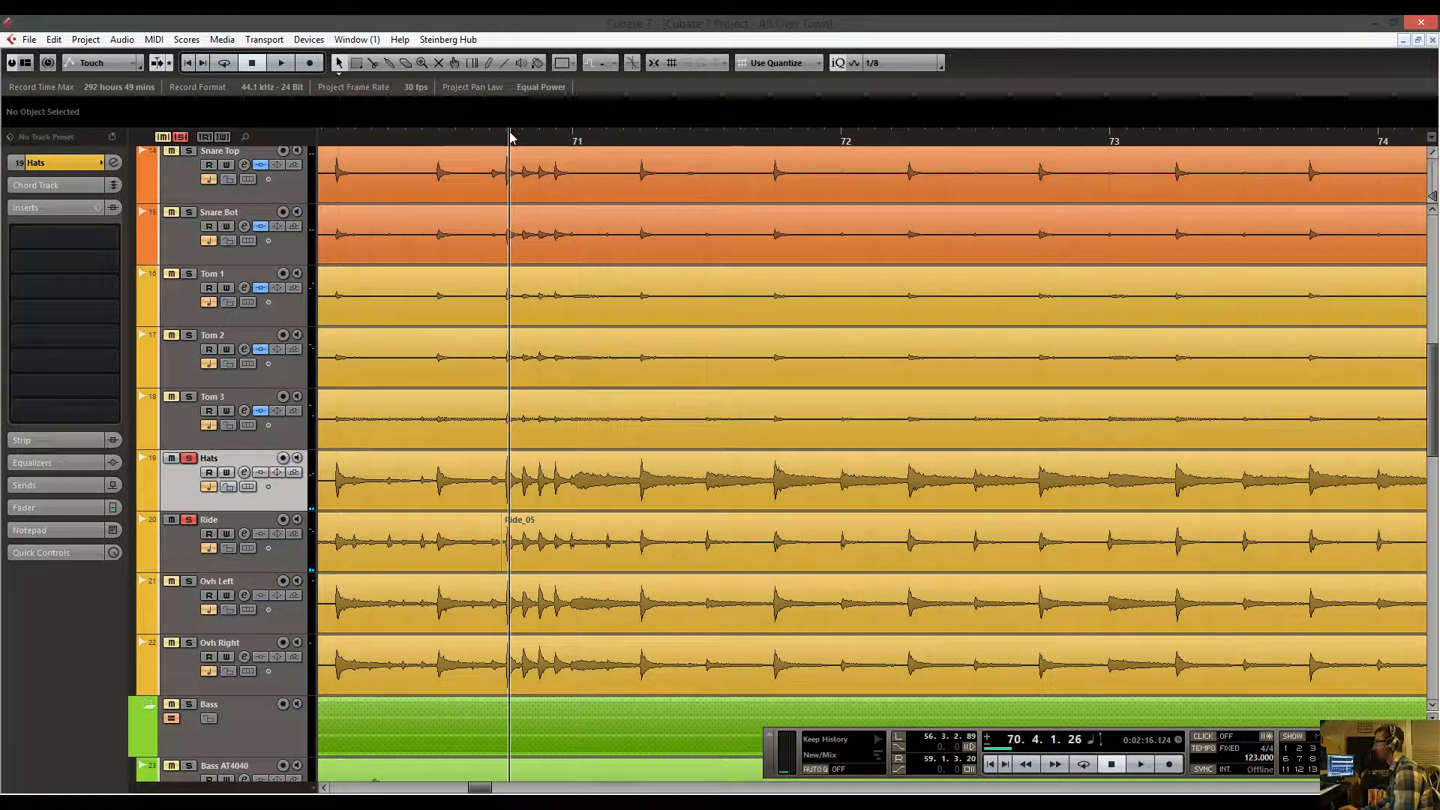
Listen to the soloed Hats and Ride tracks from about bar 70 to bar 82 for where the ride cymbal stops playing.
left_click_drag(510, 140, 493, 81)
key("space")
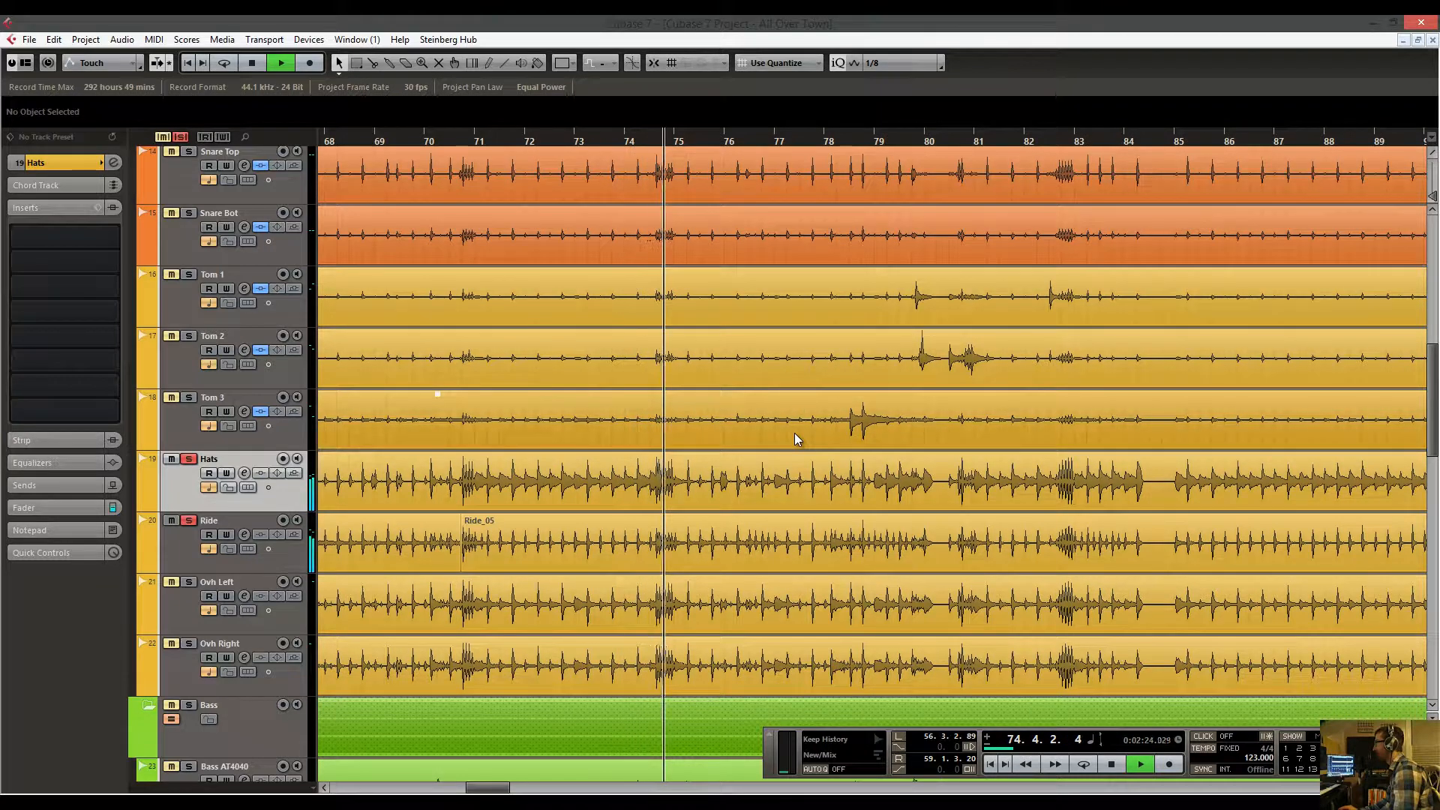
key("space")
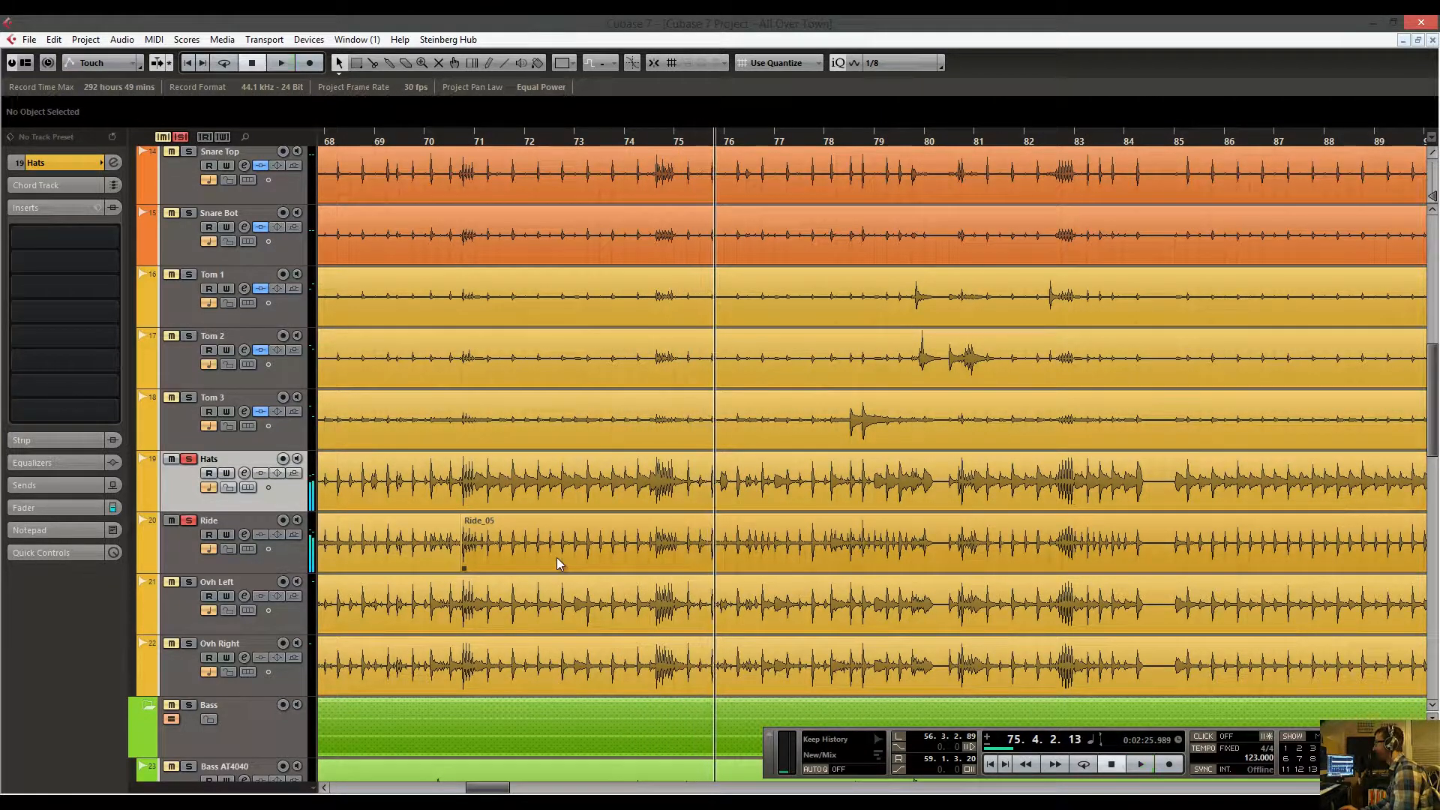
scroll(466, 553, "right", 3)
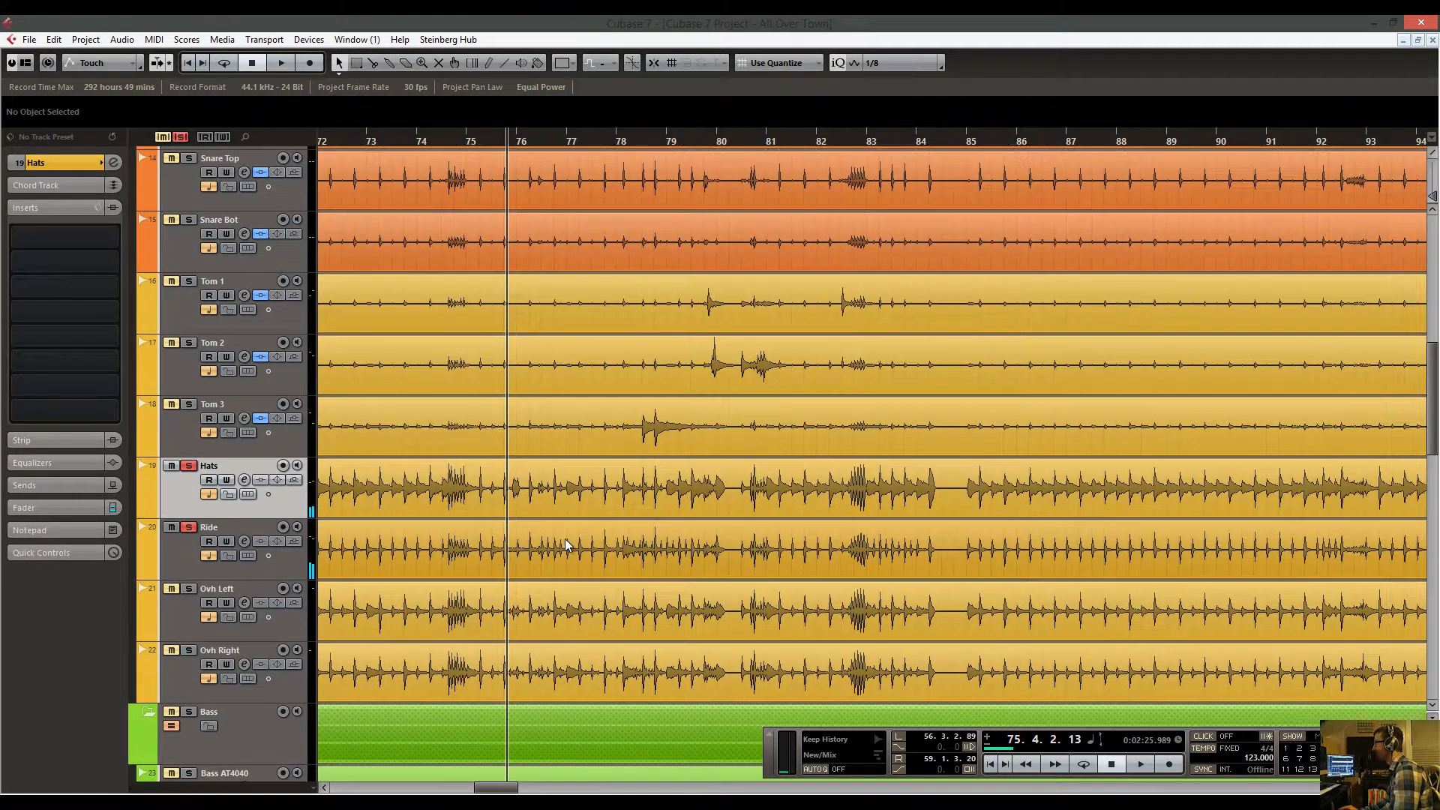
key("space")
mouse_move(591, 142)
left_mouse_down()
mouse_move(646, 143)
mouse_move(601, 143)
left_mouse_up()
scroll(794, 242, "right", 3)
scroll(795, 241, "up", 1)
left_click_drag(718, 250, 616, 253)
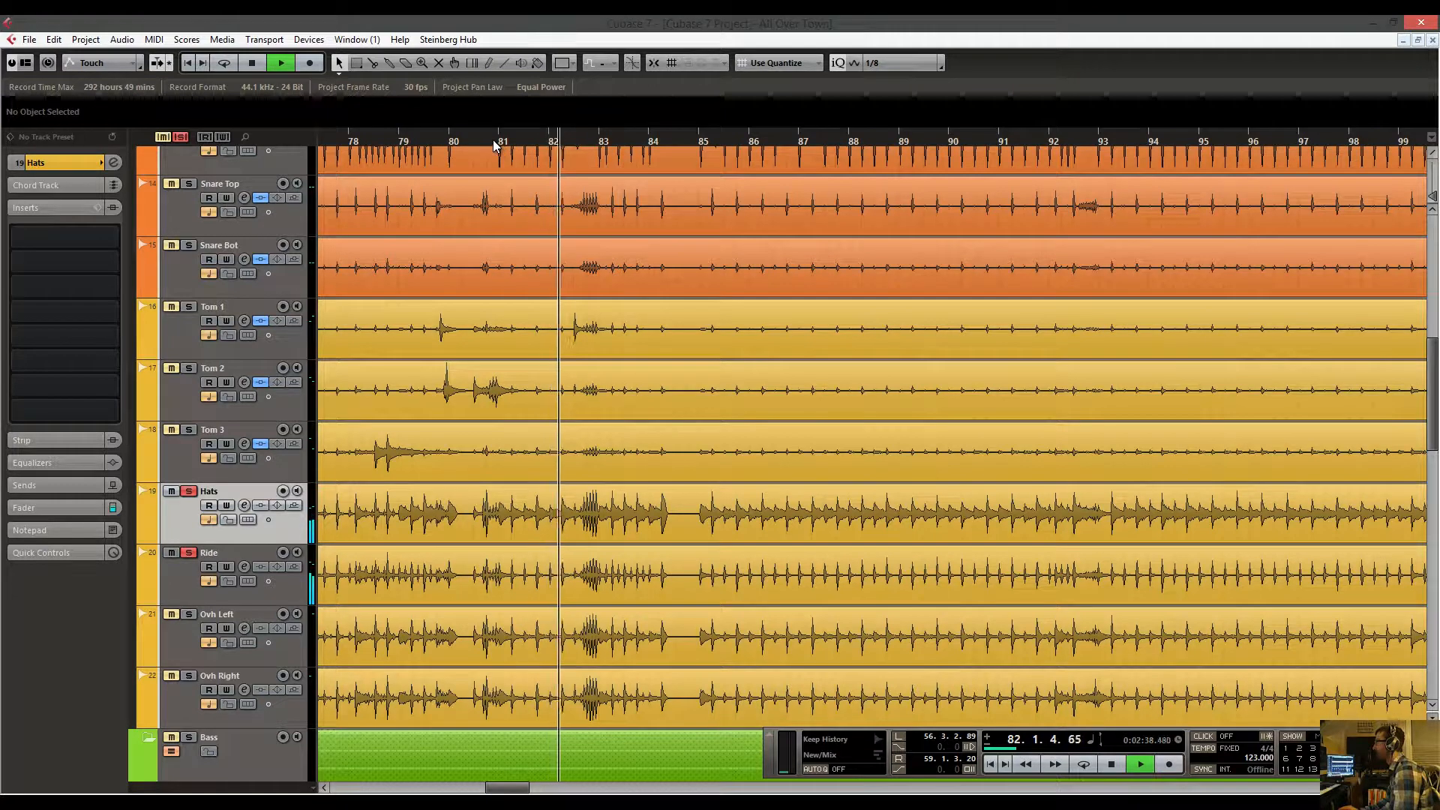
Split the Ride clip in the pause just after bar 80.
right_click(486, 505)
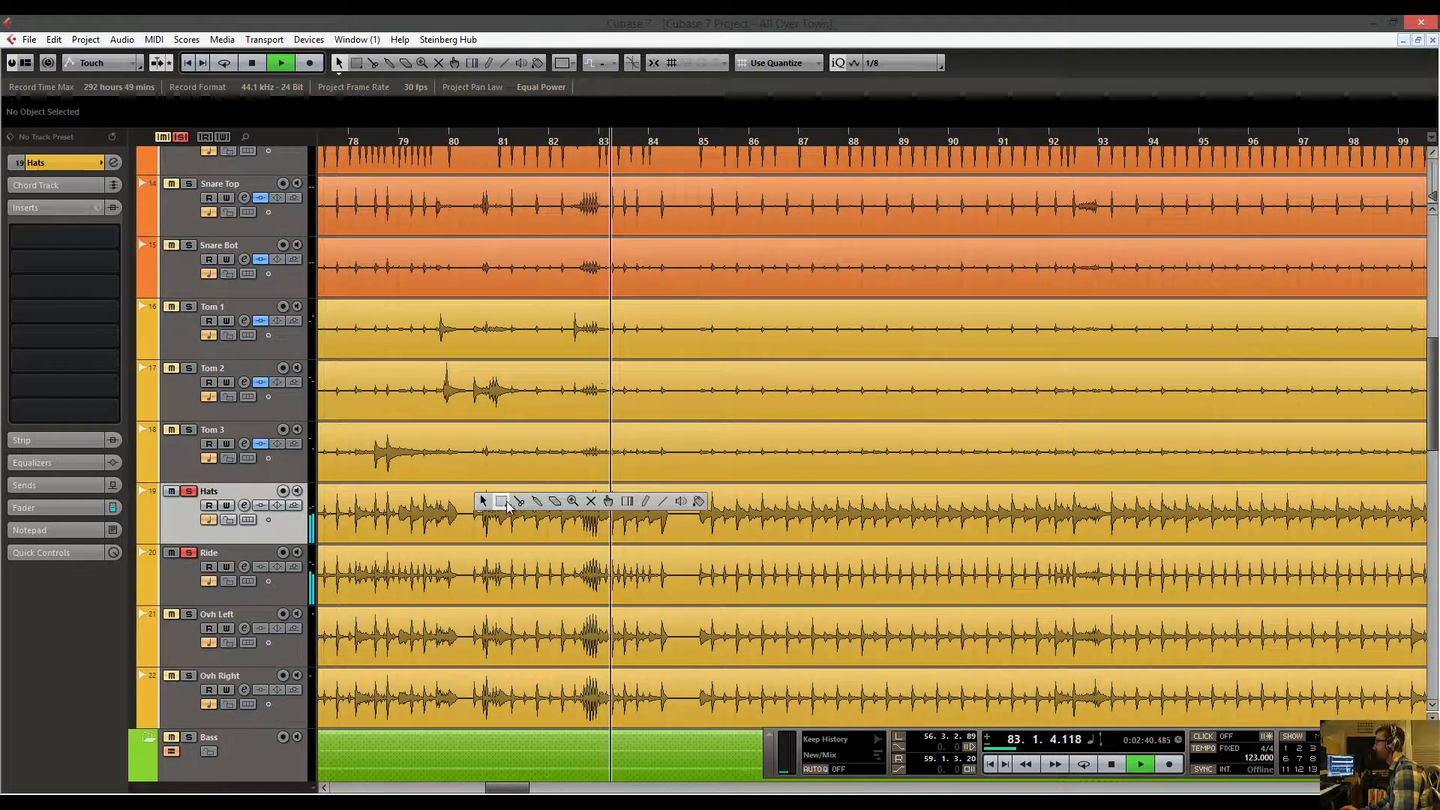
left_click(518, 502)
left_click(470, 591)
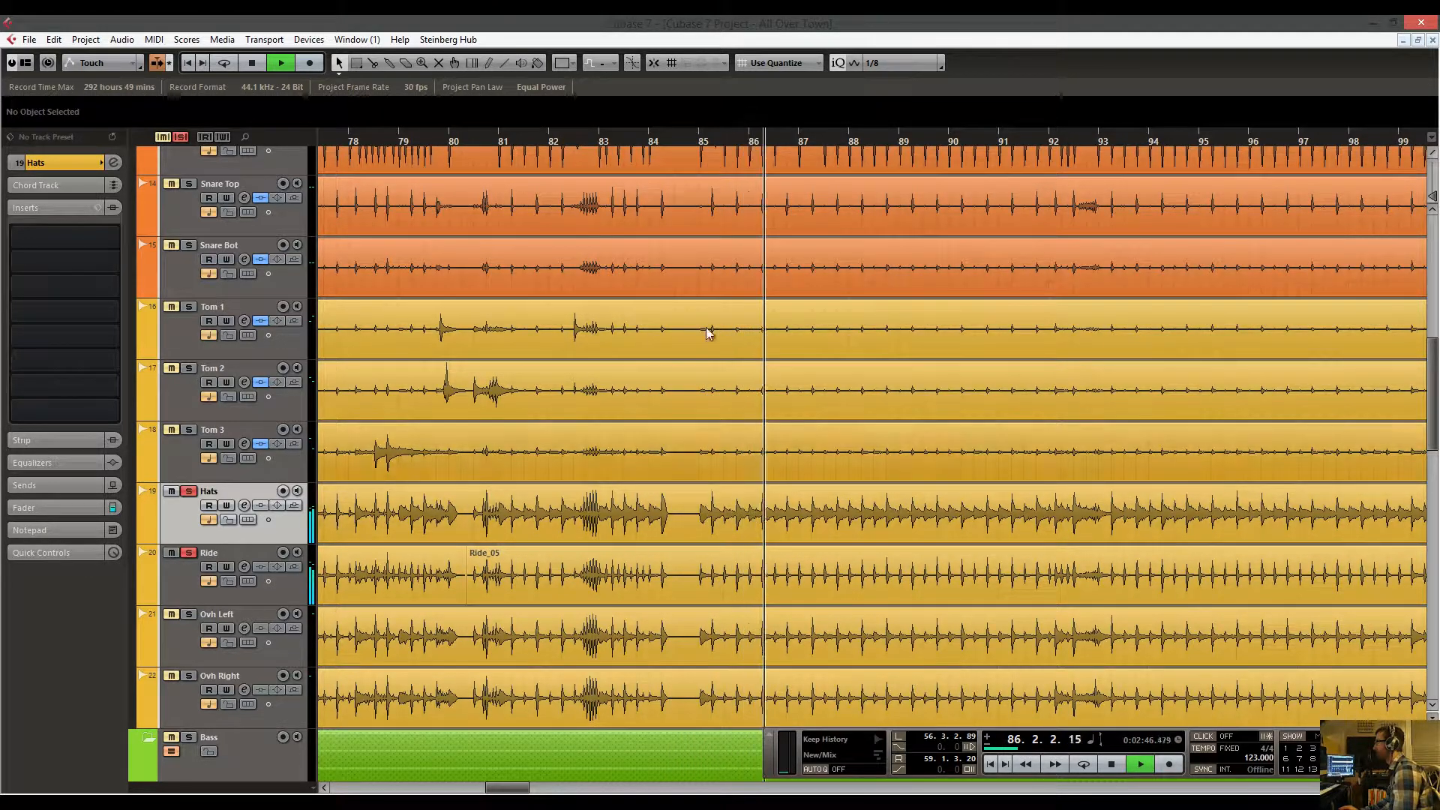
Listen from about bar 91 to bar 111 and trim the start of the second Ride clip to 110.3.3.106.
double_click(616, 139)
left_click_drag(617, 140, 634, 106)
left_click(670, 139)
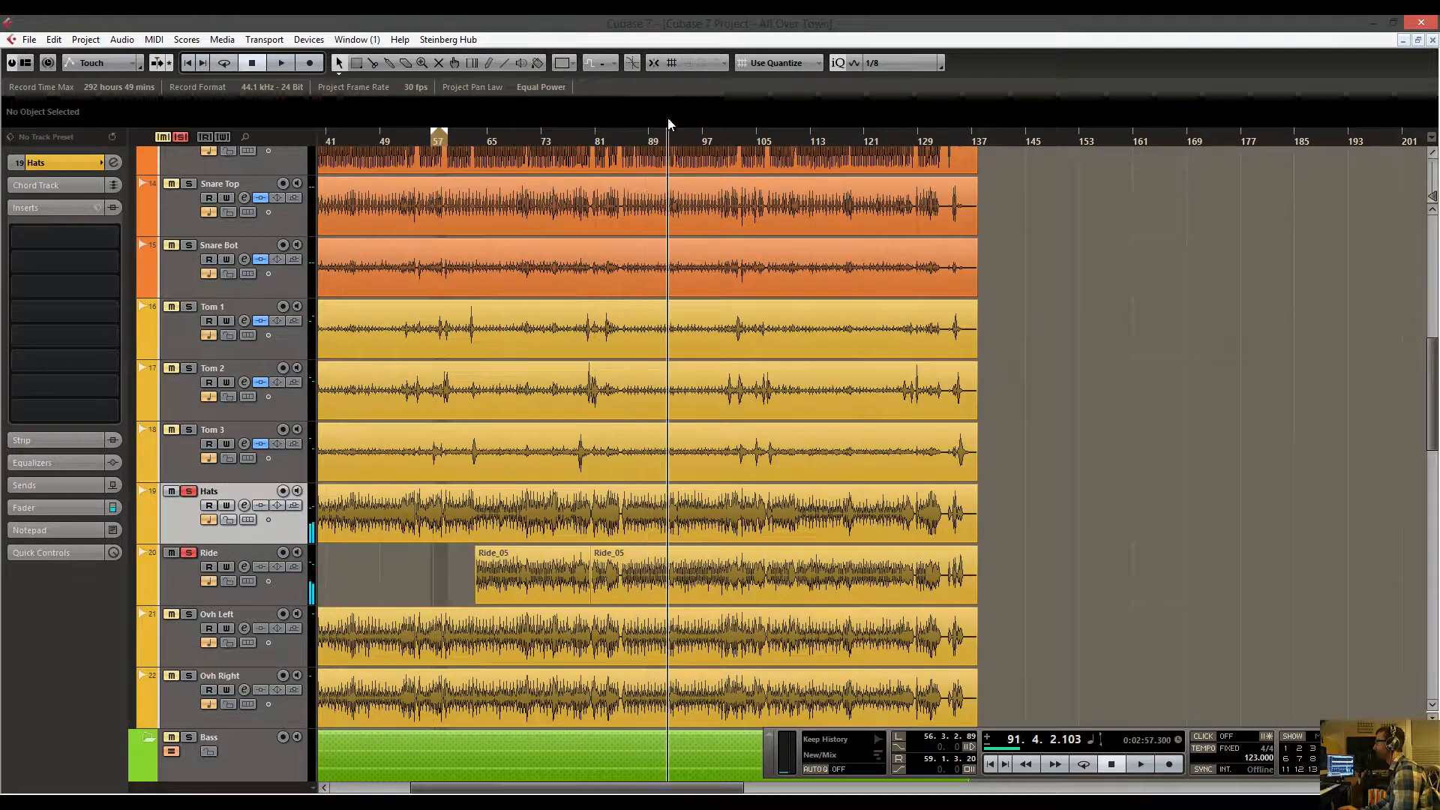
key("space")
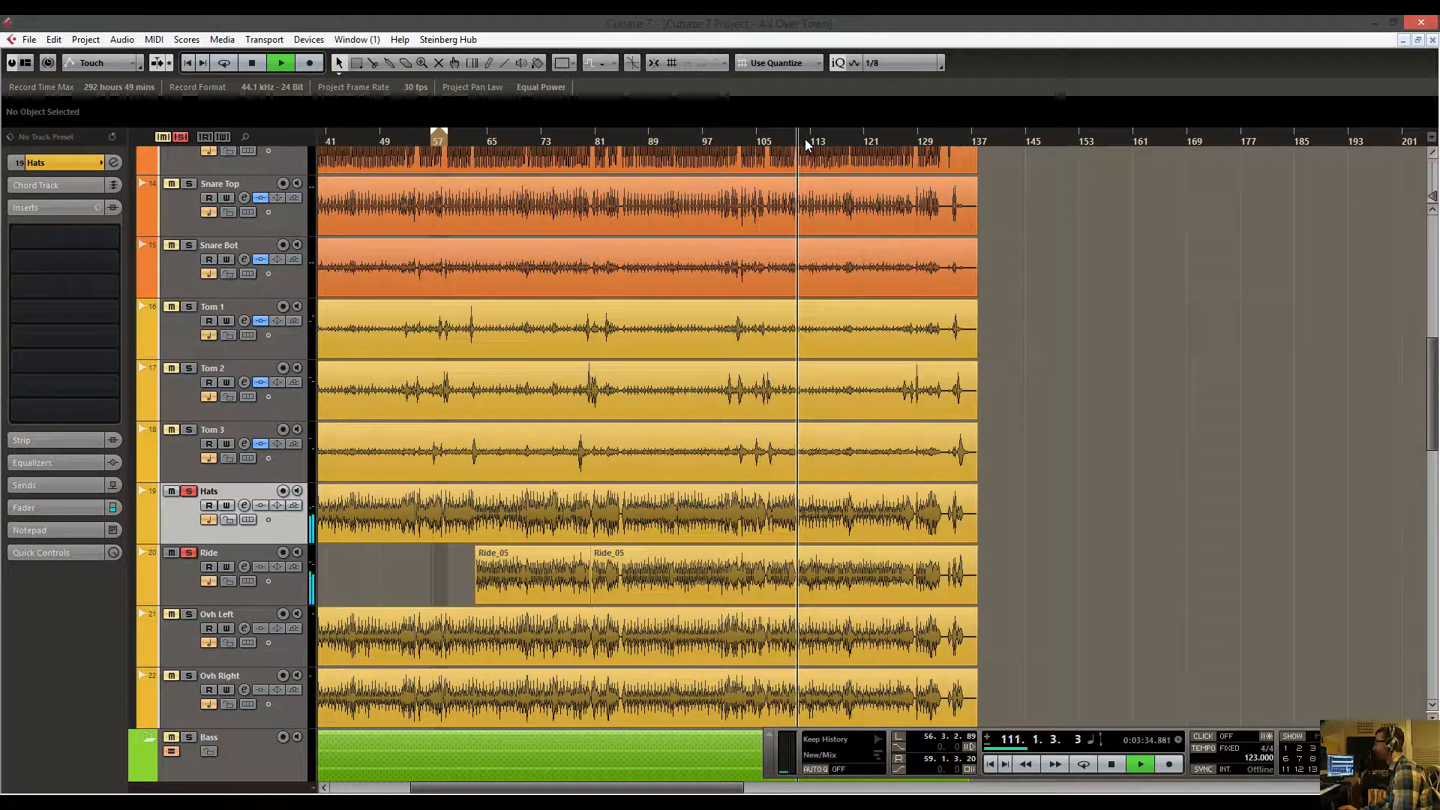
key("space")
left_click_drag(796, 150, 794, 167)
left_click_drag(418, 606, 802, 612)
Zoom in around bar 111 and trim the second Ride clip's start further to 111.1.3.94.
left_click_drag(795, 142, 781, 176)
key("space")
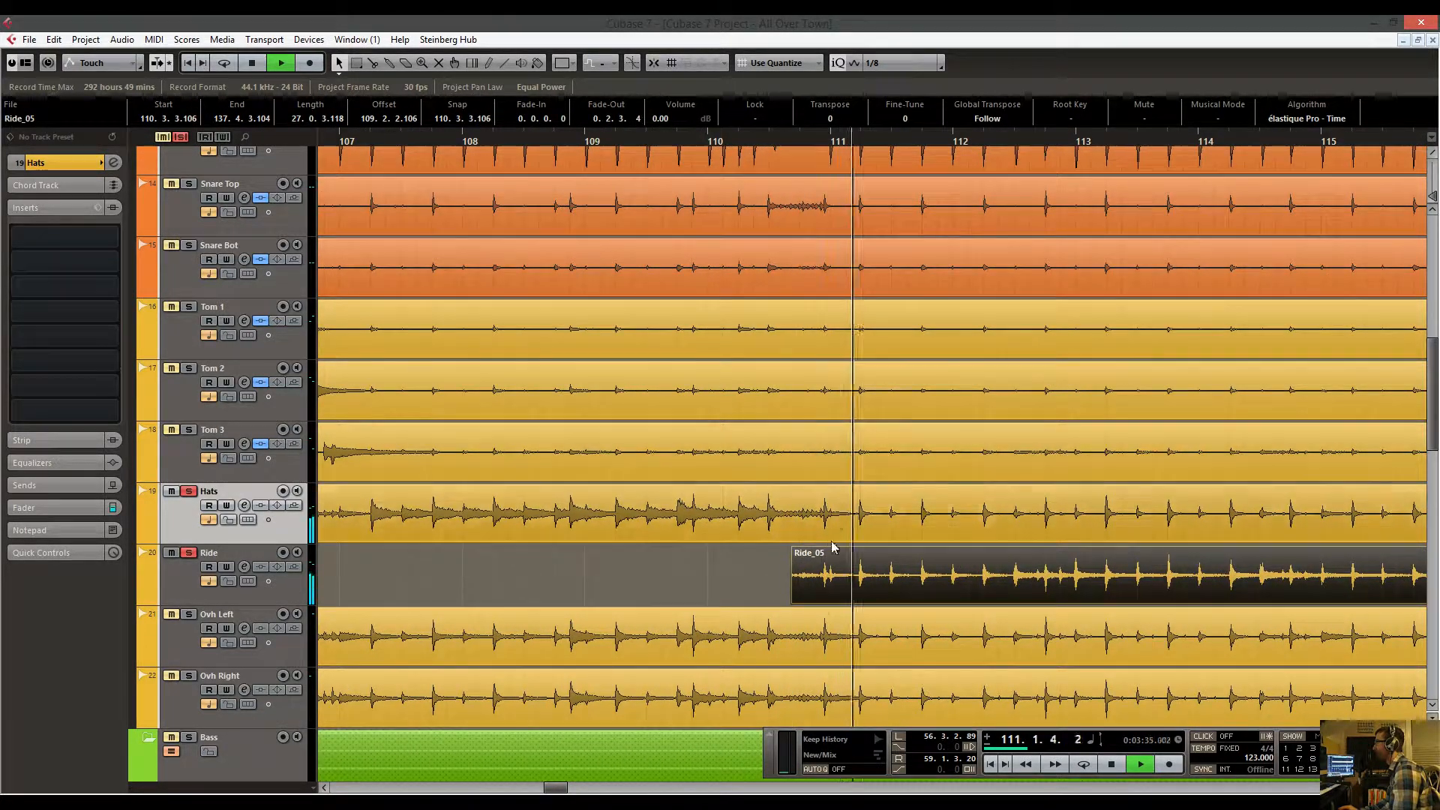
left_click_drag(826, 601, 854, 600)
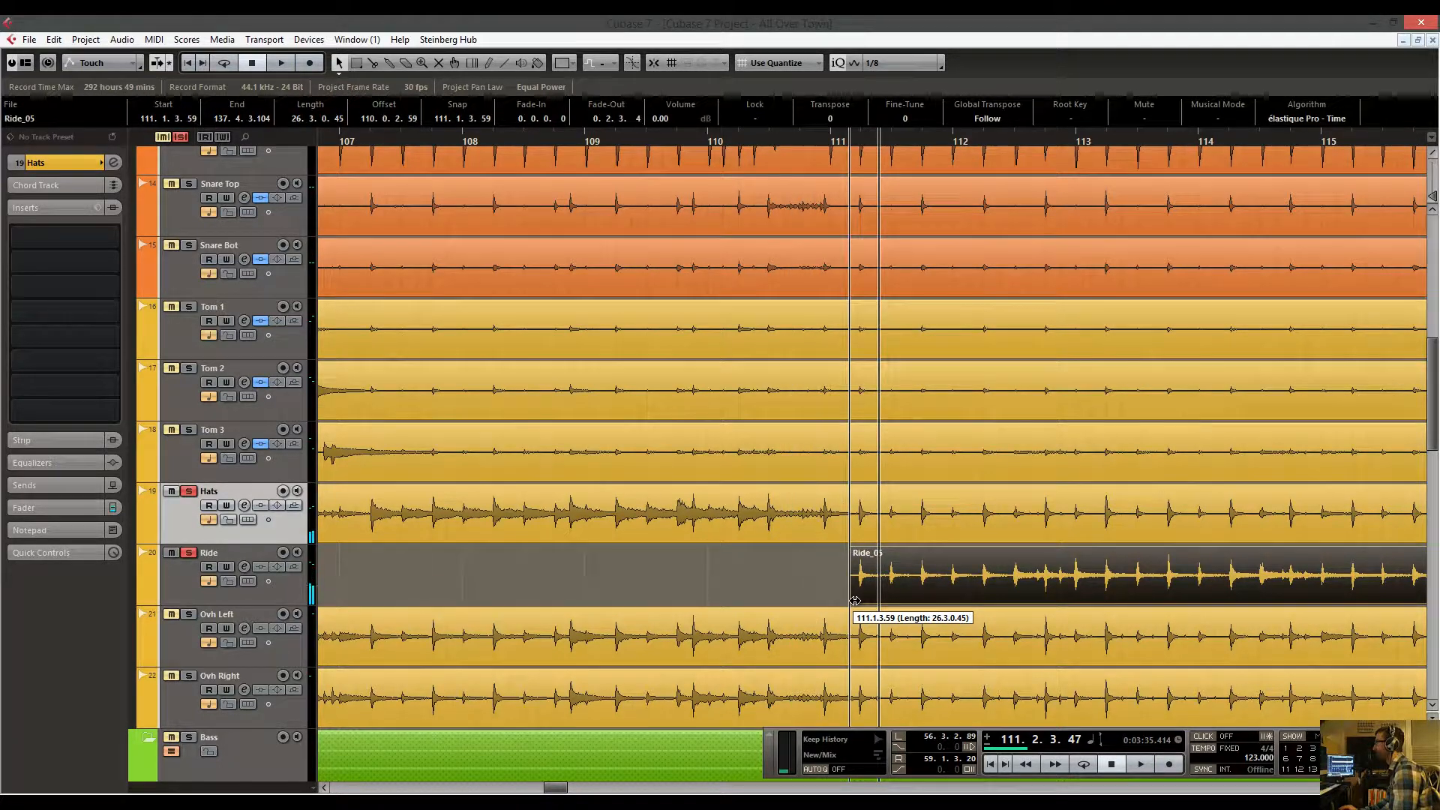
Audition the entry at bar 111, move the second Ride clip's start to 111.1.4.30, and add a fade-in of 0.0.0.46.
left_click_drag(825, 142, 788, 144)
key("space")
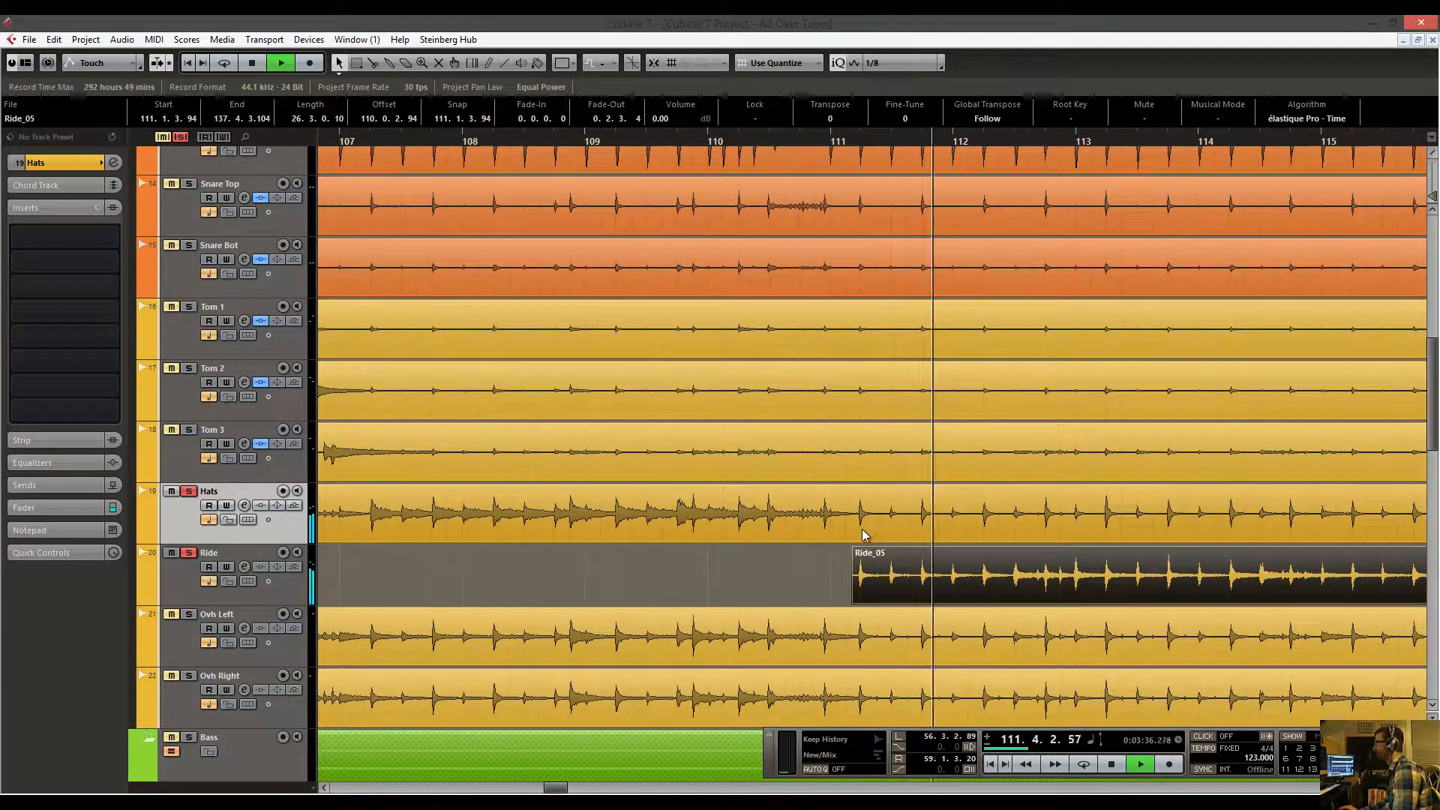
key("space")
left_click(773, 143)
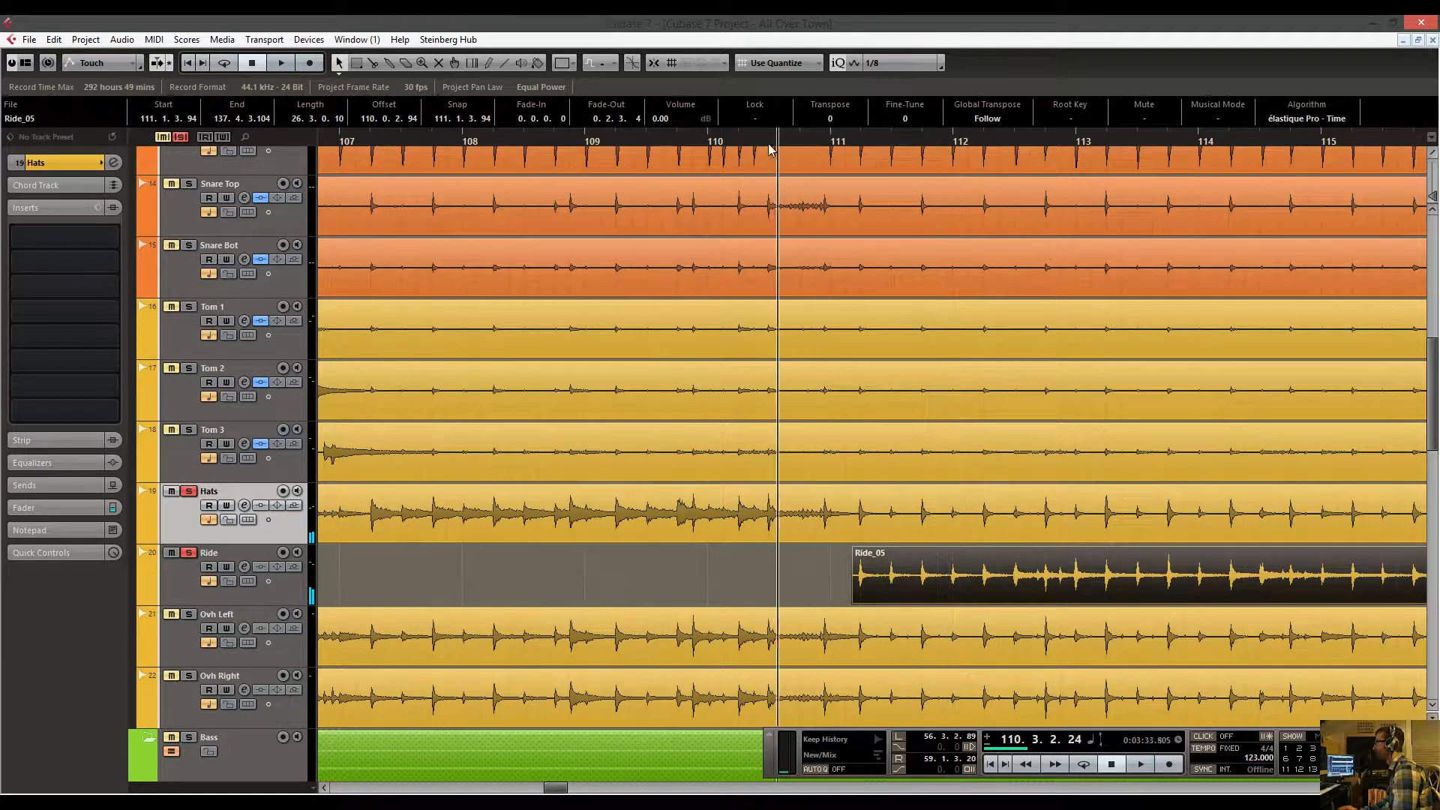
key("space")
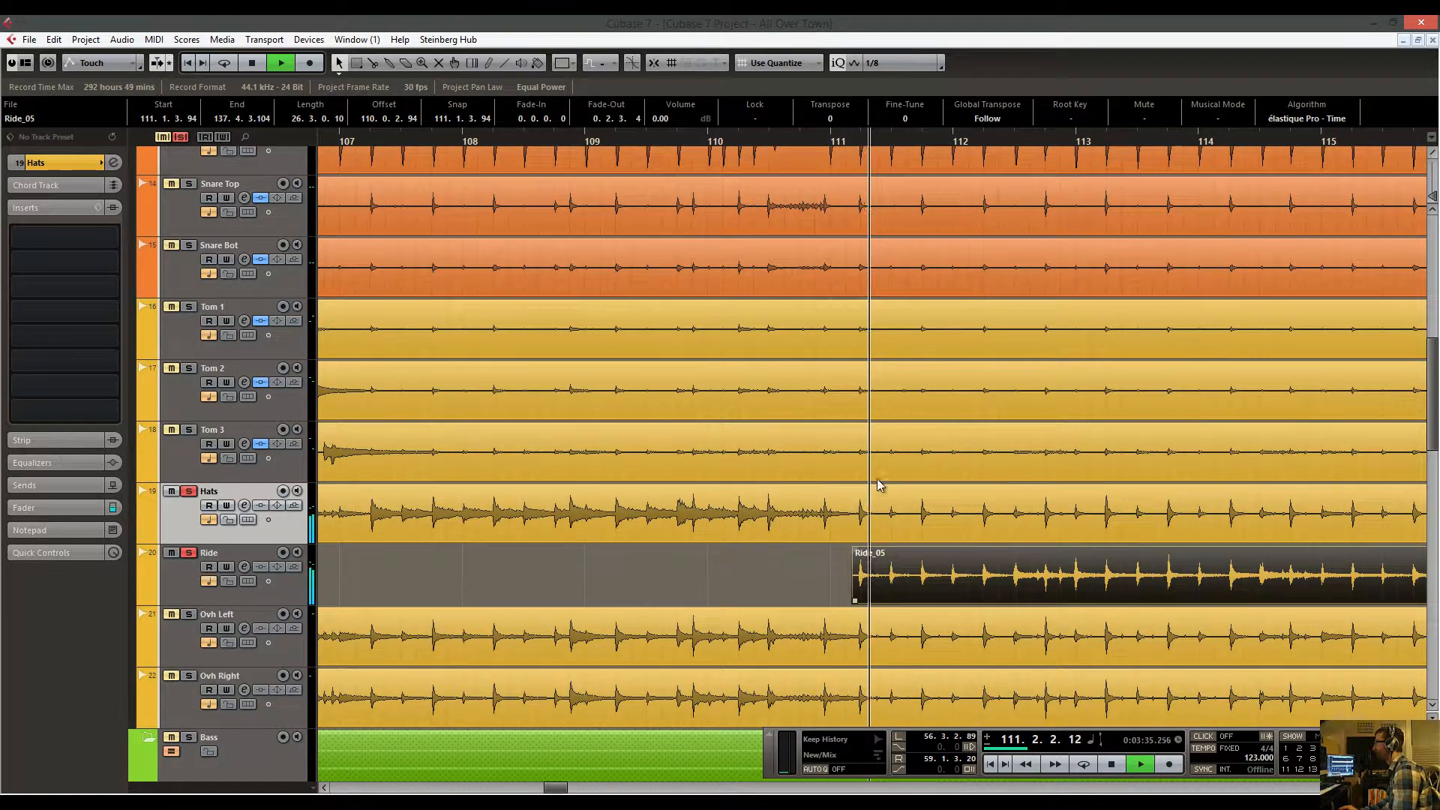
key("space")
left_click_drag(881, 141, 660, 204)
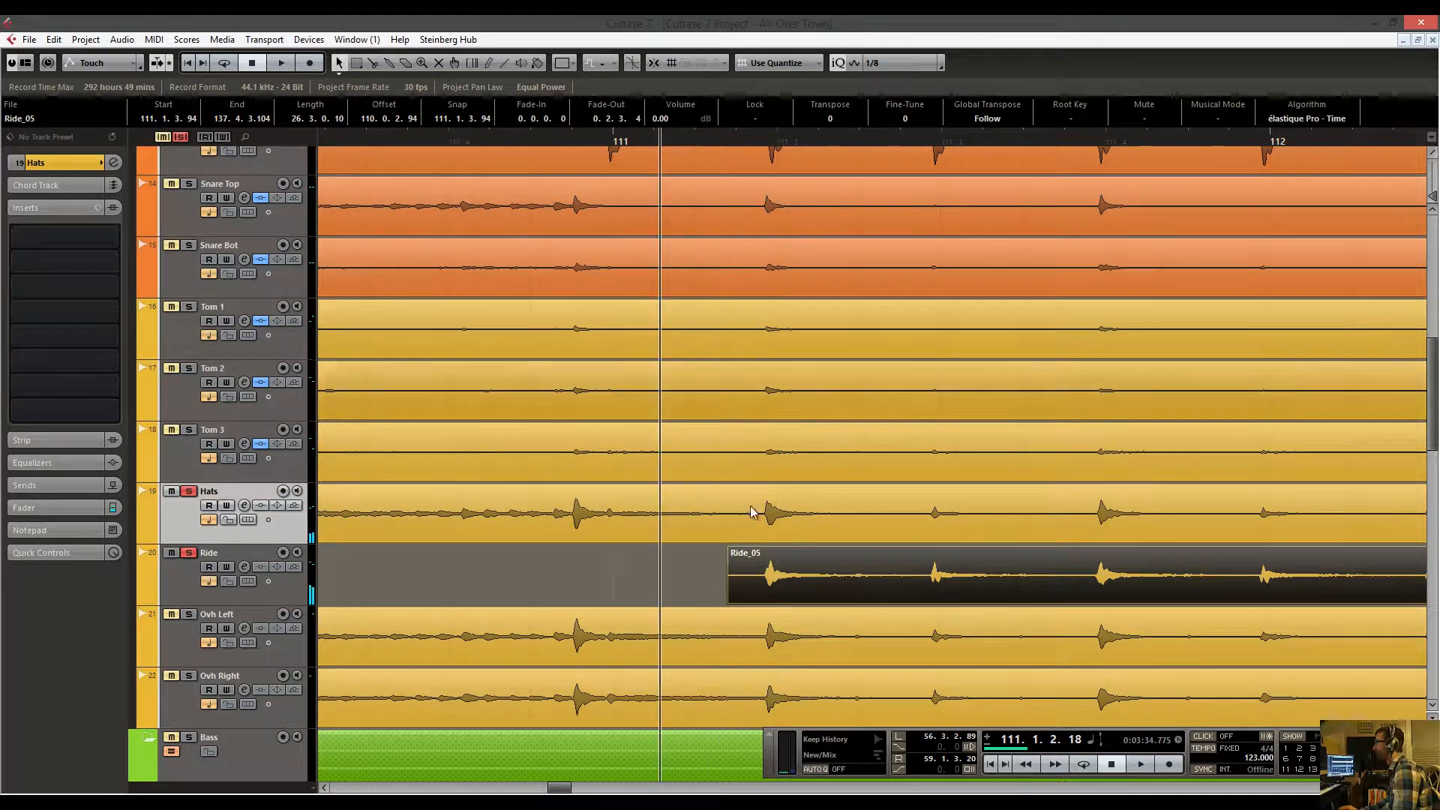
left_click_drag(732, 601, 750, 601)
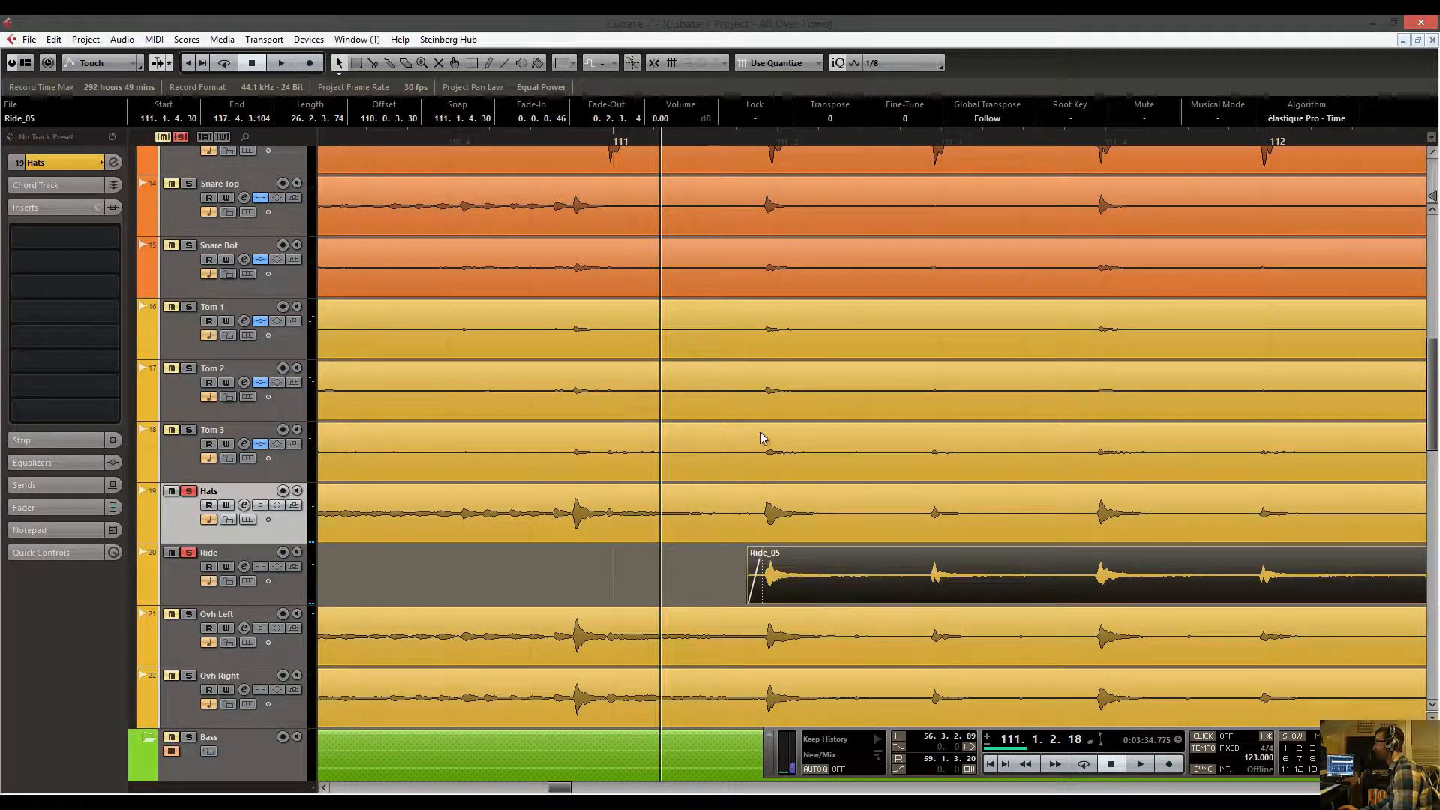
Play Hats and Ride across the second Ride clip's start from just before bar 111 to about bar 112.
left_click_drag(707, 138, 657, 153)
key("space")
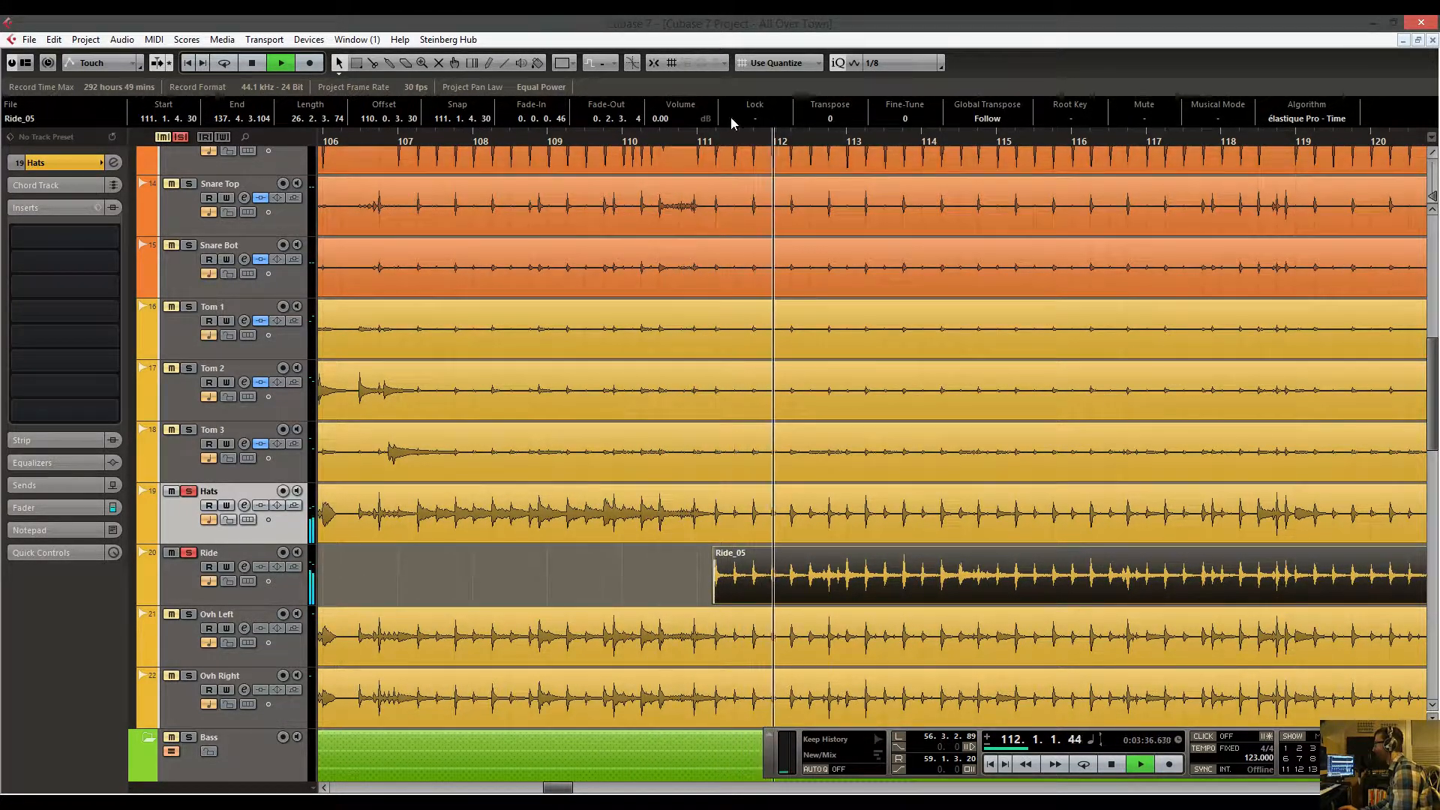
key("space")
Audition Hats and Ride around bars 79 to 80 and extend the first Ride clip's end to 80.2.4.88.
left_click_drag(719, 140, 518, 203)
key("space")
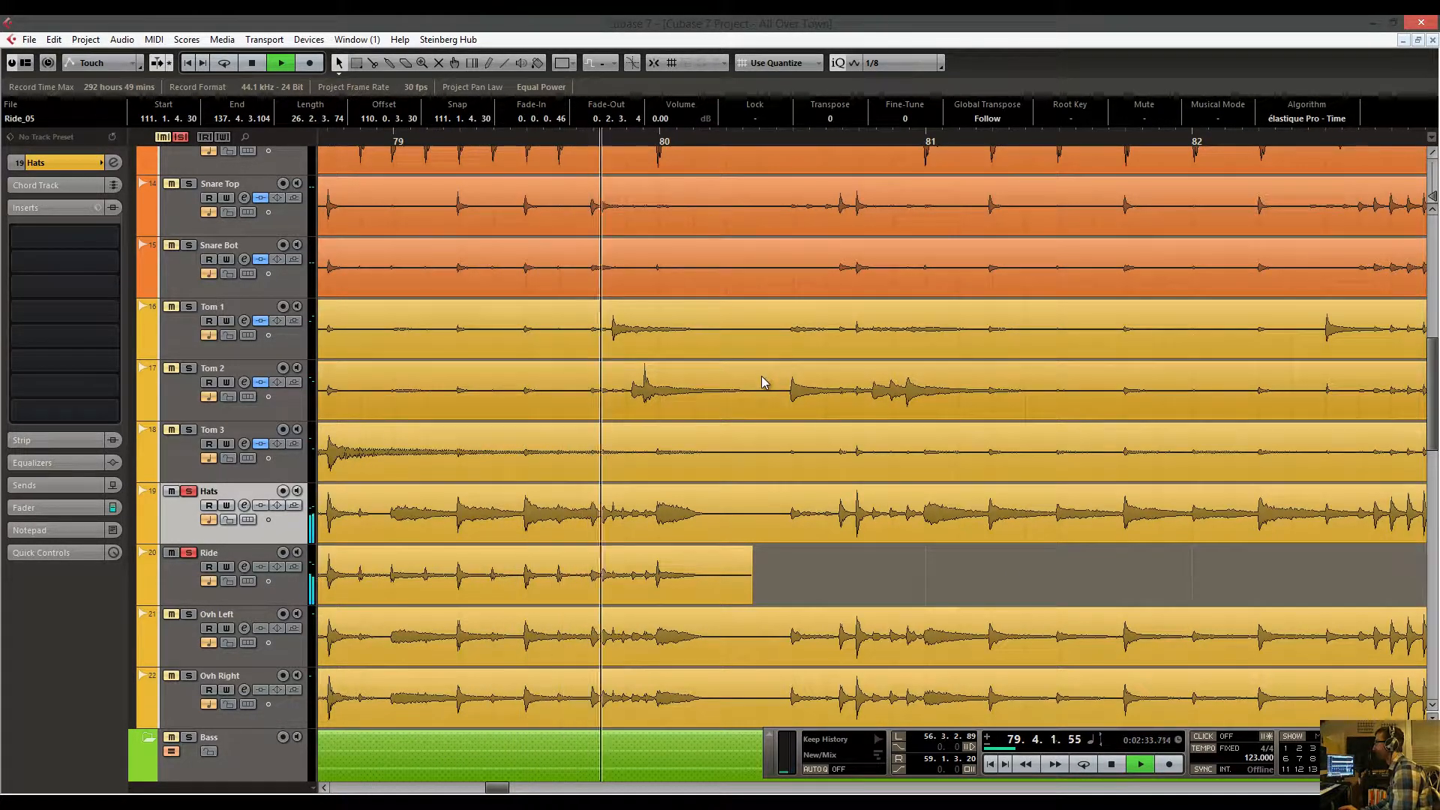
left_click_drag(772, 436, 618, 457)
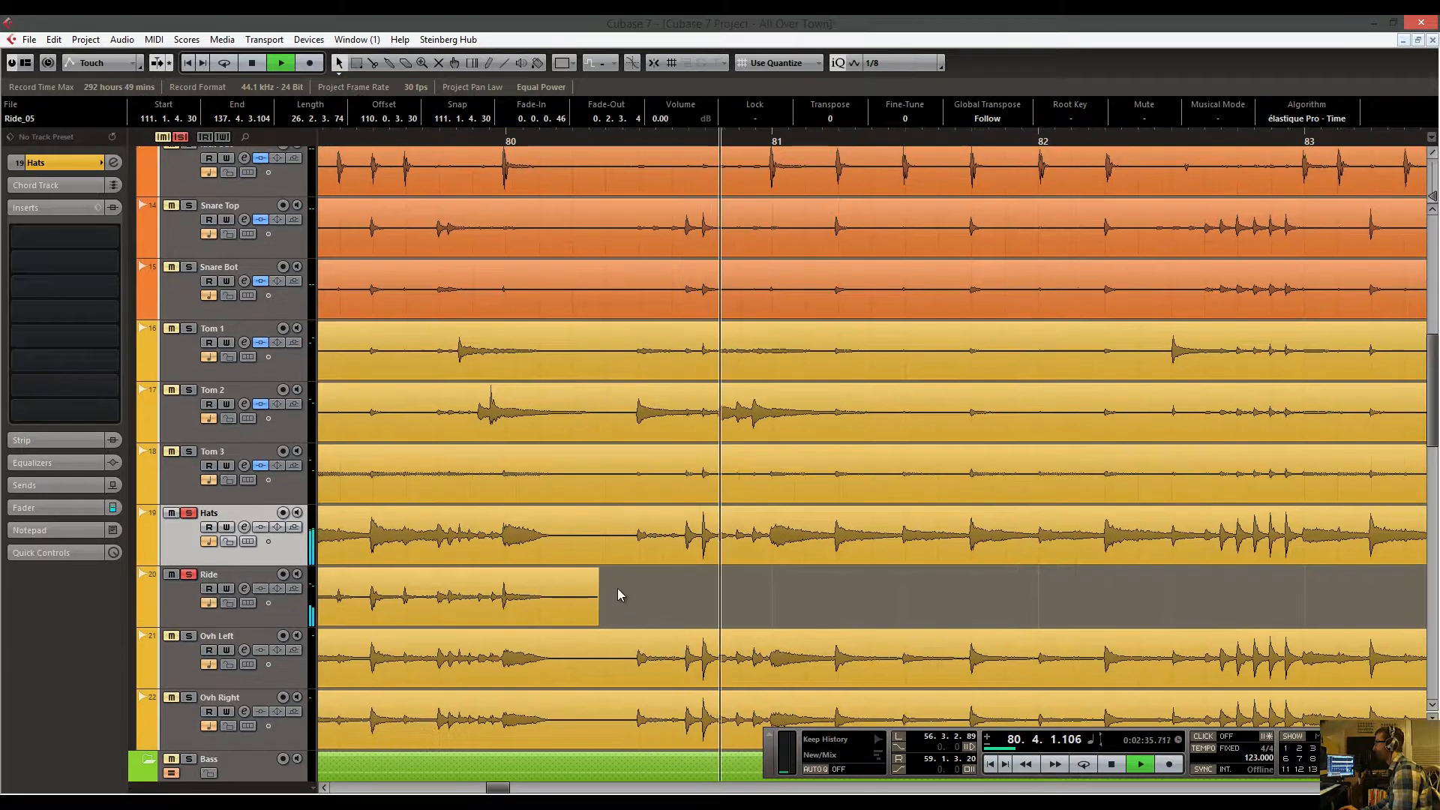
key("space")
left_click(593, 597)
left_click_drag(597, 621, 633, 621)
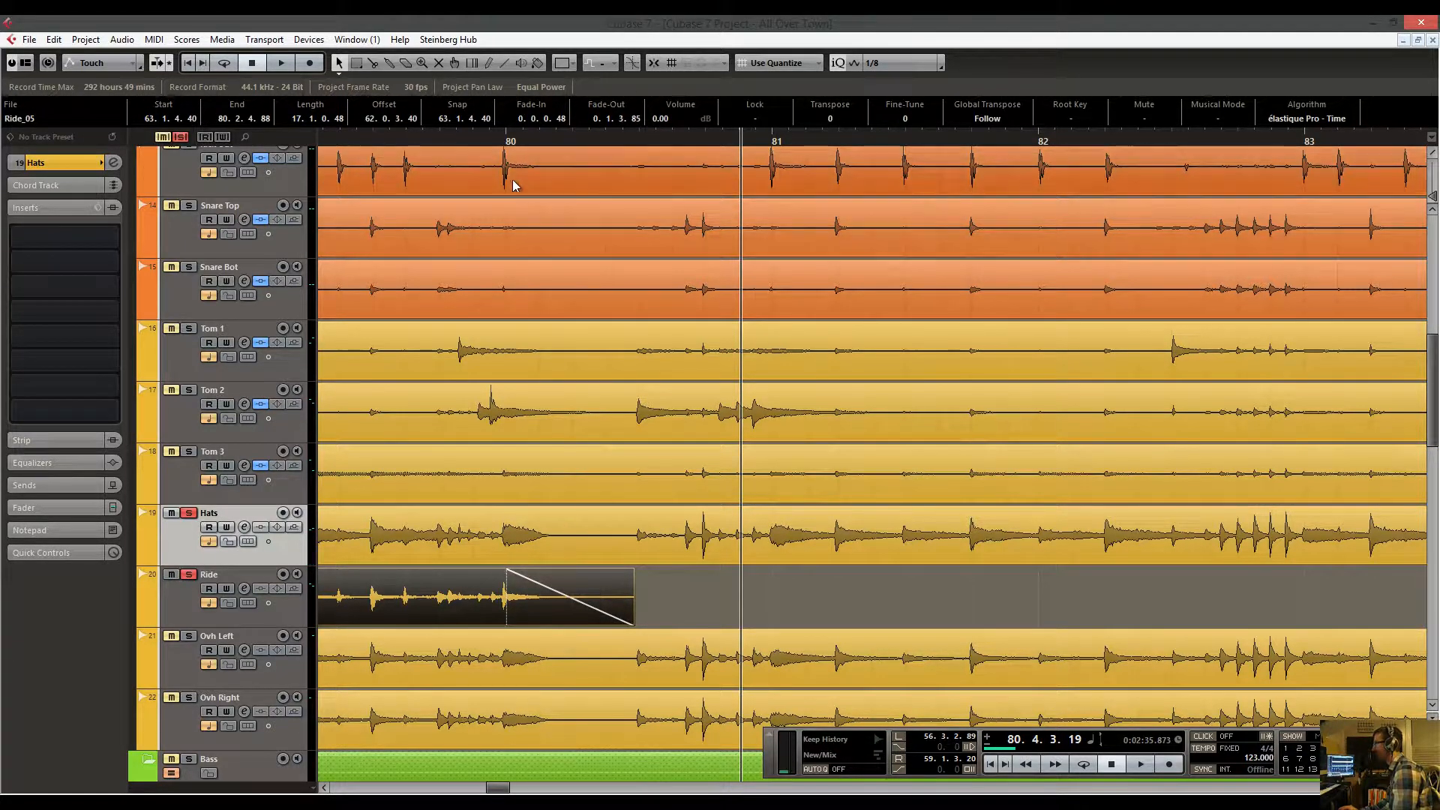
Play Hats and Ride across the first Ride clip's fade-out from just before bar 80 to about bar 81.
left_click(498, 141)
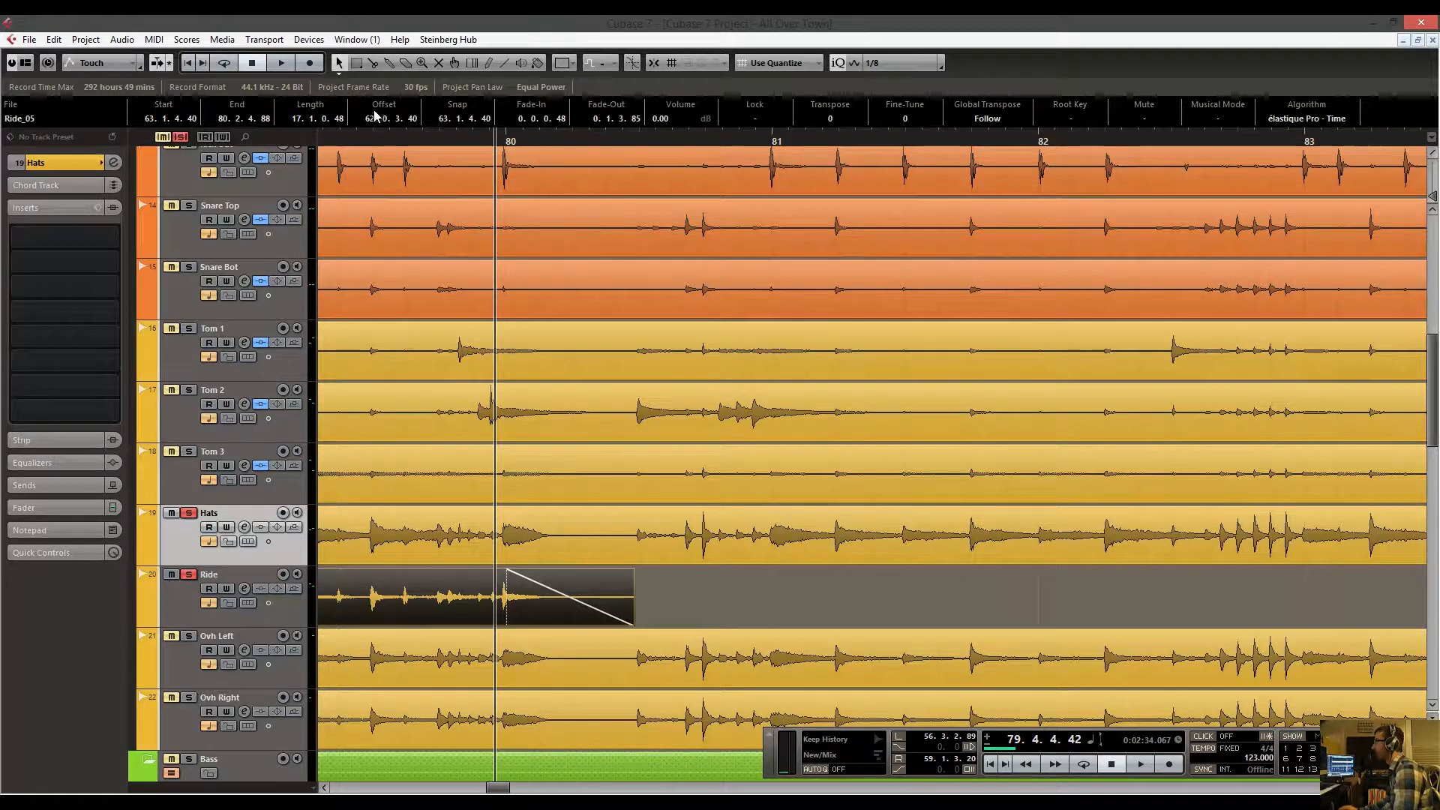
key("space")
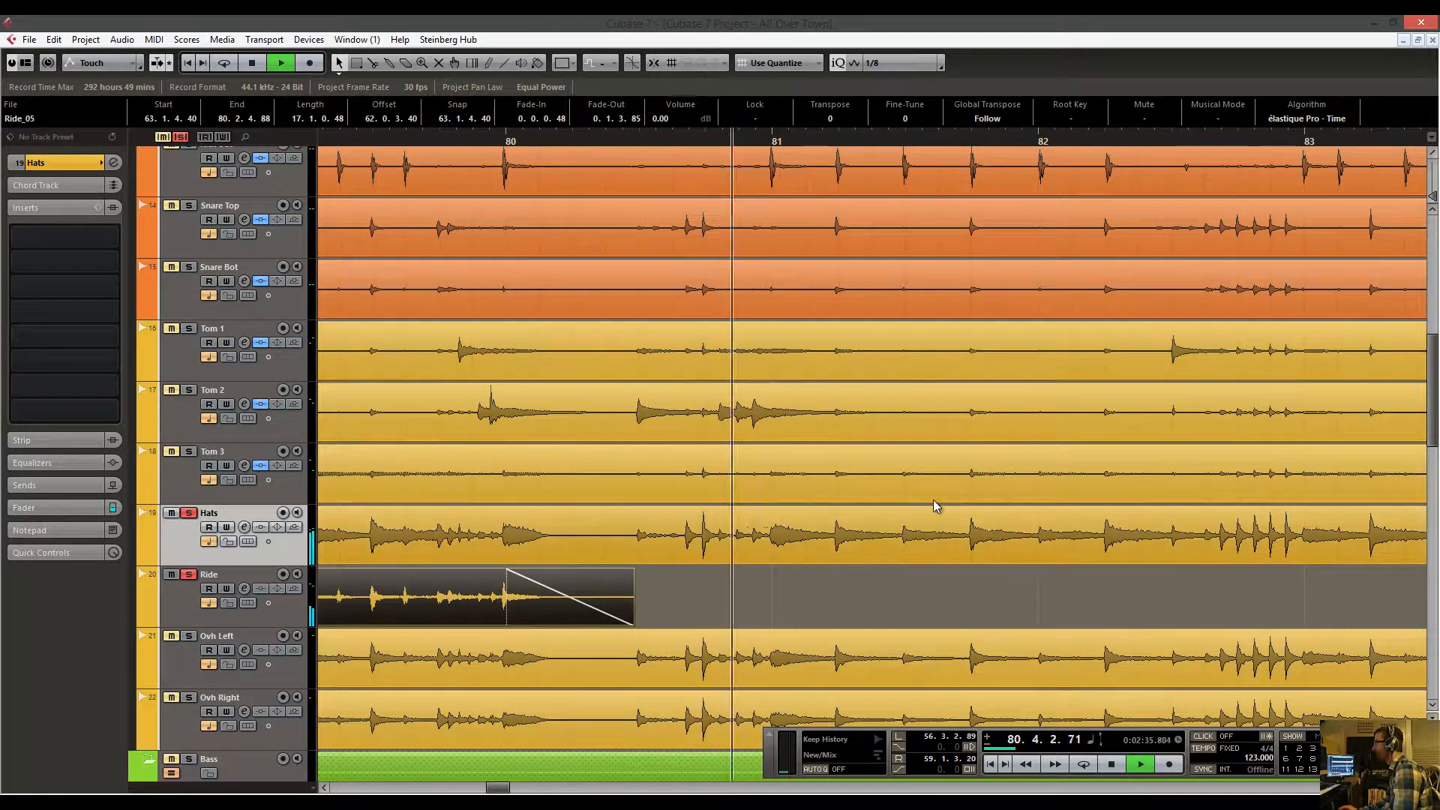
key("space")
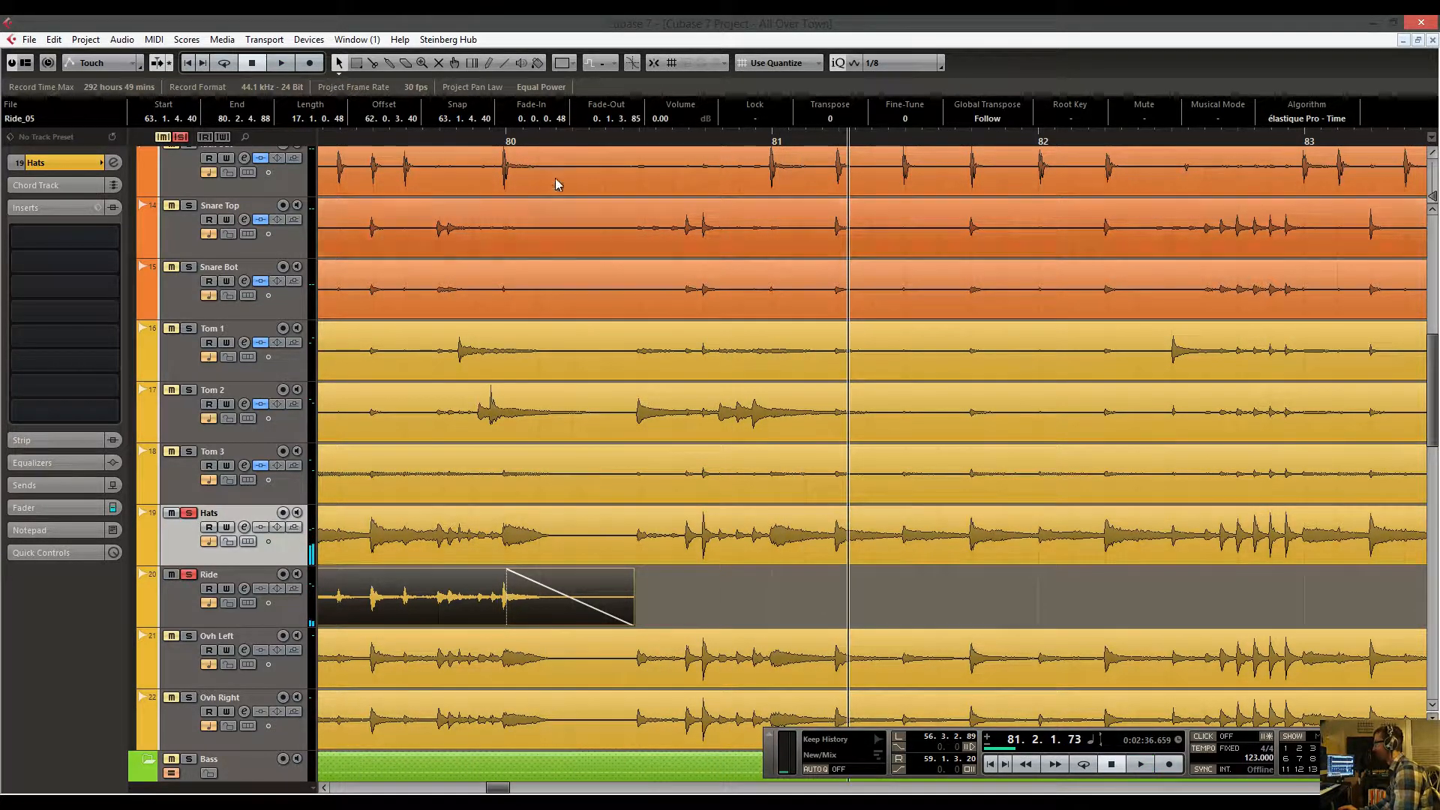
Audition the entry at bar 63, move the first Ride clip's start to 63.1.3.89, and lengthen its fade-in.
left_click_drag(559, 140, 450, 219)
key("space")
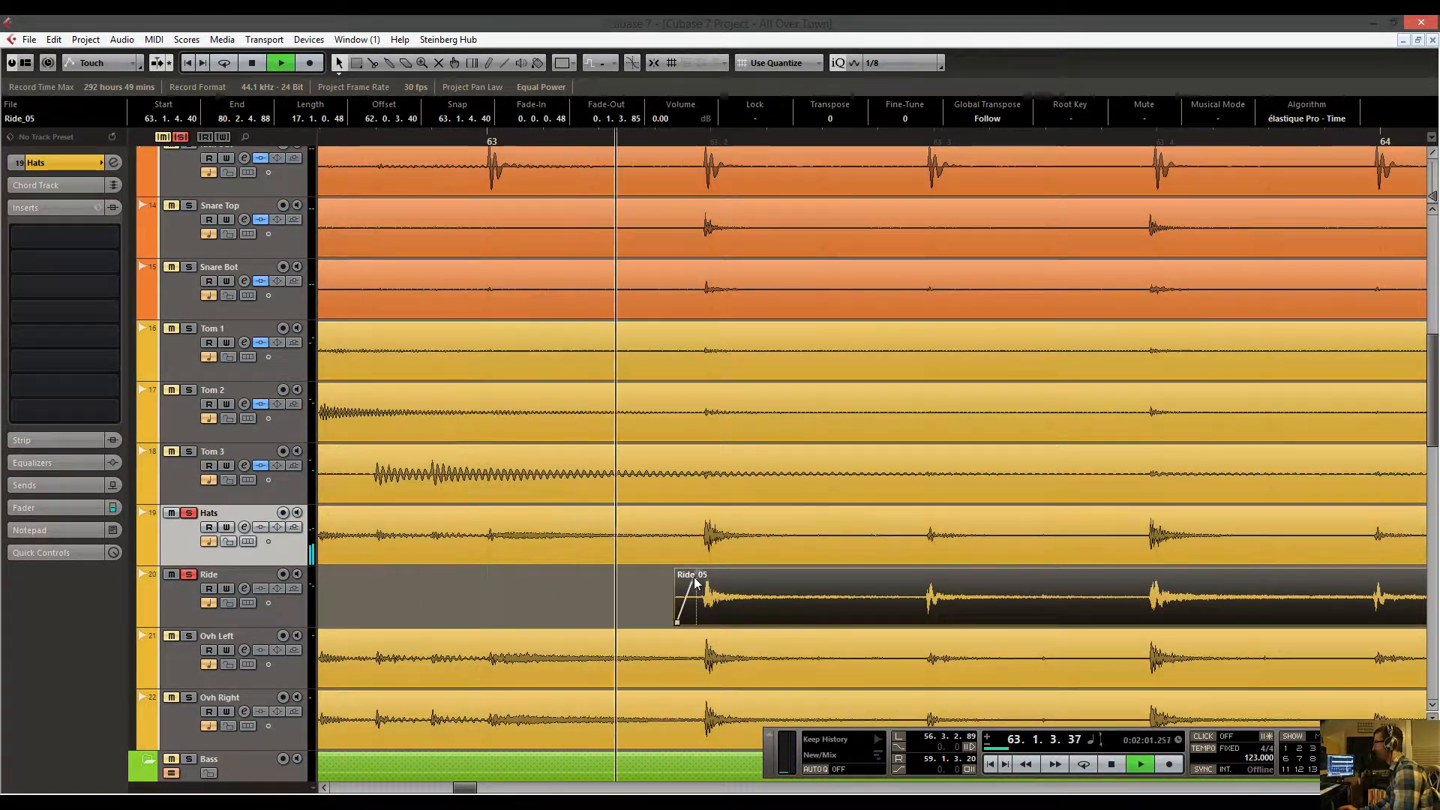
left_click_drag(681, 624, 647, 624)
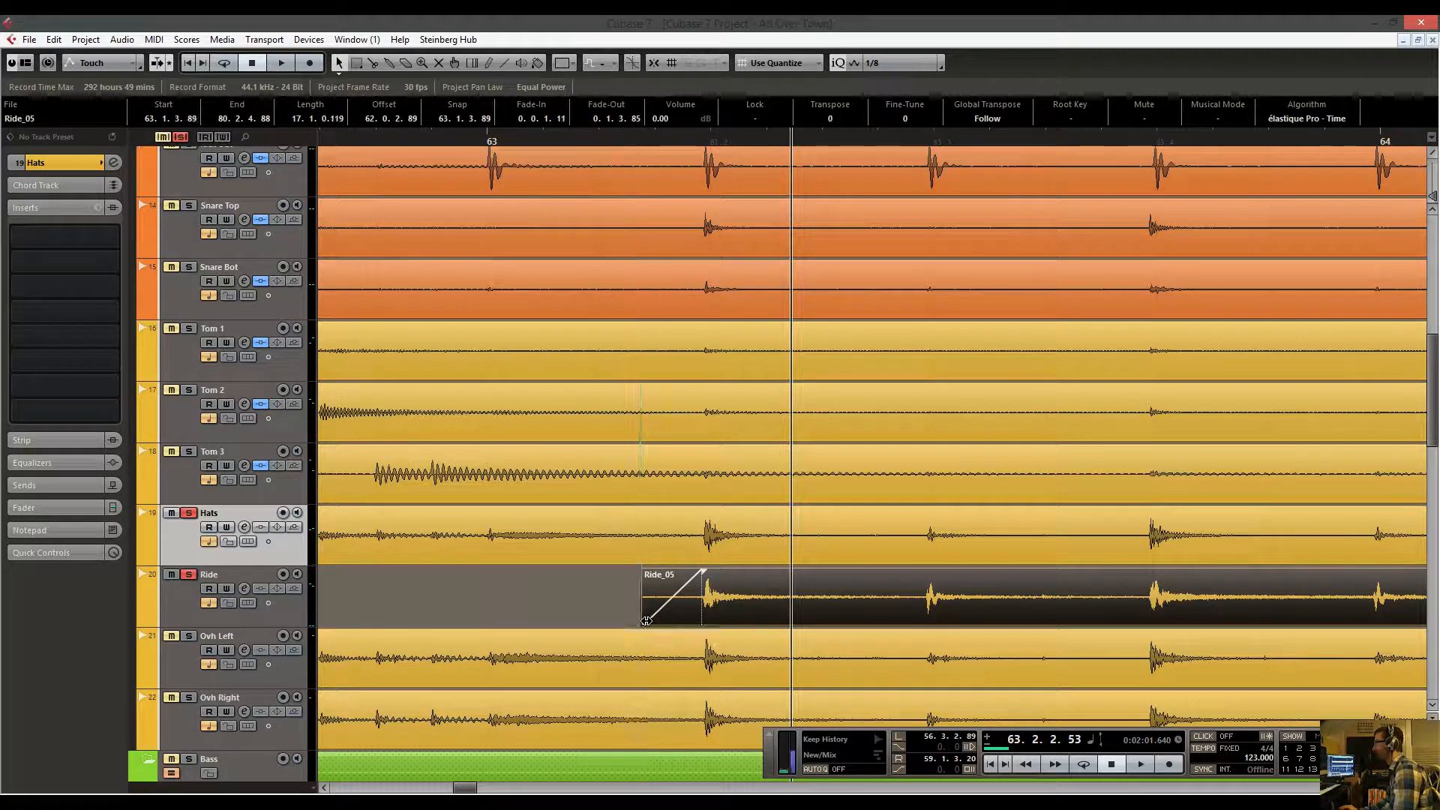
left_click_drag(583, 139, 533, 106)
key("space")
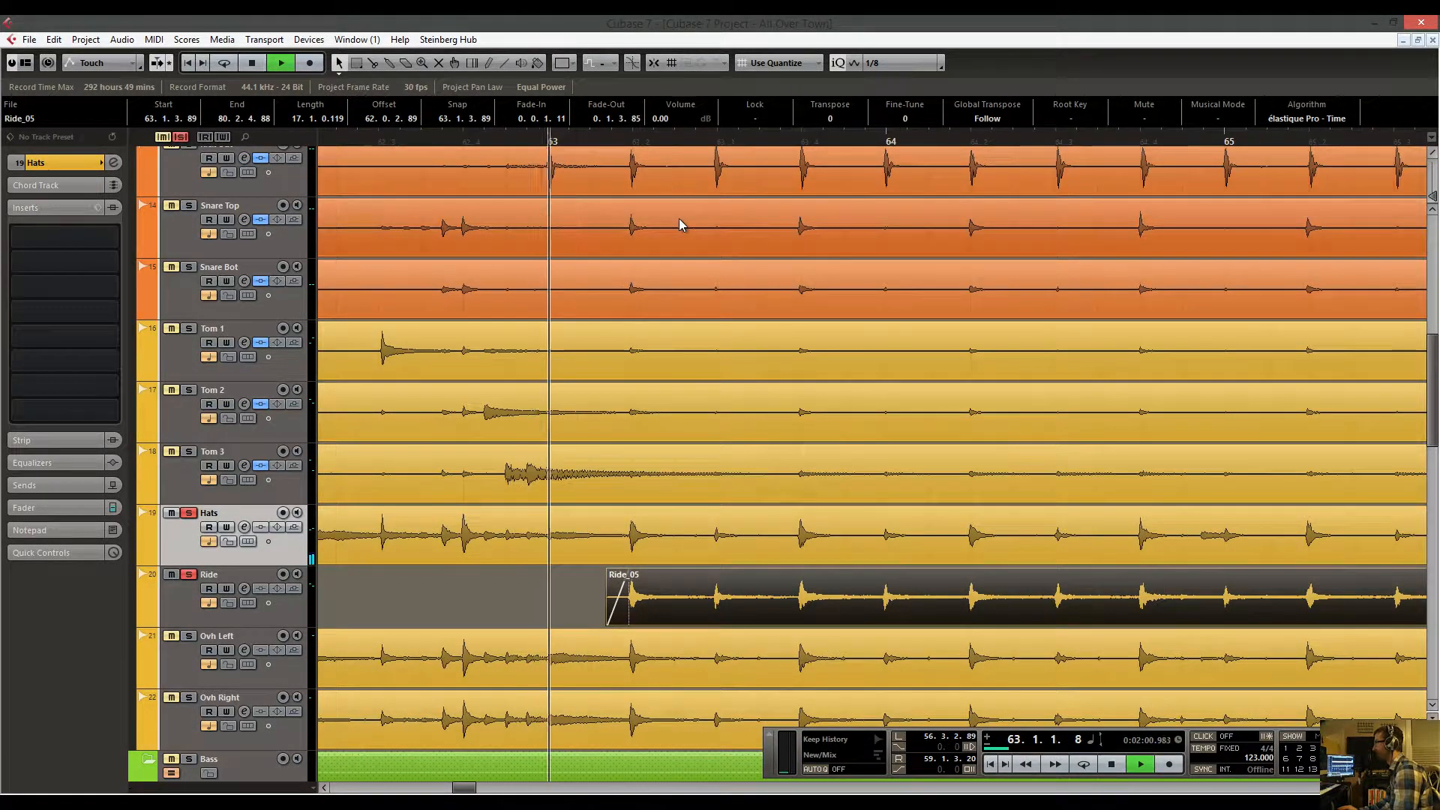
key("space")
Listen at several spots through the second Ride clip, from bar 111 to about bar 135, to find where the ride stops.
key("g")
key("g")
key("g")
key("g")
key("g")
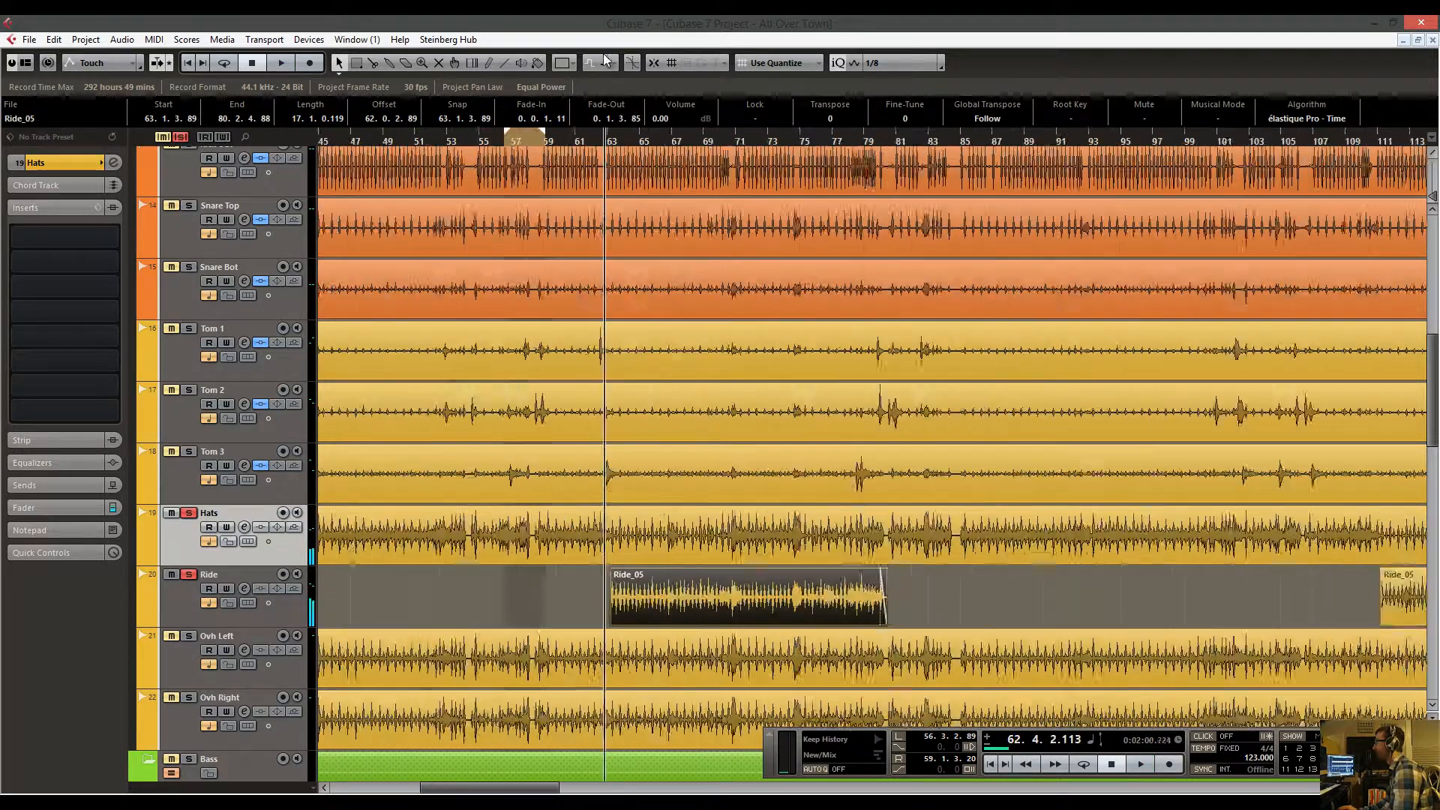
left_click_drag(675, 140, 583, 123)
key("space")
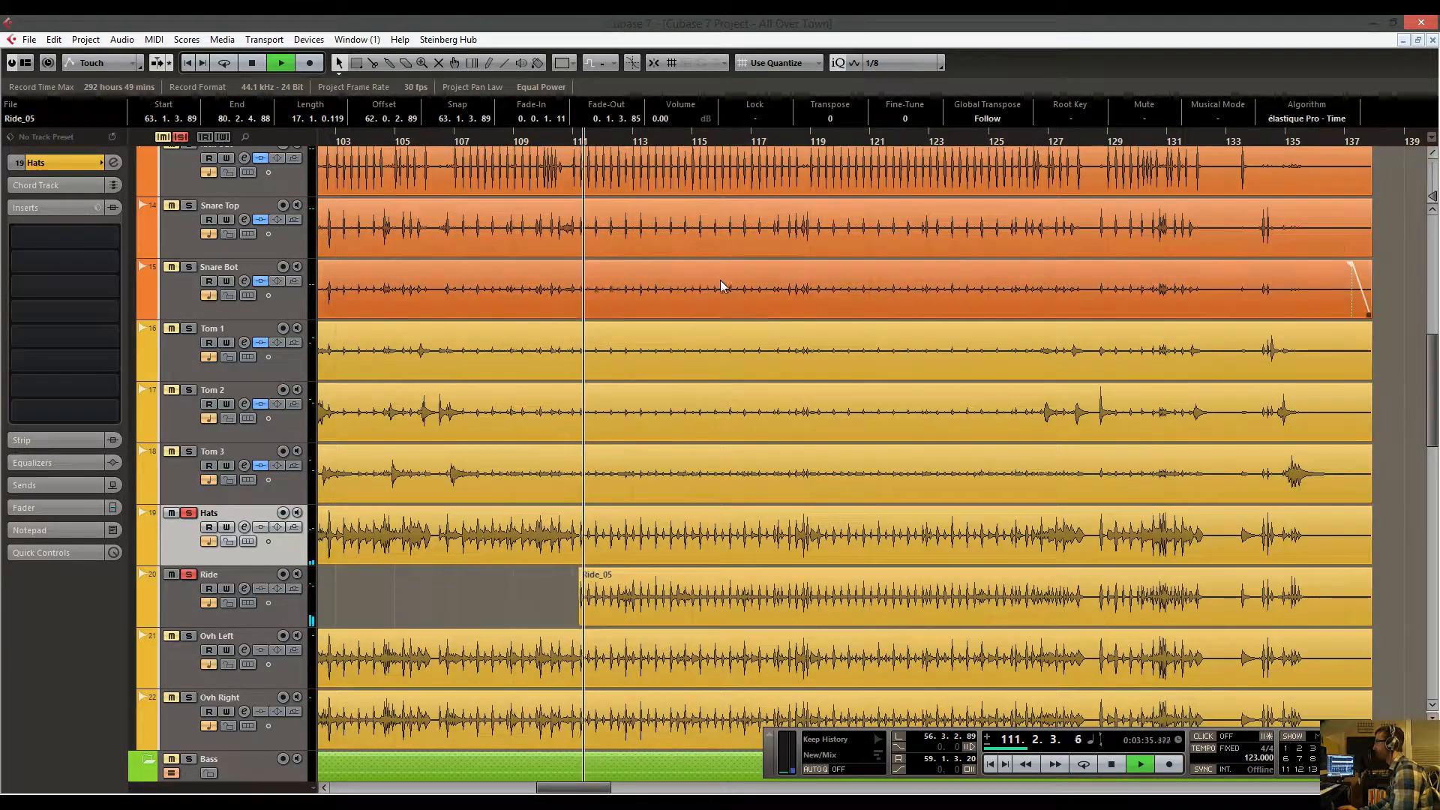
left_click(643, 140)
left_click(706, 141)
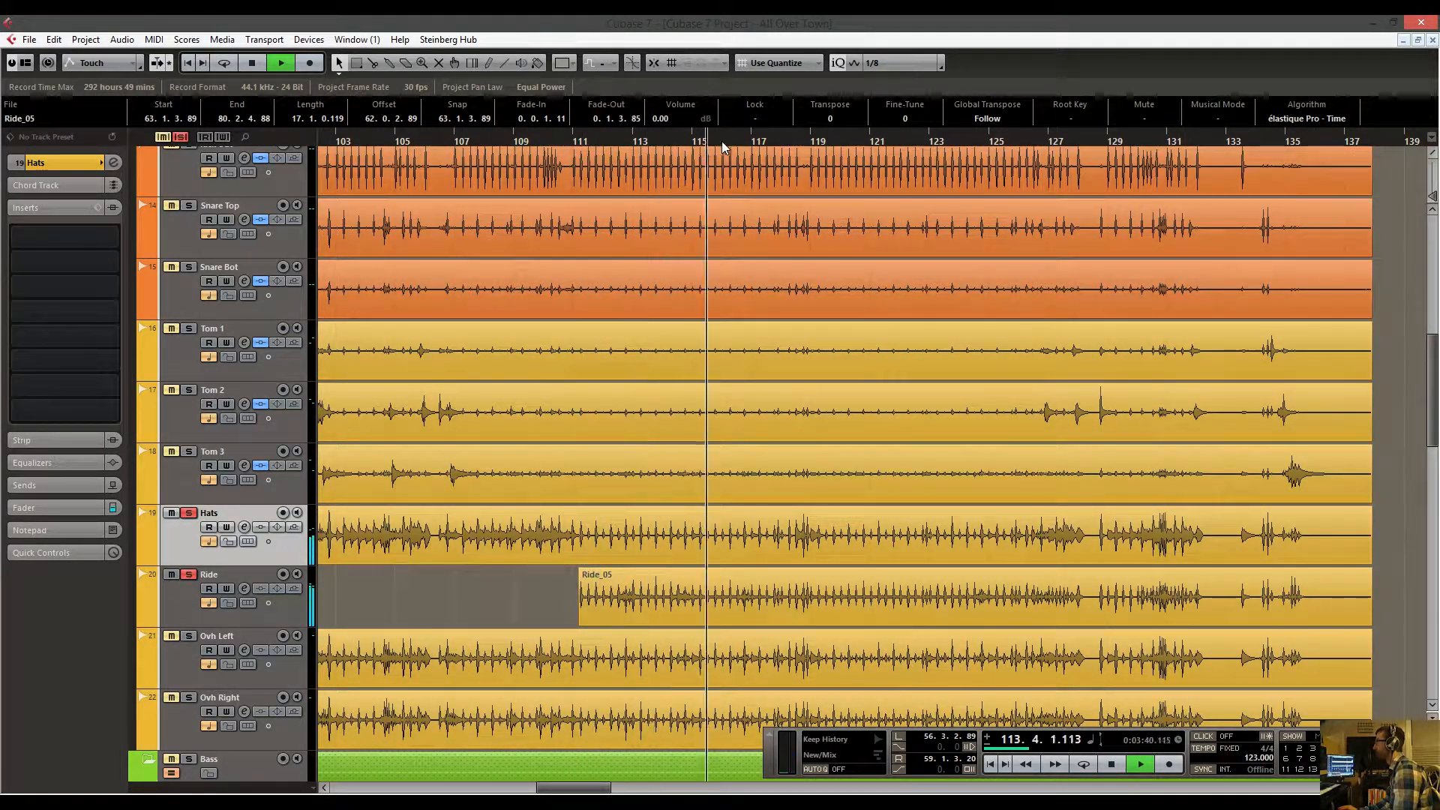
left_click(772, 141)
left_click(841, 139)
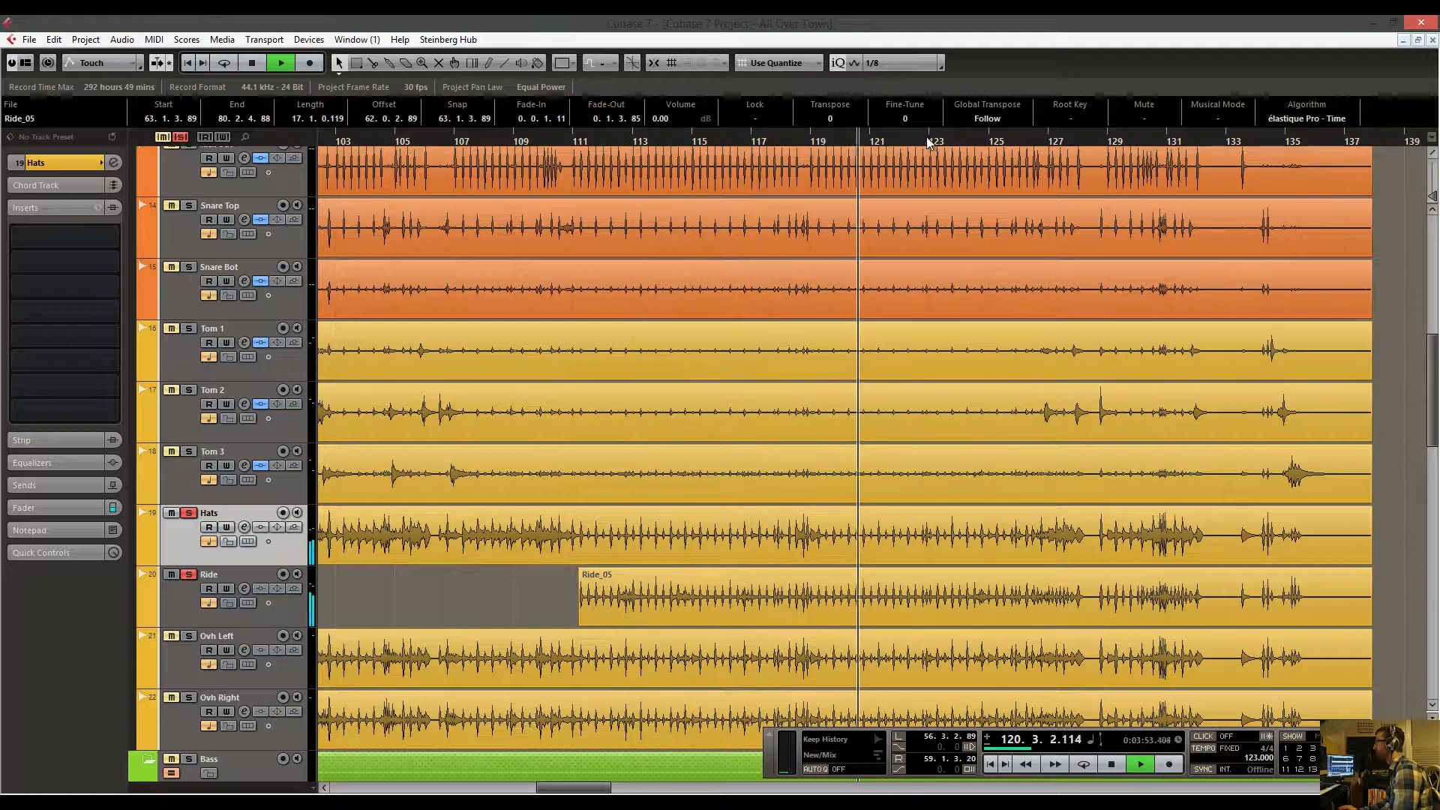
left_click(1087, 142)
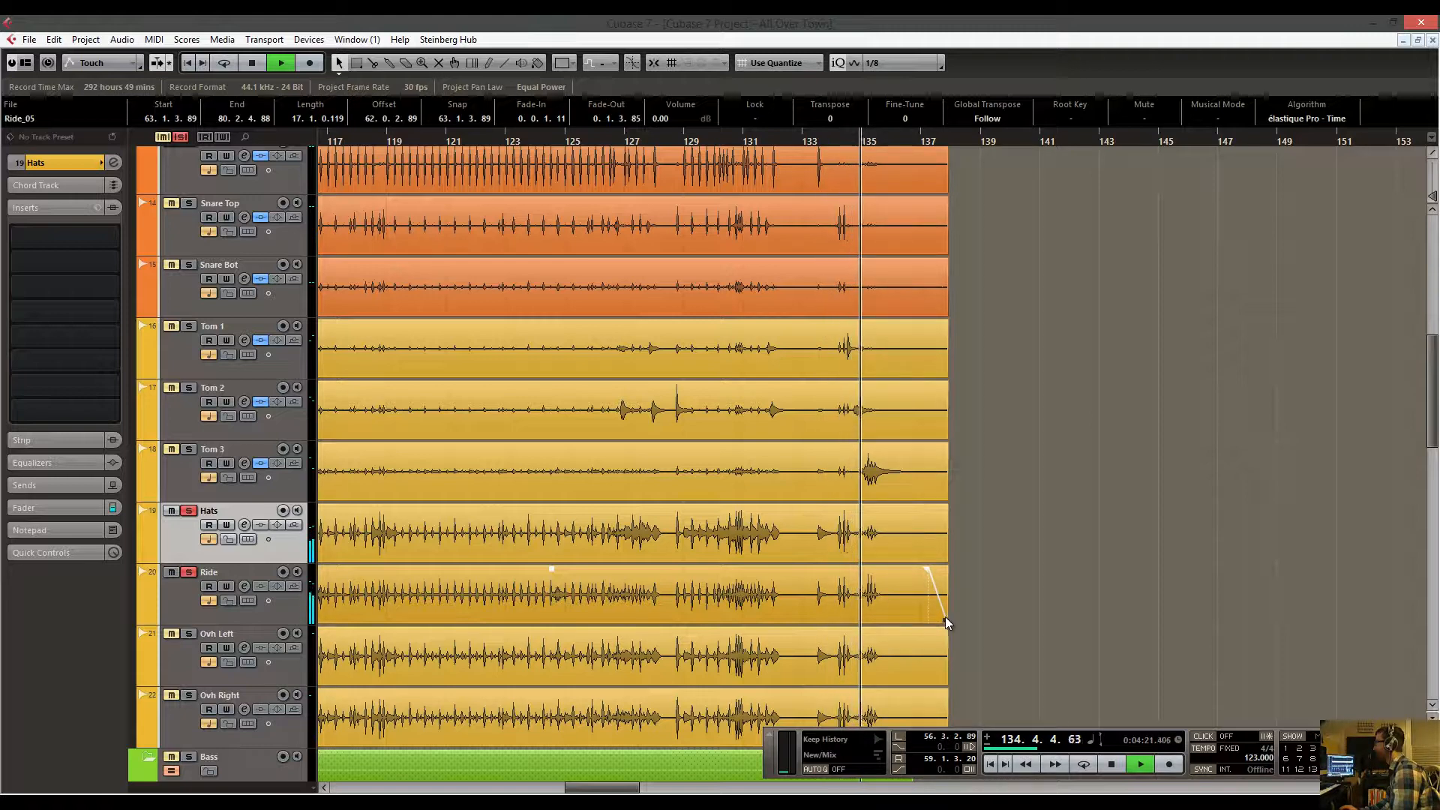
Trim the second Ride clip's end to 128.3.4.110 and audition Hats and Ride across its fade-out.
key("space")
left_click_drag(946, 623, 678, 617)
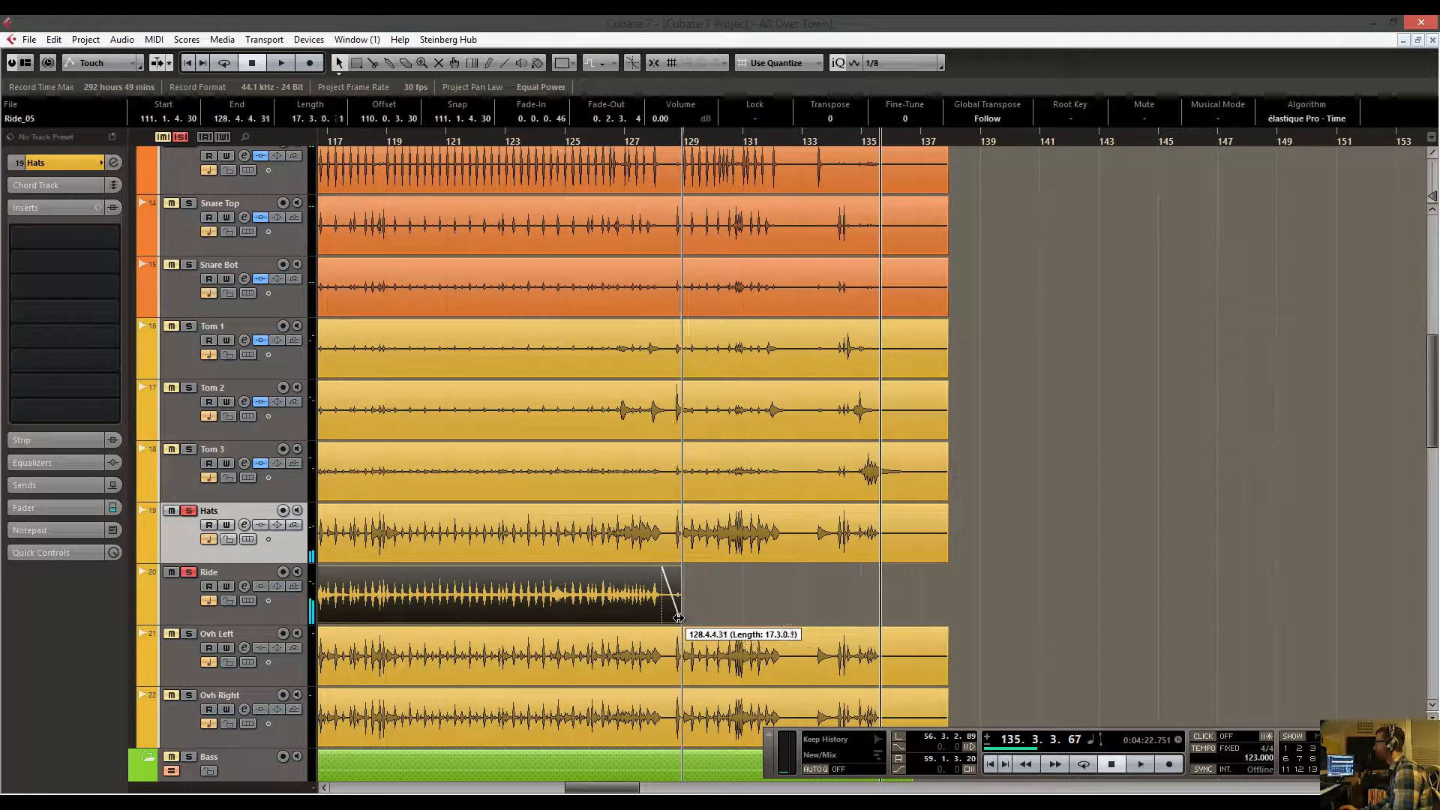
left_click_drag(673, 144, 518, 230)
key("space")
key("space")
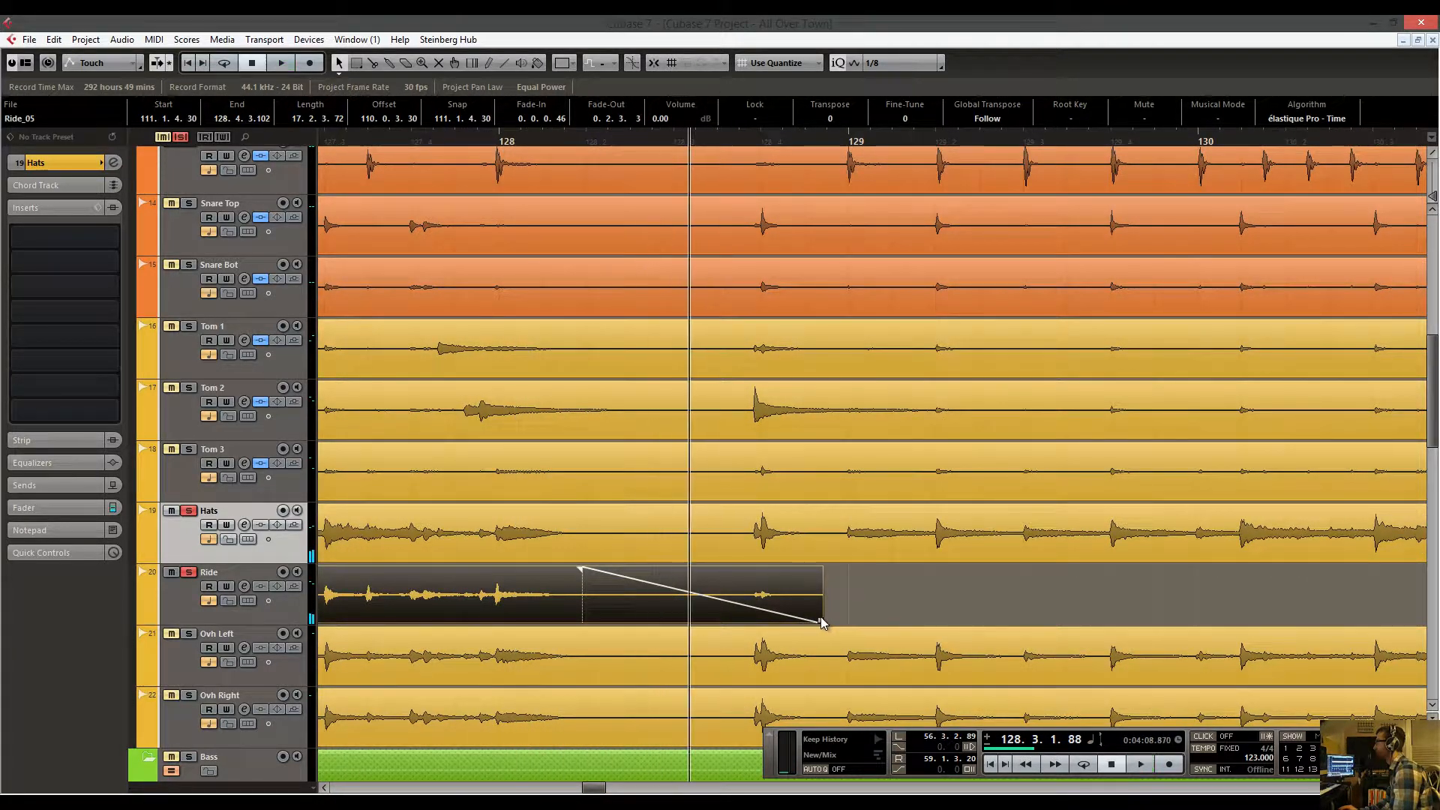
left_click_drag(821, 617, 756, 621)
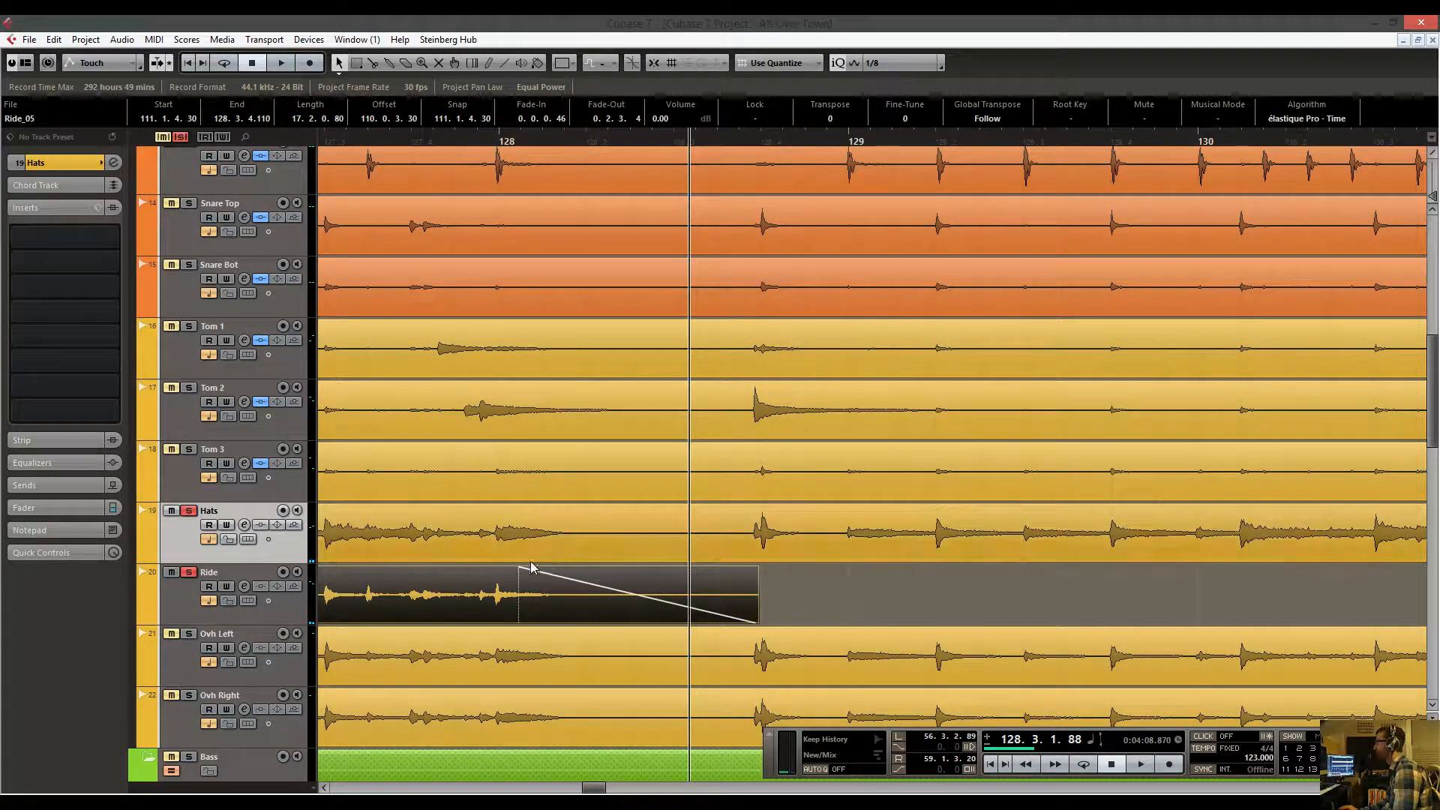
key("space")
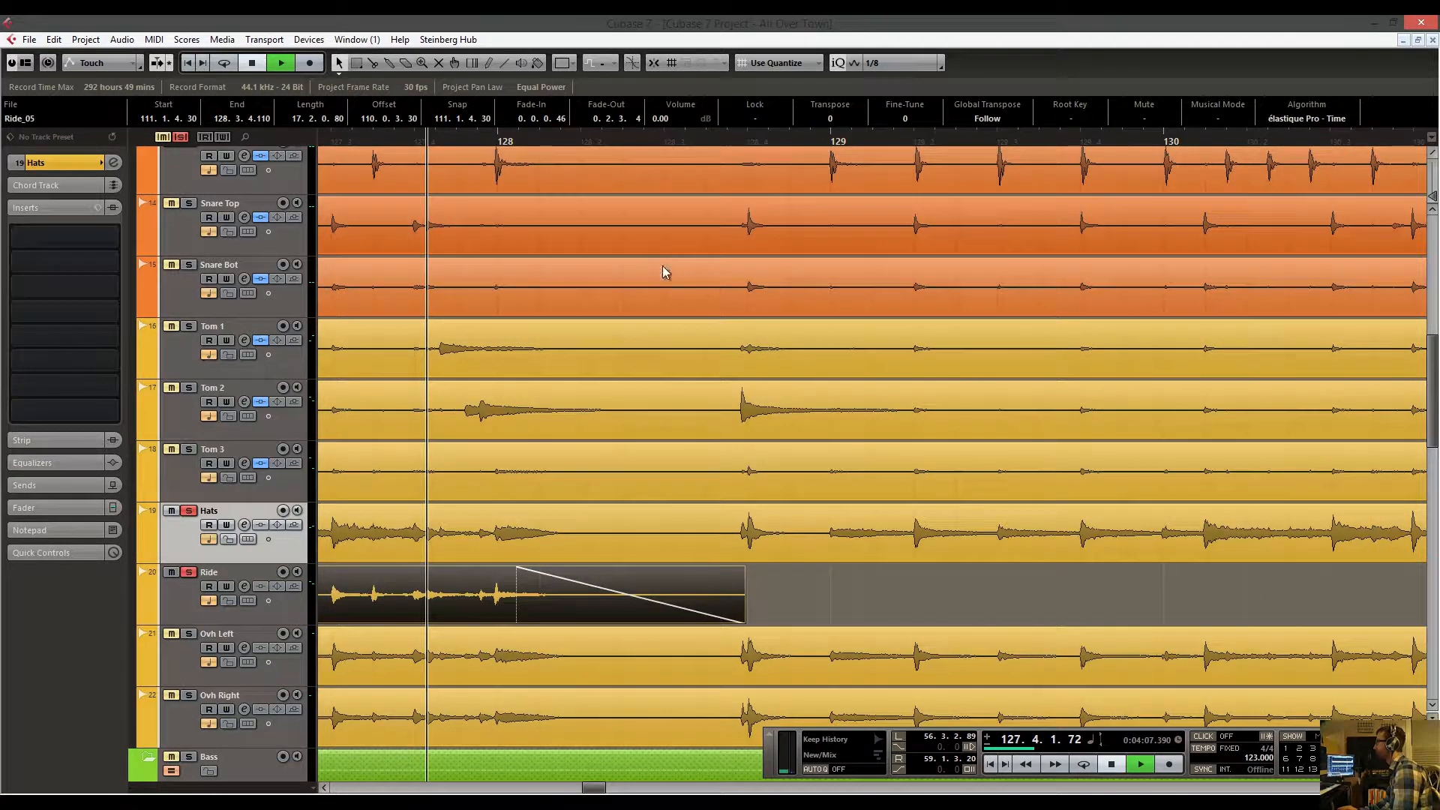
key("space")
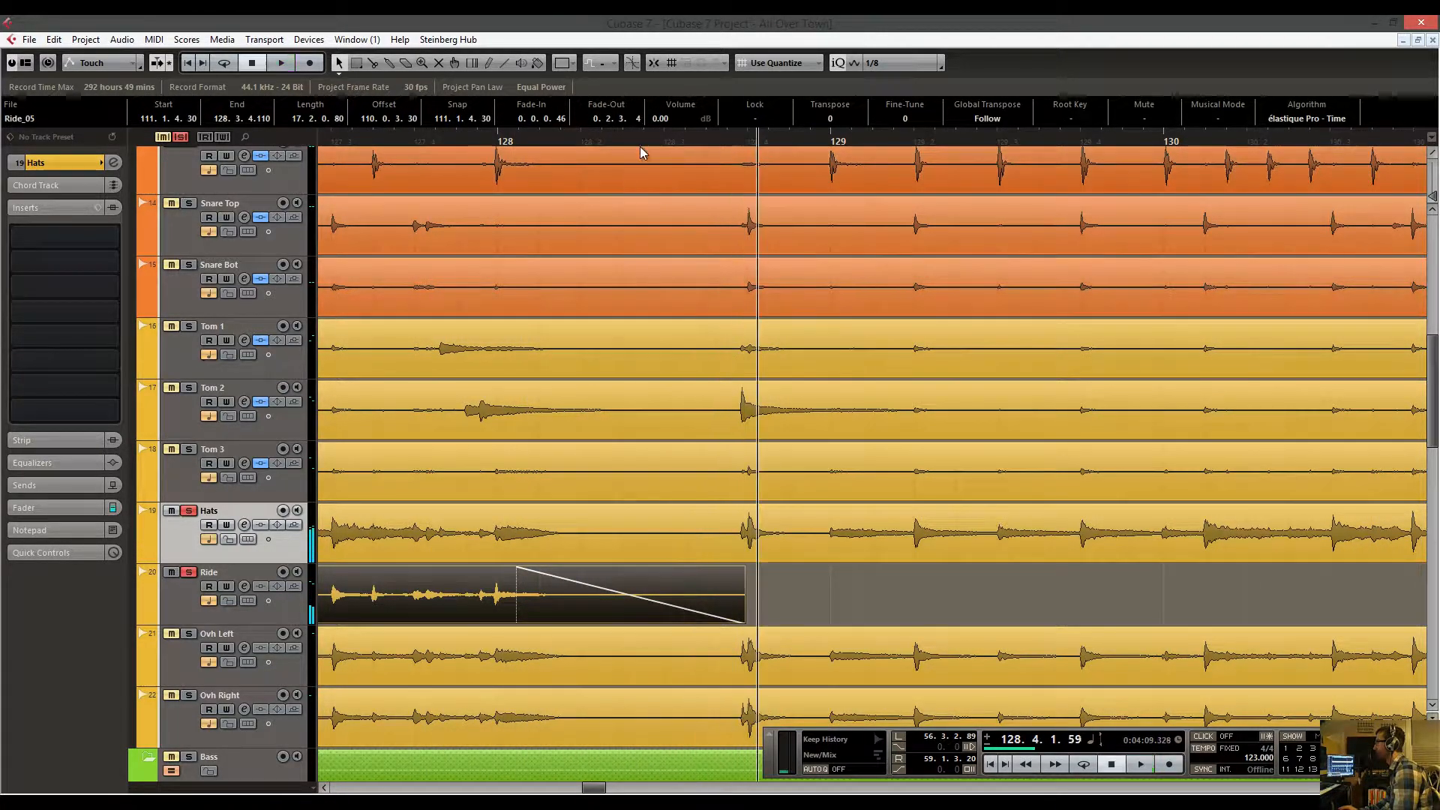
Review both trimmed Ride clips across the song, deselect them, and play Hats and Ride around the bar 63 entry.
left_click(640, 139)
key("g")
key("g")
key("g")
key("g")
key("g")
key("g")
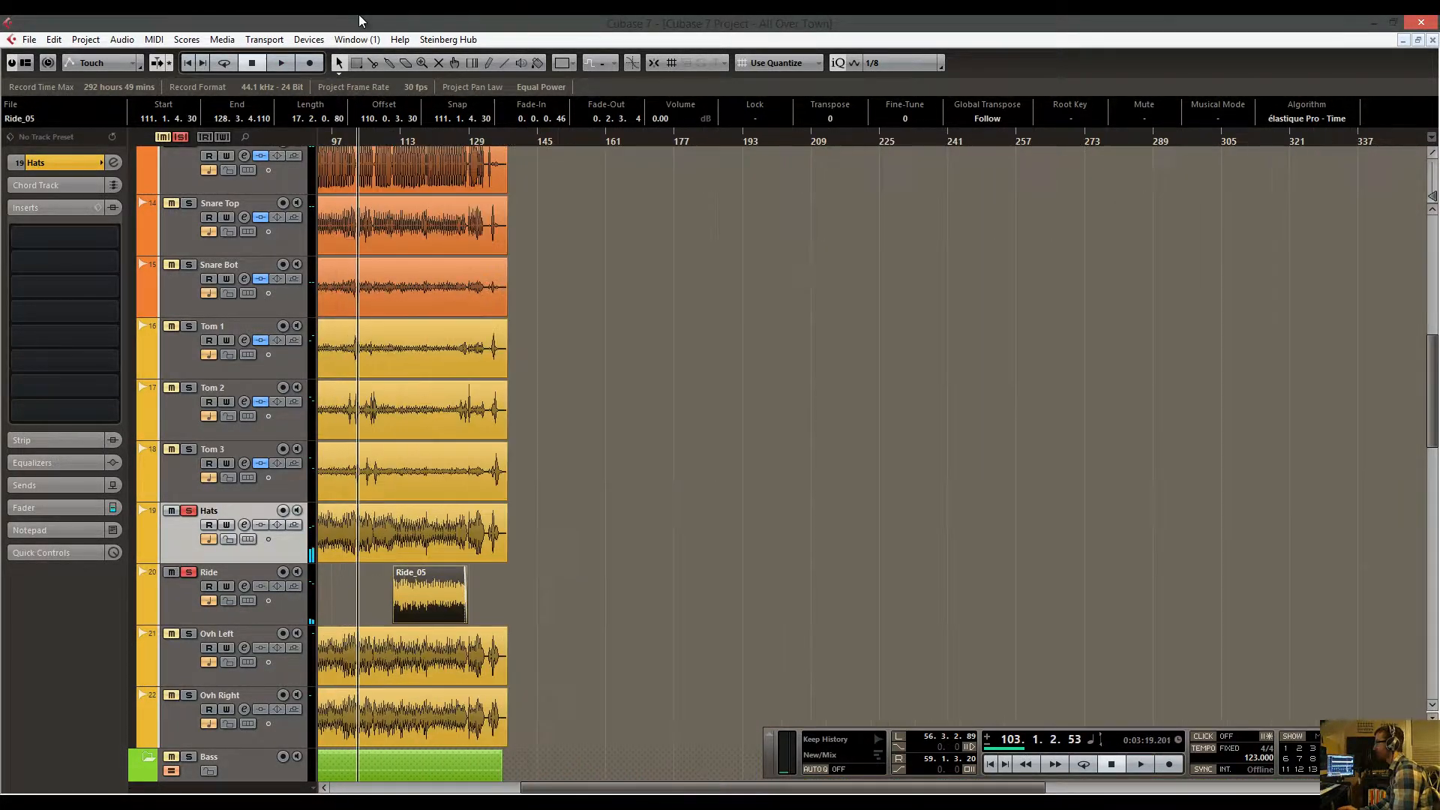
left_click_drag(286, 23, 478, 146)
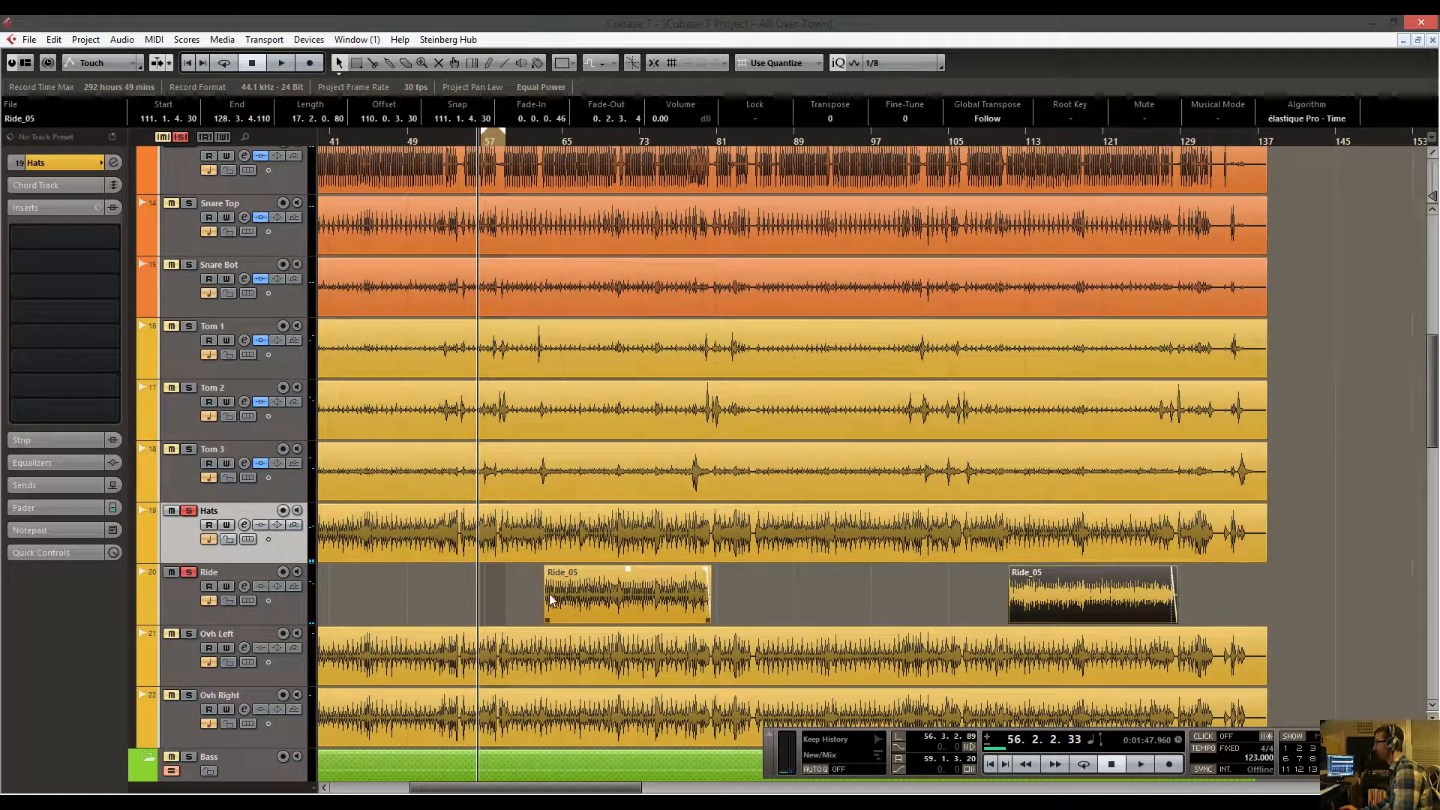
left_click(795, 599)
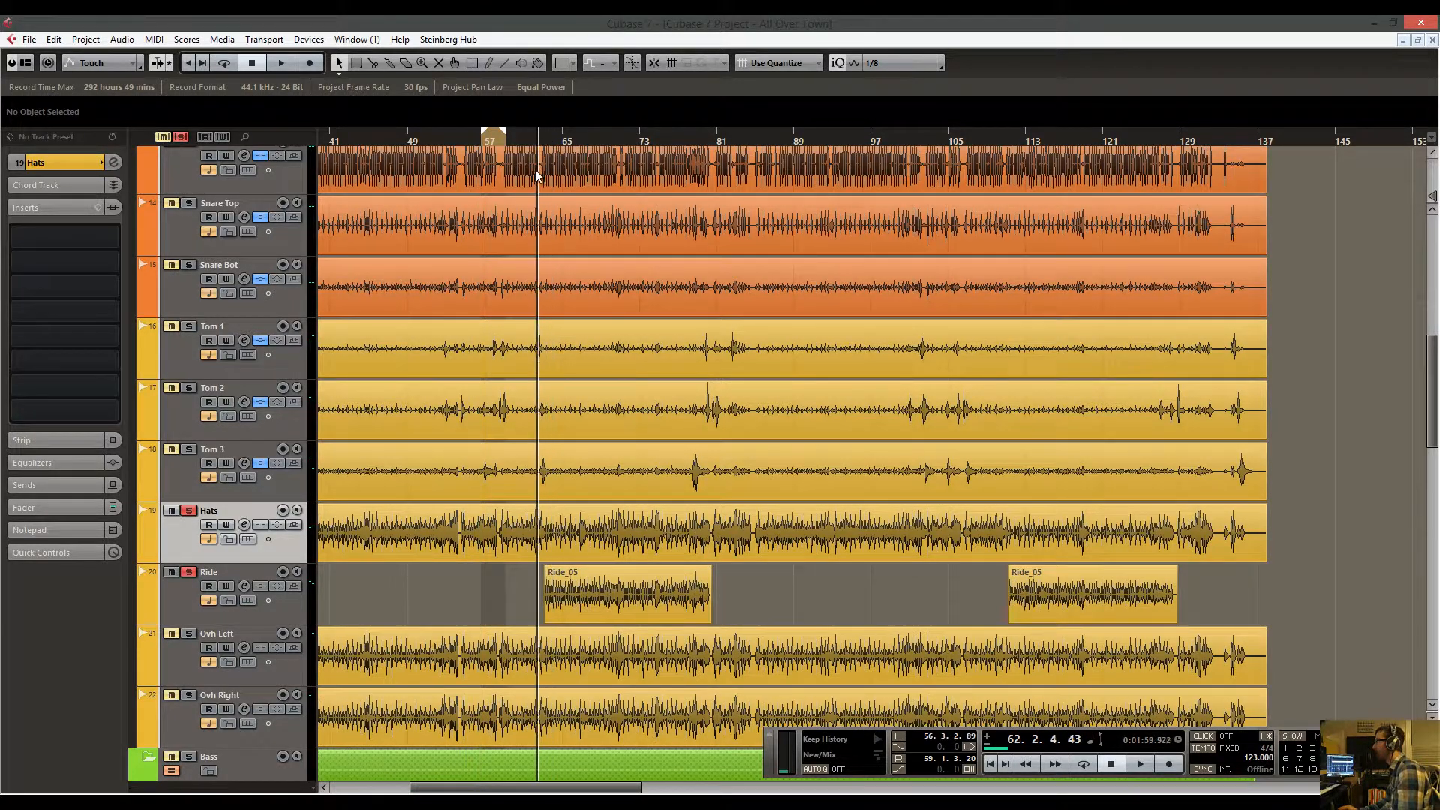
left_click_drag(536, 172, 601, 186)
key("space")
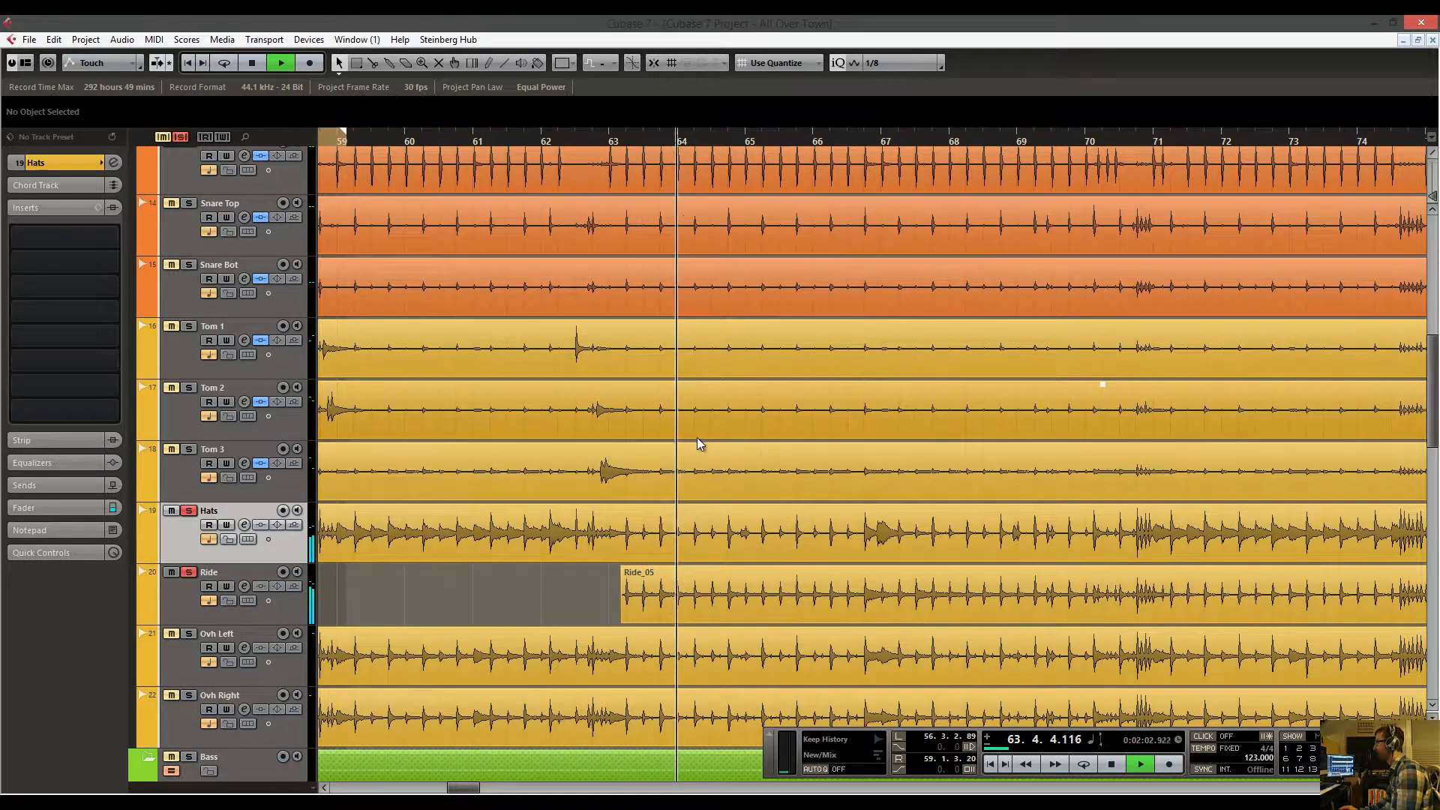
key("space")
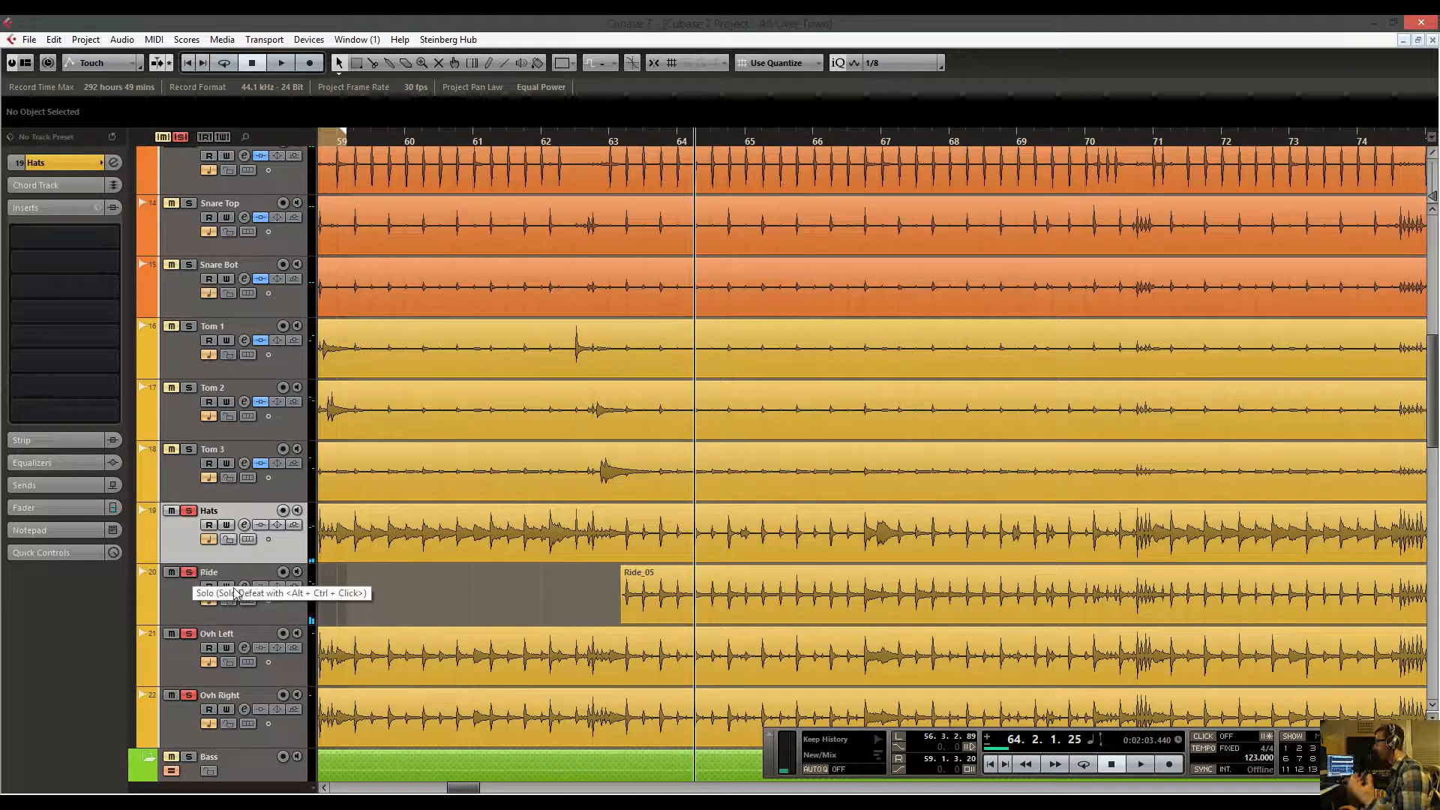
Play Hats, Ride and both overheads from about bar 64, show Ovh Left's basic track settings, and leave only the overheads soloed.
key("space")
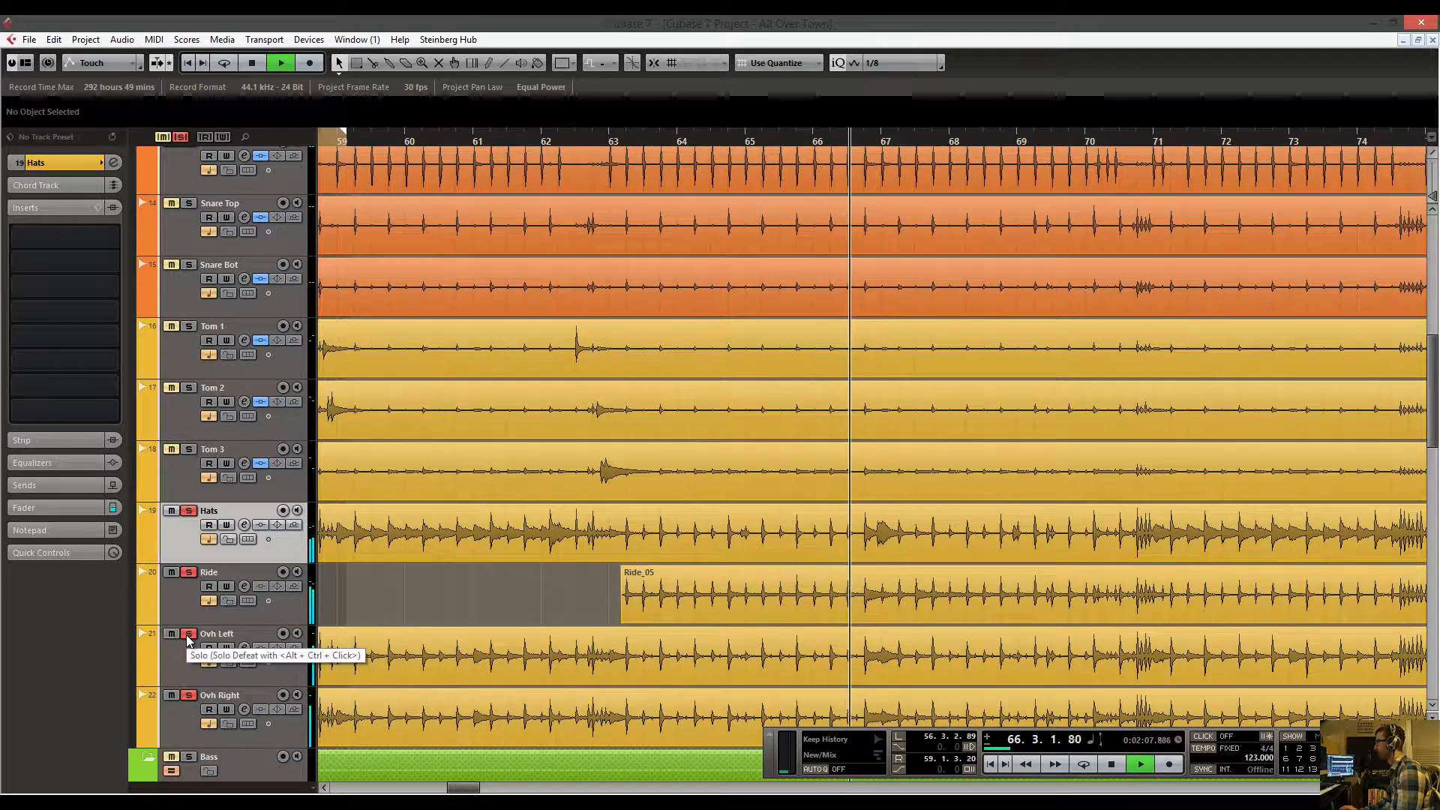
left_click(187, 665)
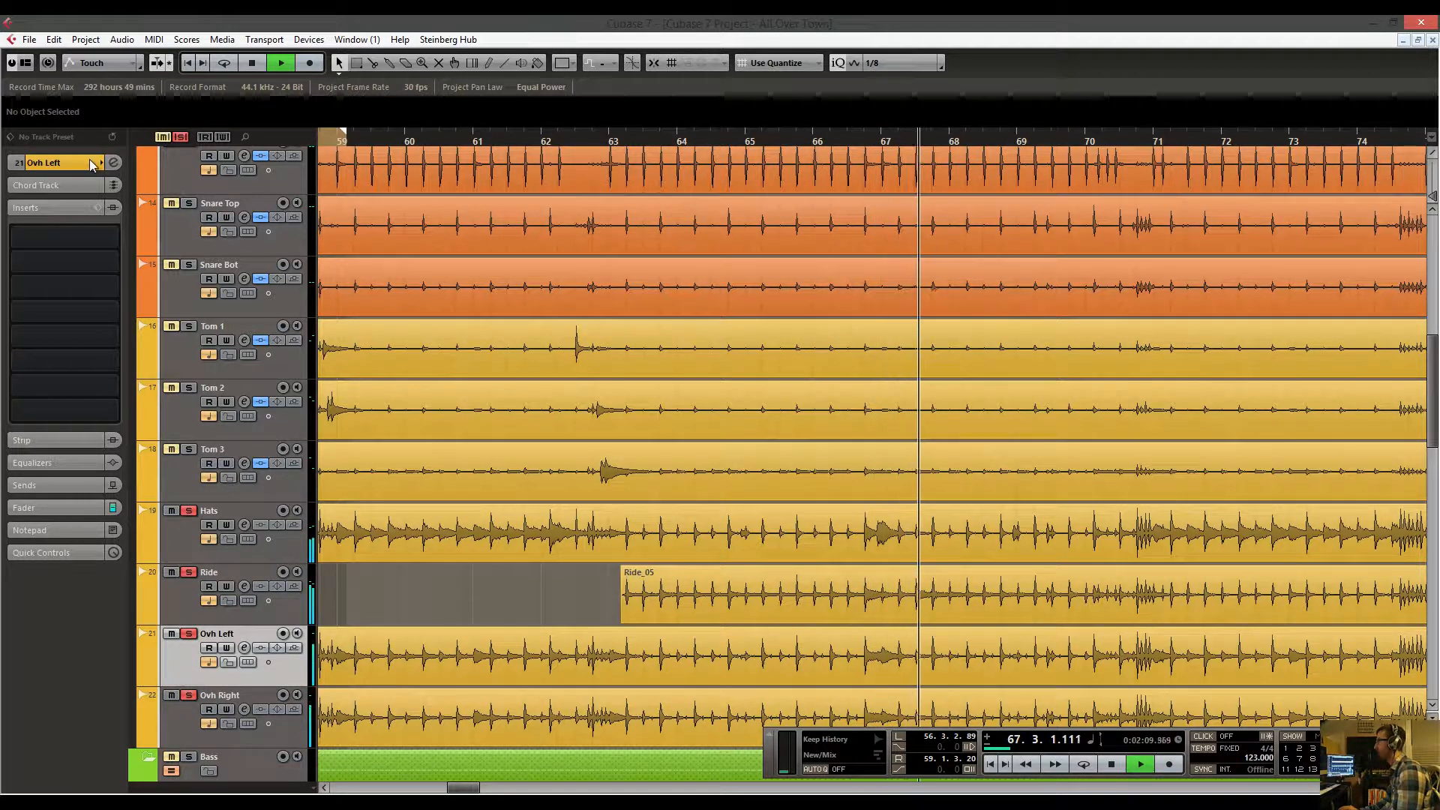
key("space")
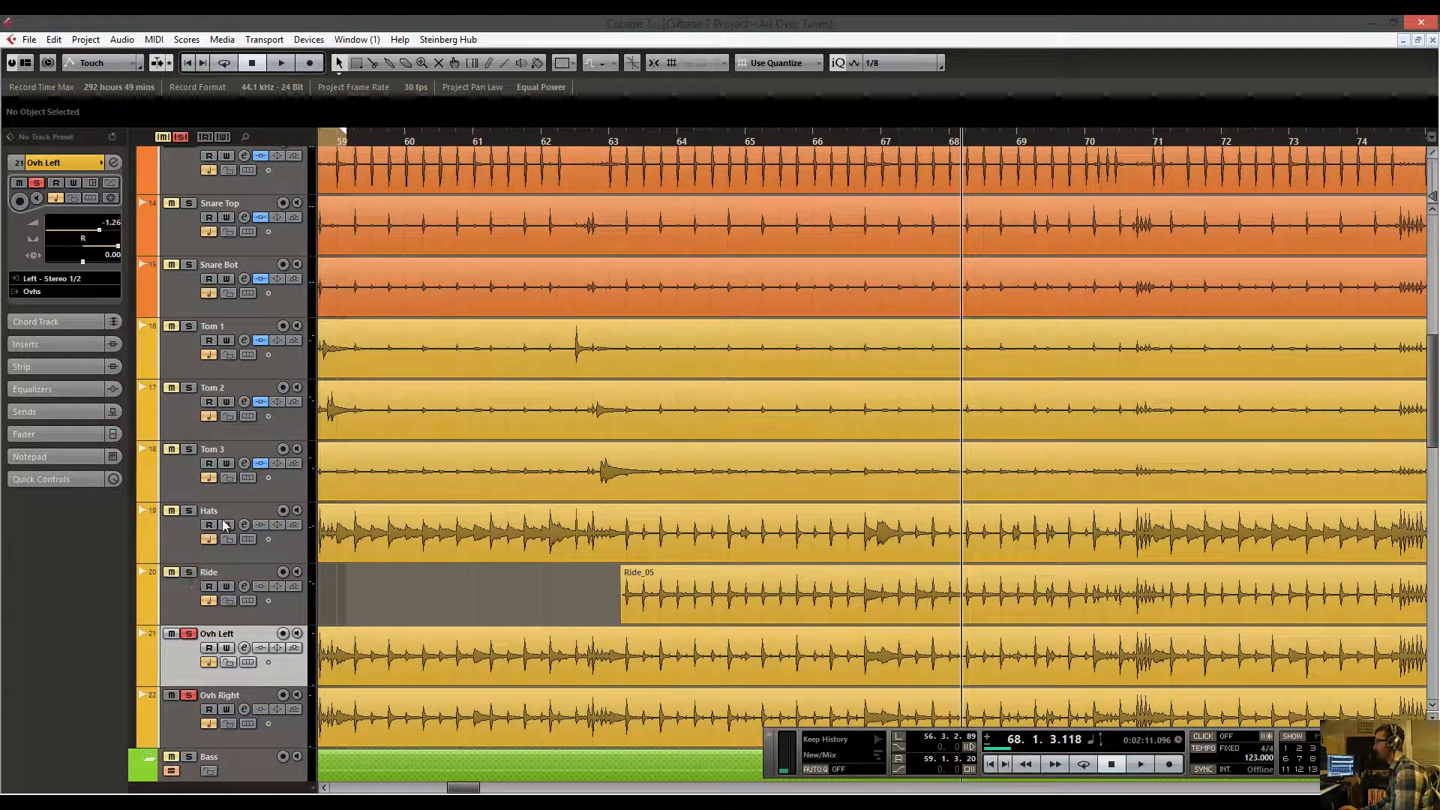
Return to the start of the song and show Ovh Right's track settings to check its volume and pan.
left_click_drag(399, 141, 240, 74)
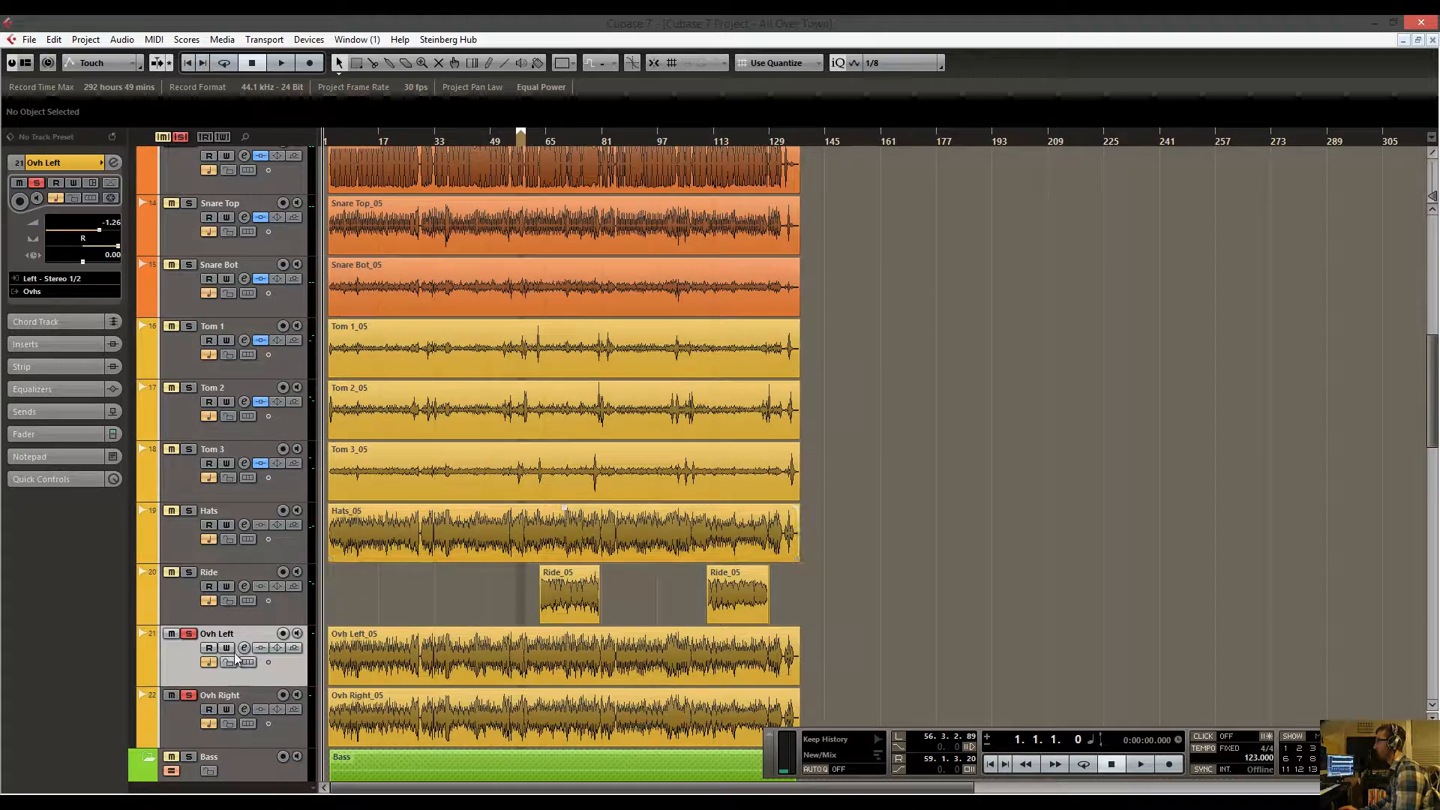
scroll(189, 591, "down", 2)
left_click(186, 595)
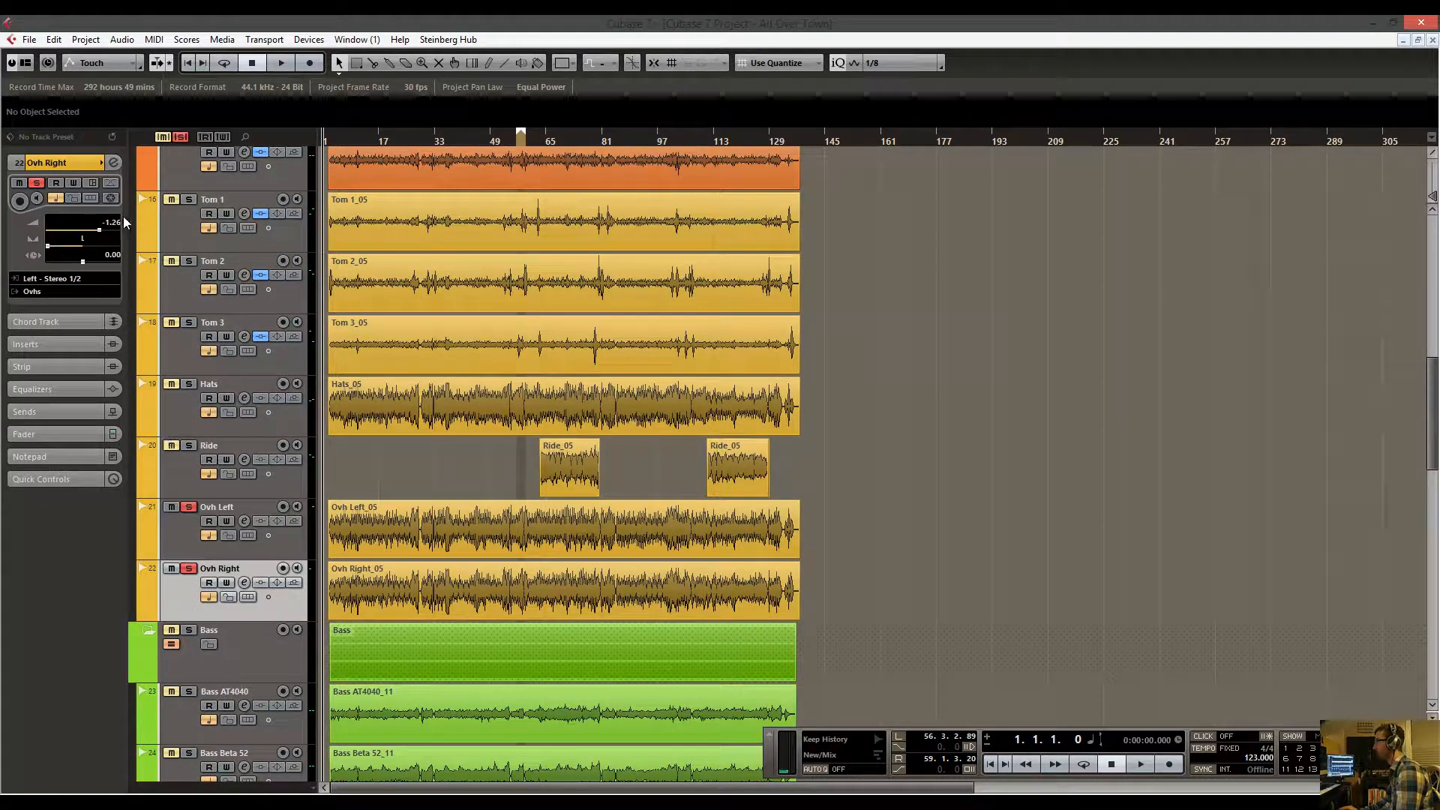
Play the soloed overheads at the beginning of their clips, from bar 2 to about bar 3, and return to the song start.
left_click_drag(344, 143, 376, 177)
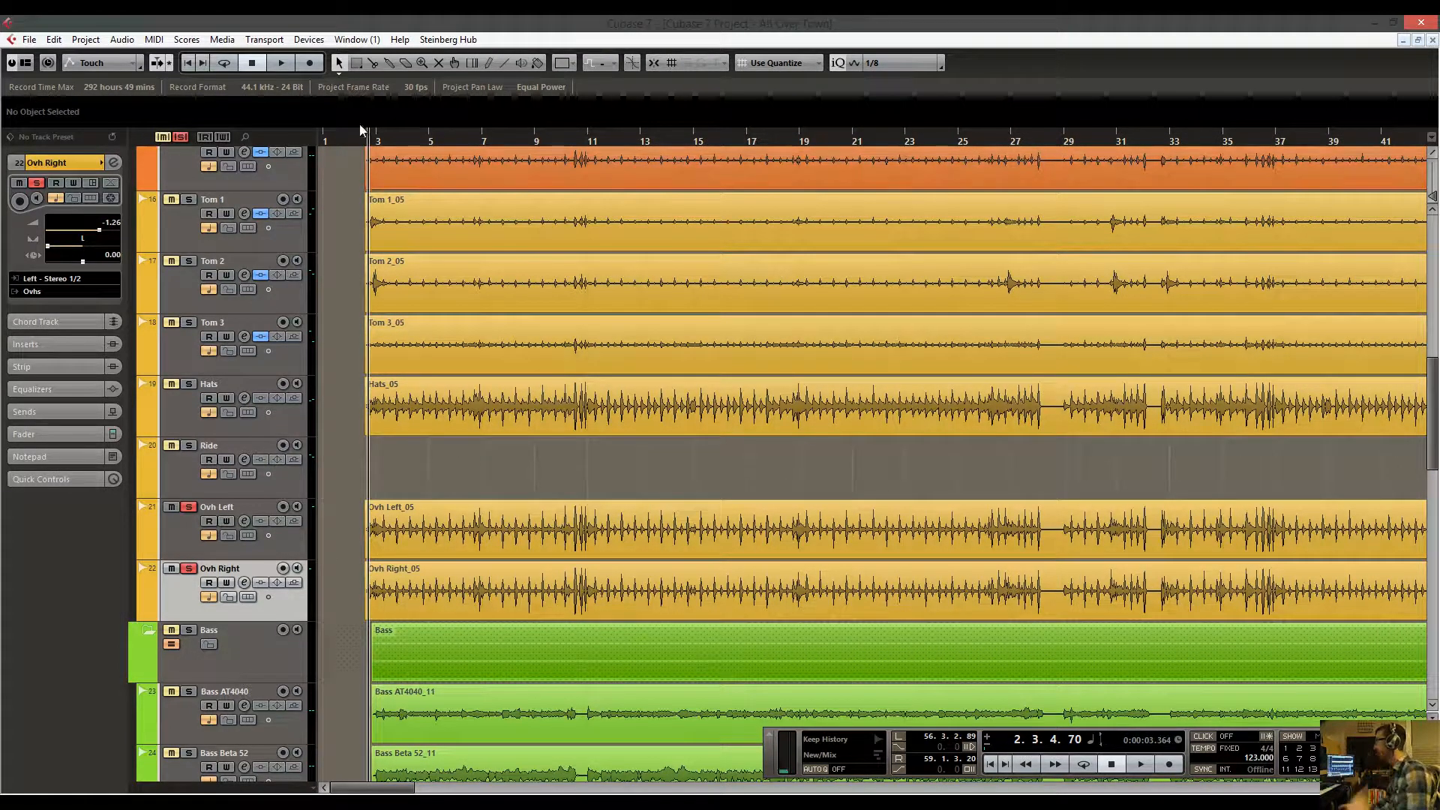
left_click_drag(372, 141, 376, 232)
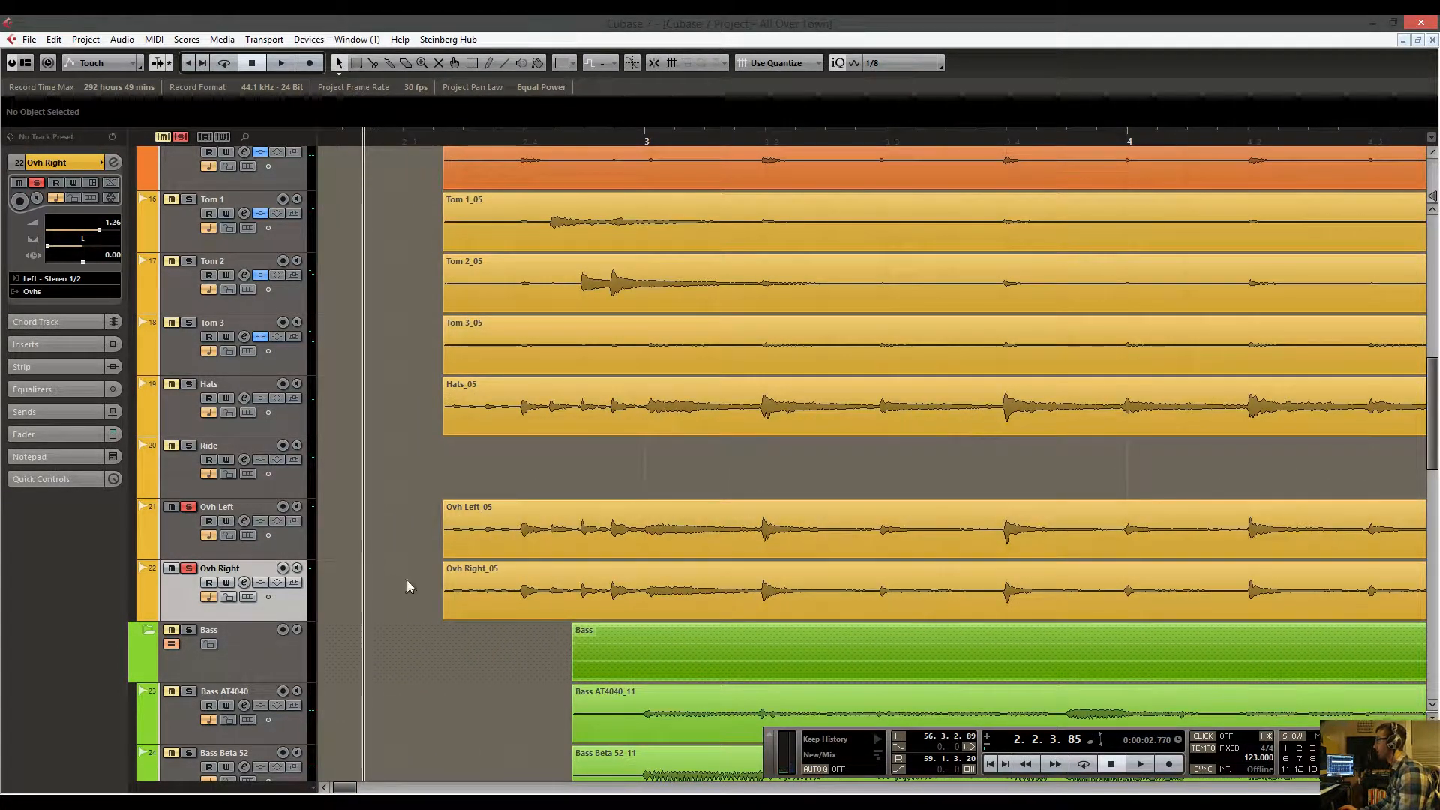
key("space")
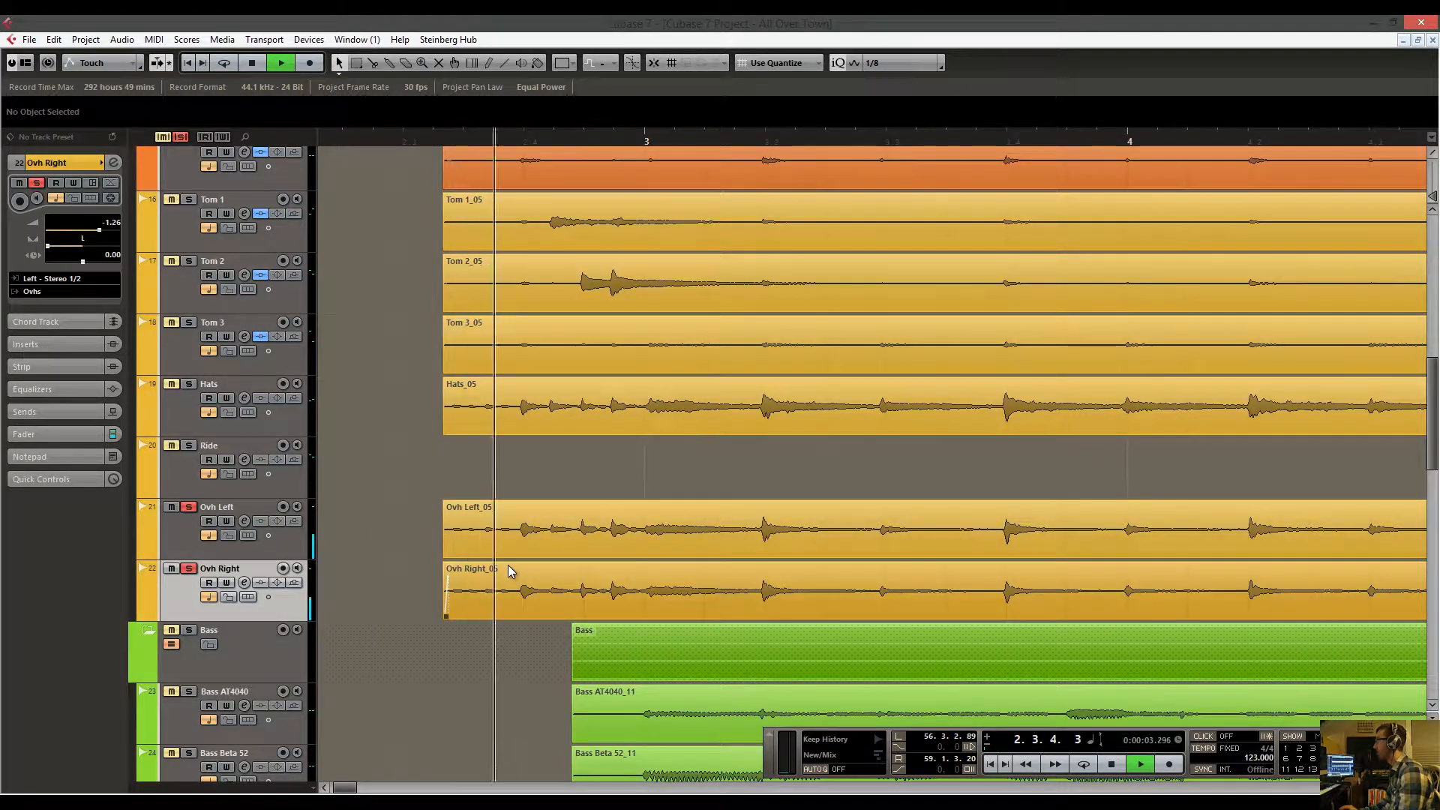
key("space")
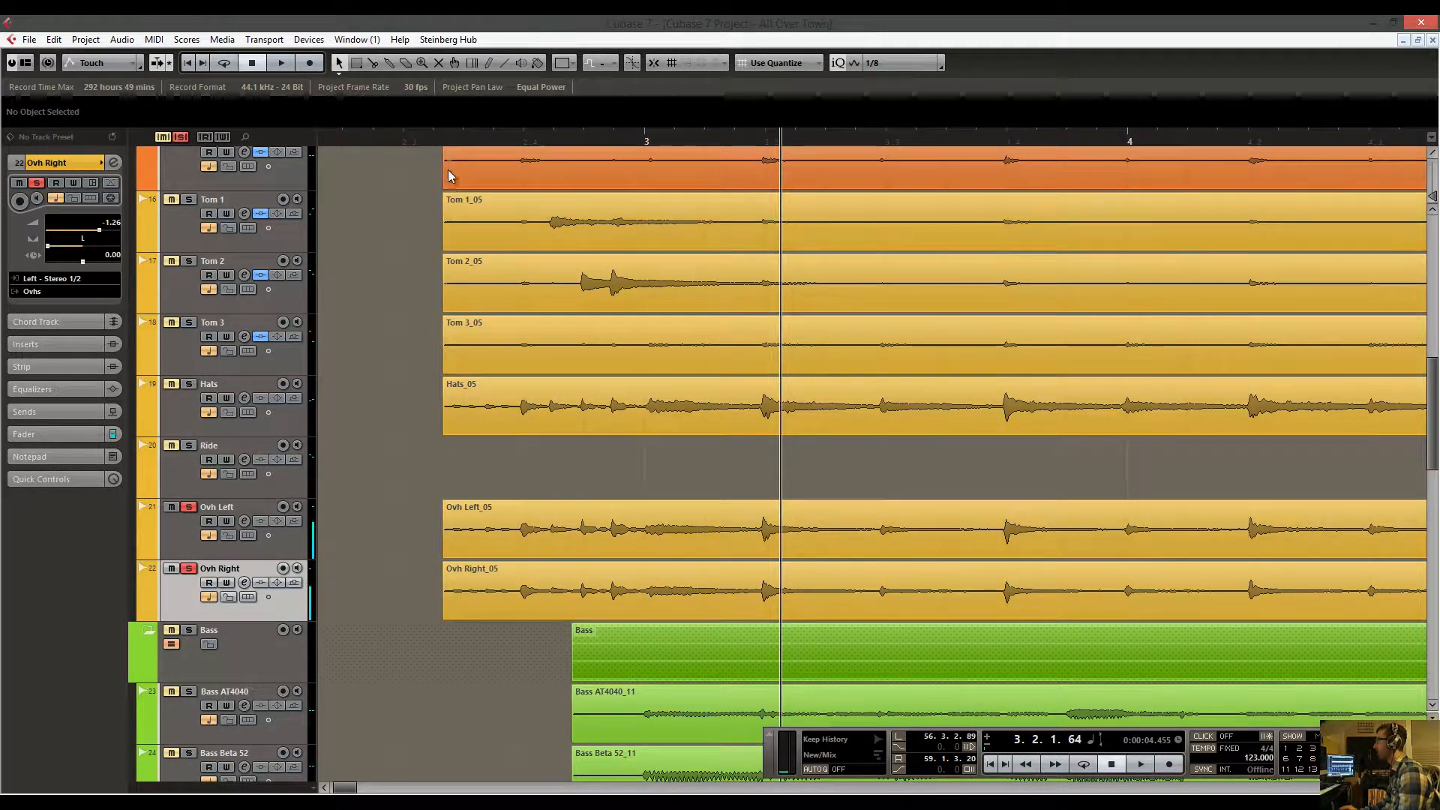
left_click_drag(448, 141, 288, 84)
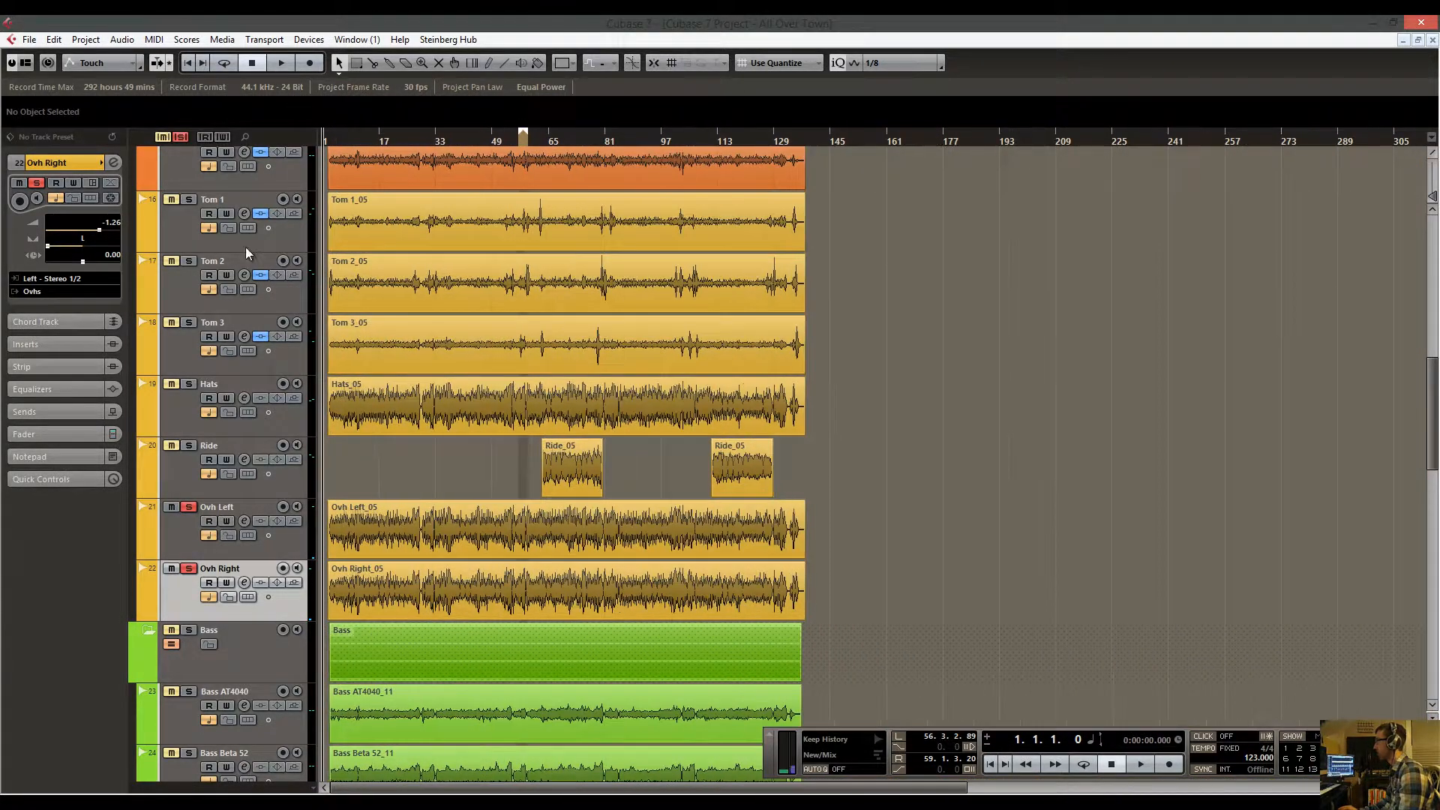
Clear all solos and solo the Bass folder with its three tracks.
left_click(180, 136)
scroll(411, 276, "down", 4)
left_click(189, 376)
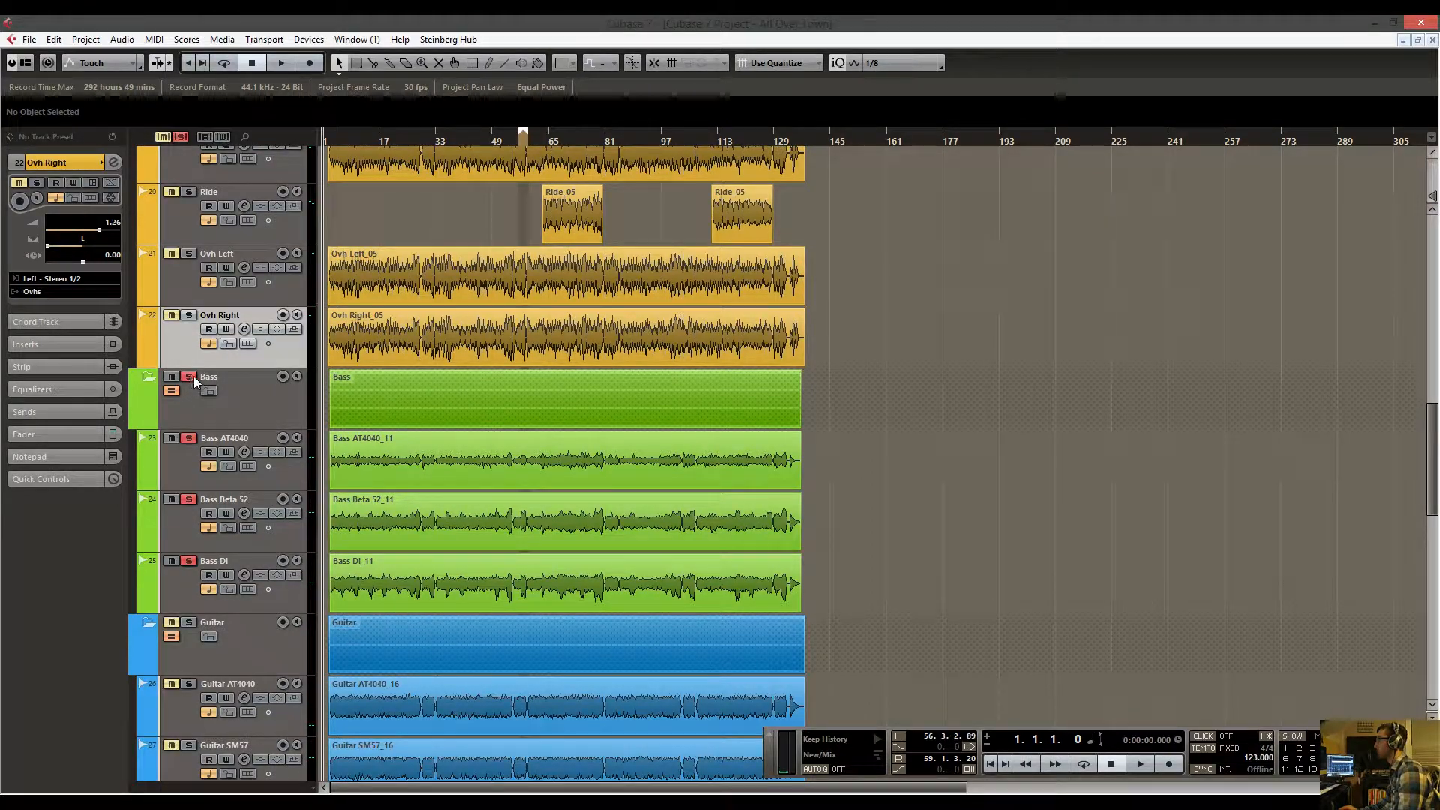
Play the soloed bass tracks through the break between about bar 10 and bar 11, checking it twice for noise.
left_click_drag(329, 139, 421, 514)
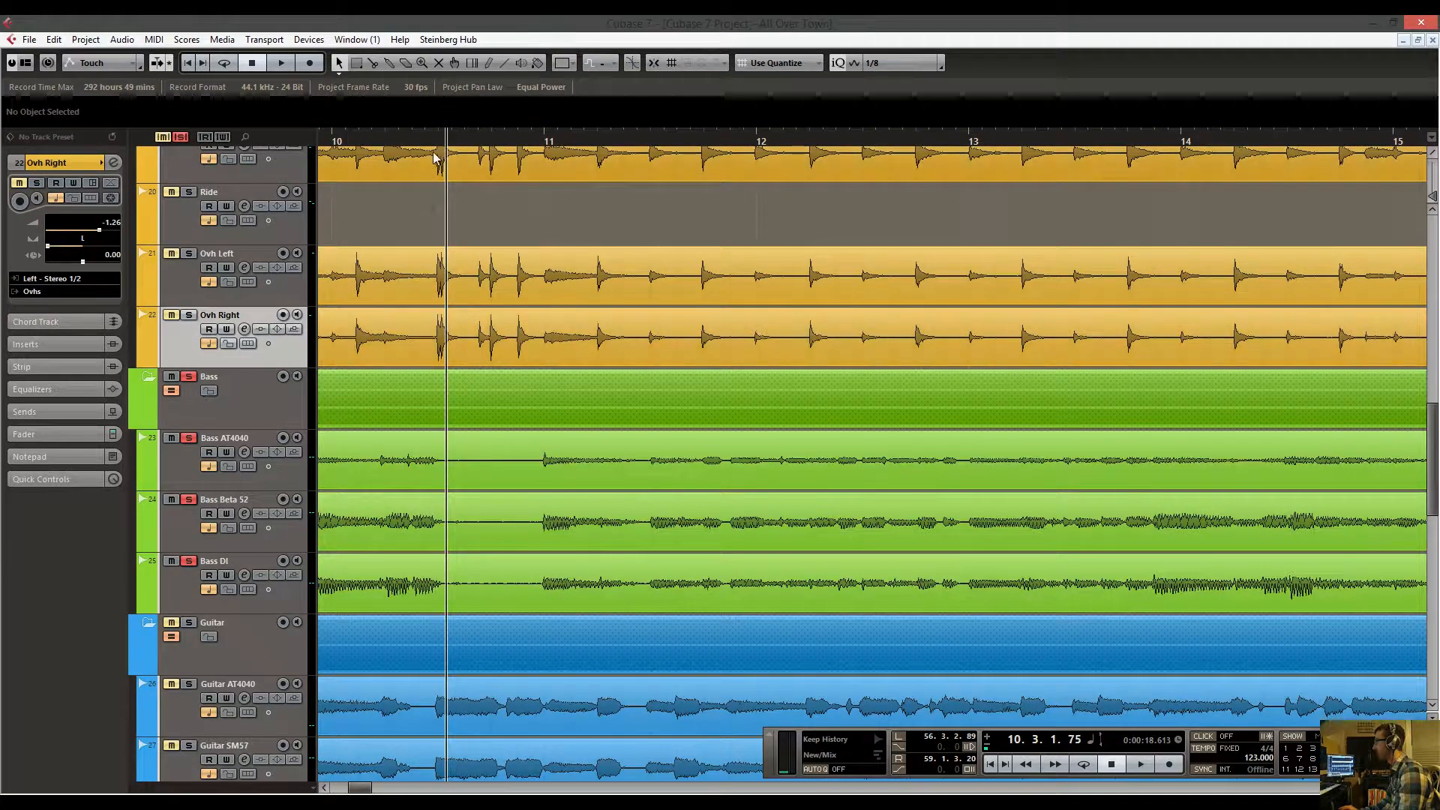
key("space")
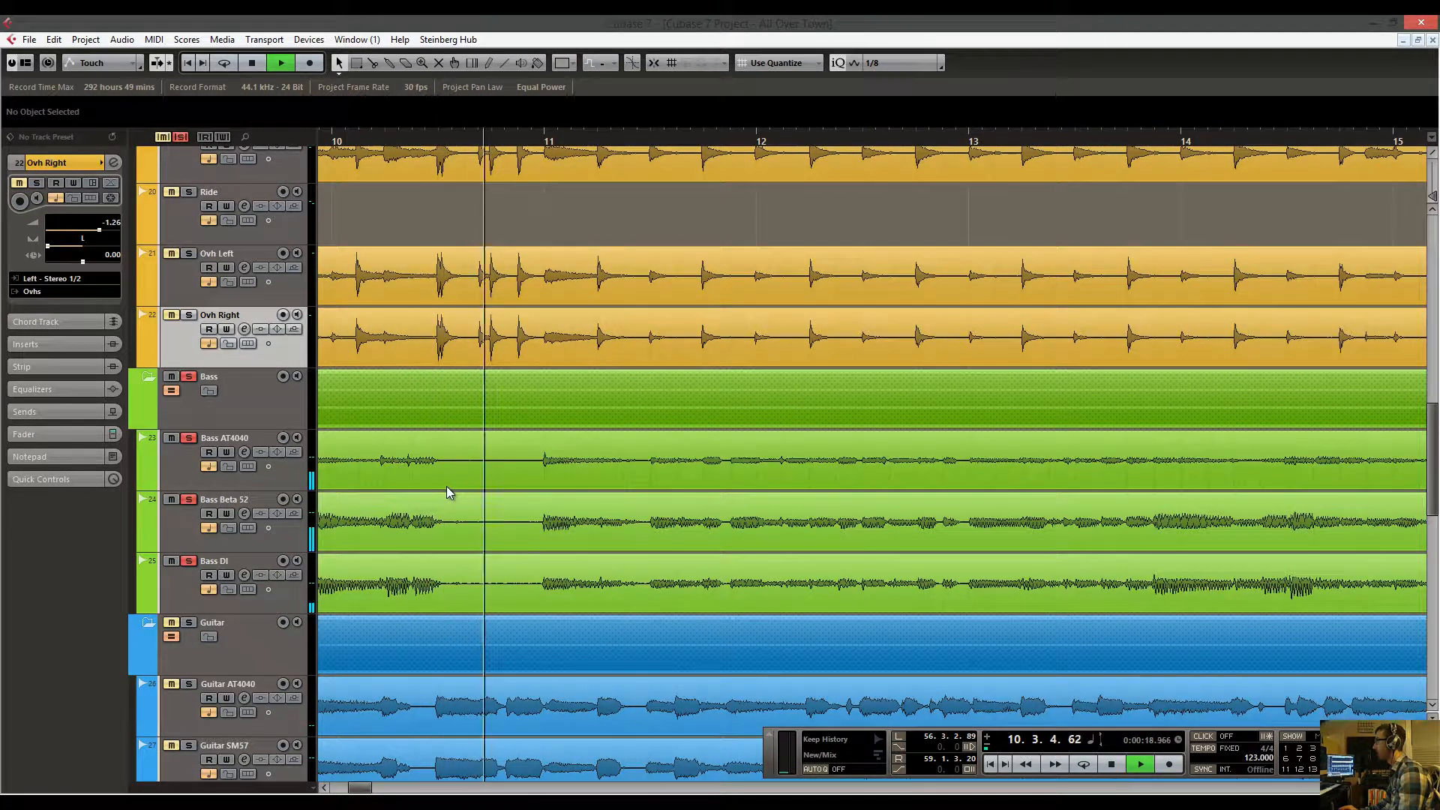
key("space")
left_click_drag(428, 138, 327, 136)
key("space")
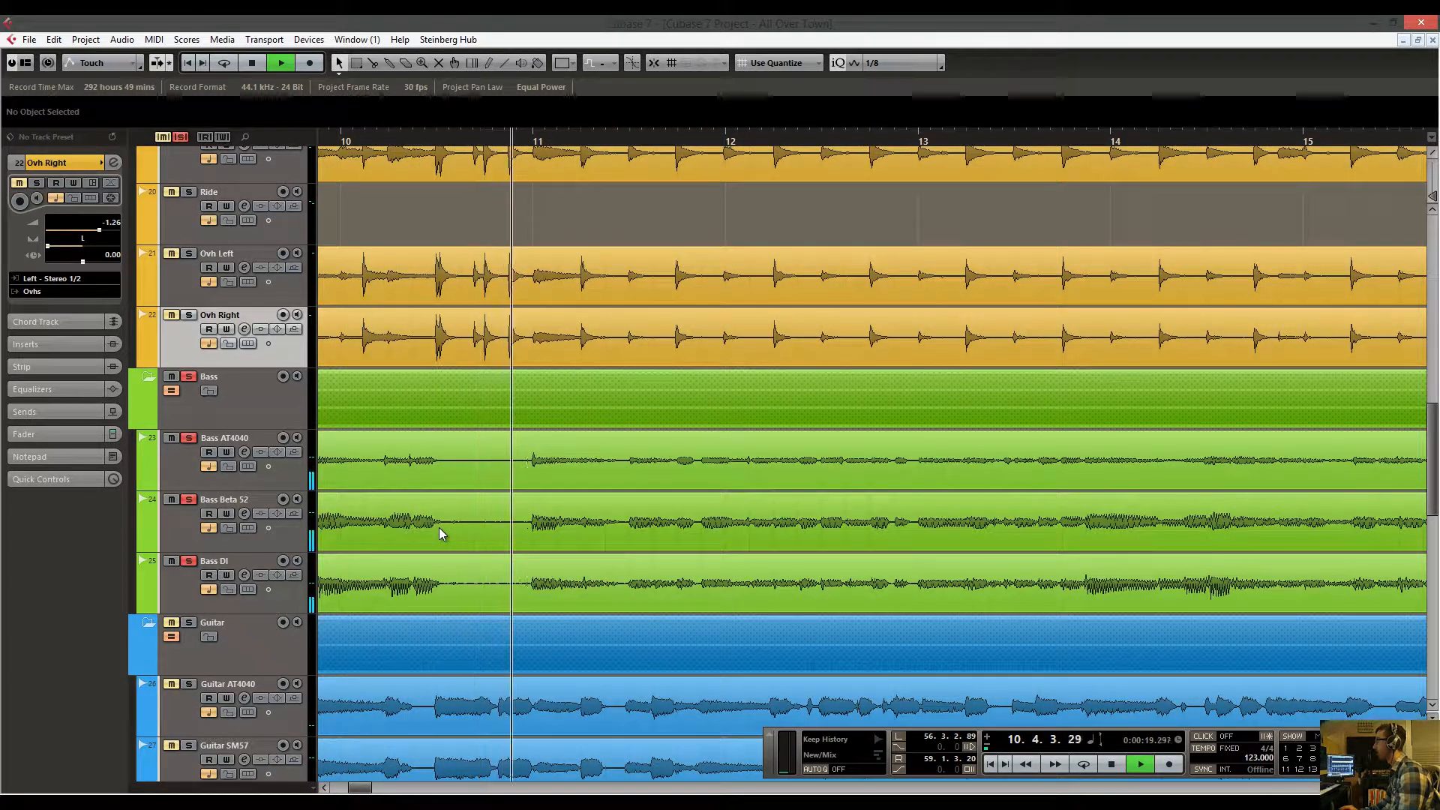
key("space")
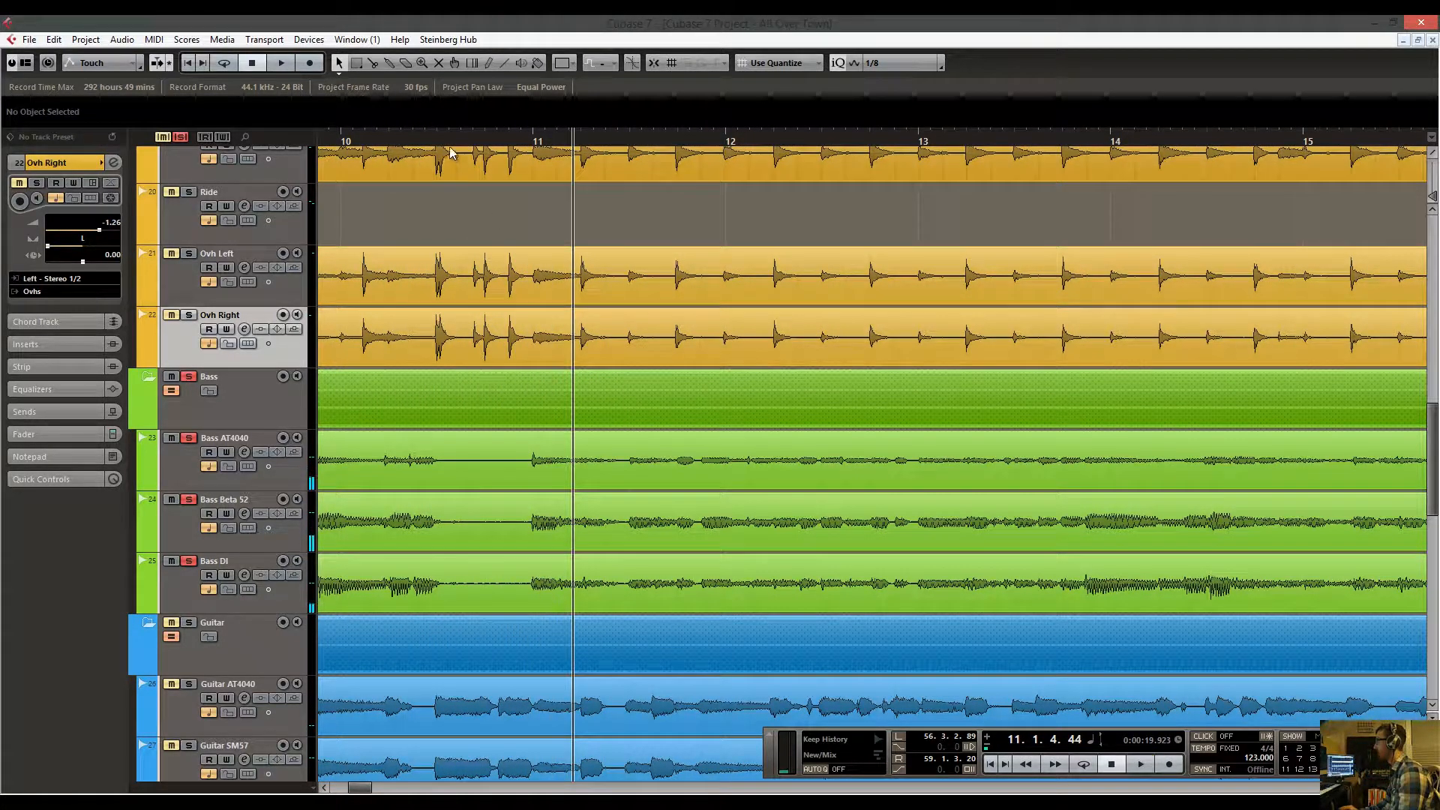
Play the soloed bass through the breaks near bars 28 and 32, and check the end of its clips around bar 132.
left_click_drag(447, 141, 422, 51)
left_click_drag(697, 131, 642, 149)
key("space")
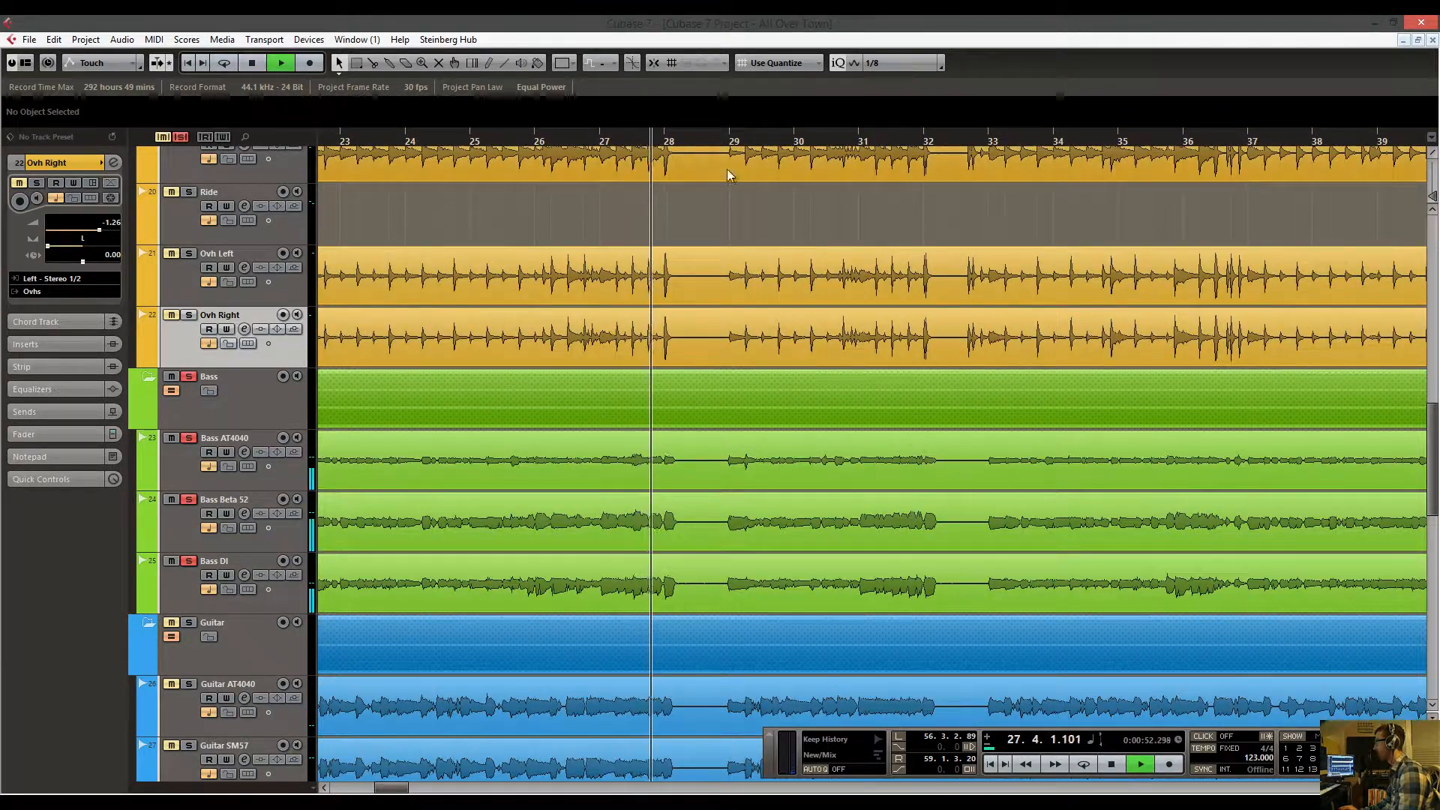
scroll(727, 169, "right", 3)
scroll(795, 192, "up", 1)
left_click(741, 141)
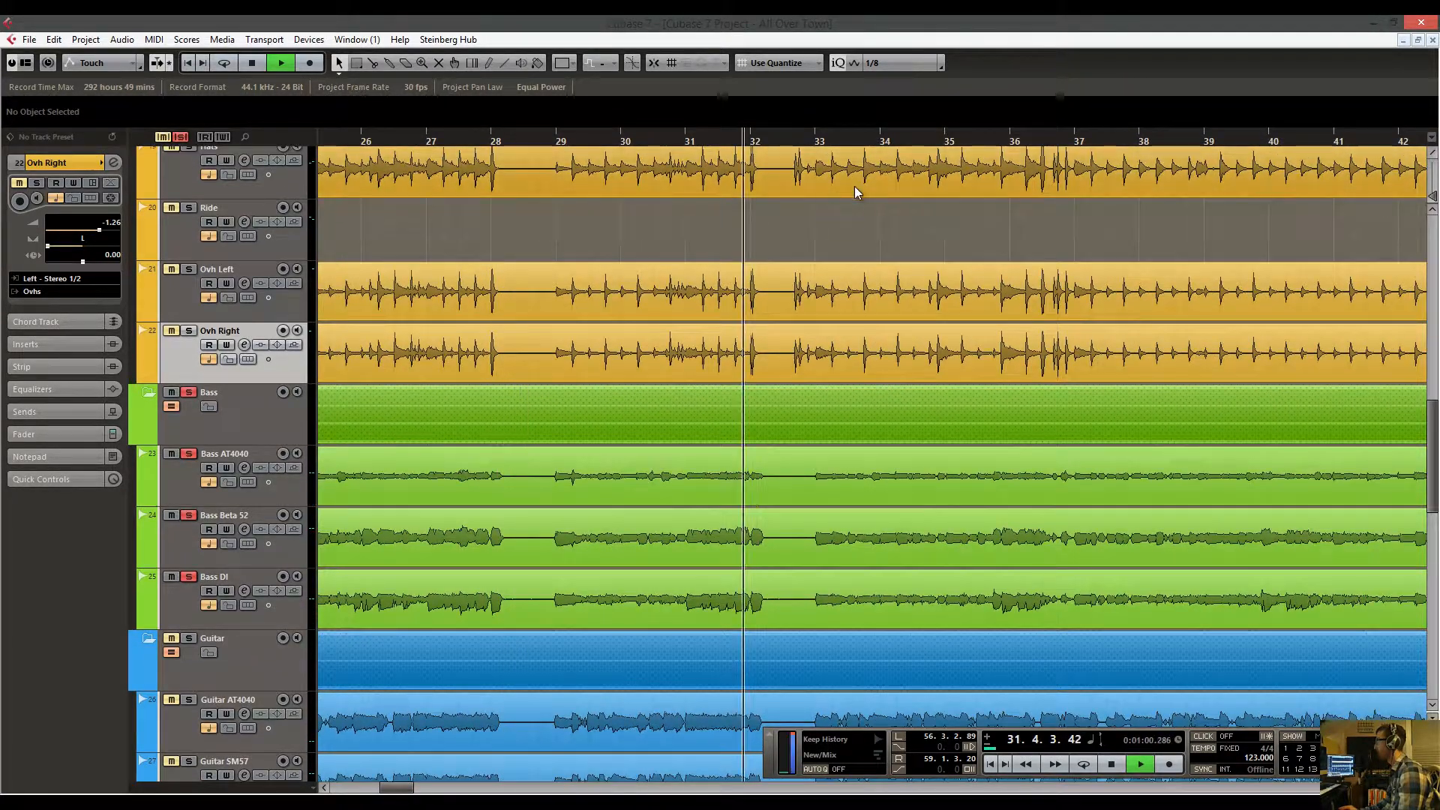
left_click_drag(923, 201, 660, 213)
left_click(610, 136)
left_click_drag(611, 132, 597, 88)
left_click_drag(930, 130, 600, 202)
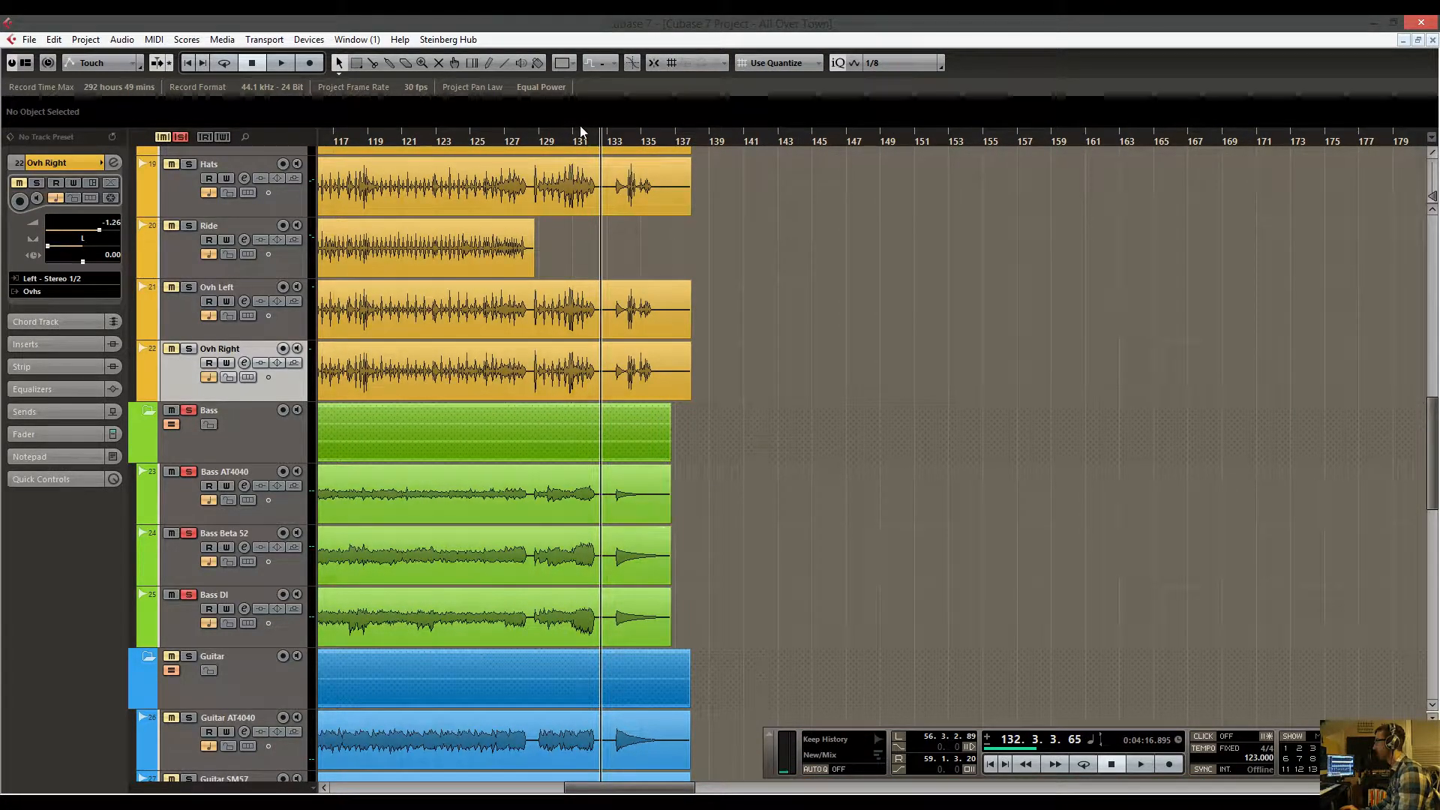
Return to the song start, clear the Bass solo, and solo the Guitar folder with its two tracks.
left_click_drag(579, 135, 292, 181)
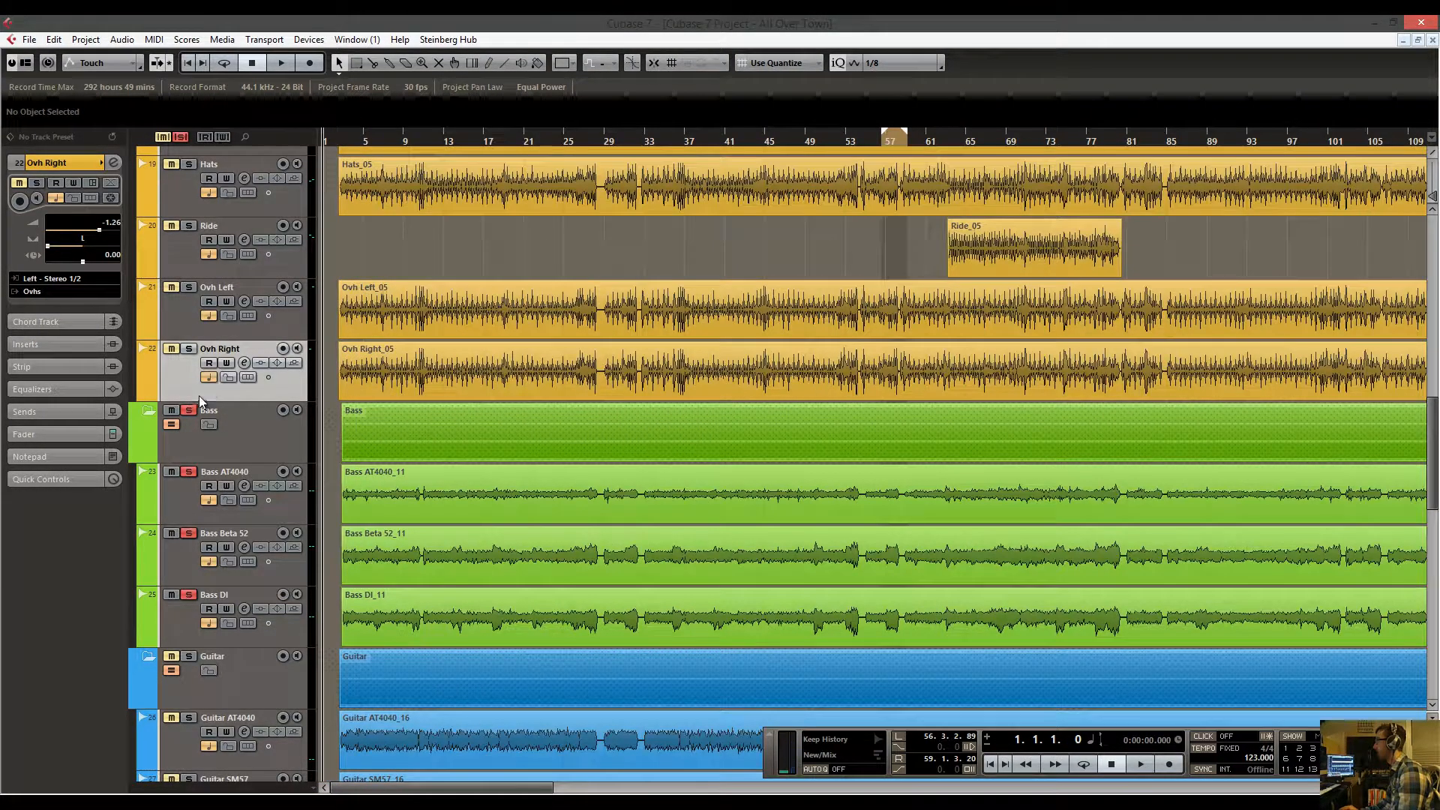
scroll(191, 435, "down", 4)
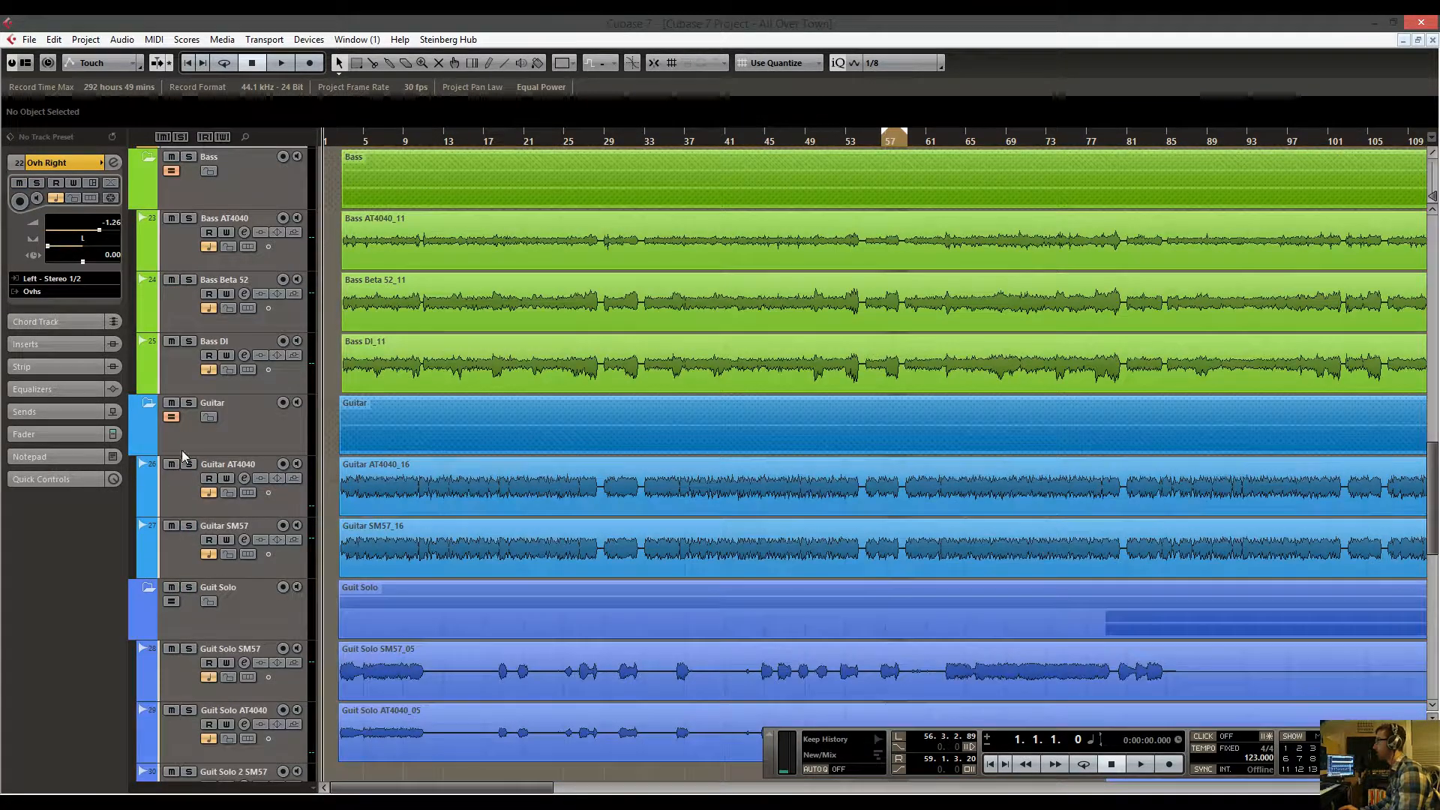
left_click(188, 404)
scroll(367, 225, "down", 2)
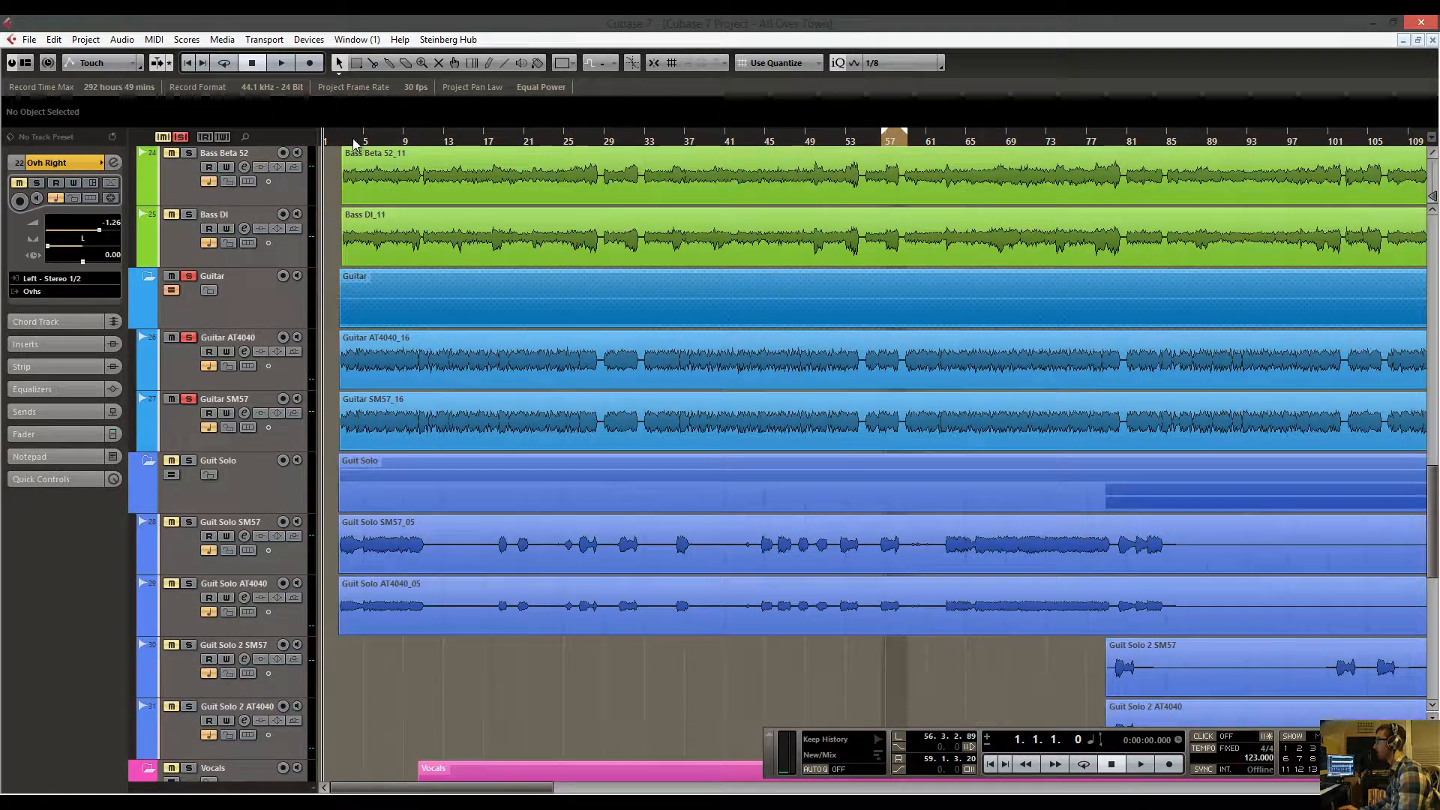
Play the soloed guitar tracks from the beginning of their clips and again from about bar 27 into the break.
left_click_drag(354, 142, 330, 165)
key("space")
left_click_drag(420, 261, 308, 276)
left_click(923, 141)
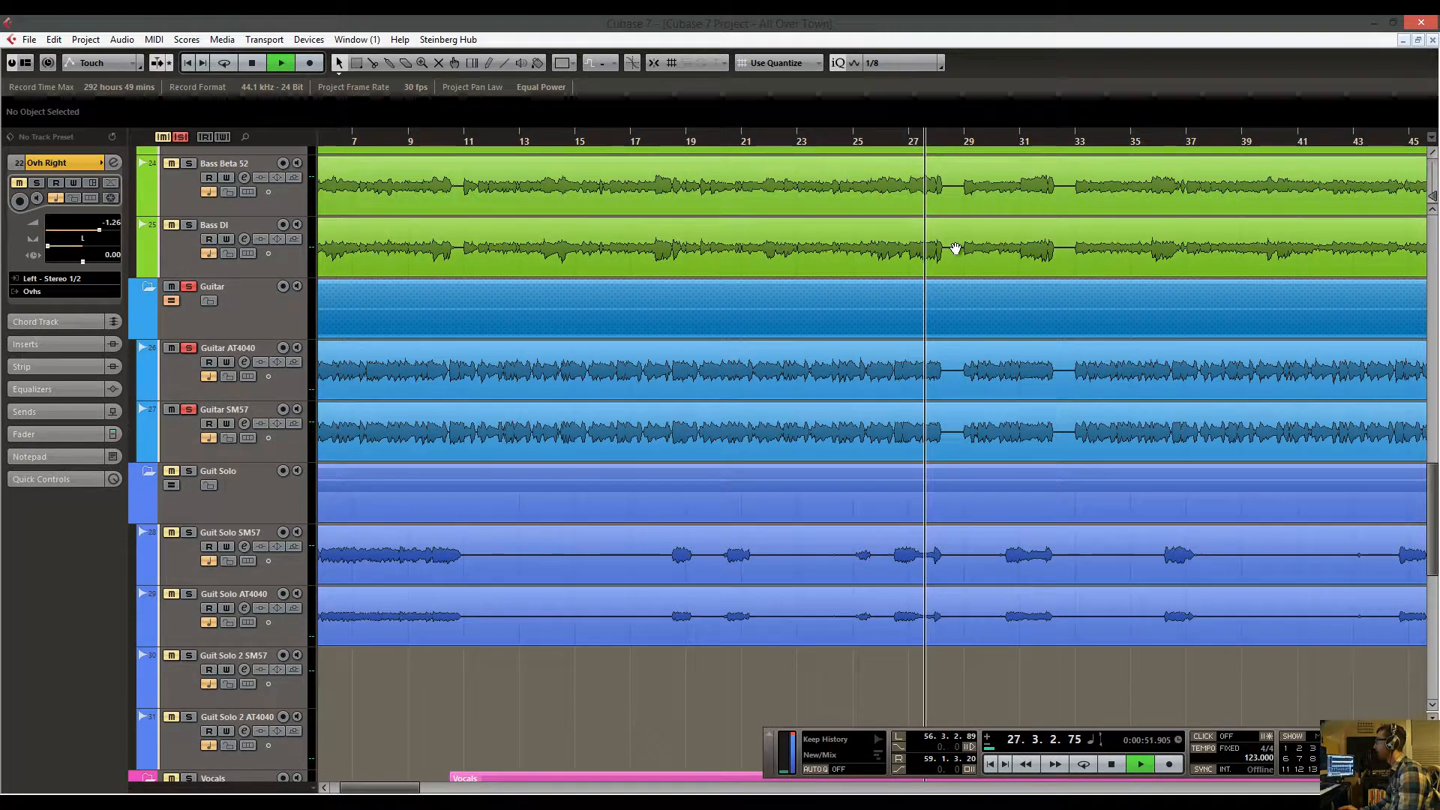
left_click_drag(956, 249, 684, 274)
left_click_drag(785, 219, 625, 250)
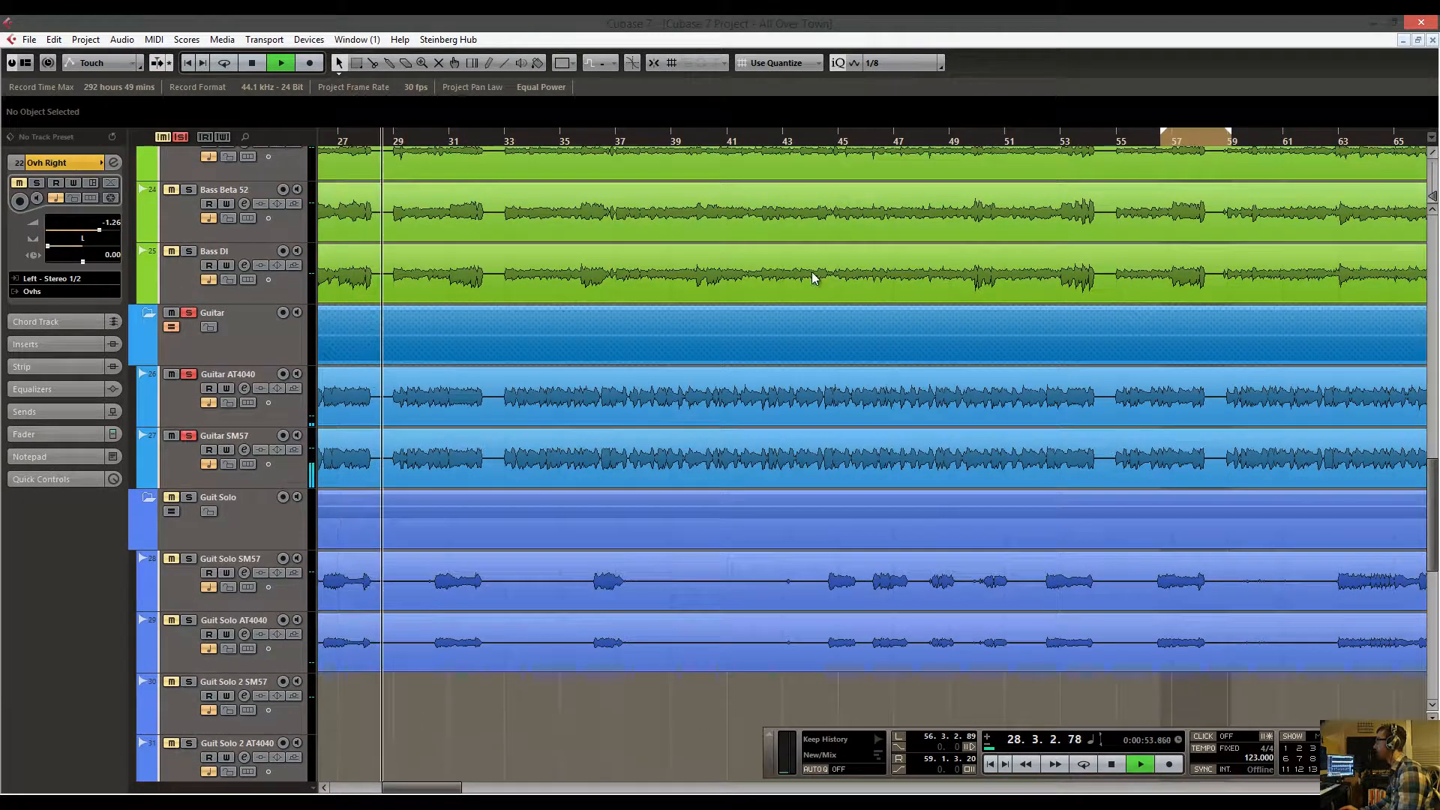
Examine the remaining breaks in the guitar clips up to their end near bar 137, and stop playback.
left_click_drag(1044, 334, 536, 330)
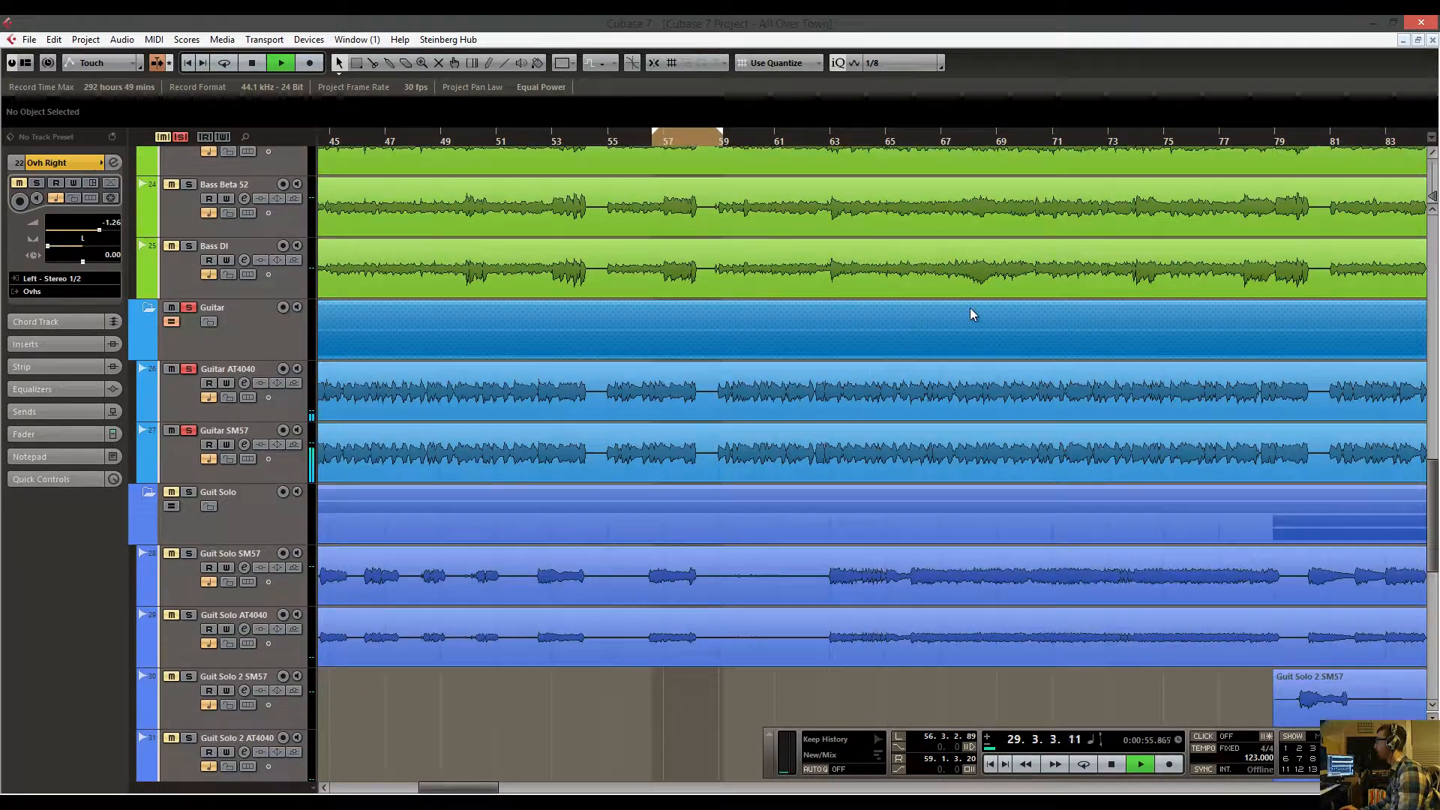
left_click_drag(969, 307, 623, 328)
left_click_drag(912, 343, 600, 355)
left_click_drag(904, 355, 580, 361)
left_click_drag(885, 382, 554, 381)
key("space")
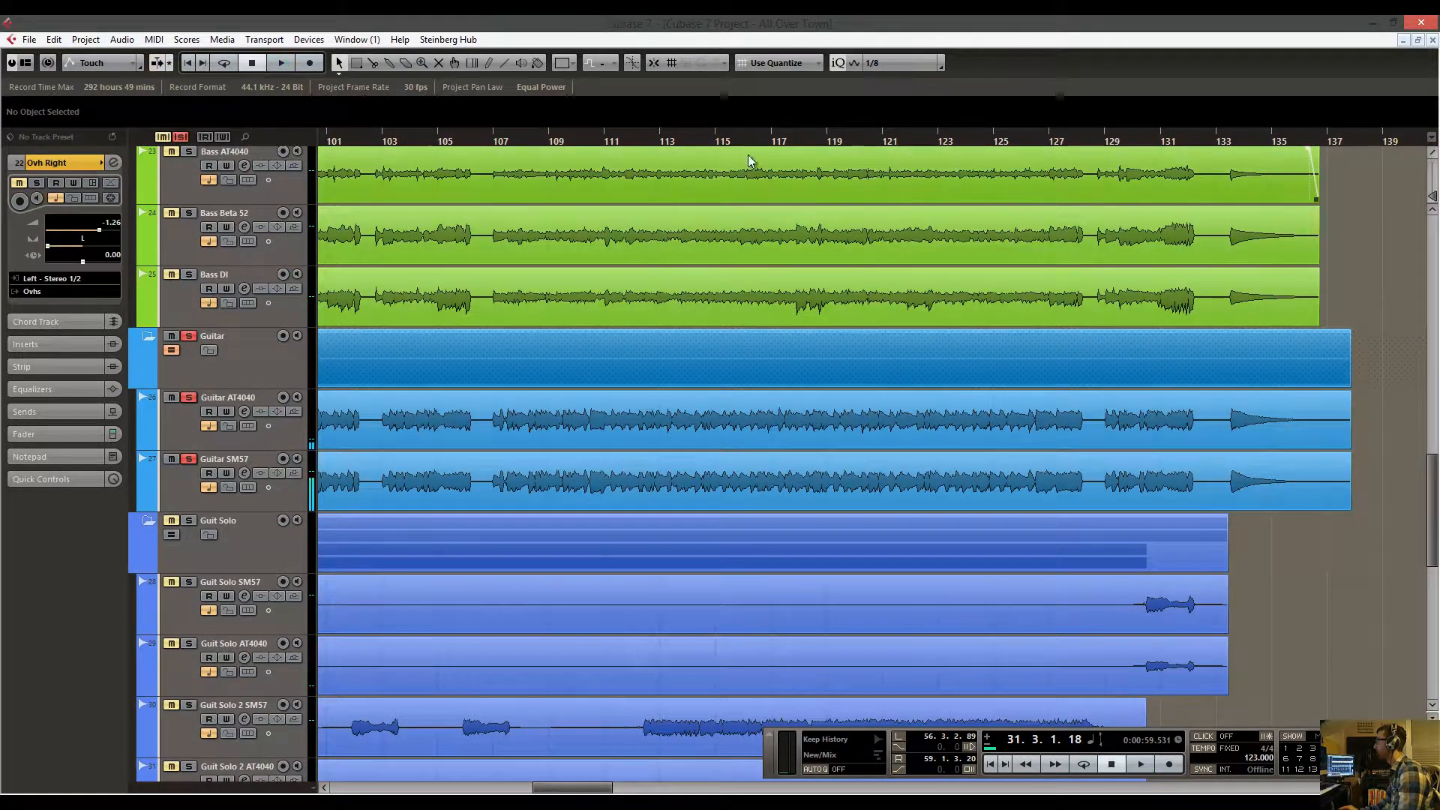
Clear the Guitar solo, solo the Guit Solo folder, and return to the start of the song.
left_click(191, 334)
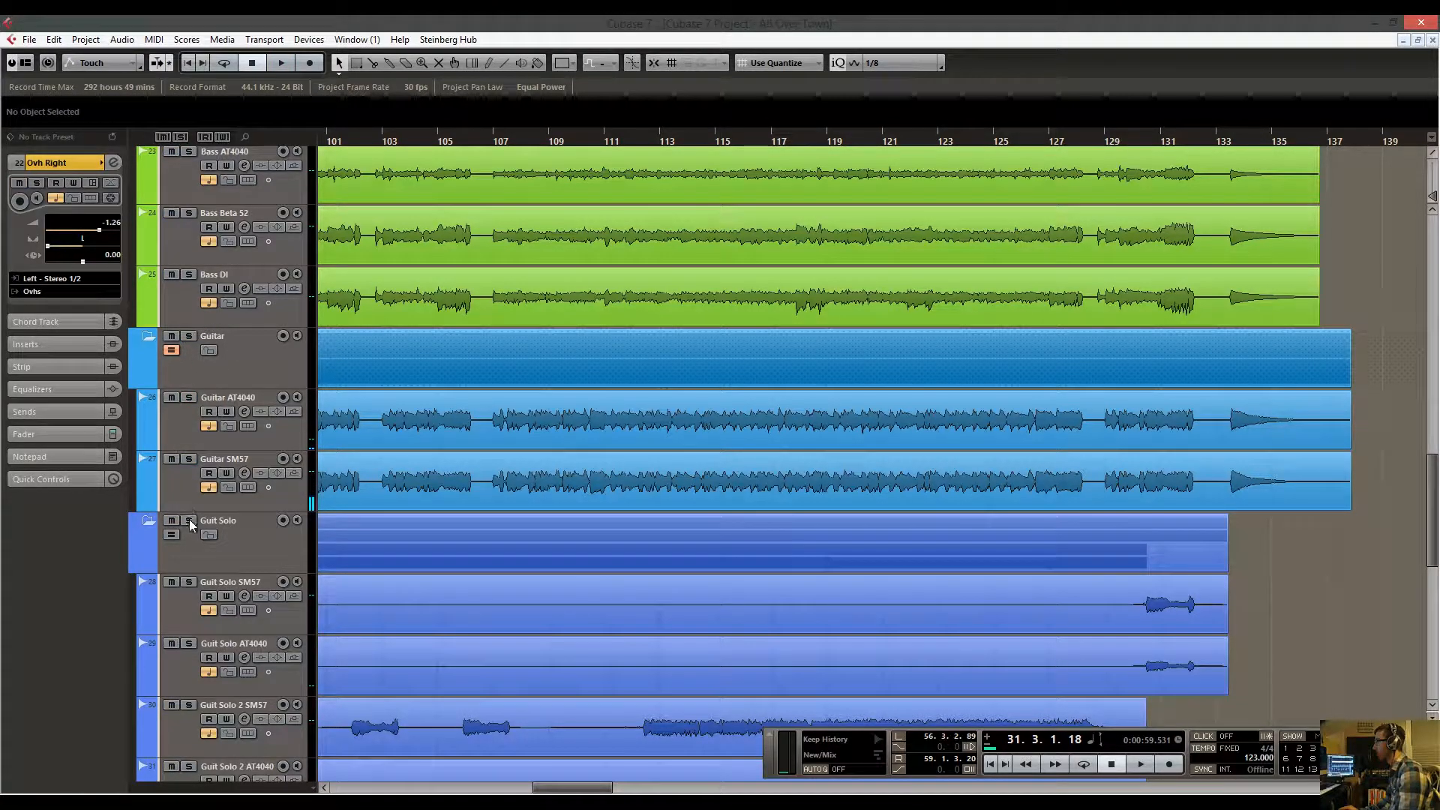
key("Home")
key("g")
key("g")
key("g")
key("g")
key("g")
key("g")
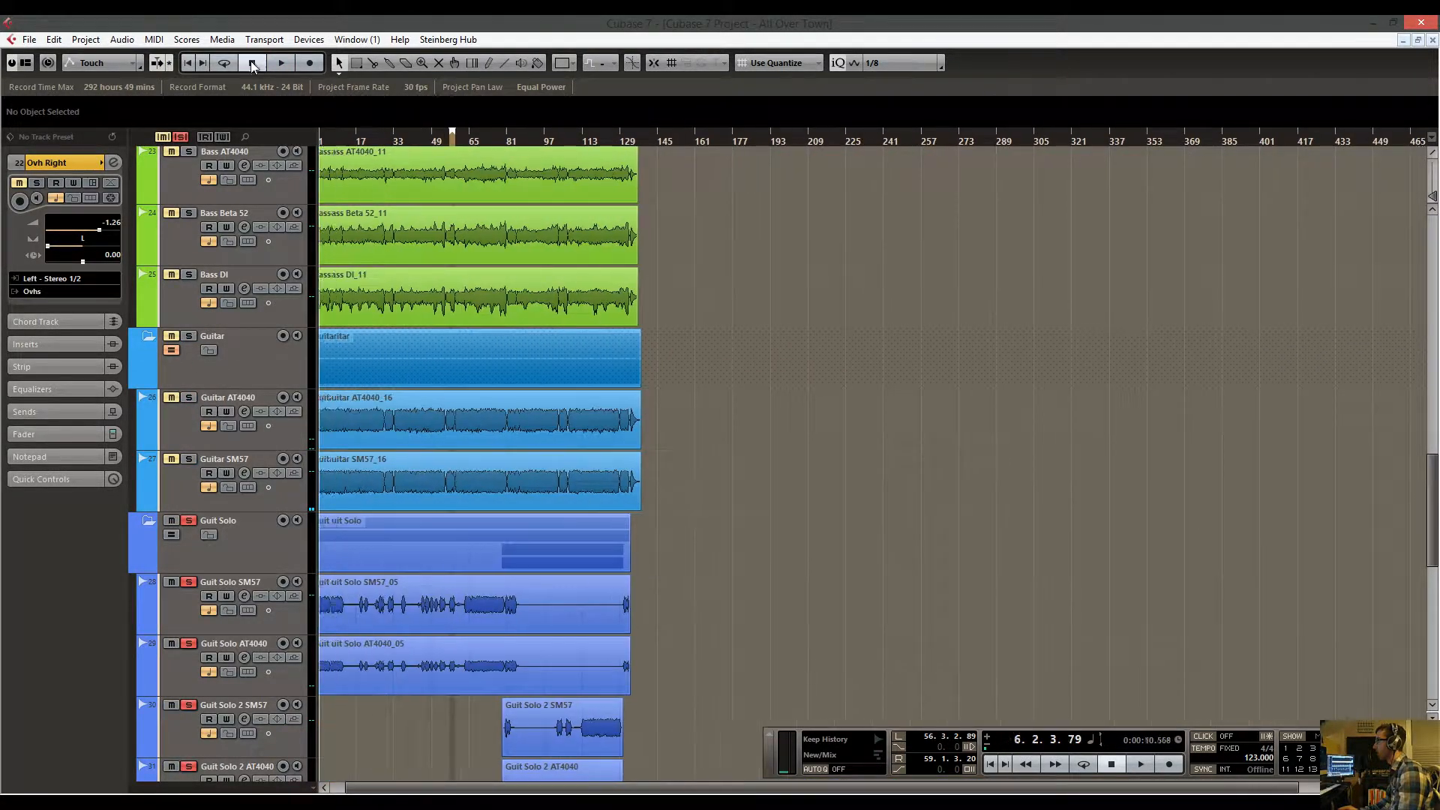
key("h")
key("h")
key("h")
key("h")
key("h")
key("h")
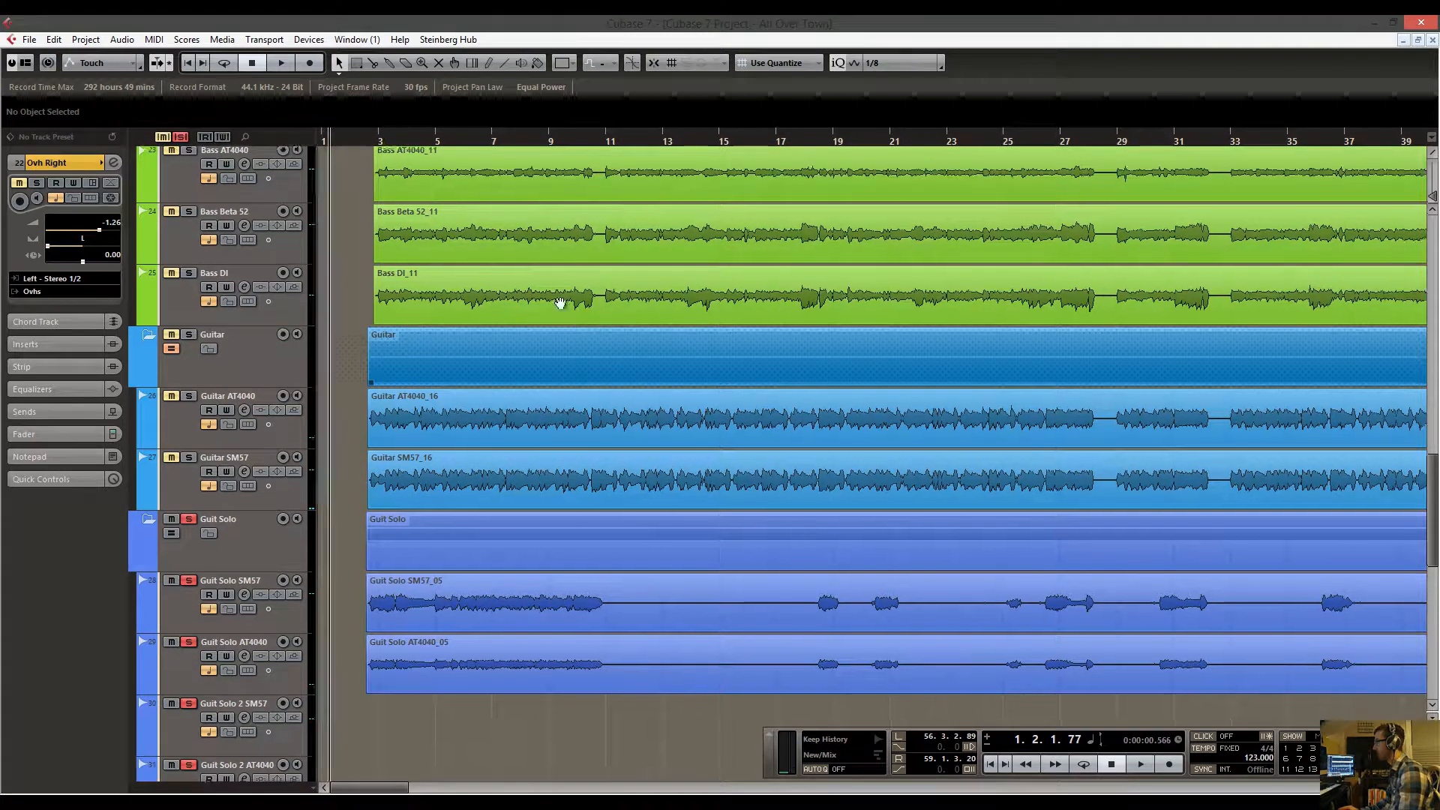
Load a C1 gate stereo plug-in into the first insert of the Guit Solo SM57 track, placing its window clear of the clip starts.
scroll(377, 523, "down", 3)
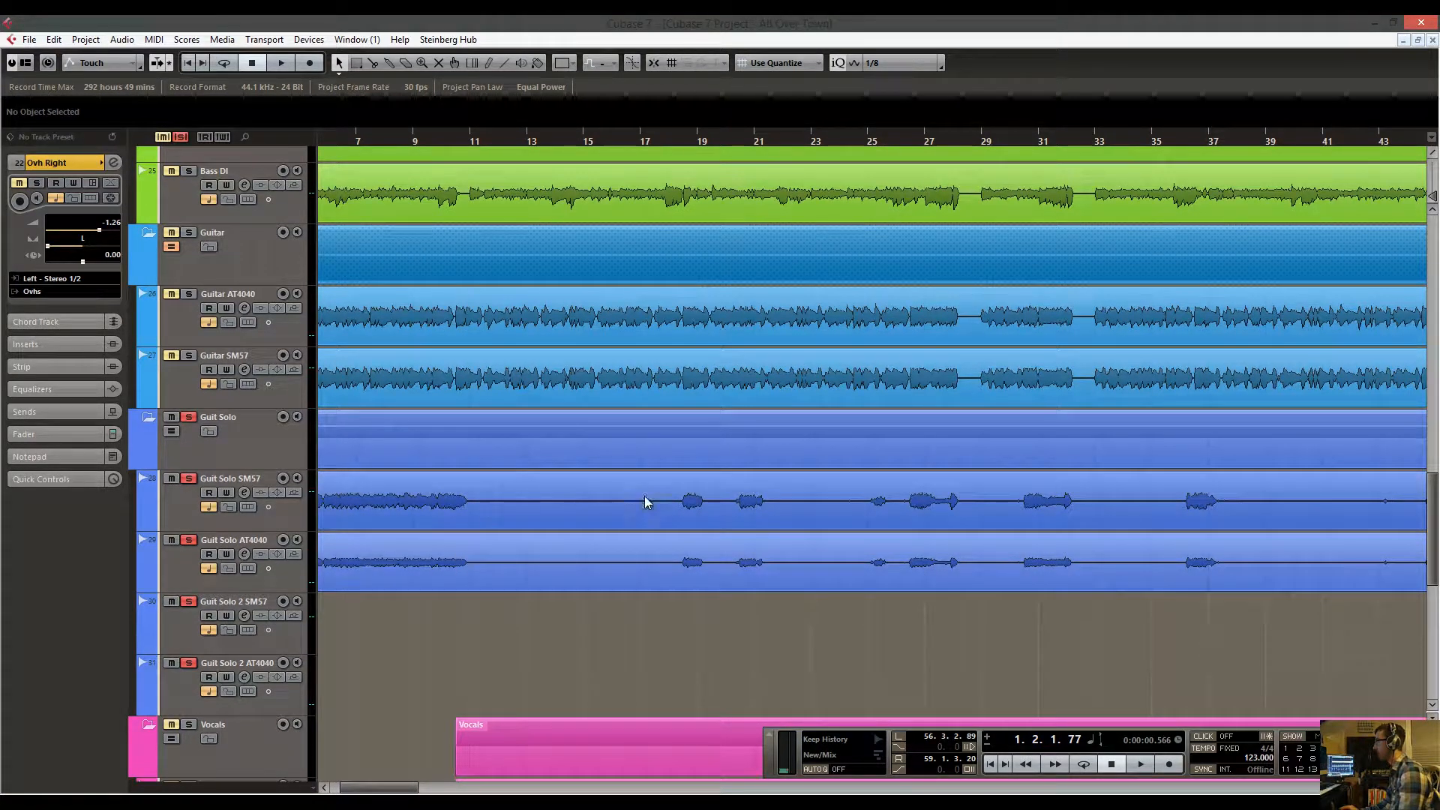
left_click(197, 499)
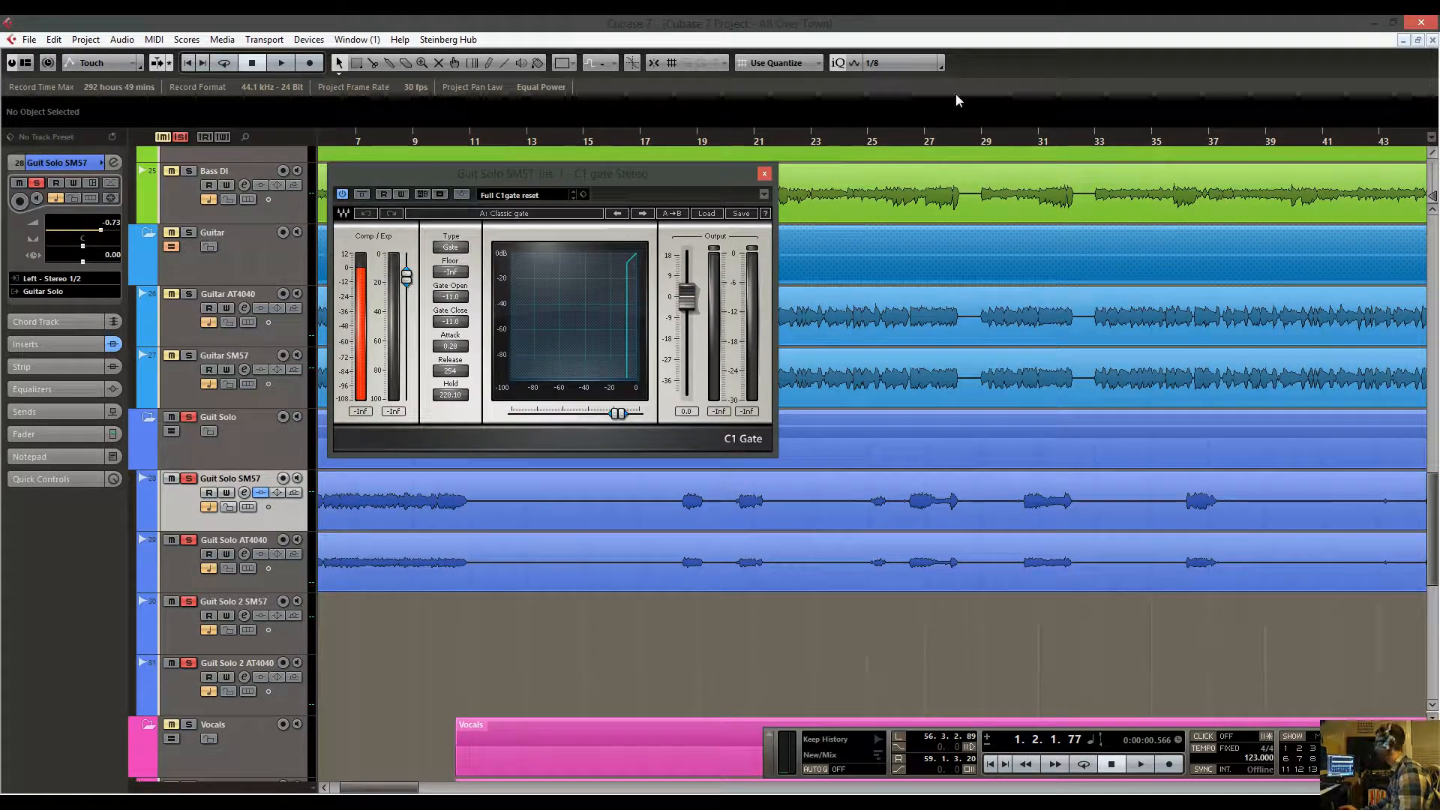
left_click_drag(552, 173, 764, 209)
Play the guitar solo from its start and lower the gate's open and close thresholds together to about -29.
left_click_drag(357, 142, 366, 189)
key("space")
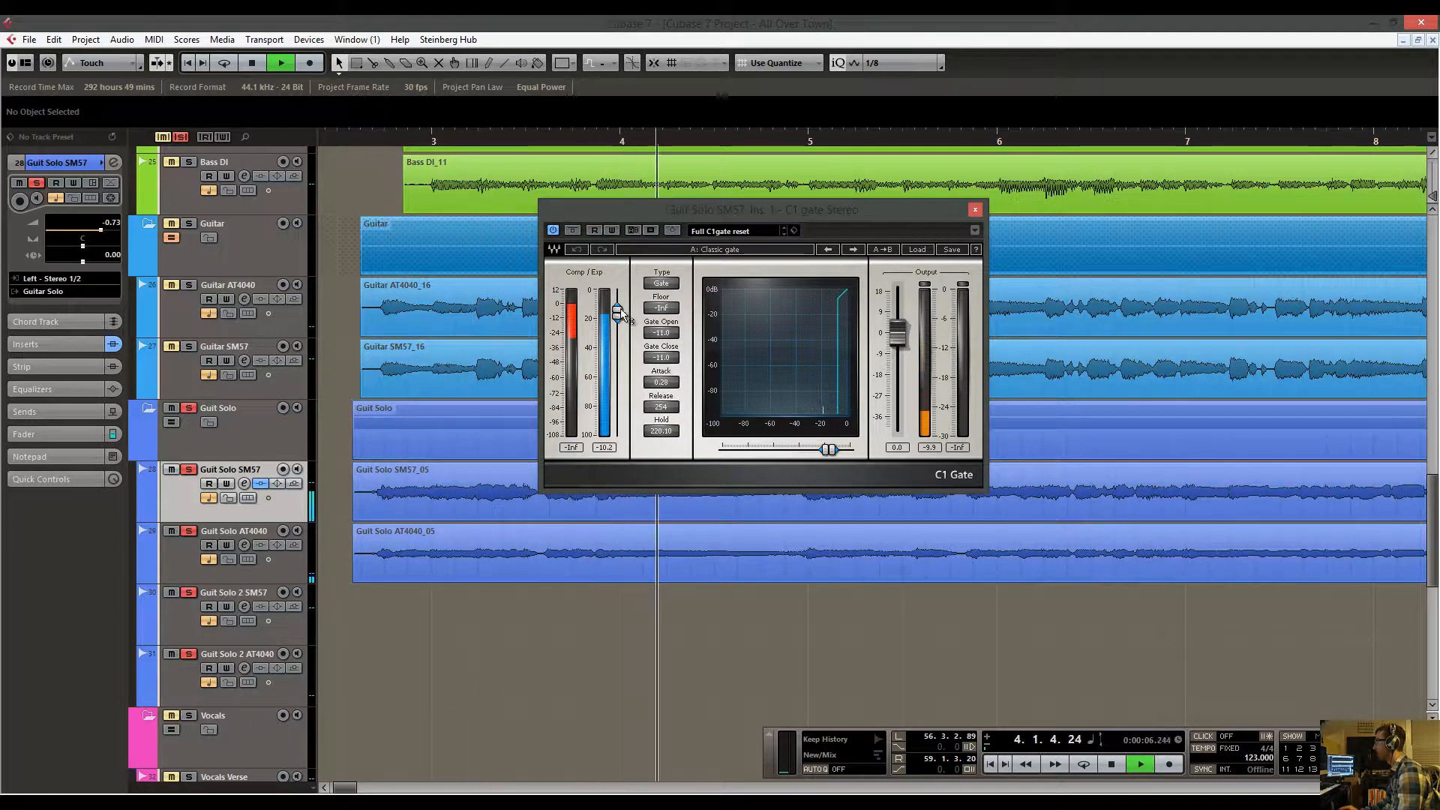
left_click_drag(616, 312, 618, 420)
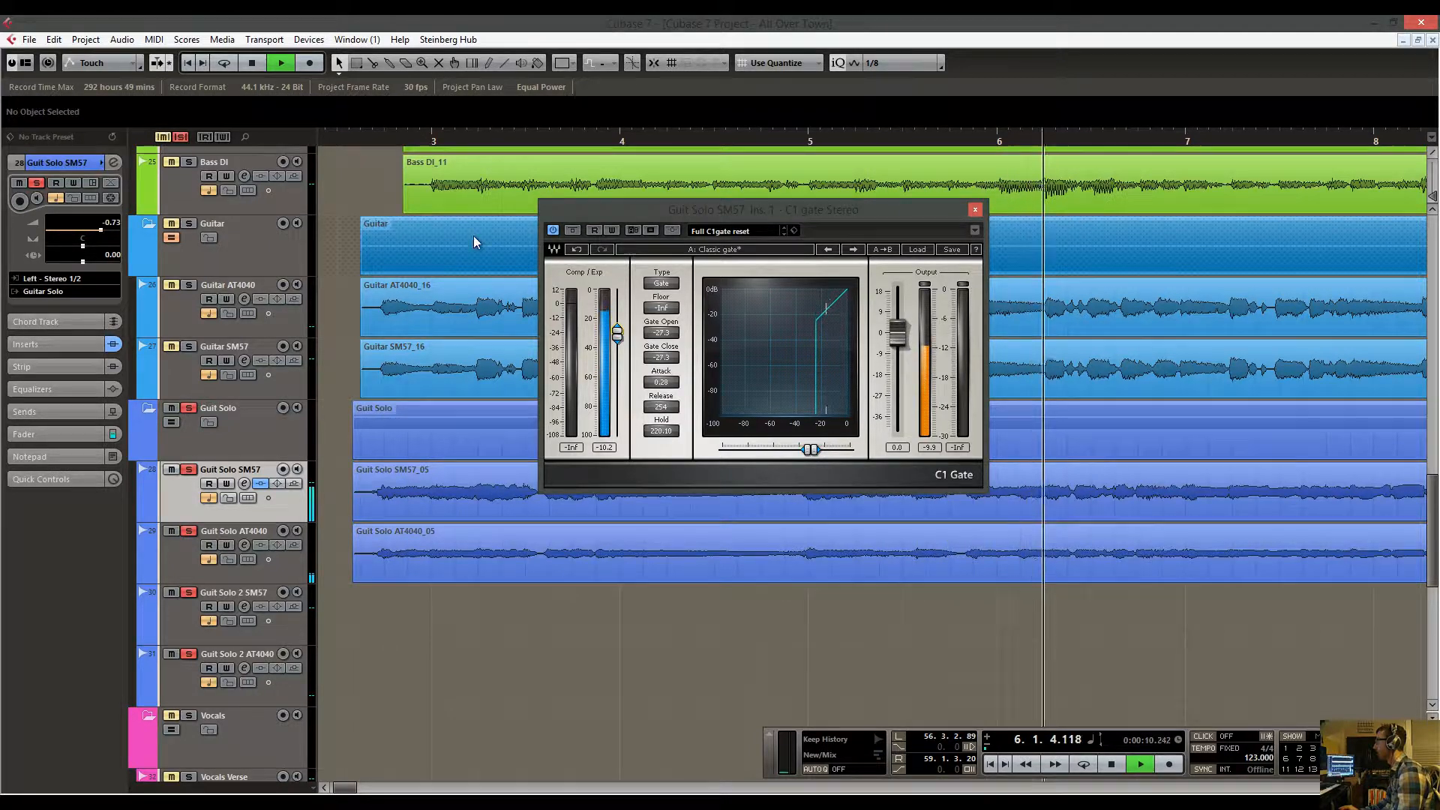
left_click(345, 142)
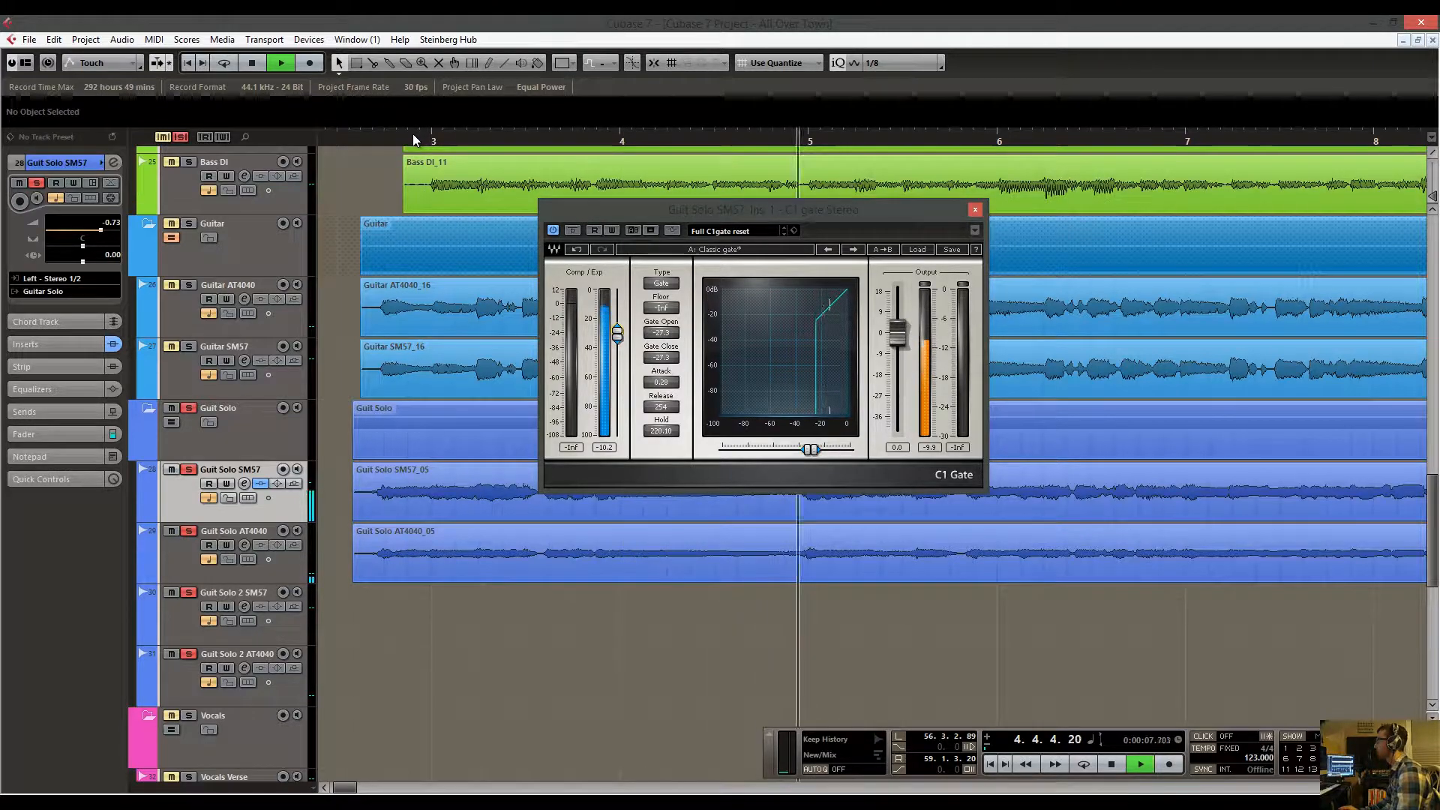
left_click_drag(412, 135, 333, 95)
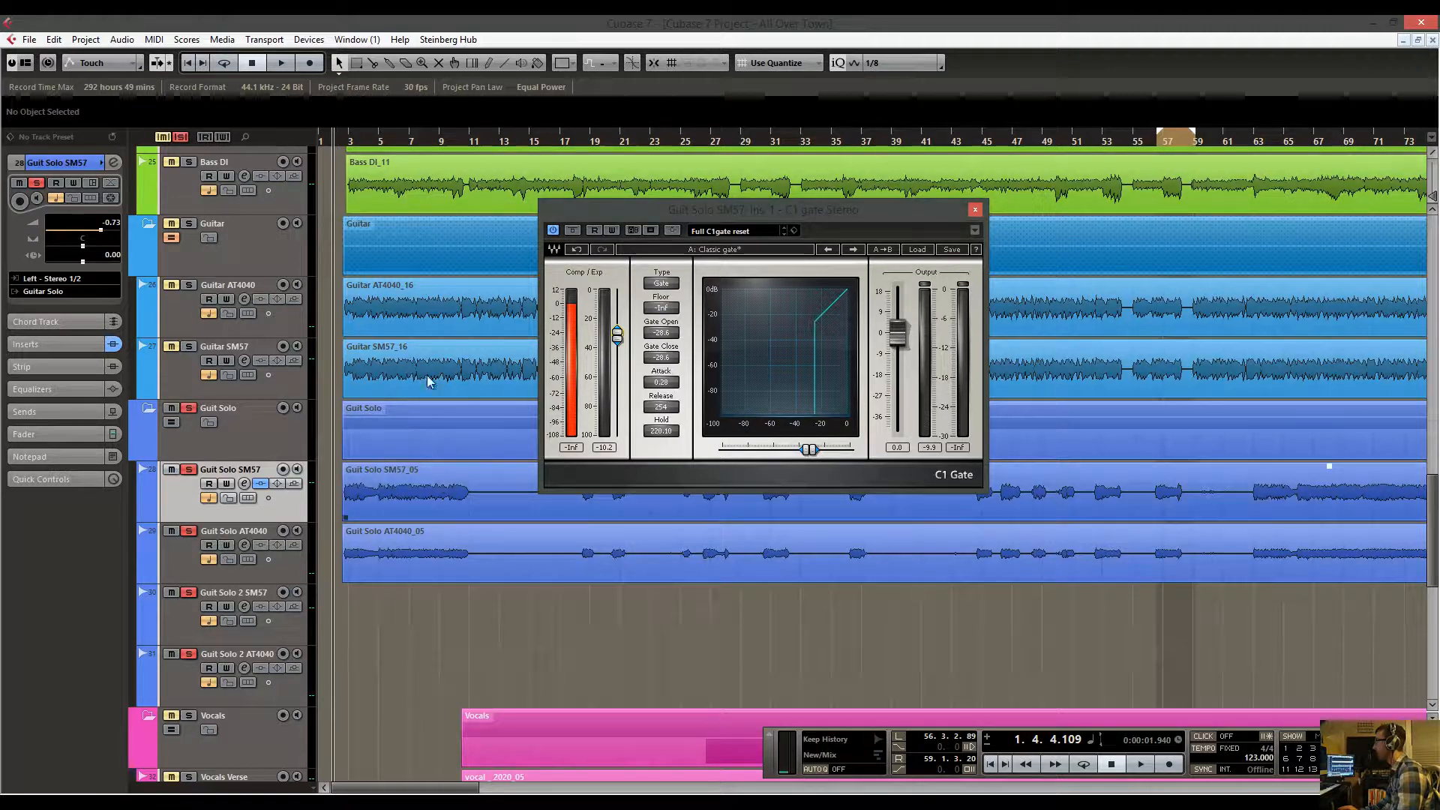
Replay the solo's ending phrase from about bar 10 and lower the Gate Close threshold to about -38.
left_click_drag(457, 141, 450, 244)
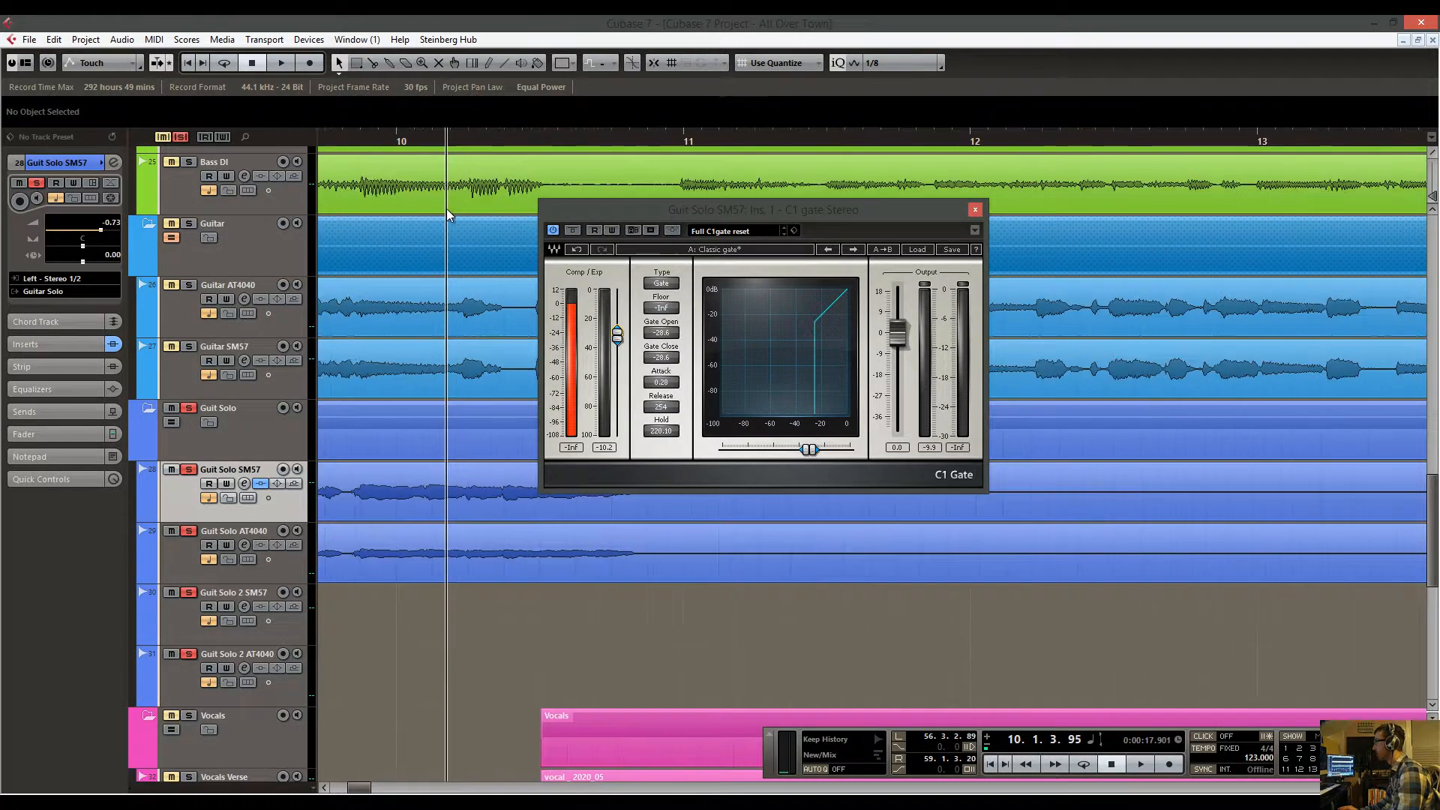
key("space")
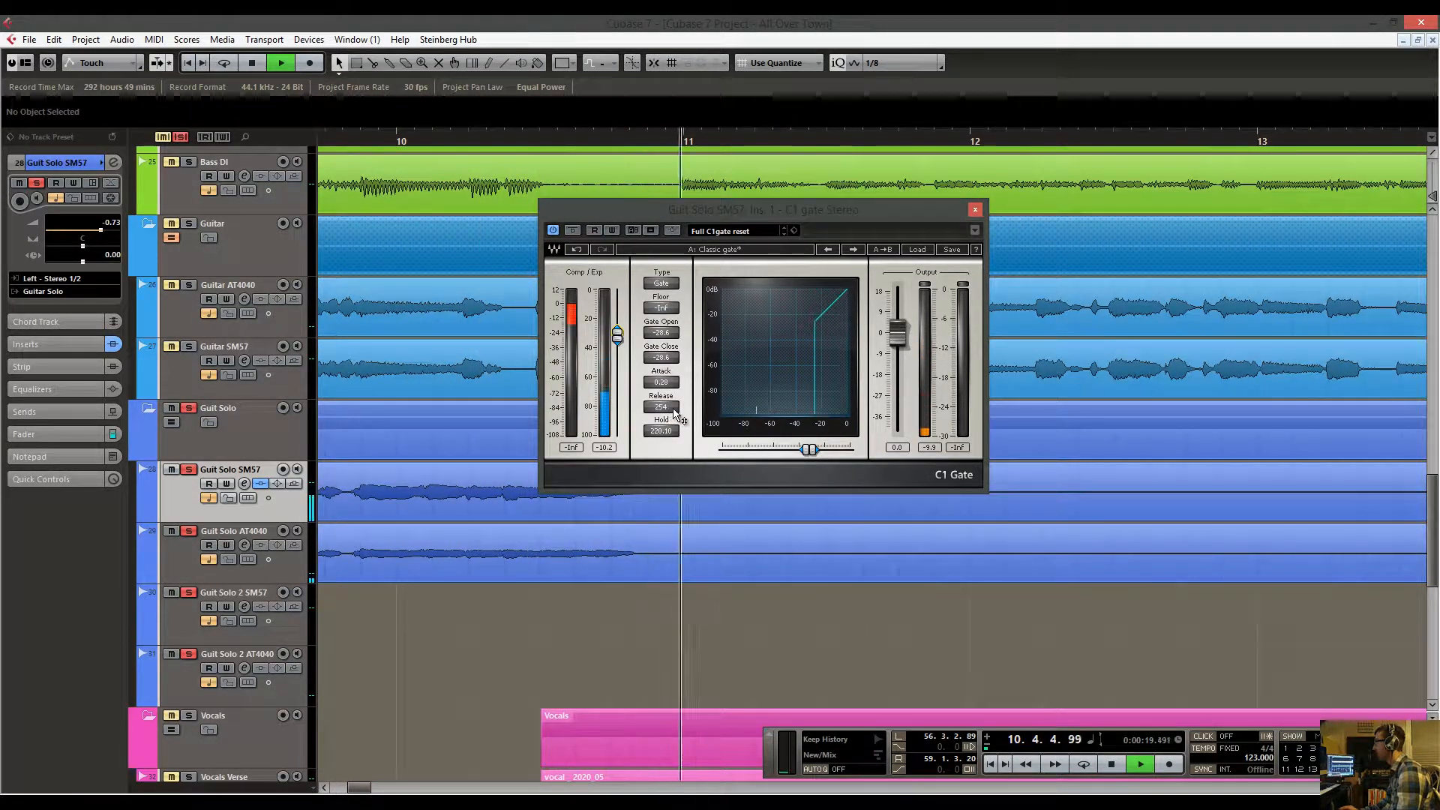
key("space")
left_click_drag(491, 143, 438, 137)
key("space")
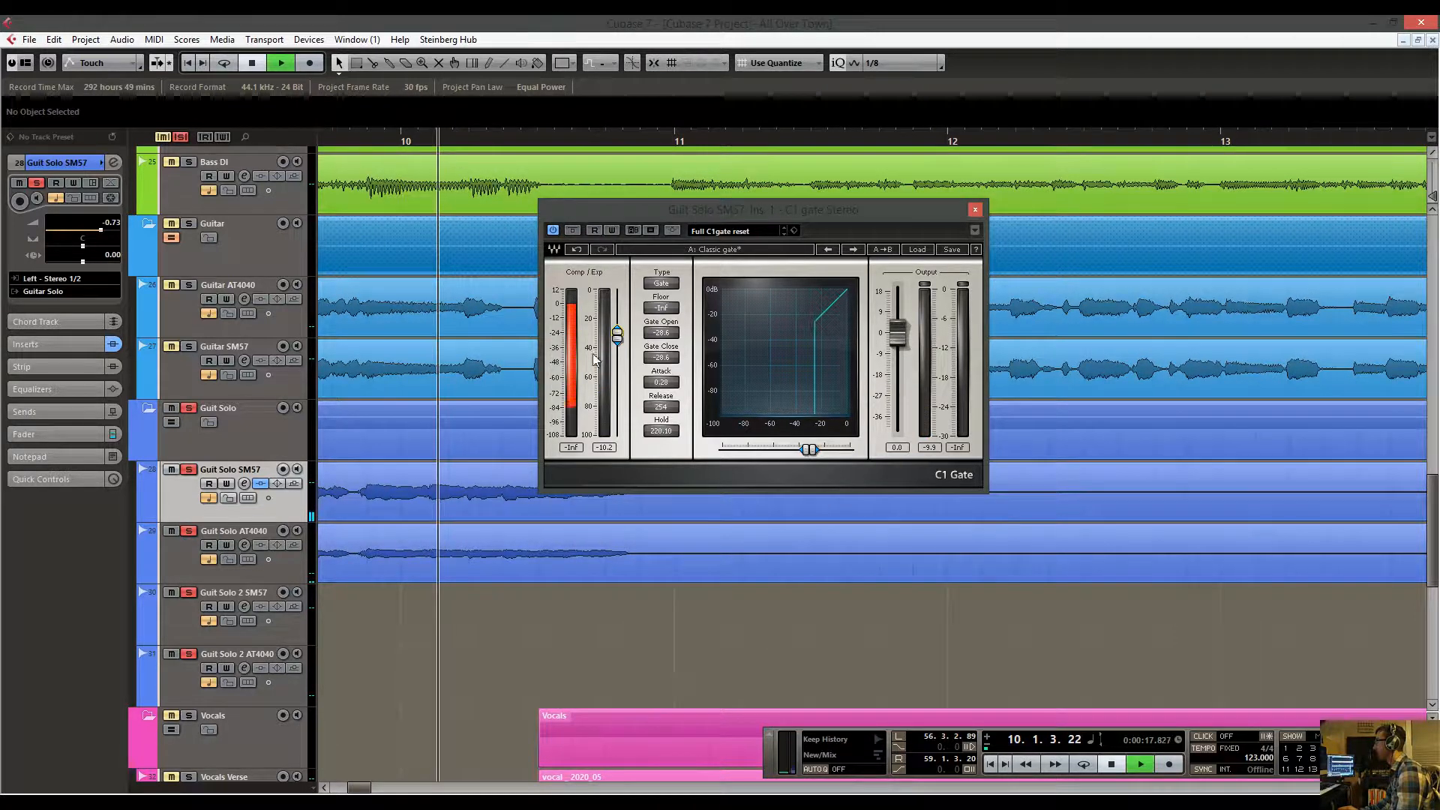
left_click_drag(619, 363, 619, 394)
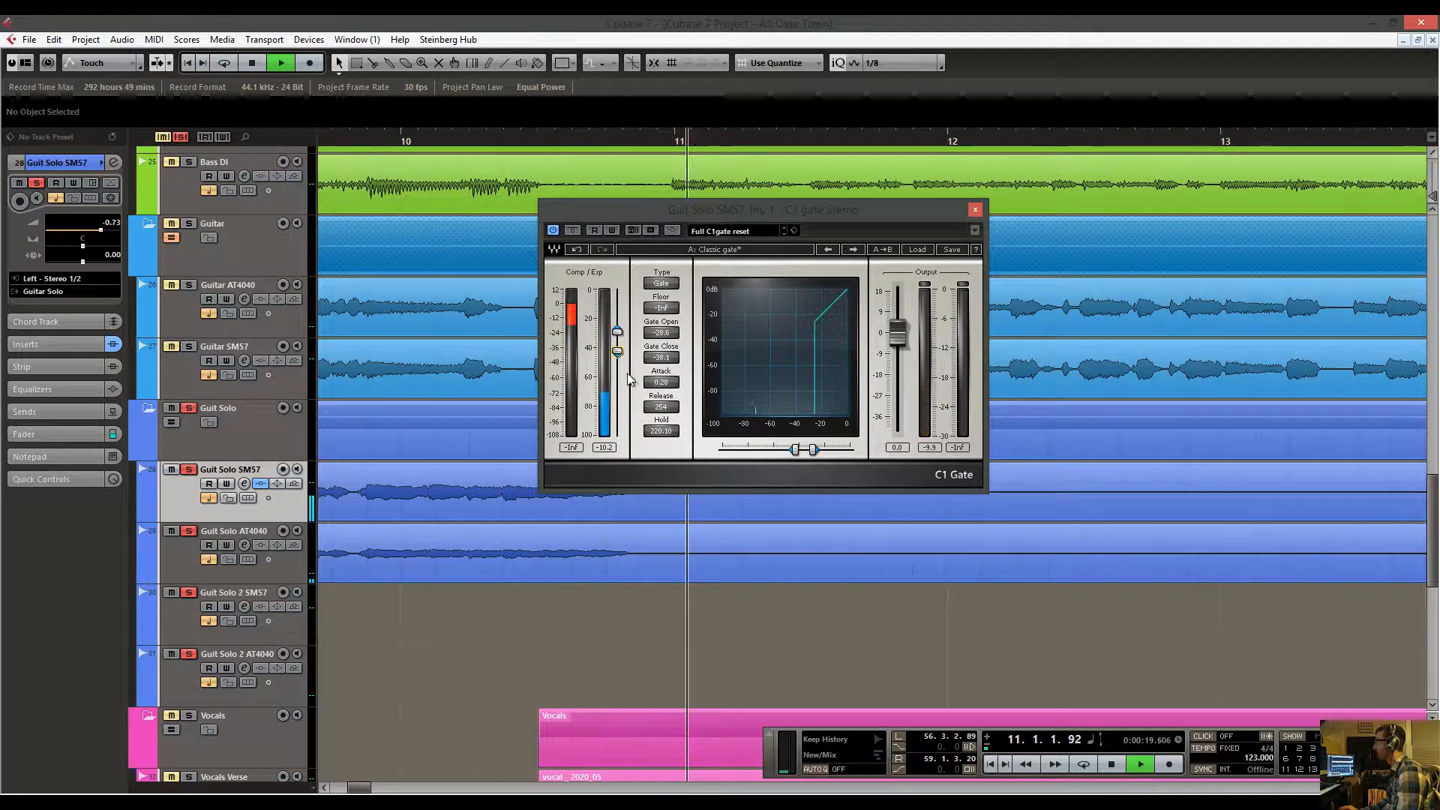
Play from bar 10 again and set the gate's Release to 279 and its Hold to about 392.
left_click(400, 142)
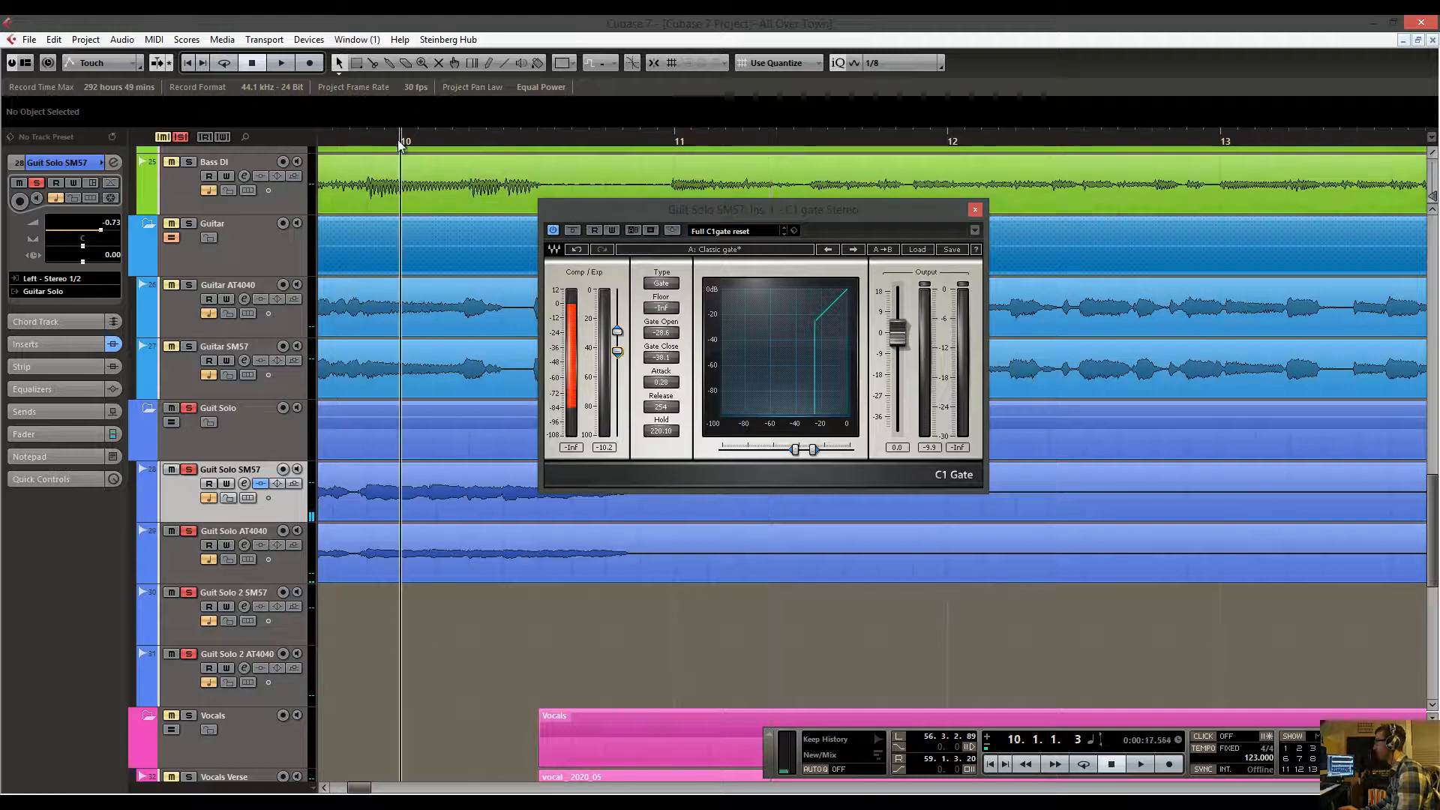
key("space")
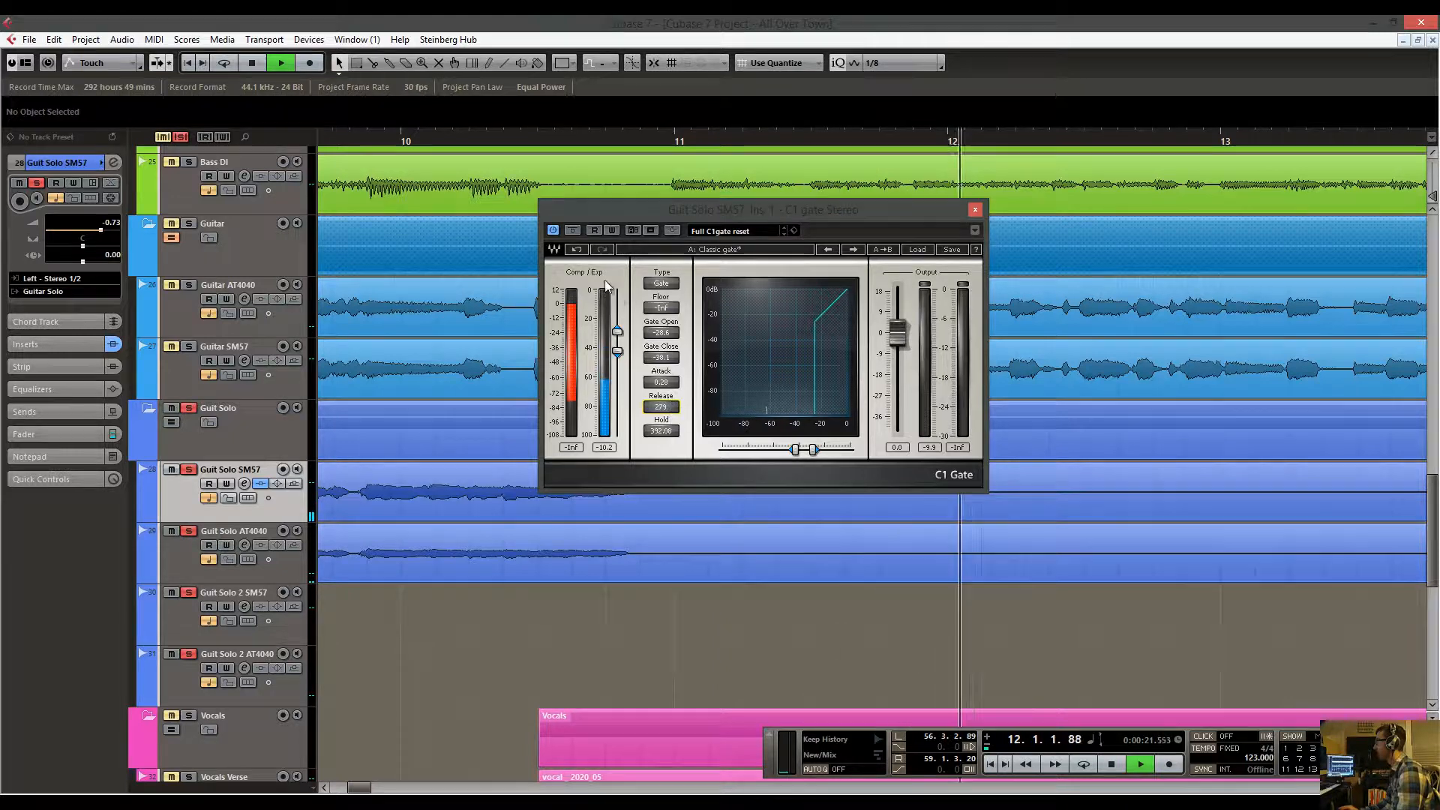
key("space")
Play the gated solo from about bar 16 and follow the short phrases near bars 19 and 20.
left_click(537, 142)
key("g")
key("g")
key("g")
key("g")
key("space")
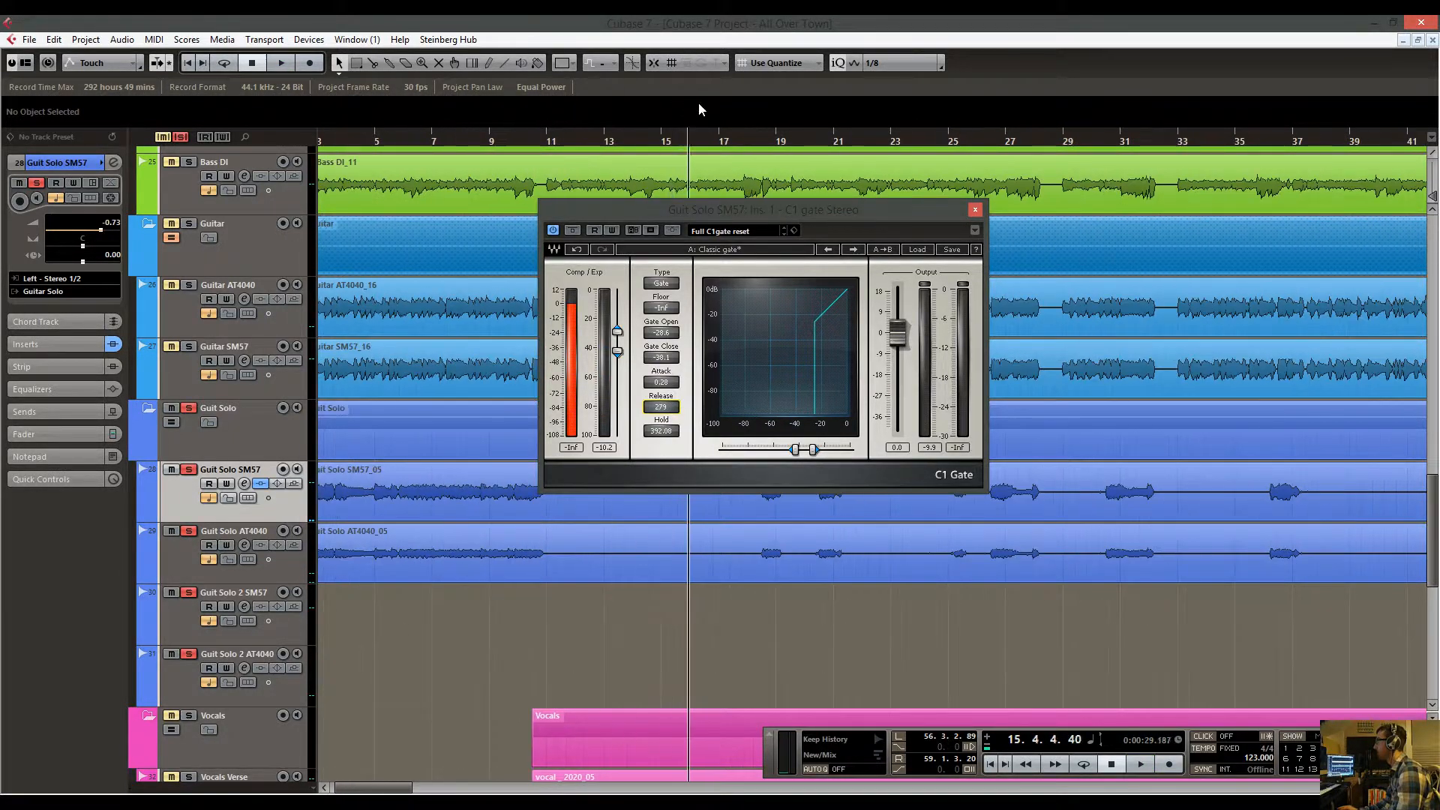
left_click_drag(808, 177, 547, 186)
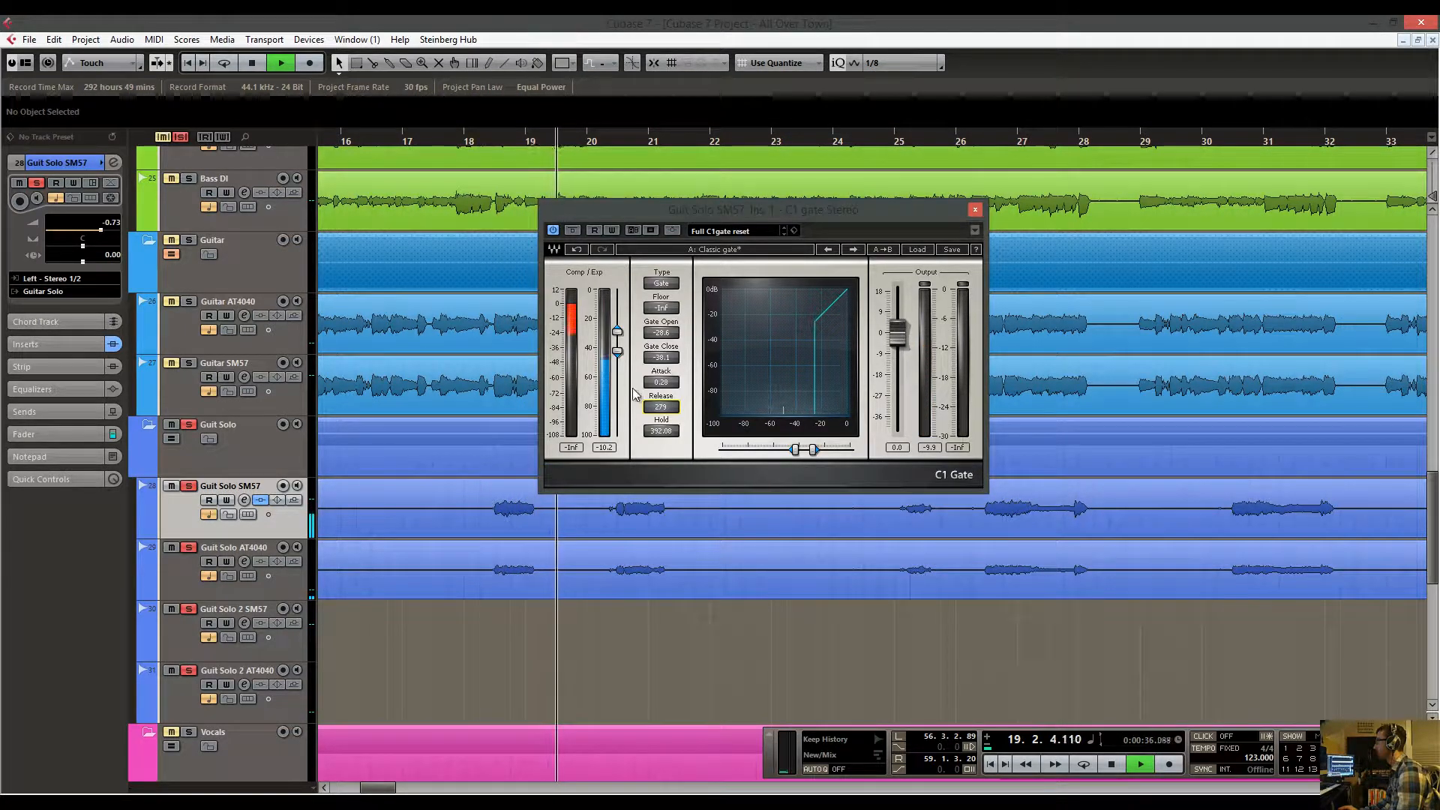
left_click_drag(717, 554, 560, 575)
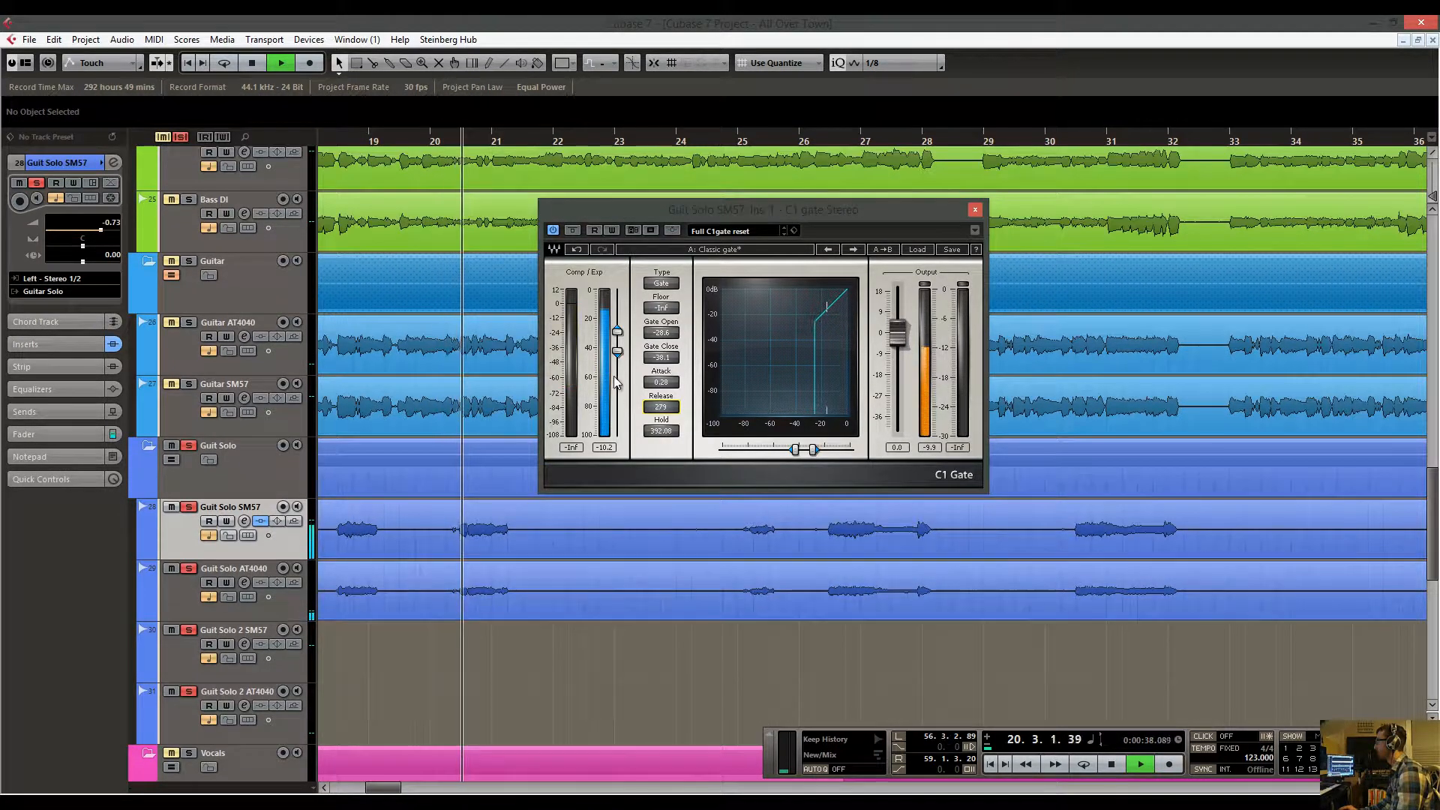
Replay the phrase after bar 20 and lower the thresholds to about -34 for Gate Open and -43 for Gate Close.
left_click_drag(457, 142, 469, 225)
key("space")
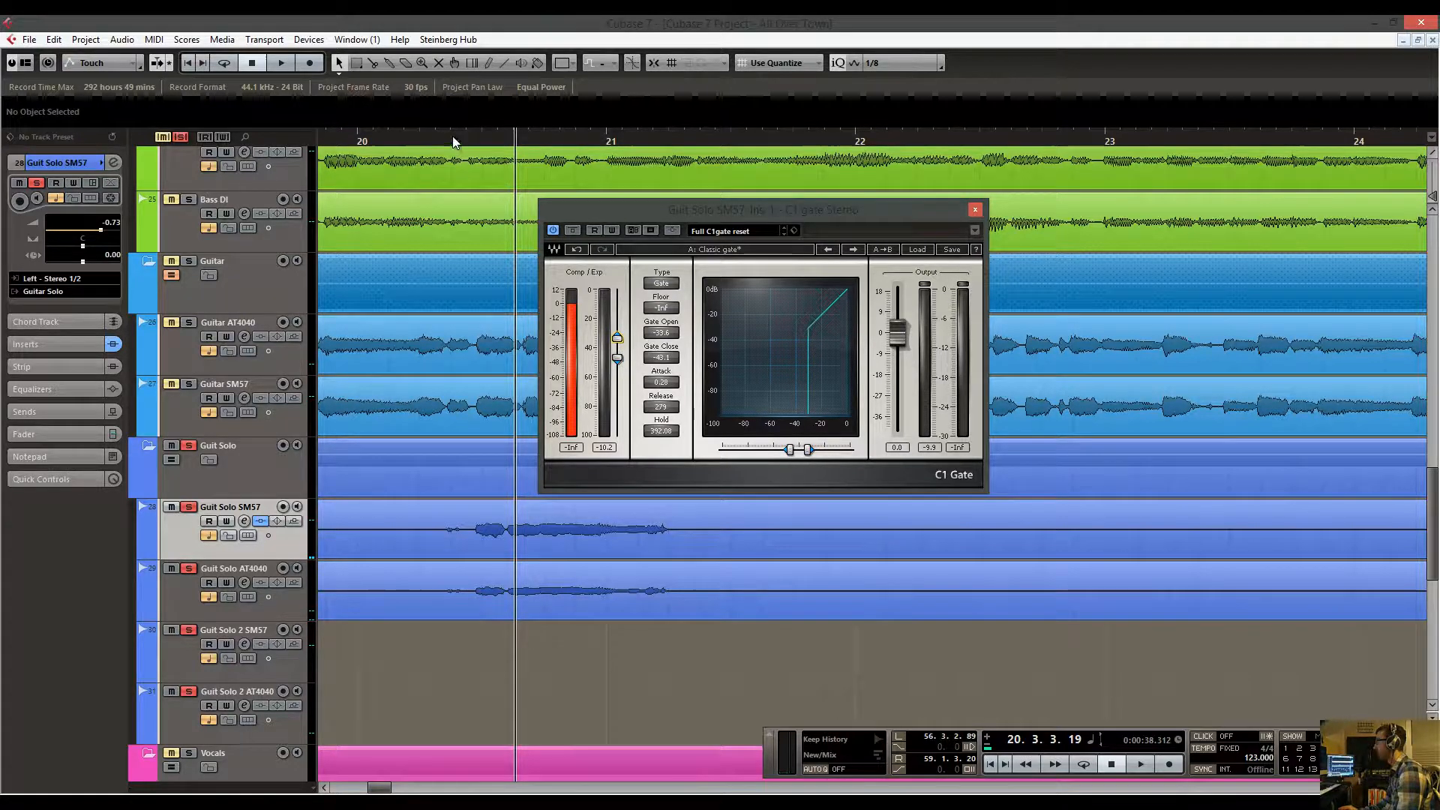
left_click_drag(453, 142, 425, 180)
key("space")
key("space")
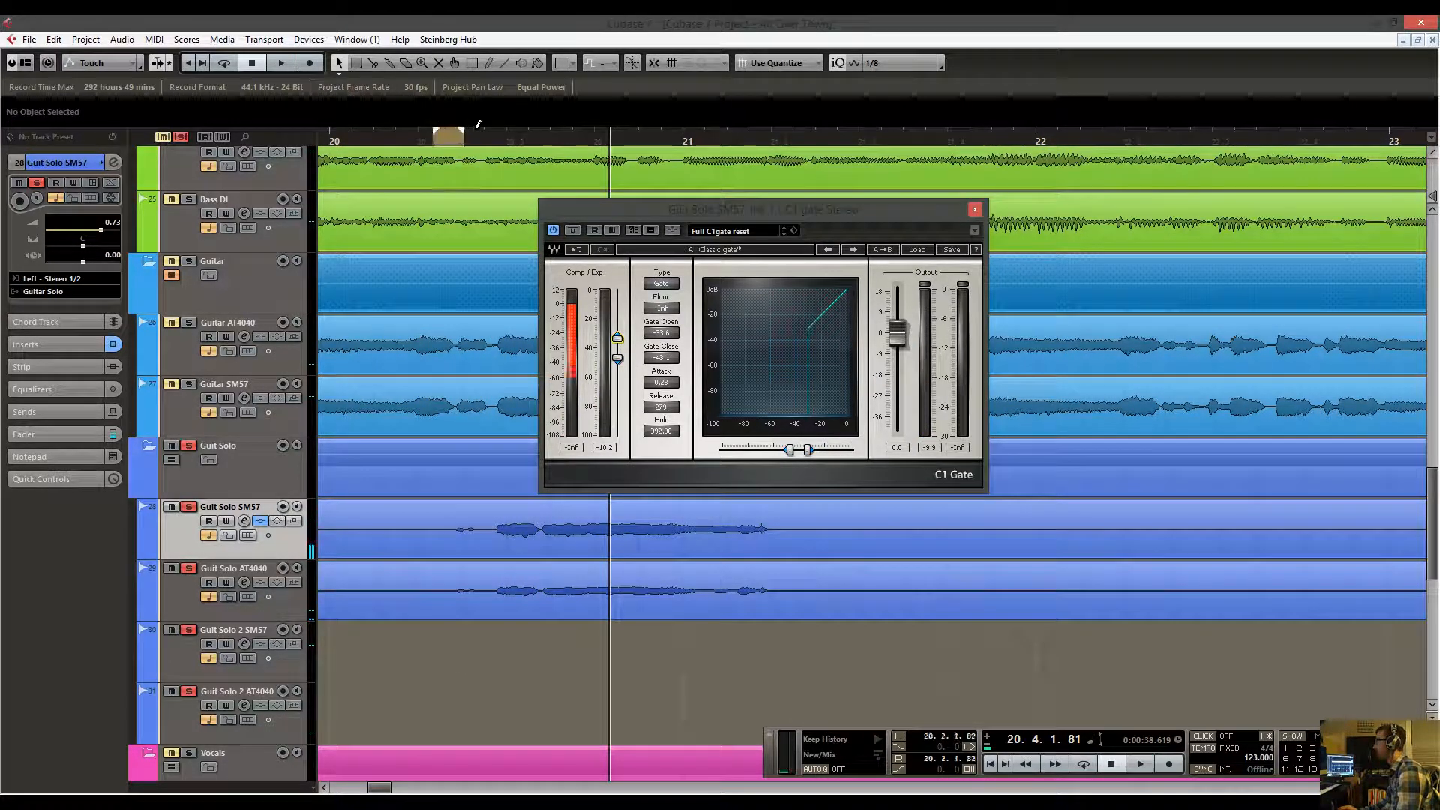
Loop the short noise just before the phrase after bar 20 and lower the thresholds to about -35.5 for Gate Open and -45 for Gate Close.
left_click_drag(501, 128, 499, 130)
left_click_drag(487, 141, 465, 150)
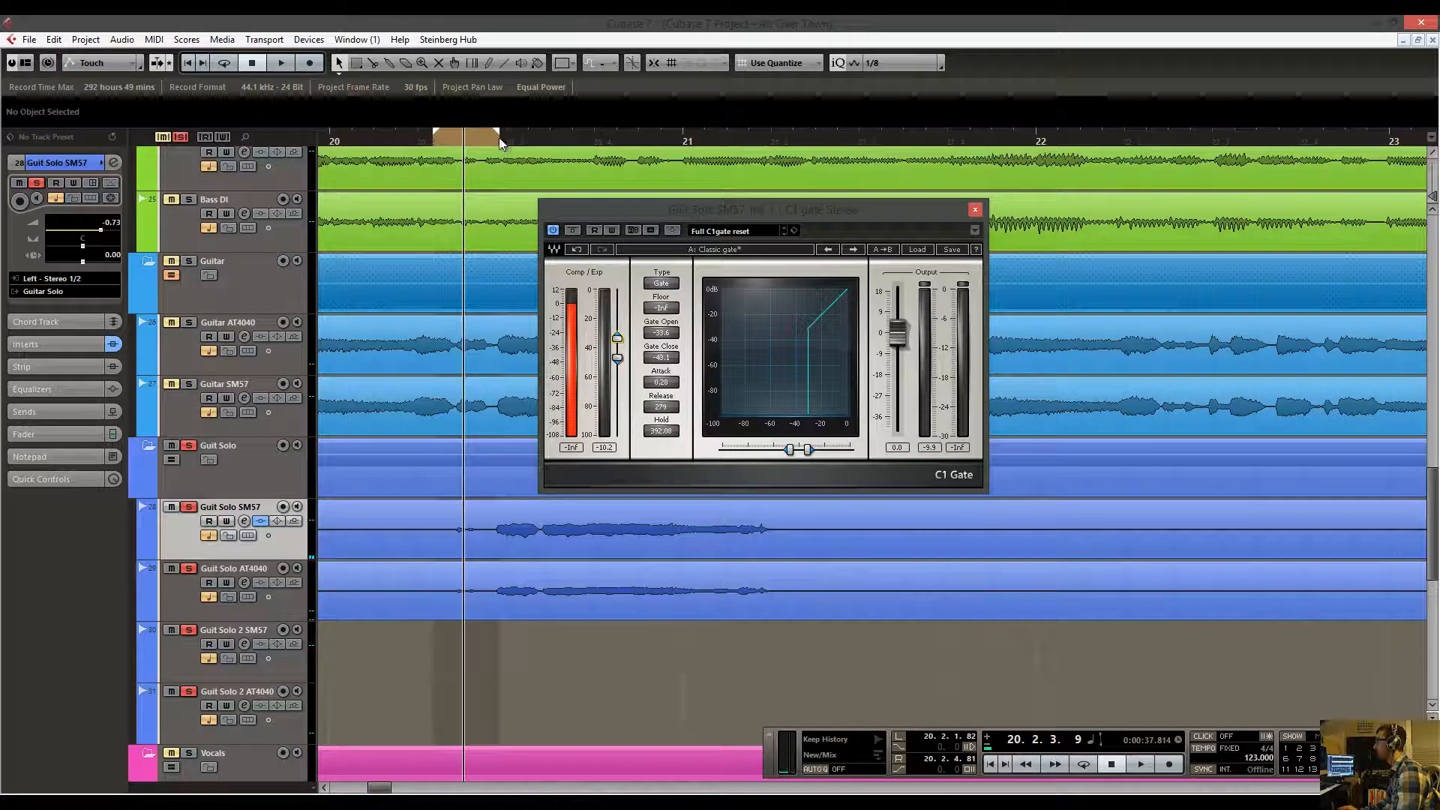
key("space")
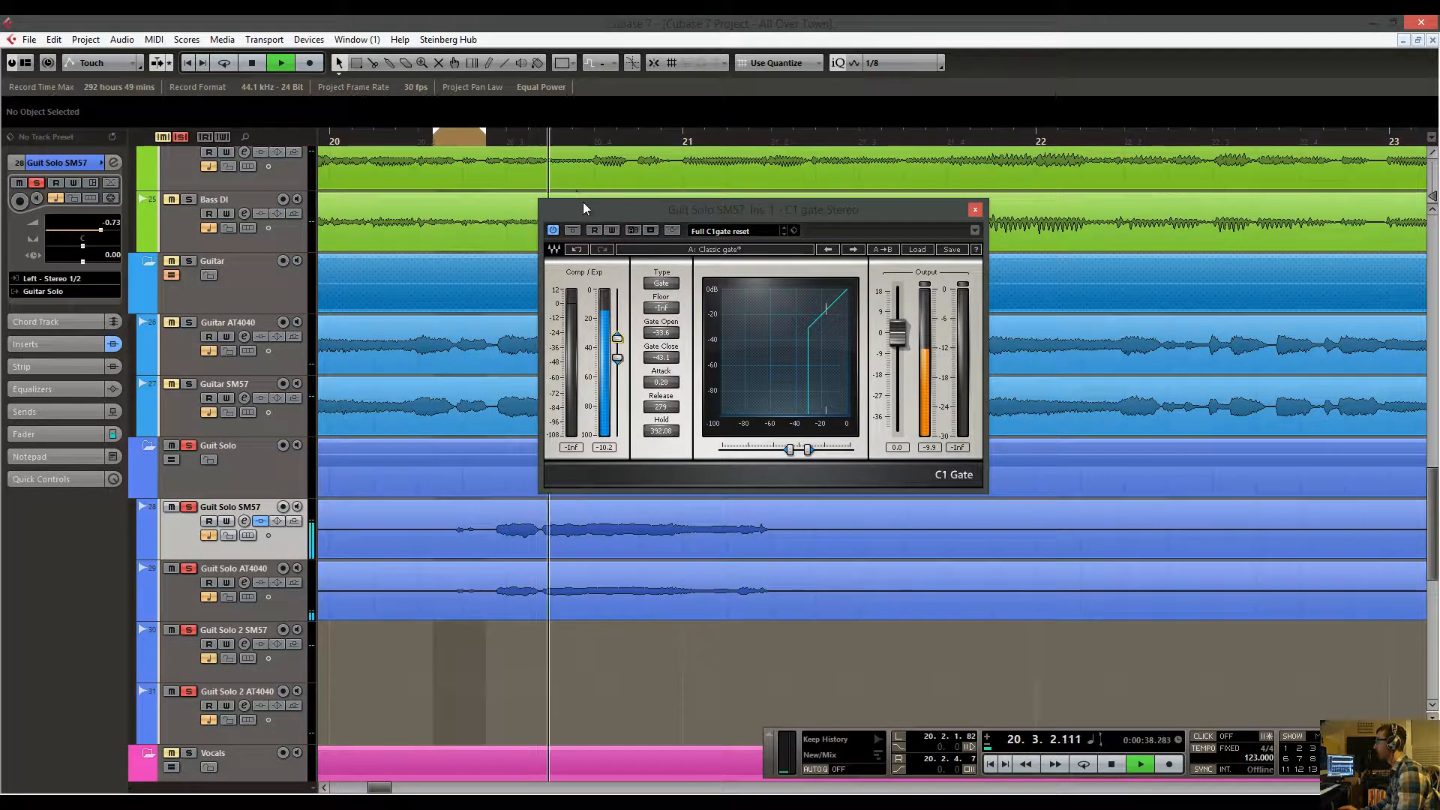
key("space")
left_click(437, 141)
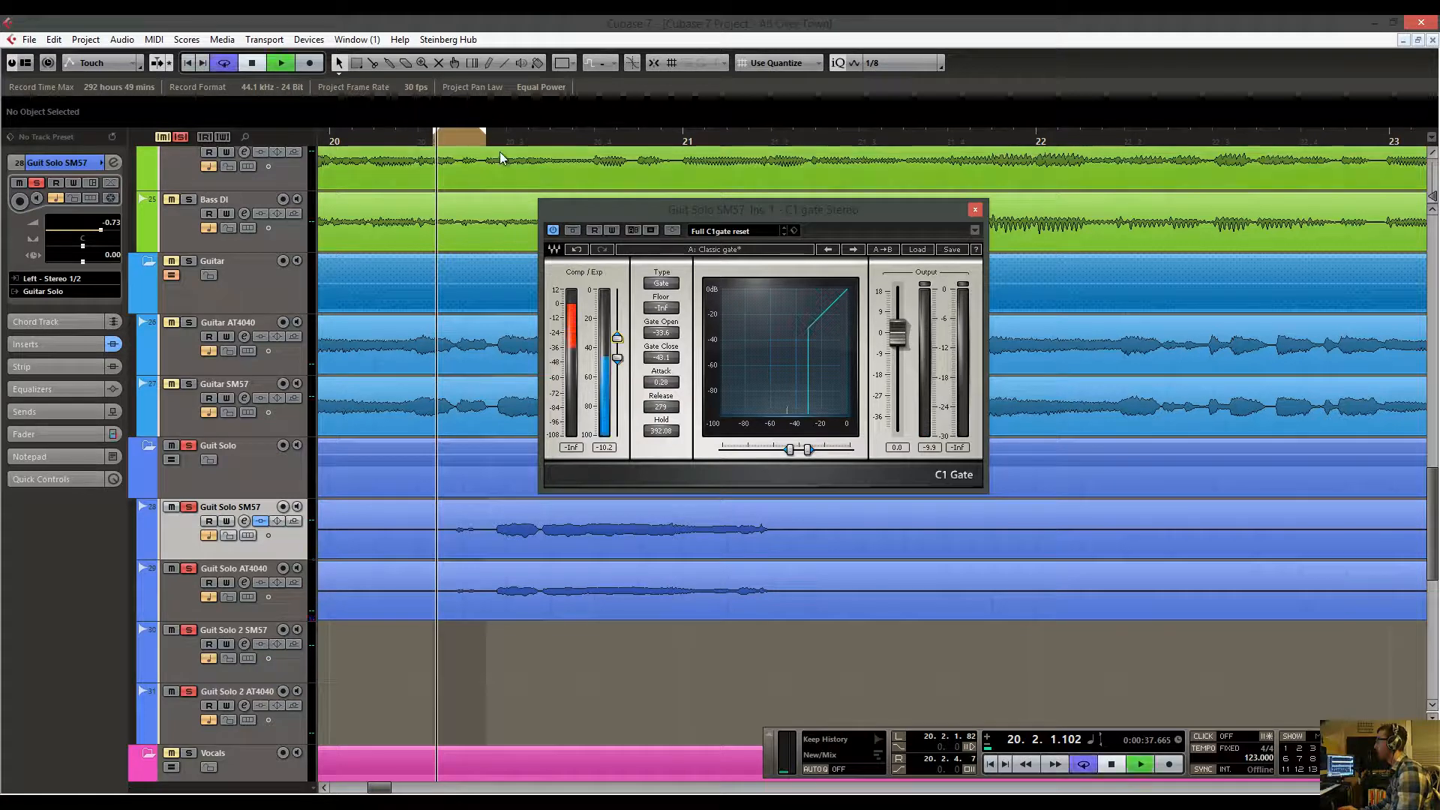
key("space")
left_click_drag(618, 339, 618, 348)
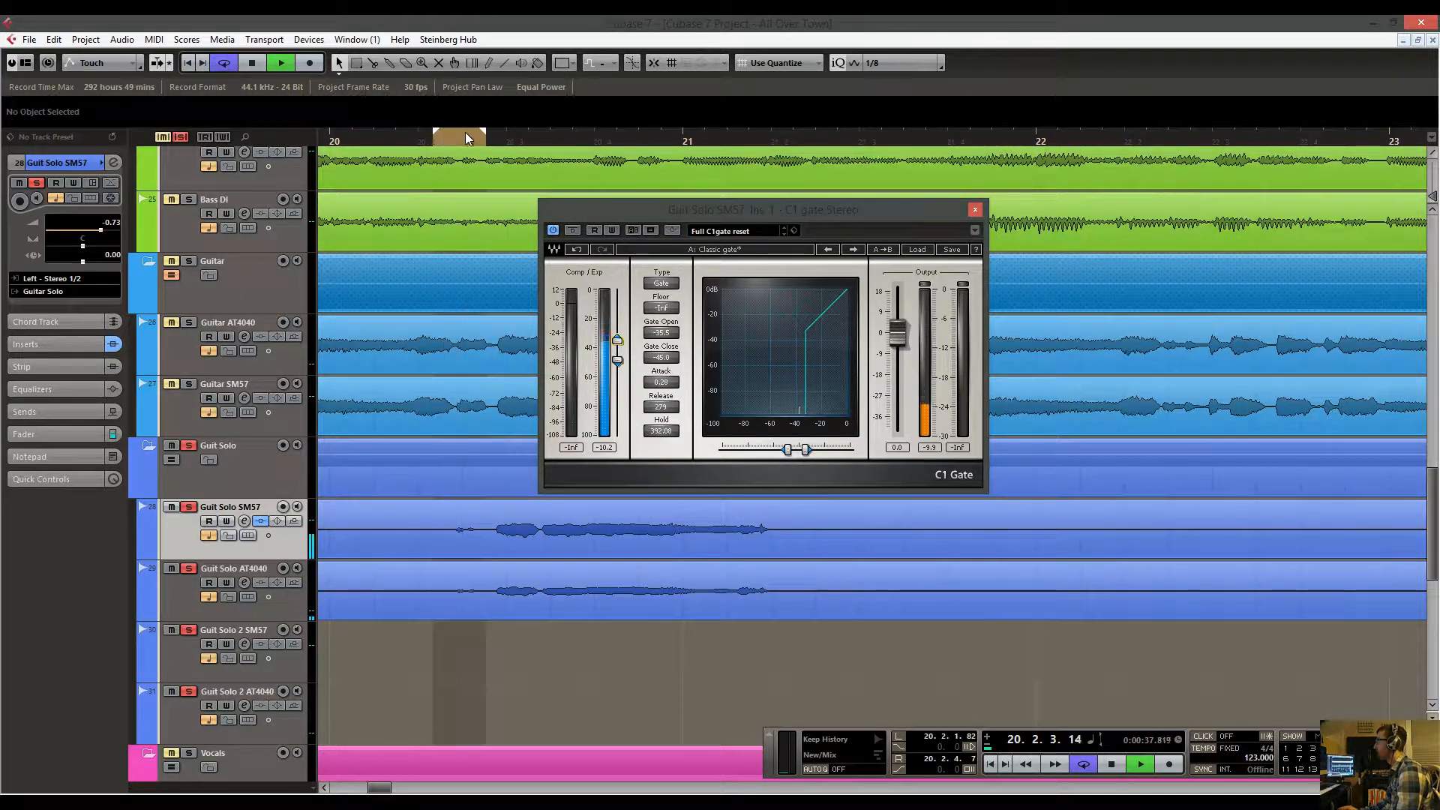
Extend the loop past the phrase to about bar 21.3 and replay the gated solo.
left_click_drag(486, 137, 917, 136)
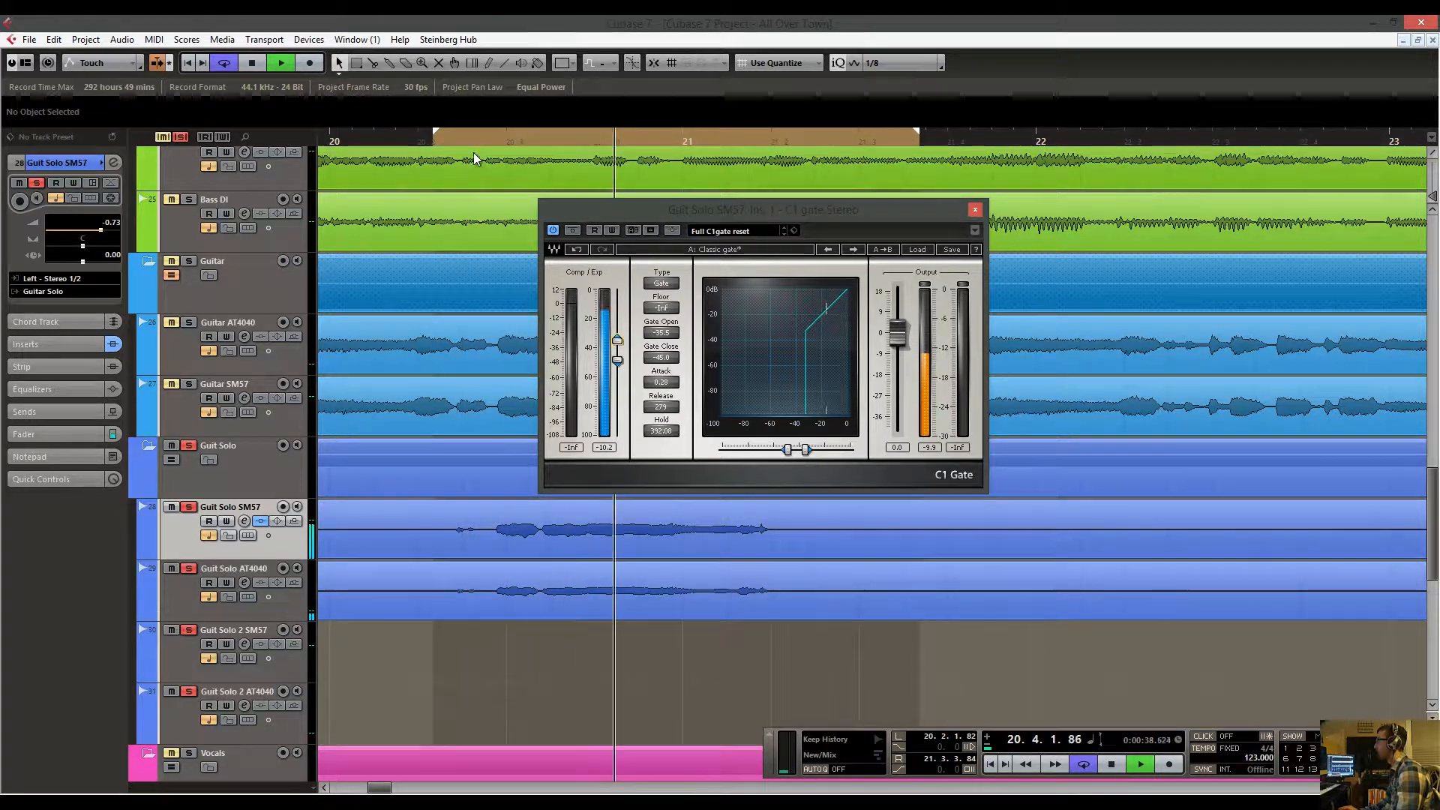
key("space")
left_click_drag(418, 110, 323, 99)
key("space")
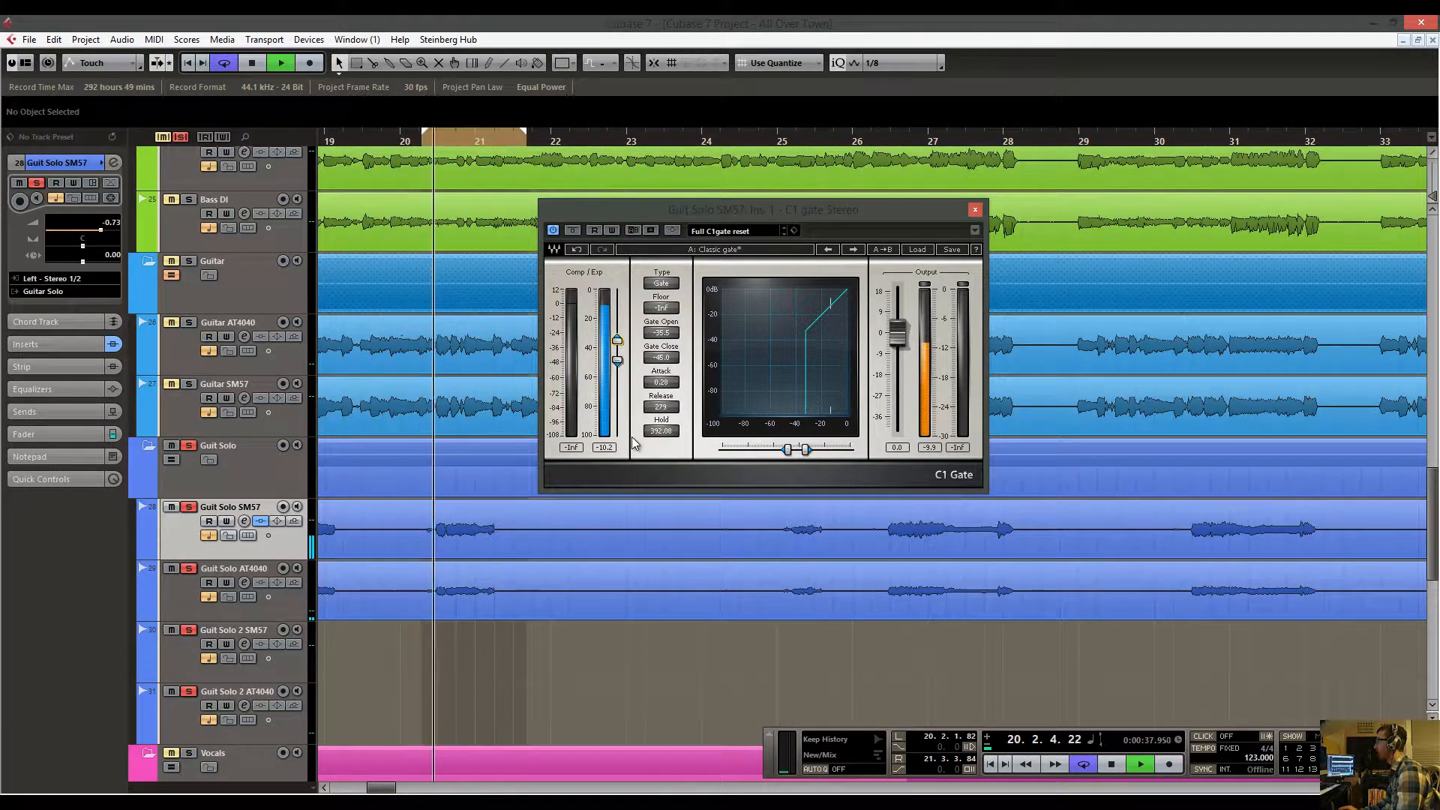
key("space")
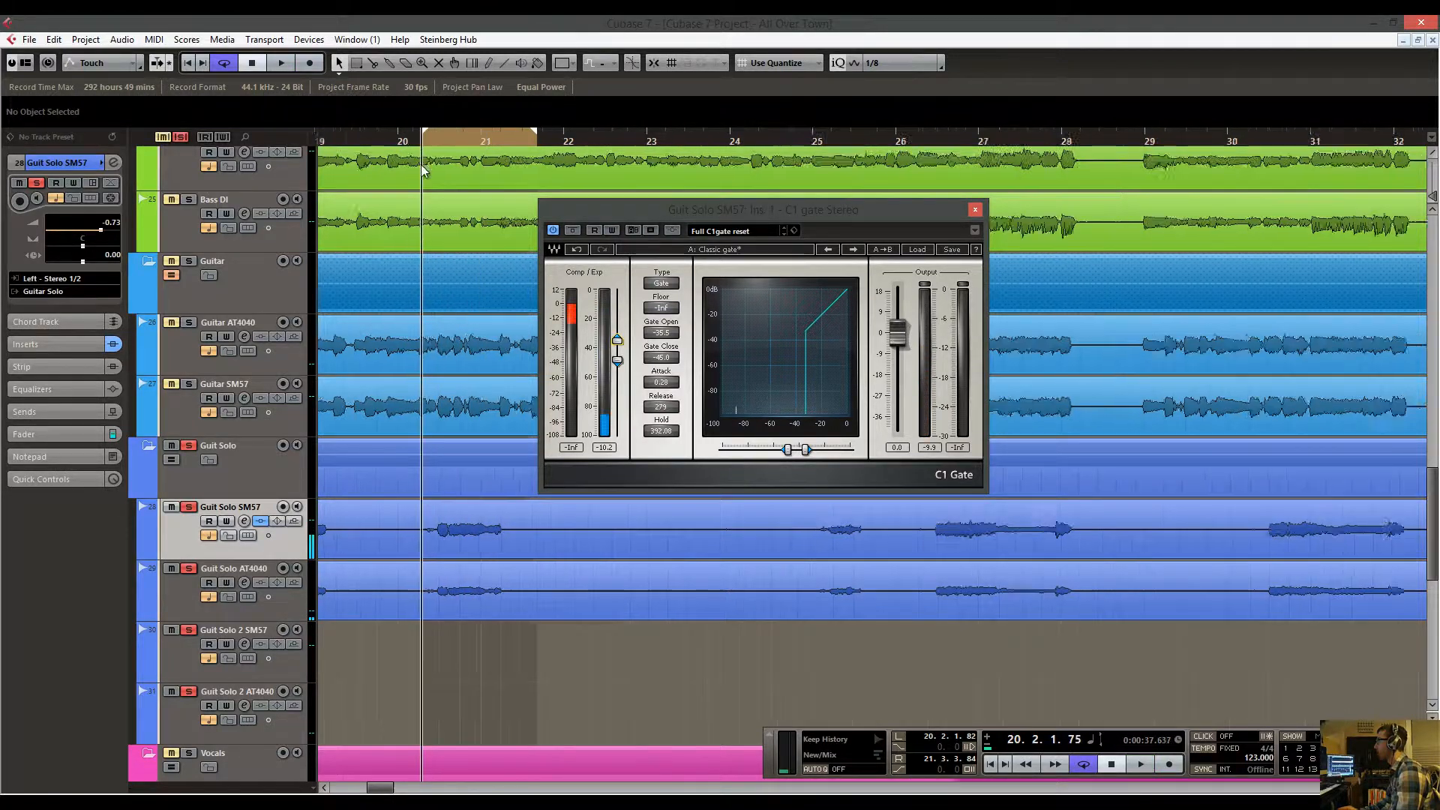
Loop only the noise from about 20.2.1 to 20.2.4 and raise the thresholds to about -21 for Gate Open and -29 for Gate Close.
key("h")
key("h")
key("h")
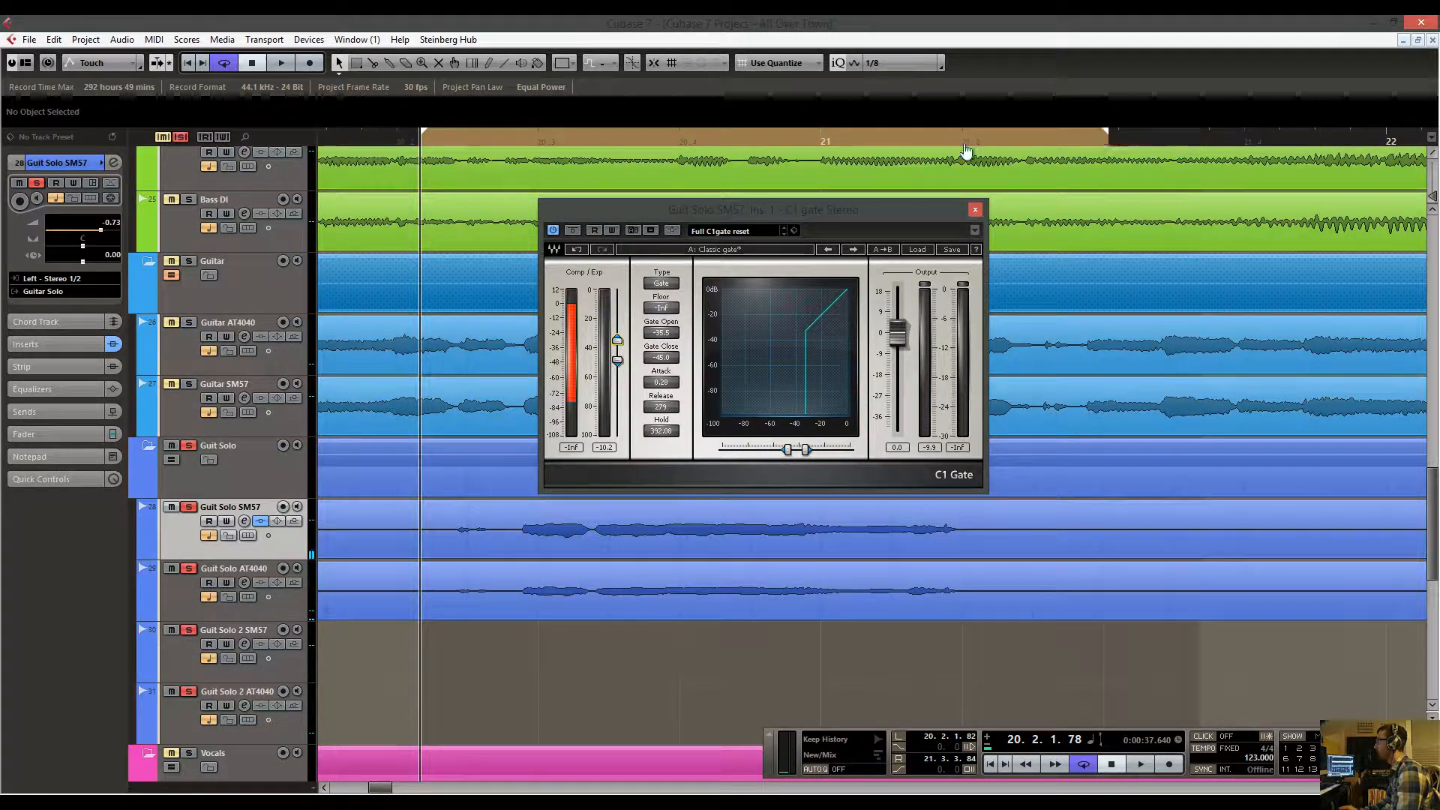
left_click_drag(967, 151, 522, 191)
key("space")
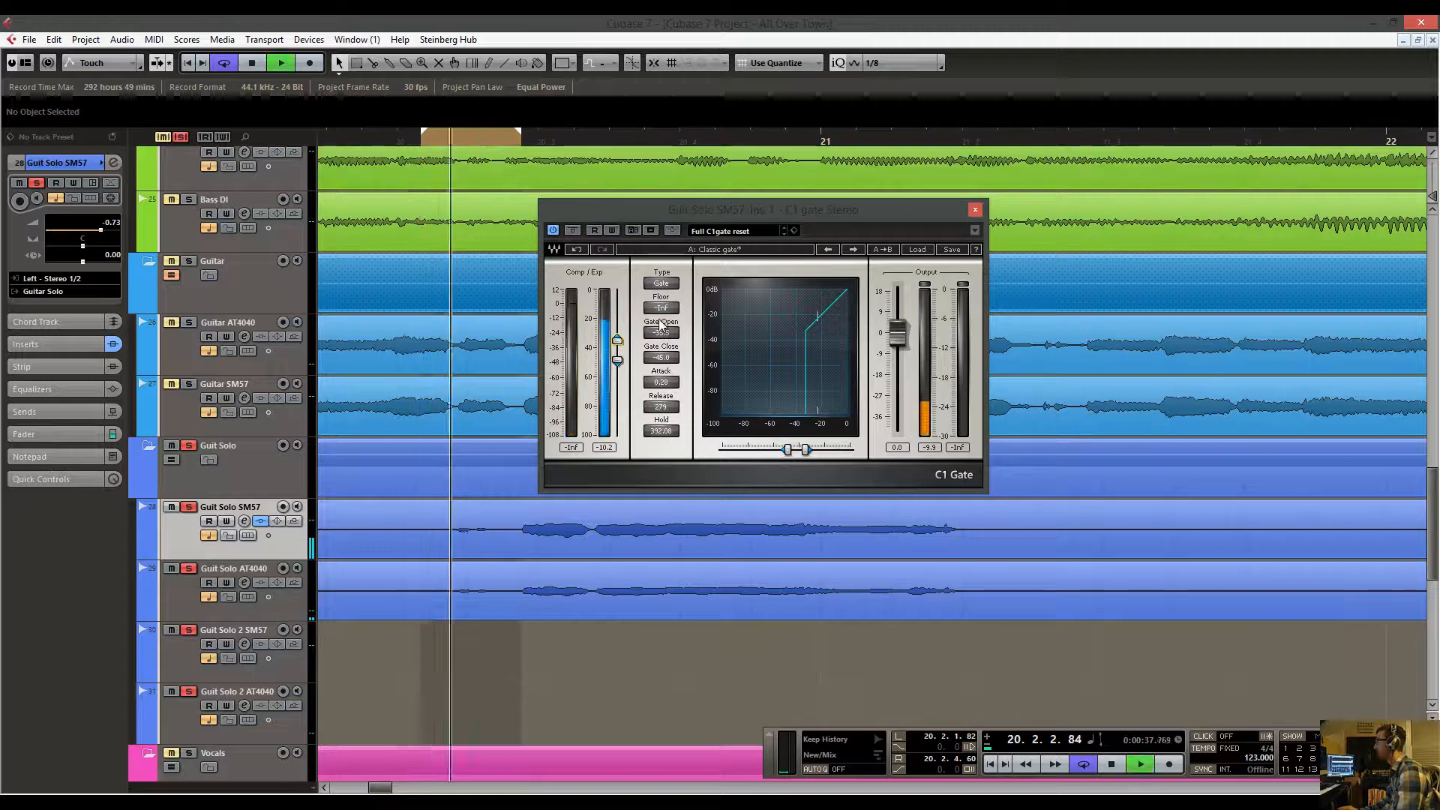
left_click_drag(617, 340, 619, 257)
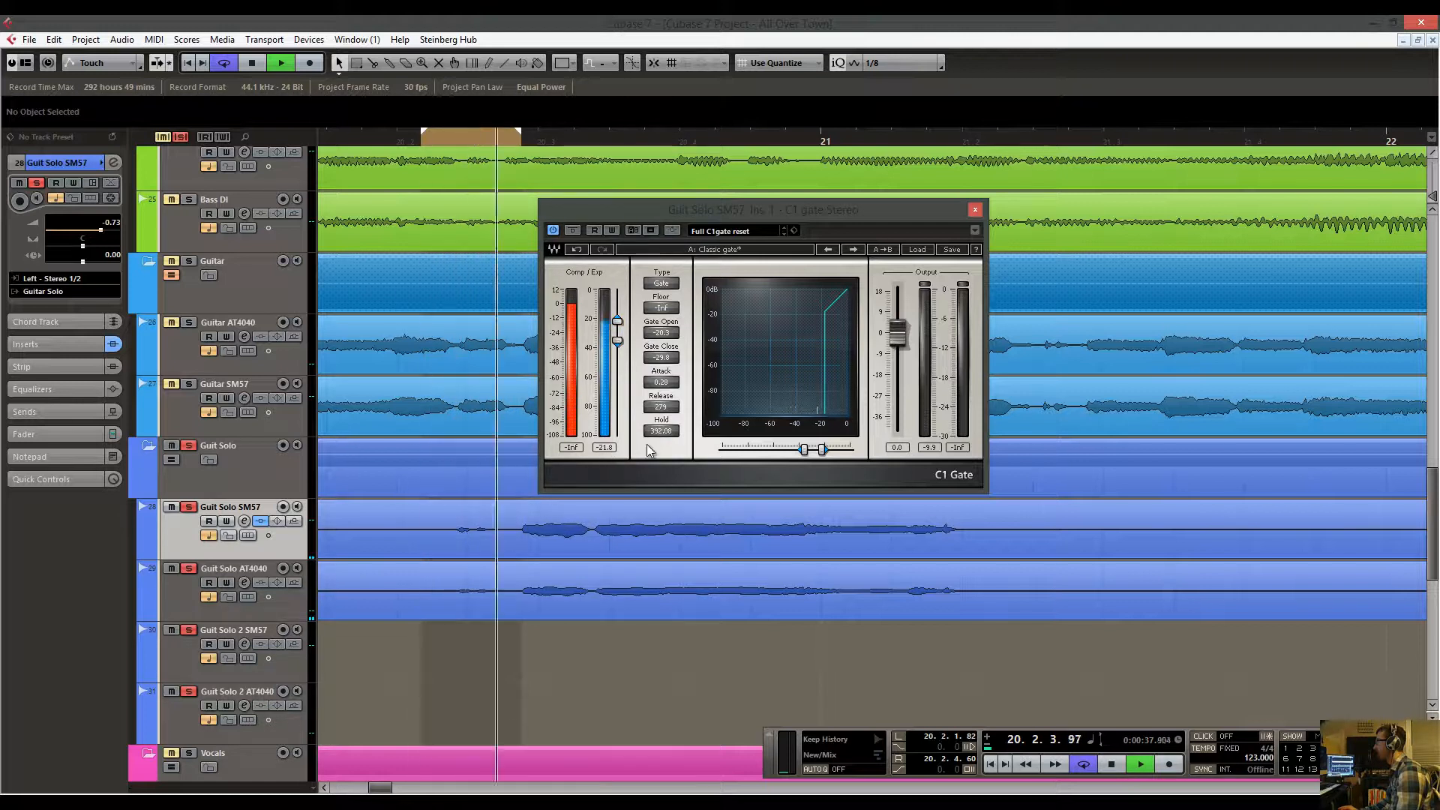
mouse_move(618, 327)
left_mouse_down()
mouse_move(621, 364)
mouse_move(619, 323)
mouse_move(619, 339)
left_mouse_up()
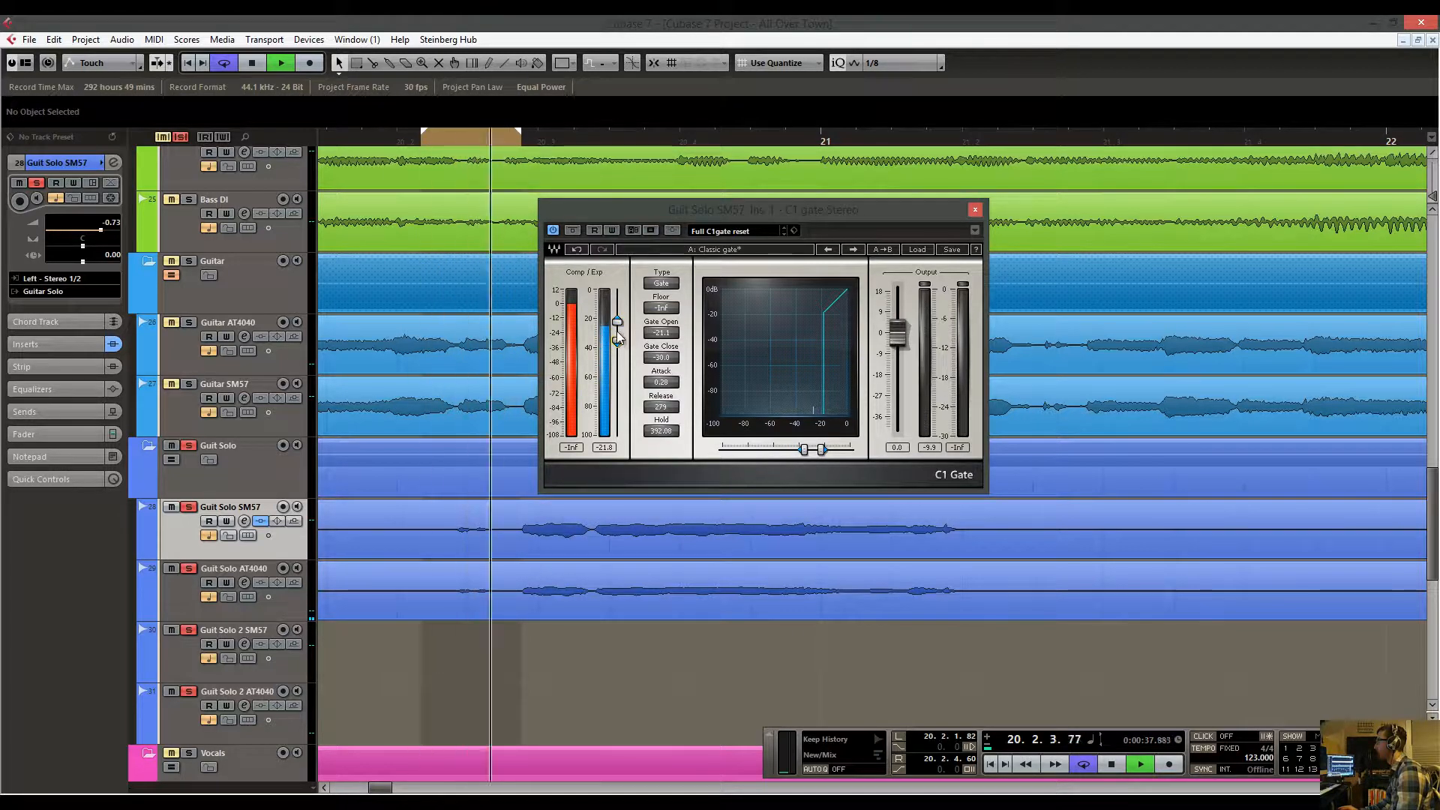
Replay the phrase after bar 20 without looping and set the gate's Attack to 0.24.
key("space")
left_click(452, 155)
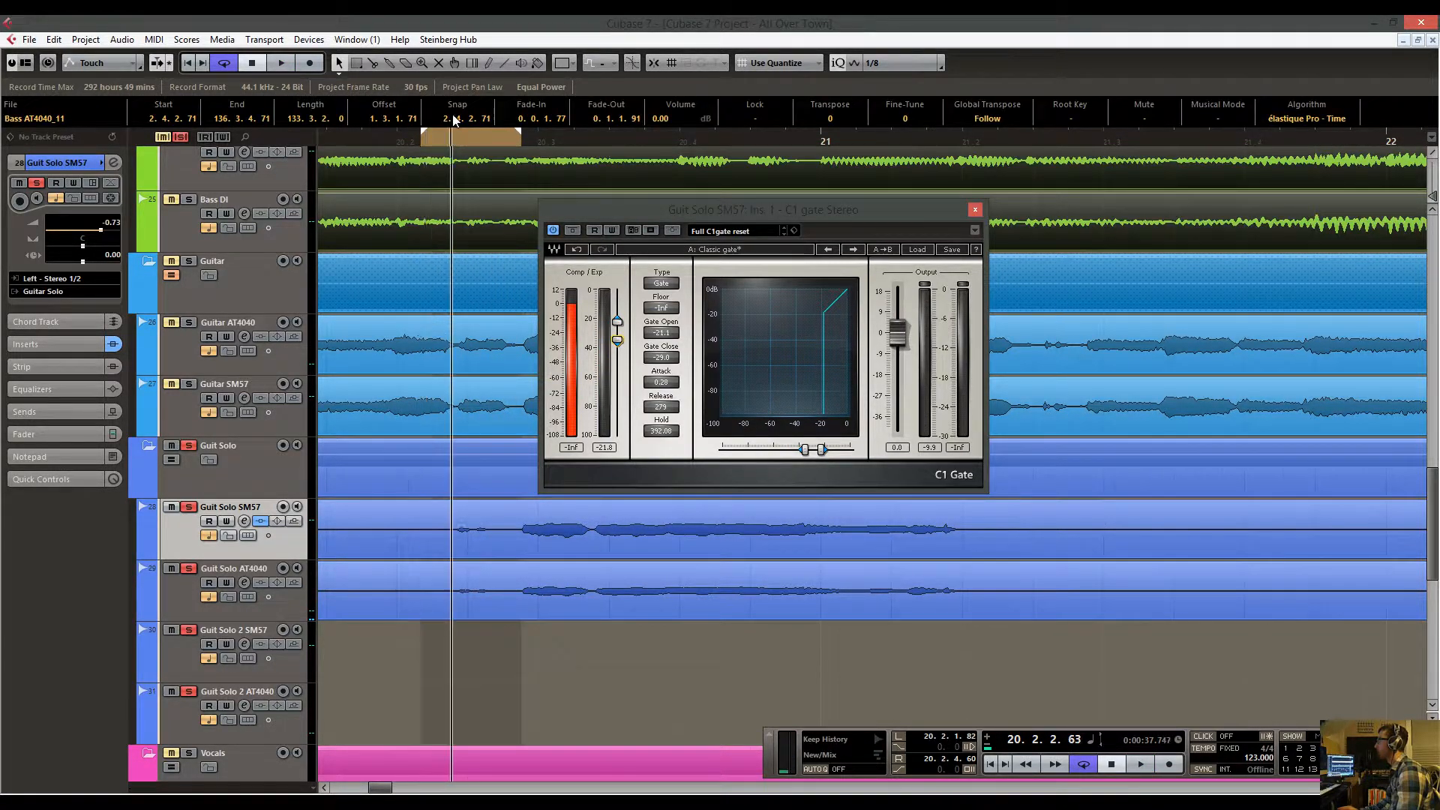
mouse_move(452, 117)
left_mouse_down()
mouse_move(453, 73)
mouse_move(428, 108)
left_mouse_up()
key("space")
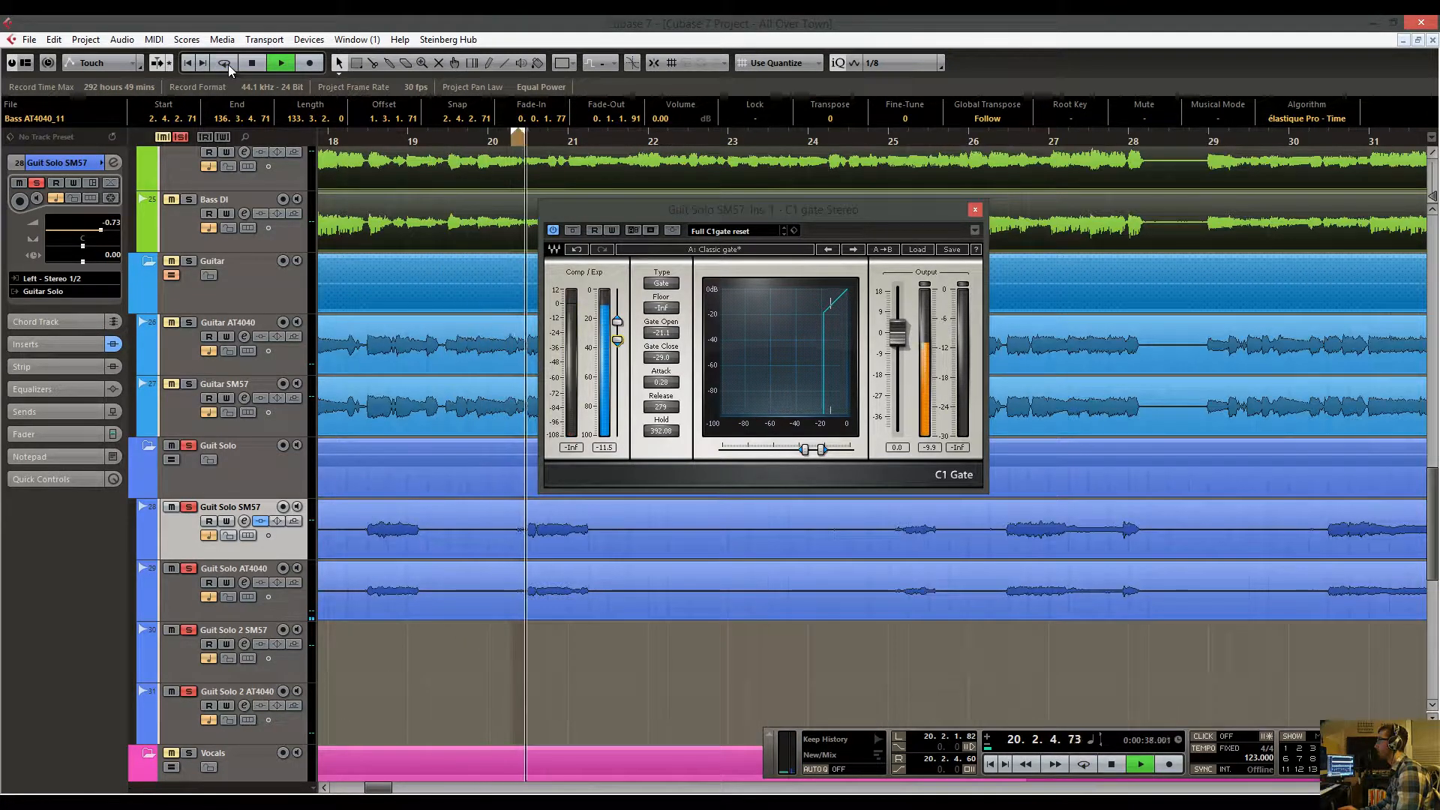
left_click(503, 147)
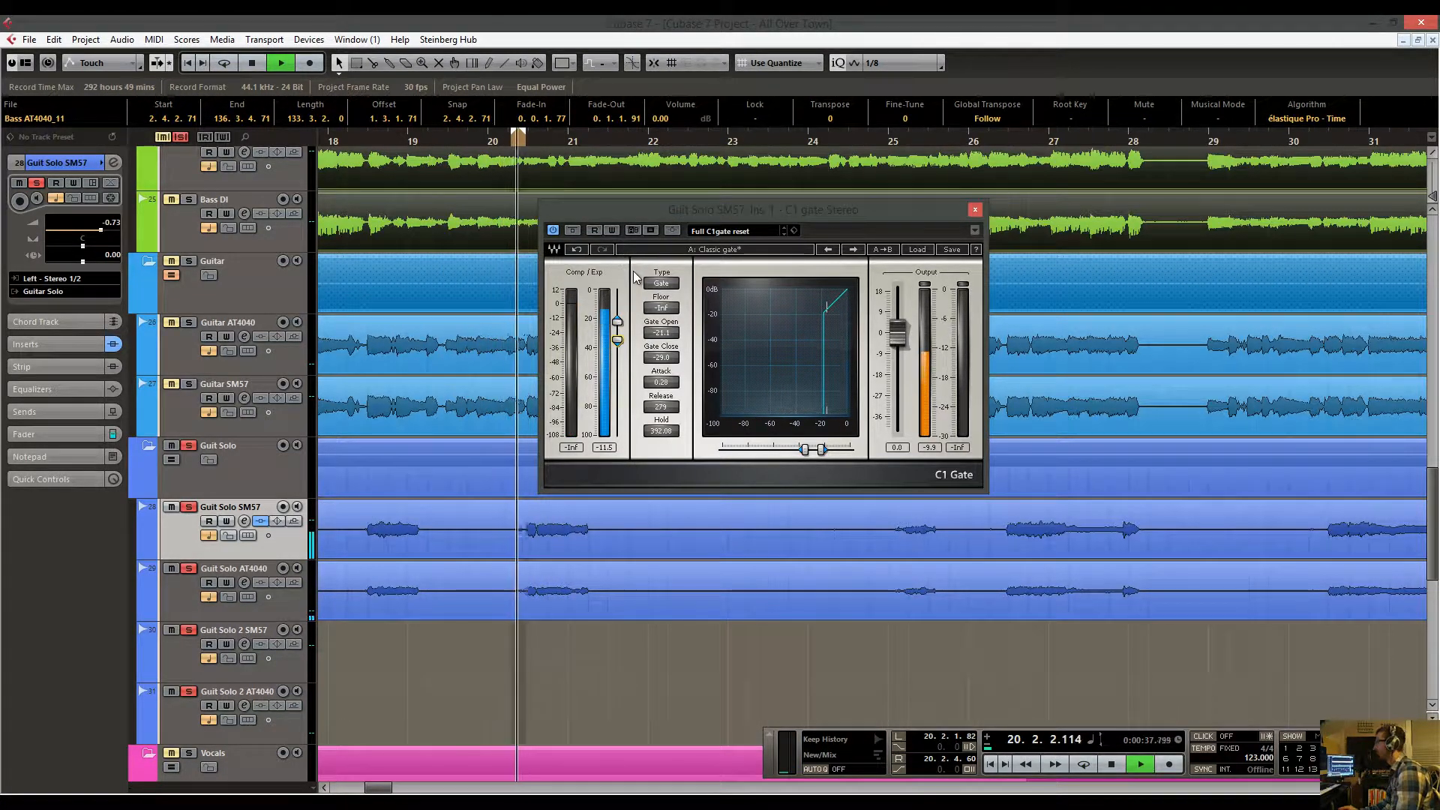
left_click(456, 144)
key("space")
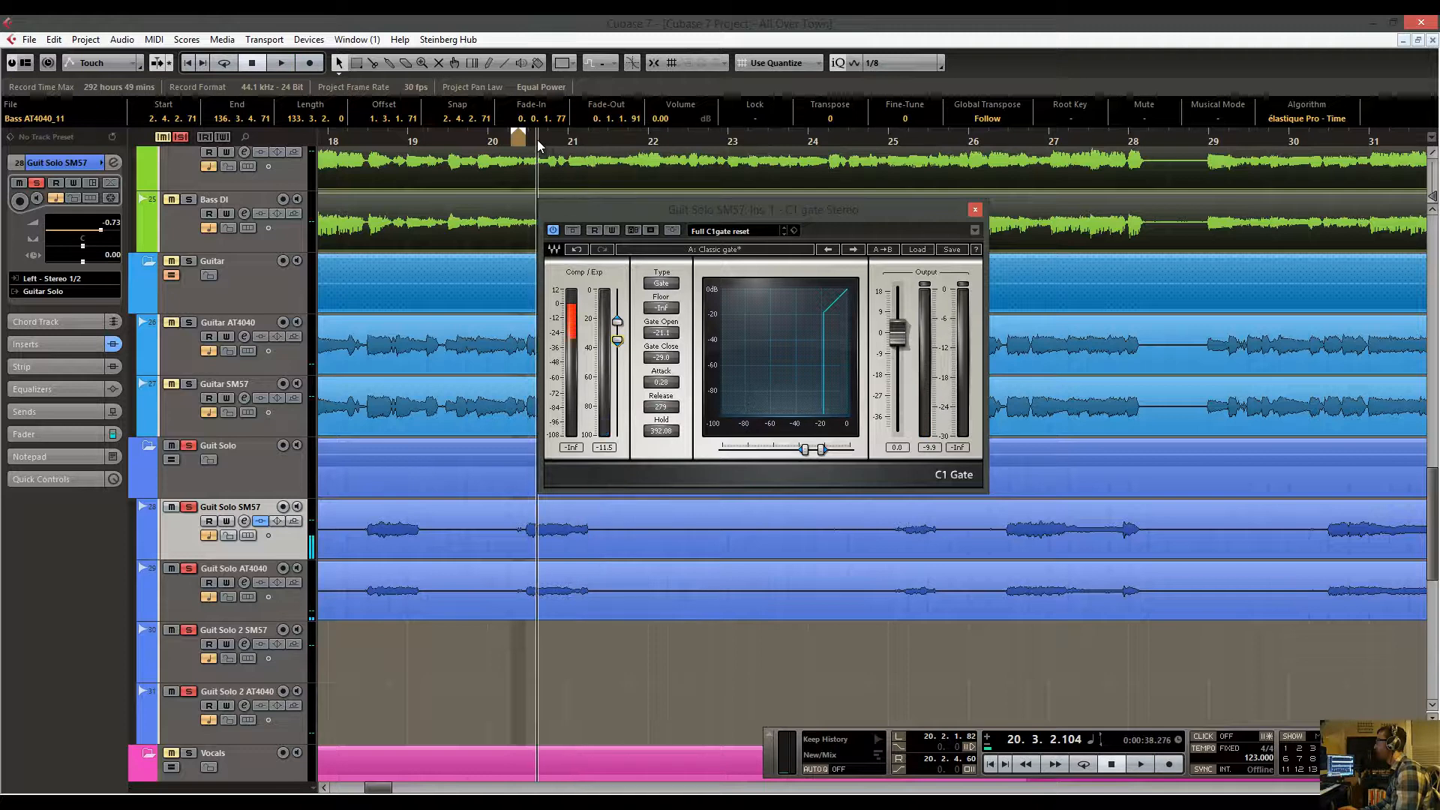
key("space")
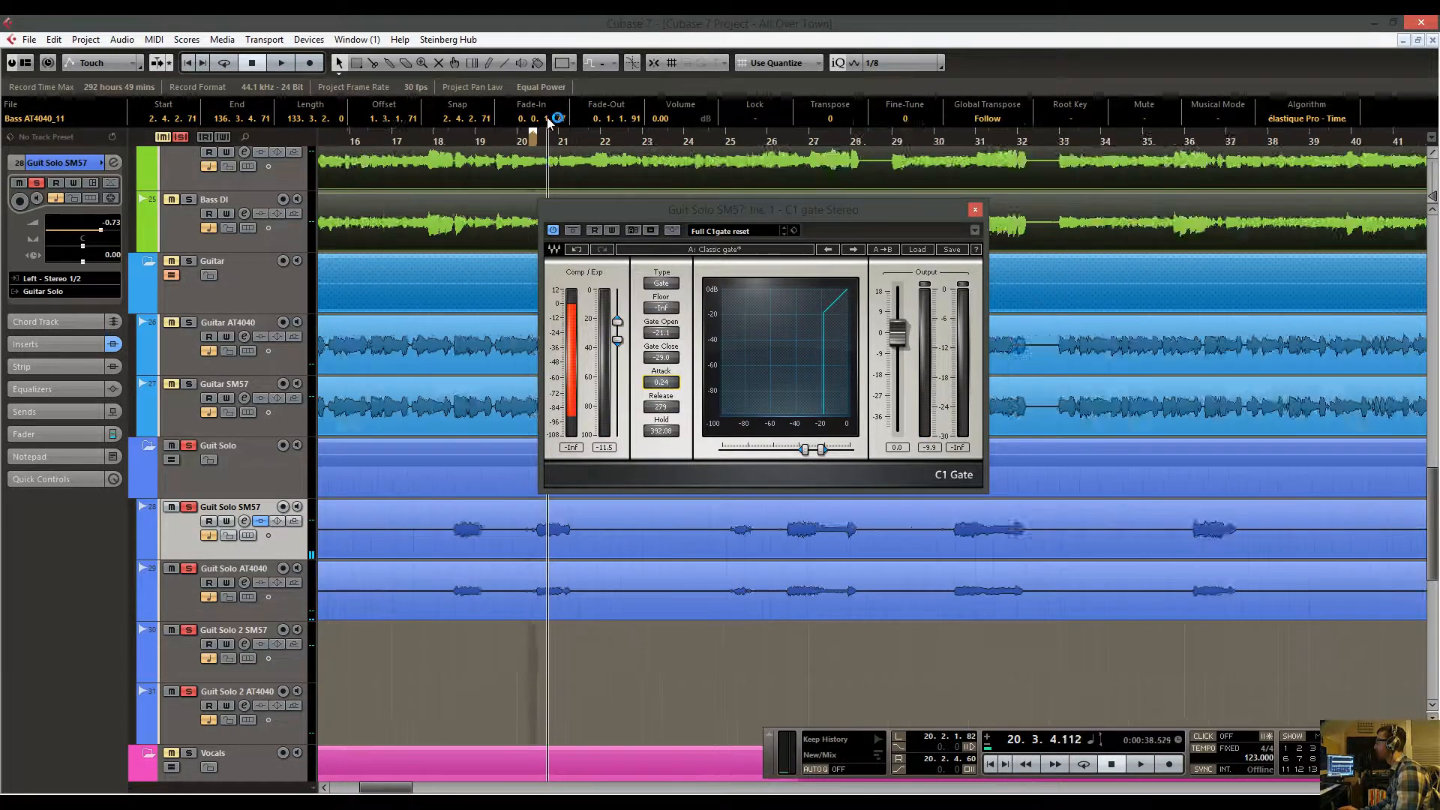
Play the quiet phrase at bar 25 and lower the thresholds to about -29.7 for Gate Open and -37.8 for Gate Close.
key("h")
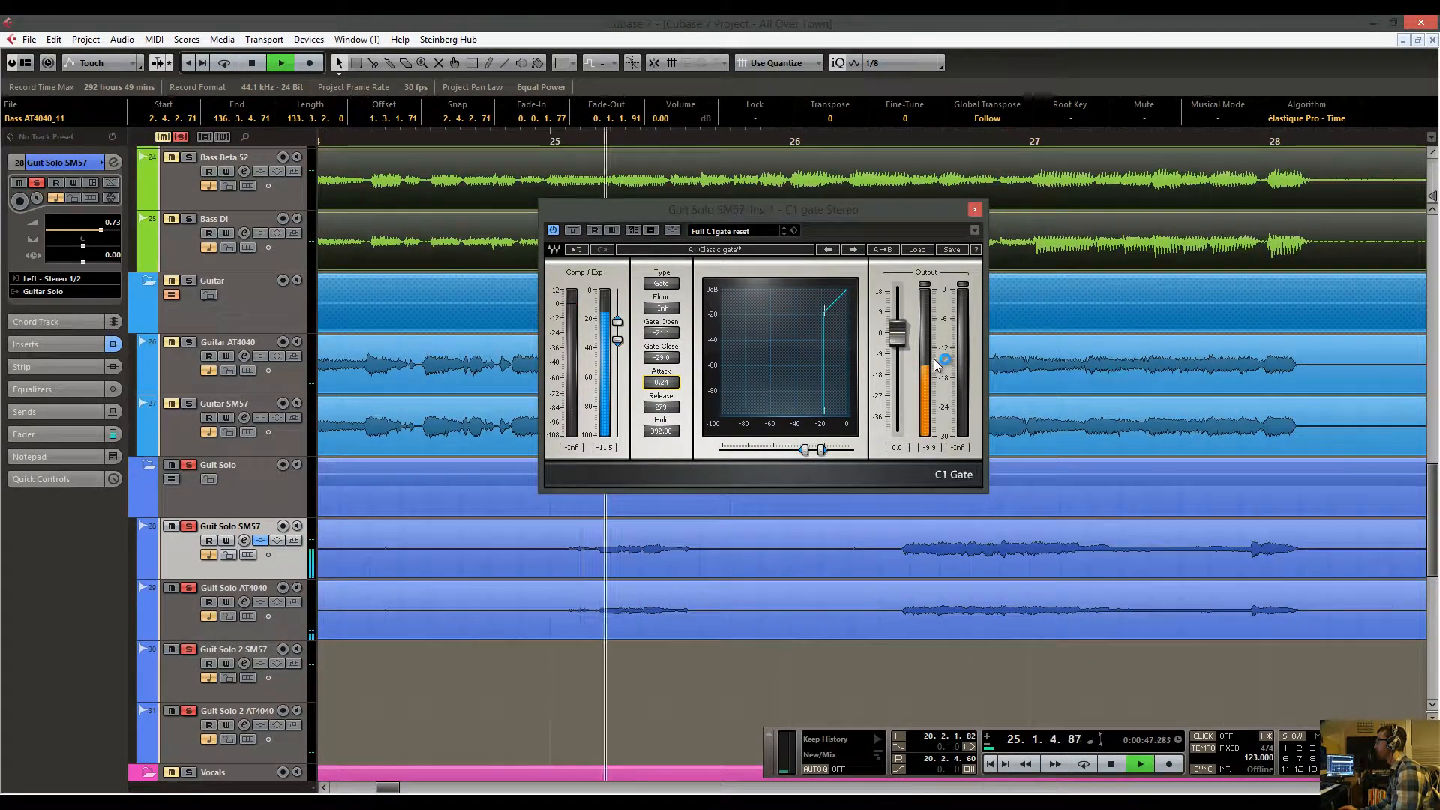
key("space")
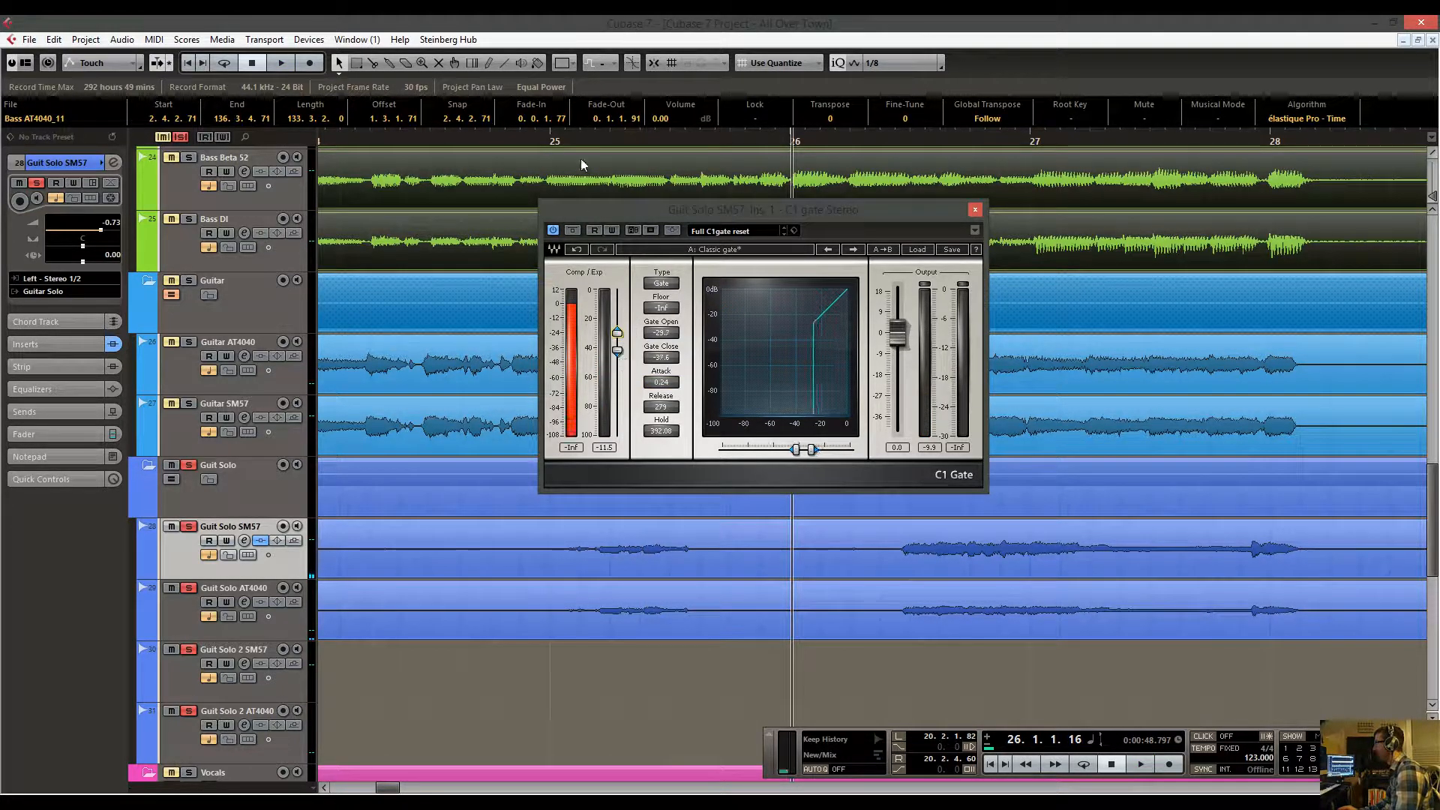
left_click(553, 141)
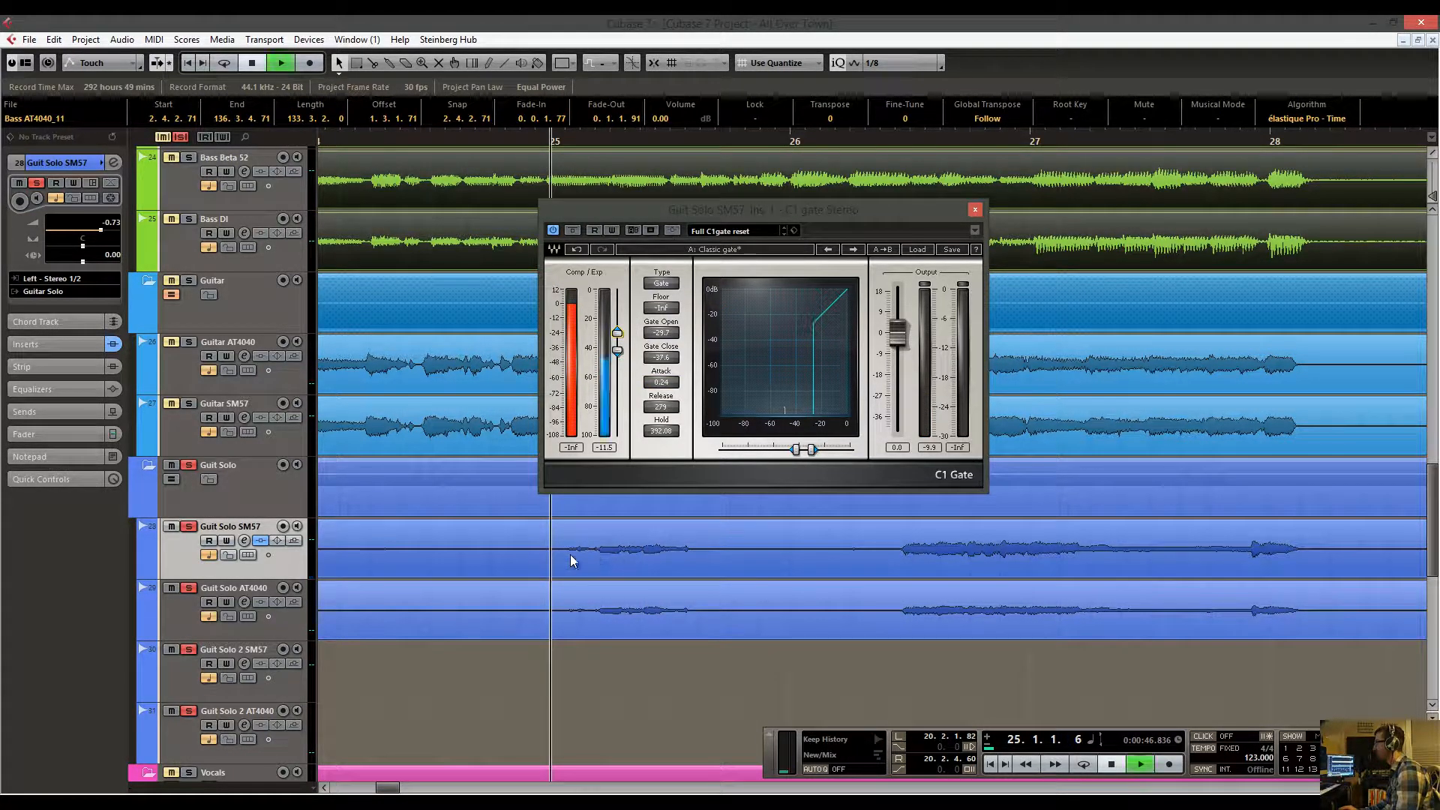
left_click(578, 555)
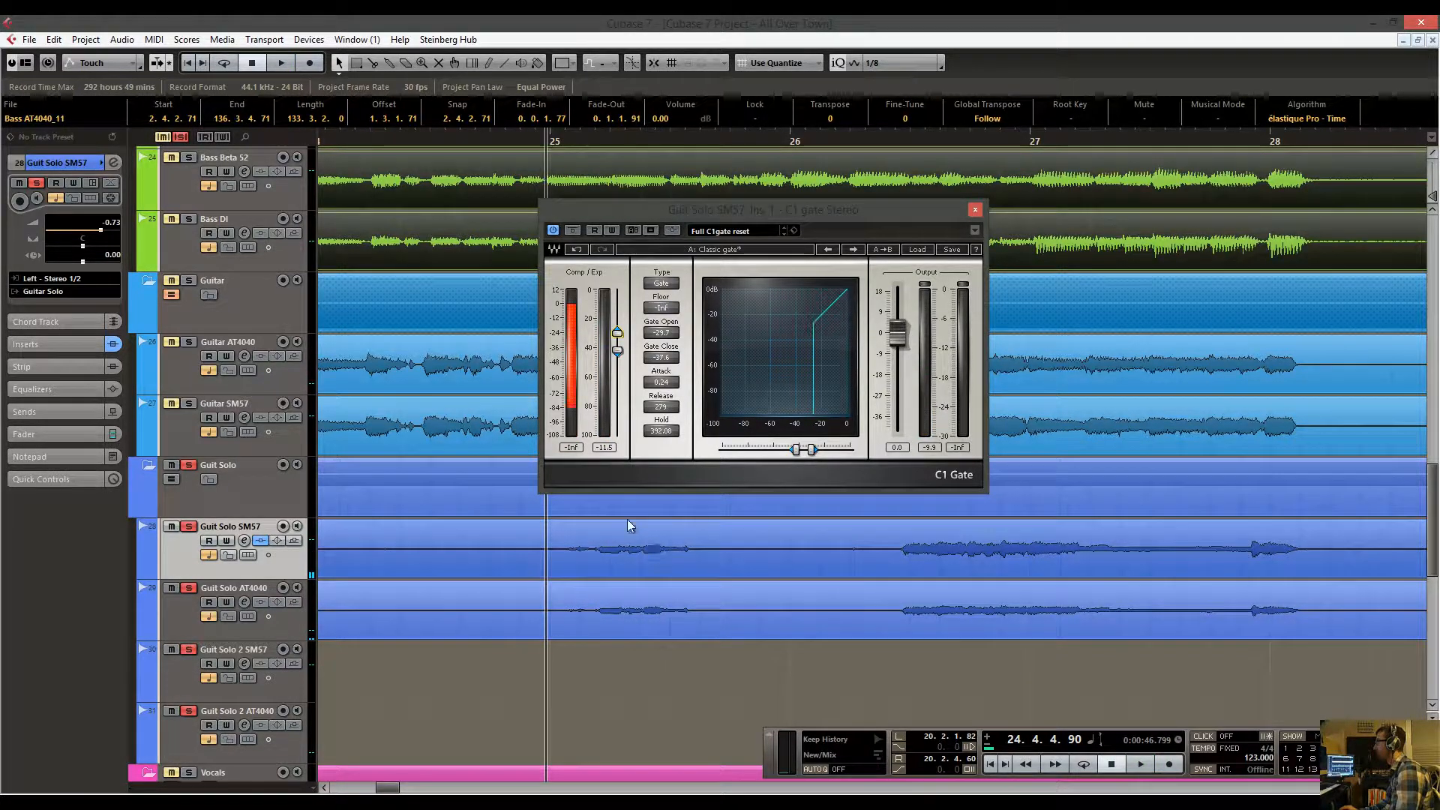
left_click_drag(557, 141, 556, 132)
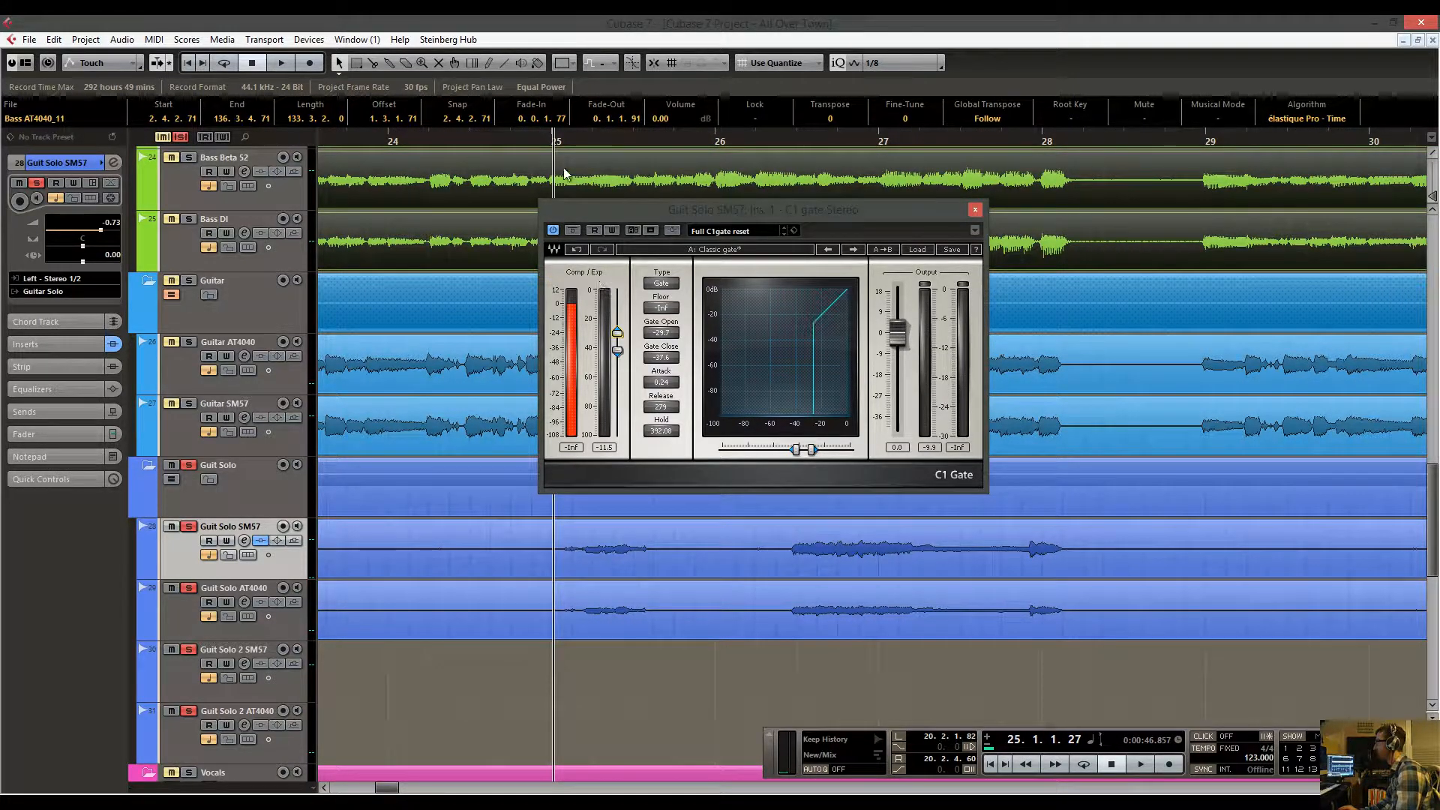
Try to split only the Guit Solo SM57 event just after bar 42.
left_click_drag(556, 138, 752, 166)
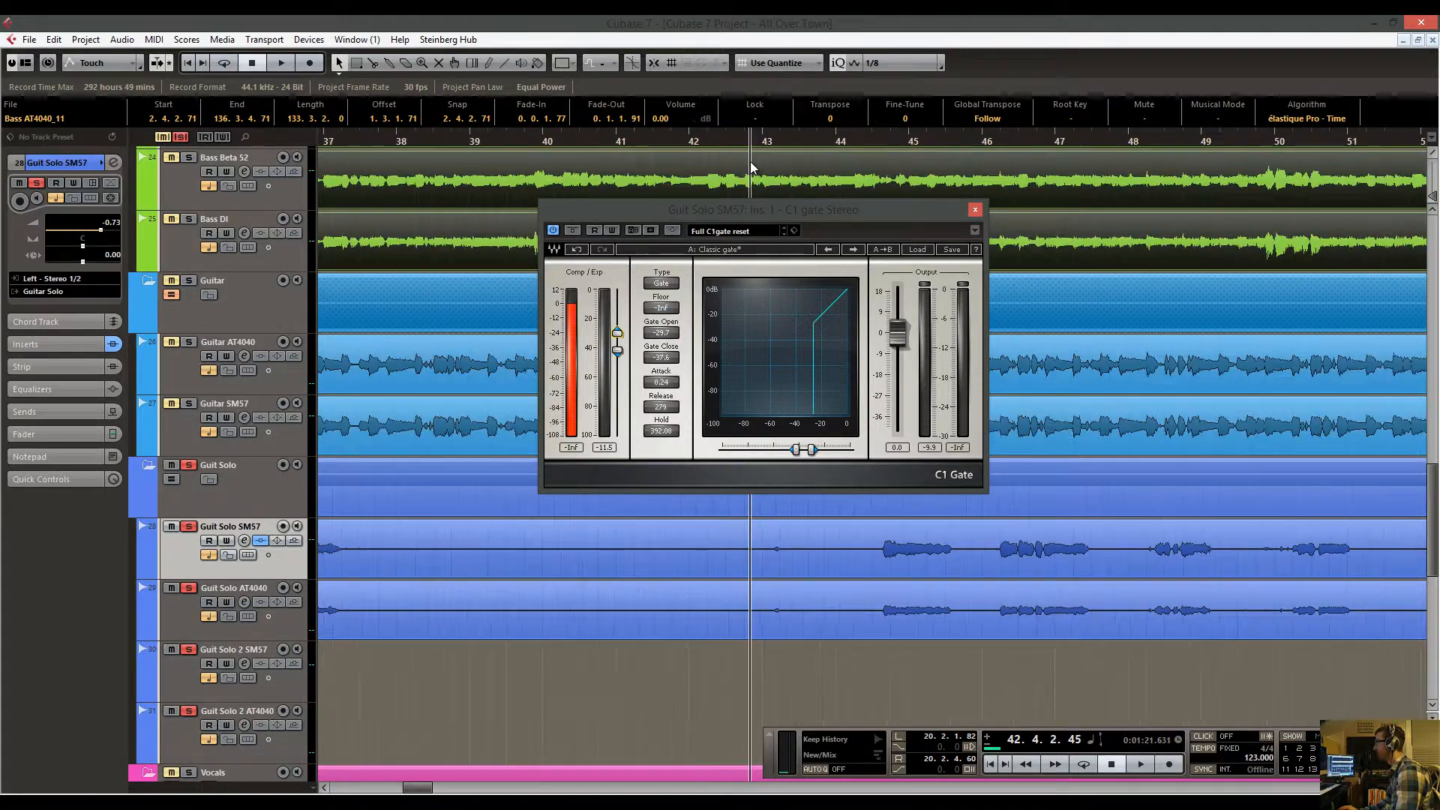
right_click(785, 574)
left_click(816, 569)
left_click(720, 569)
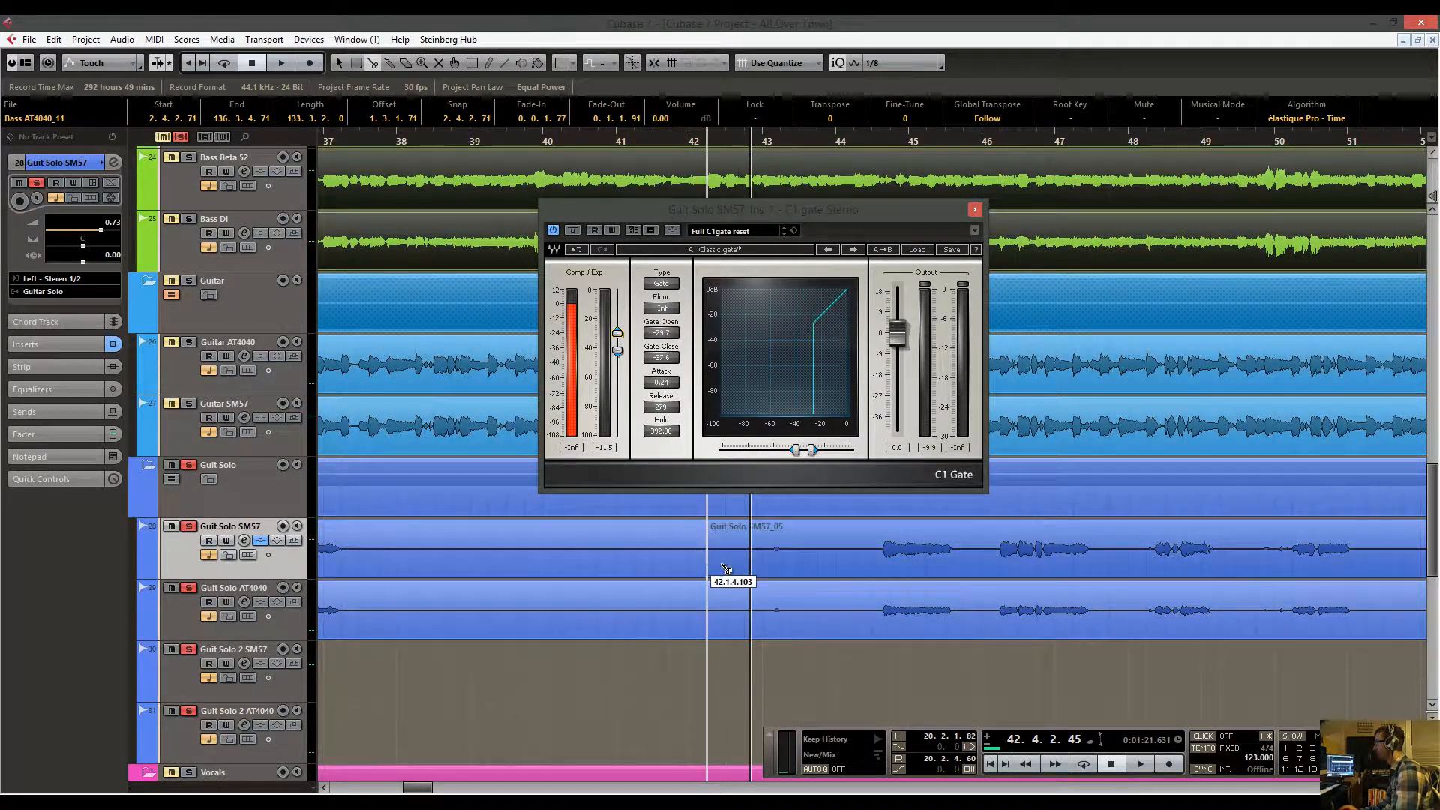
key("1")
left_click(731, 571)
left_click(719, 632, "shift")
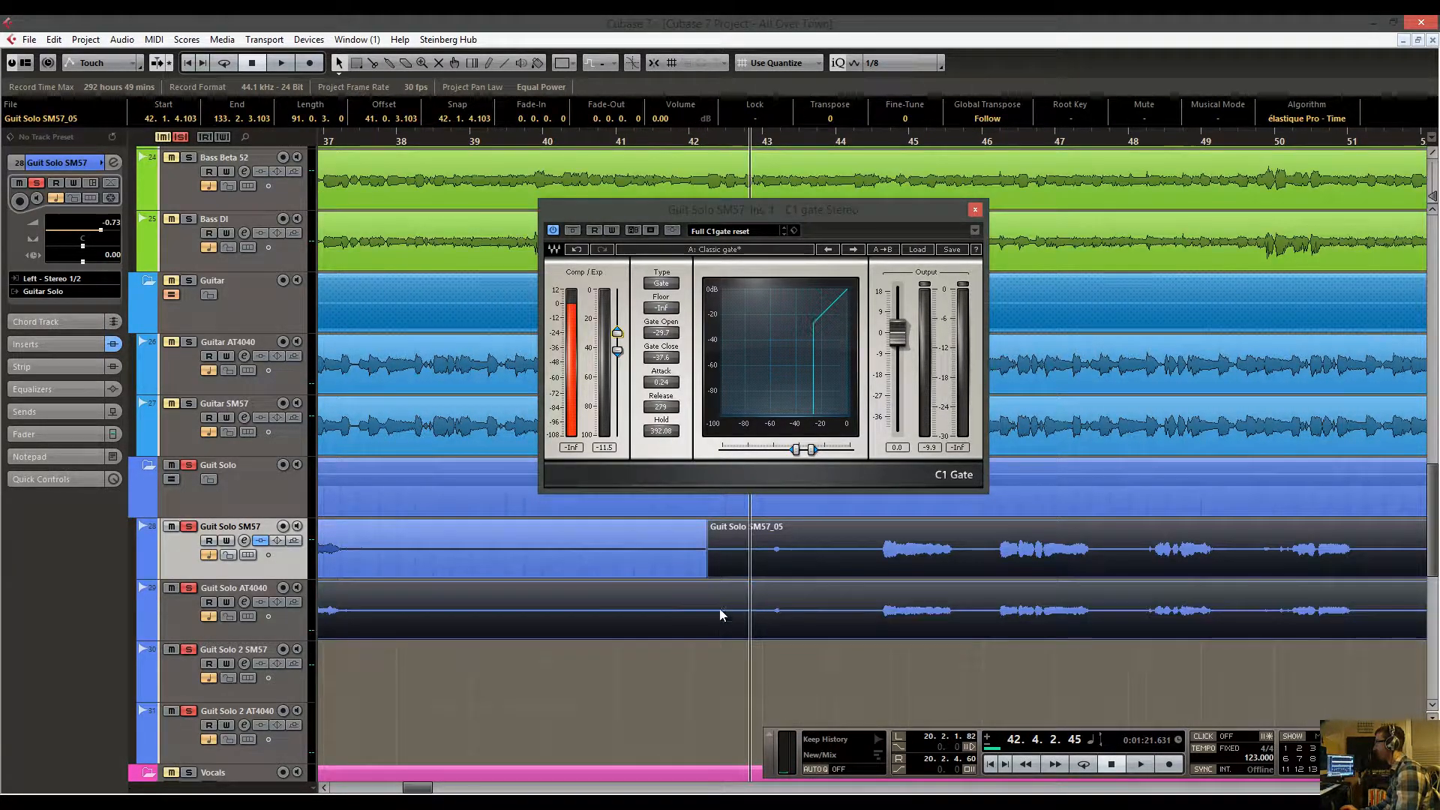
left_click(735, 609)
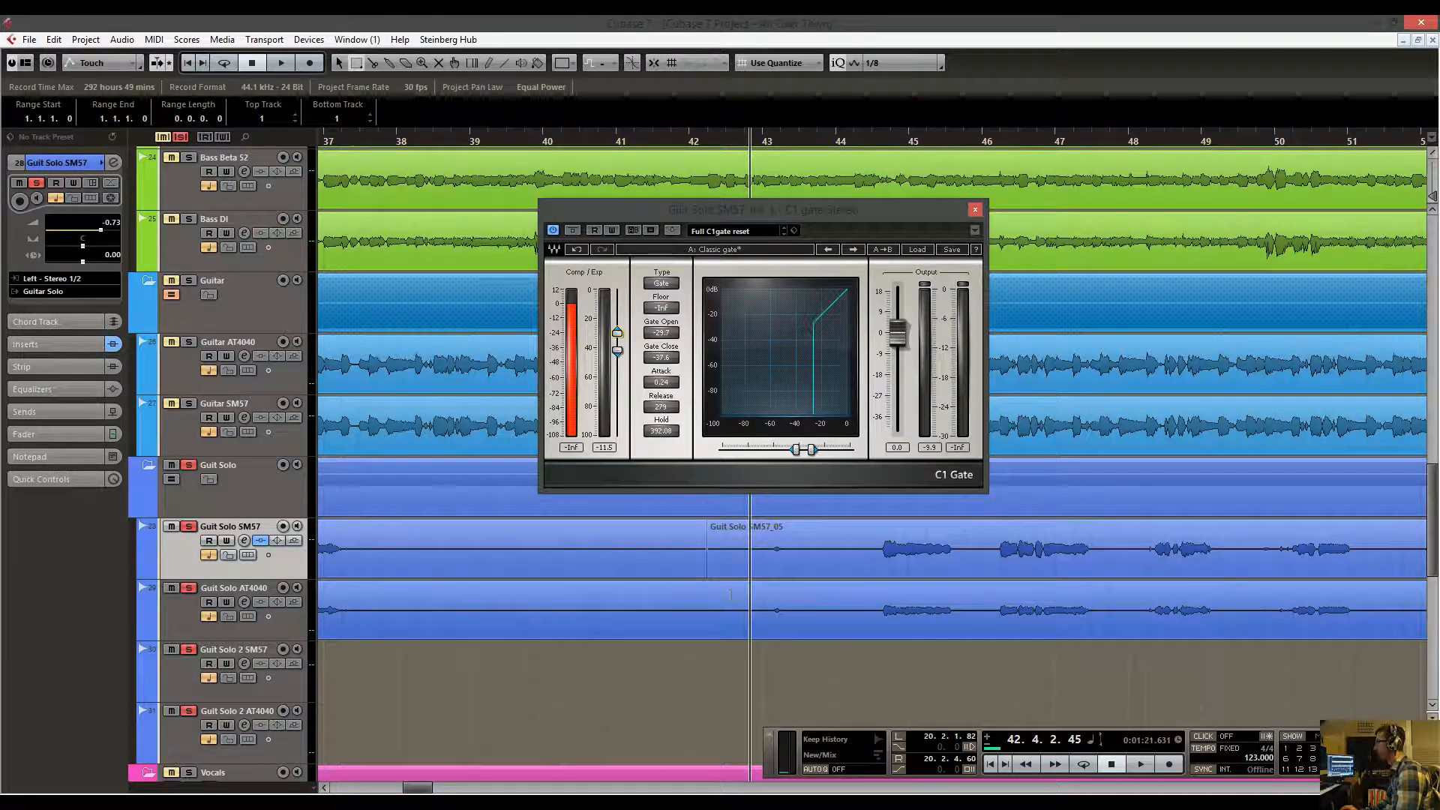
Split the Guit Solo SM57 and AT4040 events together at about 42.3 and trim away the silence from about bar 37 to bar 44.
left_click(769, 573)
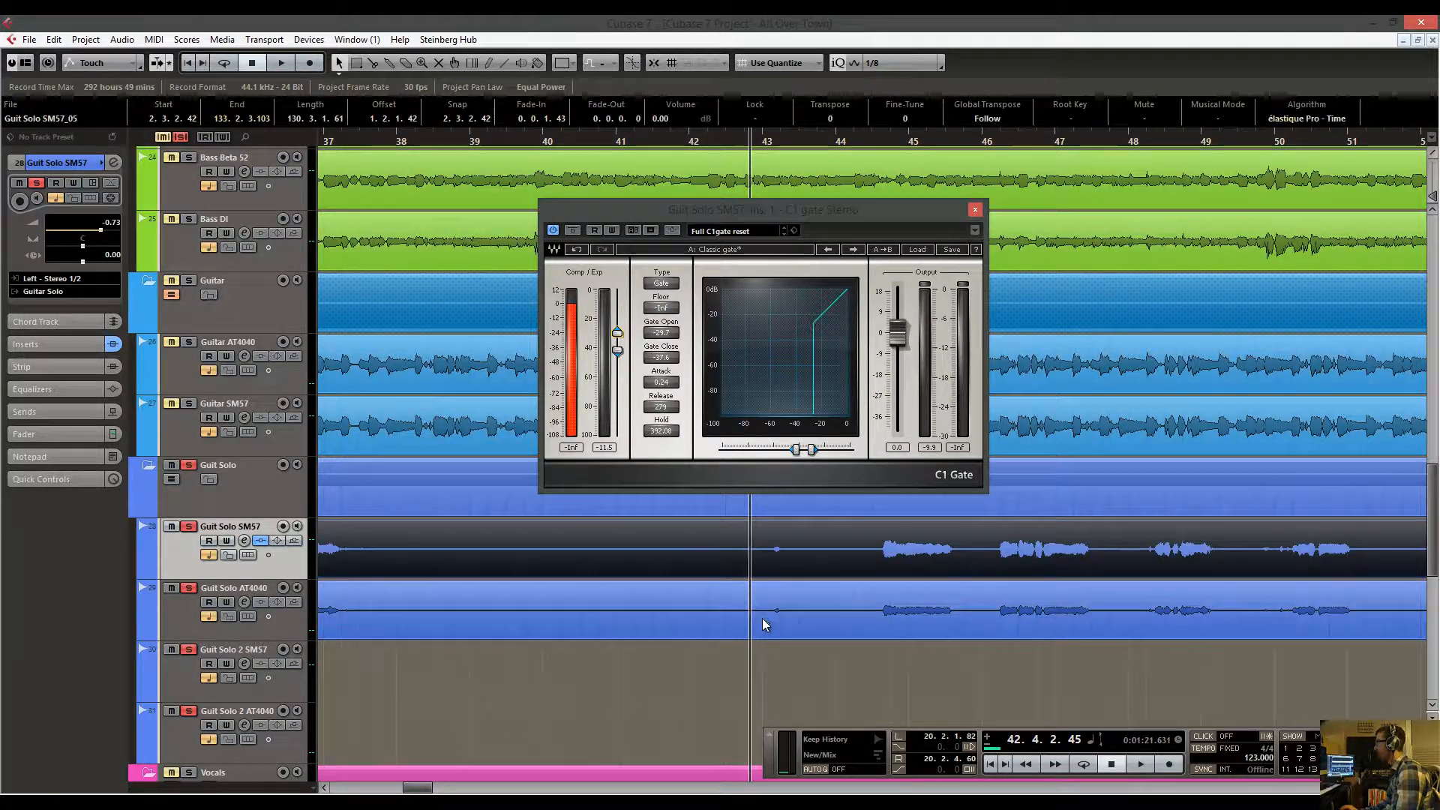
left_click(765, 623, "shift")
right_click(773, 624)
left_click(799, 619)
left_click(752, 586)
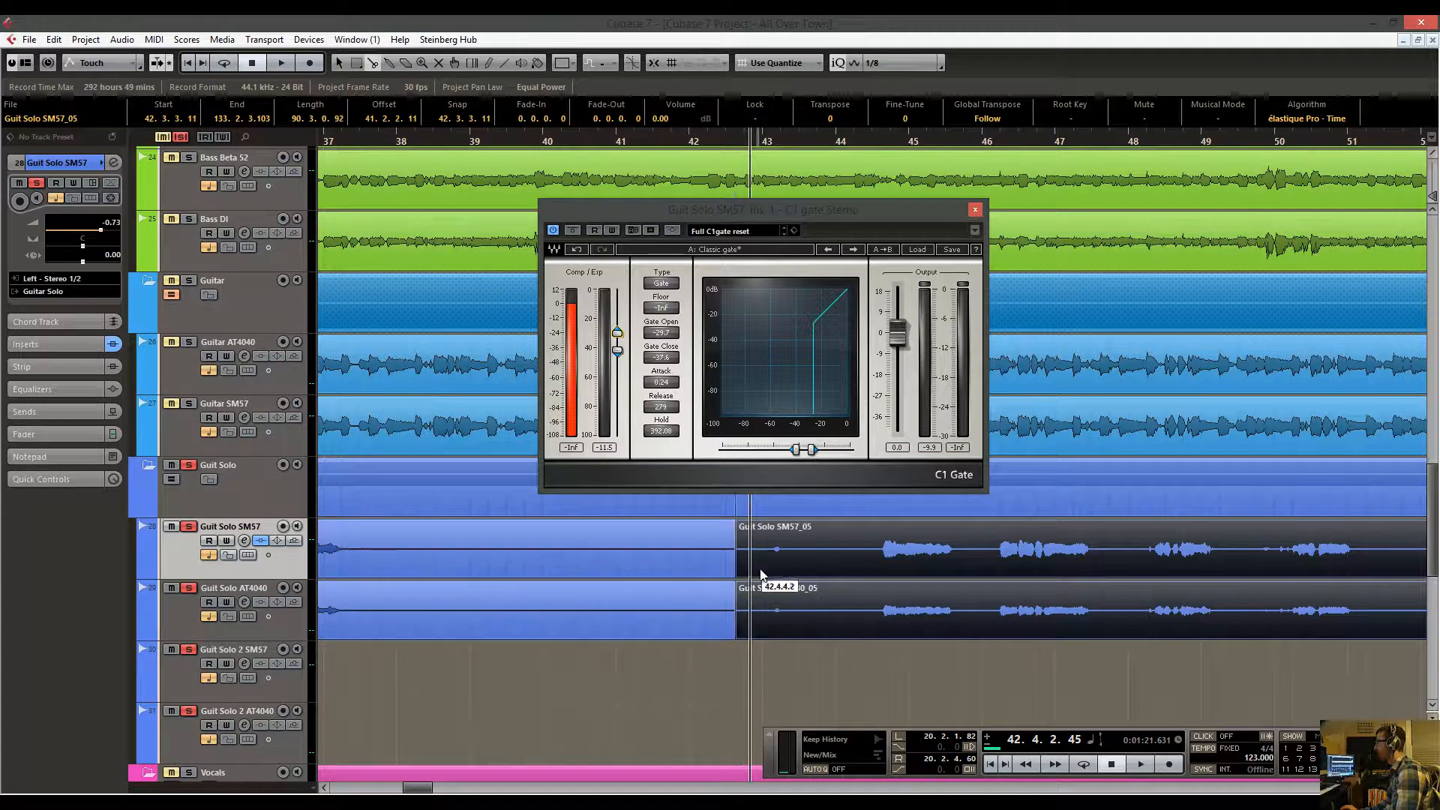
left_click_drag(754, 575, 885, 576)
left_click_drag(740, 564, 369, 646)
Close the gate window, split both solo events at about 24.3, and trim the second part's start to about bar 26.
scroll(622, 597, "left", 5)
scroll(711, 590, "left", 5)
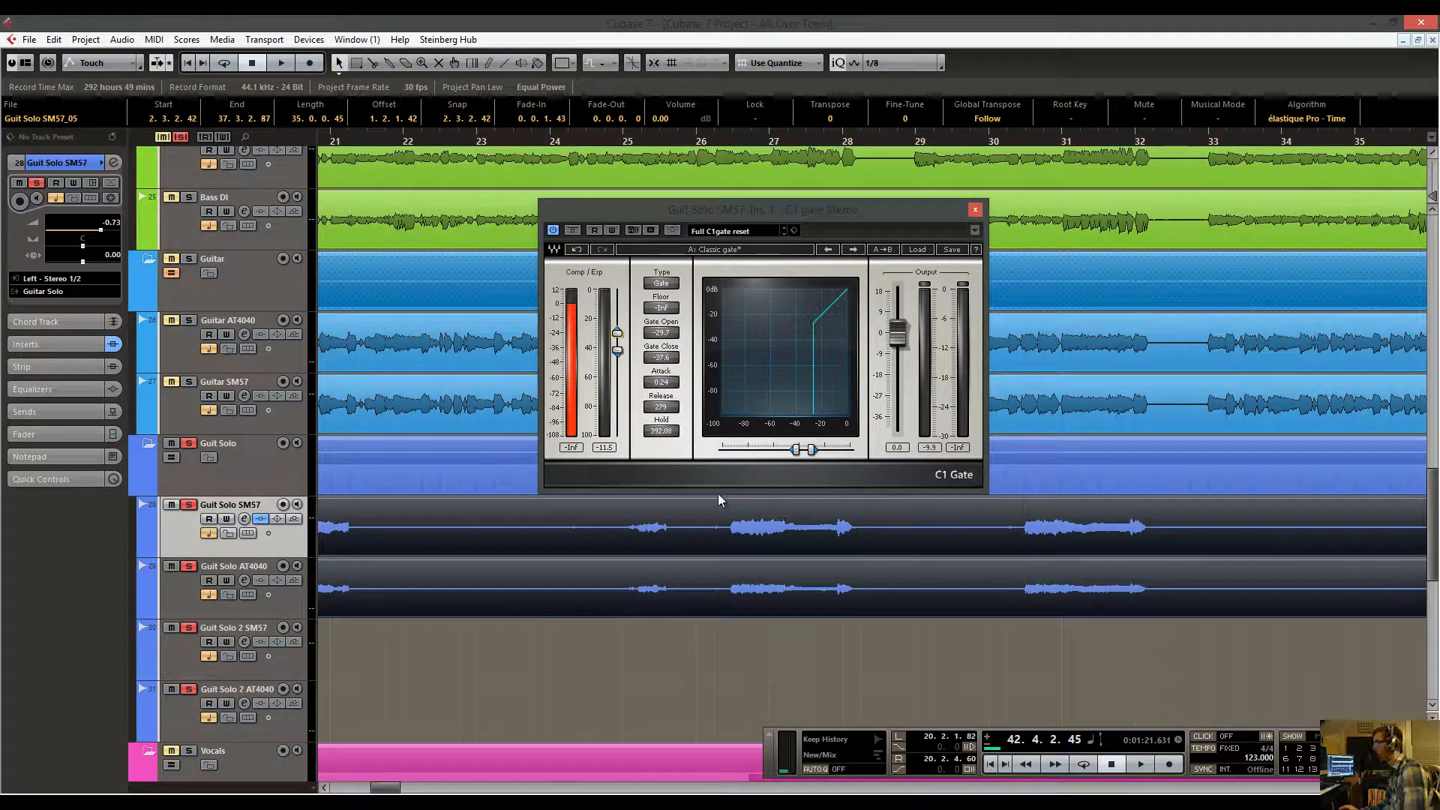
left_click(975, 210)
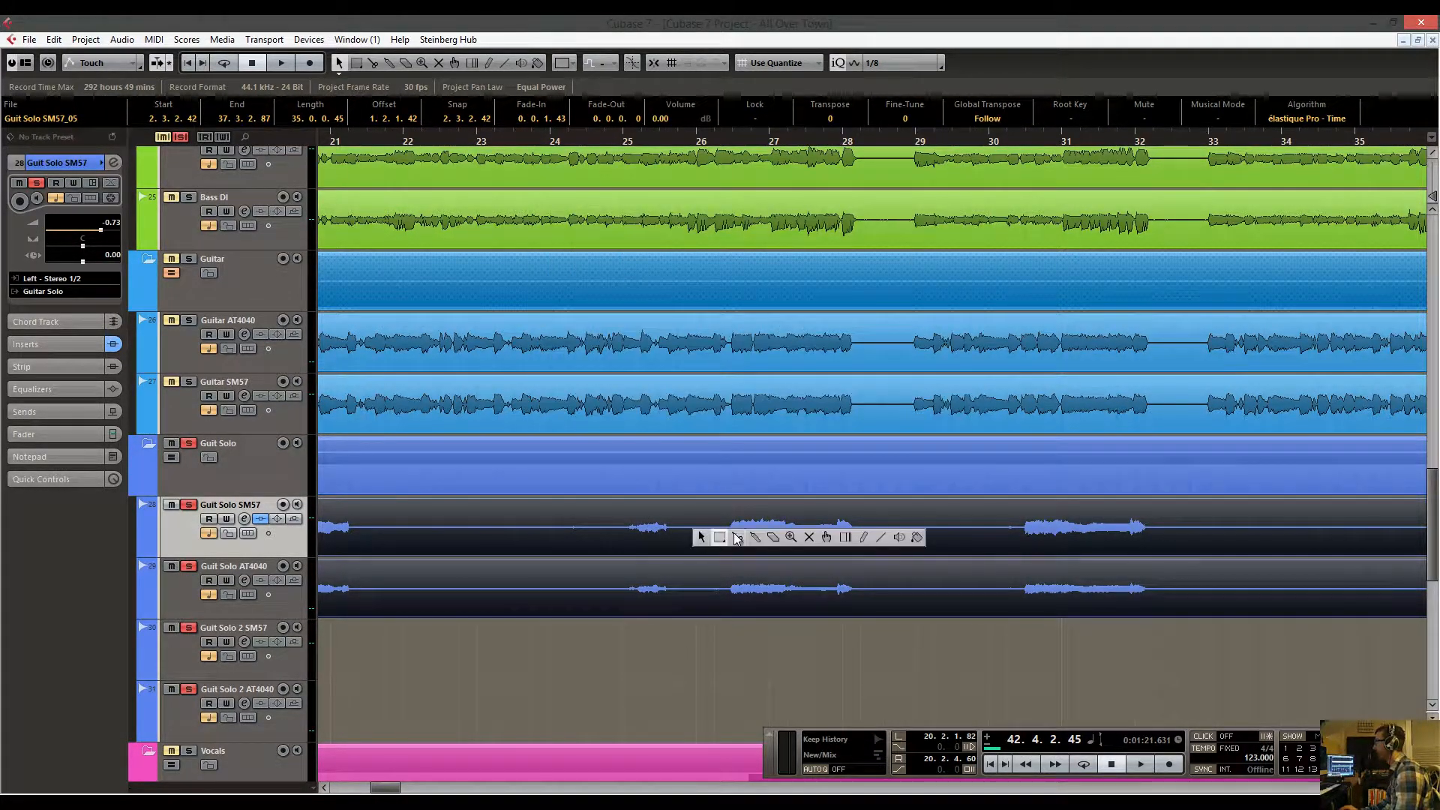
left_click(736, 537)
left_click(594, 529)
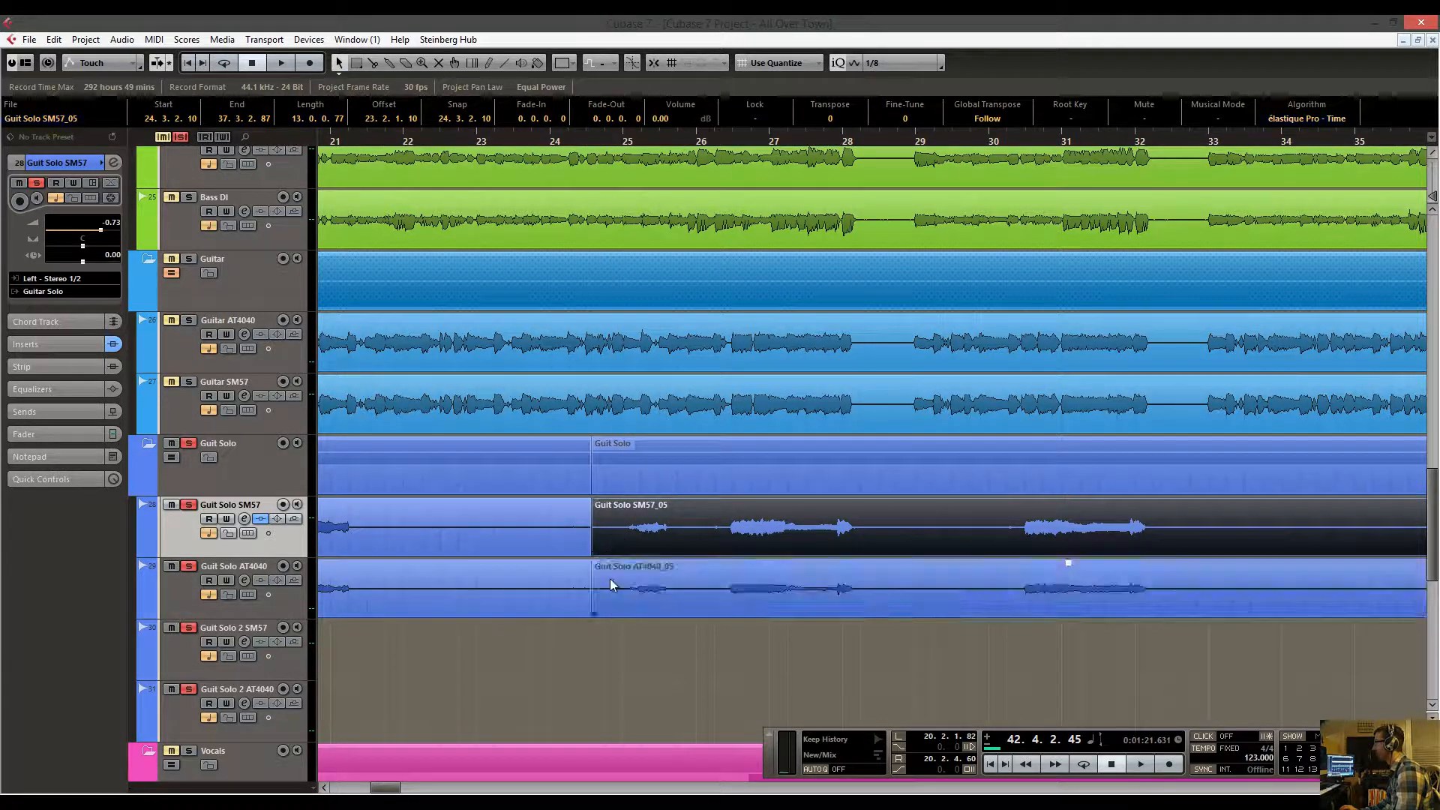
left_click(605, 614)
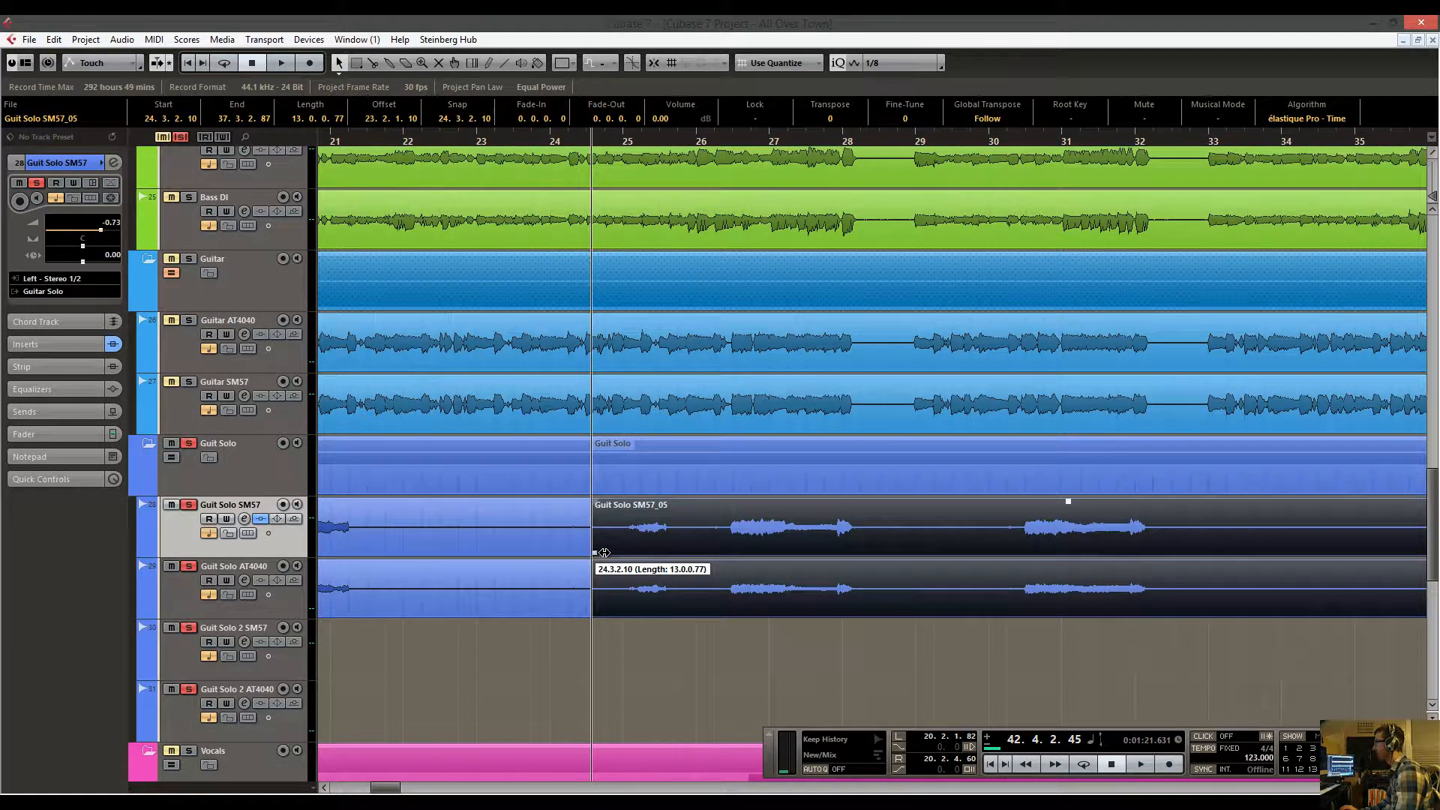
left_click_drag(604, 553, 722, 556)
left_click(659, 563)
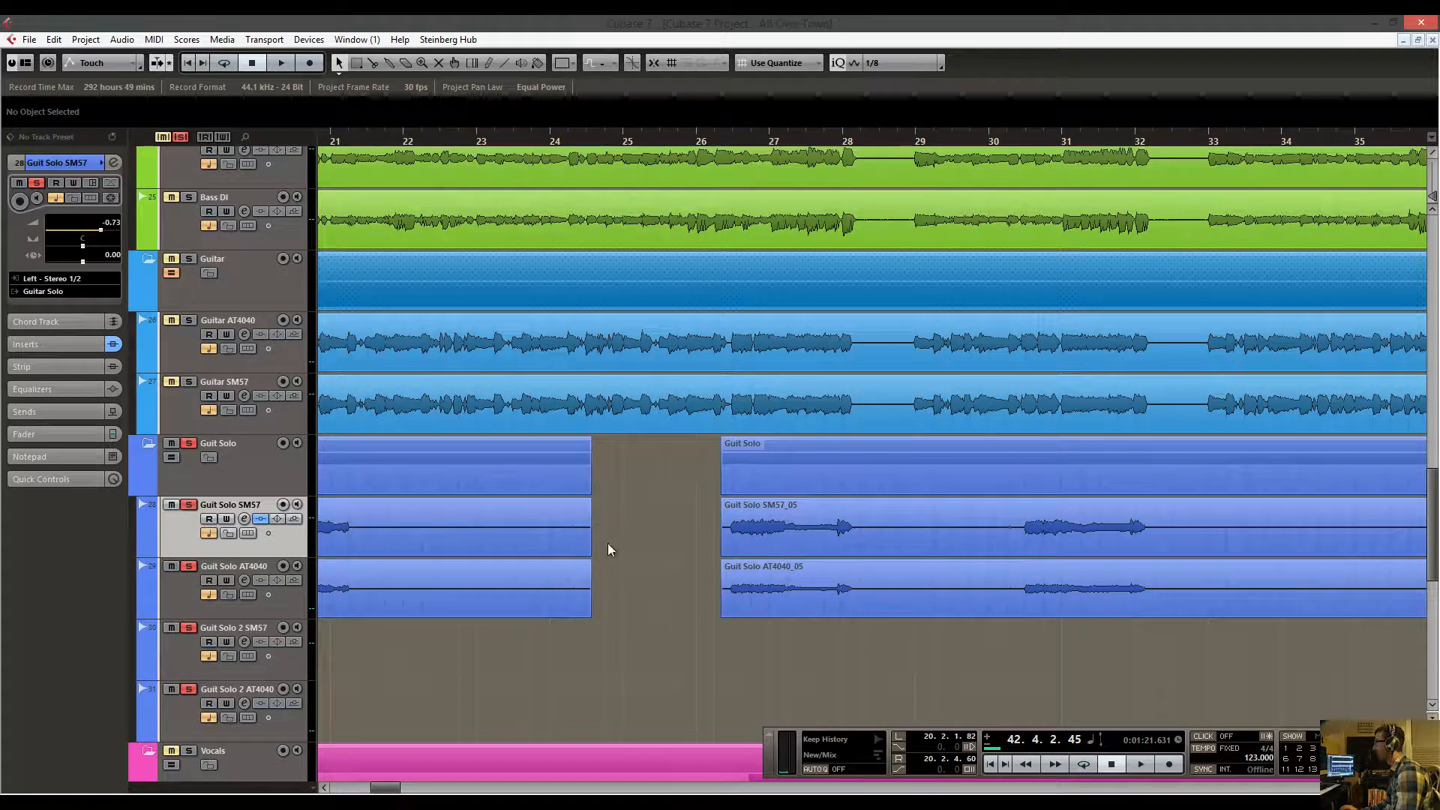
Trim the first part's end to about 21.3 with a short fade-out and add short fade-ins to both solo events at bar 26.
left_click_drag(589, 614, 360, 630)
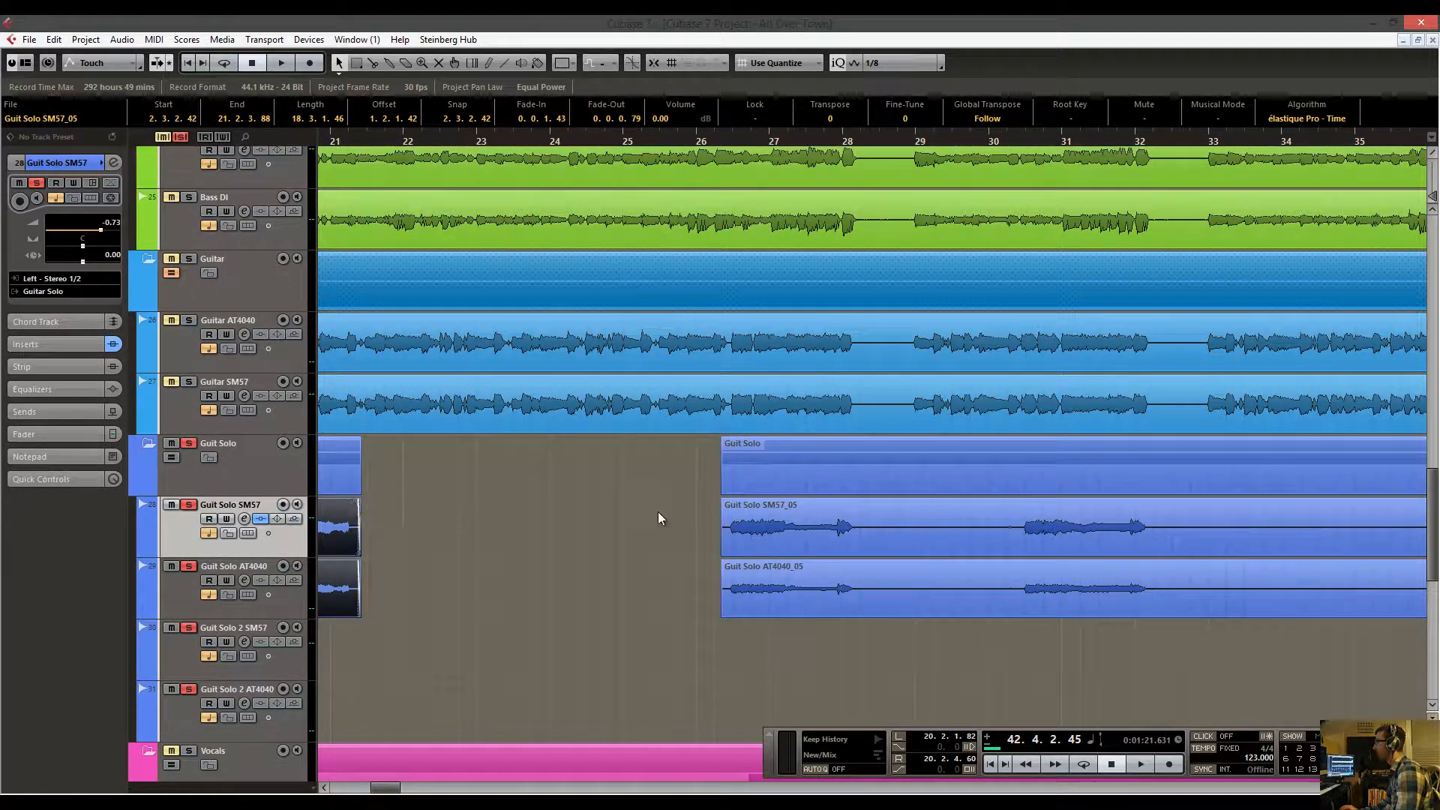
left_click_drag(724, 501, 725, 500)
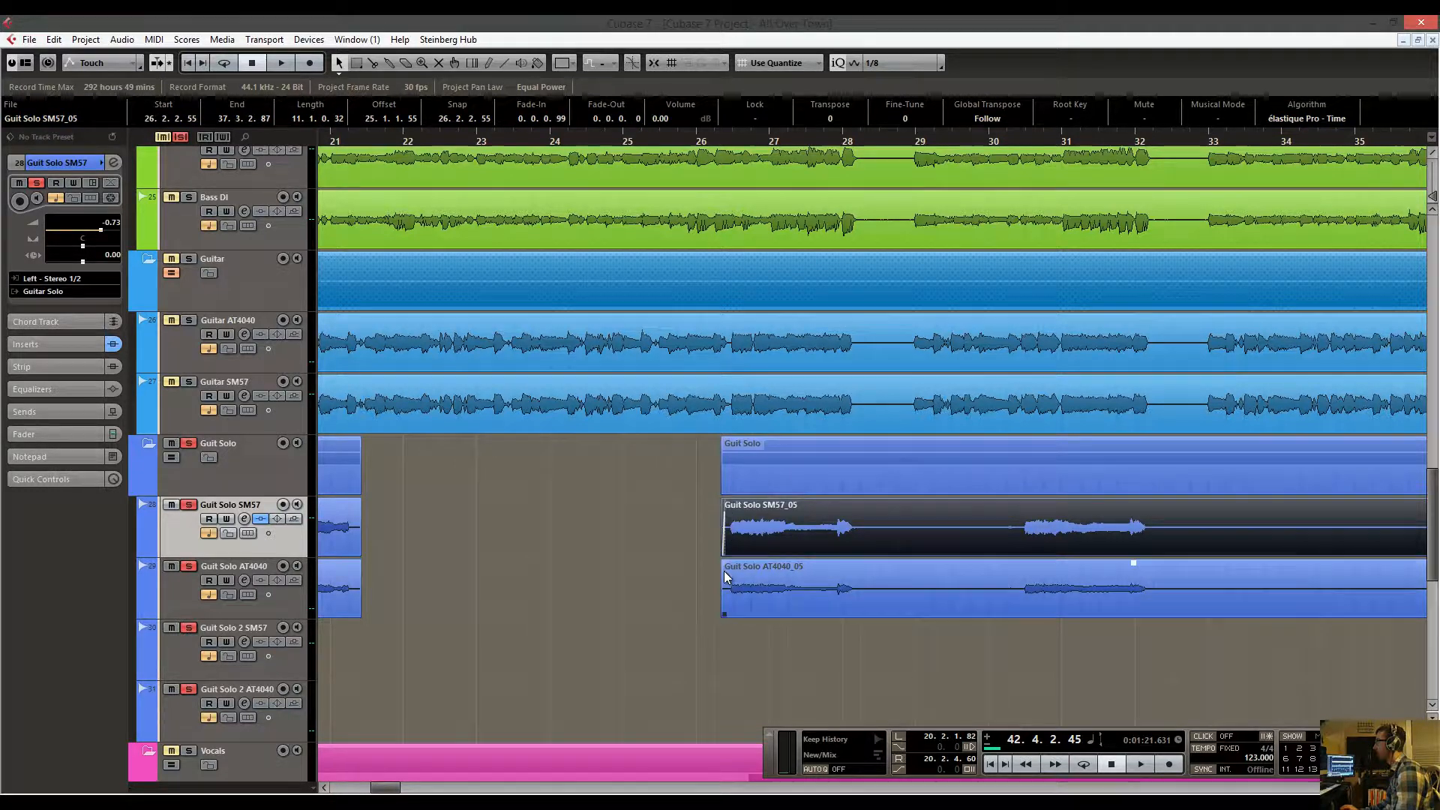
left_click_drag(723, 563, 726, 562)
left_click(697, 546)
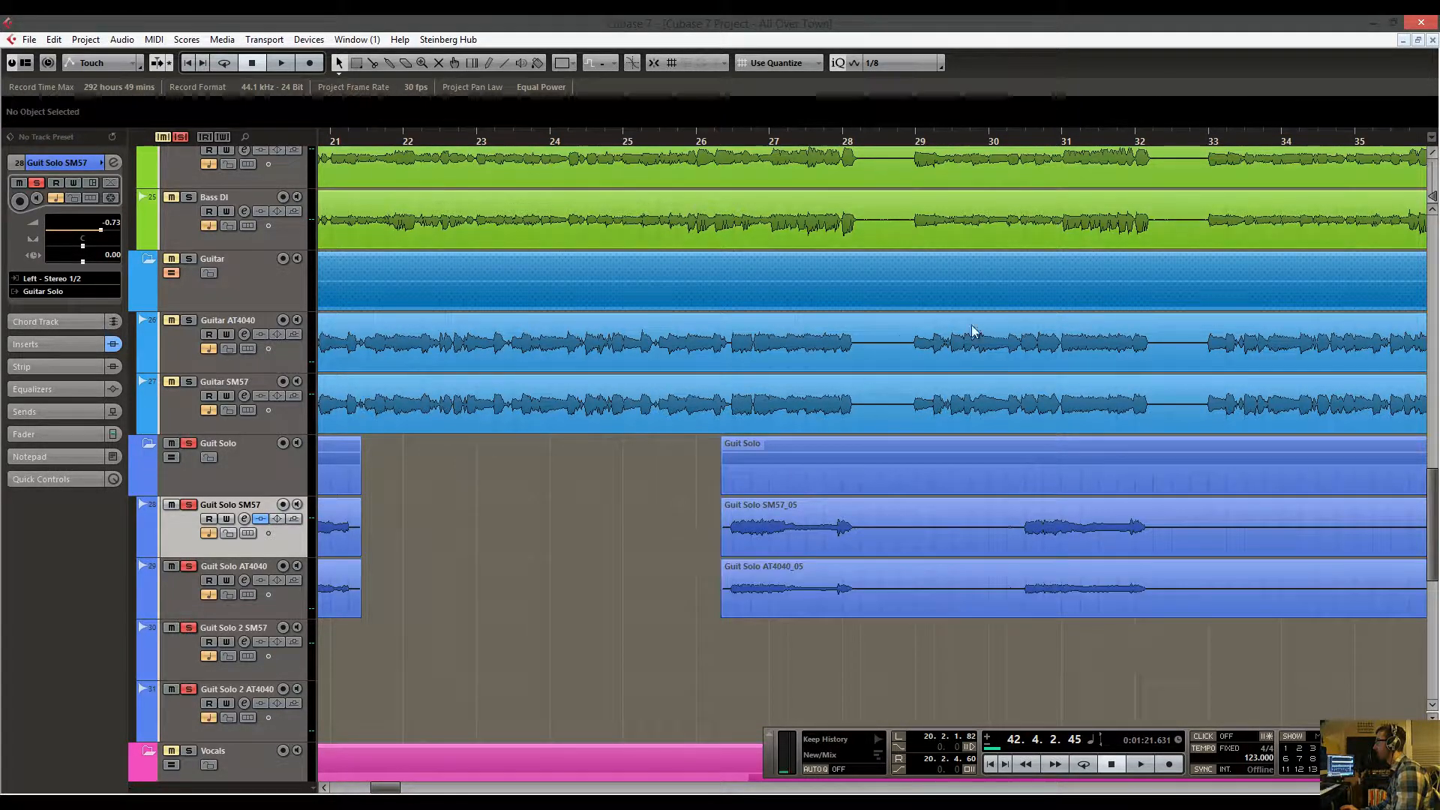
Play back the soloed guitar solo tracks from about bar 18 to bar 21, then close in on the passage around bar 20.
mouse_move(756, 141)
left_mouse_down()
mouse_move(753, 122)
mouse_move(736, 132)
left_mouse_up()
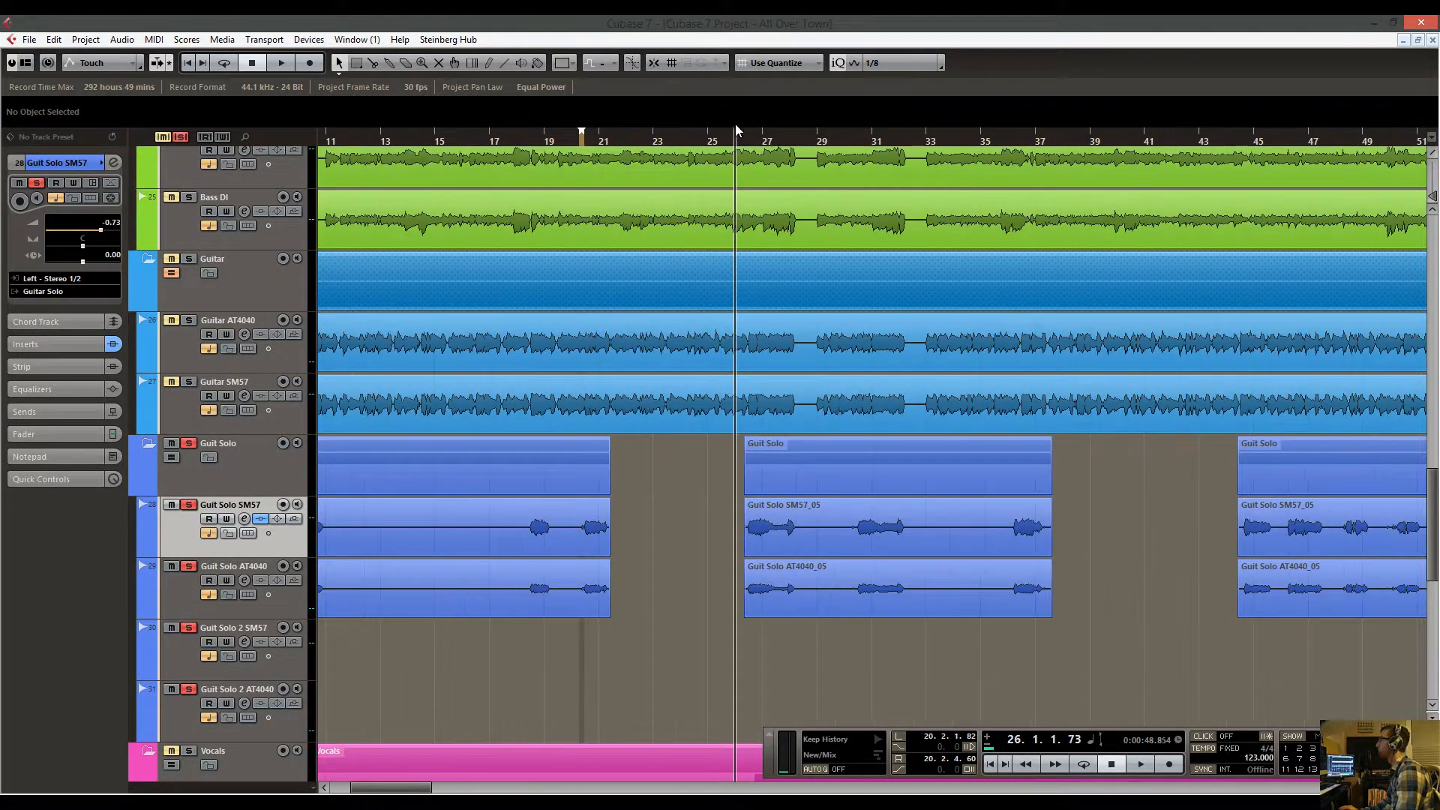
key("space")
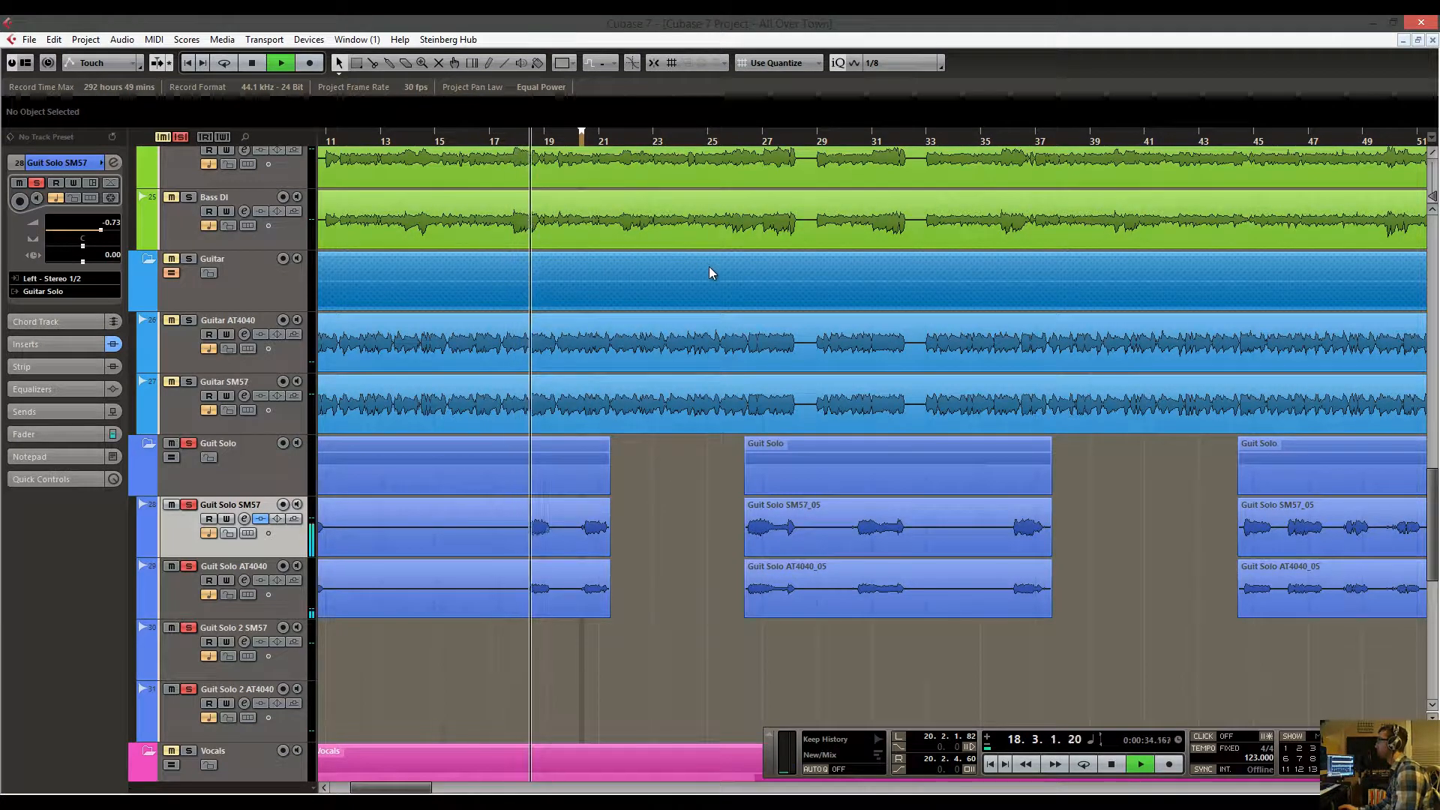
left_click_drag(743, 426, 654, 423)
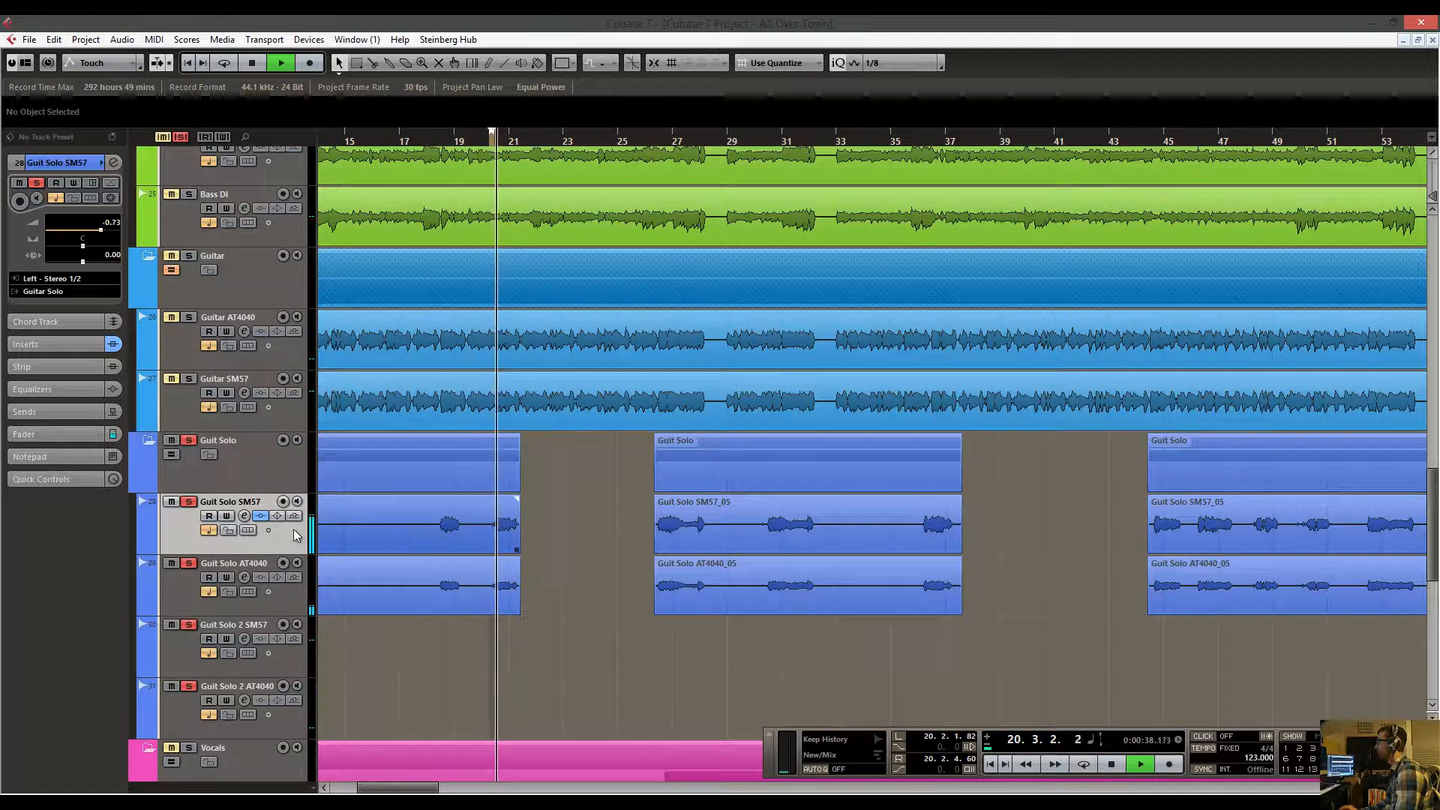
key("space")
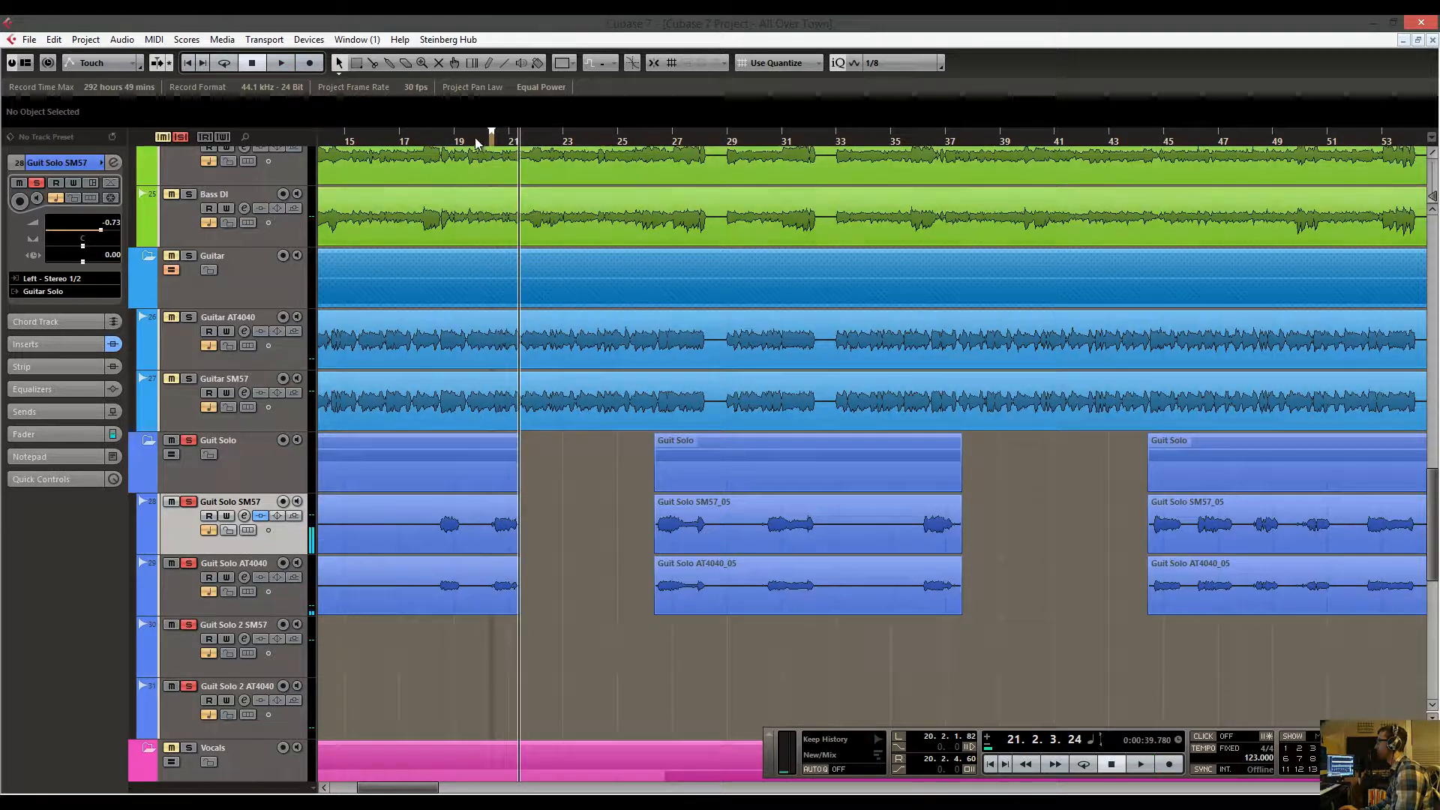
left_click_drag(468, 139, 463, 171)
key("h")
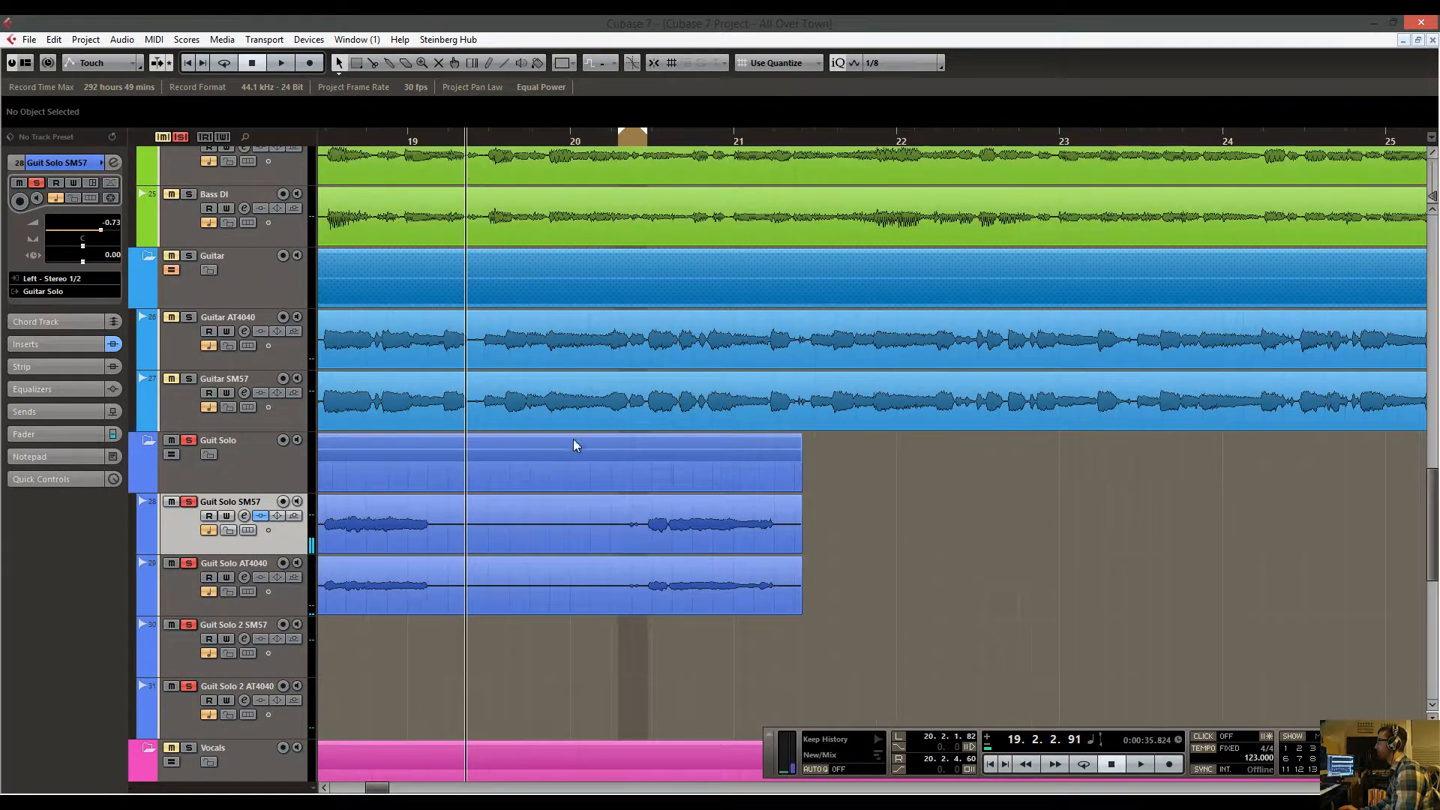
Split the Guit Solo SM57 and AT4040 events together at about 20.1.4 and trim the second part's start to about 20.2.3.
left_click(565, 532)
left_click(577, 564, "shift")
right_click(579, 526)
left_click(614, 527)
left_click(610, 532)
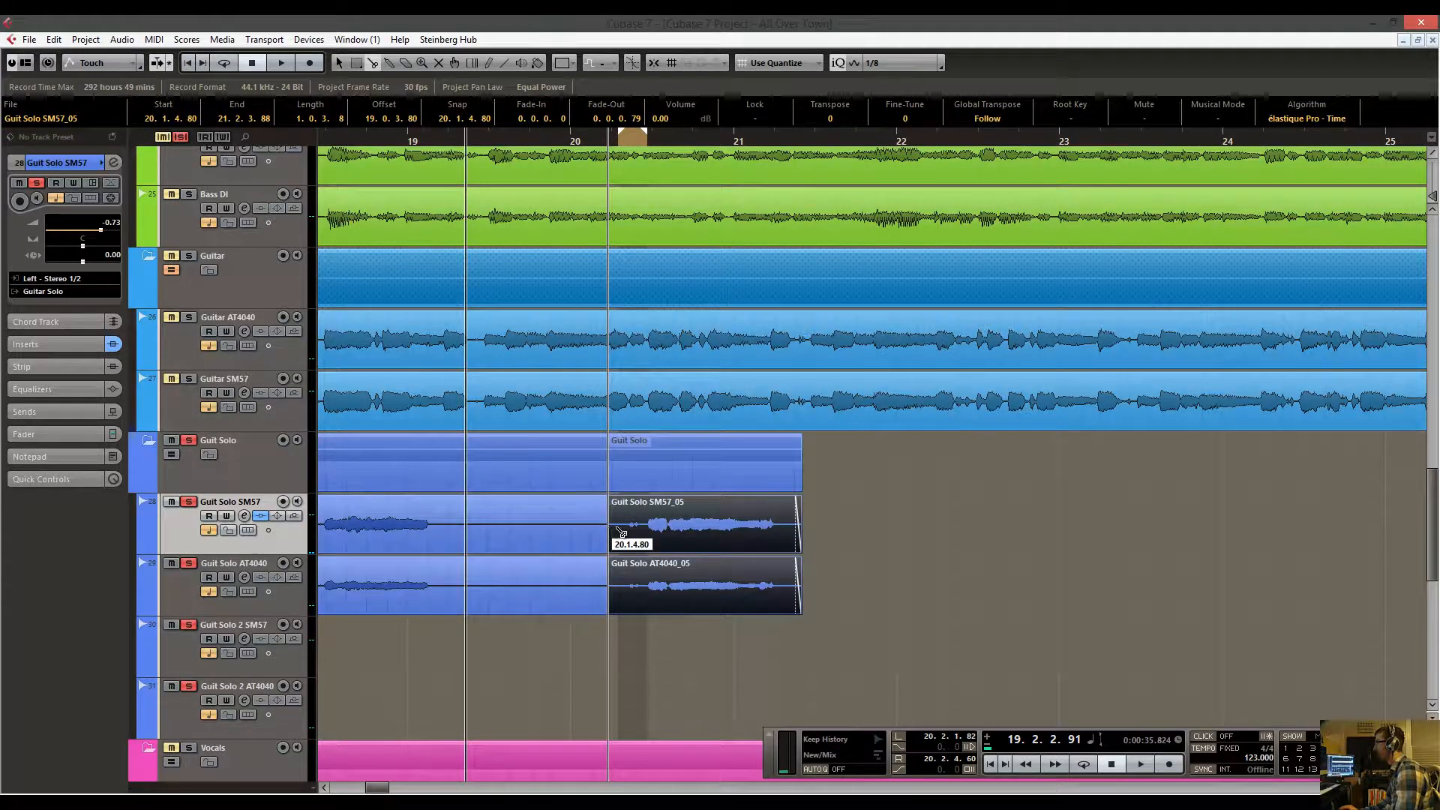
key("1")
left_click_drag(609, 552, 645, 554)
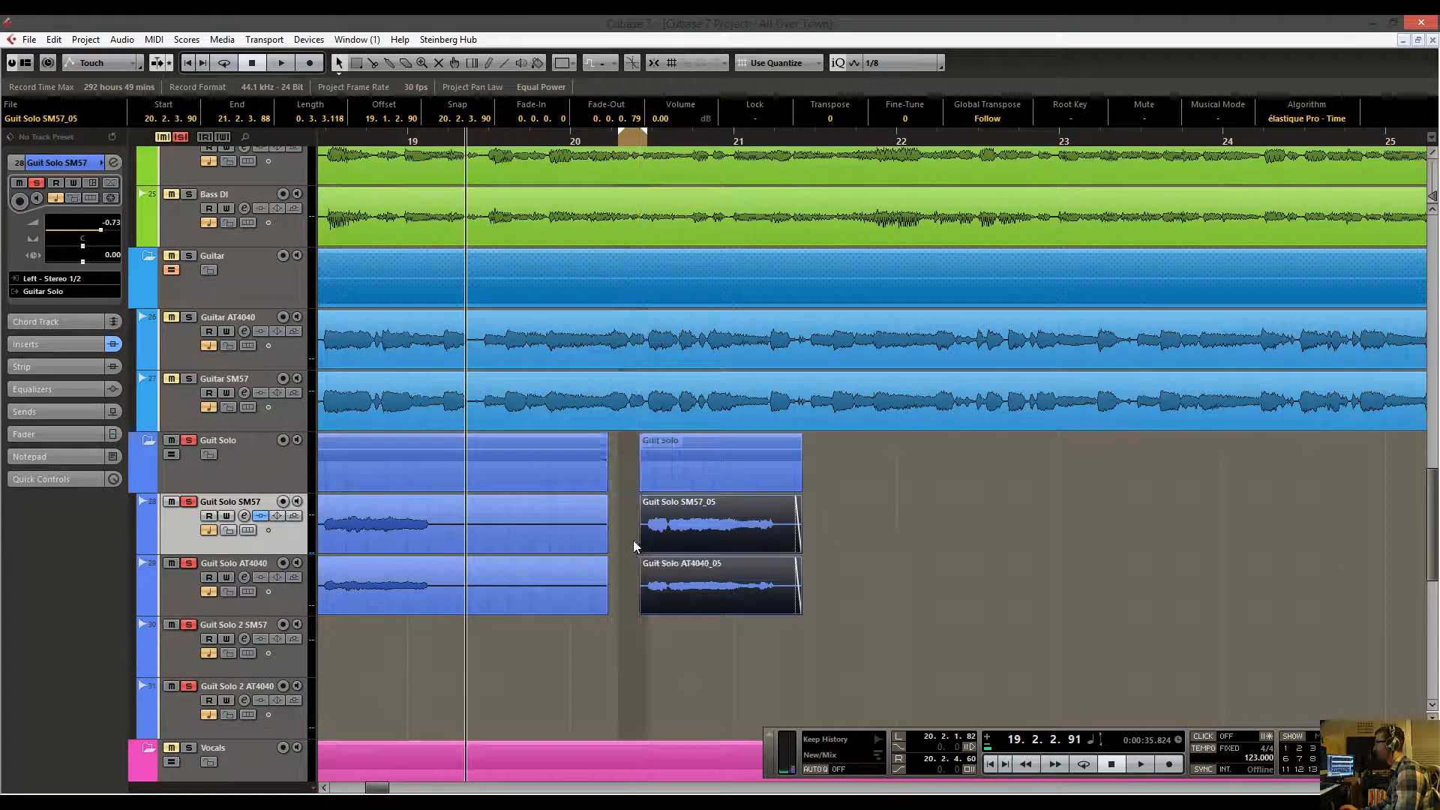
left_click(633, 546)
Play back the trimmed solo part from bar 20, and audition the start of the solo part at bar 44.
left_click(591, 140)
key("space")
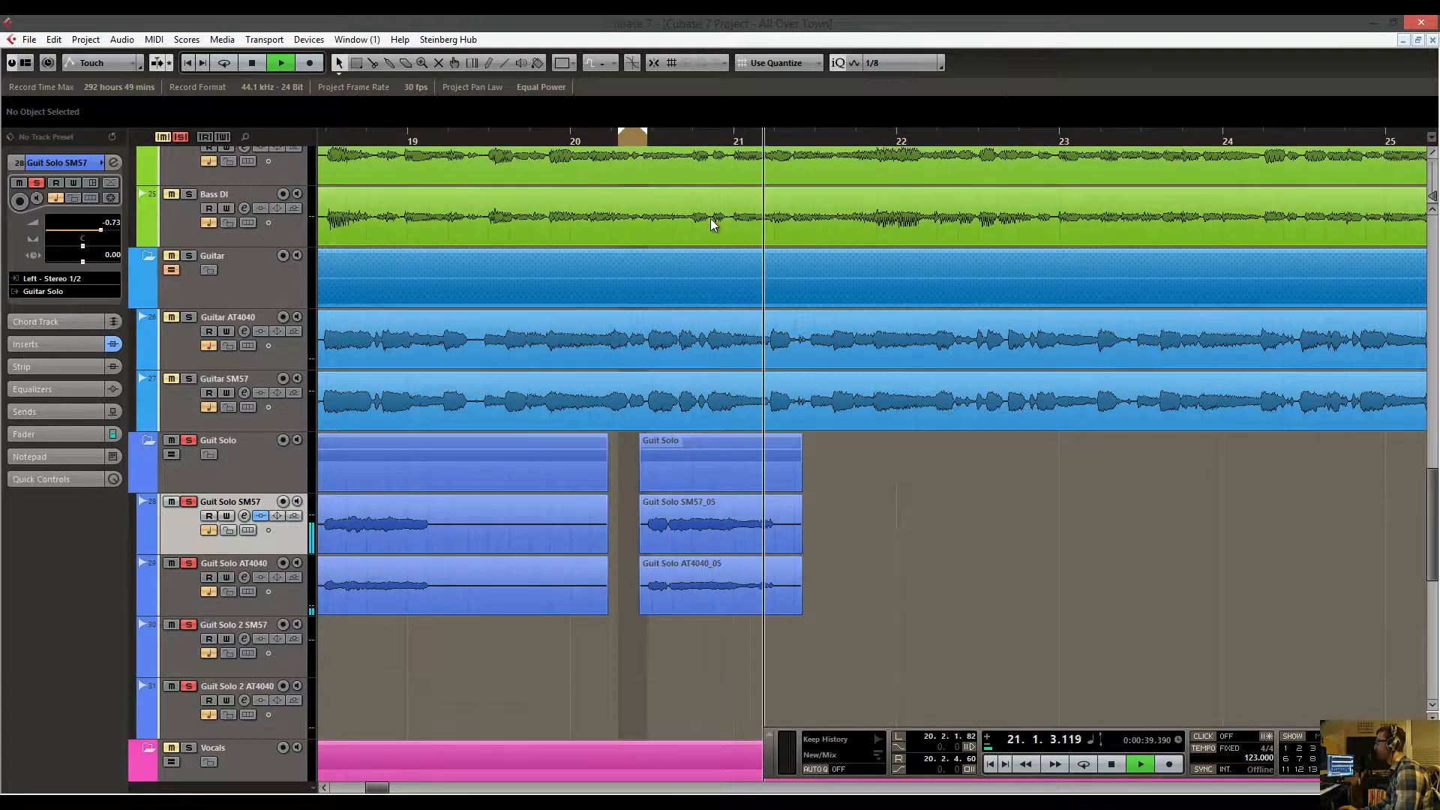
key("space")
key("g")
key("g")
key("g")
key("g")
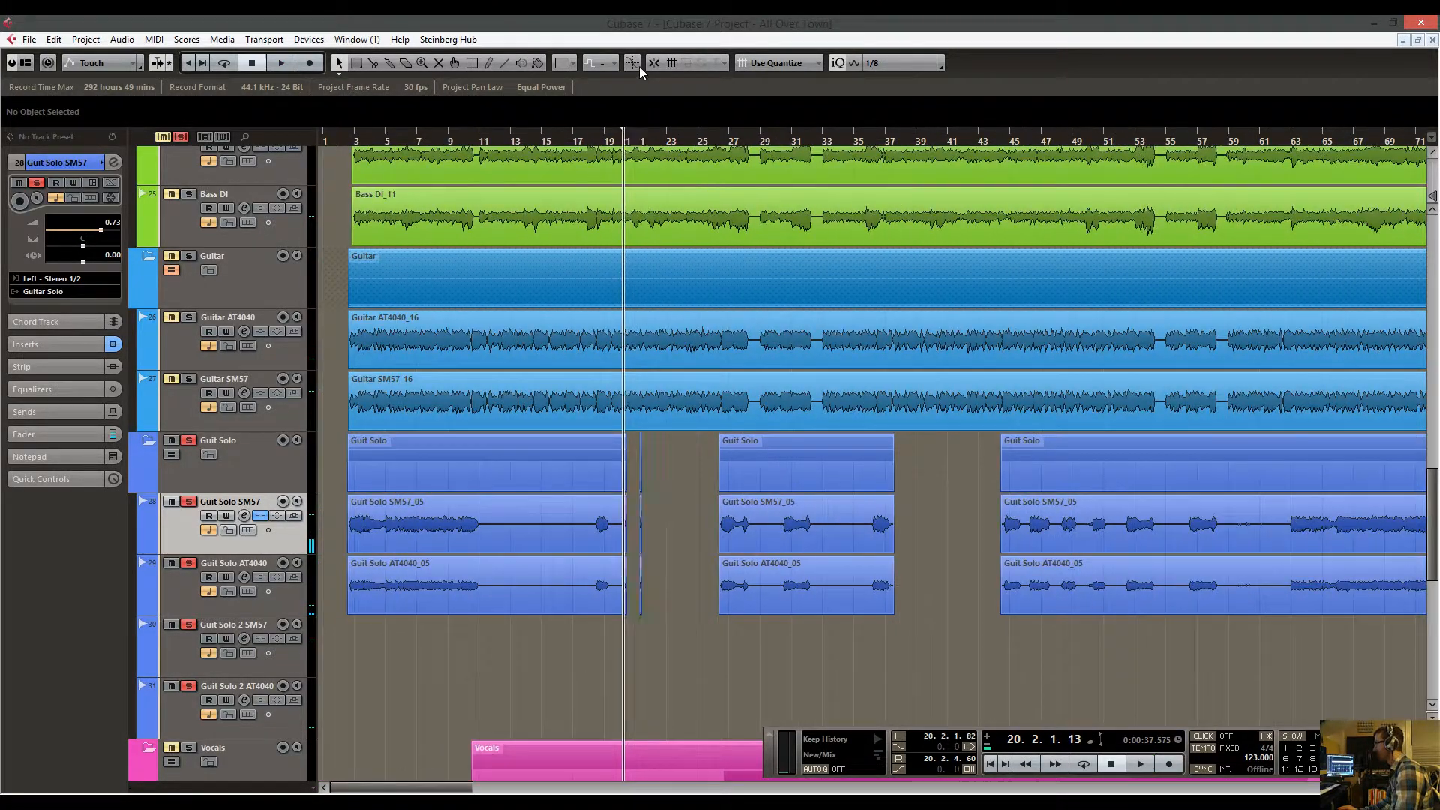
left_click_drag(679, 140, 659, 30)
key("space")
key("space")
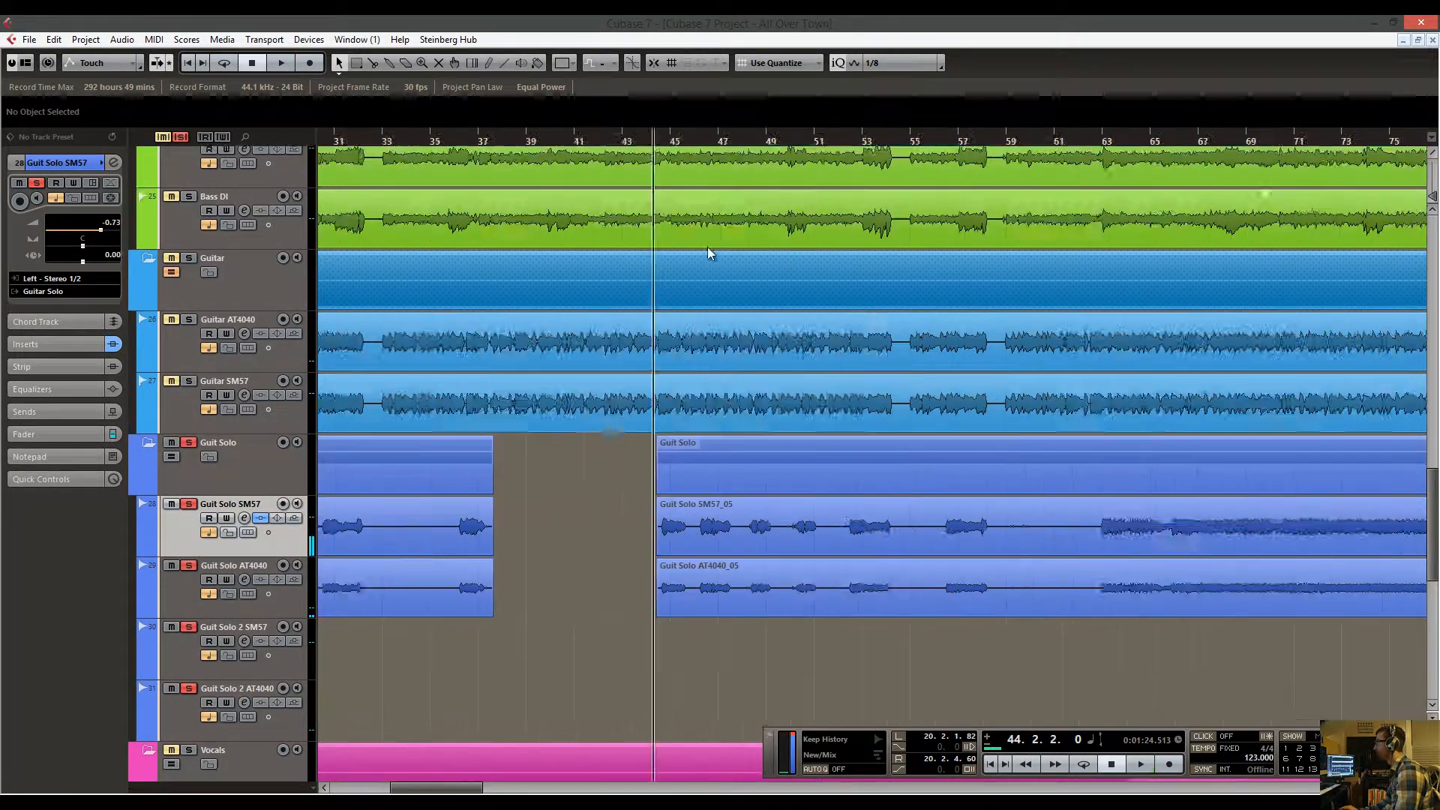
key("space")
scroll(772, 417, "up", 1)
Split both Guit Solo events together at about bar 59 and trim the second part's start to about 62.2.4.
right_click(796, 526)
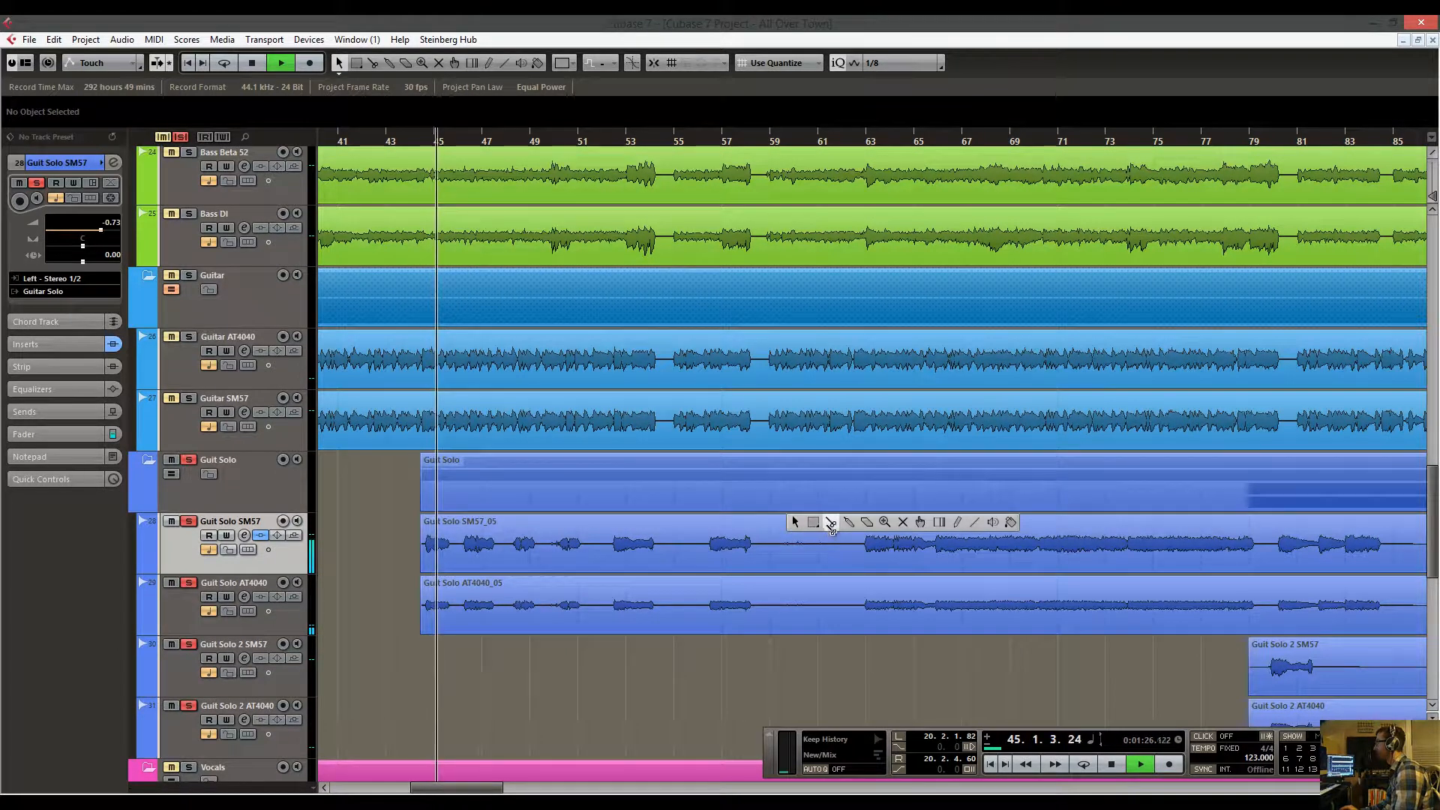
left_click(831, 528)
right_click(801, 554)
left_click(801, 553)
left_click(801, 553)
left_click(801, 588, "shift")
right_click(804, 571)
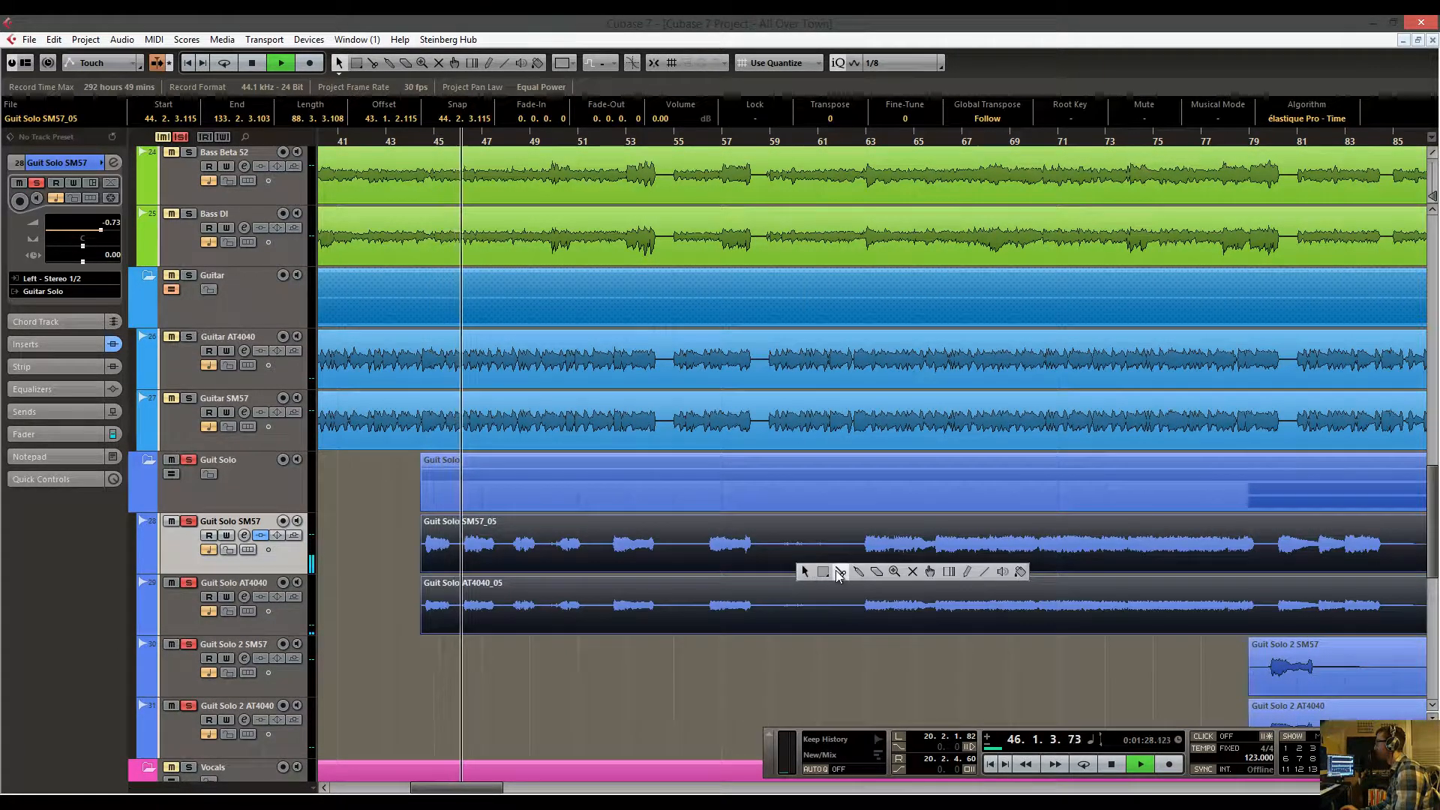
left_click(840, 572)
left_click(771, 572)
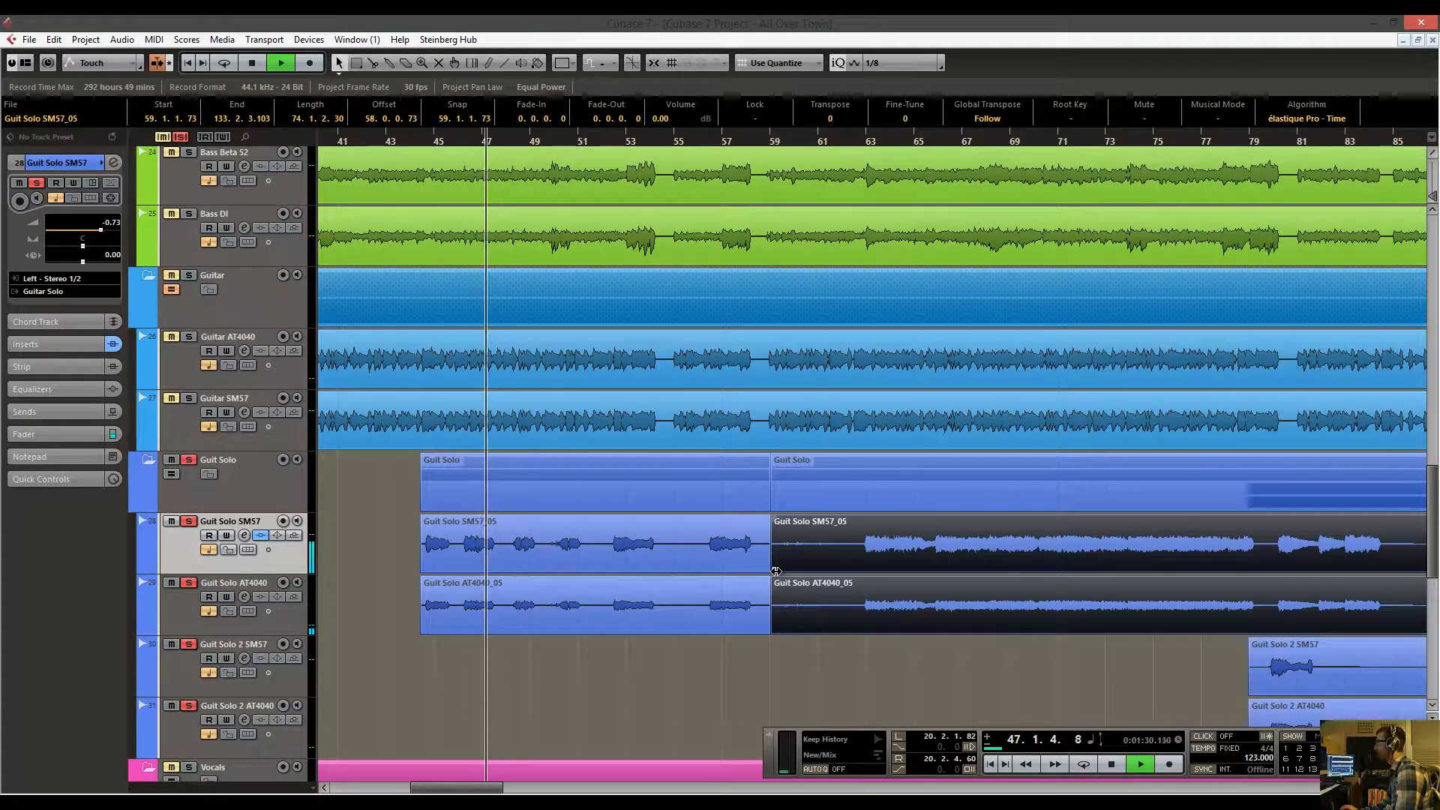
left_click_drag(776, 572, 856, 520)
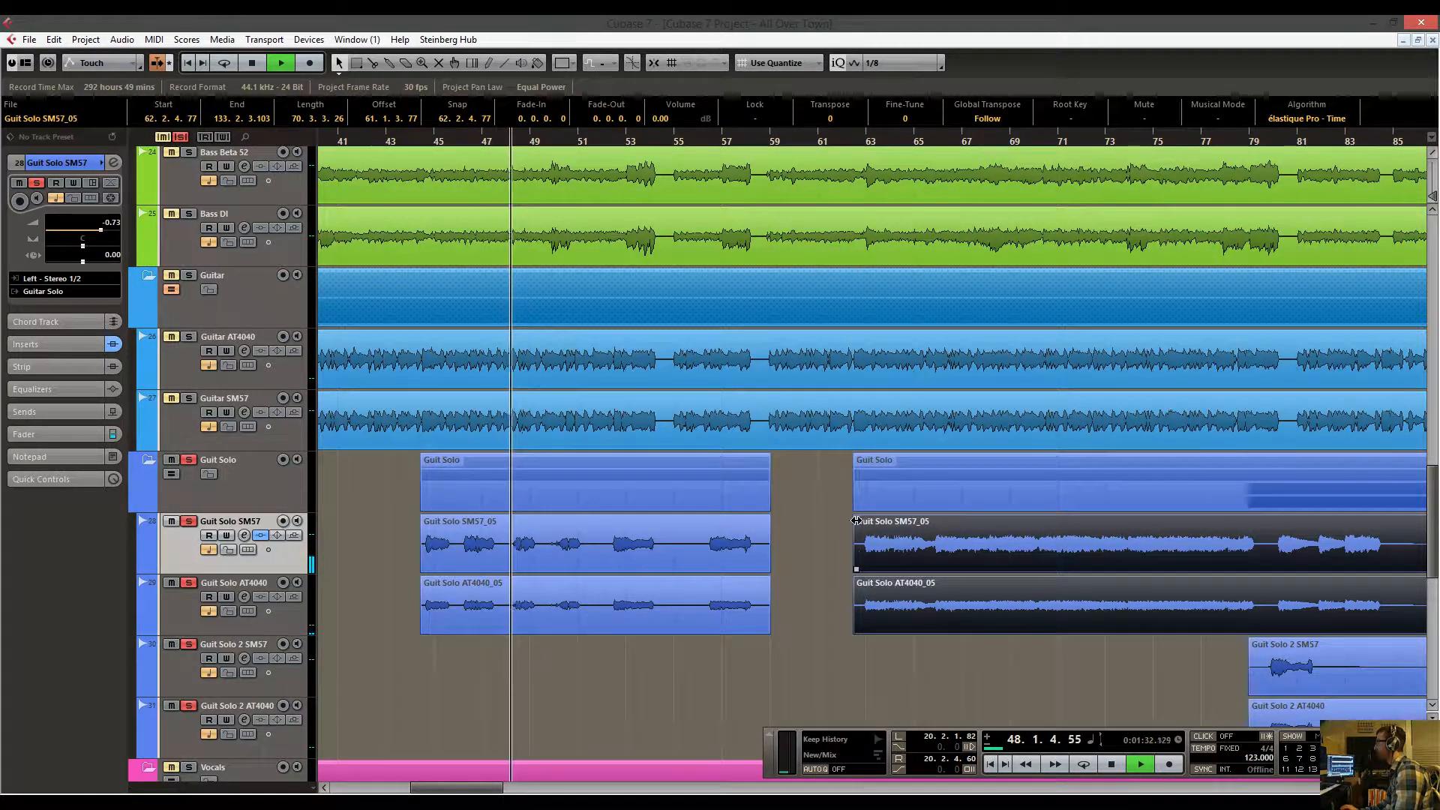
left_click(824, 532)
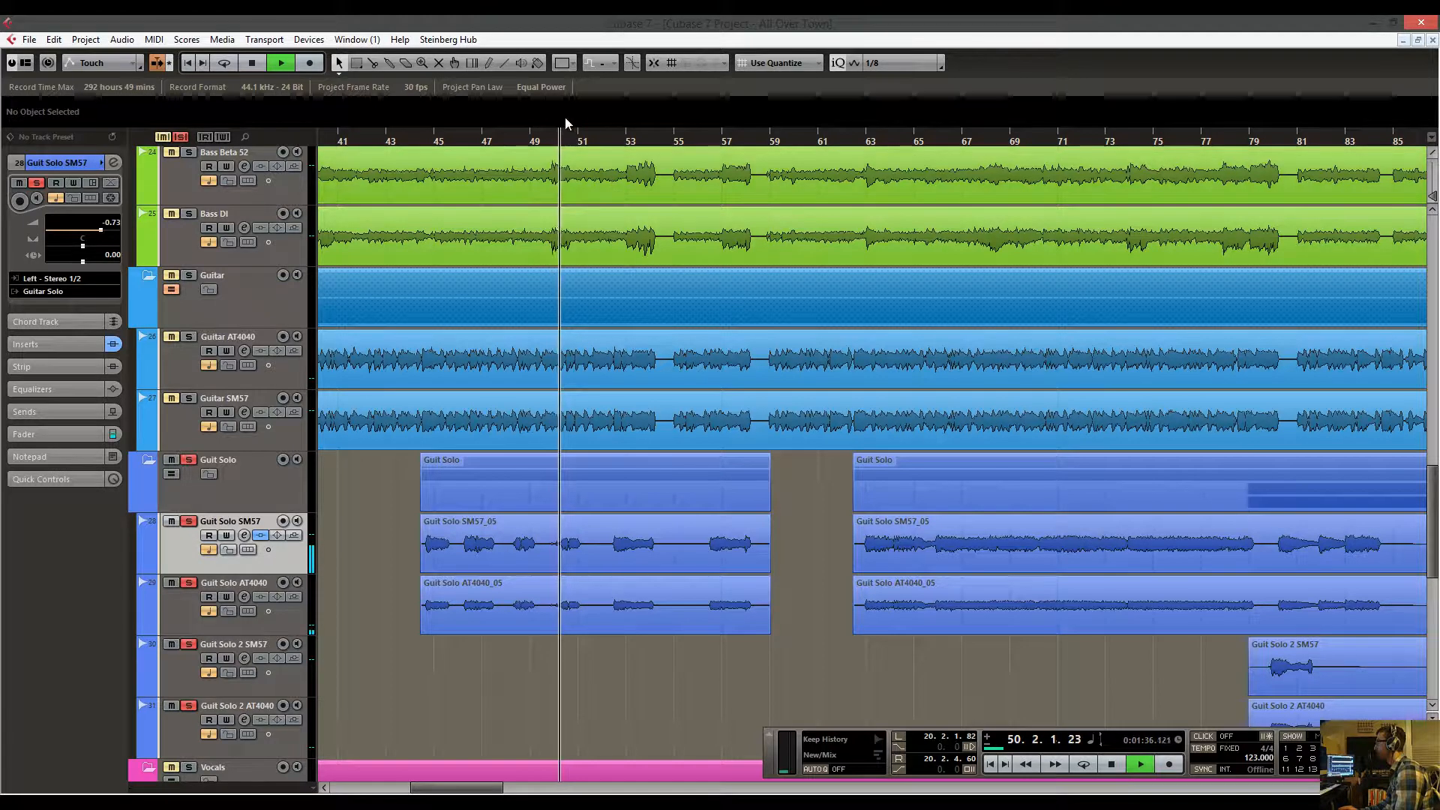
Split both Guit Solo events at about 49.3.3, trim the second part's start to just after bar 50, and play back the cut.
key("space")
scroll(547, 197, "up", 5)
right_click(621, 421)
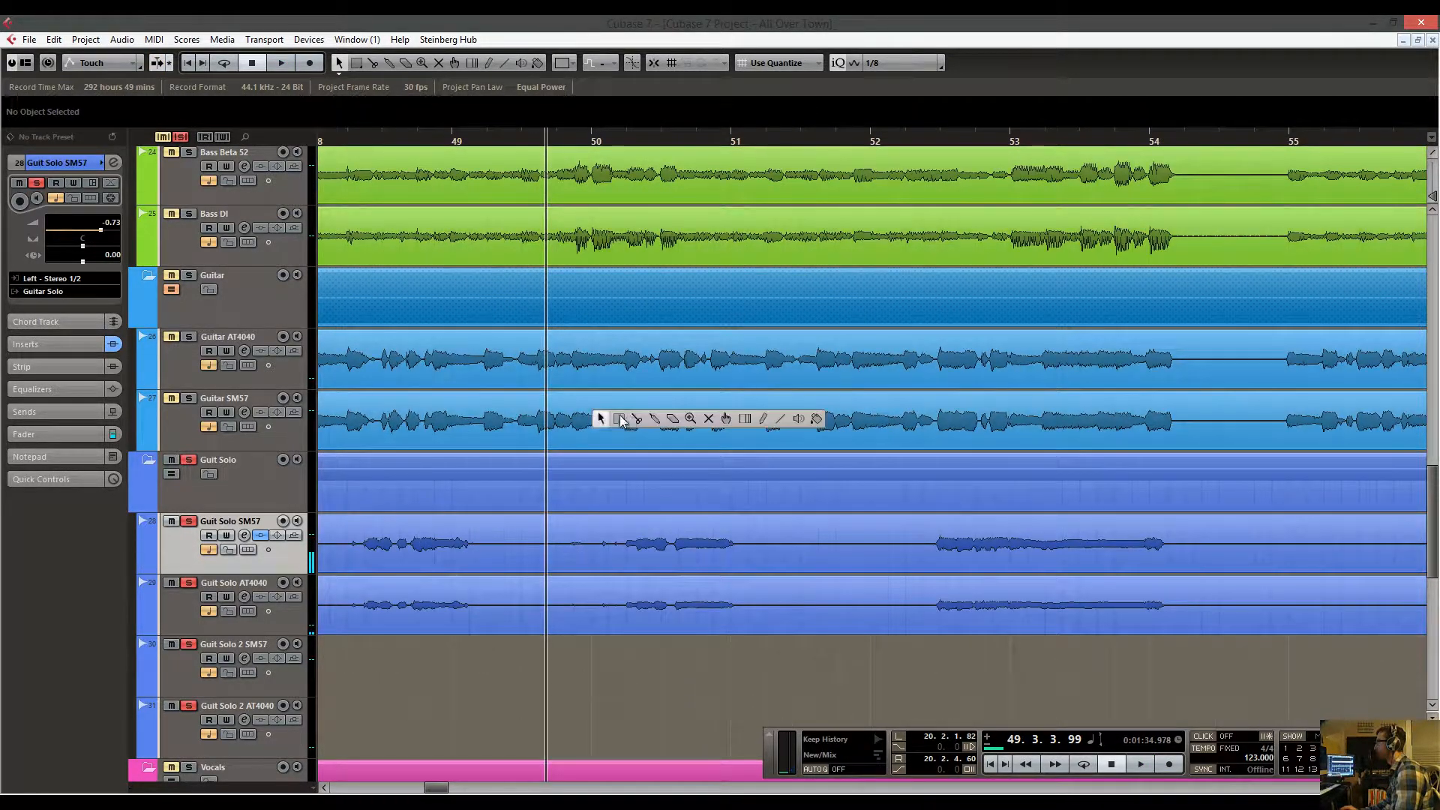
left_click(601, 419)
left_click(582, 527)
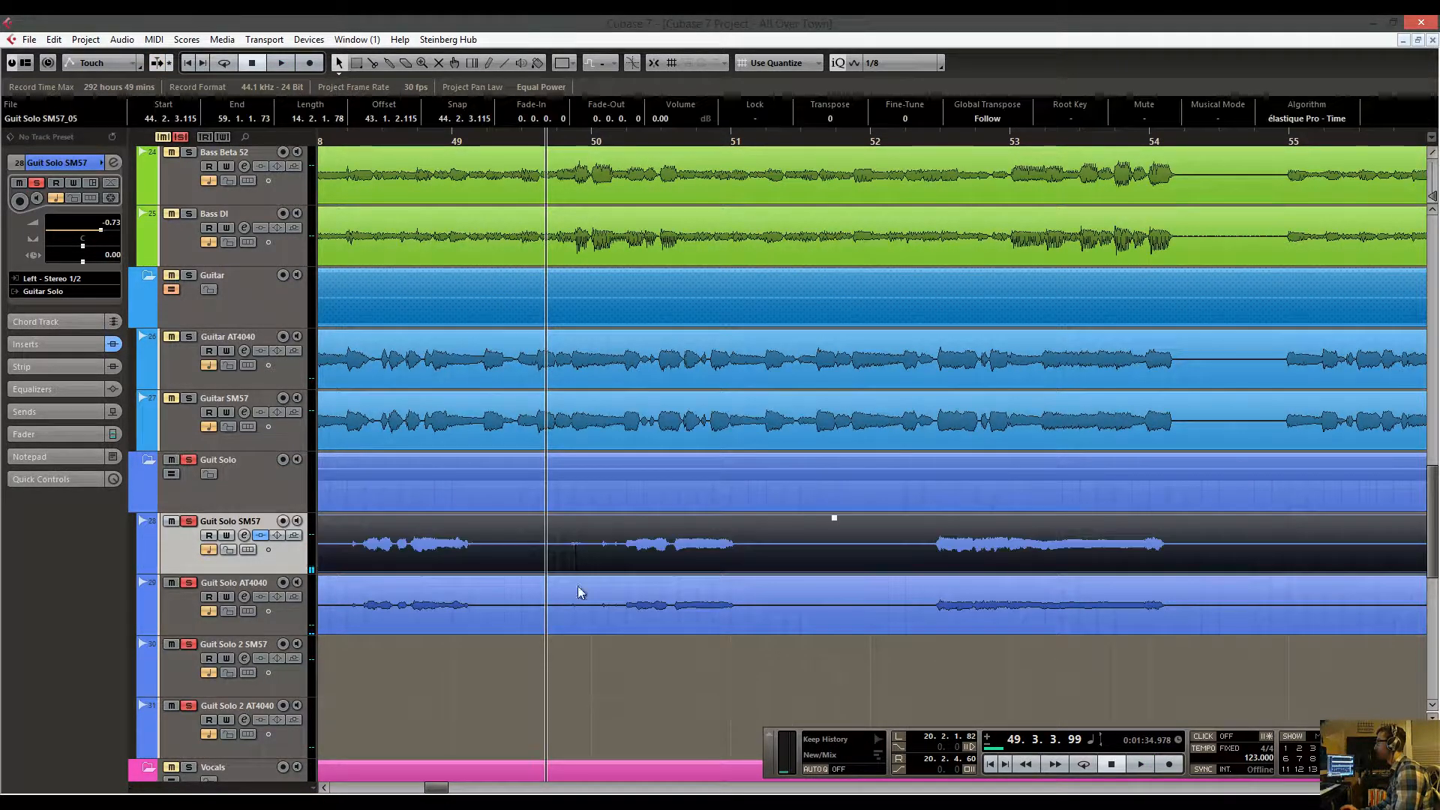
left_click(576, 594, "shift")
left_click(632, 583)
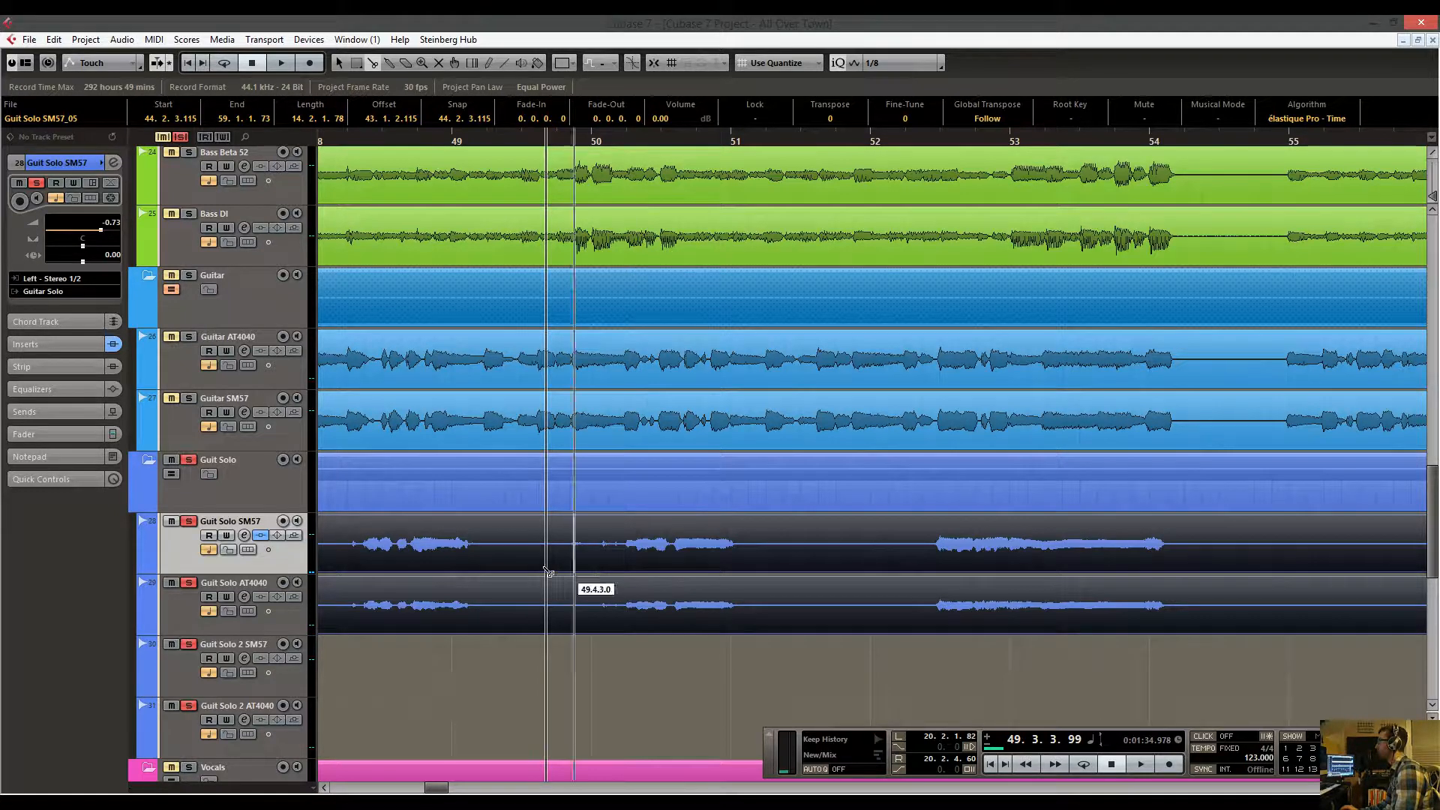
left_click(543, 567)
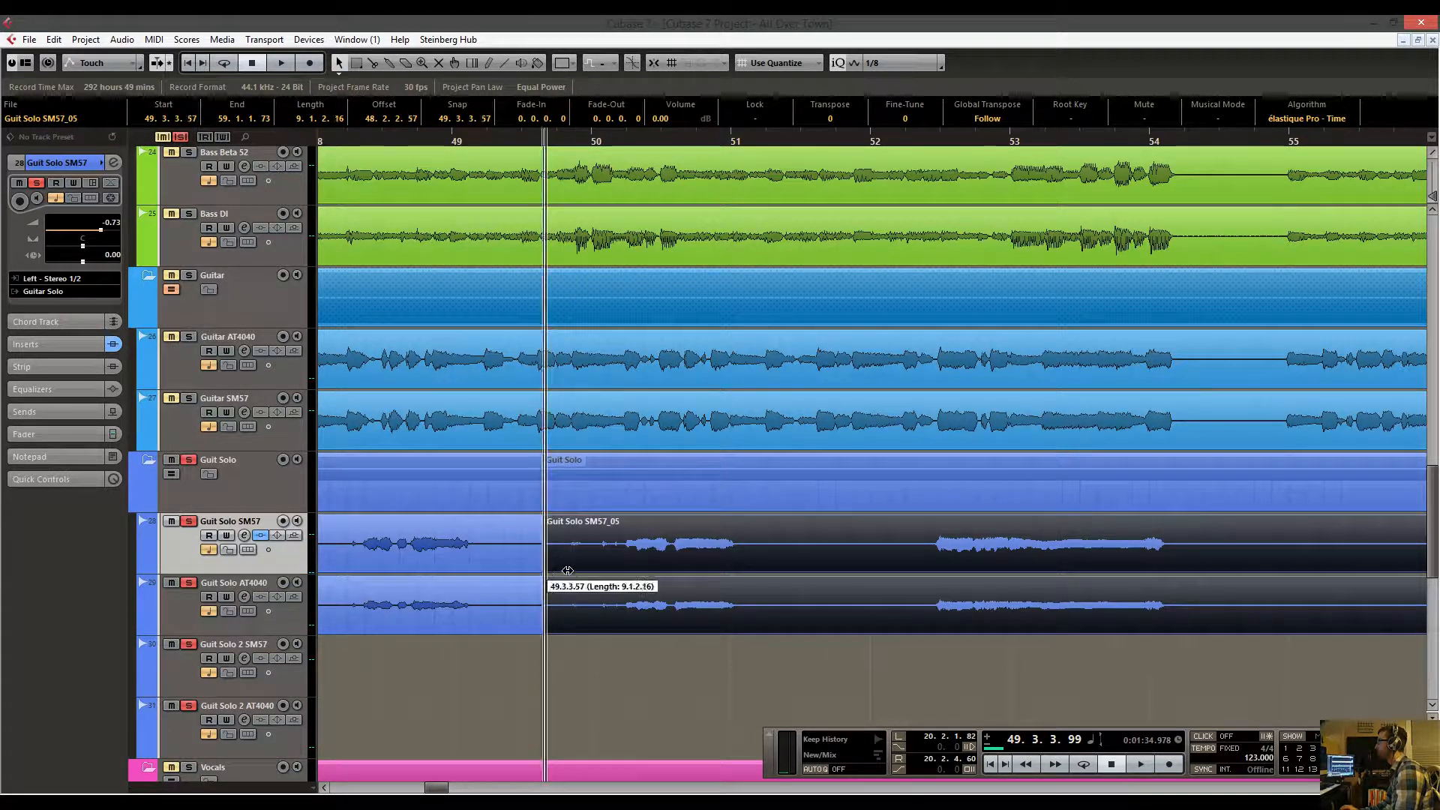
left_click_drag(568, 571, 622, 575)
left_click(612, 556)
key("space")
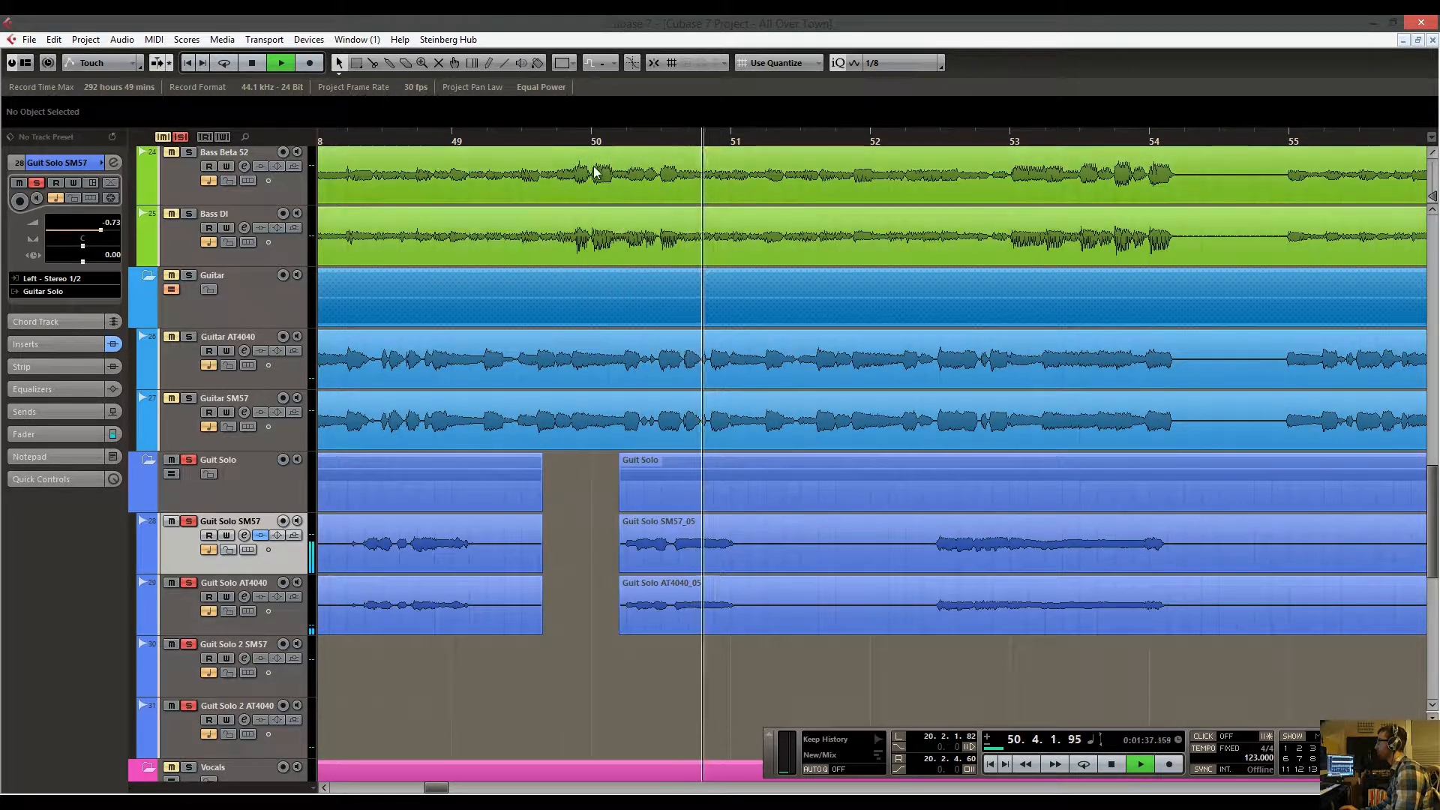
key("space")
Audition the solo from bar 48, split both Guit Solo events at about 48.1.2, and trim the second part's start to 48.2.2.
left_click(335, 142)
key("space")
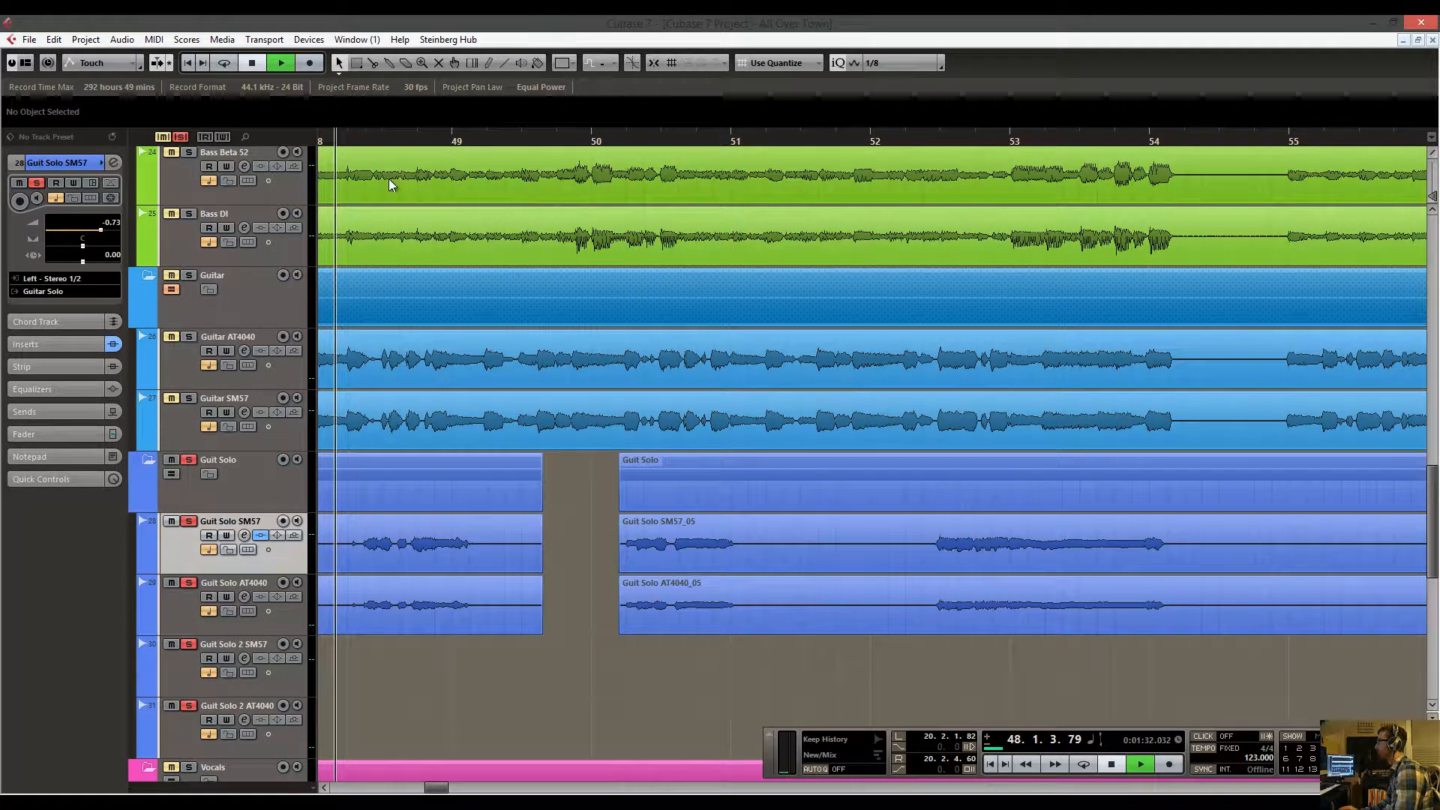
key("space")
left_click_drag(426, 351, 578, 359)
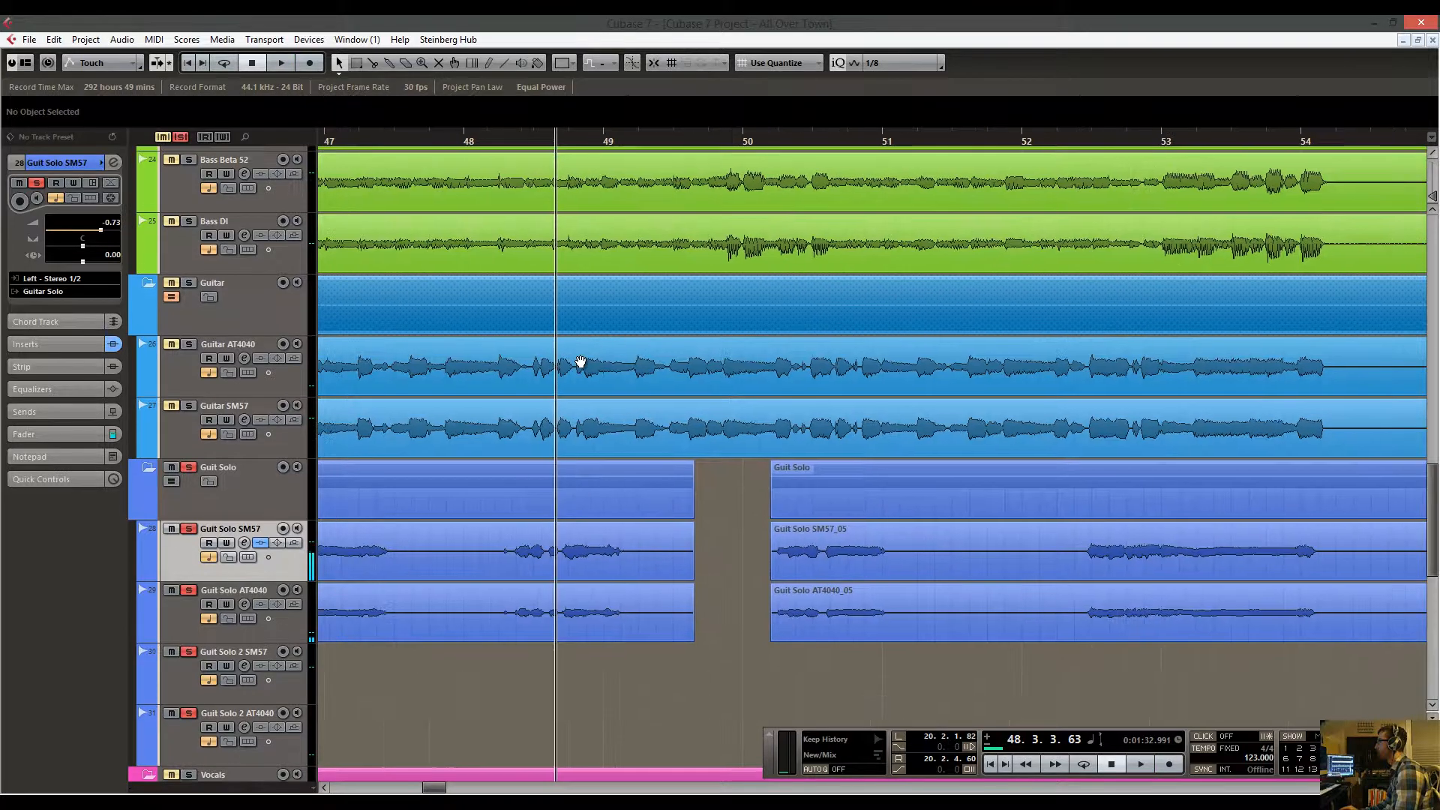
right_click(511, 455)
left_click(536, 457)
left_click(481, 548)
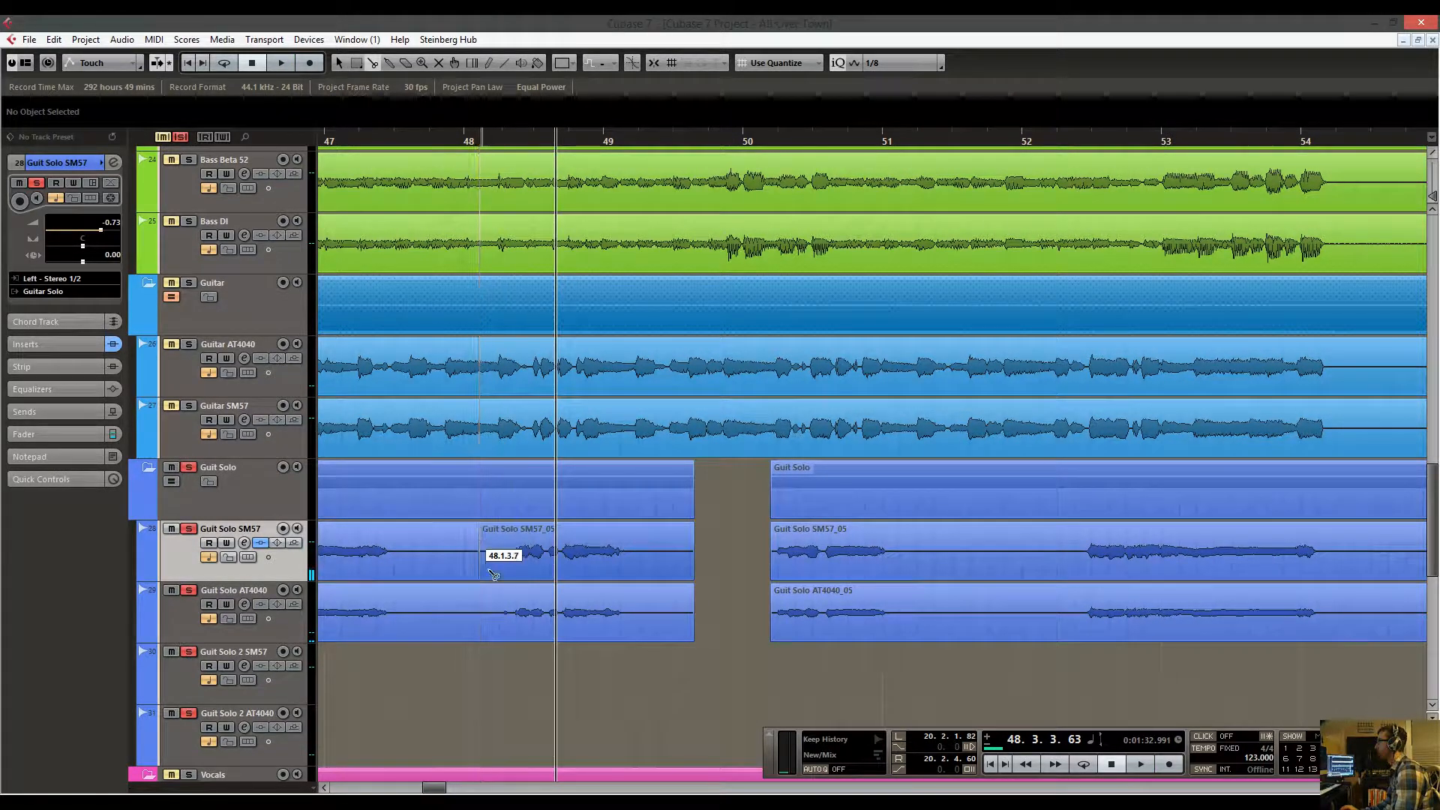
key("1")
left_click(491, 576)
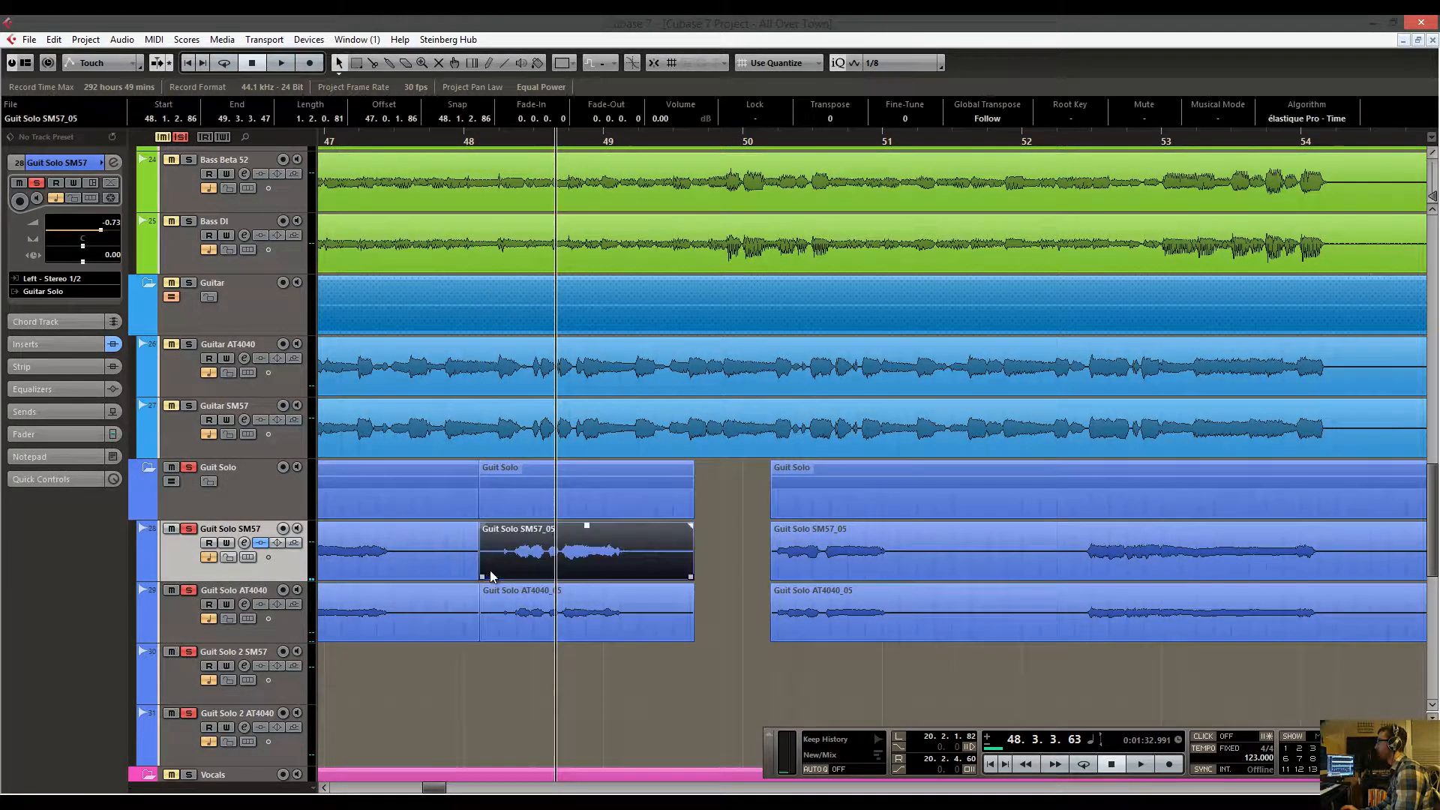
left_click_drag(483, 575, 510, 637)
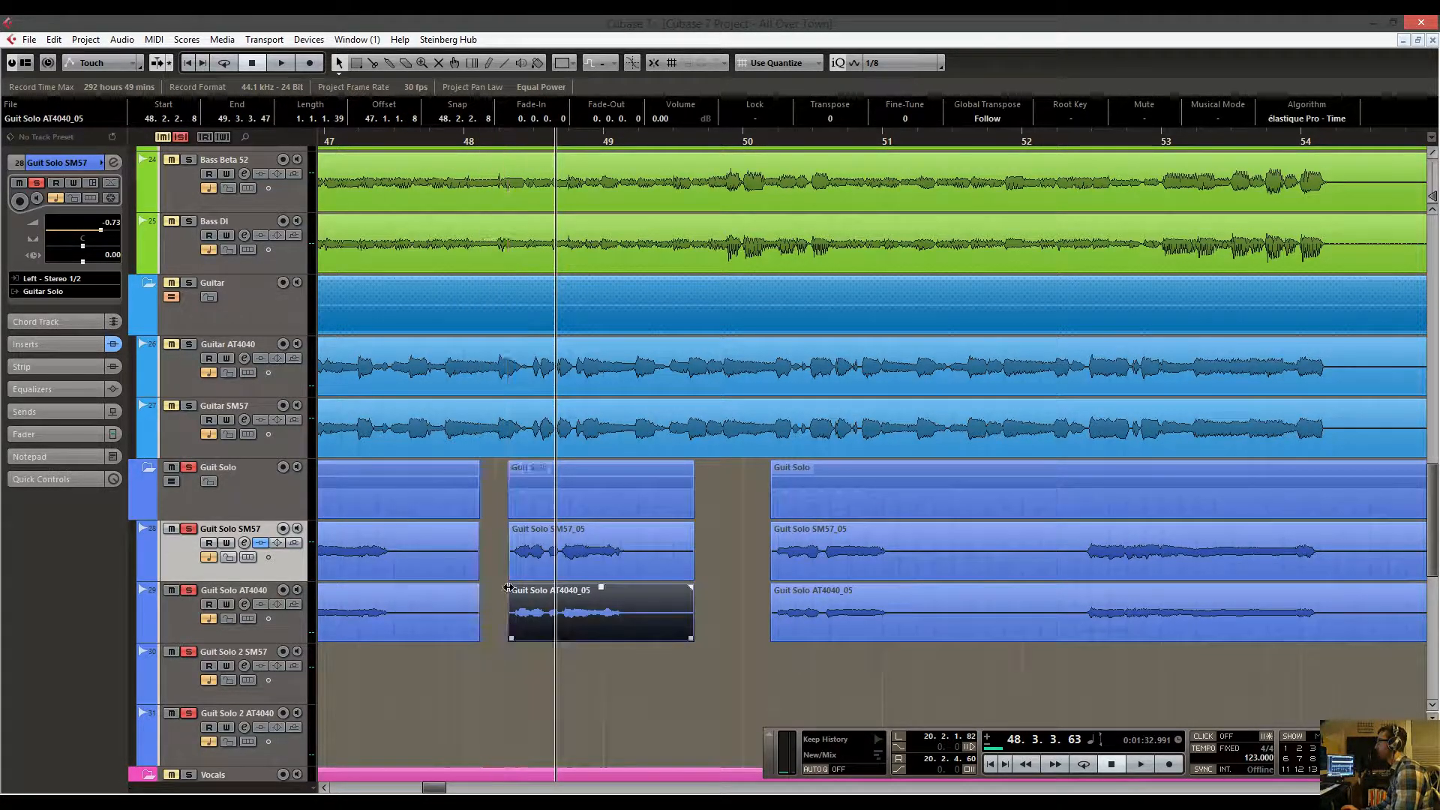
left_click(496, 576)
Look over the remaining guitar solo parts from bar 65 to the song's end and play back from about bar 129.
left_click_drag(636, 141, 939, 105)
scroll(848, 315, "right", 3)
scroll(867, 352, "down", 4)
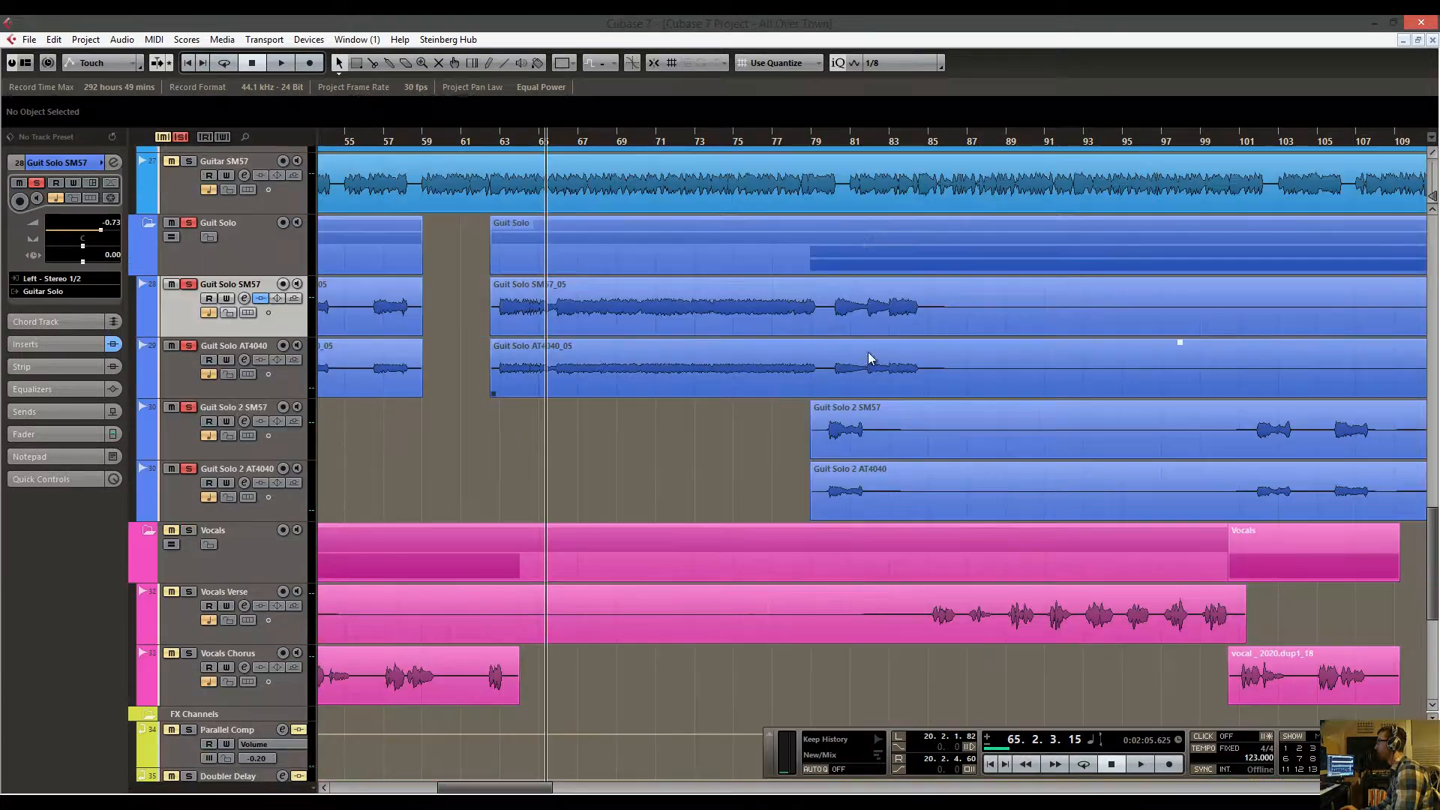
scroll(660, 435, "up", 3)
scroll(660, 435, "right", 4)
left_click(640, 140)
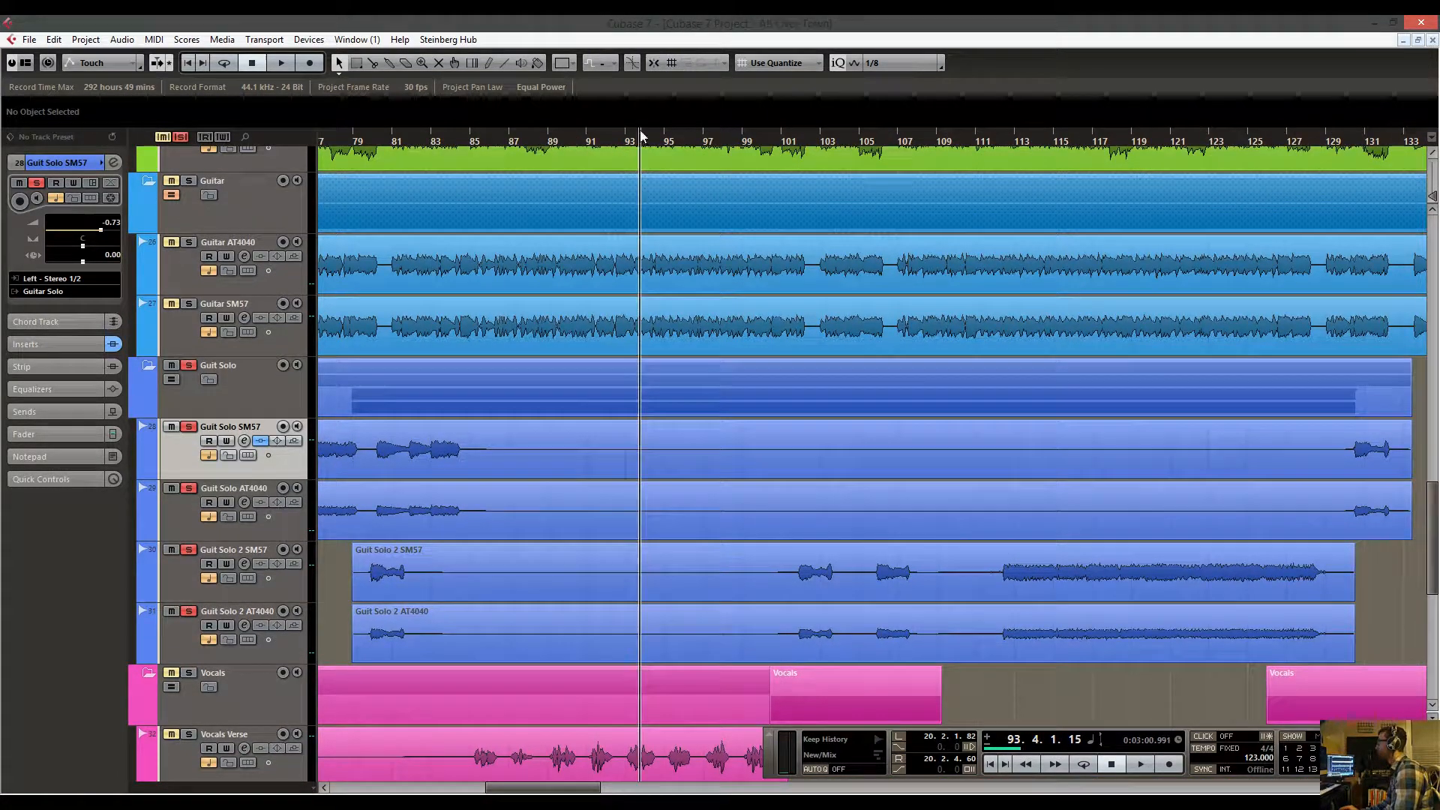
left_click_drag(745, 141, 1330, 267)
scroll(1080, 330, "right", 4)
scroll(833, 360, "up", 1)
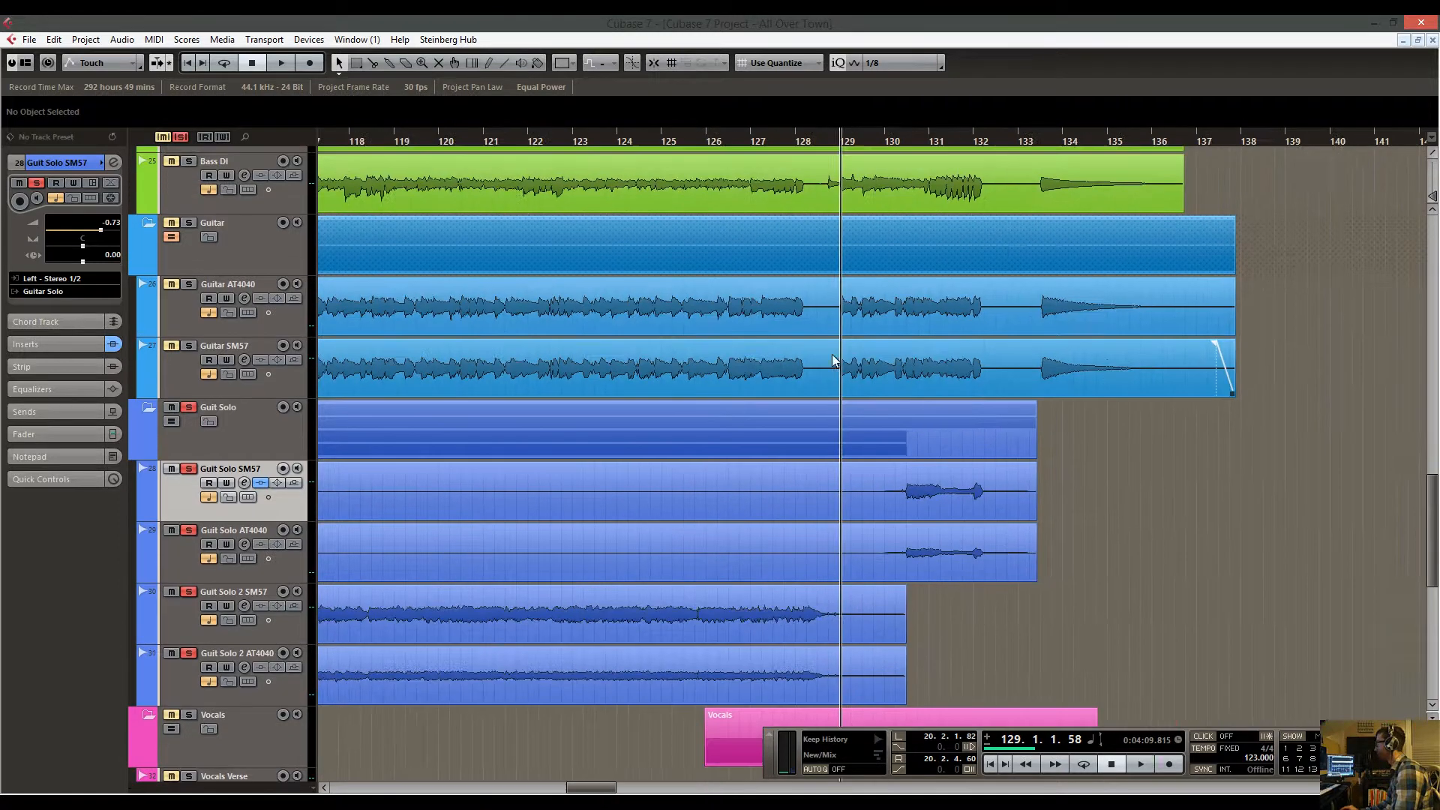
key("space")
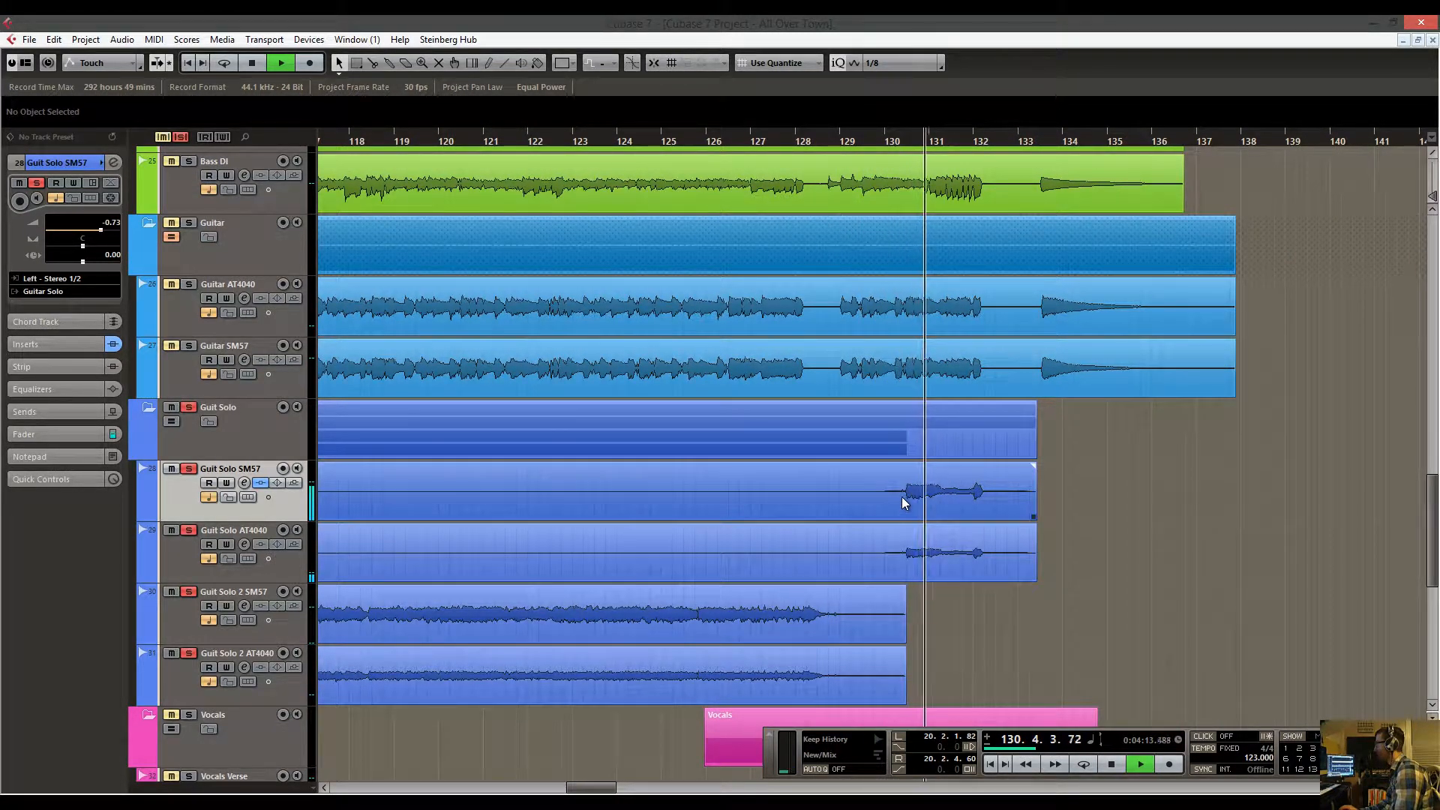
Trim the end of the last Guit Solo SM57 and AT4040 events to about 132.3.4 and stop playback.
left_click_drag(1035, 488, 996, 520)
left_click(1004, 464)
left_click(1038, 541)
key("space")
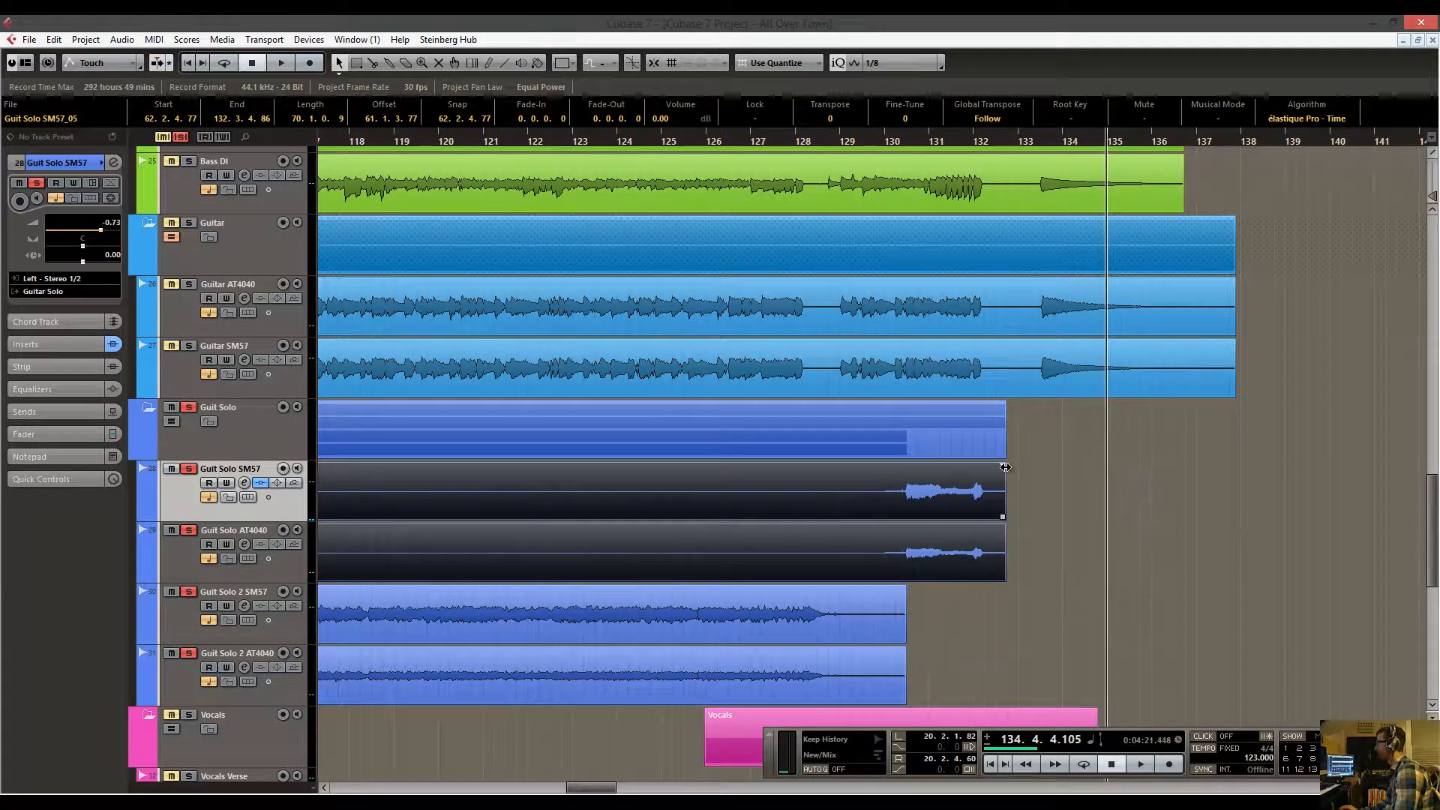
left_click(1053, 483)
Copy the C1 gate insert to Guit Solo AT4040 and both Guit Solo 2 tracks, and open the gate on Guit Solo AT4040.
left_click_drag(932, 141, 313, 115)
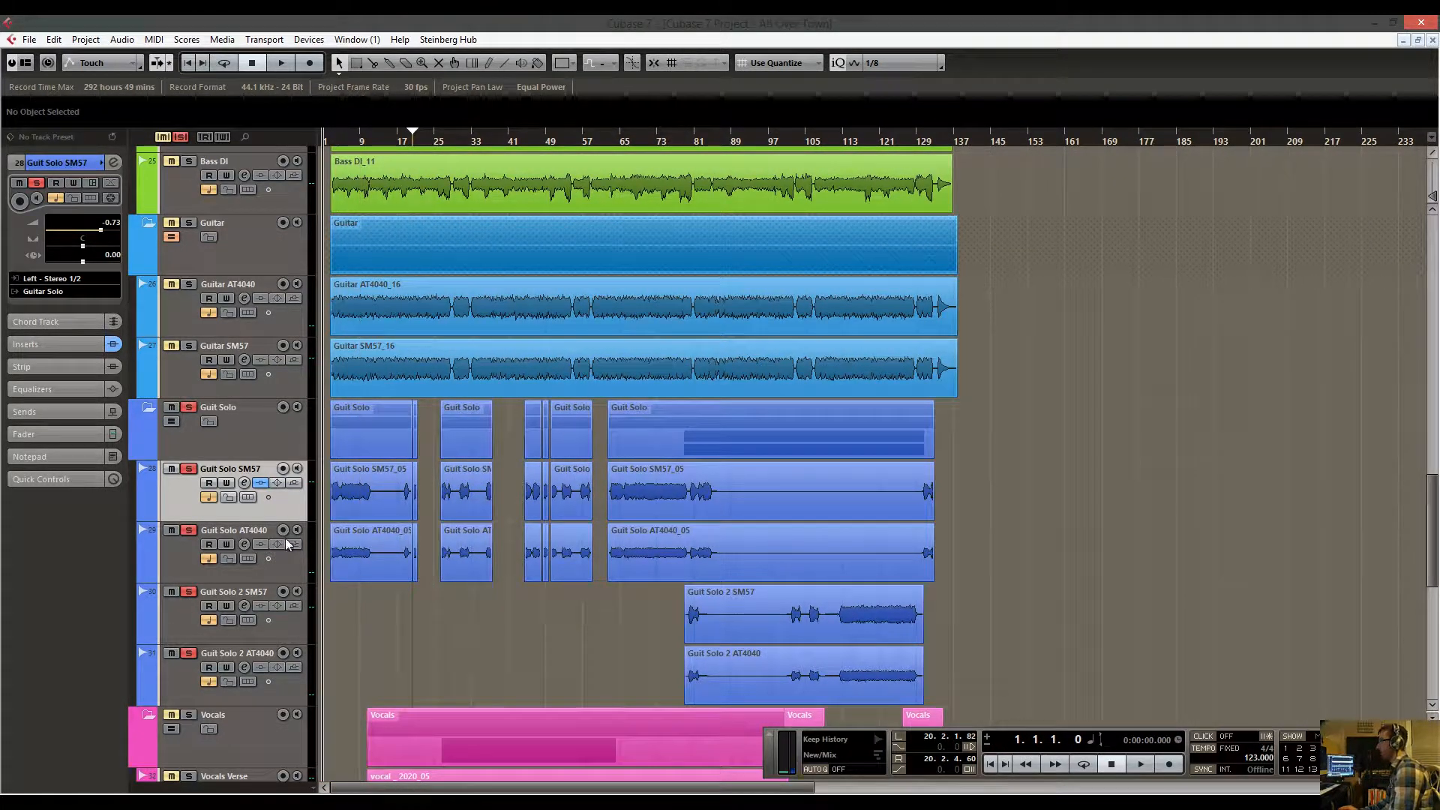
left_click(178, 546)
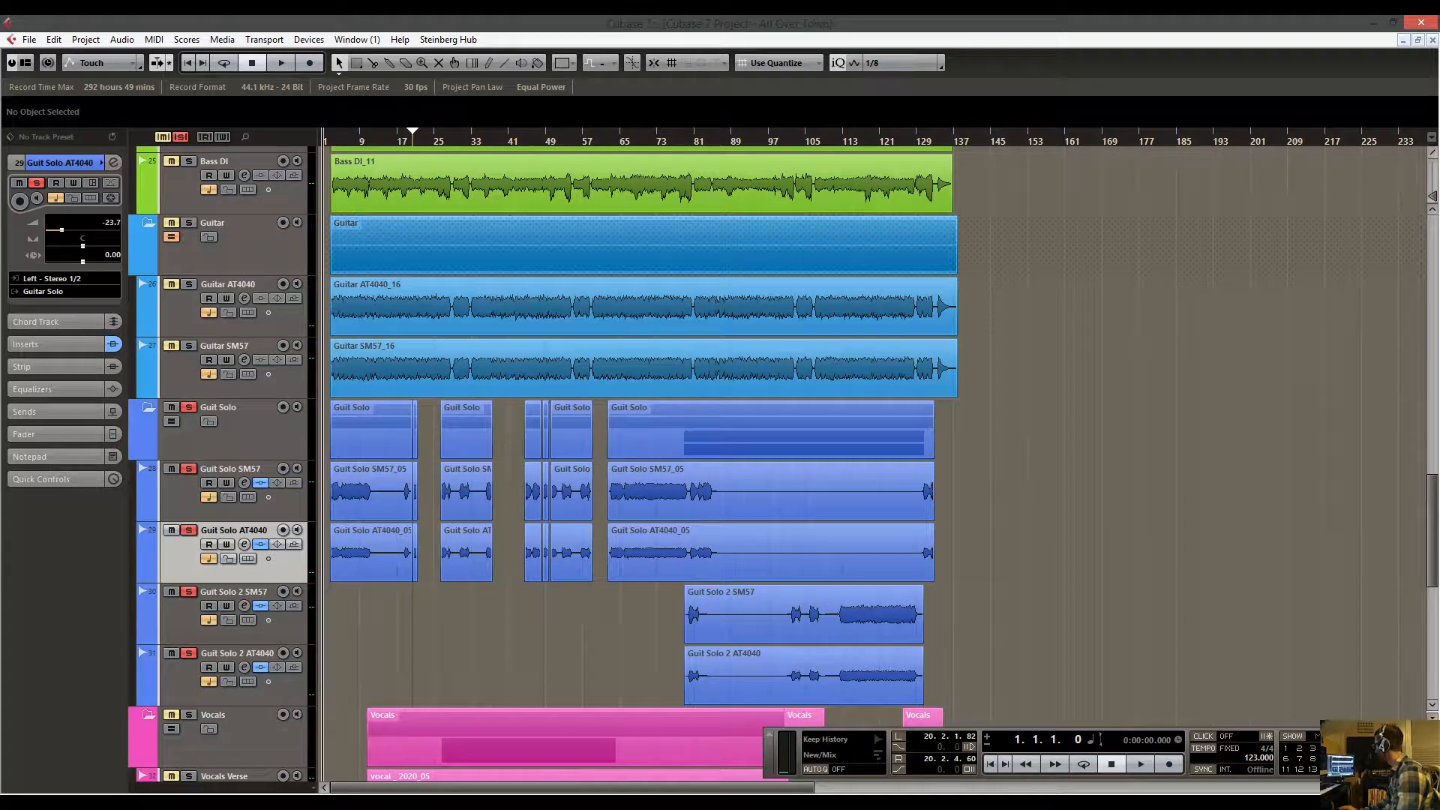
left_click_drag(670, 178, 859, 276)
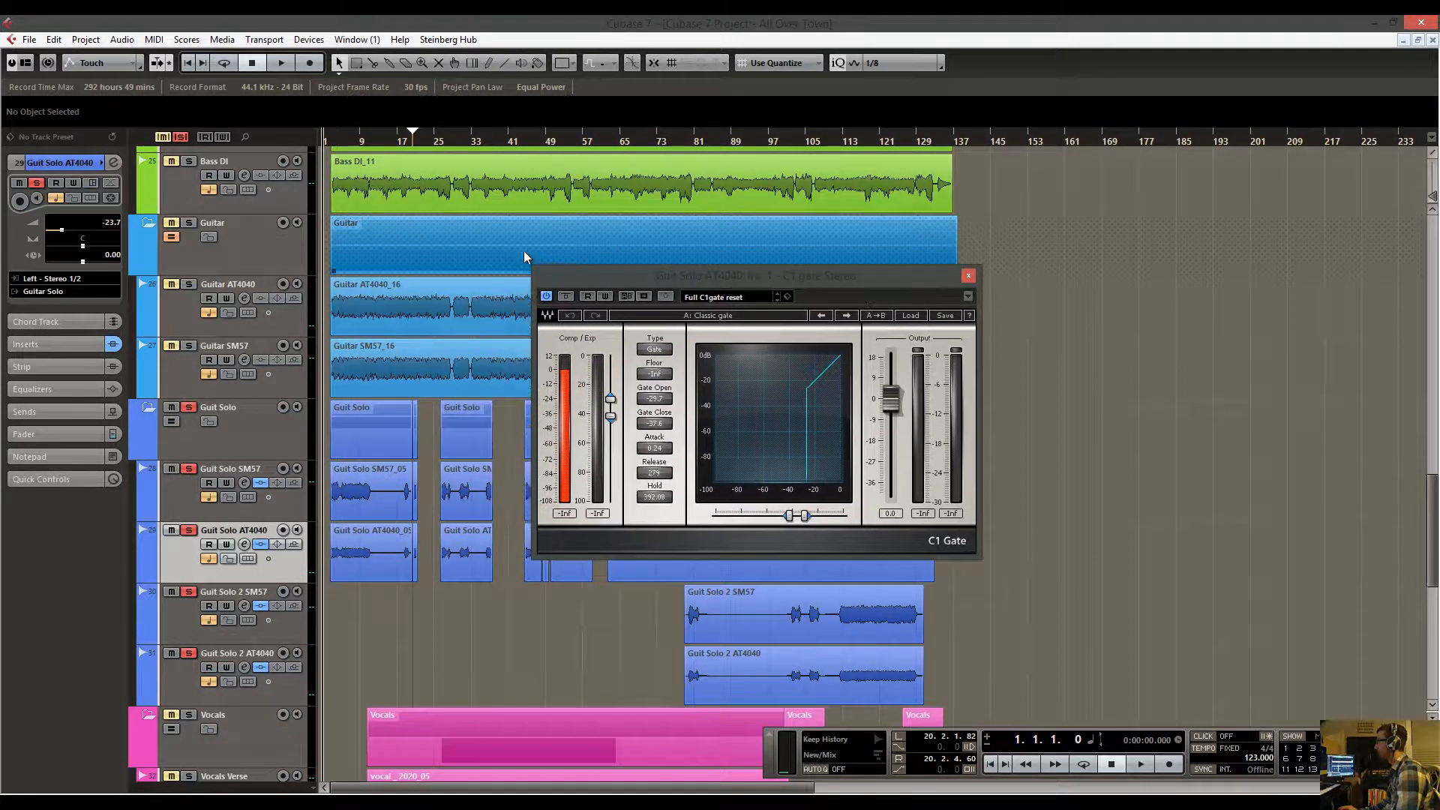
Play Guit Solo AT4040 in solo from about bar 2 and set its gate to open at -32.6 and close at -40.5.
left_click_drag(351, 141, 329, 201)
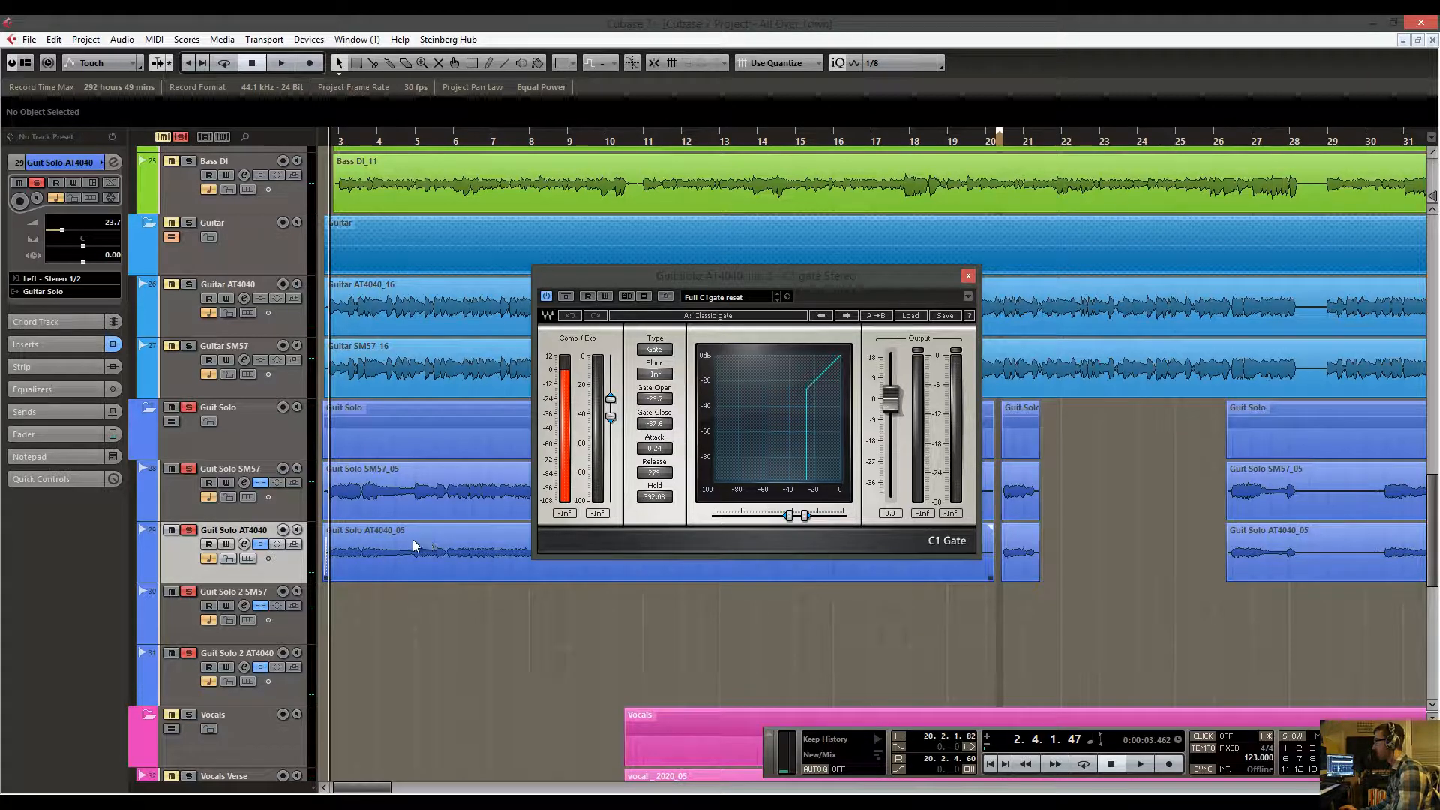
key("space")
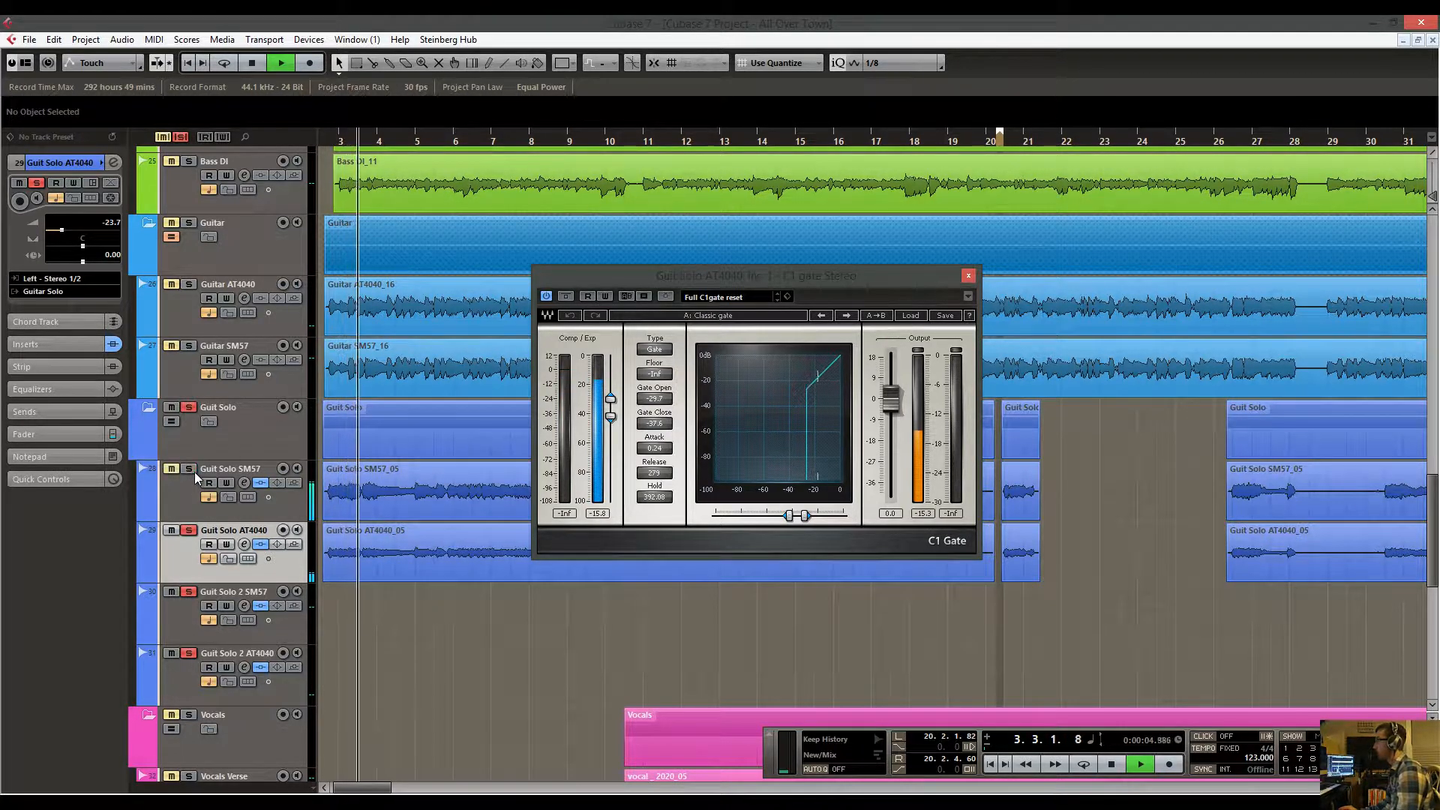
left_click(188, 592)
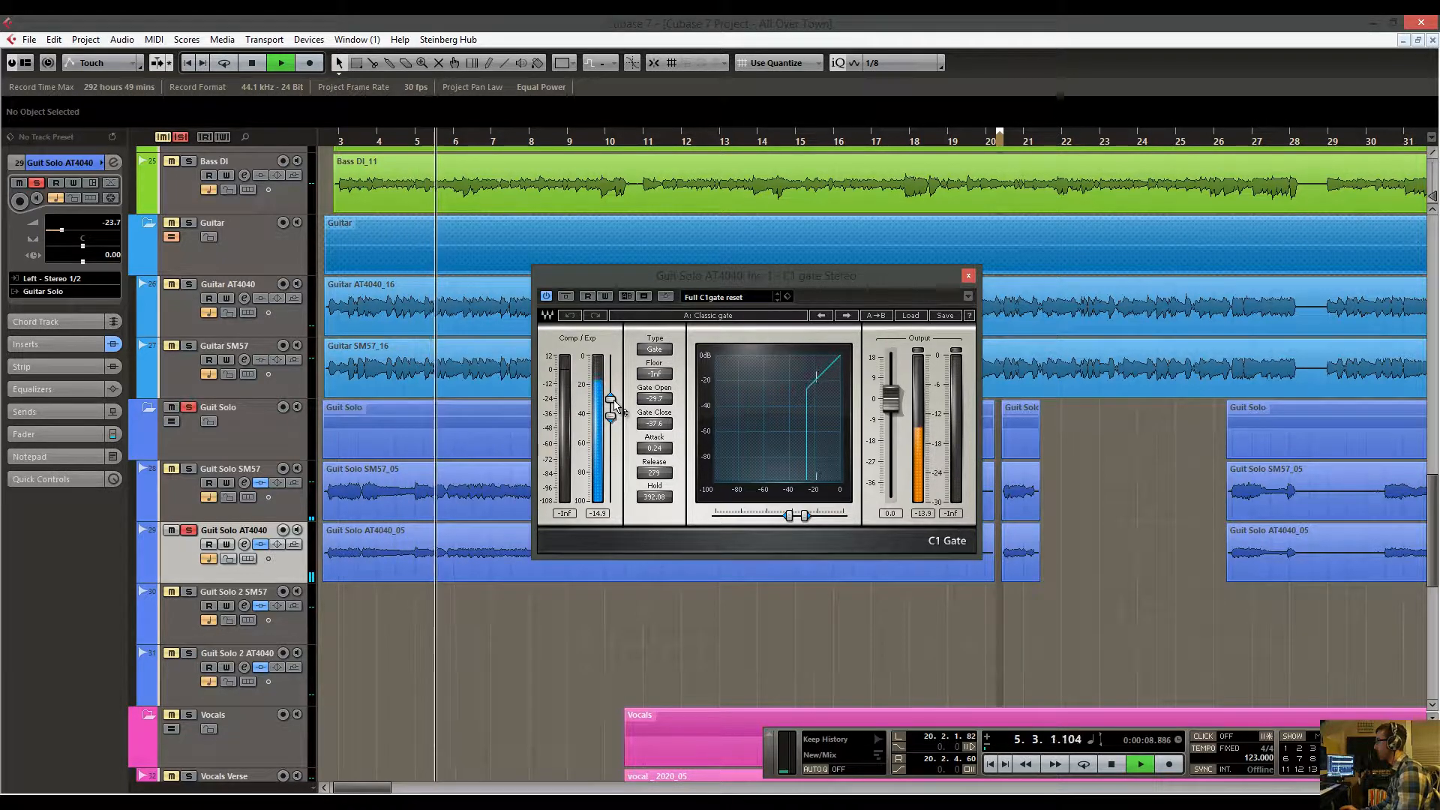
left_click_drag(615, 409, 617, 424)
left_click_drag(656, 276, 675, 211)
left_click_drag(512, 251, 315, 273)
left_click_drag(463, 366, 381, 376)
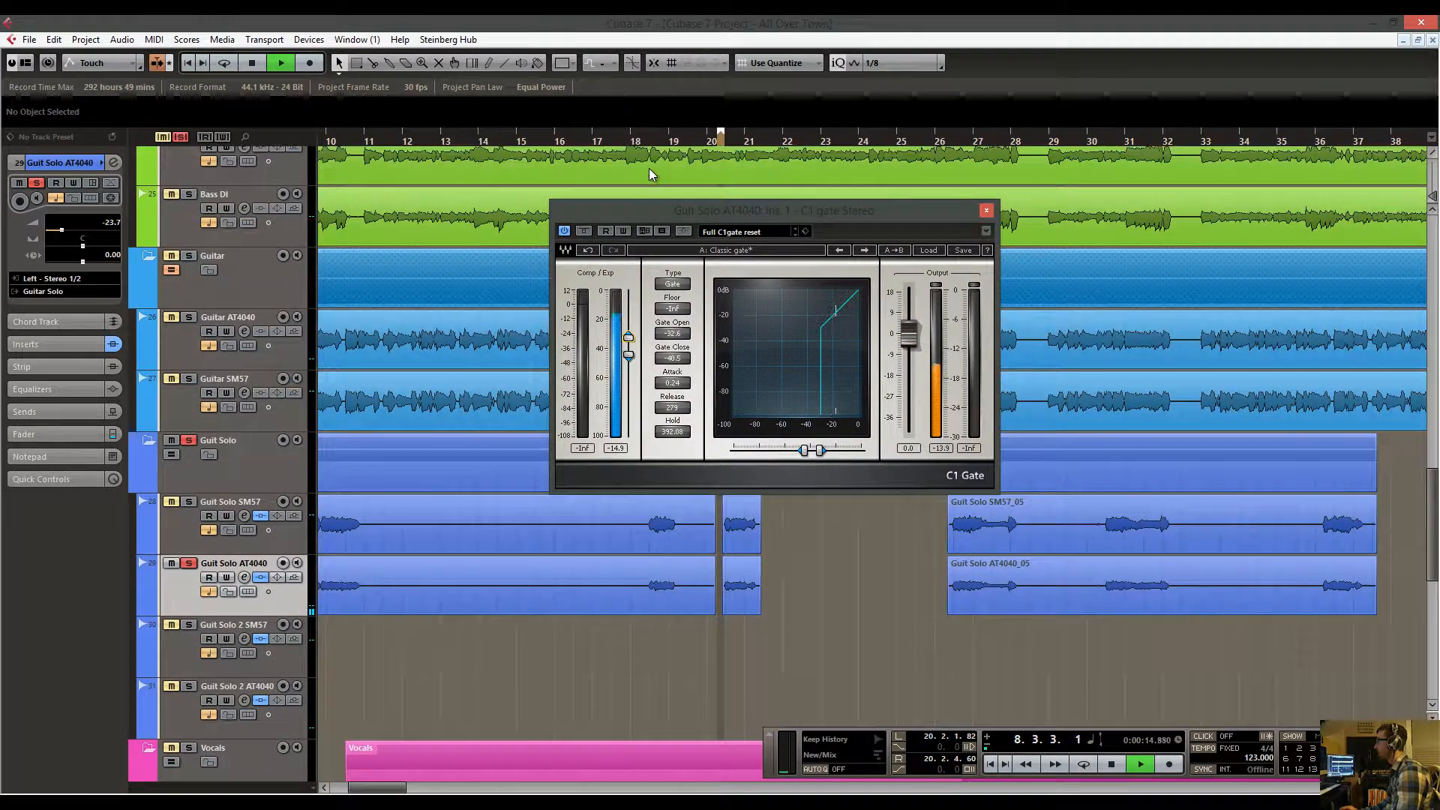
Audition the gated Guit Solo AT4040 from about bars 18 and 26 and around bar 82, setting Gate Close to -40.9.
left_click(629, 150)
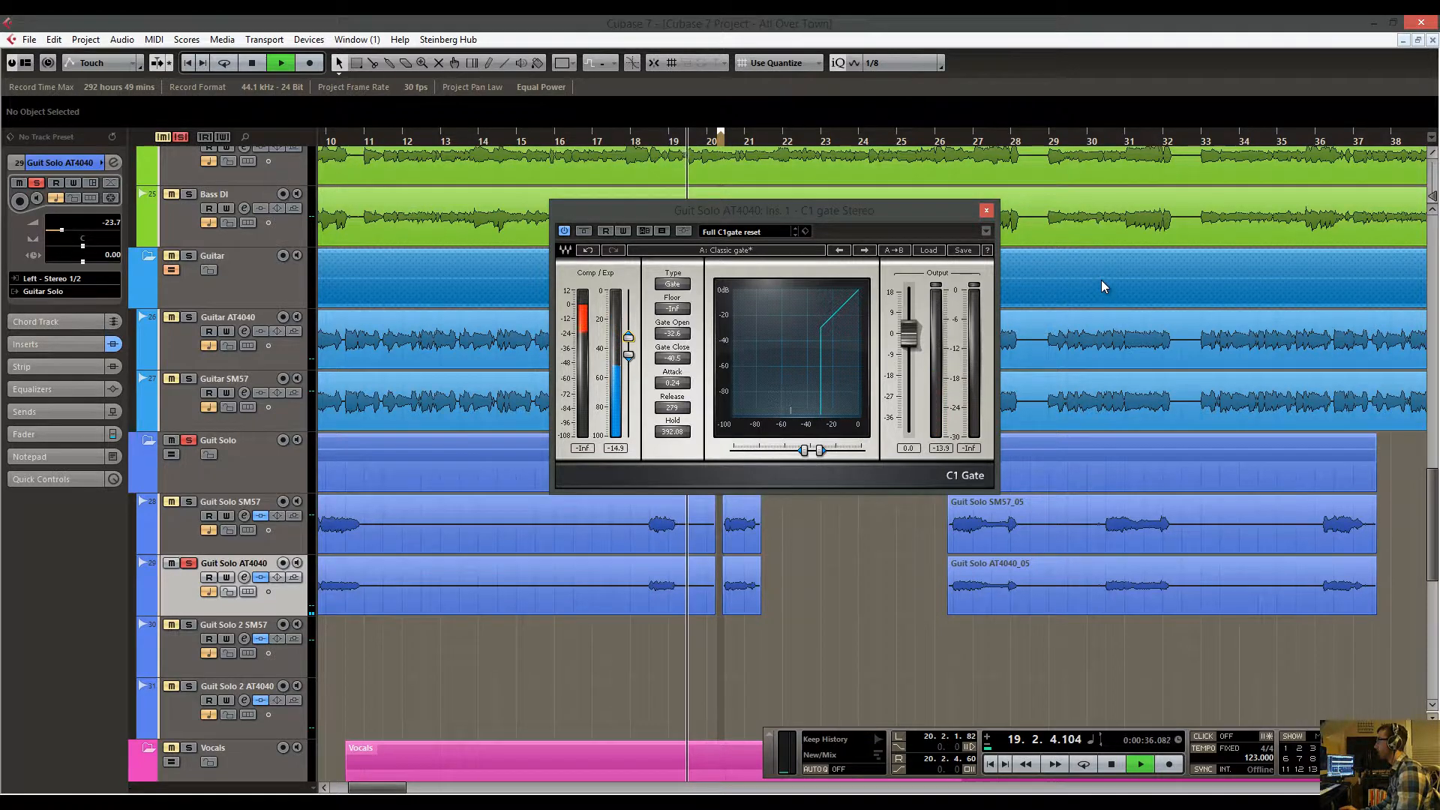
left_click_drag(854, 356, 465, 365)
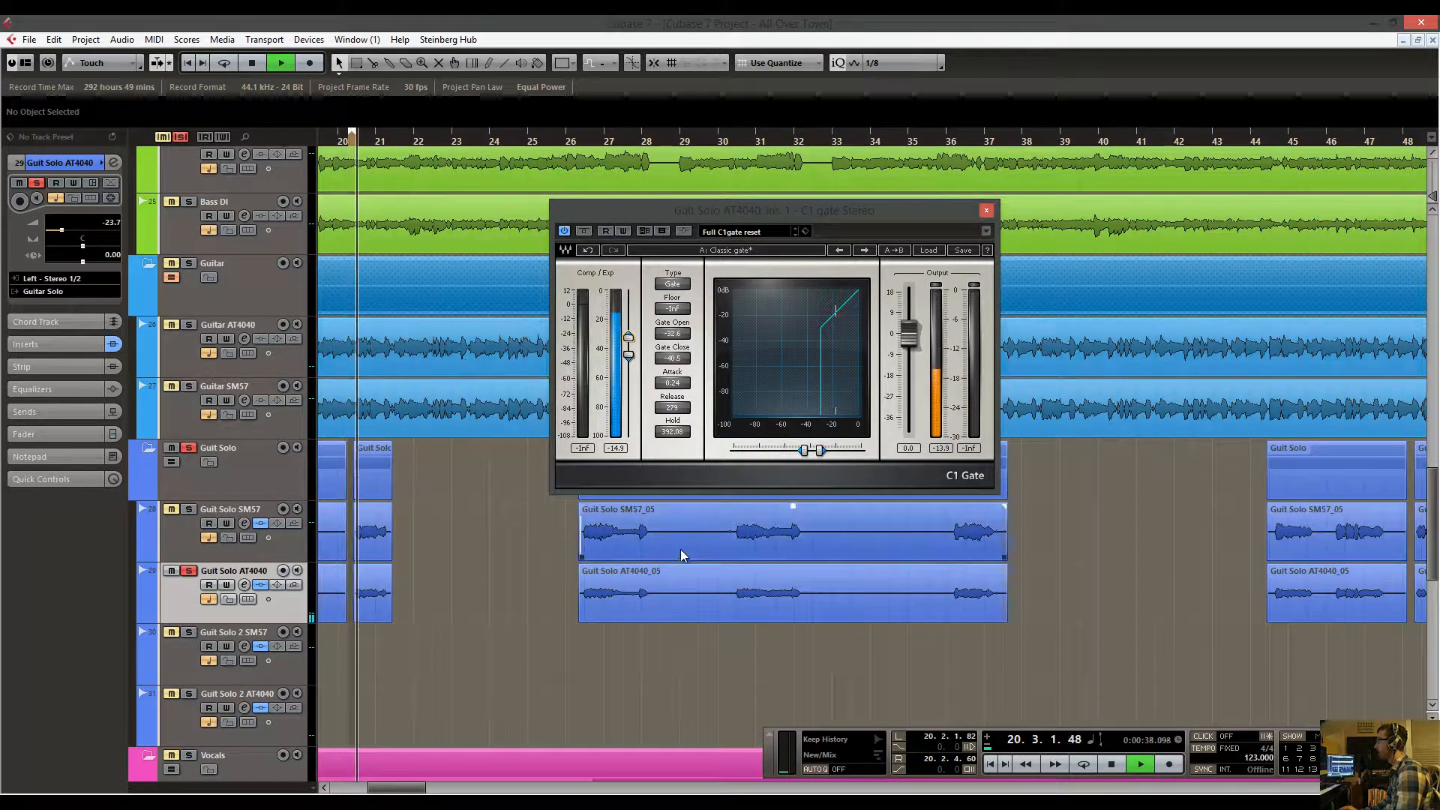
left_click(574, 146)
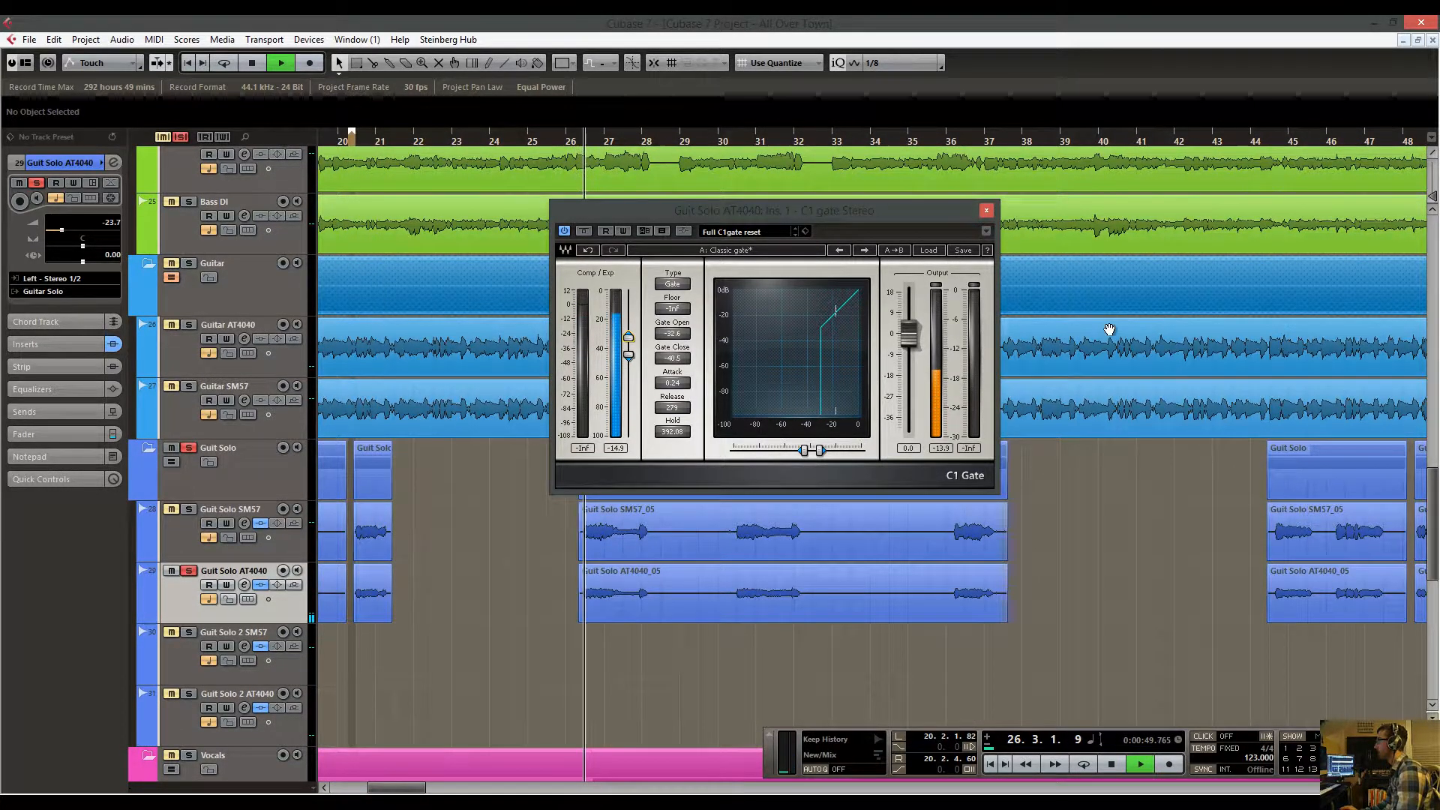
left_click_drag(1110, 328, 512, 327)
left_click_drag(1165, 432, 529, 418)
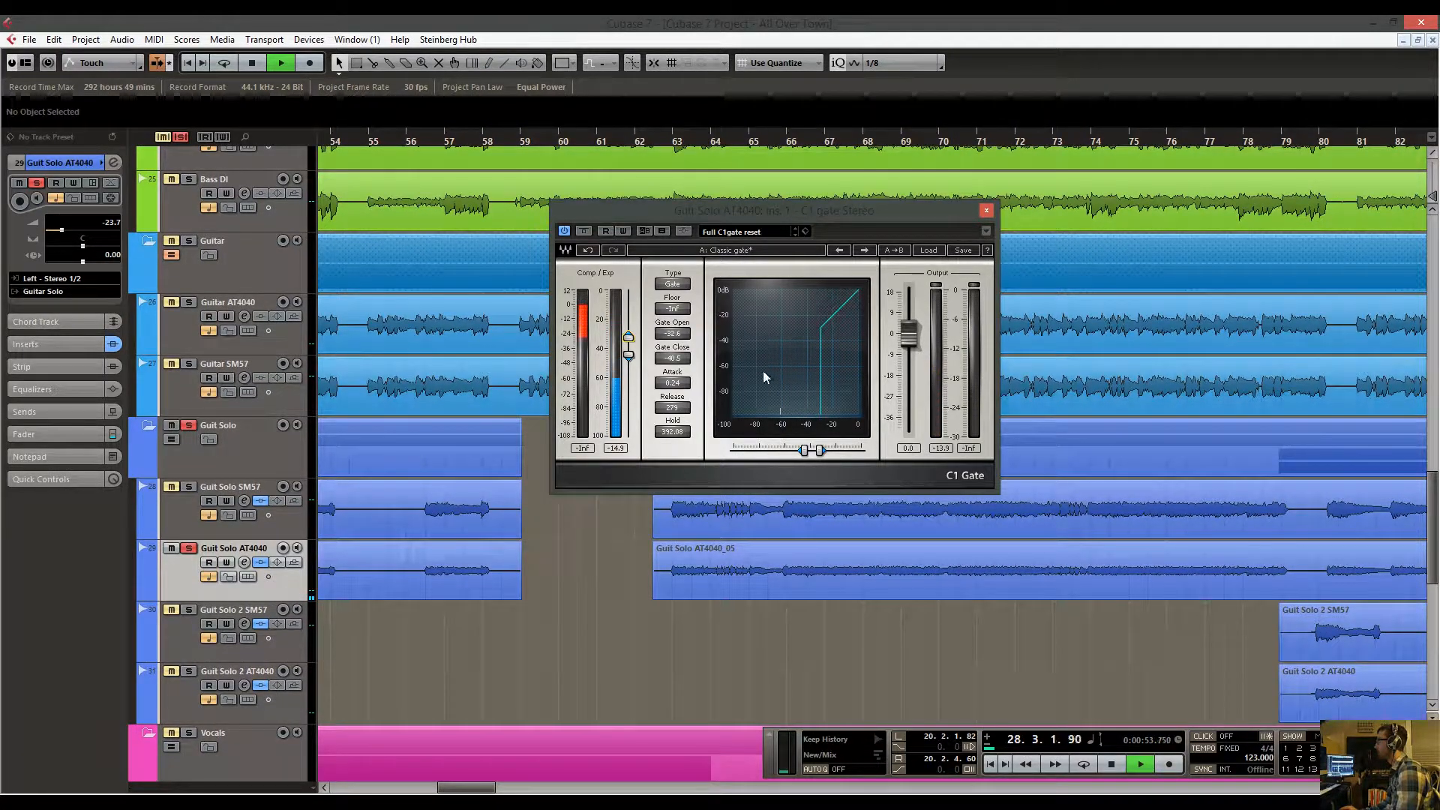
left_click_drag(628, 361, 632, 363)
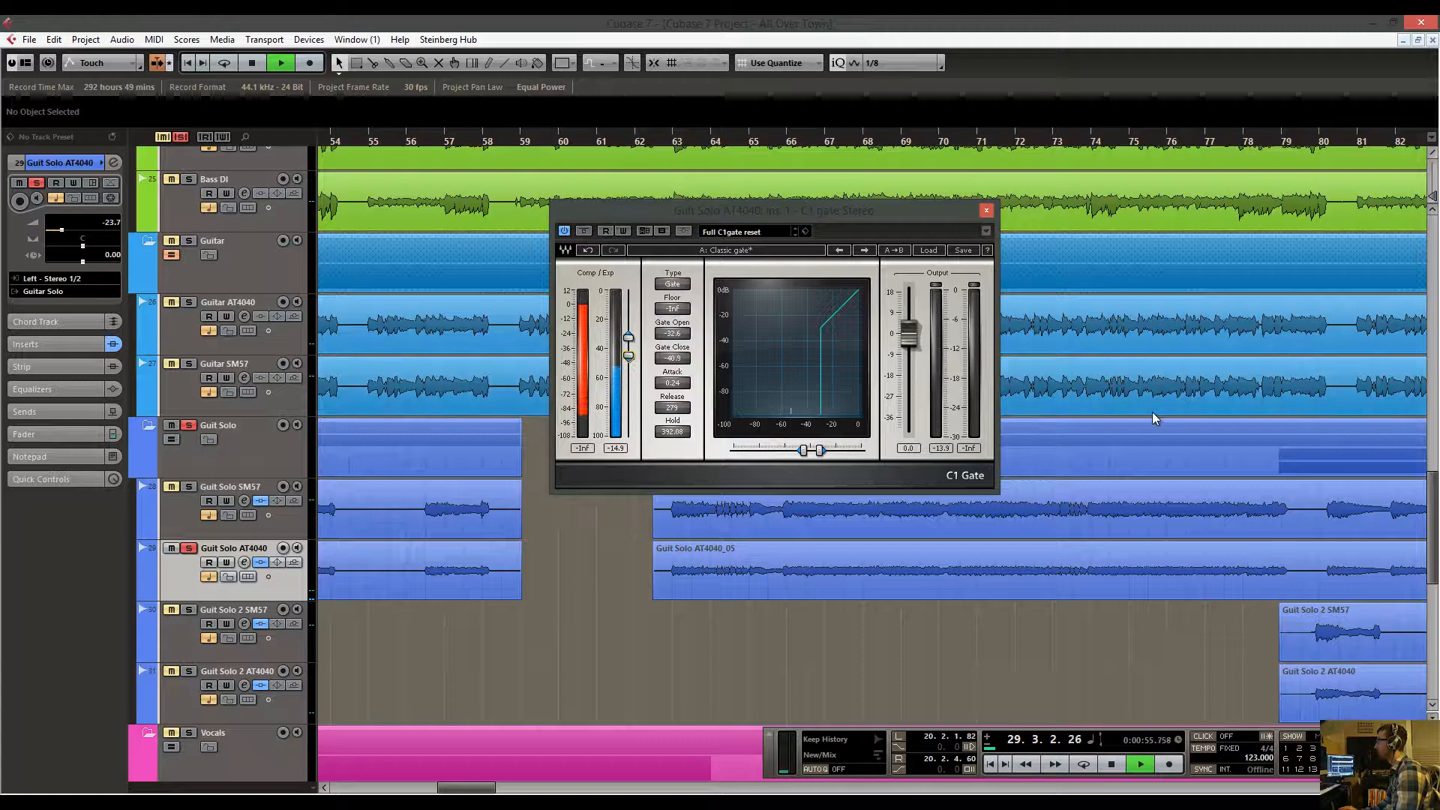
left_click_drag(1155, 418, 814, 232)
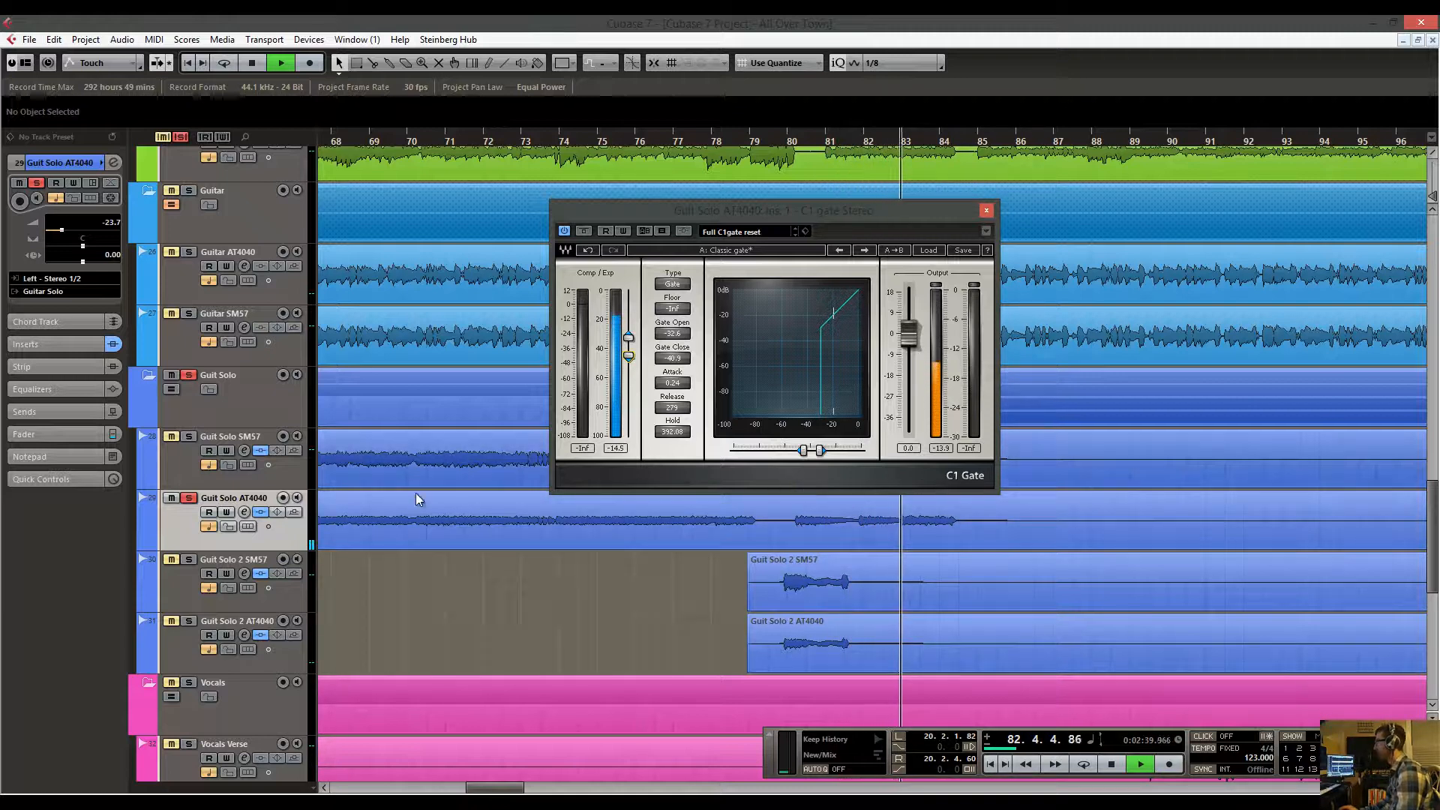
Copy the Guit Solo AT4040 gate settings to Guit Solo 2 AT4040 and close the gate.
left_click(987, 210)
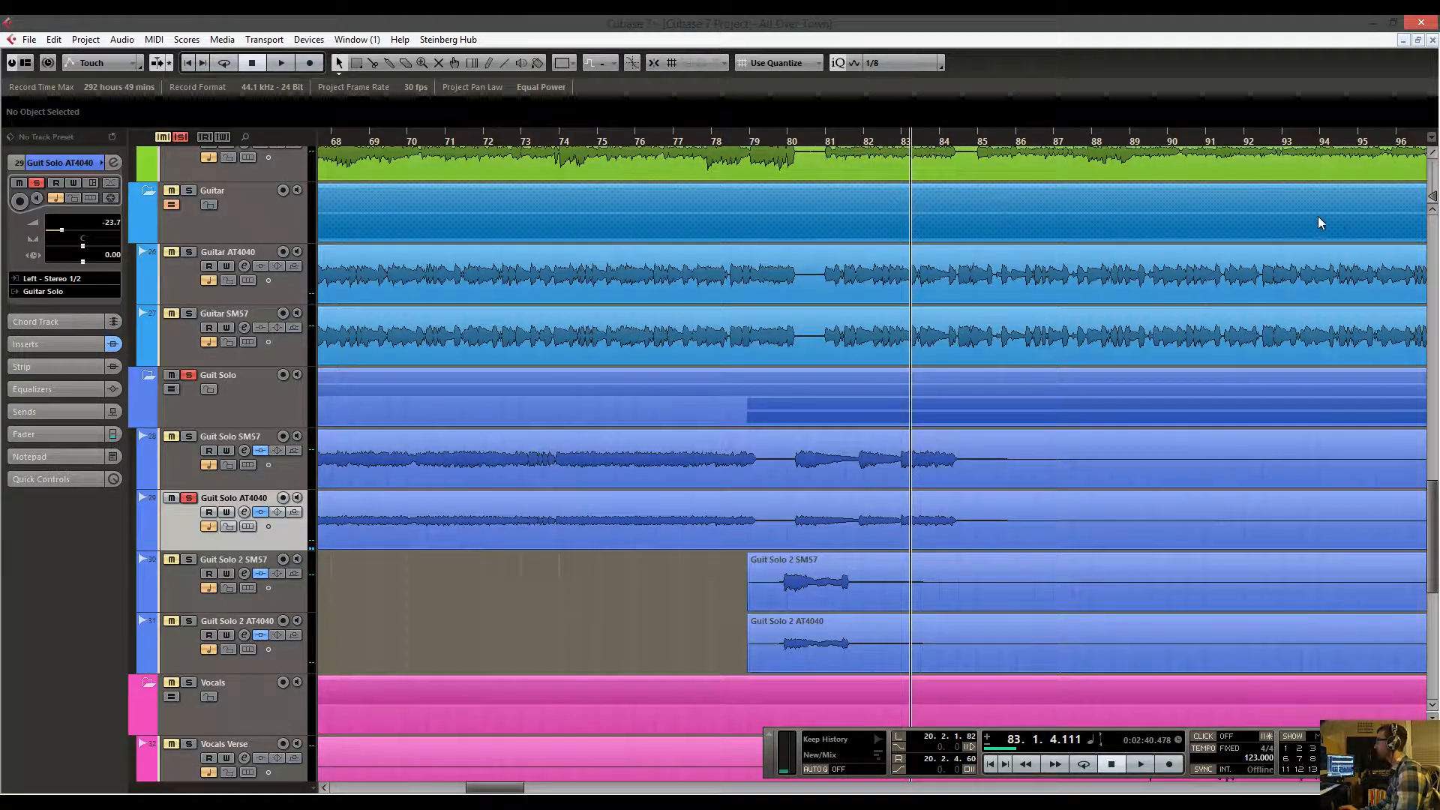
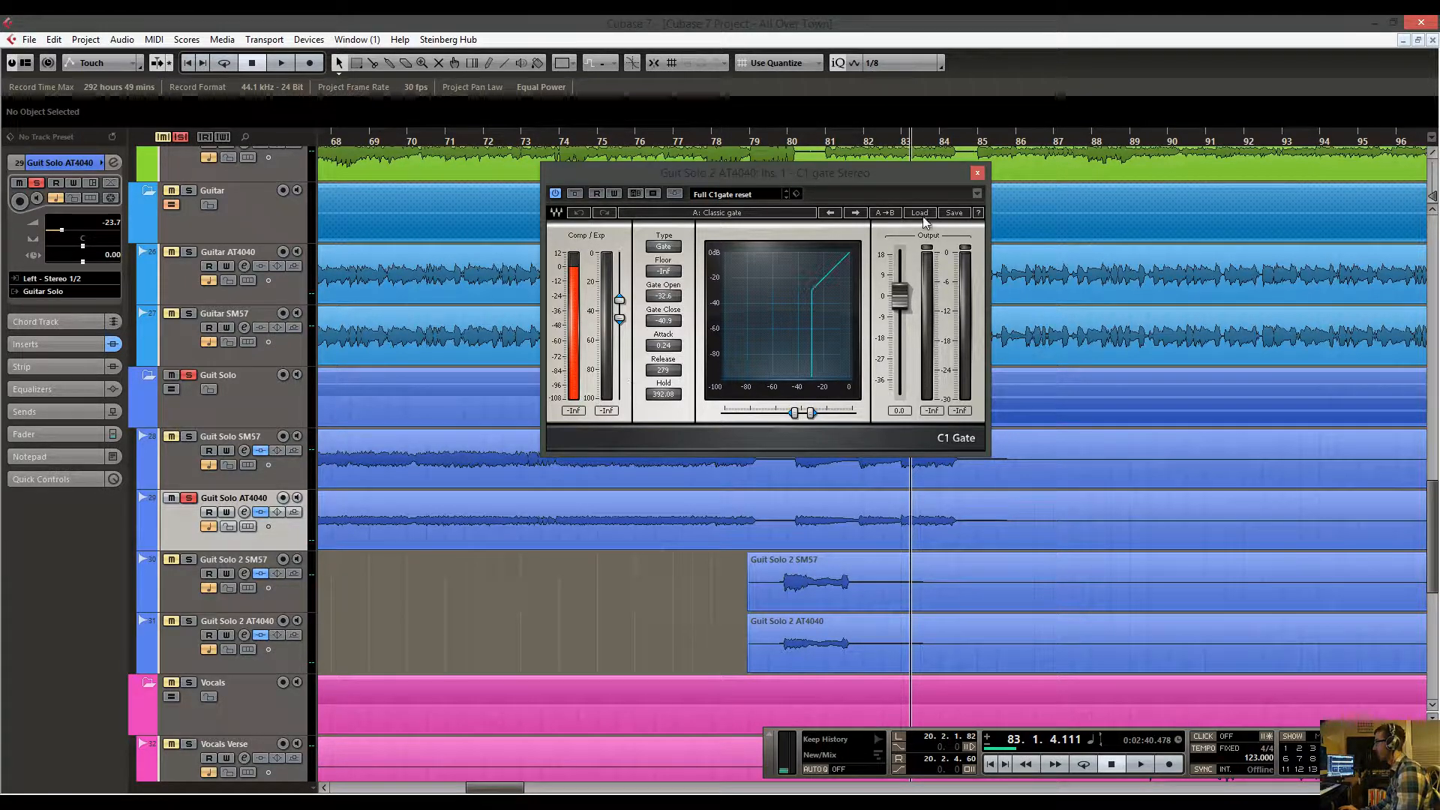
left_click(977, 172)
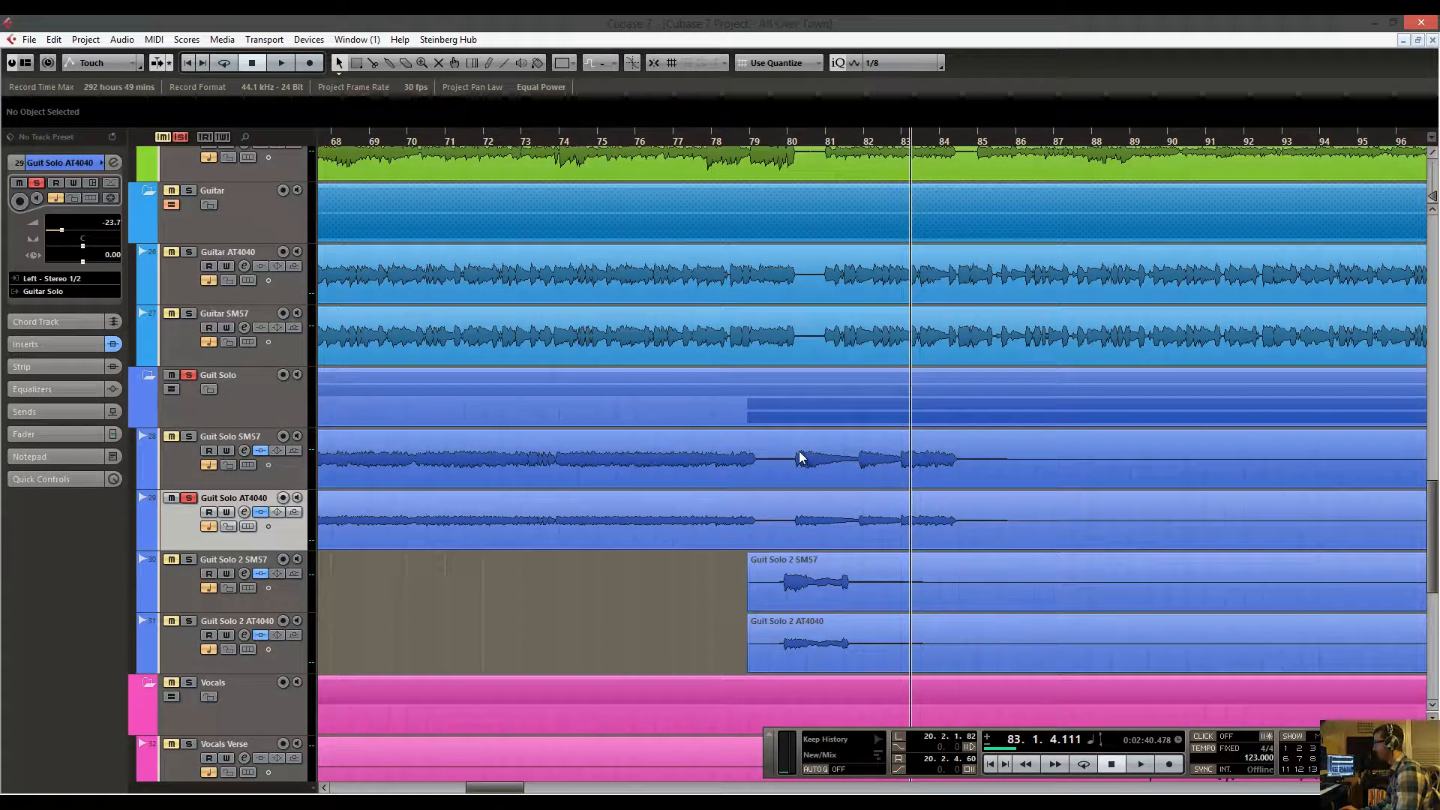
Solo Guit Solo 2 SM57 and Guit Solo 2 AT4040 in place of Guit Solo AT4040, and play them from about bar 79.
scroll(800, 452, "down", 2)
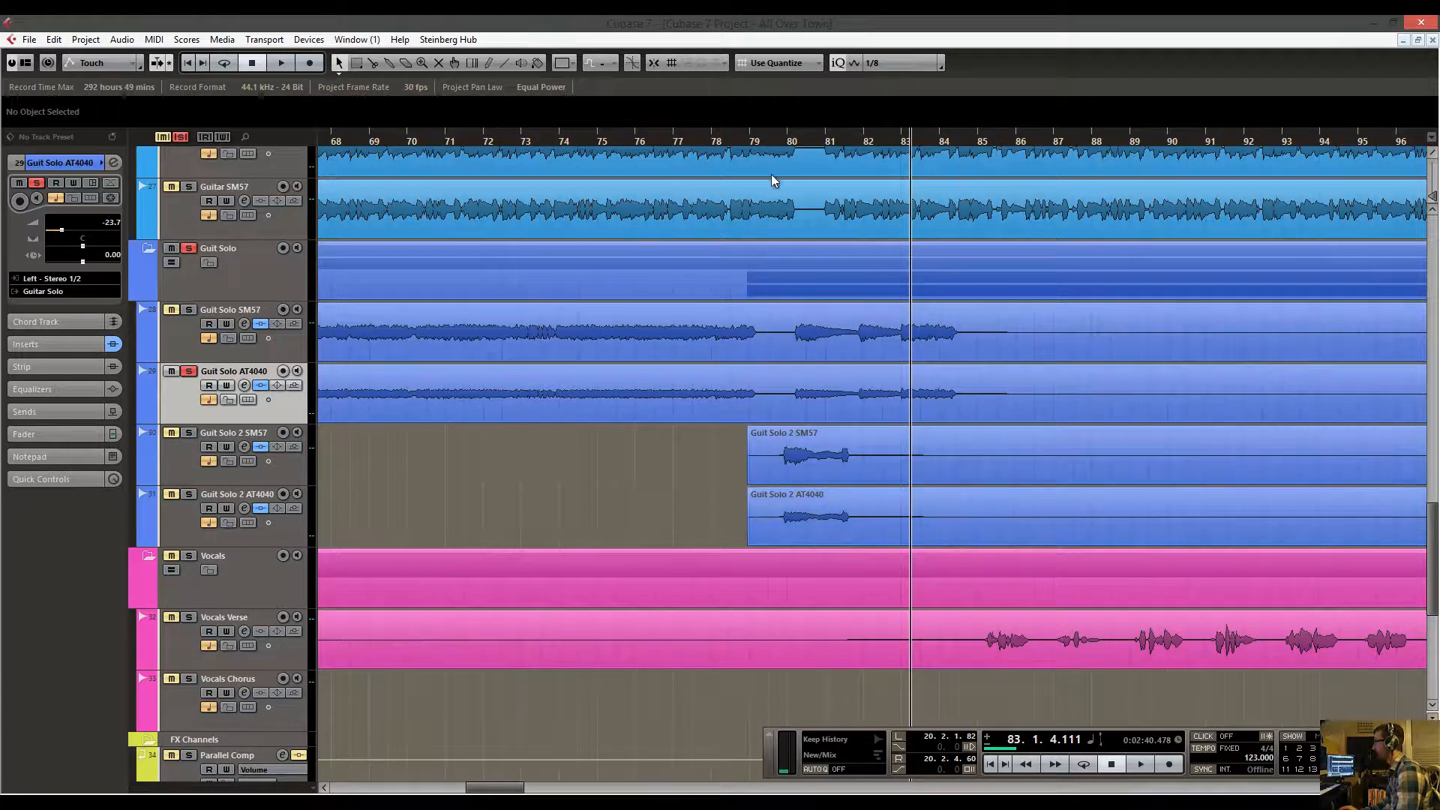
left_click_drag(782, 135, 741, 210)
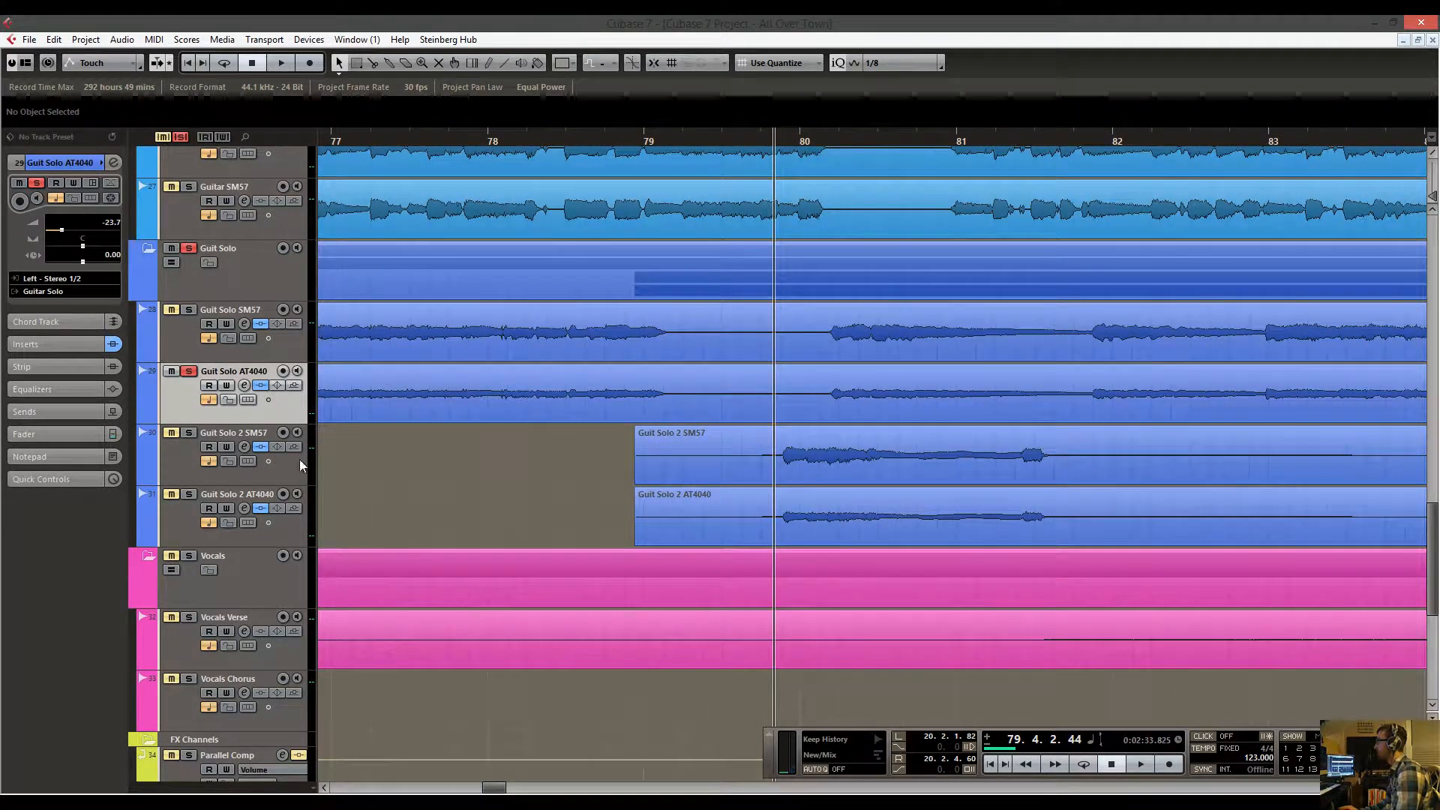
left_click(188, 434)
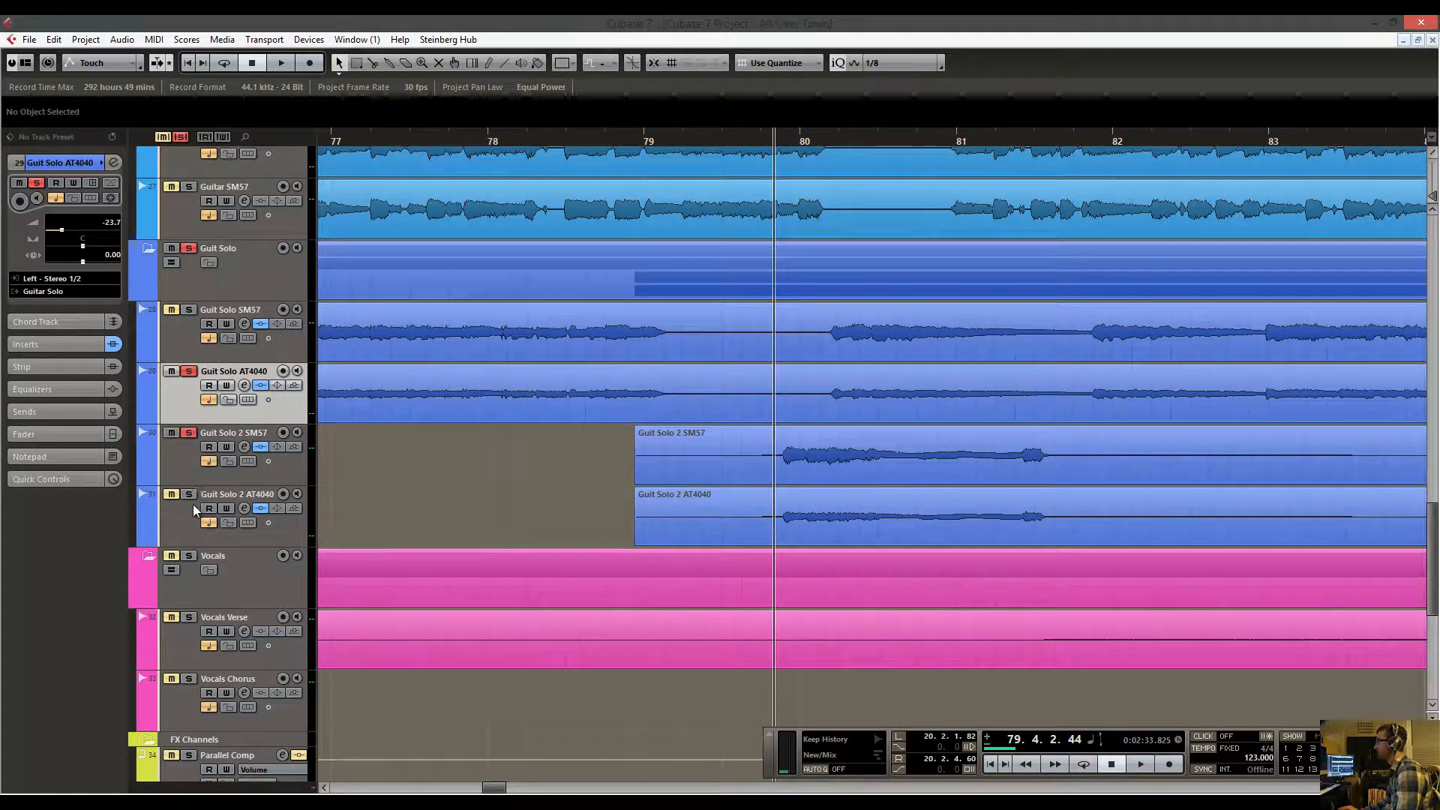
left_click(188, 372)
key("space")
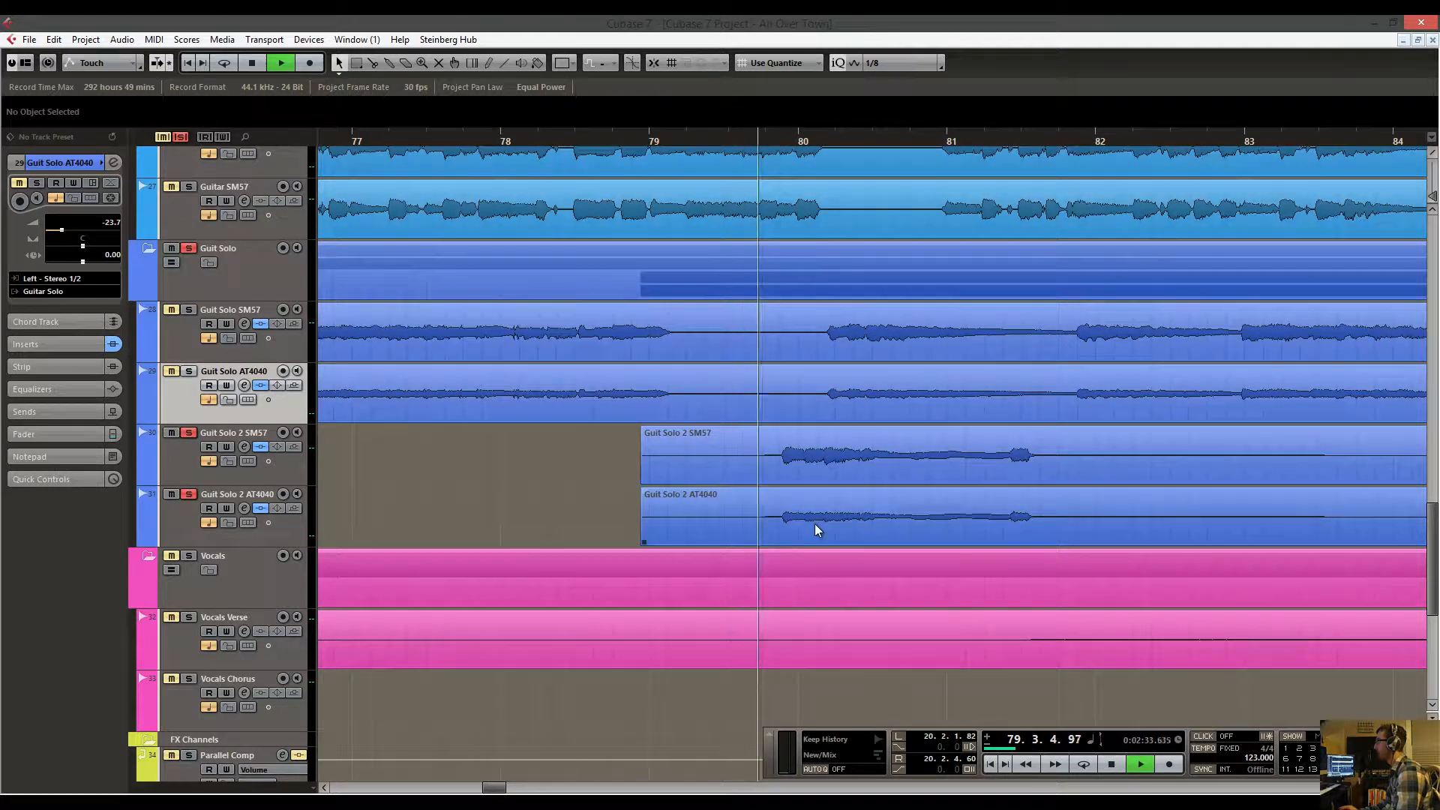
left_click_drag(1055, 486, 882, 498)
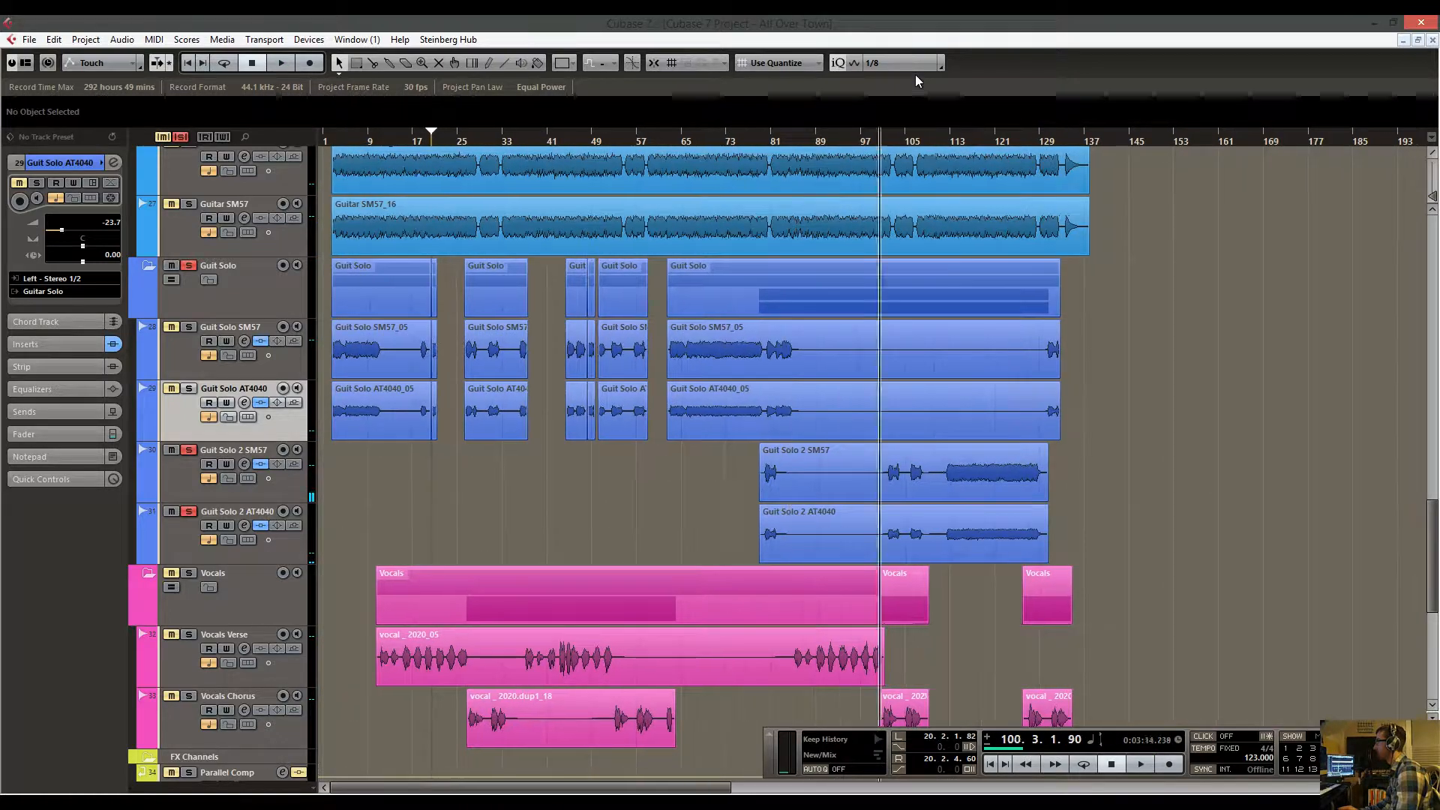
Audition the later Guit Solo 2 parts from about bar 101 onward and turn off all solos.
key("h")
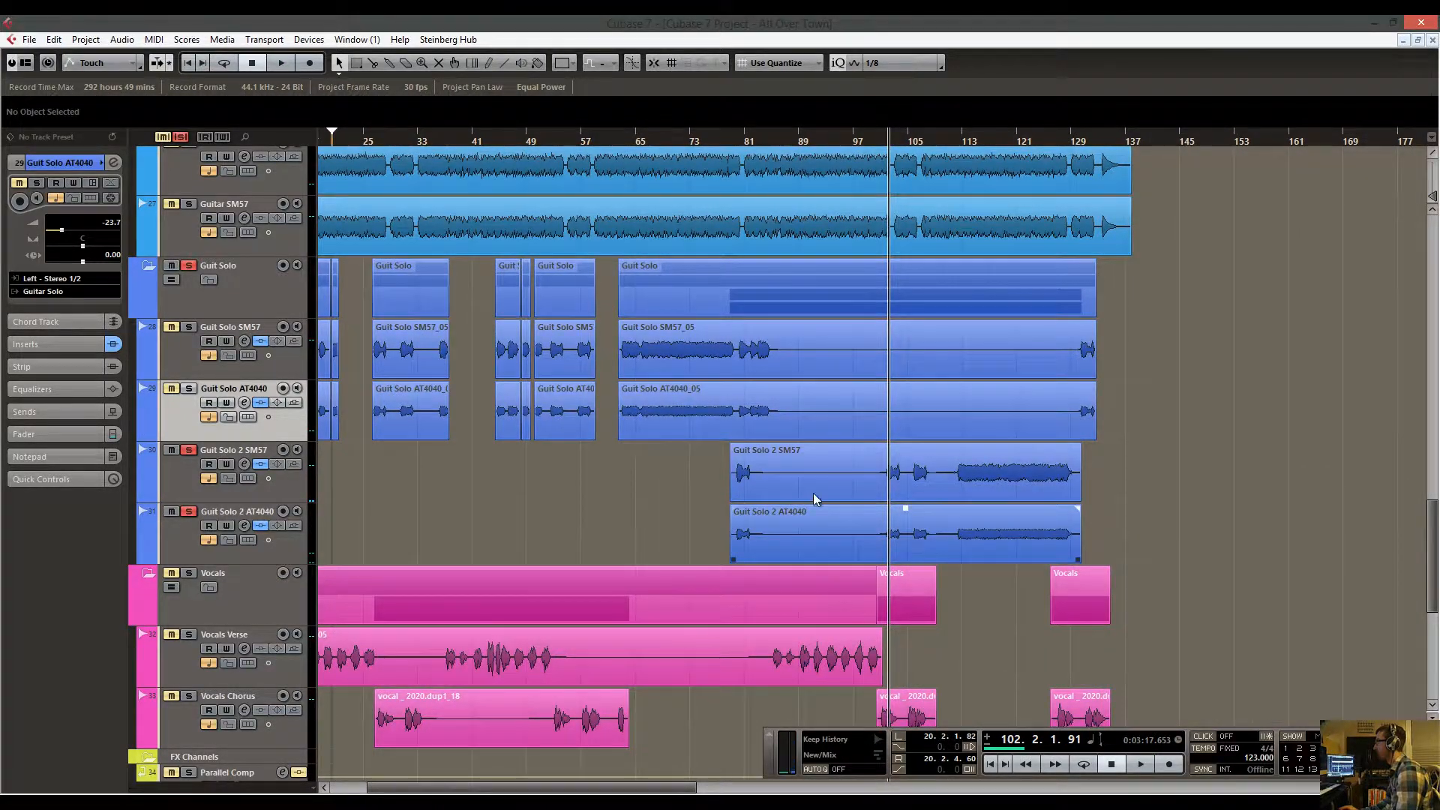
left_click_drag(813, 493, 720, 506)
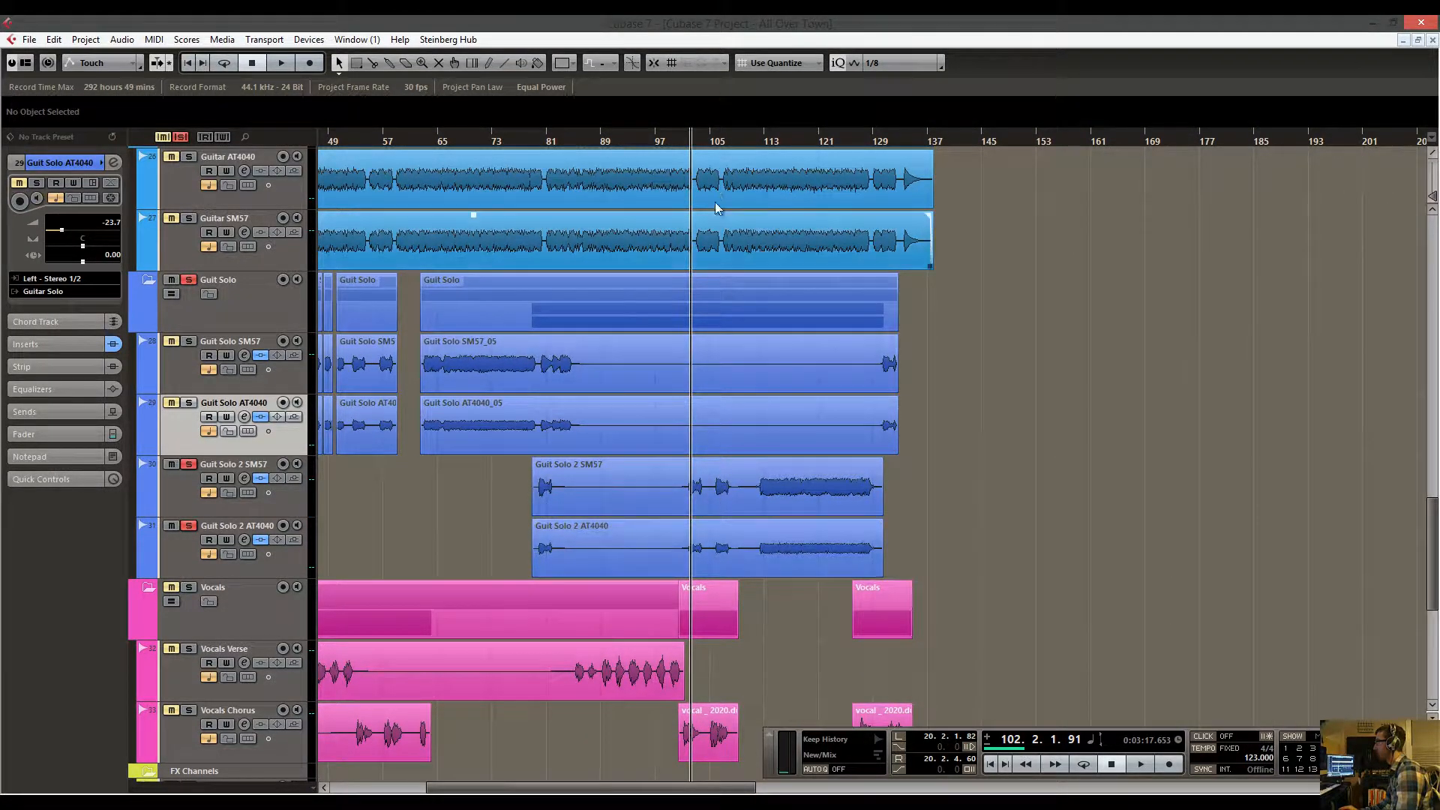
left_click_drag(701, 140, 682, 195)
key("space")
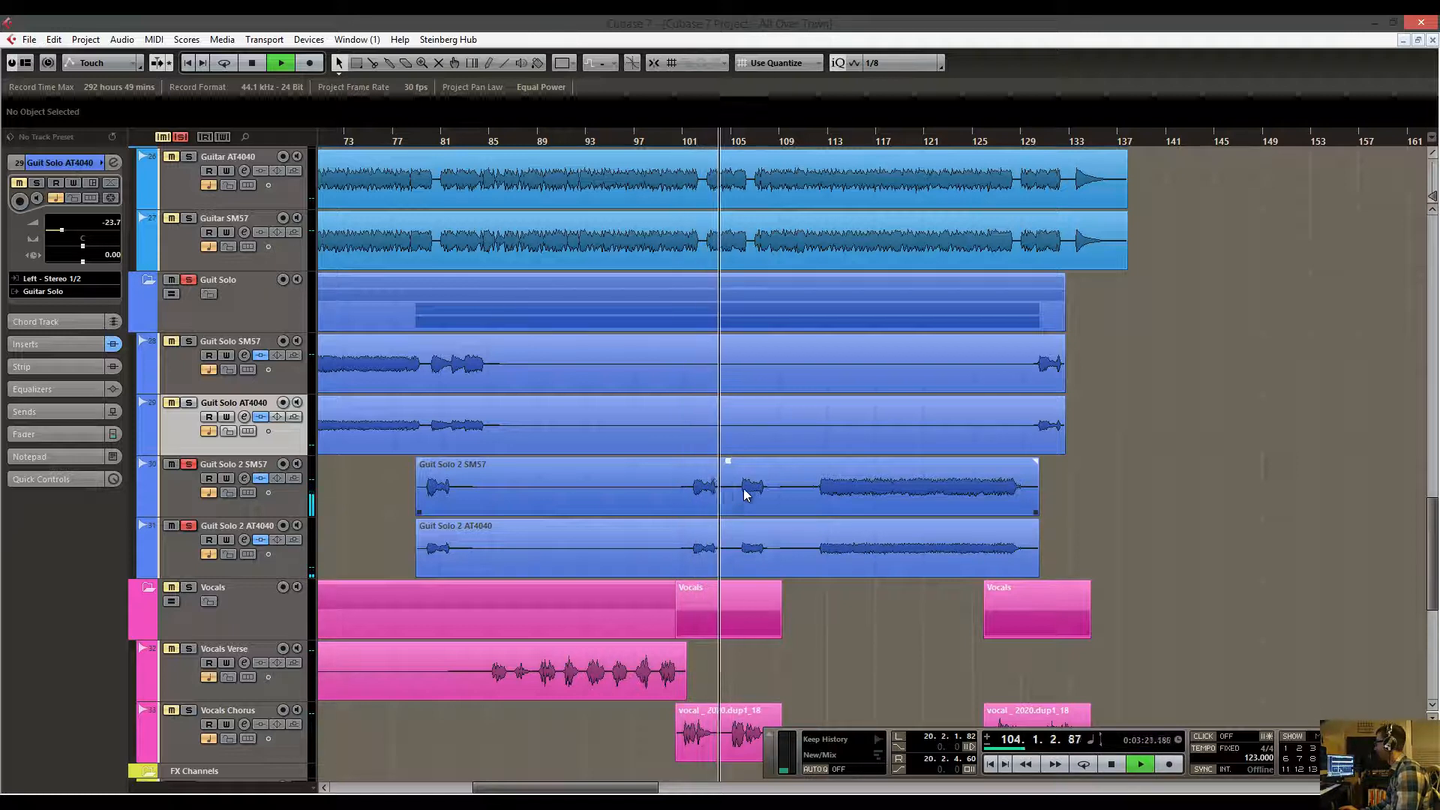
key("space")
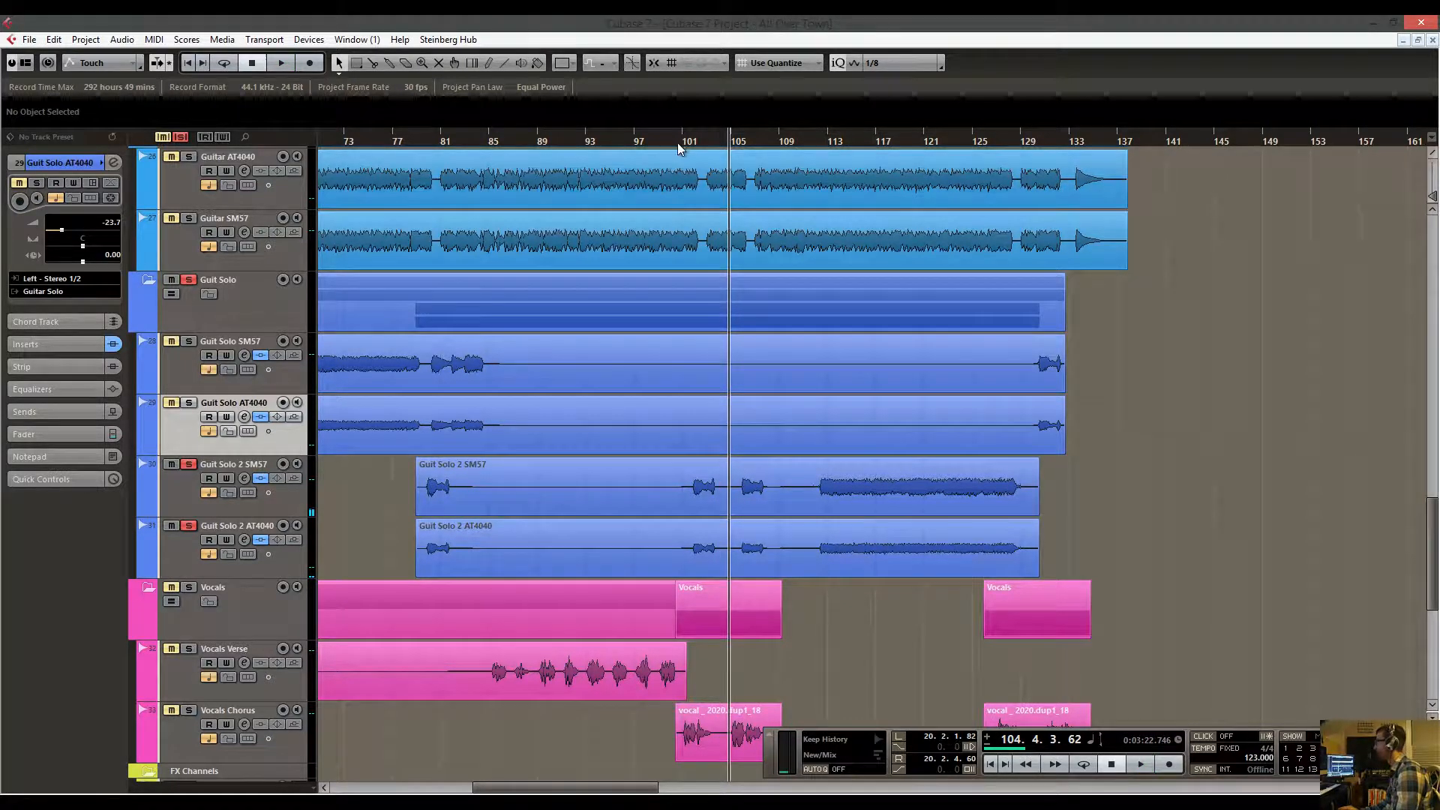
mouse_move(681, 143)
left_mouse_down()
mouse_move(684, 121)
mouse_move(668, 124)
left_mouse_up()
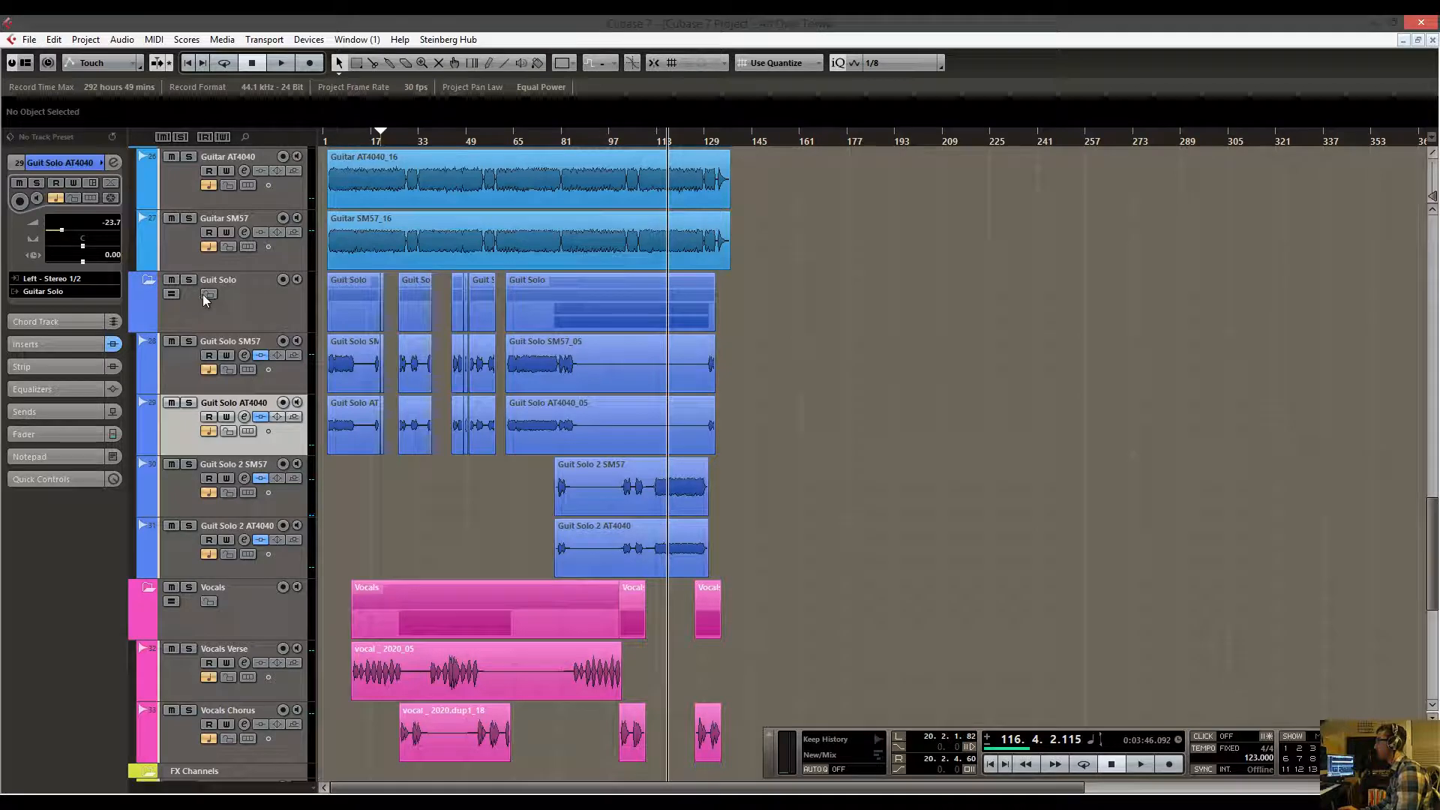
Lock and collapse the Guit Solo and Guitar folders.
left_click(150, 283)
scroll(357, 385, "up", 6)
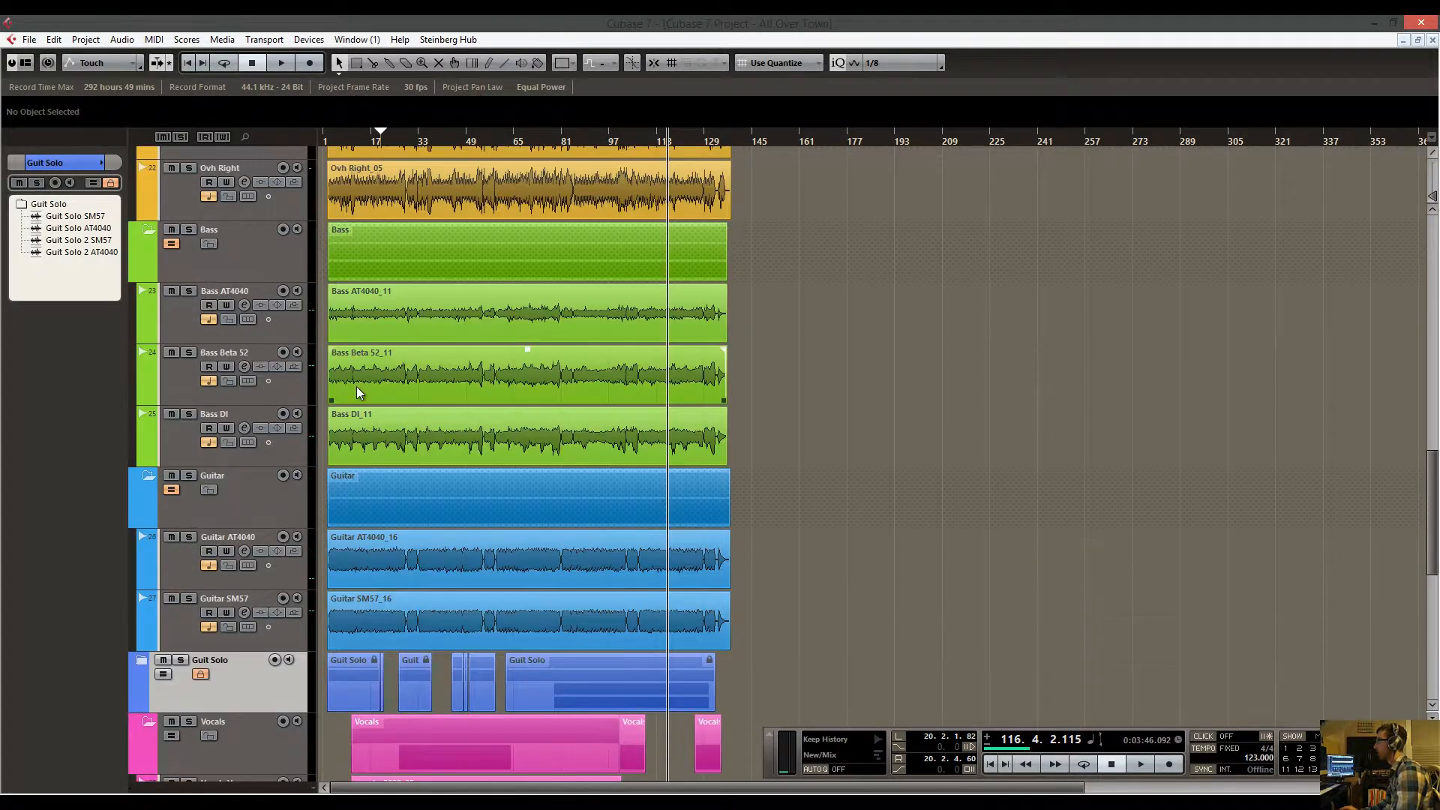
left_click(208, 490)
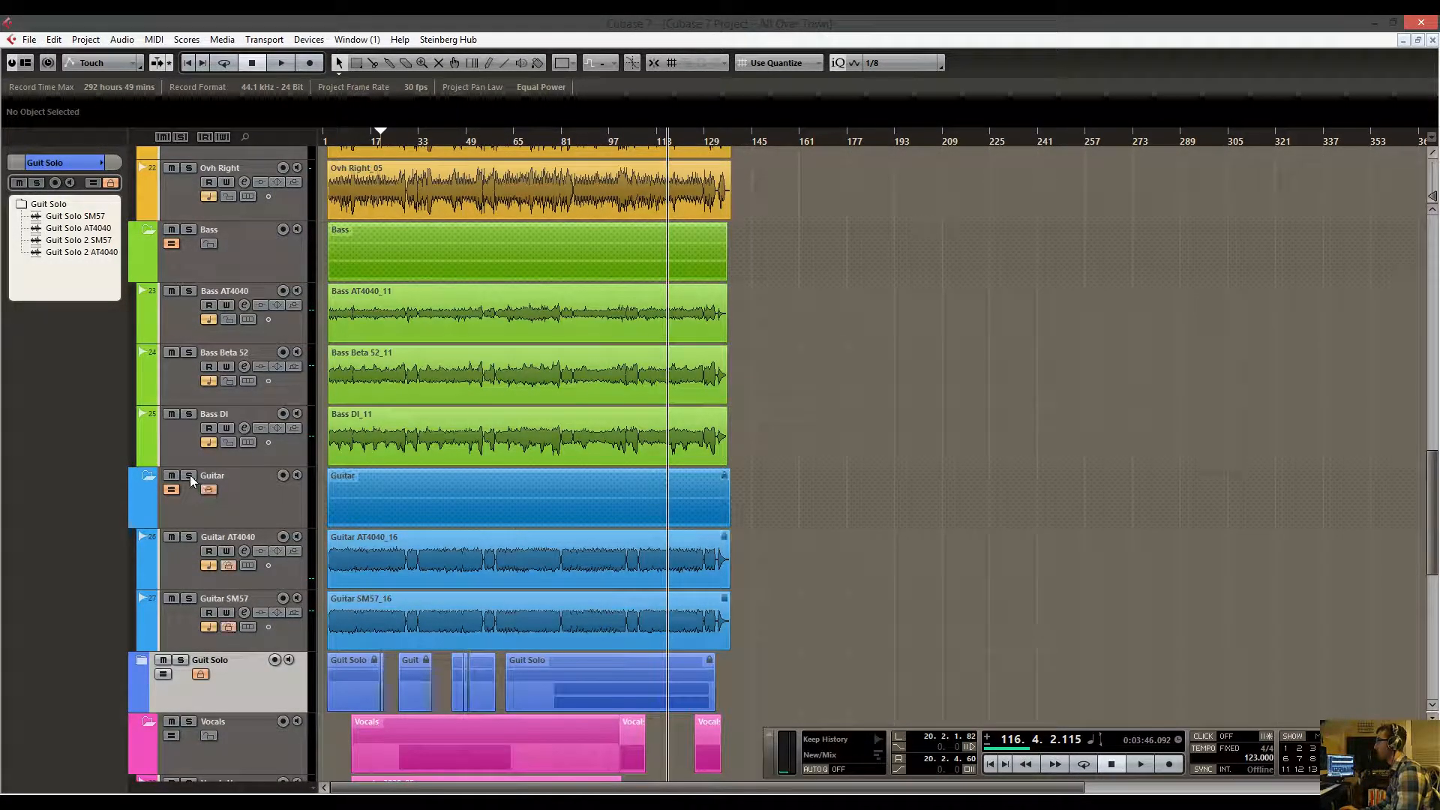
left_click(149, 481)
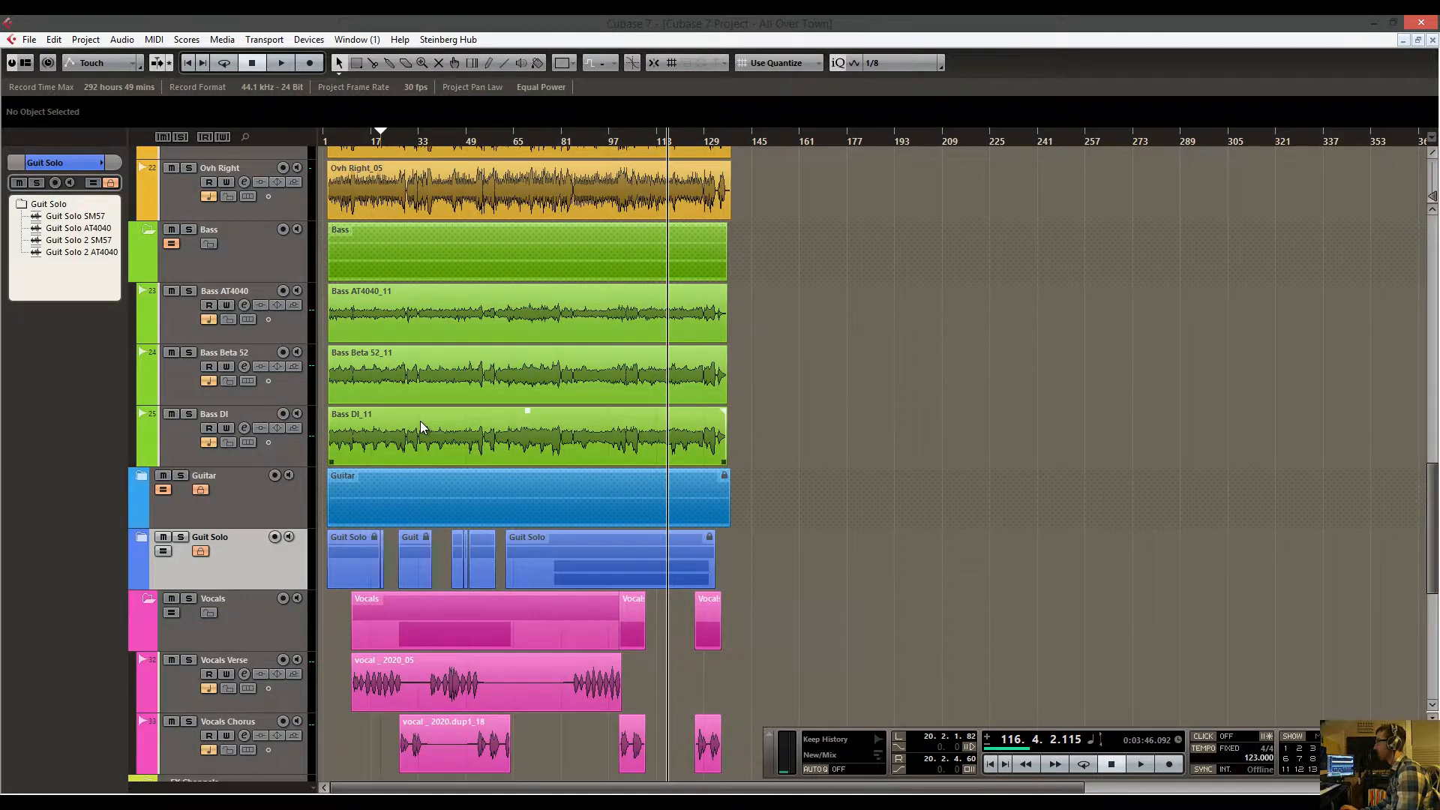
Lock and collapse the Bass and Drums folders.
scroll(450, 488, "up", 4)
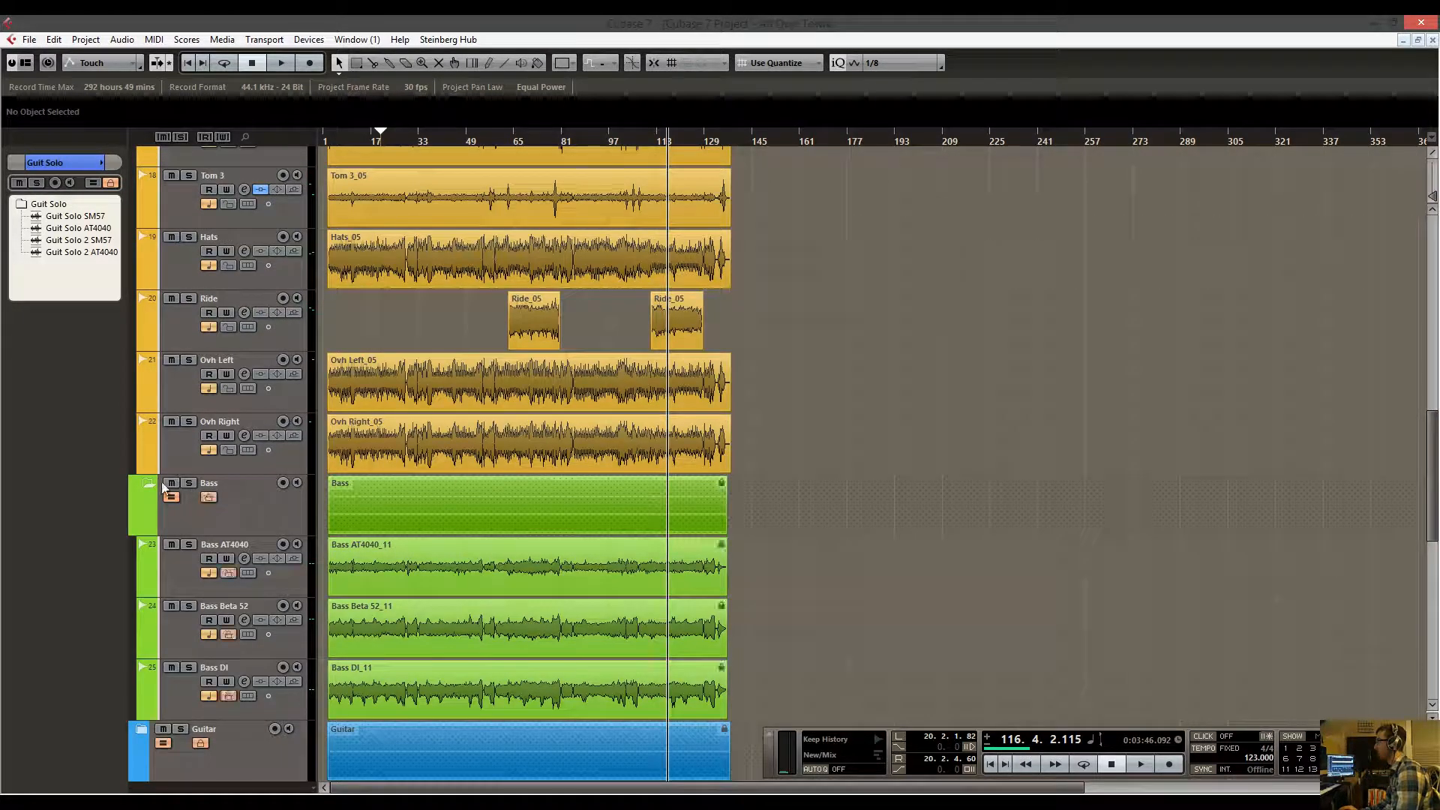
left_click(150, 484)
scroll(435, 454, "up", 6)
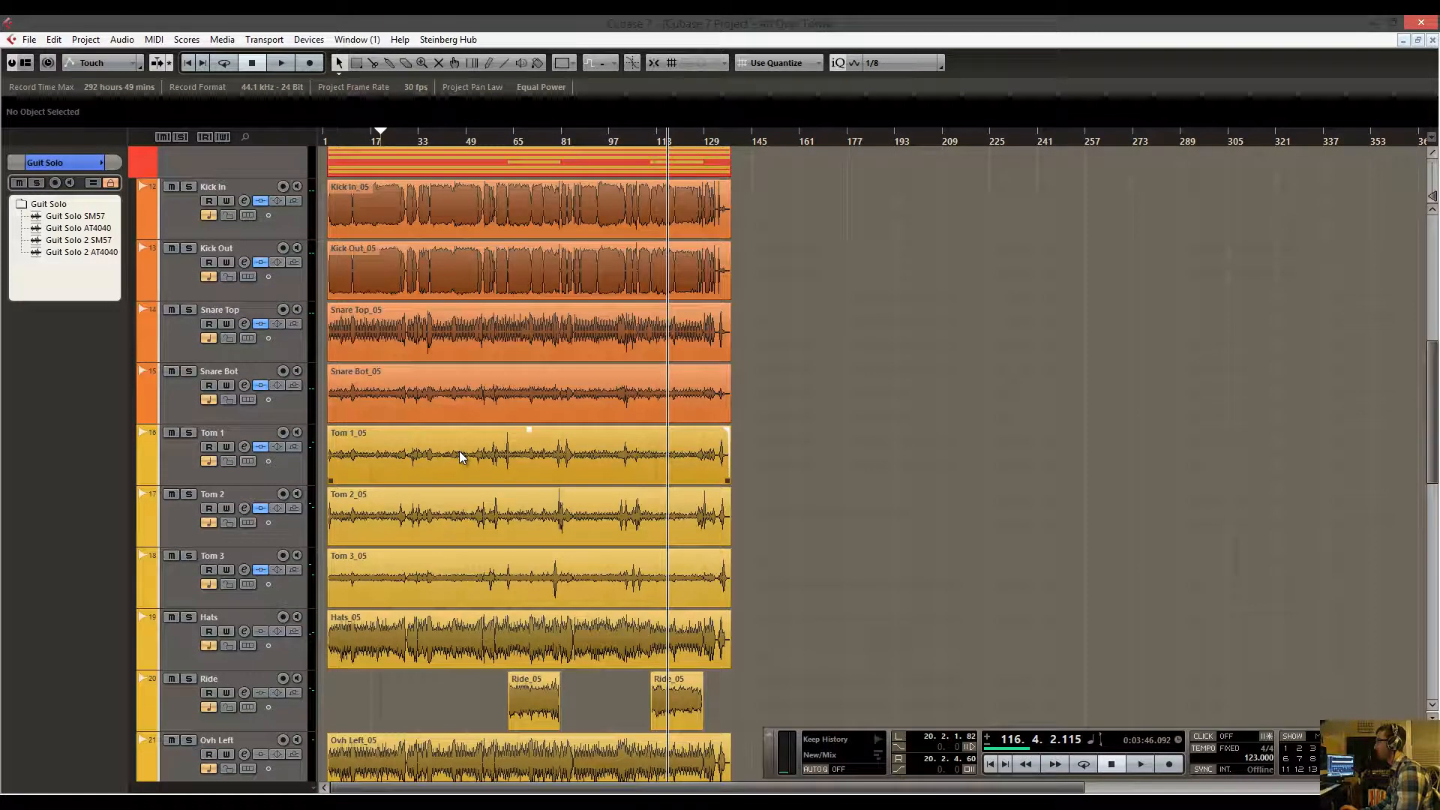
scroll(218, 405, "up", 5)
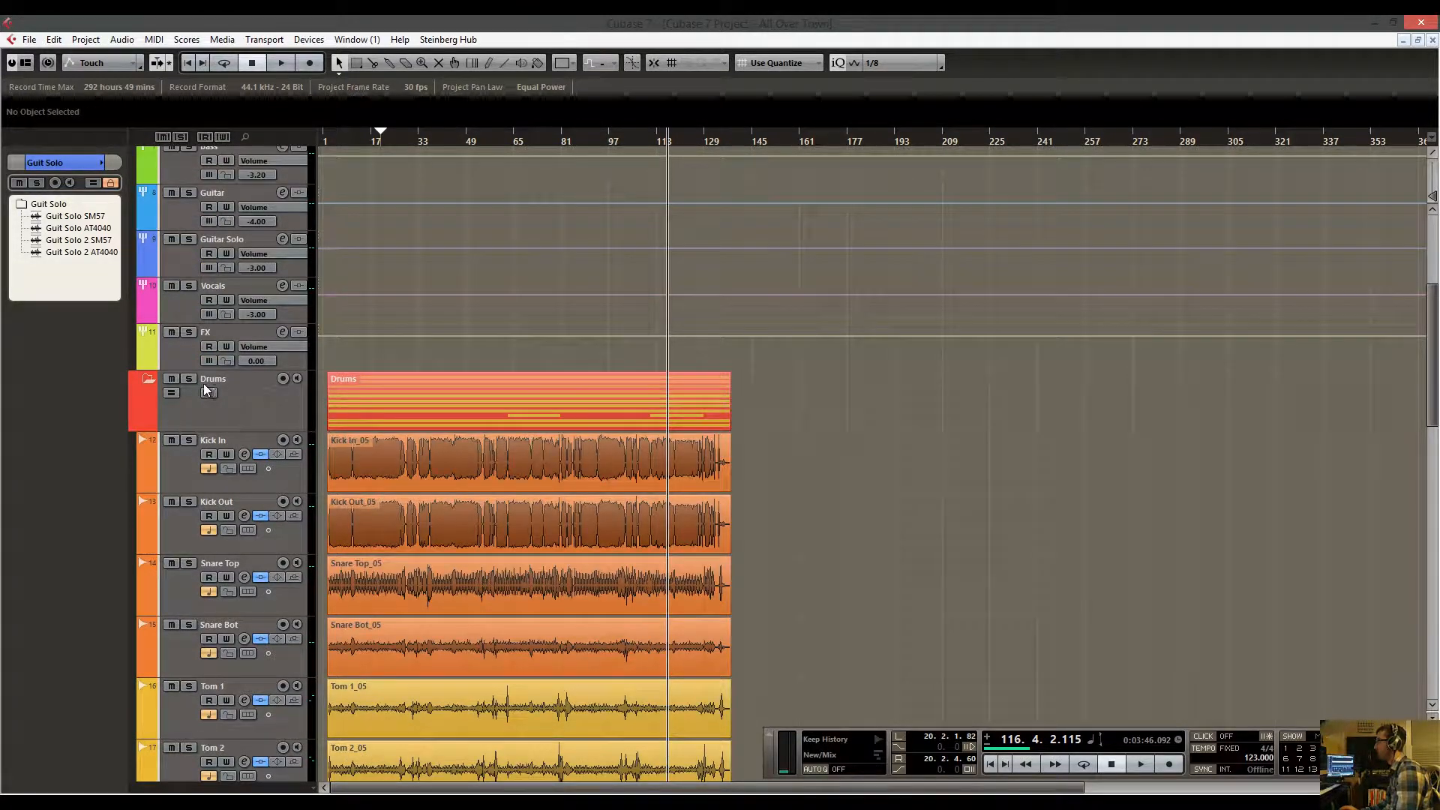
left_click(208, 393)
left_click(149, 379)
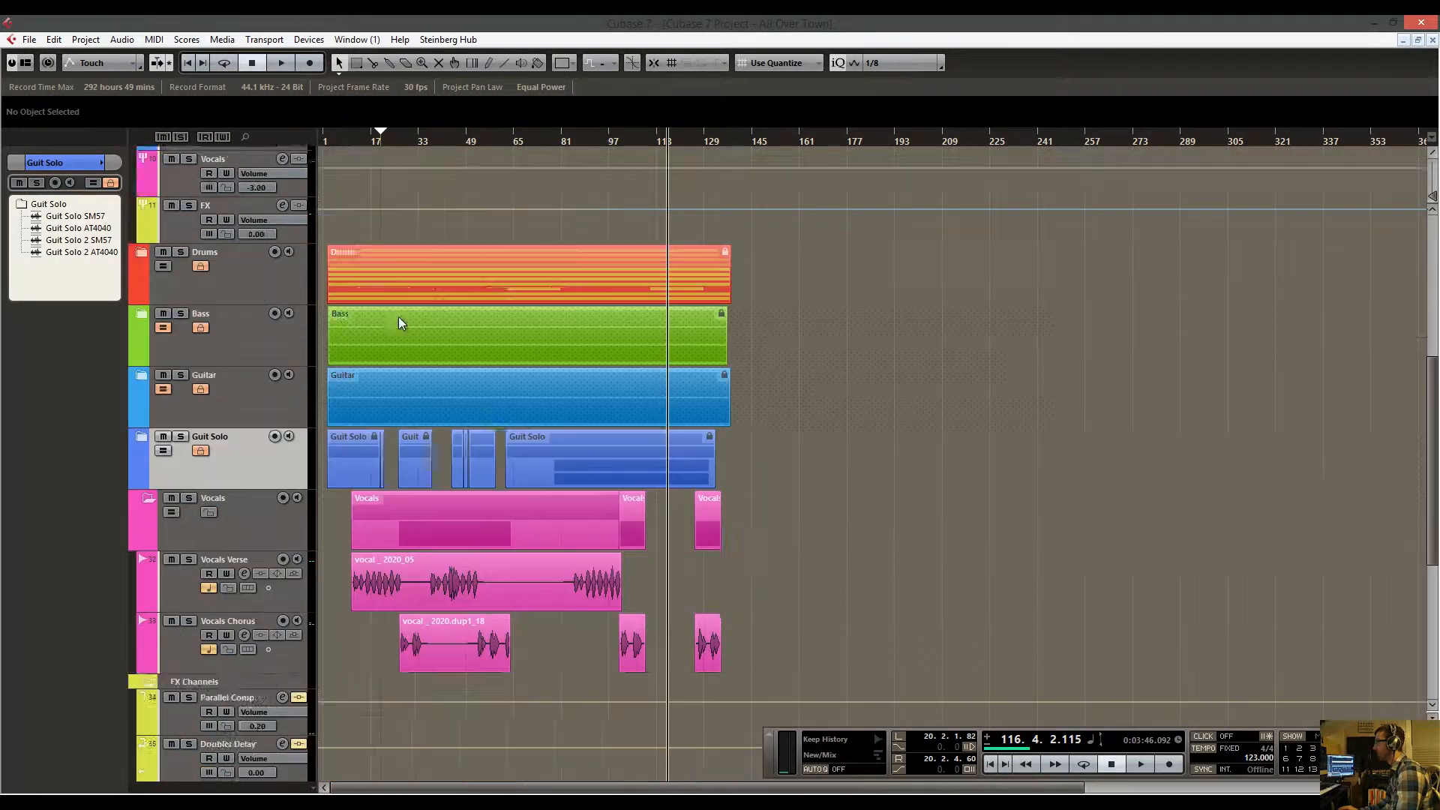
Play the opening of the Vocals Verse track from about bar 10.
scroll(390, 300, "down", 4)
left_click_drag(345, 137, 347, 193)
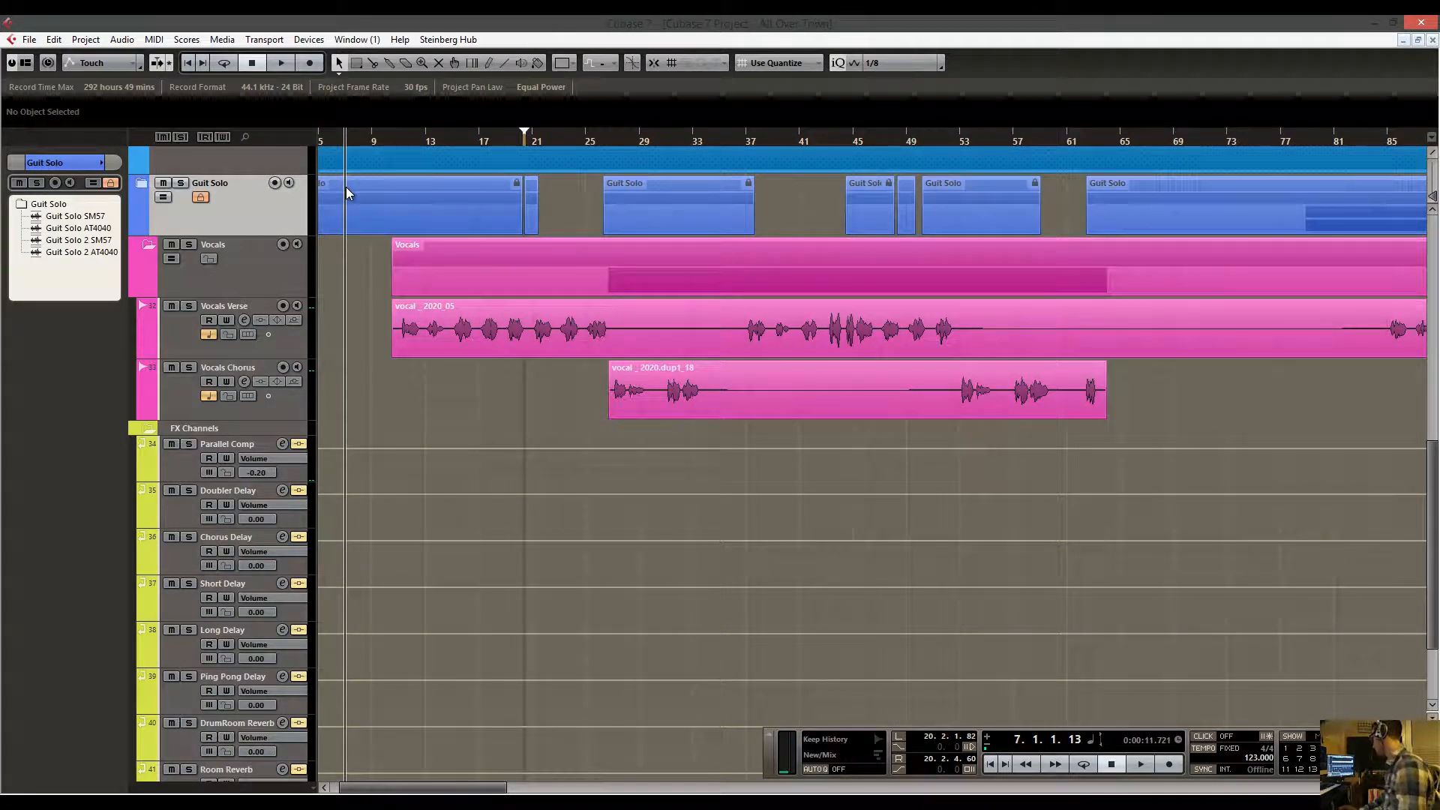
left_click_drag(445, 244, 405, 336)
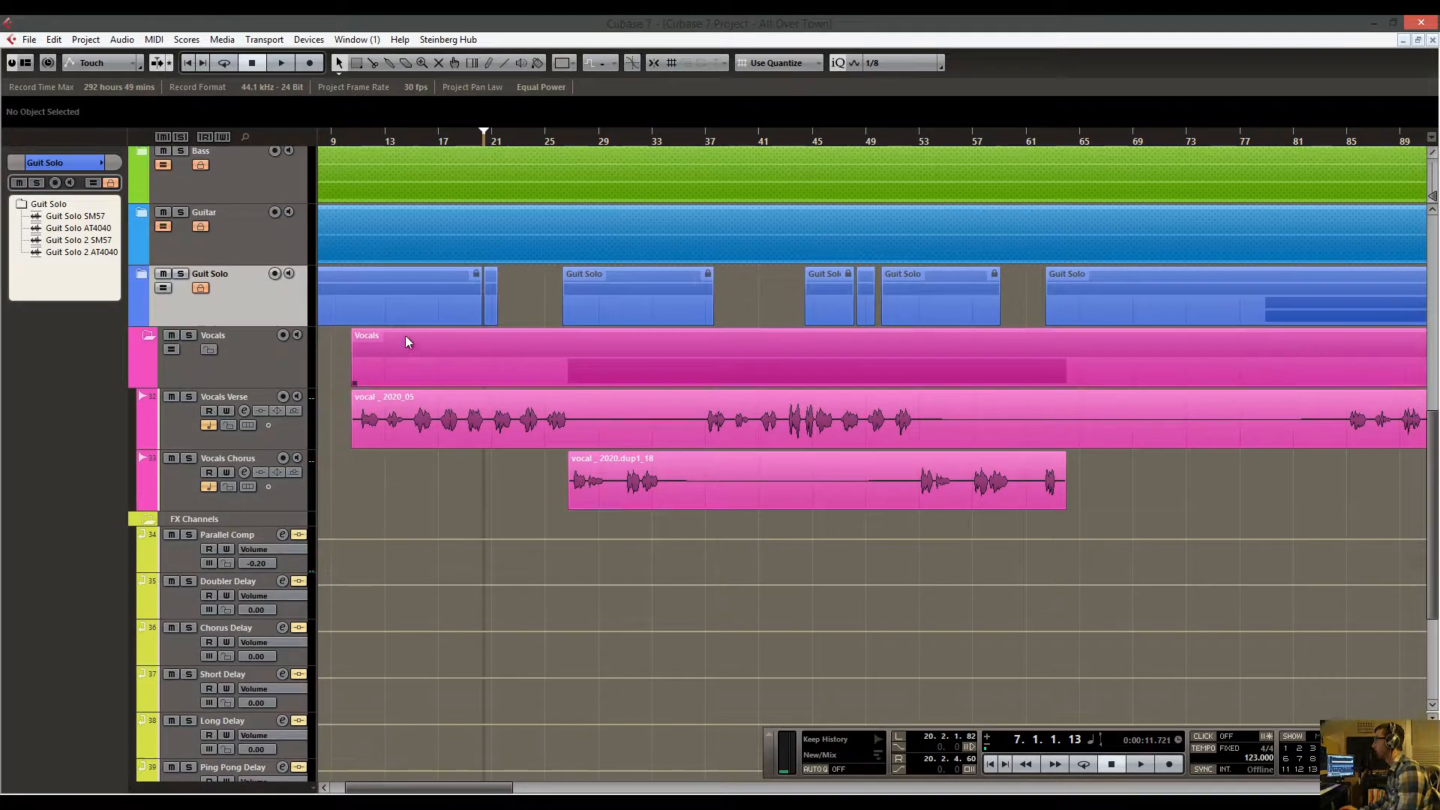
left_click_drag(354, 142, 361, 161)
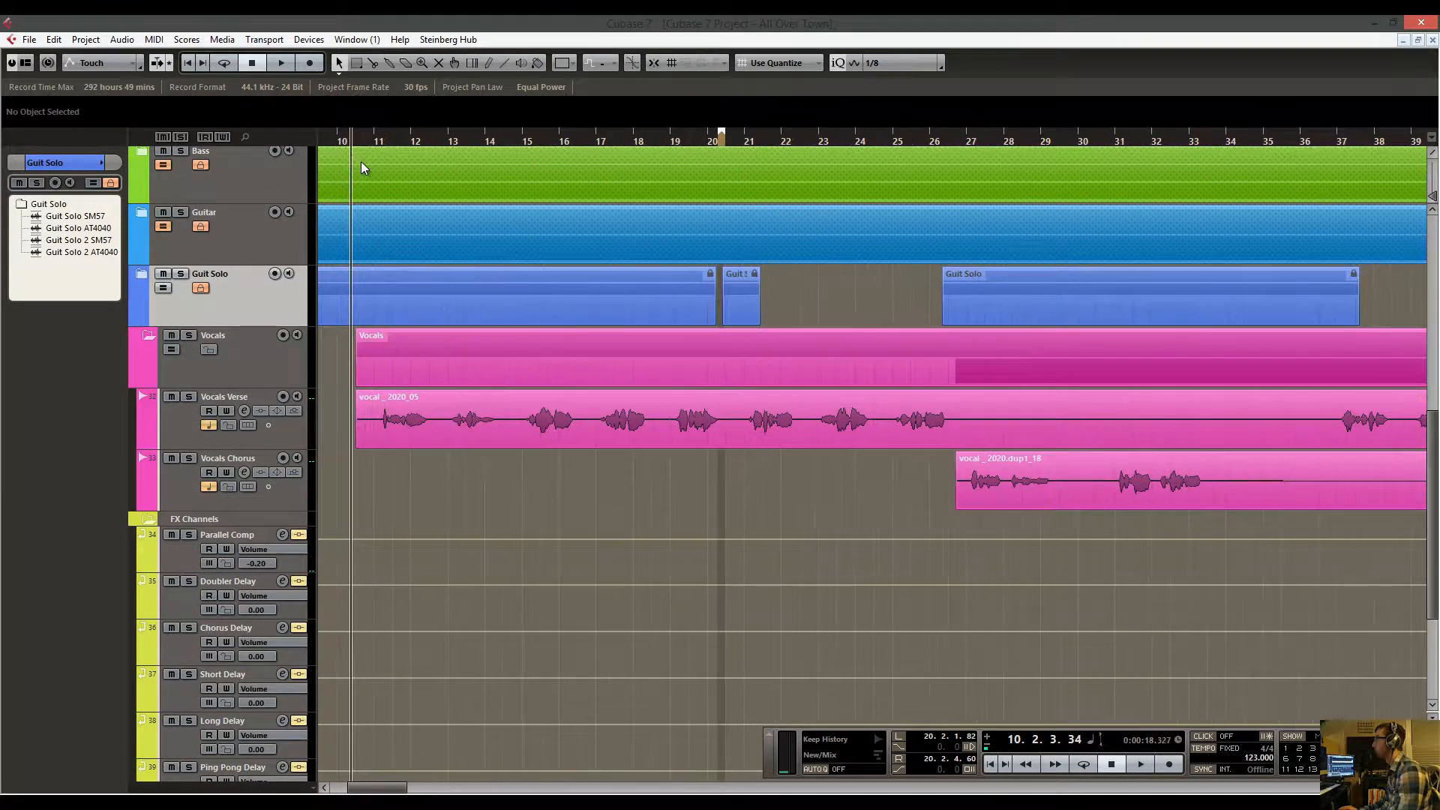
key("space")
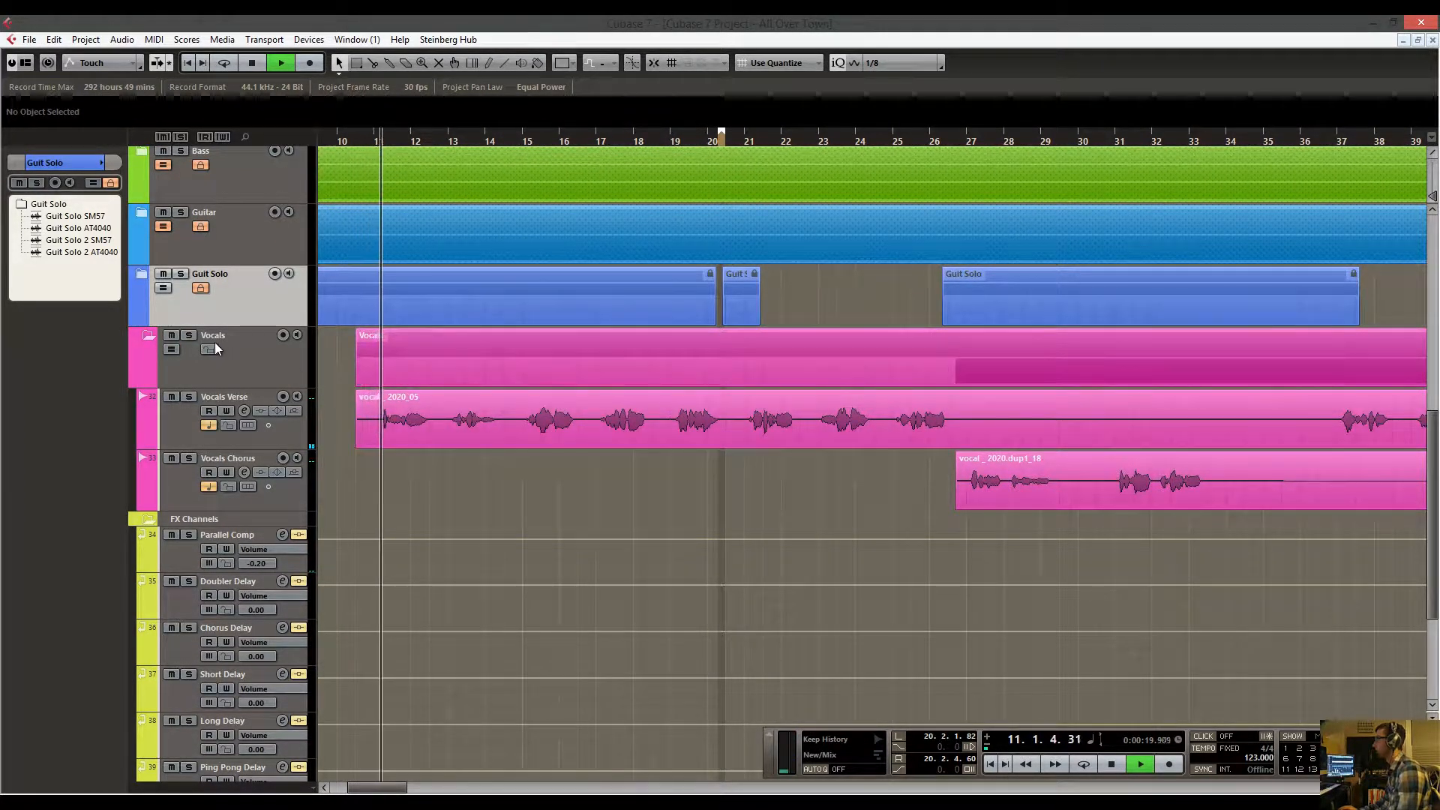
key("space")
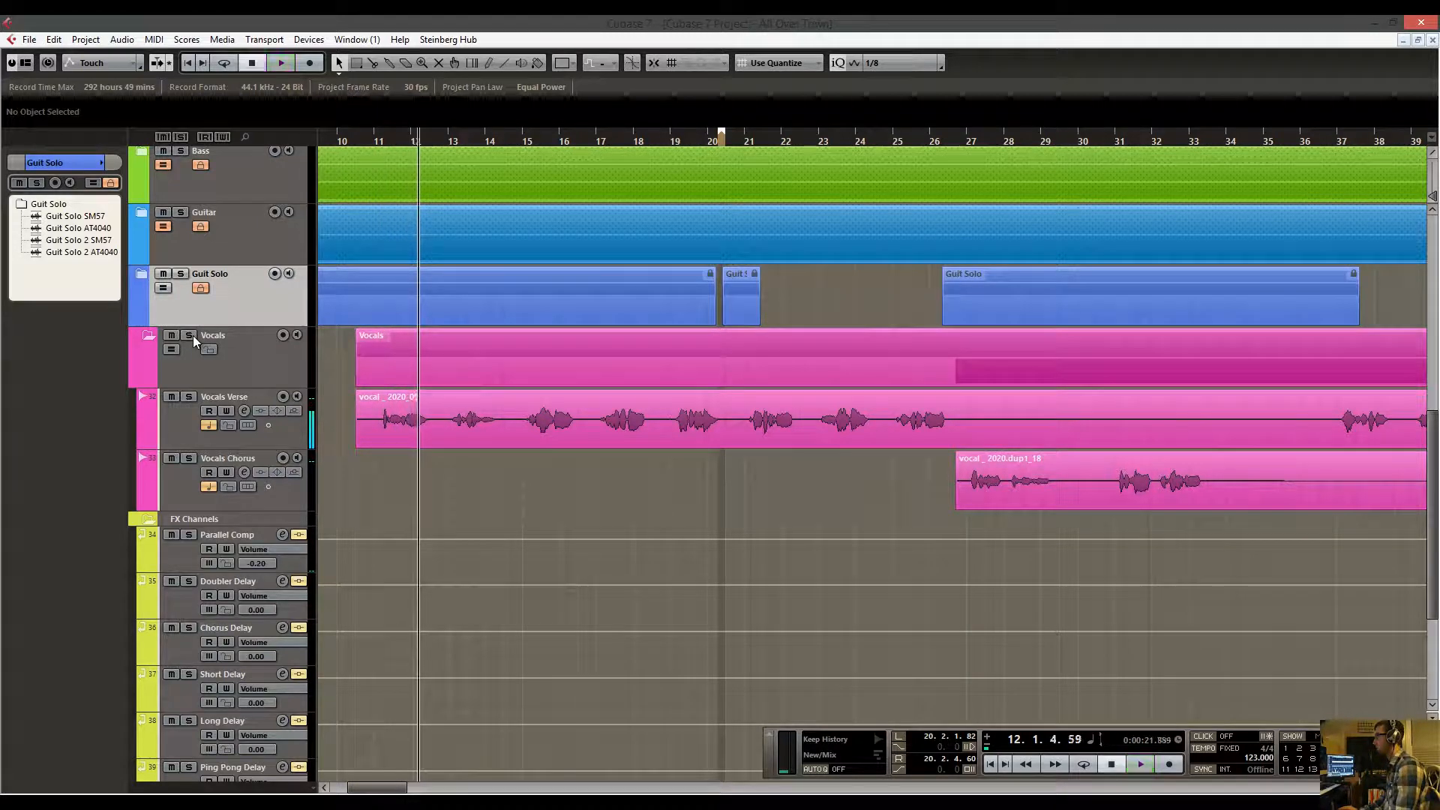
Solo the Vocals folder and audition the first verse phrase from about bar 10.3.
left_click(189, 335)
left_click_drag(366, 141, 353, 155)
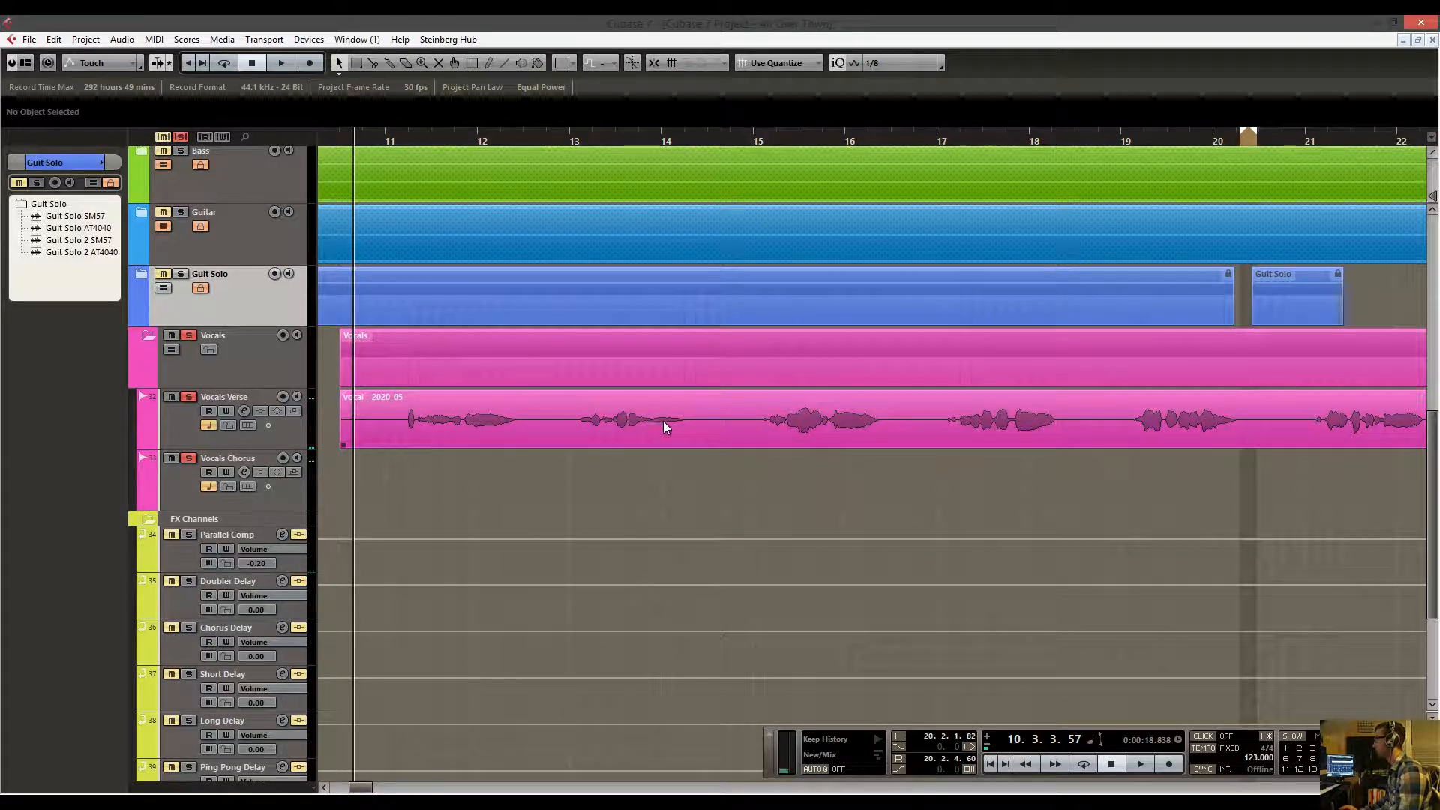
key("space")
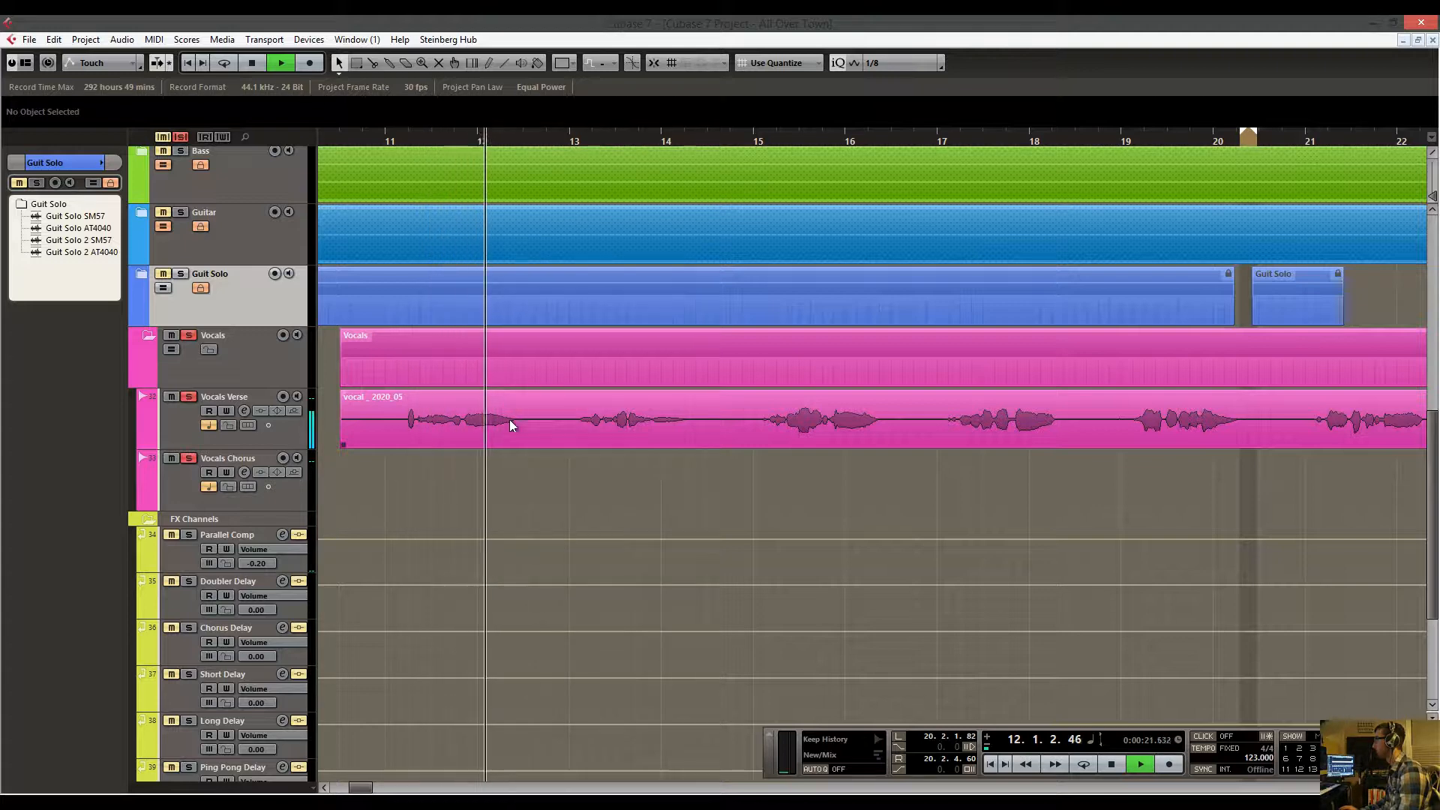
key("space")
Split the Vocals Verse clip around the quiet part of the first phrase, at about 11.2.2 and 11.4.2.
key("h")
key("h")
key("h")
key("h")
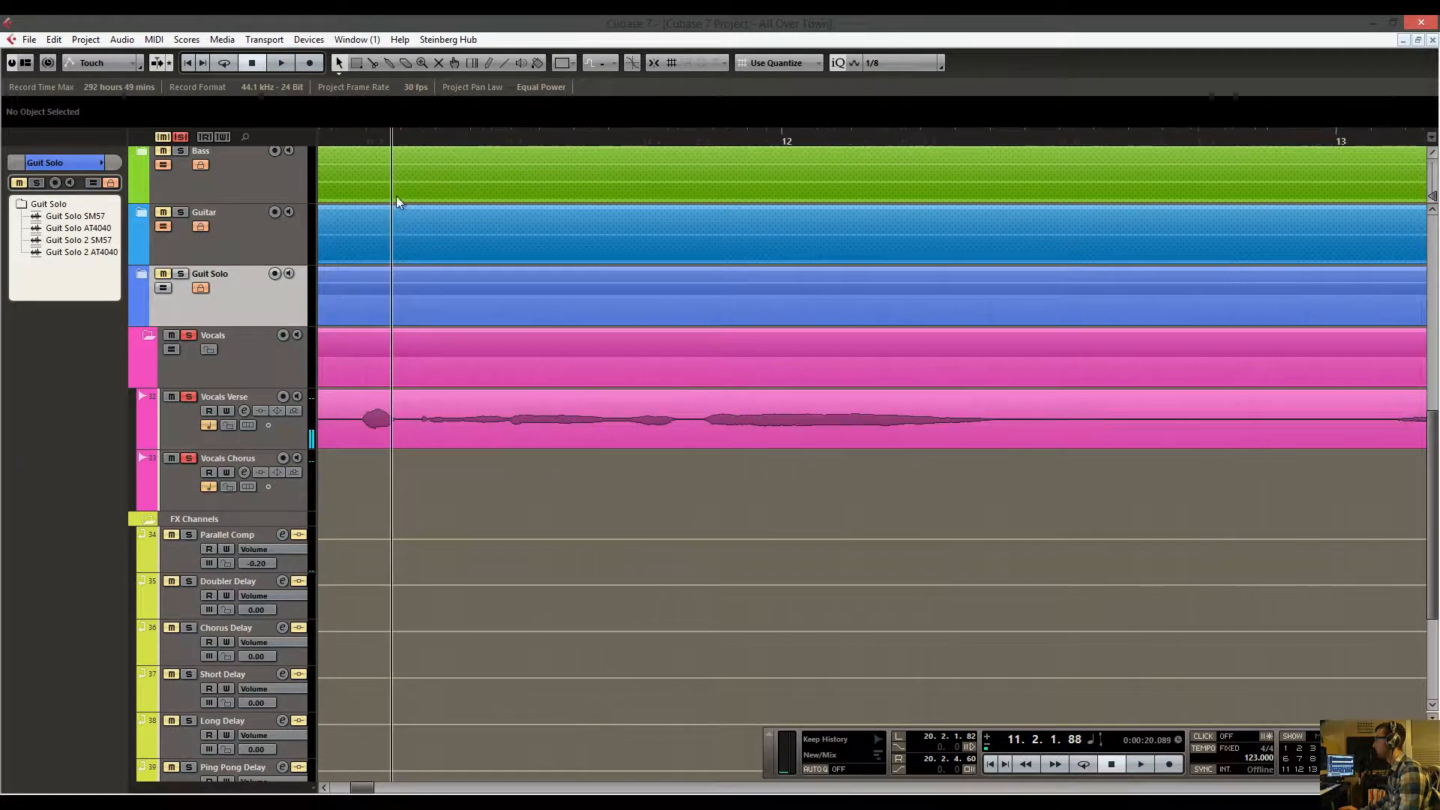
right_click(651, 429)
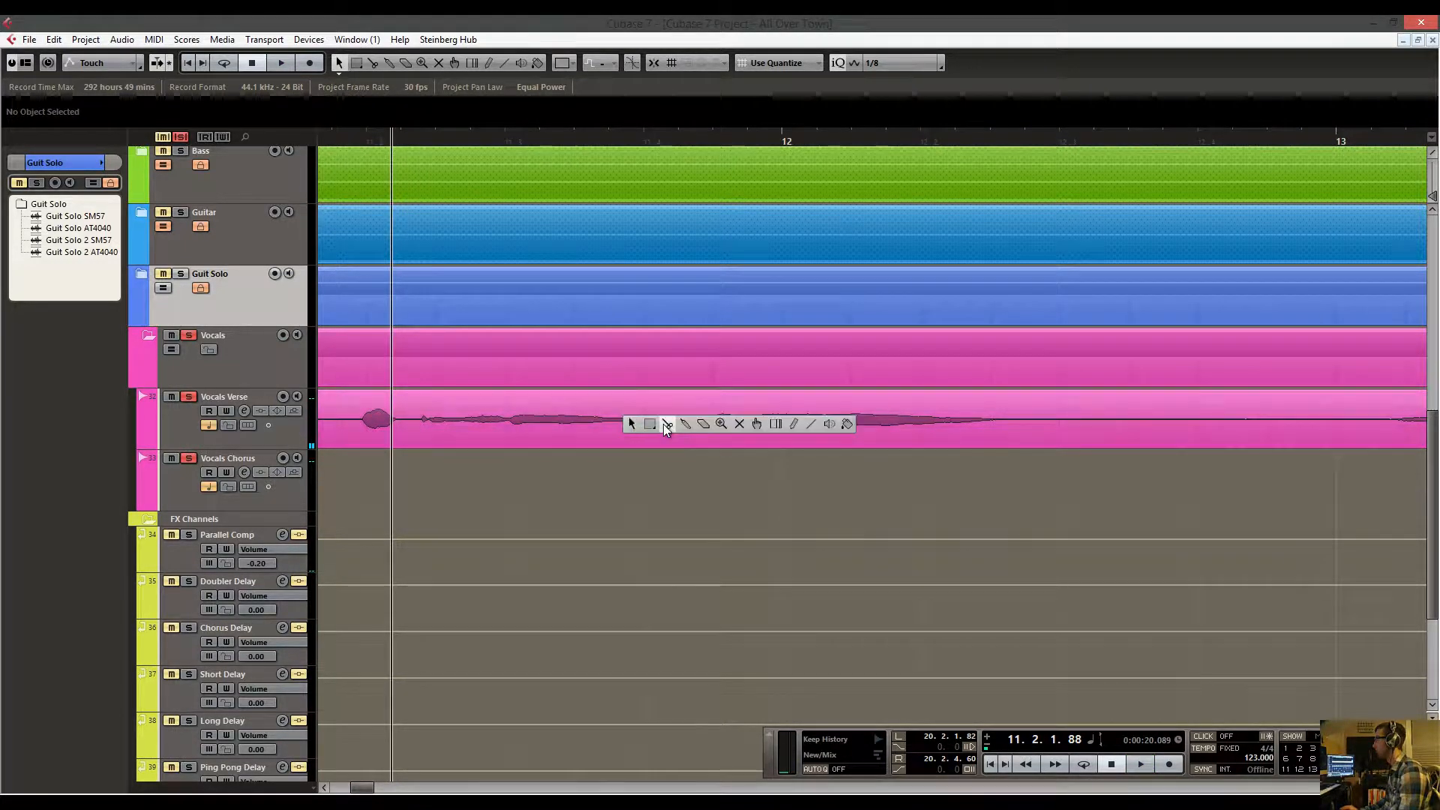
left_click(667, 423)
left_click(412, 431)
left_click(685, 435)
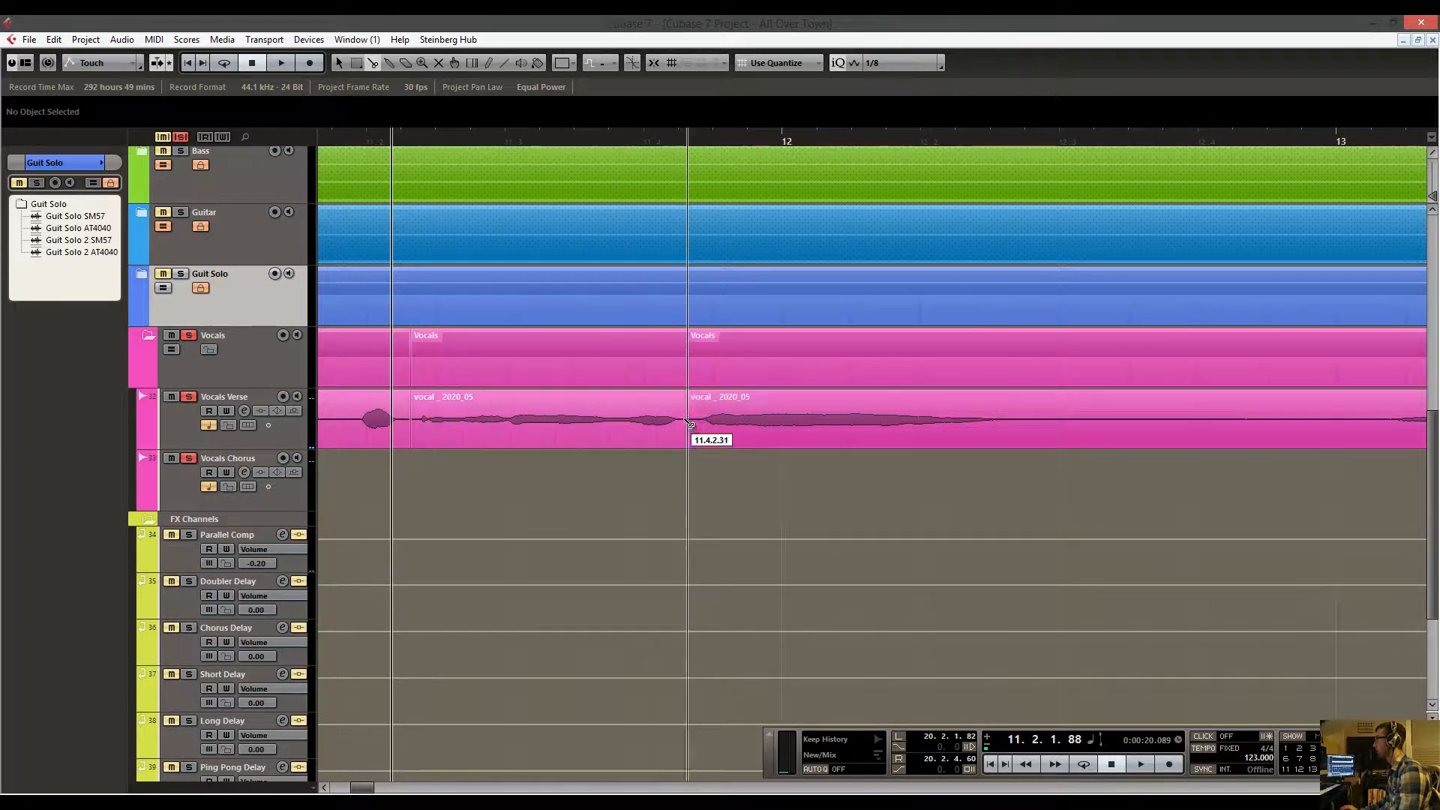
Raise the volume of the split-out part in bar 11 to 0.96 dB and play it back in context.
left_click(600, 418)
left_click_drag(547, 391, 548, 392)
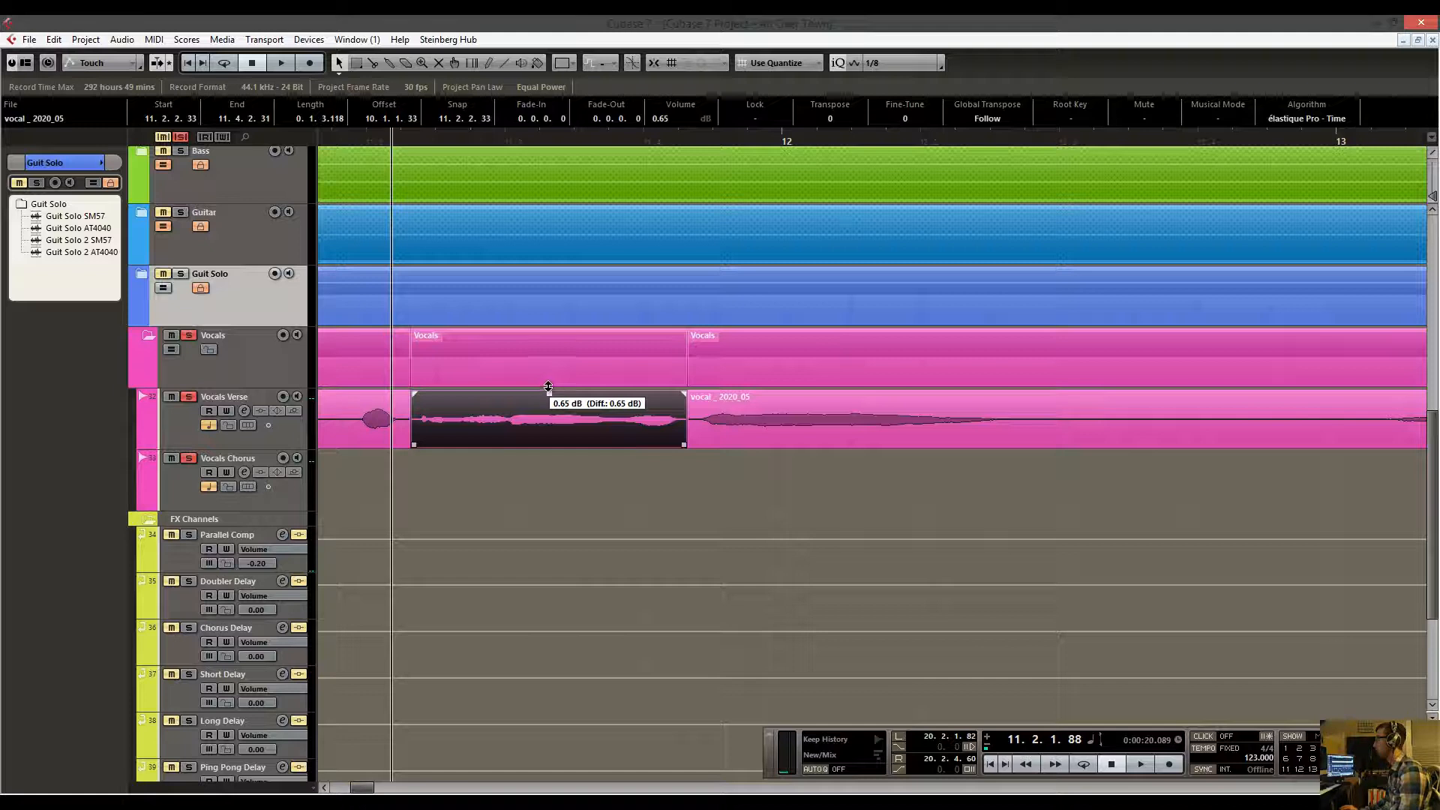
left_click_drag(384, 139, 328, 125)
key("space")
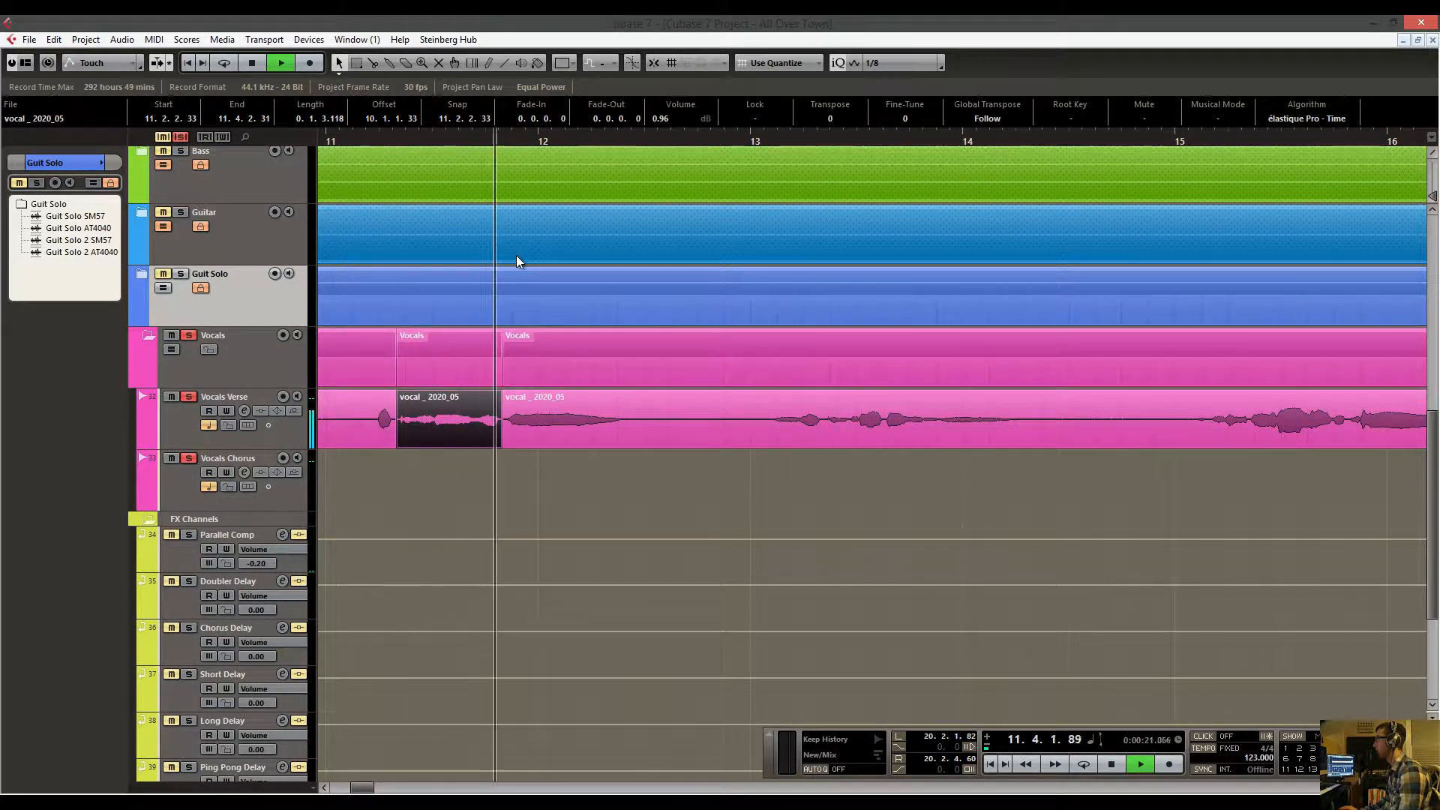
left_click_drag(702, 349, 562, 359)
key("space")
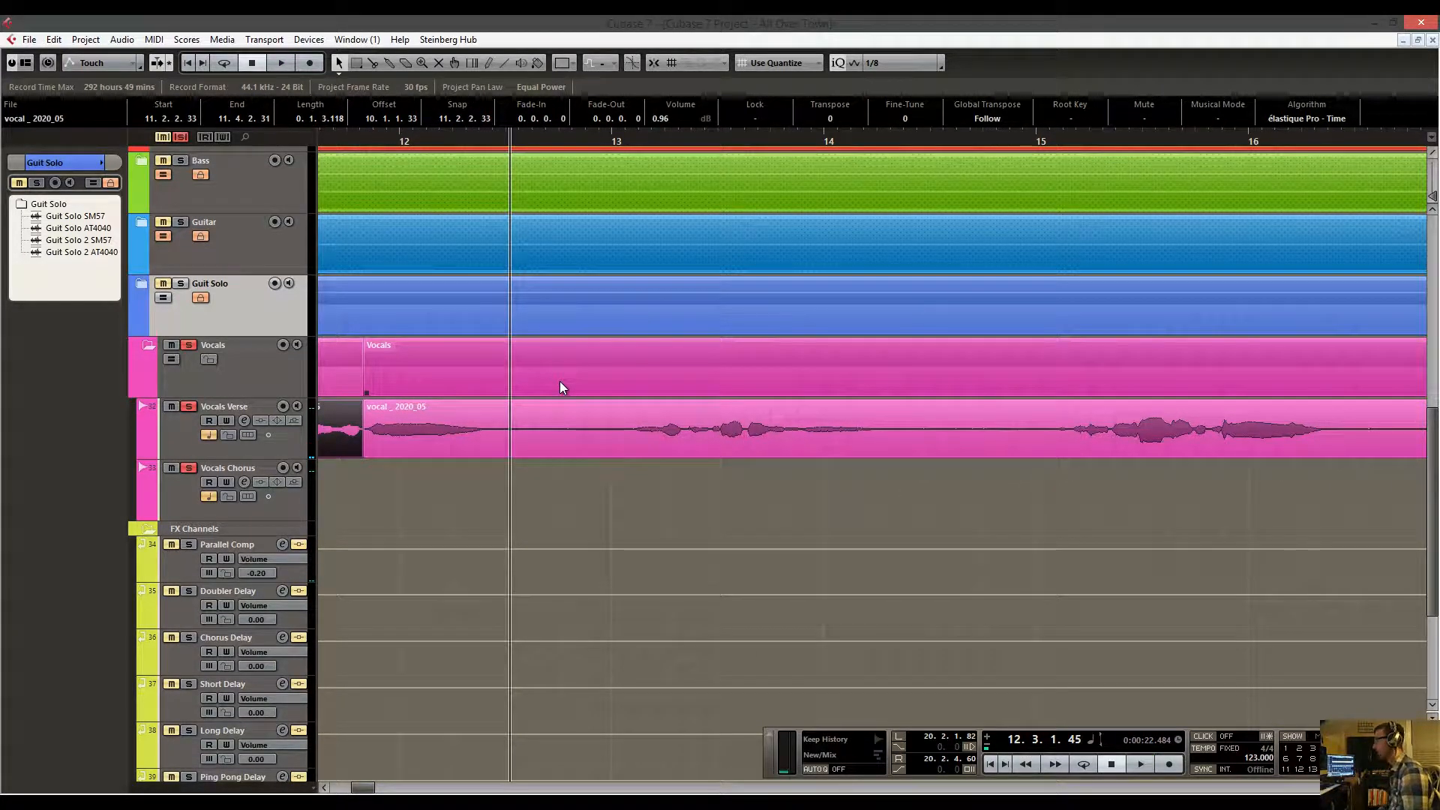
Audition the next Vocals Verse phrase, from about bar 13 to just past bar 14.
scroll(498, 373, "up", 1)
scroll(498, 374, "left", 3)
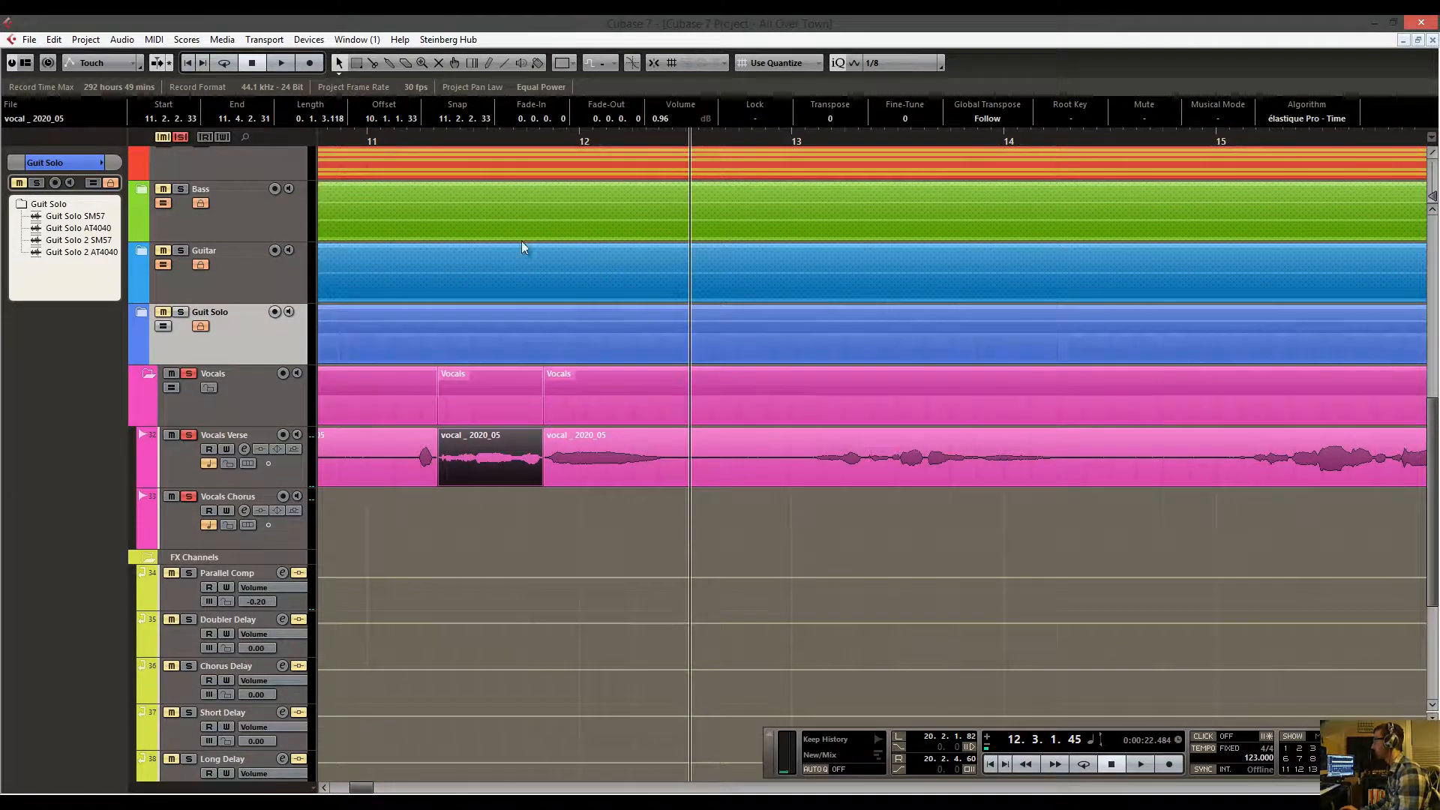
left_click(474, 141)
left_click(472, 133)
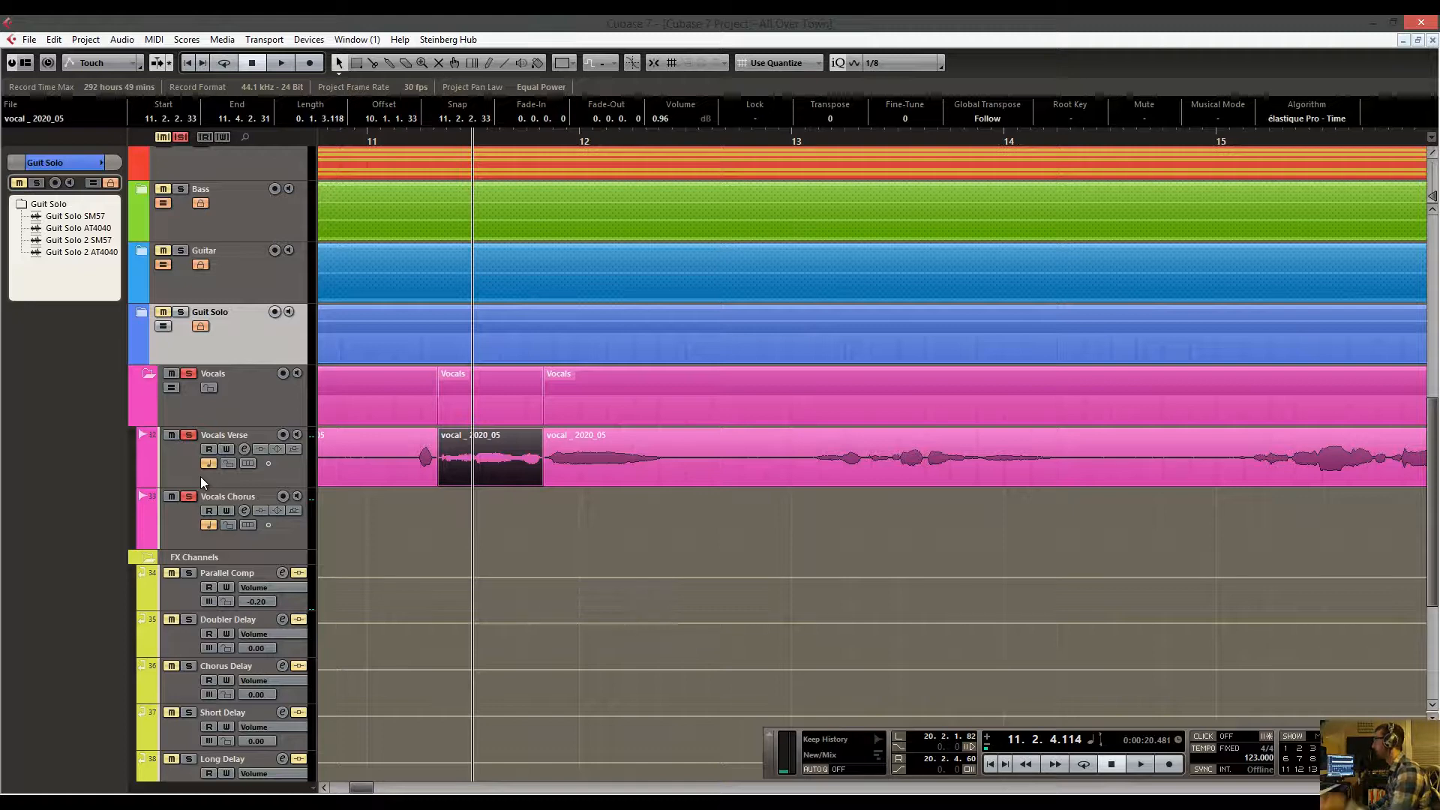
scroll(622, 364, "right", 5)
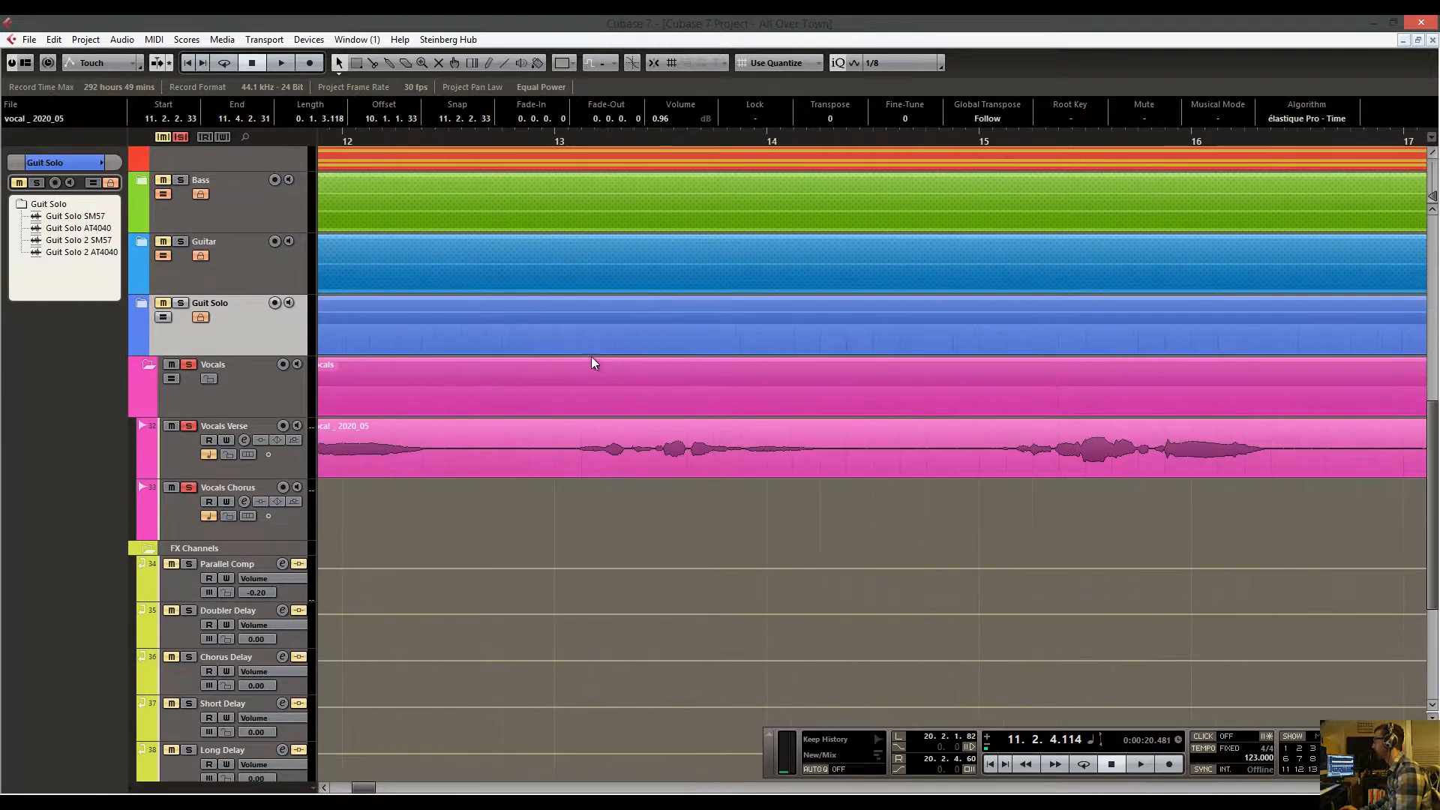
scroll(594, 387, "up", 1)
left_click_drag(515, 144, 510, 137)
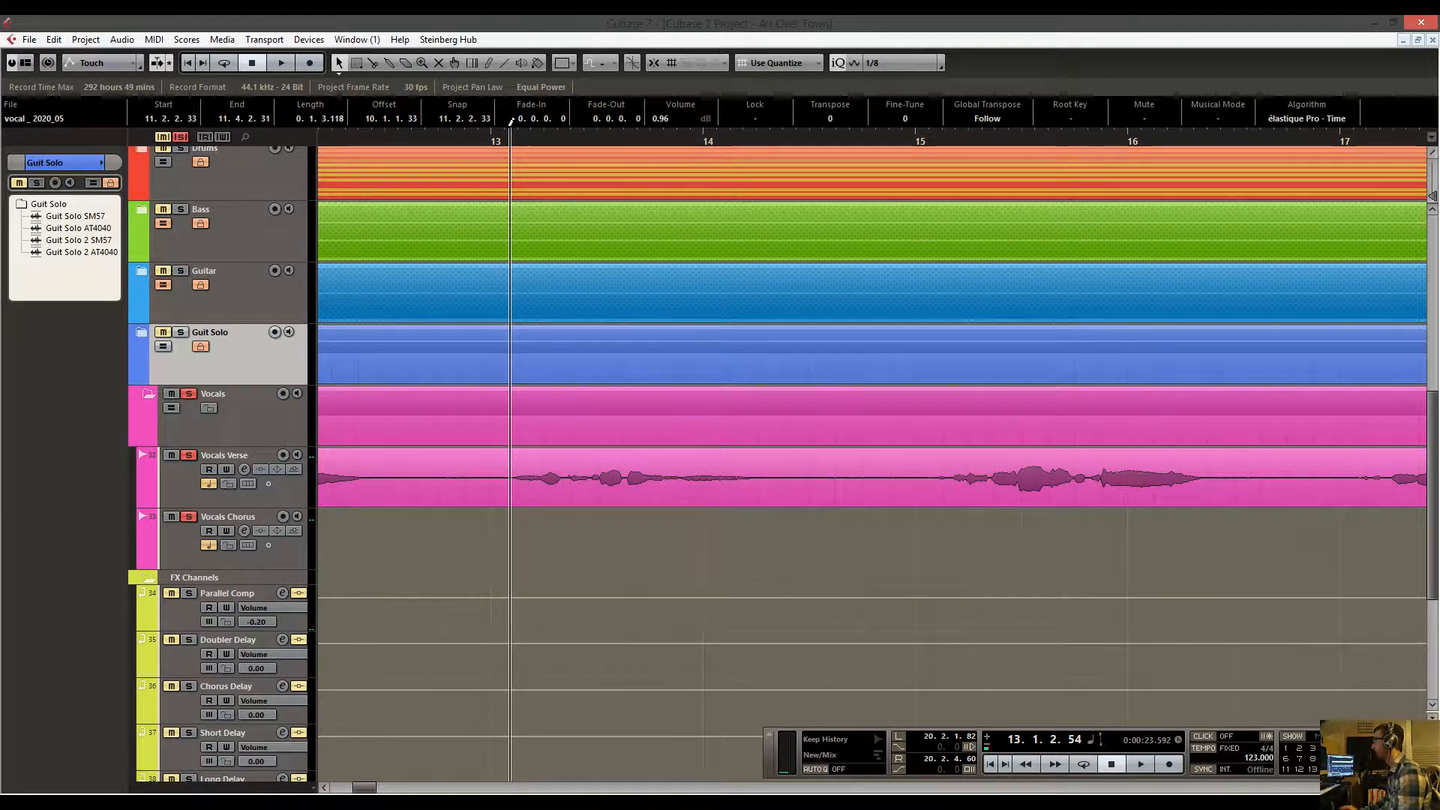
left_click_drag(507, 135, 482, 130)
key("space")
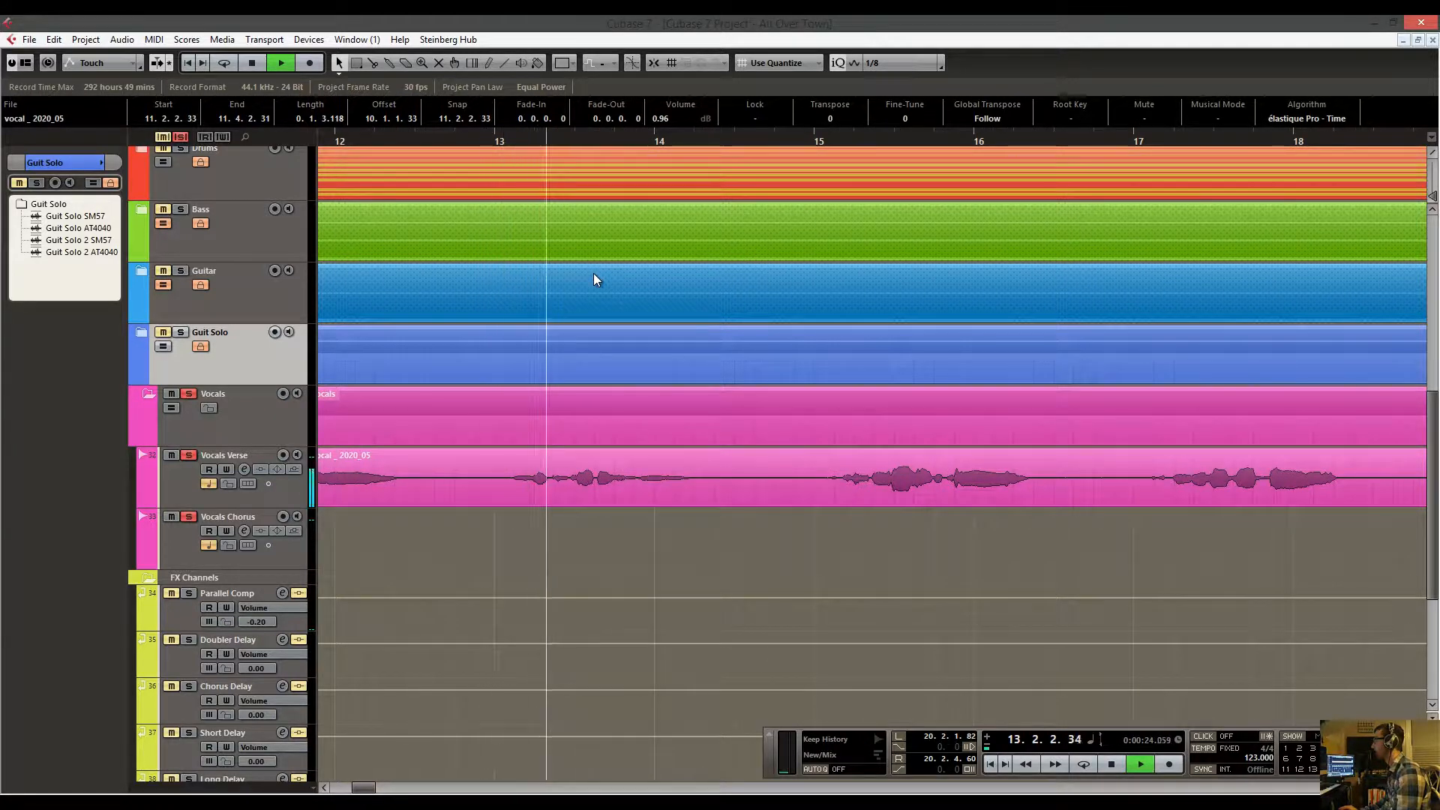
key("space")
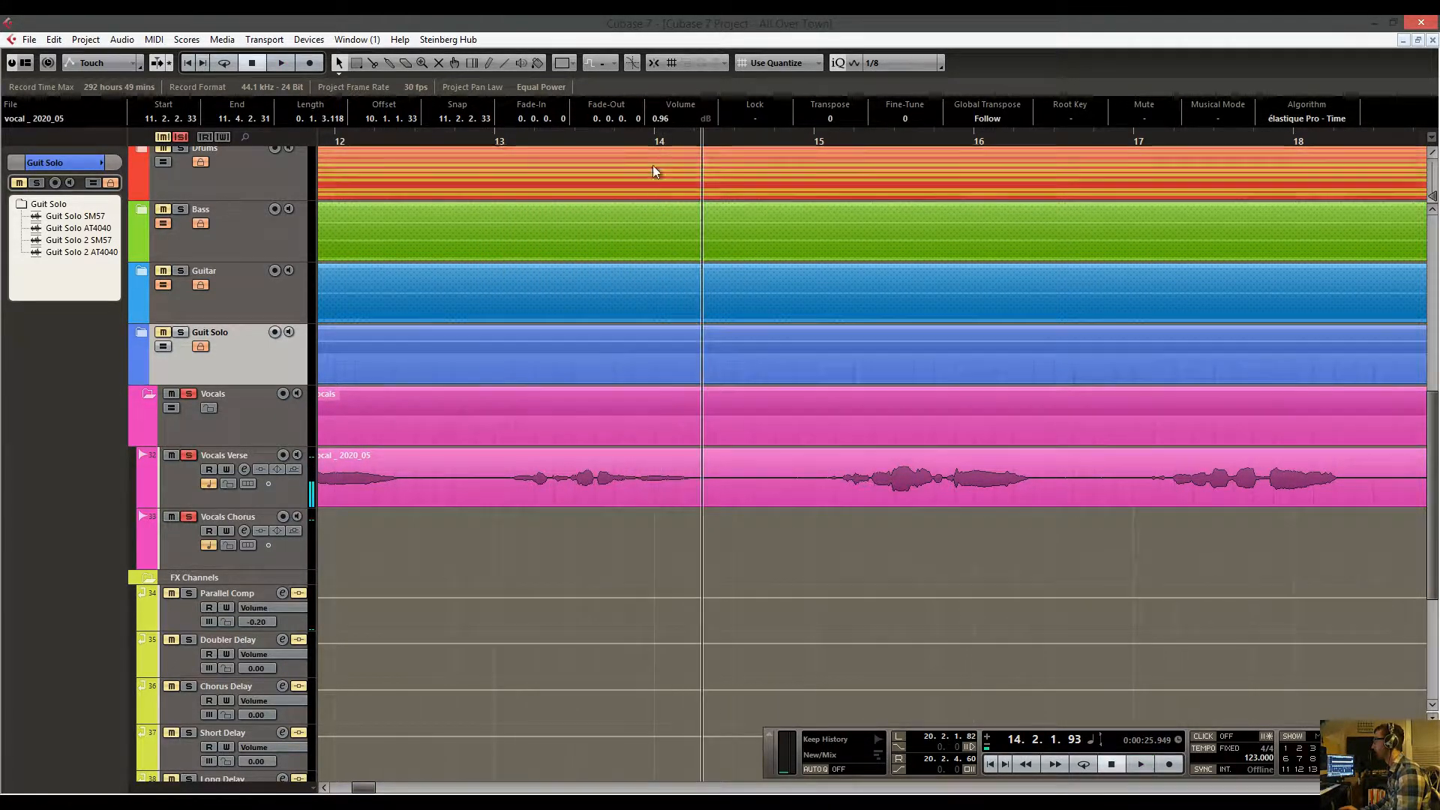
Split the Vocals Verse clip around the quiet phrase ending near bar 14, at about 13.4.3 and 14.2.1.
left_click_drag(647, 141, 717, 477)
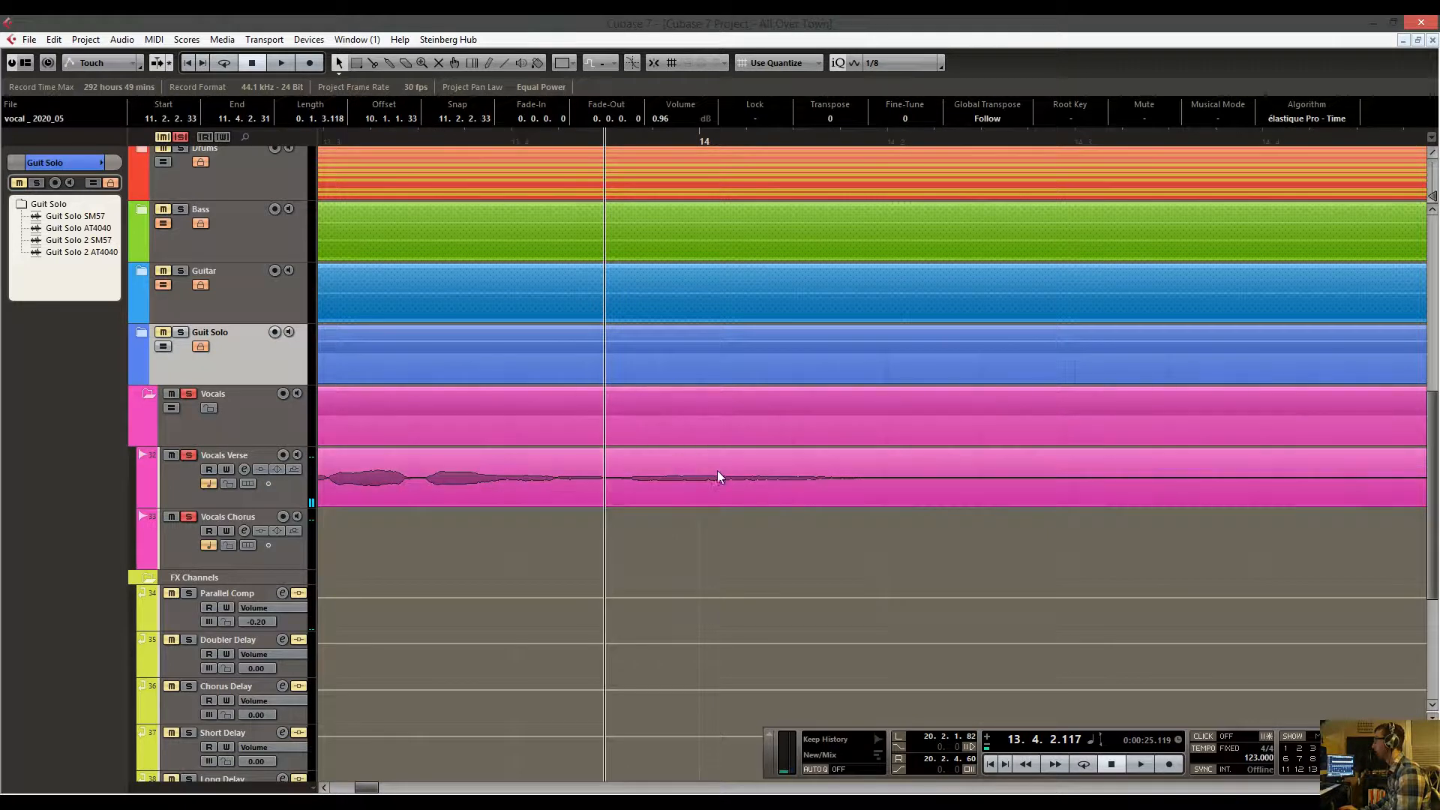
right_click(634, 492)
left_click(655, 496)
left_click(620, 484)
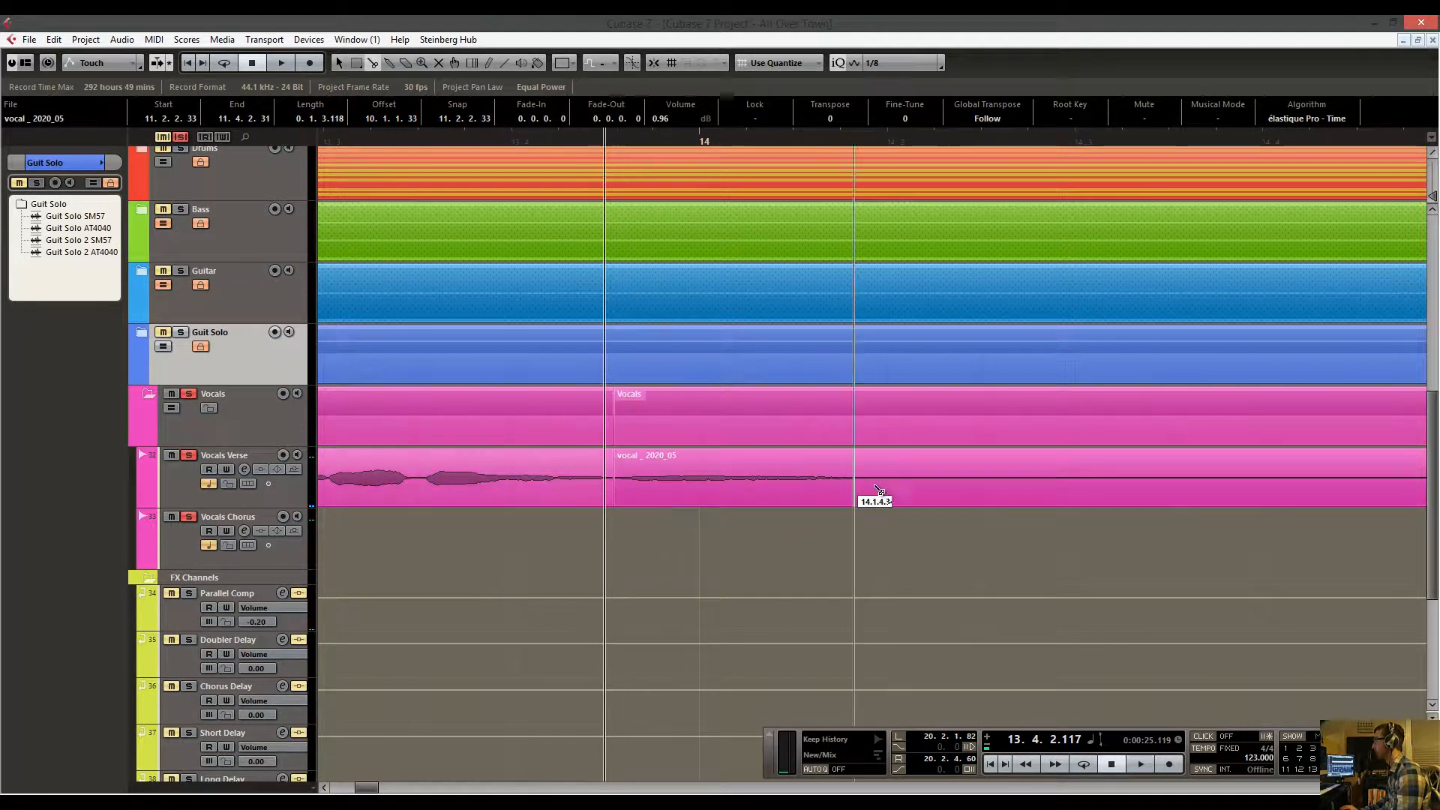
left_click(905, 488)
Raise the volume of the split-out part at bar 14 to 2.01 dB and play it back.
key("1")
left_click(761, 469)
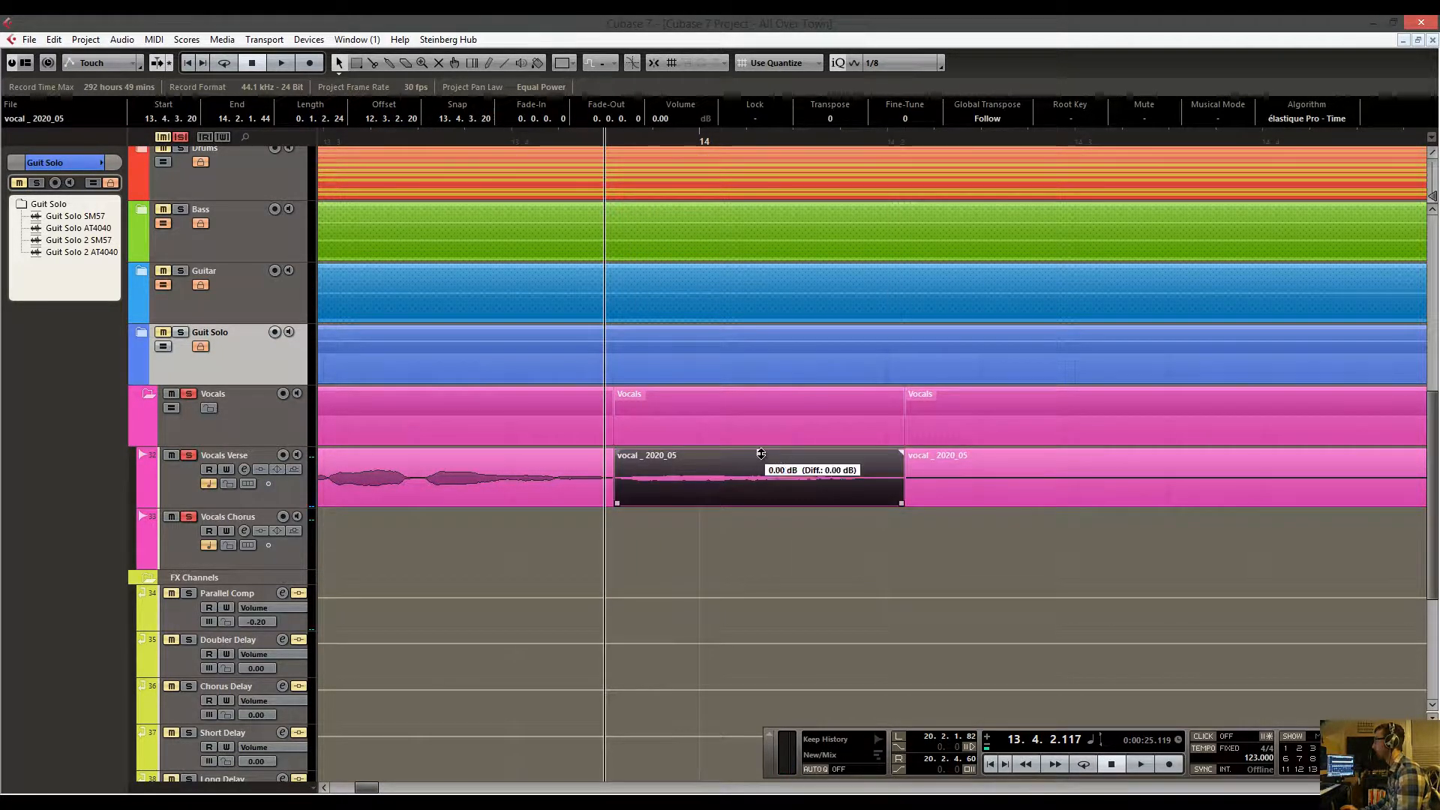
left_click_drag(759, 443, 758, 438)
left_click_drag(625, 142, 468, 136)
key("space")
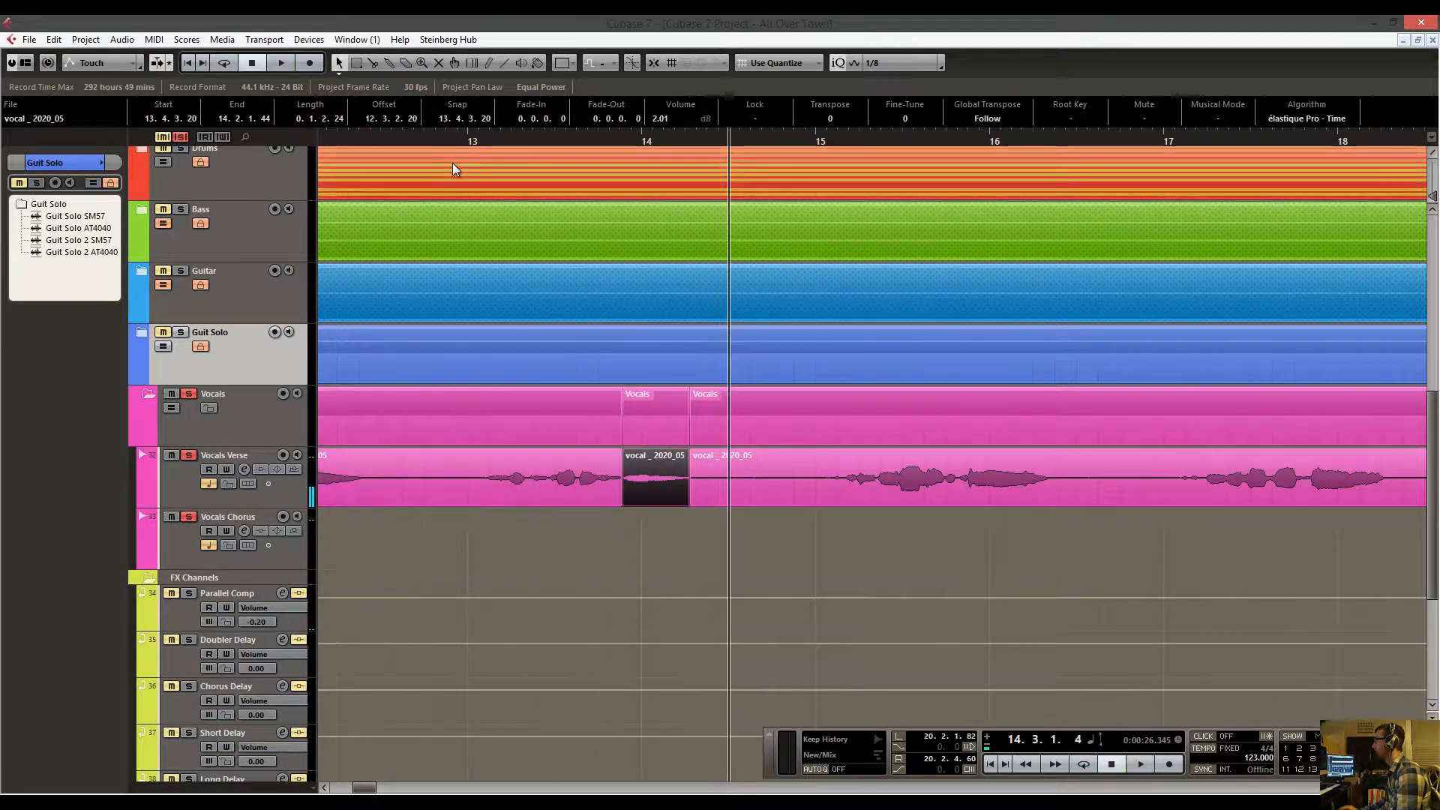
key("space")
Replay the edited phrase from bar 13 and fine-tune the bar 14 part's volume to 2.09 dB.
left_click(468, 139)
key("space")
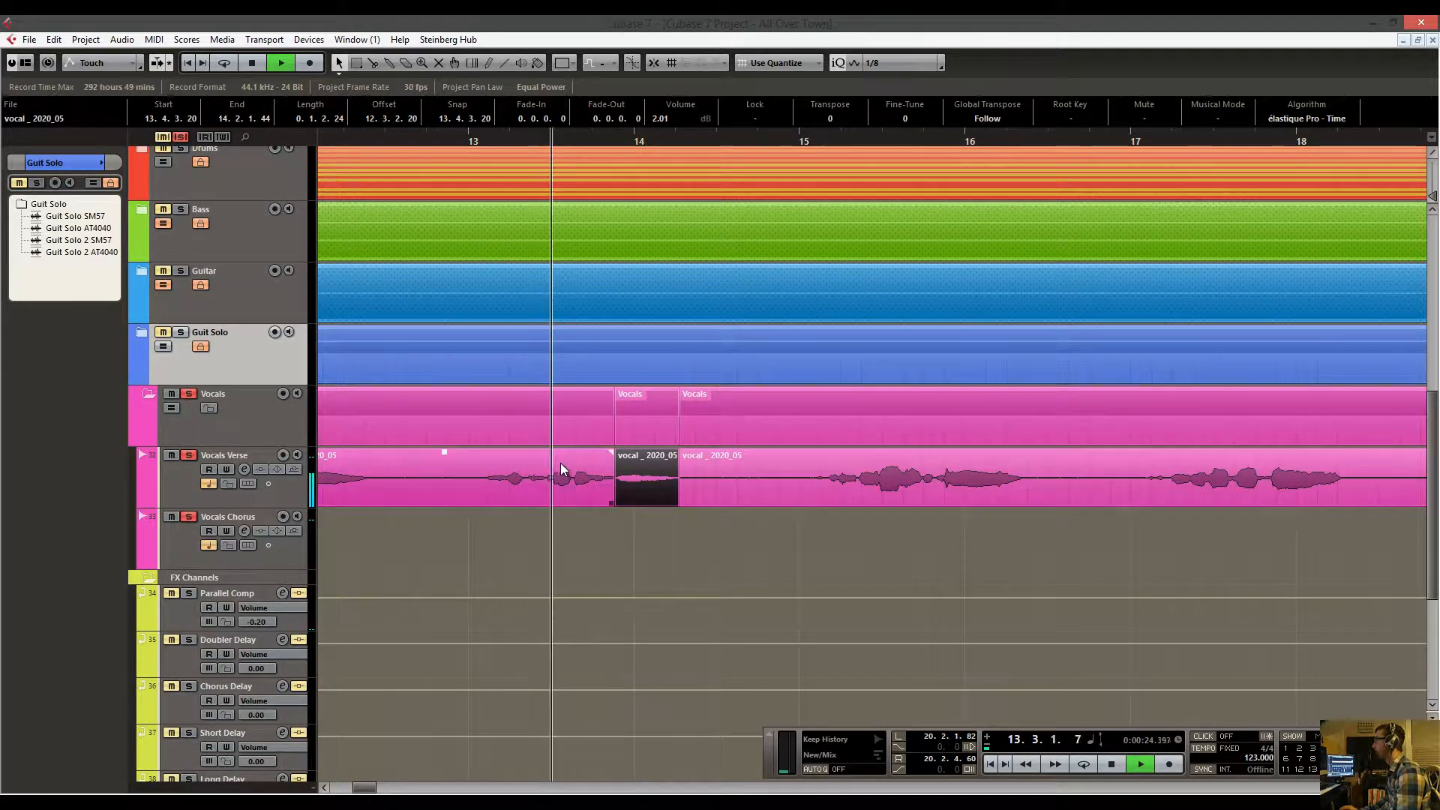
key("space")
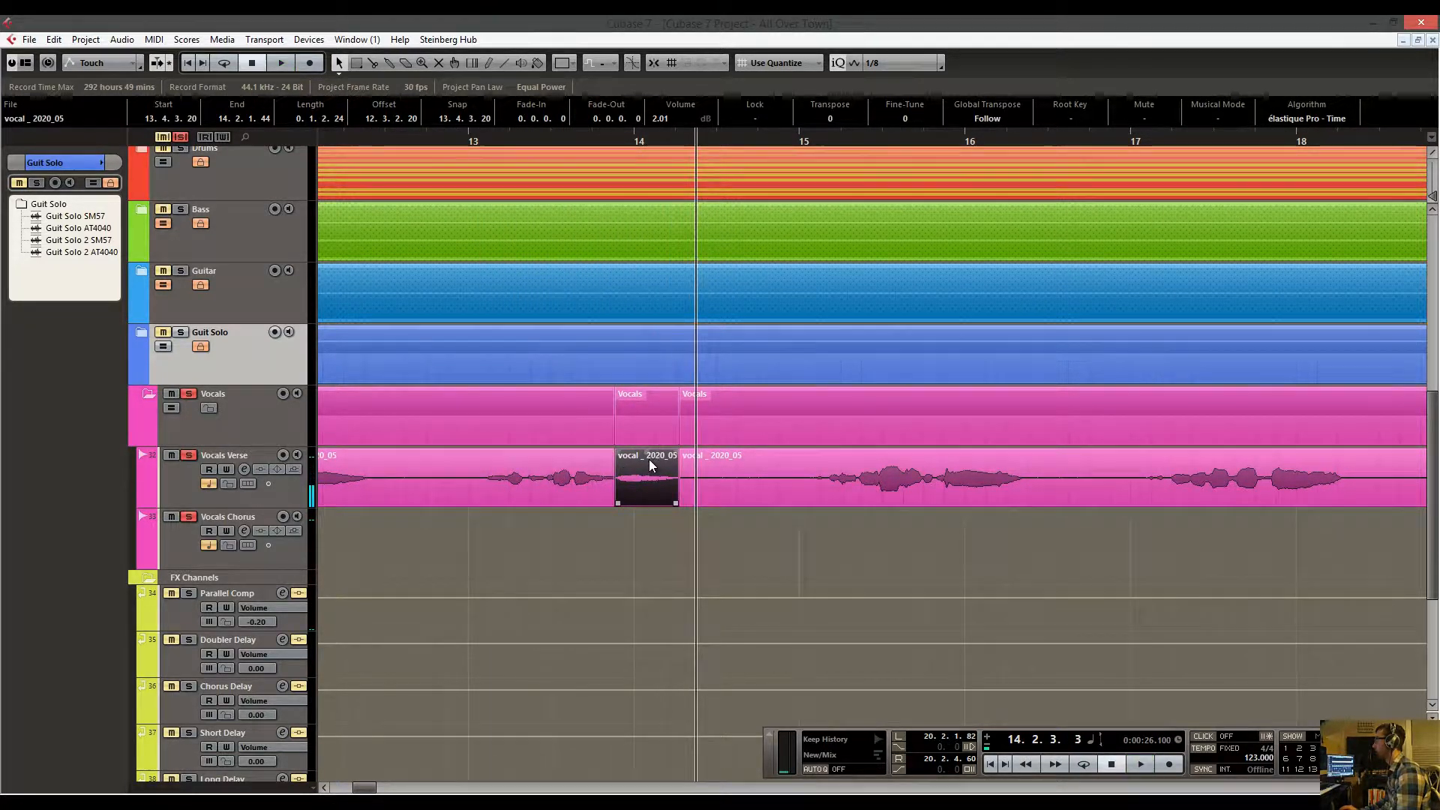
left_click_drag(647, 450, 649, 452)
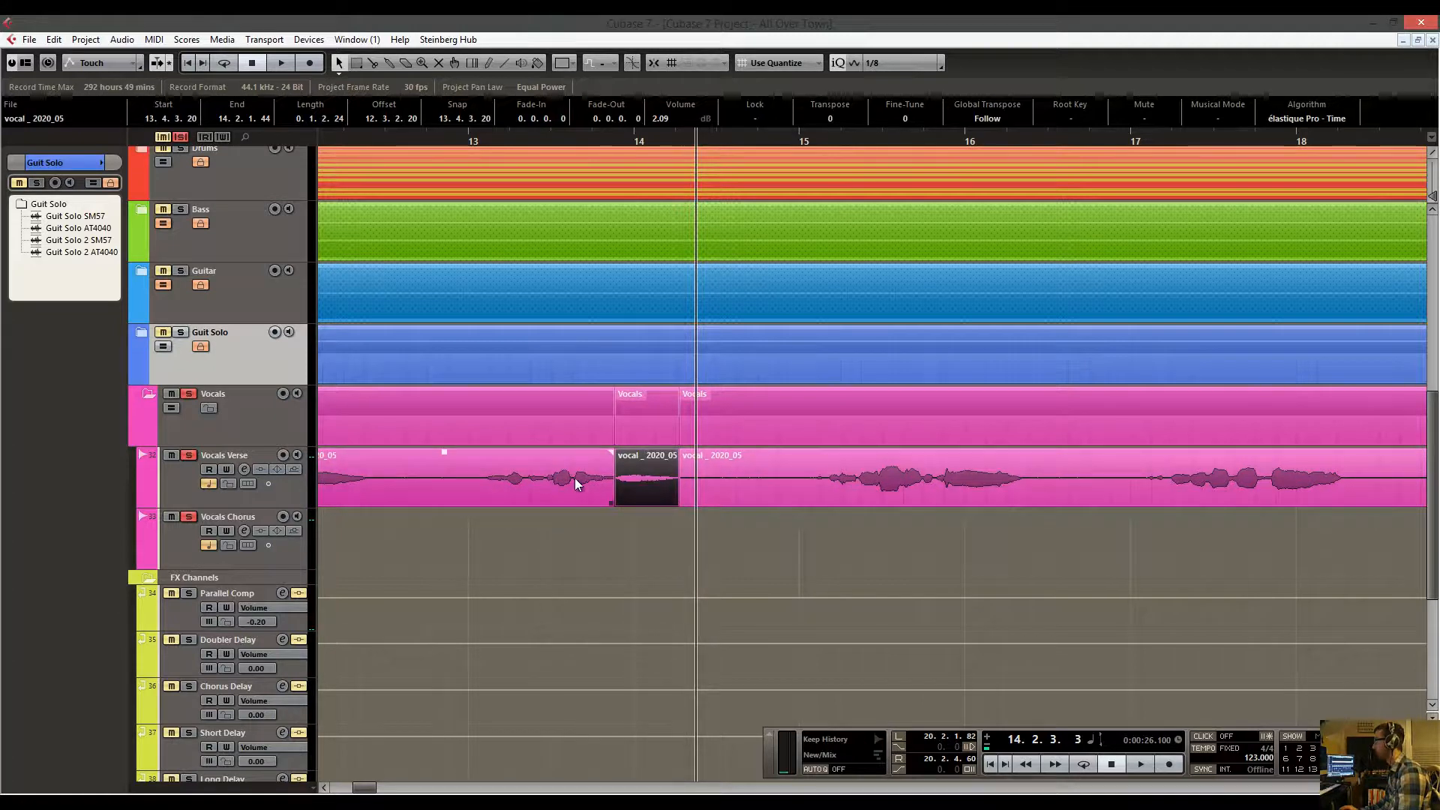
Audition the Vocals Verse phrase that starts at bar 15, playing its beginning a second time.
scroll(667, 421, "right", 3)
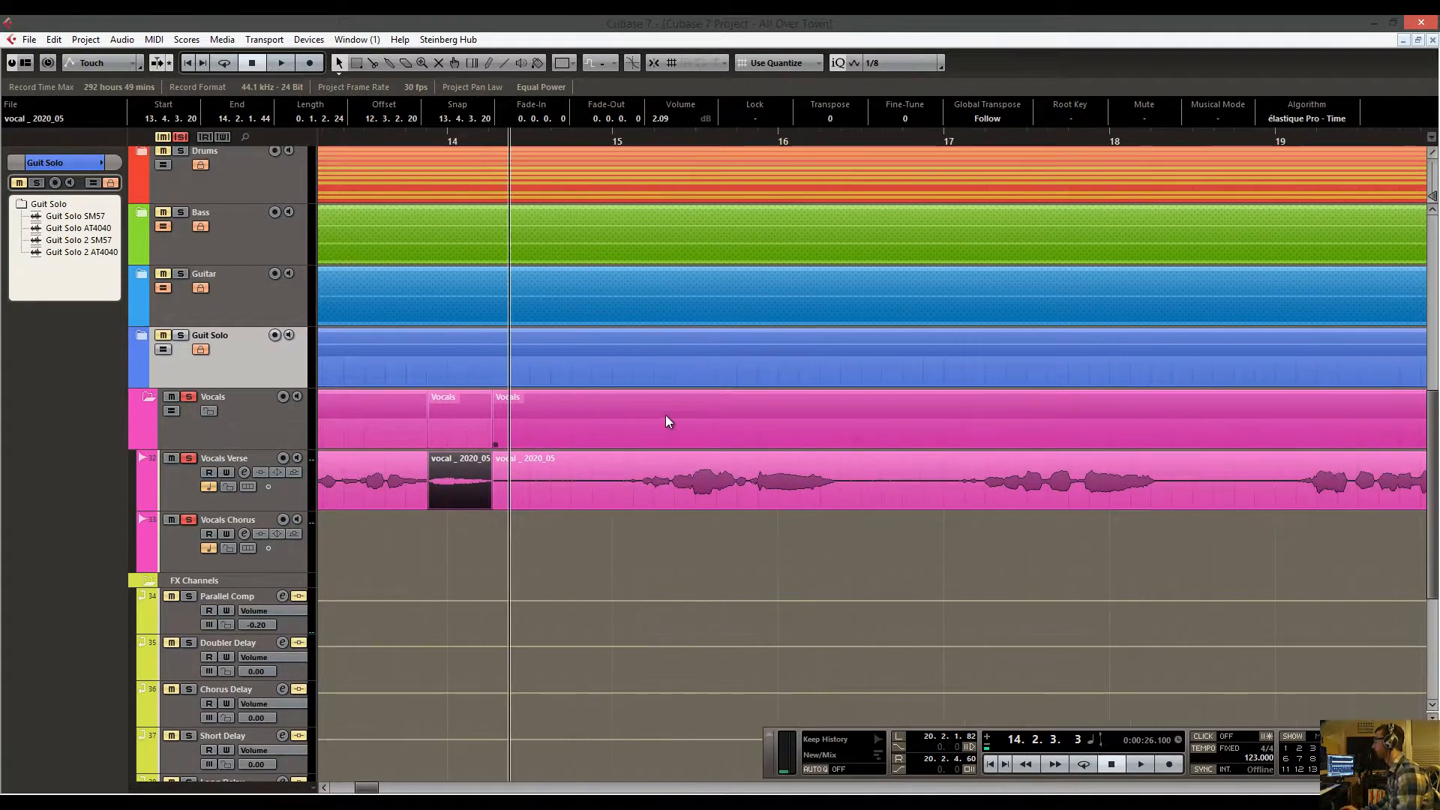
left_click(617, 140)
key("space")
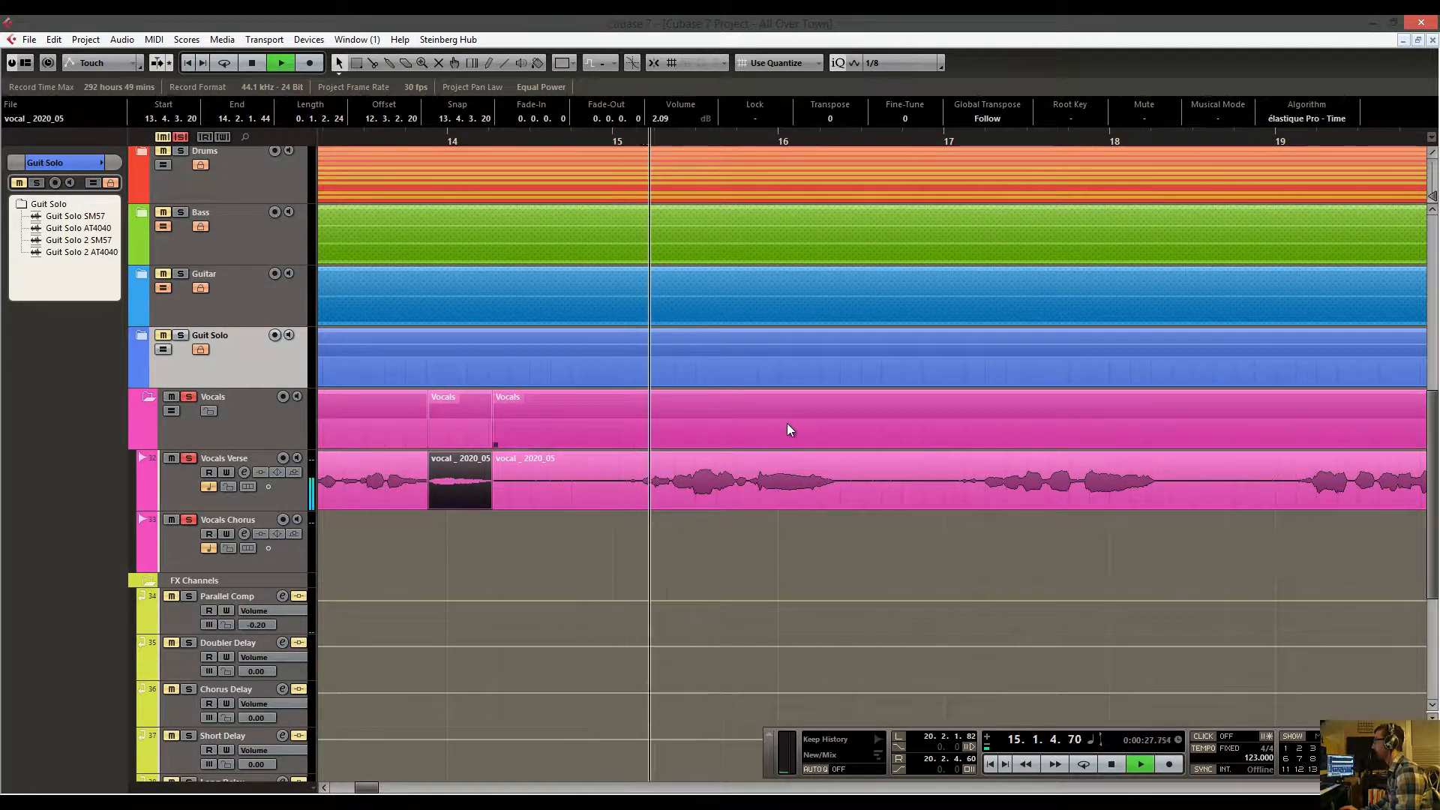
key("space")
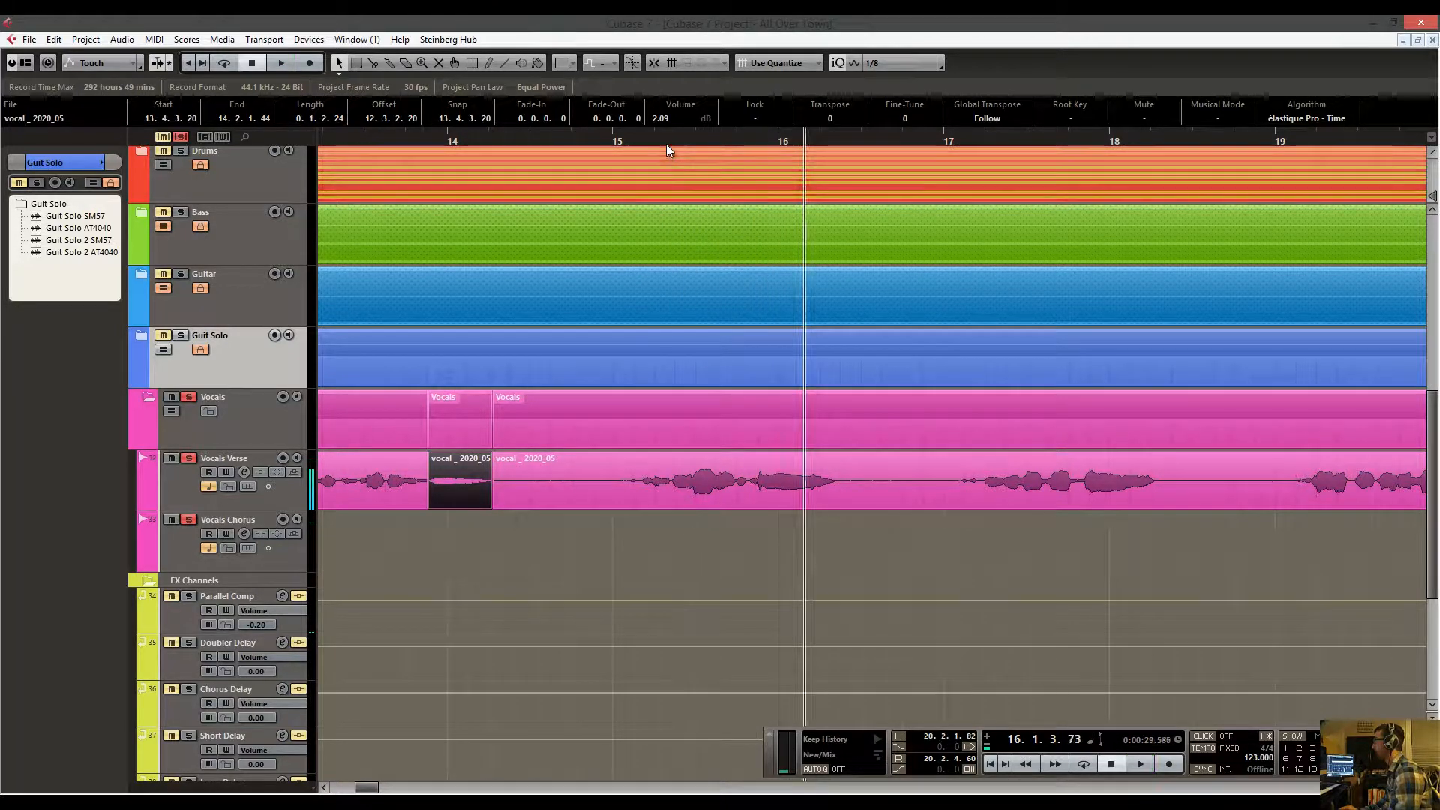
left_click_drag(666, 147, 710, 261)
key("space")
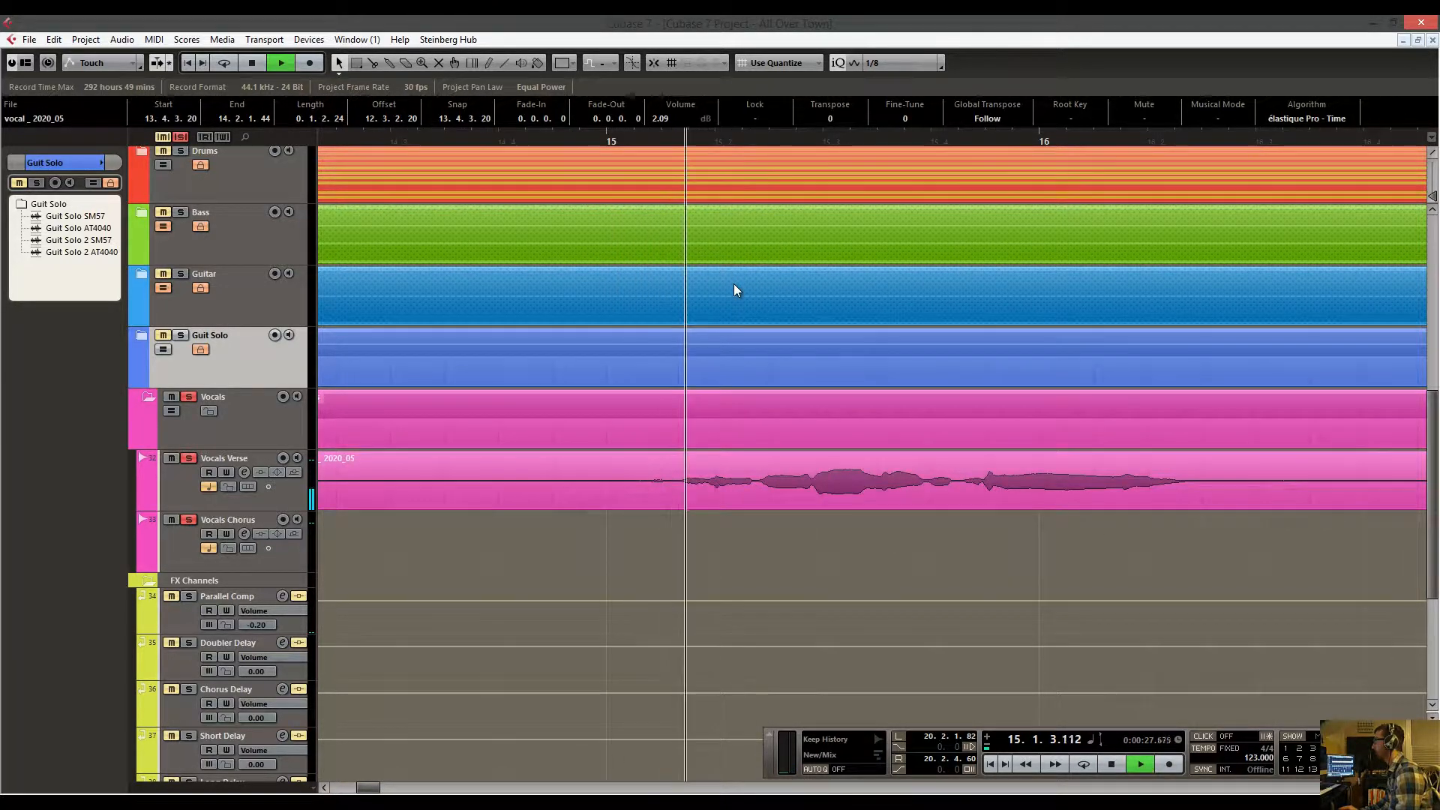
key("space")
Split the Vocals Verse clip around the quiet start of the phrase, at about 15.1.1 and 15.2.
right_click(647, 444)
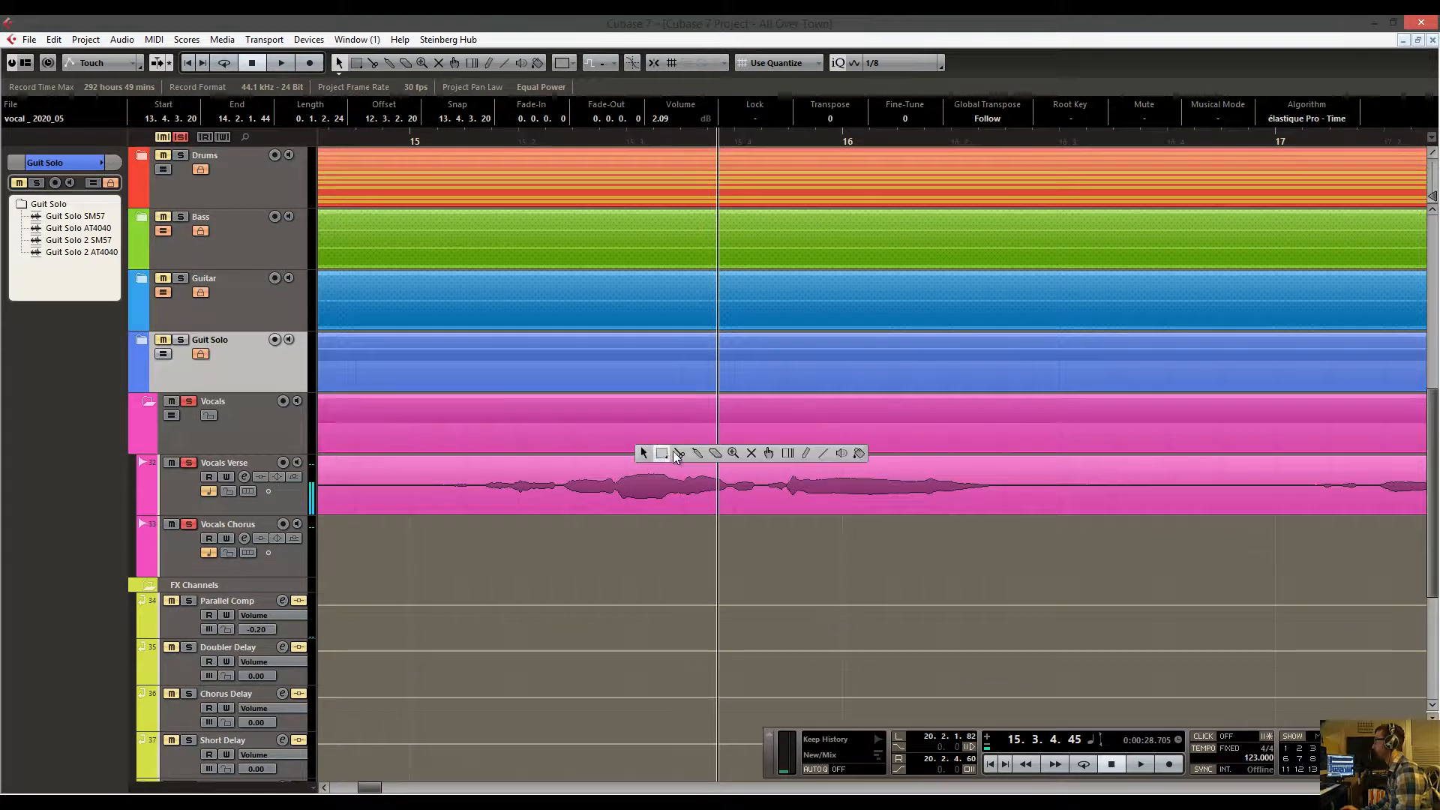
left_click(677, 453)
left_click(558, 497)
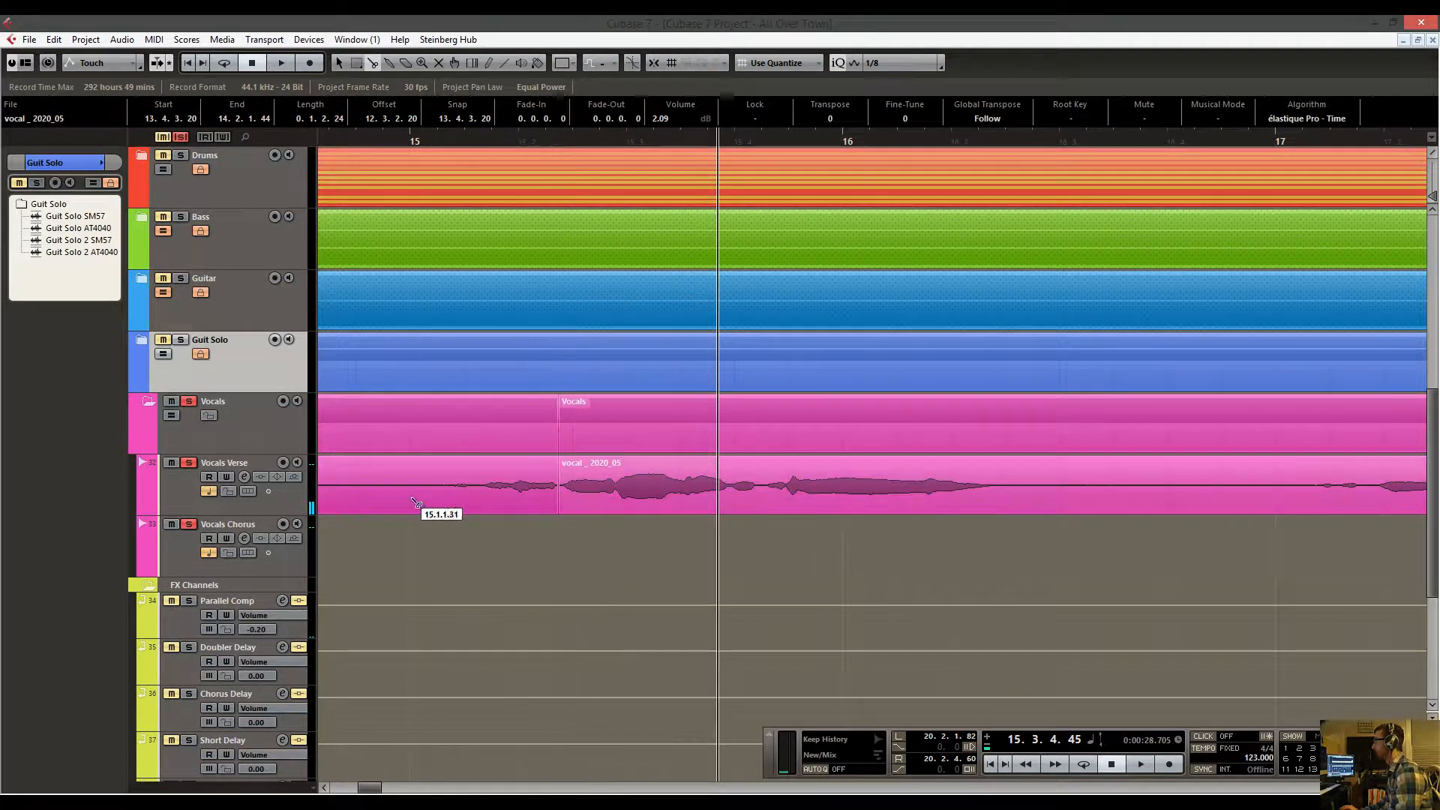
left_click(414, 501)
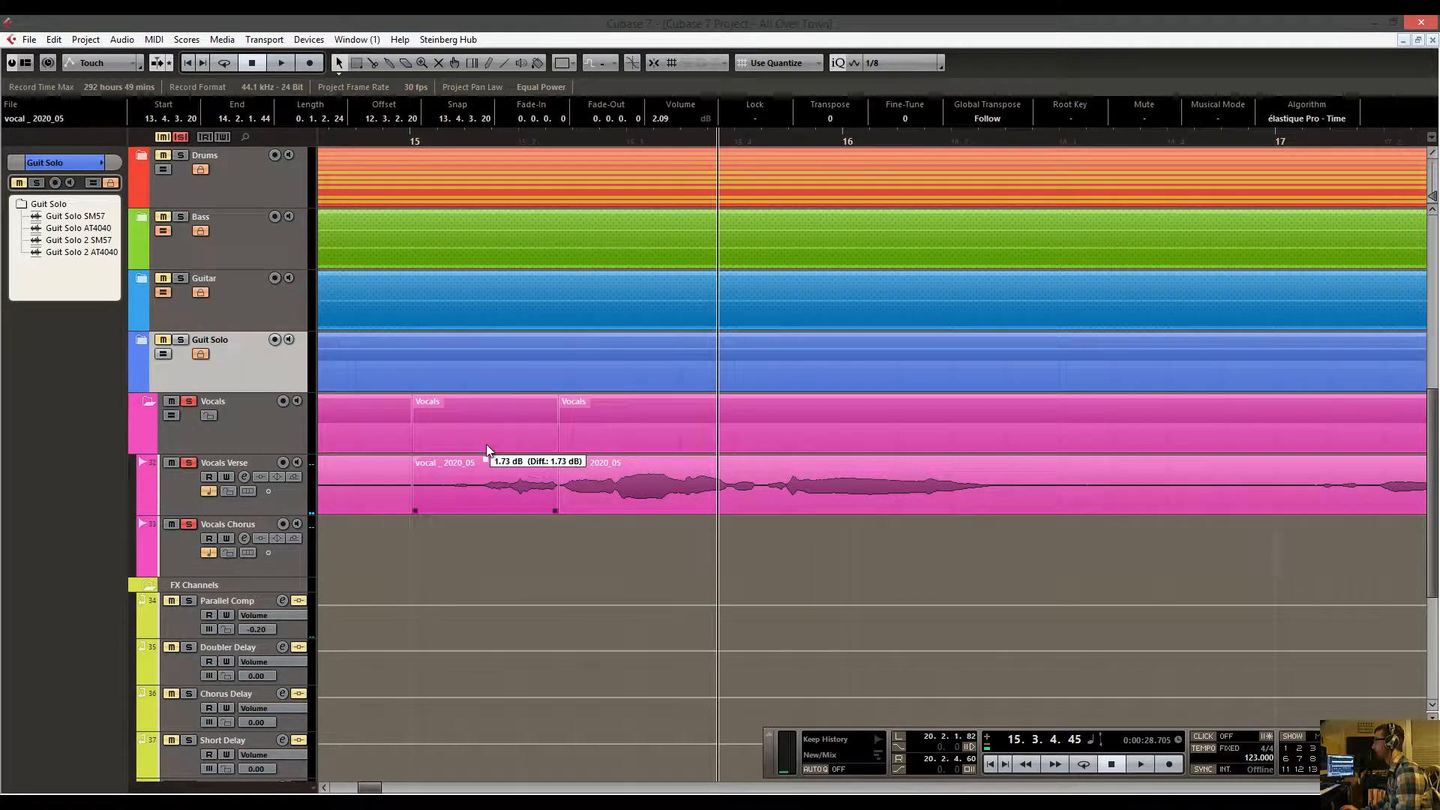
Raise the volume of the split-out Vocals Verse part at bar 15 to about 1.7 dB and play back from 14.3.
left_click_drag(487, 445, 487, 442)
left_click_drag(473, 142, 360, 121)
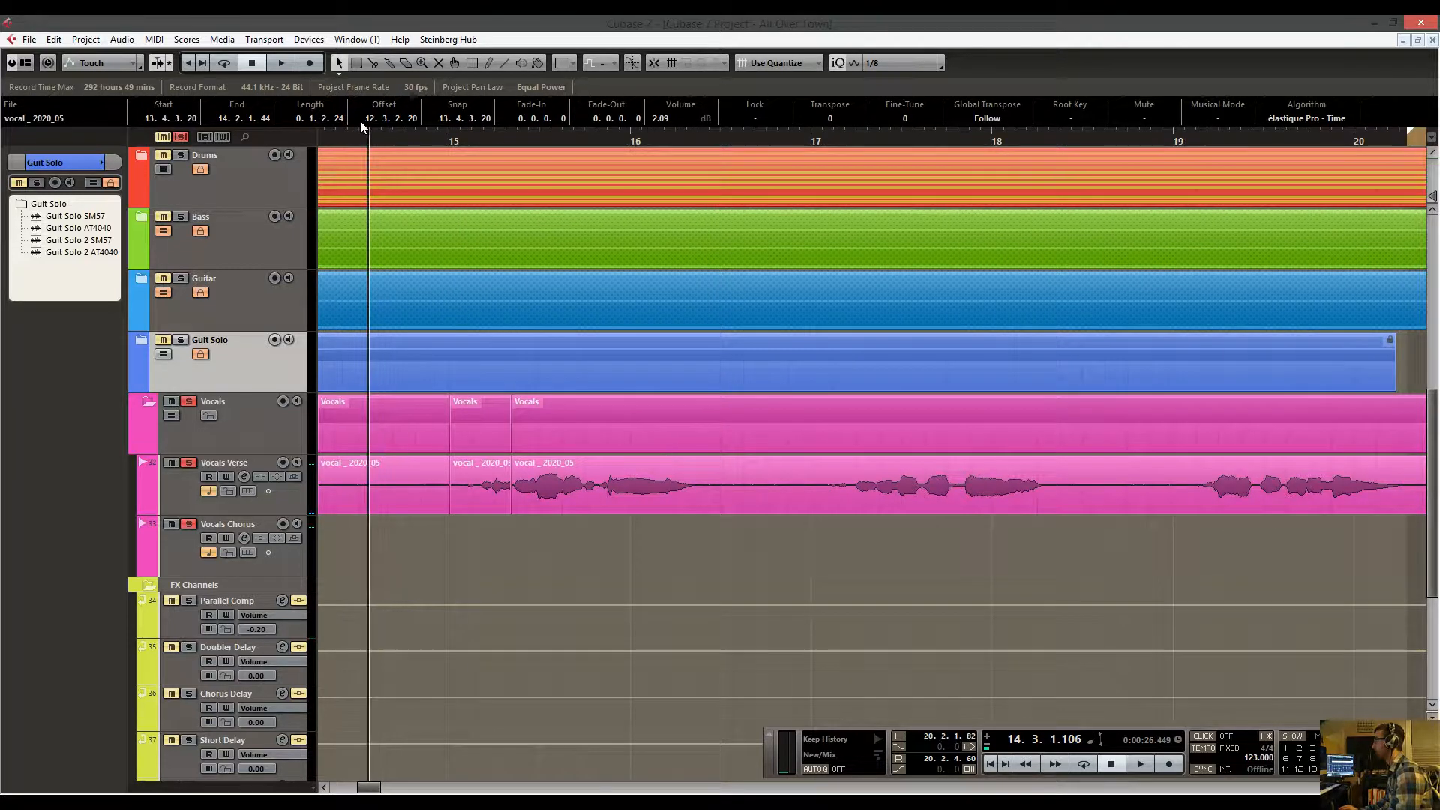
key("space")
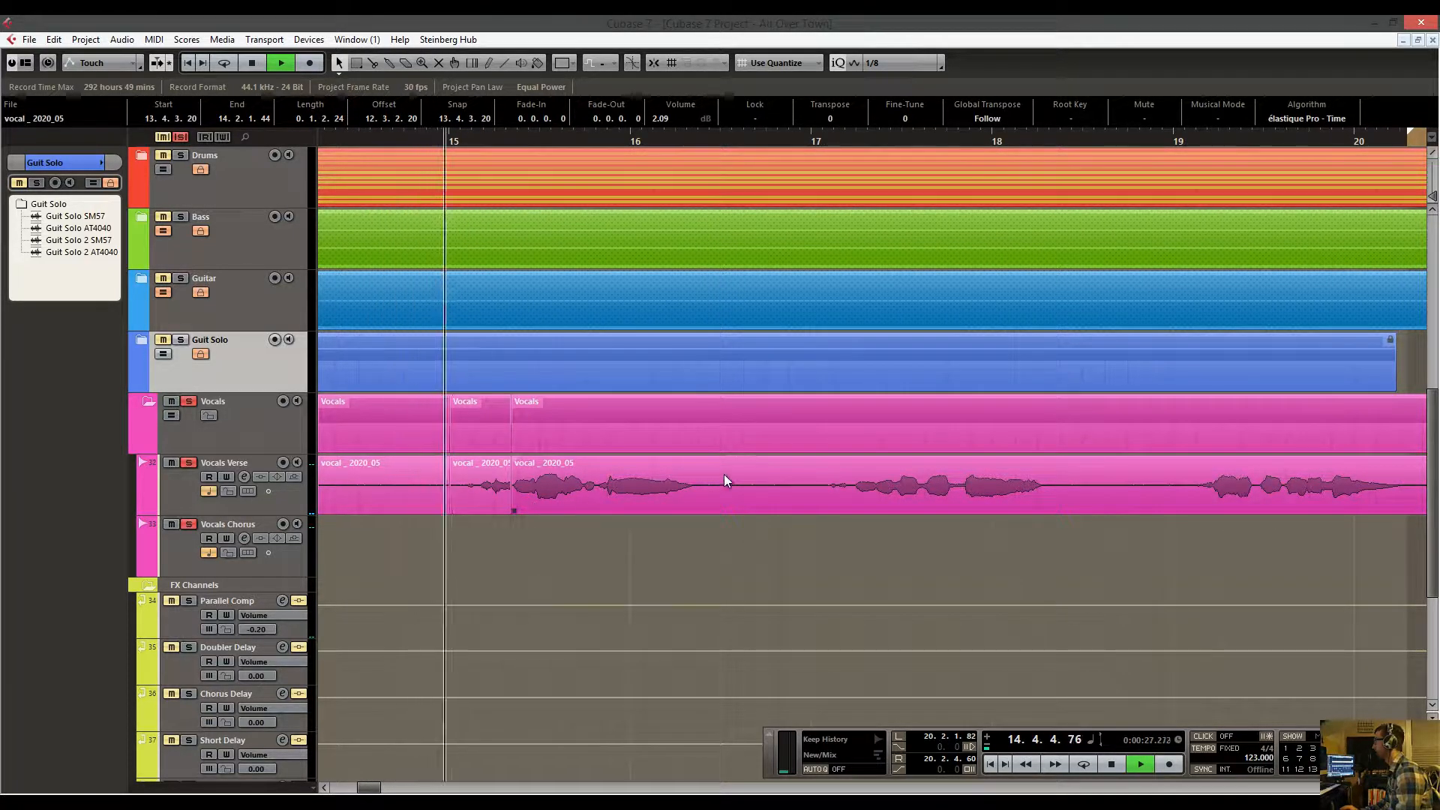
Listen through the verse and first chorus vocals from bar 15 to bar 29, checking for quiet phrases.
left_click_drag(830, 460, 538, 476)
left_click_drag(746, 345, 647, 345)
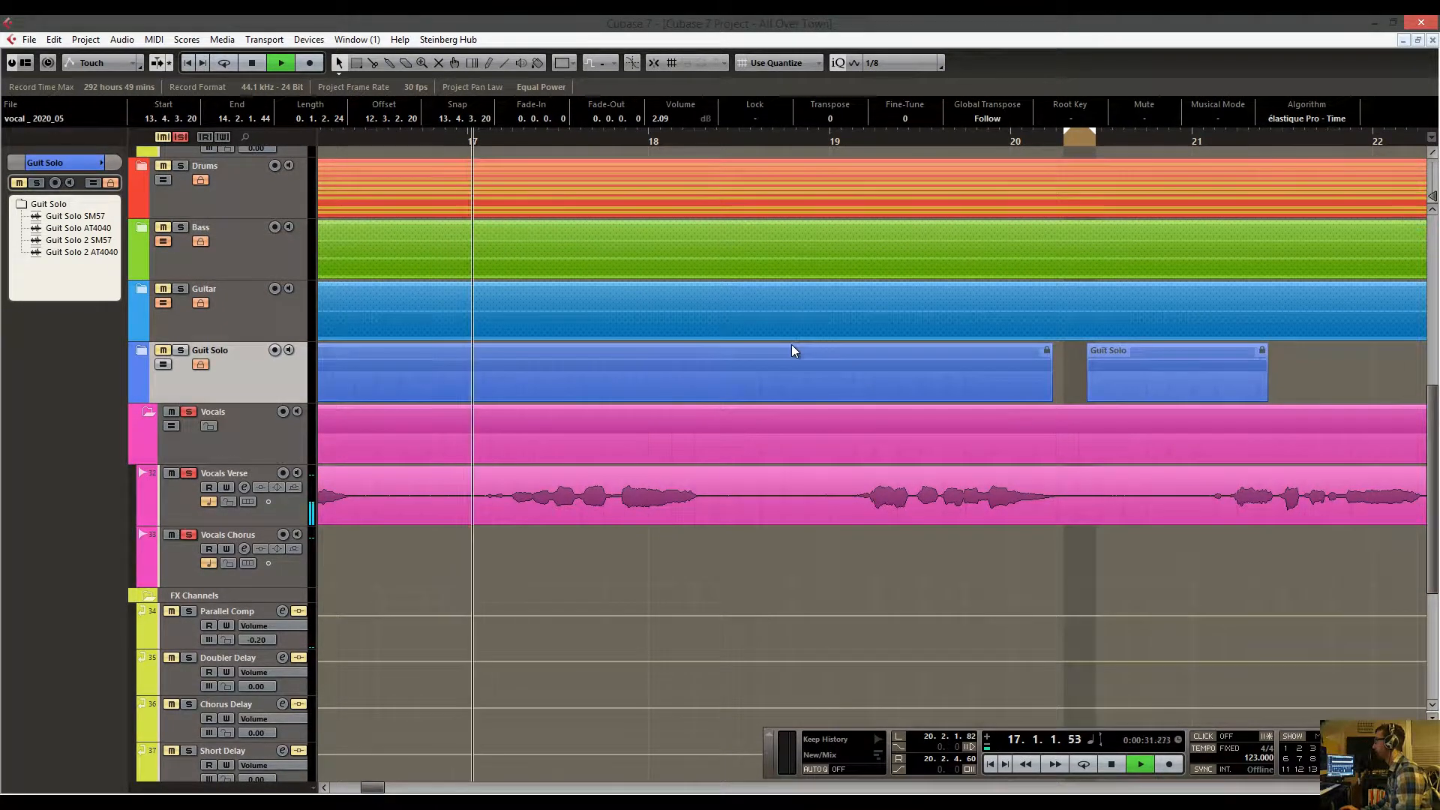
left_click_drag(913, 361, 778, 360)
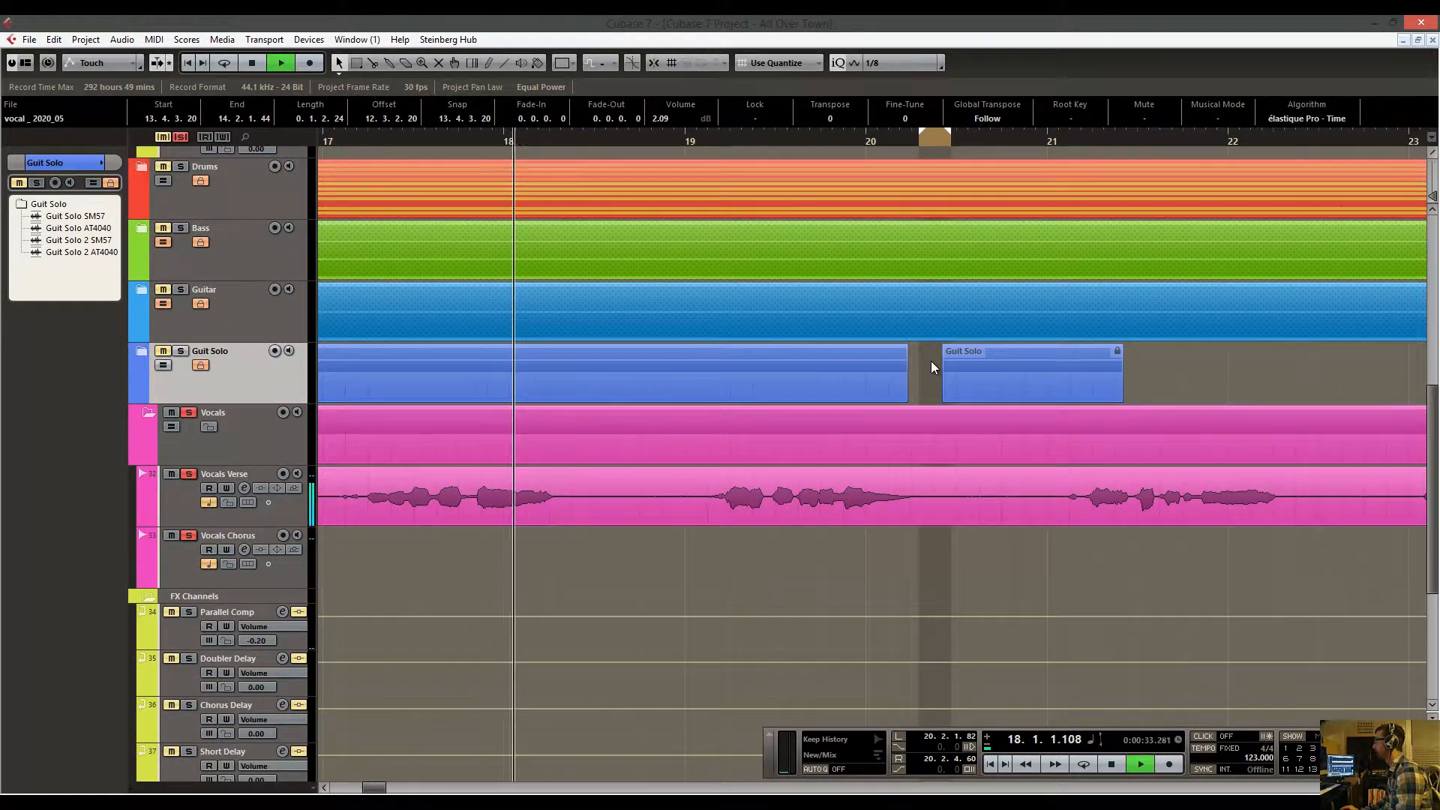
left_click_drag(930, 363, 815, 374)
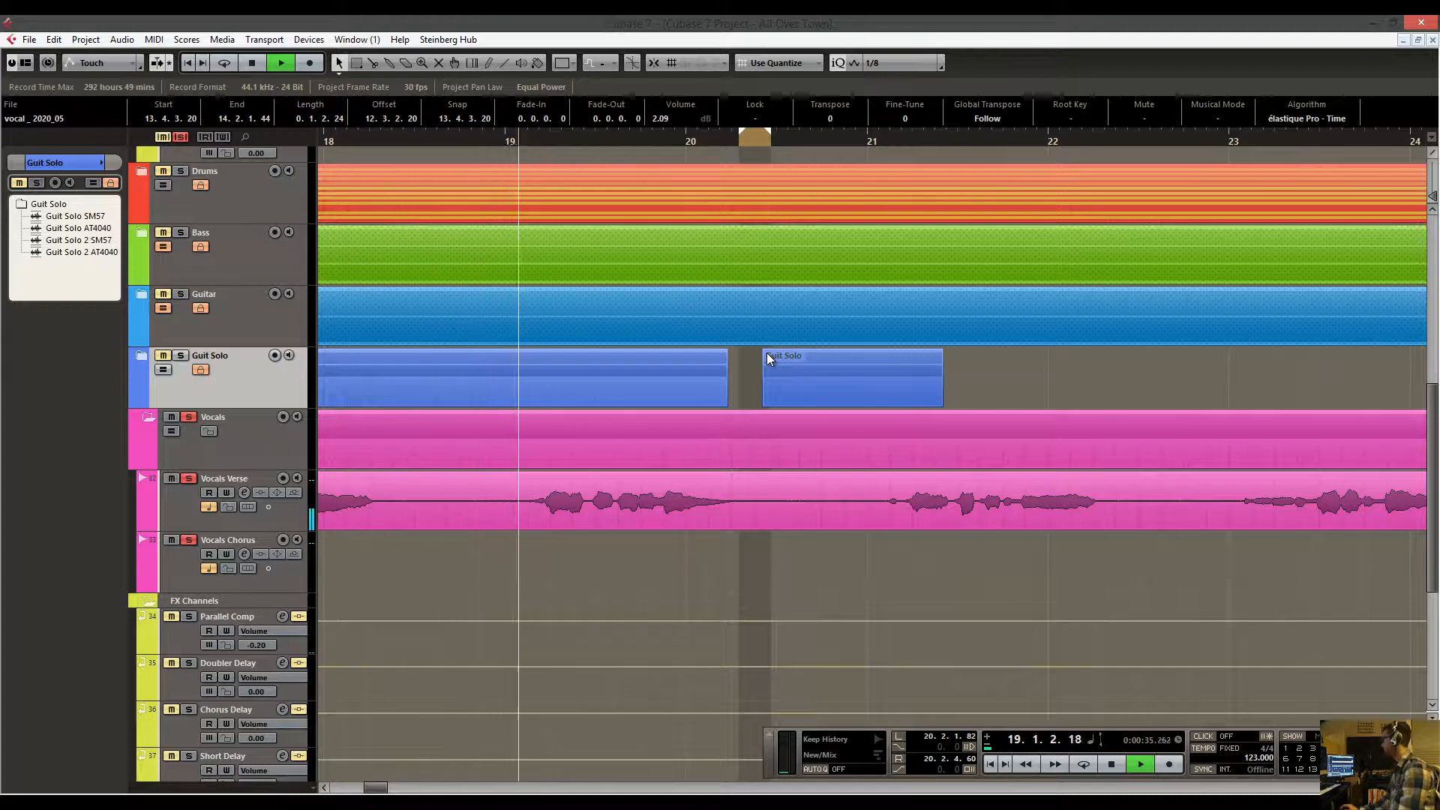
key("ctrl+shift+l")
scroll(696, 323, "right", 3)
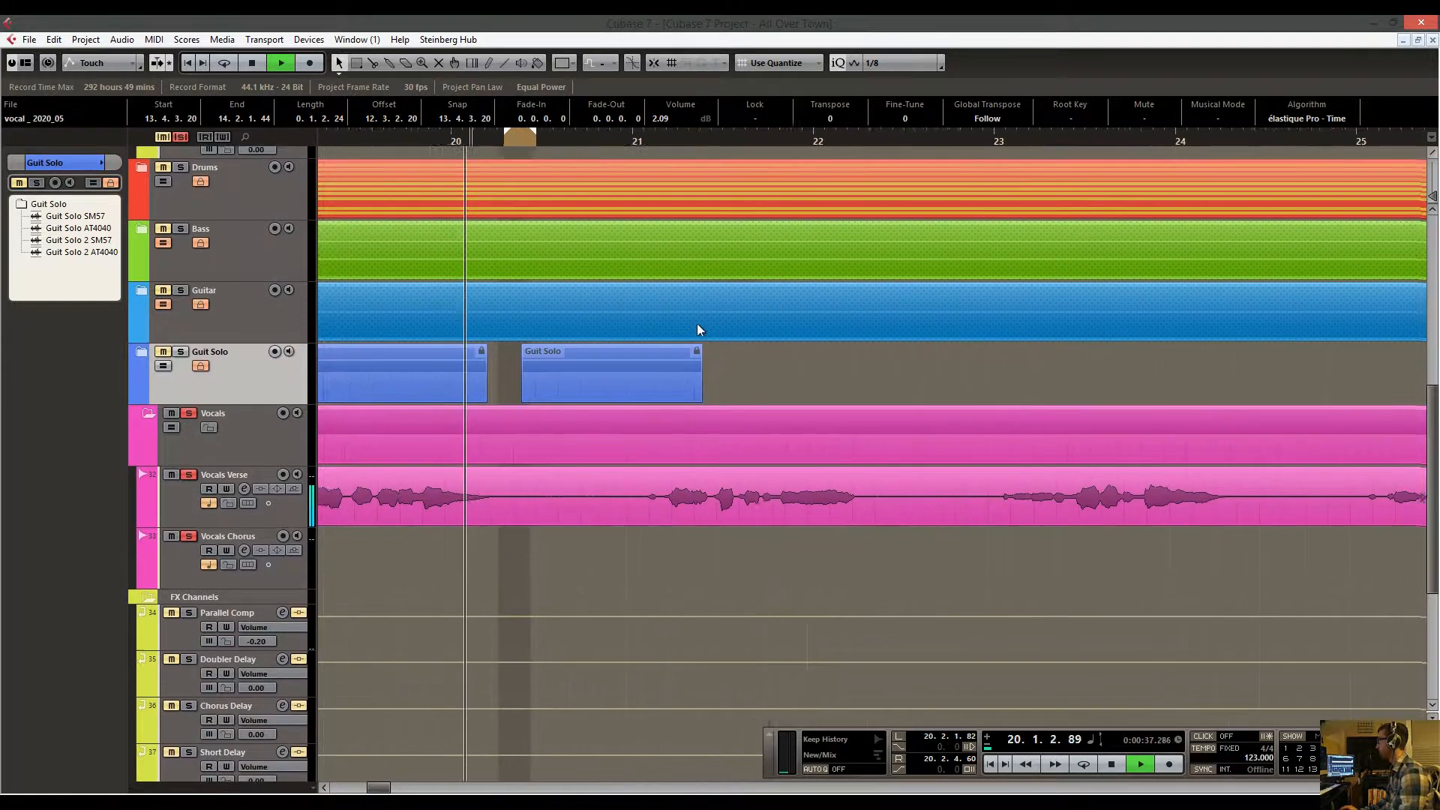
right_click(670, 475)
left_click(673, 473)
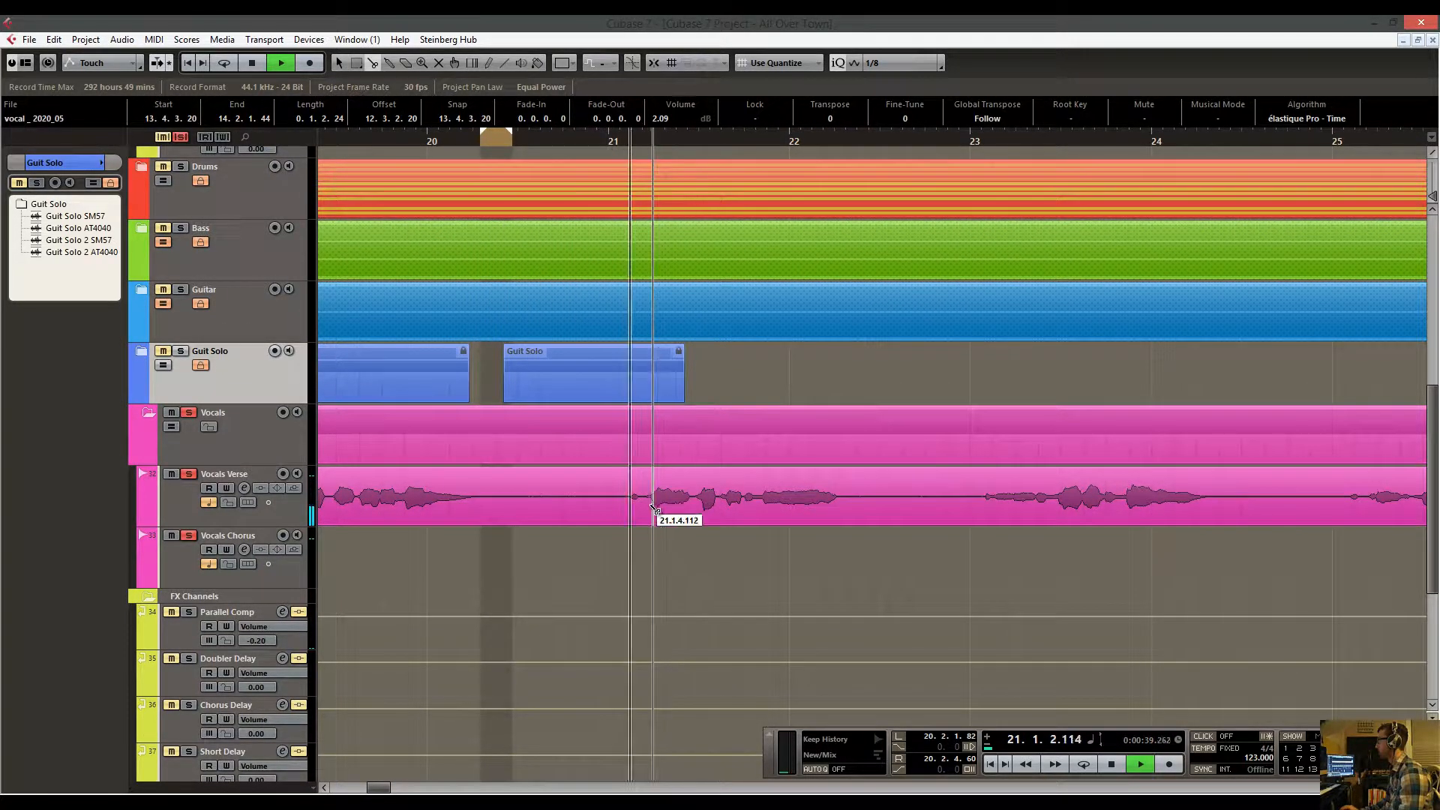
scroll(685, 457, "right", 5)
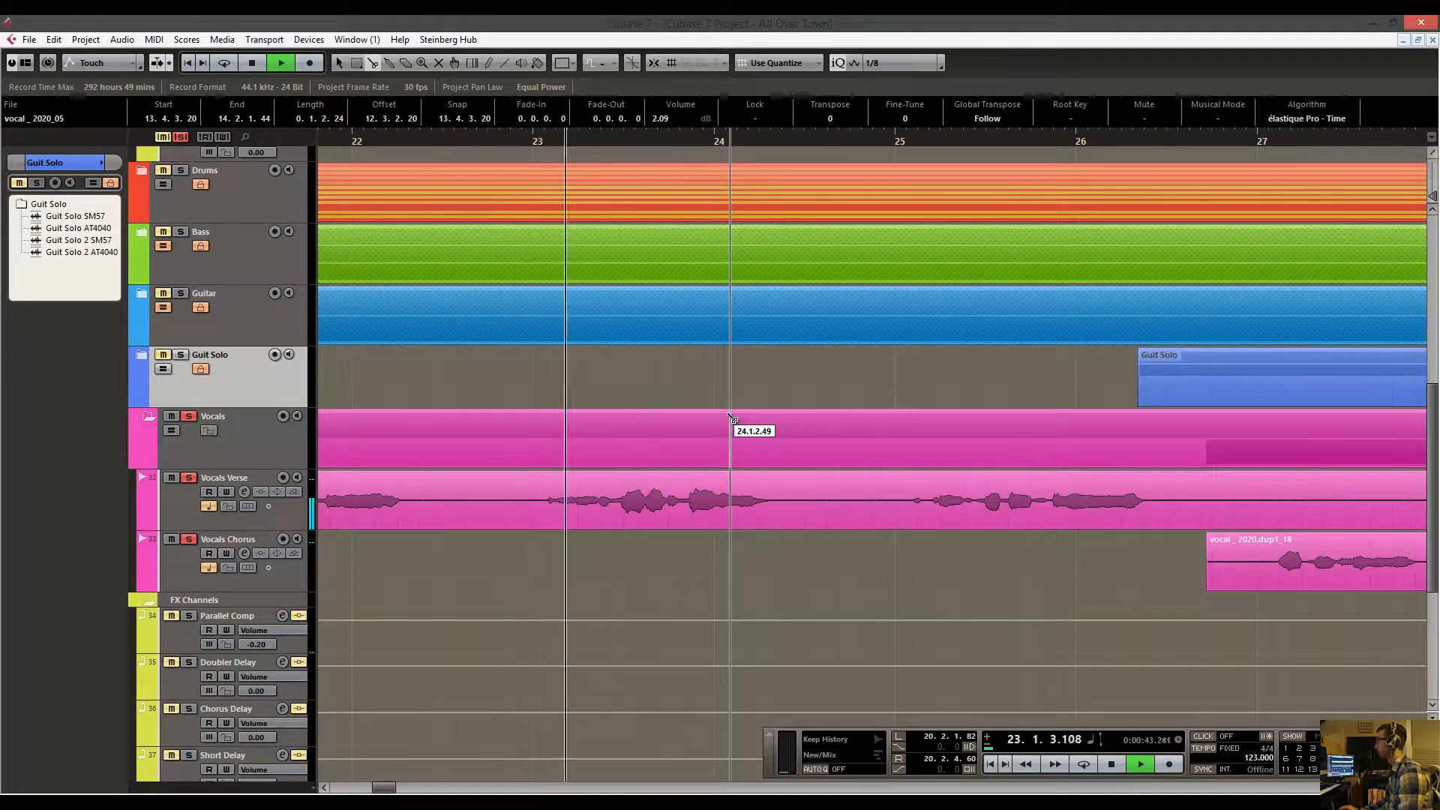
scroll(762, 471, "right", 2)
scroll(761, 471, "right", 4)
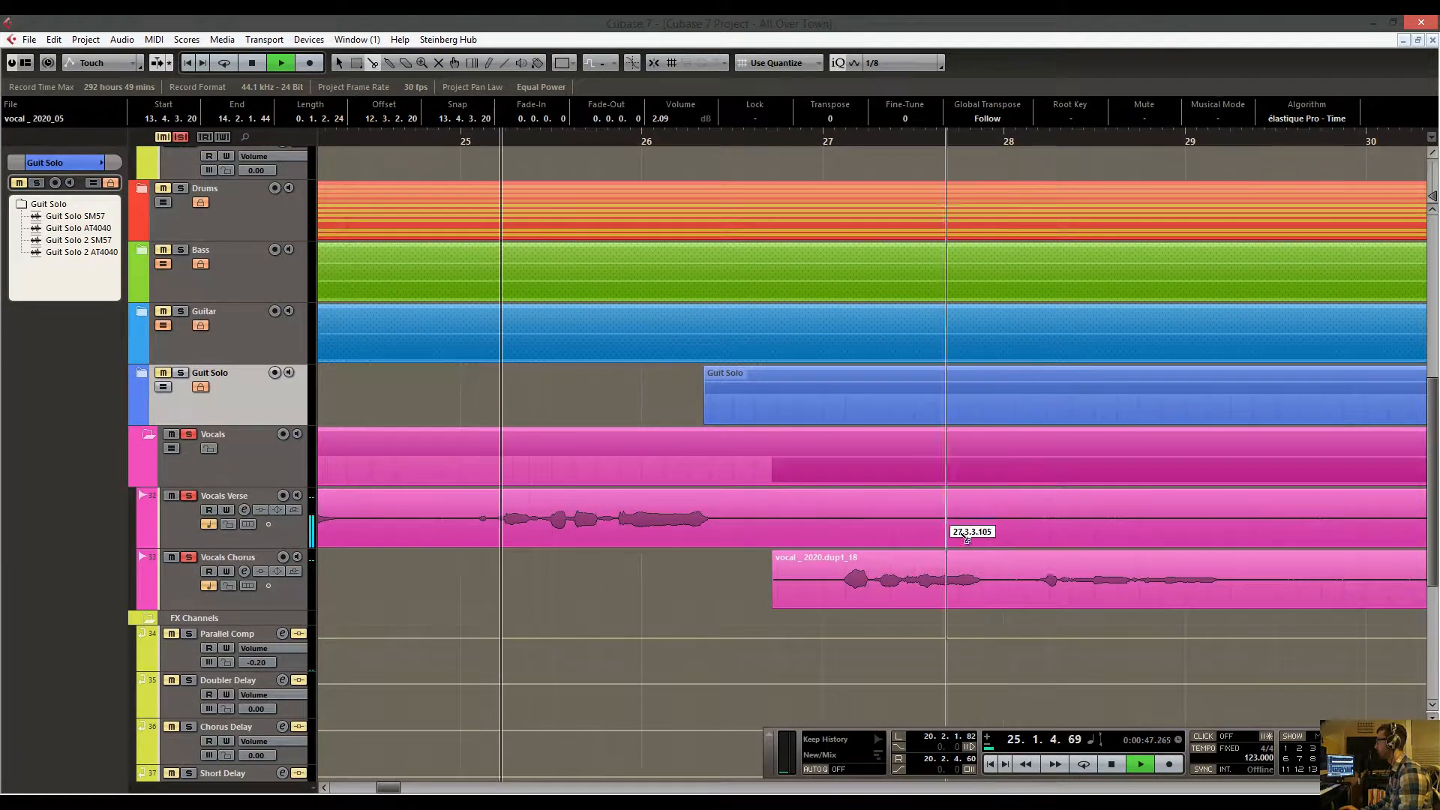
scroll(900, 589, "right", 4)
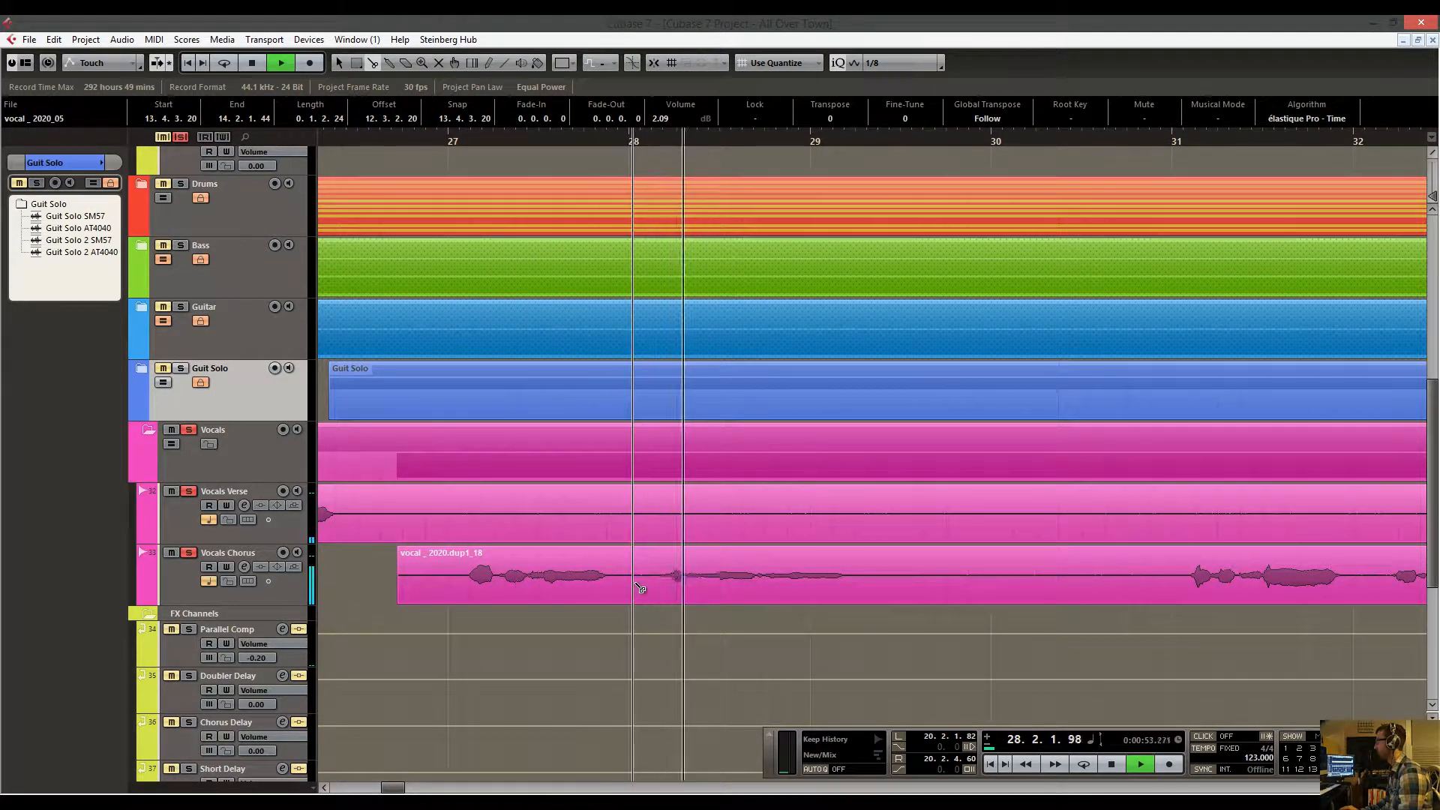
key("h")
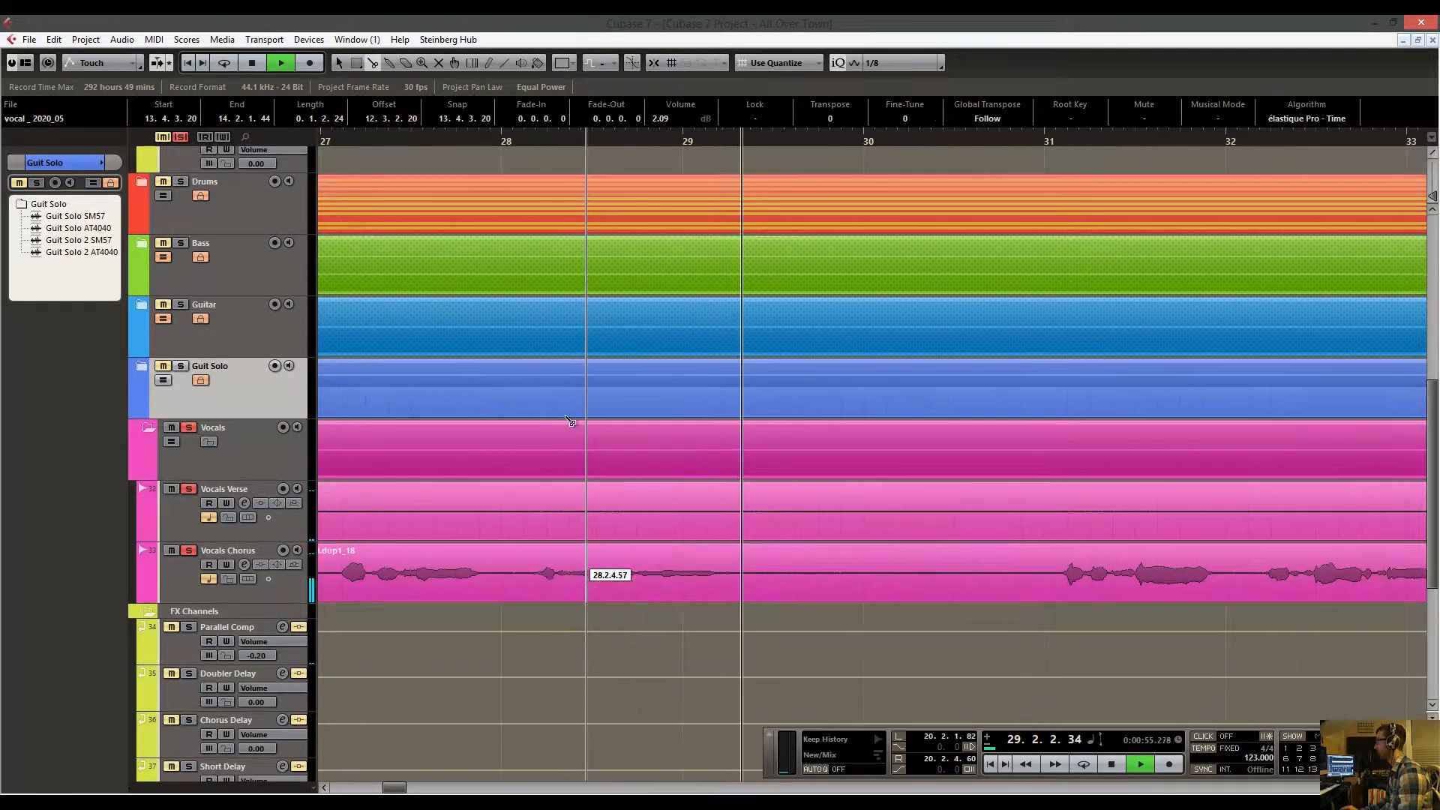
key("space")
Split the Vocals Chorus clip around the quiet part of the bar 28 phrase, at about 28.2.1.98 and 28.3.4.11.
left_click(542, 142)
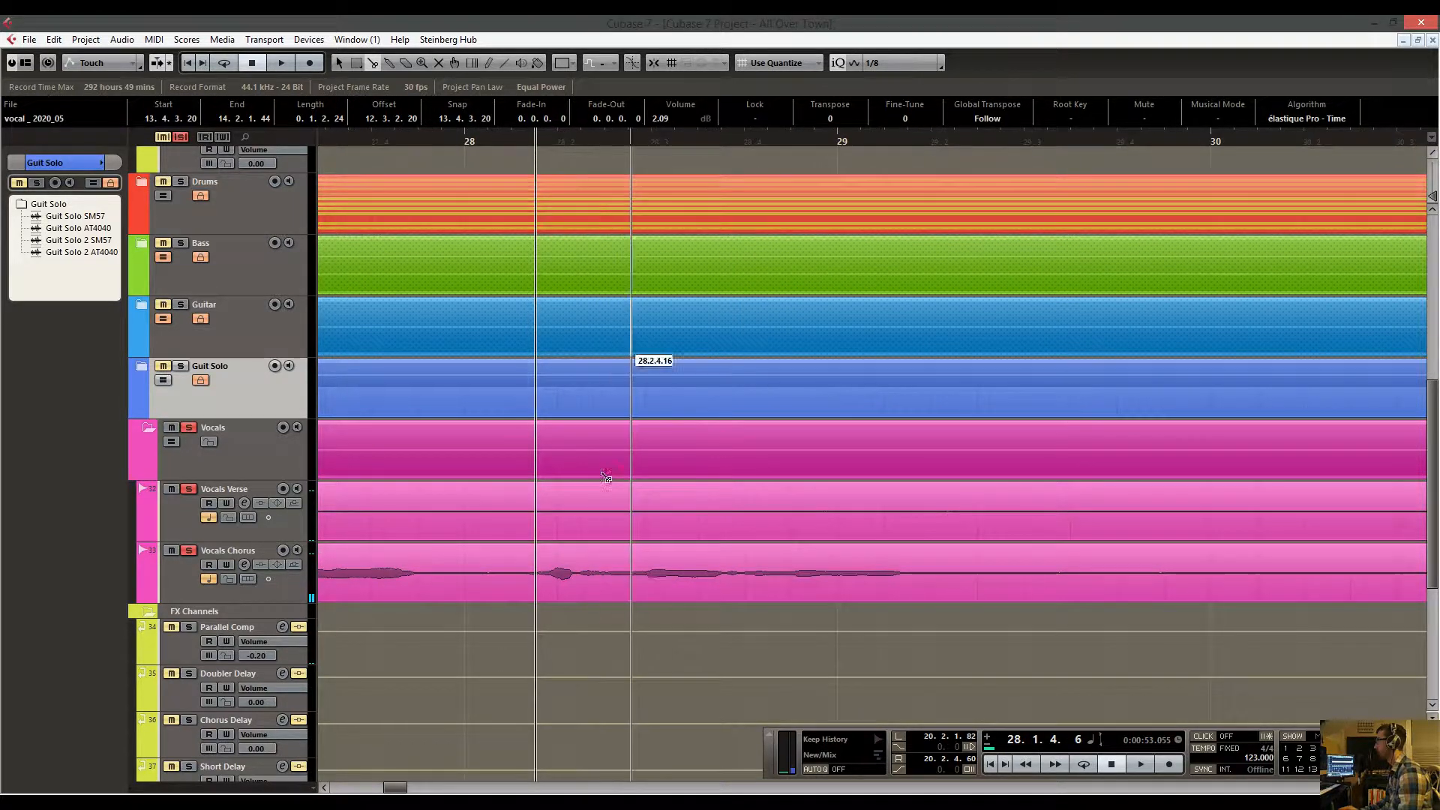
key("h")
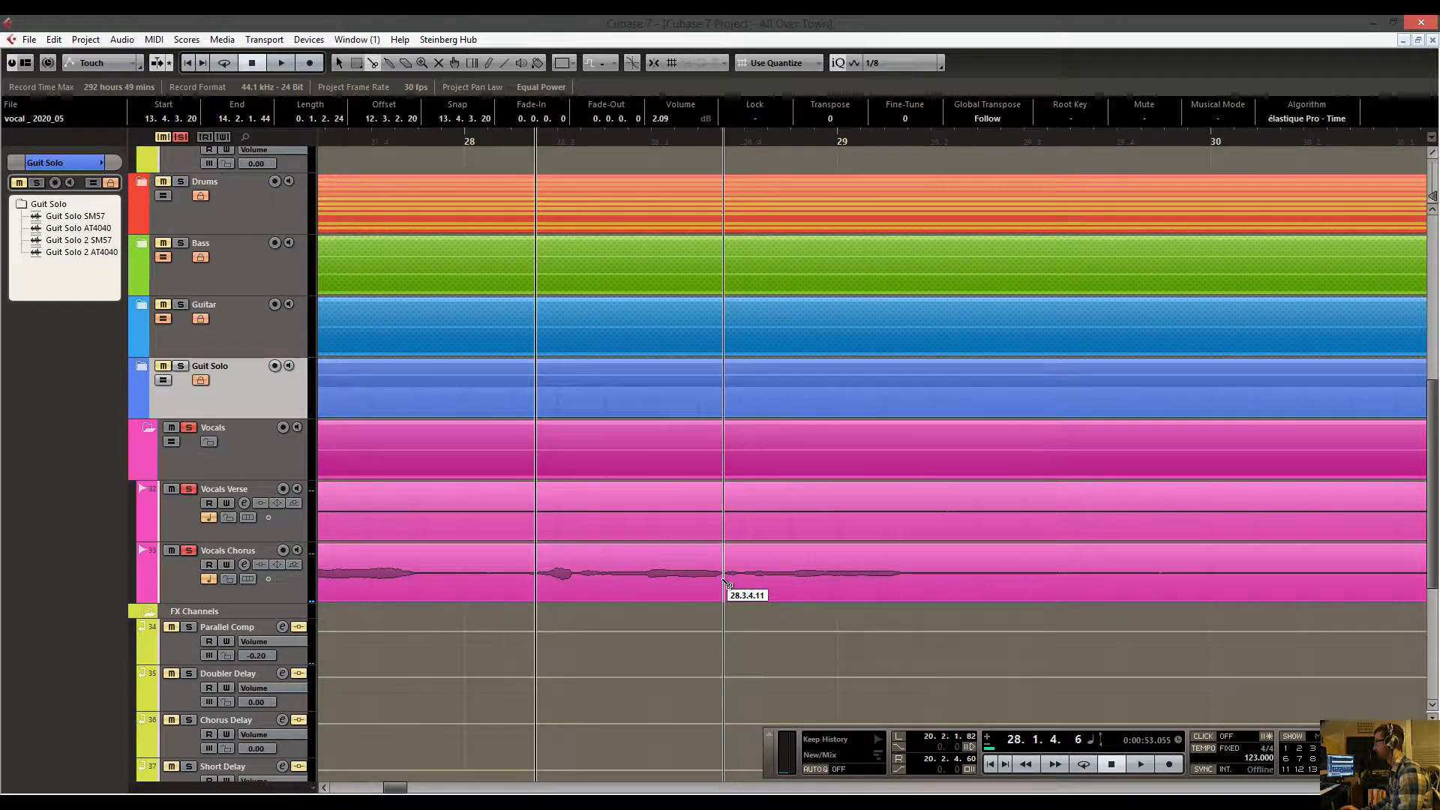
left_click(726, 584)
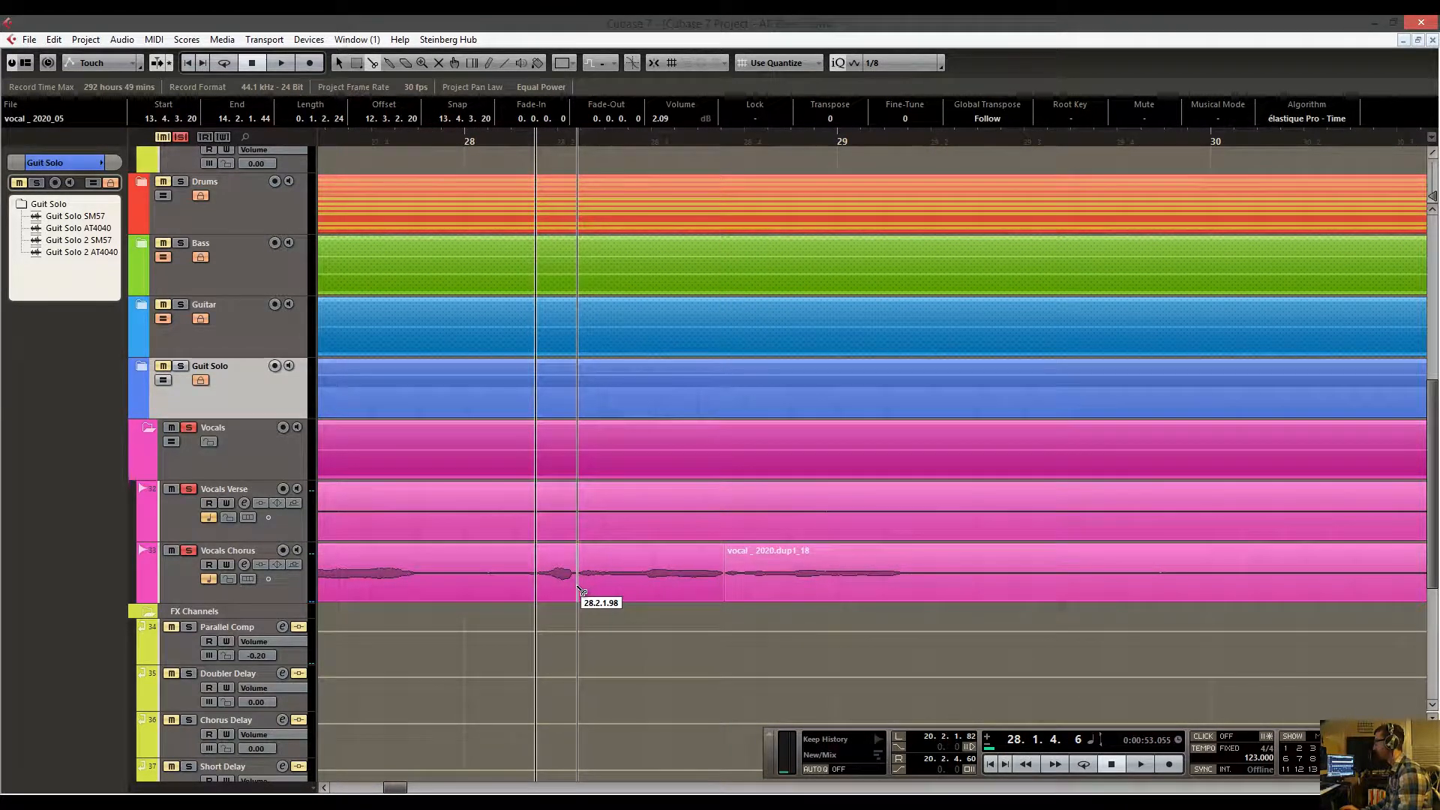
left_click(579, 591)
right_click(592, 561)
left_click(593, 559)
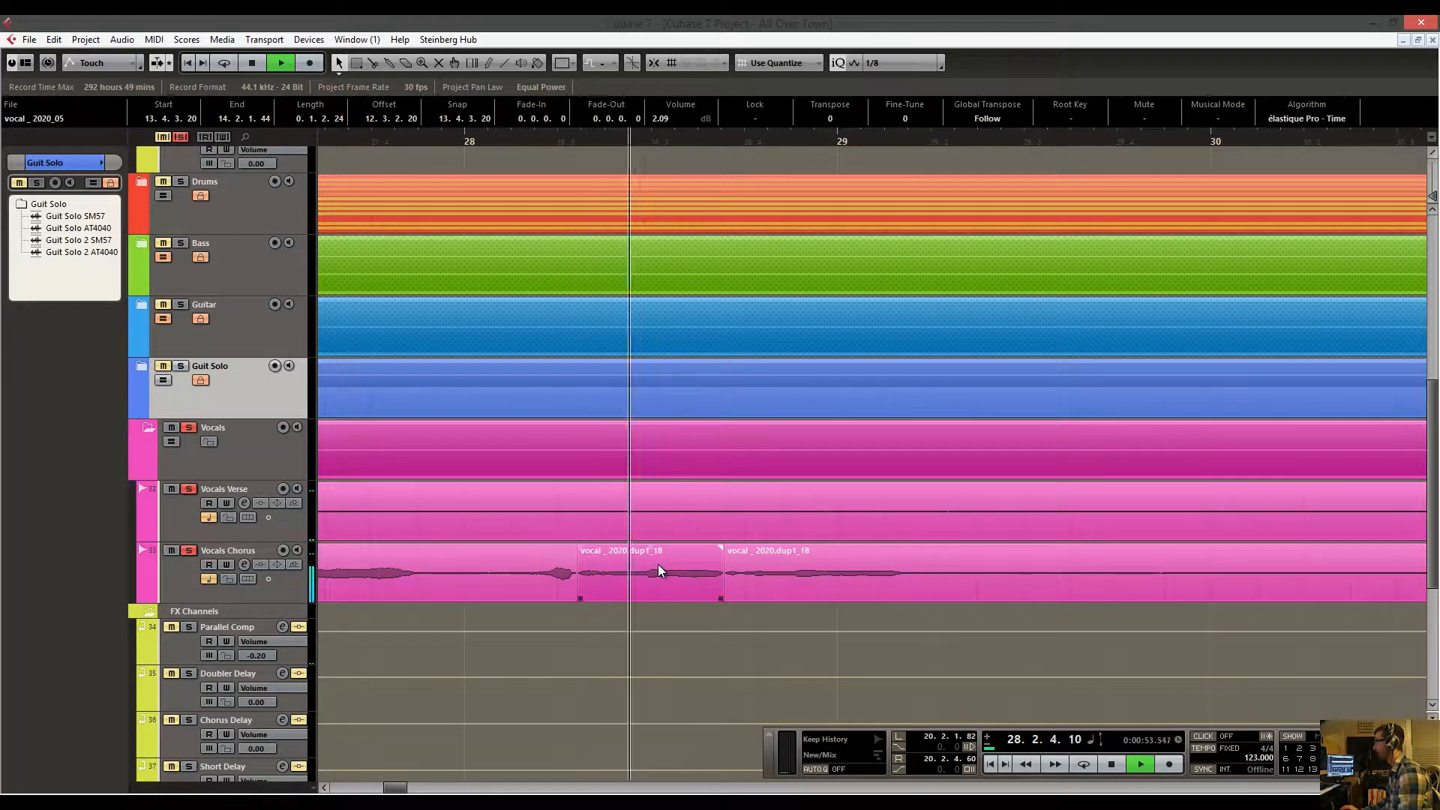
Raise the volume of the split-out Vocals Chorus part at 28.2 and play it back.
key("space")
left_click_drag(651, 545, 654, 538)
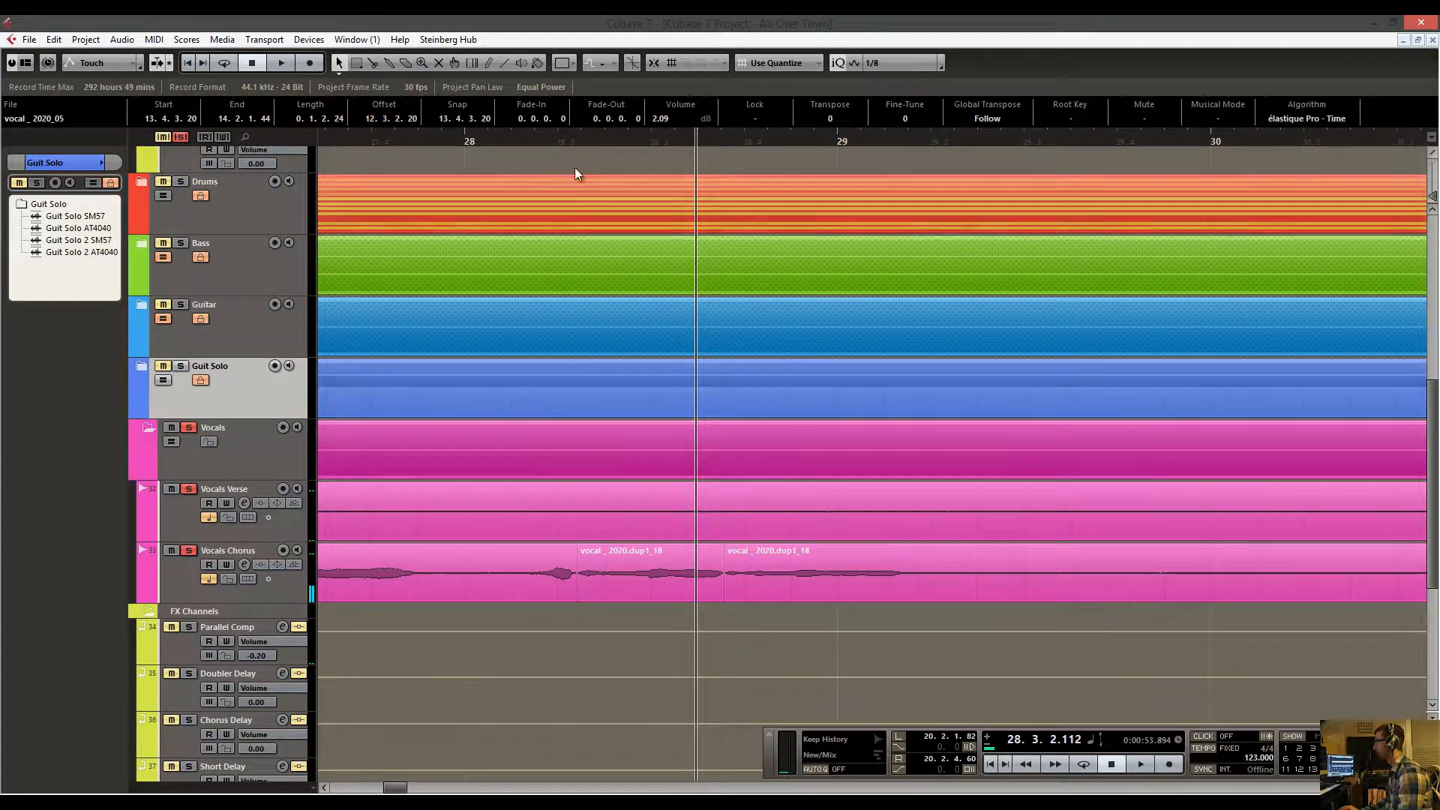
left_click(561, 143)
key("space")
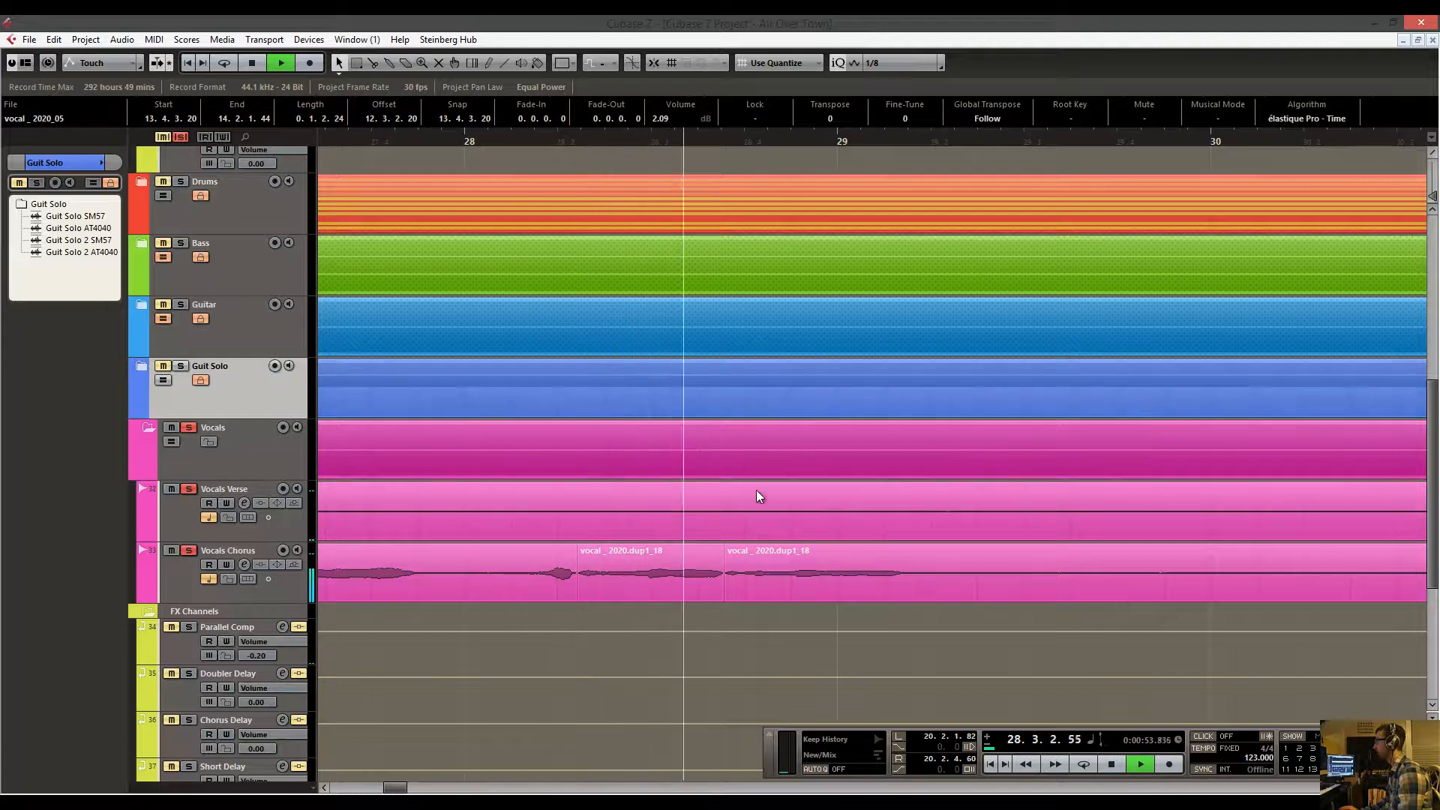
key("space")
Split the Vocals Chorus clip at about 29.2.1.47 and raise the volume of the part between 28.3.4 and 29.2.
right_click(796, 579)
left_click(834, 579)
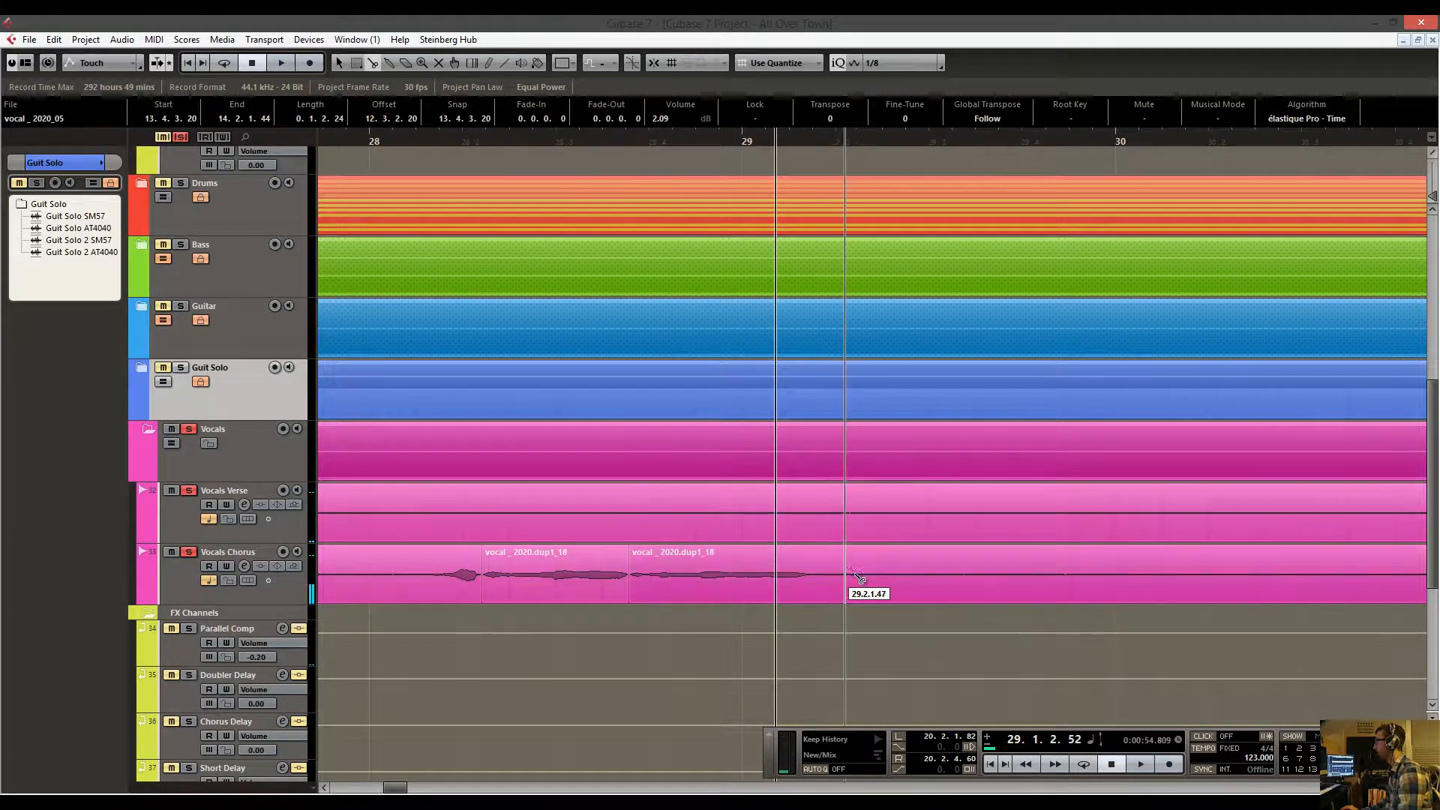
left_click(846, 574)
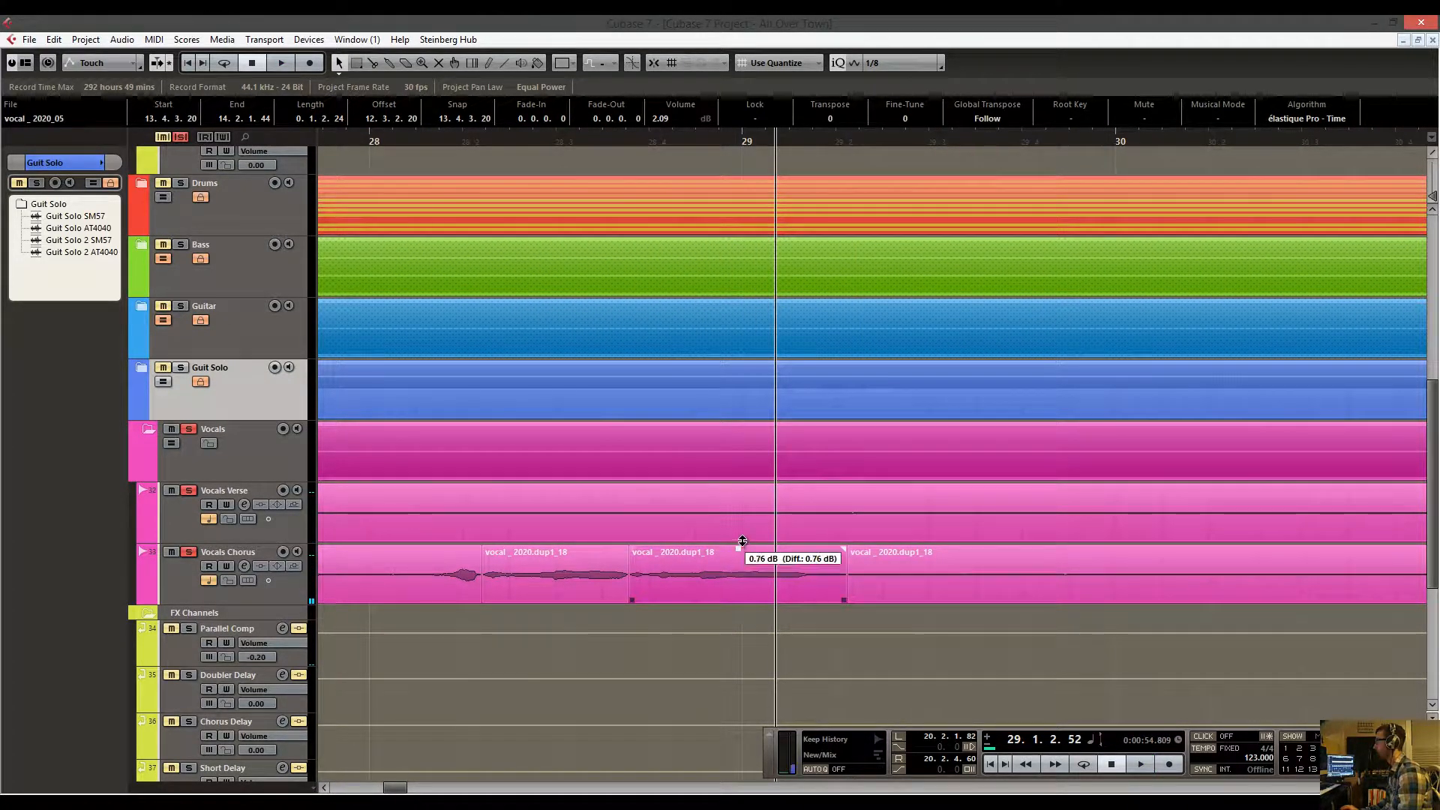
left_click_drag(743, 535, 742, 536)
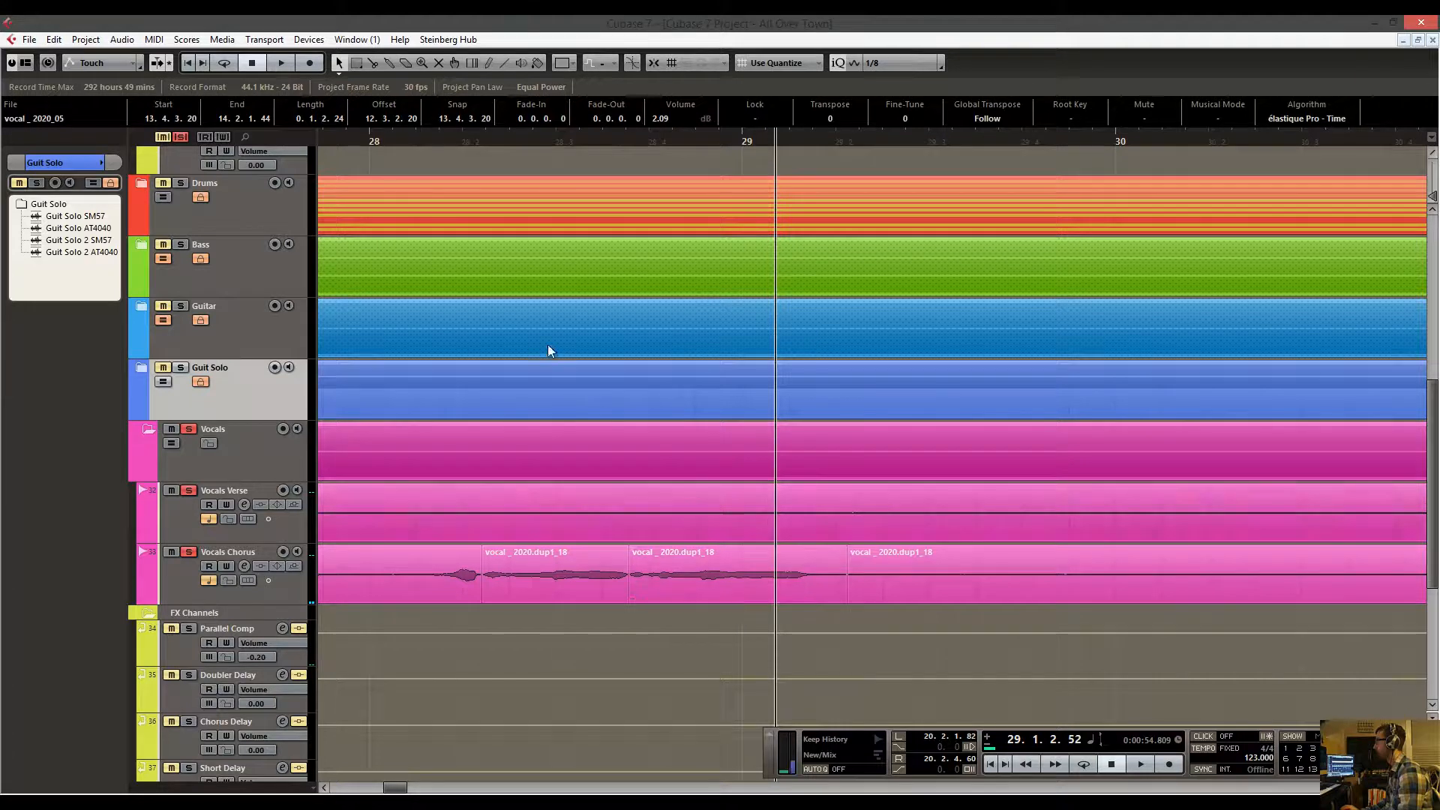
Replay the edited Vocals Chorus phrase at bar 28 twice to check the boosted parts.
left_click(433, 141)
key("space")
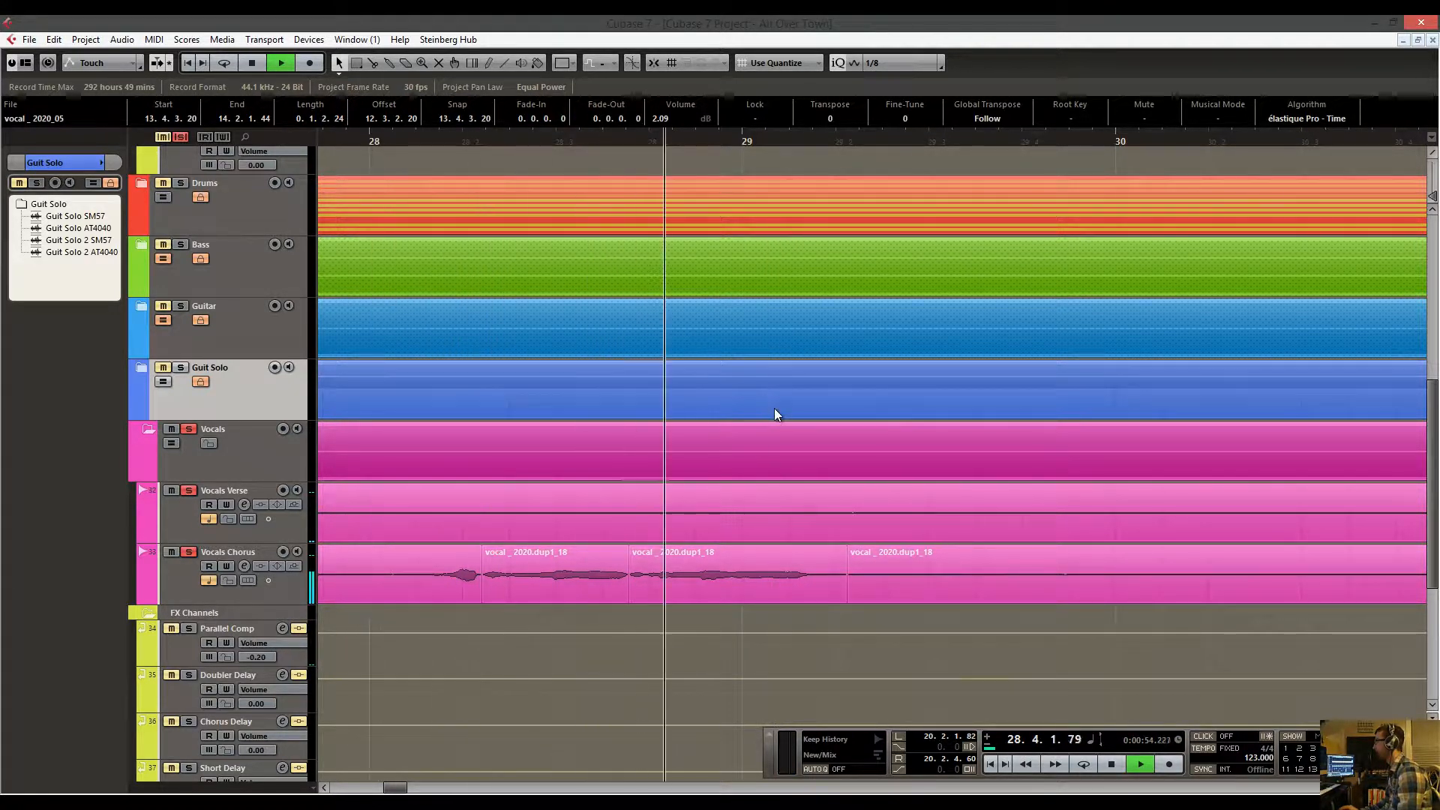
left_click_drag(540, 141, 450, 97)
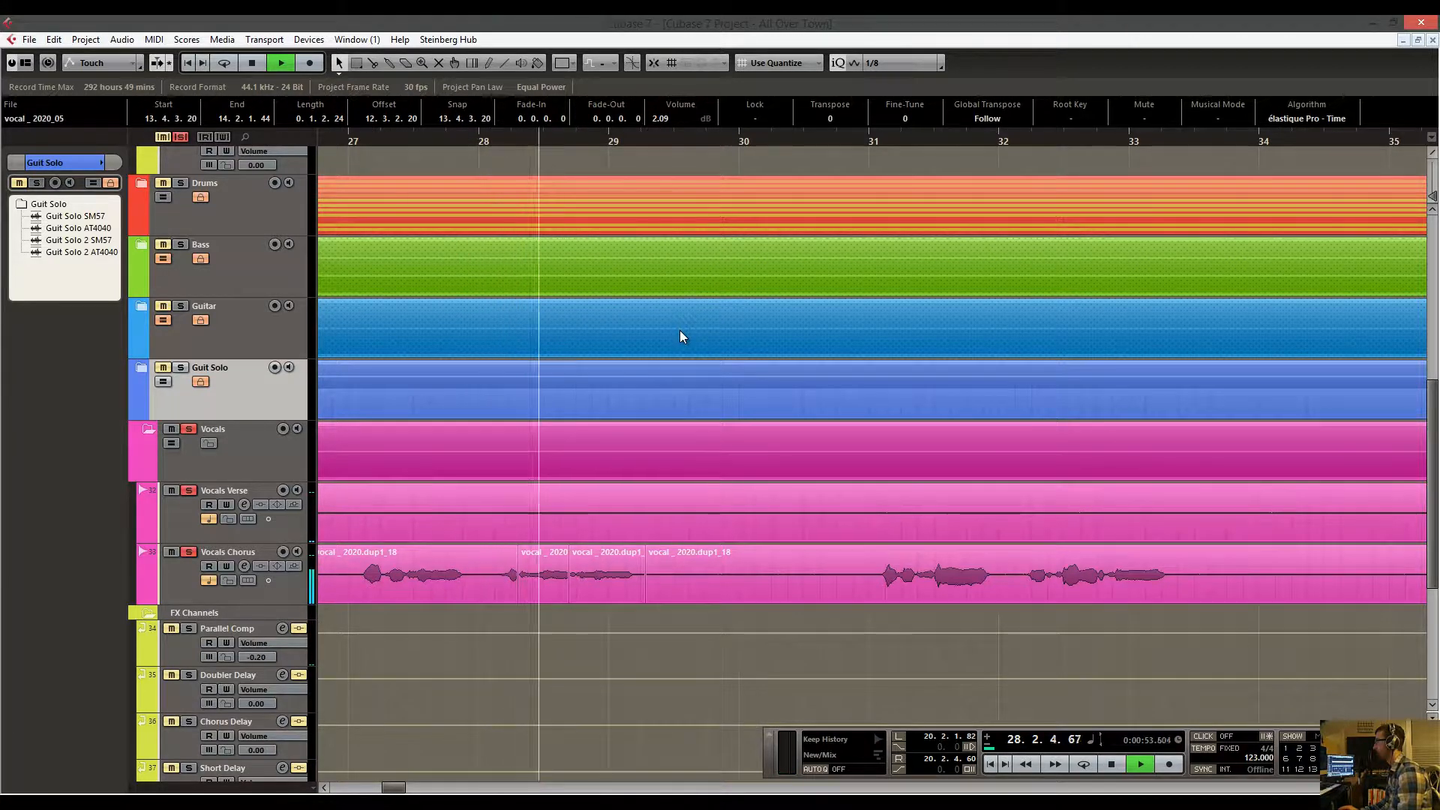
key("space")
Audition the Vocals Chorus phrases from bar 31 to bar 33, checking their level.
scroll(643, 385, "right", 5)
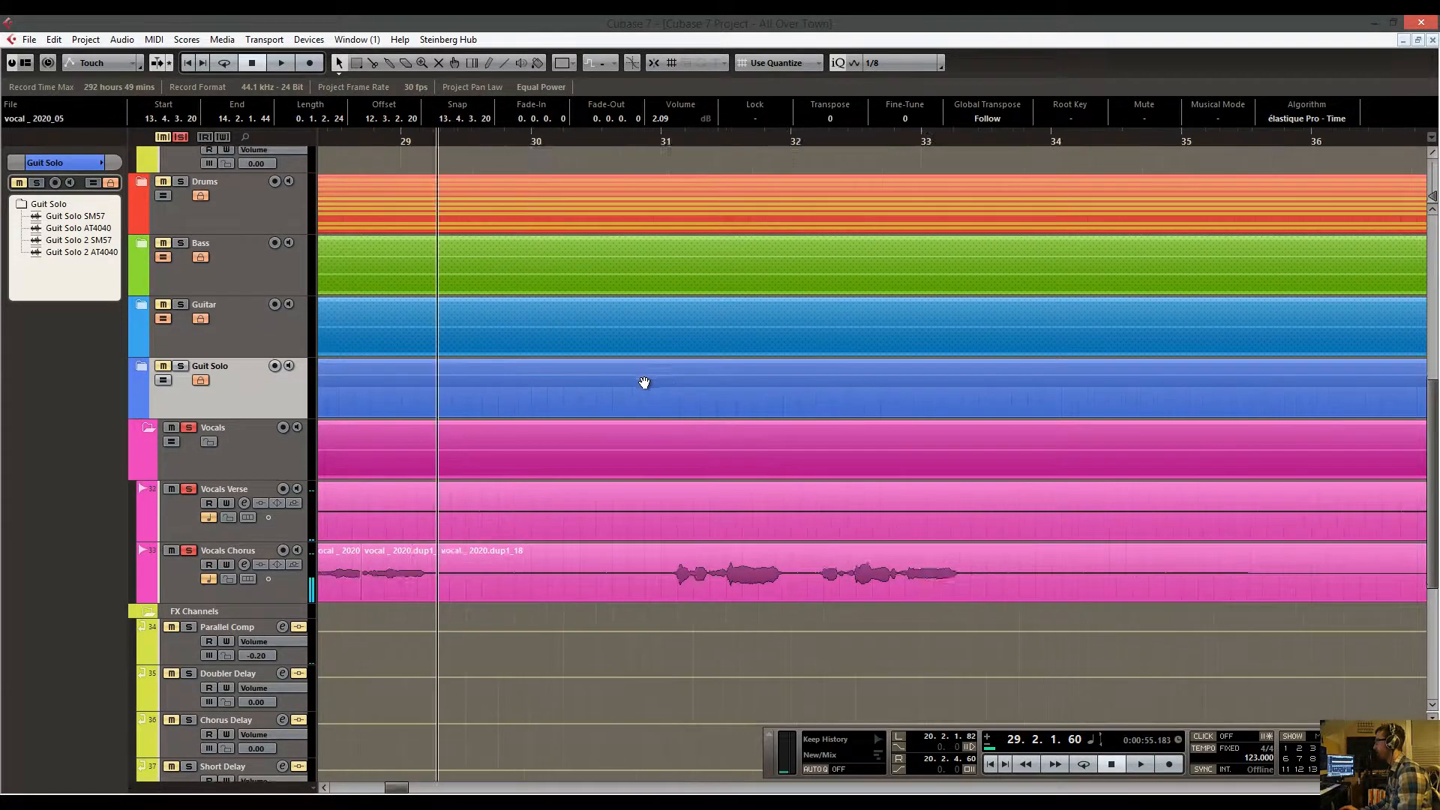
scroll(812, 385, "up", 1)
left_click(510, 151)
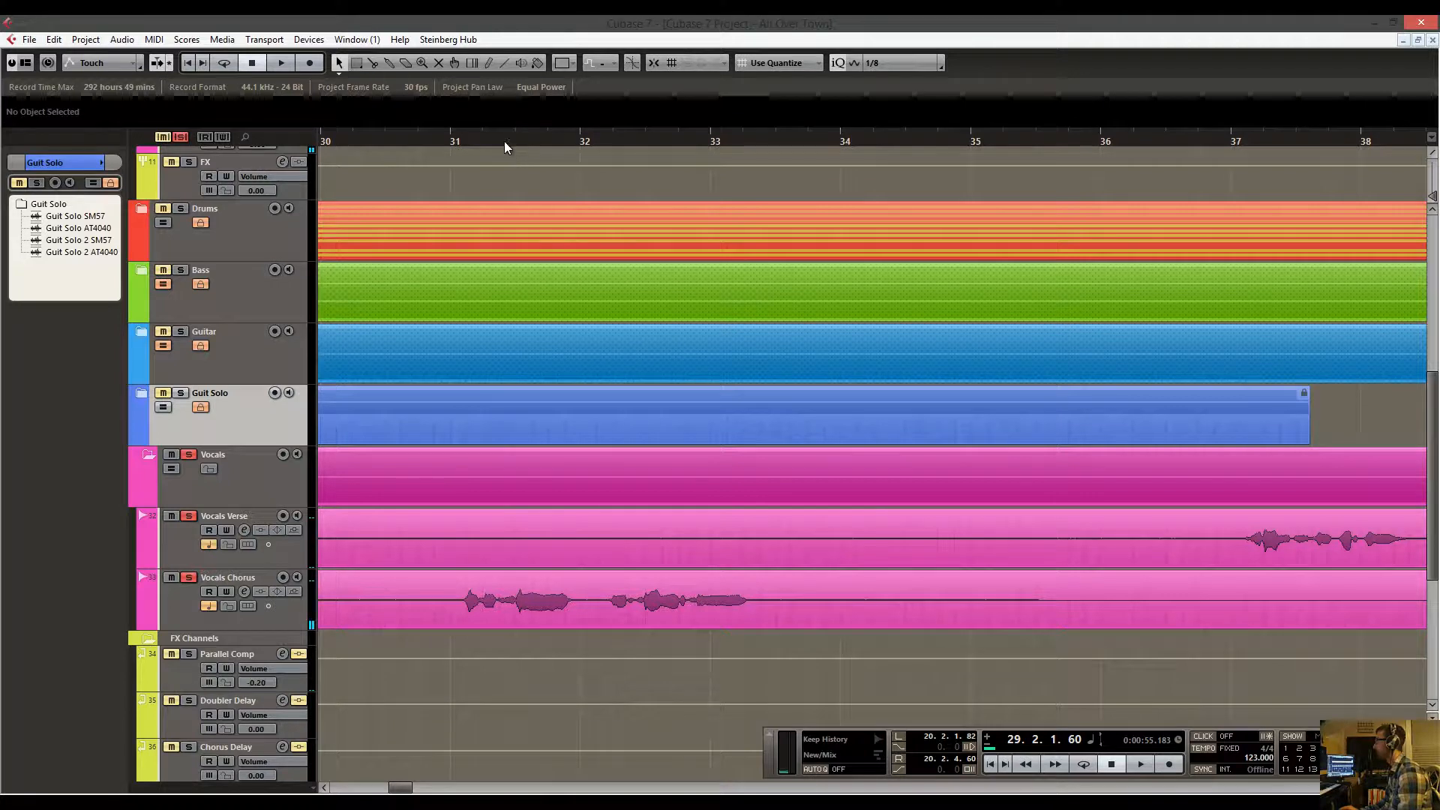
left_click_drag(504, 141, 447, 141)
scroll(675, 272, "up", 1)
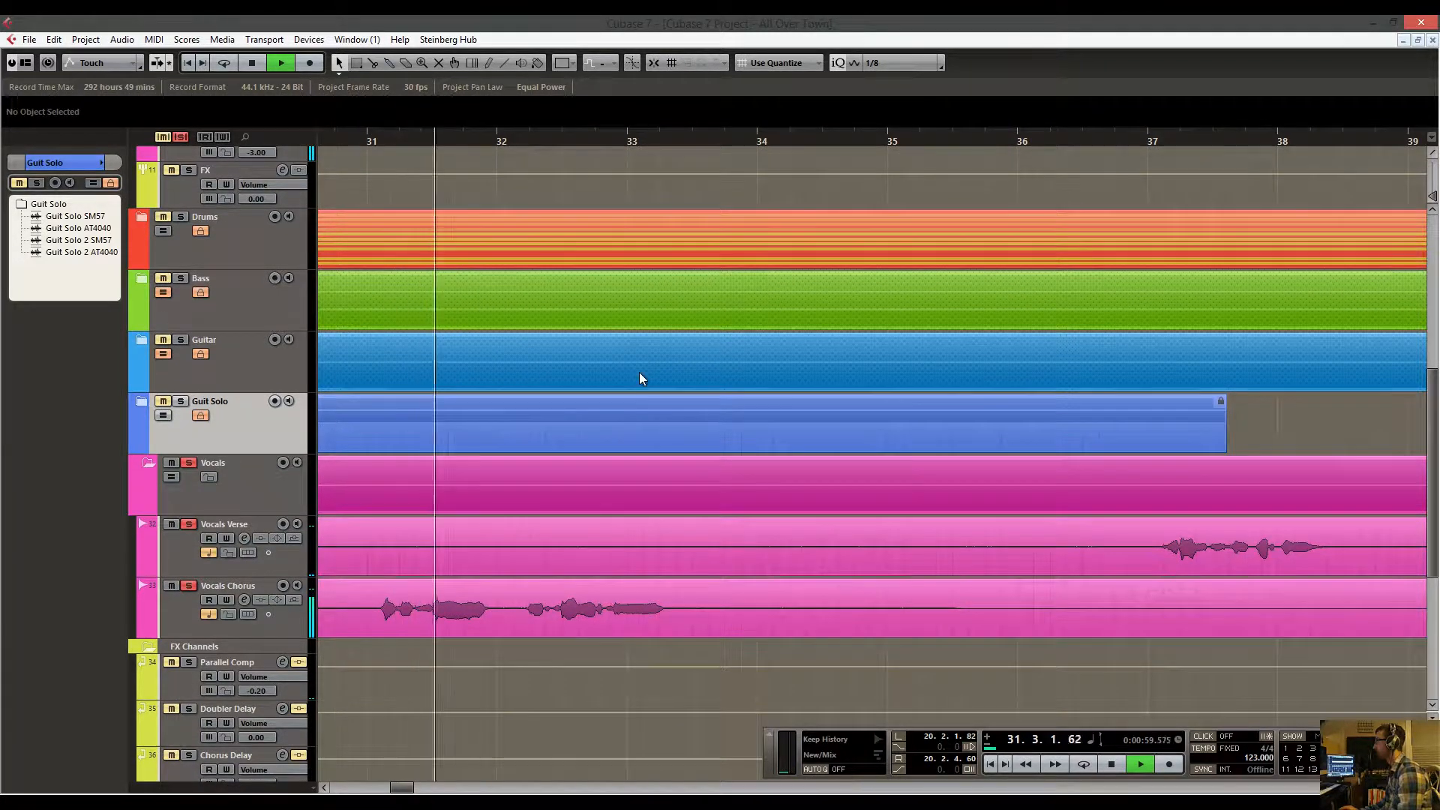
scroll(677, 387, "right", 2)
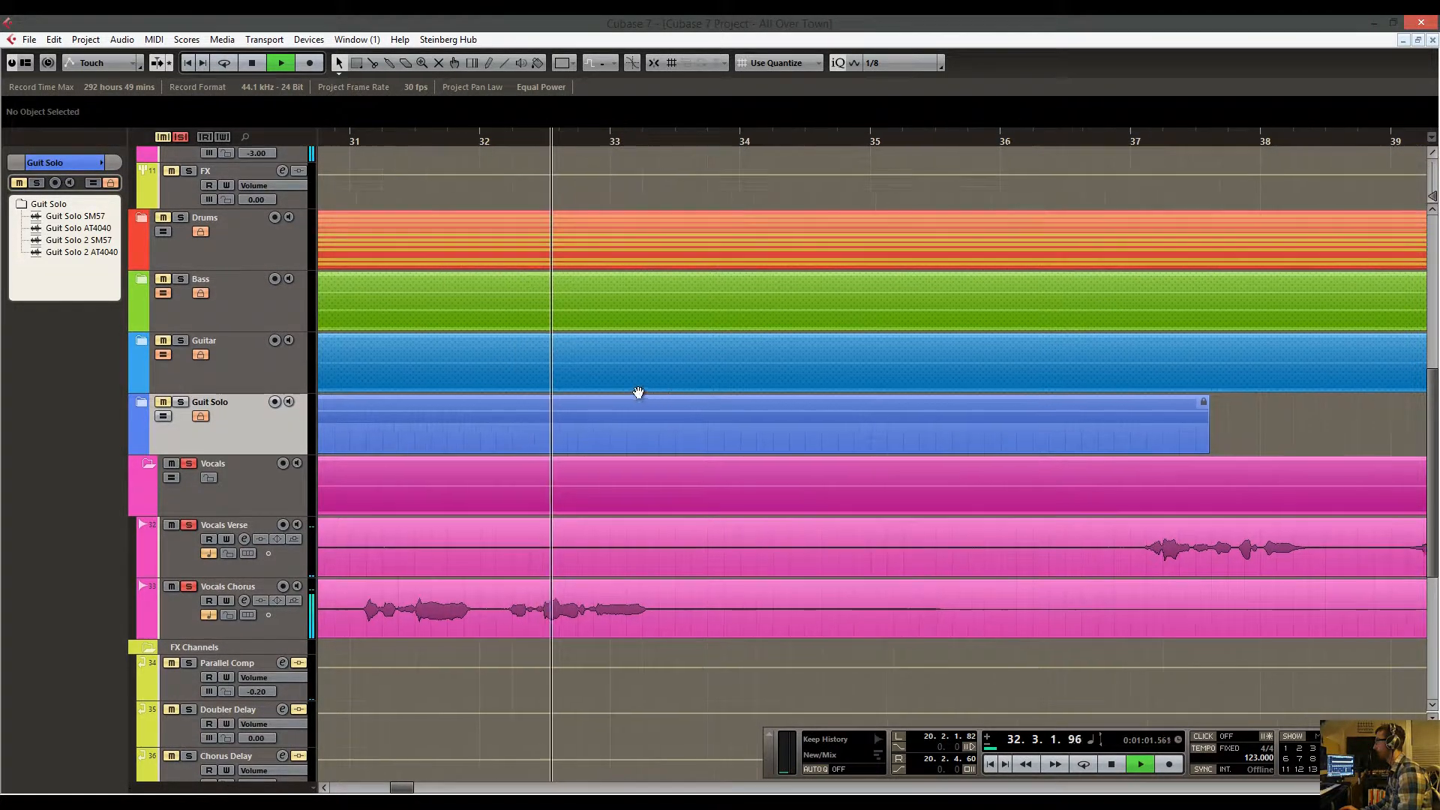
scroll(759, 568, "right", 3)
scroll(833, 511, "up", 1)
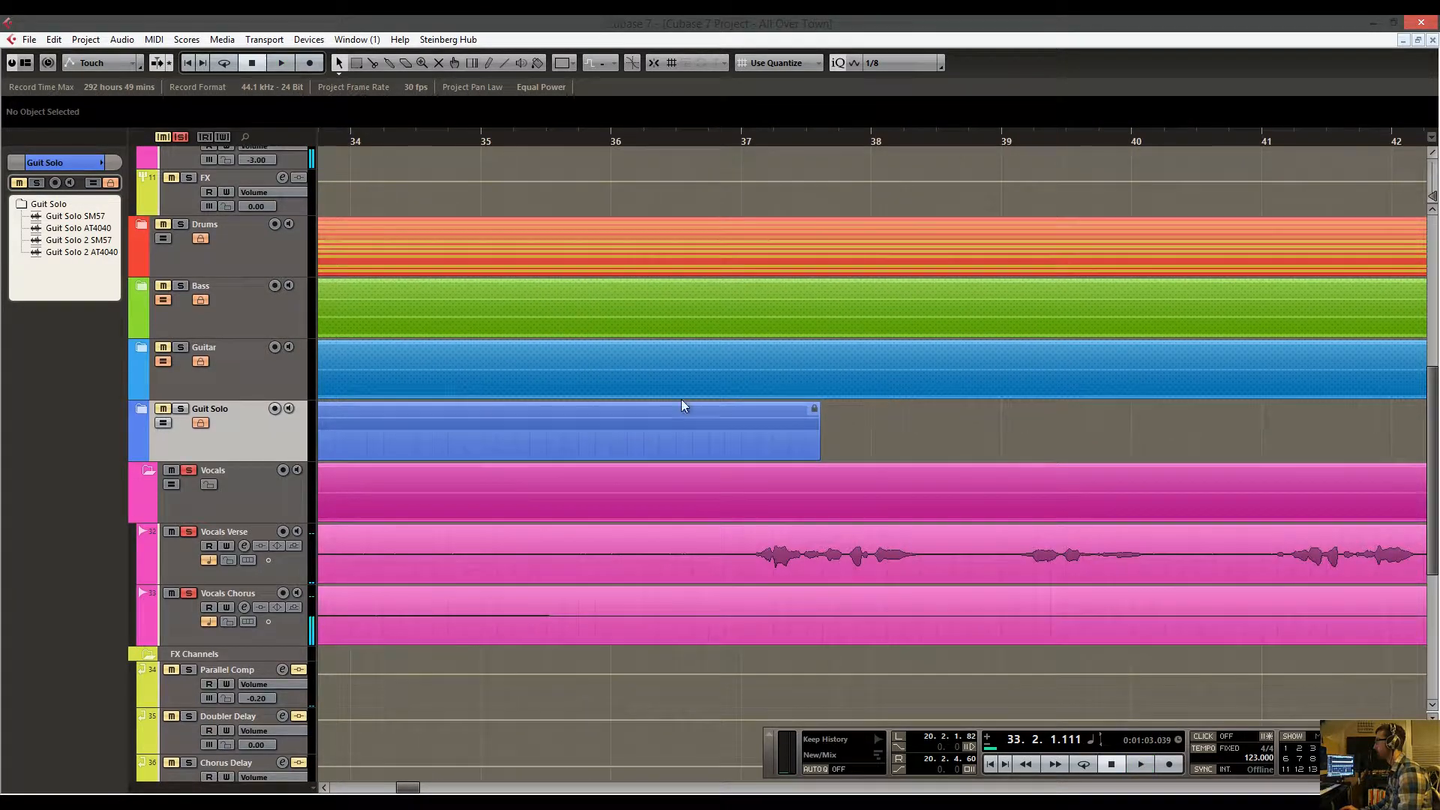
Audition the Vocals Verse phrases from bar 37 up to bar 40, checking for quiet parts.
left_click(764, 143)
scroll(713, 274, "up", 3)
scroll(567, 309, "right", 2)
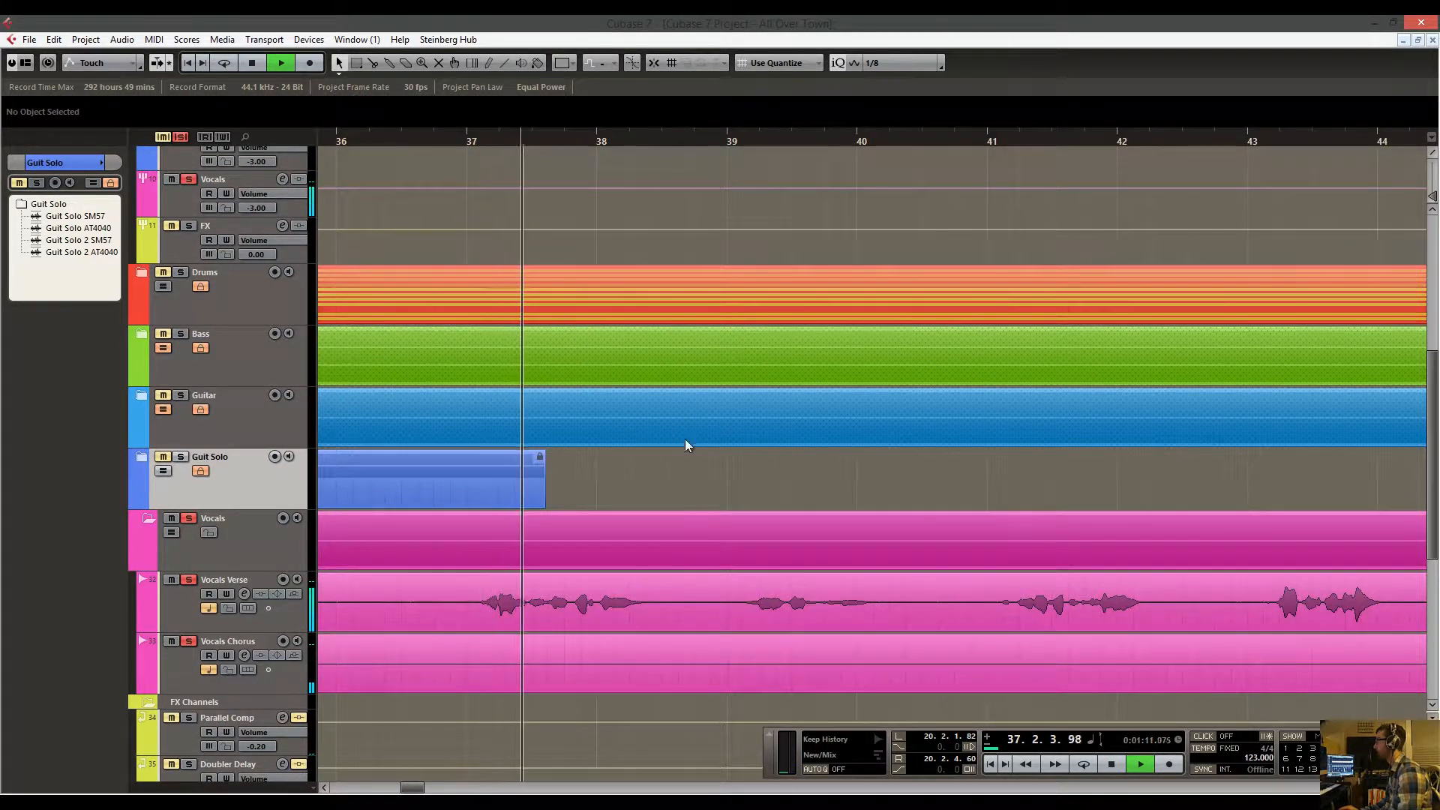
scroll(581, 507, "right", 2)
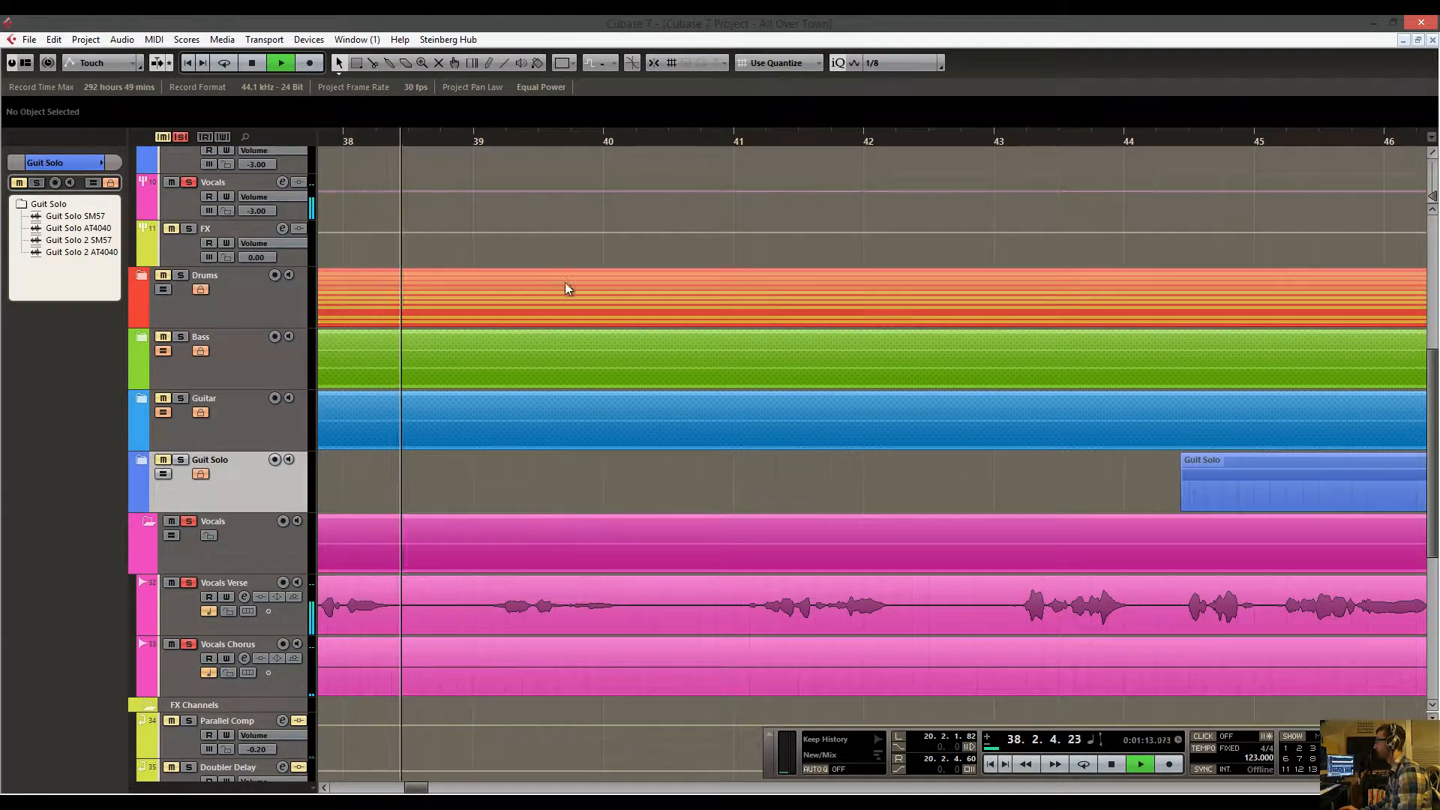
scroll(578, 468, "up", 1)
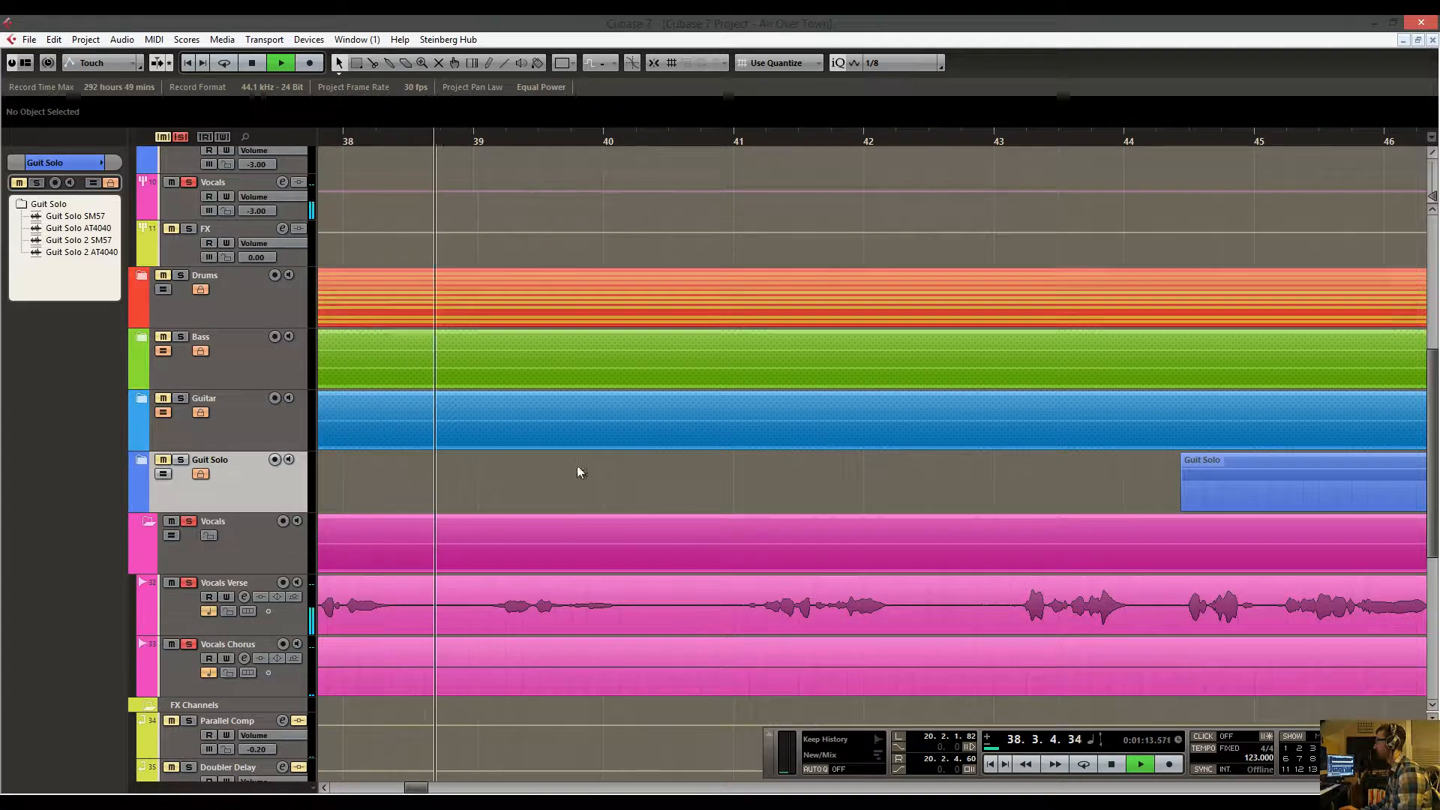
key("space")
Enlarge the waveform display and split the Vocals Verse clip around the quiet phrase end, at about 39.3.4 and 40.1.3.
right_click(578, 614)
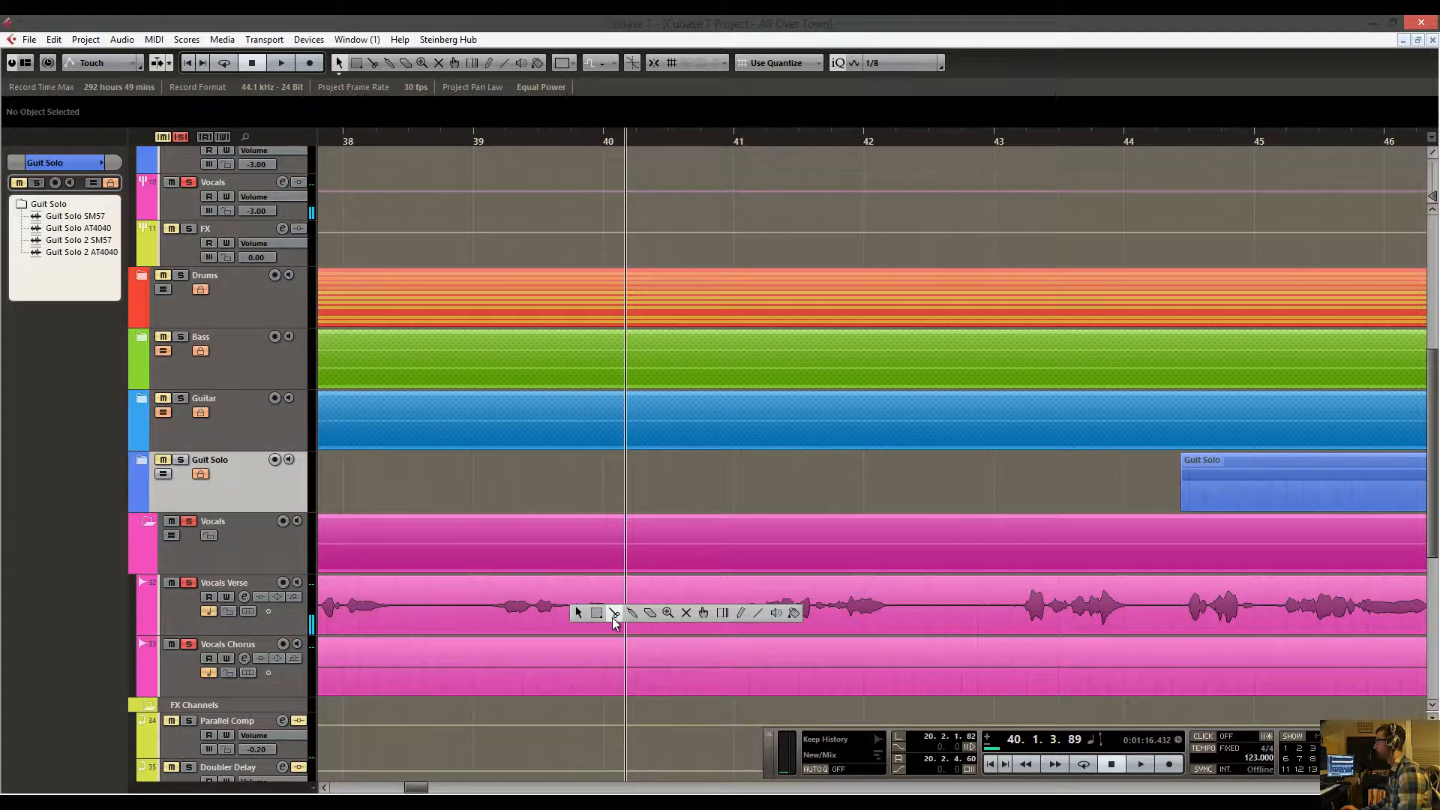
left_click(613, 617)
left_click_drag(561, 139, 578, 196)
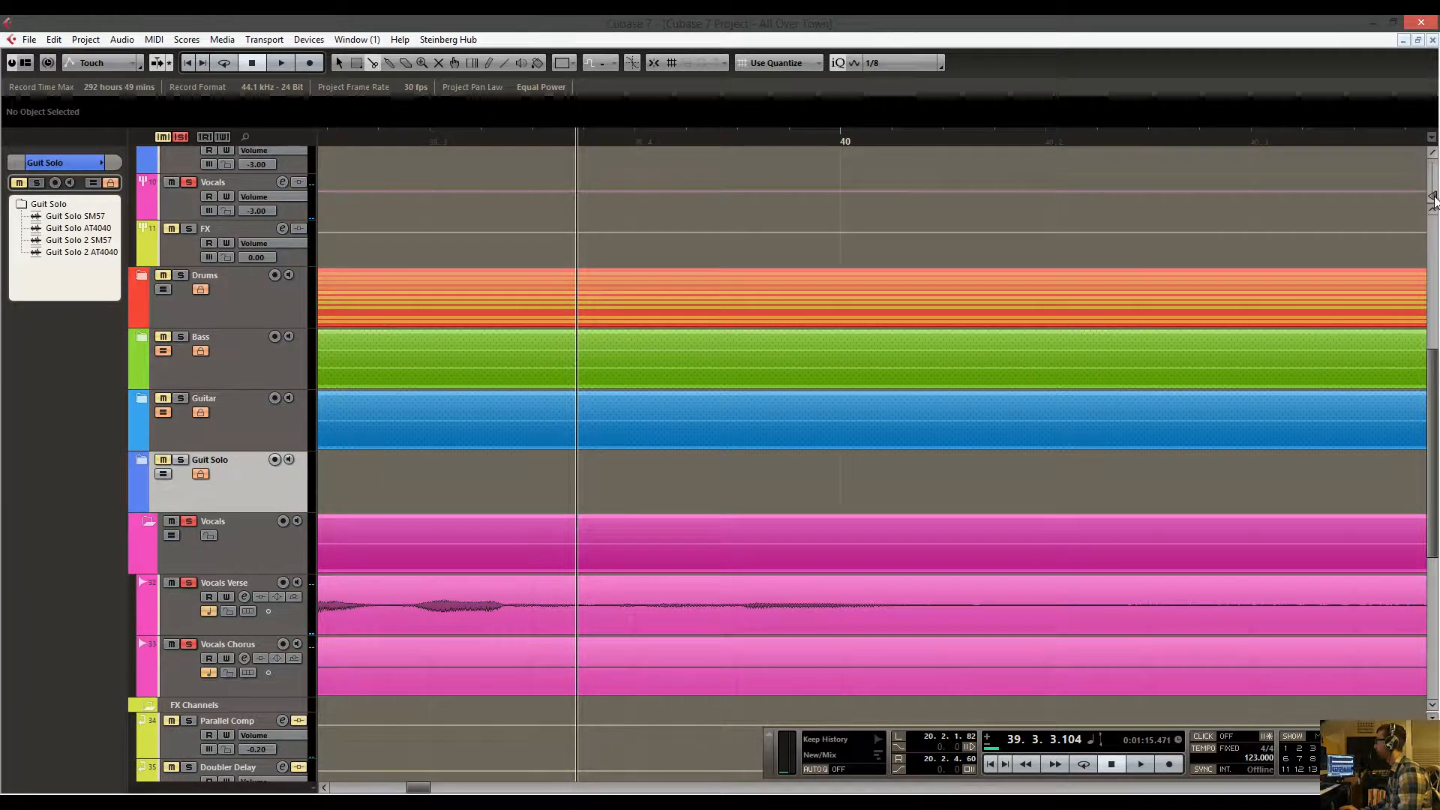
left_click_drag(1432, 197, 1433, 183)
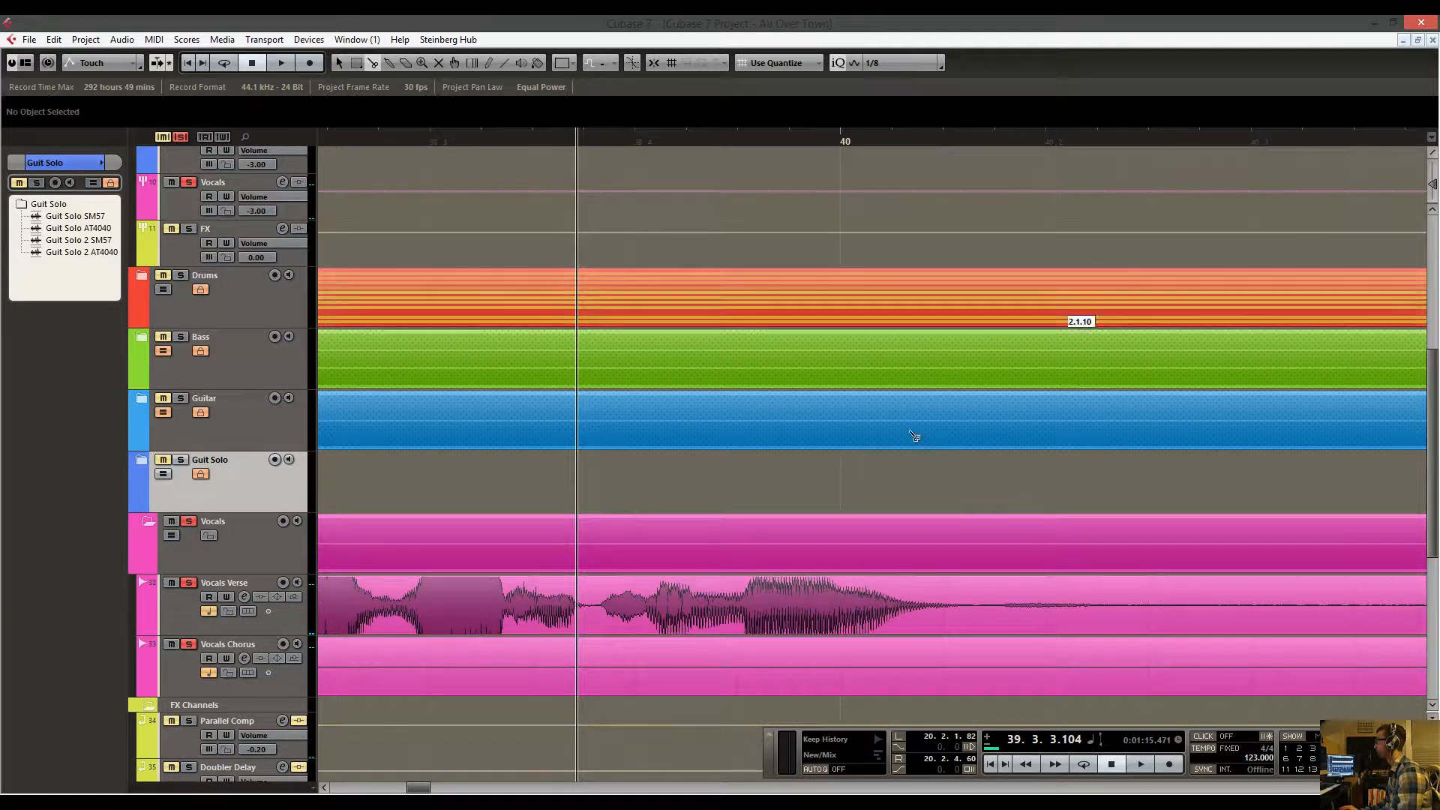
left_click(598, 613)
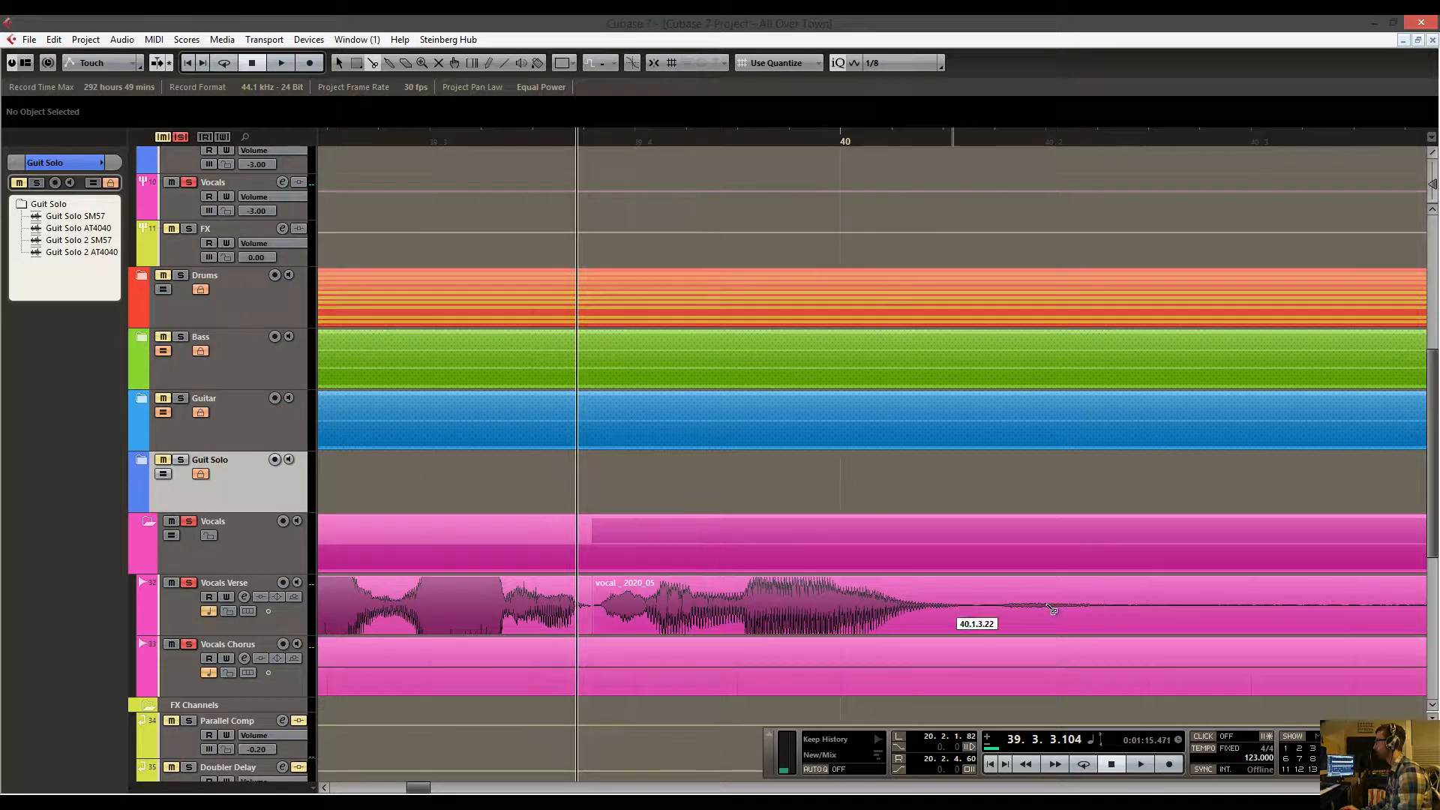
left_click(978, 619)
left_click(970, 141)
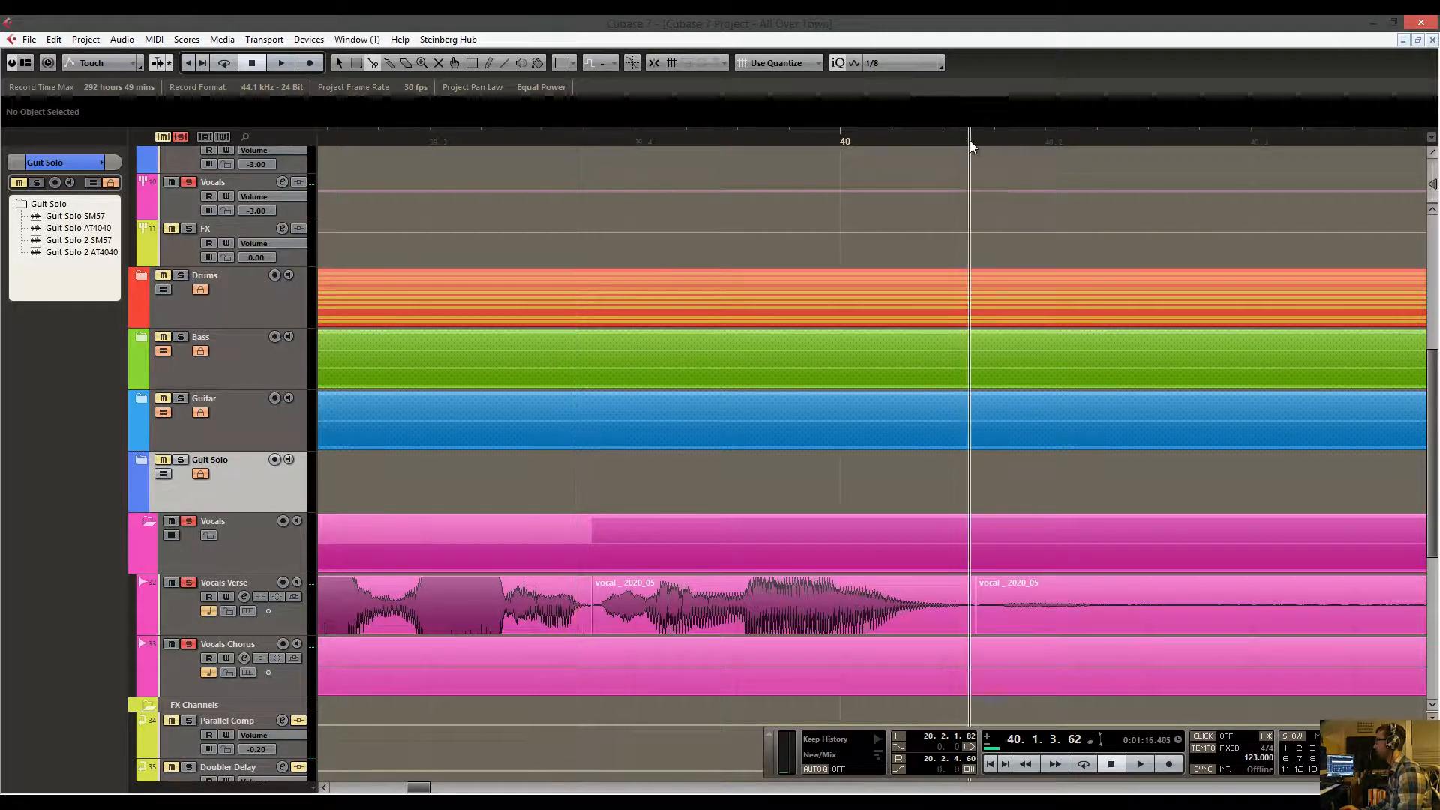
Undo the Vocals Verse split at 40.1.3 and split the clip further on, at about 40.2.3.
key("space")
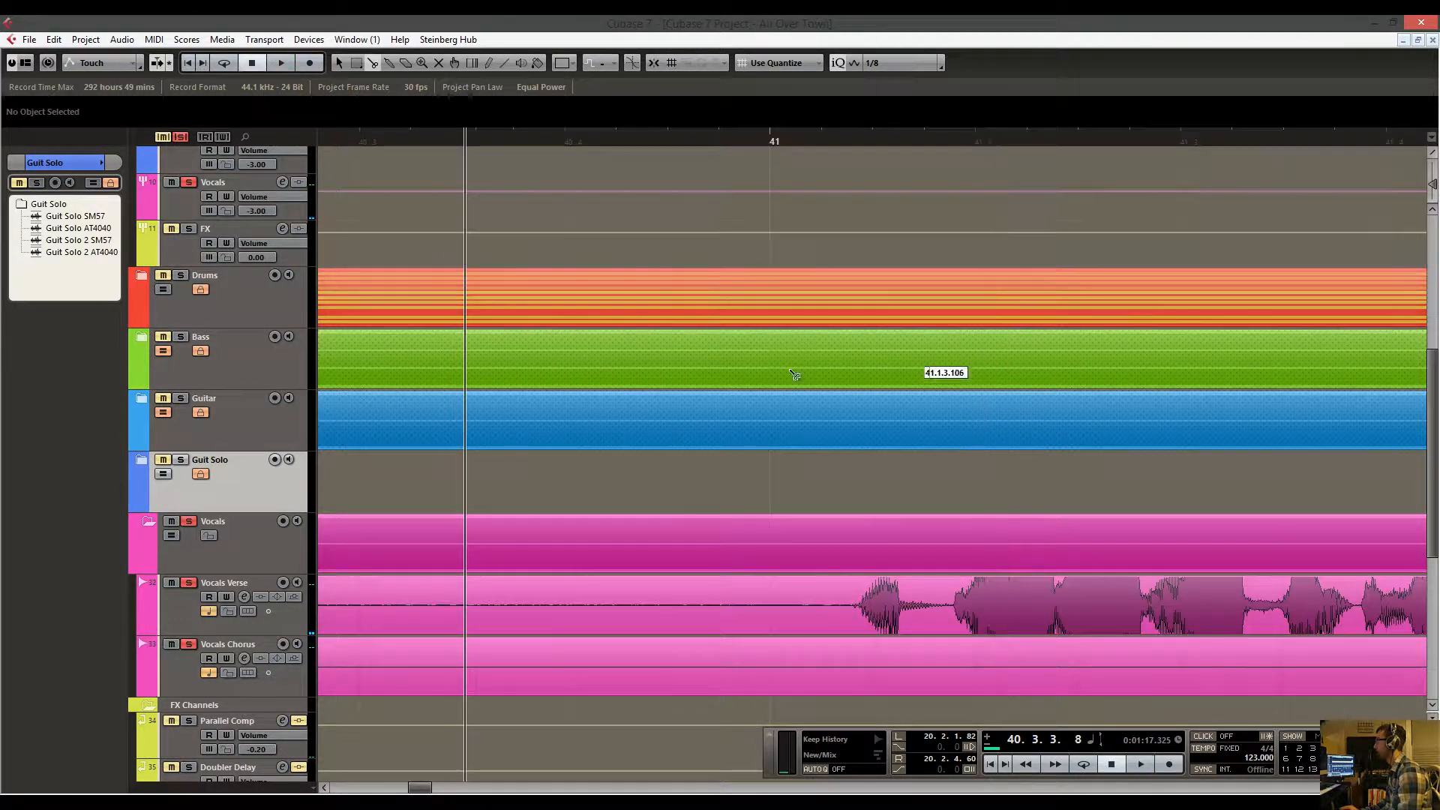
left_click_drag(649, 409, 926, 417)
left_click_drag(552, 443, 939, 443)
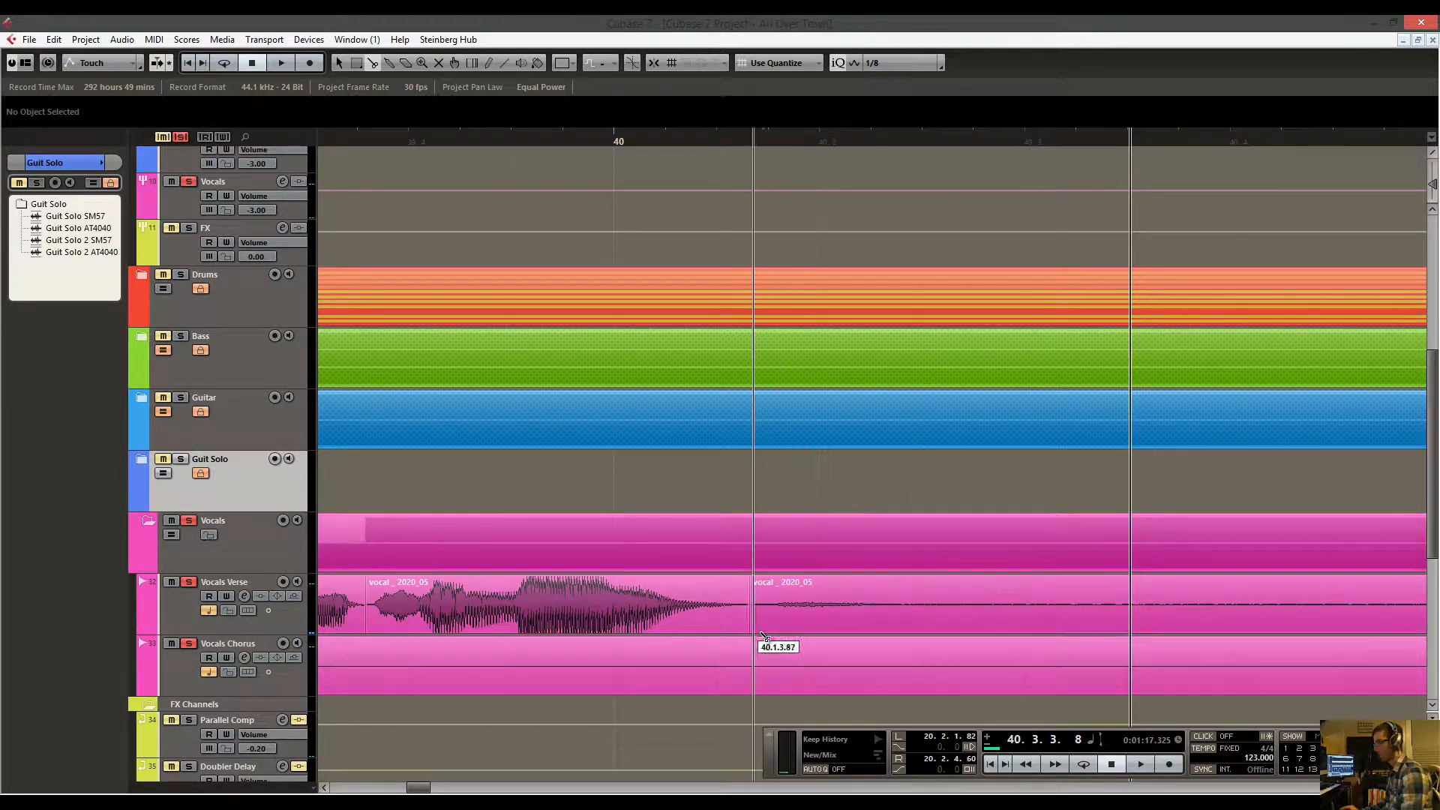
key("ctrl+z")
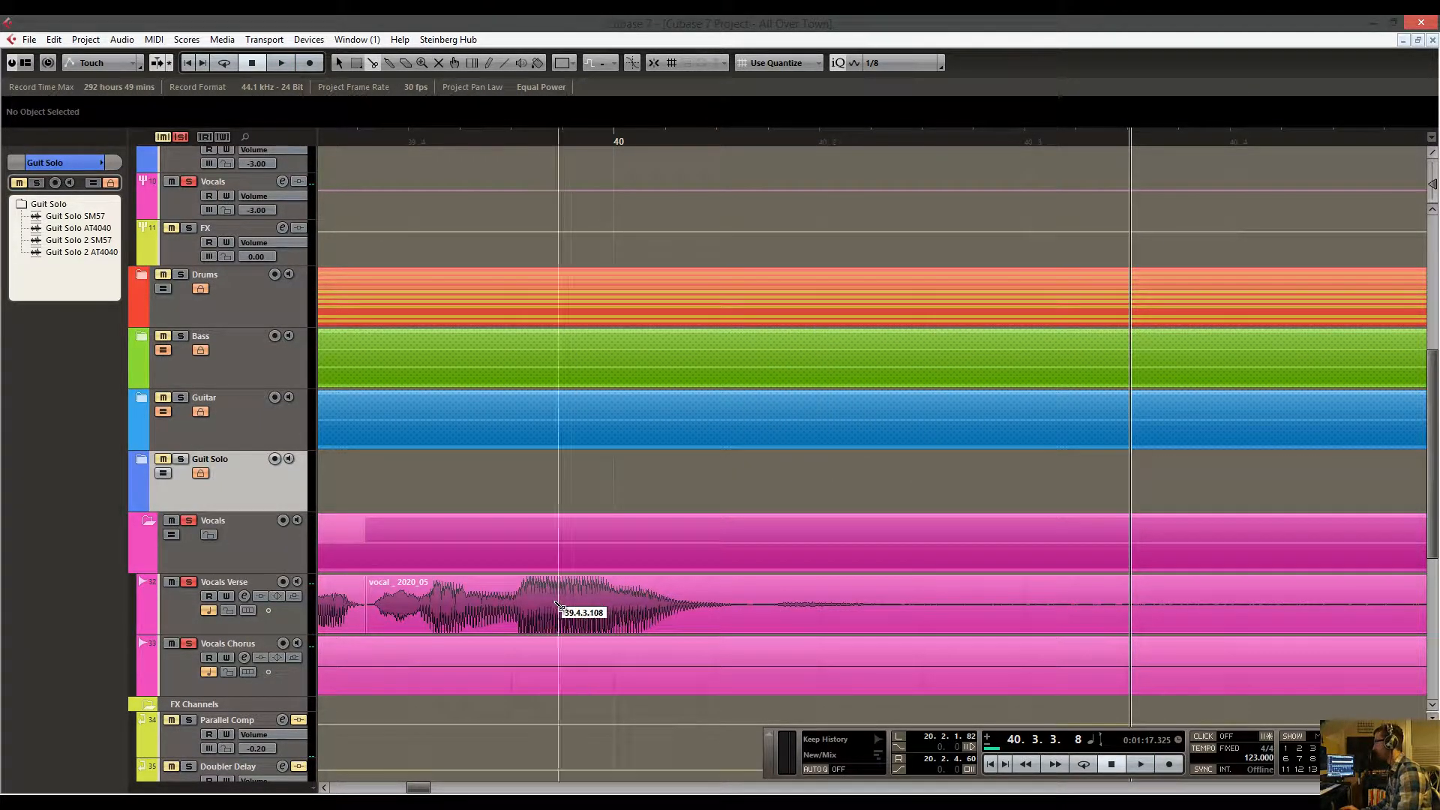
left_click(966, 619)
right_click(975, 535)
left_click(975, 533)
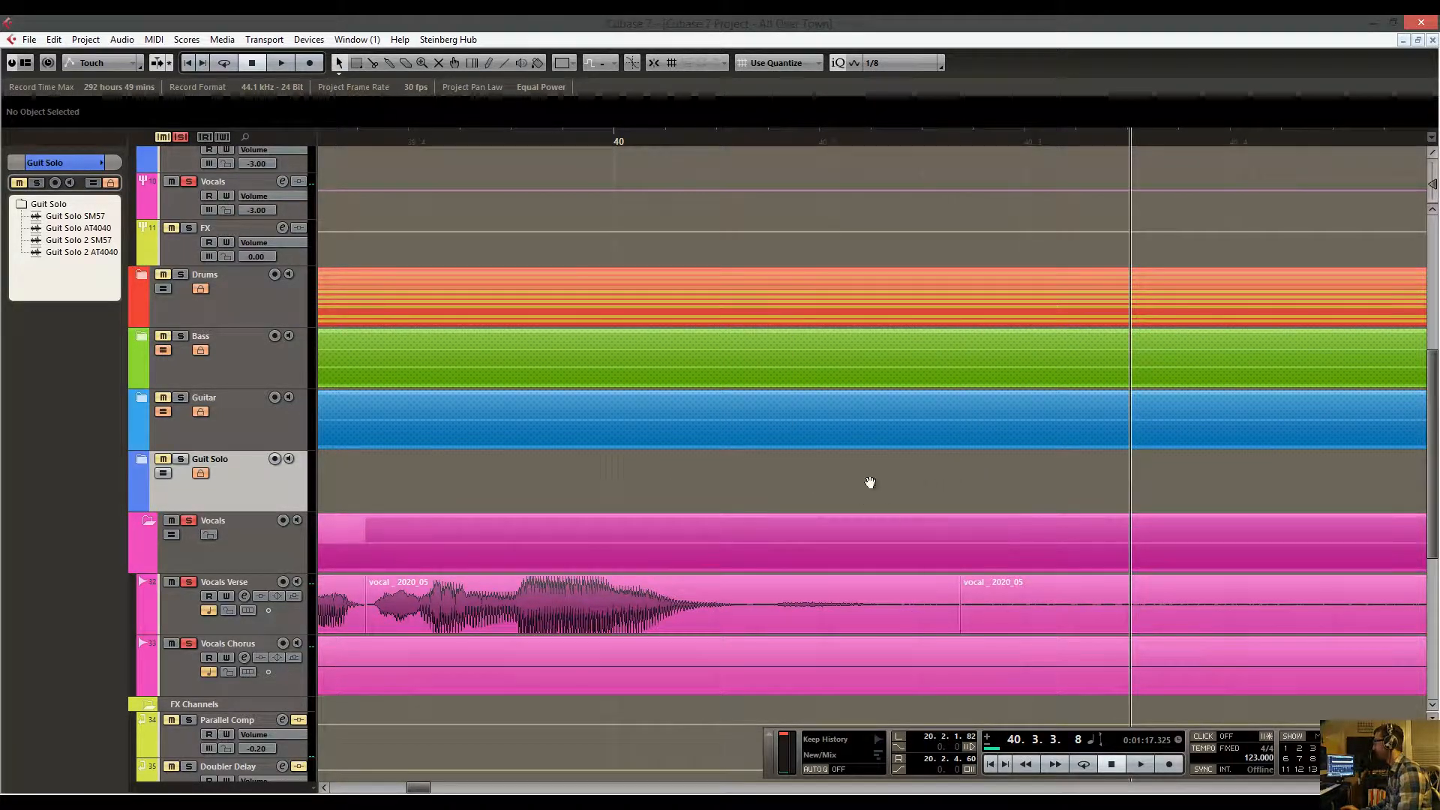
Boost the split Vocals Verse clip around bar 40 to about 2.44 dB and play it back from the end of bar 38.
scroll(892, 405, "left", 2)
left_click_drag(1435, 191, 1435, 220)
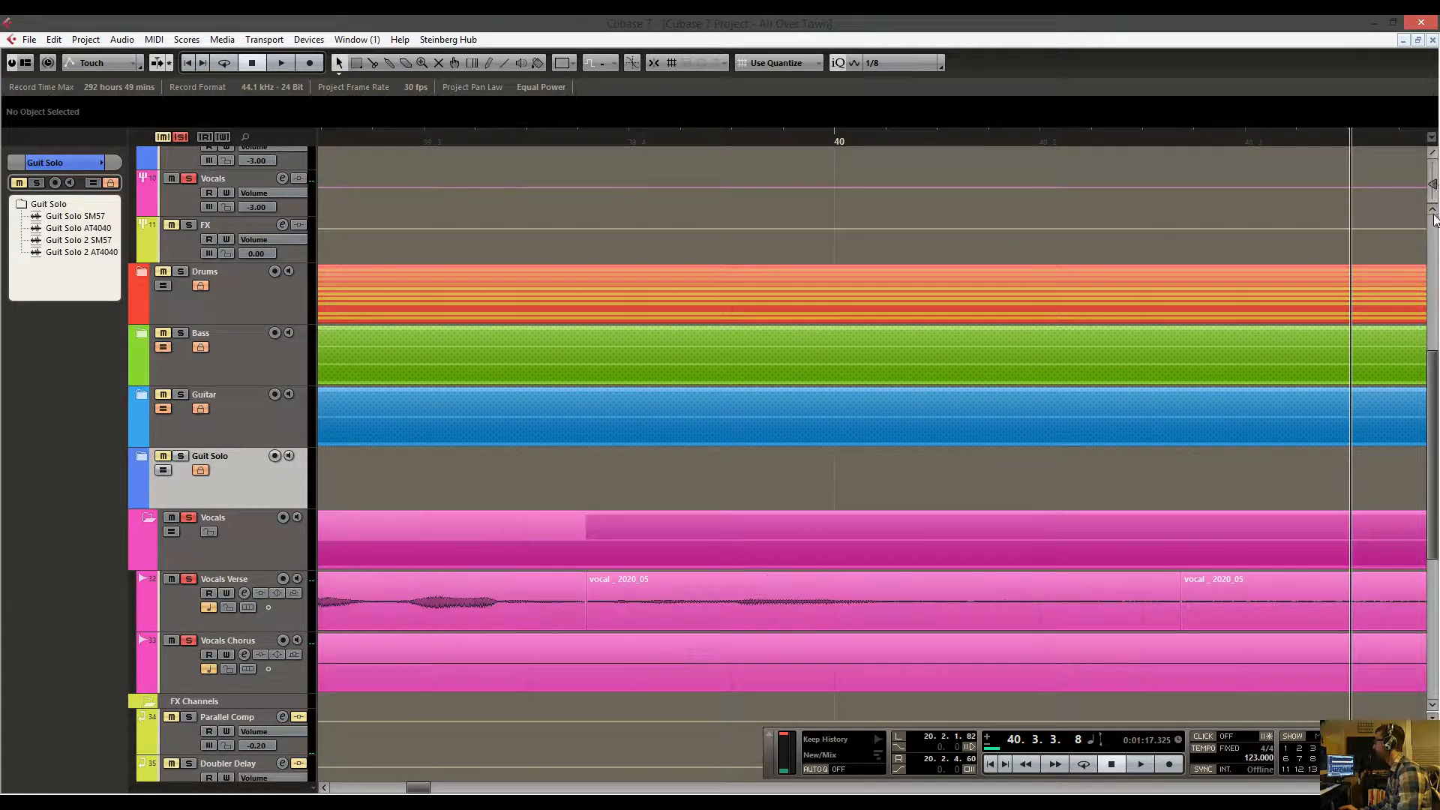
left_click_drag(649, 139, 489, 104)
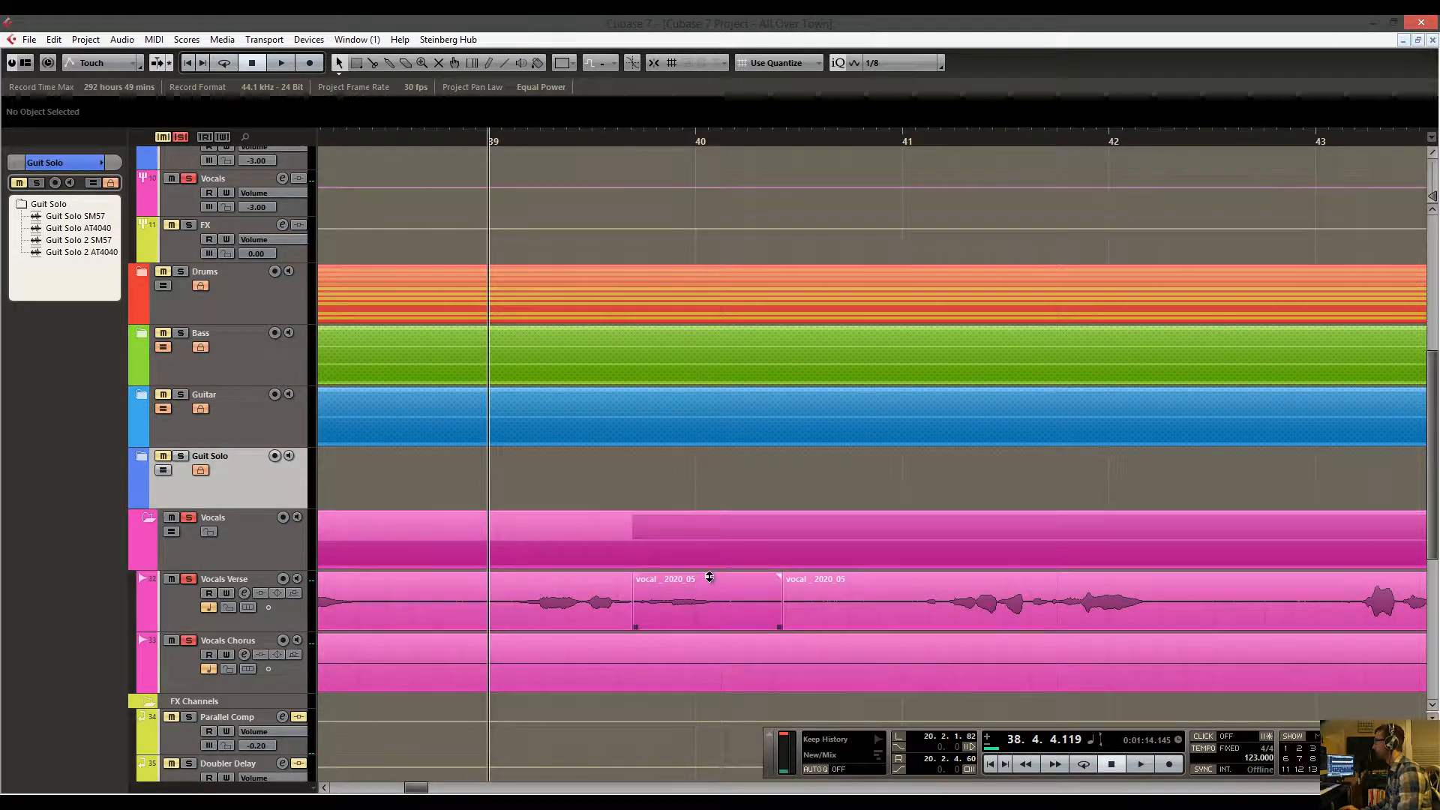
left_click_drag(709, 573, 713, 564)
key("space")
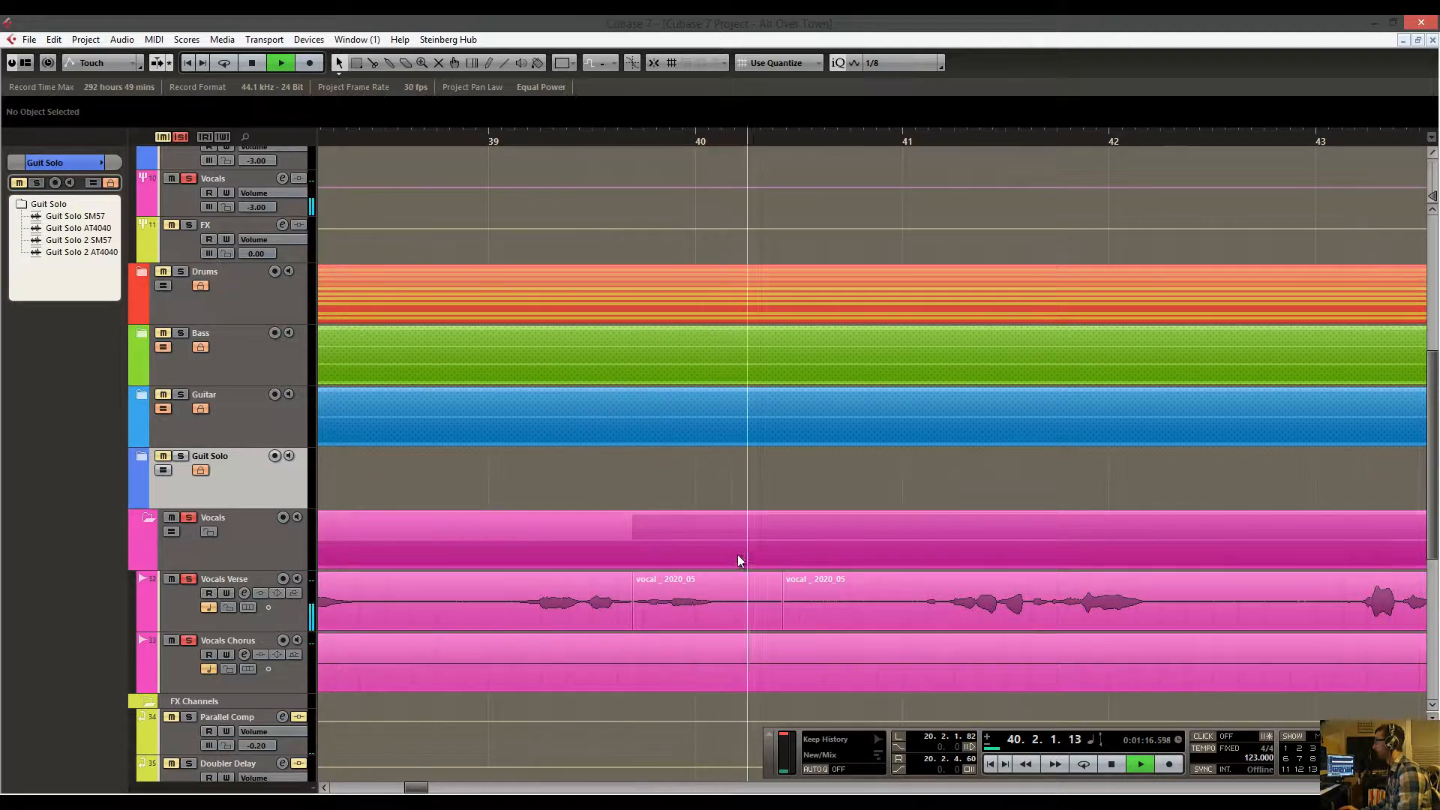
left_click_drag(707, 575, 707, 575)
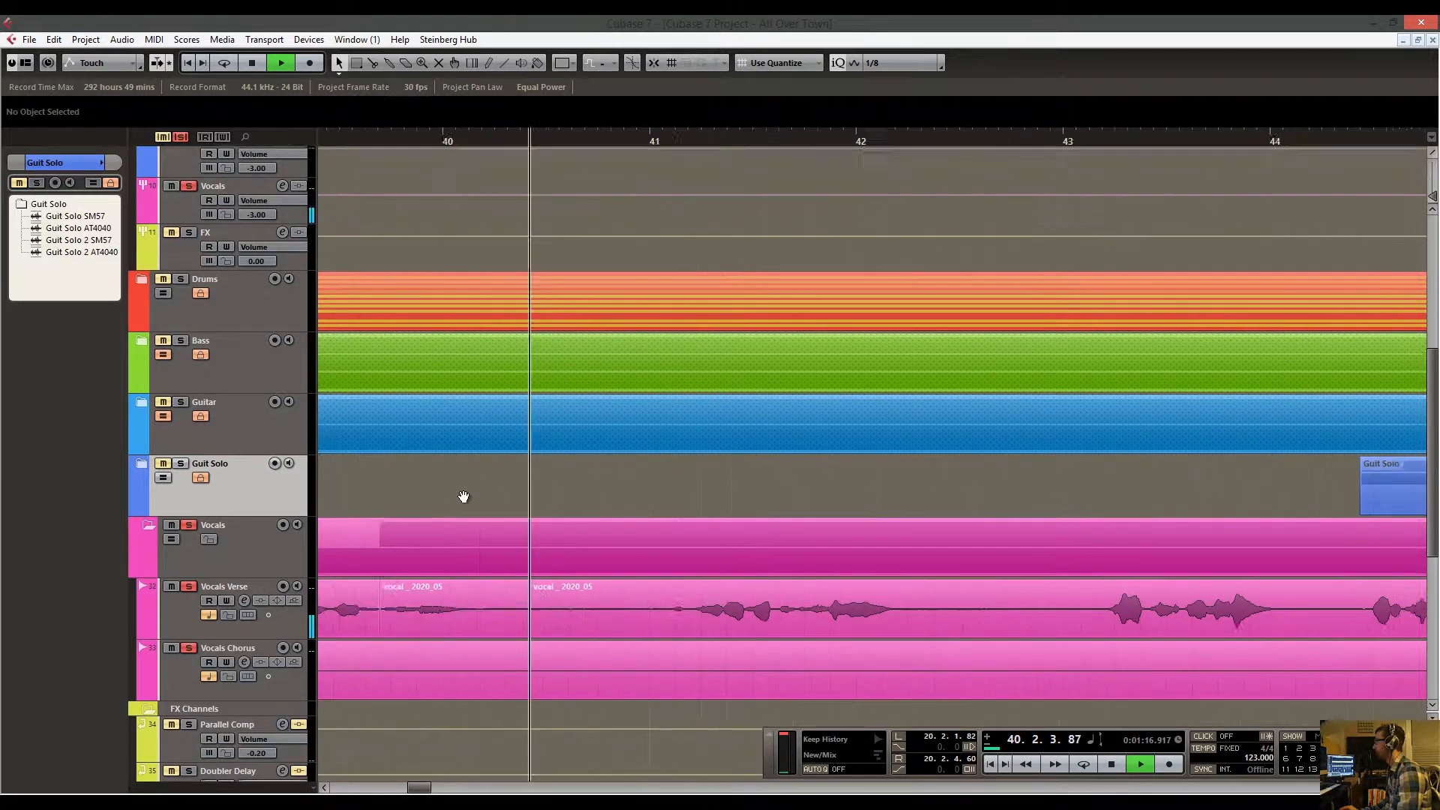
key("space")
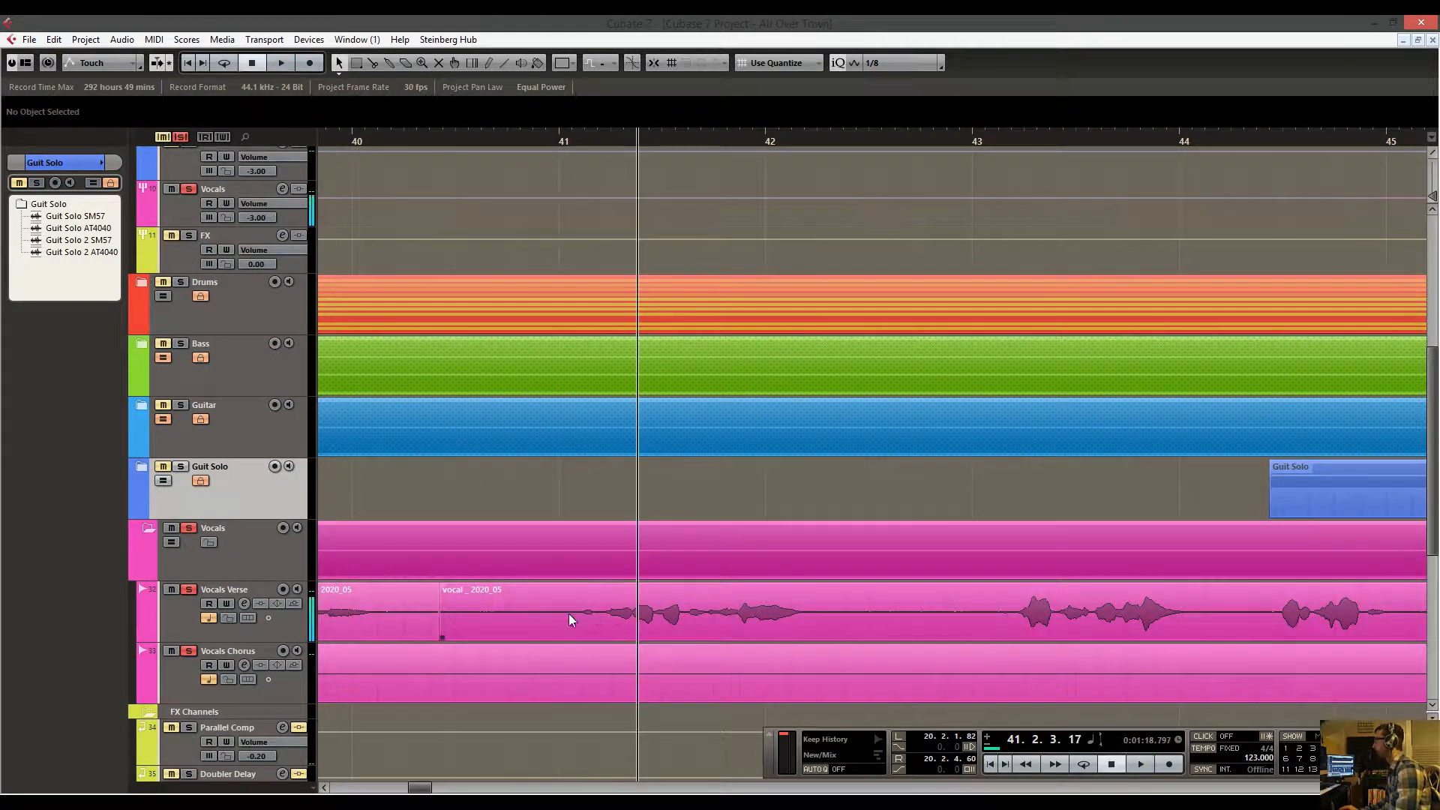
Split the Vocals Verse clip at about 40.4.4 and 41.1.3, and delete the silent piece between 40.2.3 and 40.4.4.
right_click(608, 586)
left_click(644, 586)
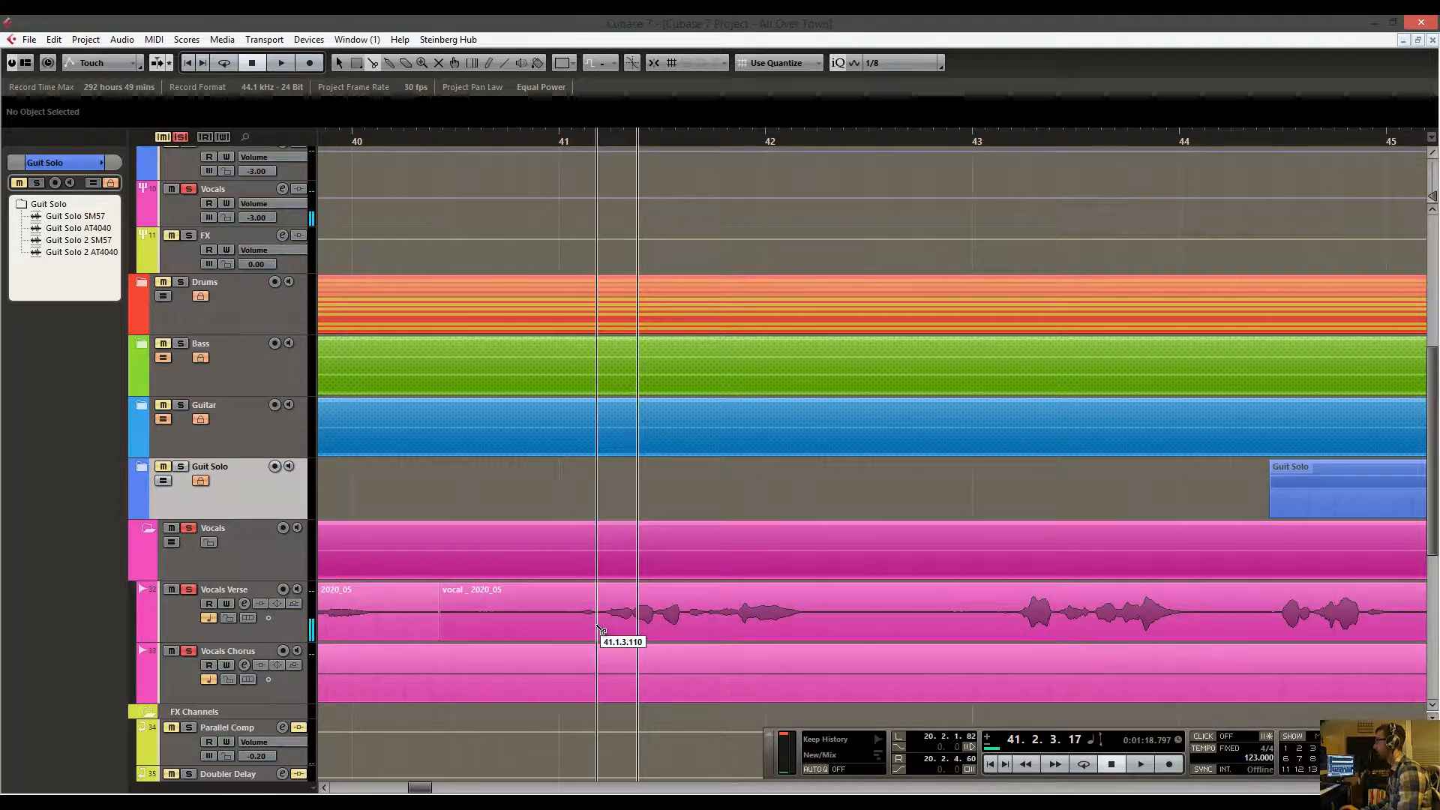
left_click(598, 628)
left_click(555, 624)
key("1")
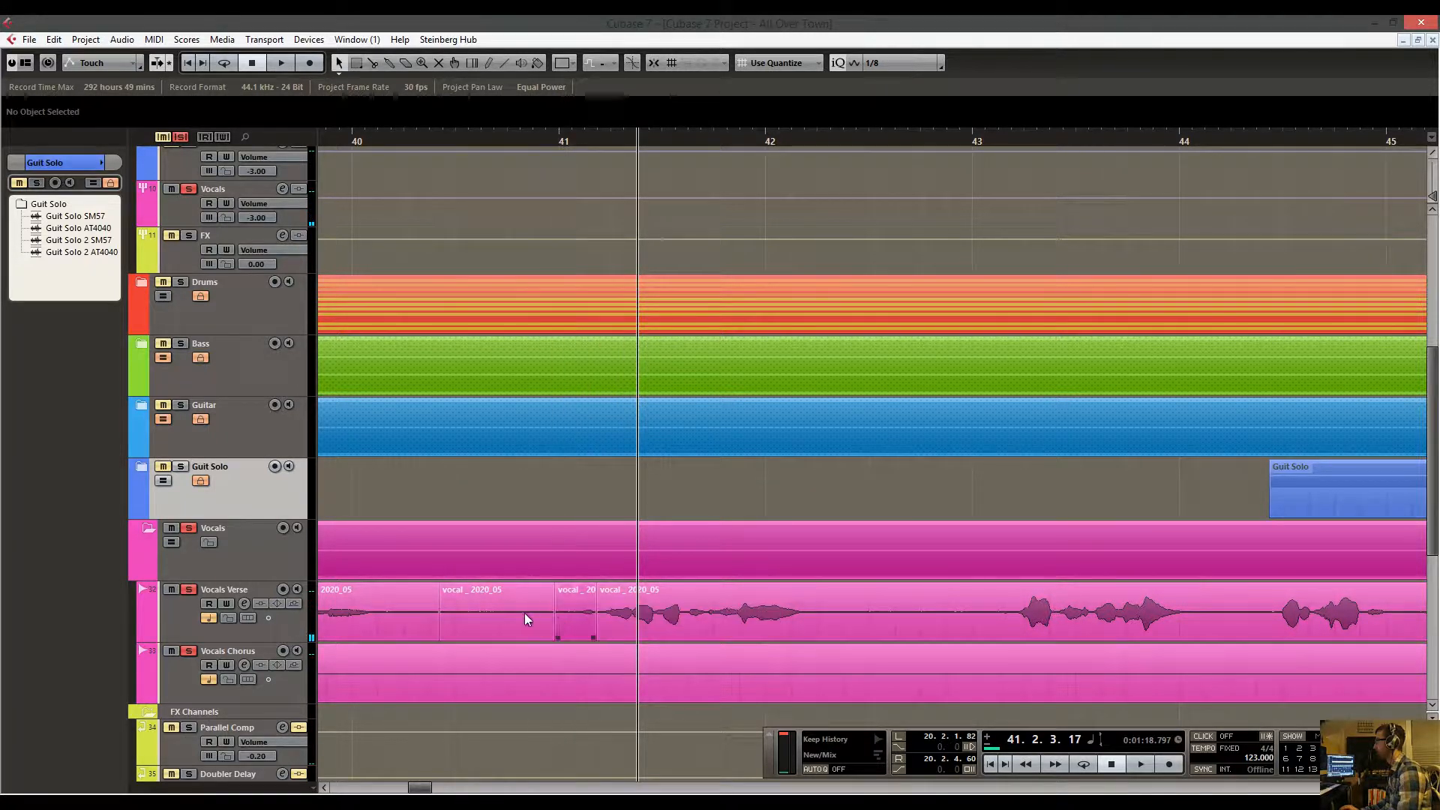
left_click(526, 615)
key("Delete")
Boost the short Vocals Verse clip before 41.1.3 to 0.76 dB and add a fade-out and a fade-in on either side of the gap.
left_click(589, 595)
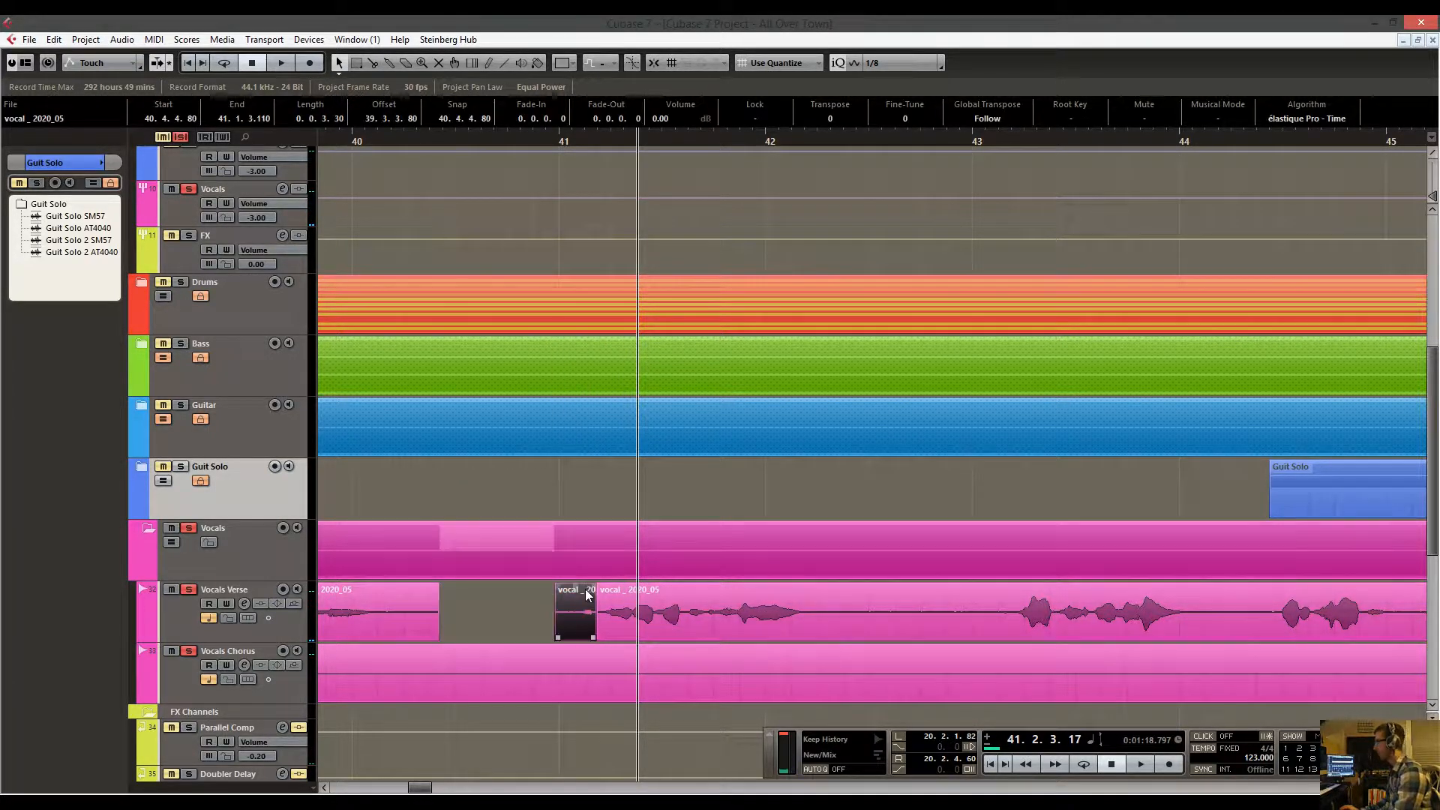
left_click(434, 586)
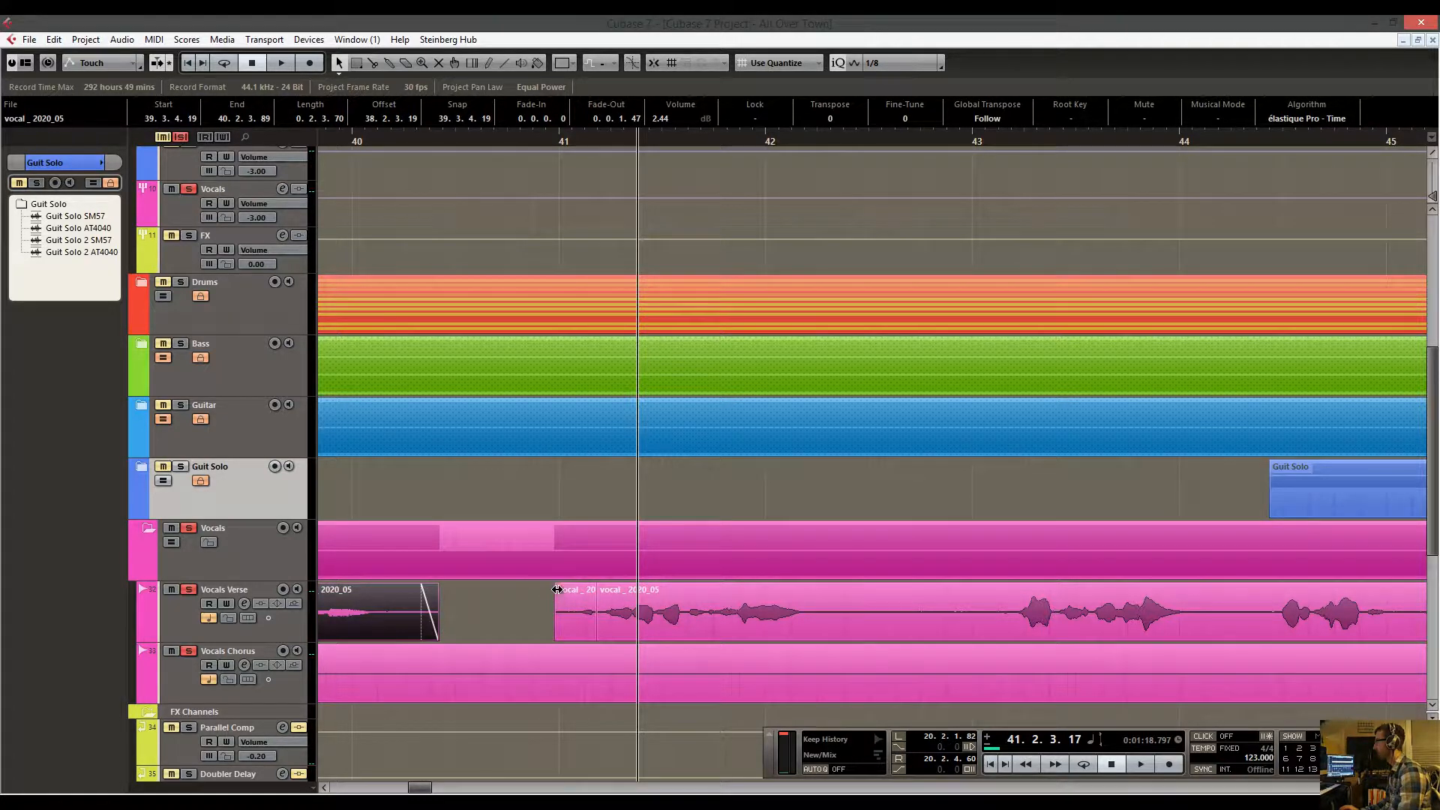
left_click_drag(556, 589, 563, 592)
Audition the Vocals Verse phrases from bar 41 through bar 43, checking their level.
key("space")
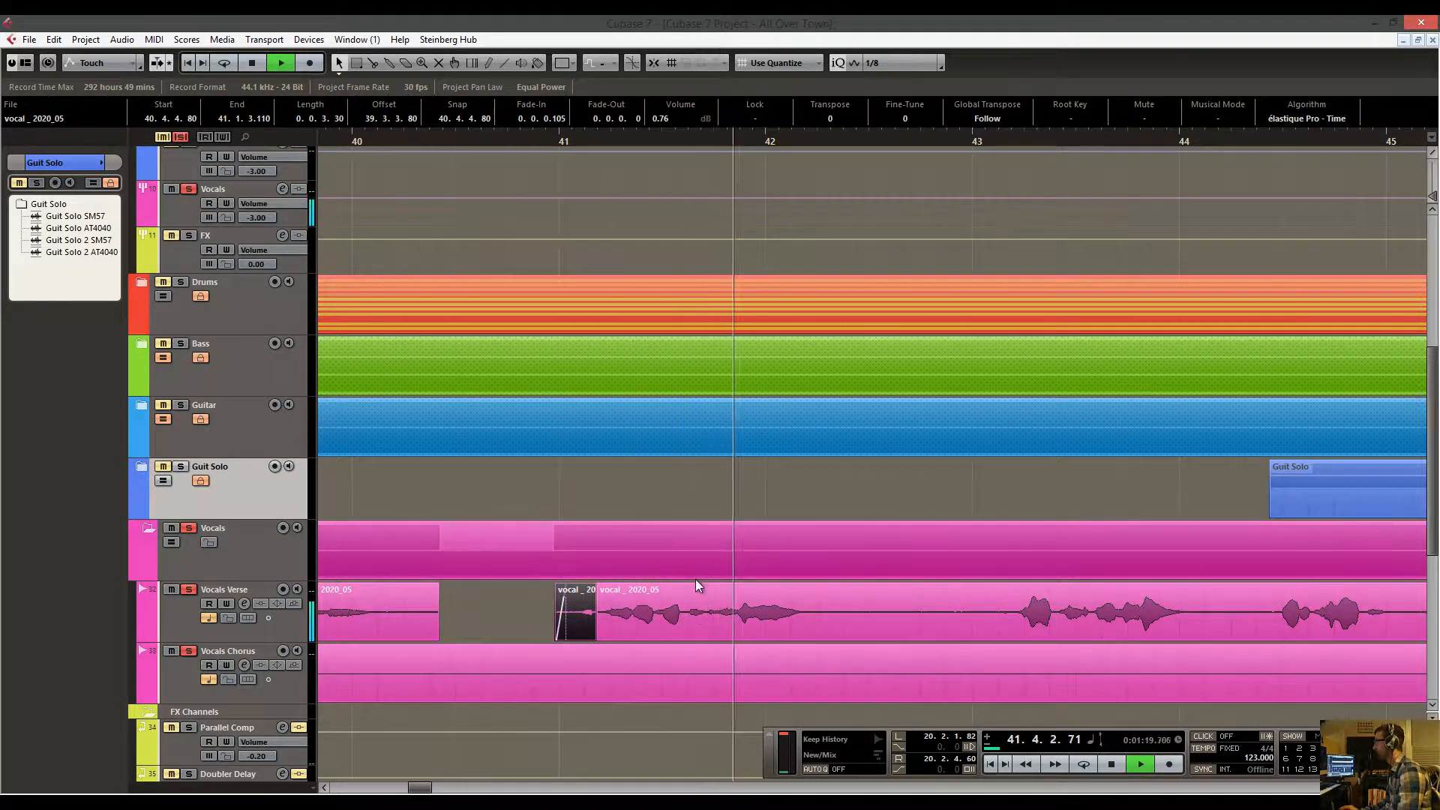
left_click_drag(751, 565, 489, 556)
left_click_drag(828, 529, 632, 546)
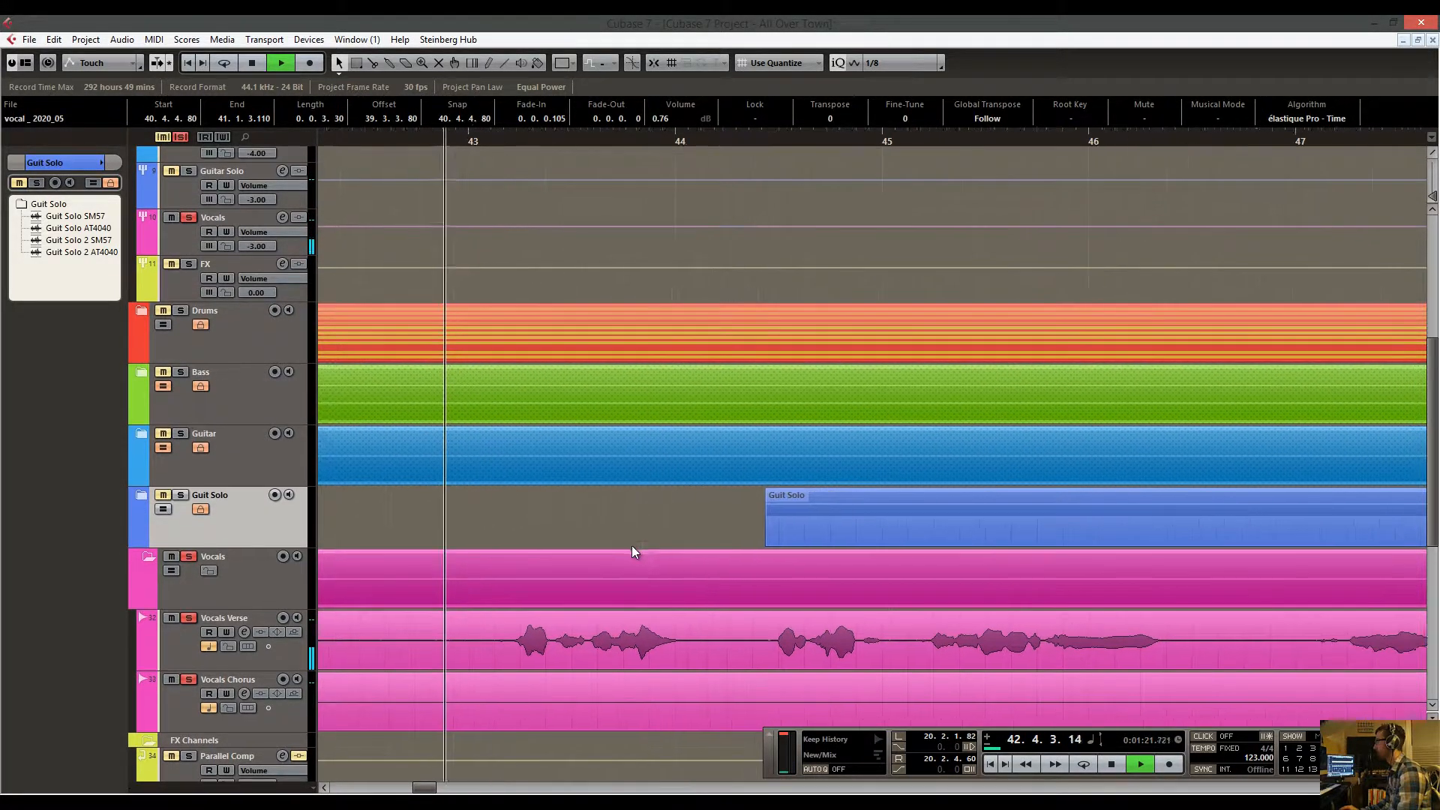
key("space")
Isolate the short first word of the Vocals Verse phrase in bar 43 by splitting the clip at about 43.1.4 and 43.2.3.
right_click(612, 647)
left_click(638, 646)
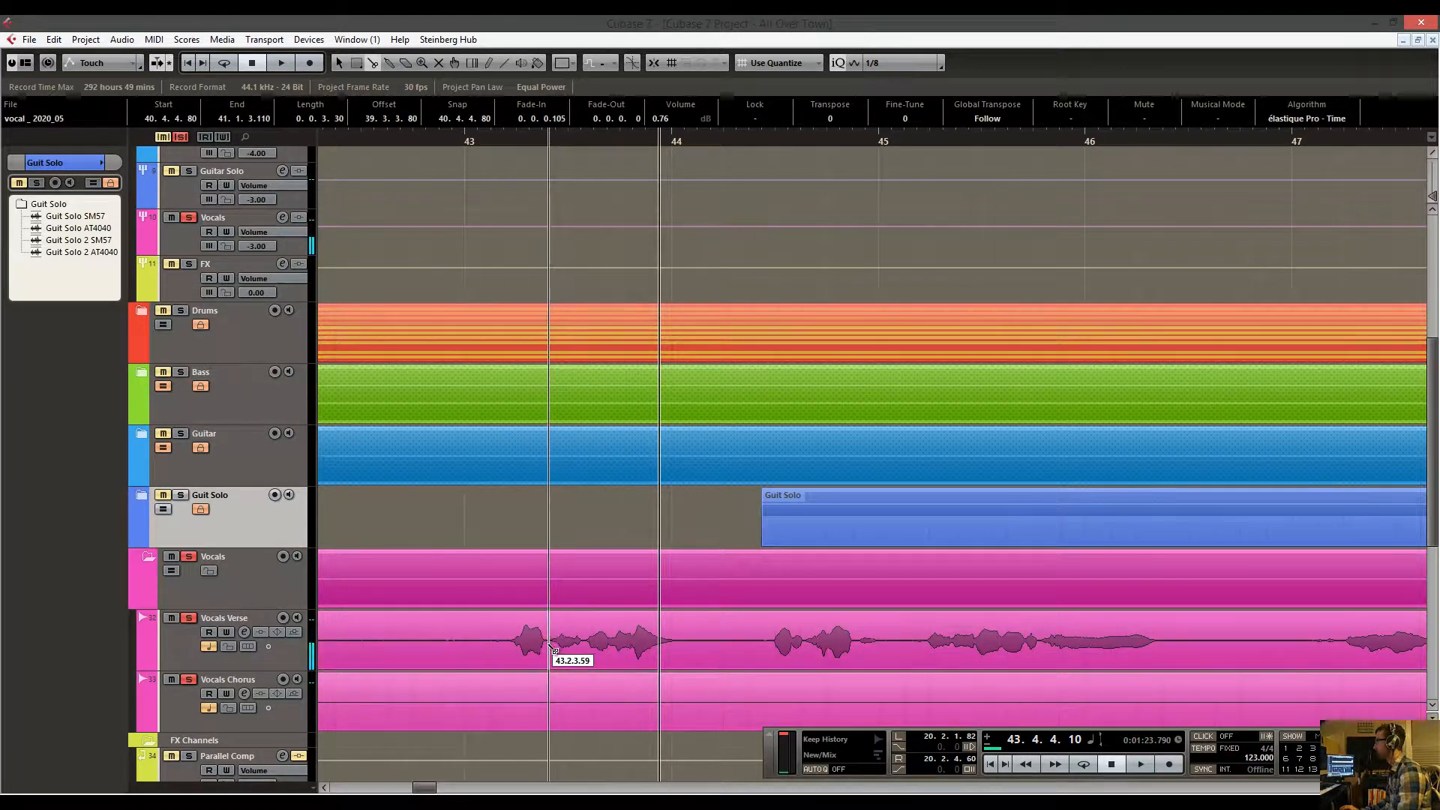
left_click(550, 646)
left_click(504, 645)
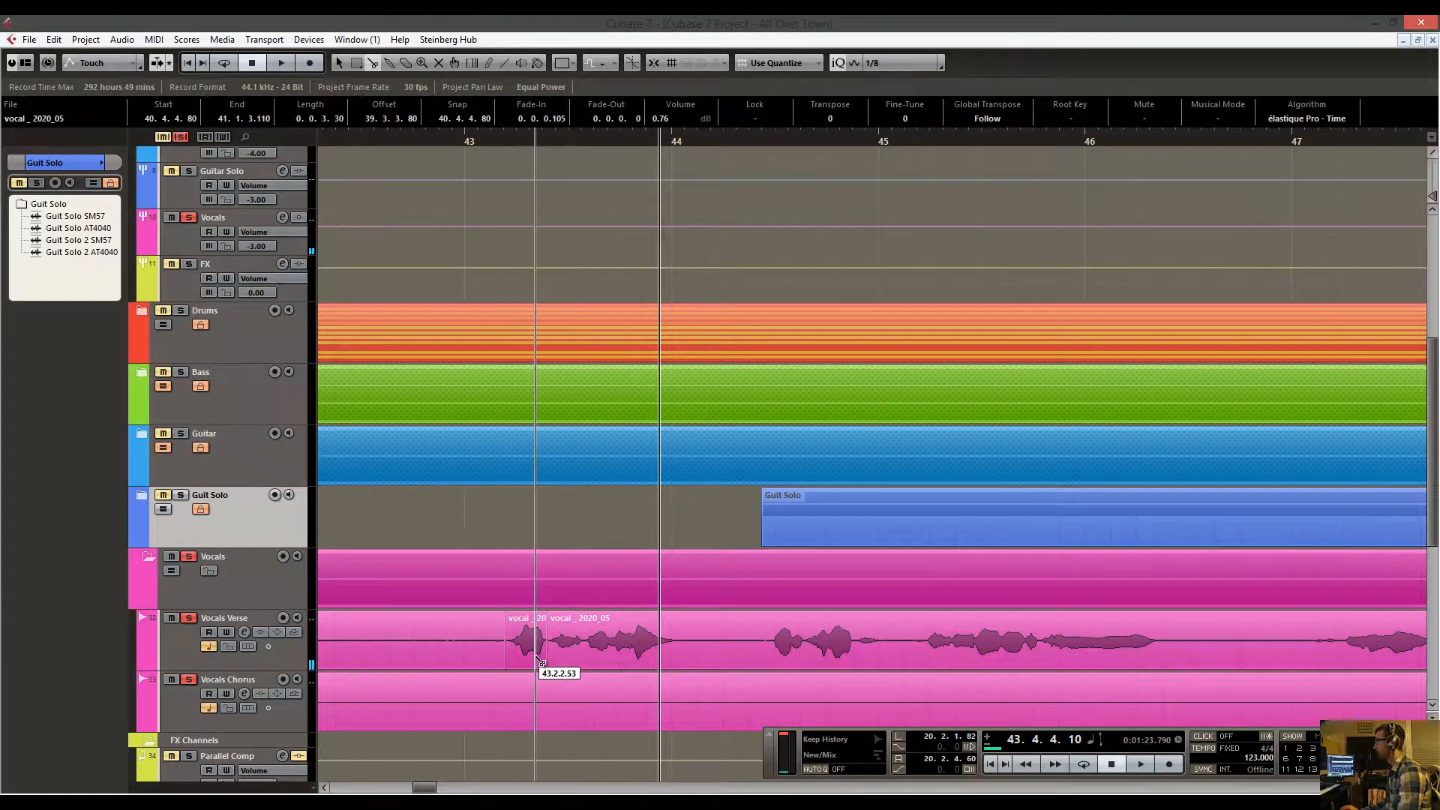
left_click(530, 621)
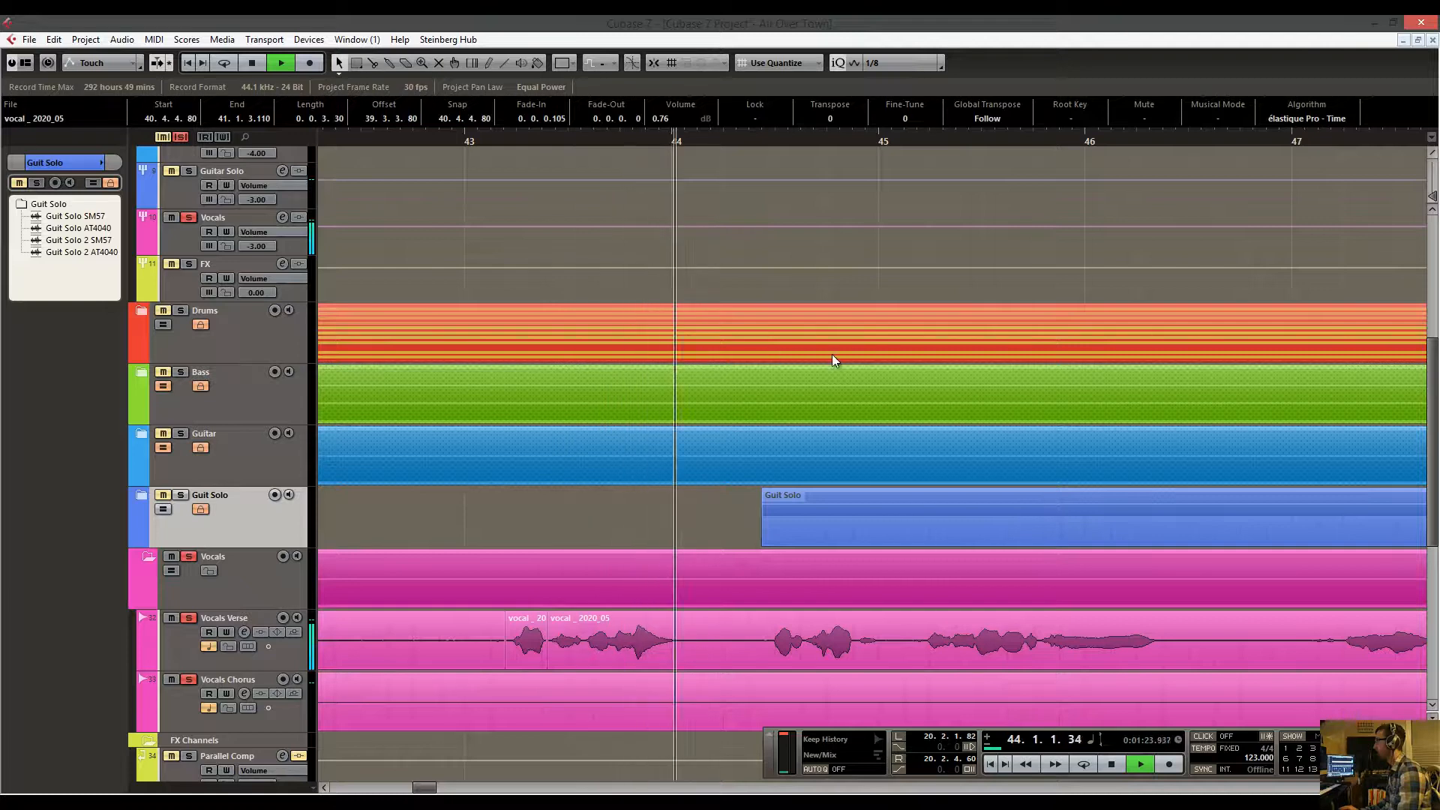
Split the Vocals Verse clip just after bar 47 and again at about 47.2.1 to isolate the quiet start of the phrase.
left_click_drag(794, 359, 617, 373)
left_click_drag(777, 395, 646, 392)
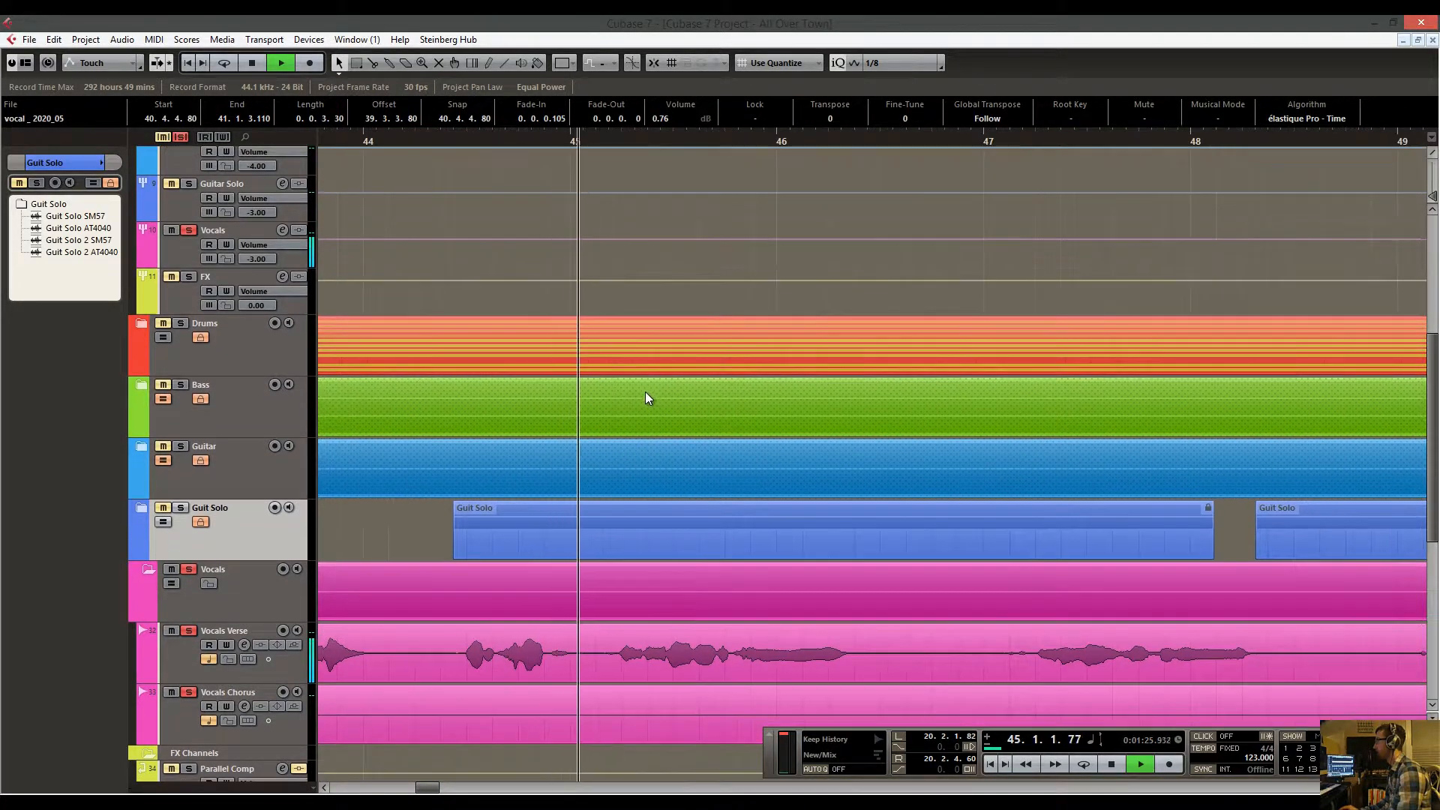
left_click_drag(748, 468, 483, 466)
left_click_drag(625, 485, 553, 486)
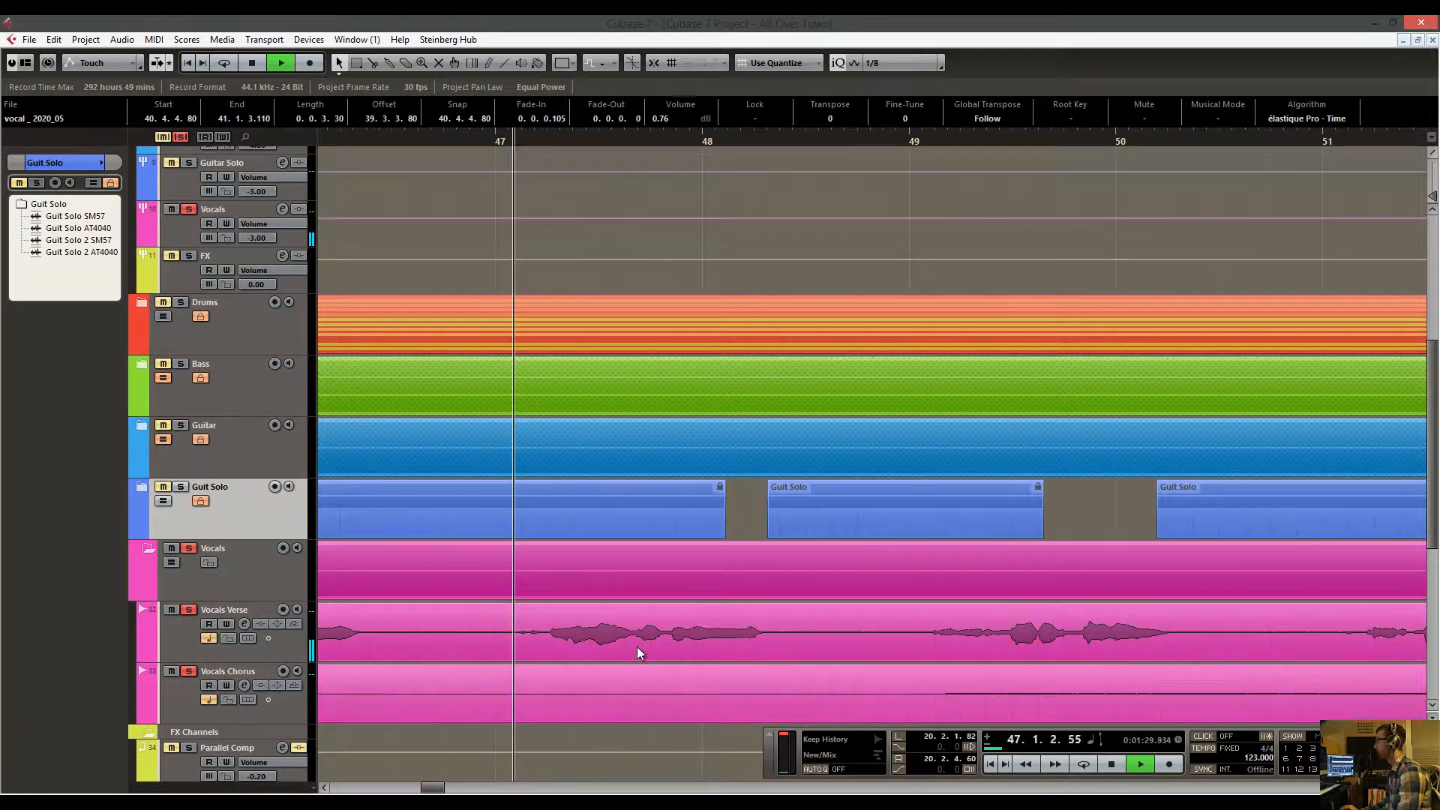
key("space")
right_click(529, 637)
left_click(553, 643)
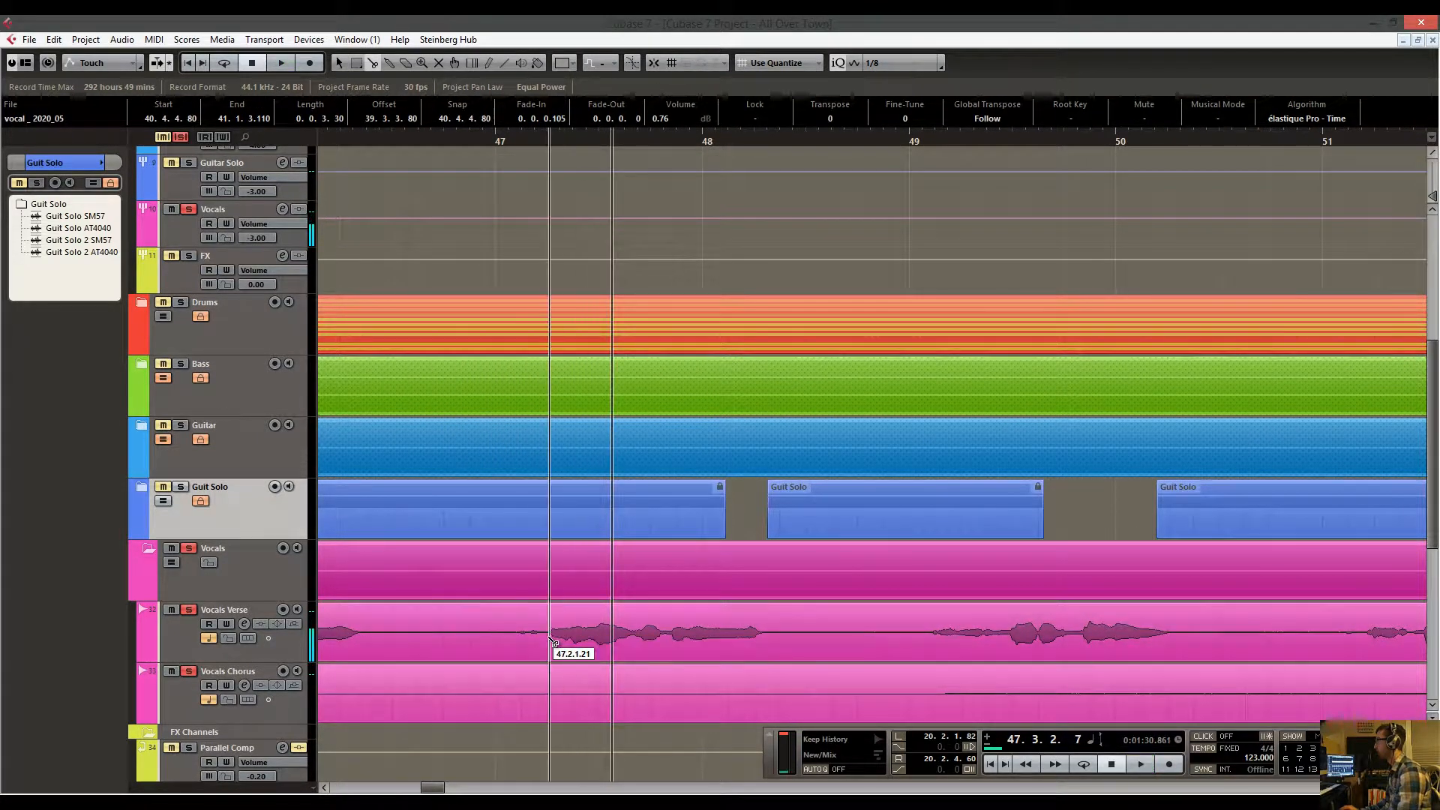
left_click(545, 639)
left_click(498, 638)
Raise the volume of the short isolated Vocals Verse clip after bar 47 to about 3.10 dB.
right_click(547, 627)
left_click(558, 633)
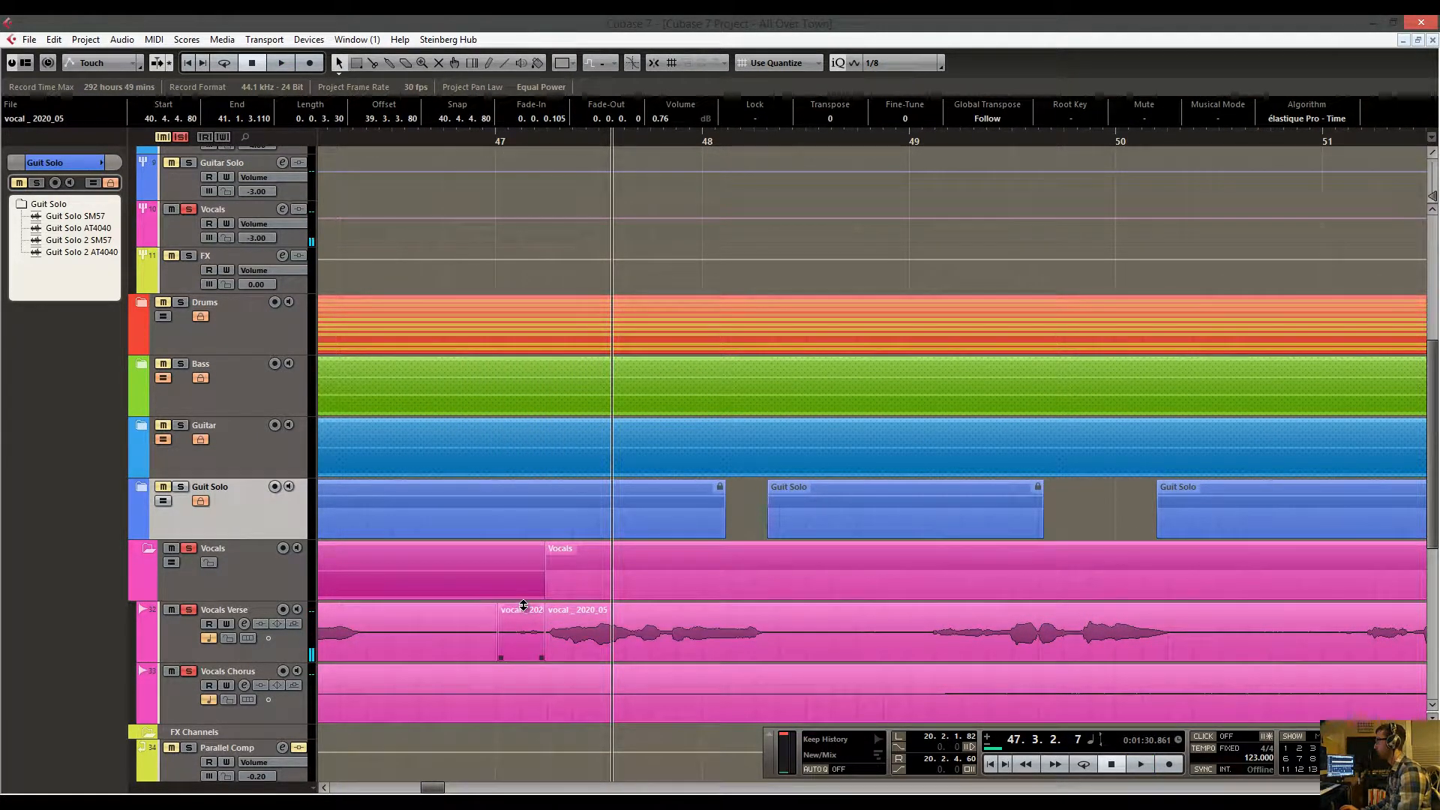
left_click(525, 609)
left_click_drag(521, 609, 522, 606)
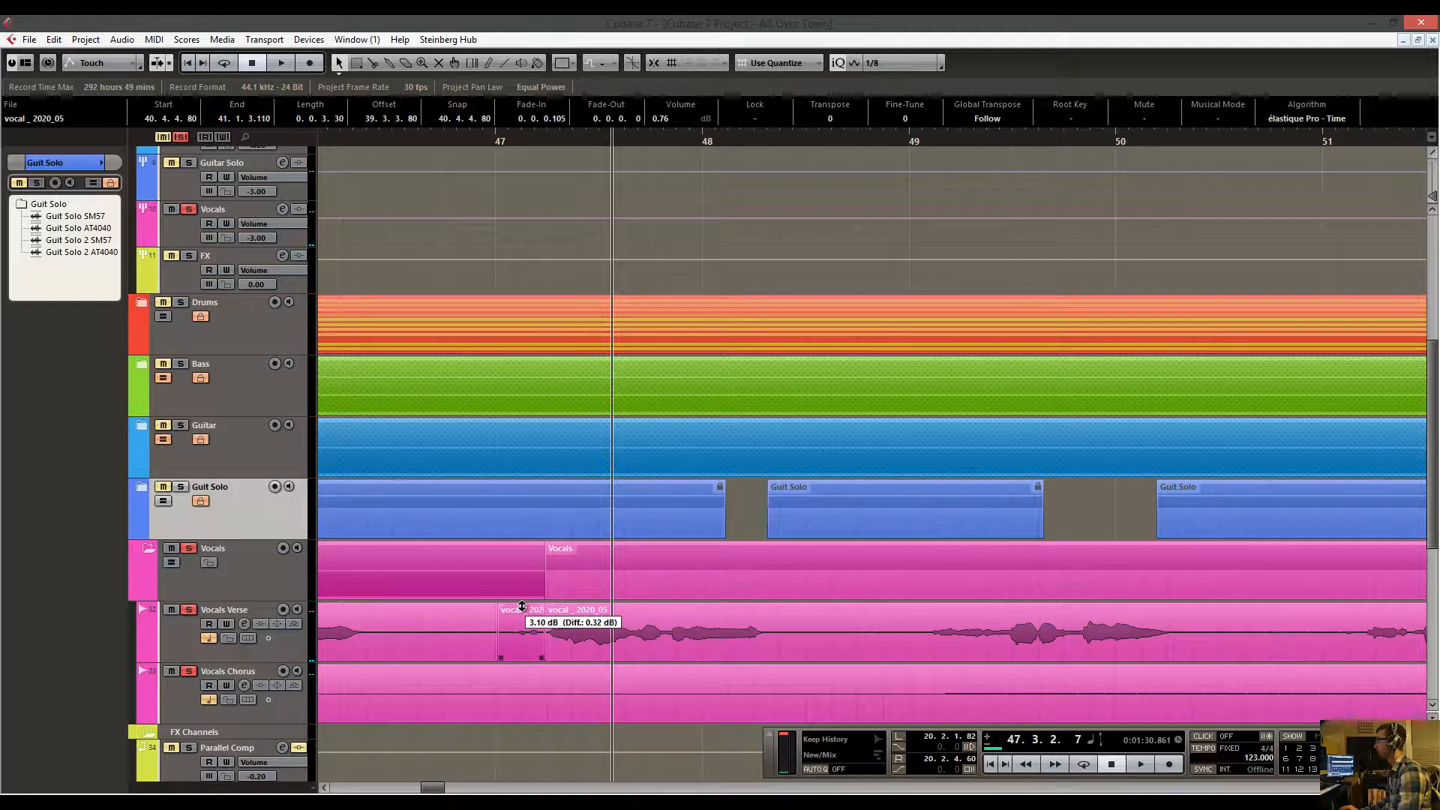
Play from bar 47 and listen for uneven vocal levels through the verse up to the chorus near bar 53.
left_click(497, 144)
key("space")
left_click_drag(887, 429, 699, 442)
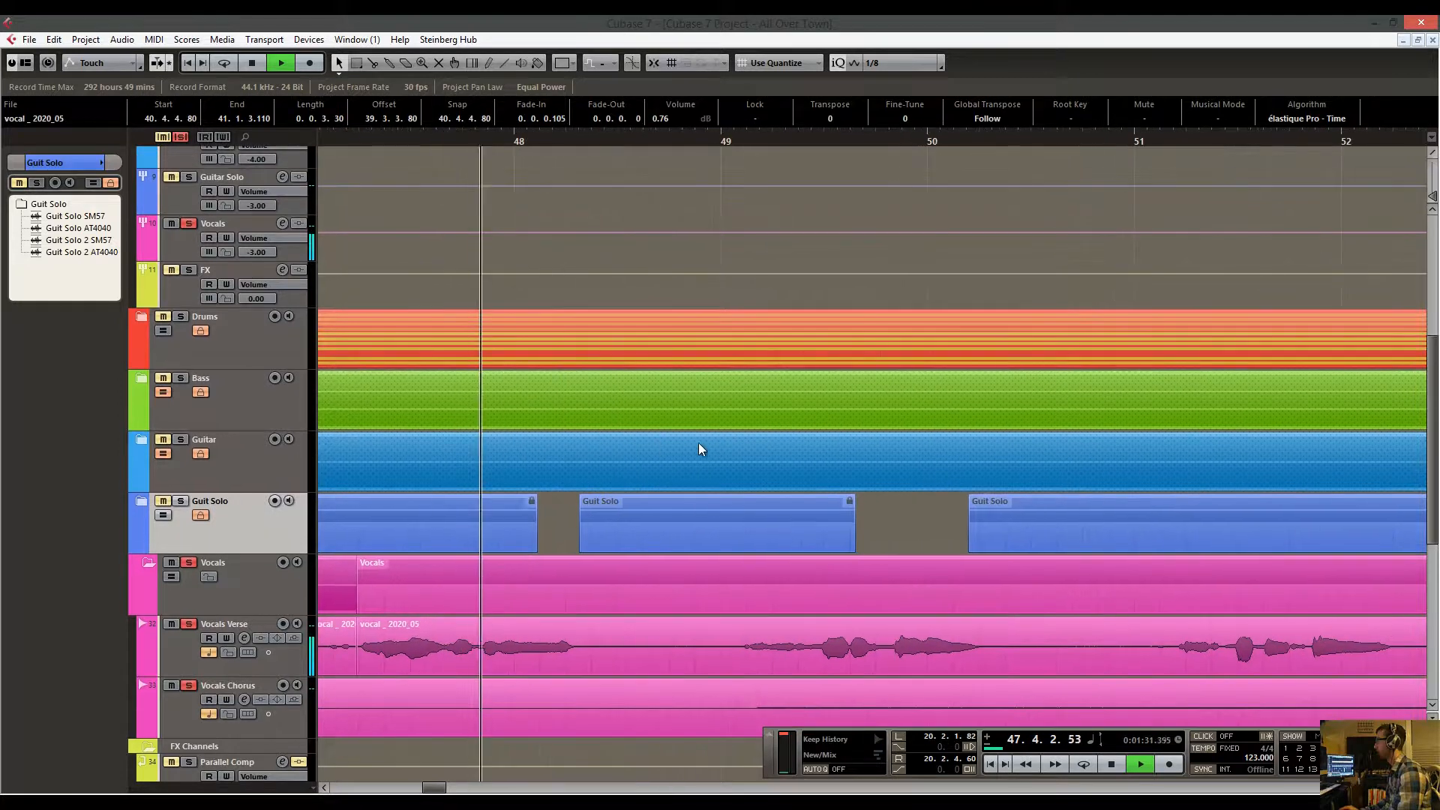
left_click_drag(787, 453, 588, 434)
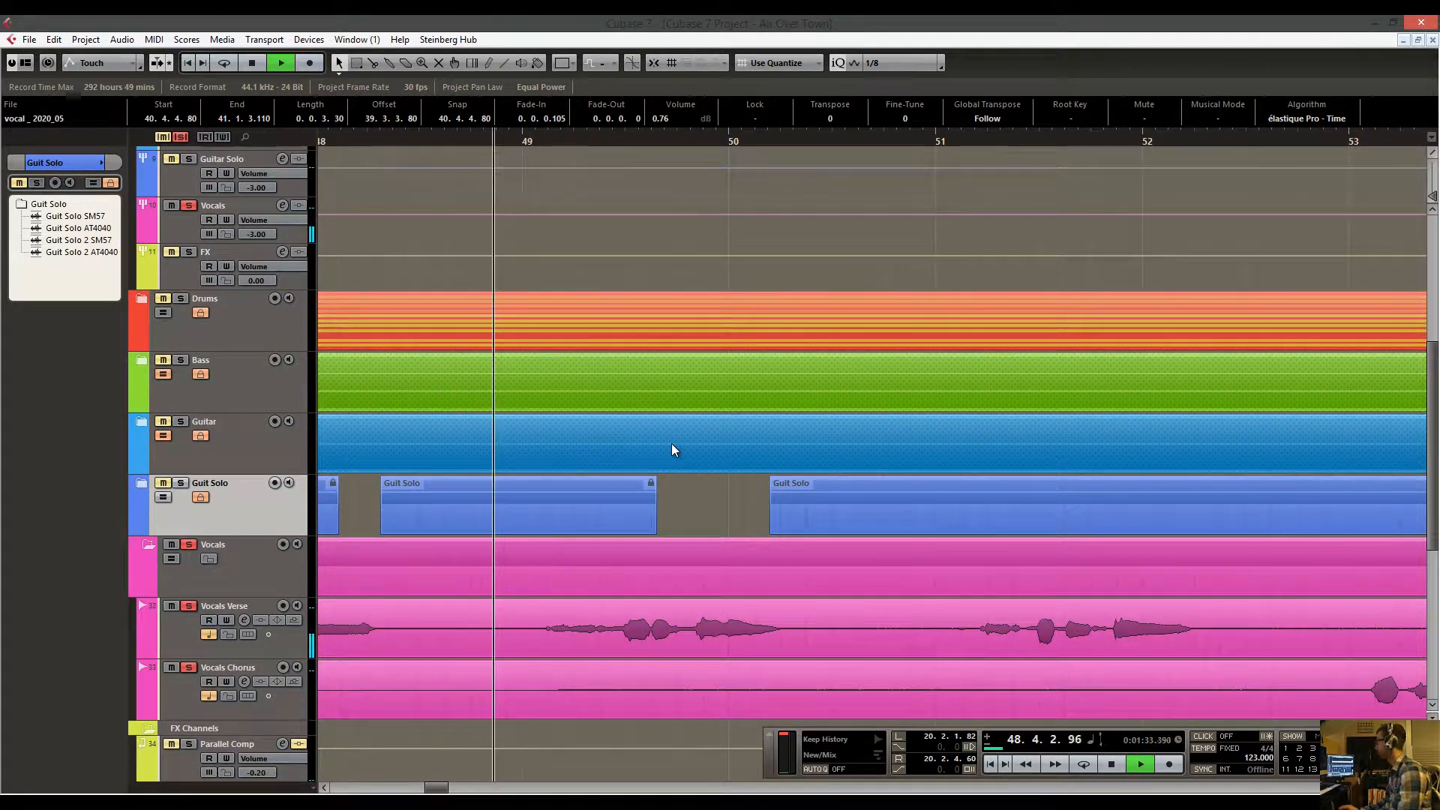
left_click_drag(831, 567, 711, 562)
left_click_drag(851, 570, 681, 570)
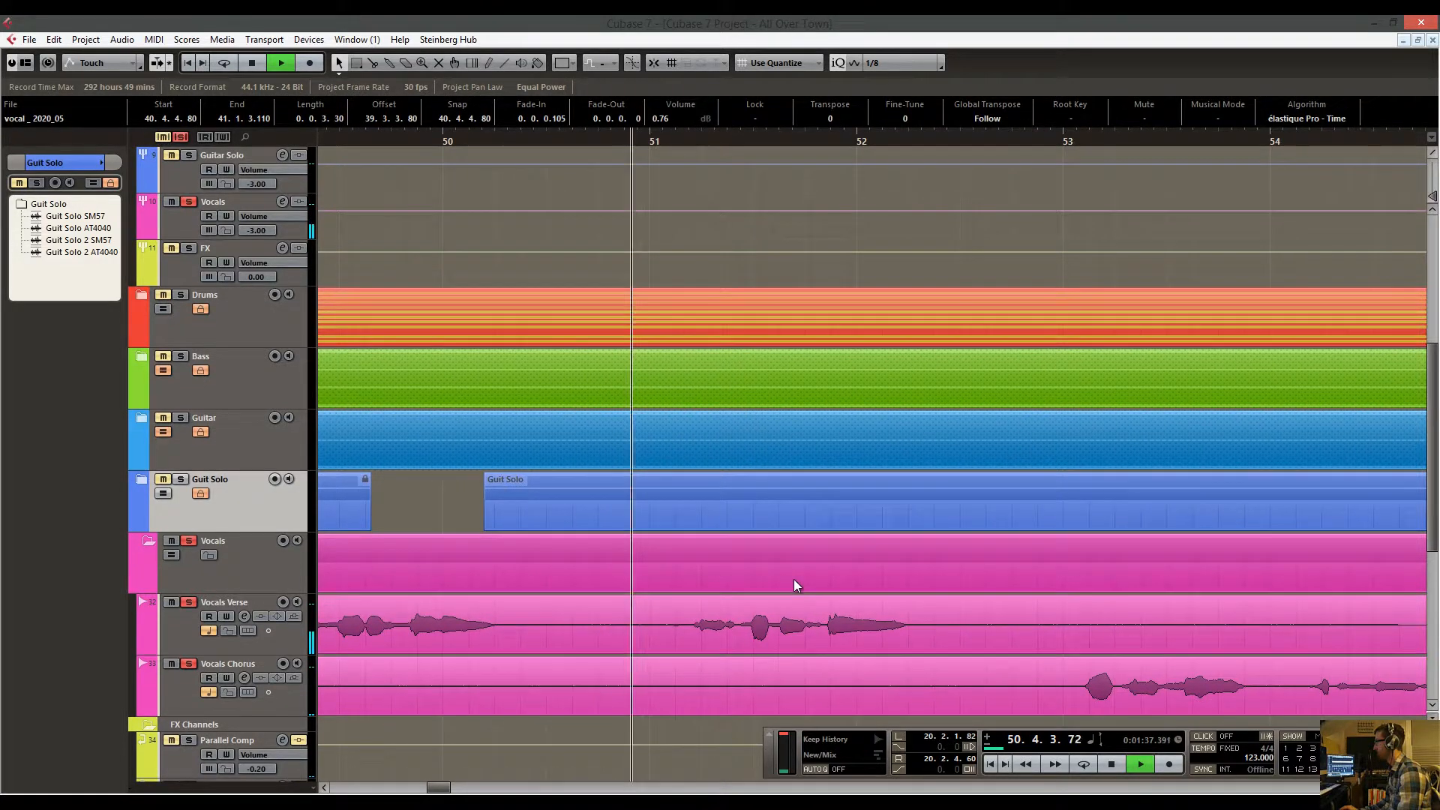
left_click_drag(793, 586, 751, 624)
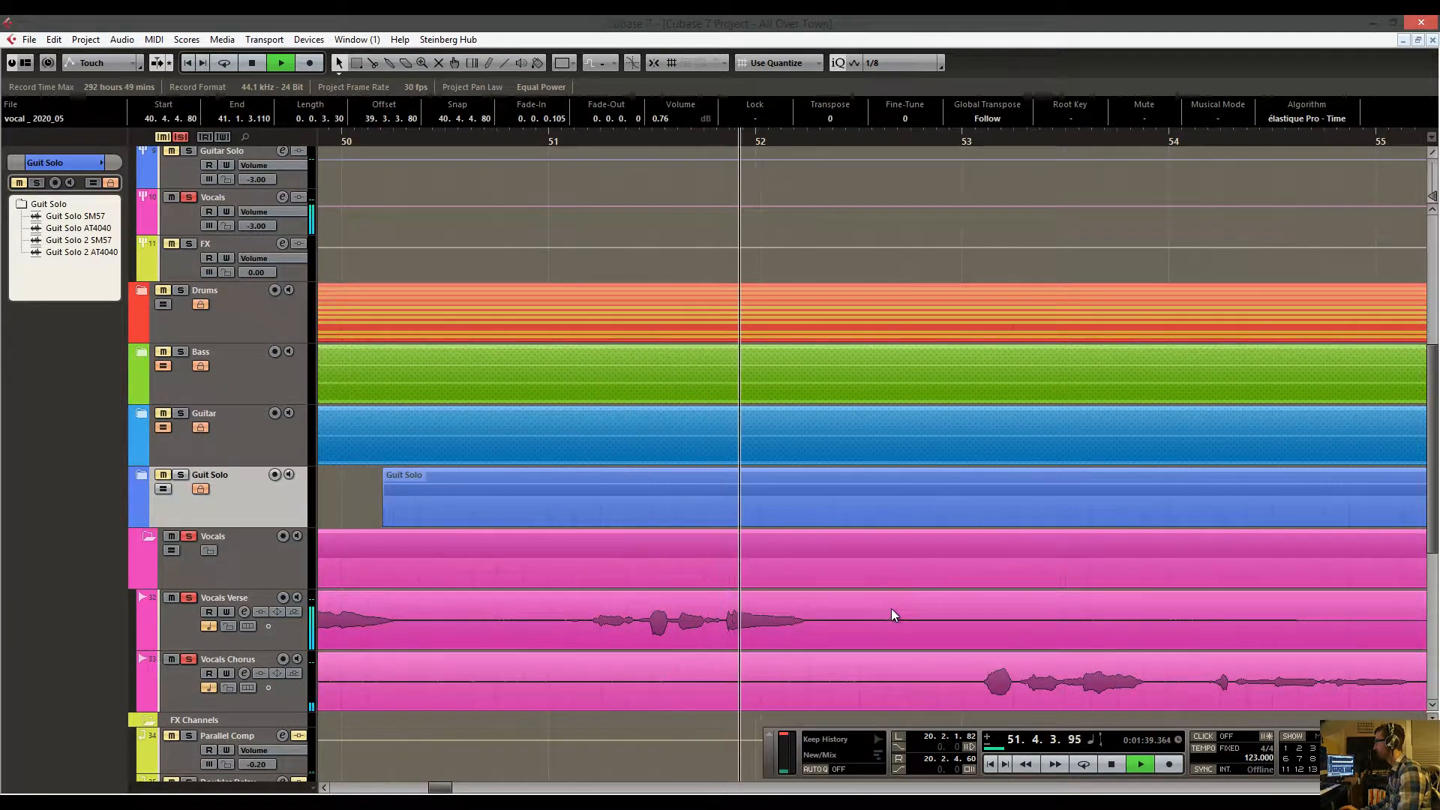
left_click_drag(891, 609, 627, 585)
Split the Vocals Chorus clip at about 54.2.1 and 54.3.4, around the quiet phrase, replaying the passage between cuts.
right_click(769, 605)
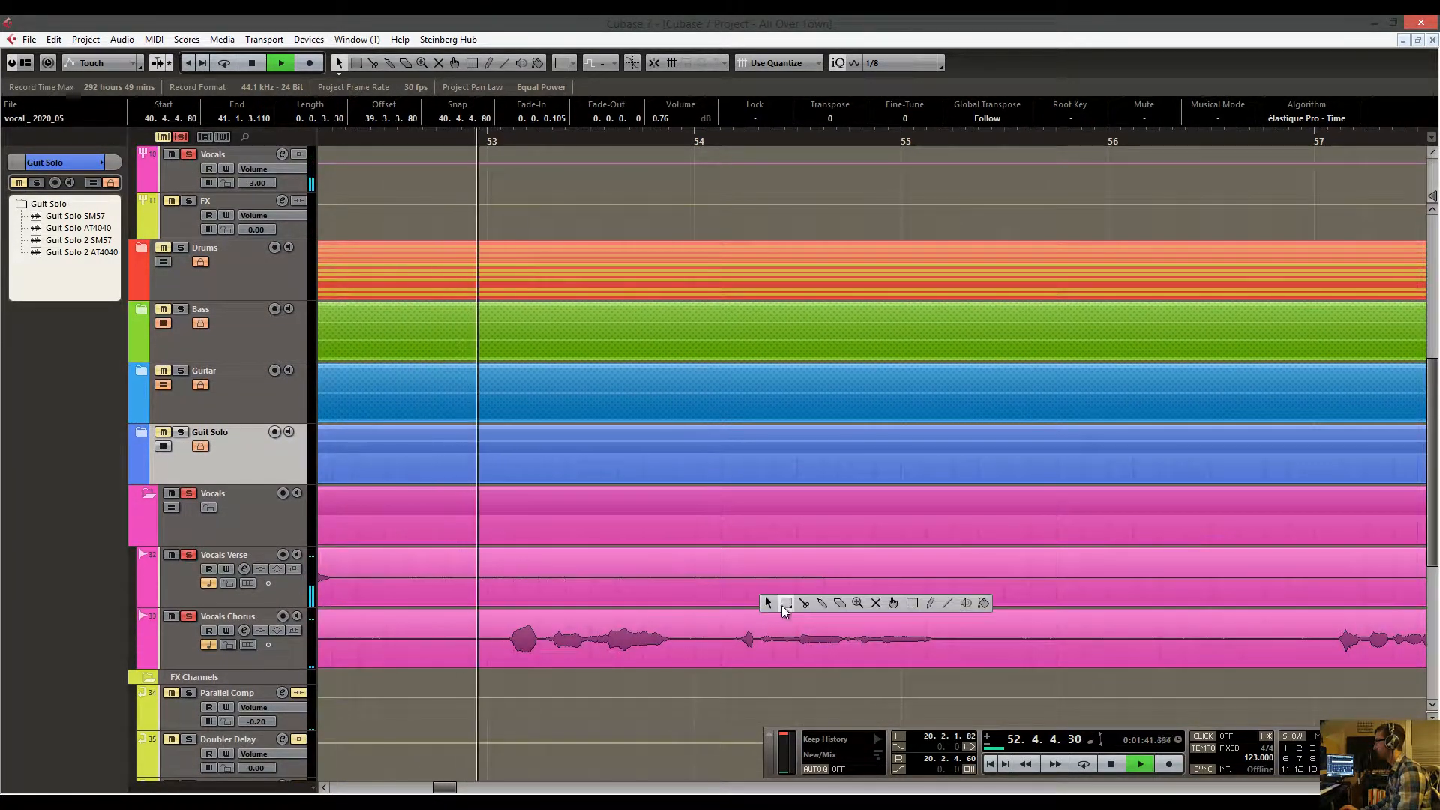
left_click(803, 604)
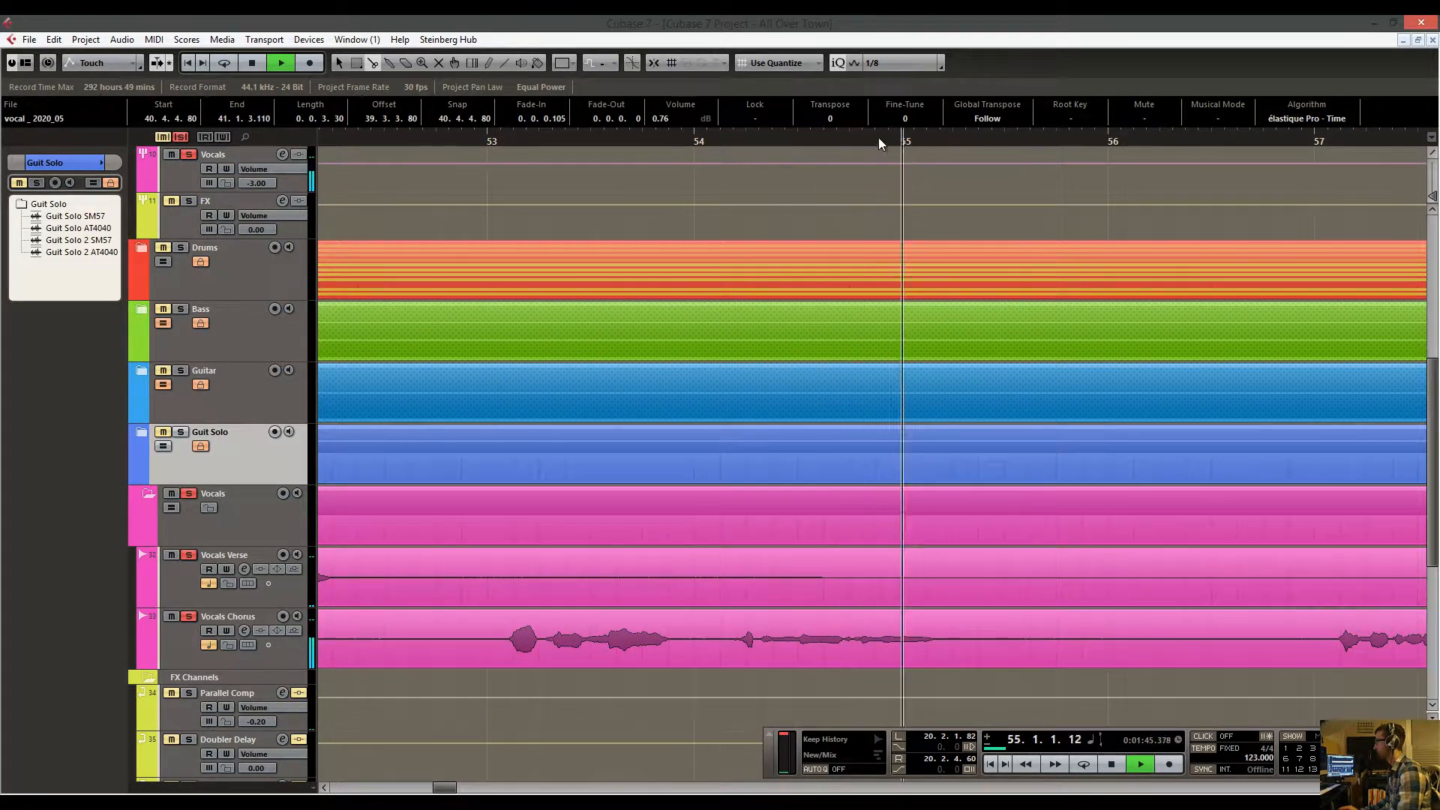
left_click_drag(761, 168, 763, 240)
scroll(882, 349, "right", 3)
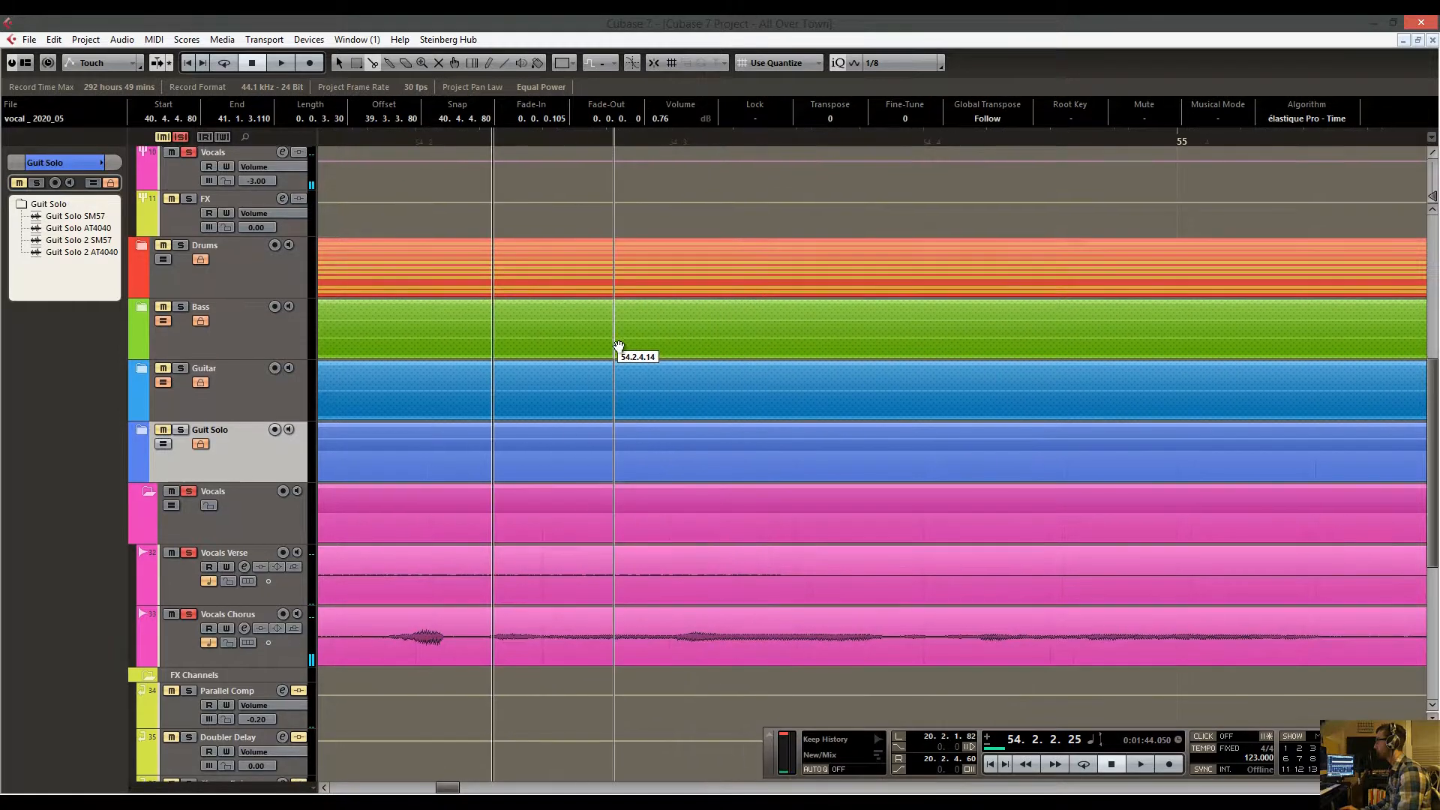
left_click(466, 649)
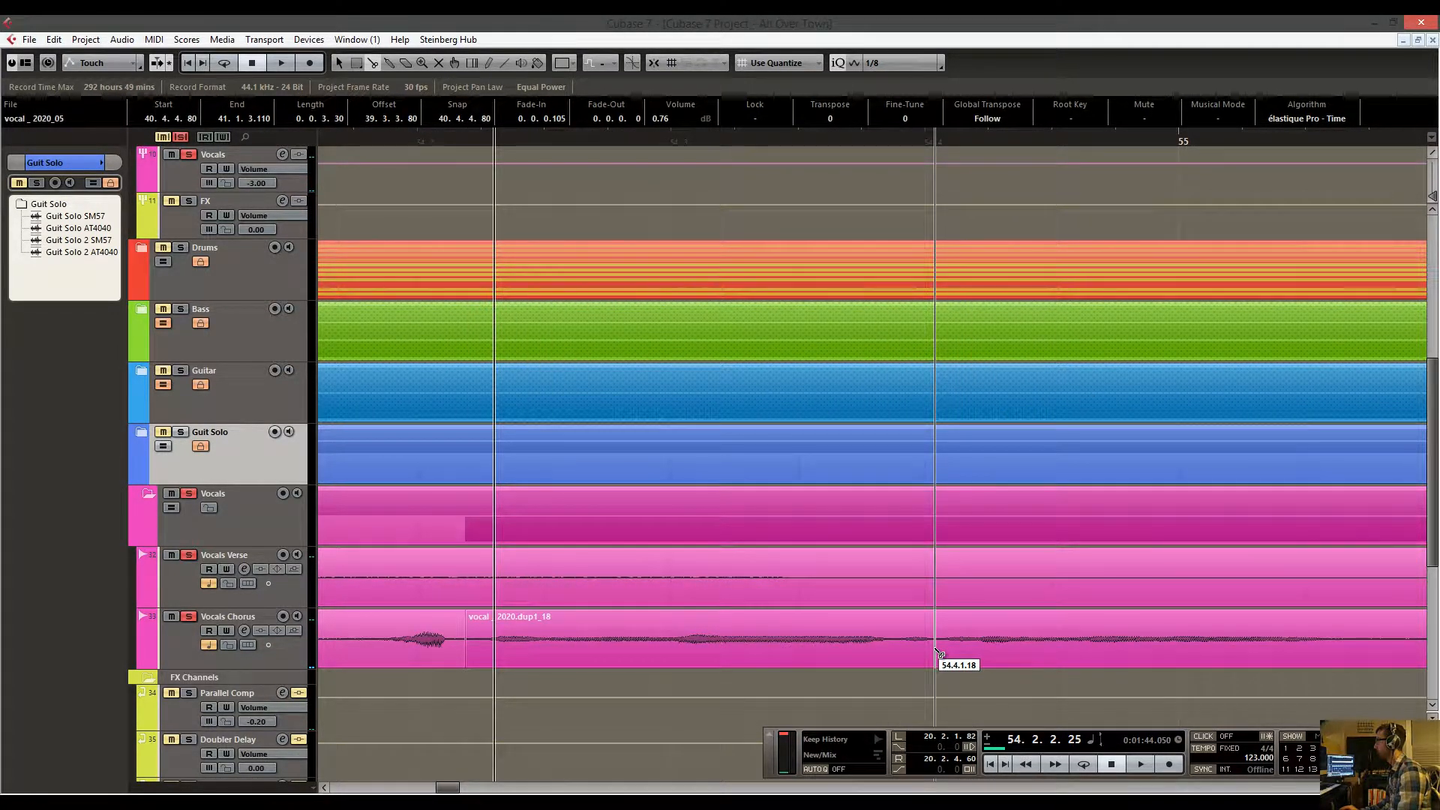
key("space")
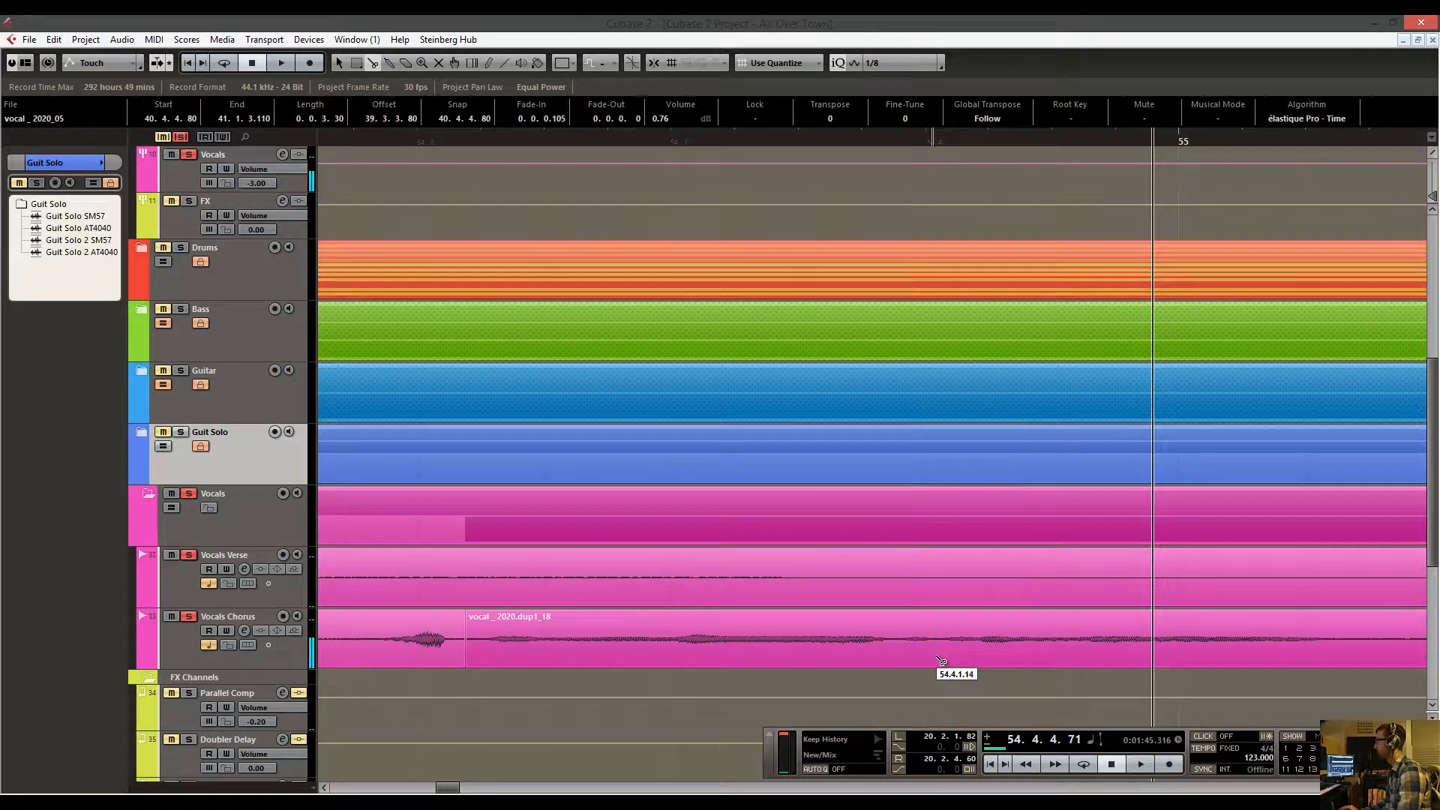
left_click(894, 652)
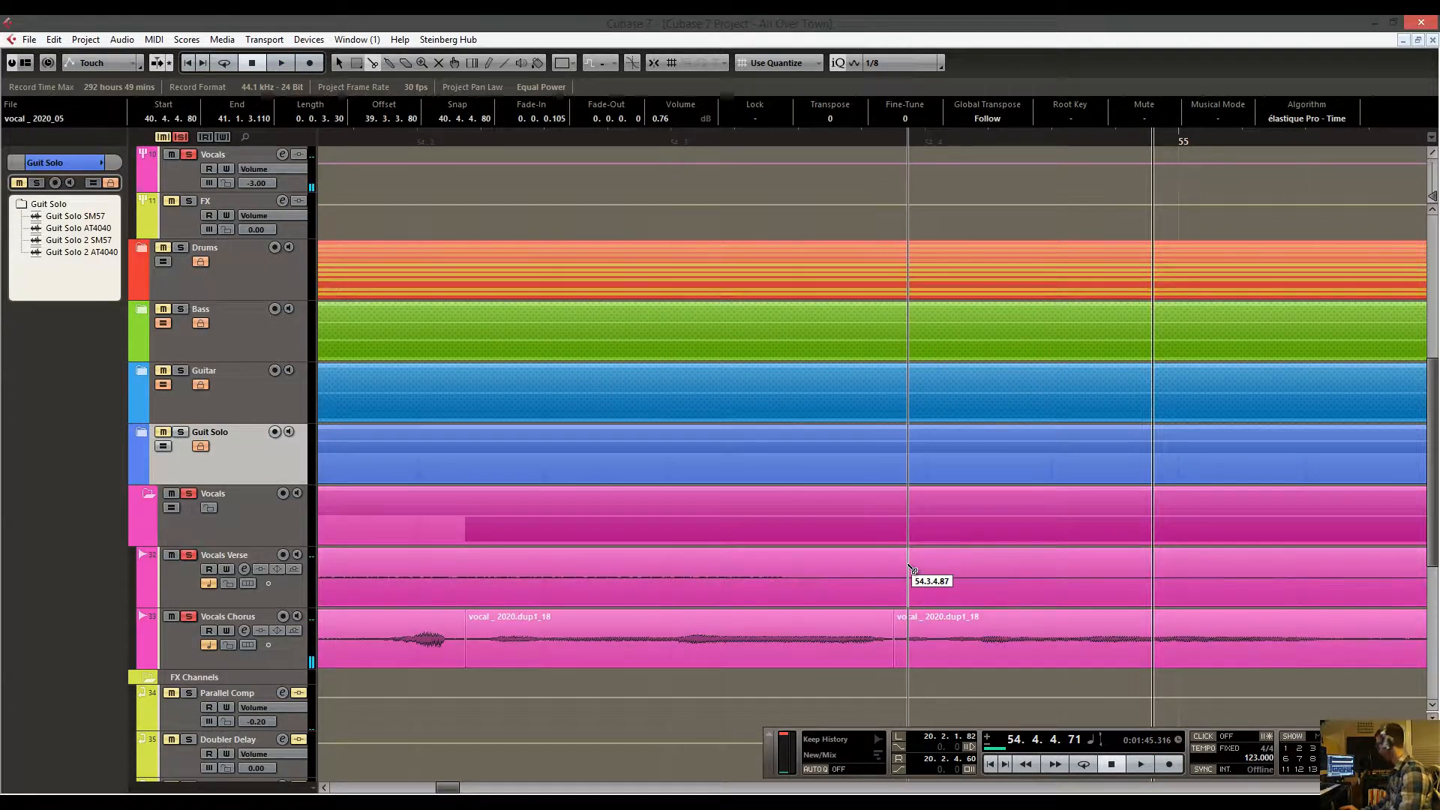
Raise the volume of the isolated Vocals Chorus clip around 54.3 and return the playhead to just after bar 54.
right_click(910, 431)
left_click(909, 427)
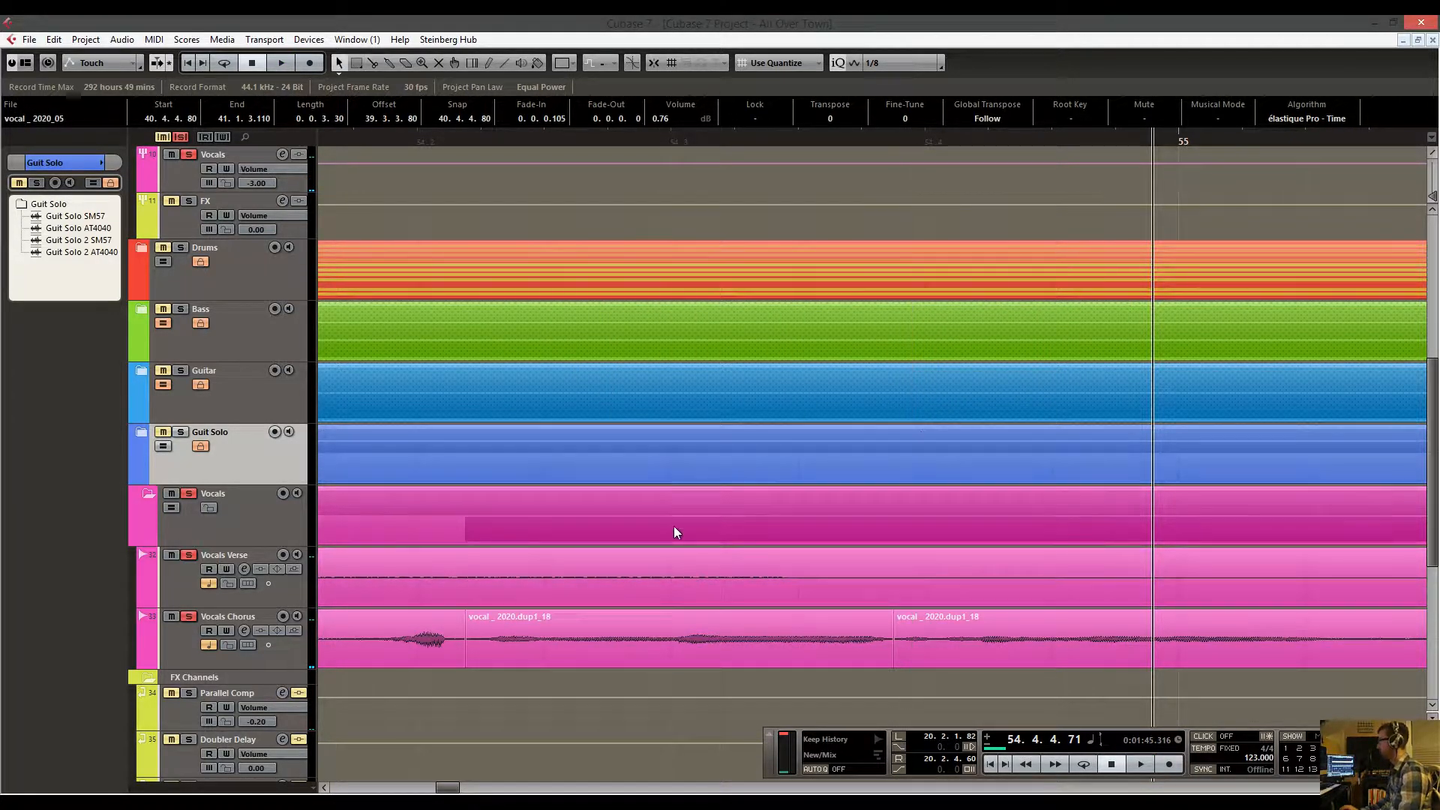
left_click_drag(681, 614, 682, 609)
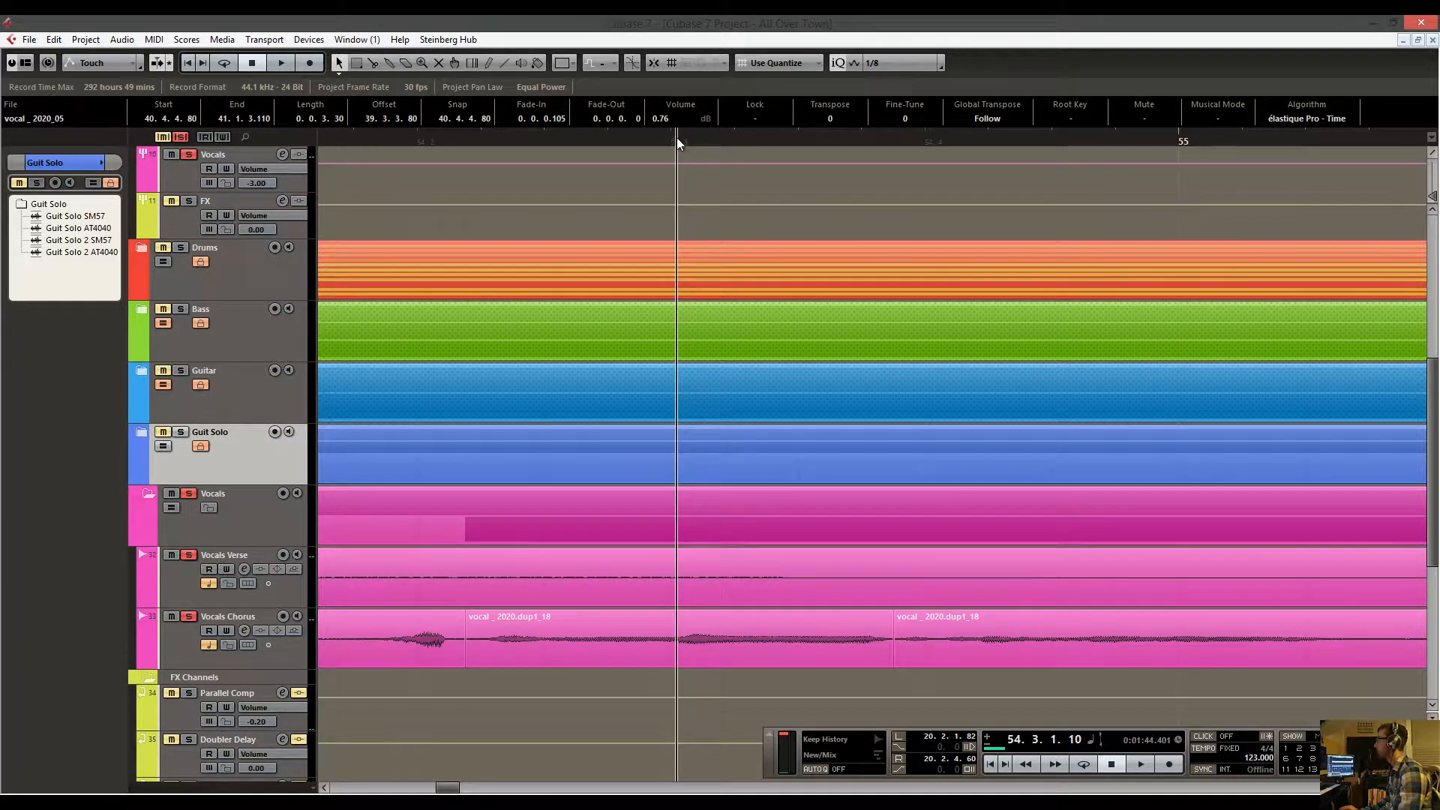
left_click_drag(677, 142, 624, 153)
Split the Vocals Chorus clip at about 55.2, after the quiet phrase ends.
right_click(920, 416)
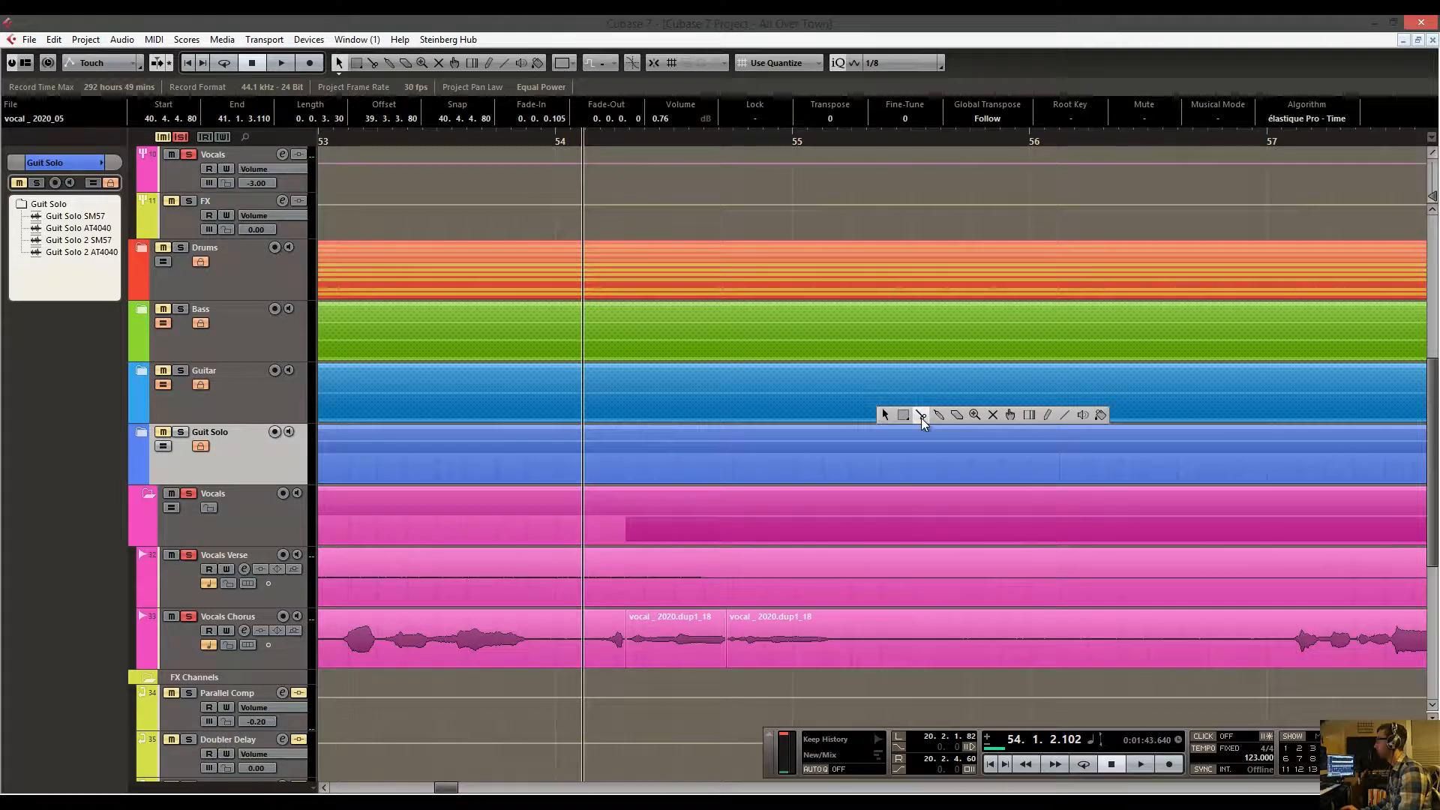
left_click(921, 417)
left_click(864, 645)
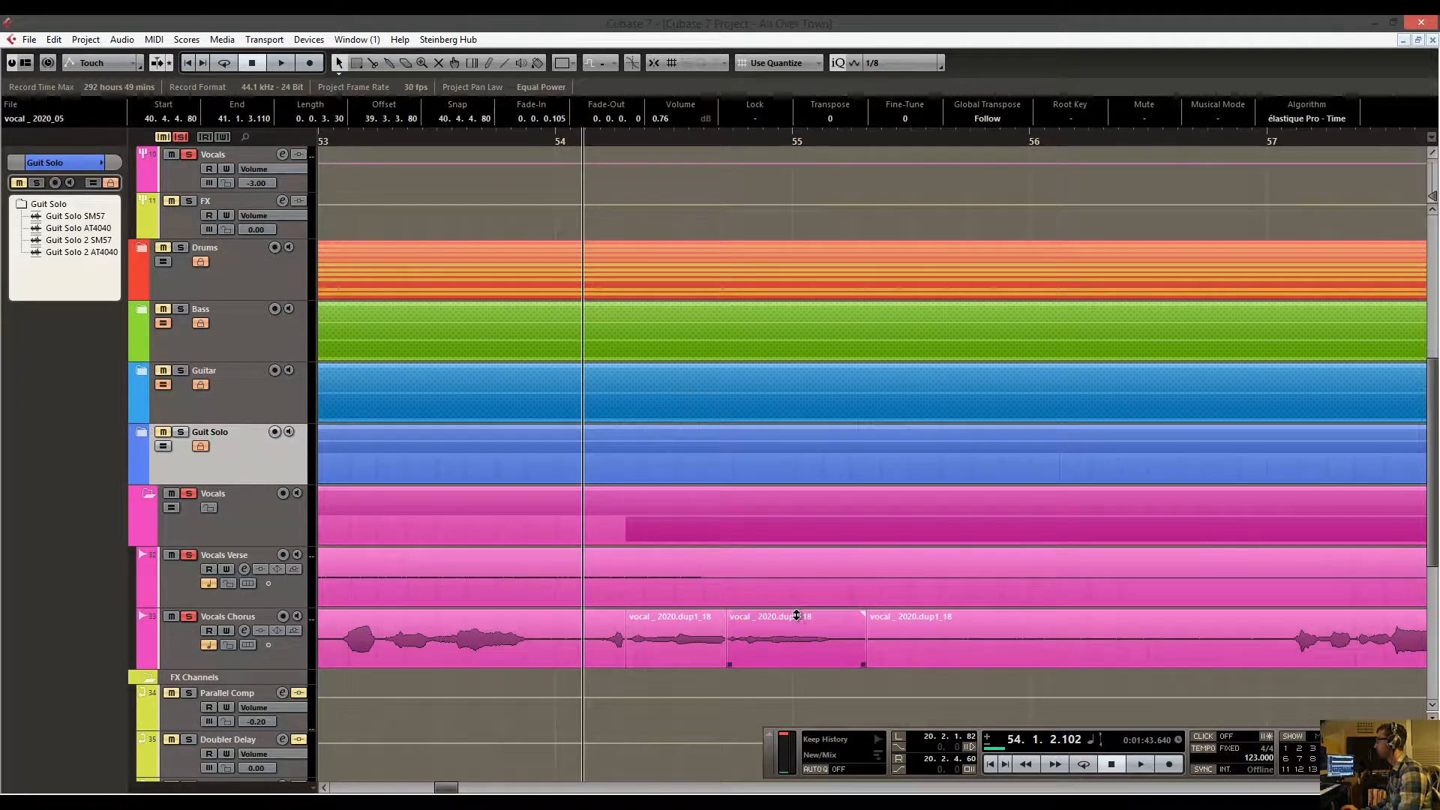
Play the edited chorus vocals from bar 54 and listen for level differences through bar 63.
key("space")
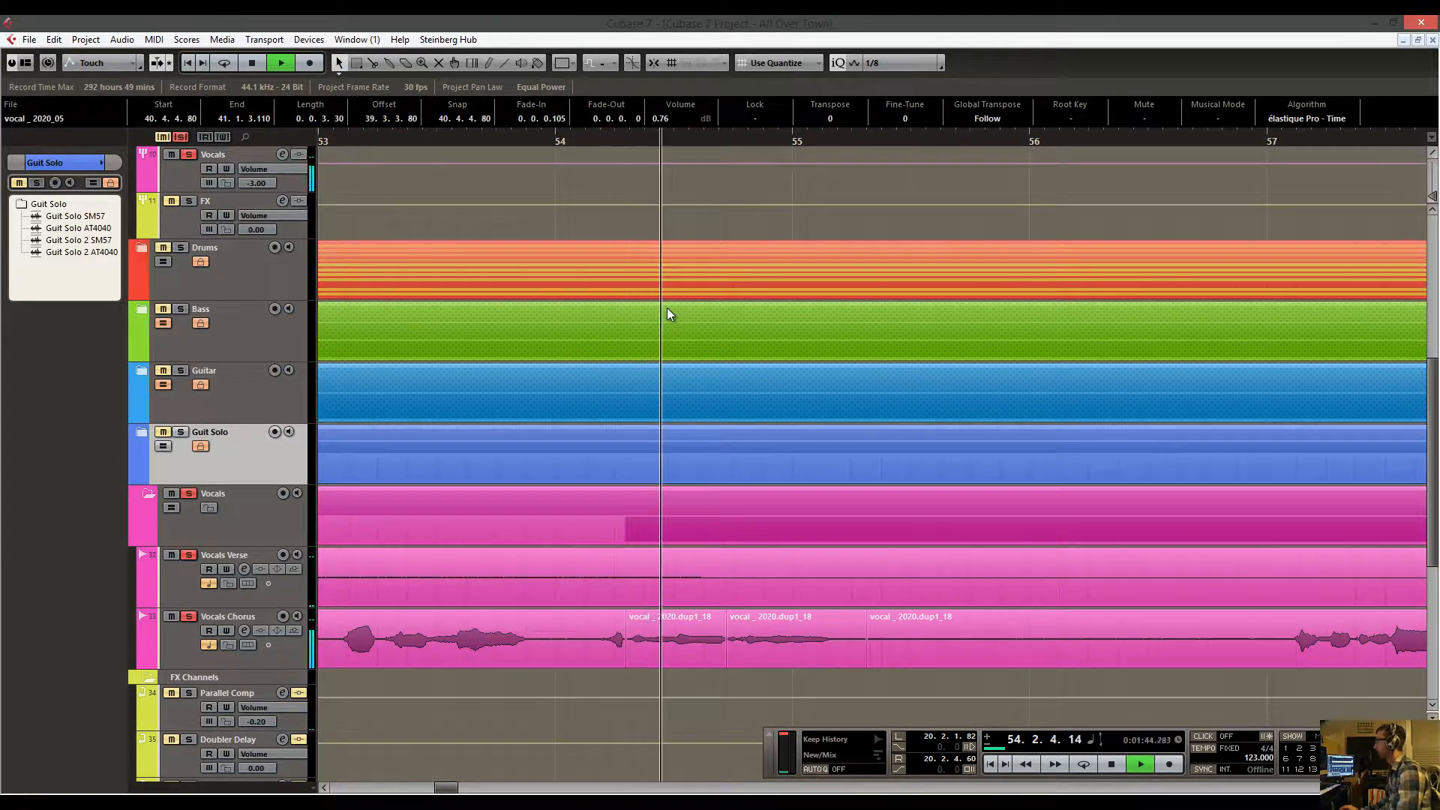
scroll(942, 480, "right", 6)
scroll(942, 480, "down", 1)
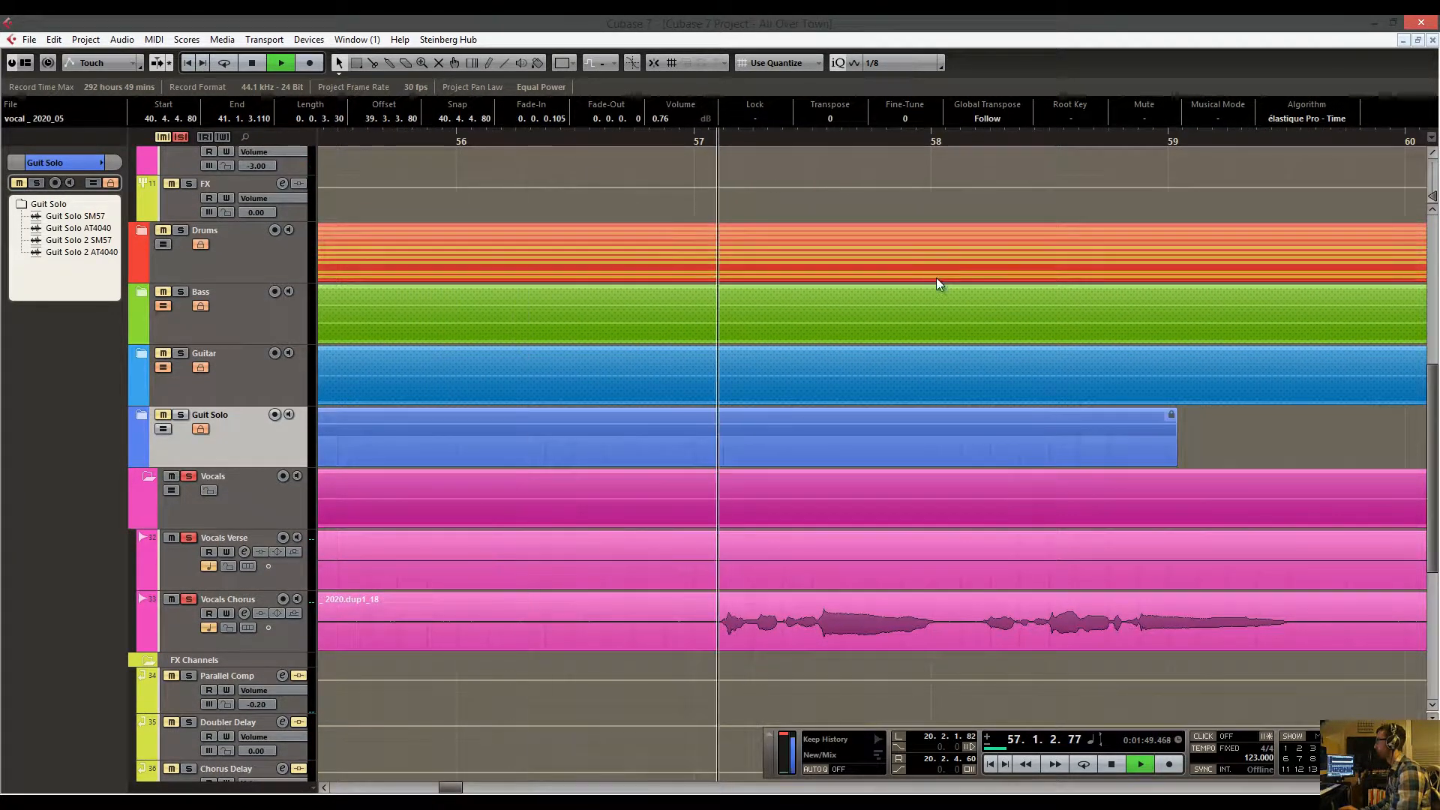
scroll(822, 331, "right", 3)
scroll(822, 331, "up", 1)
scroll(788, 390, "right", 1)
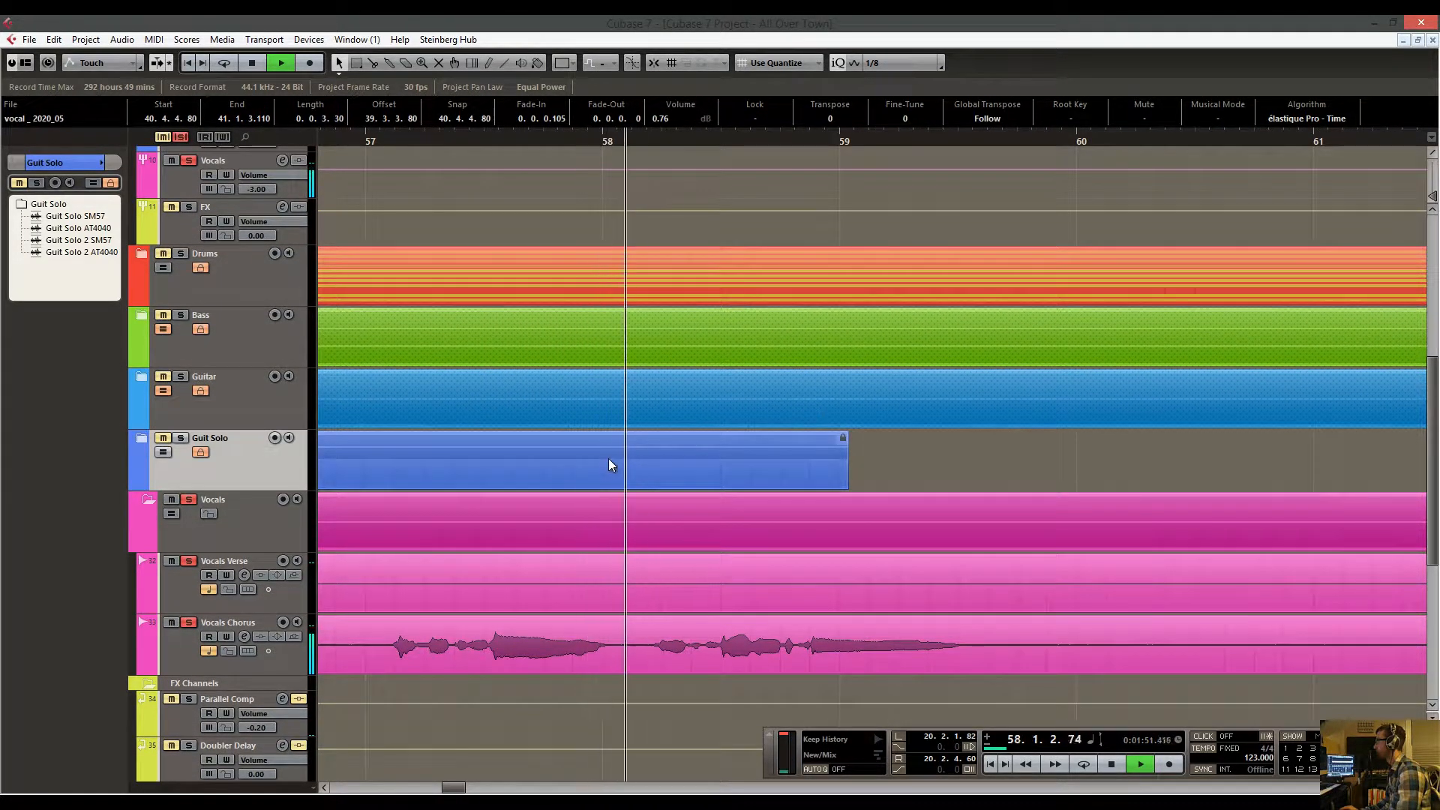
scroll(965, 595, "right", 6)
scroll(965, 595, "up", 1)
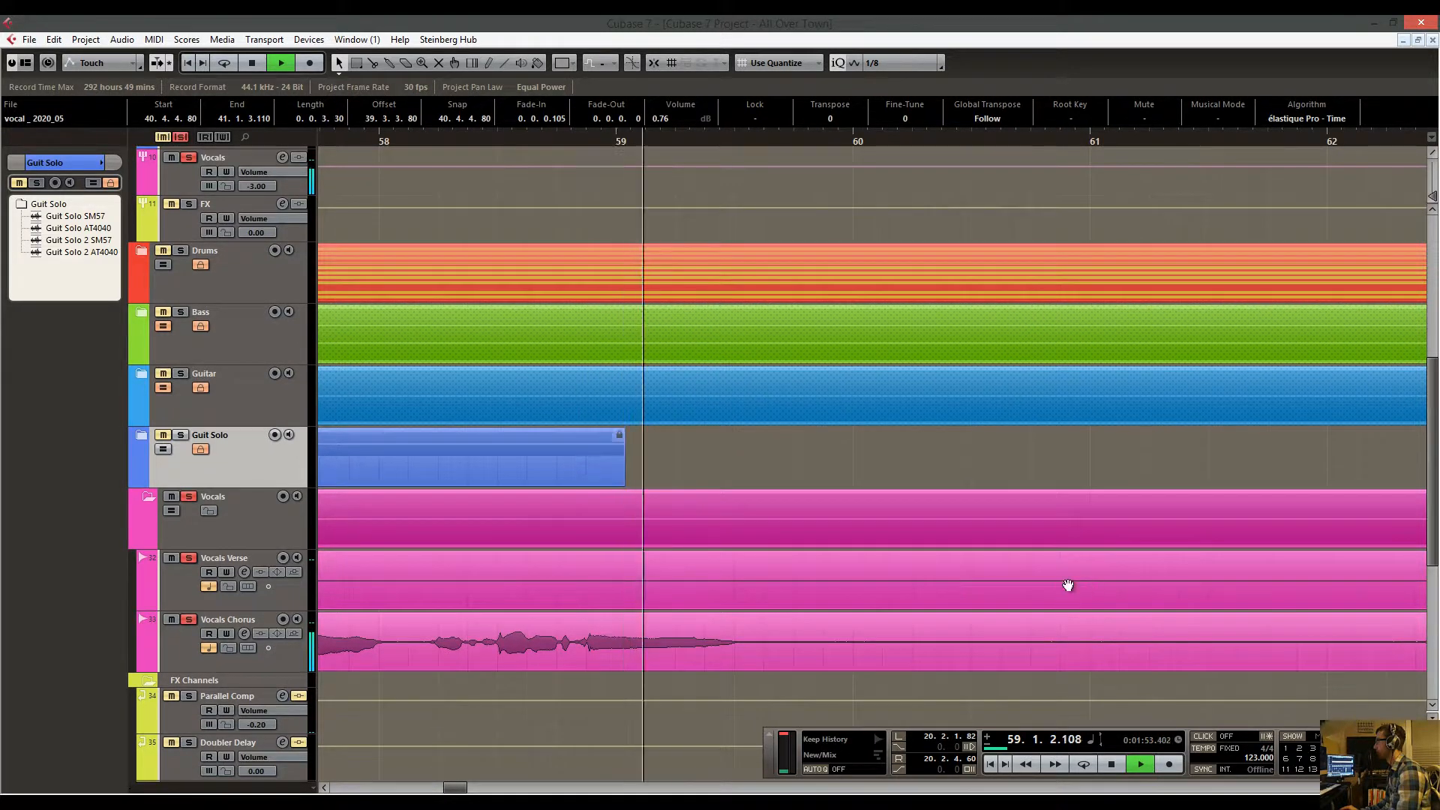
scroll(1014, 609, "right", 5)
scroll(660, 528, "down", 1)
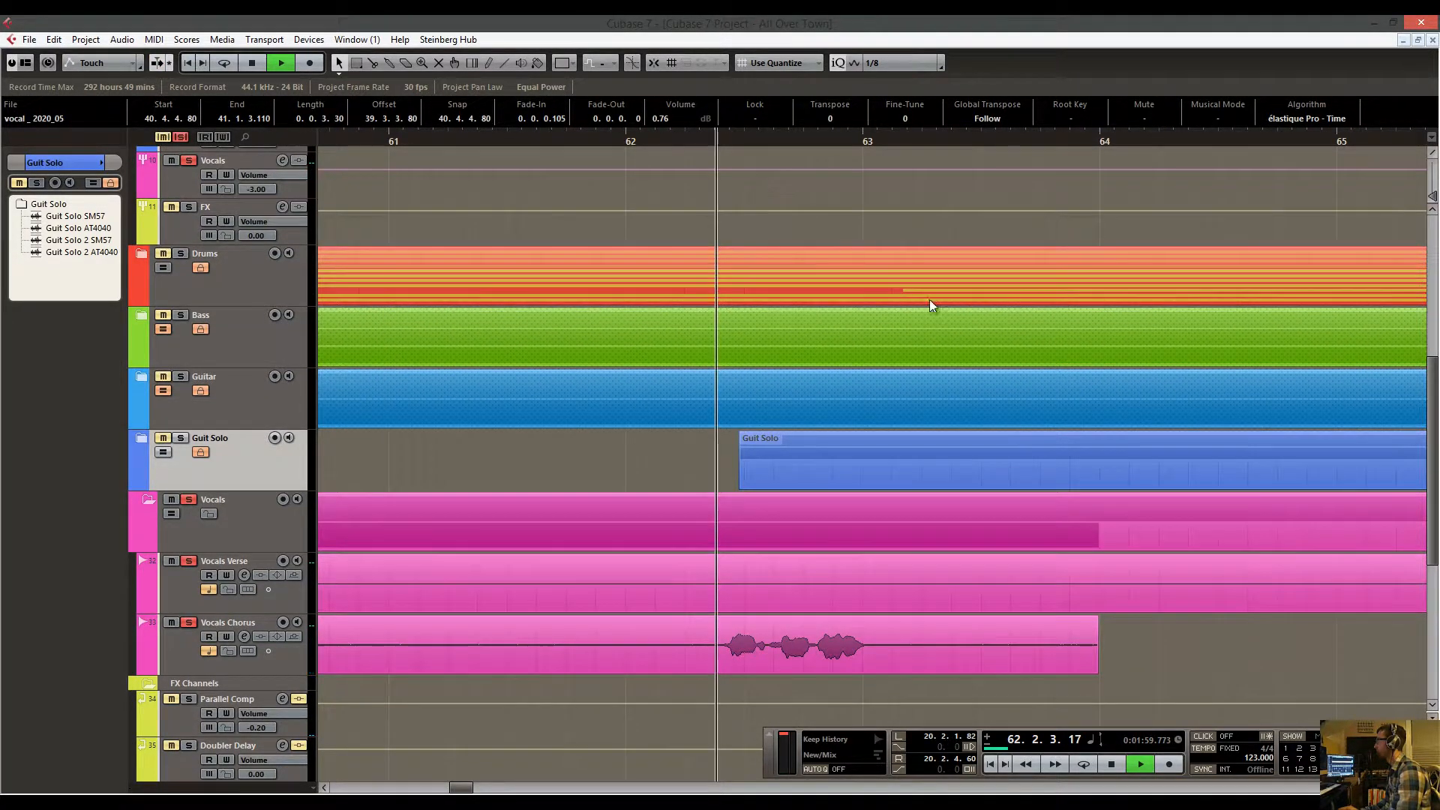
scroll(929, 300, "right", 4)
scroll(964, 335, "right", 5)
scroll(713, 354, "up", 1)
key("space")
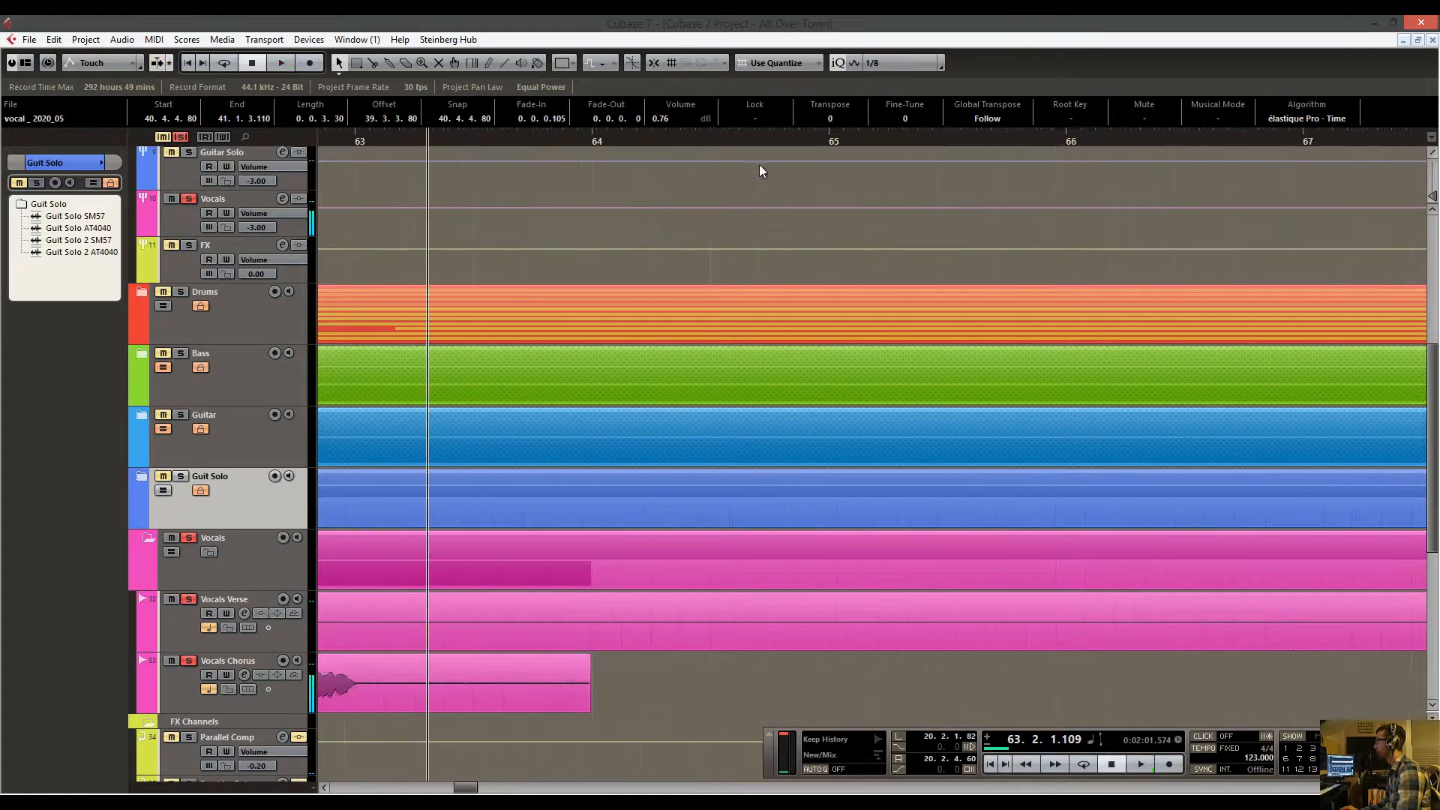
Resume playback at the next Vocals Verse section from about bar 85, with the Split tool ready.
left_click_drag(763, 129, 758, 66)
left_click_drag(918, 132, 707, 210)
key("space")
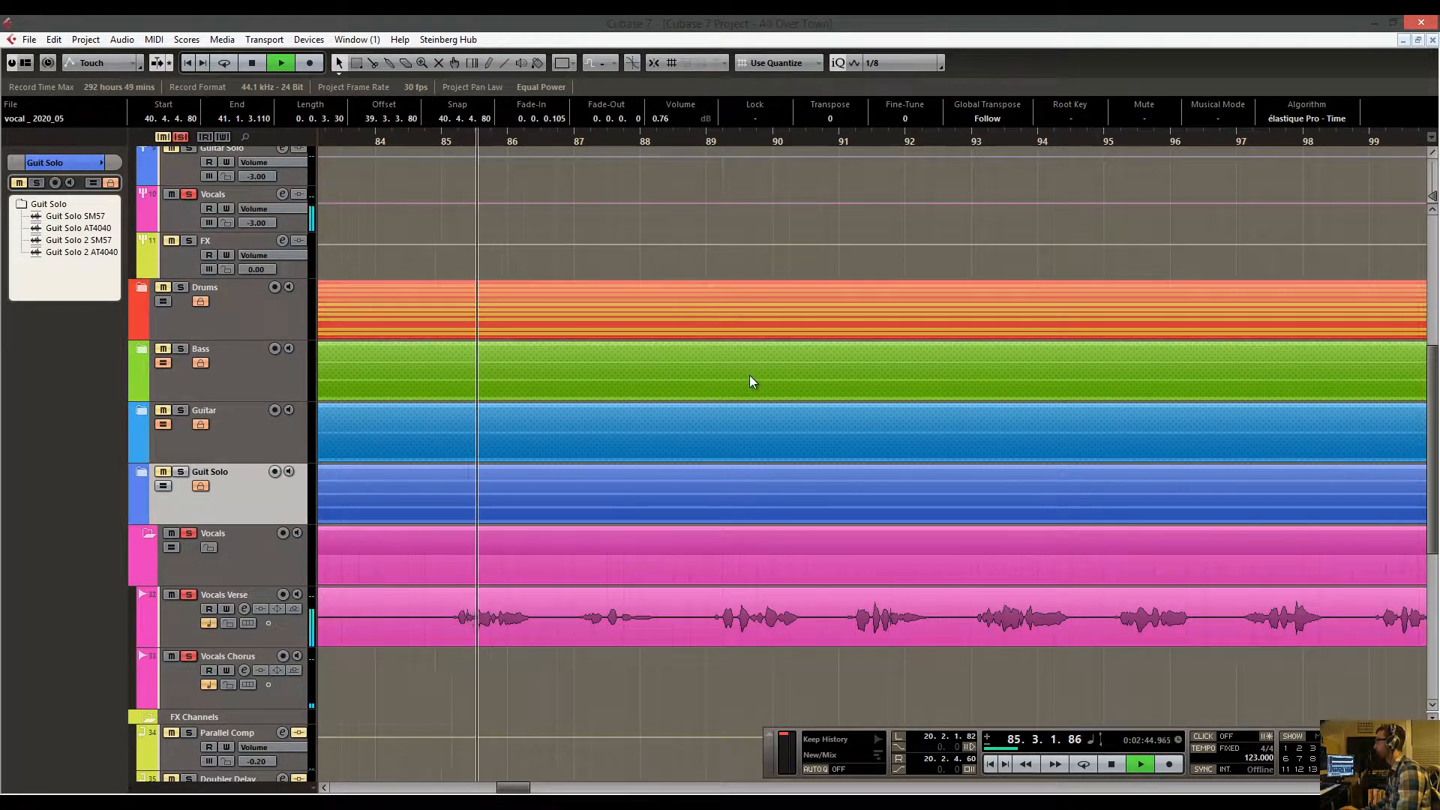
right_click(664, 592)
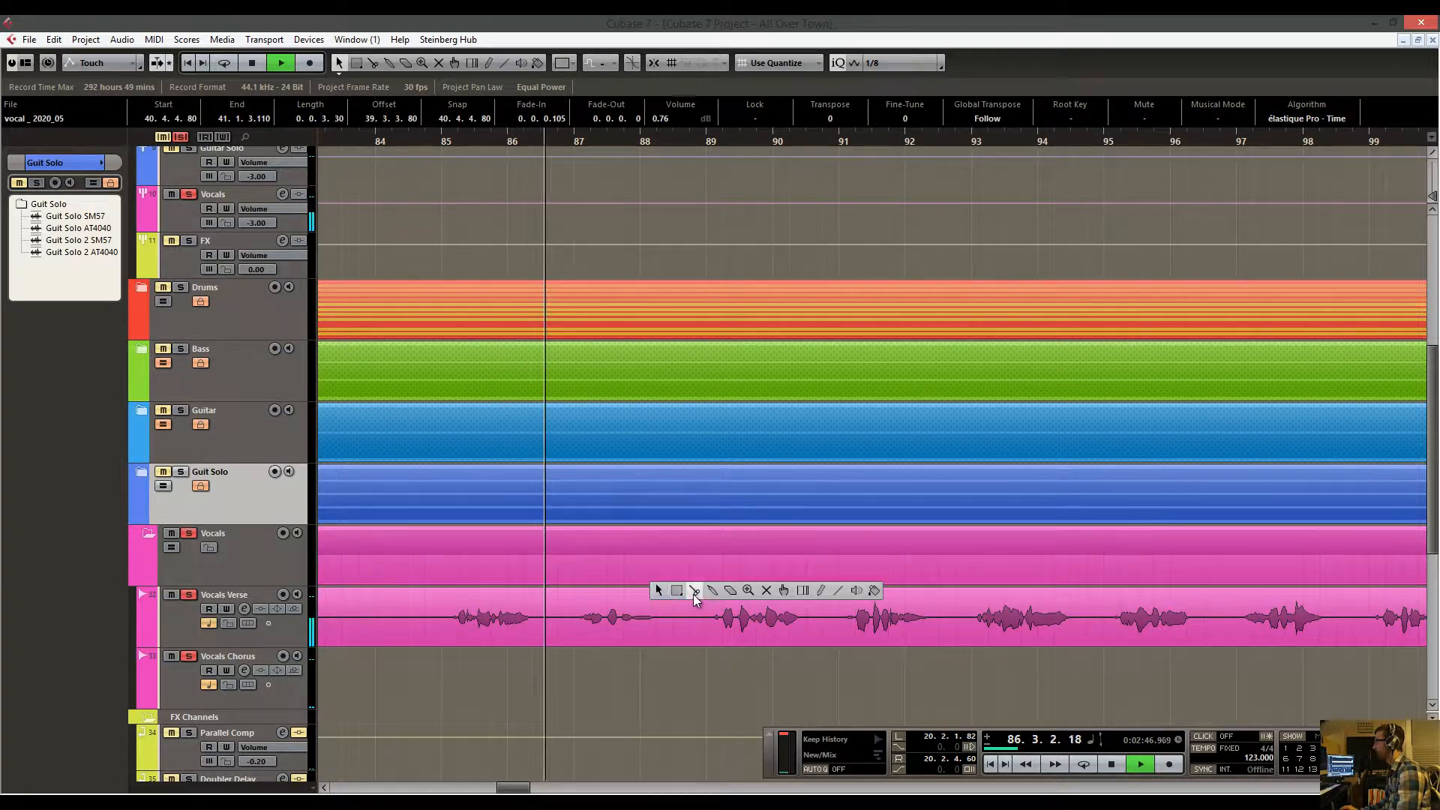
left_click(693, 594)
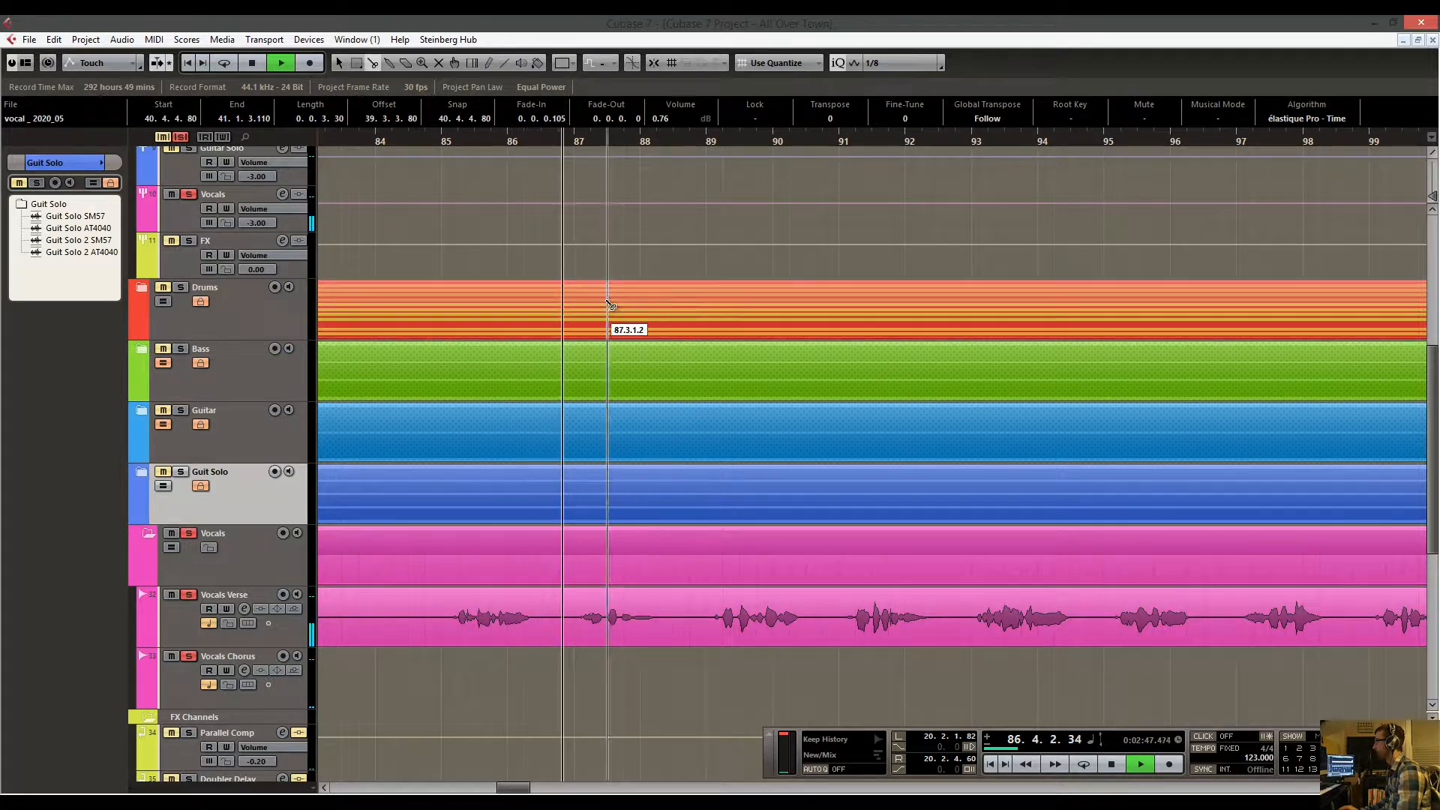
Replay and examine the quiet Vocals Verse phrase between bars 87 and 88 to locate where it should be cut.
key("space")
left_click(624, 140)
left_click_drag(622, 160, 872, 616)
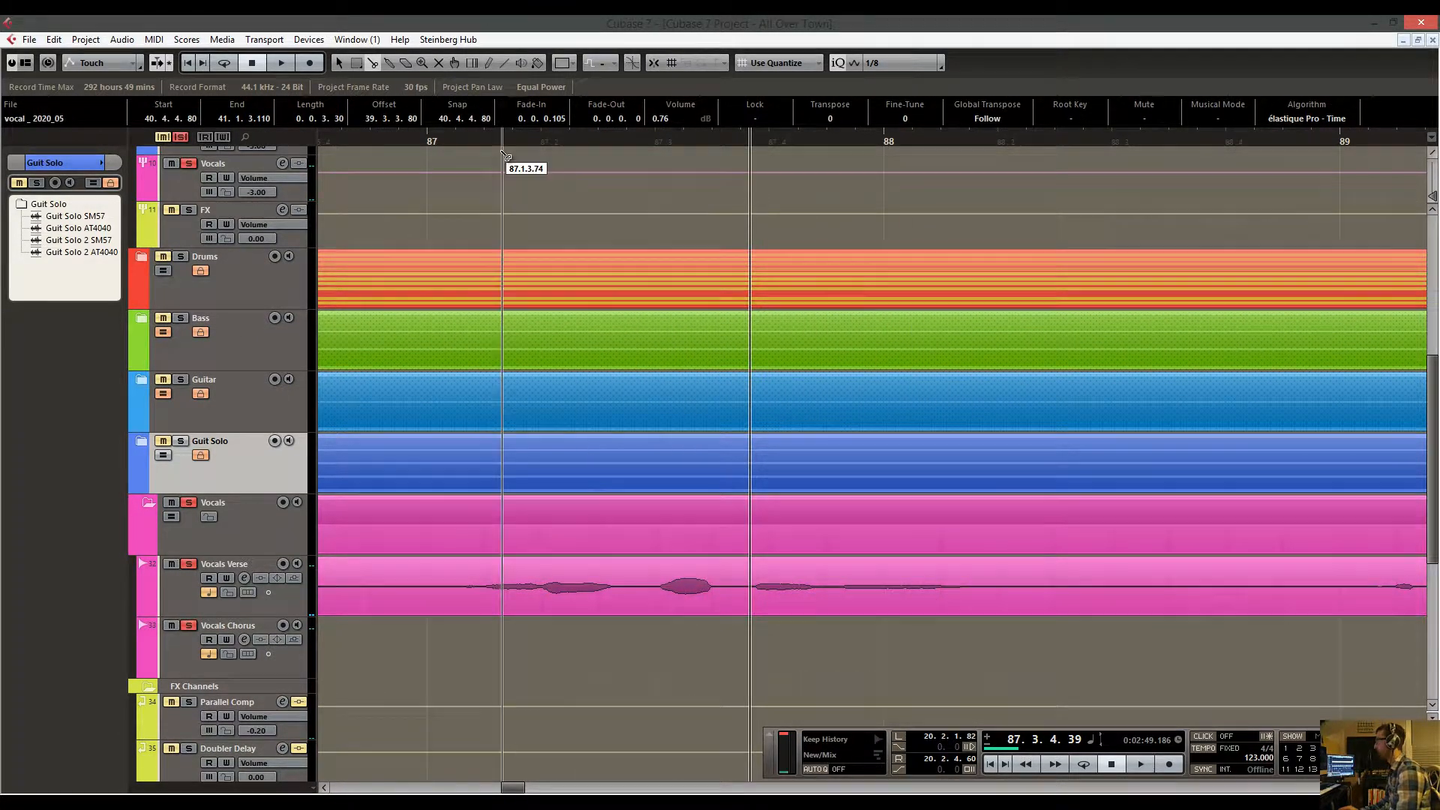
left_click_drag(502, 140, 506, 102)
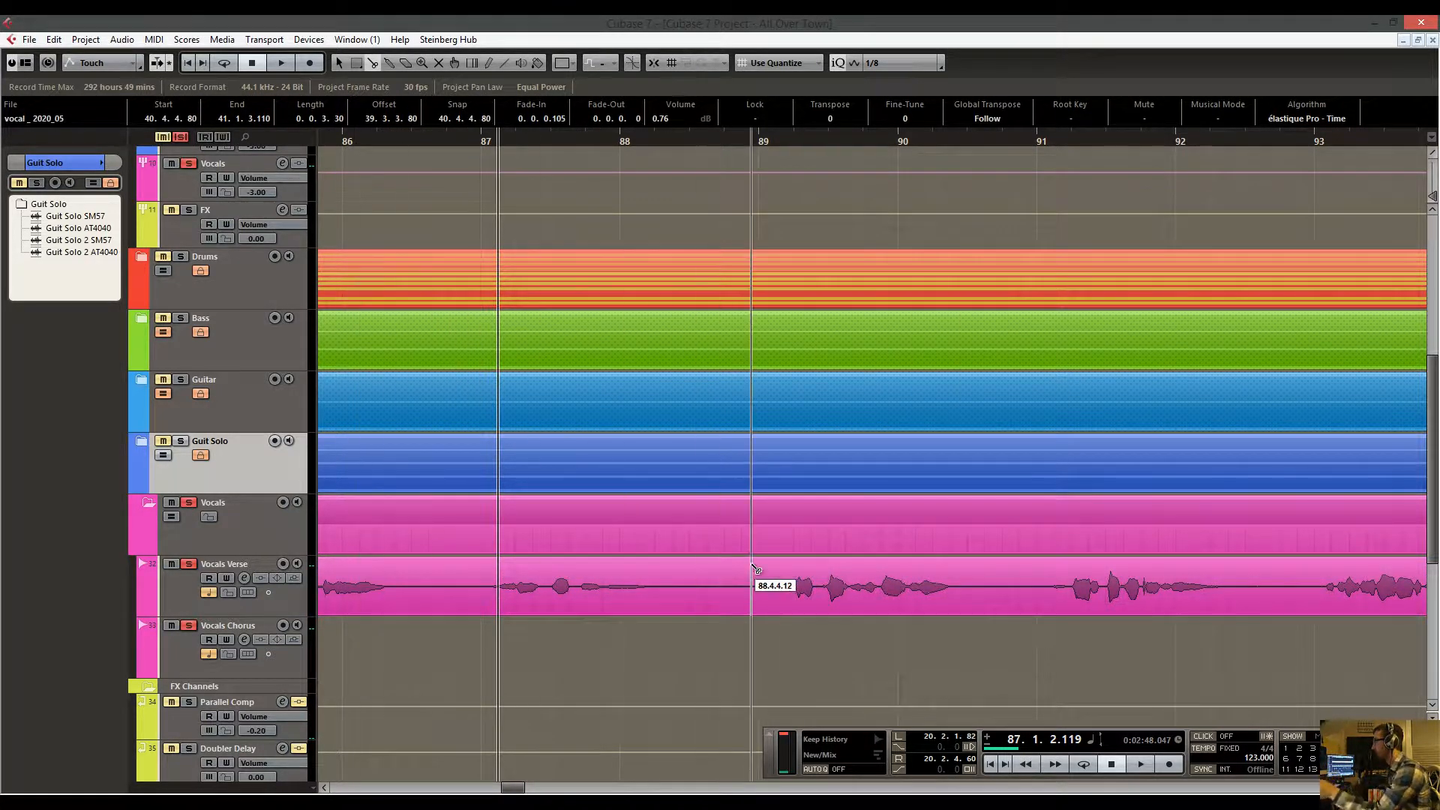
left_click_drag(540, 257, 780, 274)
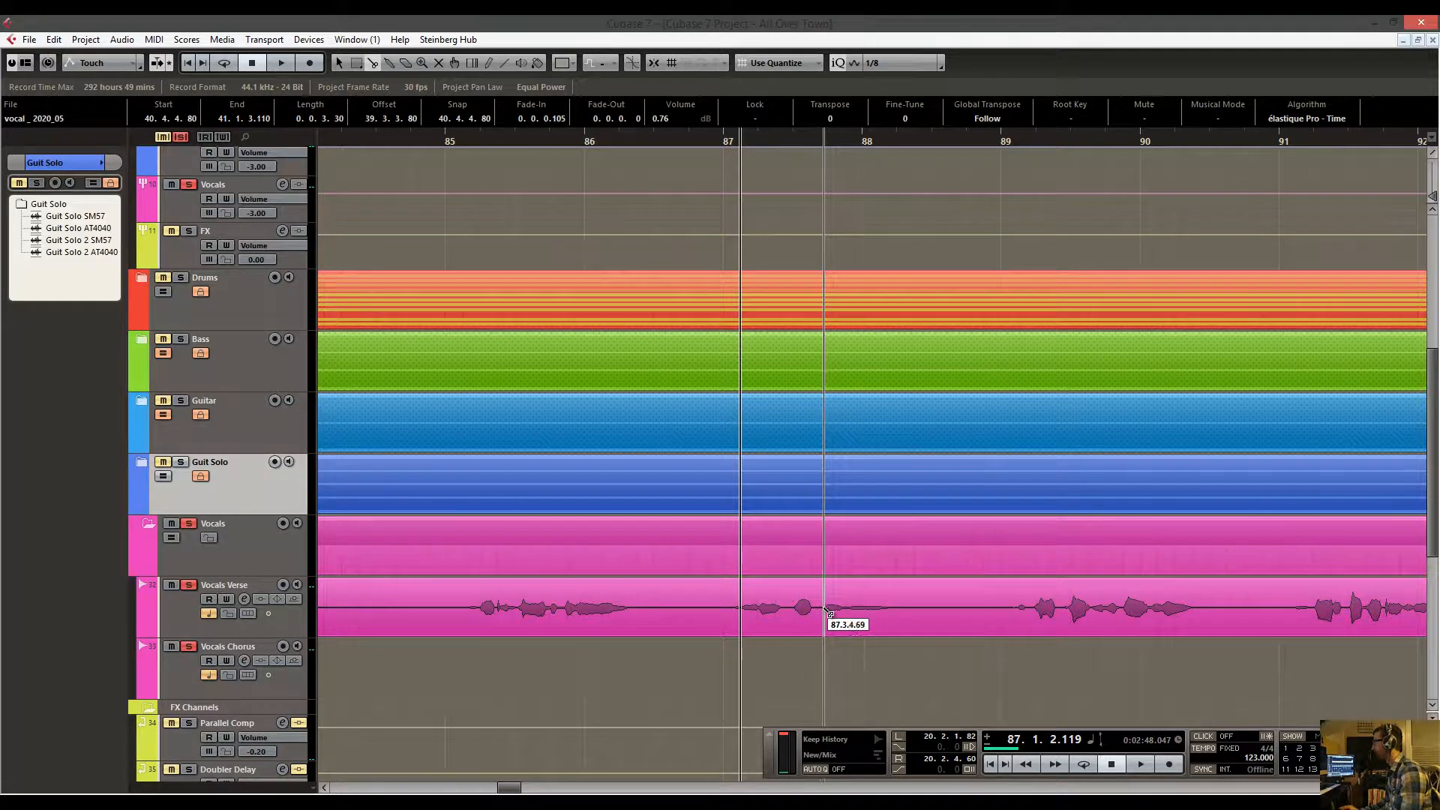
left_click(804, 140)
left_click(819, 138)
key("space")
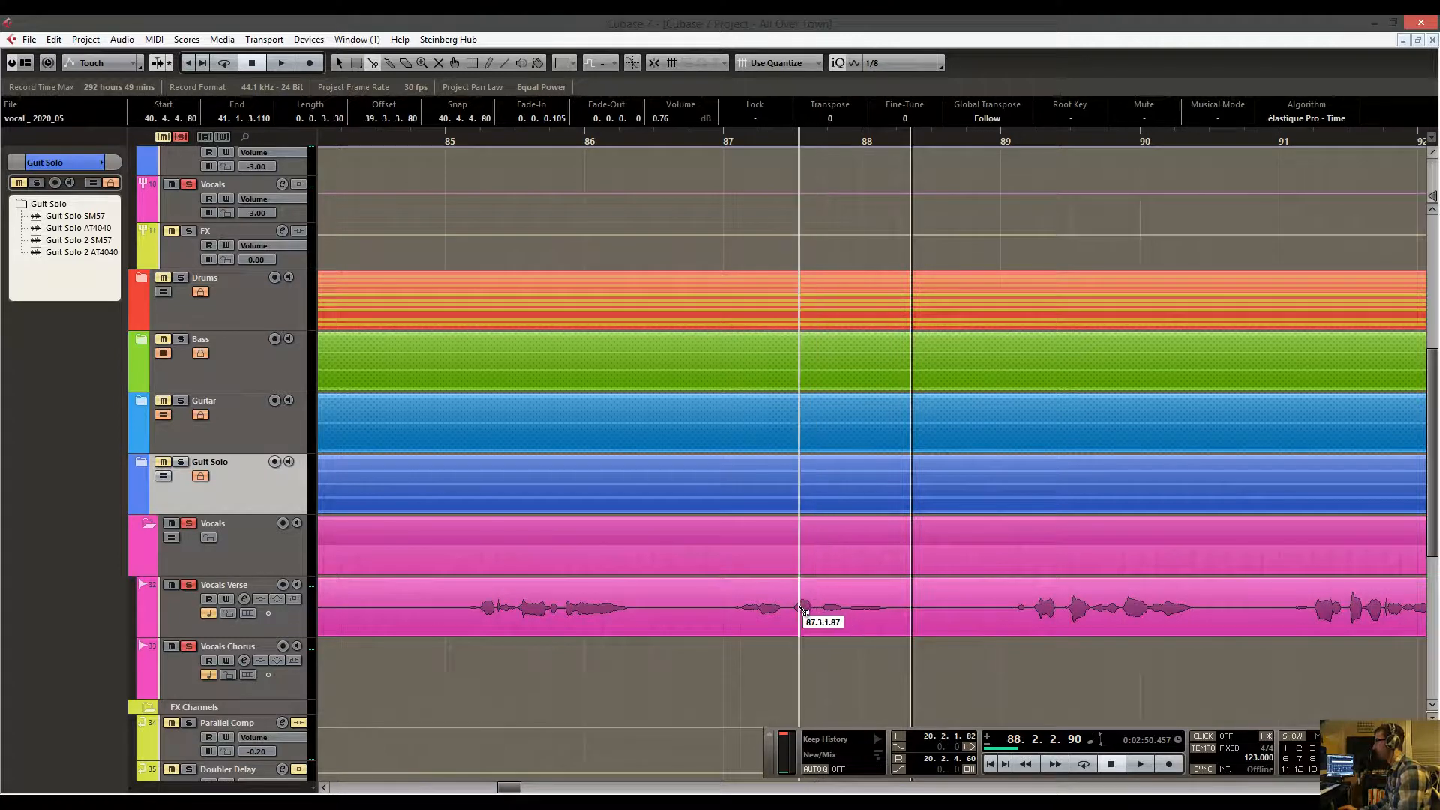
left_click(805, 142)
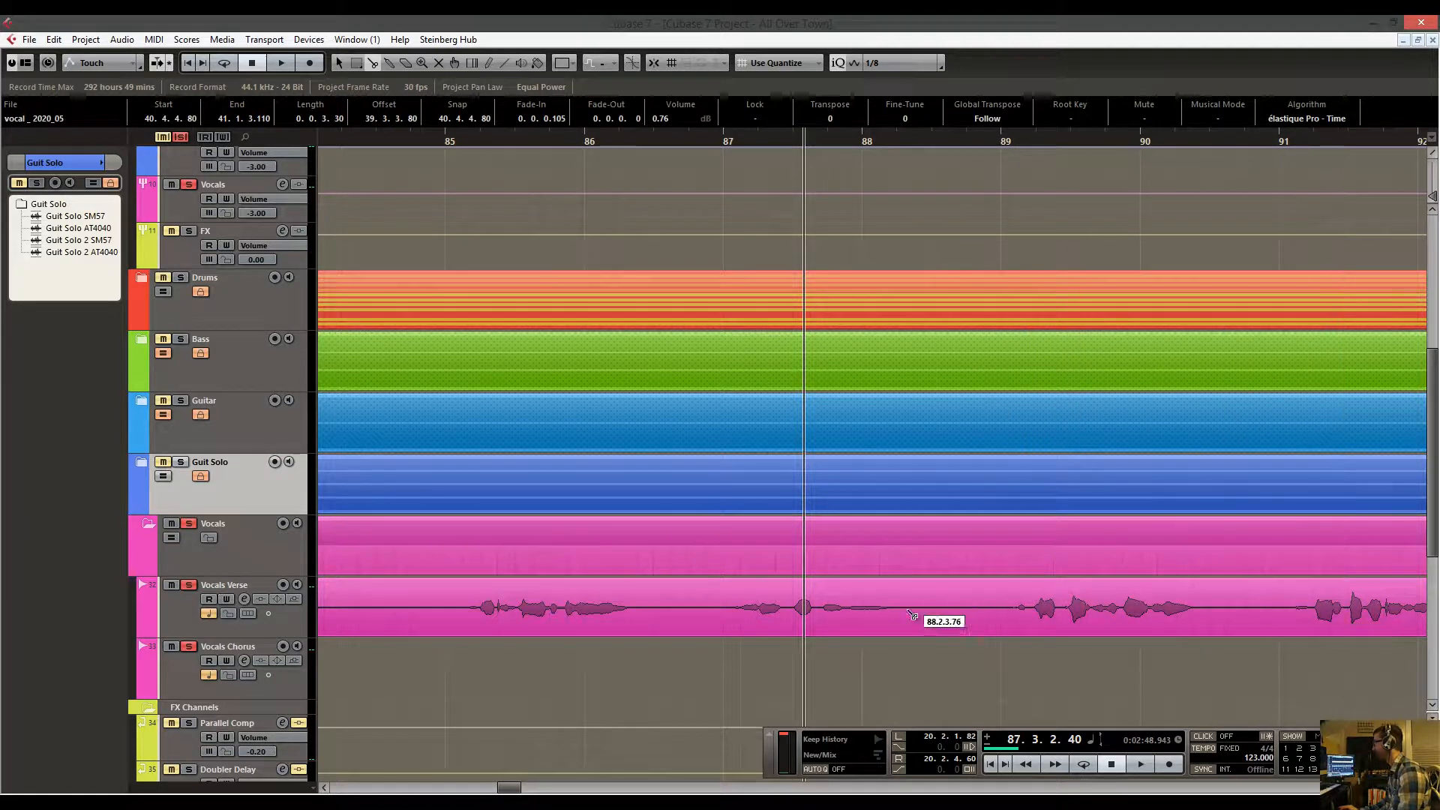
Split the Vocals Verse clip at about 87.3.3, 88.2 and 87.2.3 to isolate parts of the quiet phrase.
left_click(817, 619)
left_click(907, 620)
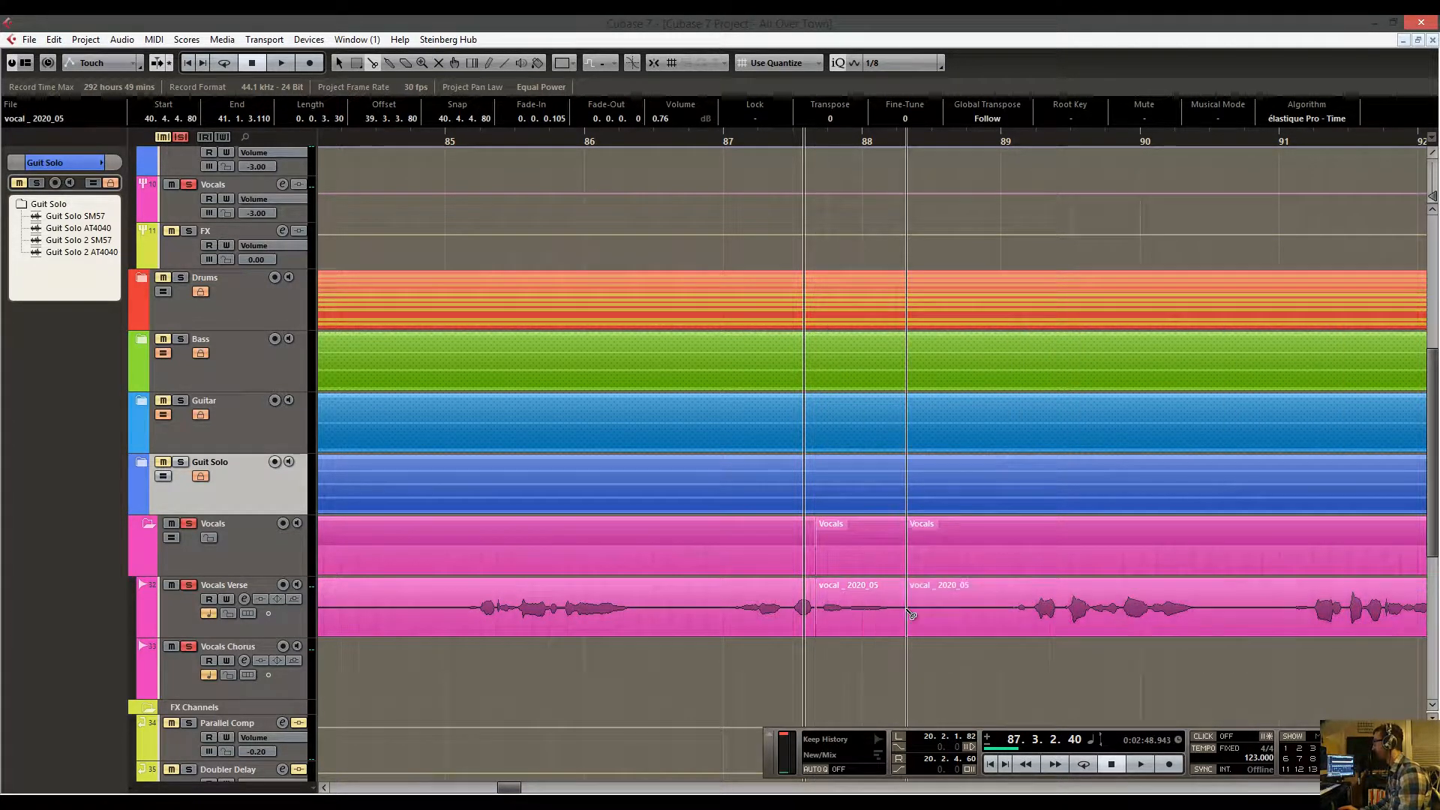
left_click(787, 617)
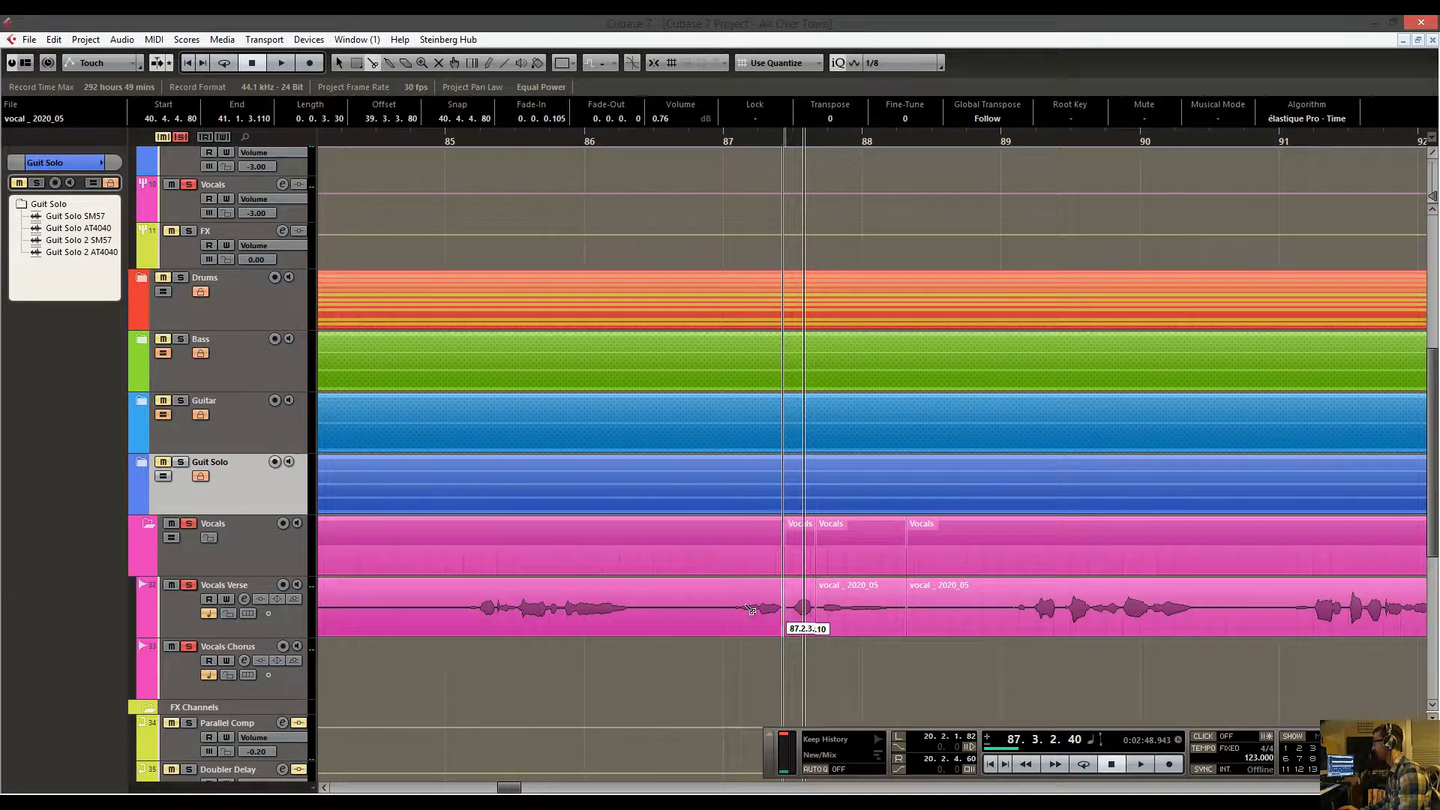
Split the Vocals Verse clip near the start of bar 87 and raise the clip between about 87.3.3 and 88.2 by 4.28 dB.
left_click(732, 617)
right_click(768, 592)
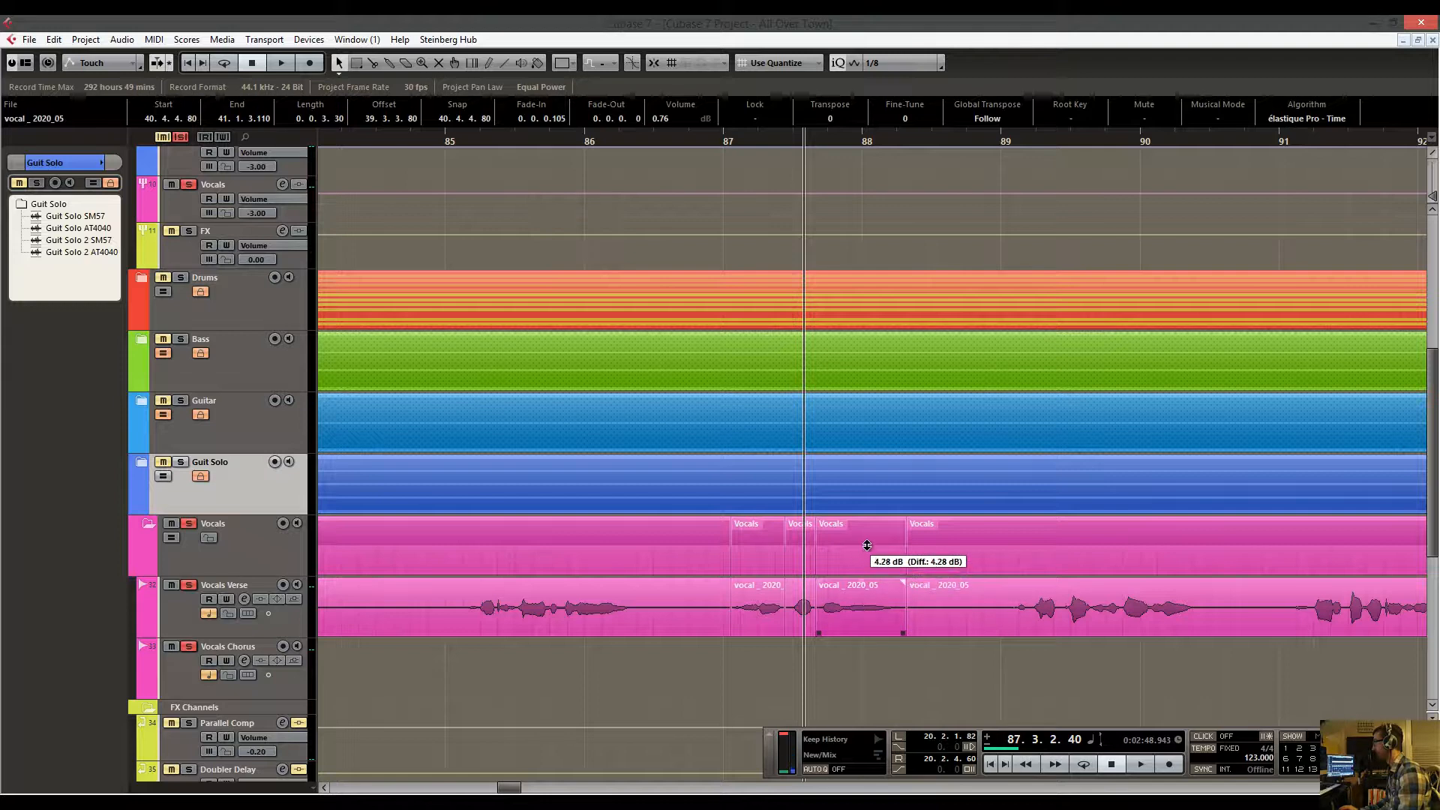
left_click_drag(867, 546, 867, 545)
Play the phrase from about 86.2 and raise the Vocals Verse clip at the start of bar 87 by about 1.16 dB.
key("space")
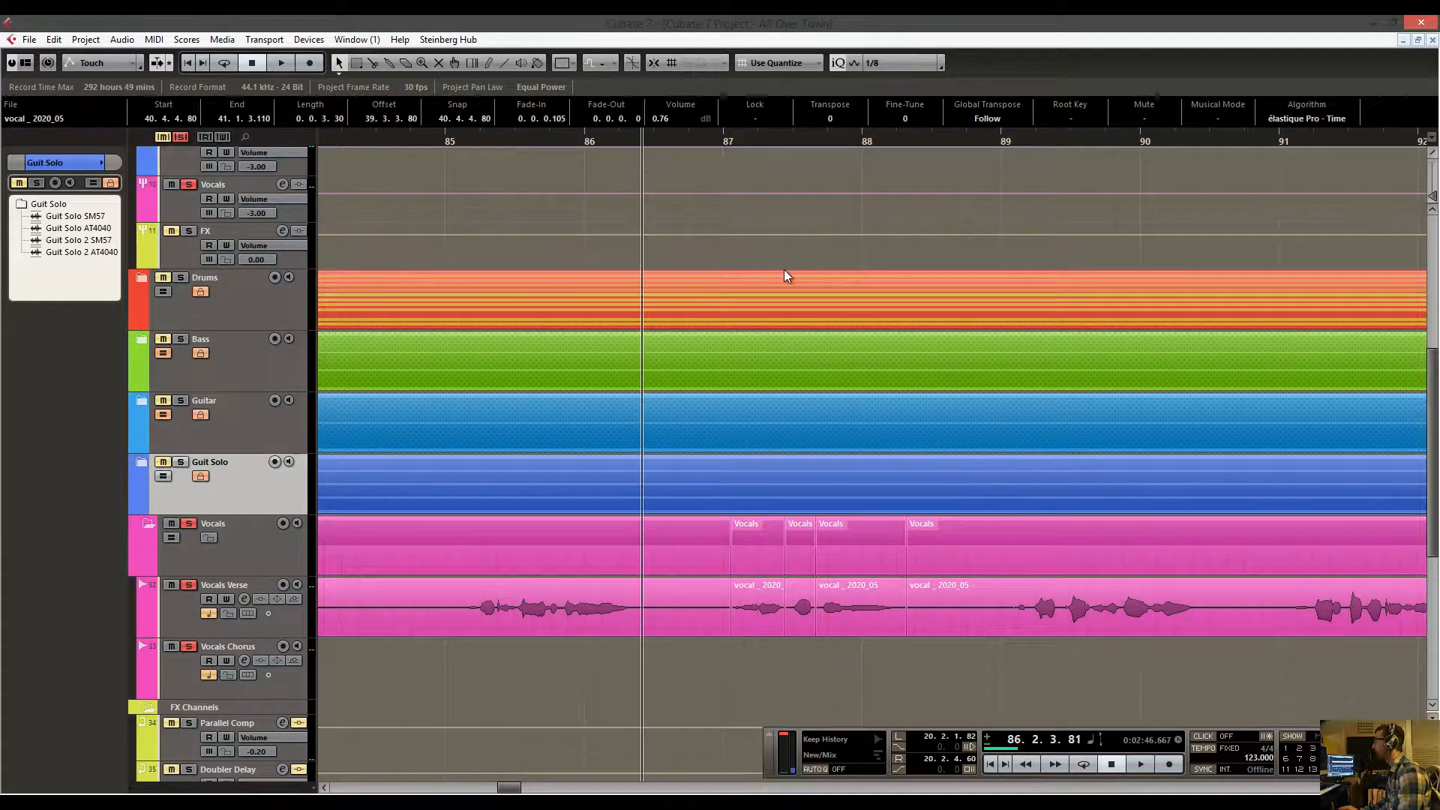
key("space")
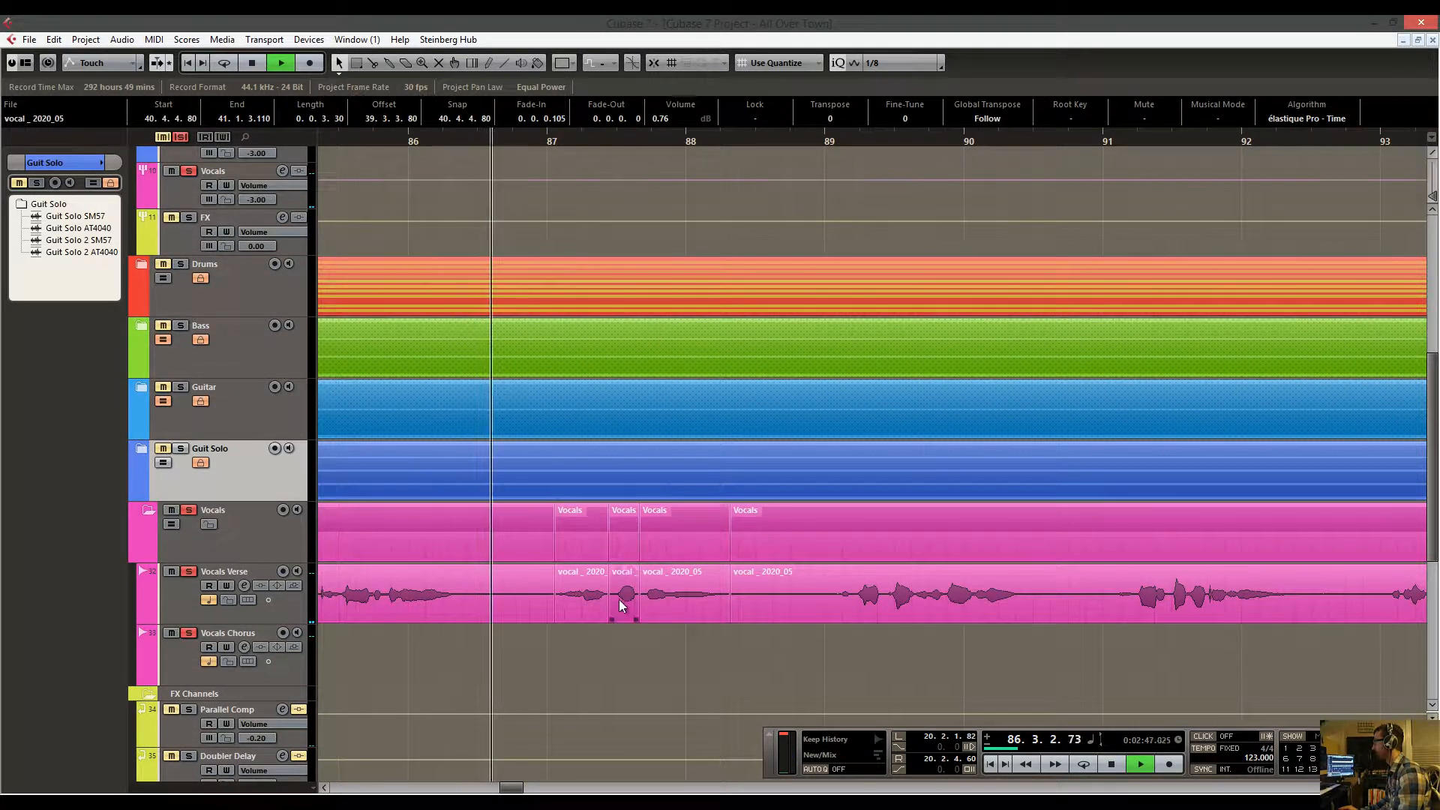
left_click(575, 588)
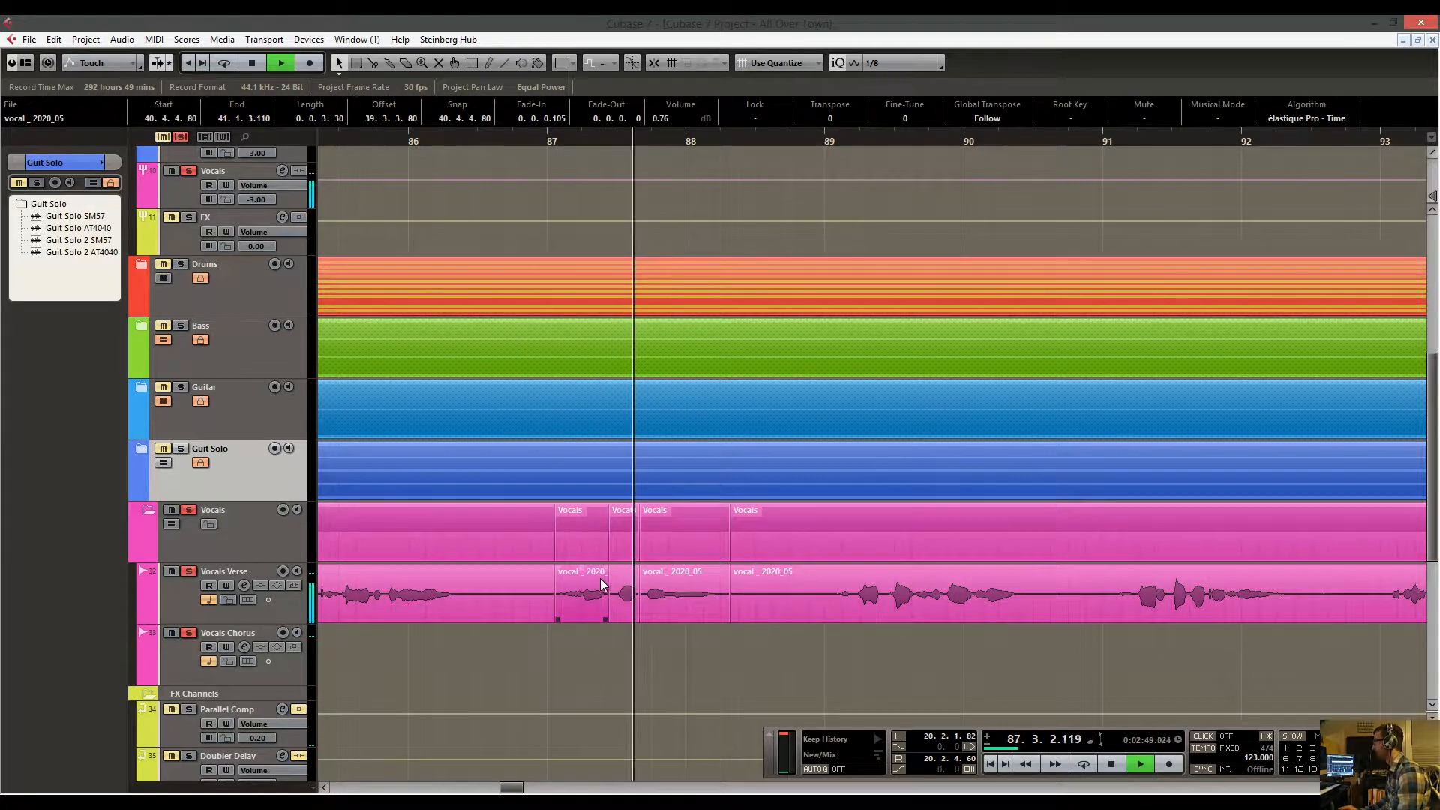
left_click_drag(583, 566, 585, 561)
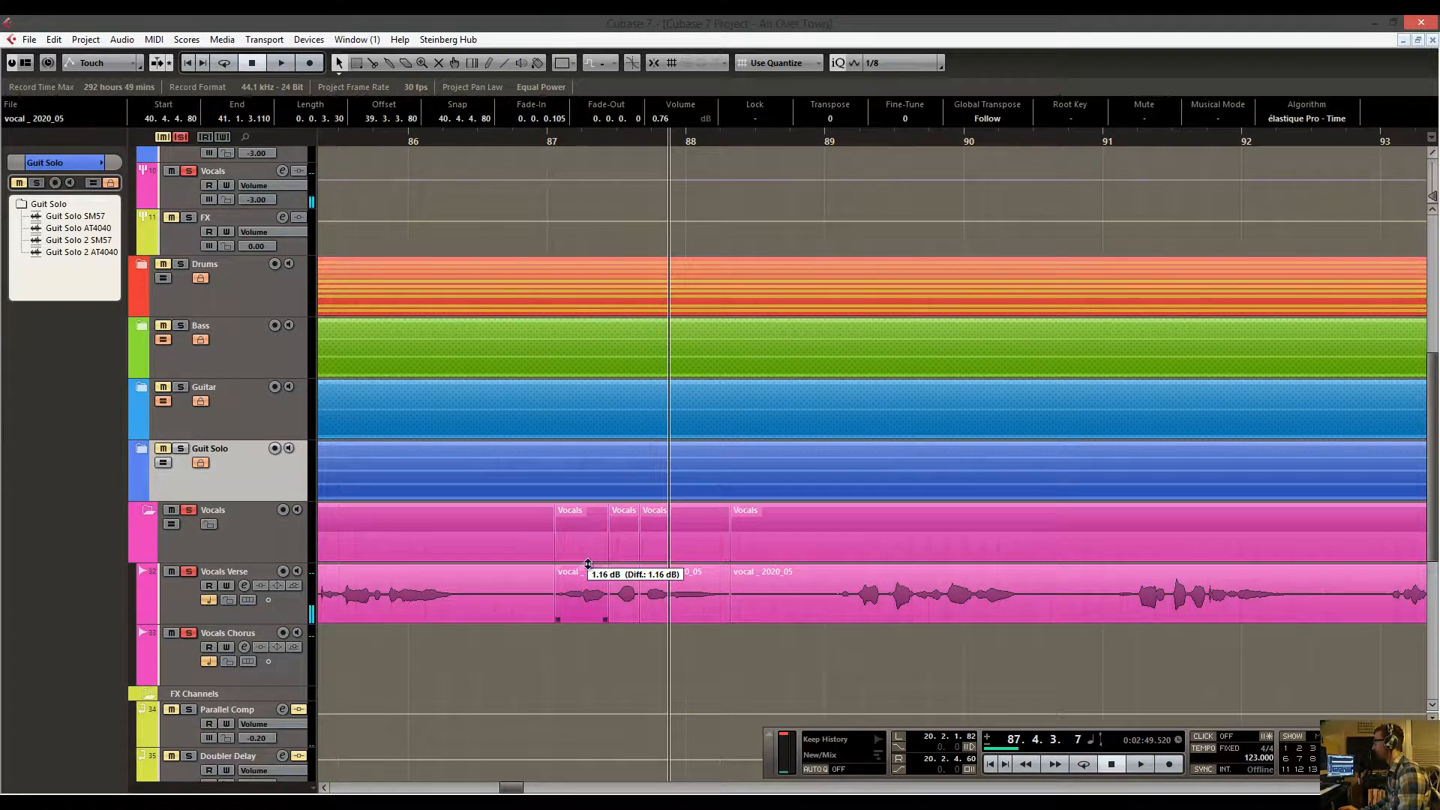
Lower the short Vocals Verse clip from 87.2.4 to 87.3.3 to -0.58 dB, checking its level during playback.
left_click(627, 572)
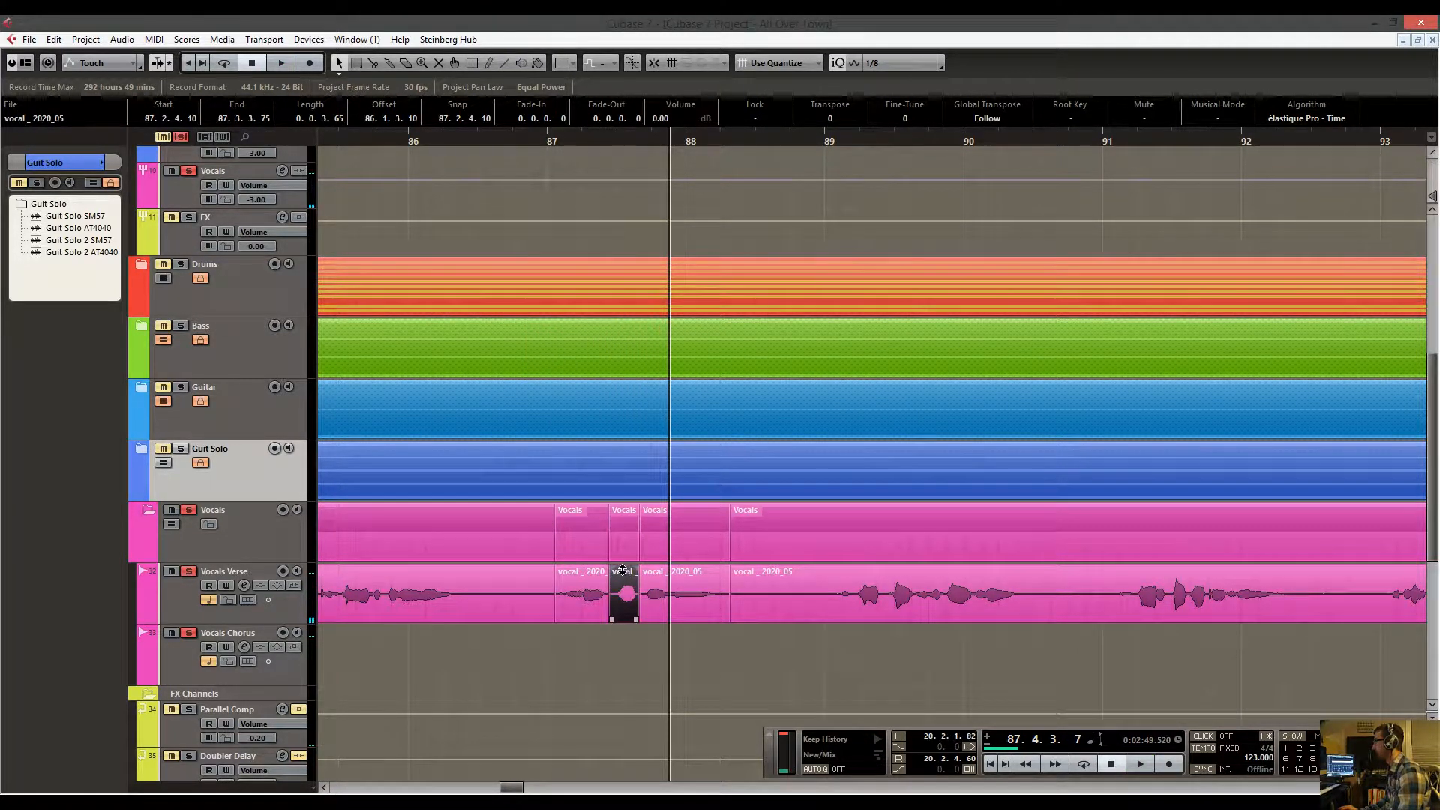
left_click(544, 143)
key("space")
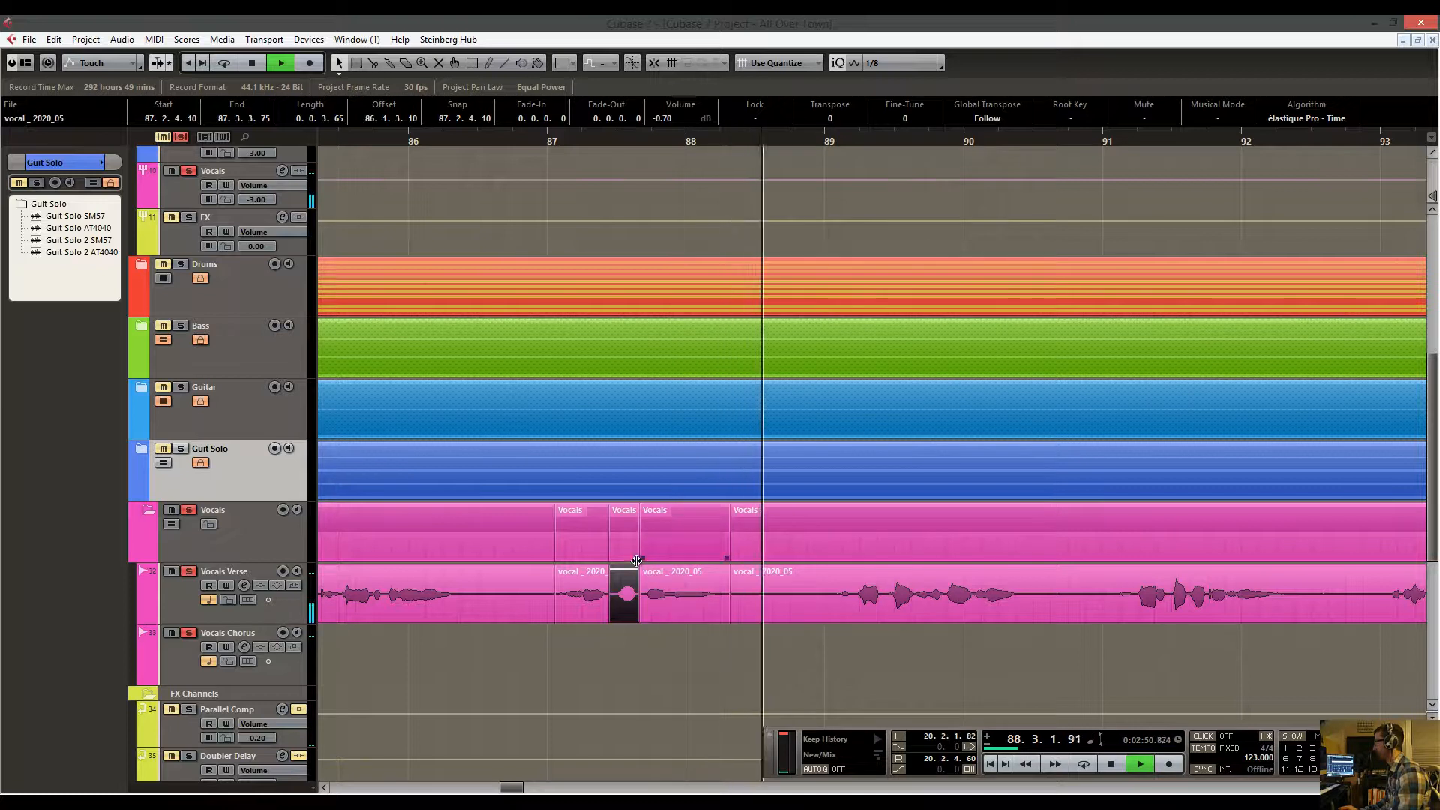
left_click(679, 569)
key("space")
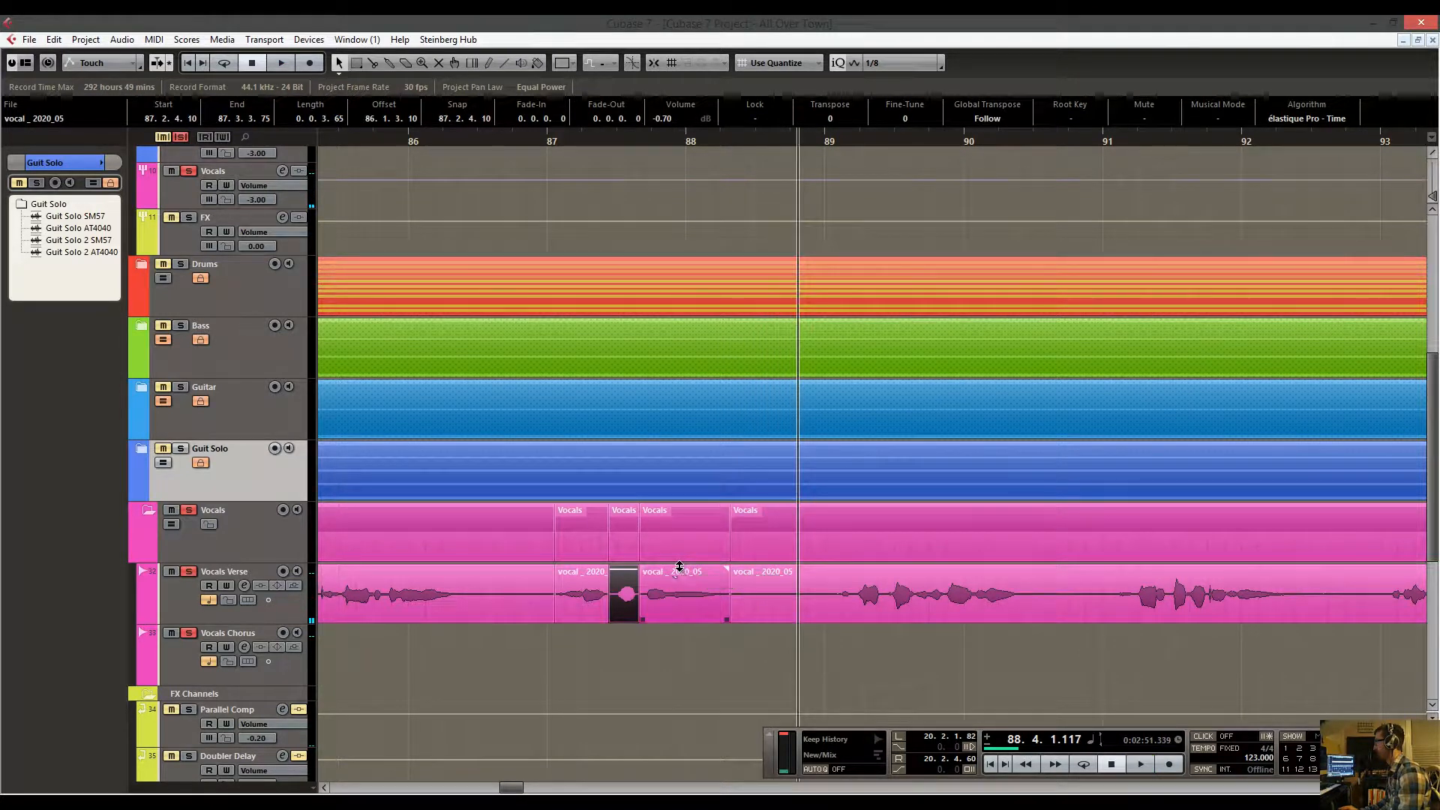
left_click_drag(623, 570, 623, 570)
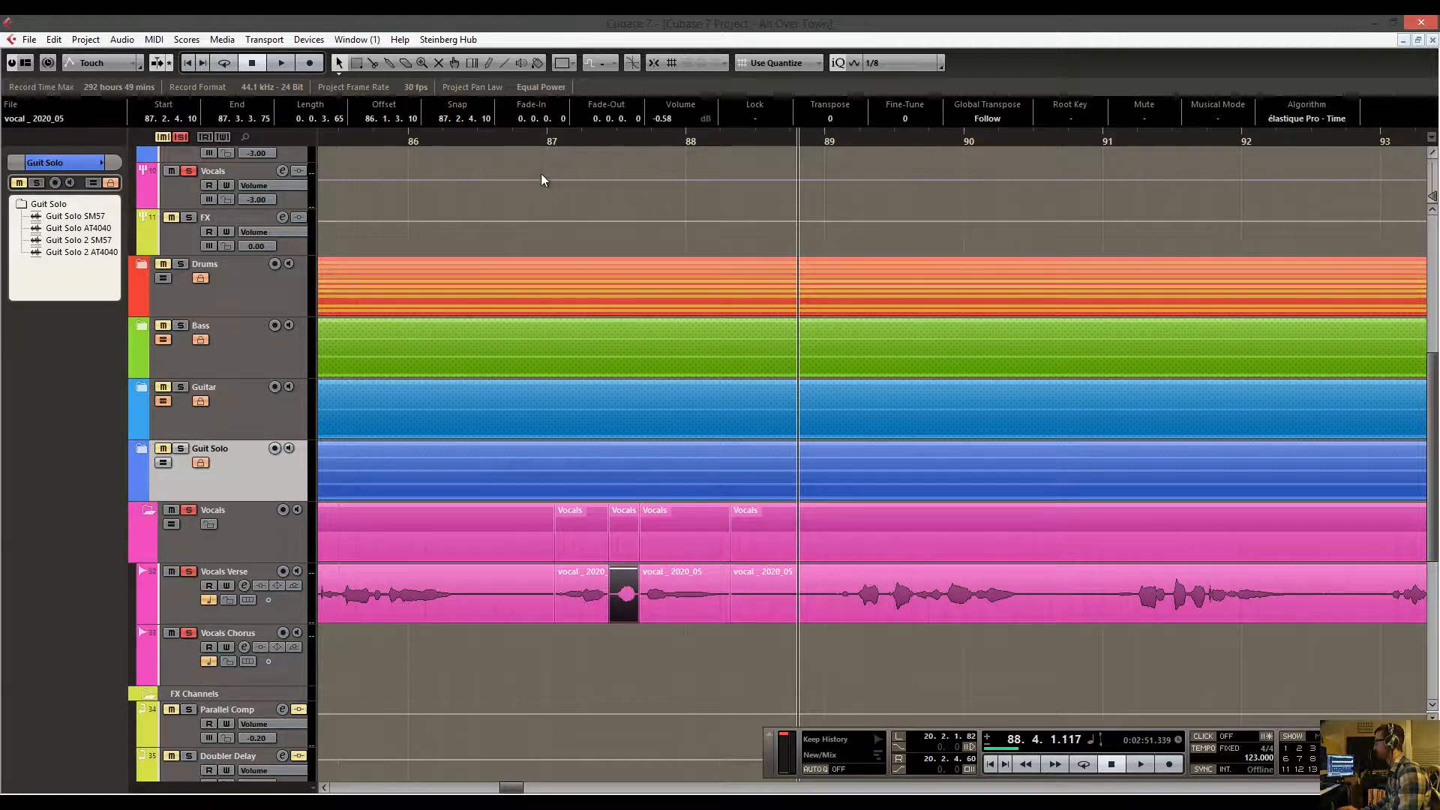
Replay the adjusted vocals from just before bar 87 and listen for level differences into bar 89.
left_click(539, 144)
key("space")
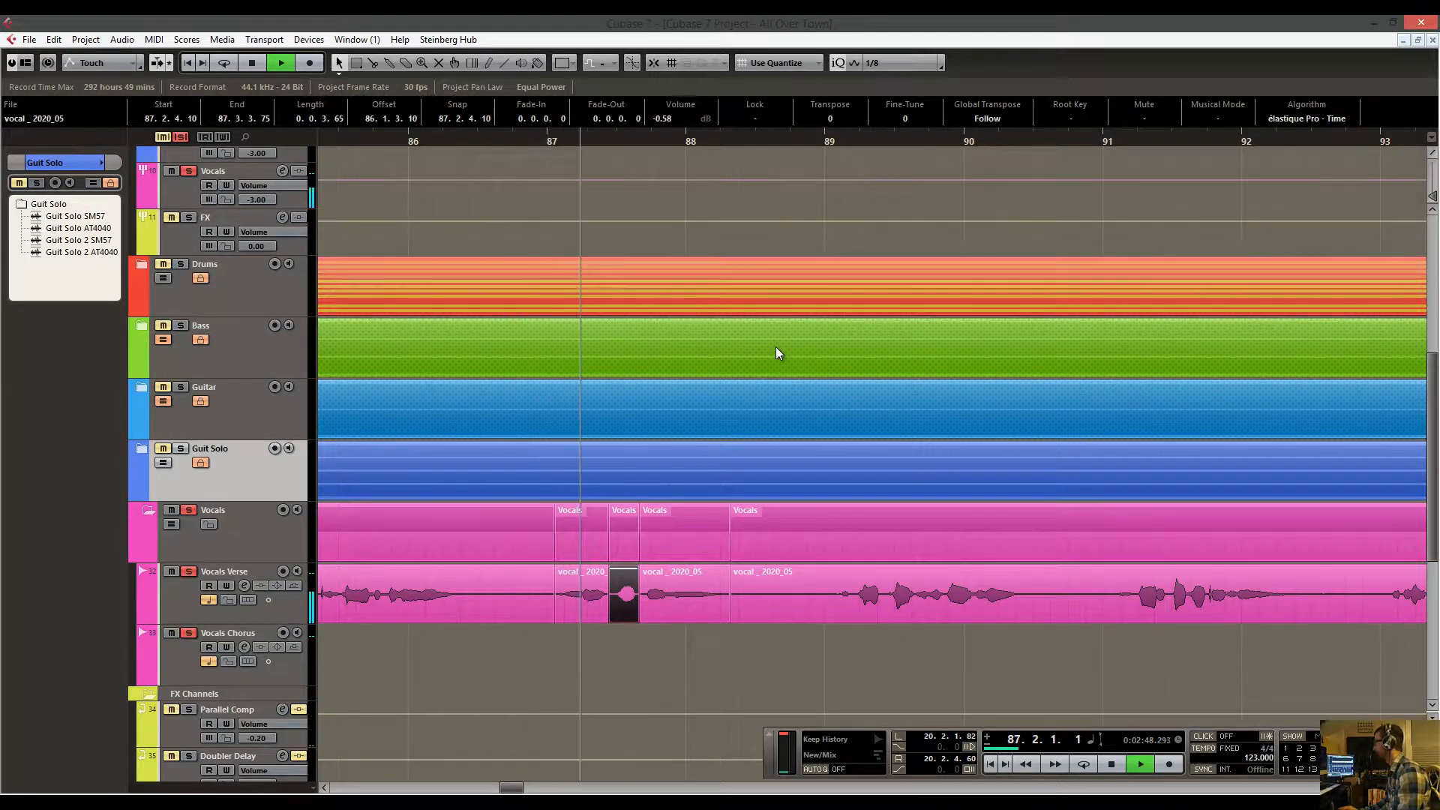
scroll(942, 361, "up", 1)
scroll(852, 419, "right", 3)
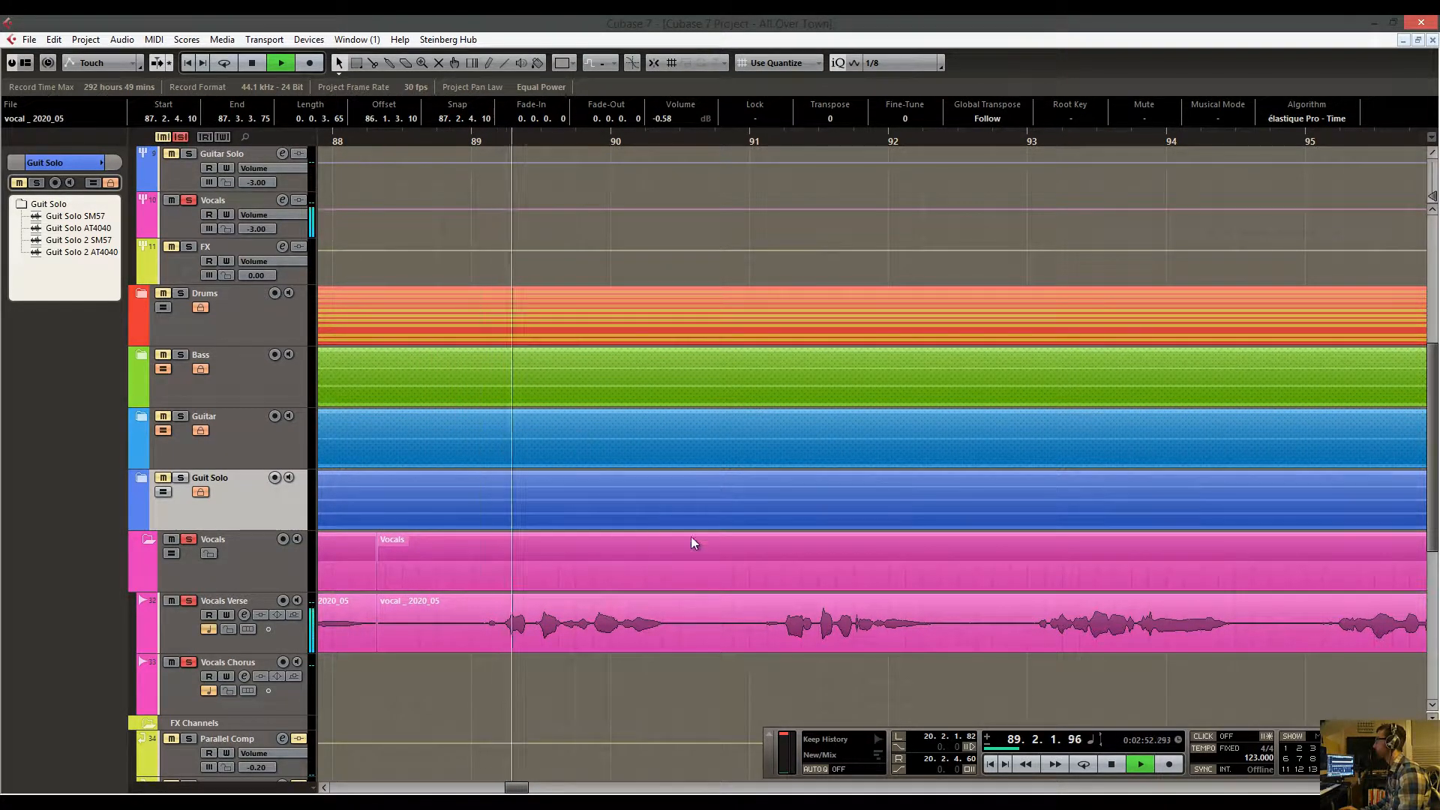
key("space")
Split the Vocals Verse clip near the start of bar 89 and at about 89.1.4, and raise the isolated quiet onset's volume.
left_click(459, 141)
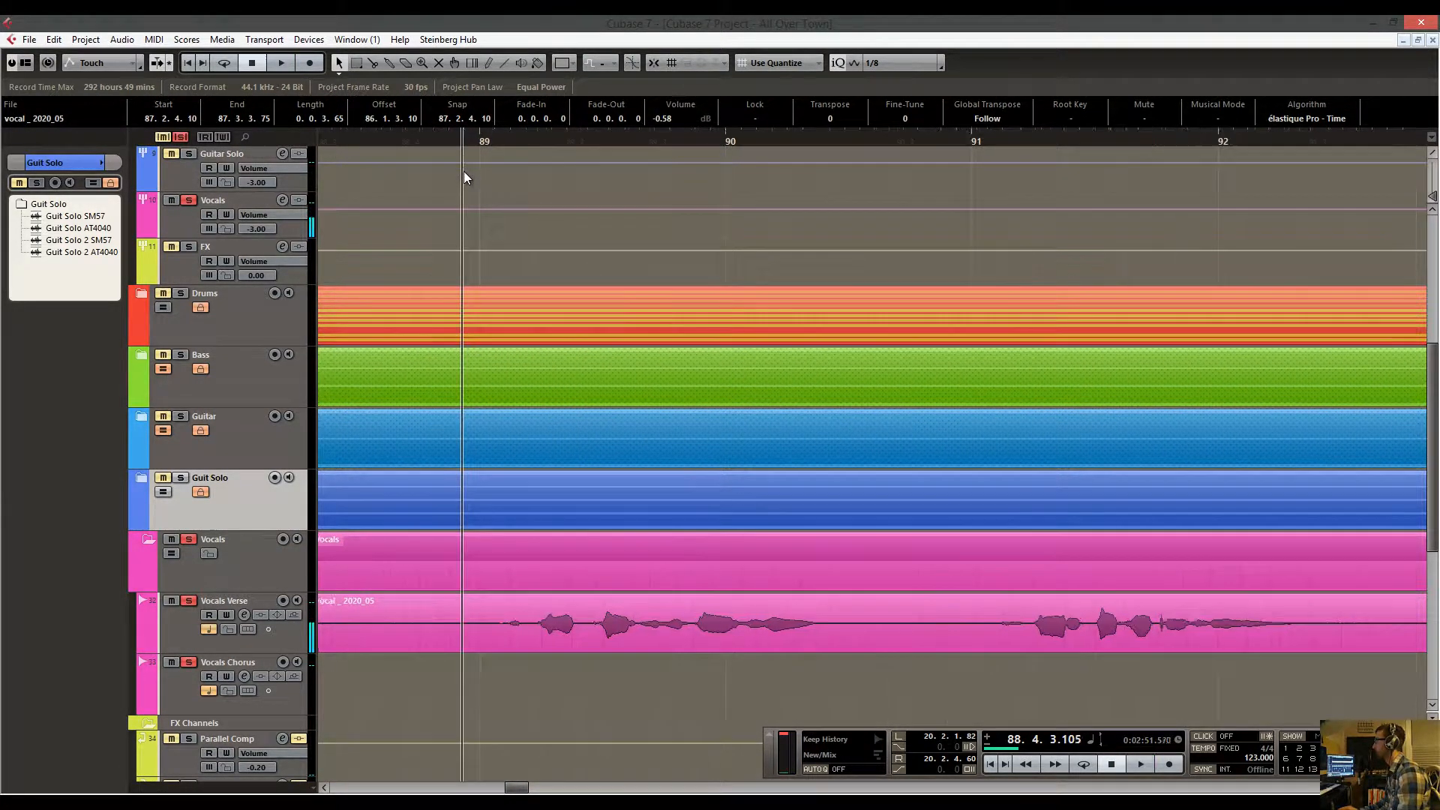
key("space")
key("h")
key("space")
right_click(583, 628)
left_click(615, 628)
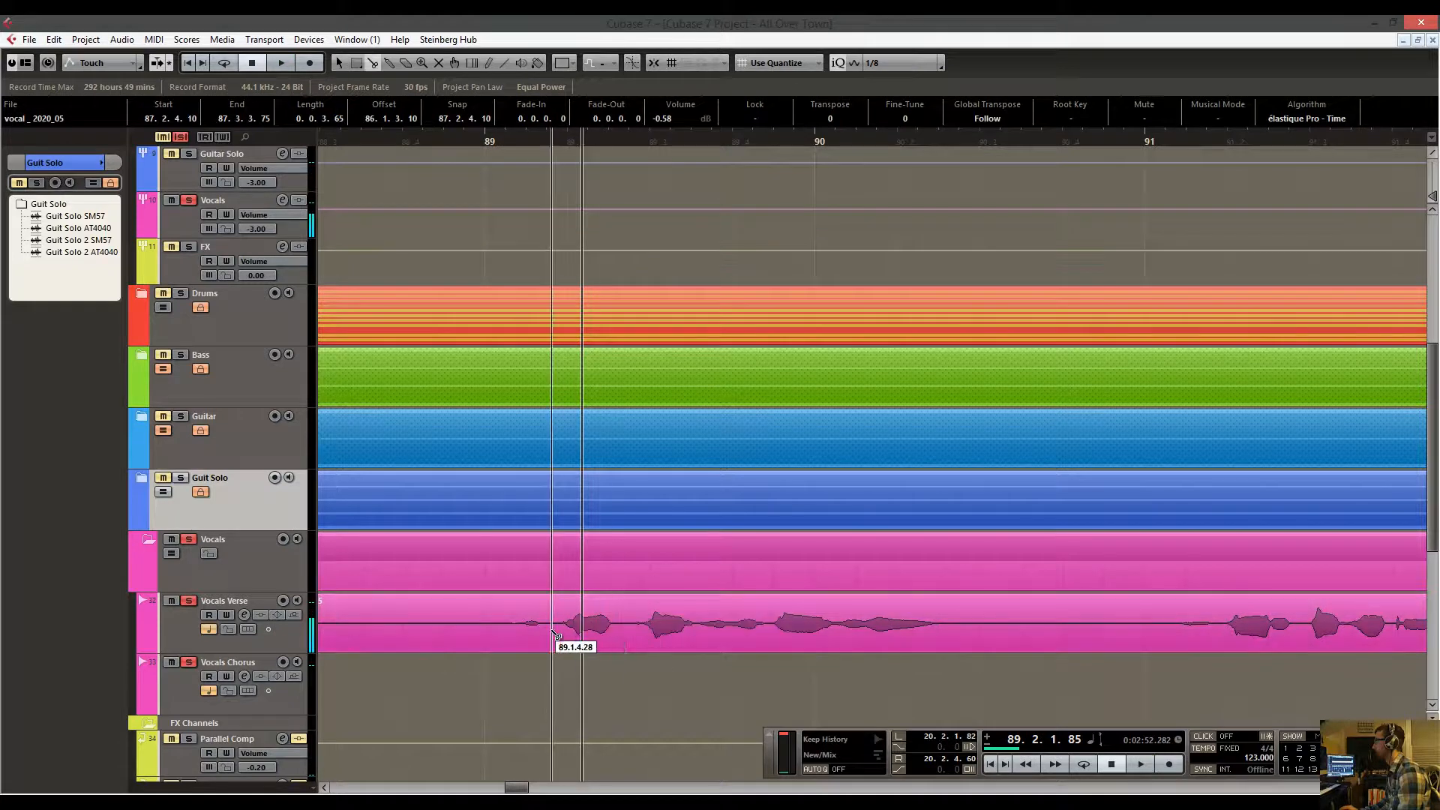
left_click(553, 631)
left_click(476, 631)
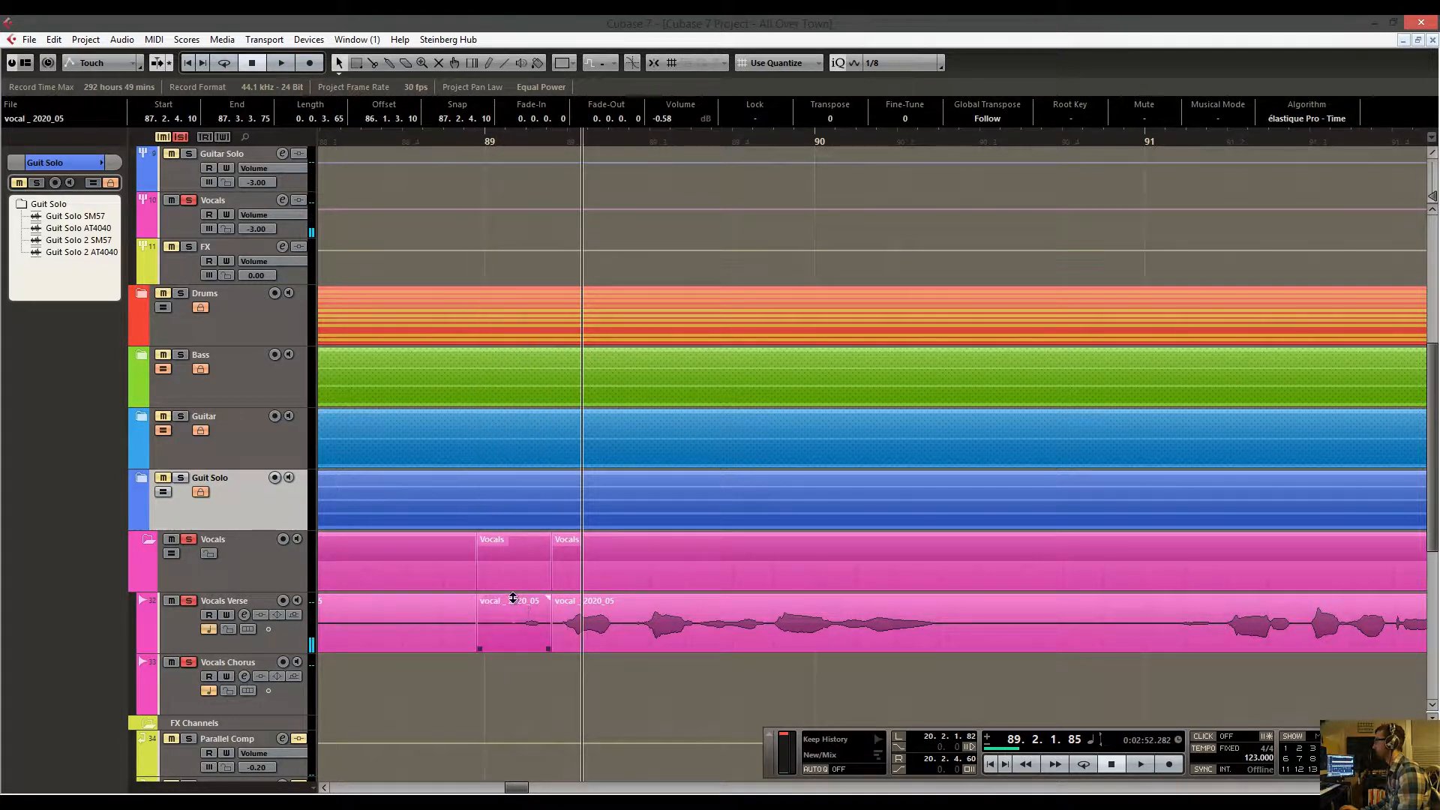
left_click_drag(519, 598, 519, 566)
Play the vocals from about 88.4 and listen for level differences into the phrase at bar 91.
key("space")
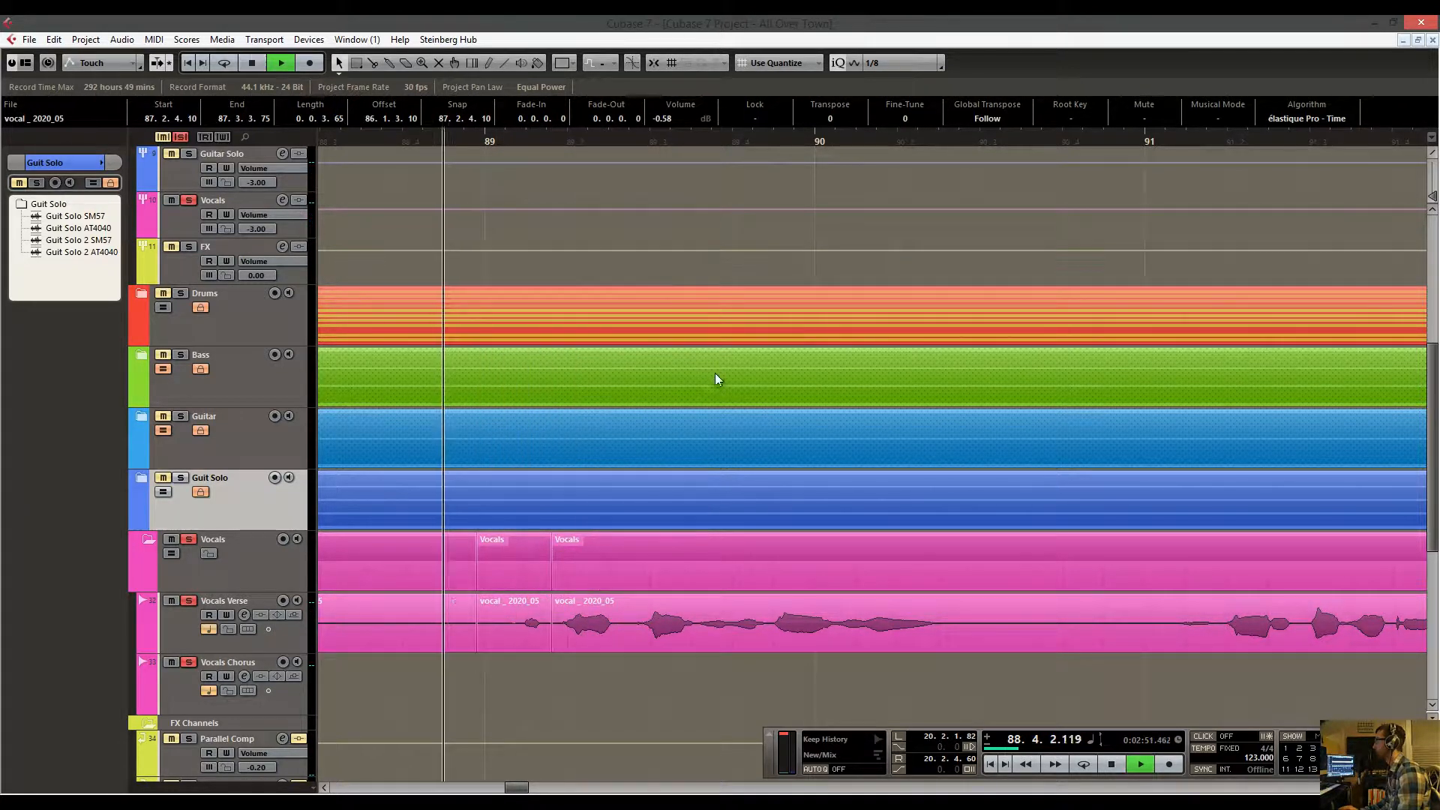
left_click_drag(790, 414, 585, 425)
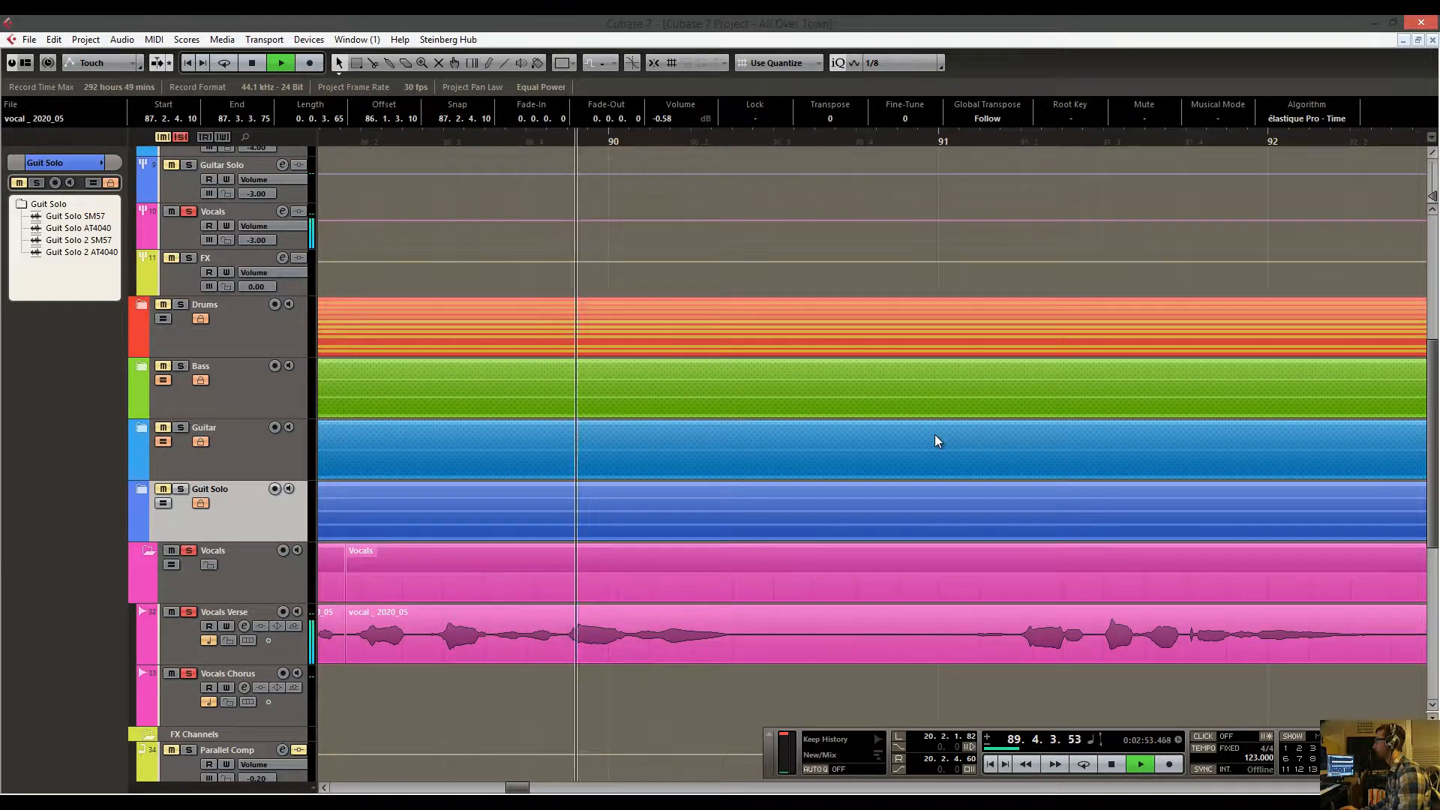
left_click_drag(978, 429, 655, 430)
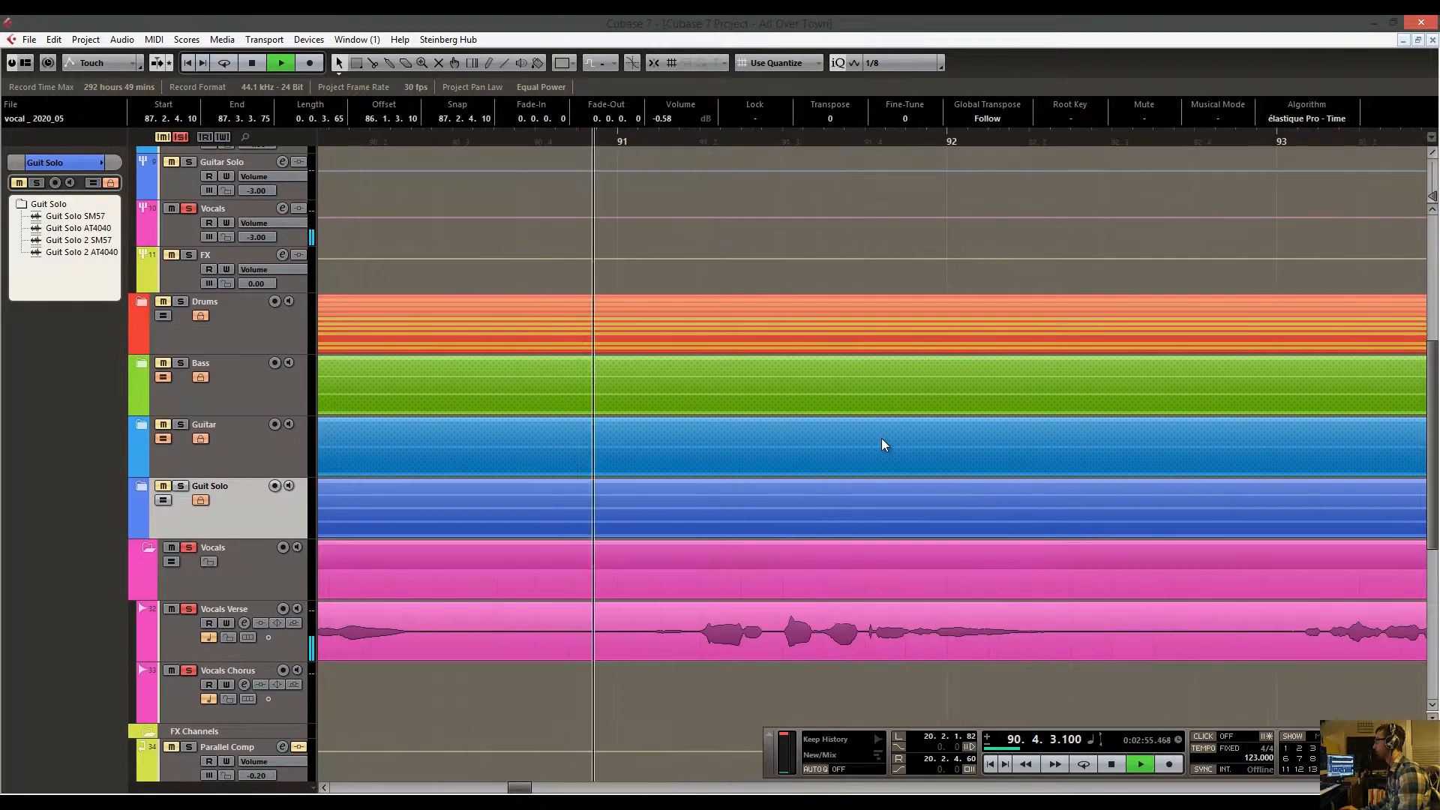
left_click_drag(881, 439, 778, 439)
key("space")
Split the Vocals Verse clip at the start of bar 91 and about 91.1.4, and raise the isolated quiet onset's volume.
right_click(644, 590)
left_click(682, 590)
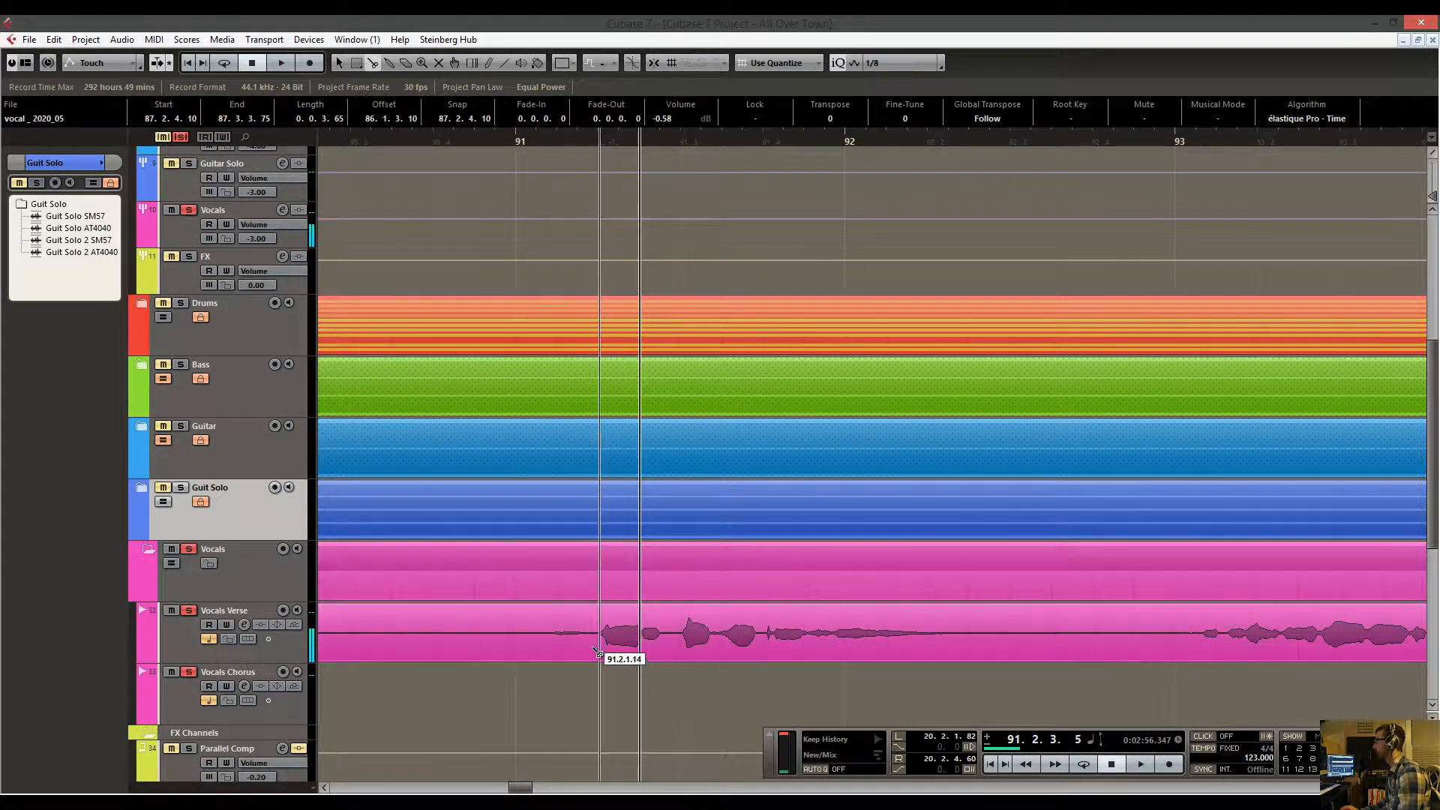
left_click(590, 636)
left_click(518, 632)
right_click(558, 619)
left_click(558, 619)
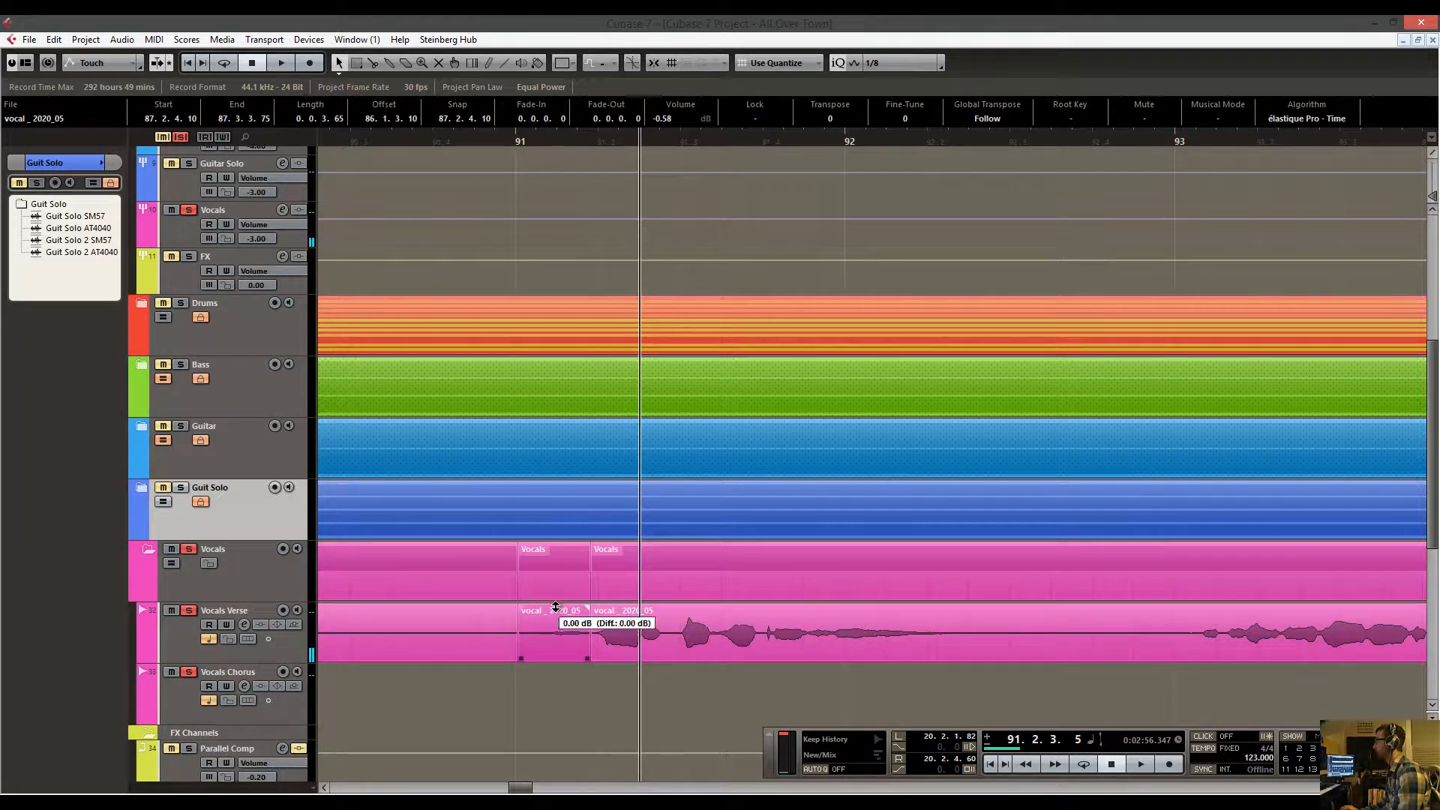
Split the Vocals Verse phrase ending at about 91.3.4 and 92.2.4, and set the isolated clip's volume to 0.65 dB.
left_click(538, 135)
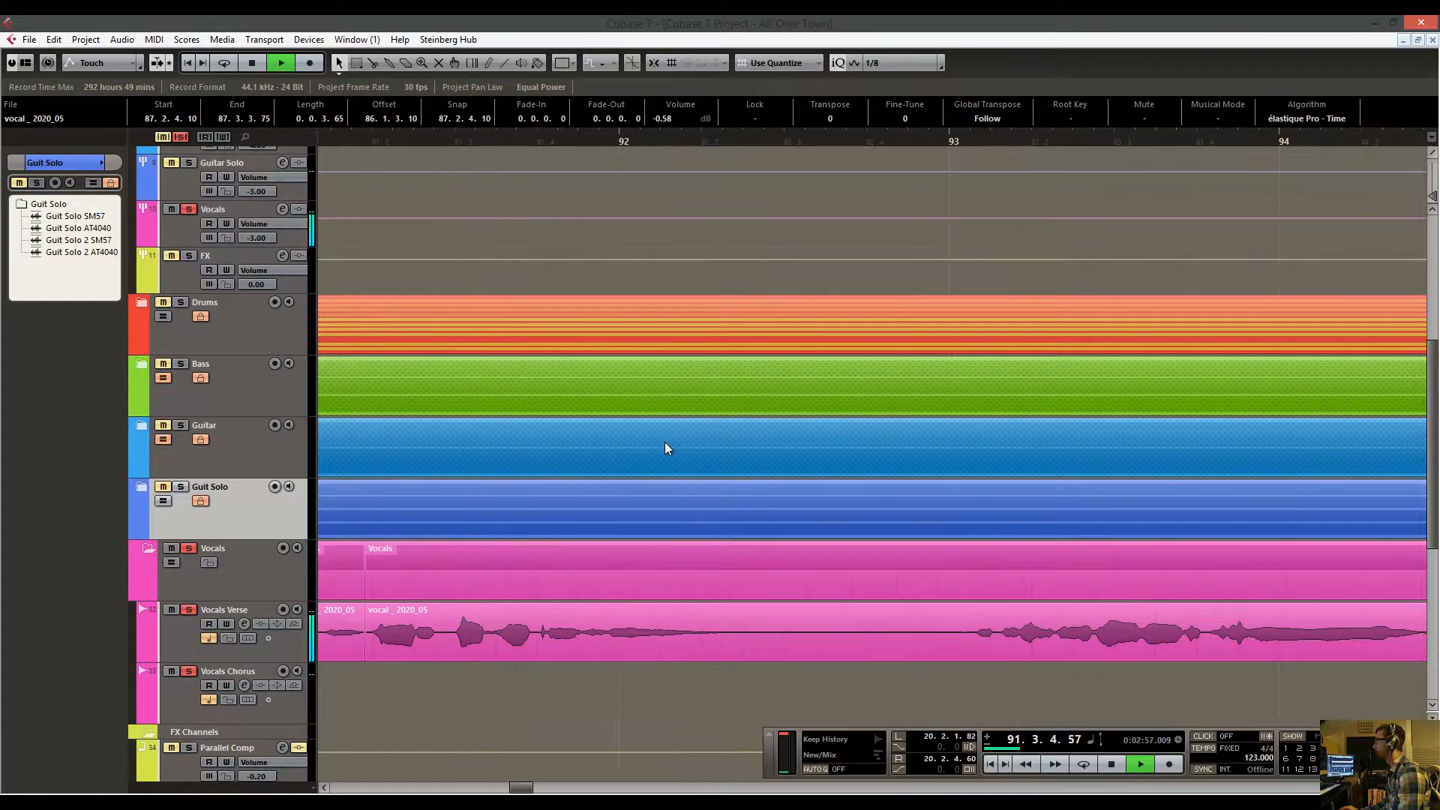
key("space")
right_click(663, 534)
left_click(674, 535)
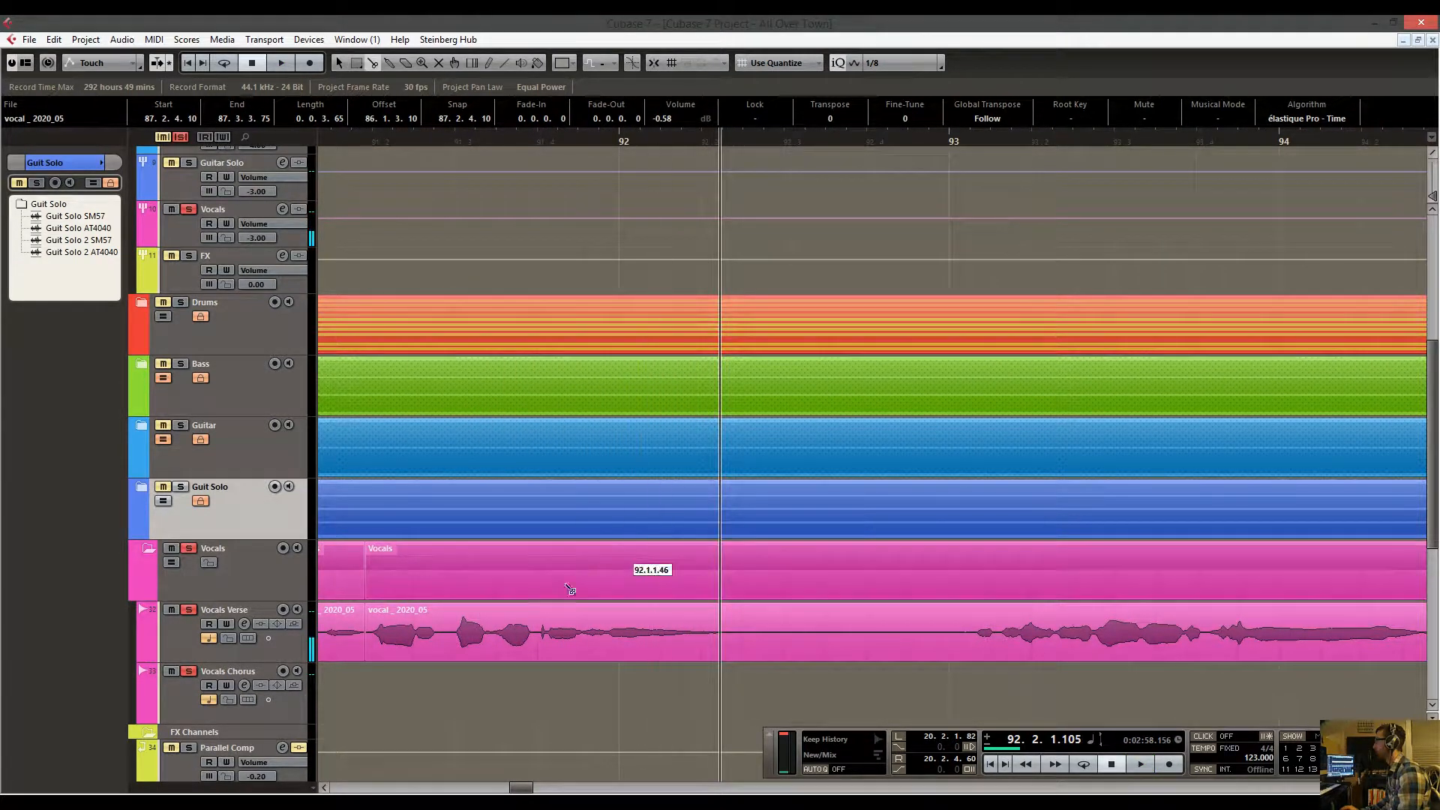
left_click(540, 640)
left_click(768, 644)
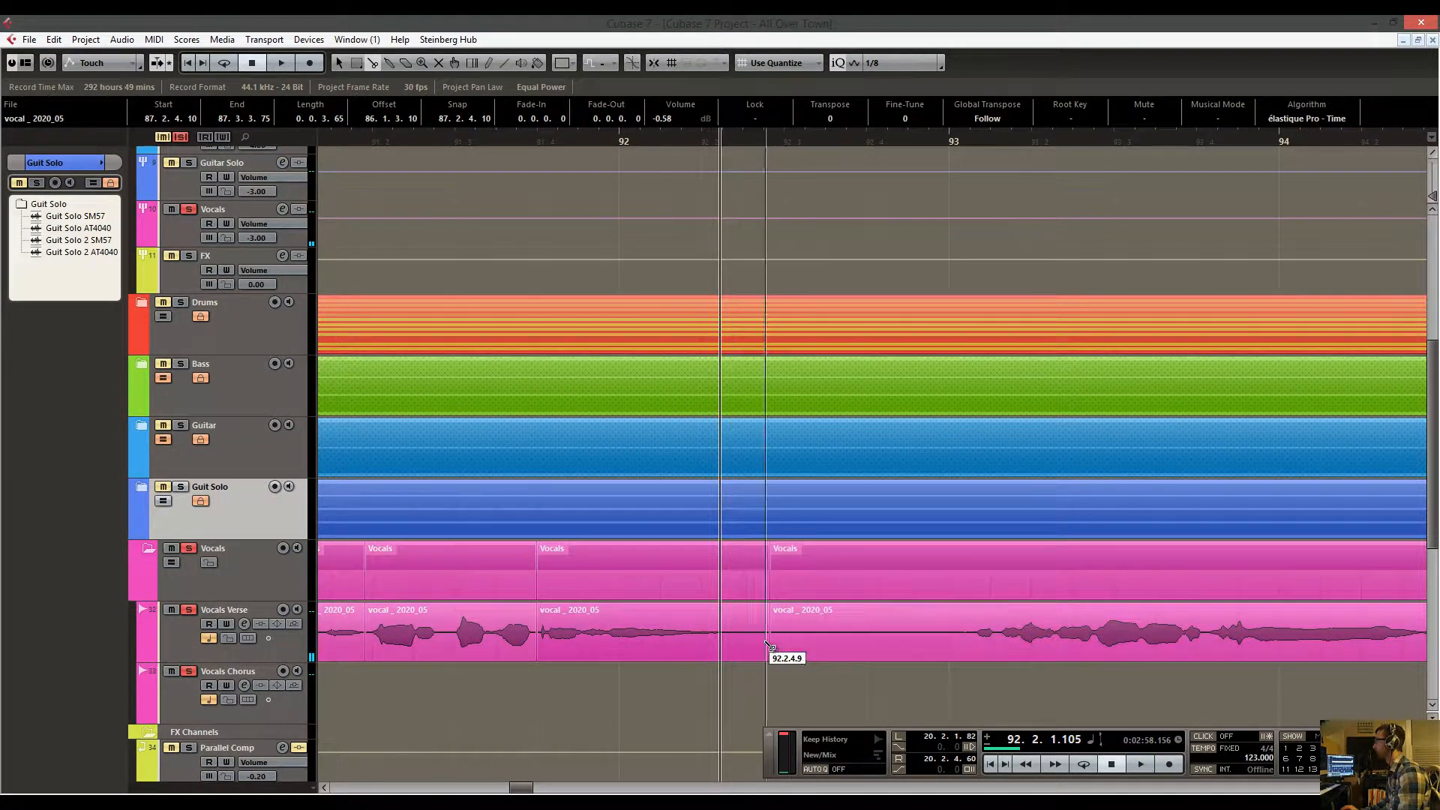
left_click(650, 609)
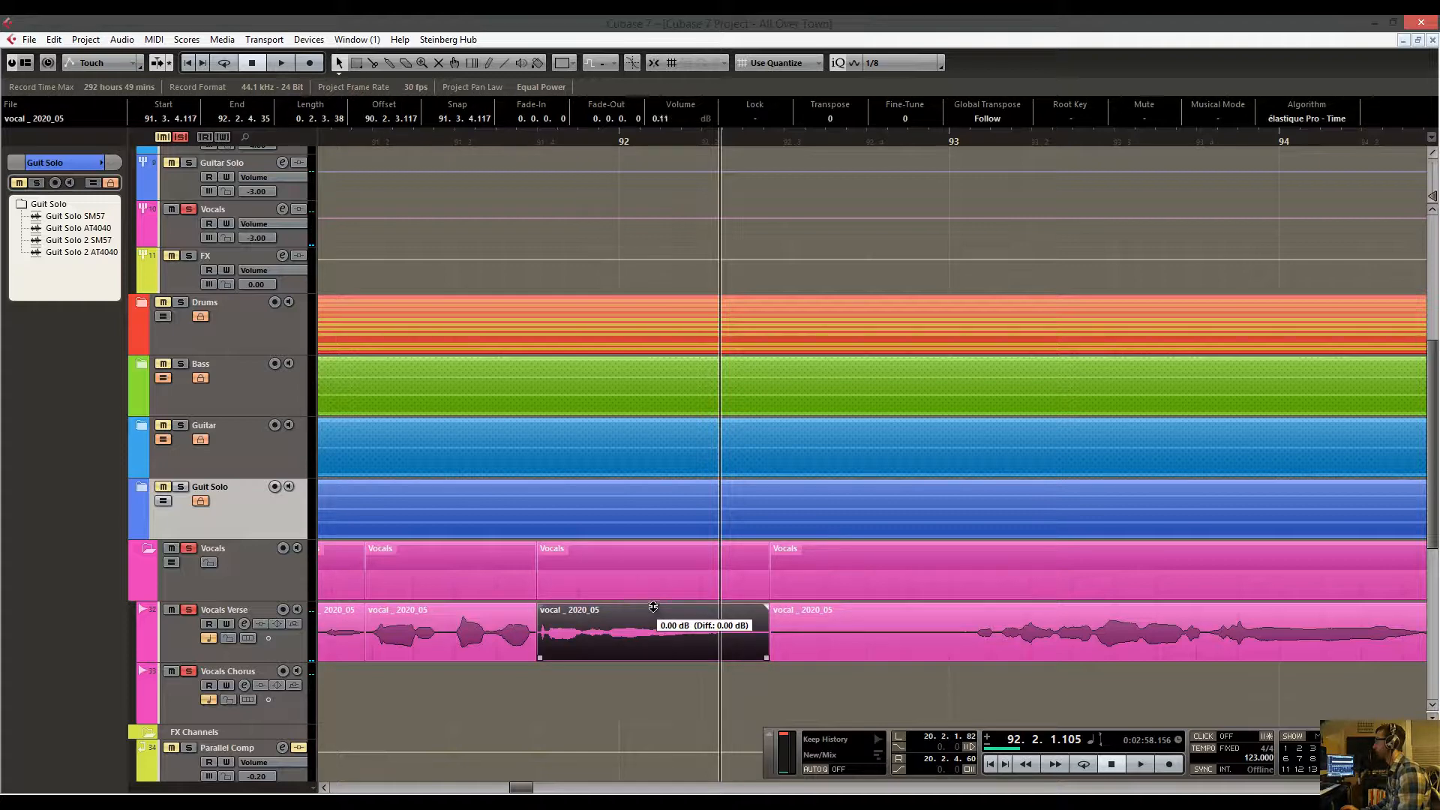
Play the vocals from about 91.2.4 into bar 95 and replay the quiet phrase start at bar 95.
left_click_drag(569, 139, 420, 137)
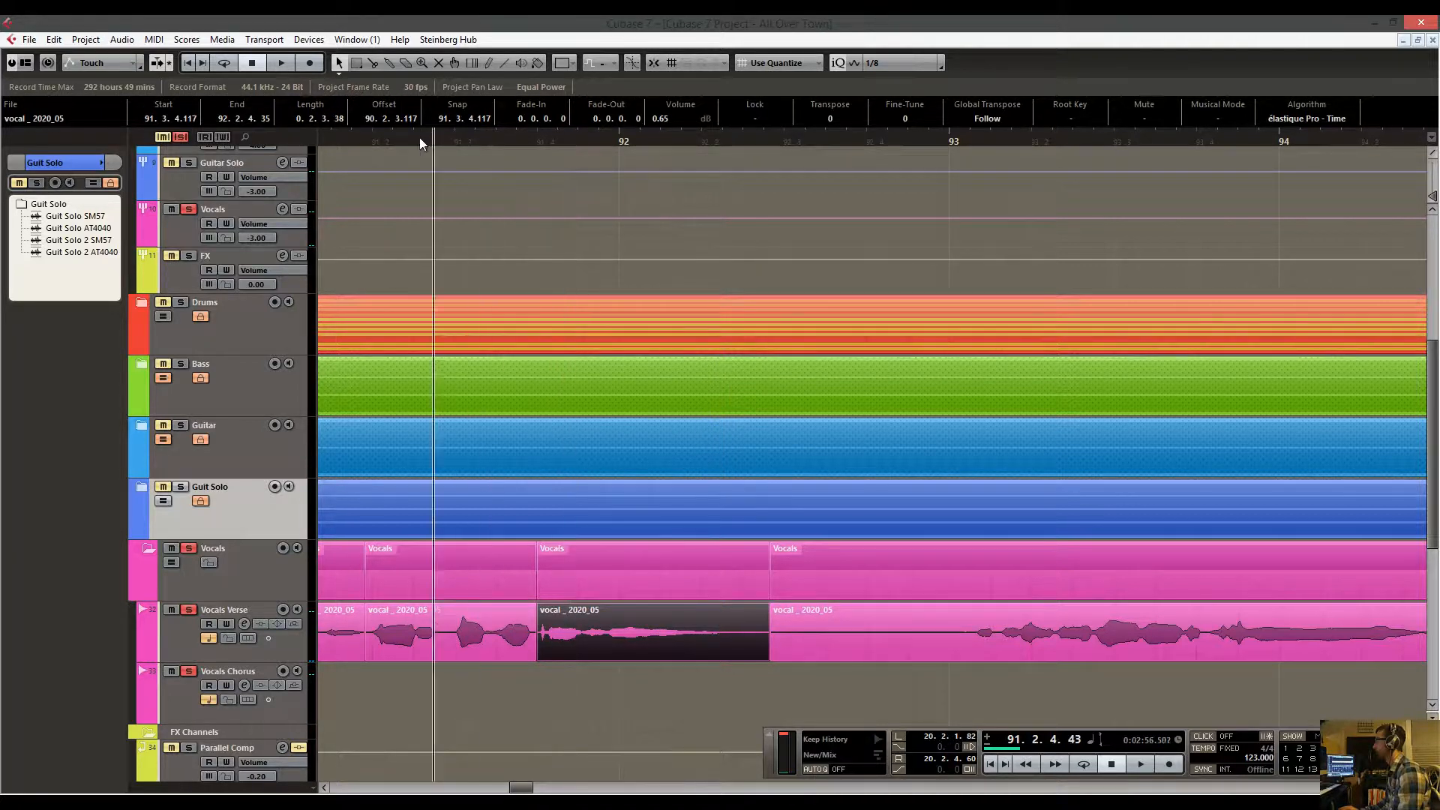
key("space")
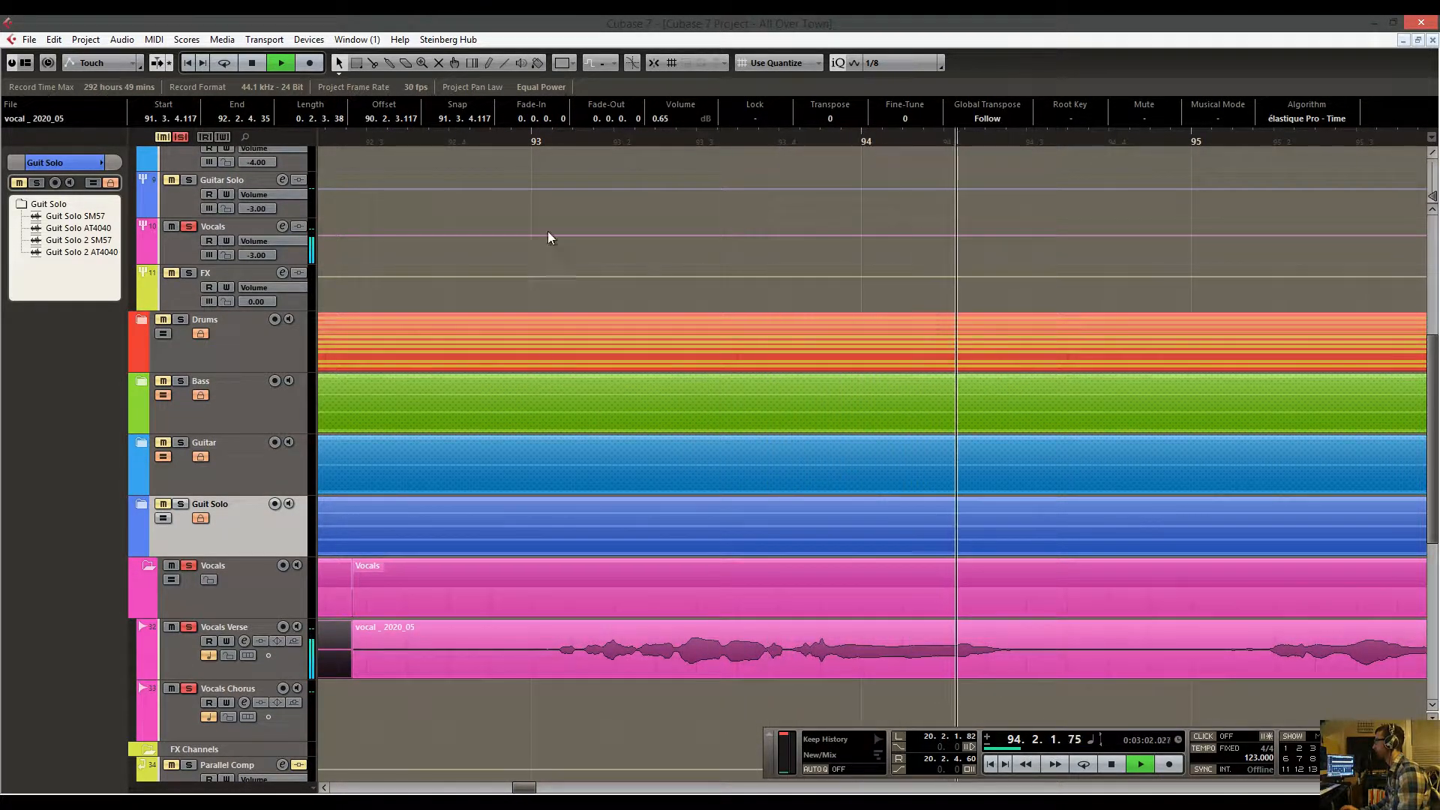
left_click(546, 142)
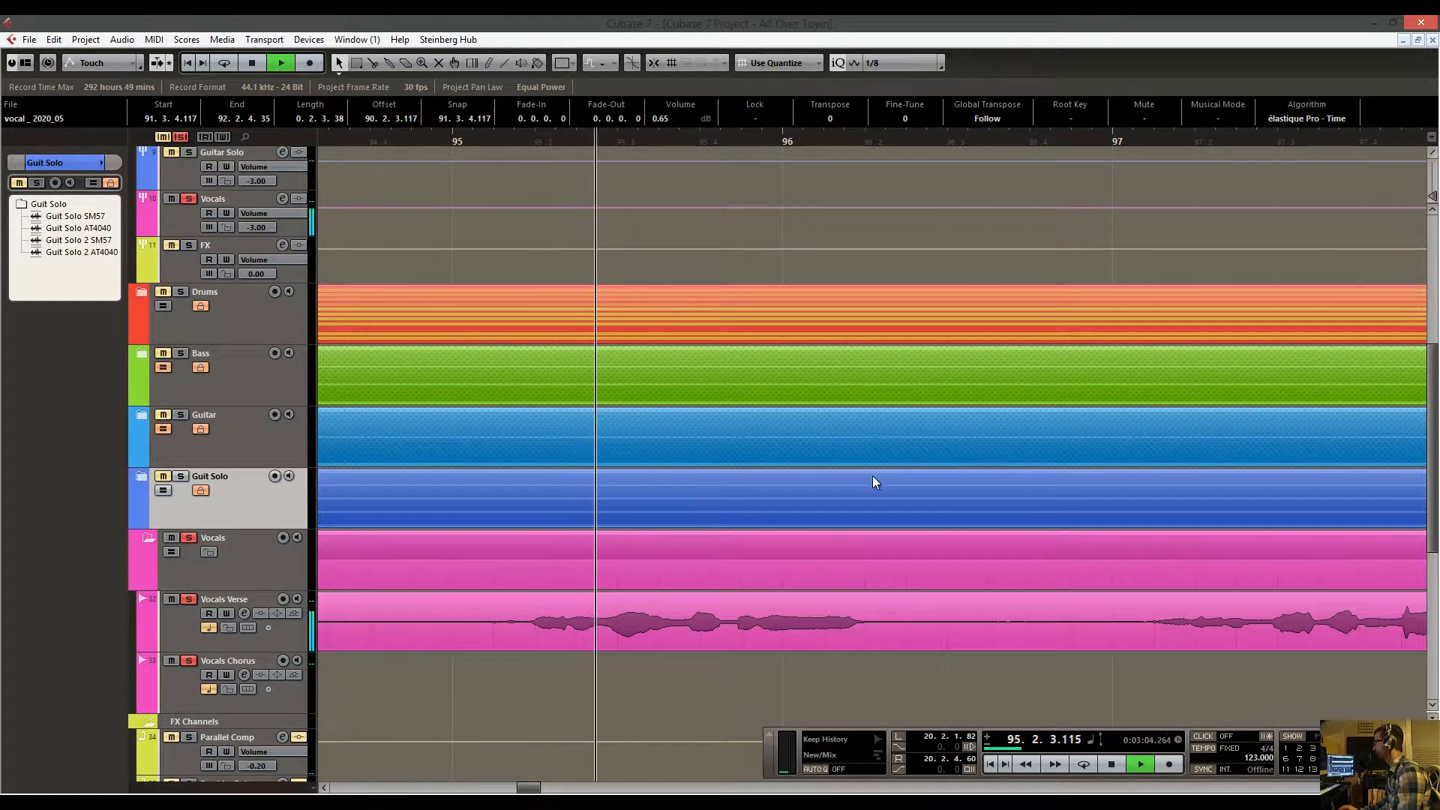
key("space")
left_click(487, 142)
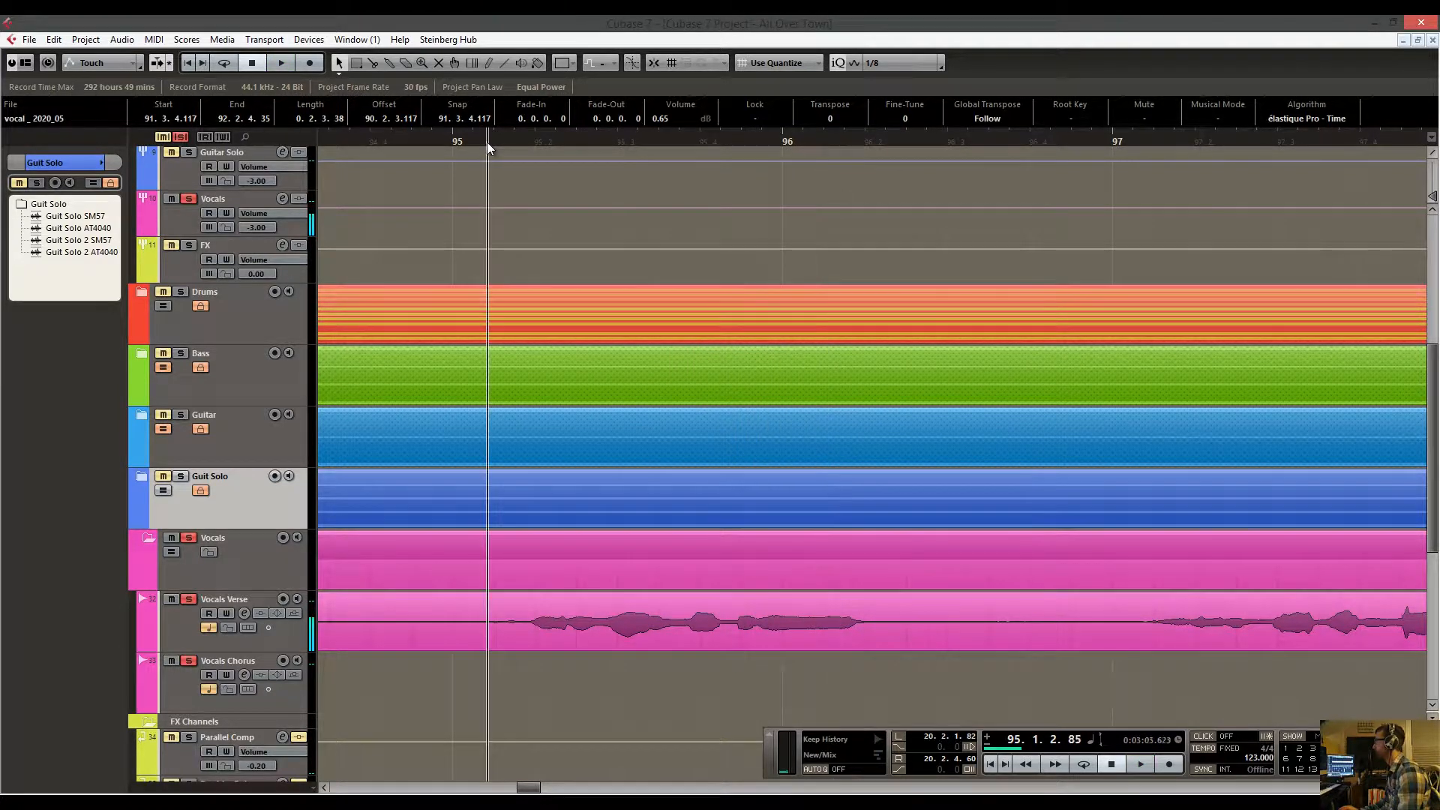
key("space")
Split the Vocals Verse clip near the start of bar 95 and at about 95.1.4, and raise the isolated piece by 5.50 dB.
right_click(578, 498)
left_click(614, 499)
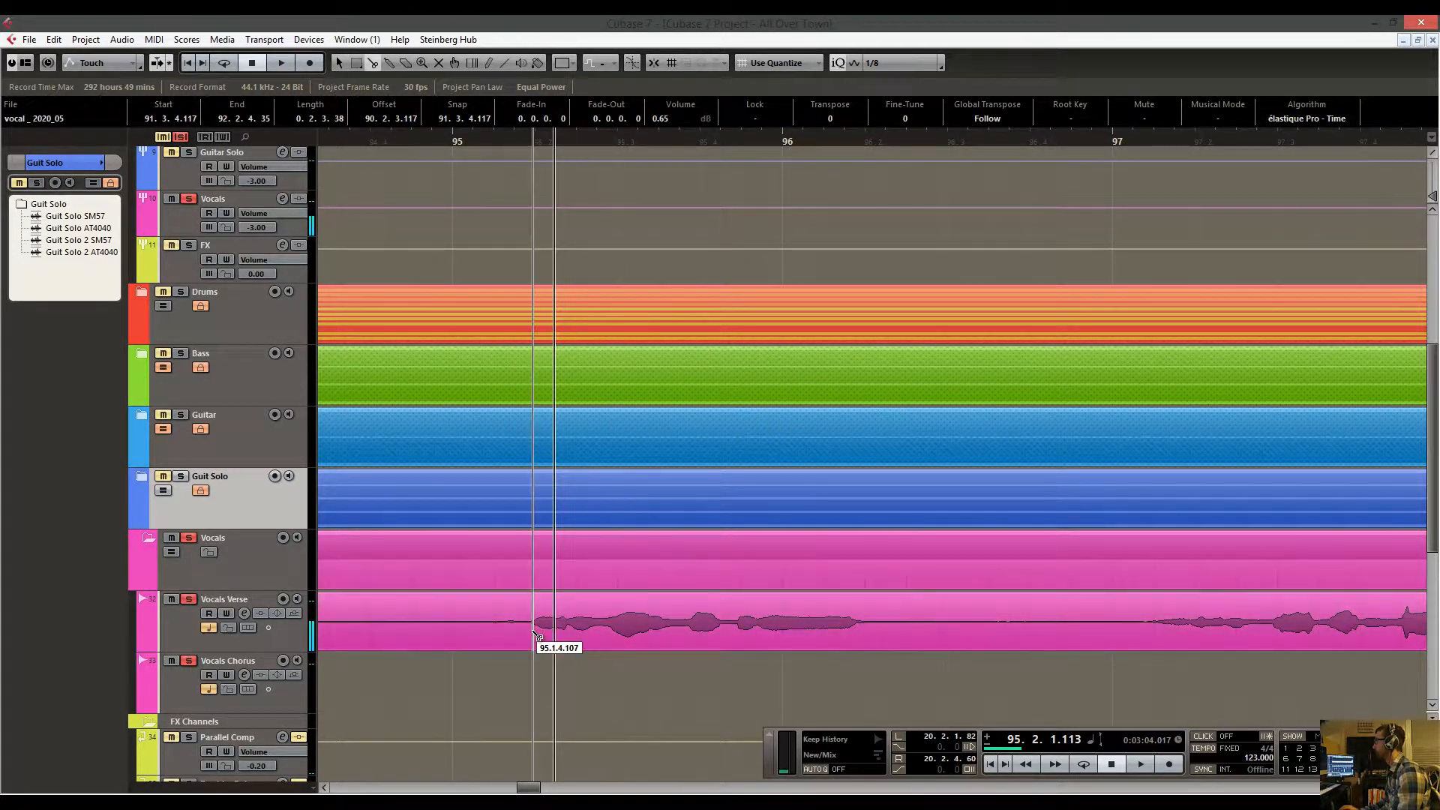
left_click(527, 623)
left_click(456, 623)
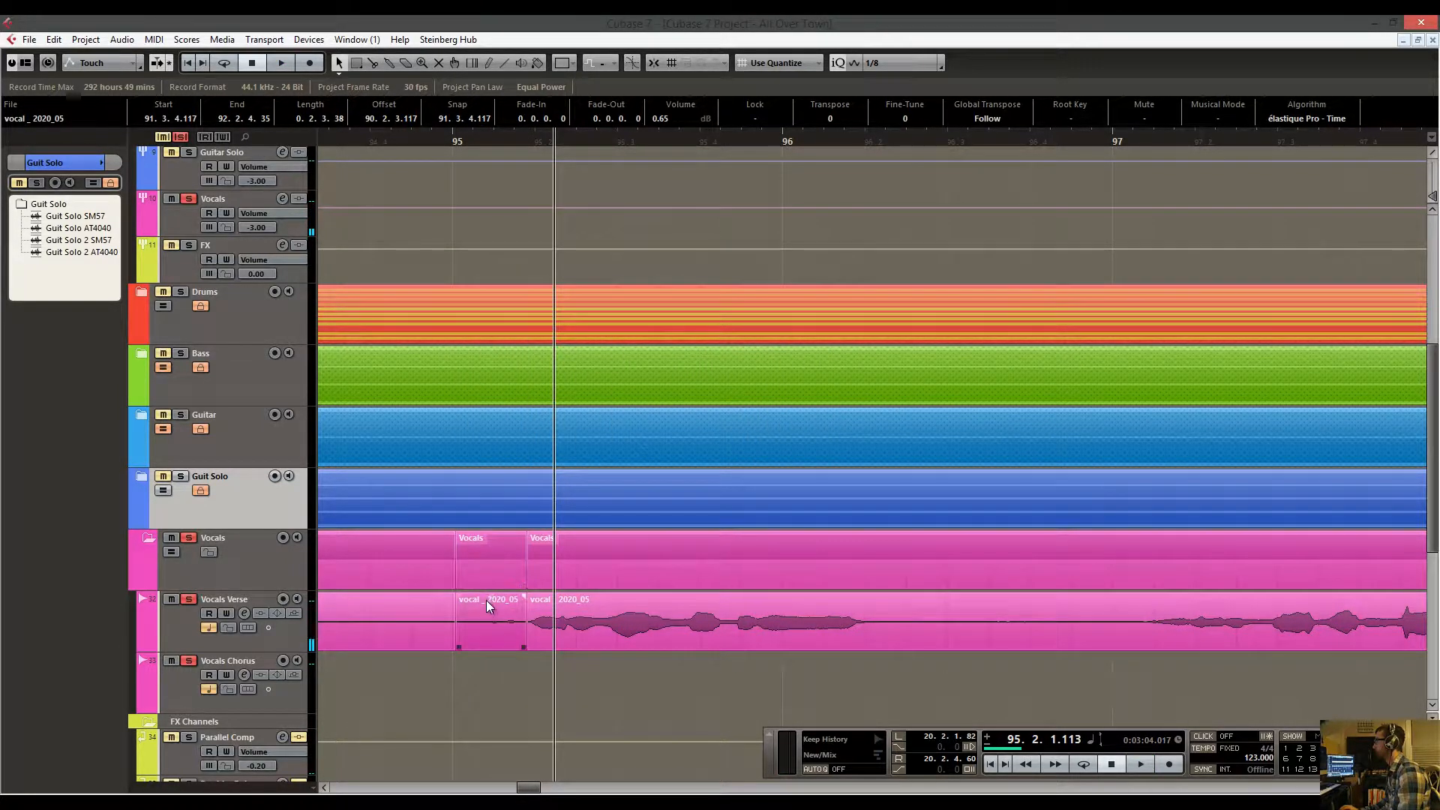
left_click_drag(493, 597, 501, 572)
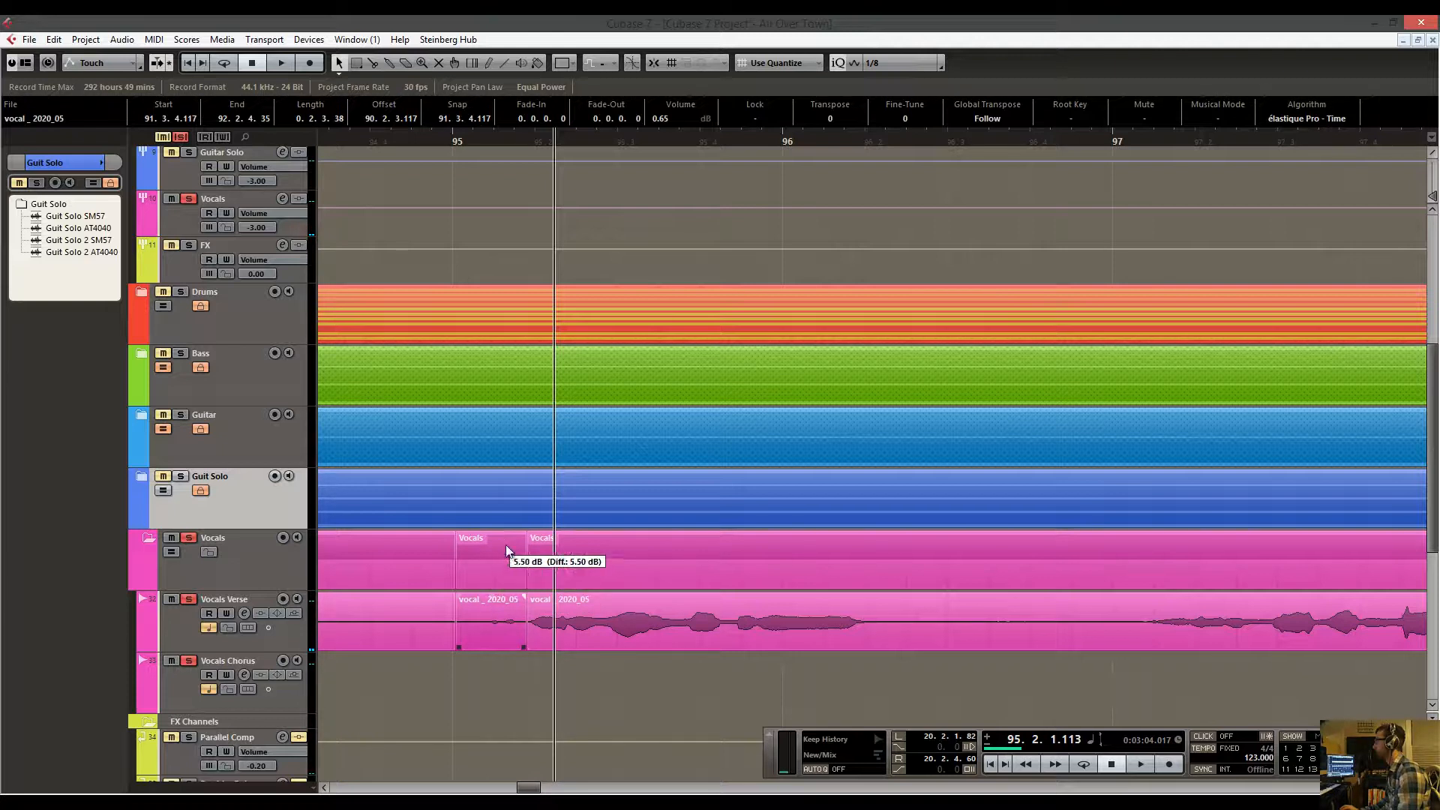
Add a fade-in of 0.0.1.81 to the raised clip at bar 95 and replay the transition.
key("space")
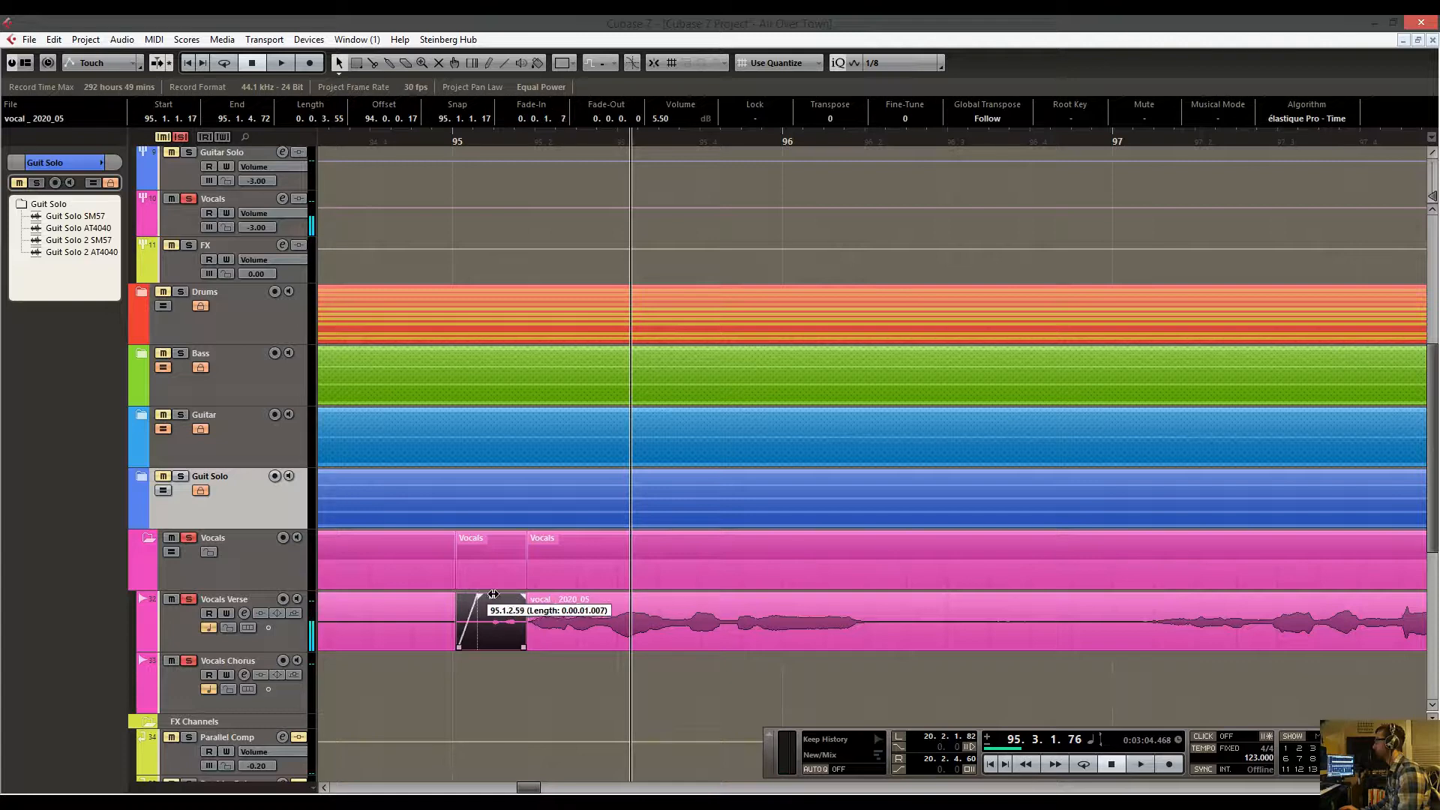
left_click_drag(477, 146, 448, 145)
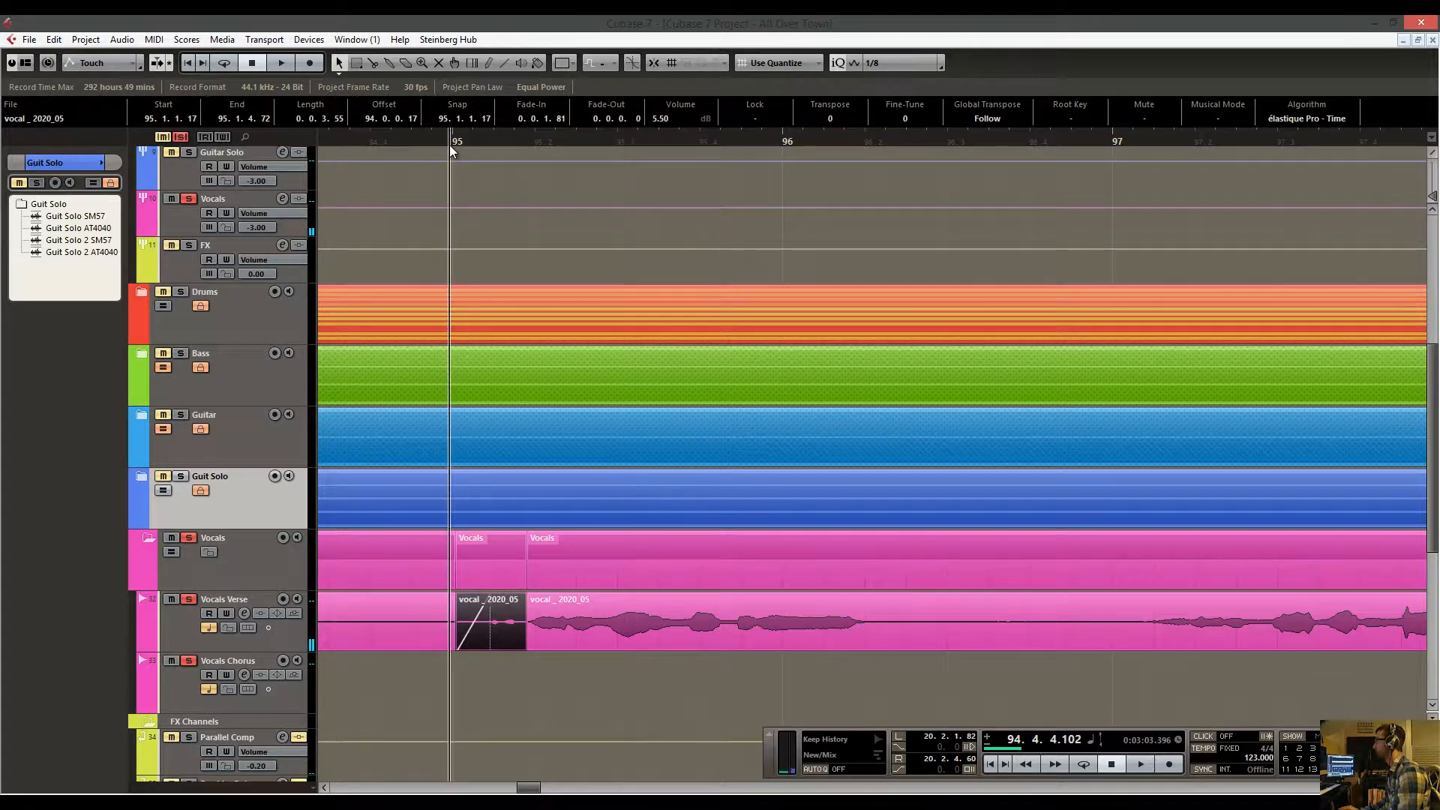
key("space")
key("space")
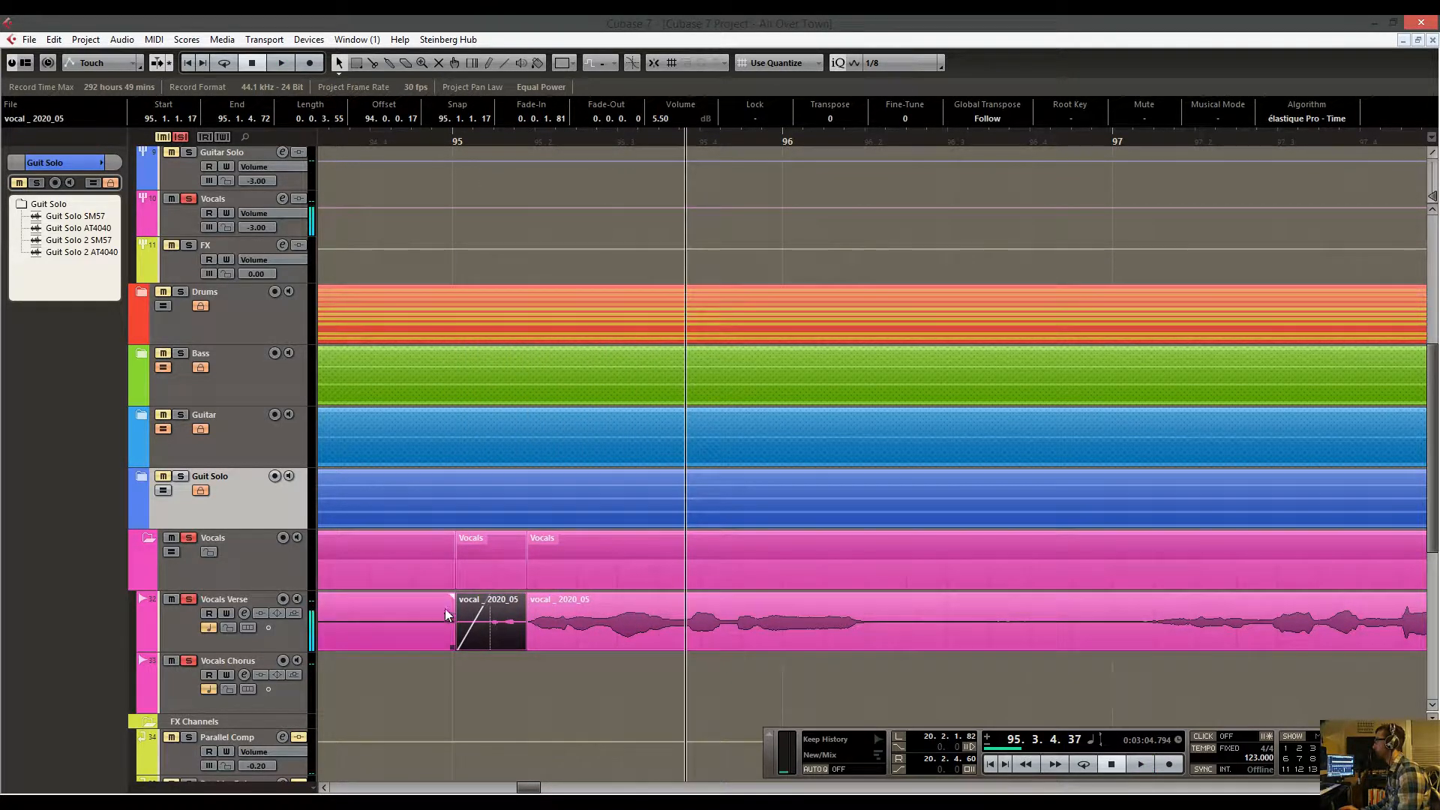
Trim the end of the preceding Vocals Verse clip to 94.4.2 with a 0.1.0.44 fade-out, and replay the transition into bar 95.
left_click_drag(439, 627, 608, 651)
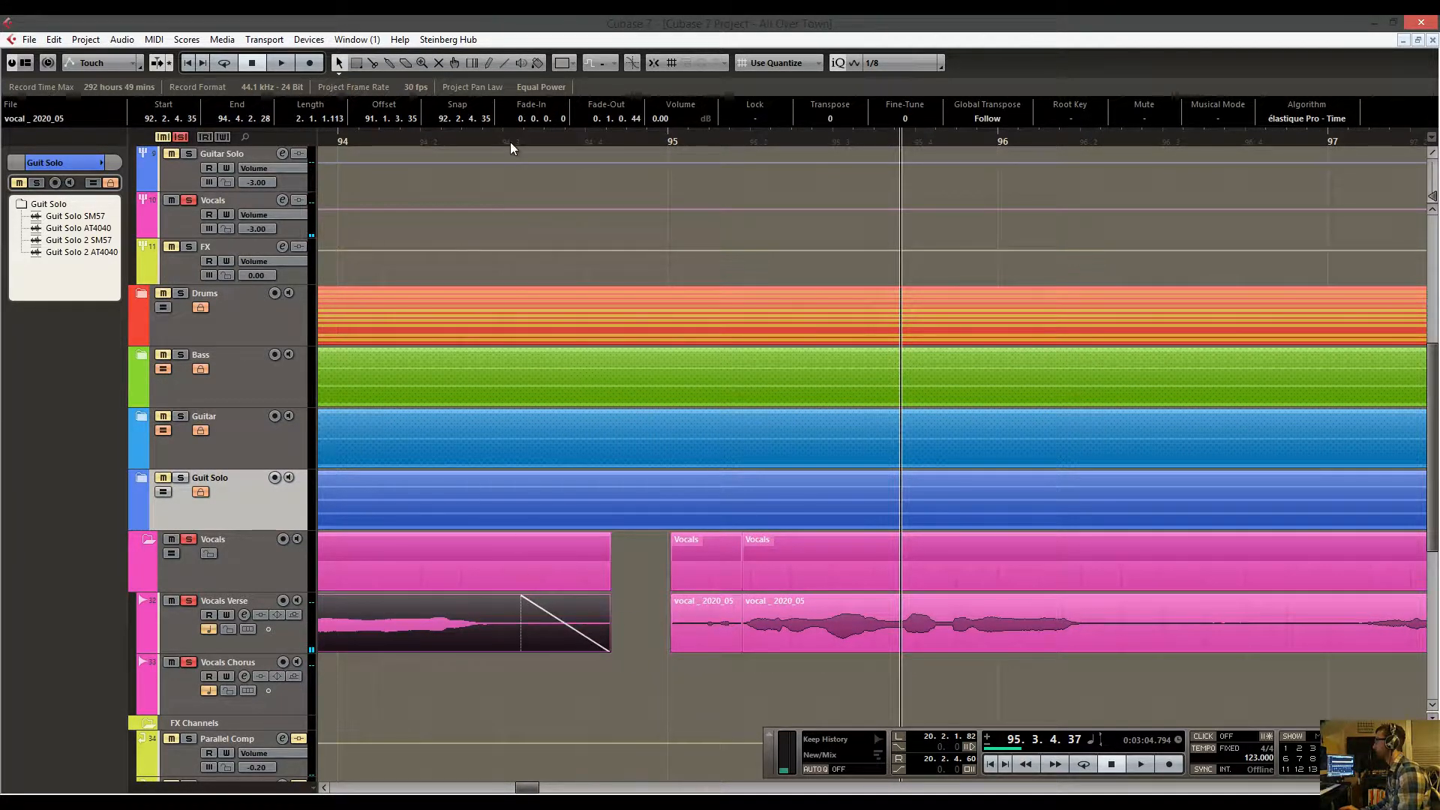
left_click(464, 142)
key("space")
scroll(834, 406, "right", 5)
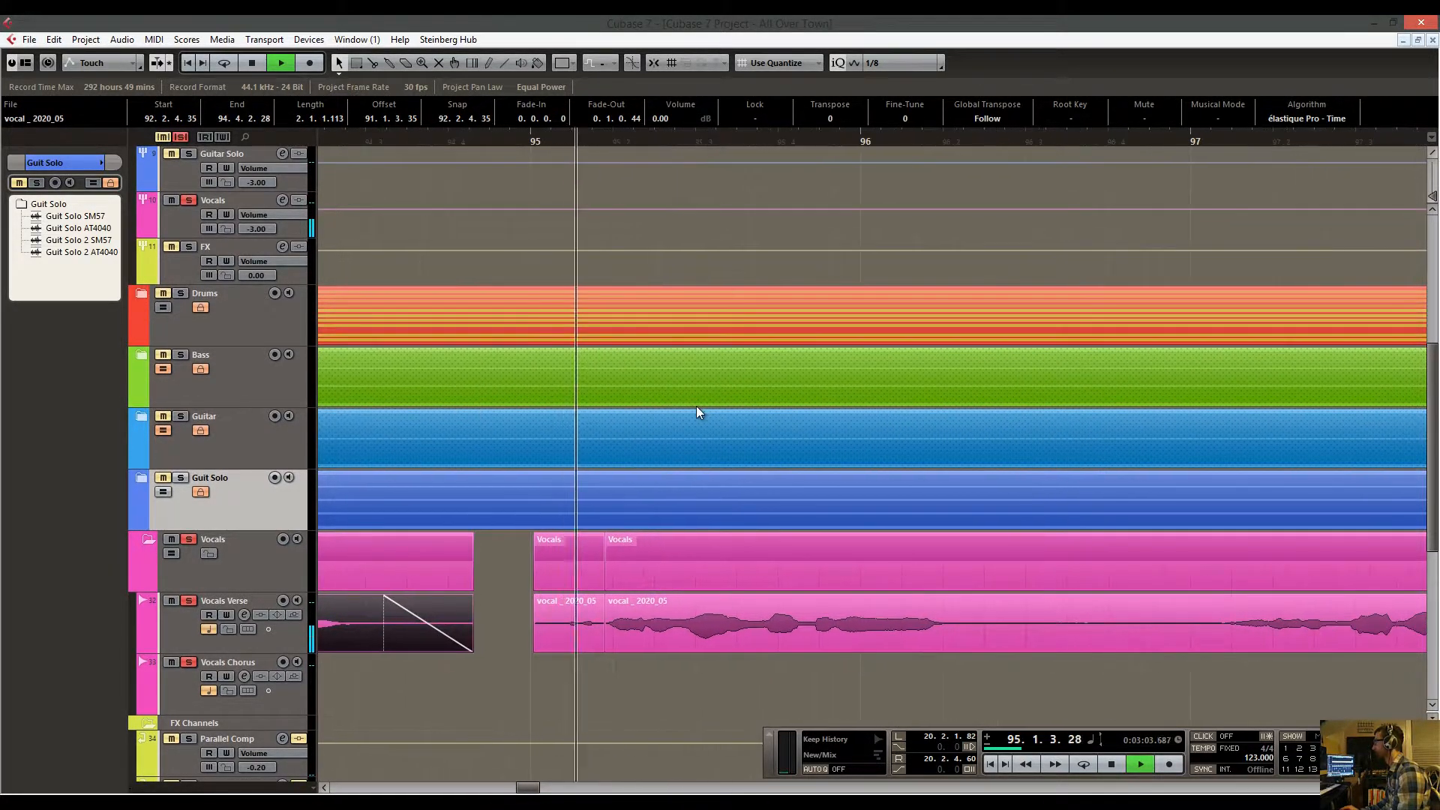
Play the soloed vocals on from bar 95 to the start of bar 99 to check their levels.
scroll(807, 404, "up", 1)
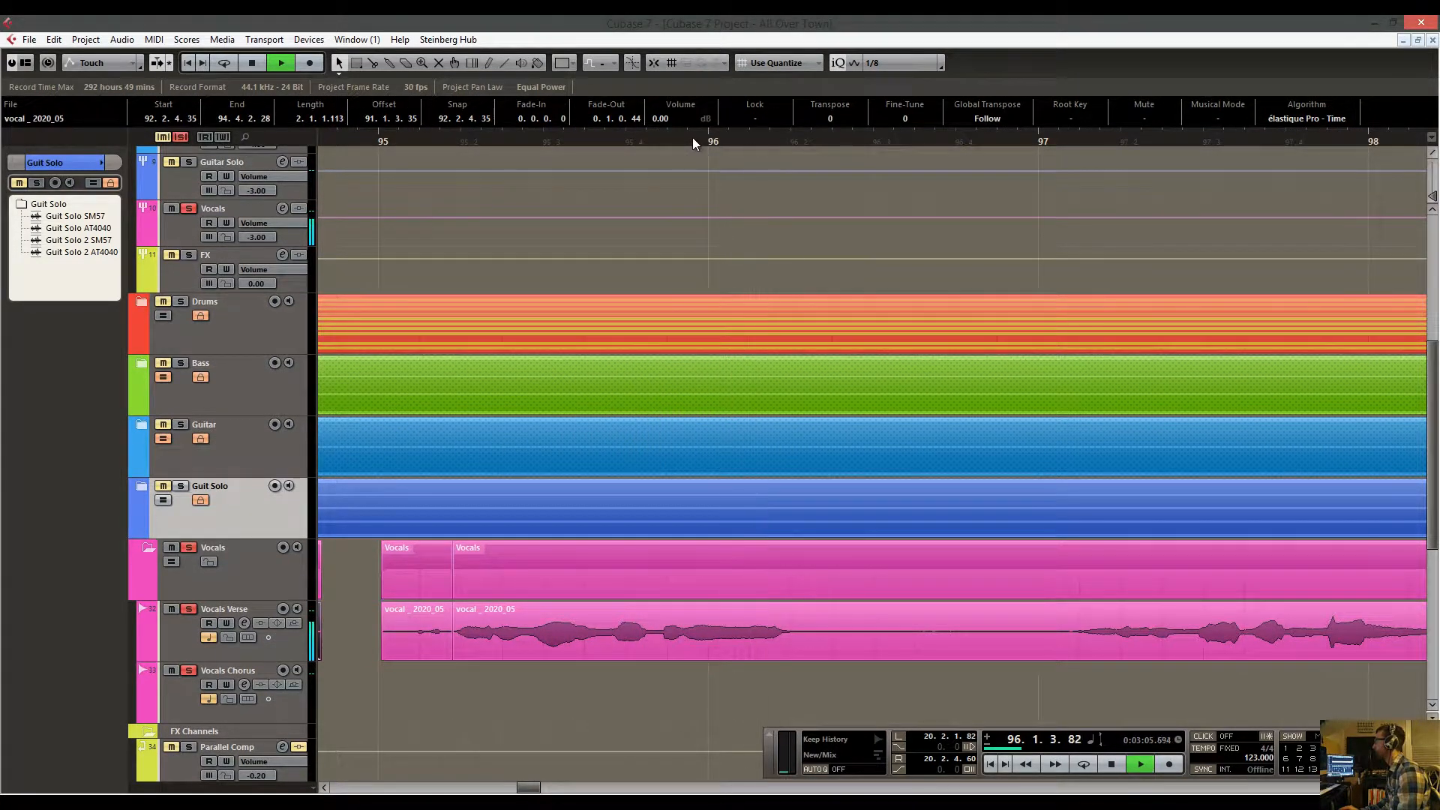
left_click_drag(691, 138, 898, 127)
scroll(687, 179, "right", 5)
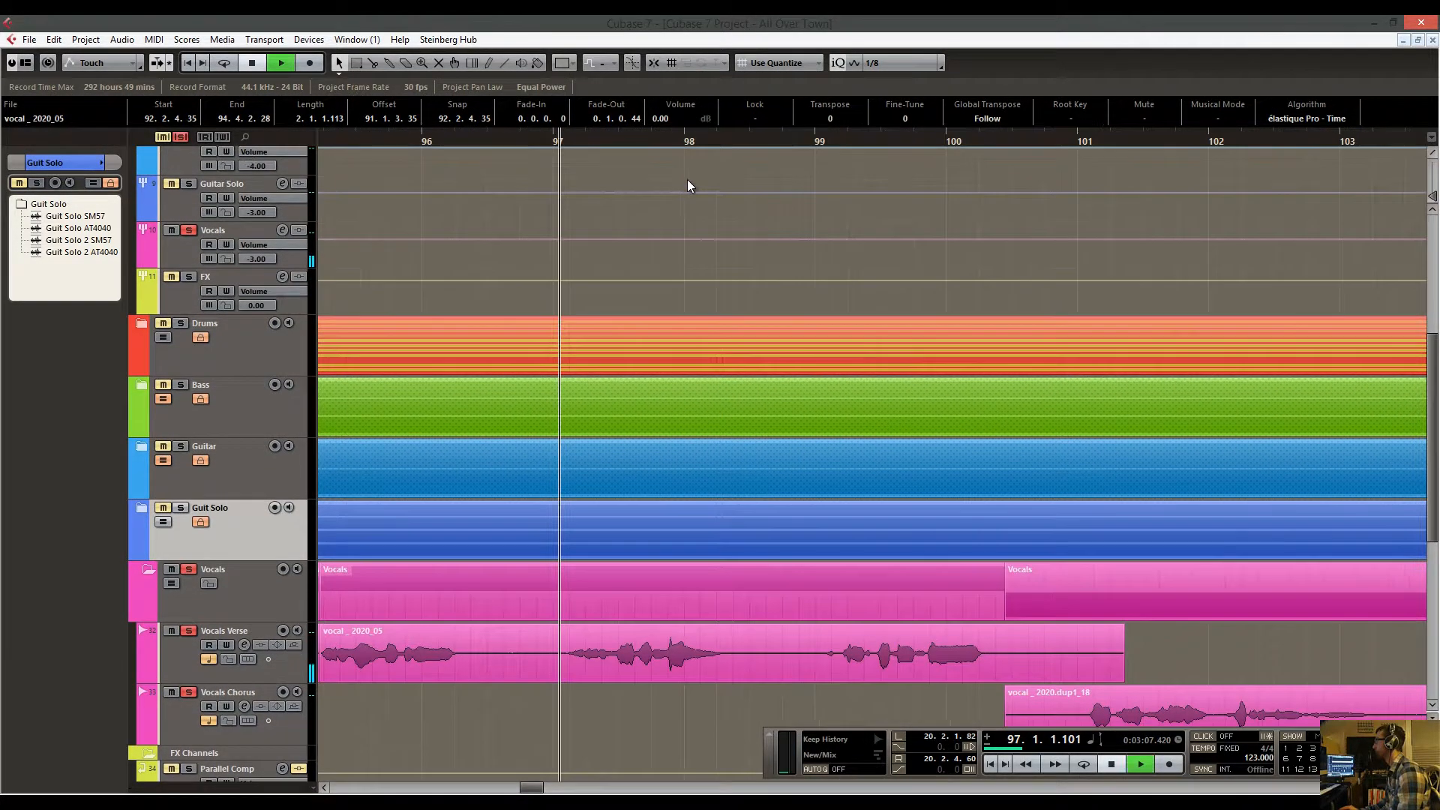
key("space")
scroll(716, 300, "down", 3)
left_click_drag(717, 300, 709, 280)
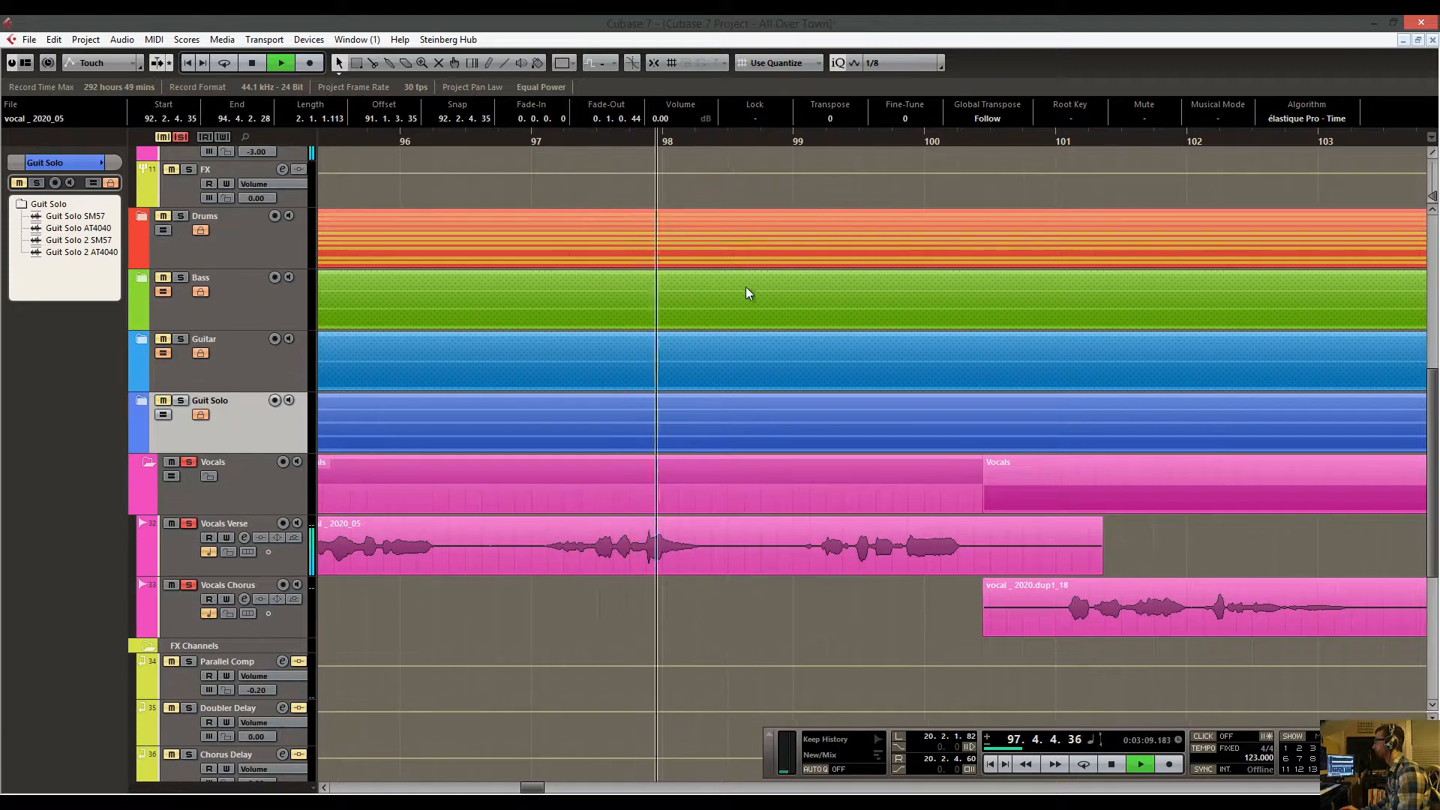
left_click_drag(942, 406, 711, 404)
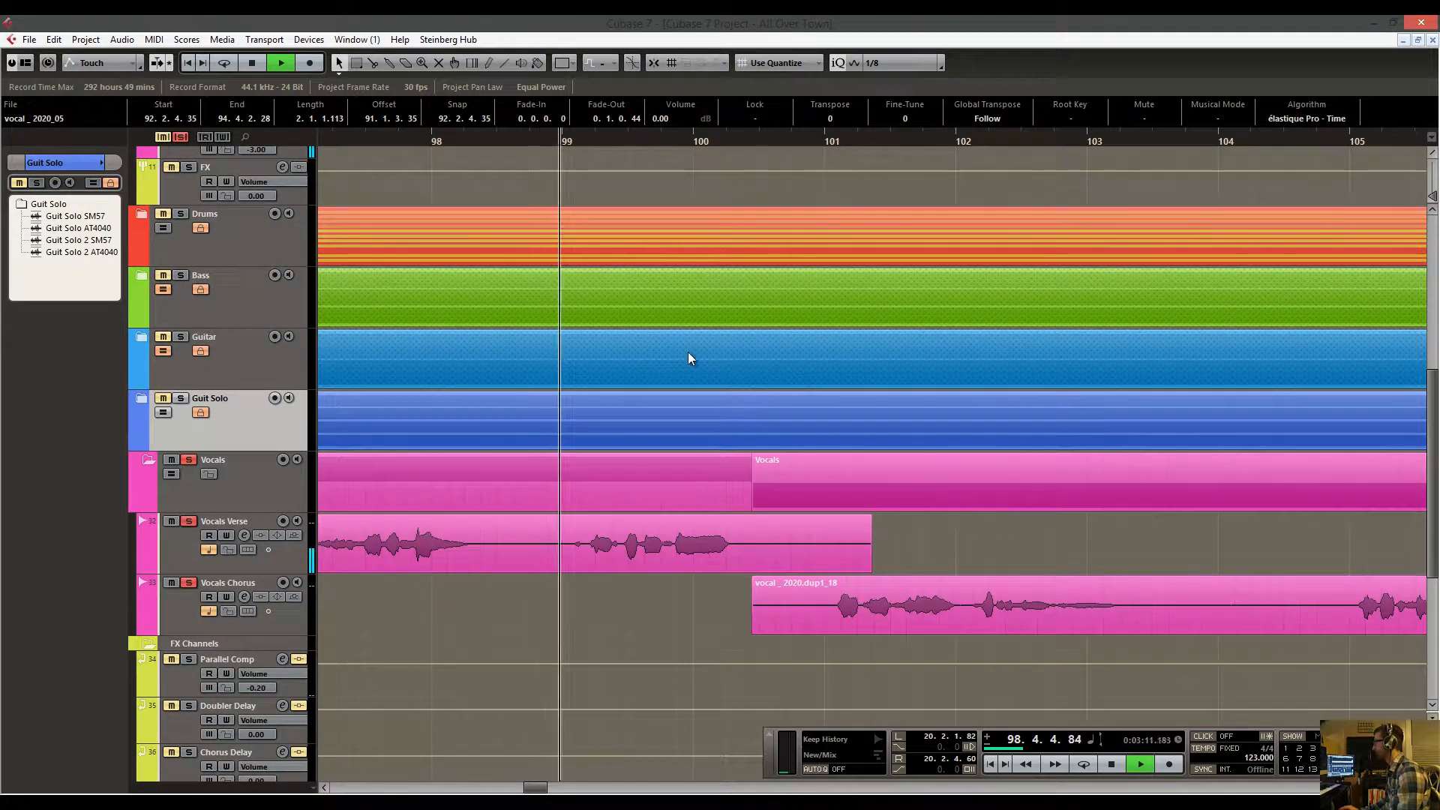
Split the Vocals Verse clip just before bar 99 and at 99.1.3.117, and raise the isolated quiet piece's volume.
mouse_move(574, 132)
left_mouse_down()
mouse_move(578, 192)
mouse_move(576, 112)
left_mouse_up()
key("space")
left_click(643, 444)
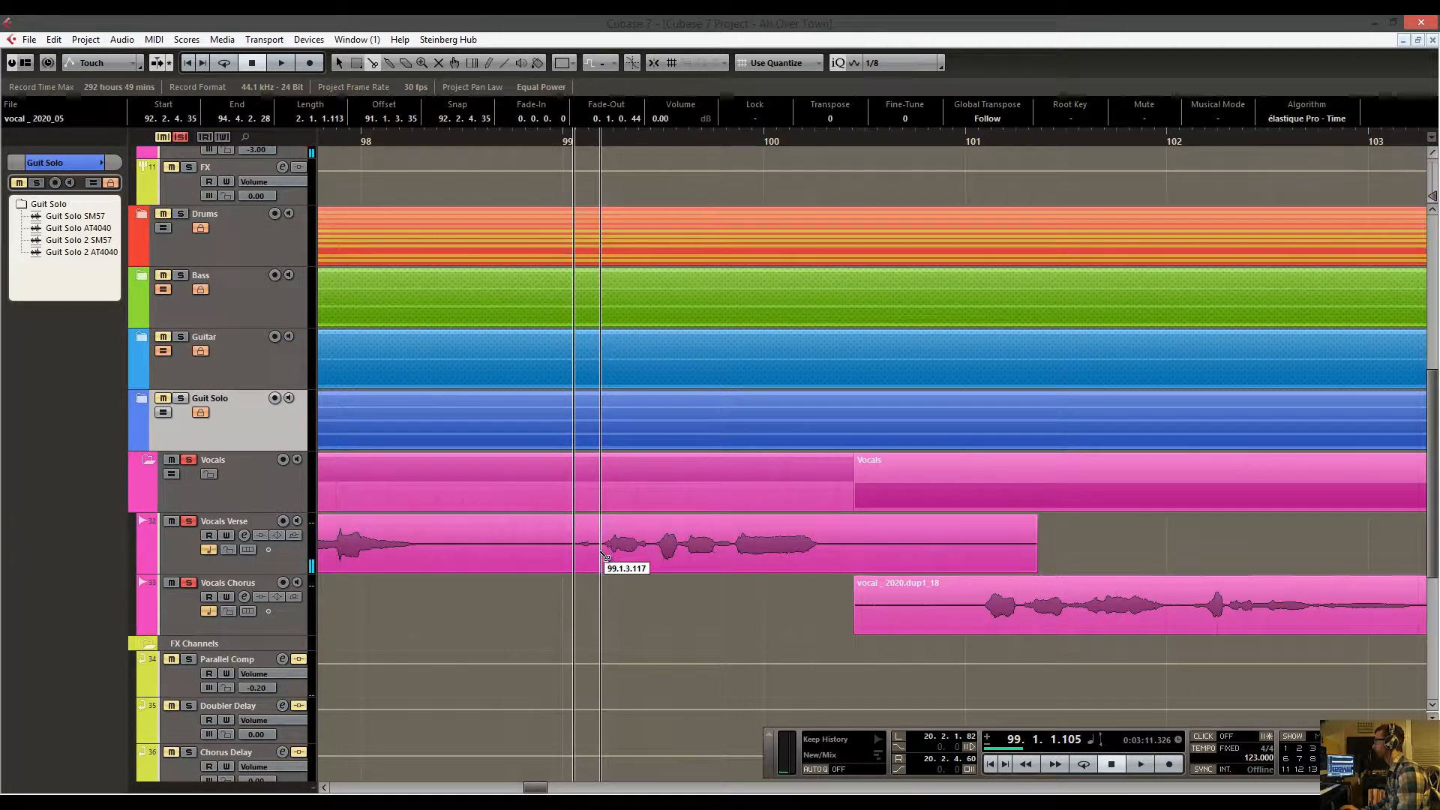
left_click(601, 554)
left_click(555, 552)
key("1")
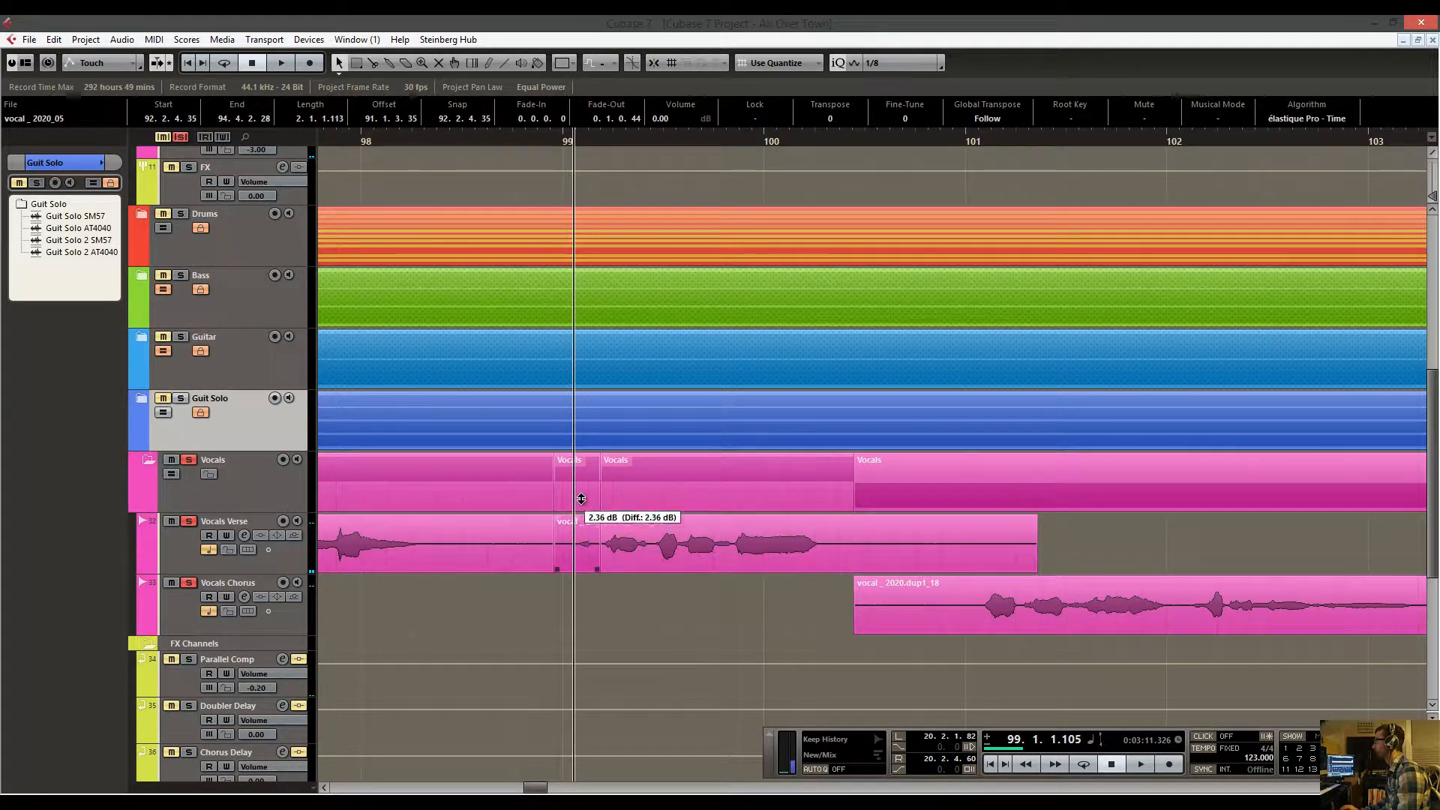
Play the vocals from about 98.4.2 through the chorus entry to about 102.4.3 to check the levels.
key("space")
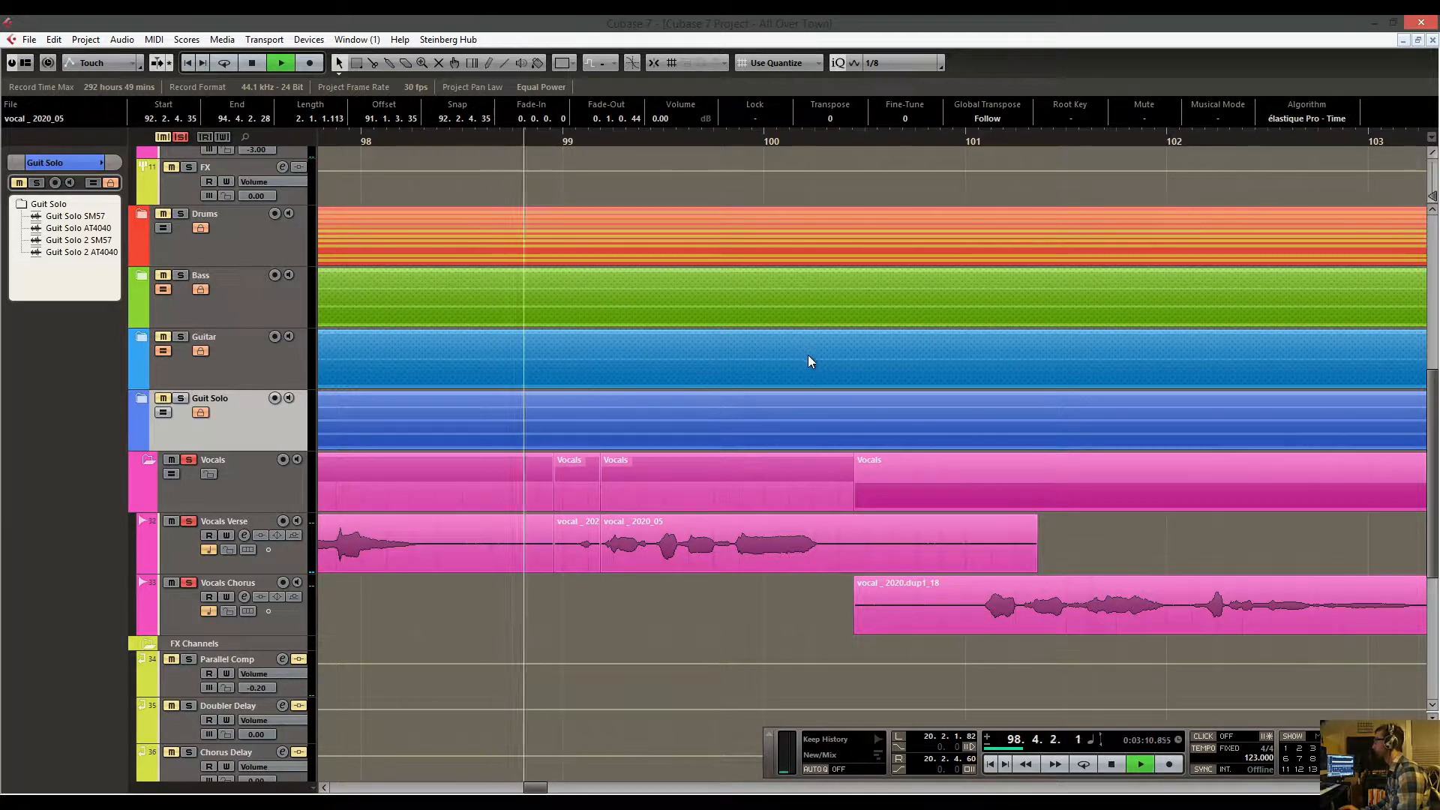
left_click_drag(1004, 403, 850, 410)
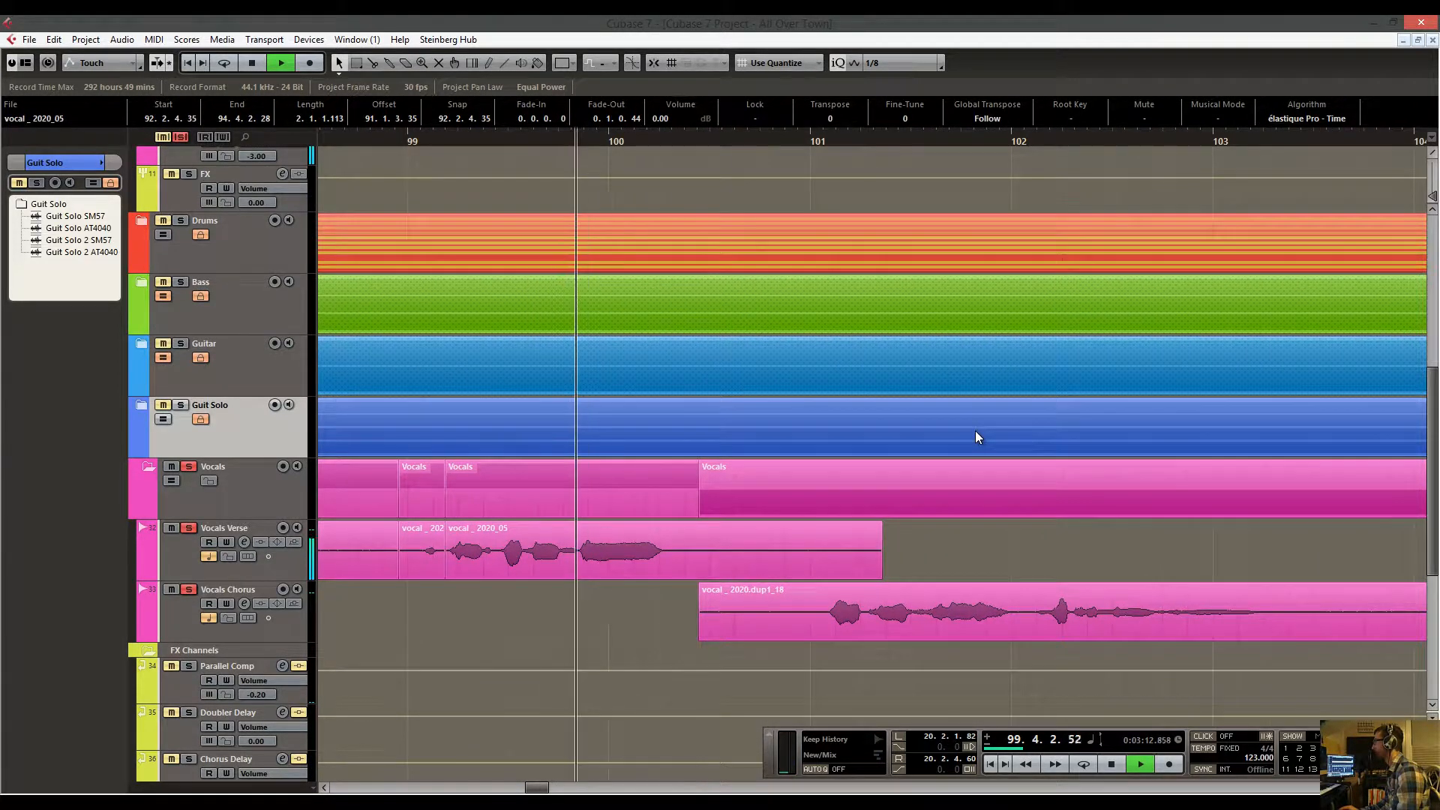
left_click_drag(1032, 444, 712, 420)
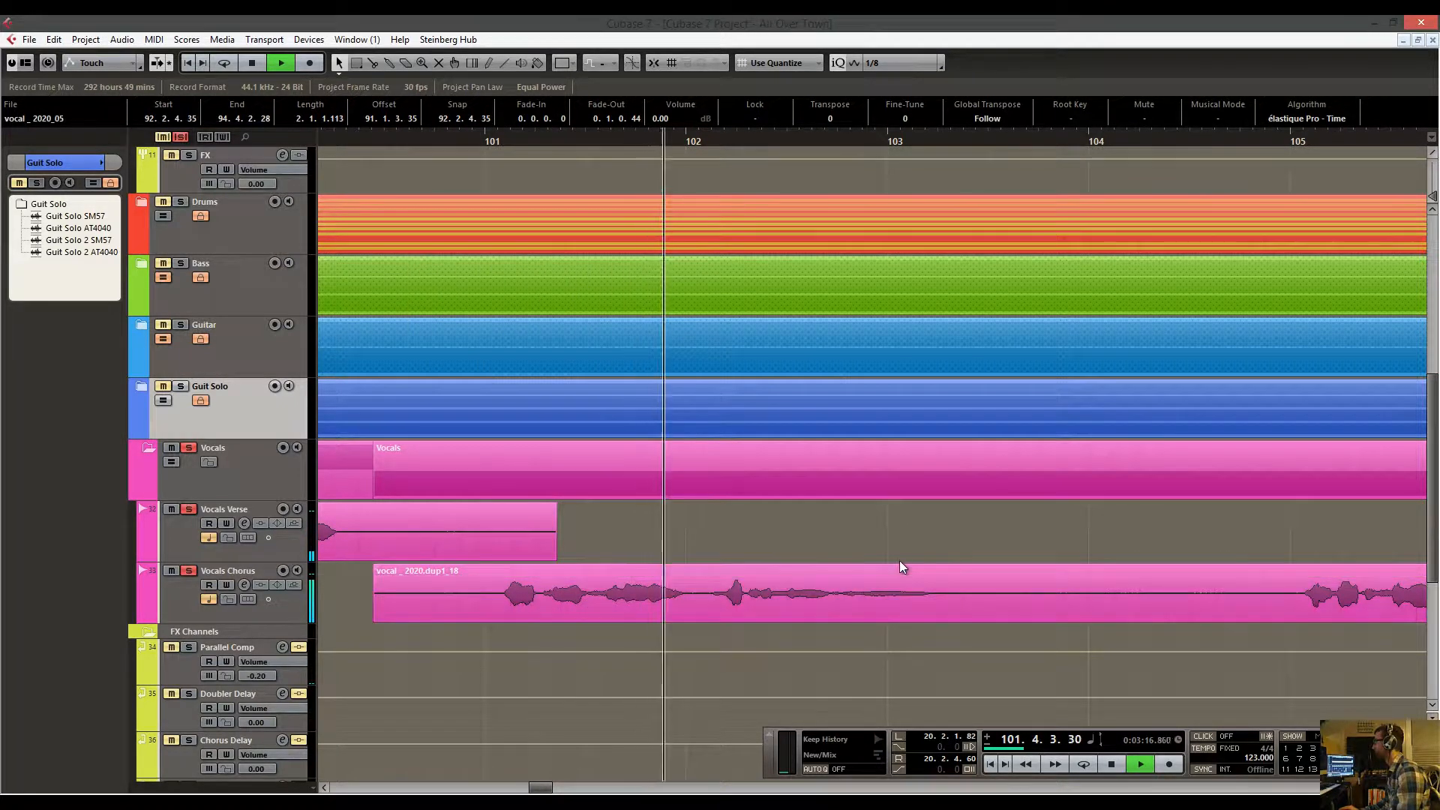
left_click_drag(898, 561, 721, 566)
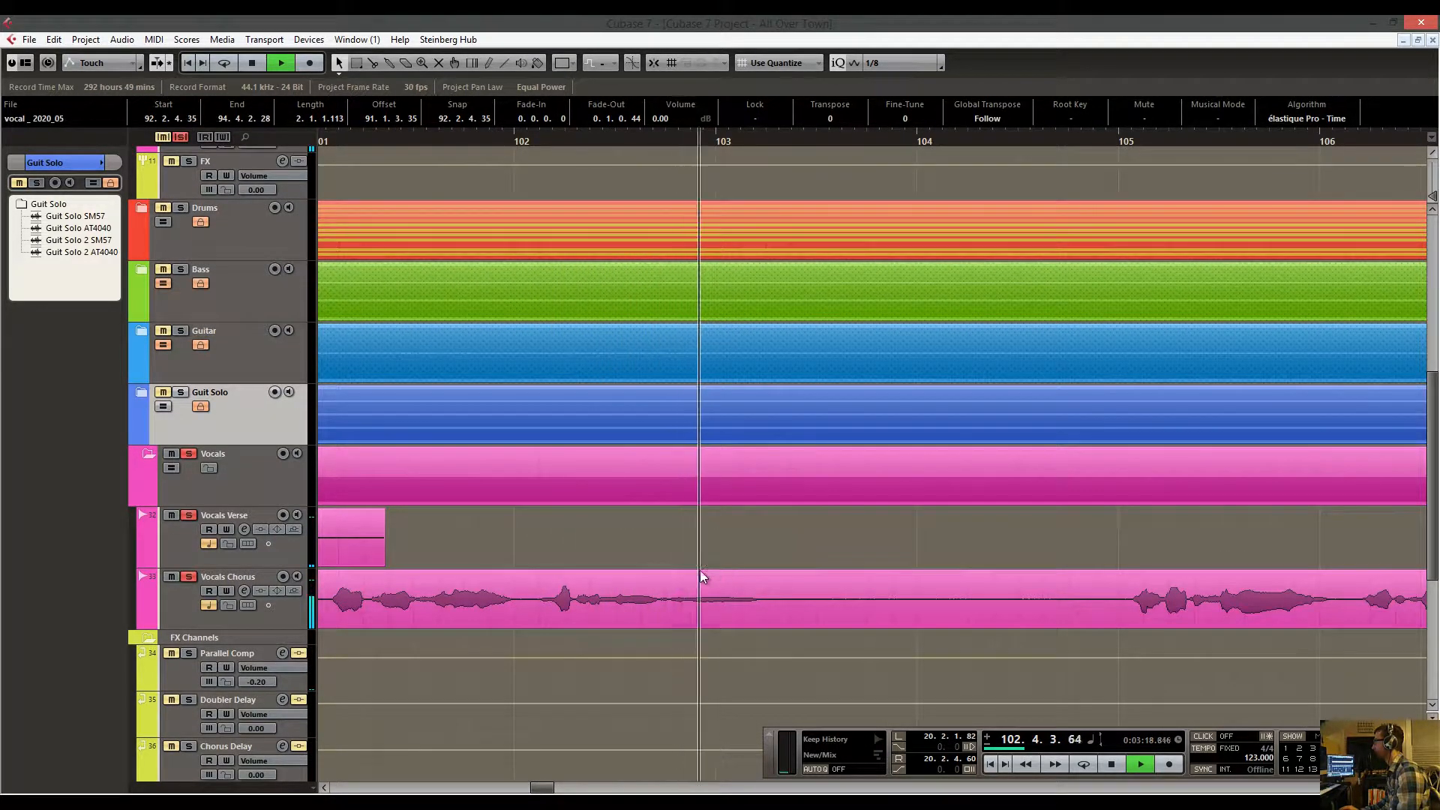
key("space")
Split the Vocals Chorus clip at 102.2.1.91, right after the loud peak.
left_click(561, 139)
key("h")
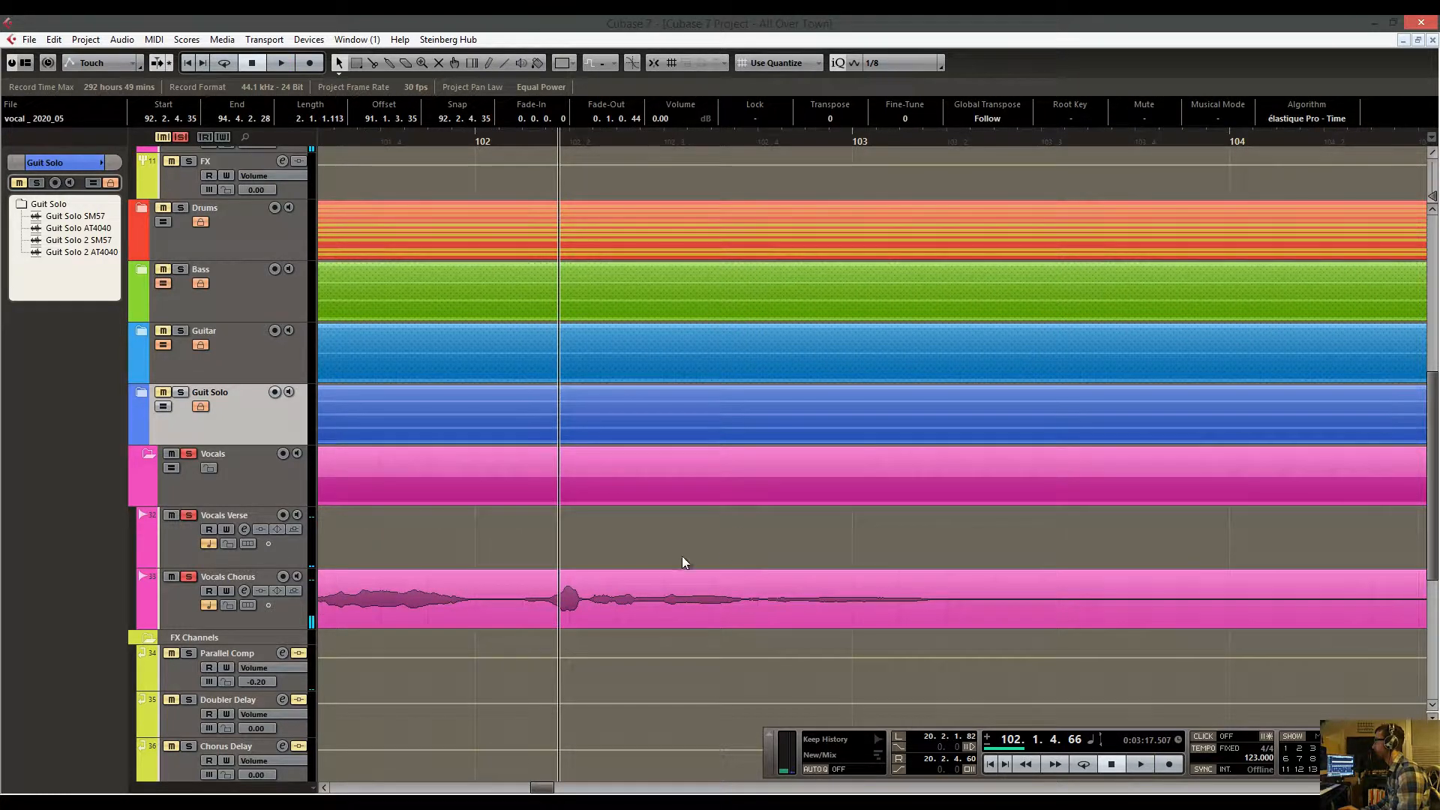
left_click_drag(784, 605, 677, 602)
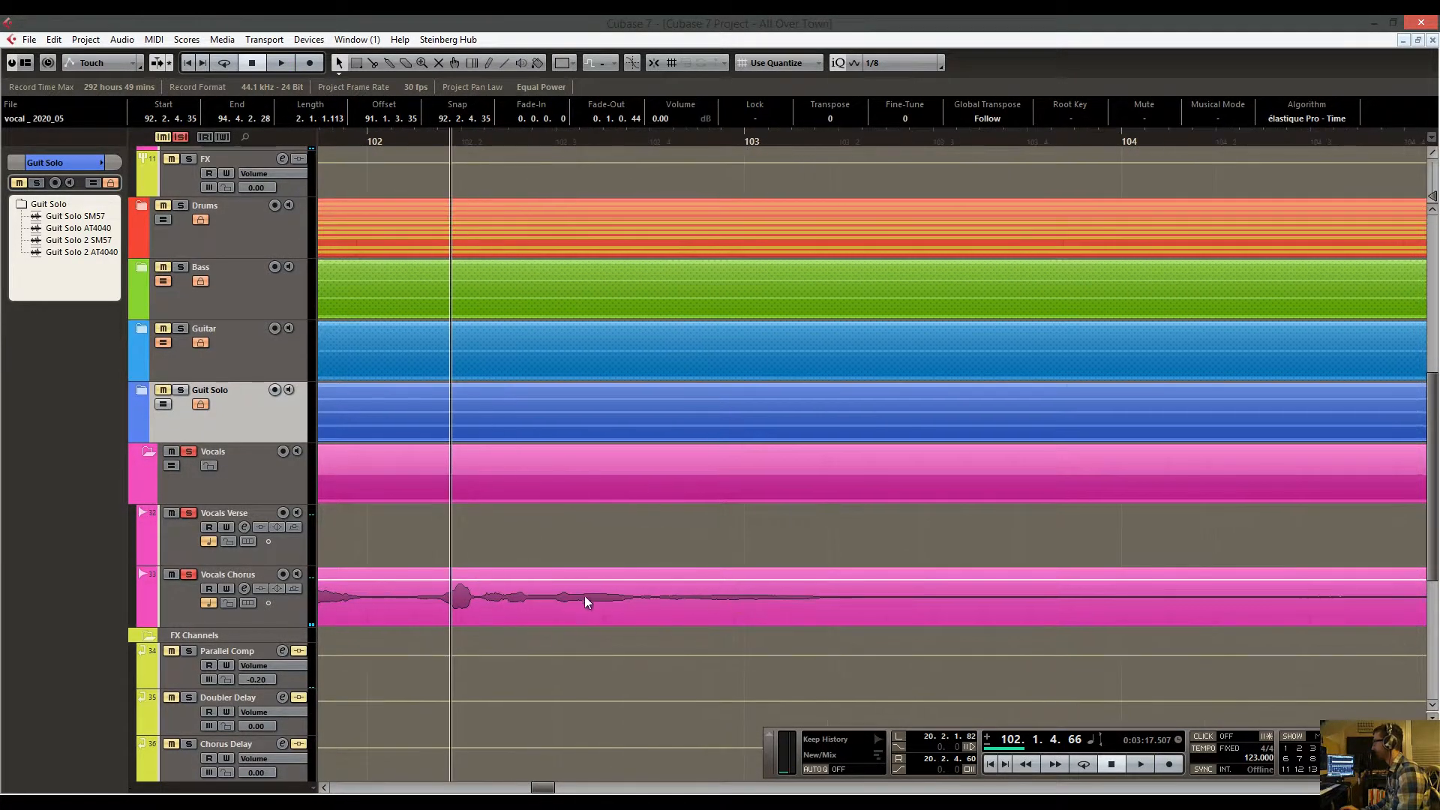
right_click(581, 597)
left_click(617, 597)
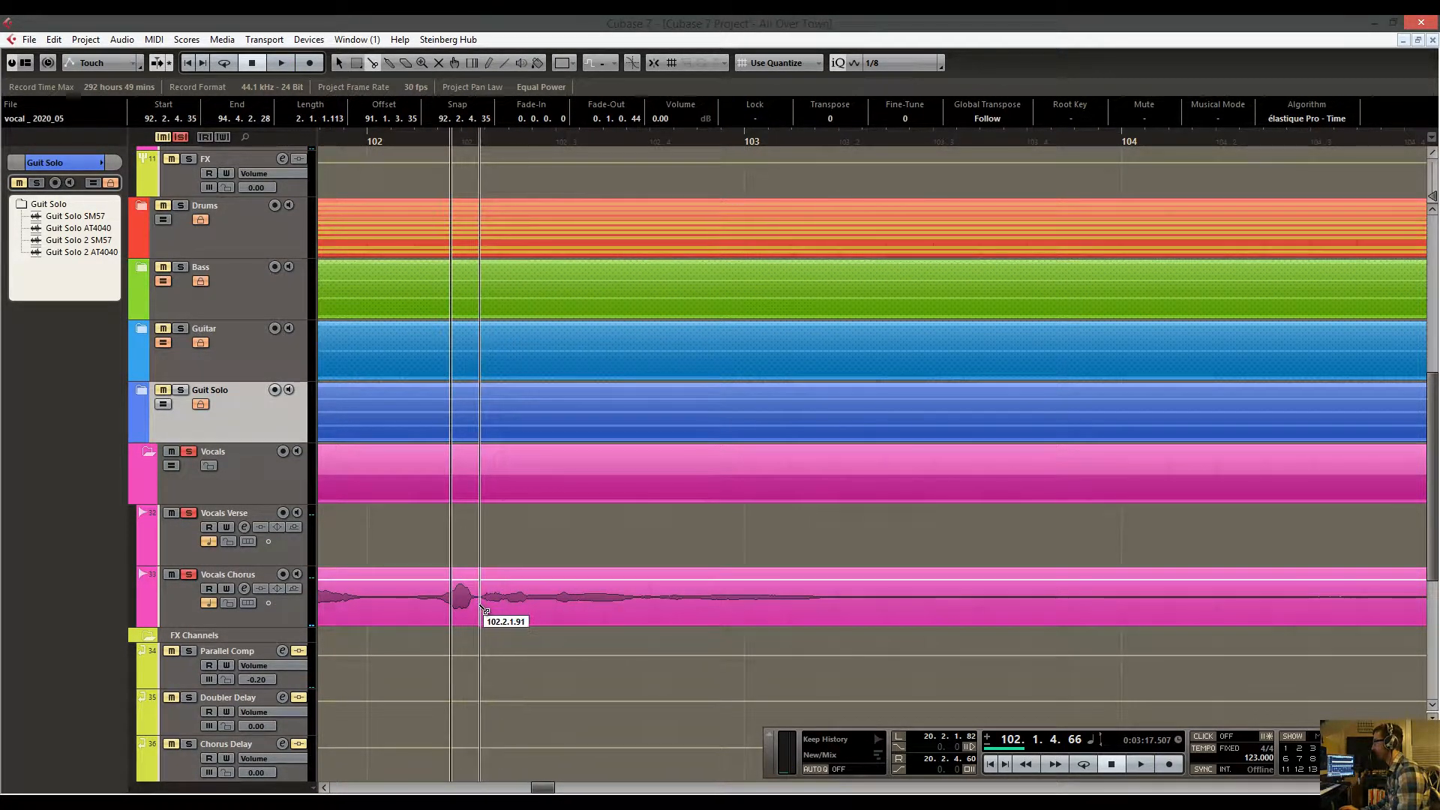
left_click(478, 600)
Deactivate all solo states and play the chorus phrase in the full mix from about 101.4.4.
key("g")
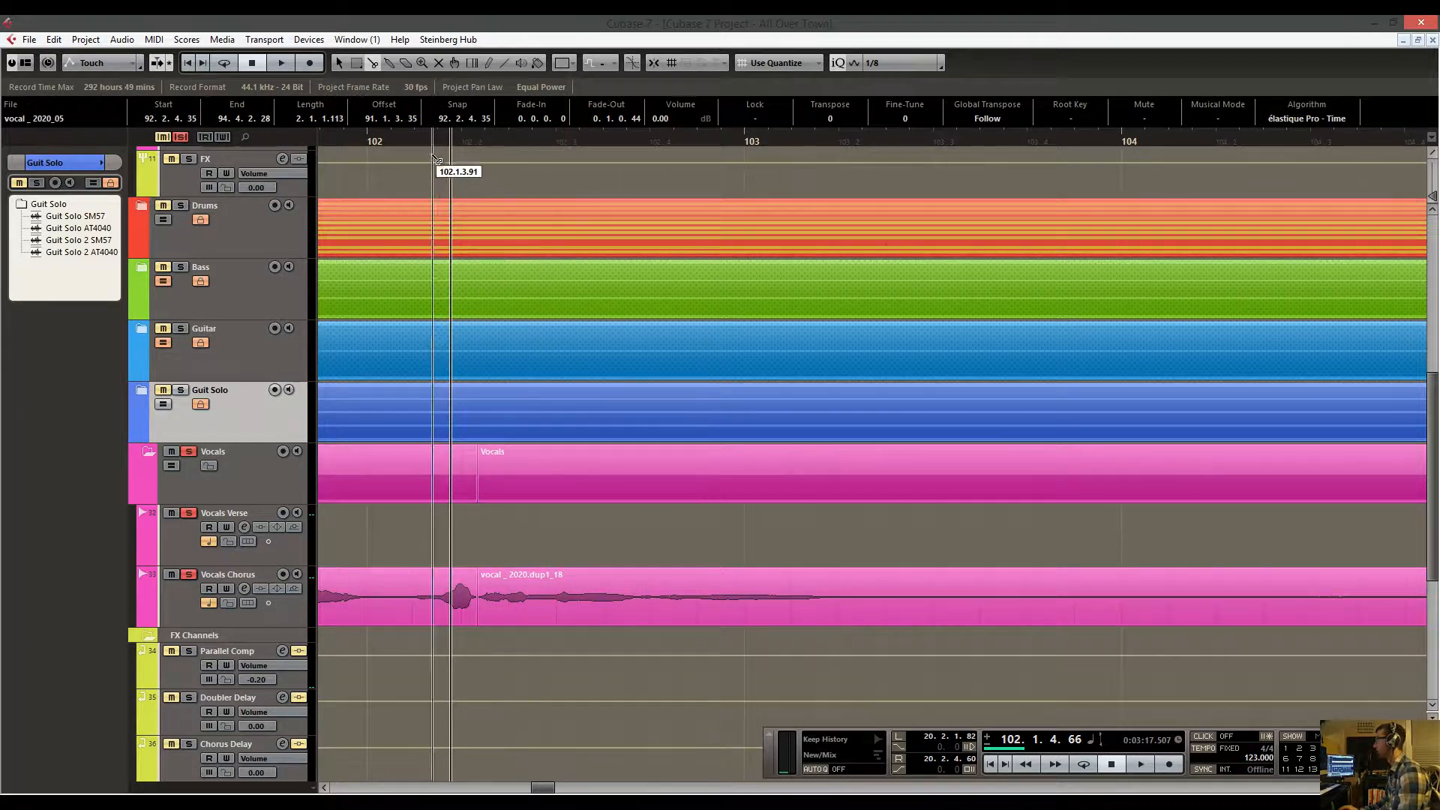
left_click(447, 141)
key("g")
left_click(405, 136)
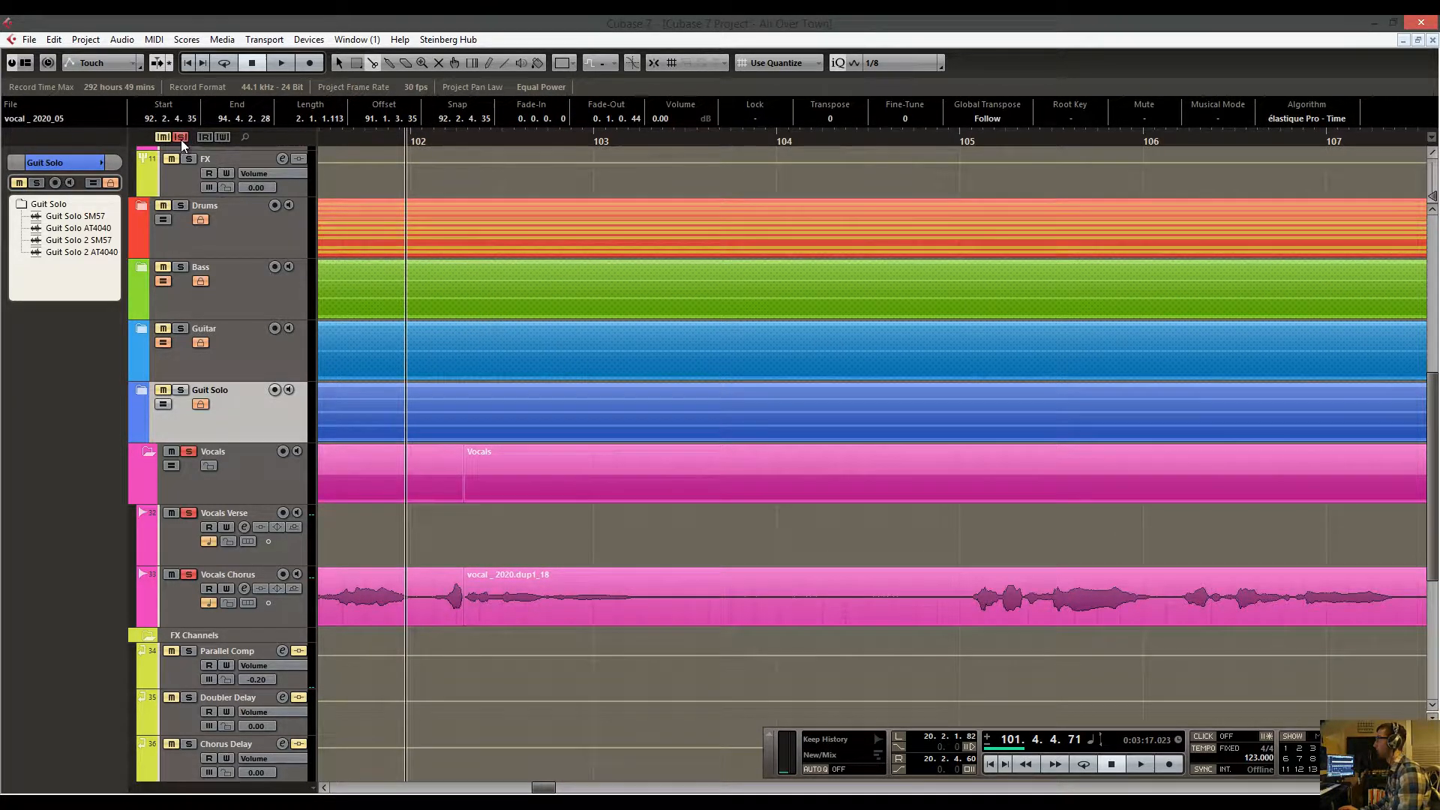
left_click(180, 136)
key("space")
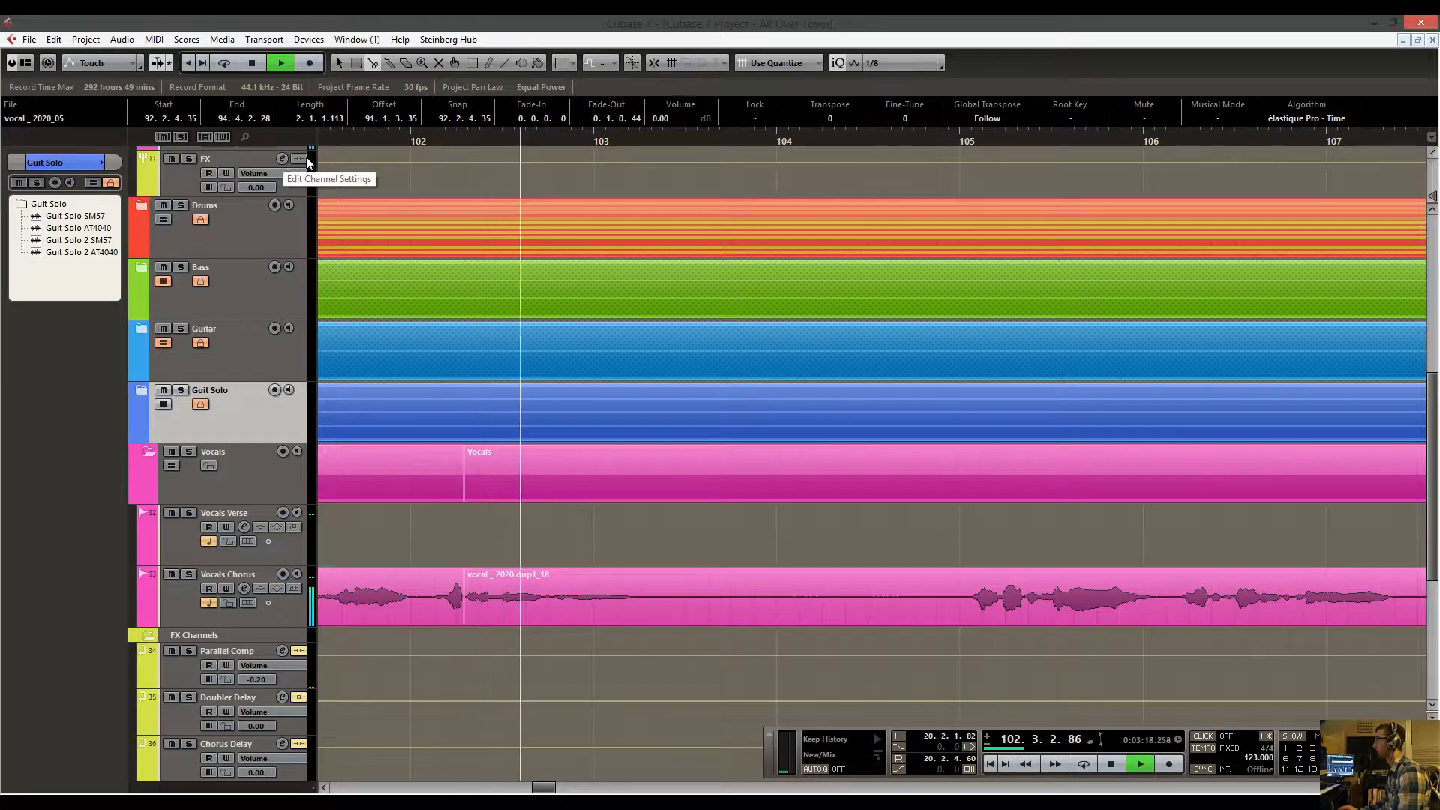
key("space")
Split the Vocals Chorus clip at 102.3.4.54 and at about 103.2.2, enlarging the waveform display temporarily to find the cut points.
left_click_drag(494, 458, 511, 604)
left_click_drag(537, 142, 548, 182)
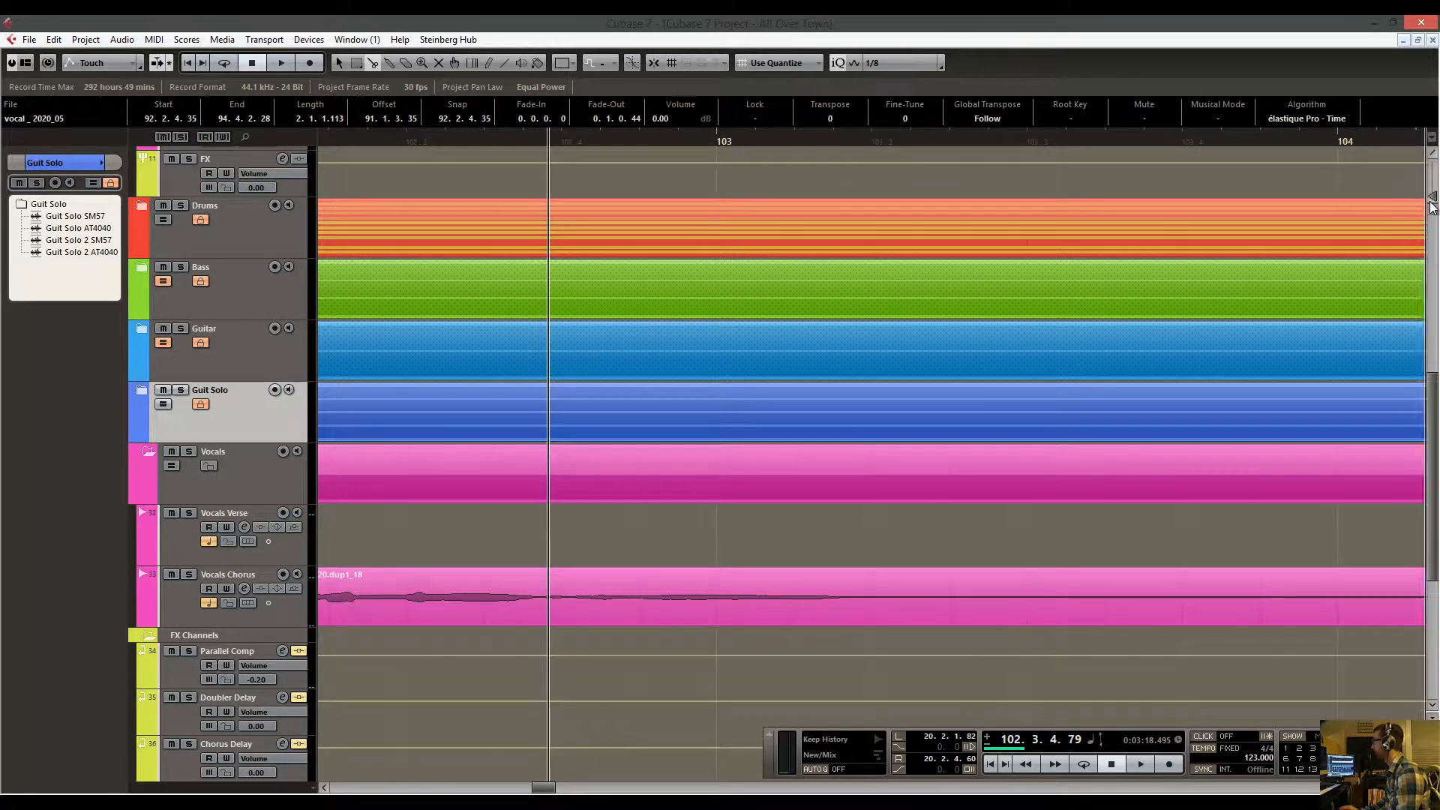
left_click_drag(1431, 203, 1432, 189)
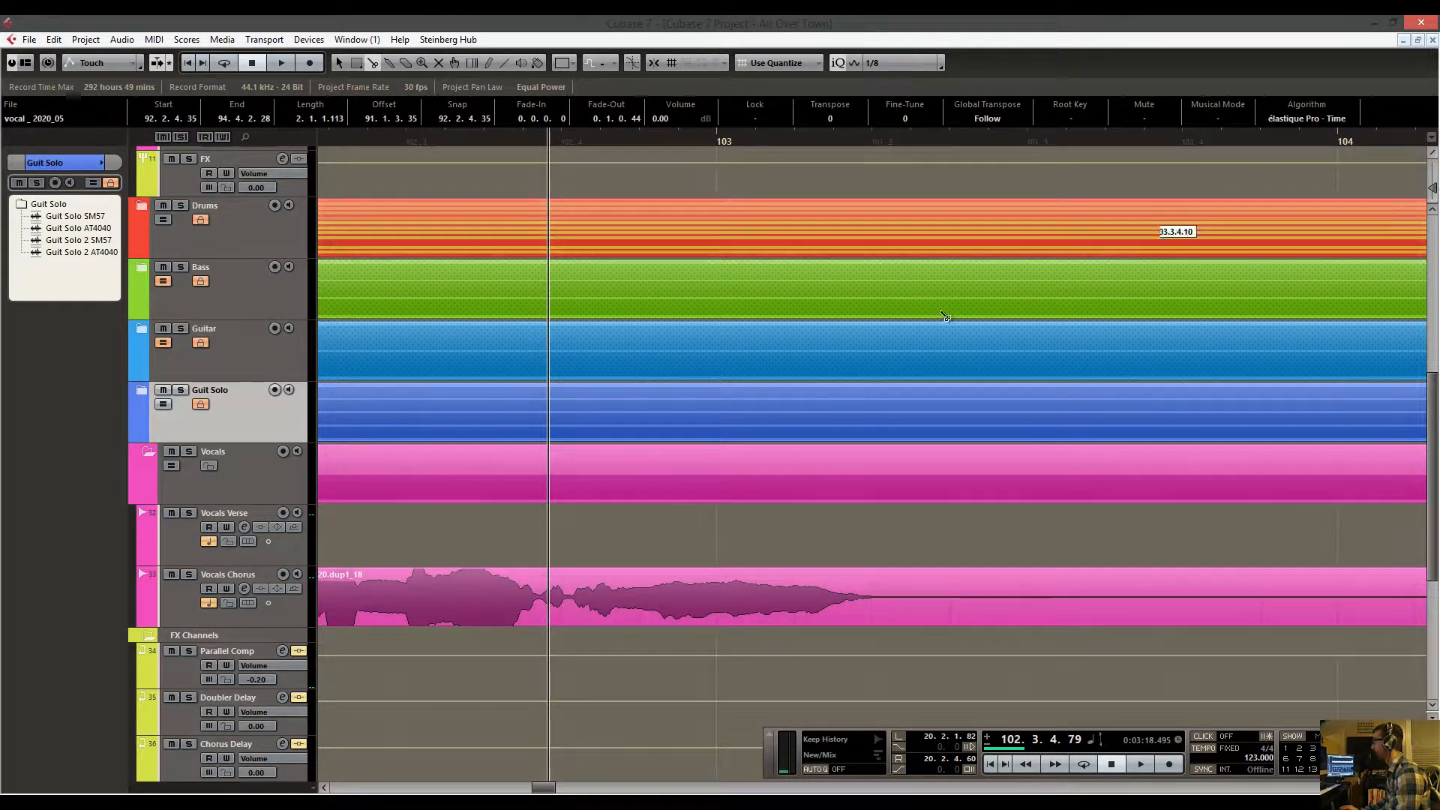
left_click(535, 142)
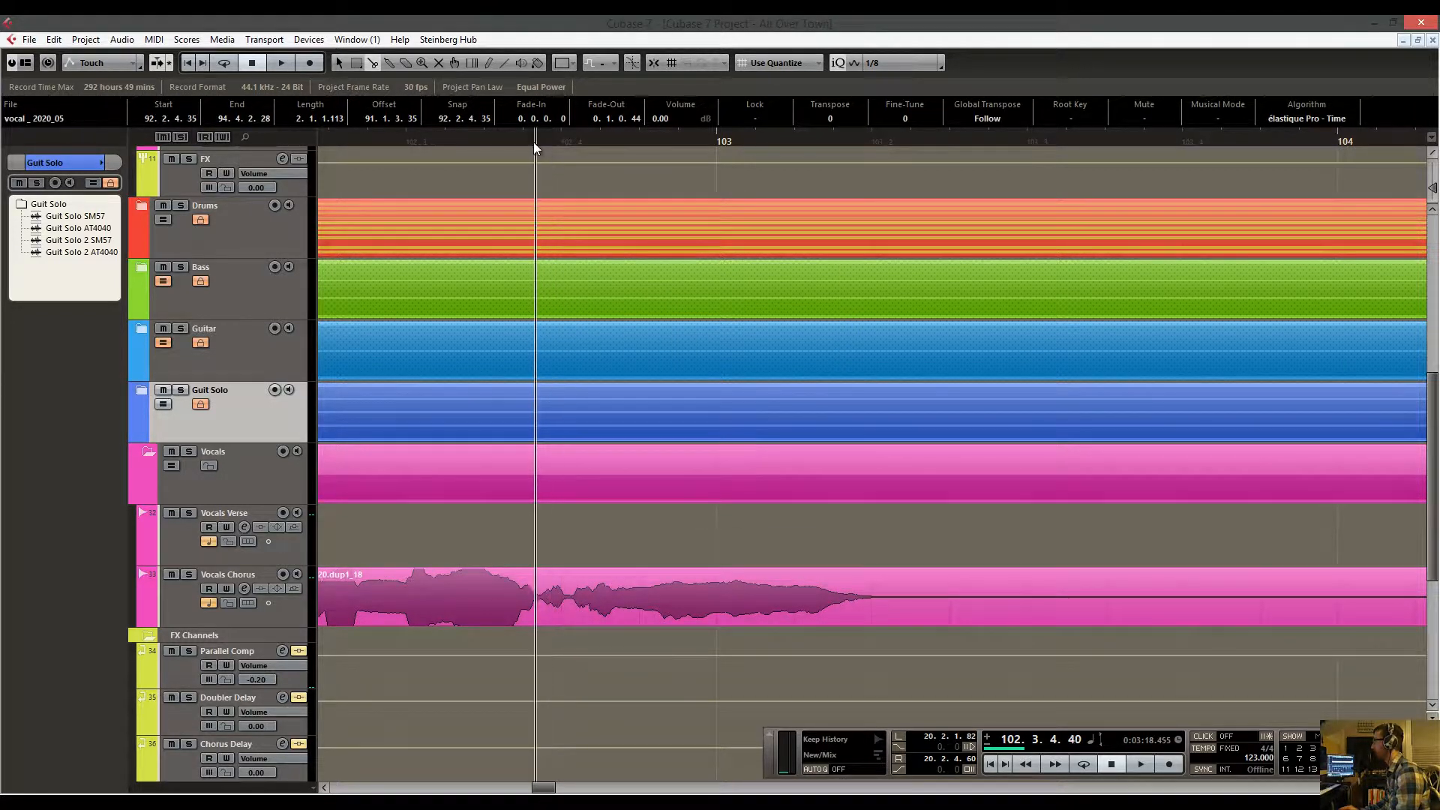
key("space")
key("space")
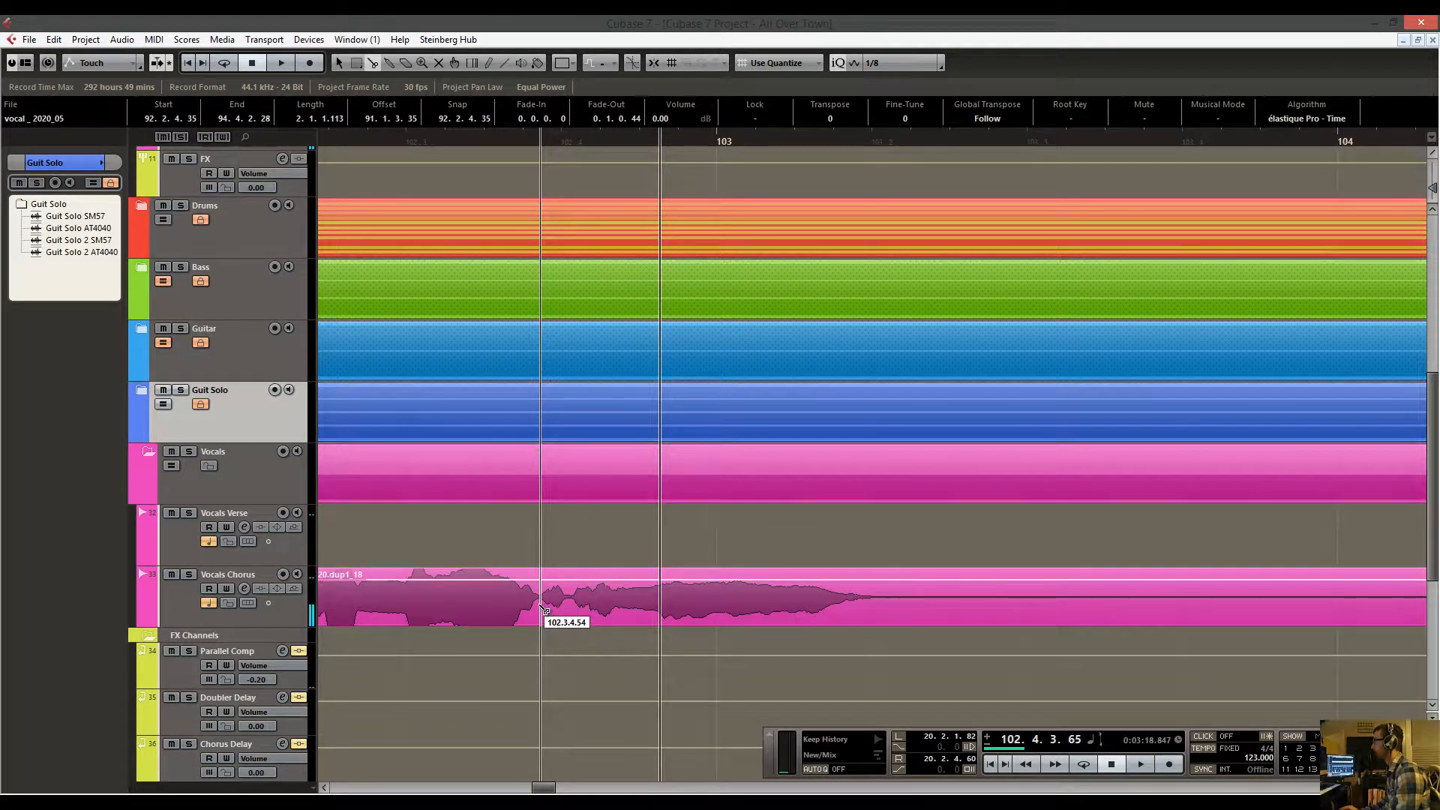
left_click(929, 603)
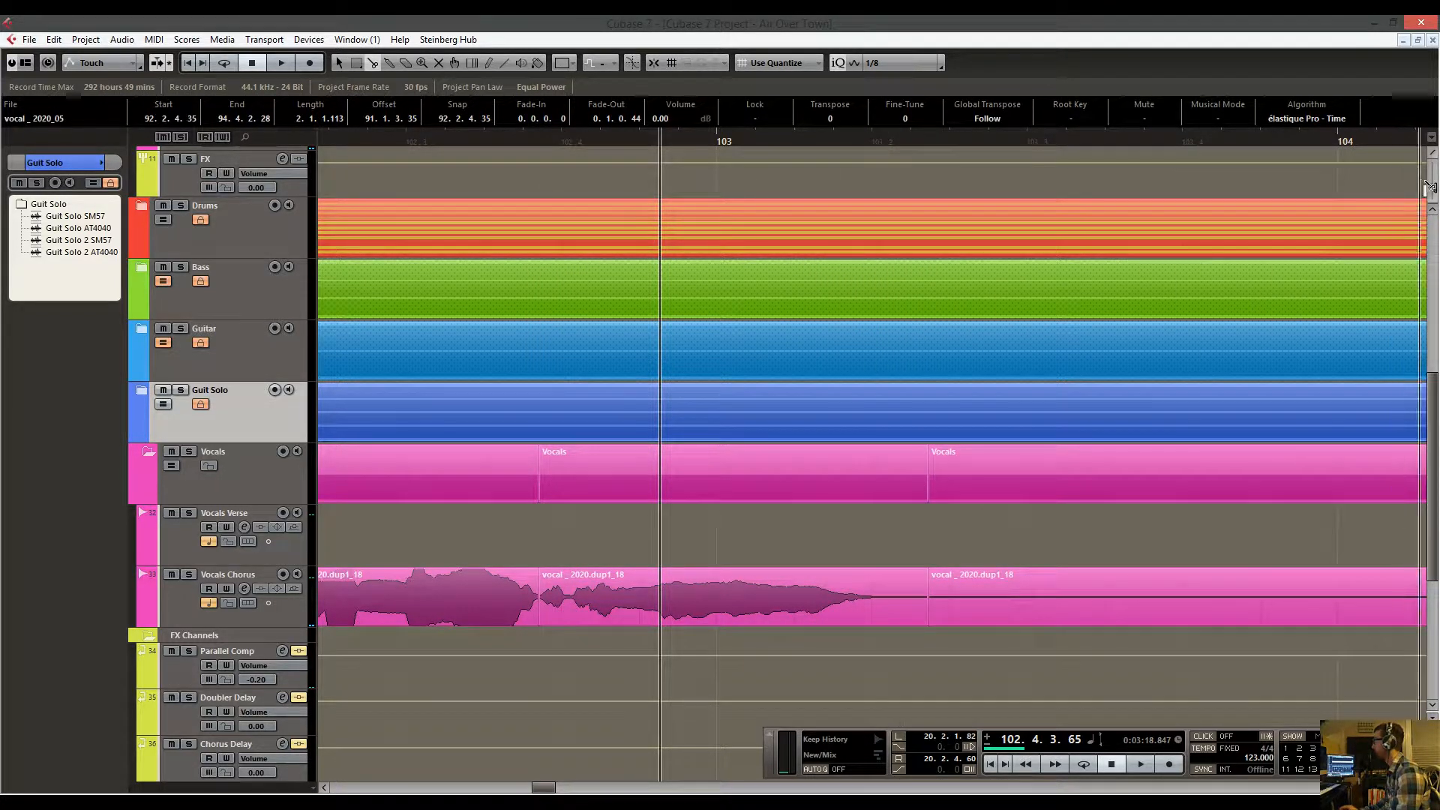
left_click_drag(1434, 192, 1433, 197)
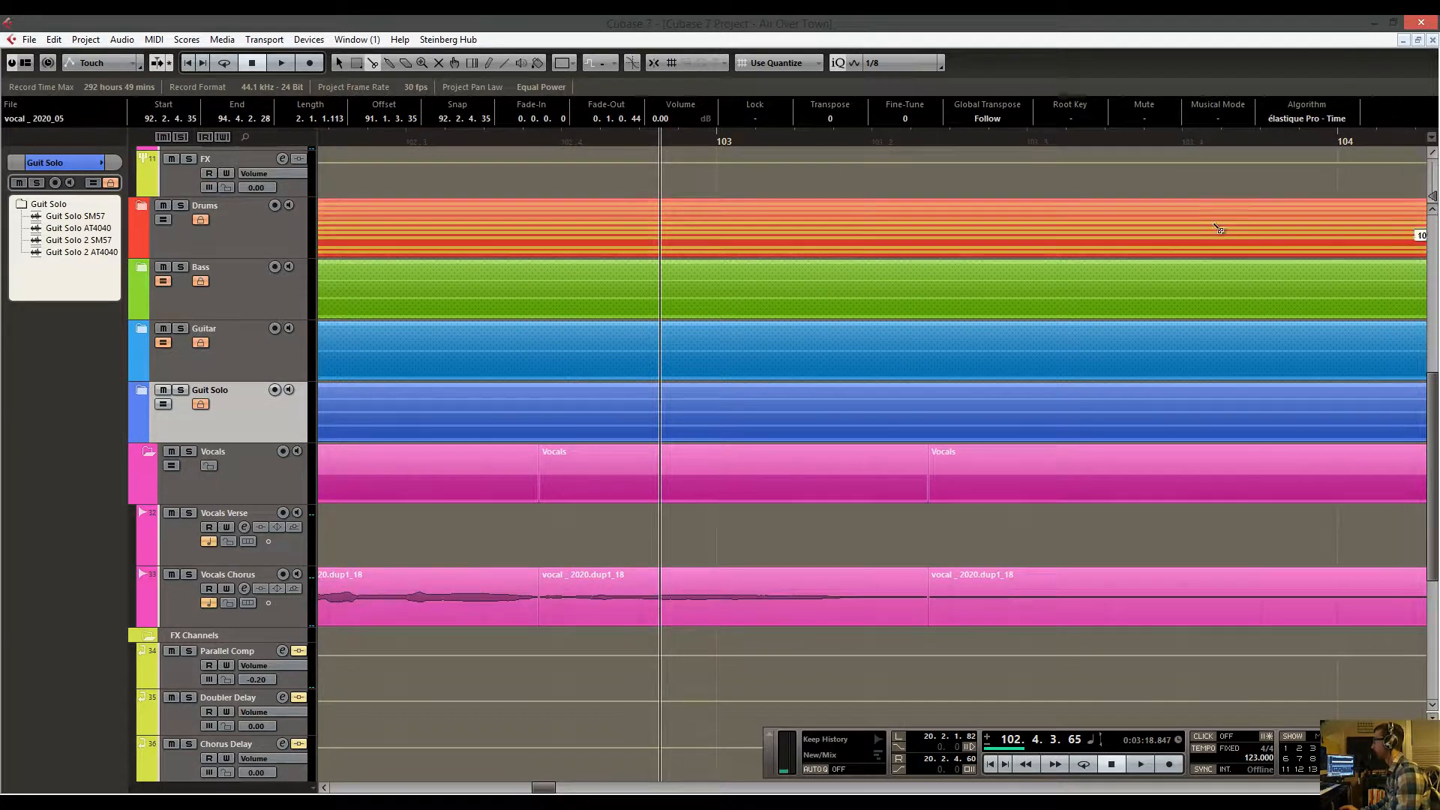
Raise the Vocals Chorus piece before 102.3.4 to 0.00 dB and the piece across bar 103 to 2.44 dB.
mouse_move(554, 152)
left_mouse_down()
mouse_move(538, 165)
mouse_move(539, 150)
left_mouse_up()
right_click(540, 370)
left_click(538, 370)
scroll(675, 450, "left", 3)
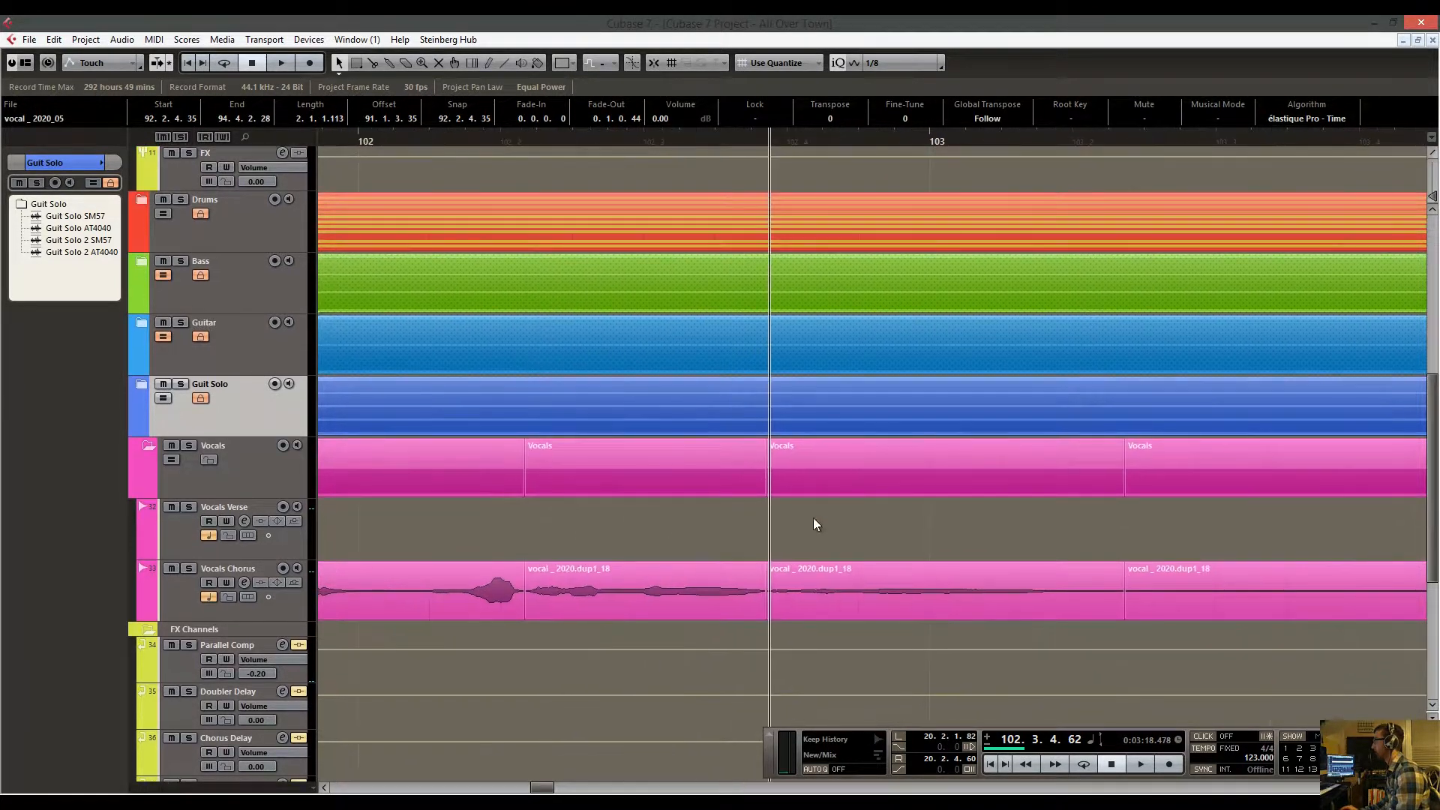
left_click(938, 569)
left_click_drag(947, 575, 948, 564)
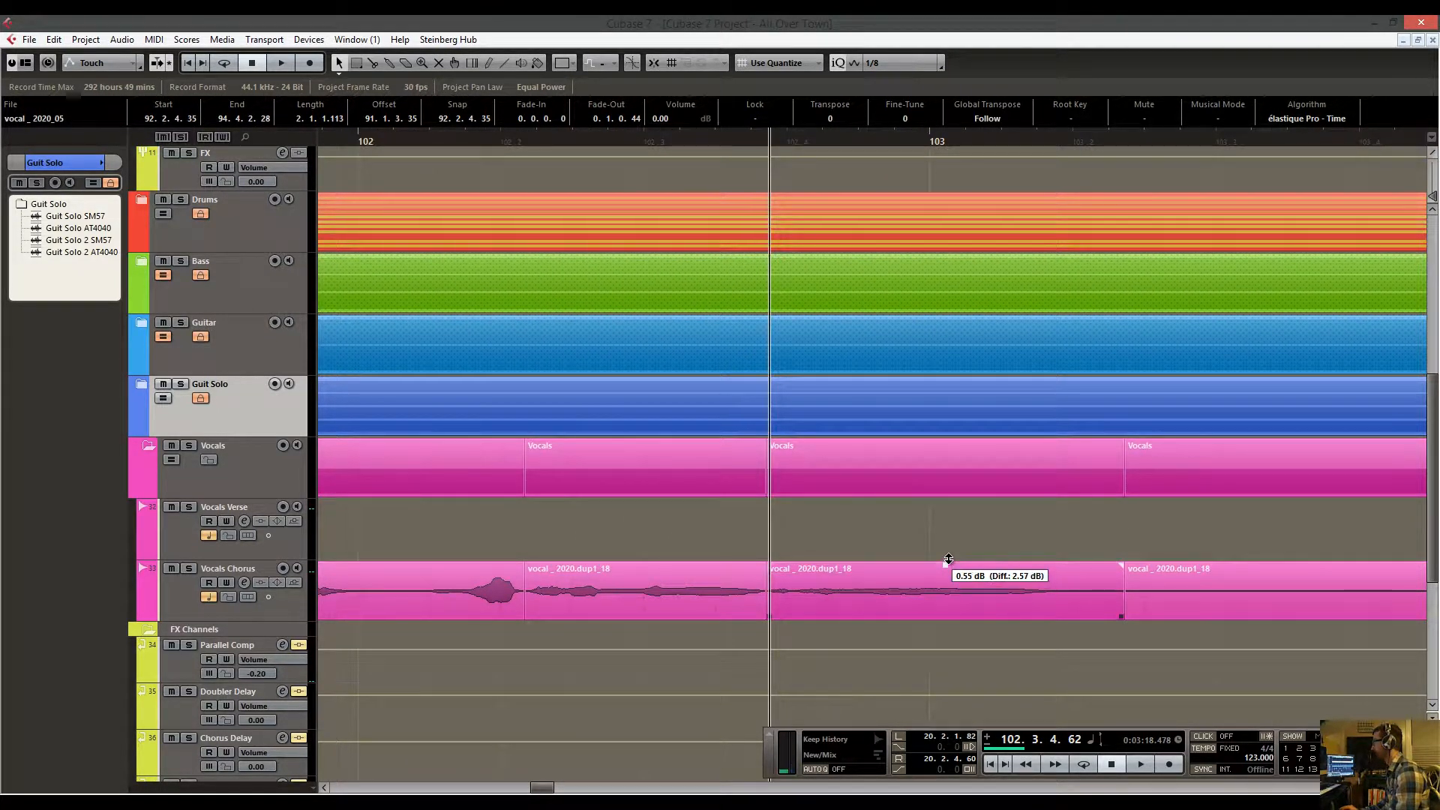
left_click(659, 574)
left_click_drag(645, 579, 646, 567)
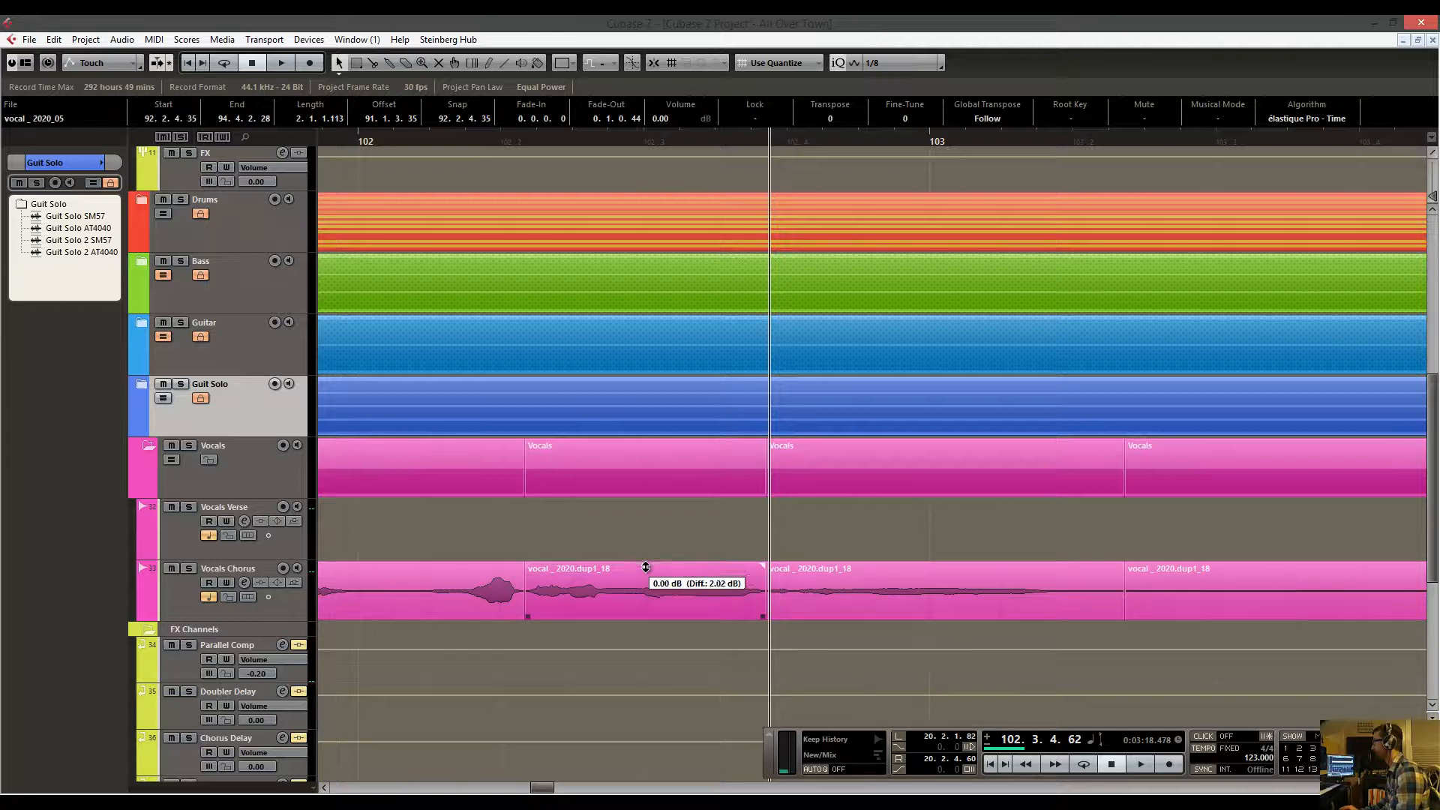
left_click(871, 583)
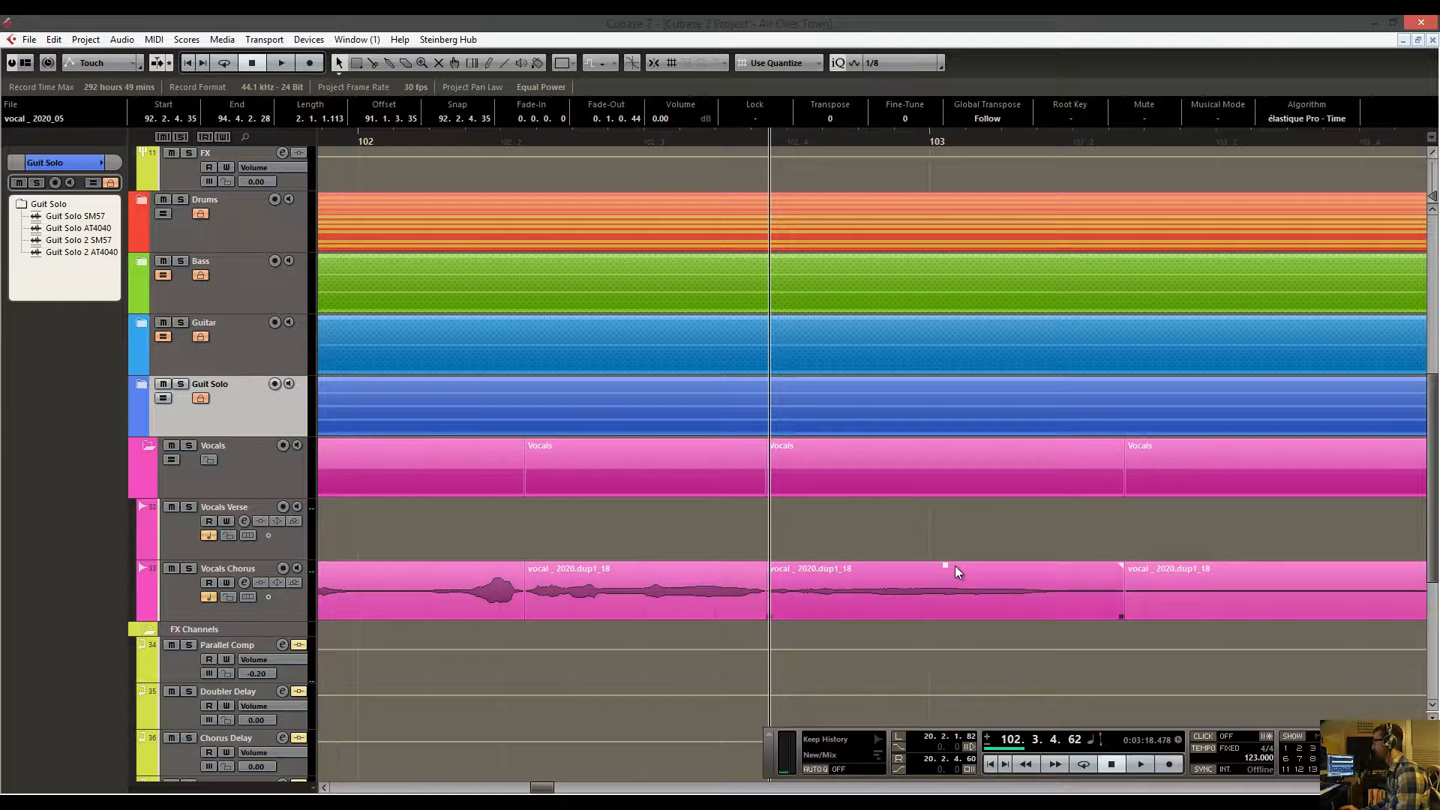
left_click_drag(948, 555, 948, 557)
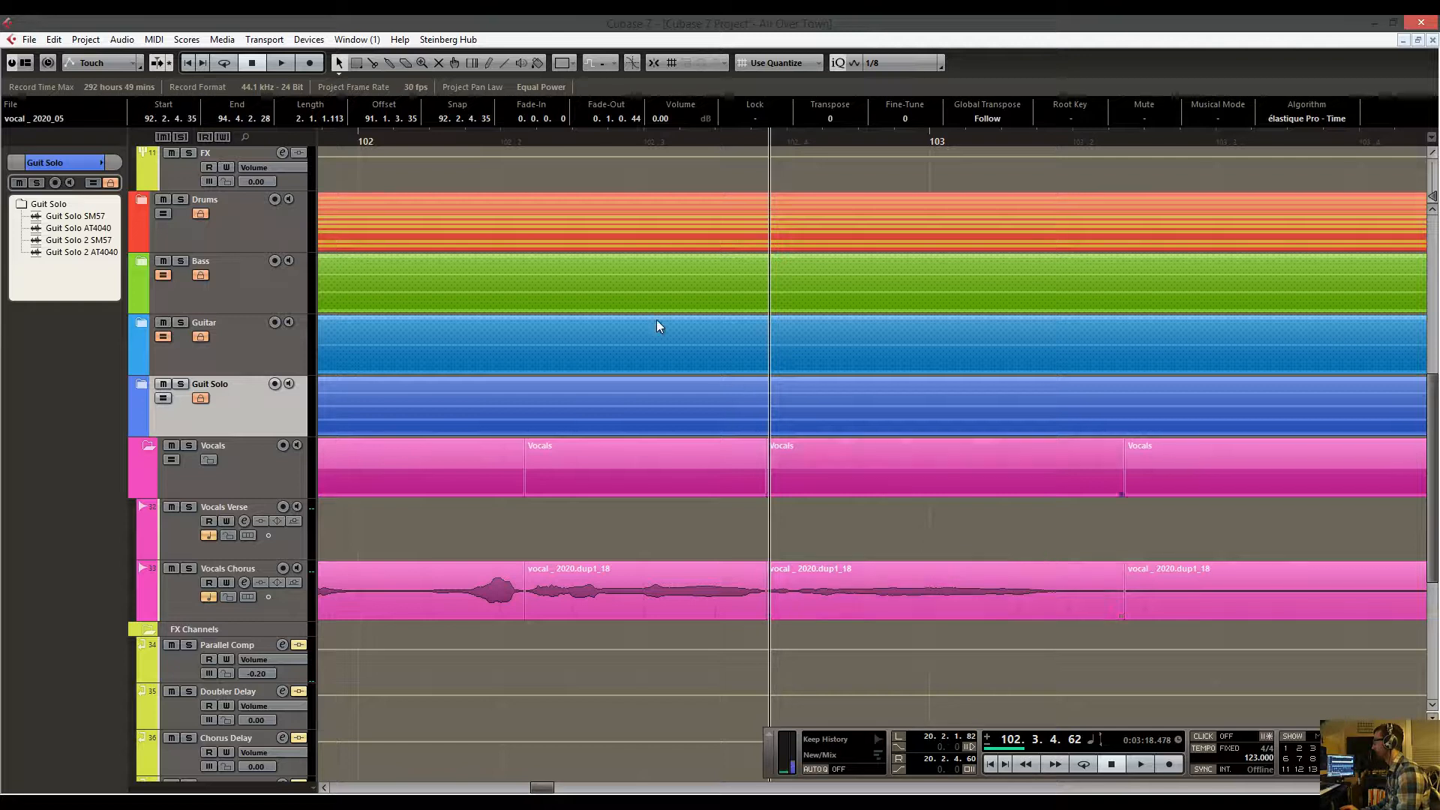
Replay the chorus phrase from about 101.4.3, fine-tune the volume of the piece across bar 103, and replay it.
left_click_drag(660, 141, 657, 94)
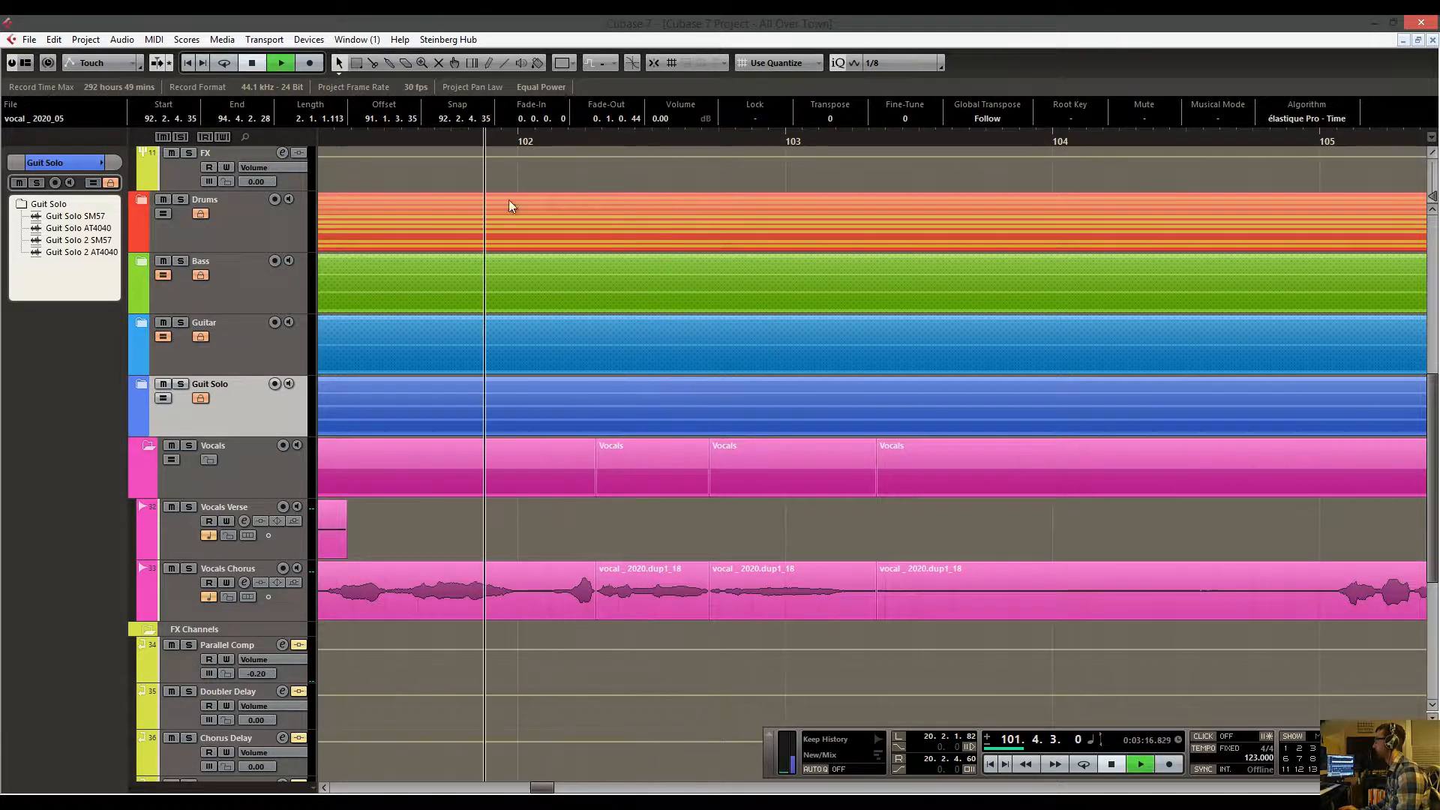
key("space")
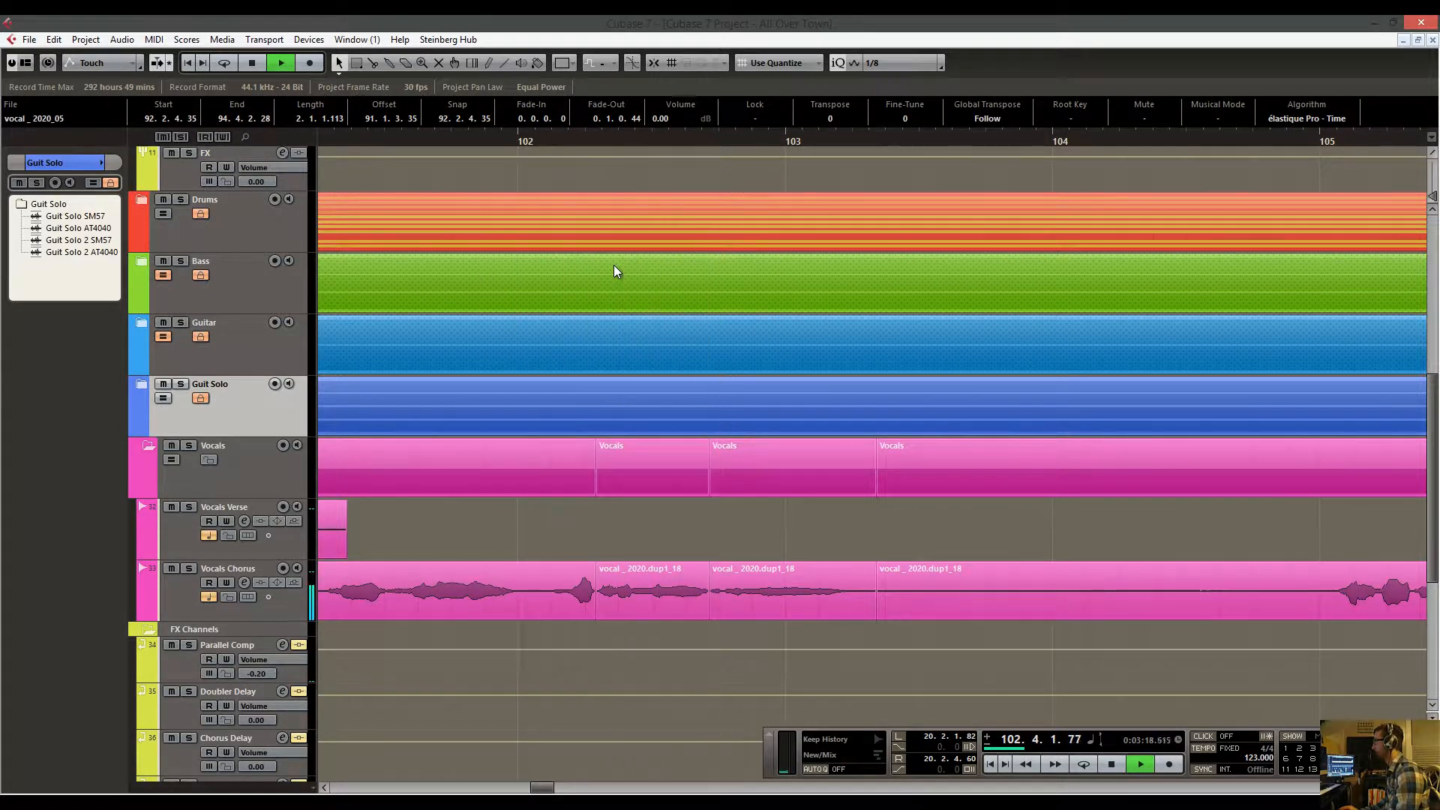
left_click(786, 577)
key("space")
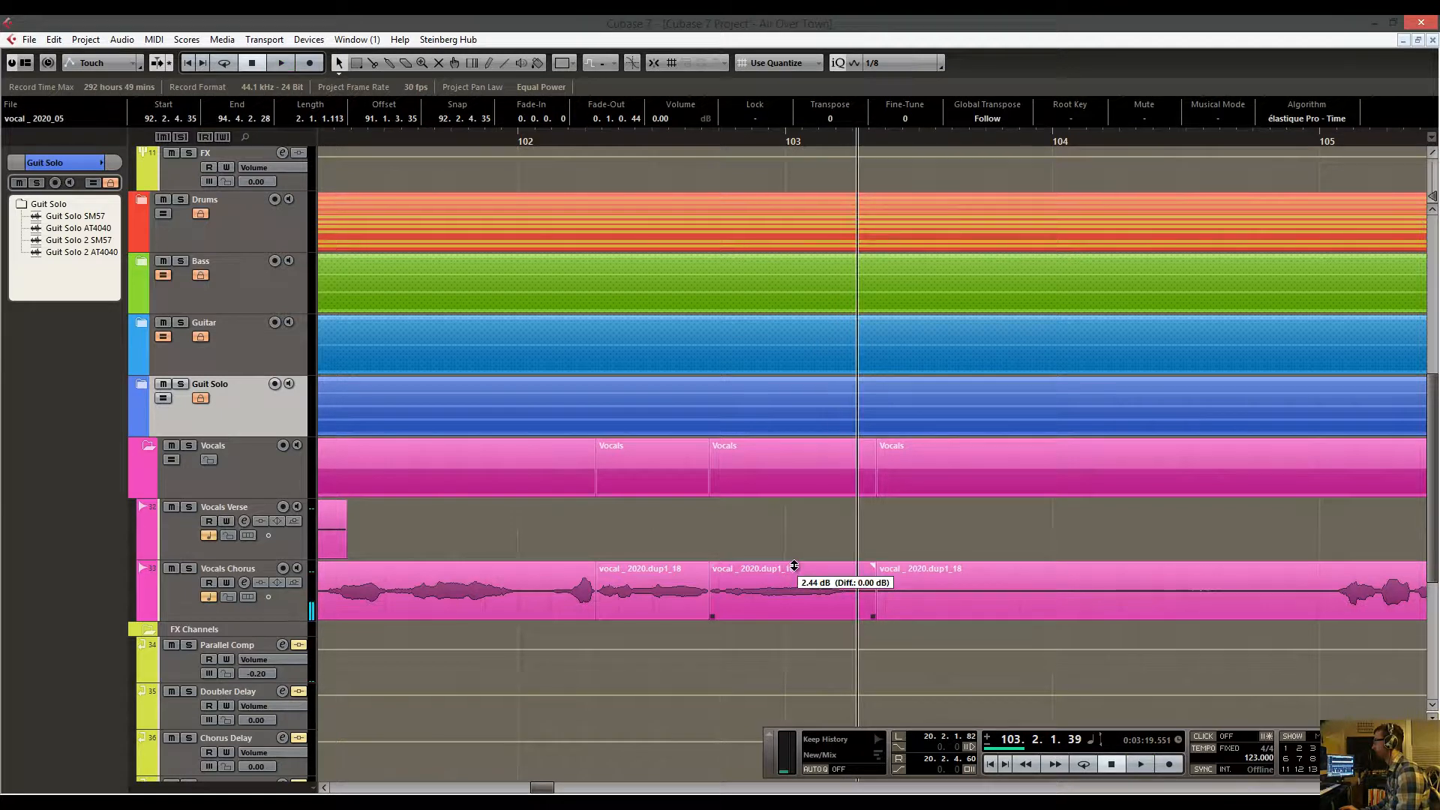
left_click_drag(794, 560, 795, 561)
left_click(519, 149)
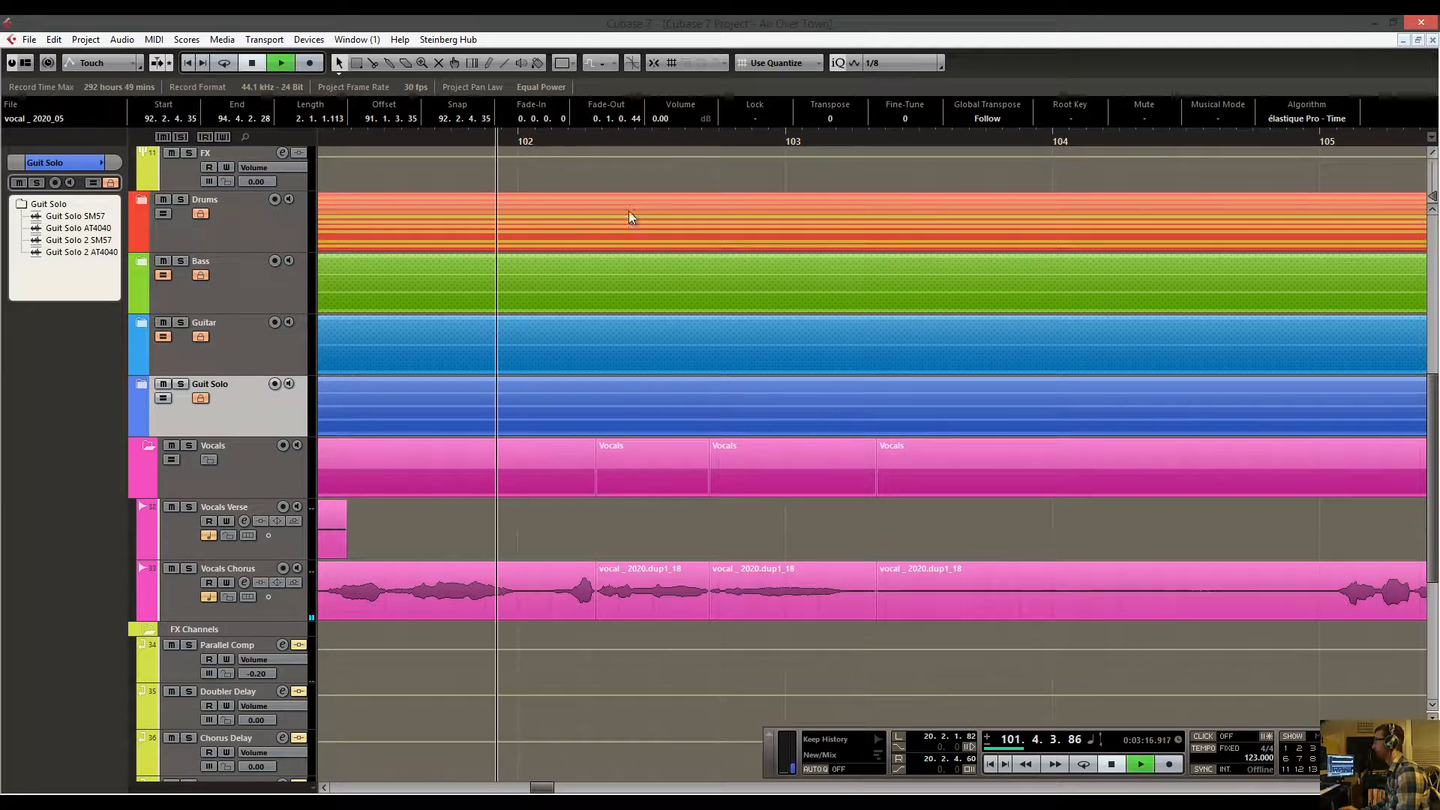
key("space")
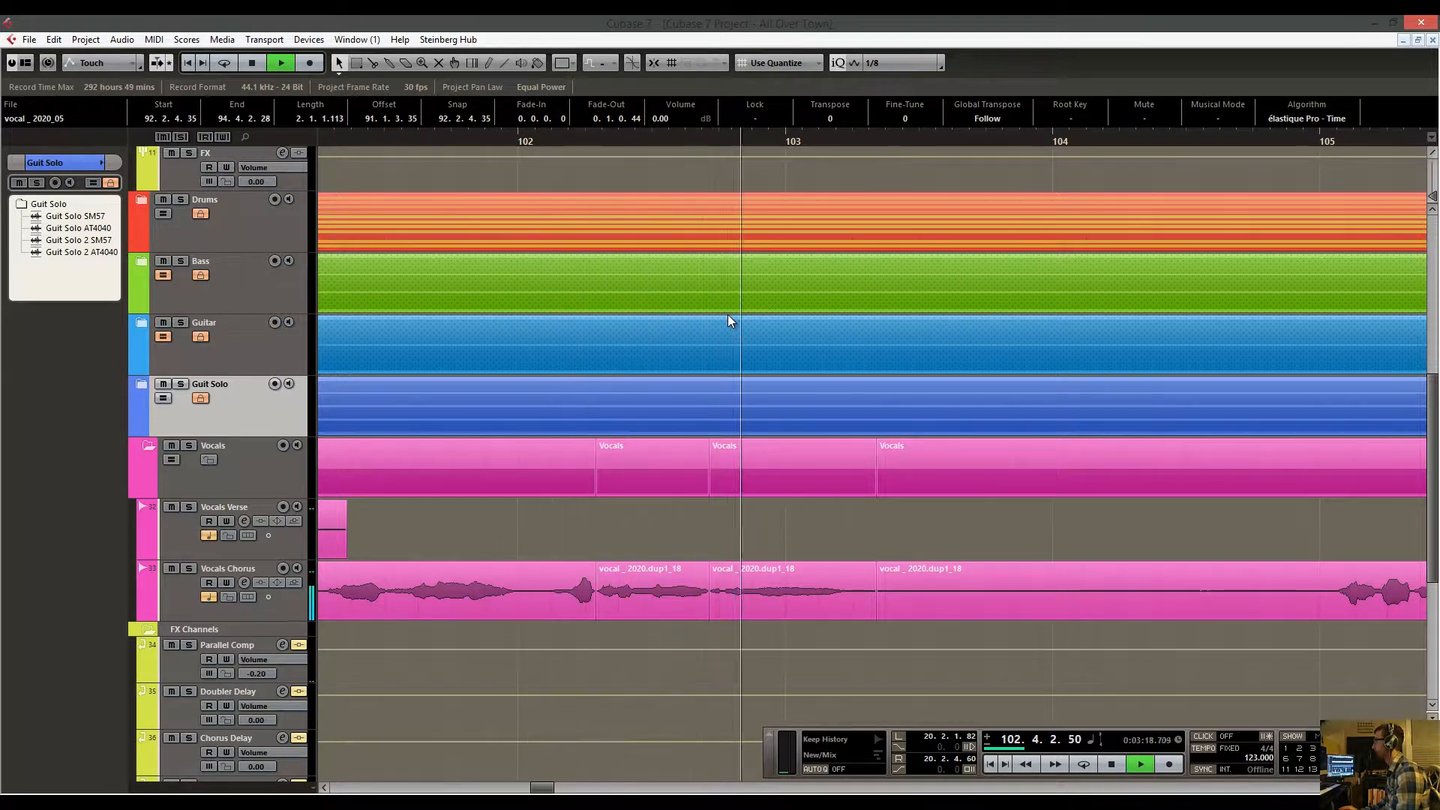
key("space")
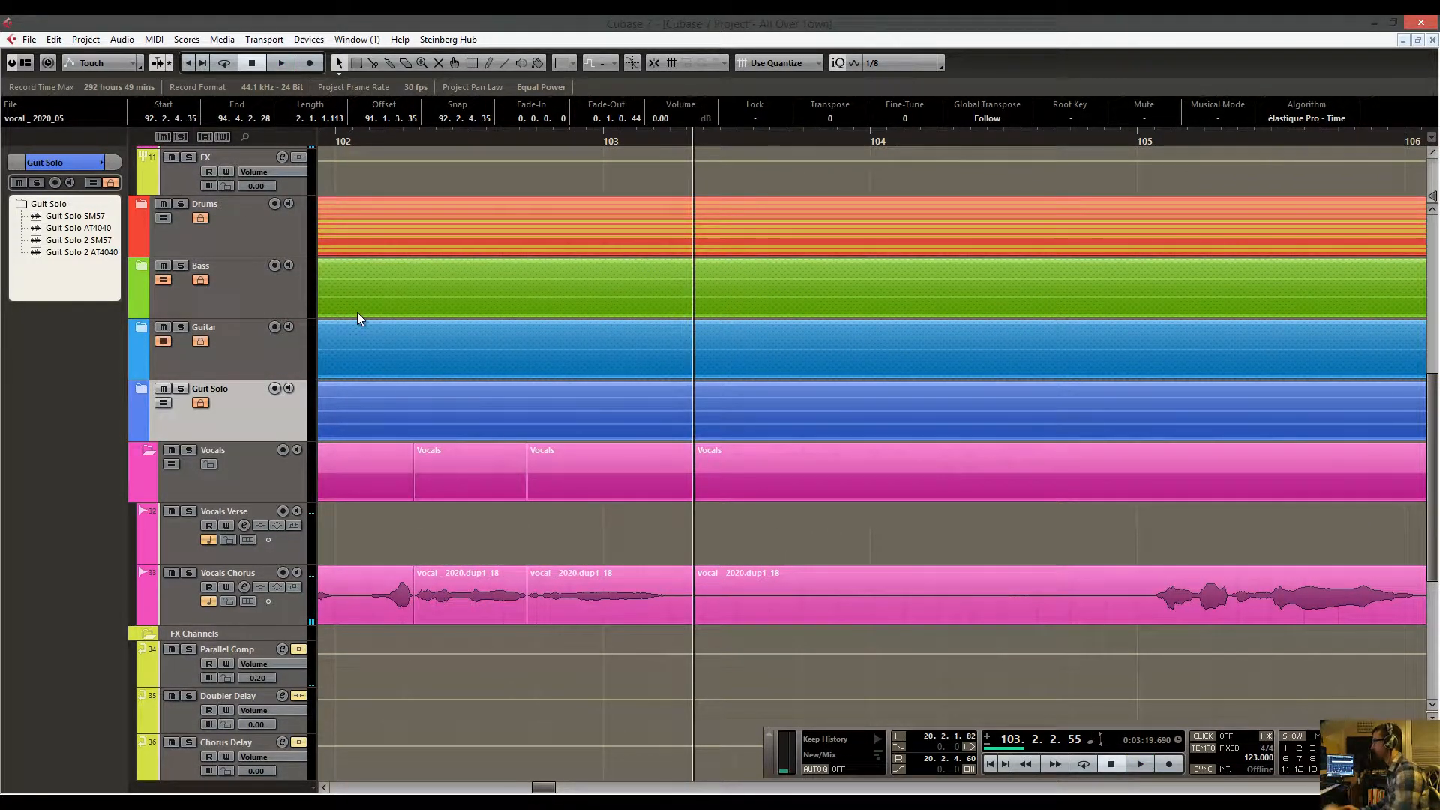
Crossfade the three adjoining Vocals Chorus pieces that end at about 103.2.2.
left_click_drag(557, 631, 381, 599)
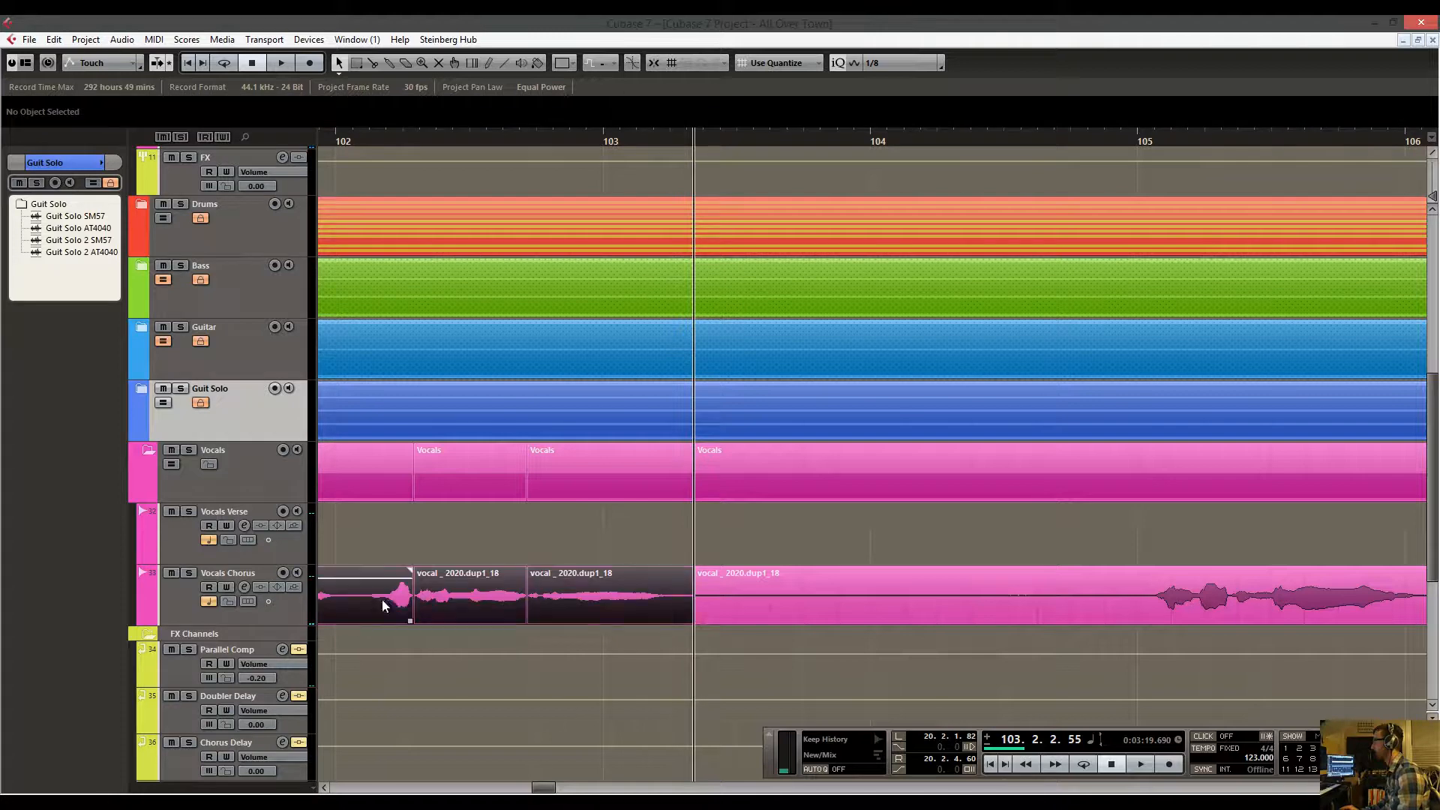
key("x")
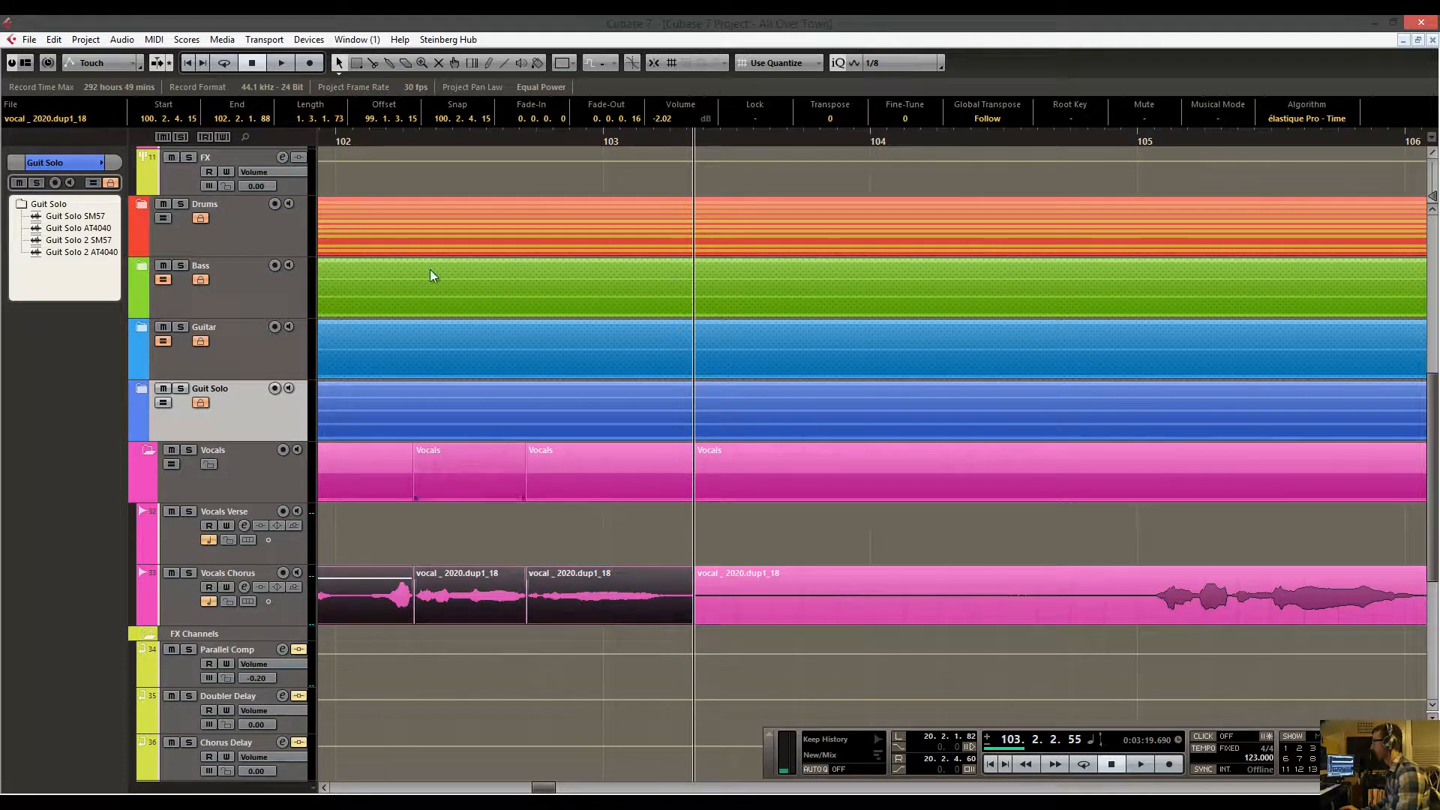
Replay the crossfaded chorus phrase from around bar 102 and reset the playback position to 102.3.2.20.
left_click_drag(394, 141, 483, 204)
key("space")
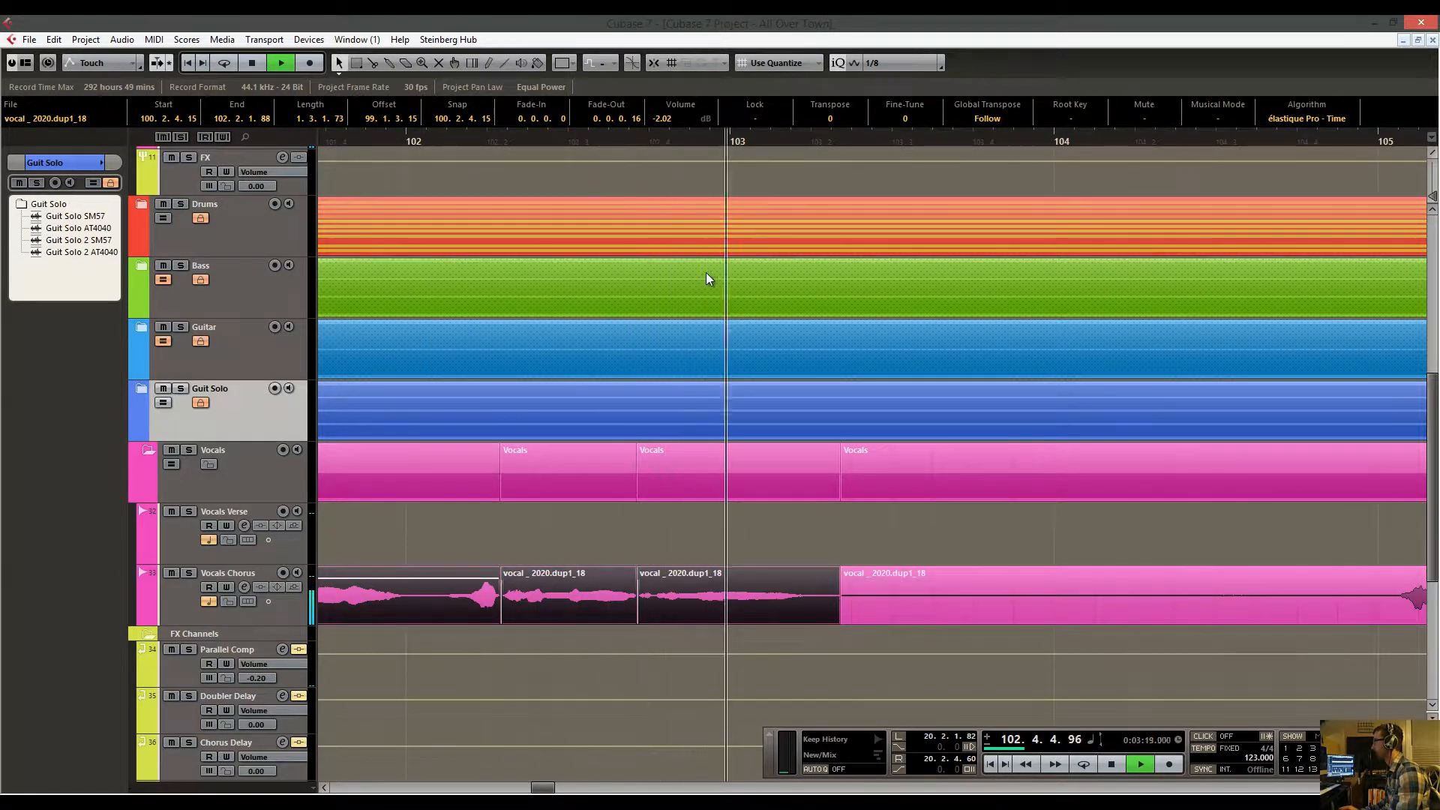
key("space")
left_click(592, 141)
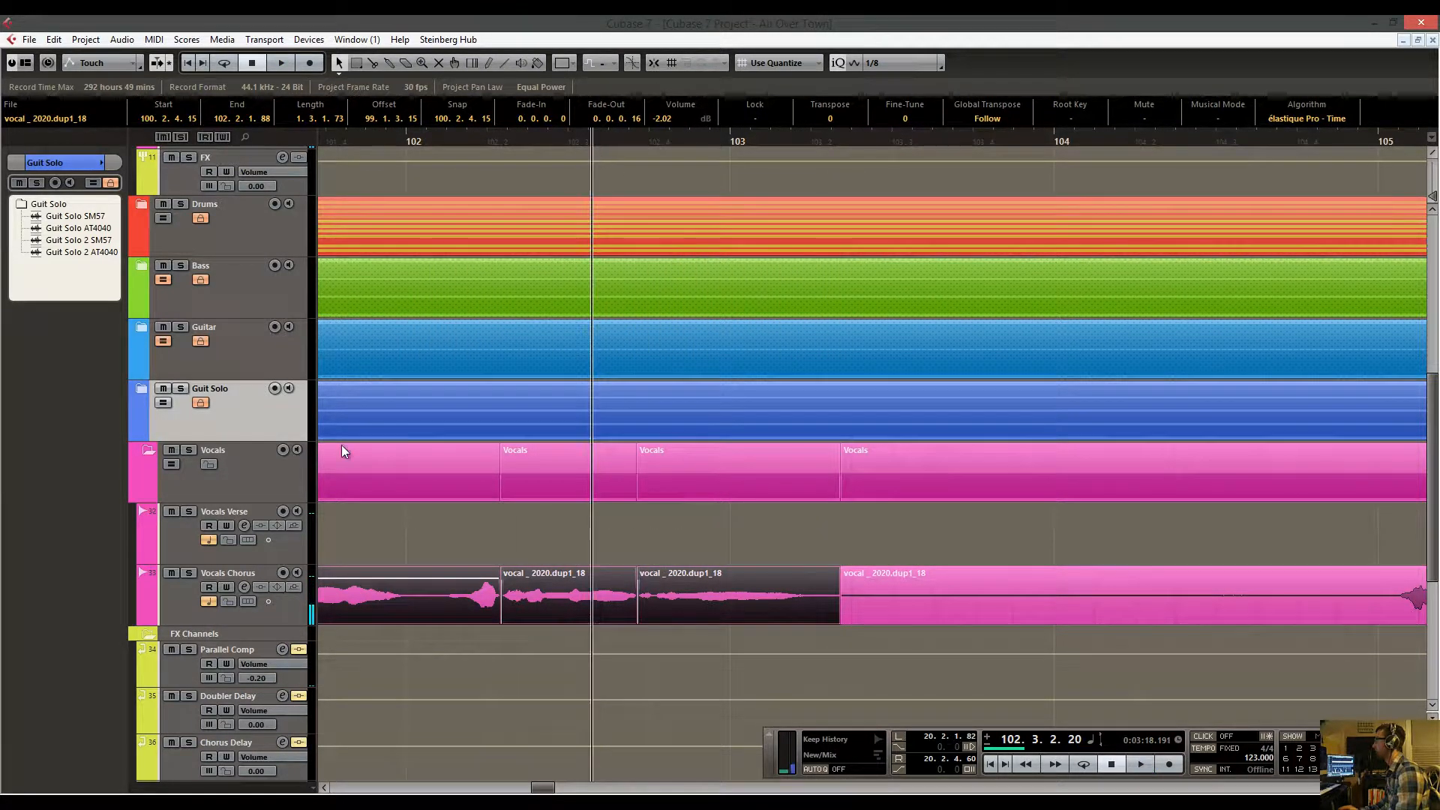
Solo the Vocals folder track and play the chorus from 102.2.2.36 to about 107.2.3.
left_click(189, 450)
left_click_drag(524, 146, 519, 126)
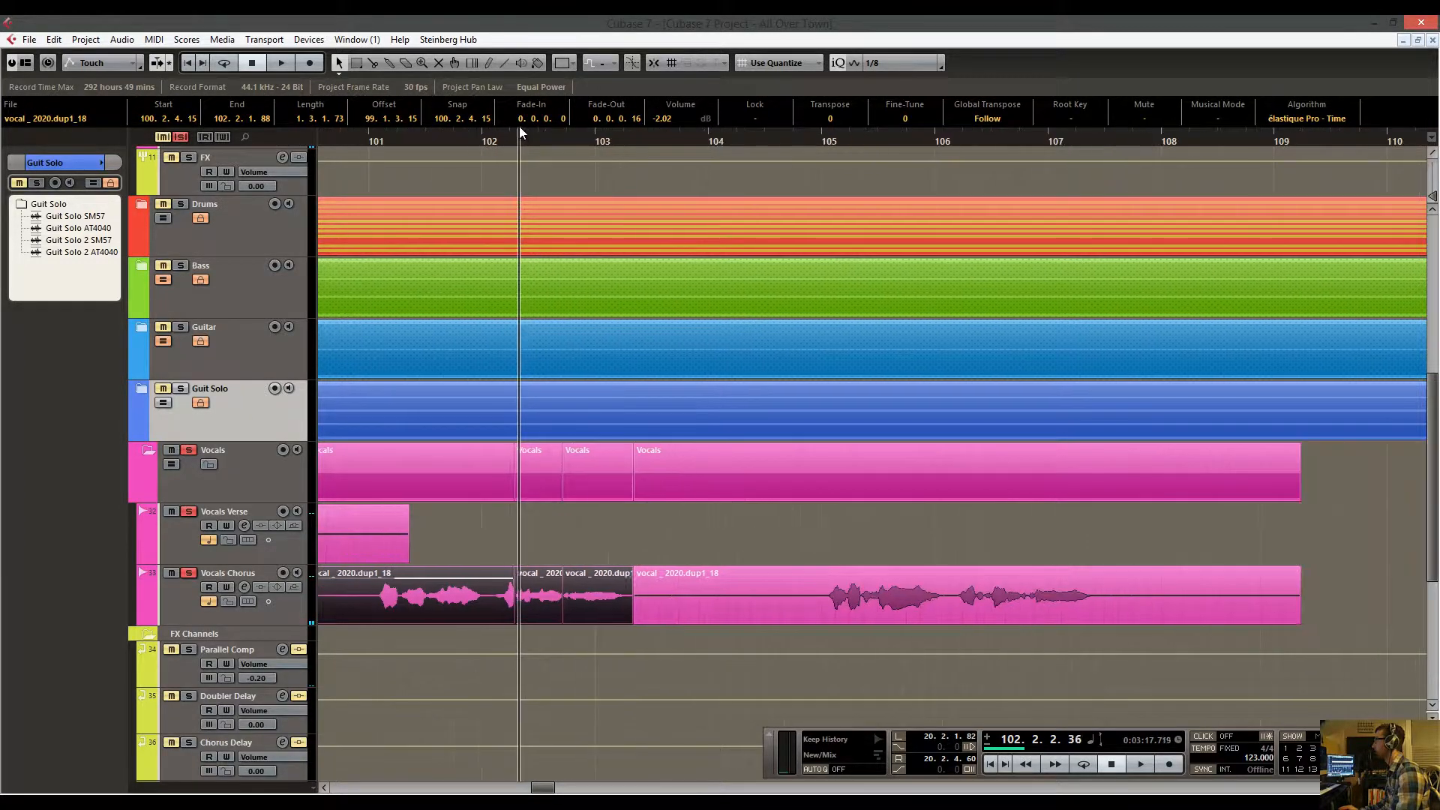
key("space")
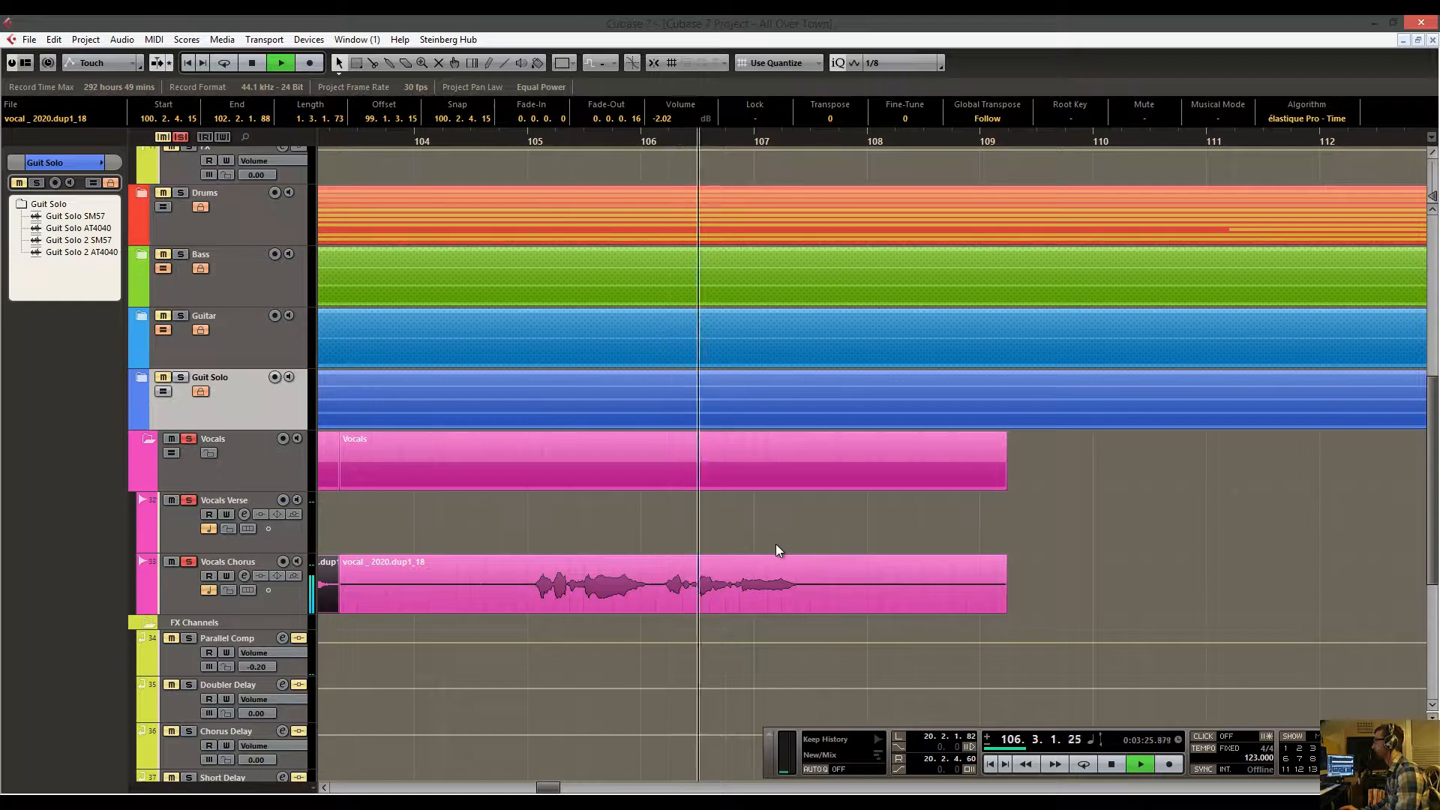
key("g")
key("g")
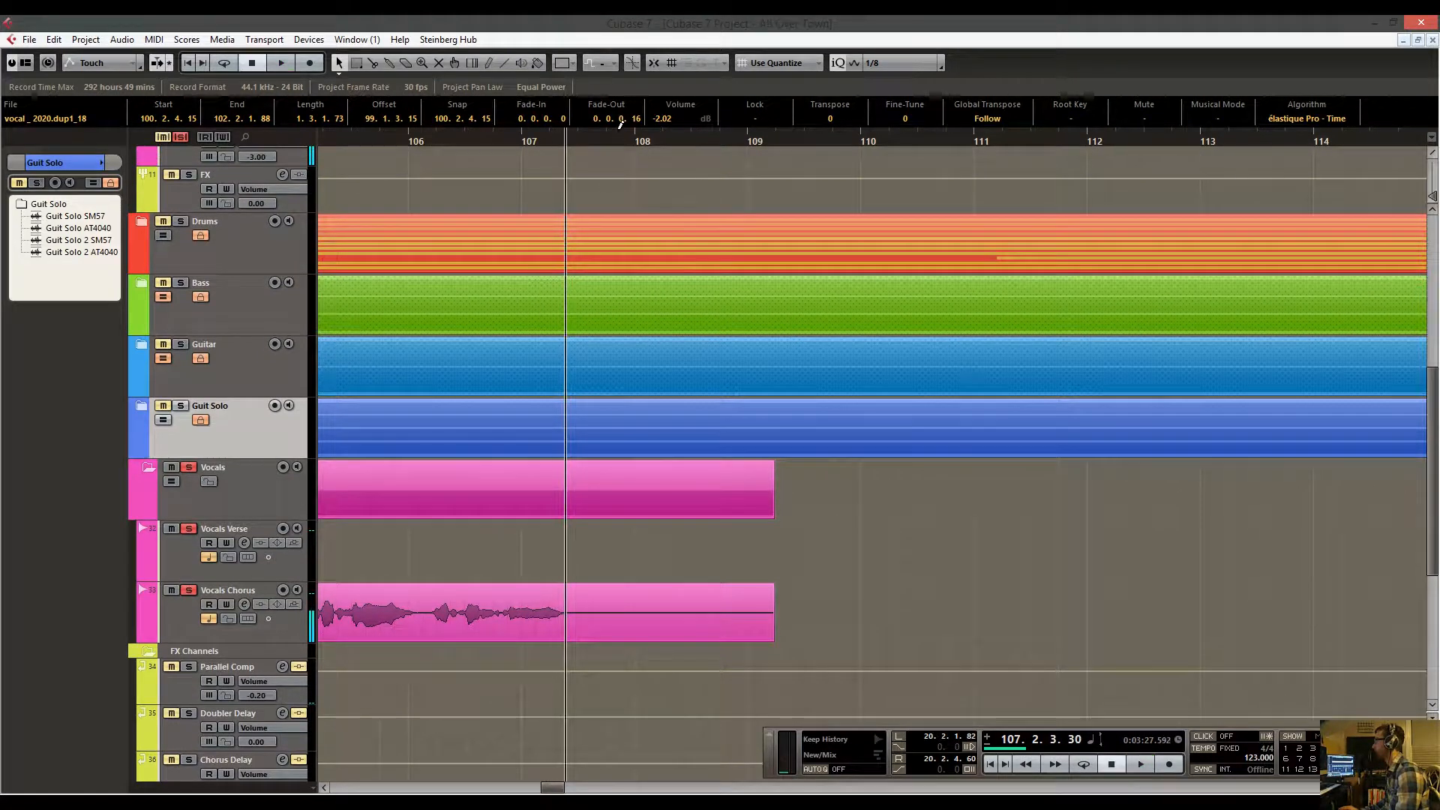
key("space")
Play the opening of the last Vocals Chorus clip from about bar 126 to just past bar 127.
key("g")
left_click(1264, 172)
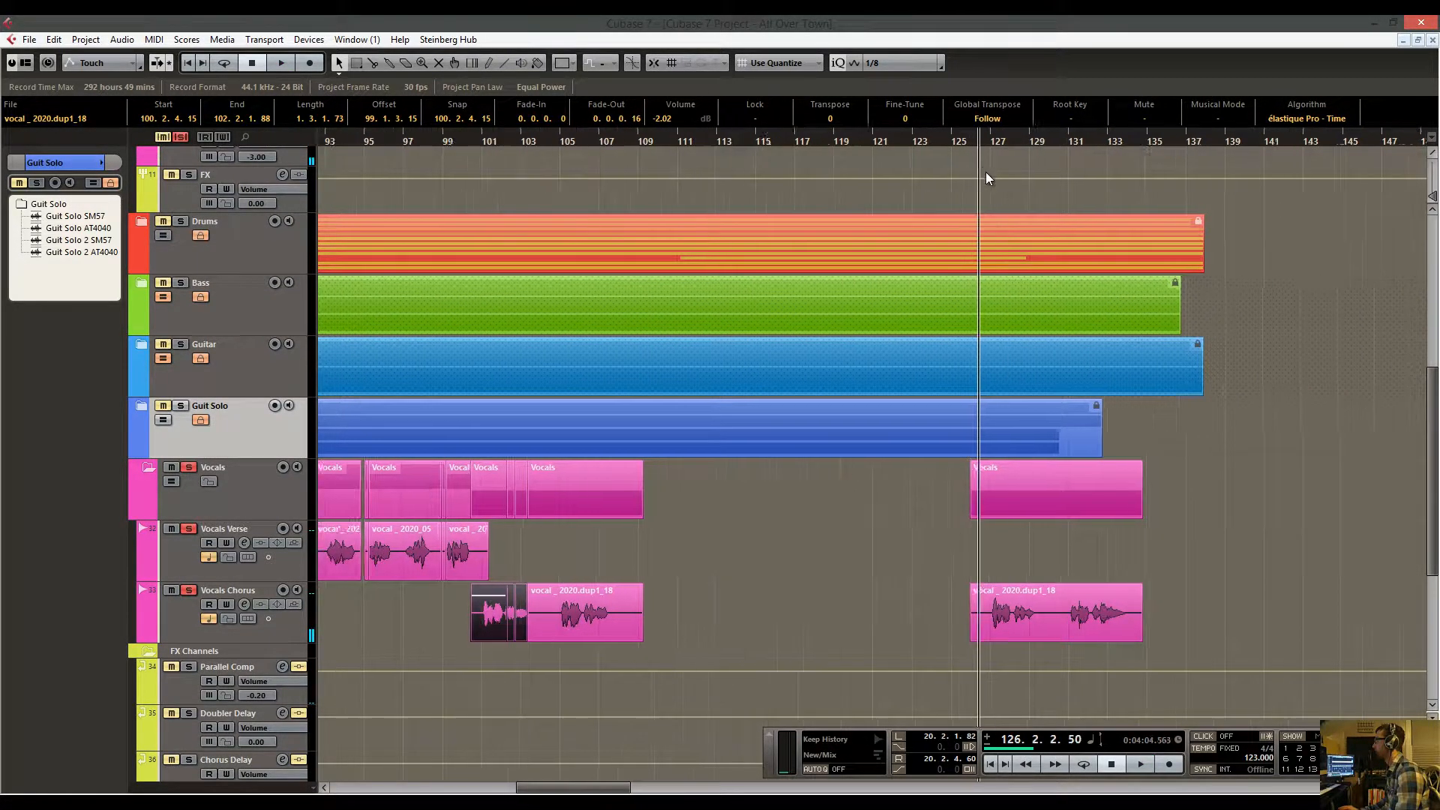
key("h")
key("h")
key("g")
key("h")
key("space")
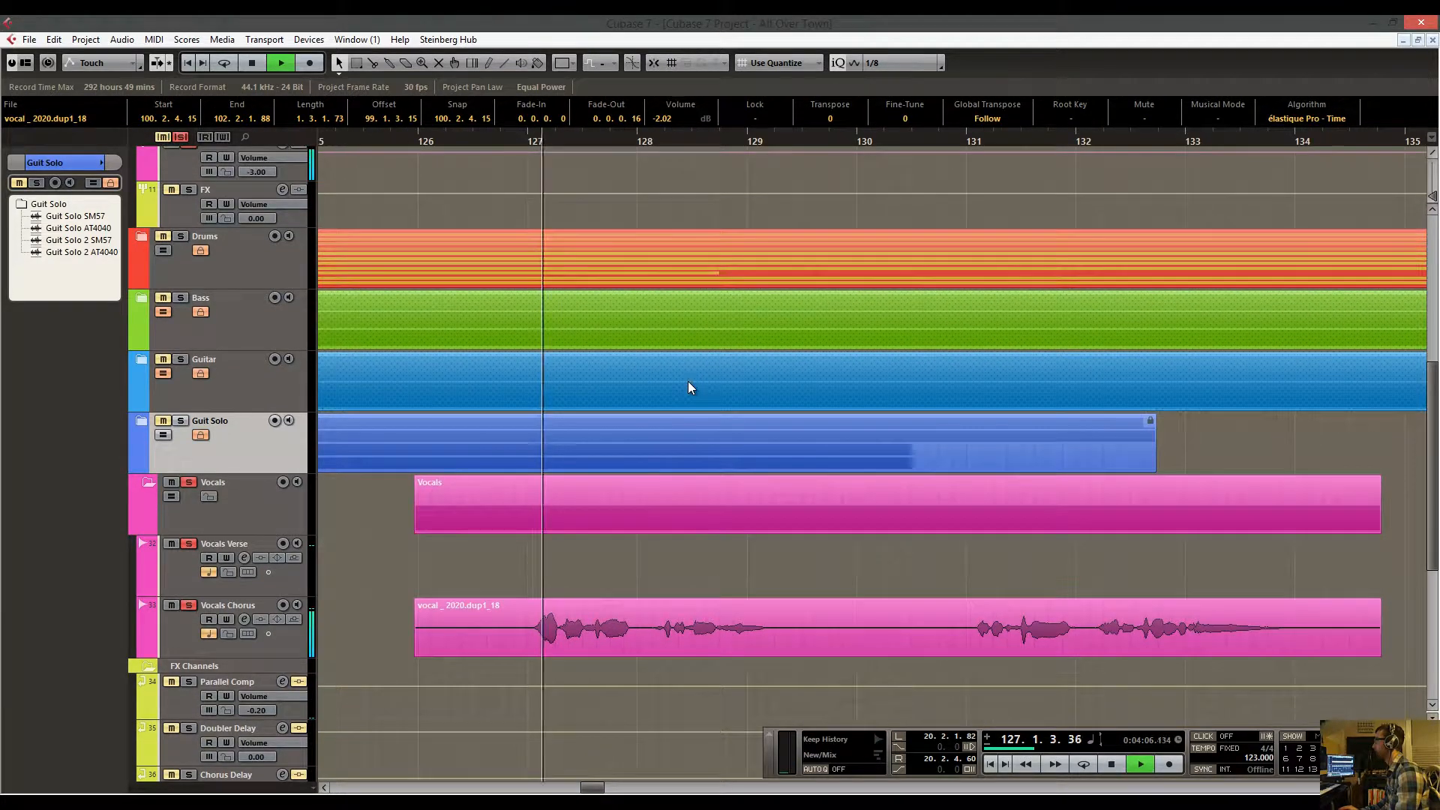
key("space")
Split the last Vocals Chorus clip at 126.4.3.59 and 127.2.1.63 to isolate its first word.
left_click(536, 143)
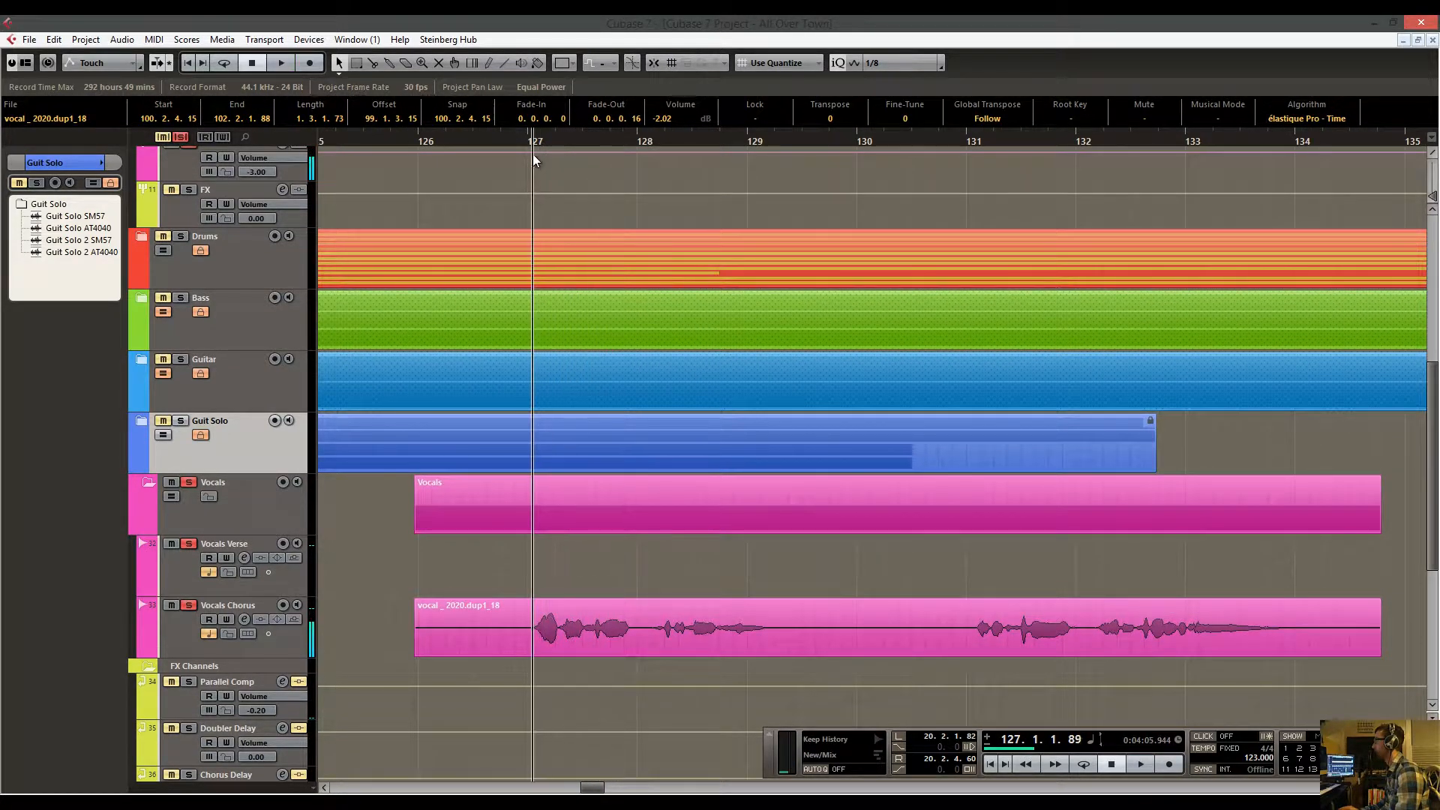
key("h")
key("h")
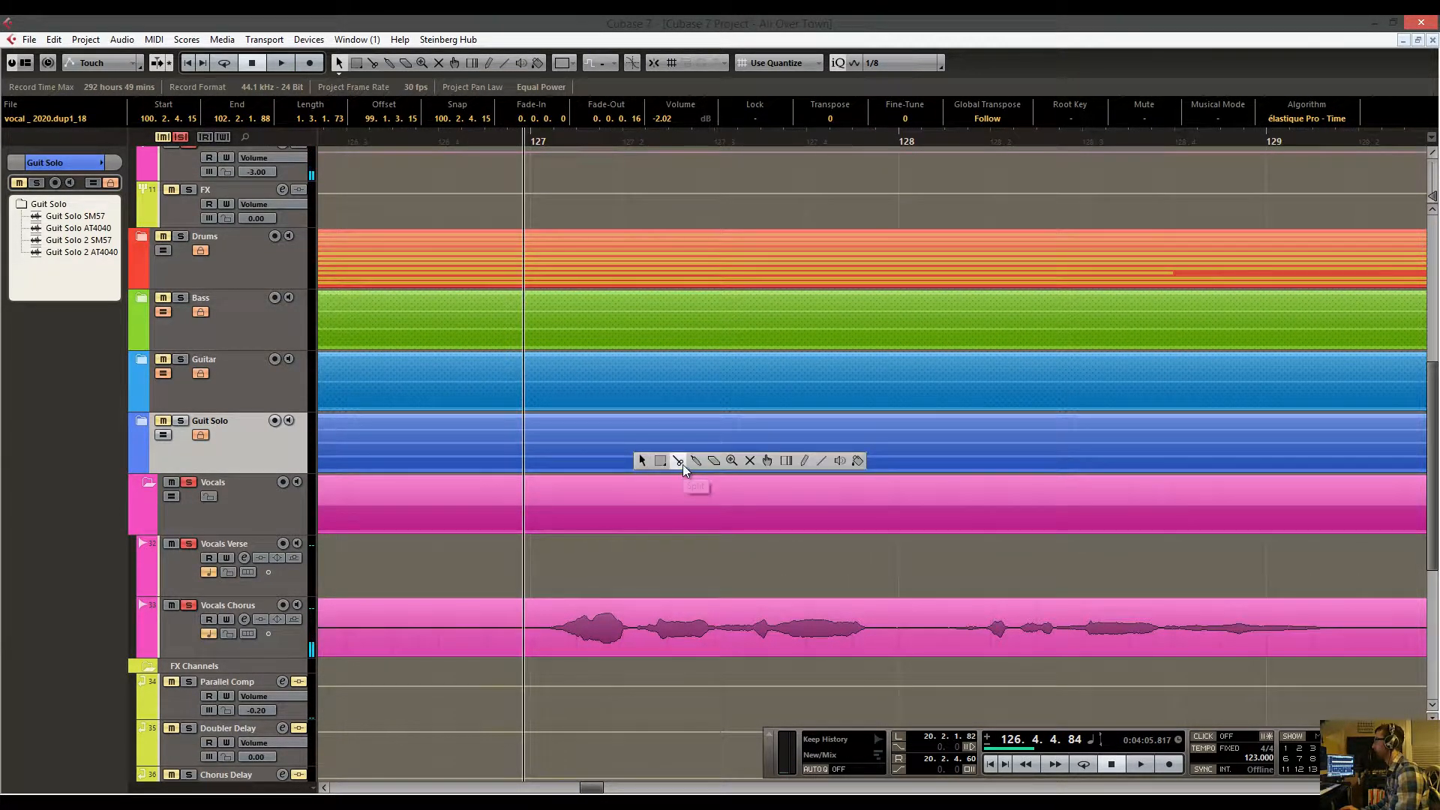
left_click(678, 461)
left_click(635, 634)
left_click(497, 641)
key("1")
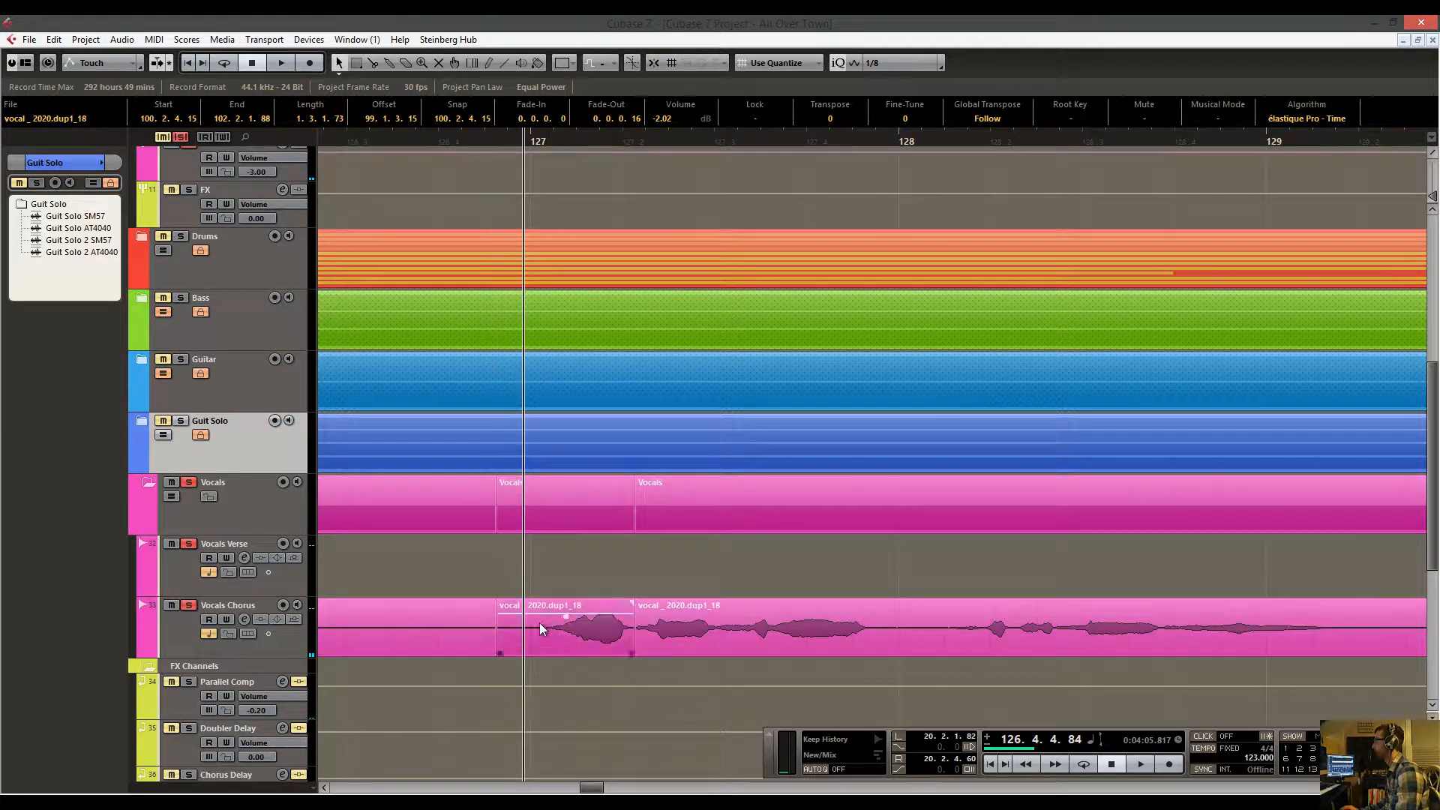
Delete the silent Vocals Chorus piece before 126.4.3.59 and lower the volume of the first-word piece to -4.10 dB.
left_click(471, 632)
left_click_drag(471, 631, 886, 521)
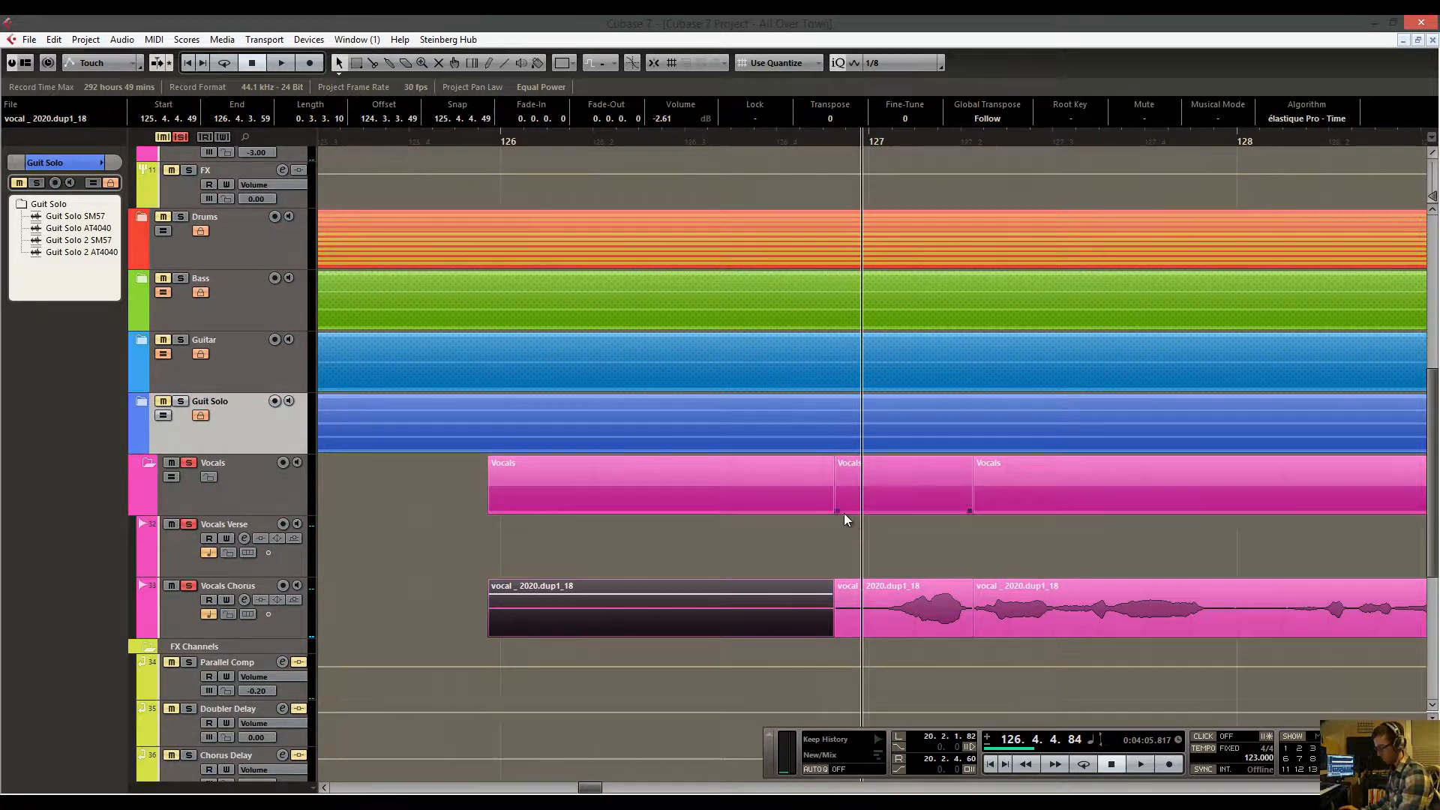
key("Delete")
left_click(903, 612)
left_click_drag(904, 596, 905, 608)
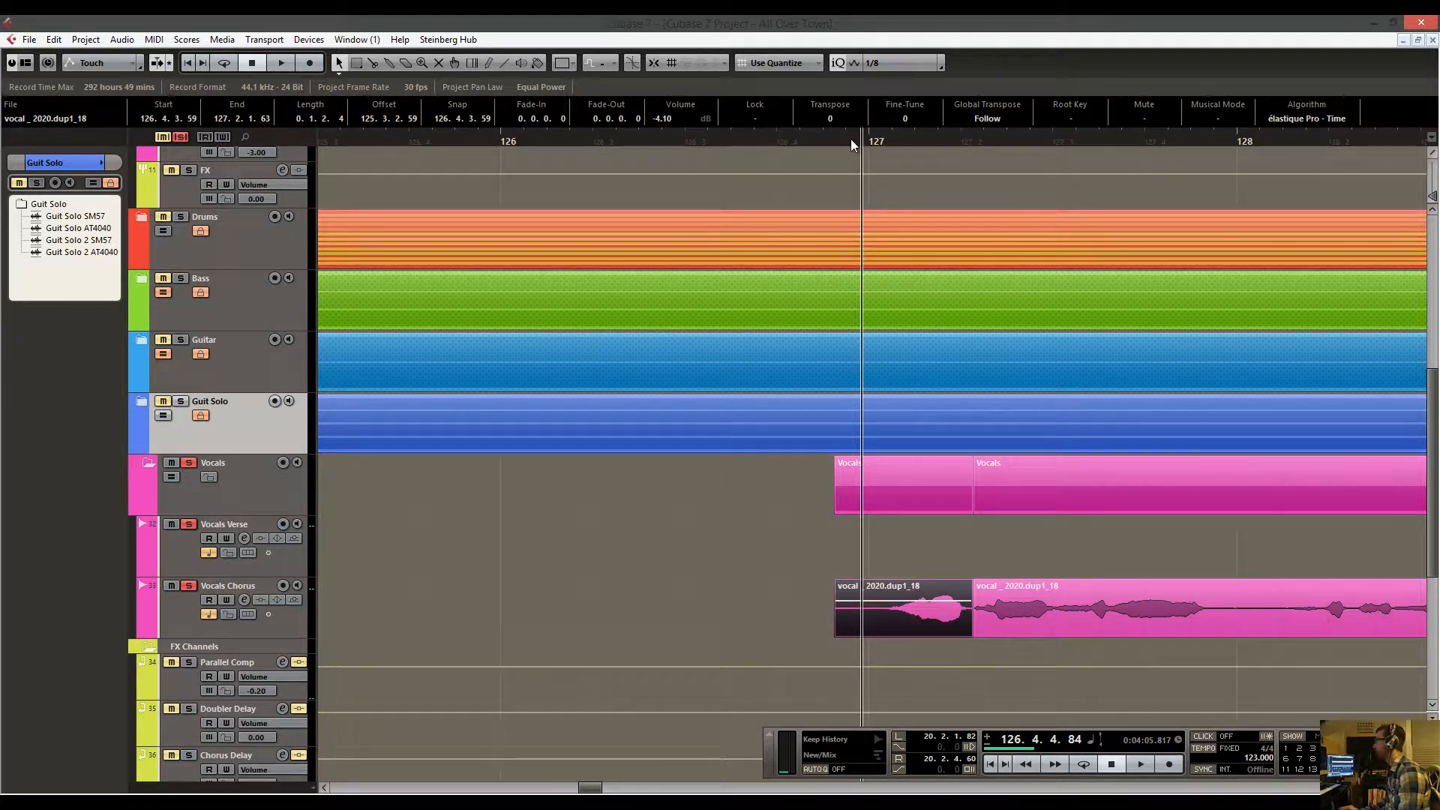
Replay the chorus phrase from just before bar 127 and listen through to about 129.2.2.
left_click_drag(851, 138, 812, 102)
key("space")
left_click_drag(1162, 319, 872, 343)
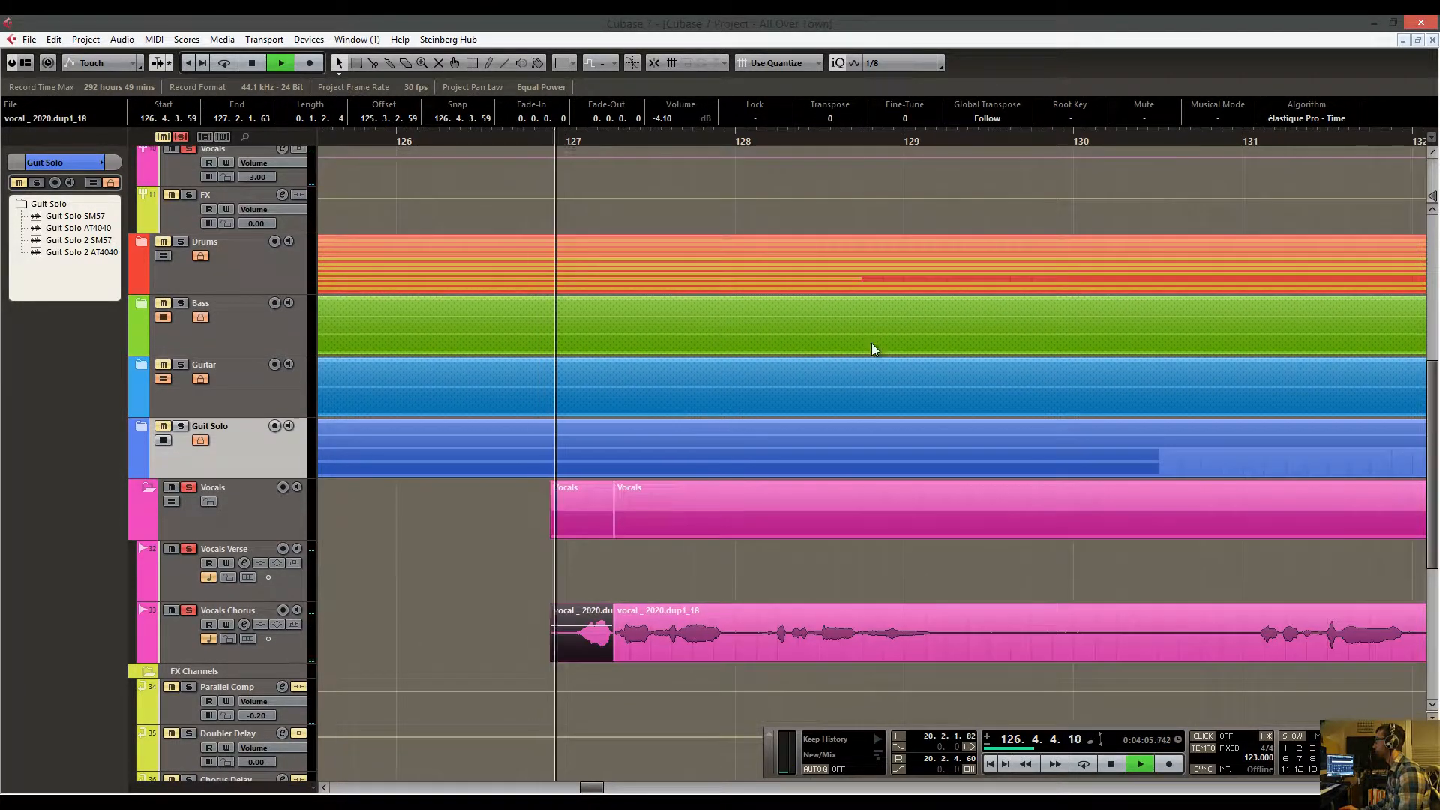
left_click_drag(1225, 385, 981, 375)
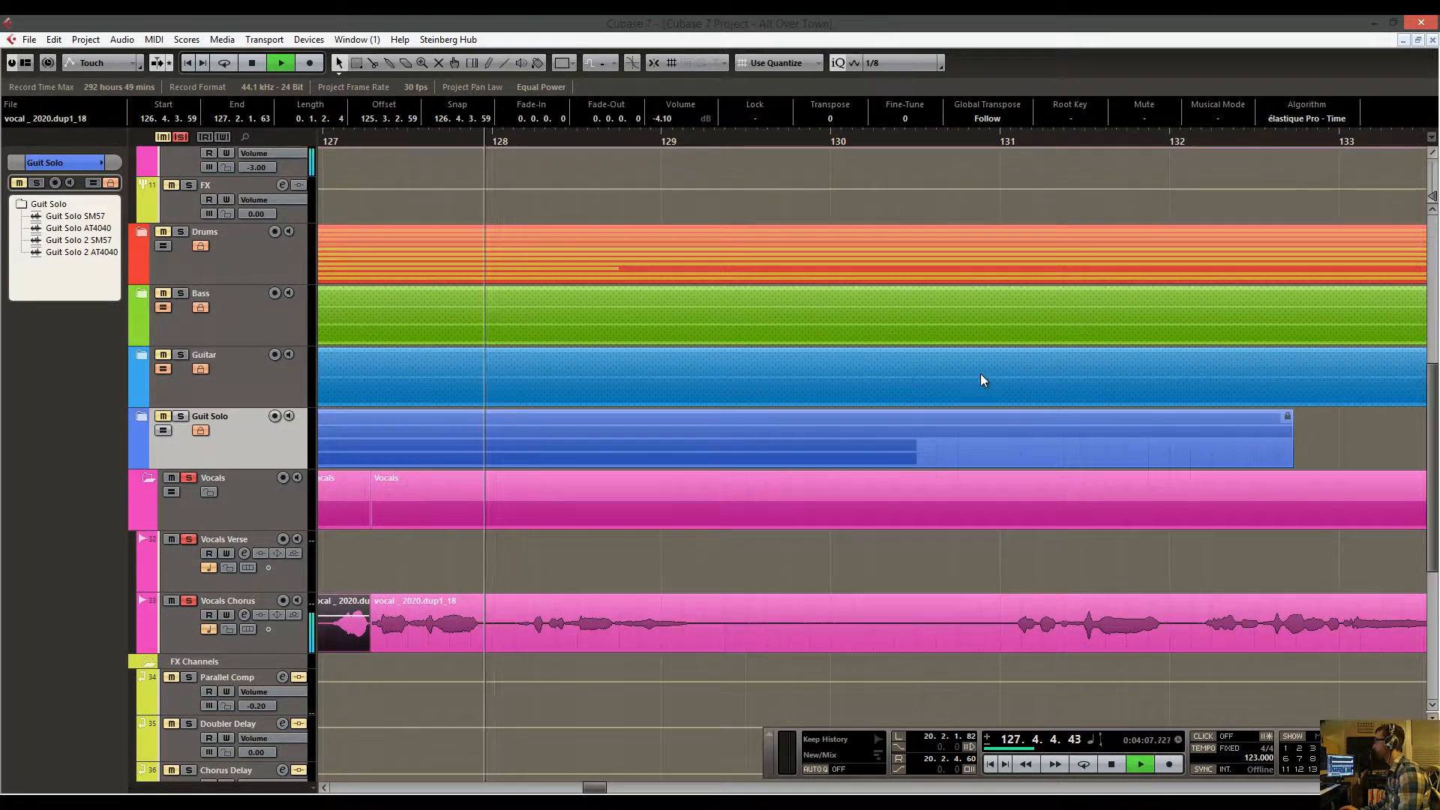
Split the Vocals Chorus clip at 128.3.4.43 and about 129.2.2, and trim the last piece to start at 131.1.1.24 with a short fade-in.
right_click(650, 598)
left_click(676, 597)
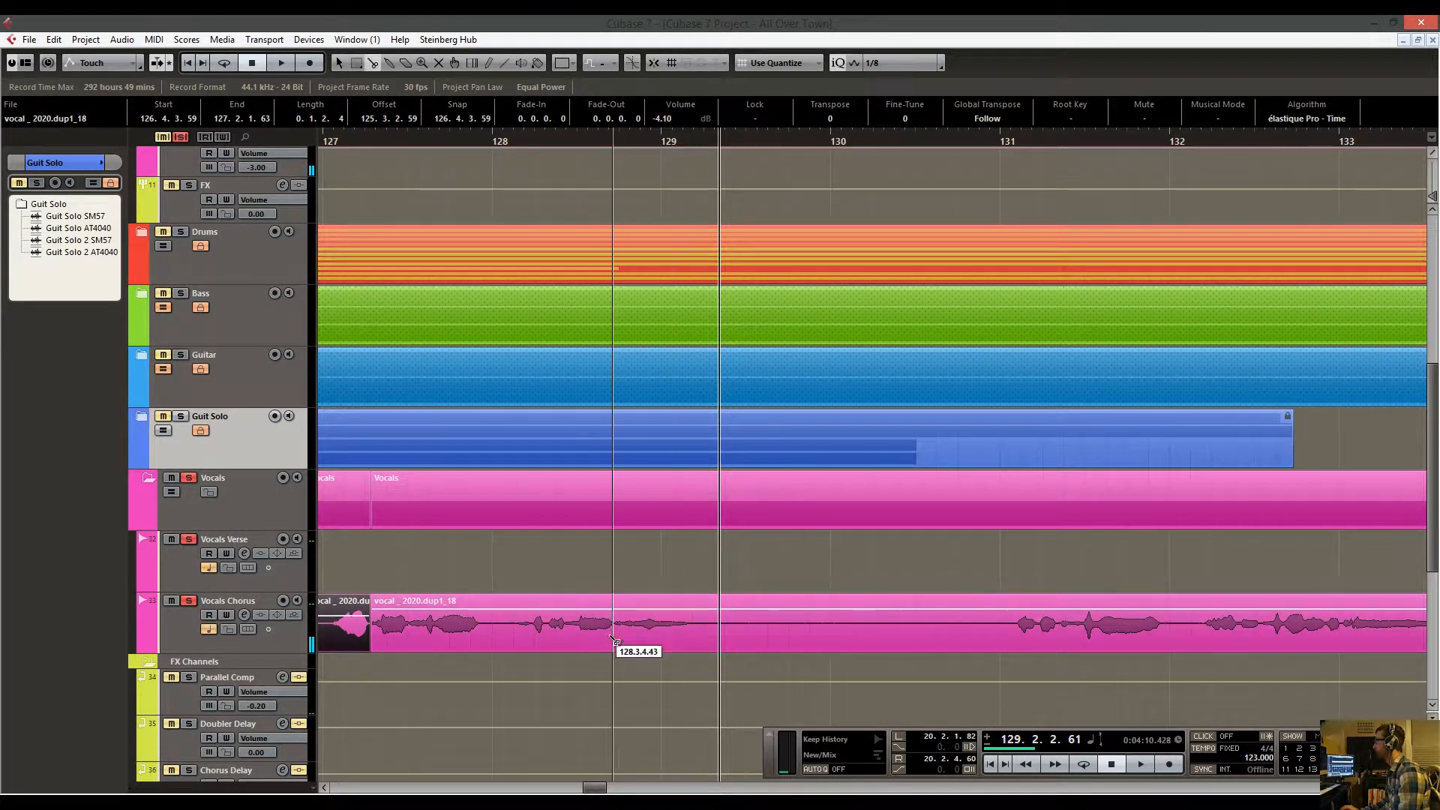
left_click(613, 636)
left_click(722, 637)
key("1")
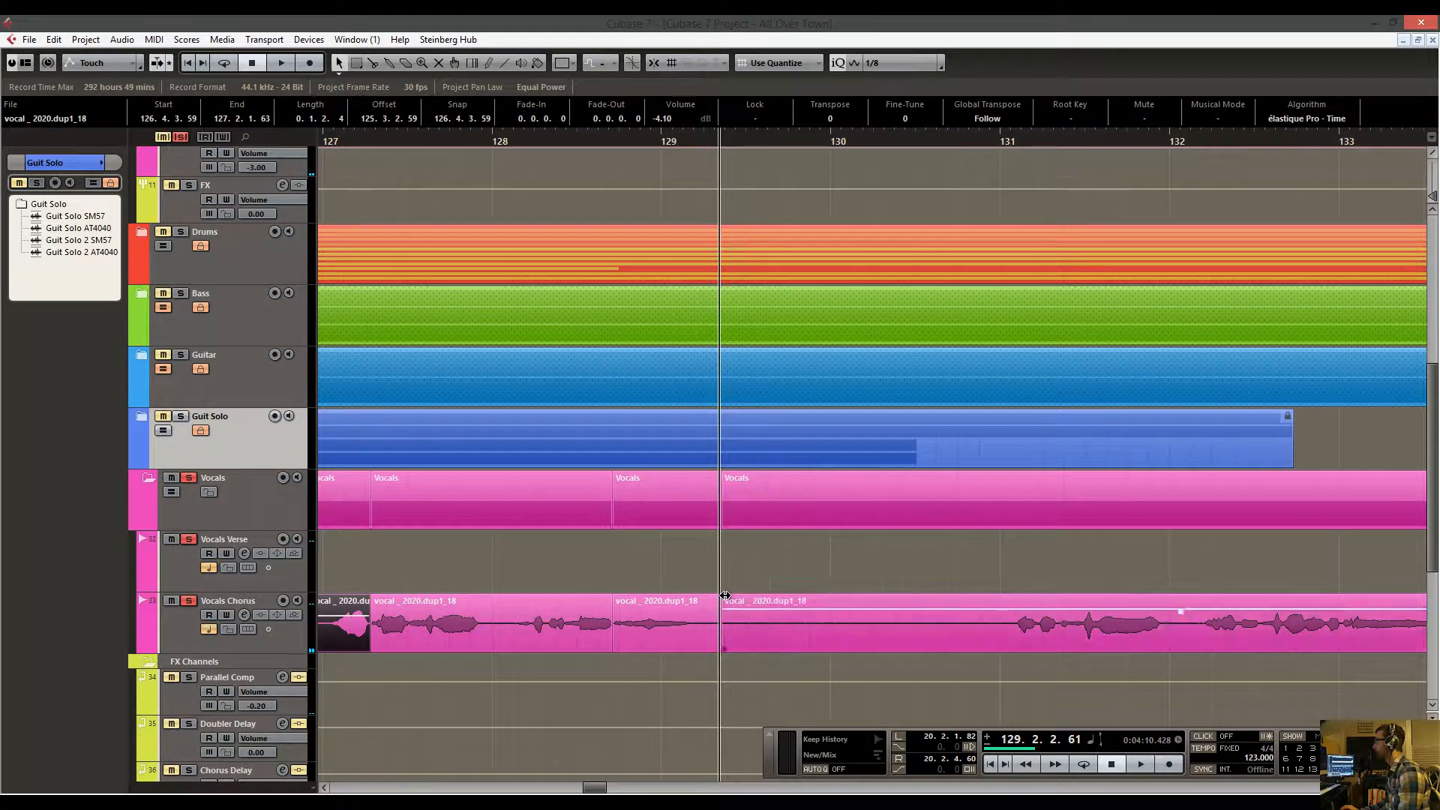
left_click_drag(726, 650, 1095, 661)
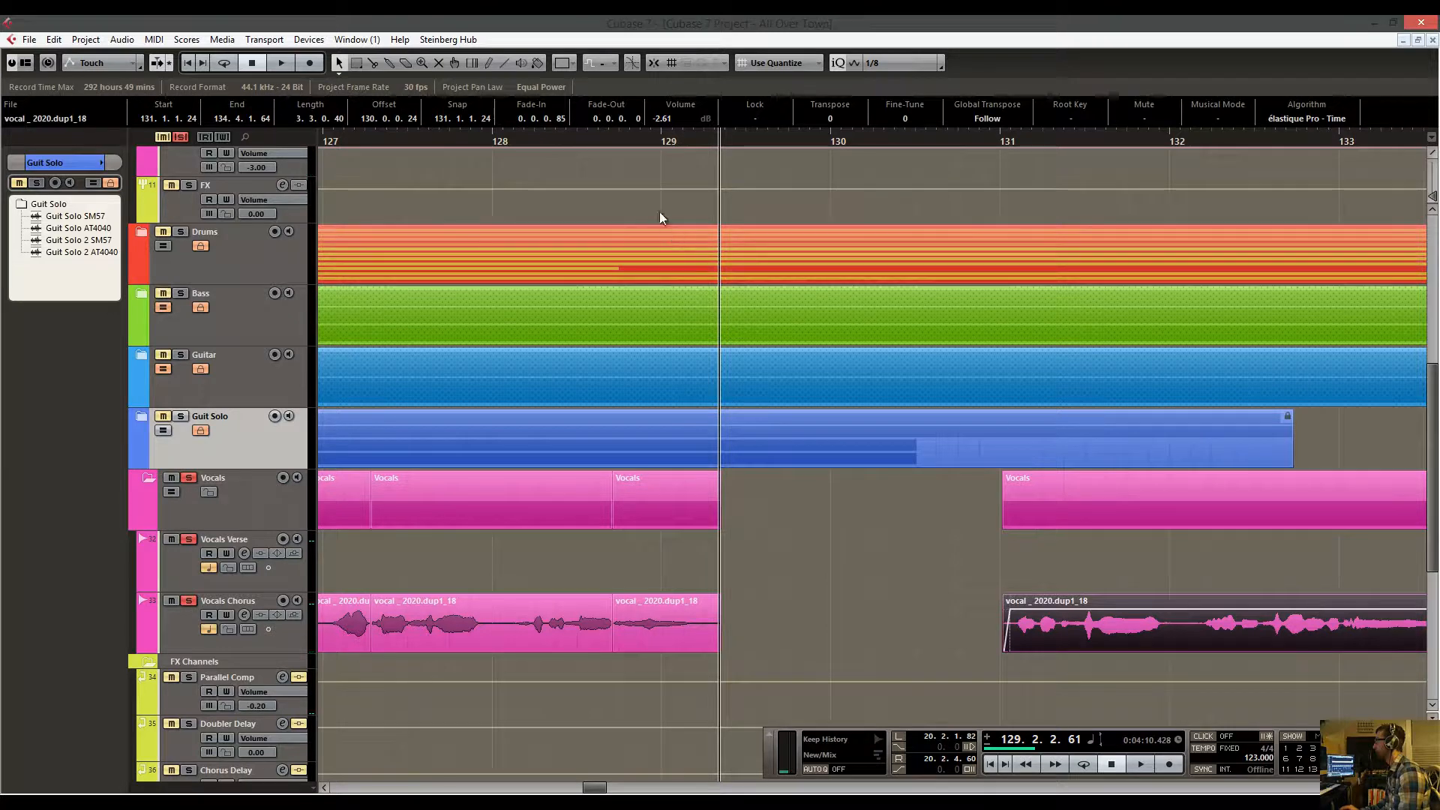
Replay the end of the phrase, raise the volume of the piece across bar 129, and replay it.
left_click_drag(570, 141, 670, 440)
key("space")
key("space")
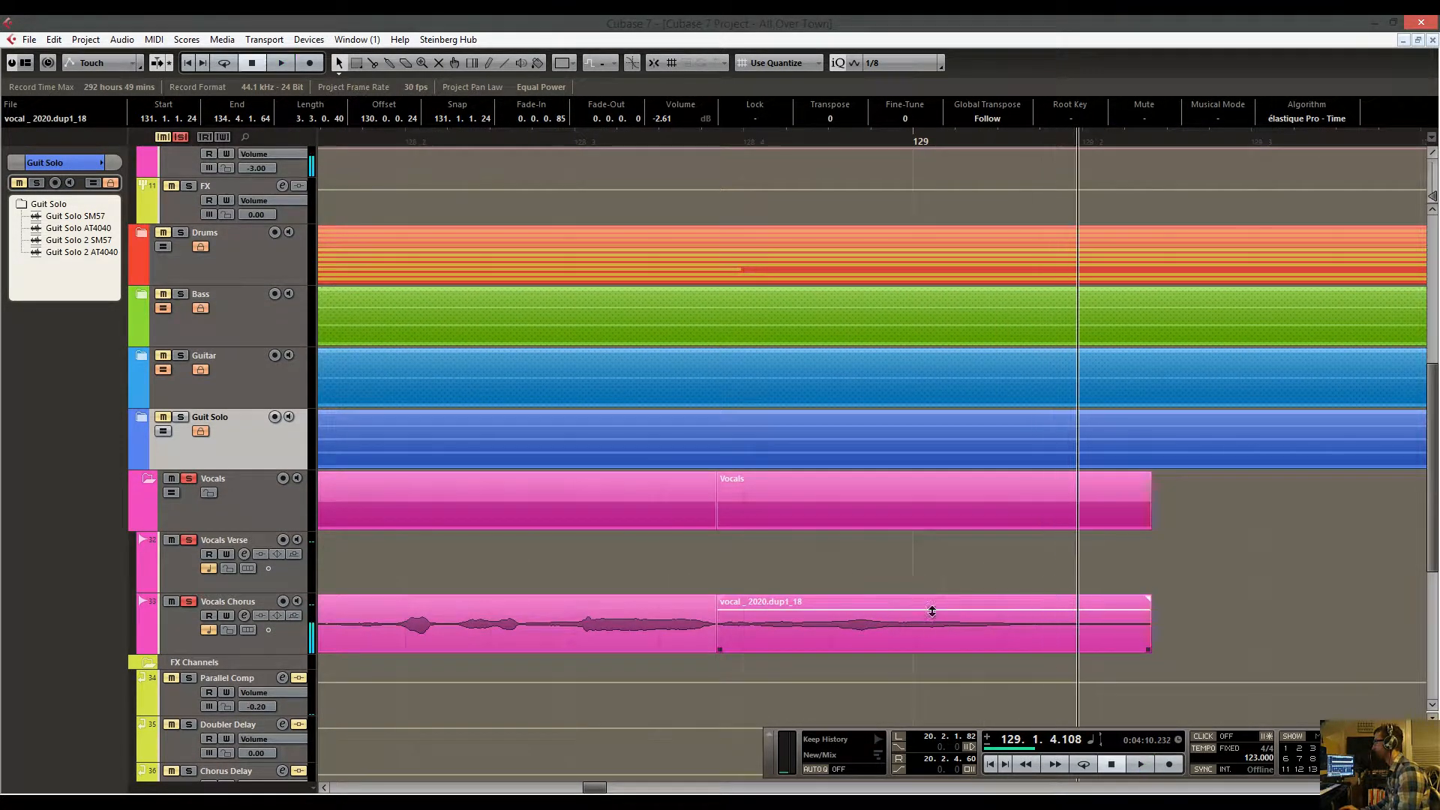
left_click_drag(938, 611, 937, 605)
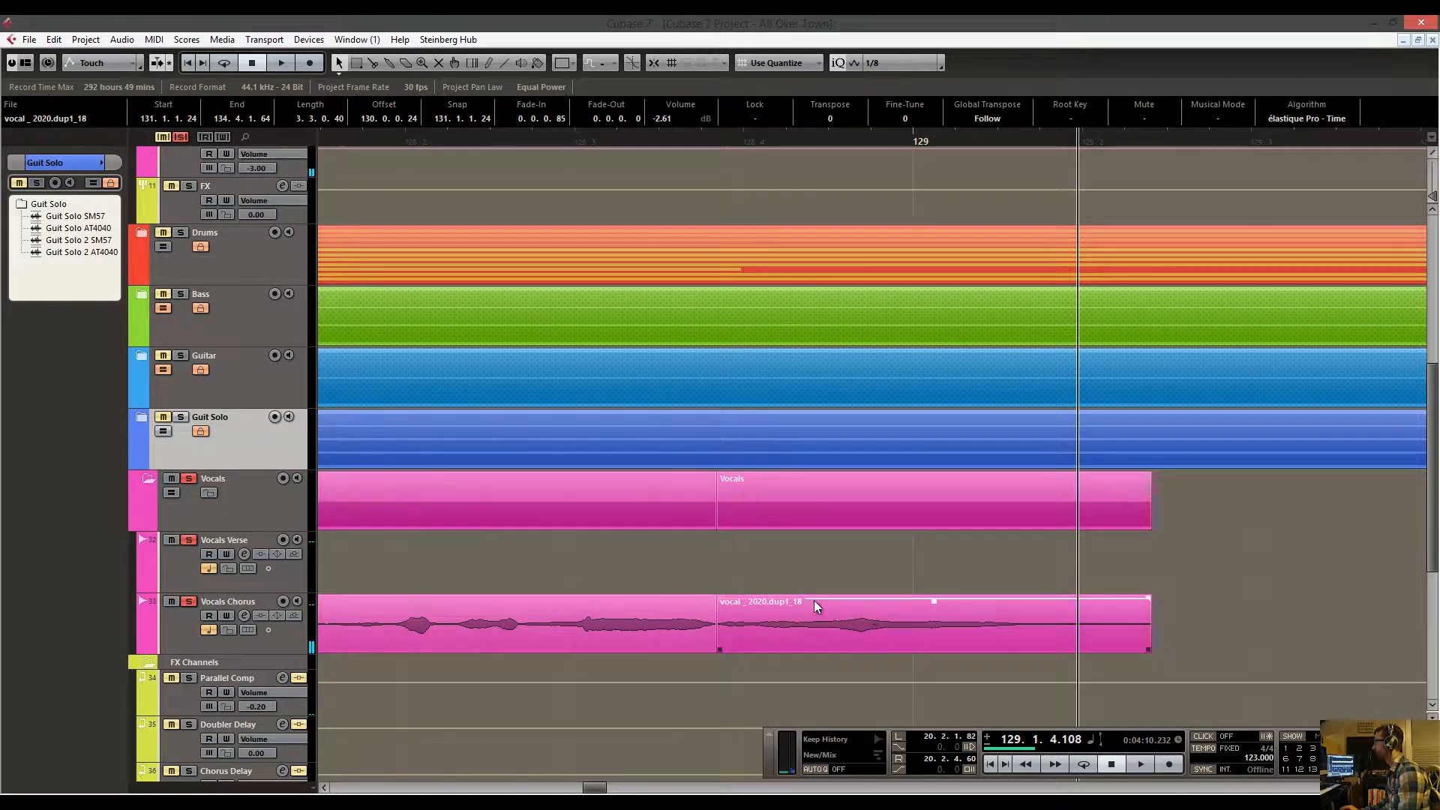
left_click_drag(510, 136, 318, 183)
key("space")
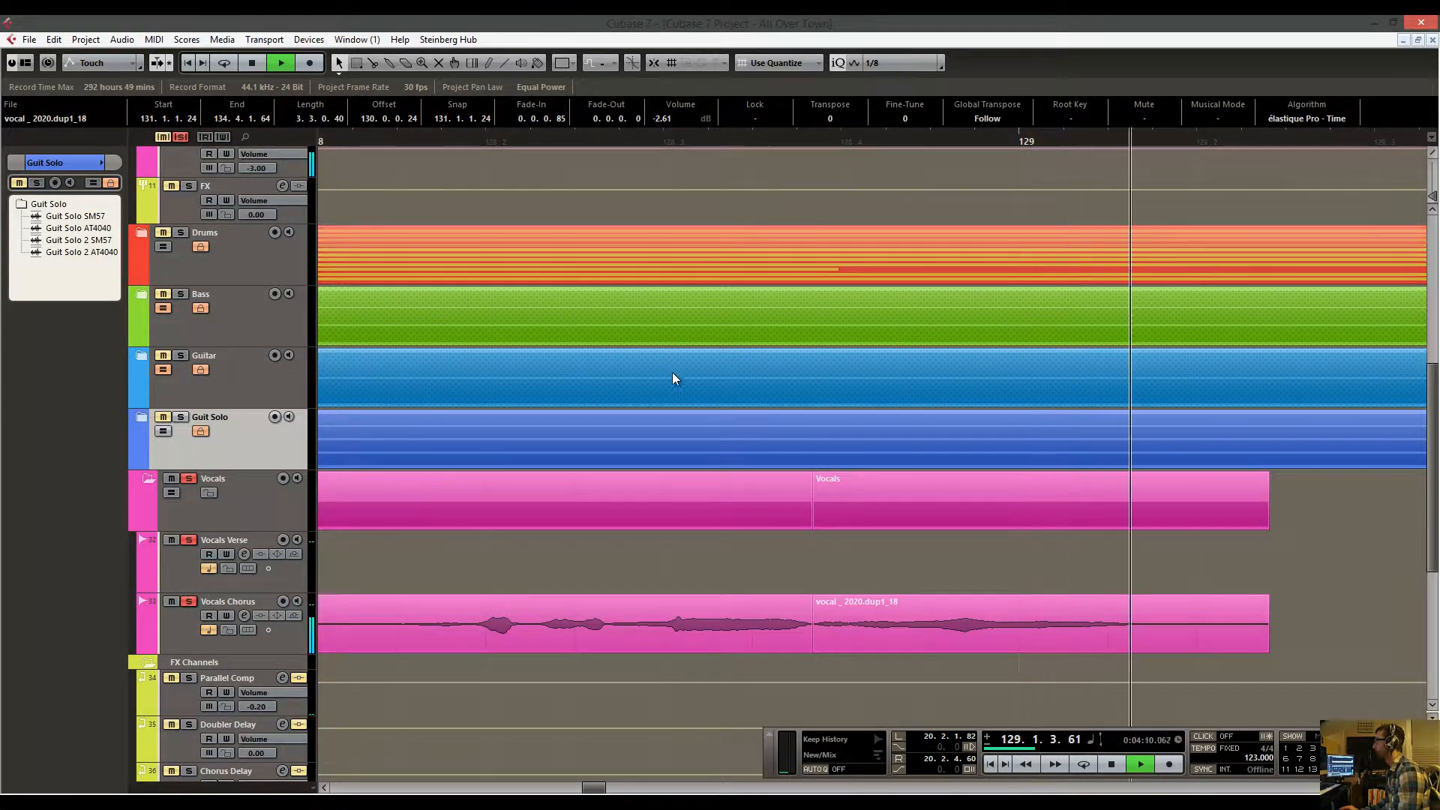
key("space")
Split the Vocals Chorus clip at 128.2.2.18, raise the volume of the piece after the cut, and replay it from about bar 128.
right_click(612, 615)
left_click(648, 615)
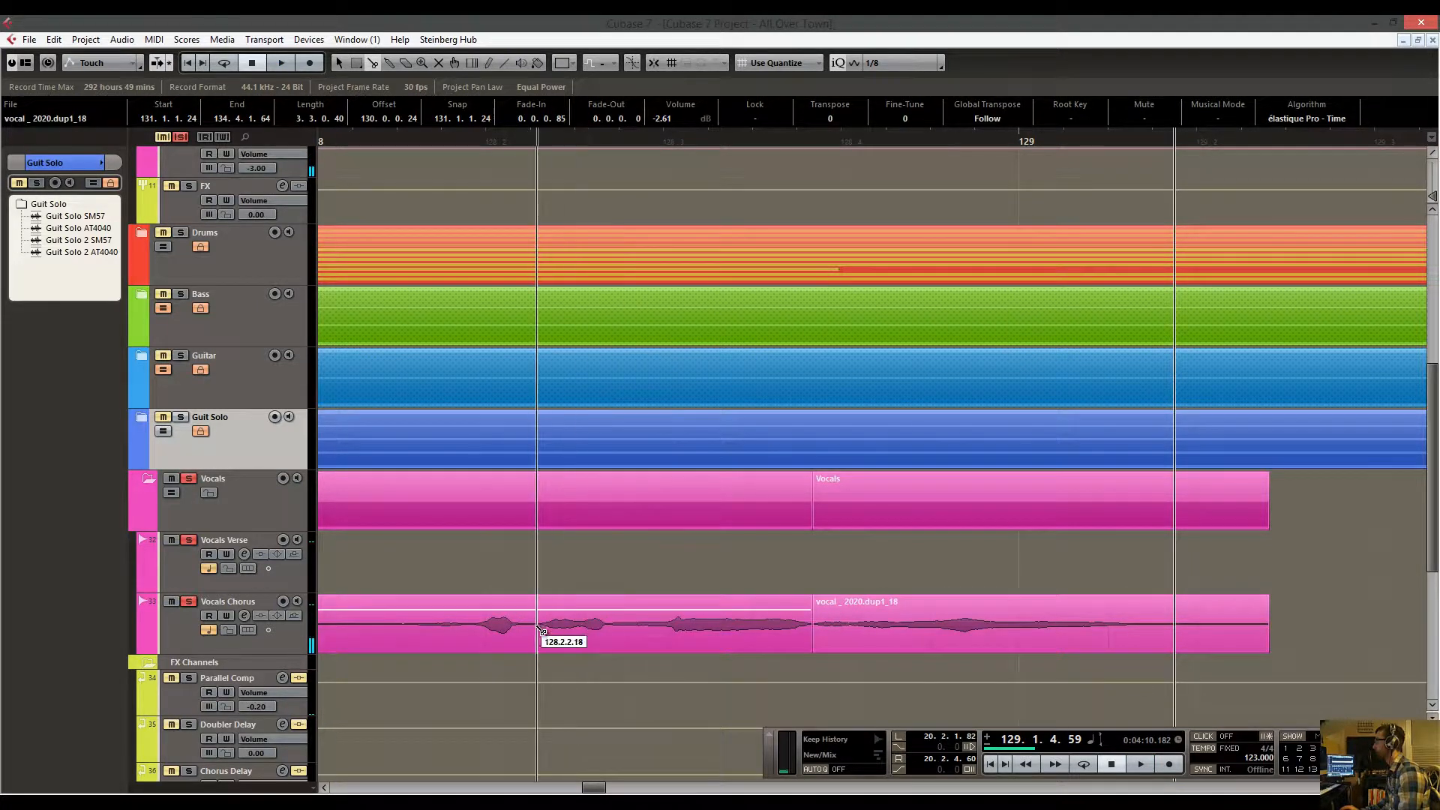
left_click(537, 630)
key("1")
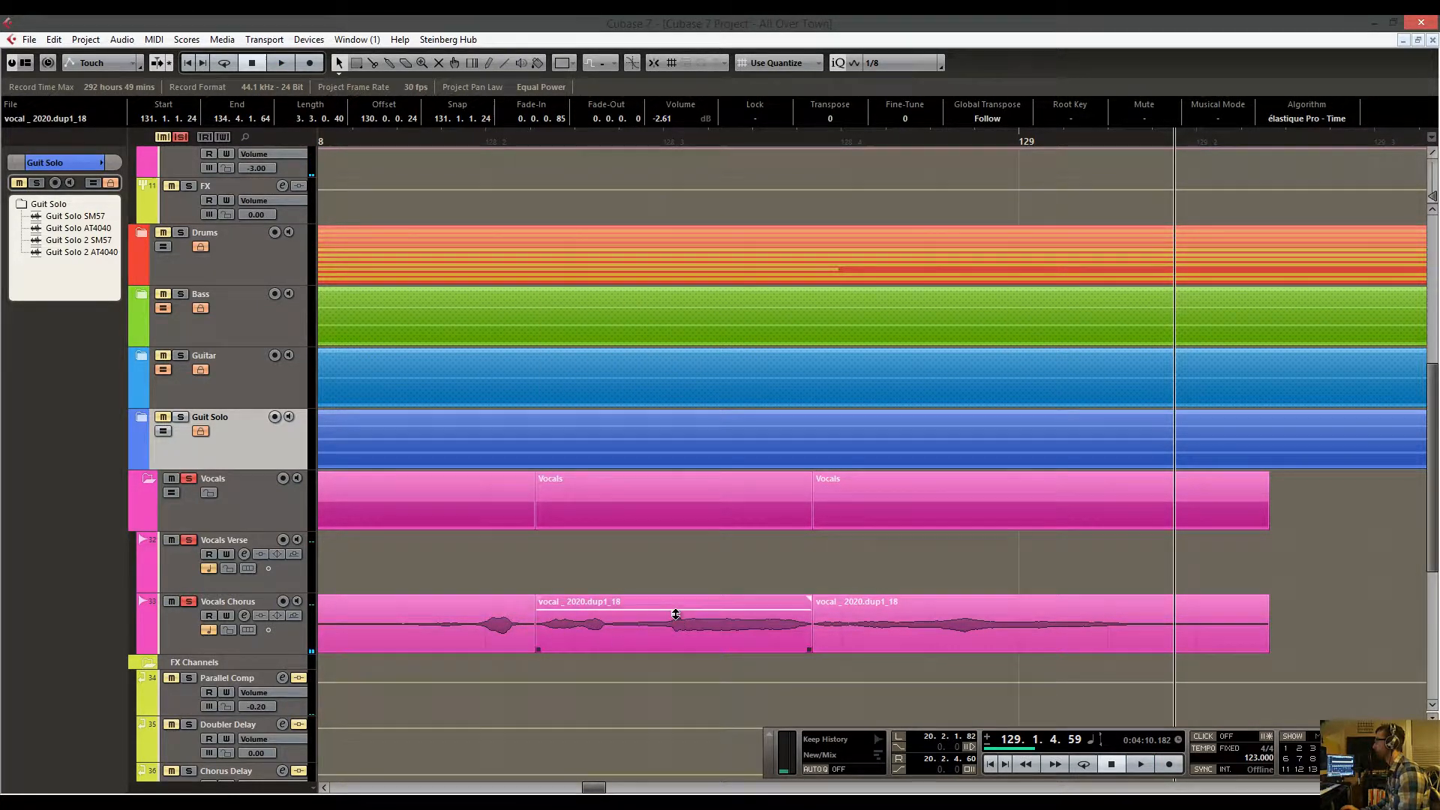
left_click_drag(676, 609, 675, 609)
left_click_drag(443, 139, 394, 138)
key("space")
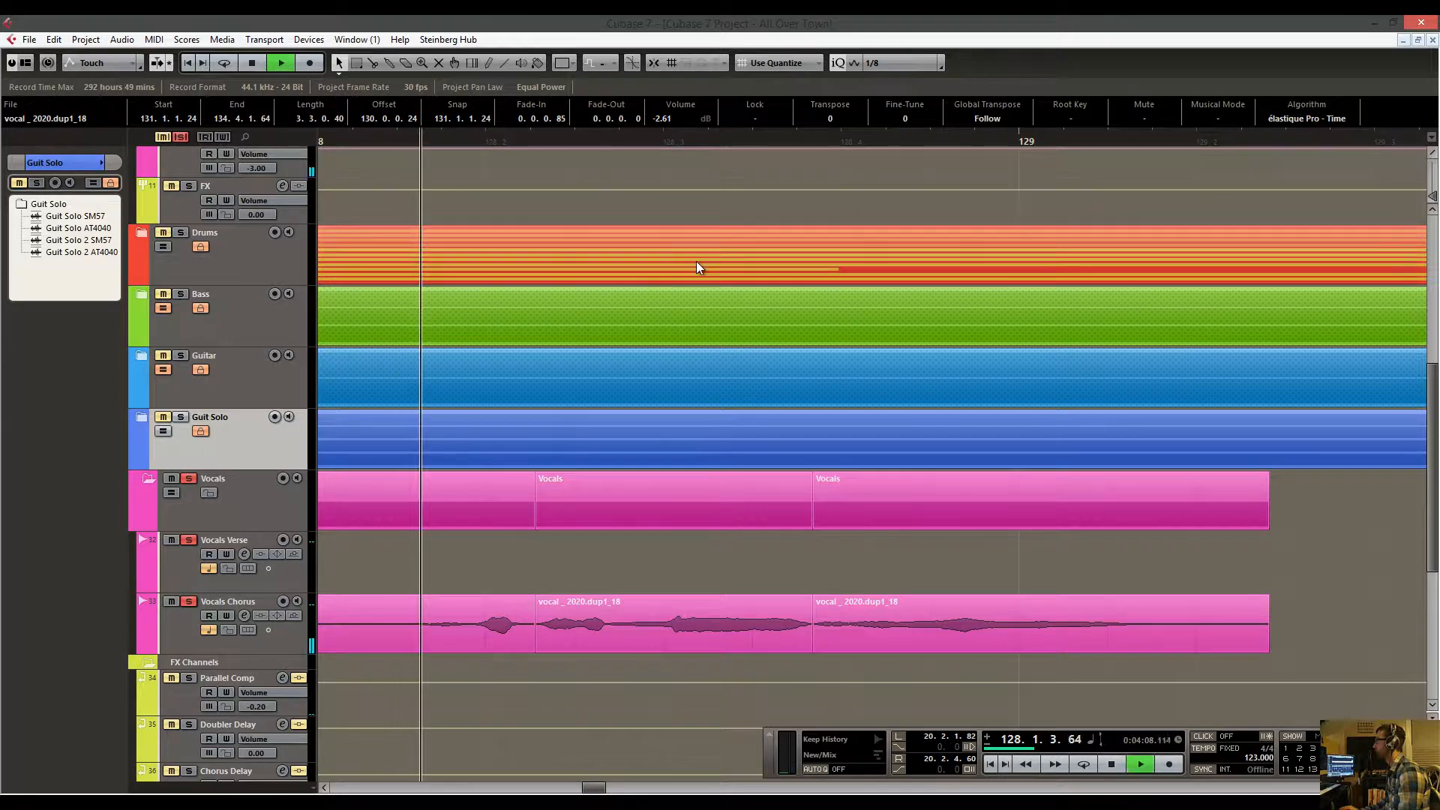
key("space")
Split the Vocals Chorus clip at 128.1.2.27 and 128.1.4.70 to isolate two short pieces before 128.2.2.18.
right_click(793, 525)
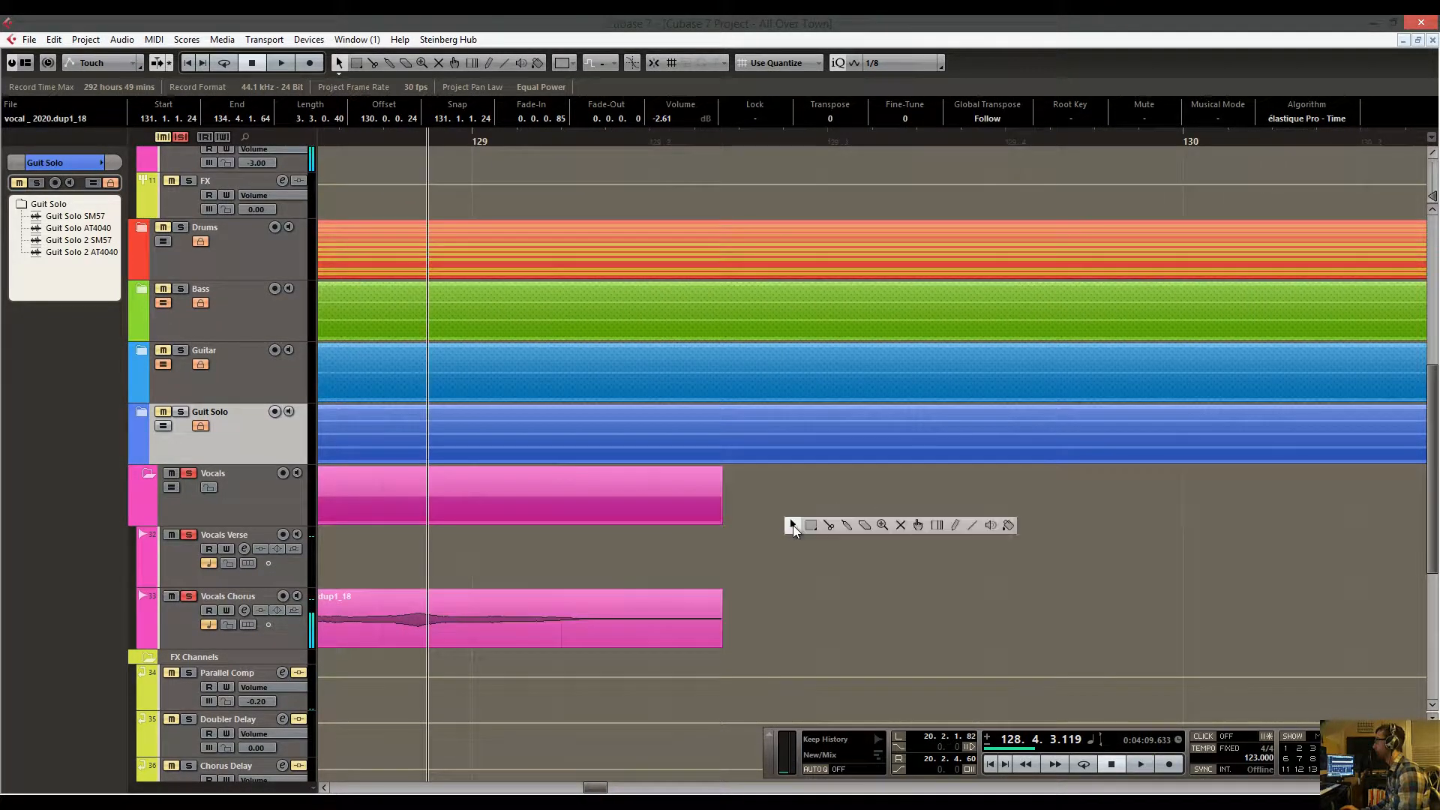
left_click(829, 525)
scroll(975, 488, "left", 5)
scroll(1050, 465, "down", 1)
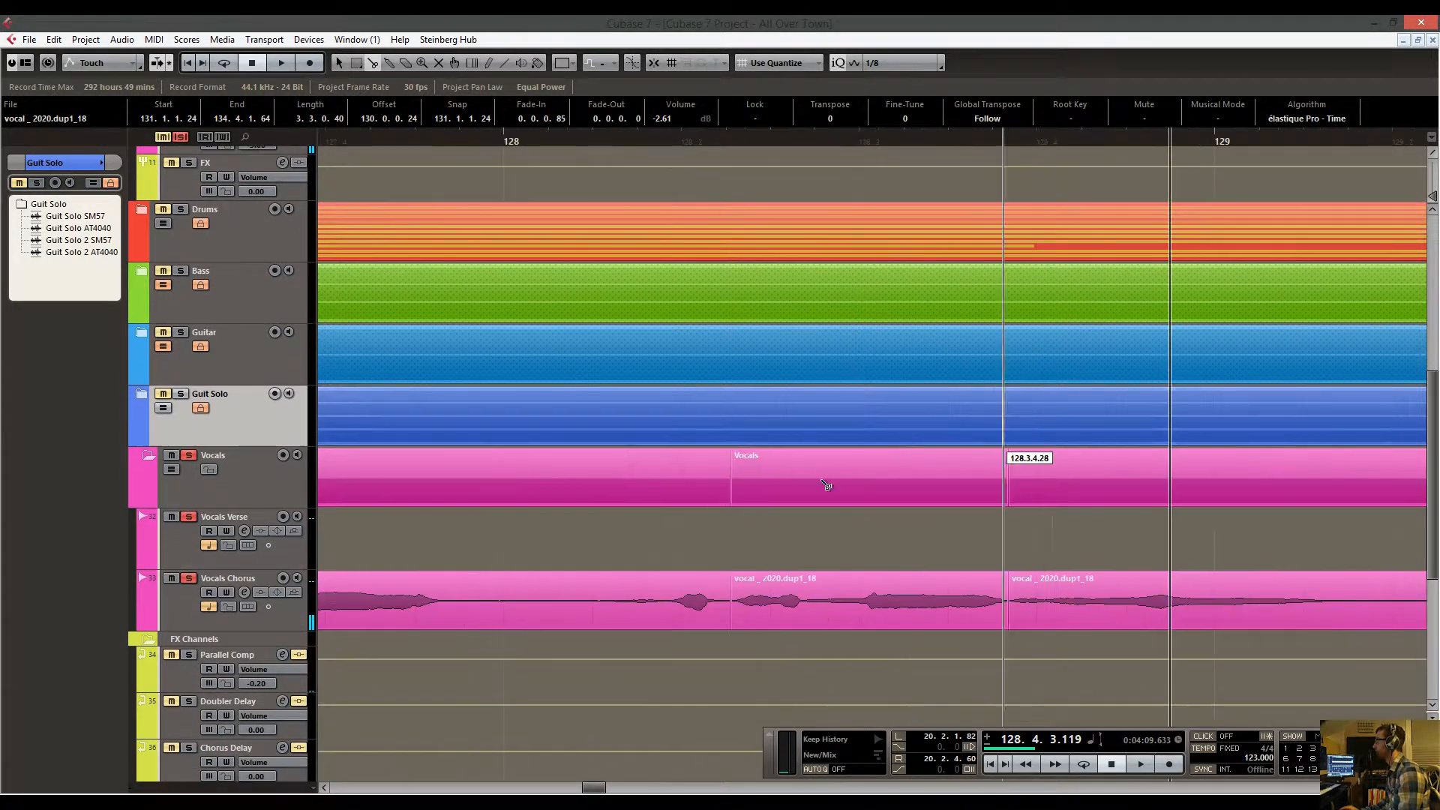
left_click(558, 605)
left_click(665, 604)
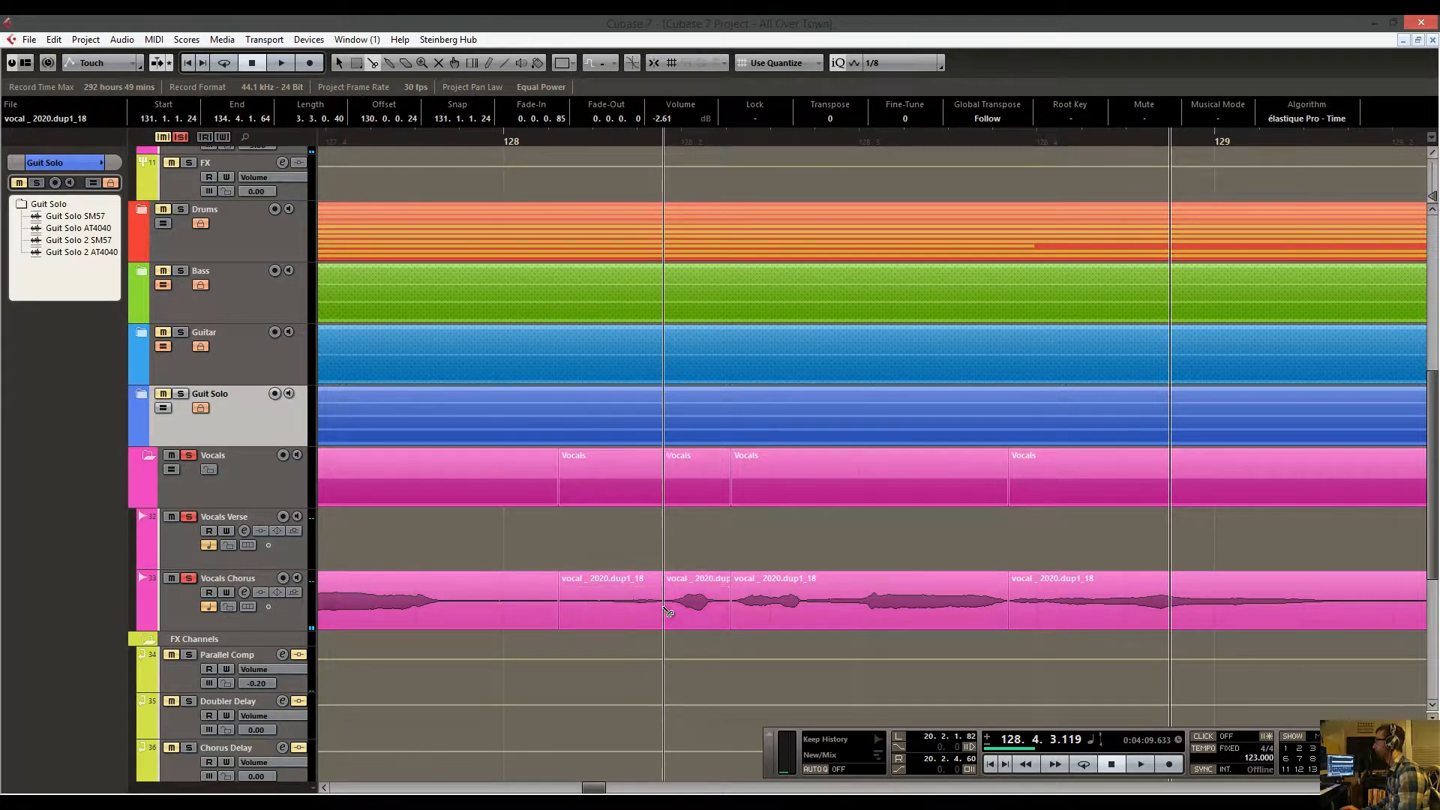
key("1")
Raise the piece from 128.1.2.27 to 0.00 dB, raise the short piece after it as well, and replay from 128.1.3.38.
left_click(612, 589)
left_click_drag(683, 590, 613, 580)
left_click(606, 137)
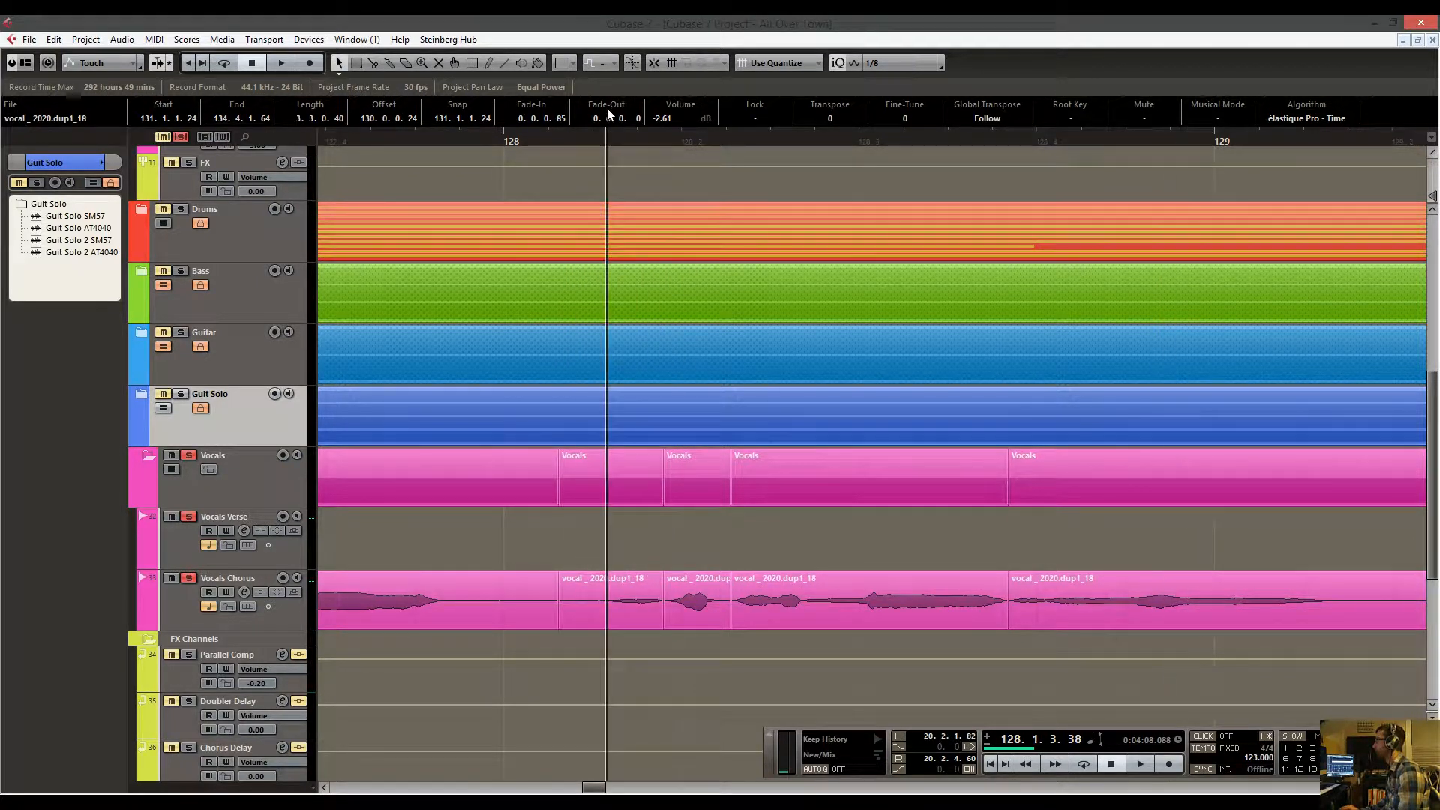
key("g")
key("g")
key("space")
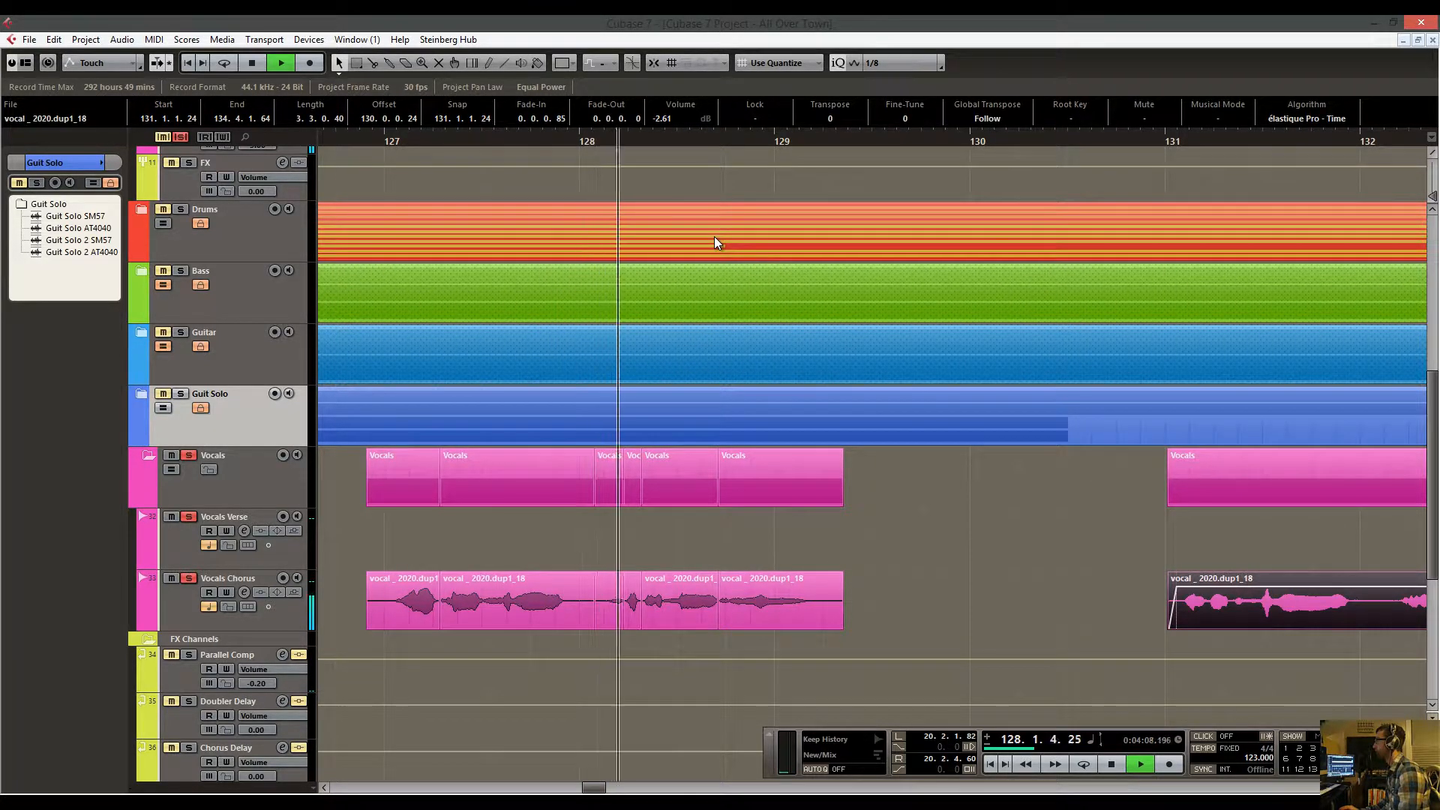
key("space")
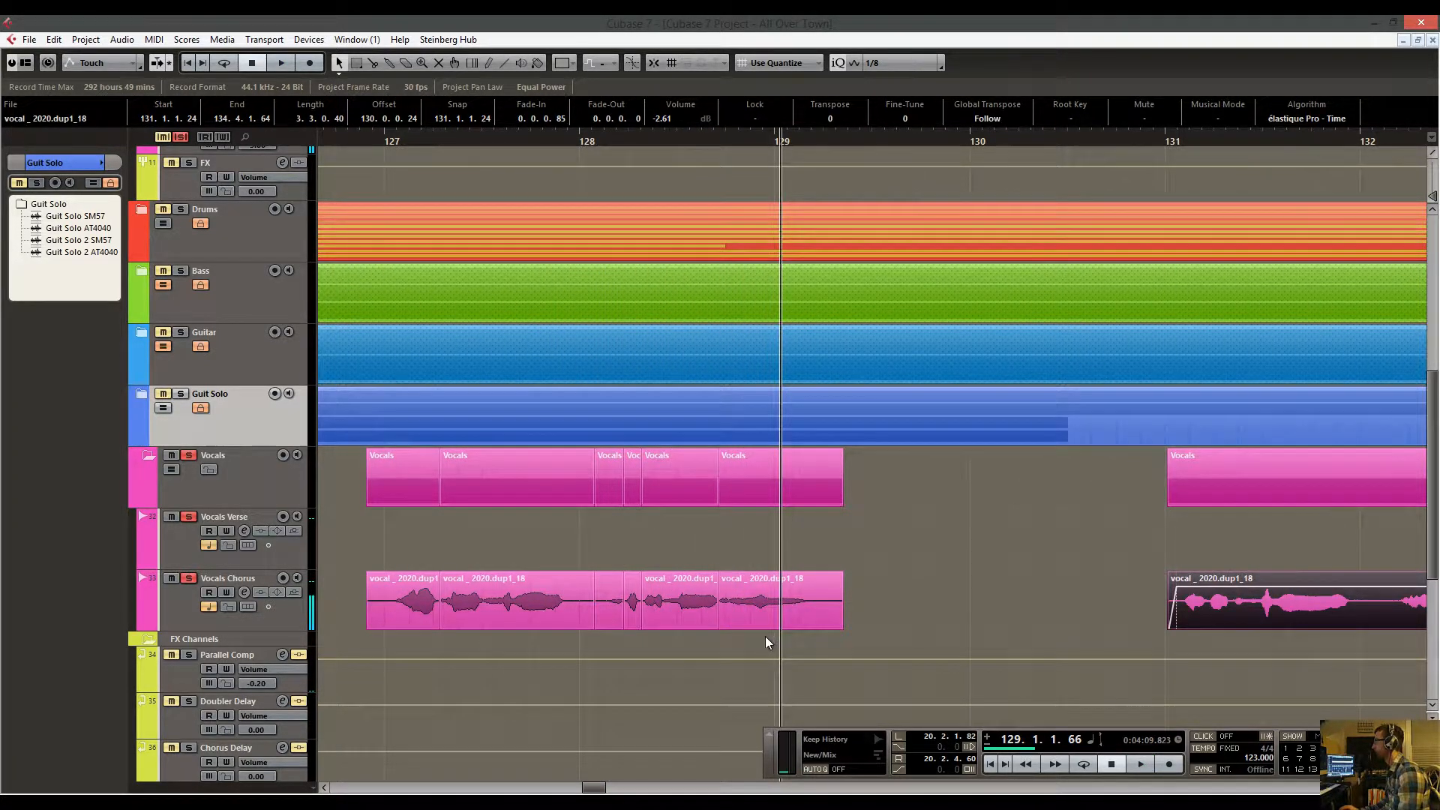
Crossfade the four adjoining Vocals Chorus pieces between 128.1.2.27 and about 129.2.2, lengthening the crossfades to 0.0.0.32.
left_click_drag(764, 636, 608, 603)
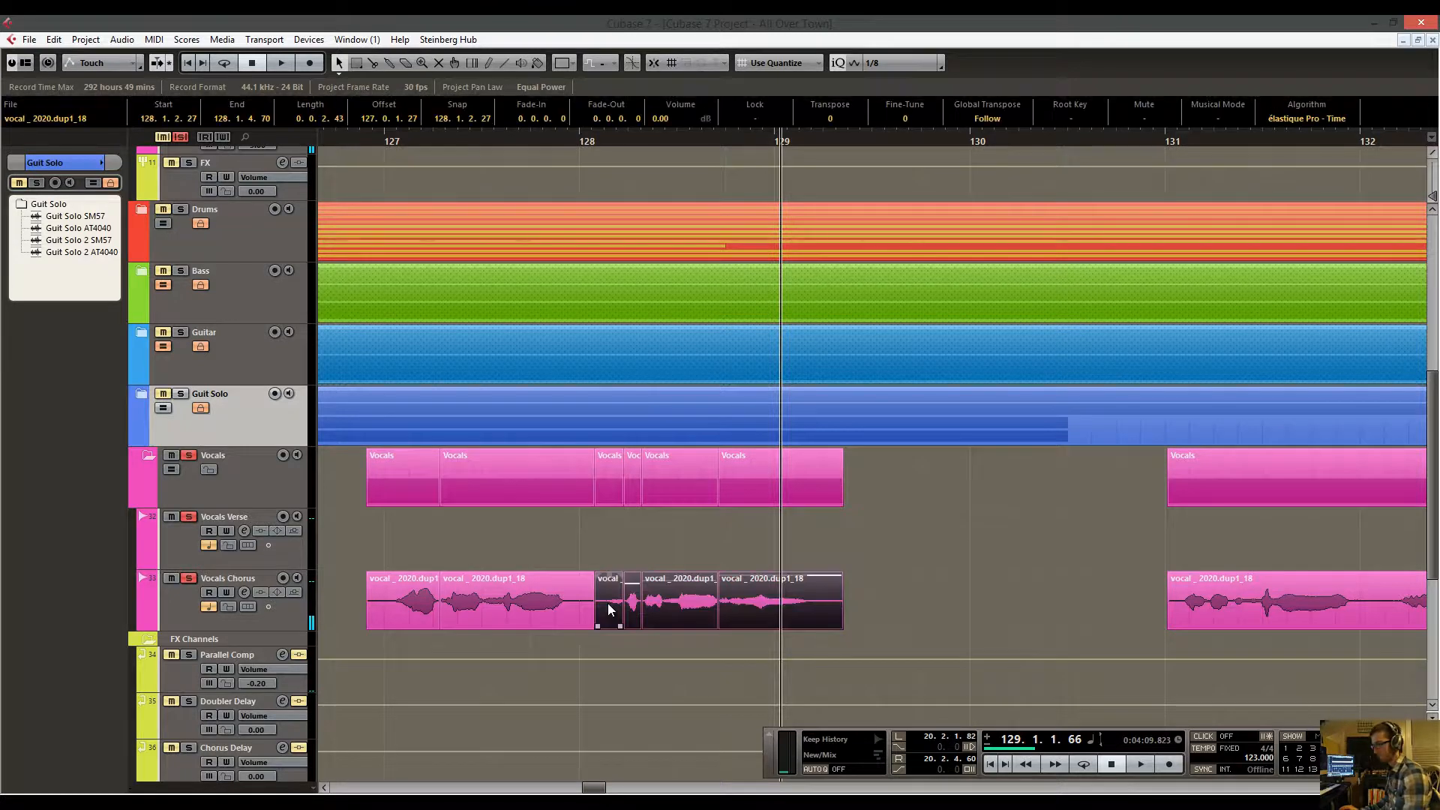
left_click(623, 159)
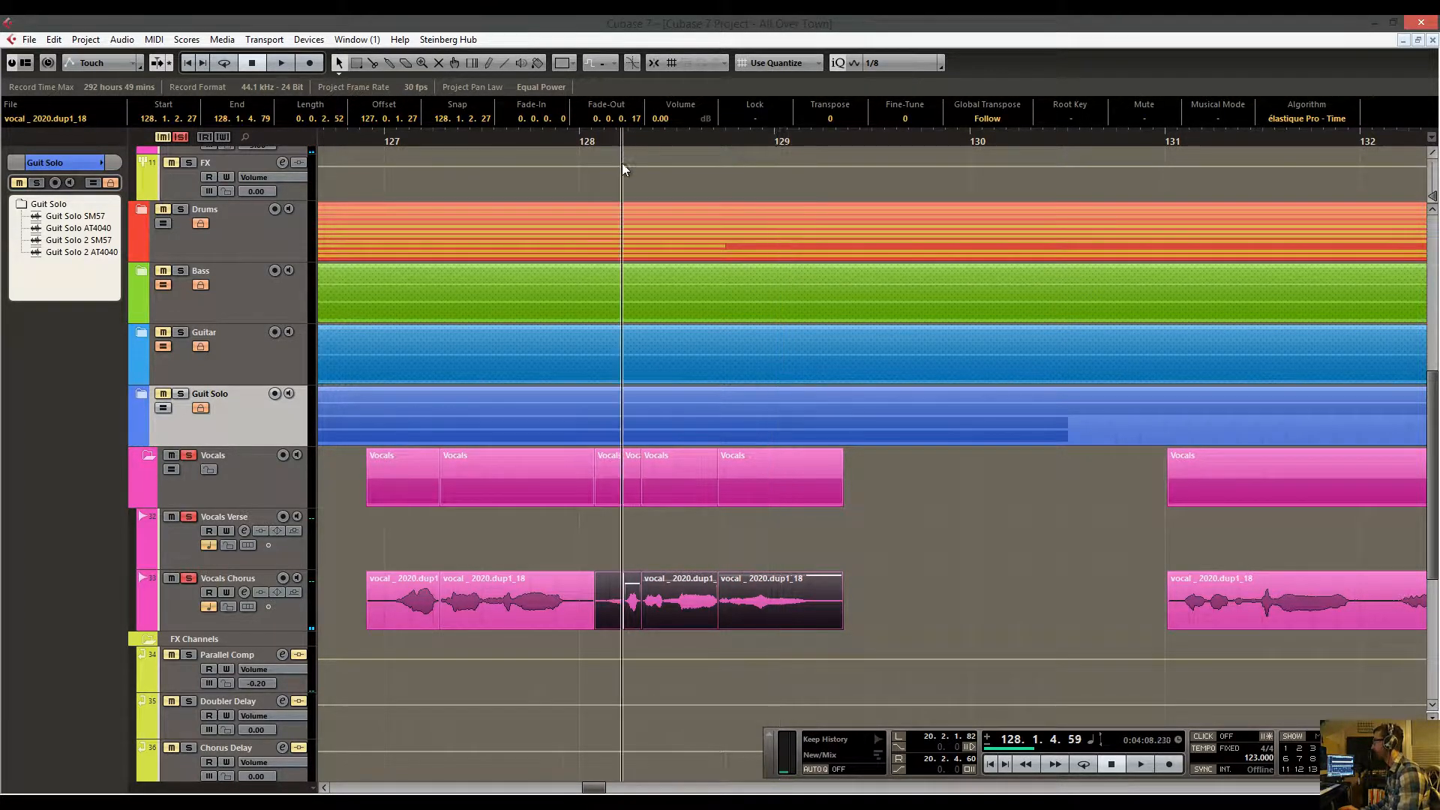
key("h")
key("h")
key("h")
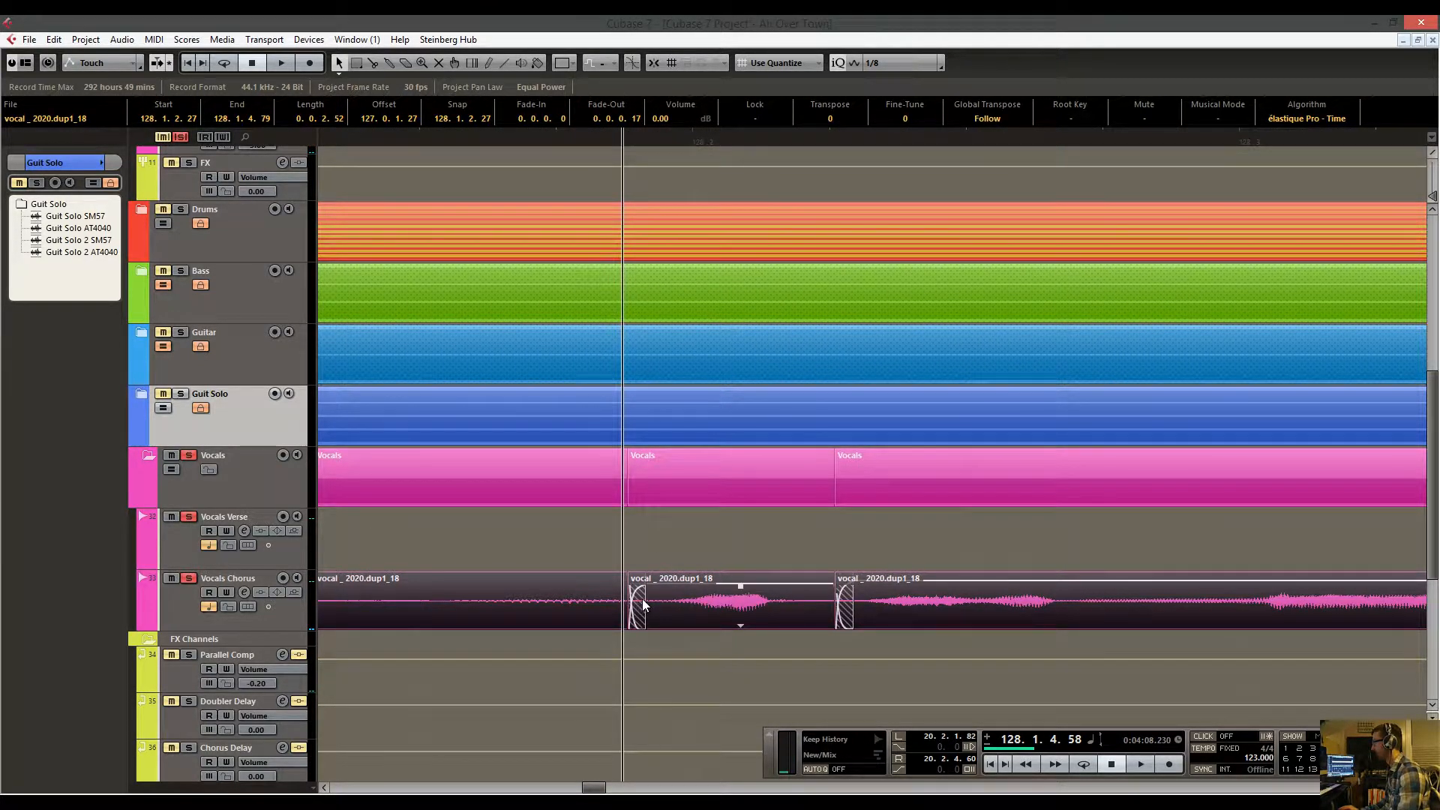
left_click_drag(644, 600, 661, 603)
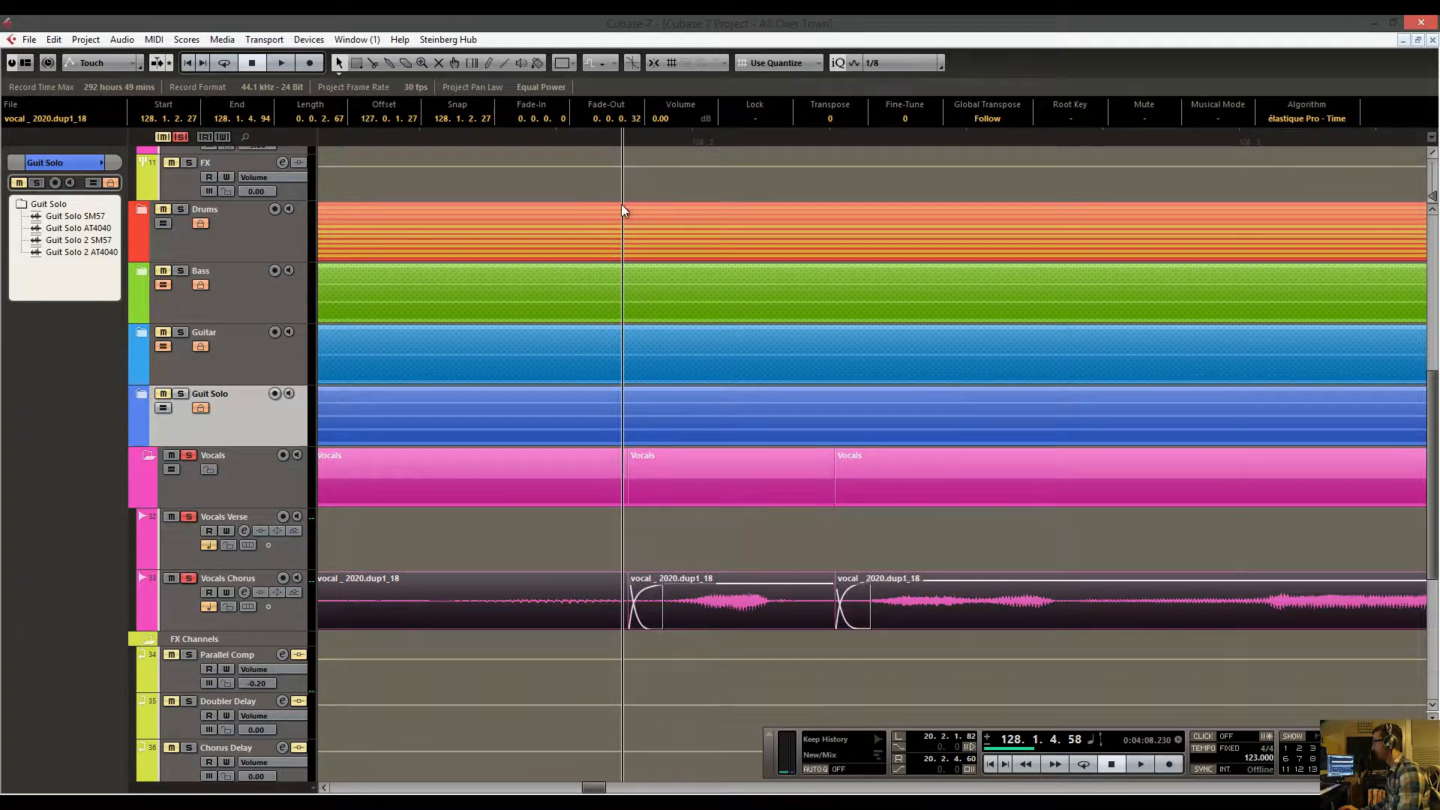
Replay the crossfaded Vocals Chorus pieces from about 128.1 and listen on through the phrase that starts at bar 131.
left_click_drag(615, 143, 596, 111)
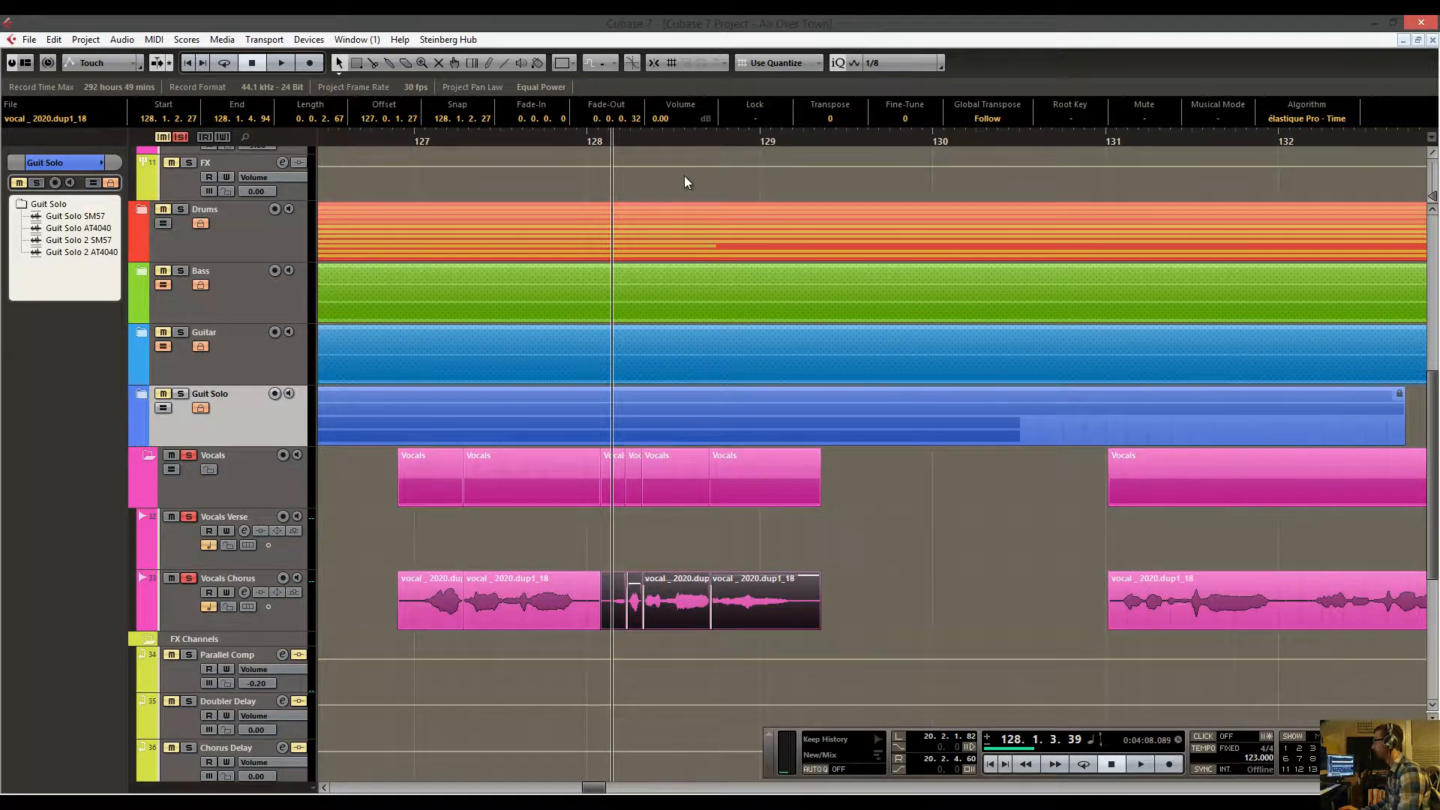
left_click(607, 138)
key("space")
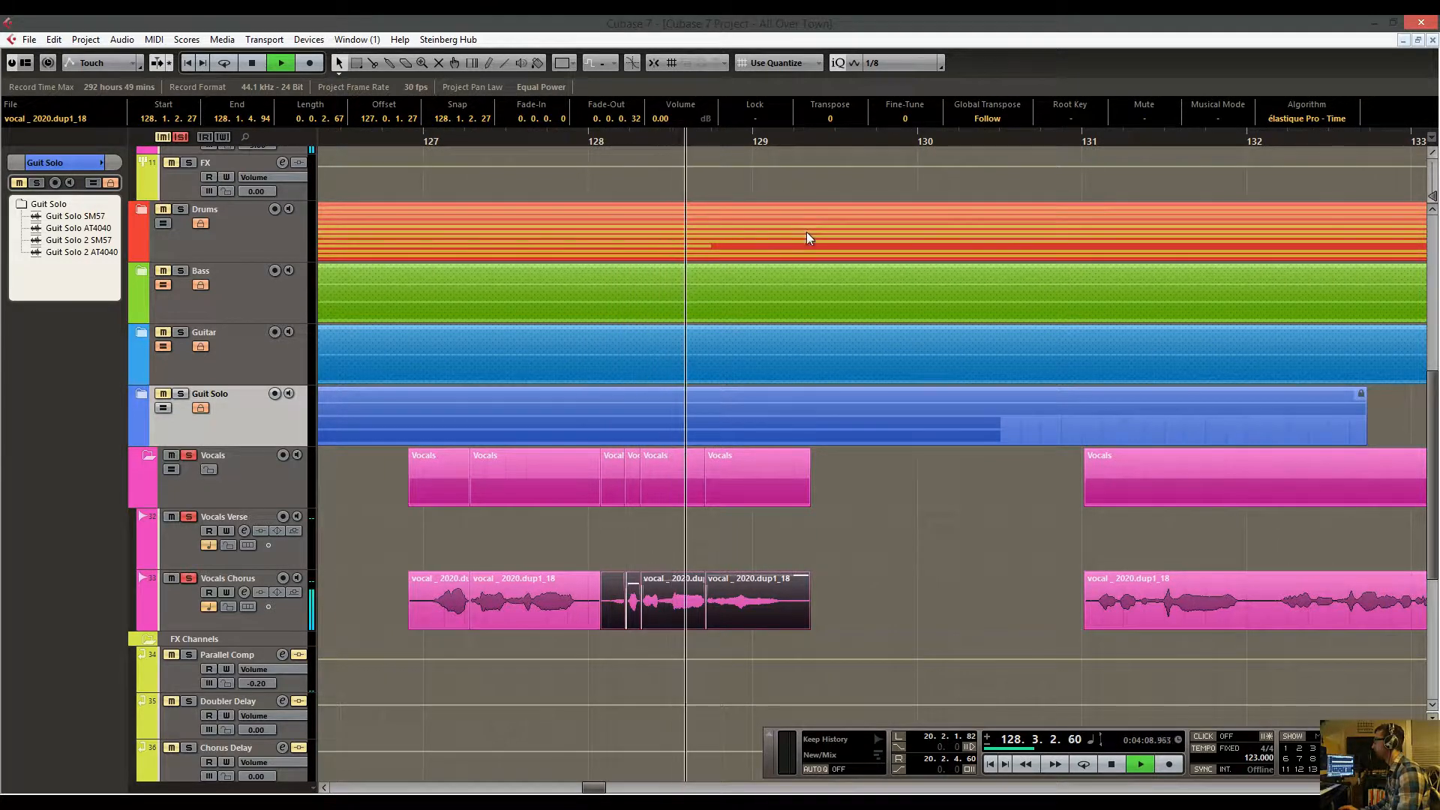
left_click_drag(839, 289, 491, 291)
left_click(787, 527)
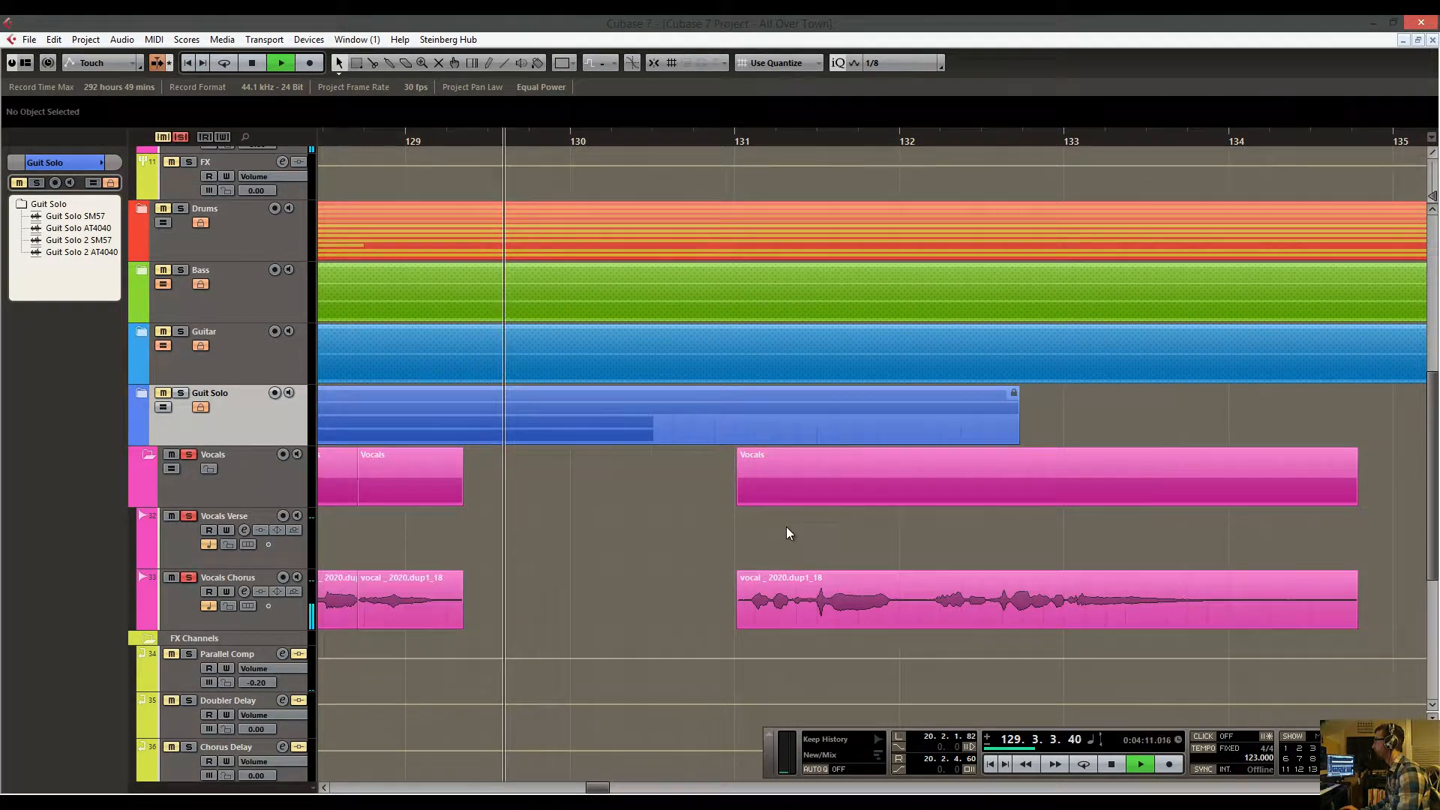
left_click_drag(842, 515, 656, 508)
left_click(547, 138)
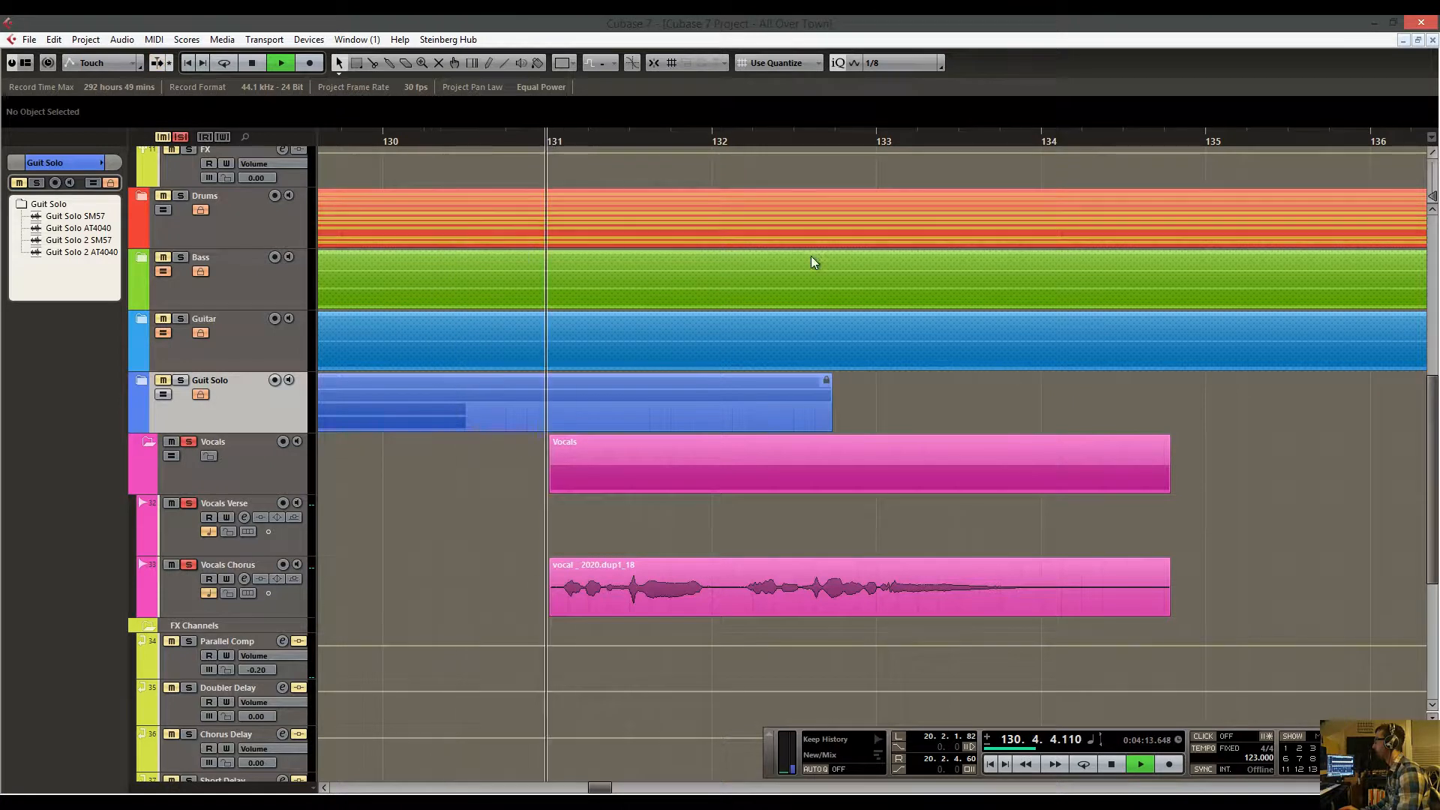
left_click_drag(868, 306, 763, 304)
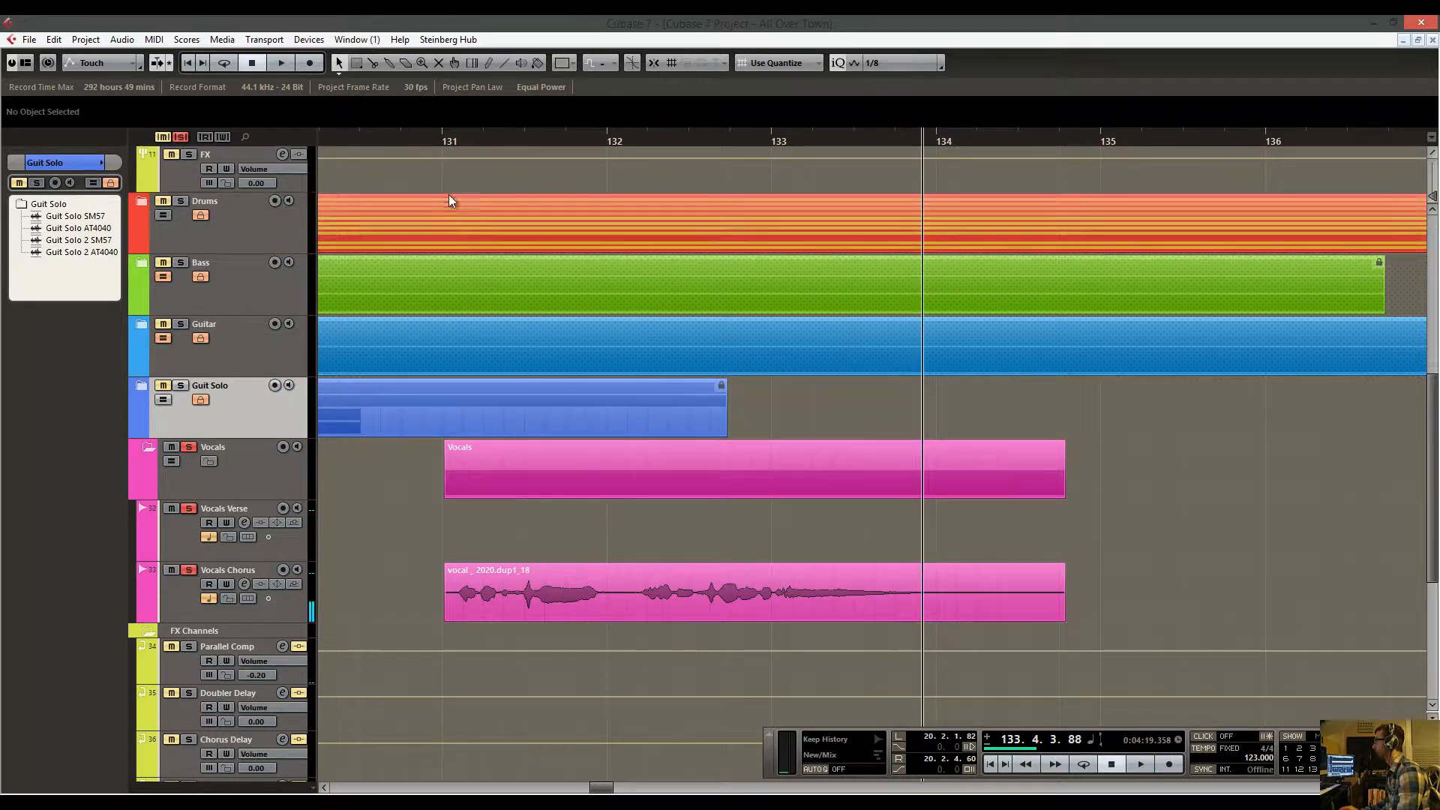
Replay the phrase at bar 131 and split the Vocals Chorus clip at 131.2.2.39 and on both sides of the short peak near 131.3.
left_click(449, 141)
key("space")
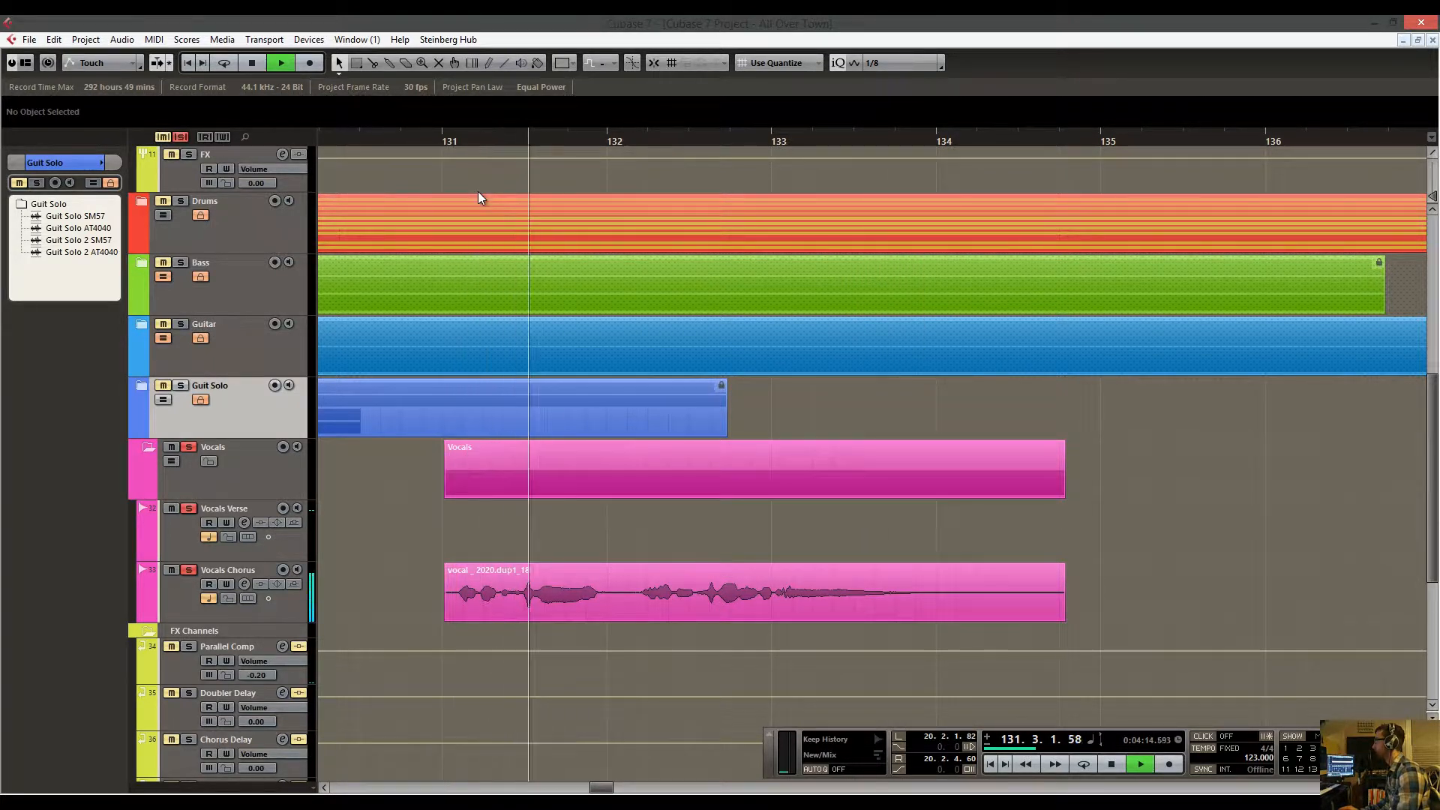
key("space")
left_click_drag(497, 141, 514, 183)
right_click(593, 420)
left_click(633, 422)
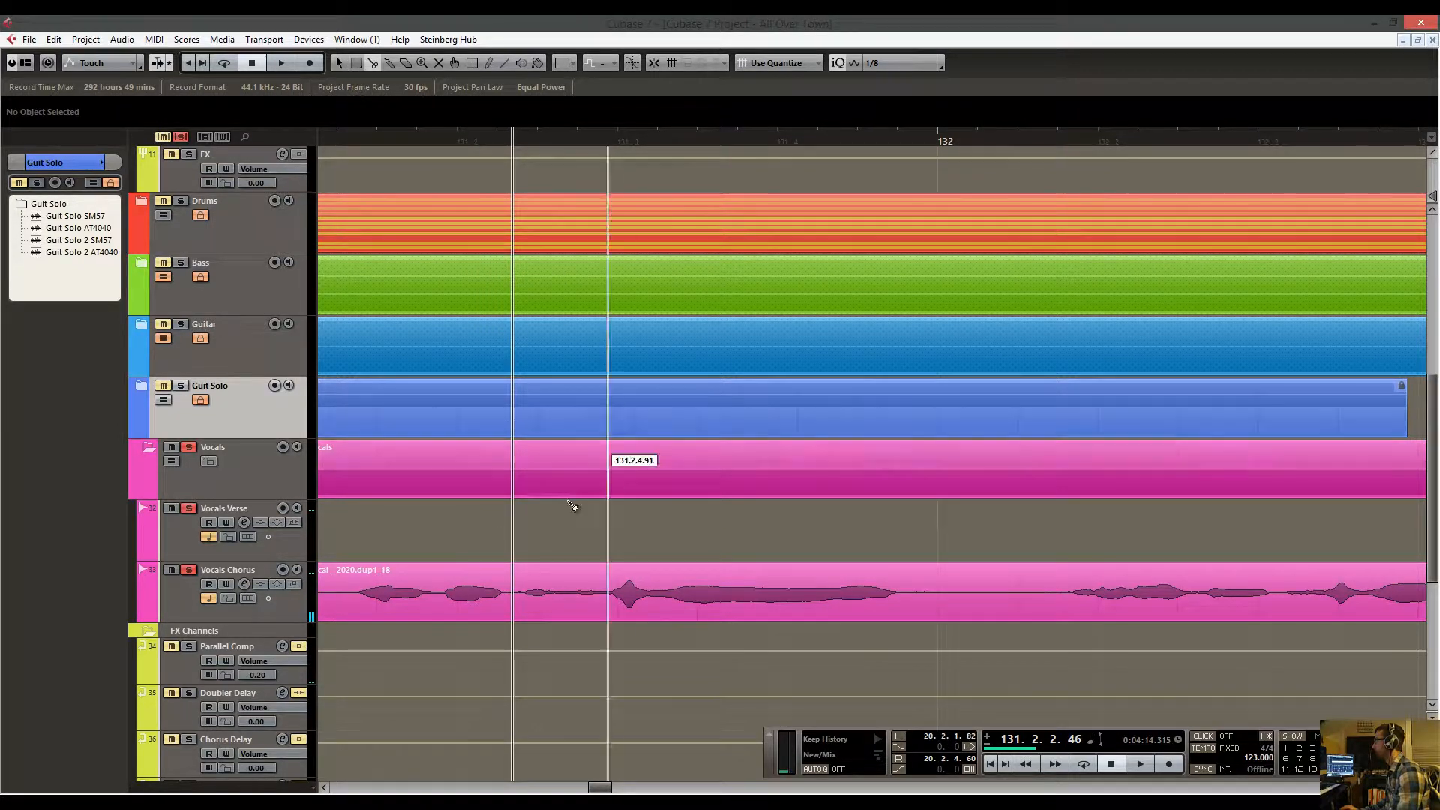
left_click(521, 608)
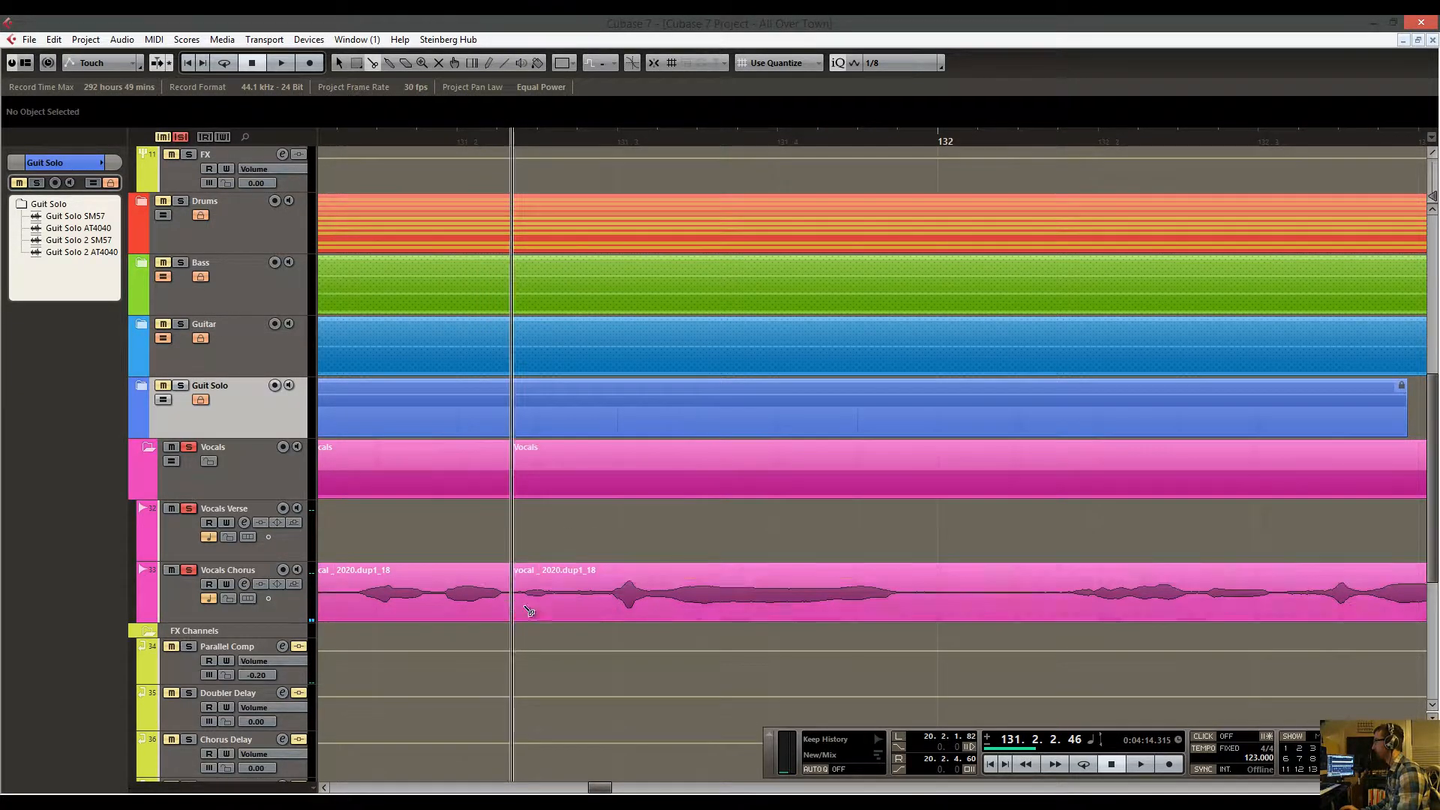
left_click(613, 604)
left_click(651, 611)
key("1")
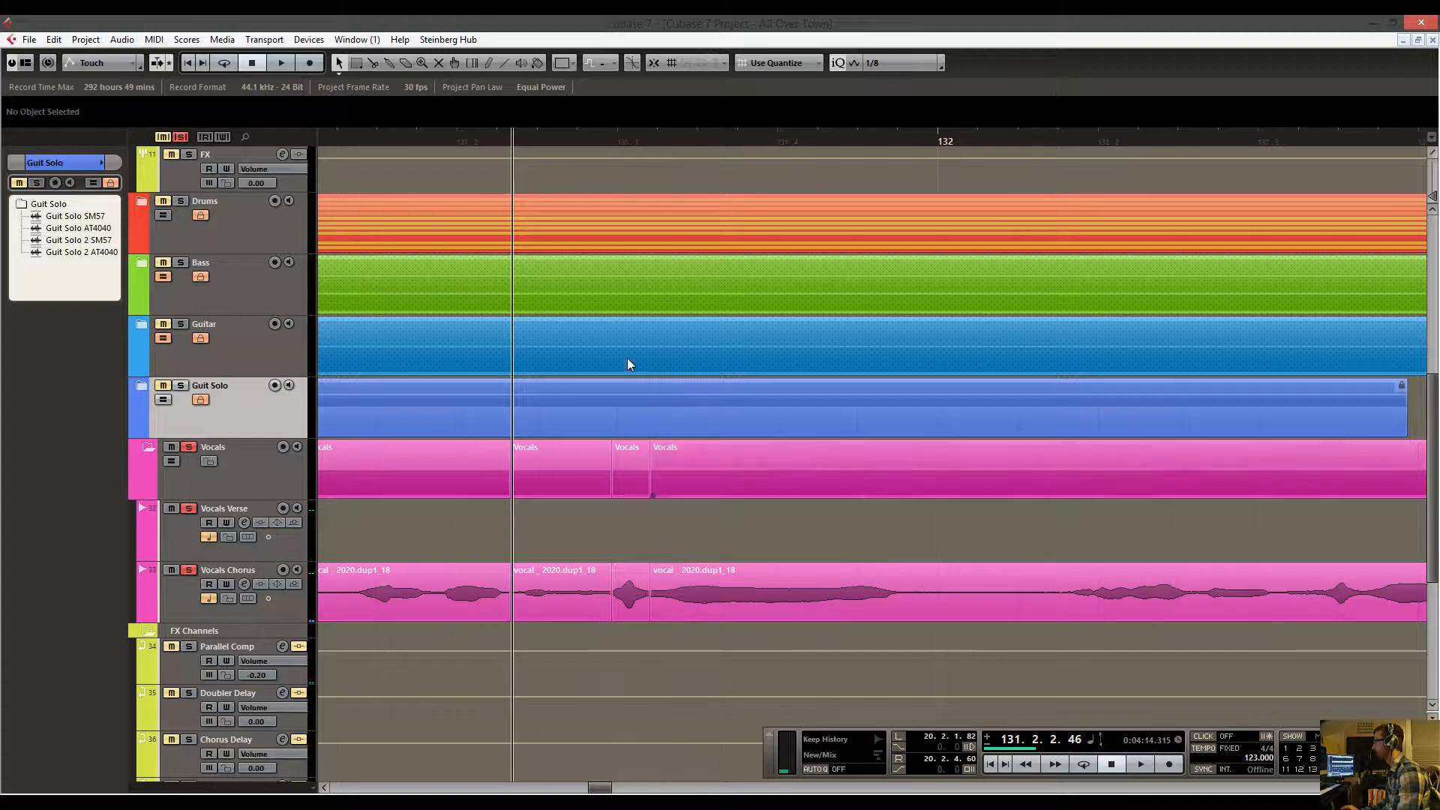
Replay from about bar 131, lower the short peak piece near 131.3, and raise the quiet piece before it to about -1.08 dB.
left_click_drag(569, 134, 396, 137)
key("space")
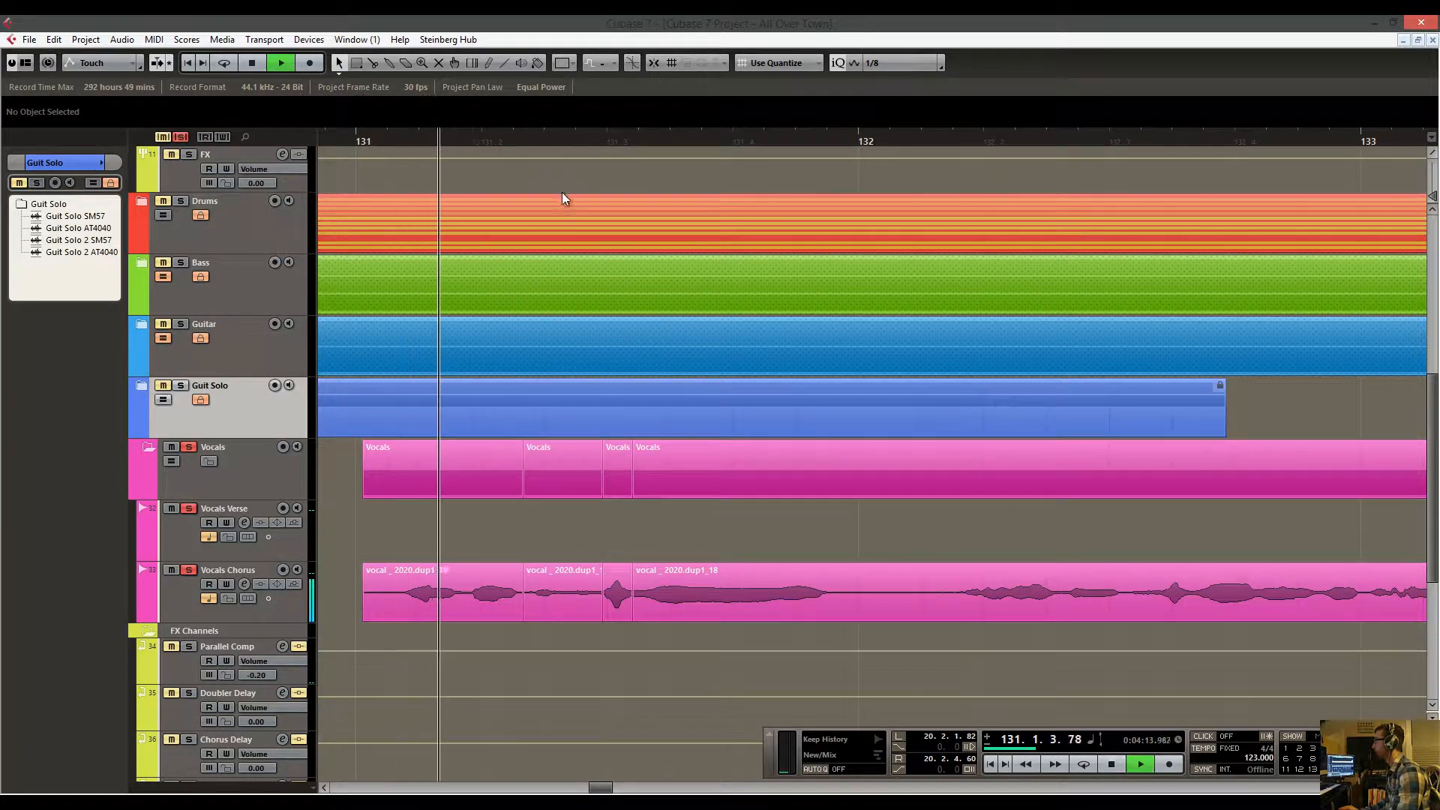
key("space")
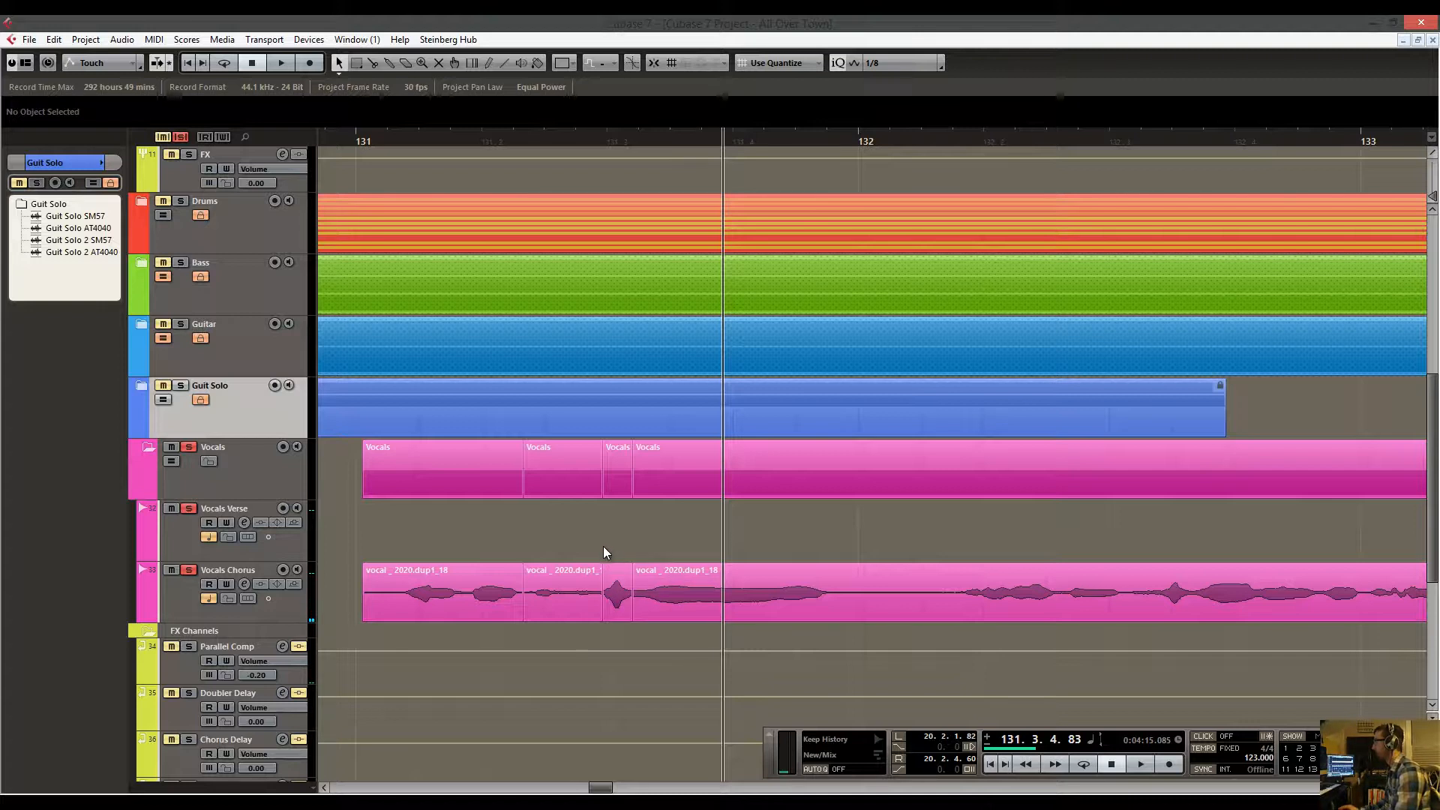
left_click_drag(618, 578, 564, 577)
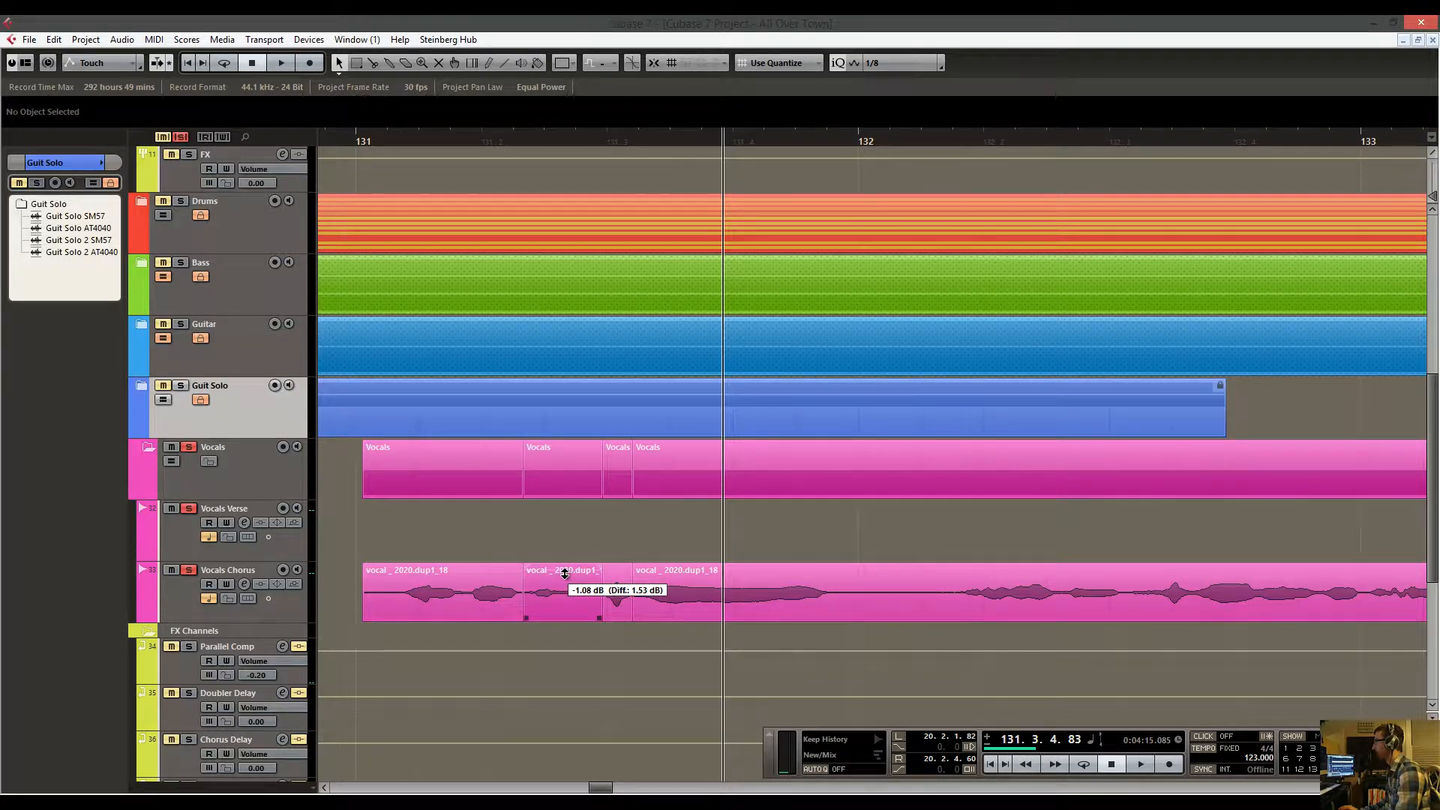
Crossfade the four adjoining Vocals Chorus pieces from bar 131 and lengthen the crossfades.
left_click(591, 584)
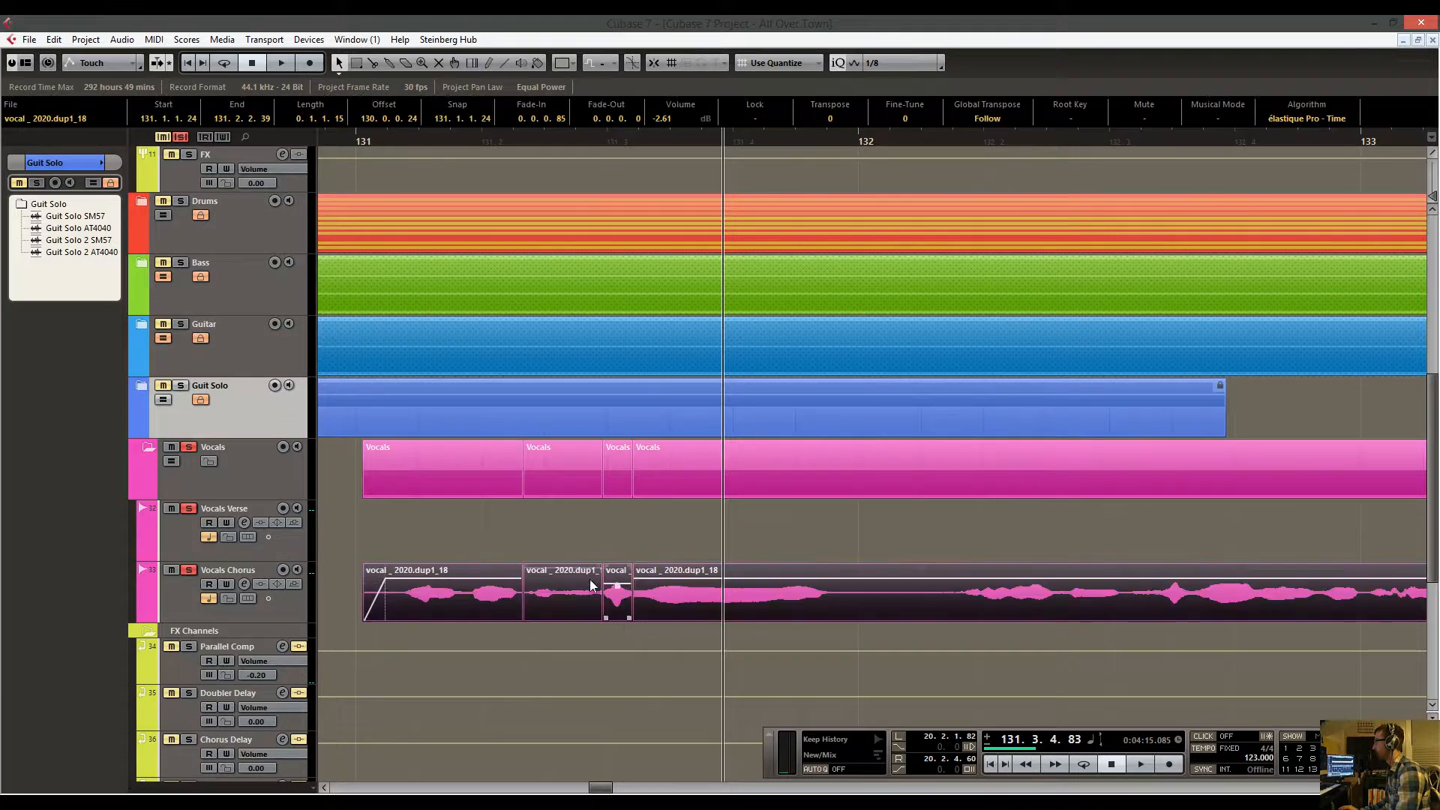
key("x")
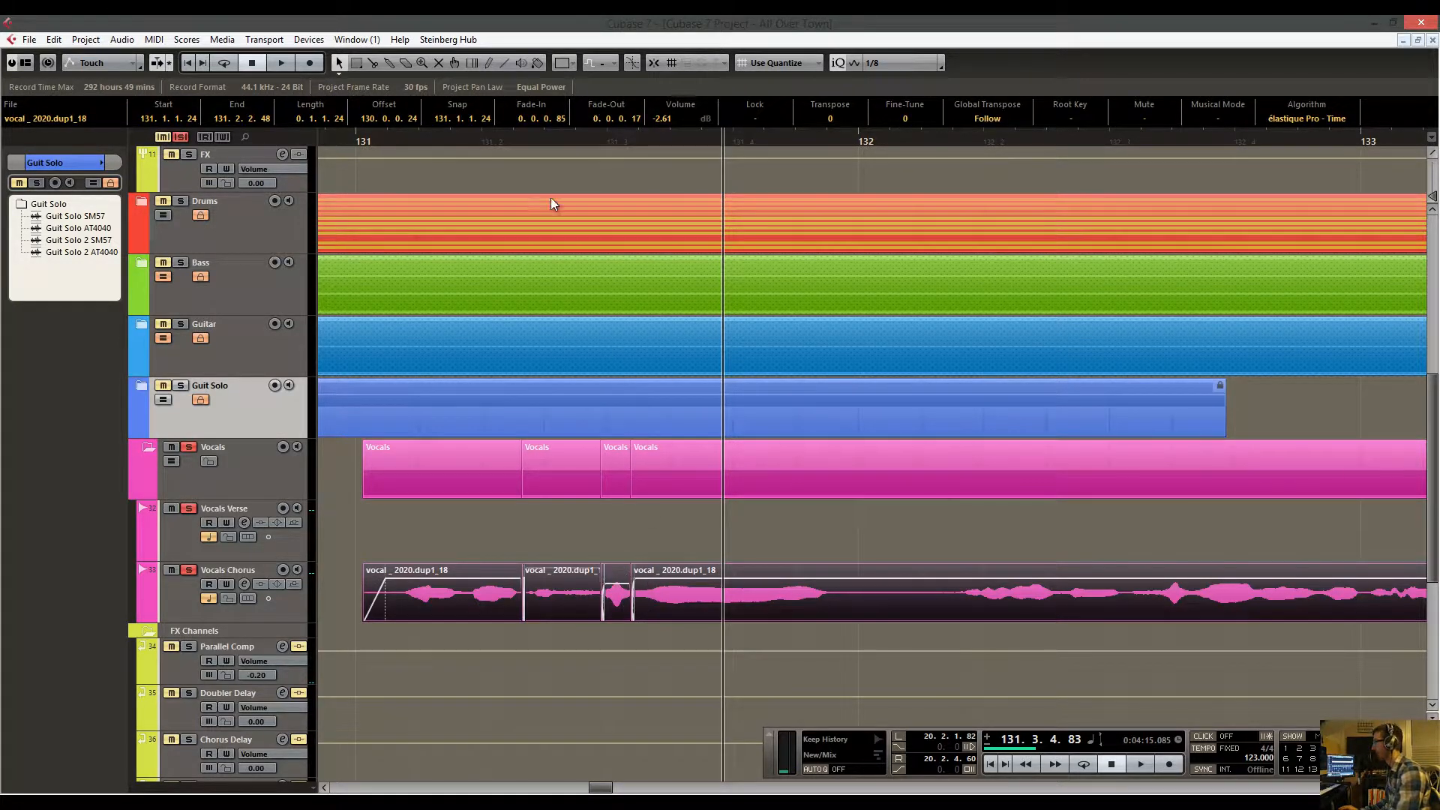
left_click_drag(602, 137, 609, 225)
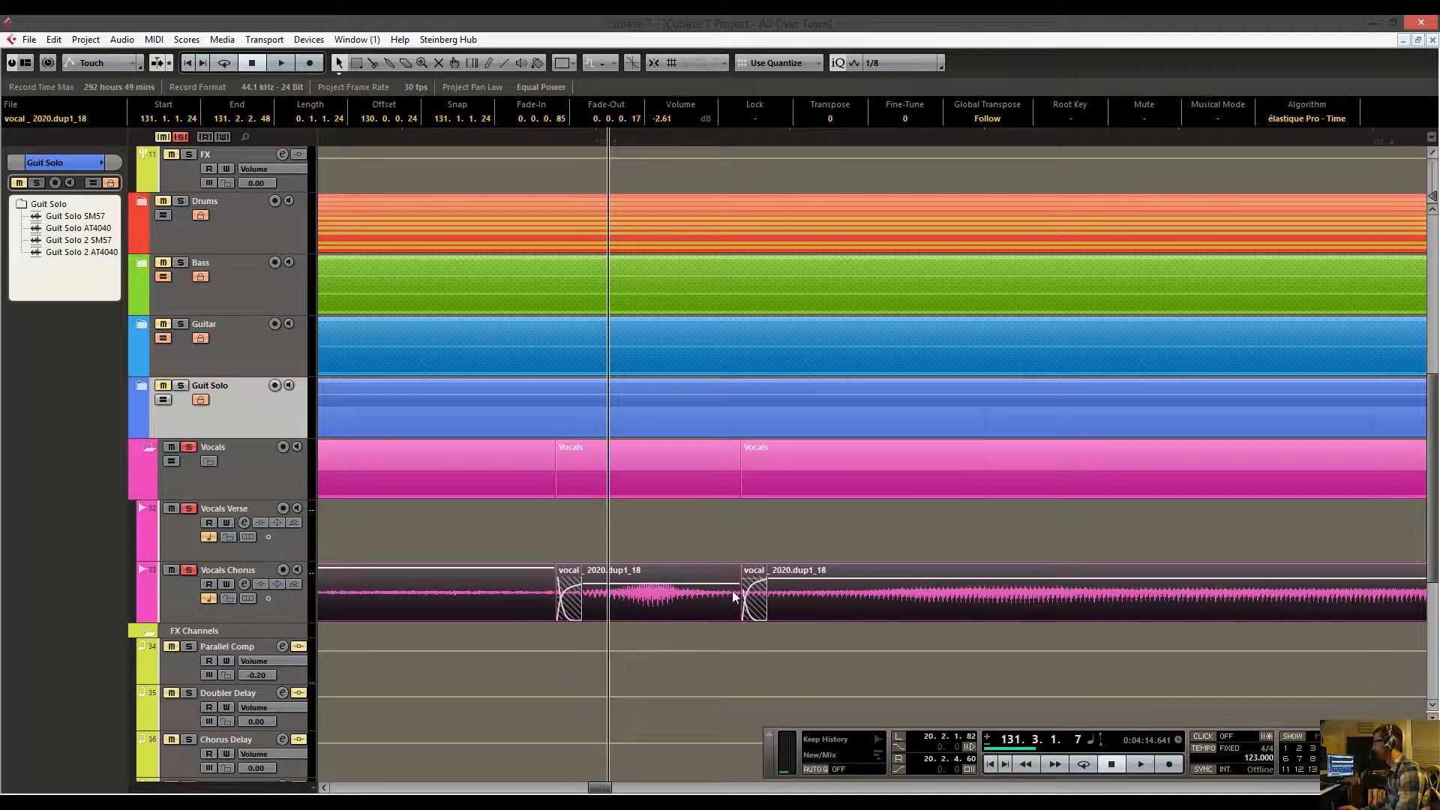
left_click_drag(765, 592, 800, 590)
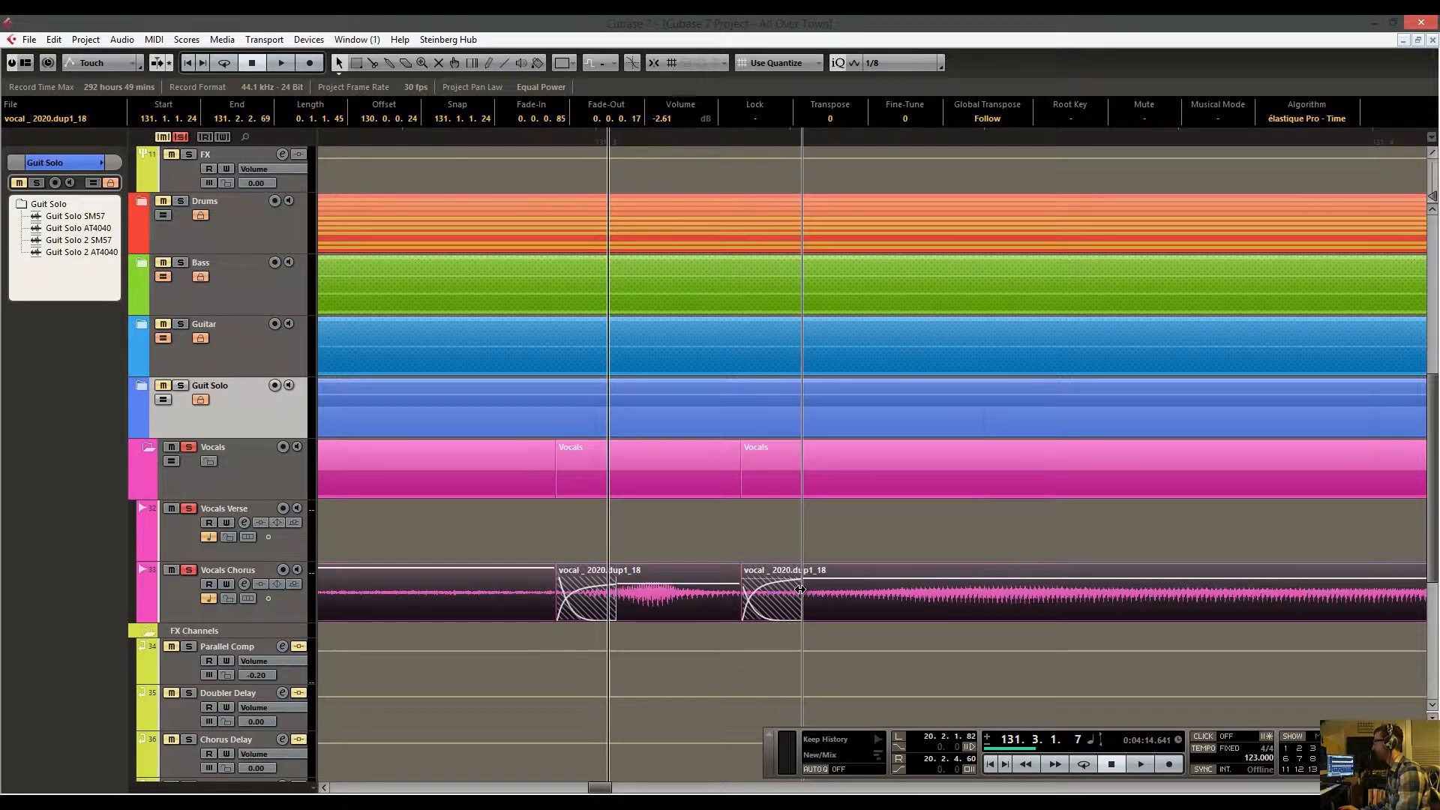
left_click_drag(634, 137, 646, 97)
Replay the edited phrase from bar 131 and split the long Vocals Chorus piece near bar 133.
left_click(528, 264)
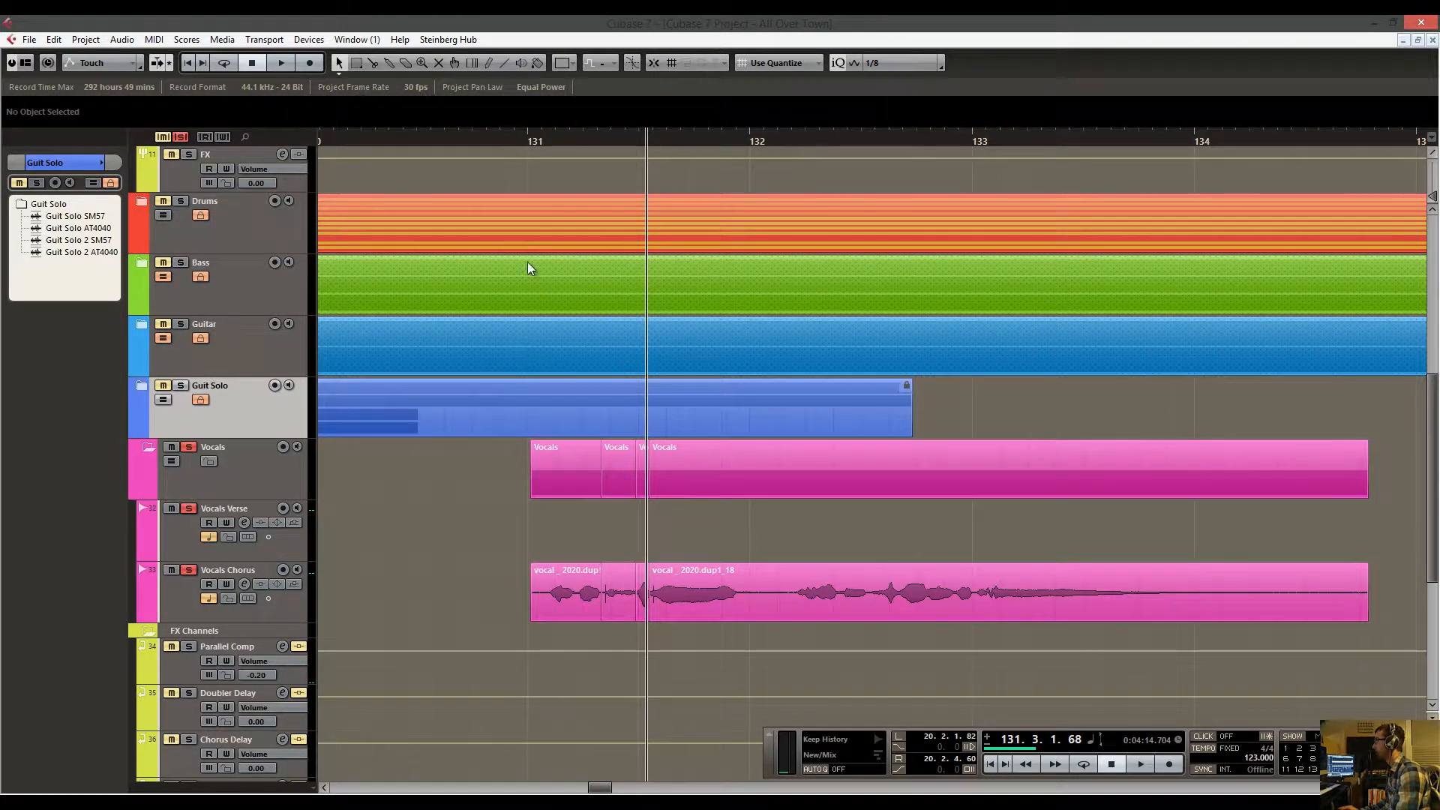
left_click(524, 138)
key("space")
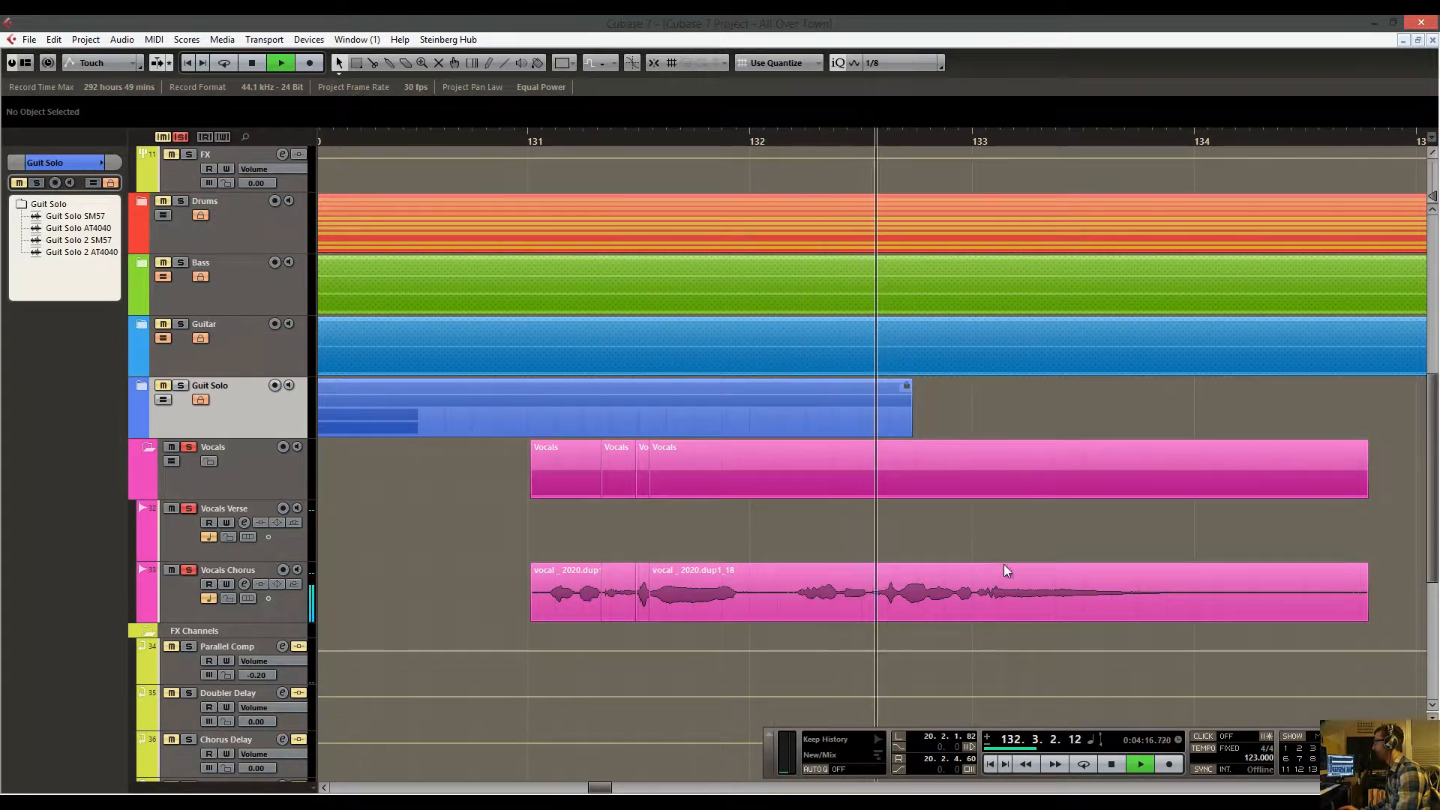
scroll(1055, 566, "right", 3)
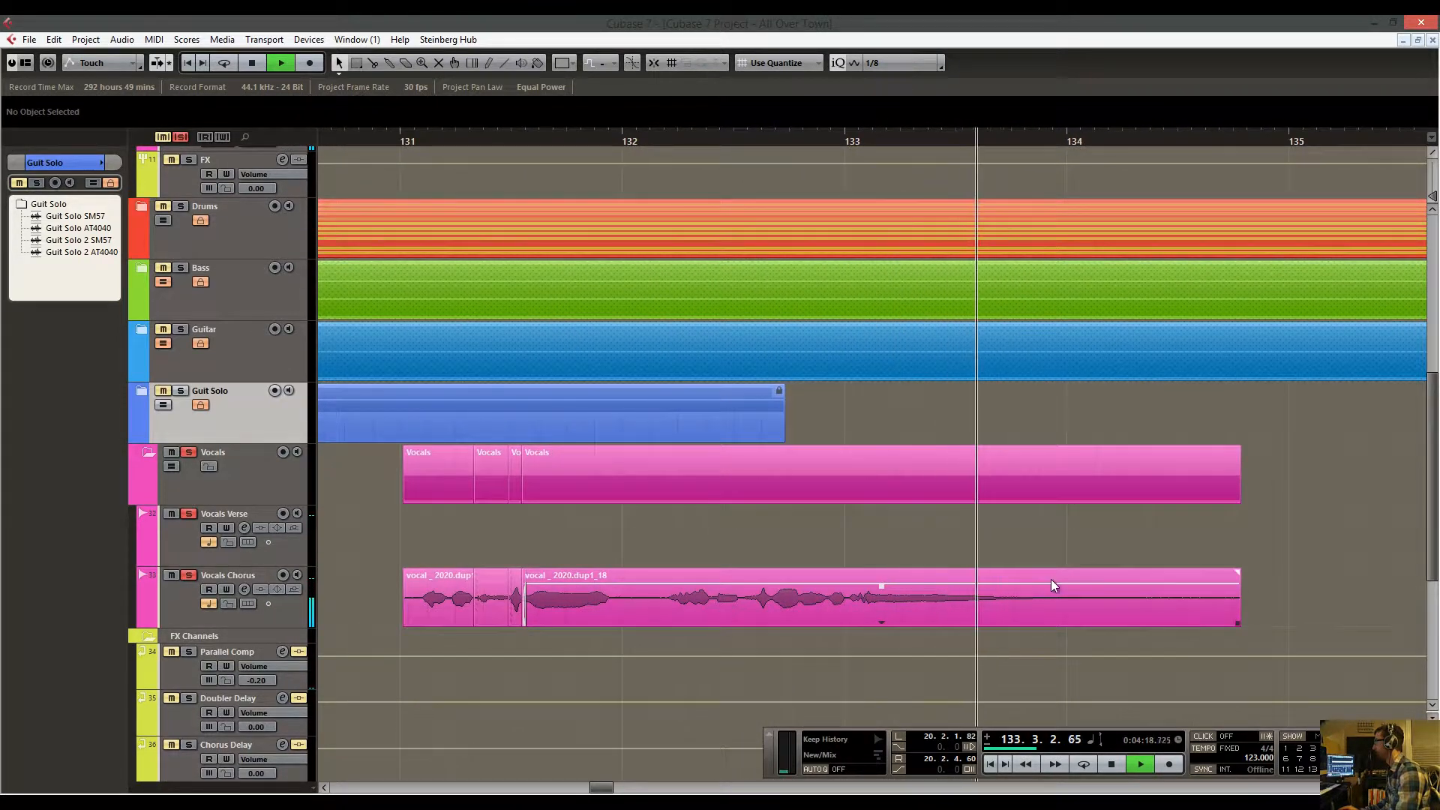
key("space")
right_click(863, 610)
left_click(889, 614)
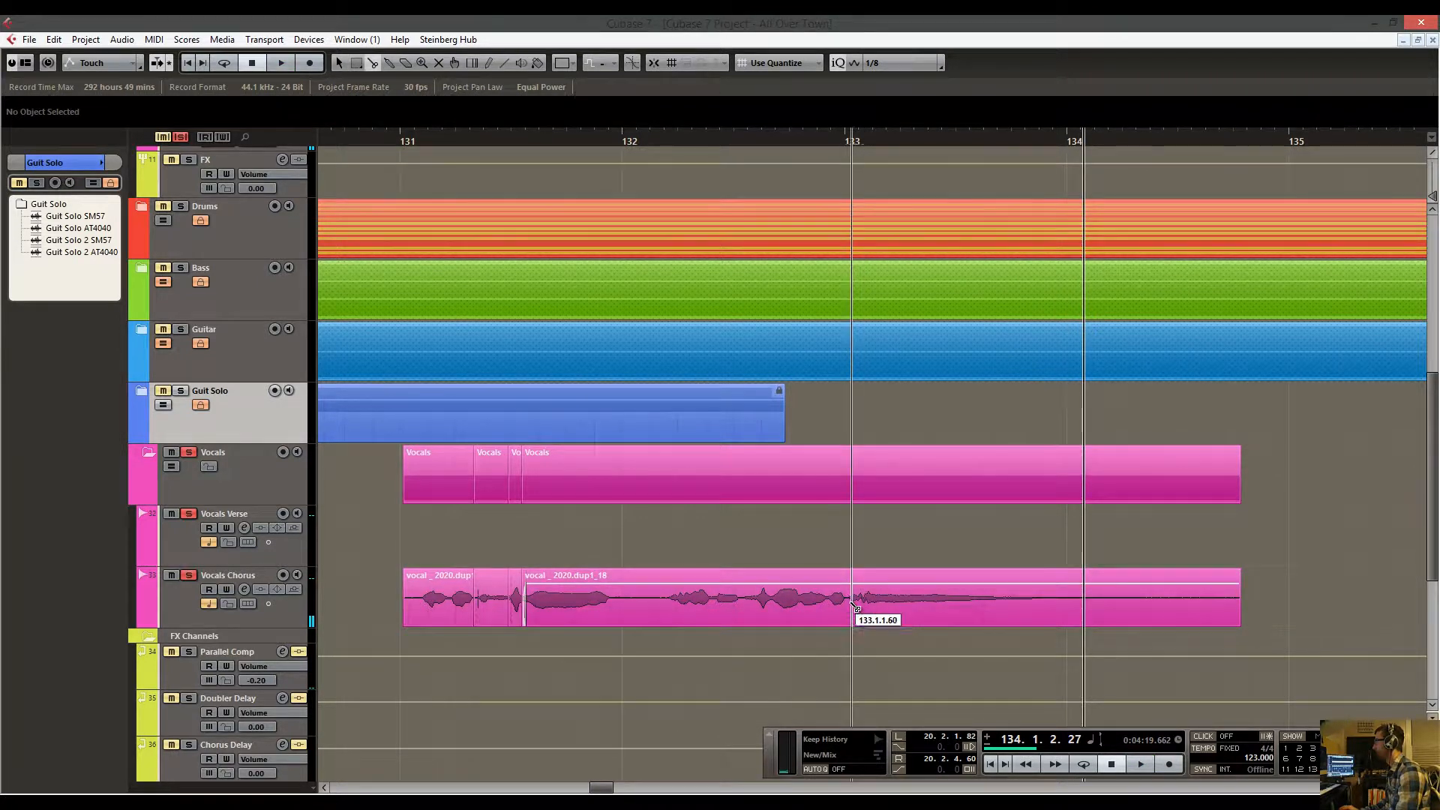
left_click(853, 609)
key("1")
Raise the Vocals Chorus piece after bar 133 to about -2.46 dB and replay from about the middle of bar 132.
left_click_drag(1042, 583, 1042, 587)
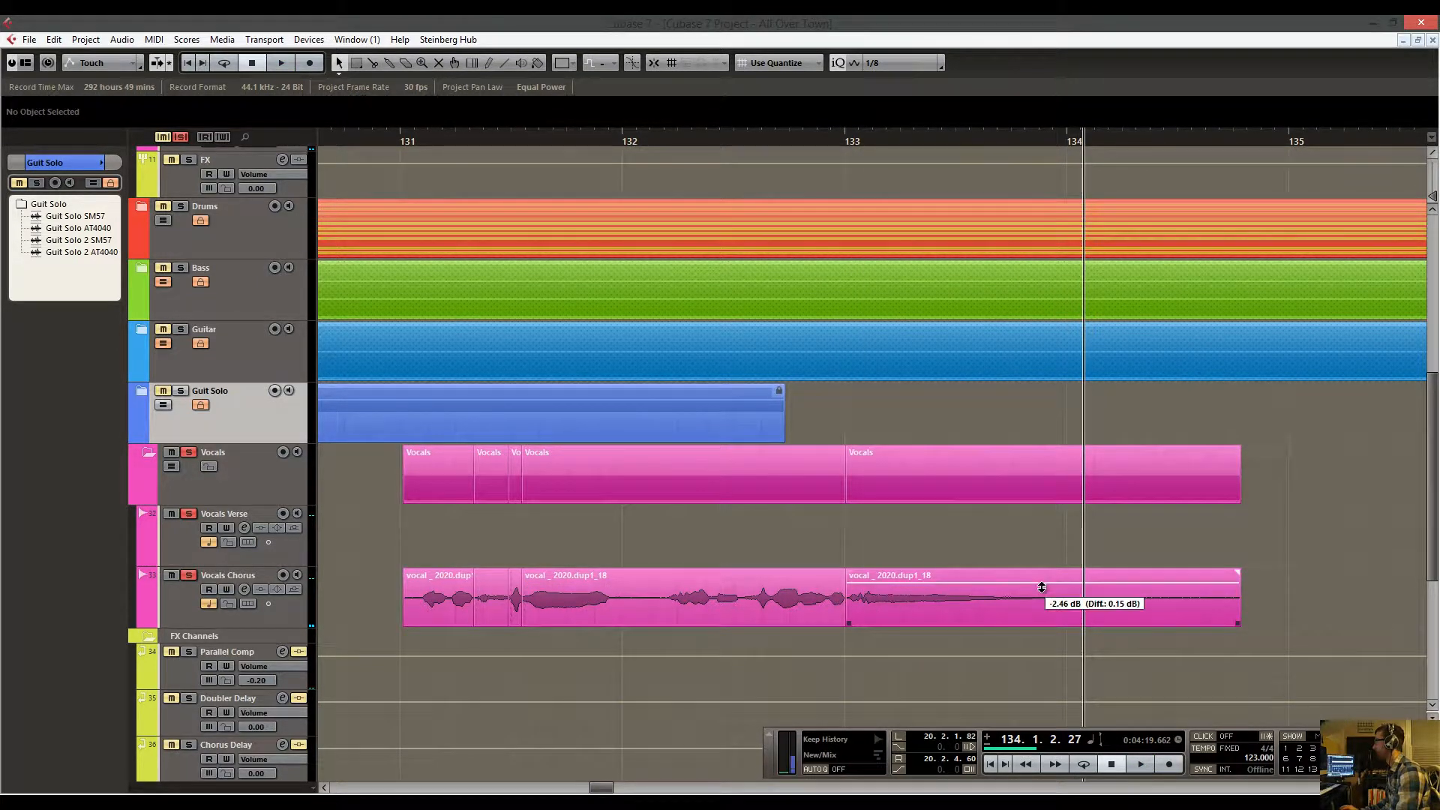
left_click(739, 138)
key("space")
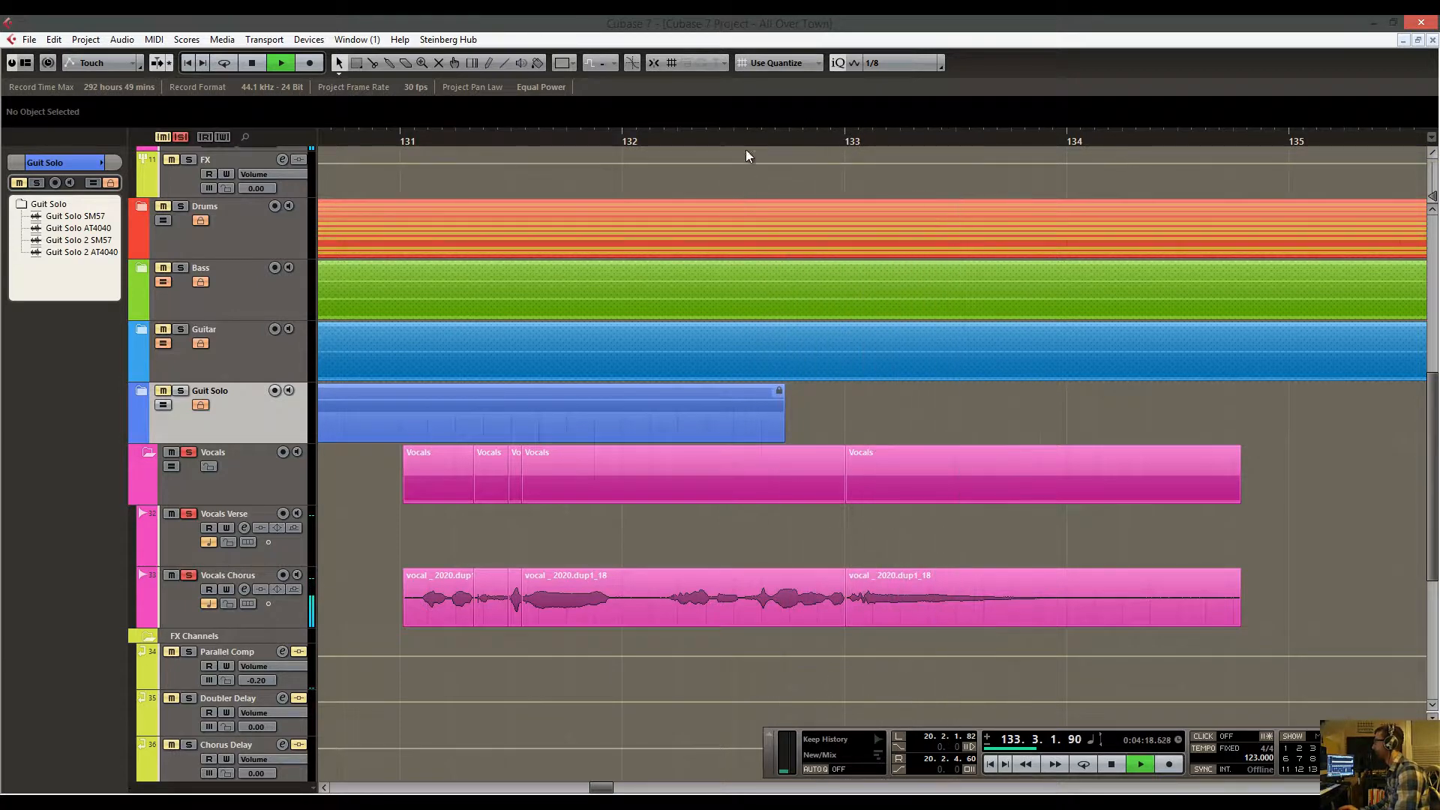
key("space")
Save the project and lock the Vocals folder with its verse and chorus tracks.
left_click_drag(756, 140, 363, 93)
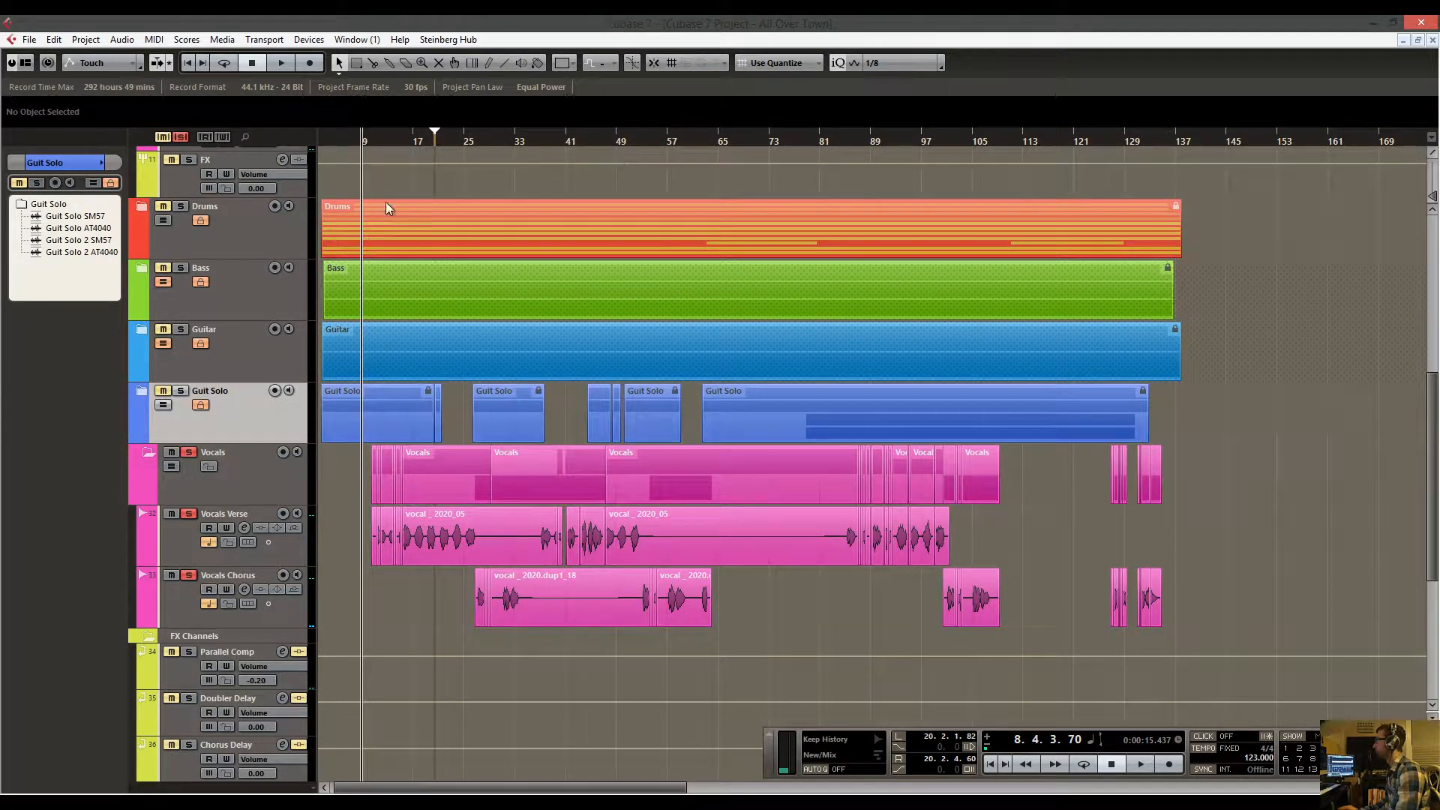
left_click(191, 536)
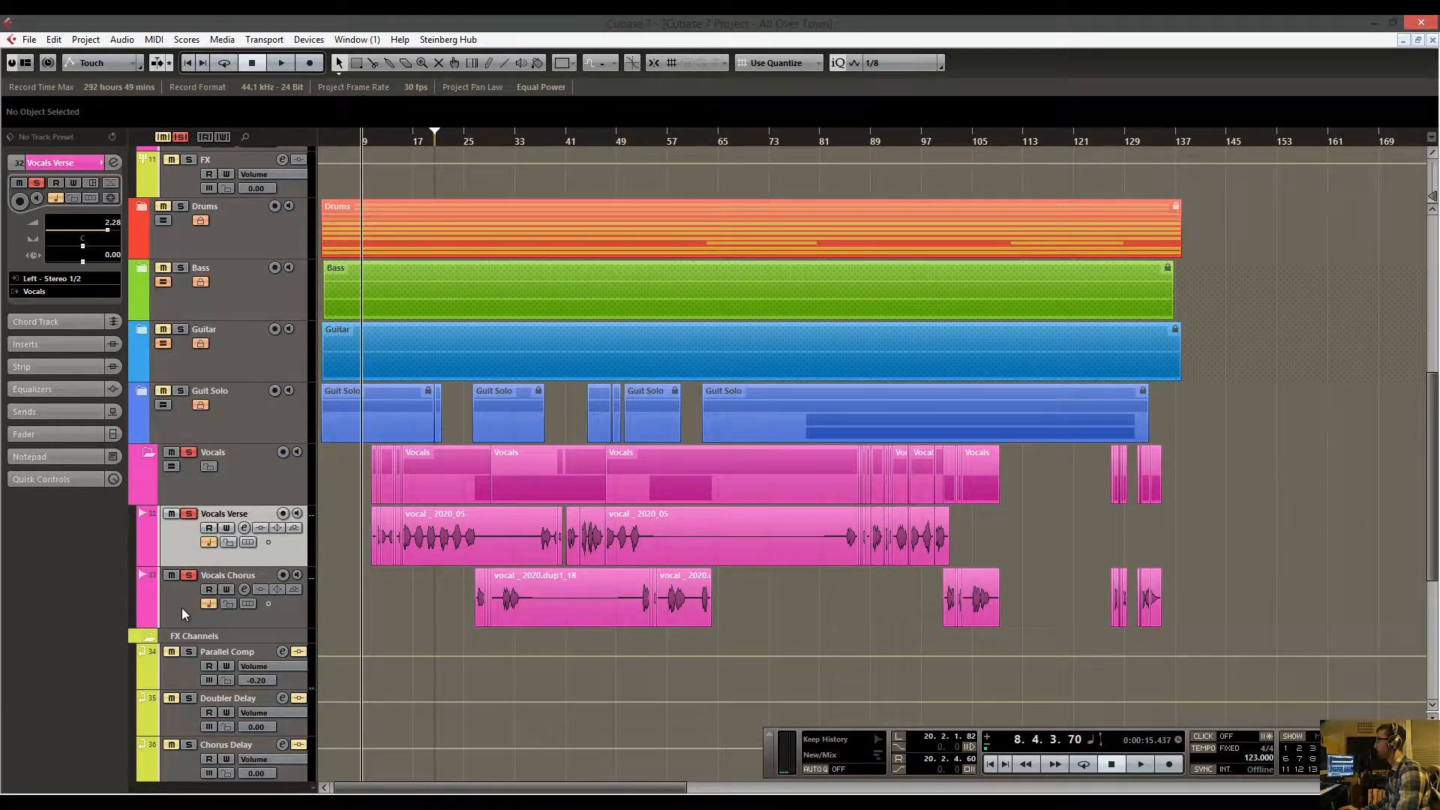
left_click(181, 609)
left_click(189, 551)
left_click(30, 39)
left_click(55, 145)
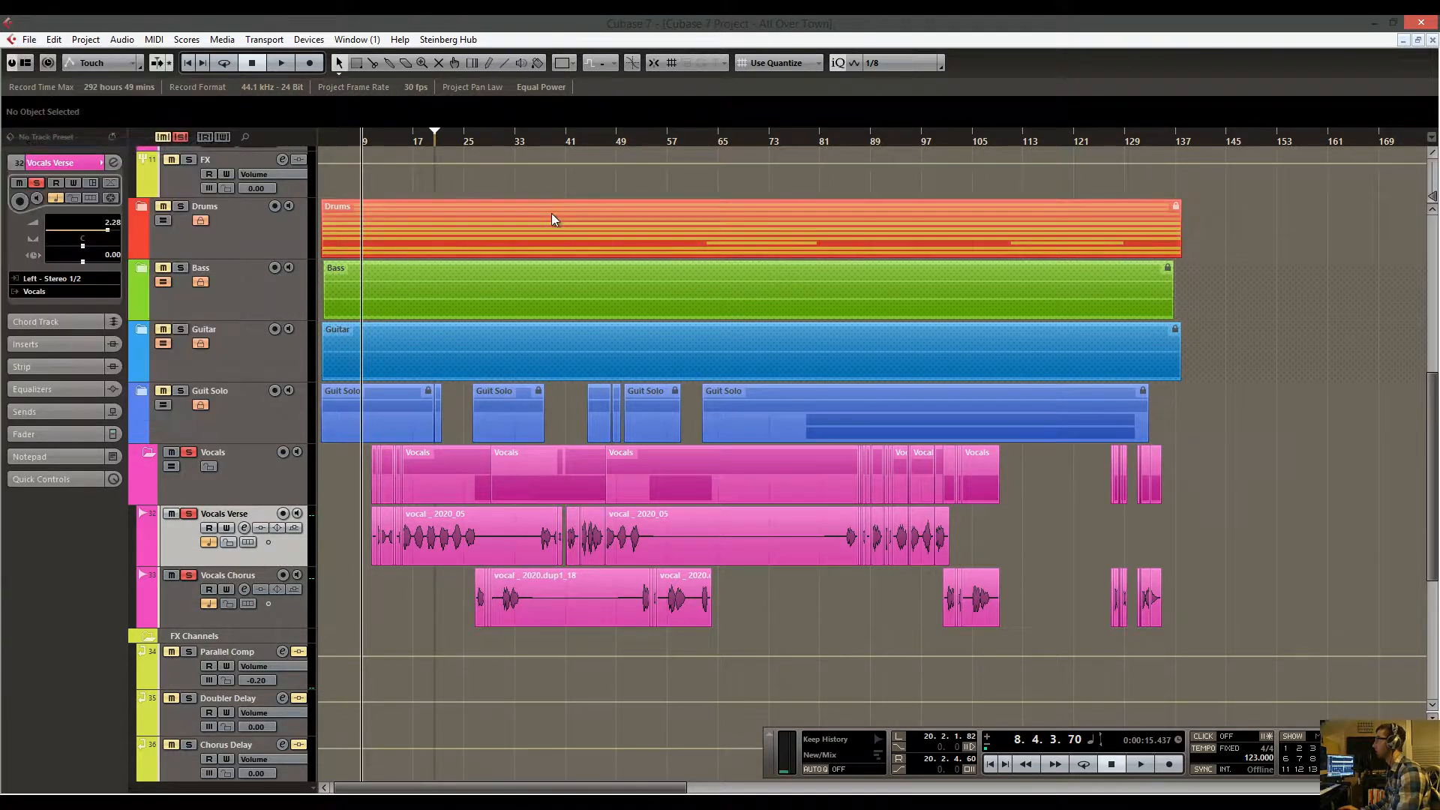
left_click_drag(367, 139, 366, 154)
left_click(210, 466)
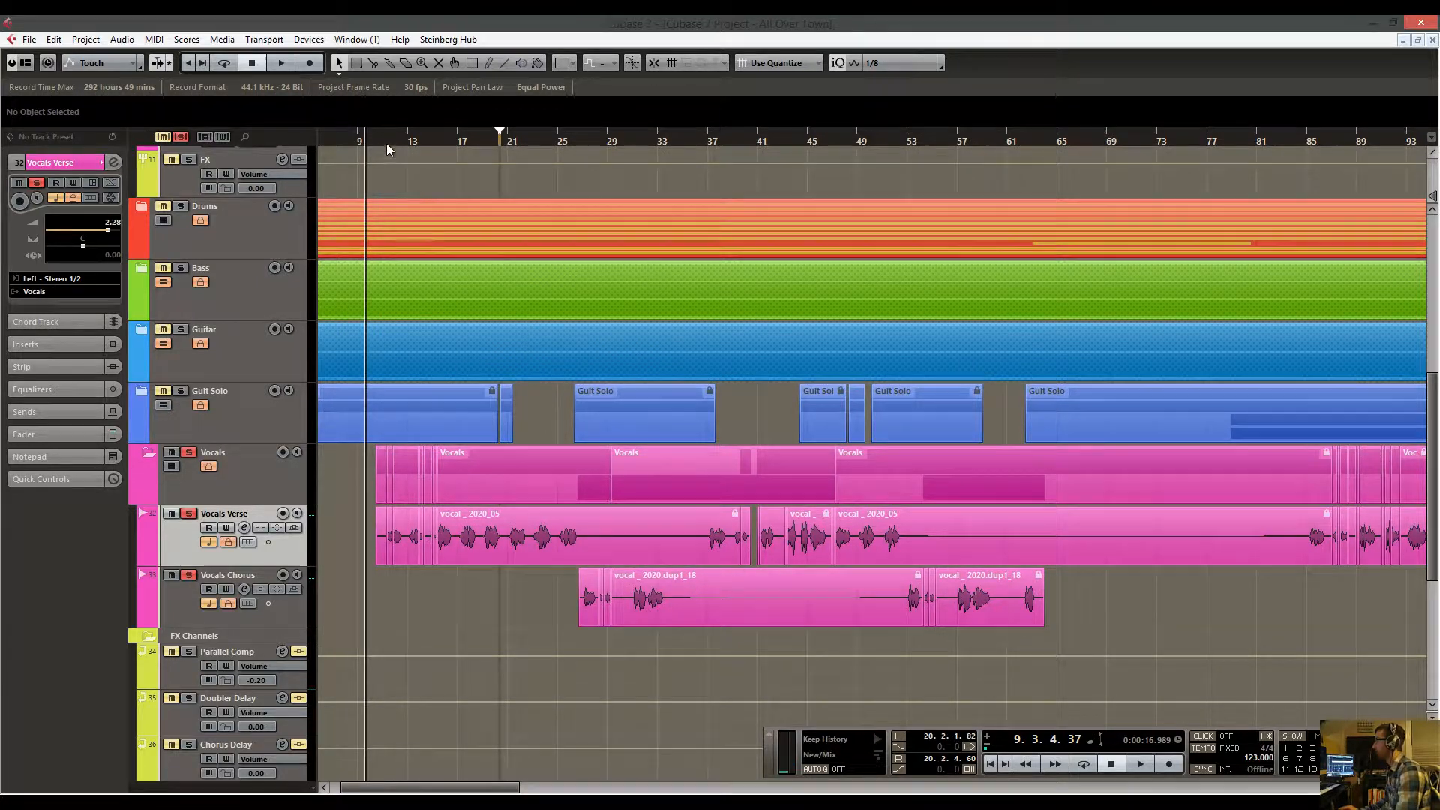
Insert the C1 gate on Vocals Verse and, playing from about bar 11, set Gate Open to -35.3, Gate Close to -43.6 and Attack to 0.31.
left_click_drag(385, 143, 401, 182)
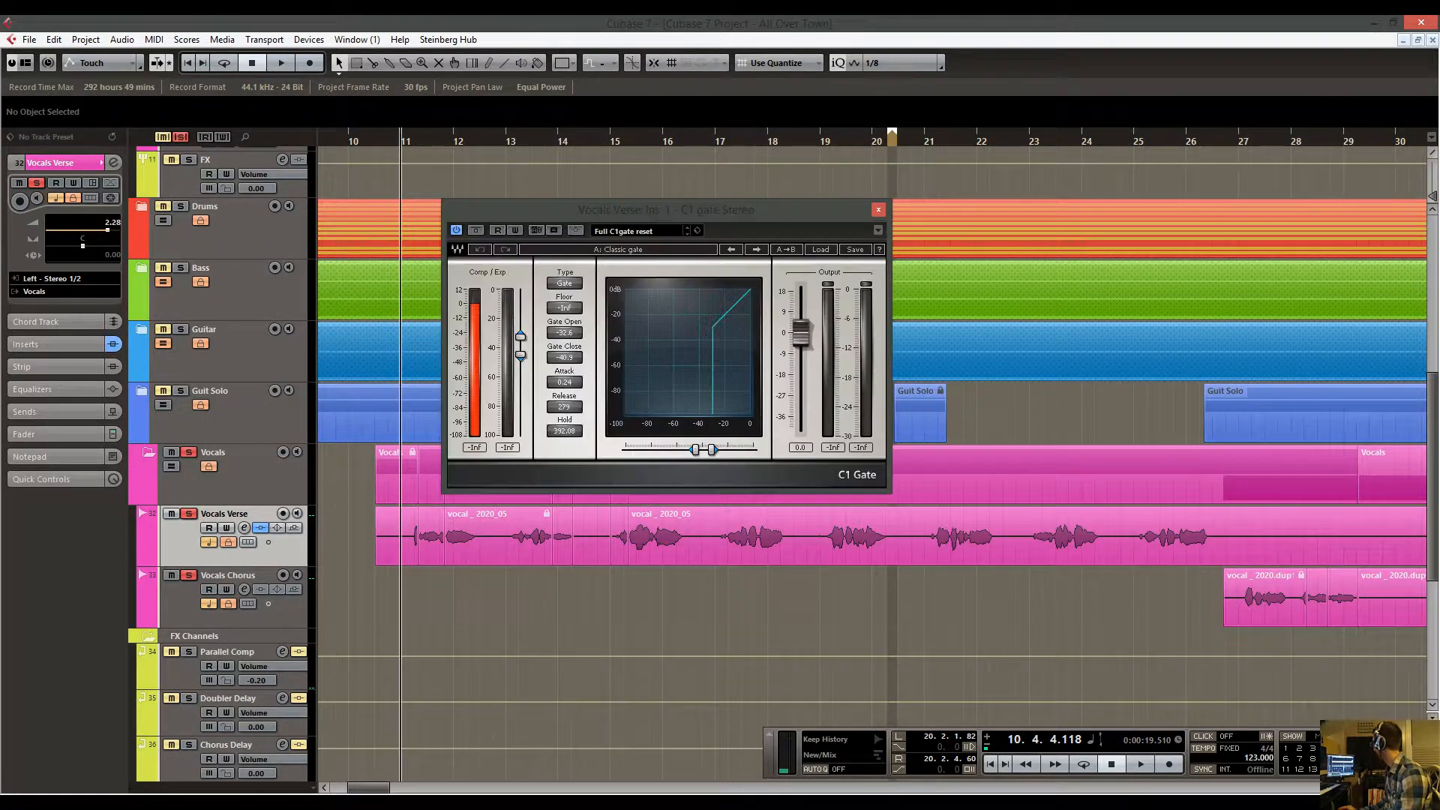
key("space")
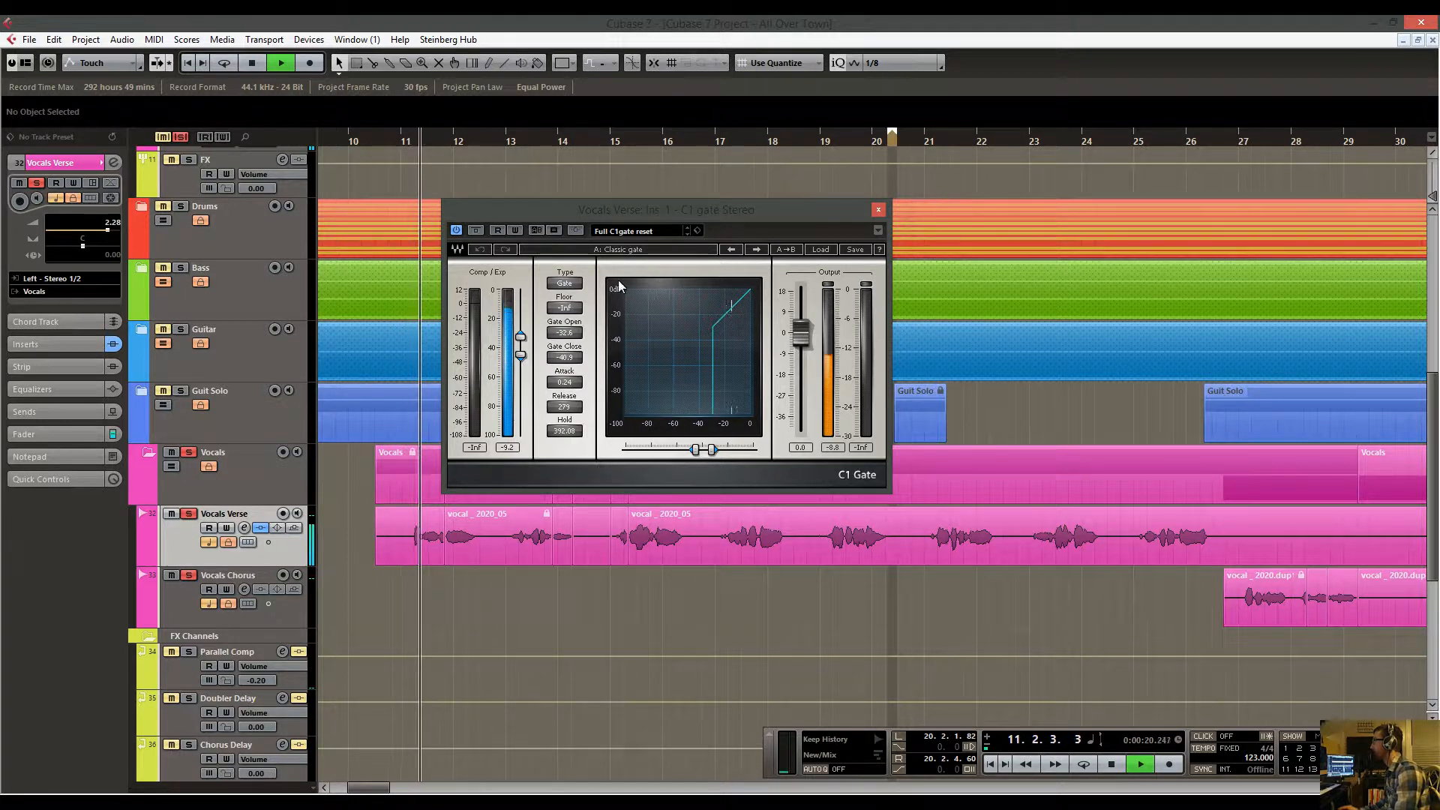
left_click_drag(521, 337, 524, 328)
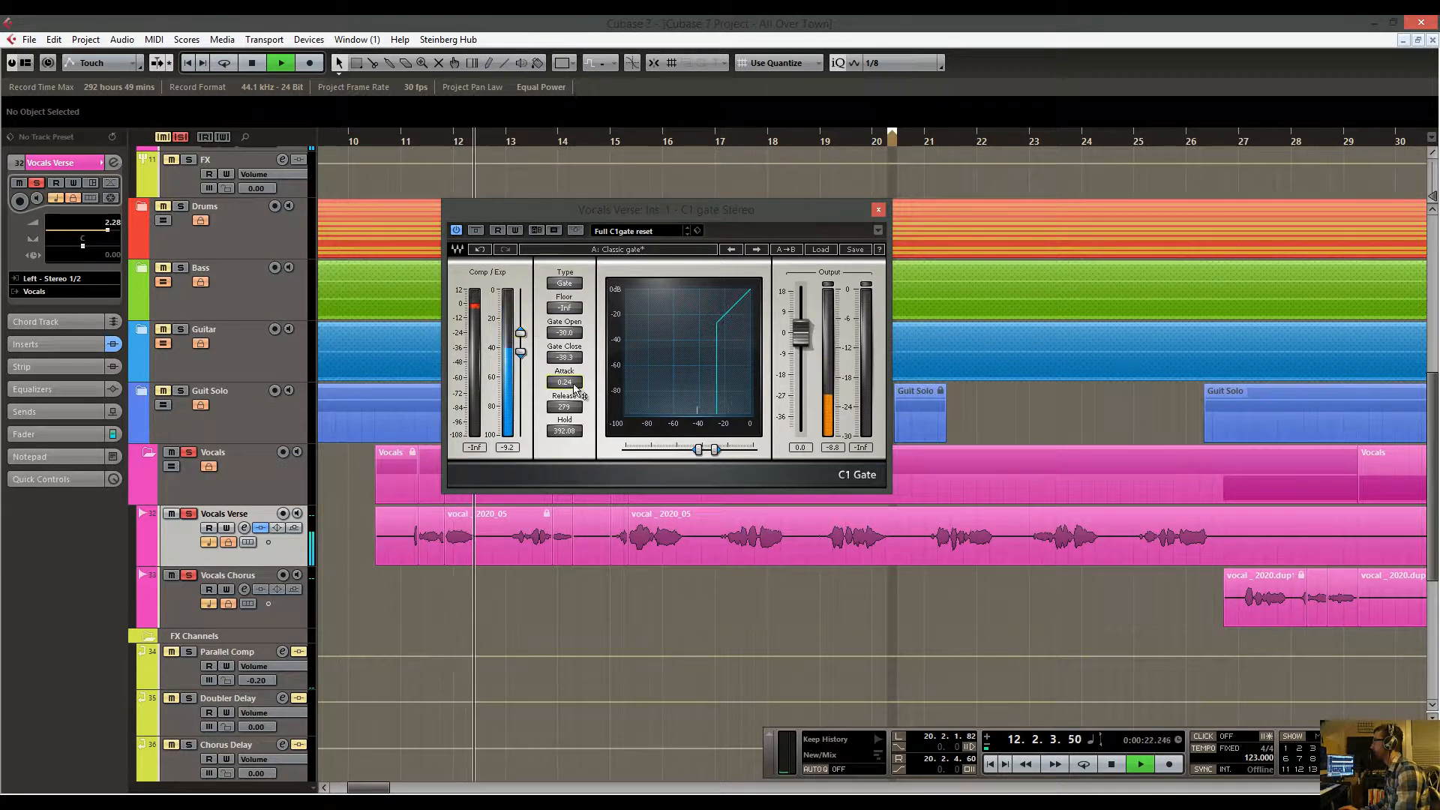
key("Up")
key("Up")
key("Up")
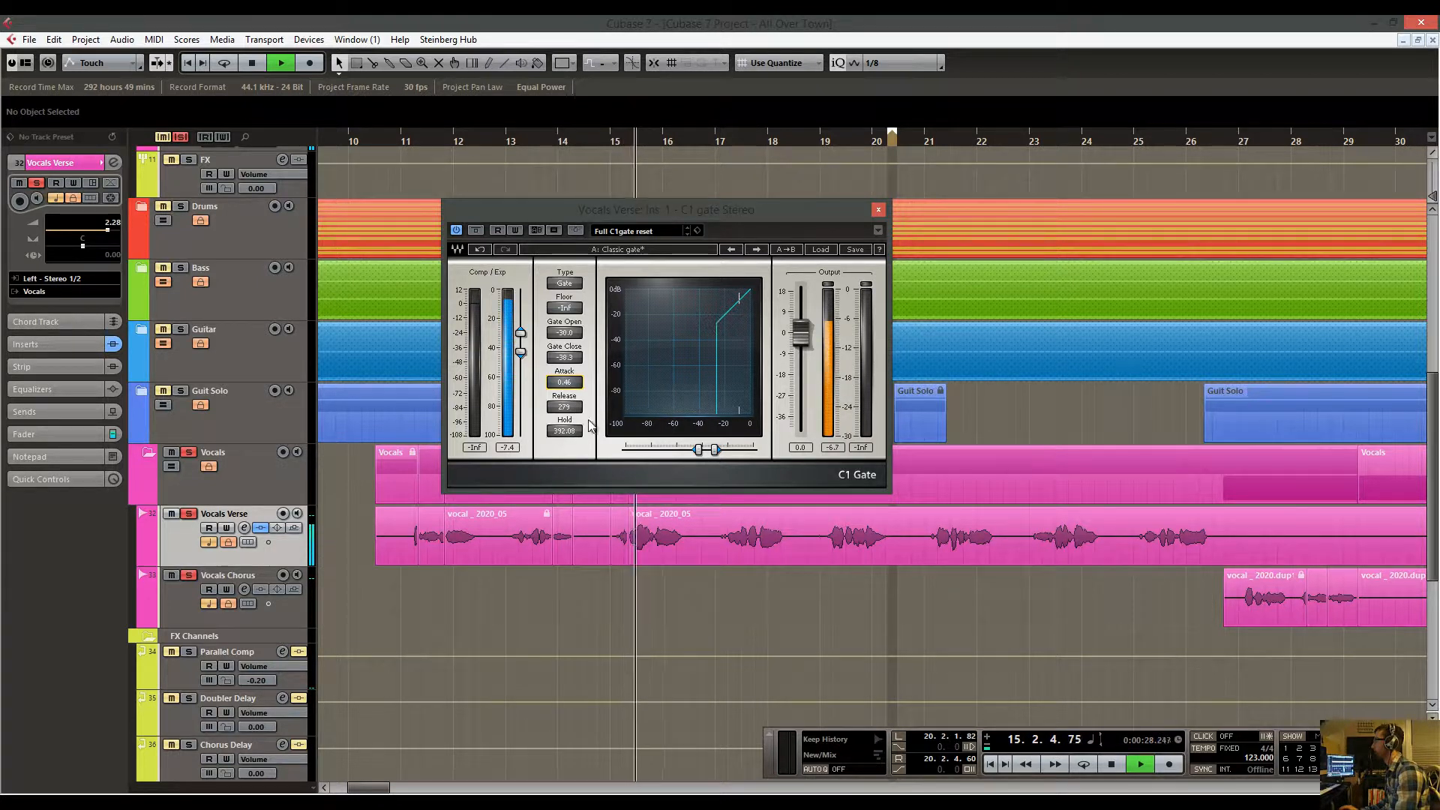
left_click_drag(523, 340, 524, 341)
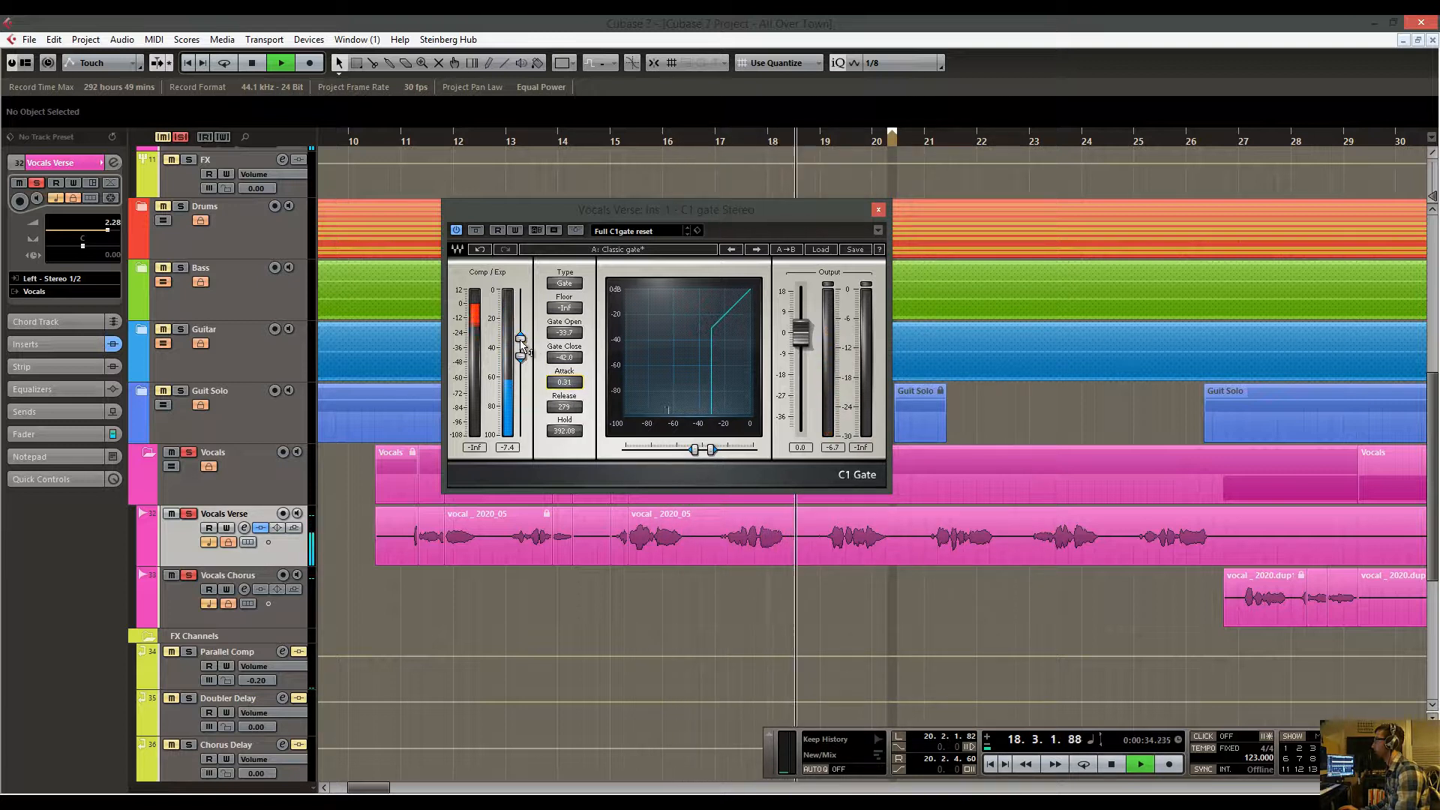
left_click_drag(523, 346, 524, 350)
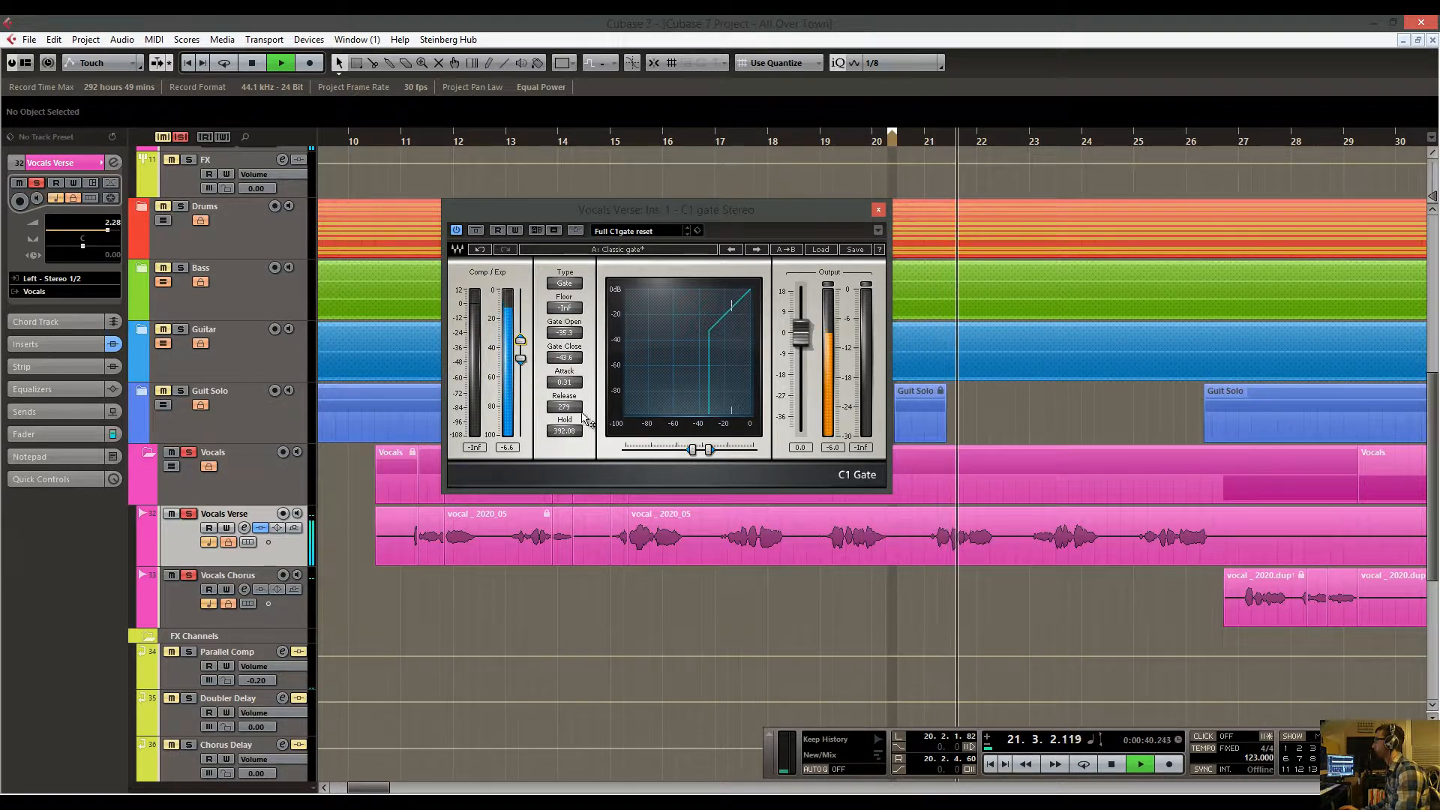
Set the gate's Release to 320 and Hold to about 318, and copy the gate to the Vocals Chorus track.
mouse_move(570, 407)
left_mouse_down()
mouse_move(579, 438)
mouse_move(578, 410)
left_mouse_up()
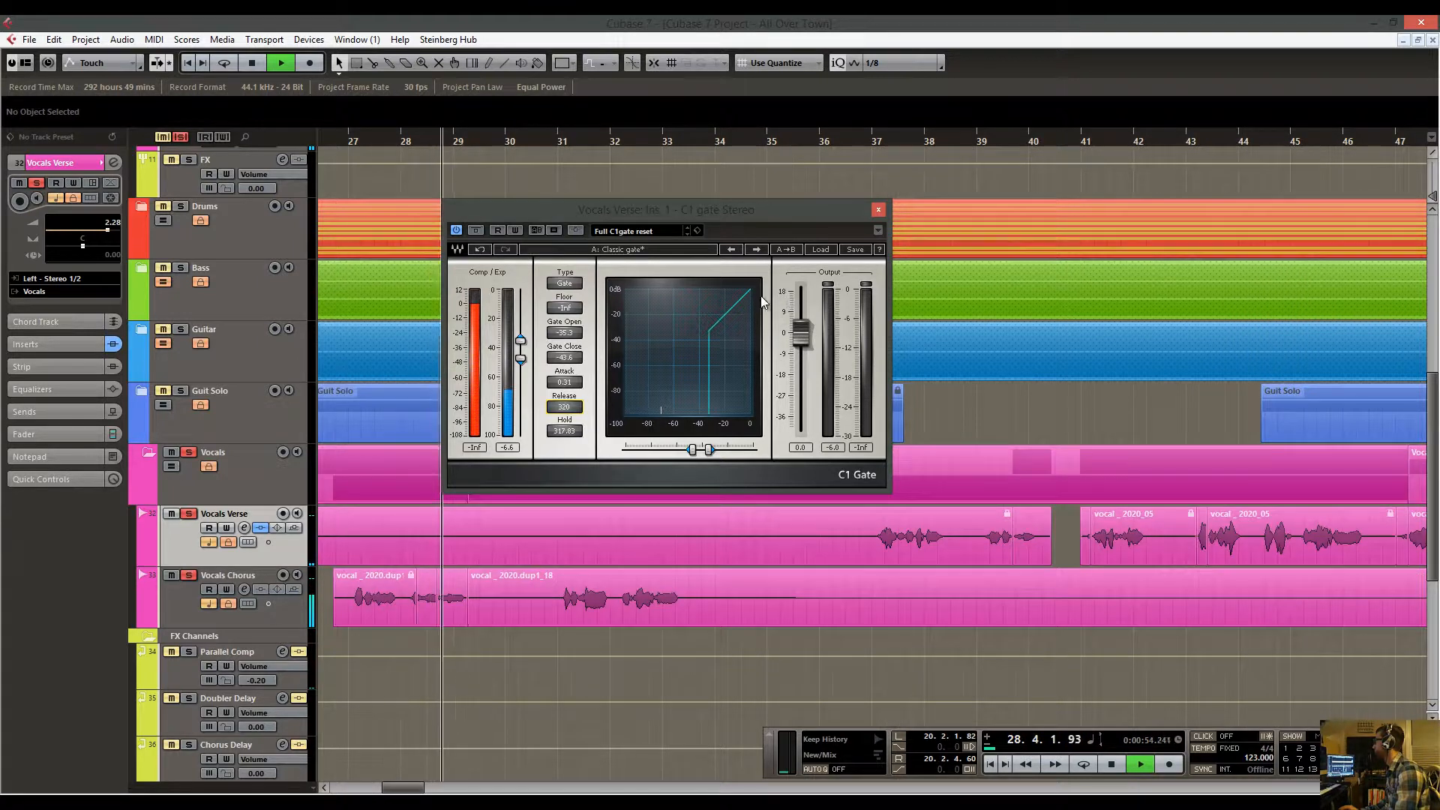
key("space")
key("Escape")
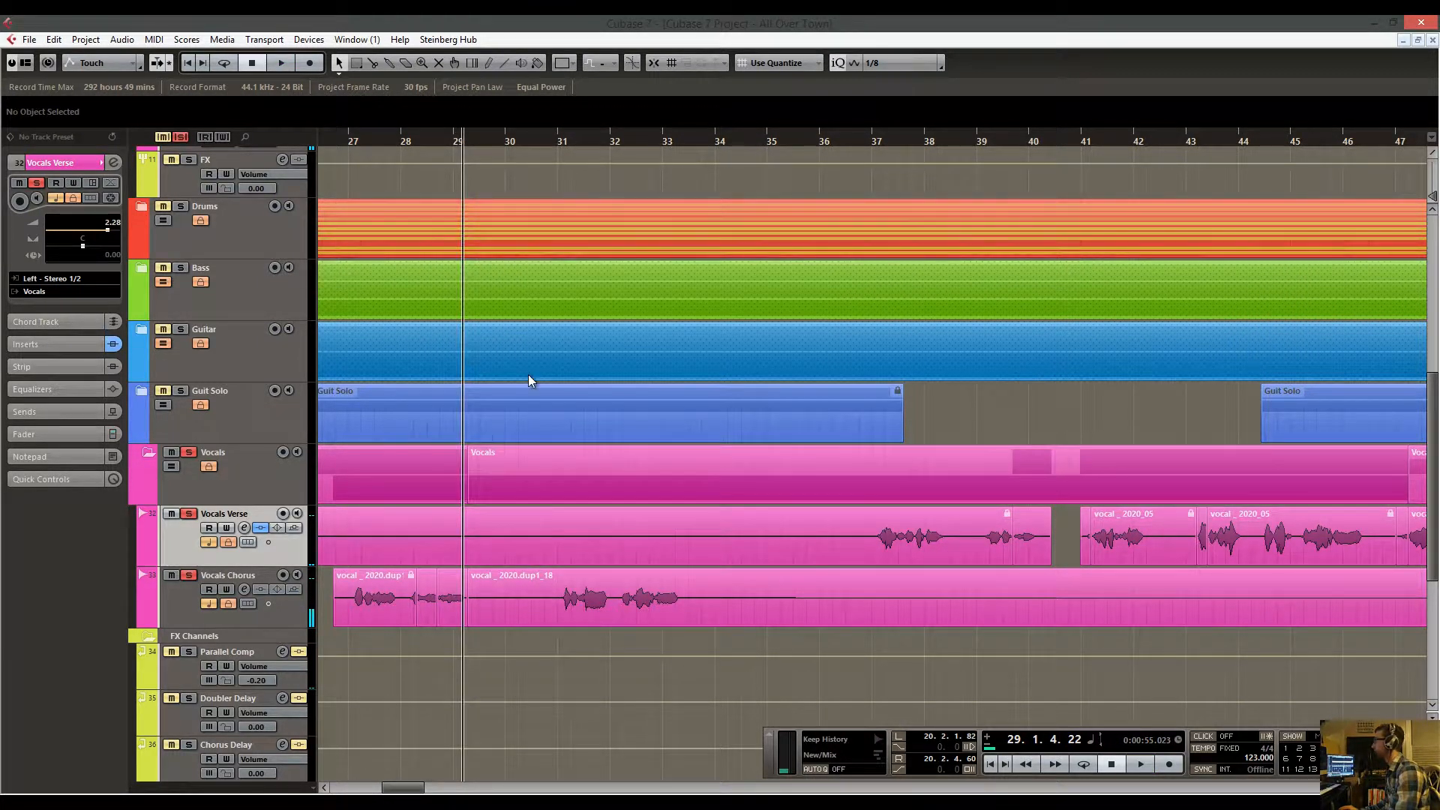
scroll(382, 363, "left", 3)
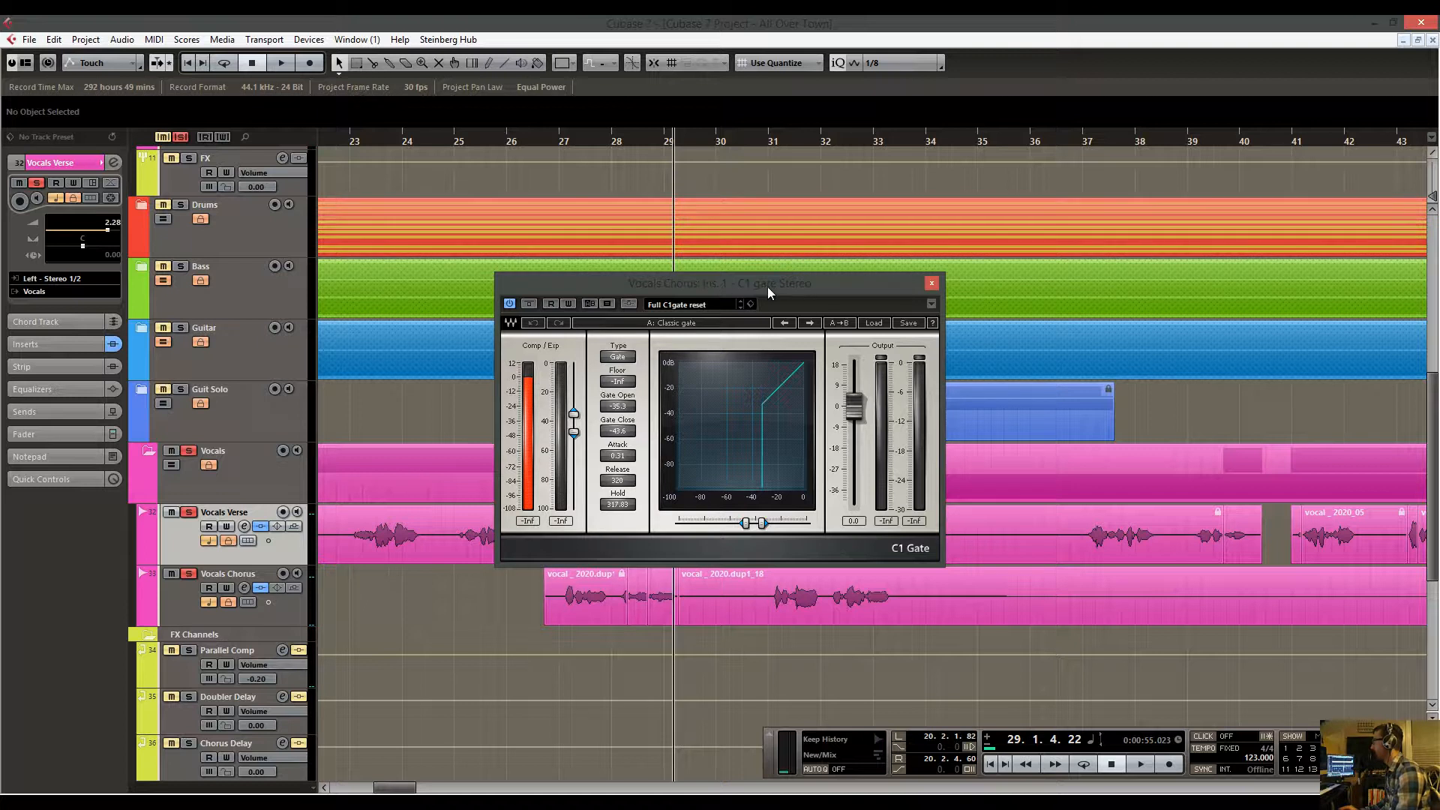
Play the chorus vocal from about bar 27 to check the copied C1 gate, then close the gate's window.
left_click_drag(768, 286, 764, 264)
left_click(574, 149)
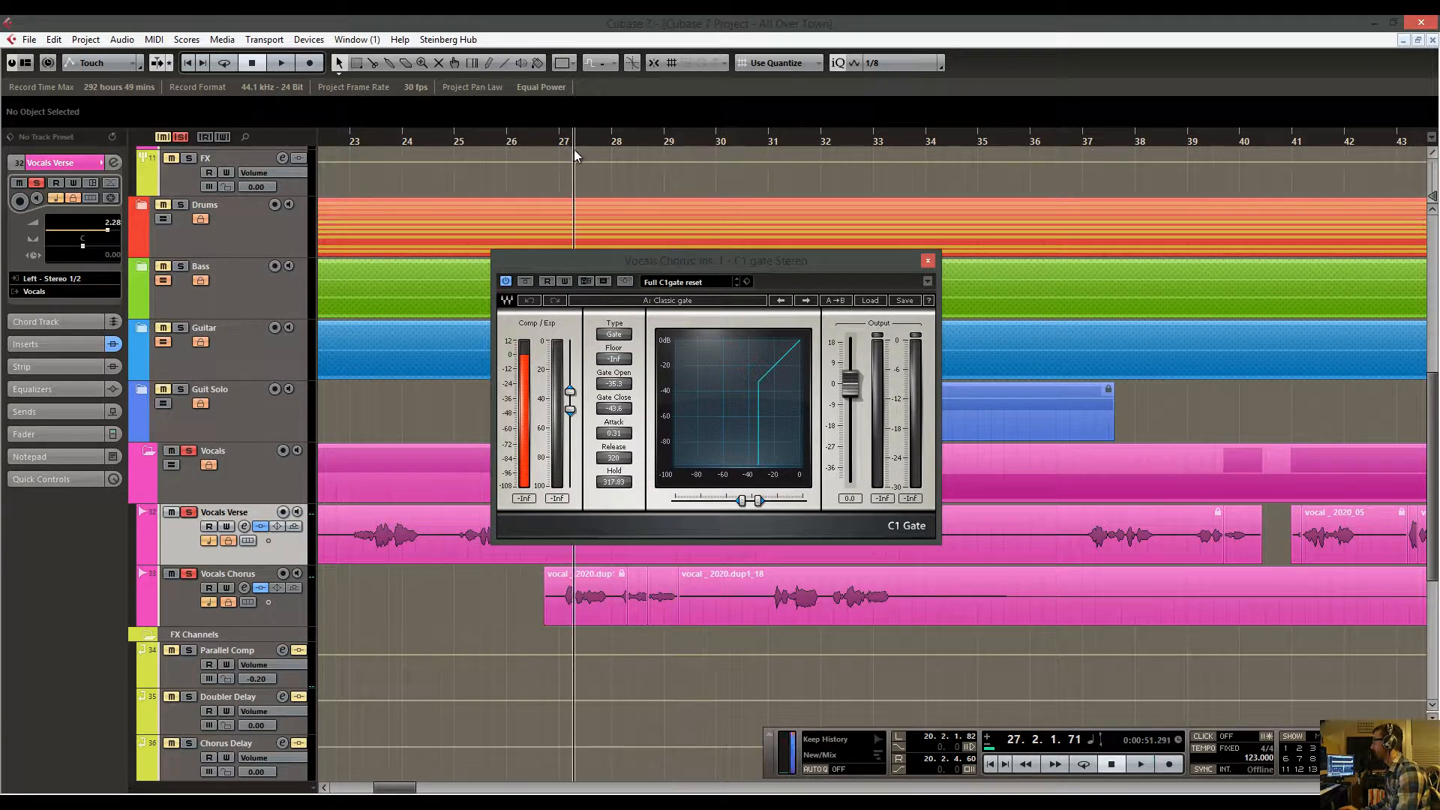
key("space")
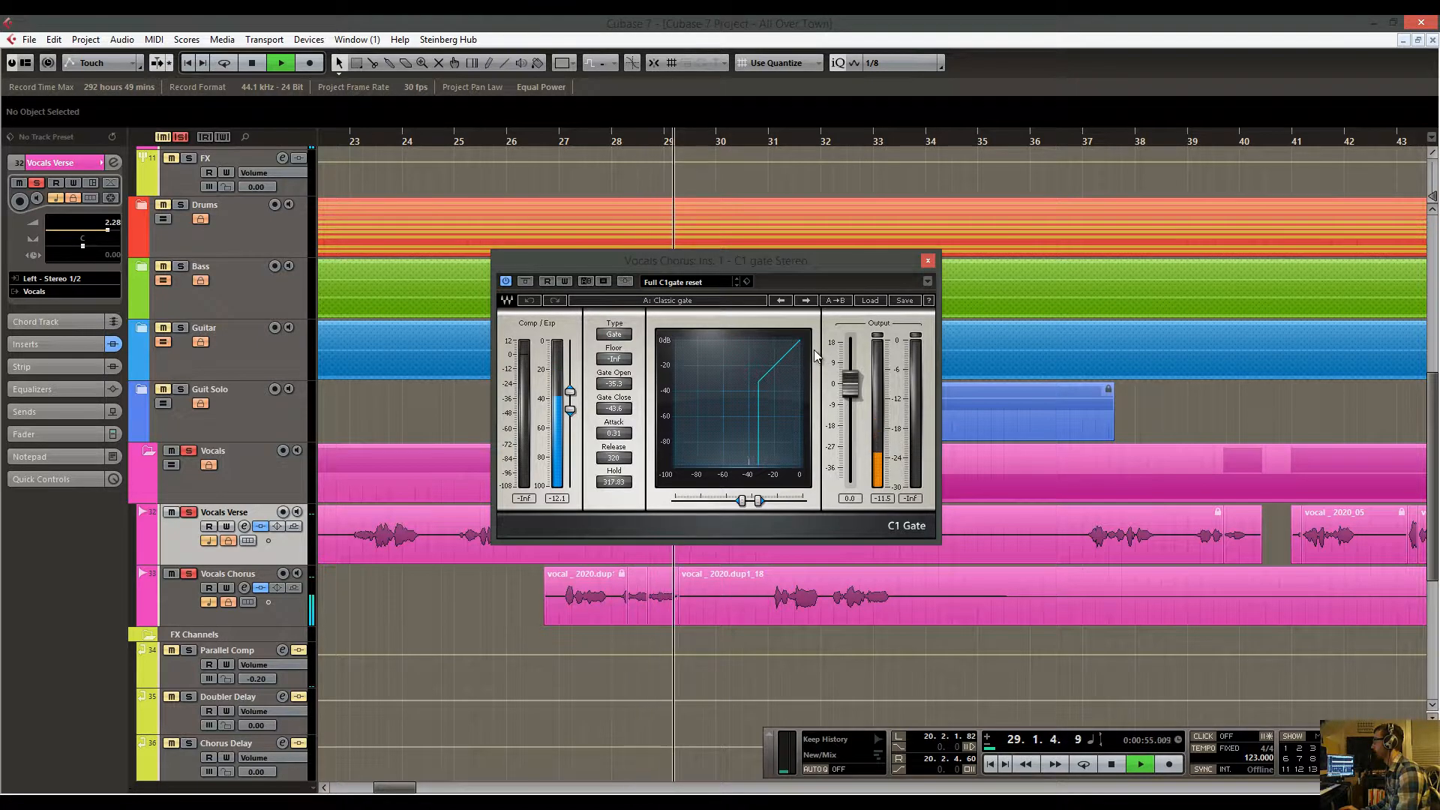
left_click_drag(772, 168, 664, 173)
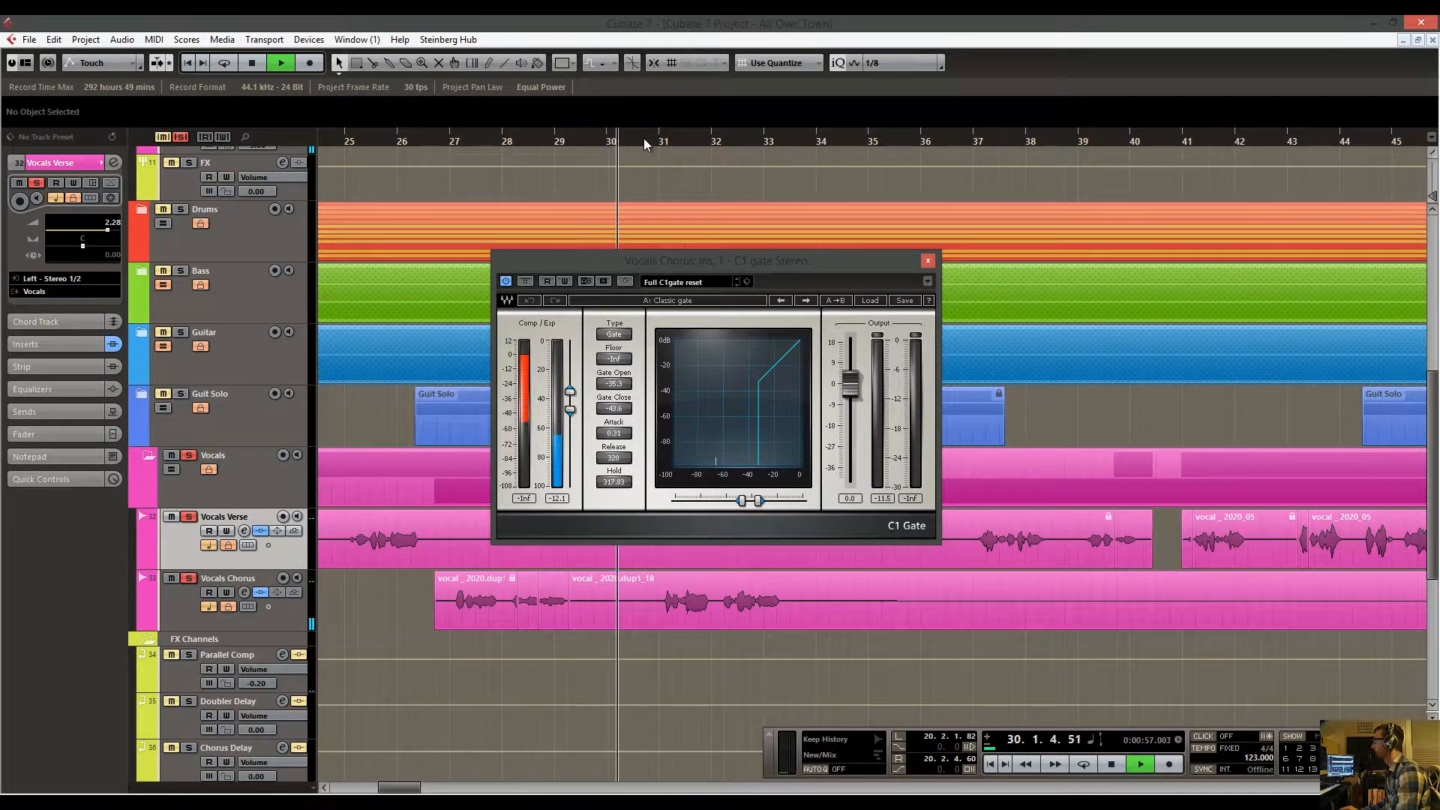
left_click_drag(1014, 212, 845, 269)
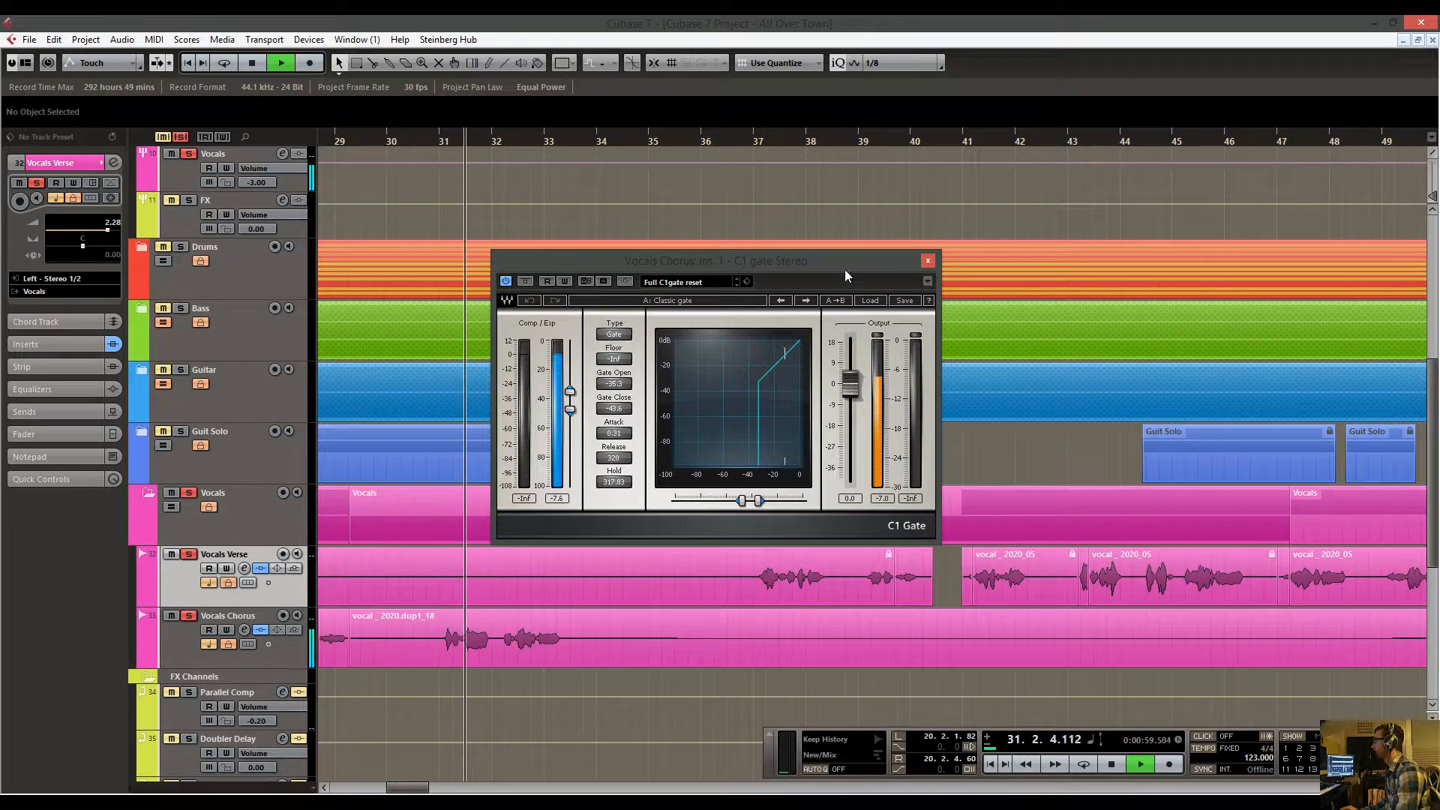
left_click(928, 260)
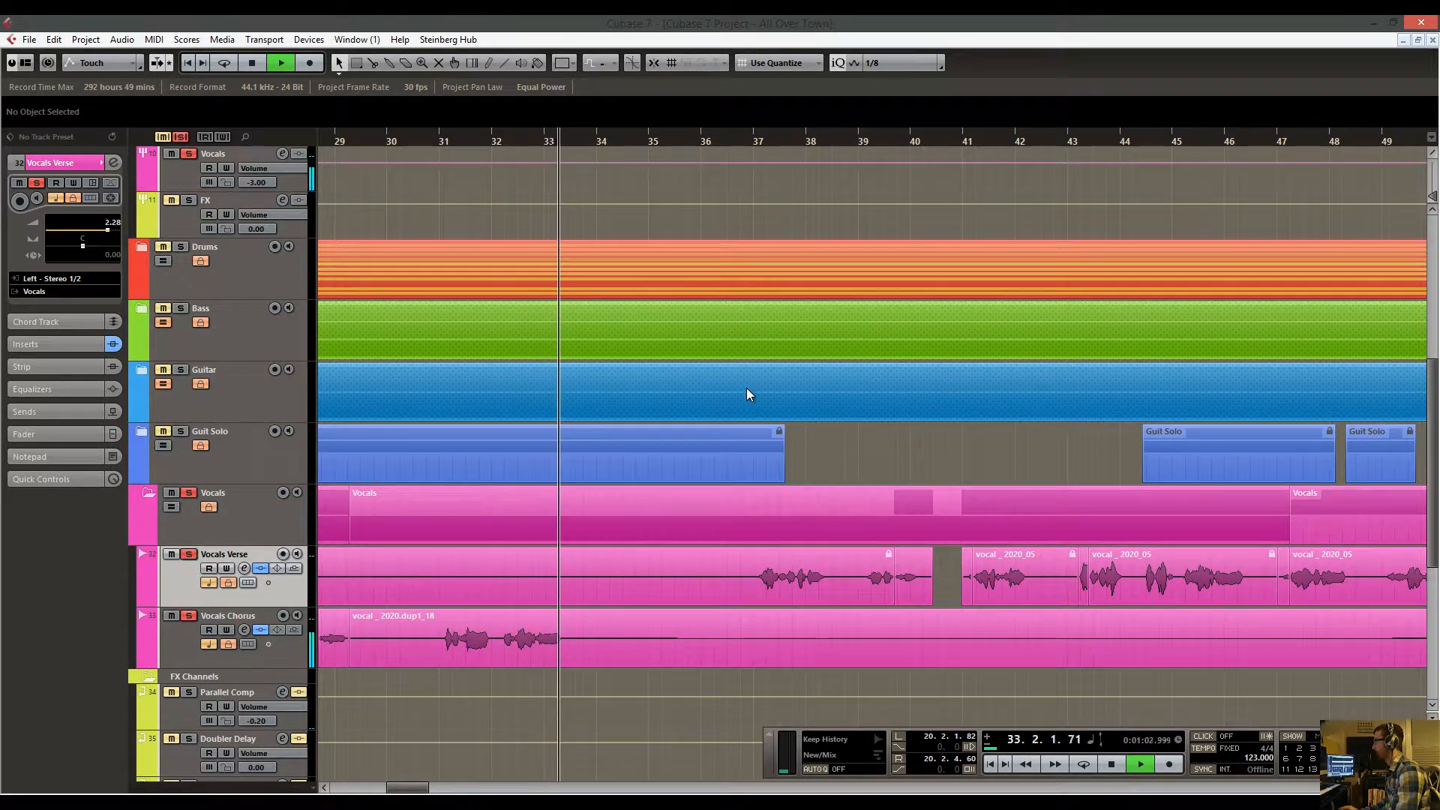
Clear all solos, collapse the Vocals folder and return the playhead to the start of the project.
left_click_drag(531, 142, 372, 102)
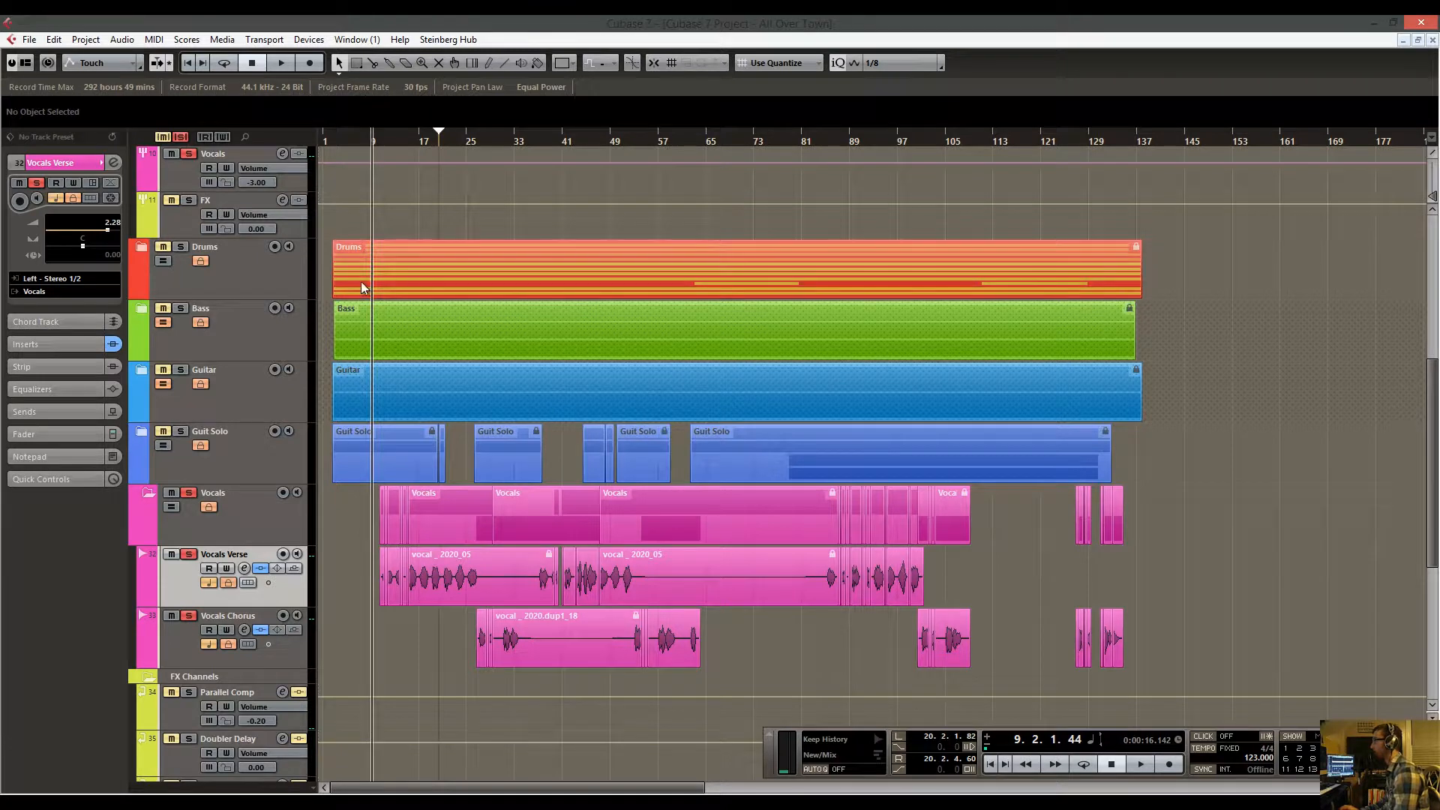
left_click(180, 136)
scroll(495, 330, "up", 3)
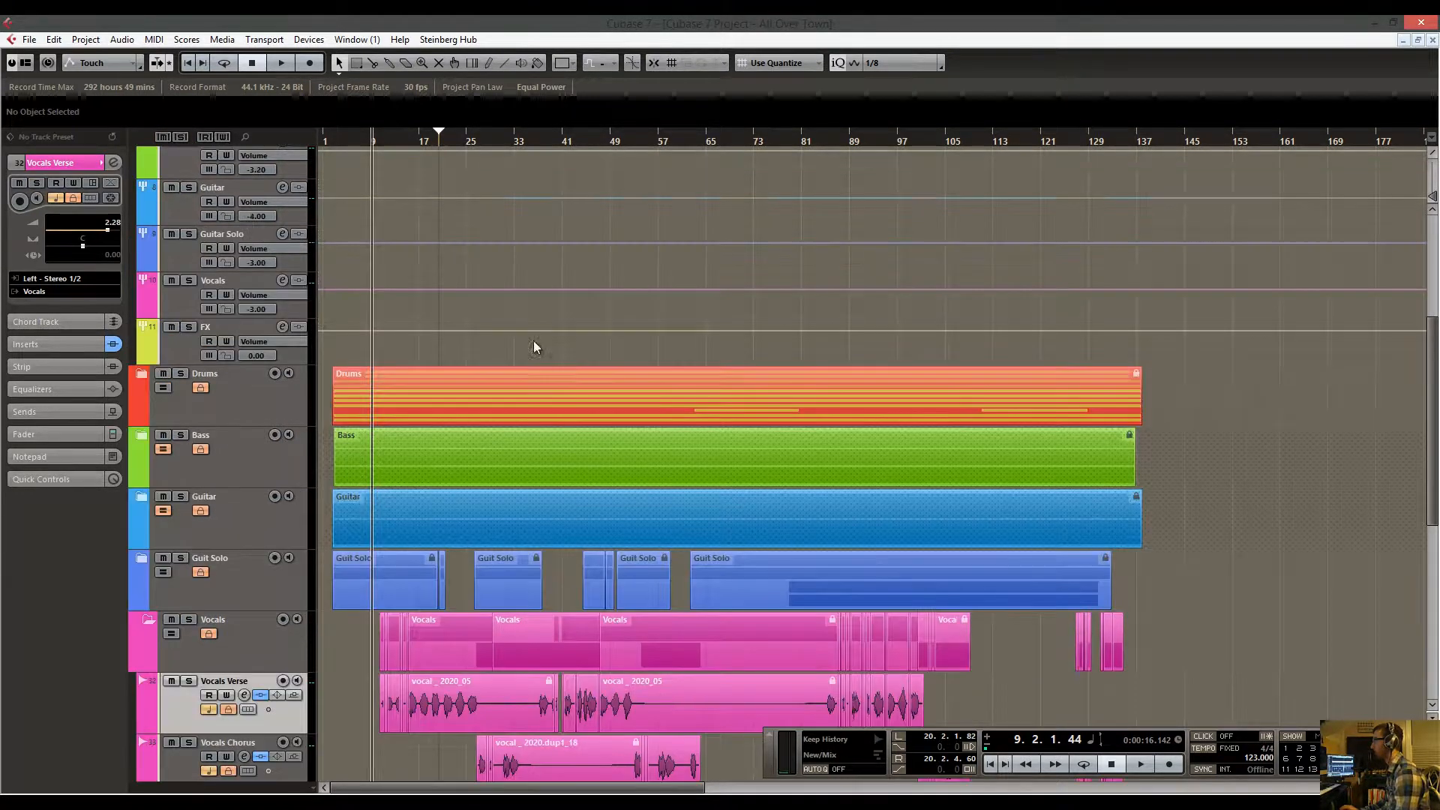
scroll(512, 475, "down", 3)
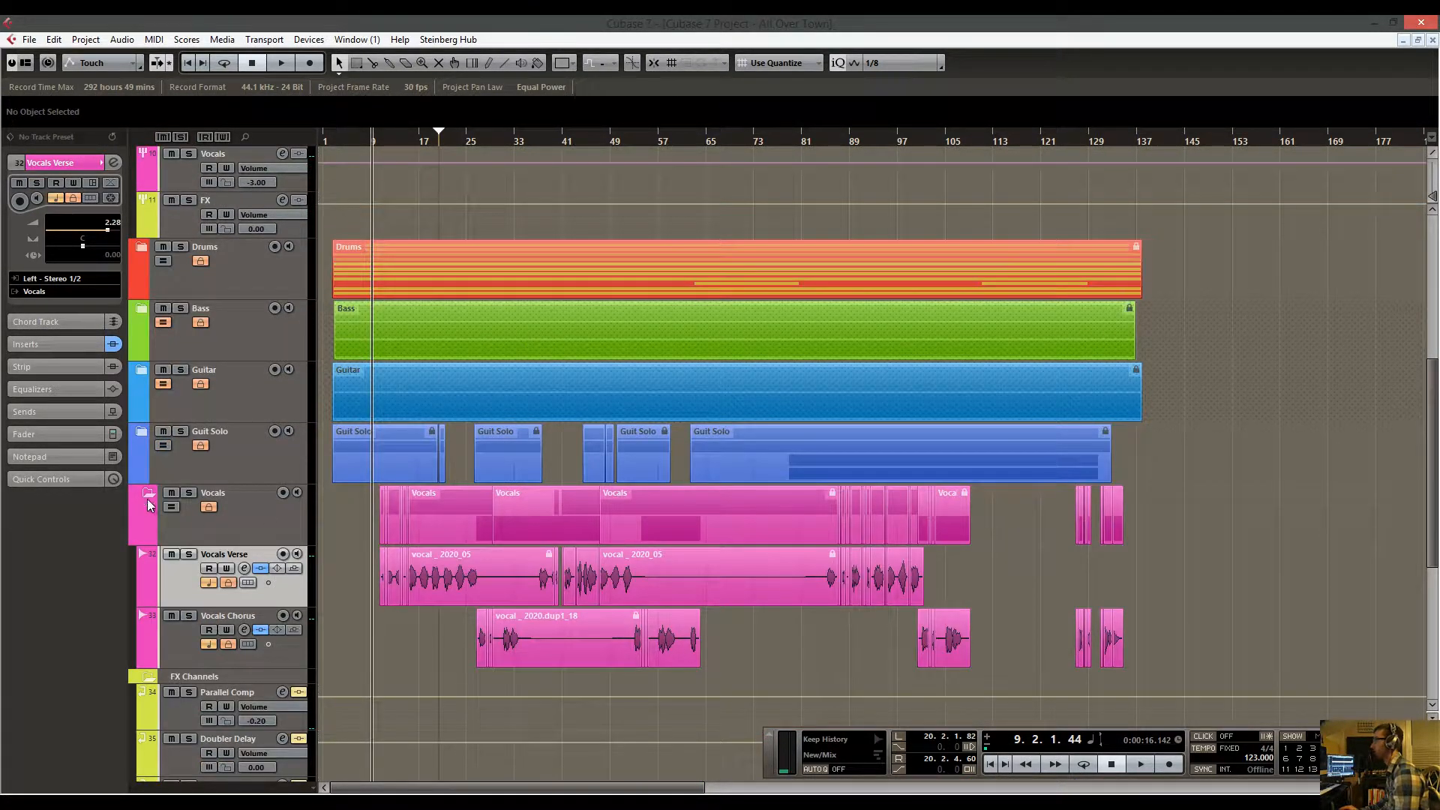
left_click(148, 495)
scroll(437, 390, "up", 10)
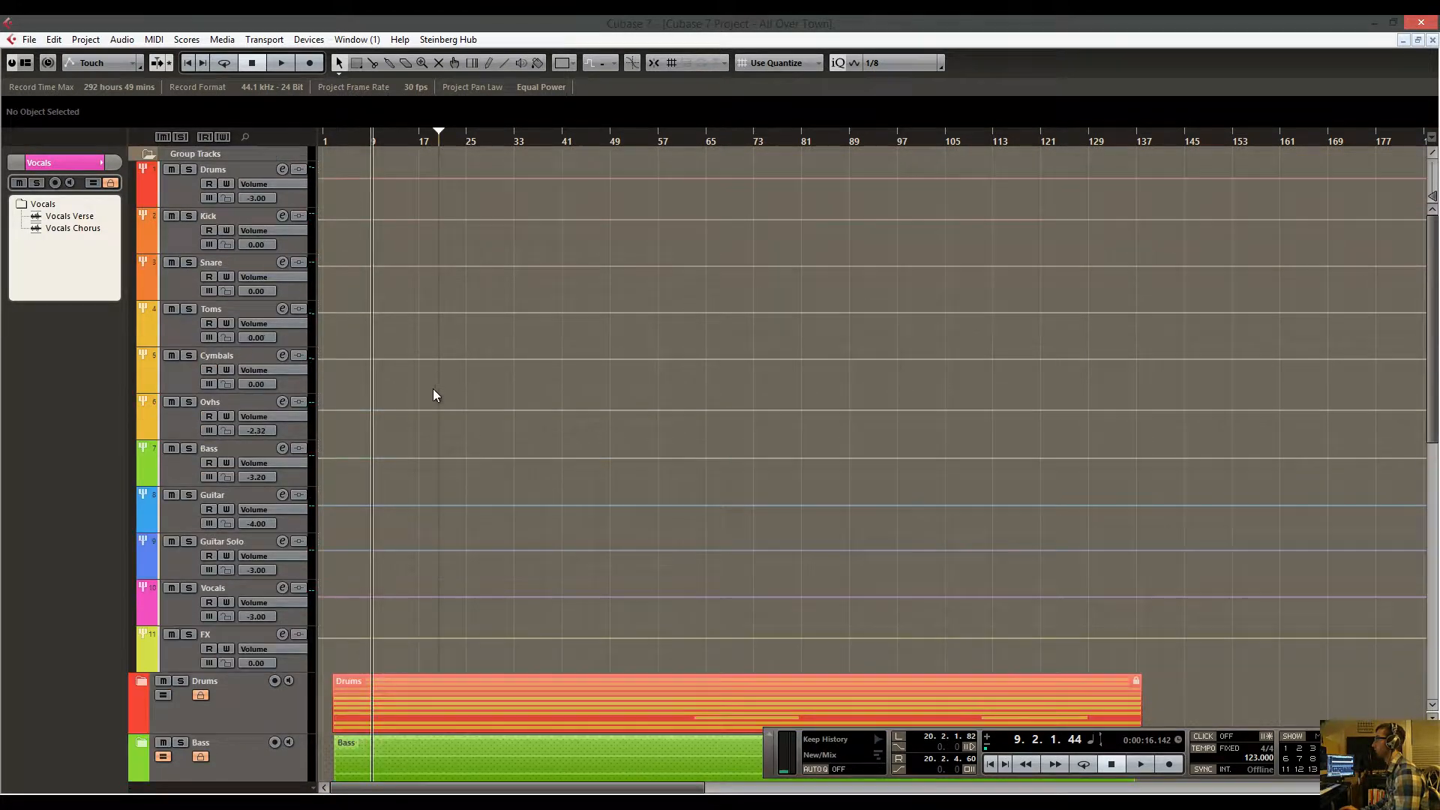
scroll(425, 285, "down", 12)
left_click_drag(380, 141, 345, 143)
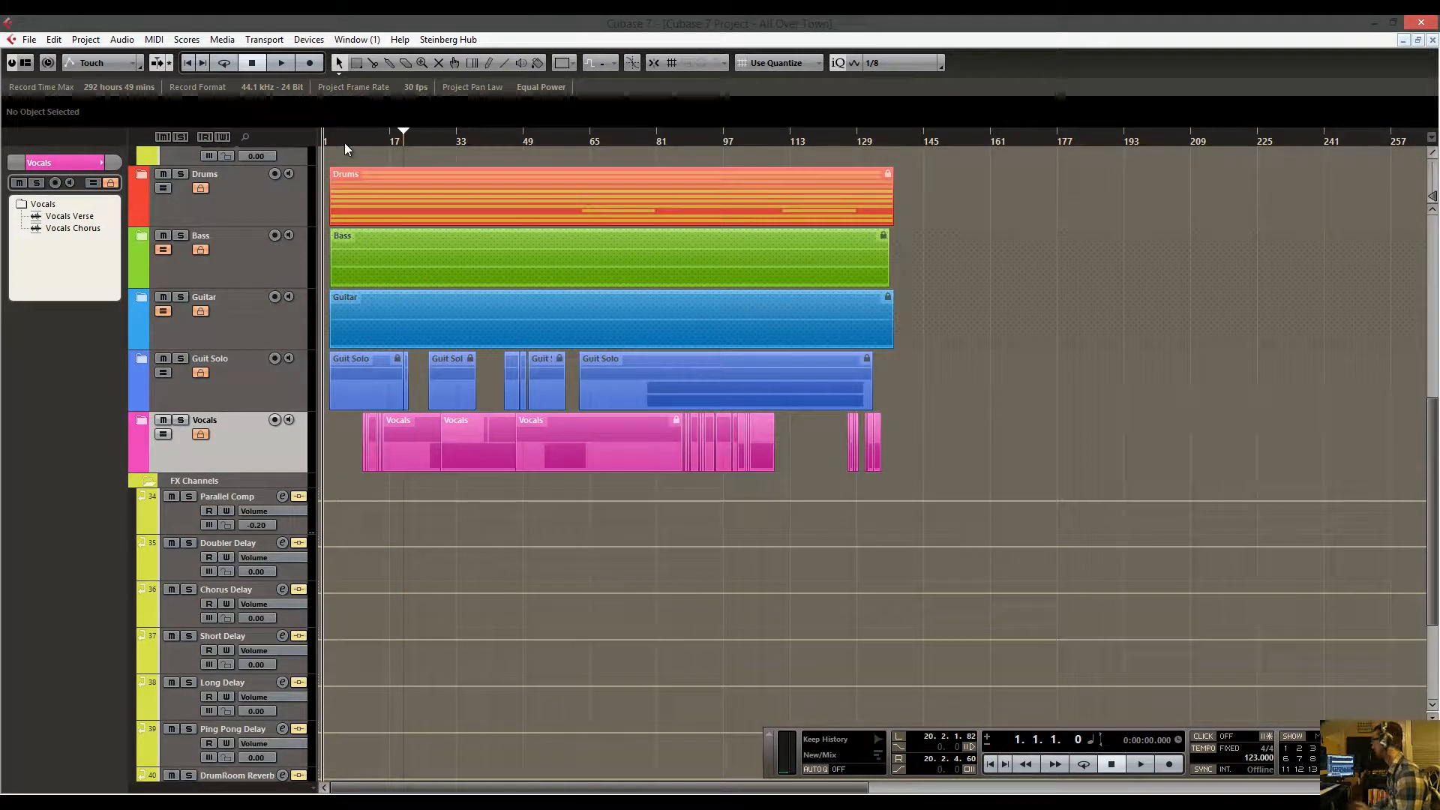
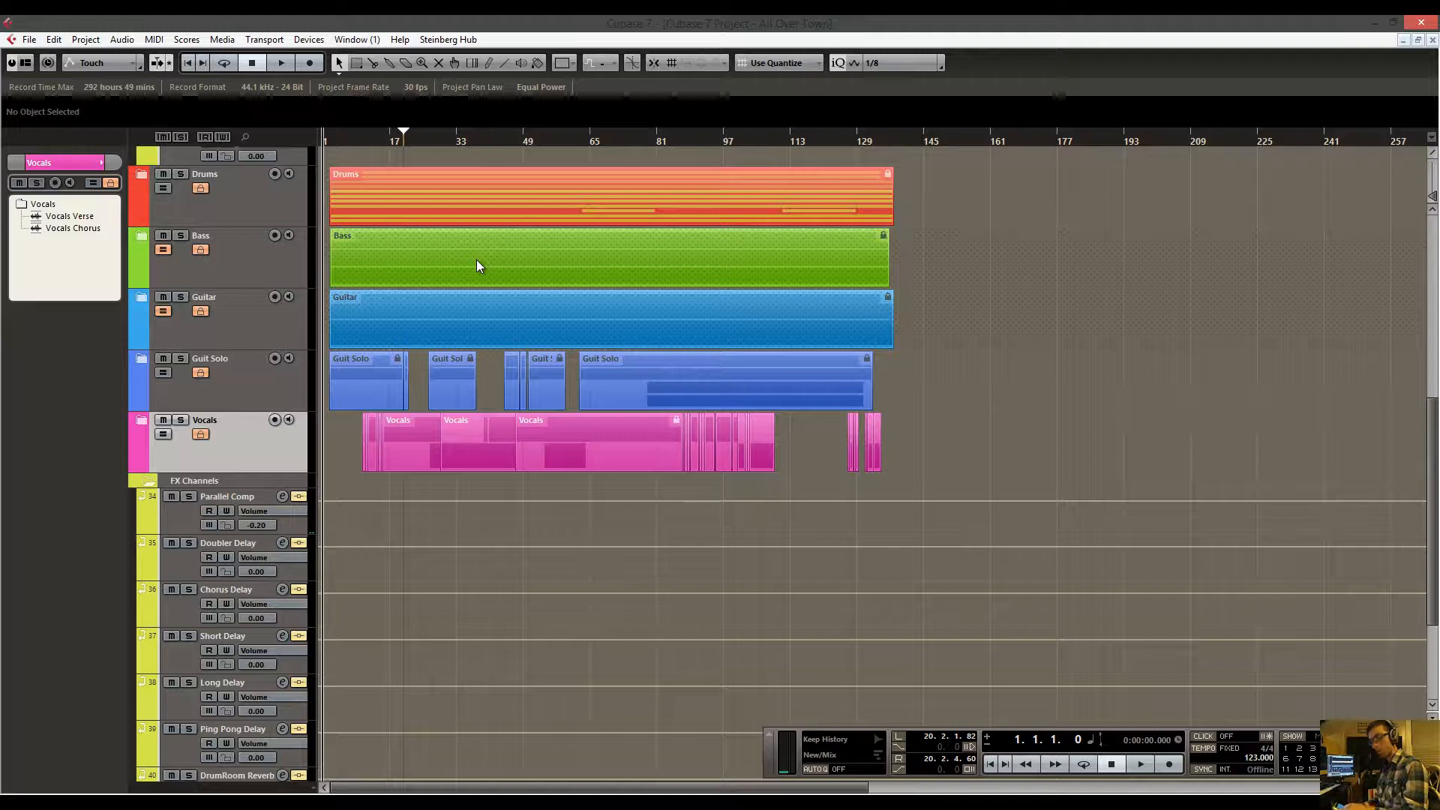
Play the full mix from about bar 93 and expand the Drums folder to show its individual tracks.
scroll(600, 238, "up", 5)
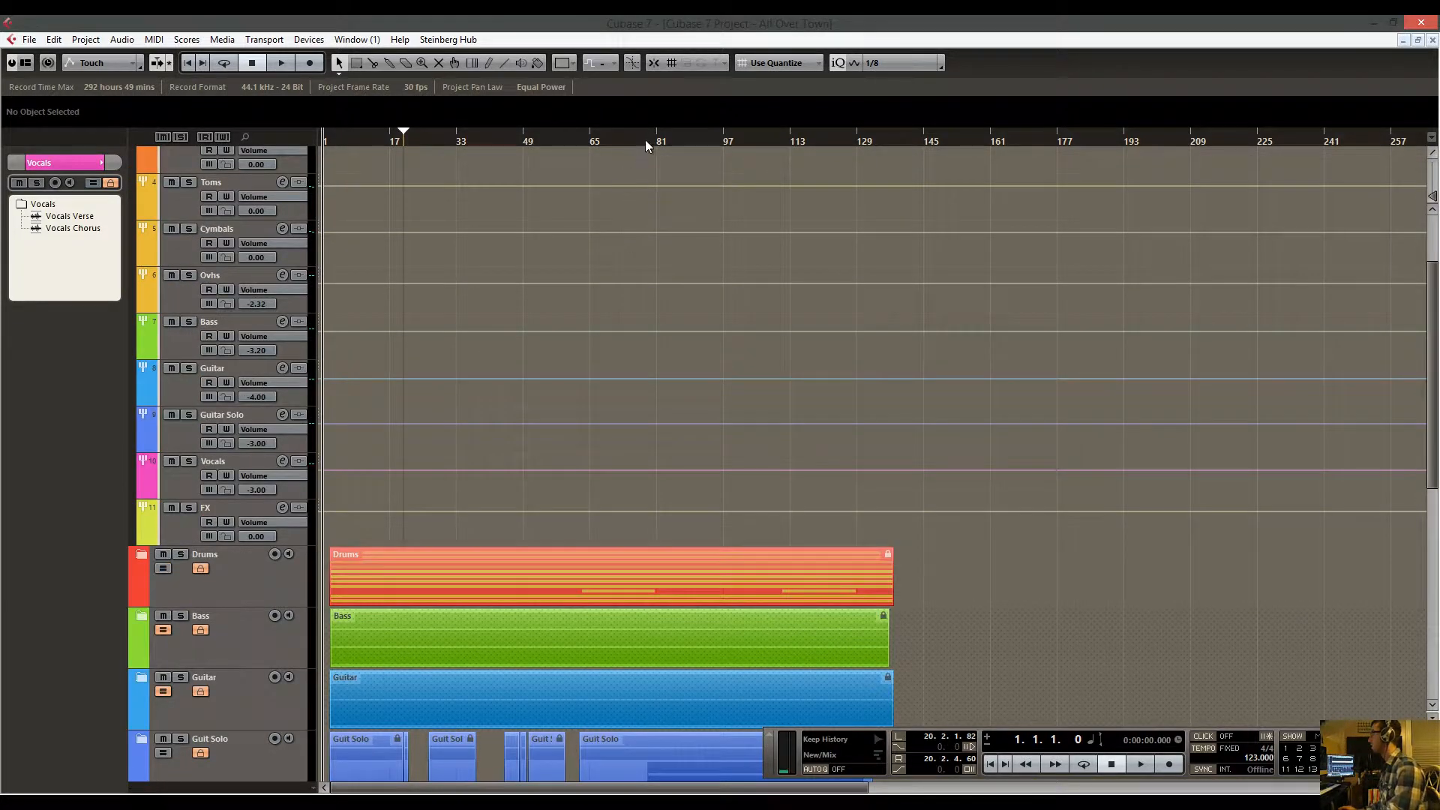
left_click_drag(691, 141, 711, 197)
key("space")
scroll(777, 236, "down", 1)
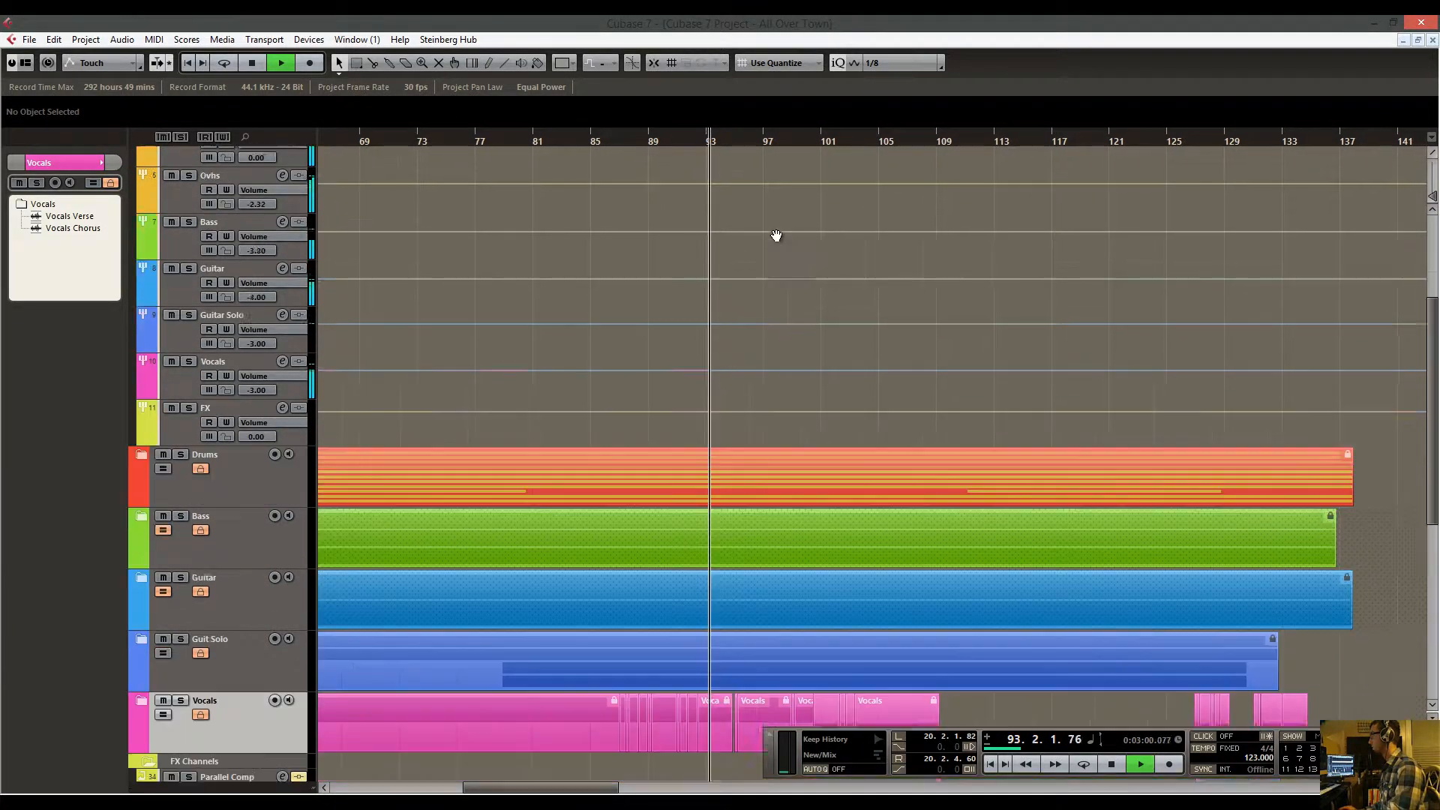
scroll(777, 236, "down", 2)
left_click(146, 315)
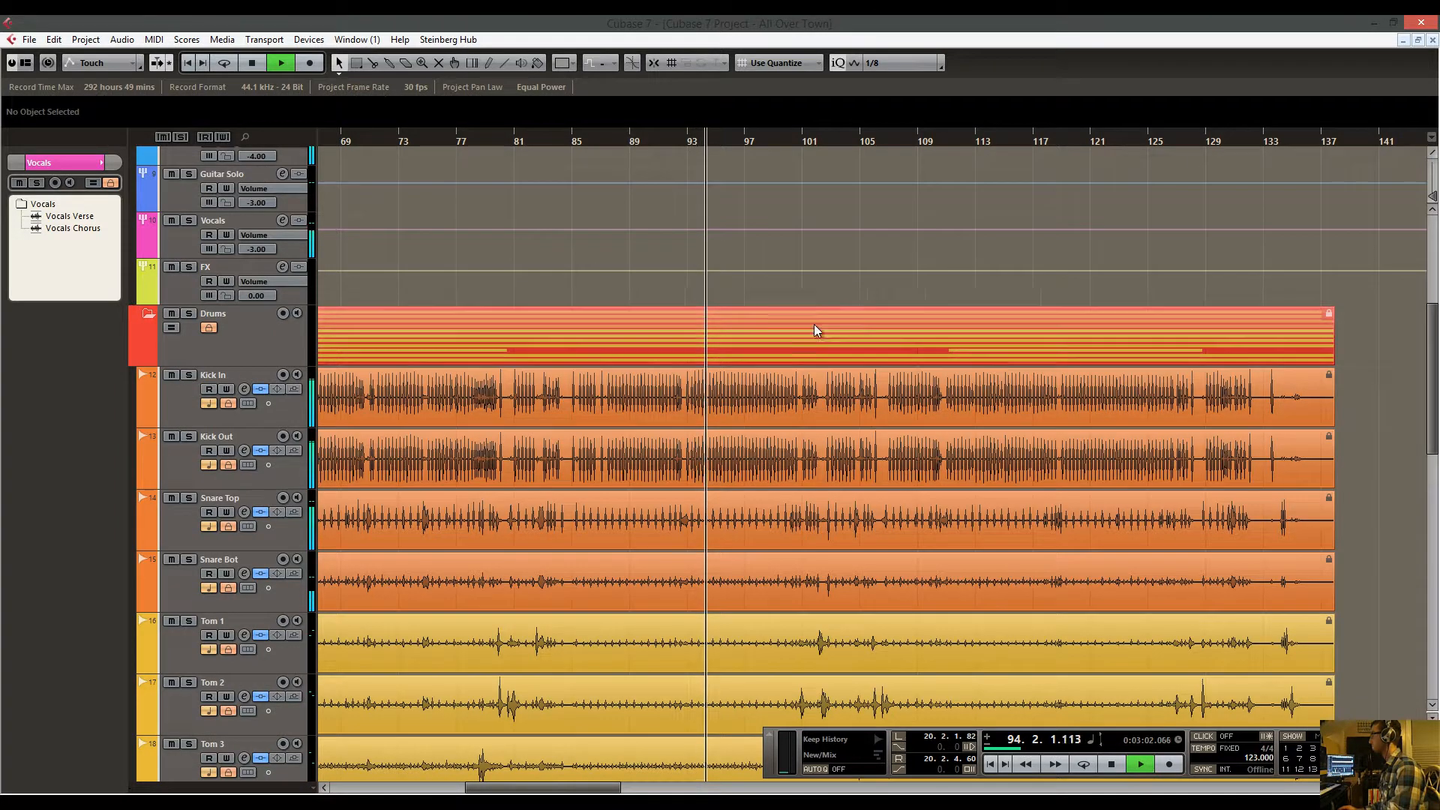
left_click_drag(813, 325, 597, 197)
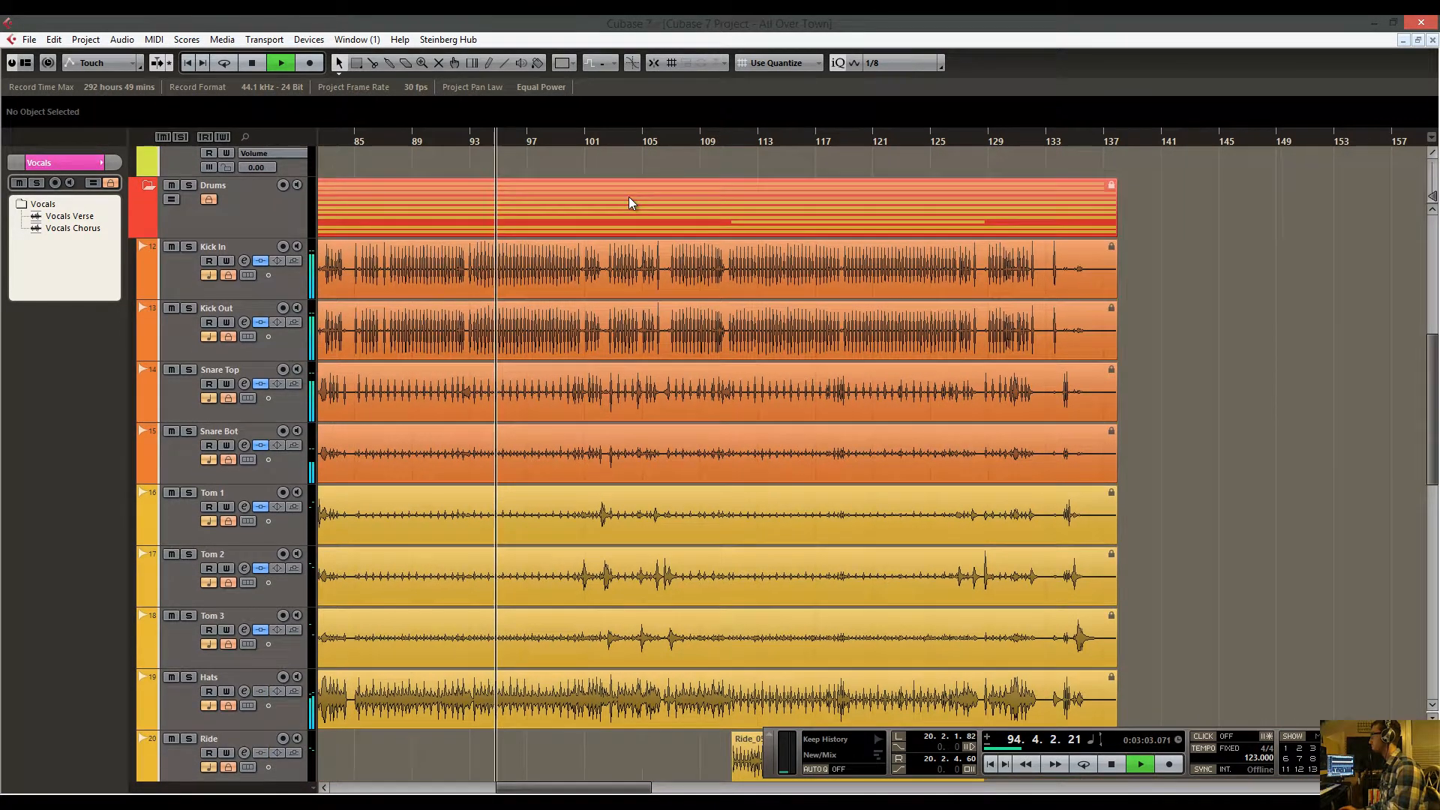
Play from about bar 105, look through the drum tracks down to the overheads and stop playback.
left_click(655, 141)
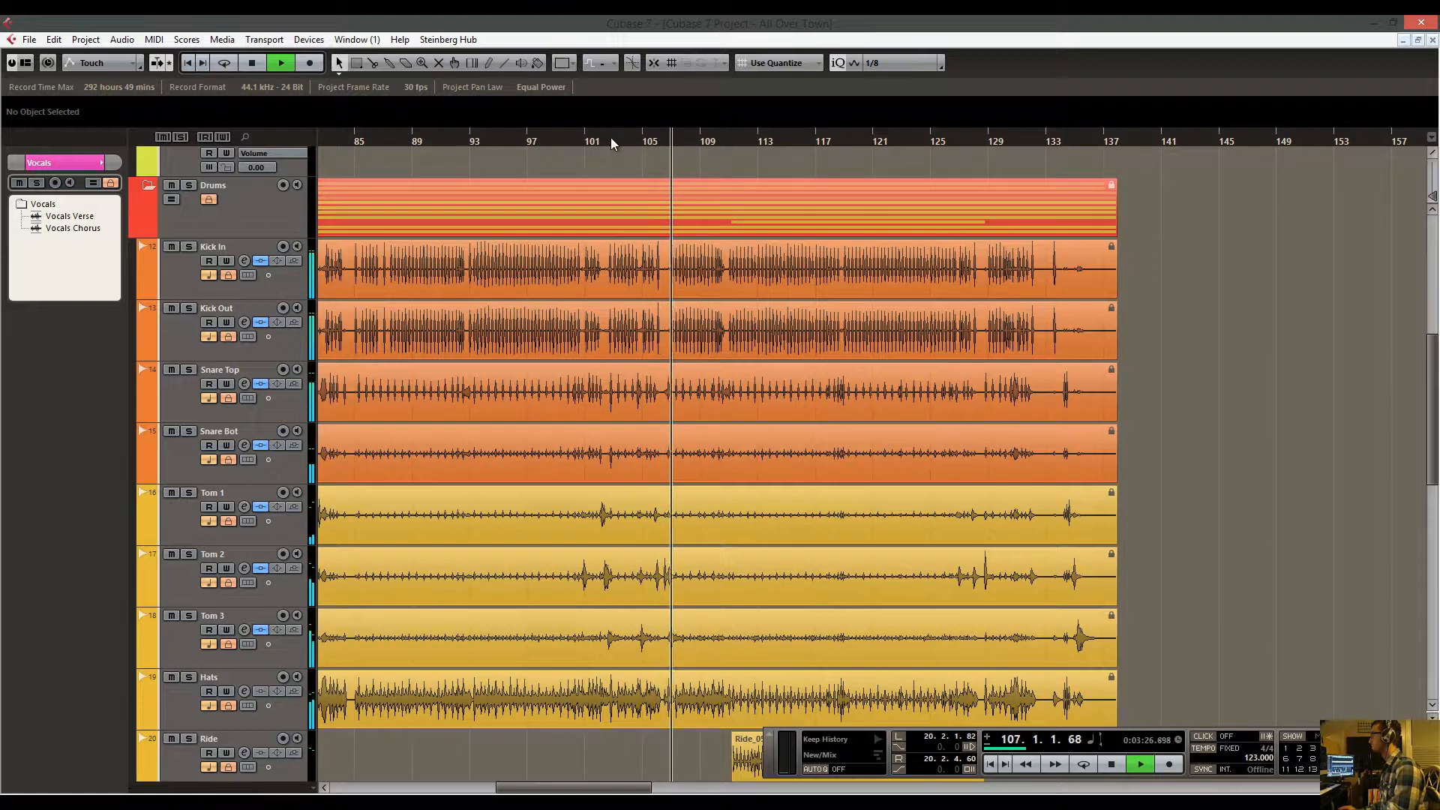
scroll(633, 287, "down", 2)
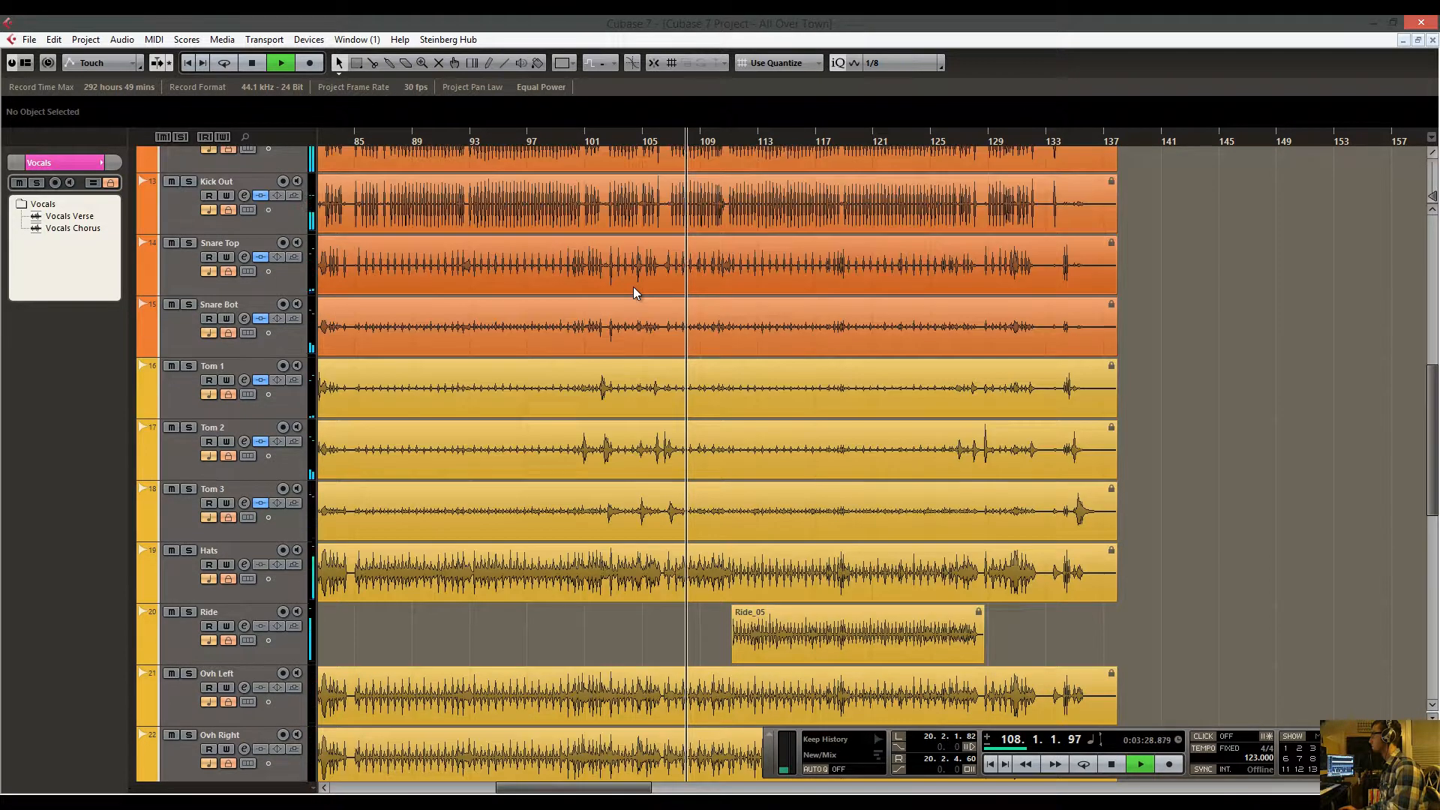
scroll(634, 288, "down", 4)
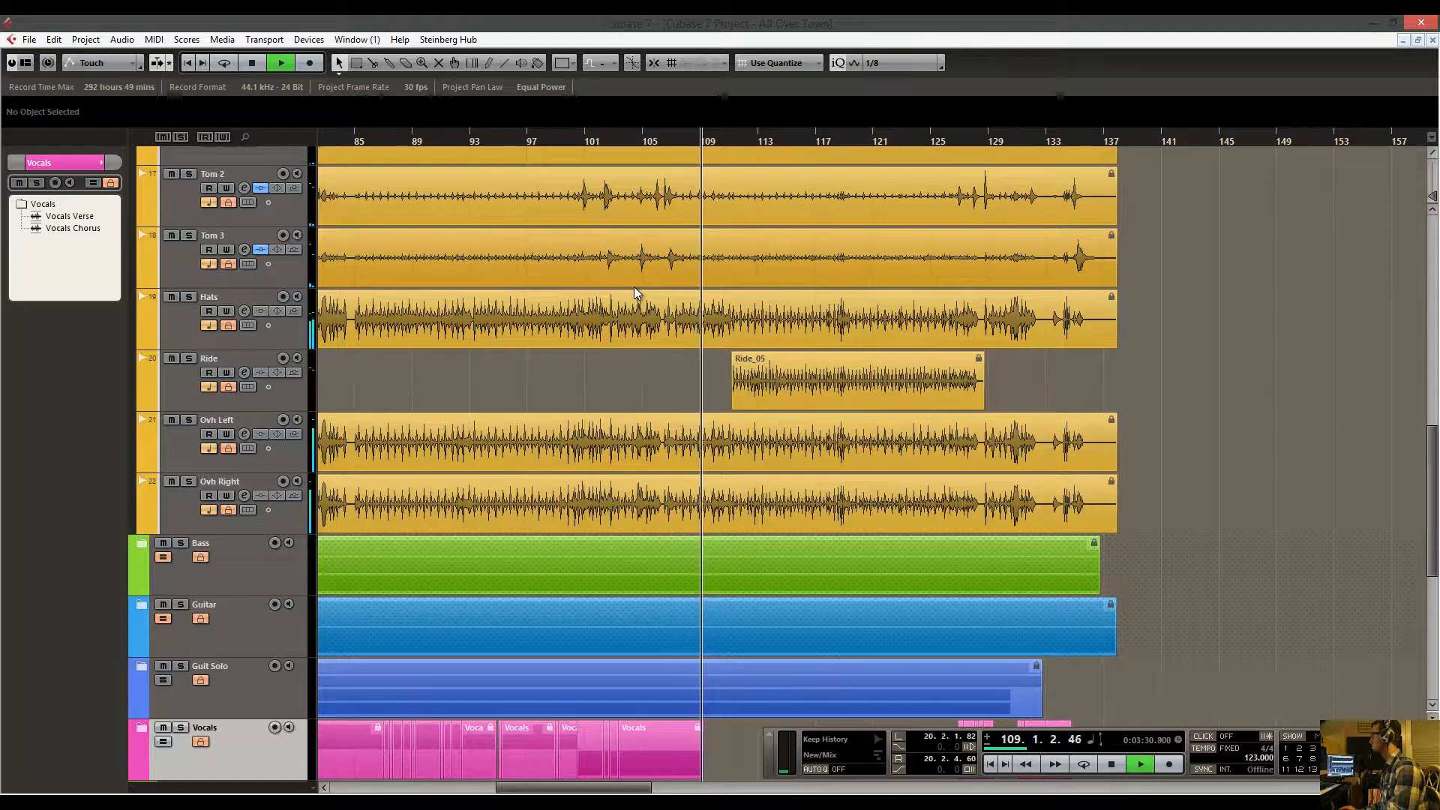
key("space")
Replay from about bar 105, expand the Guit Solo folder and unlock it along with the Guit Solo 2 SM57 and AT4040 tracks.
left_click_drag(650, 141, 650, 171)
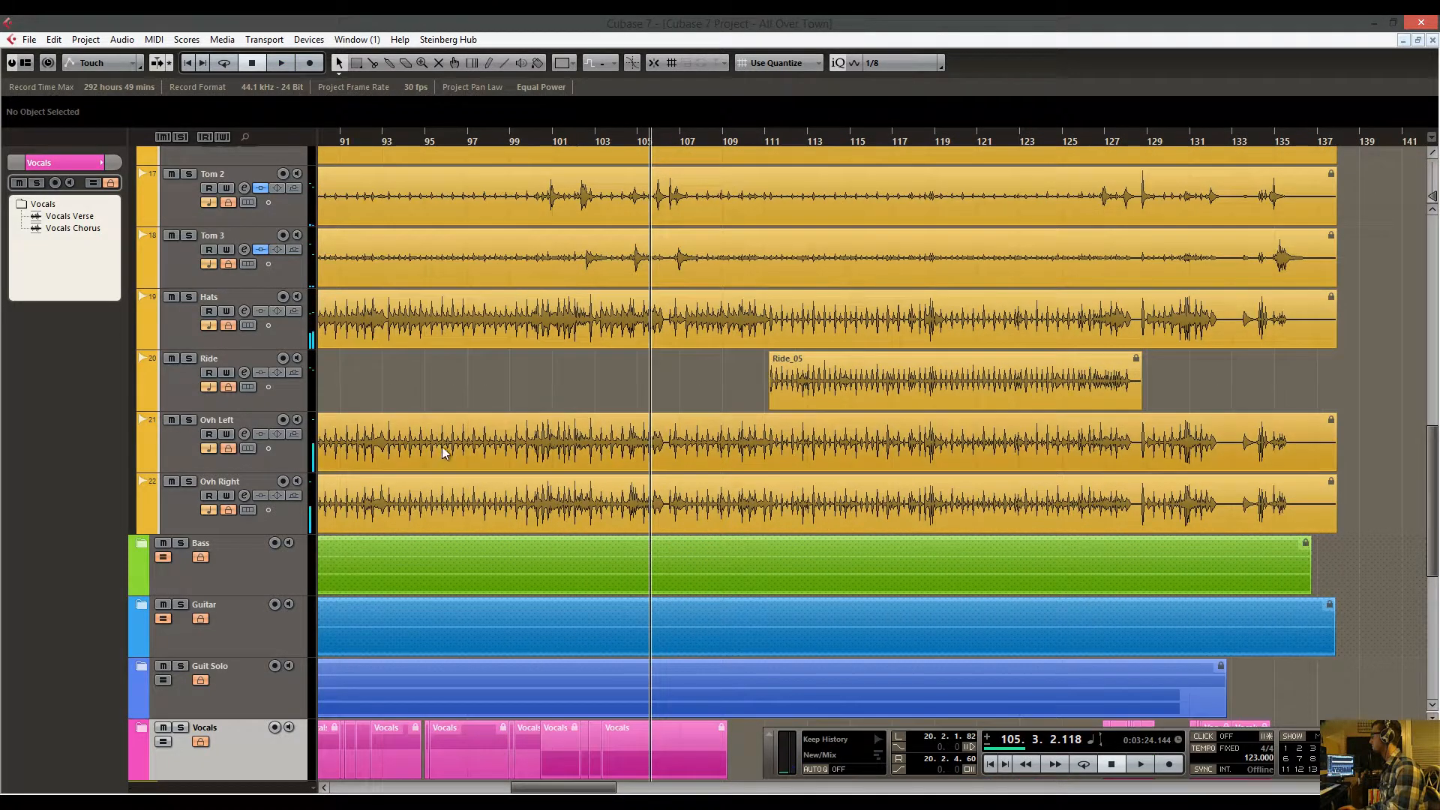
key("space")
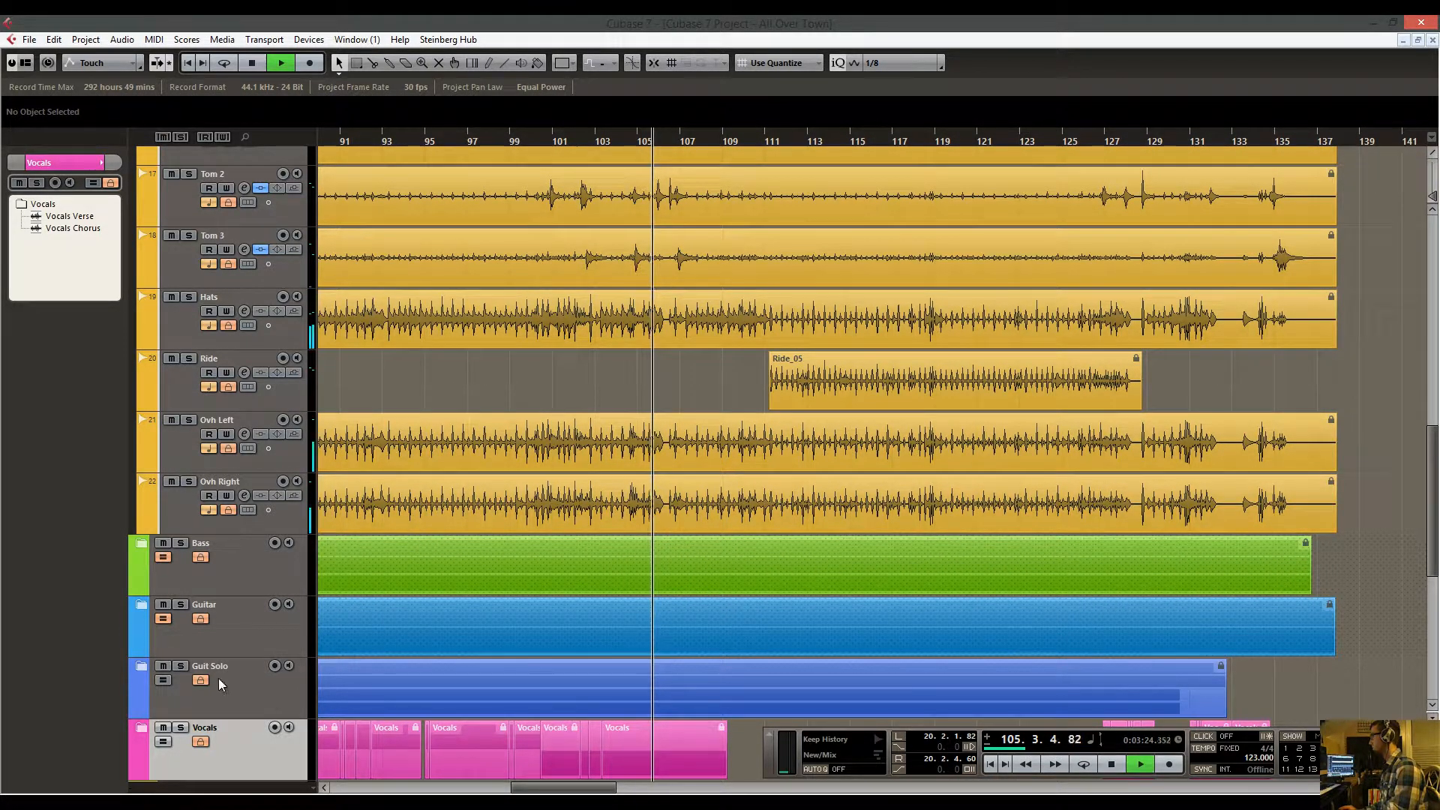
left_click(141, 667)
scroll(480, 581, "down", 4)
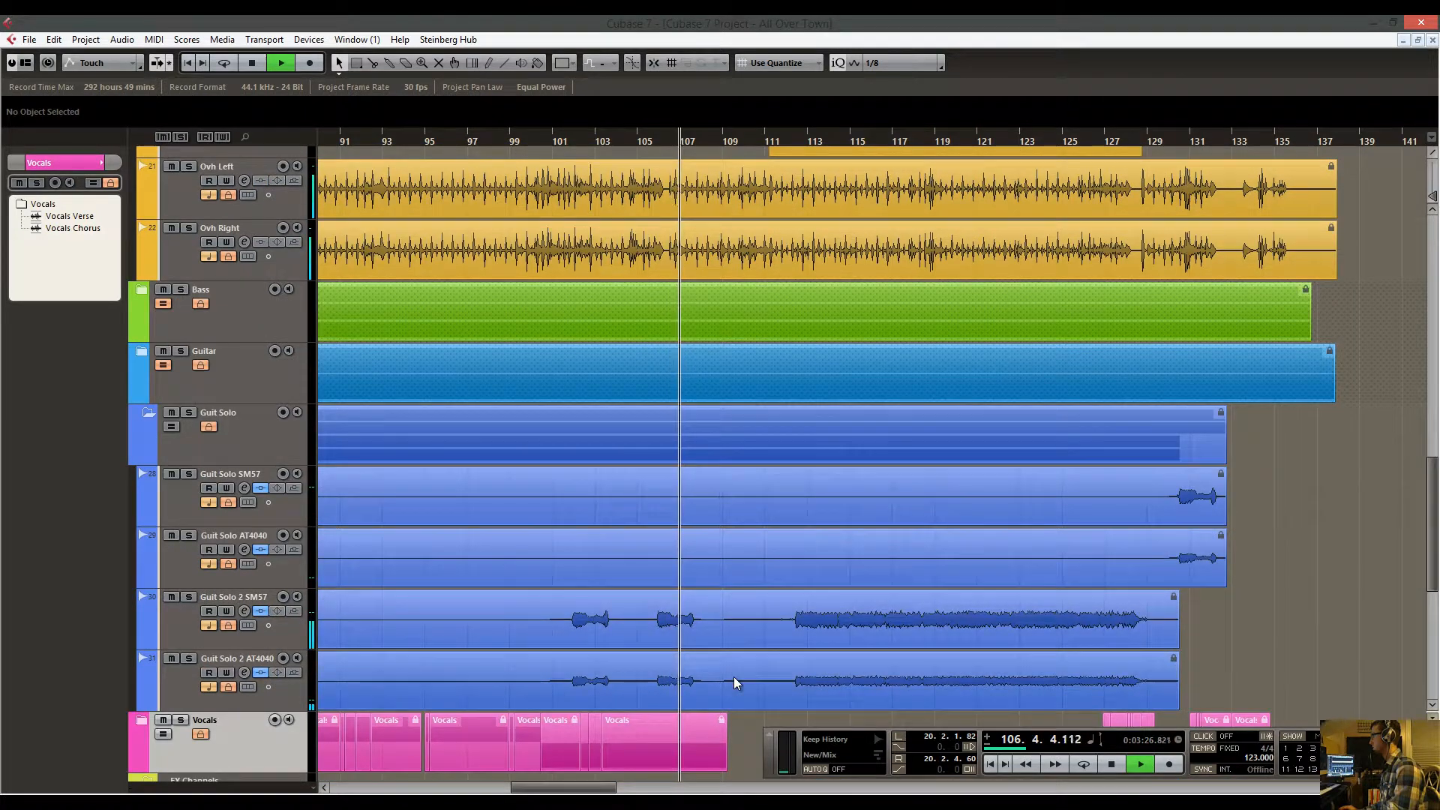
scroll(622, 626, "left", 5)
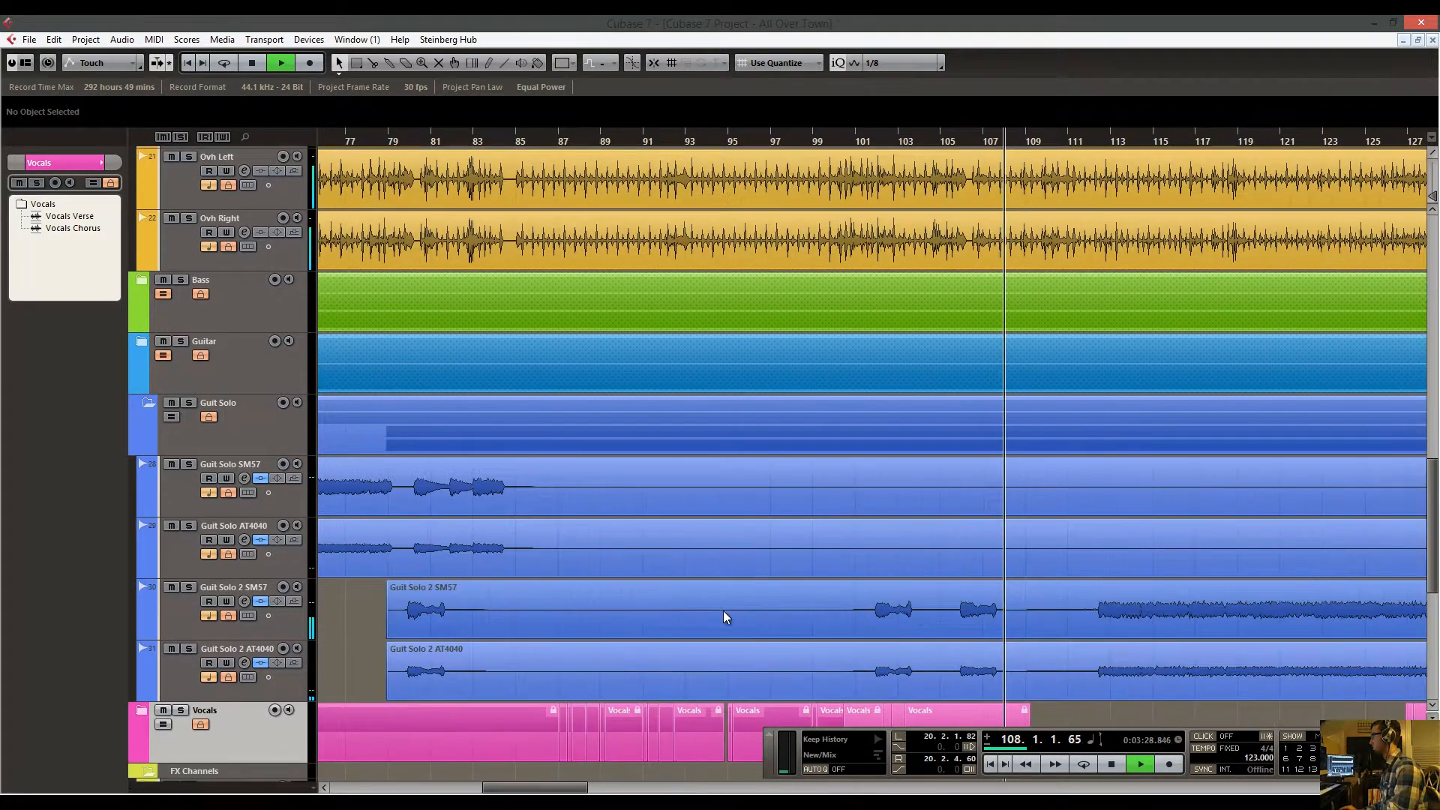
scroll(723, 612, "left", 2)
scroll(750, 612, "right", 2)
key("space")
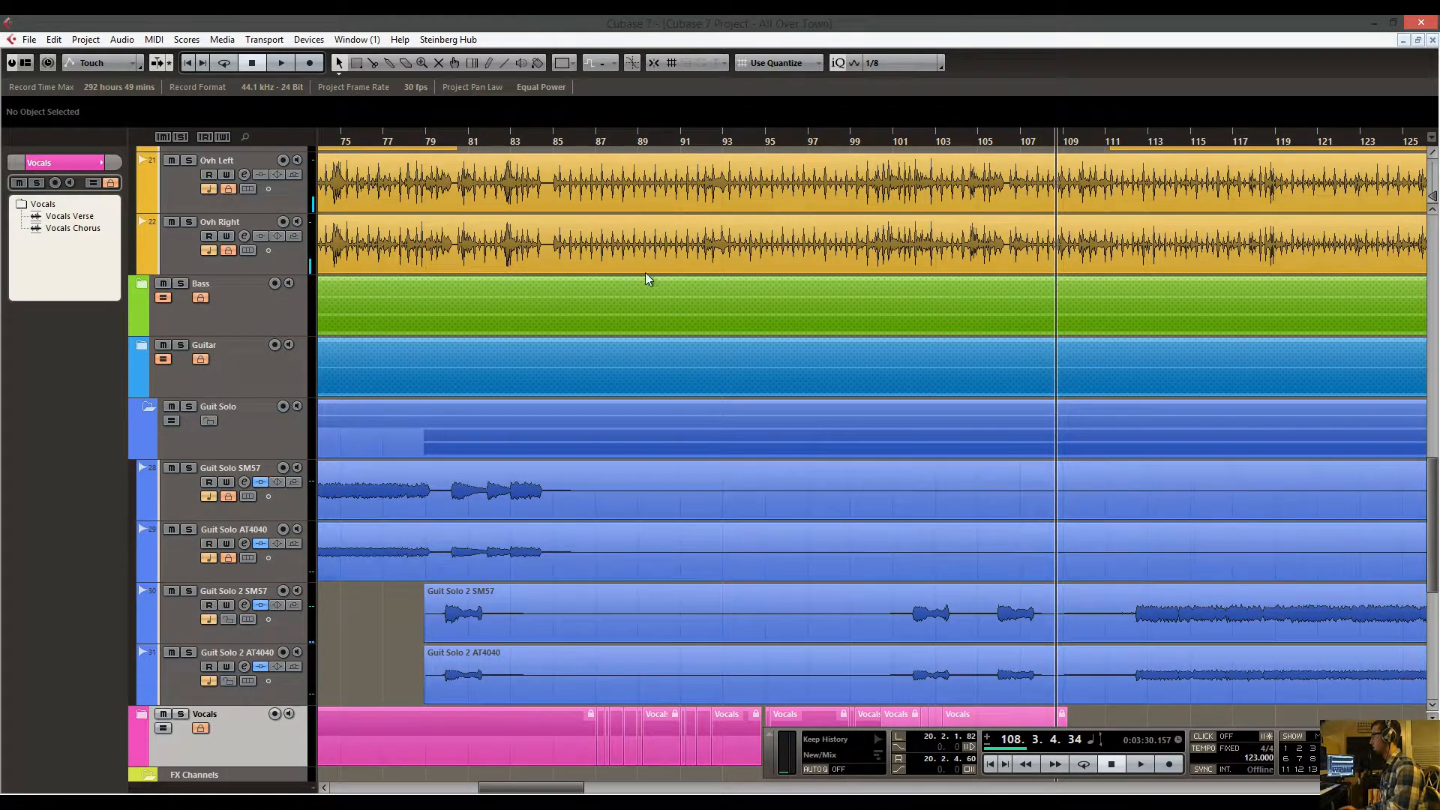
Listen from about the middle of bar 79 and move both Guit Solo 2 clips together to start at 79.1.4.105.
left_click(441, 141)
scroll(436, 159, "up", 3)
key("space")
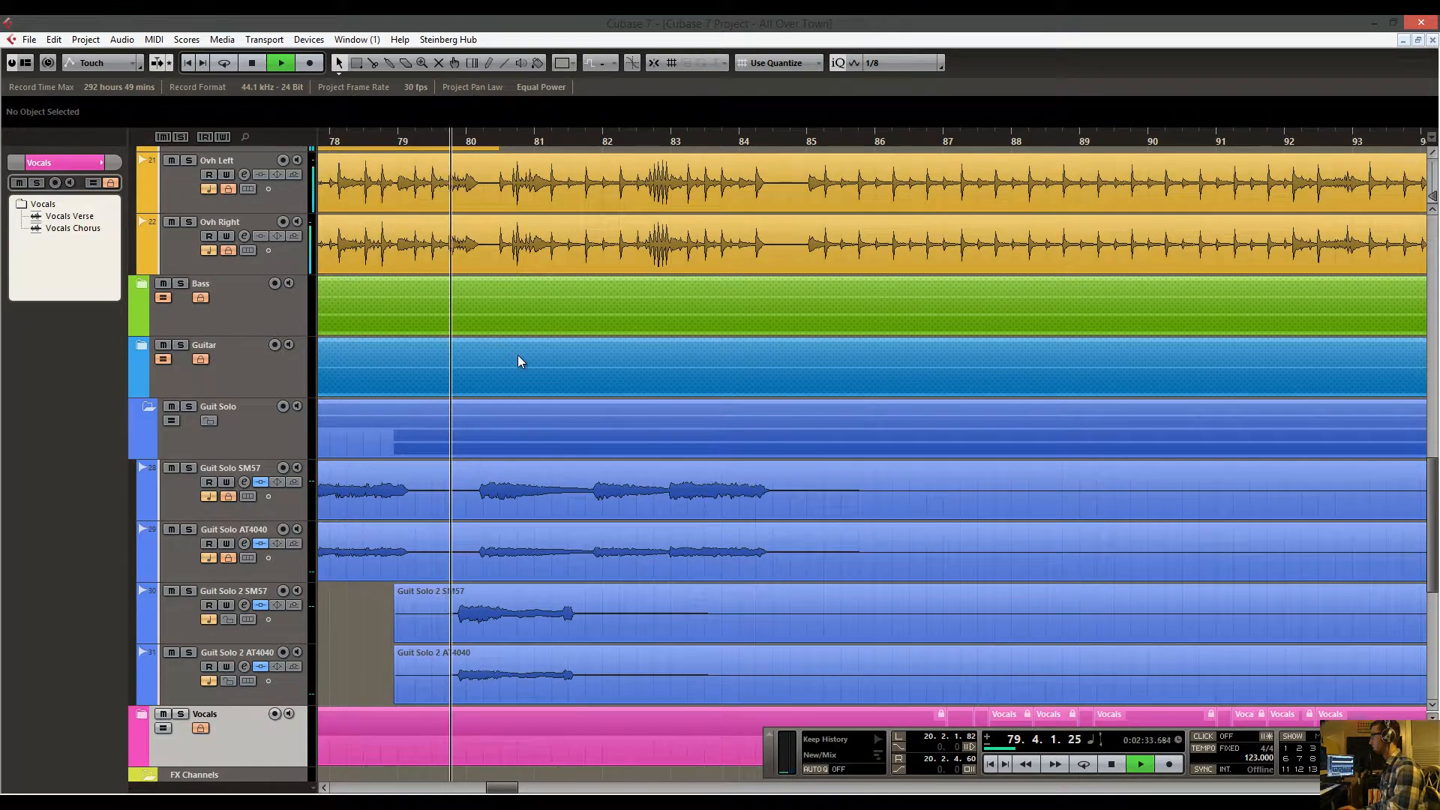
key("space")
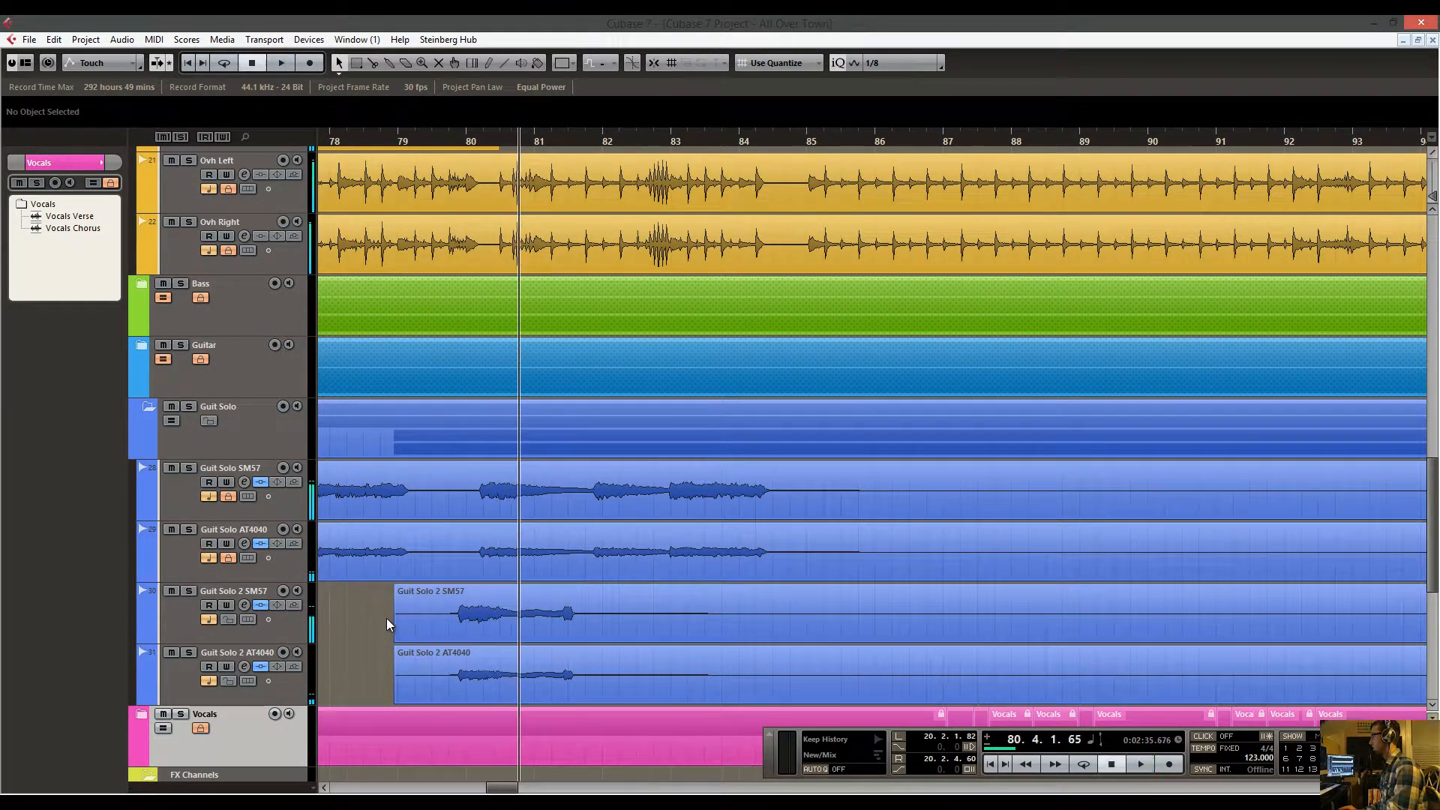
left_click_drag(367, 615, 435, 661)
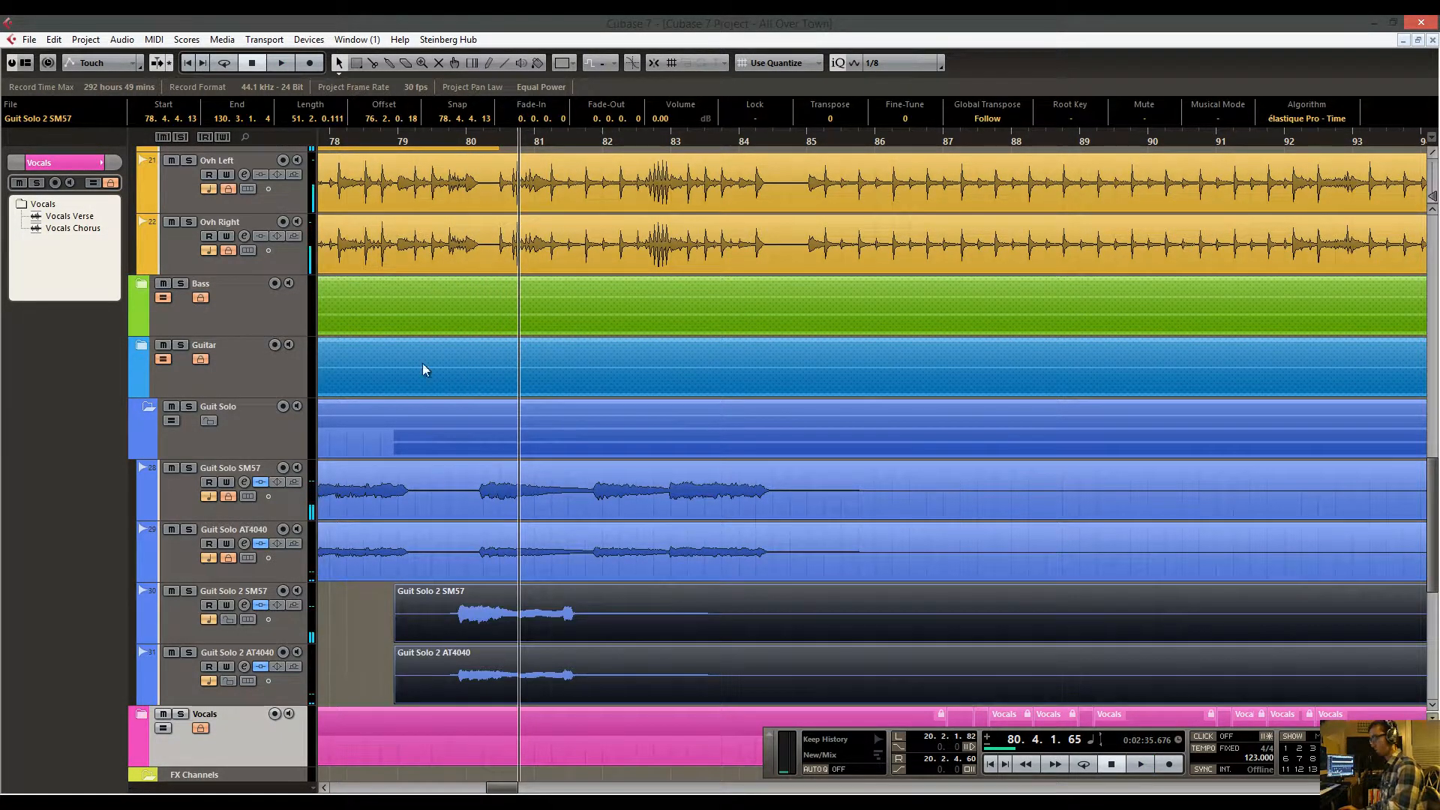
scroll(450, 491, "down", 3)
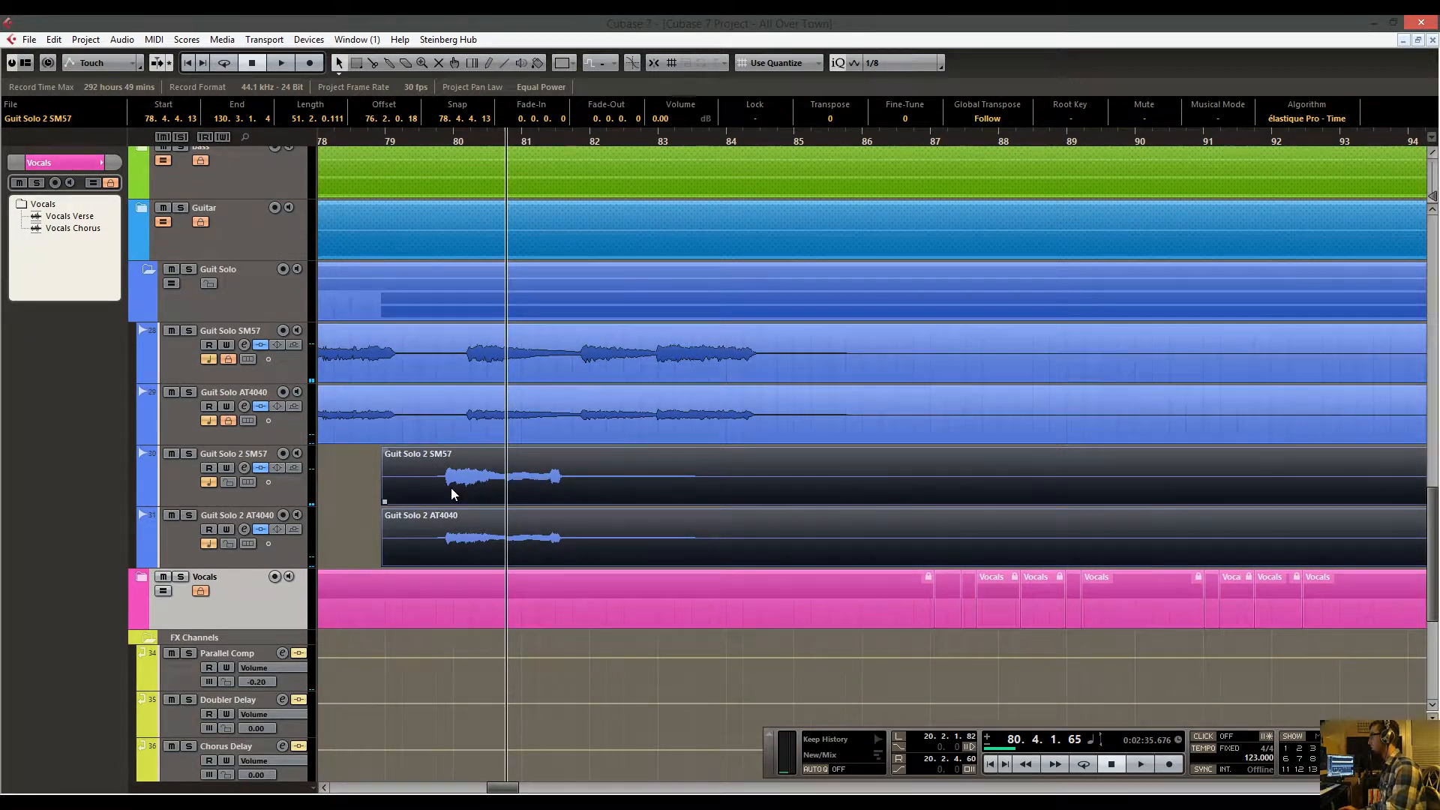
left_click_drag(451, 488, 472, 487)
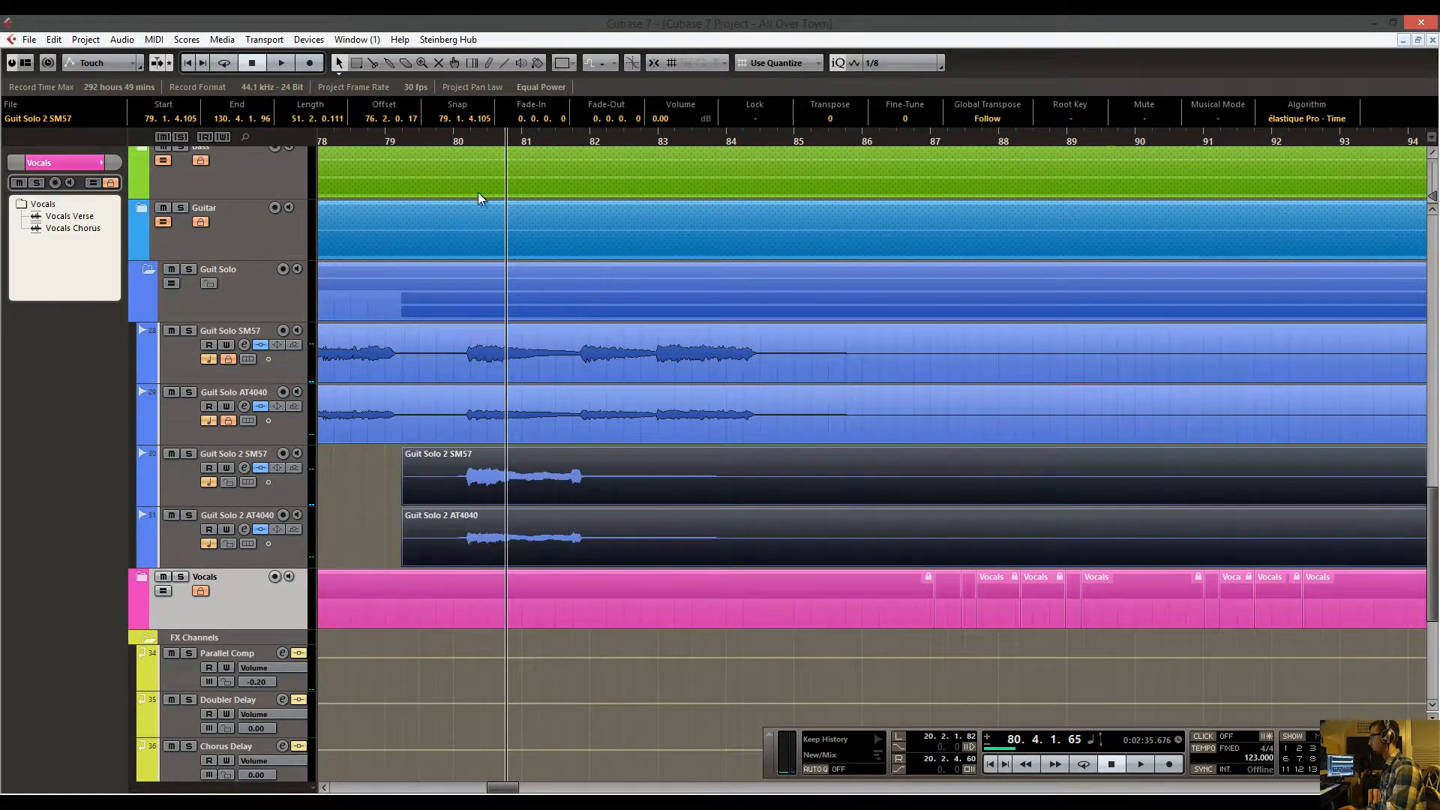
Listen from about bar 80 and move both Guit Solo 2 clips earlier to start at 77.2.3.63.
left_click_drag(467, 139, 449, 164)
key("space")
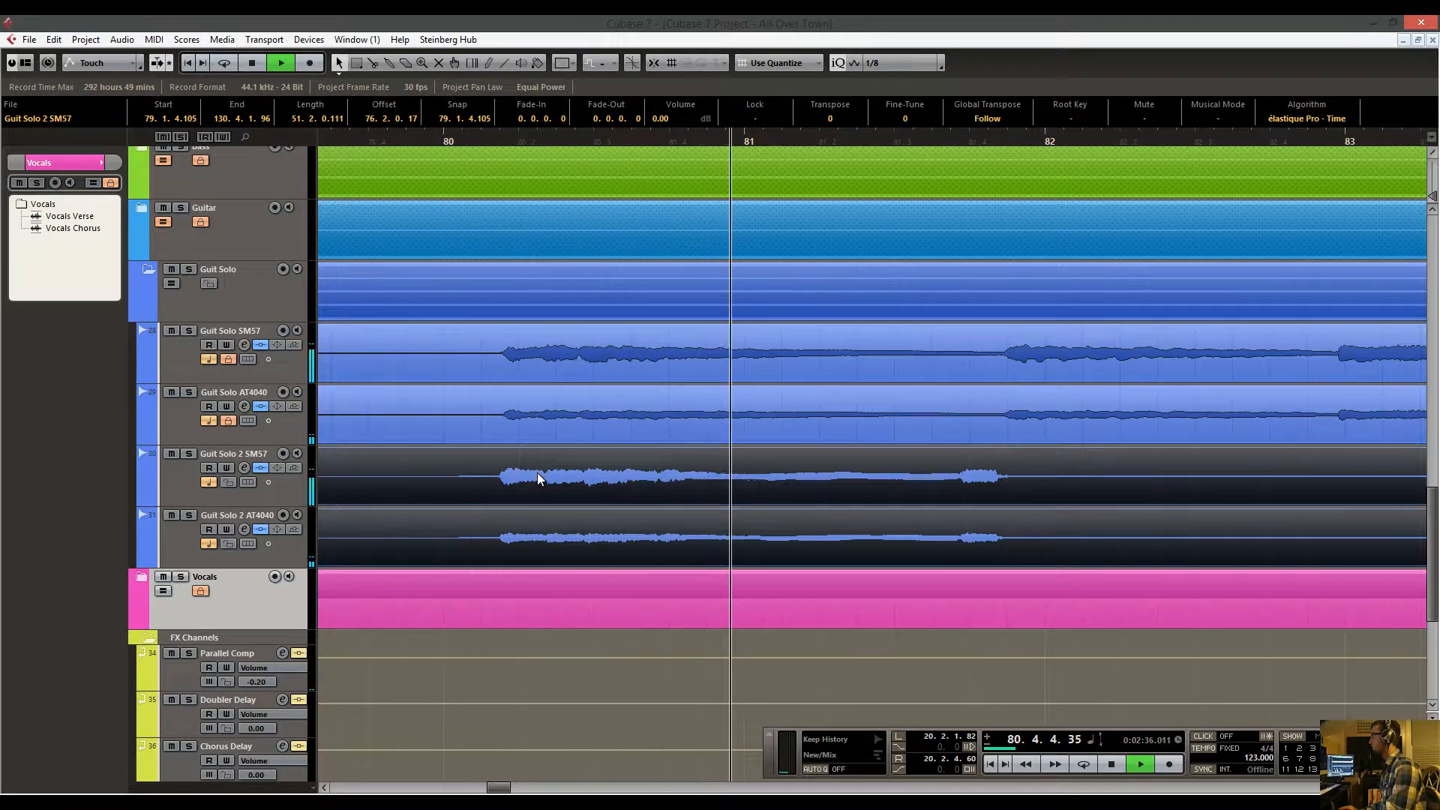
key("space")
left_click_drag(525, 141, 508, 69)
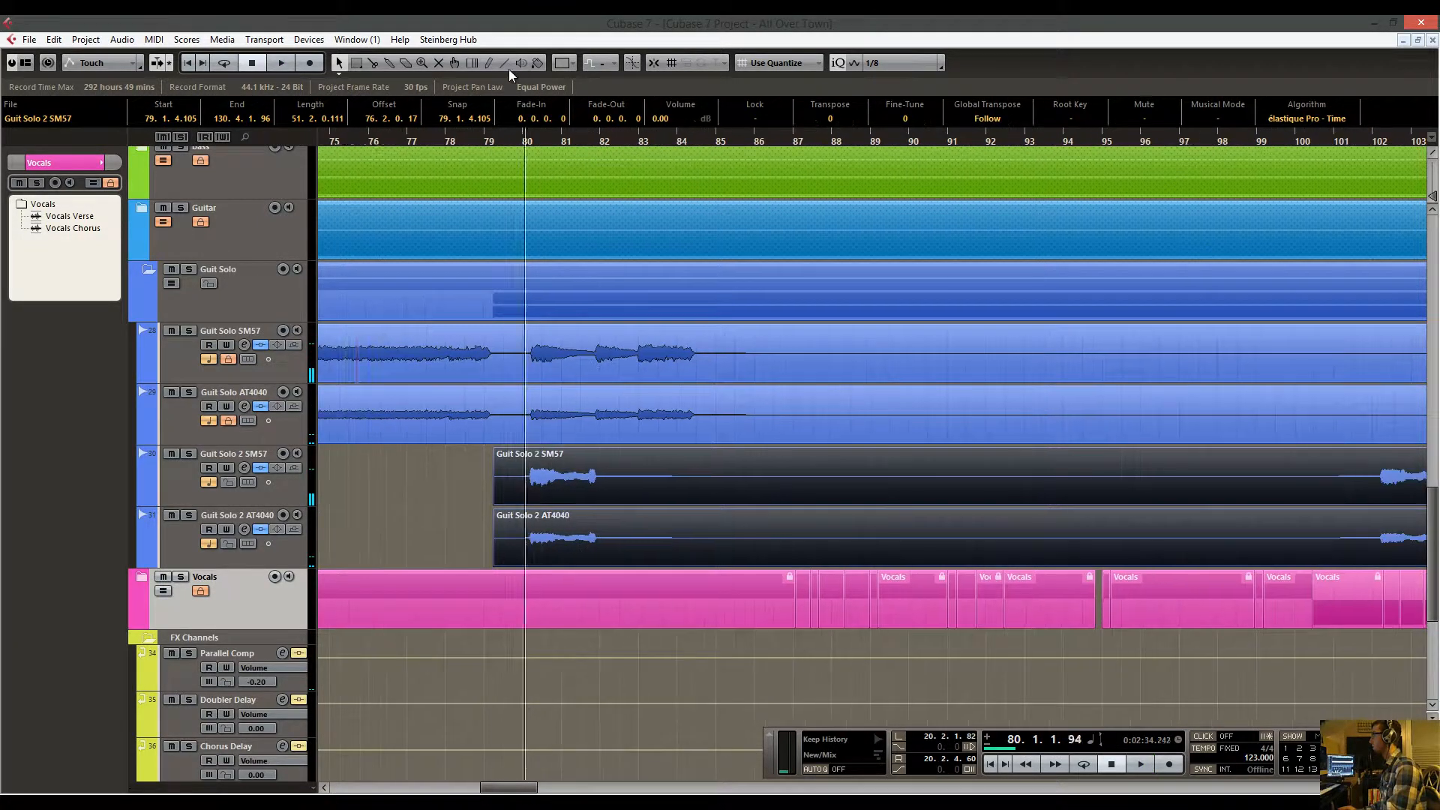
left_click_drag(507, 474, 440, 474)
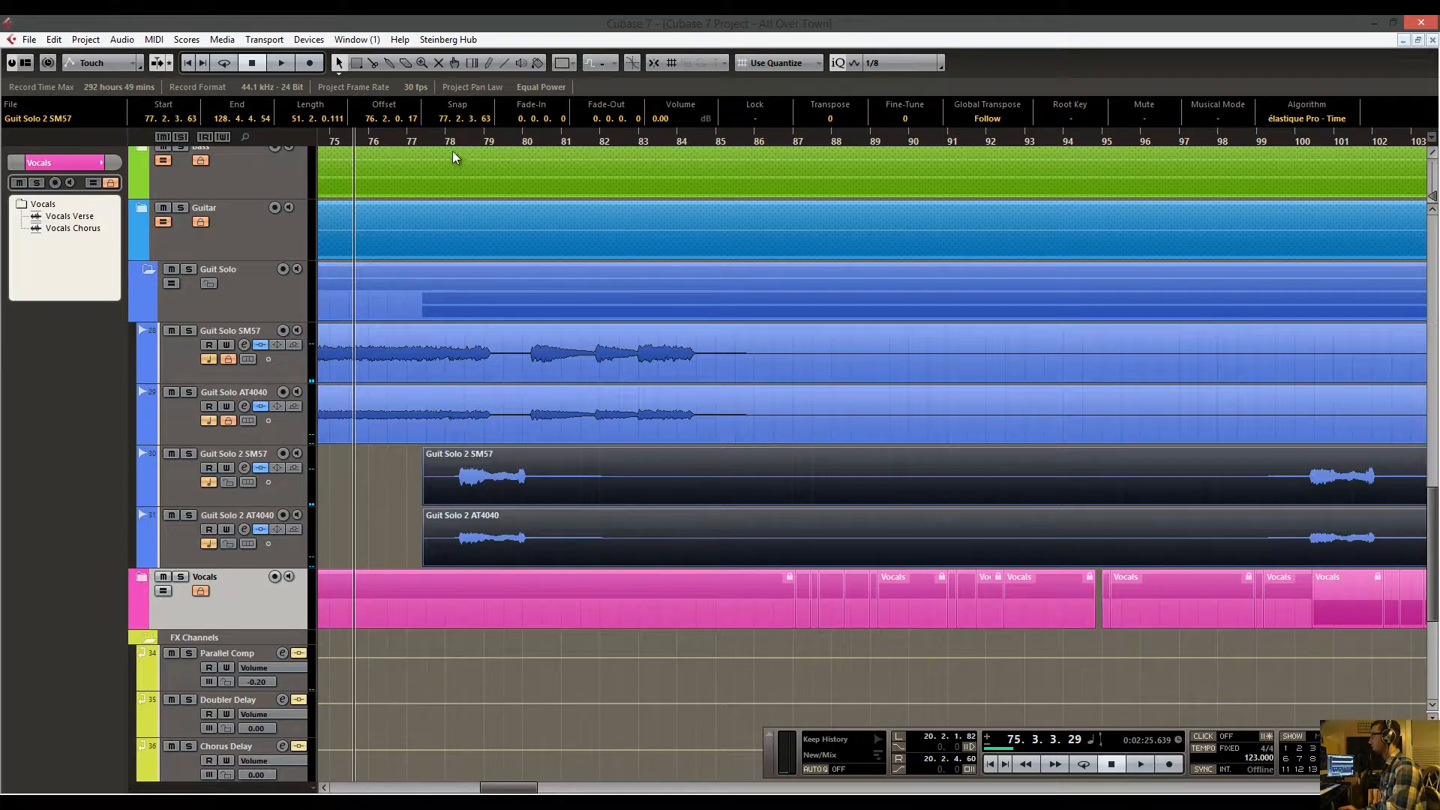
Listen from about bar 77 and shift both Guit Solo 2 clips slightly later to start at 77.3.1.106.
left_click_drag(421, 146, 504, 177)
key("space")
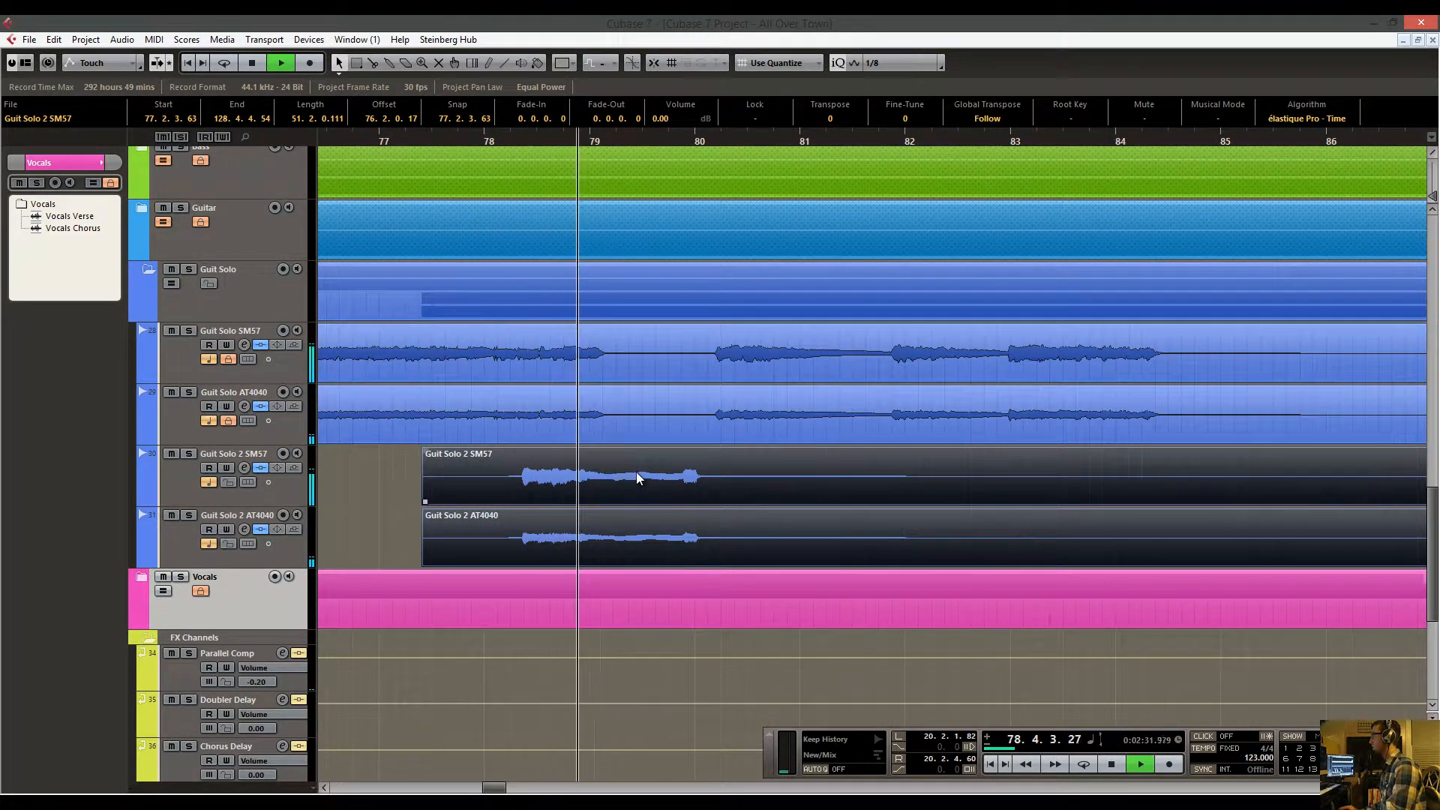
key("space")
left_click_drag(591, 486, 607, 484)
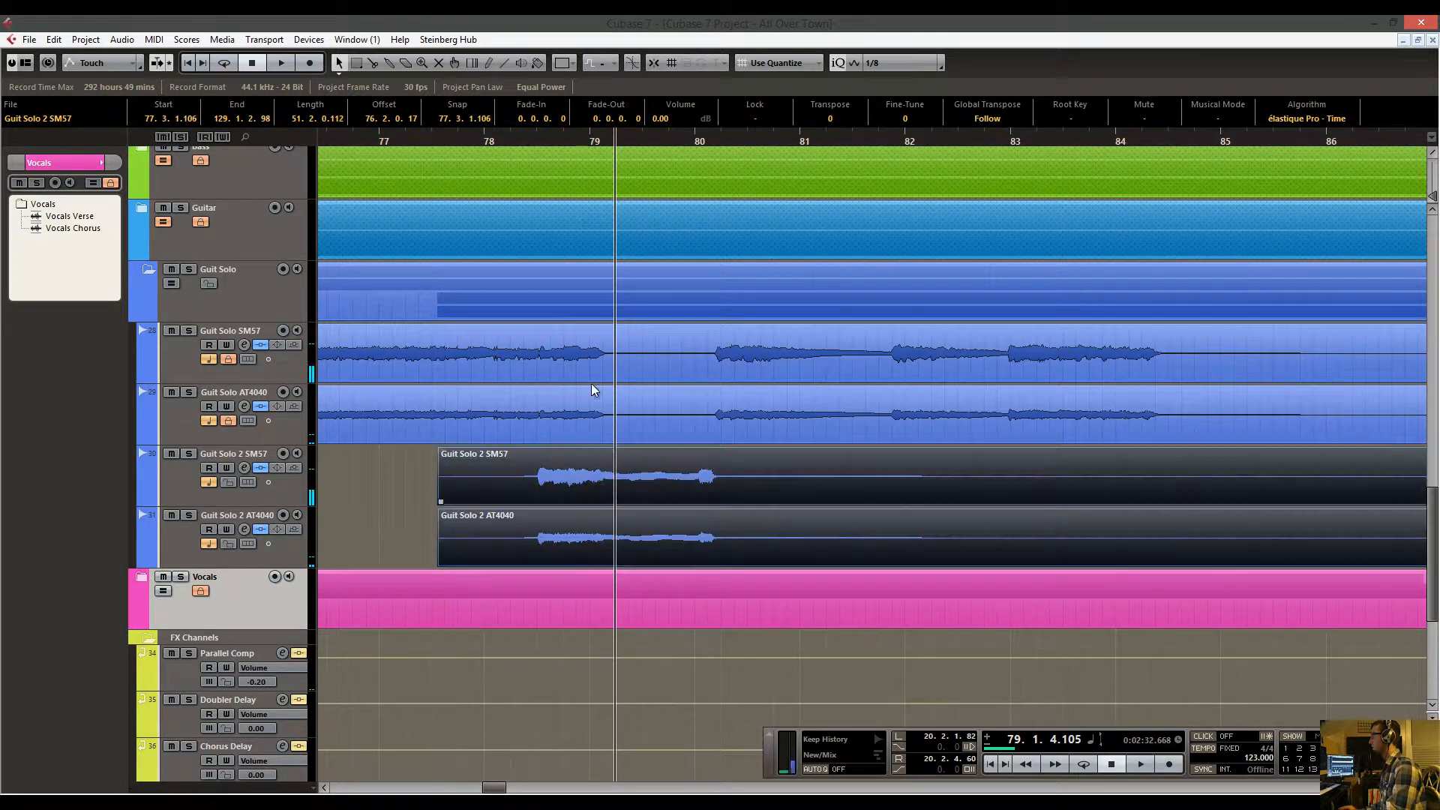
Replay from about bar 78 and nudge both Guit Solo 2 clips to start at 77.3.2.54.
left_click(510, 142)
key("space")
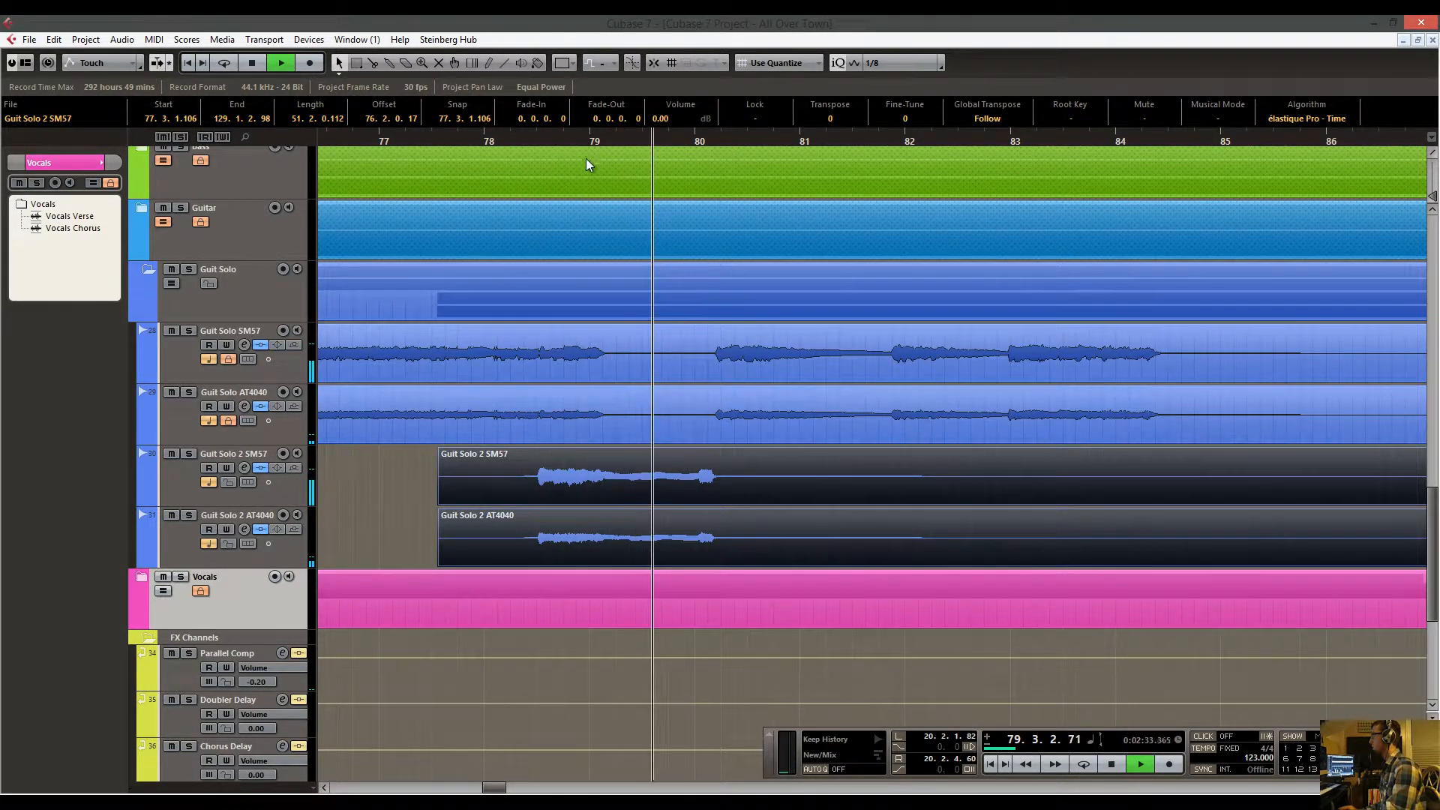
key("space")
left_click_drag(614, 469, 617, 470)
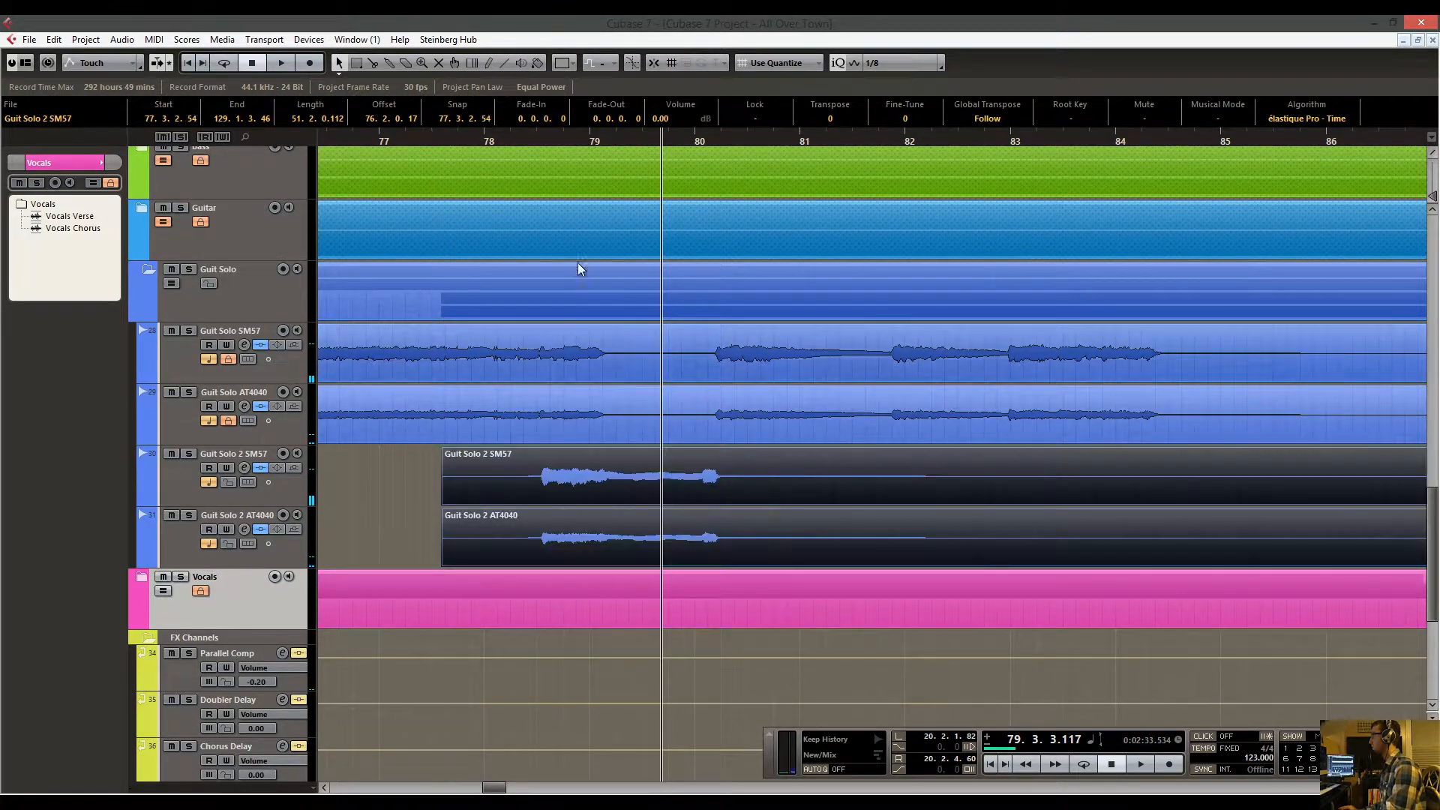
Replay from about bars 78 and 79, and shift both Guit Solo 2 clips slightly earlier to start at 77.3.2.27.
left_click_drag(557, 142, 529, 188)
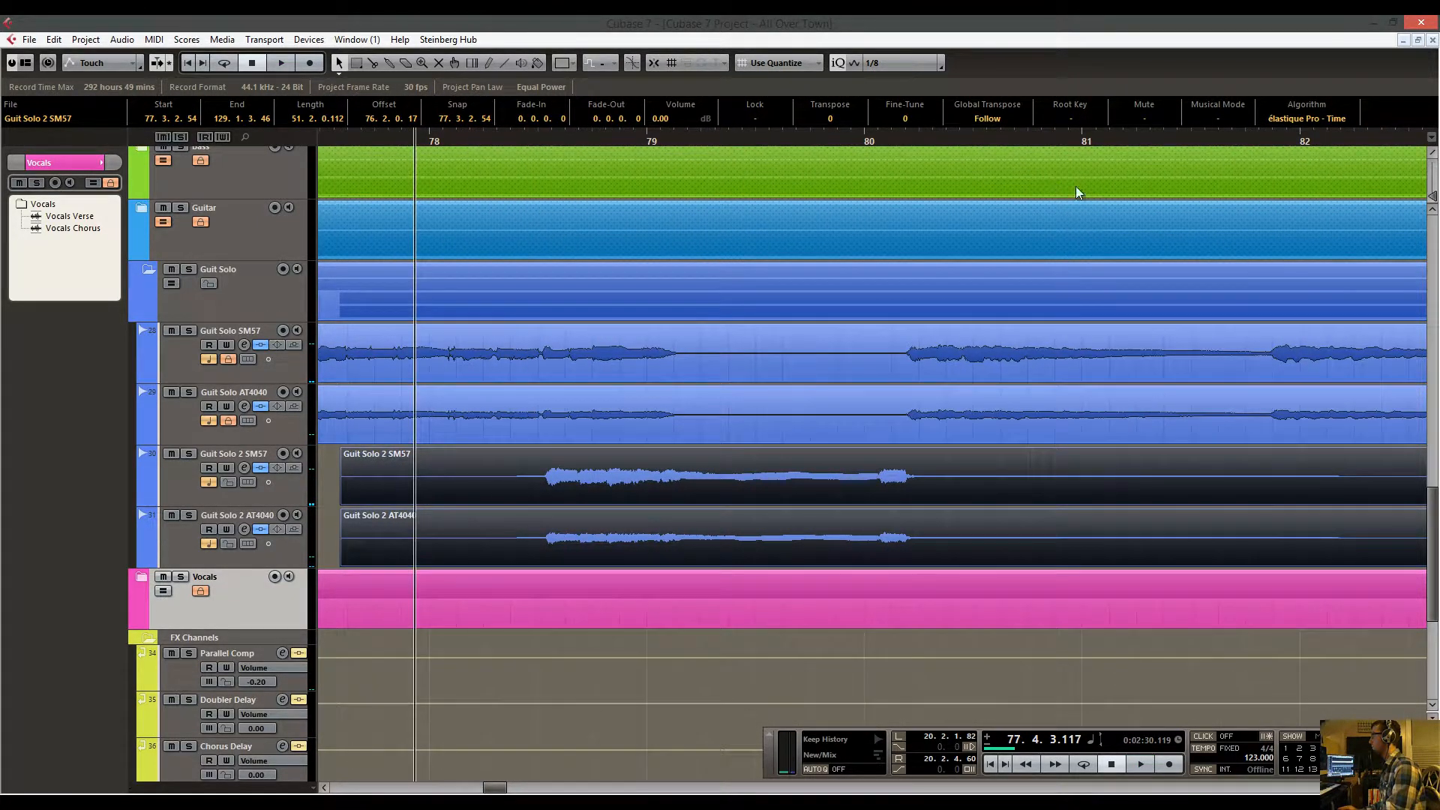
left_click_drag(1433, 201, 1433, 197)
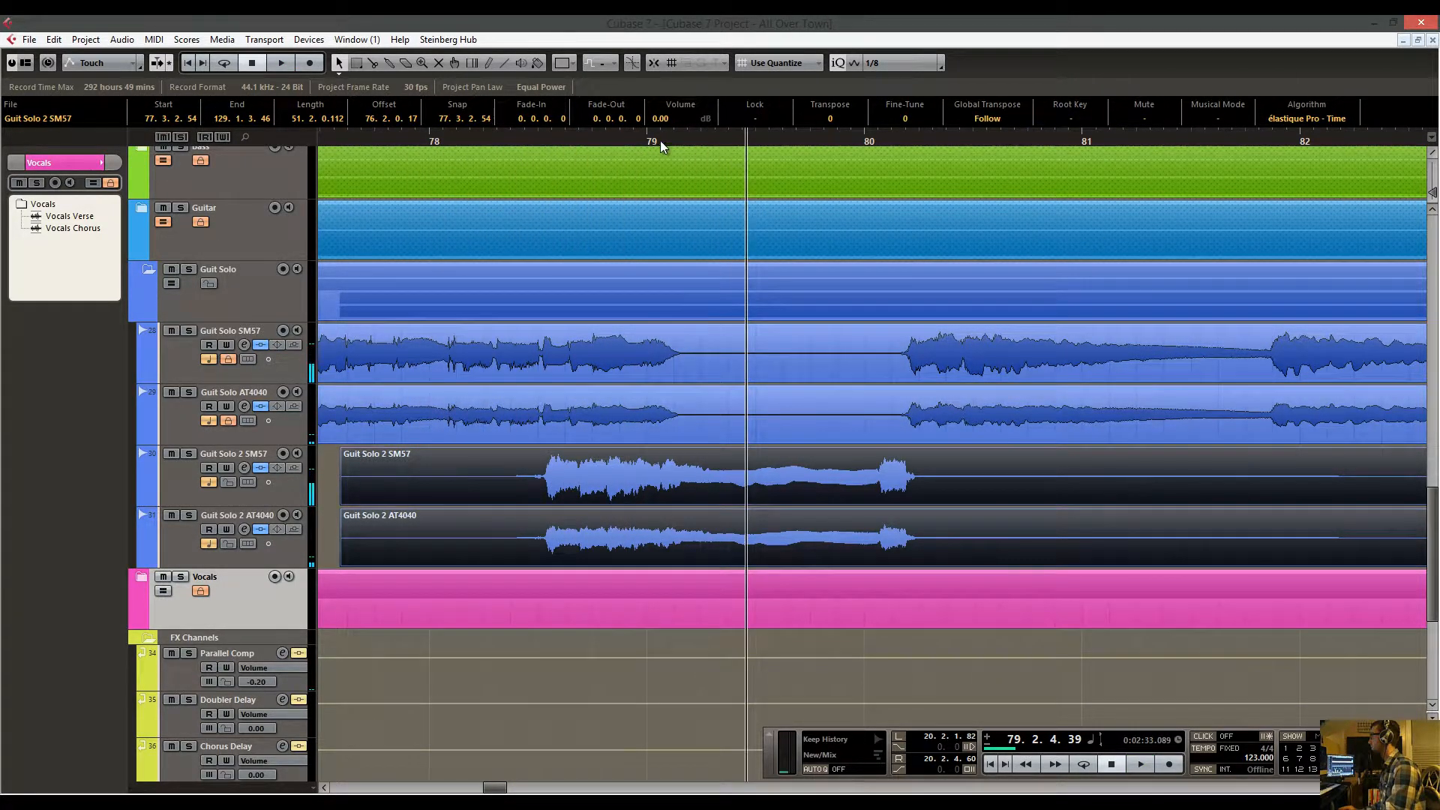
left_click_drag(661, 142, 630, 503)
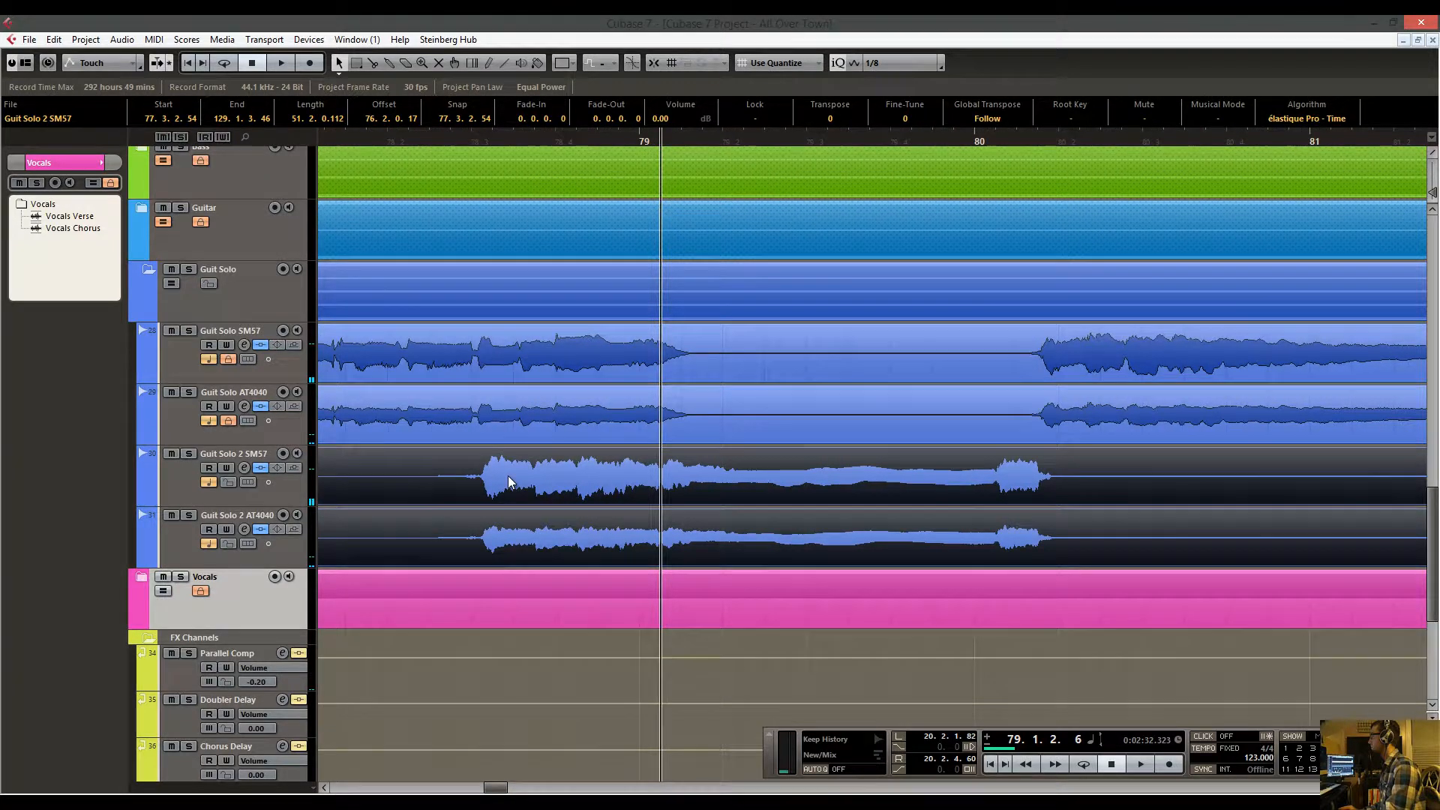
left_click_drag(509, 480, 504, 484)
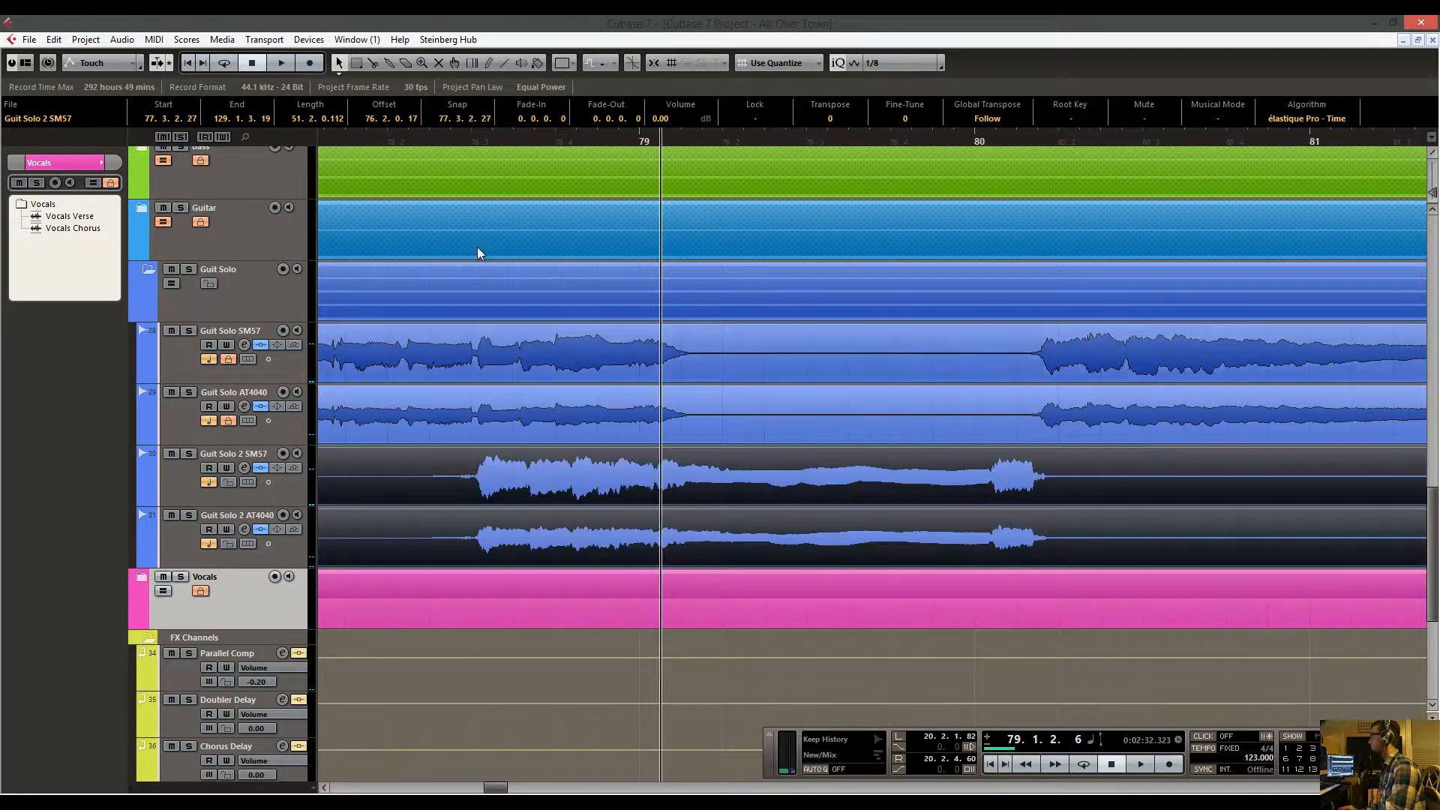
Listen from about the middle of bar 78 and just before bar 80, and move both Guit Solo 2 clips earlier to start at 77.2.4.96.
left_click(480, 141)
key("space")
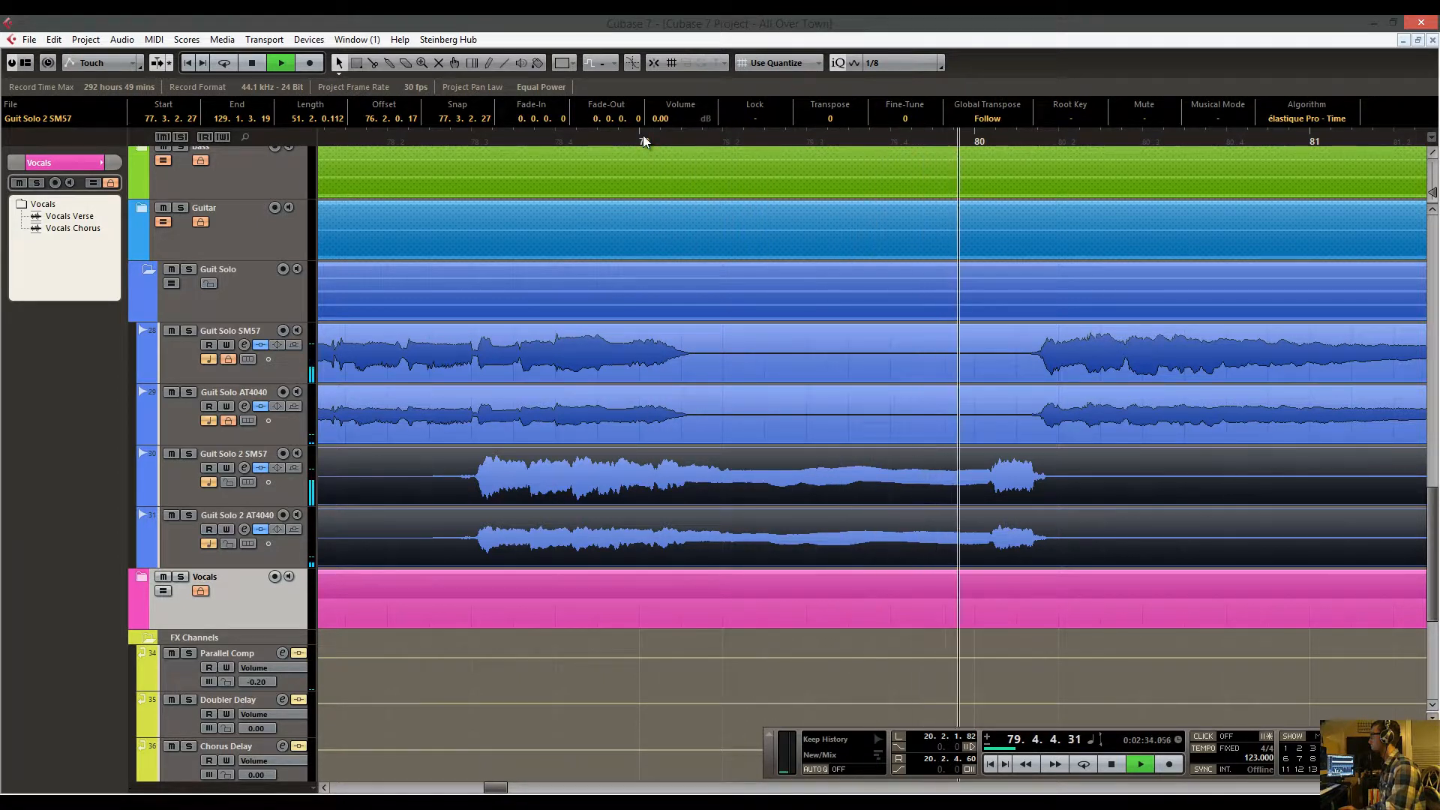
key("space")
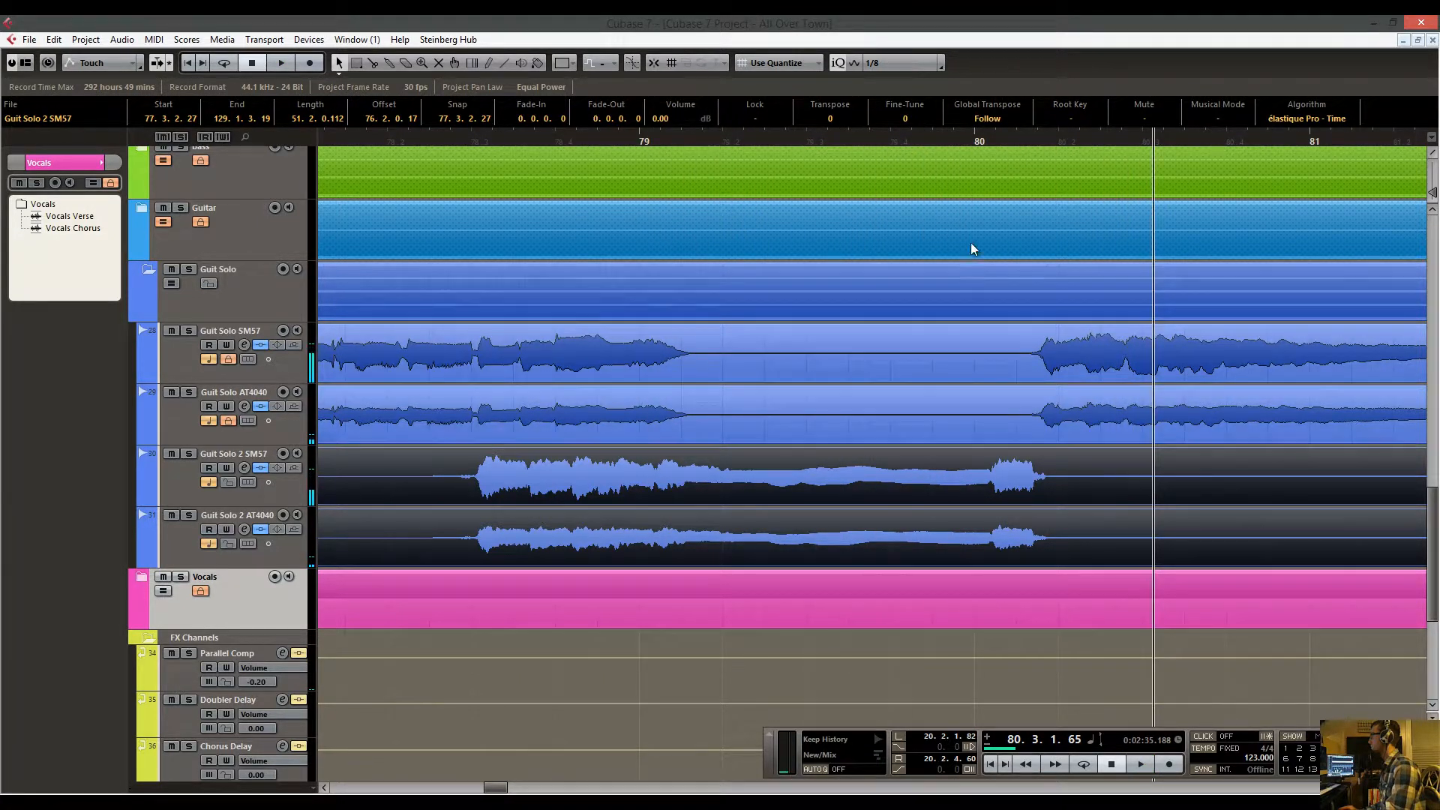
left_click(946, 141)
key("space")
key("space")
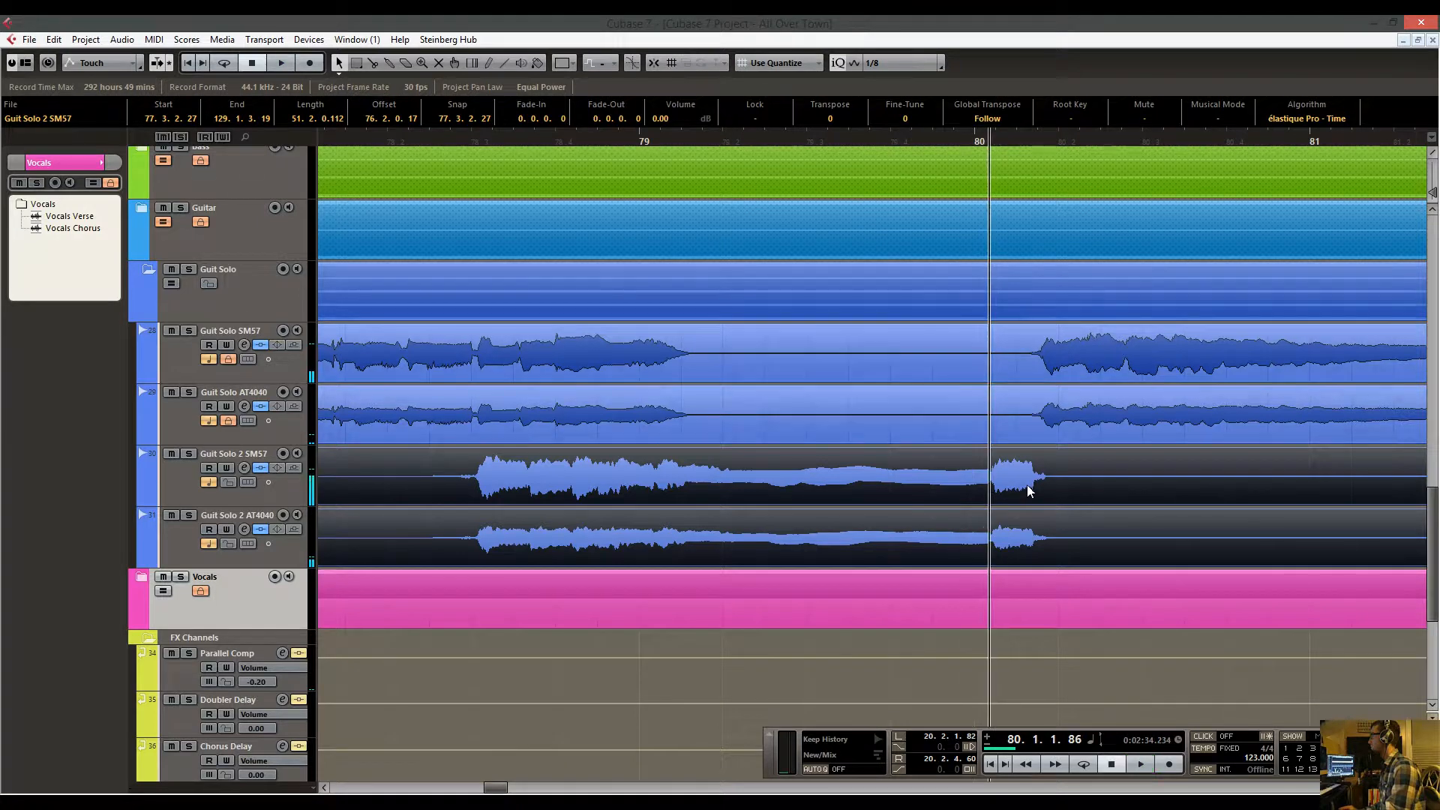
left_click_drag(1026, 486, 996, 485)
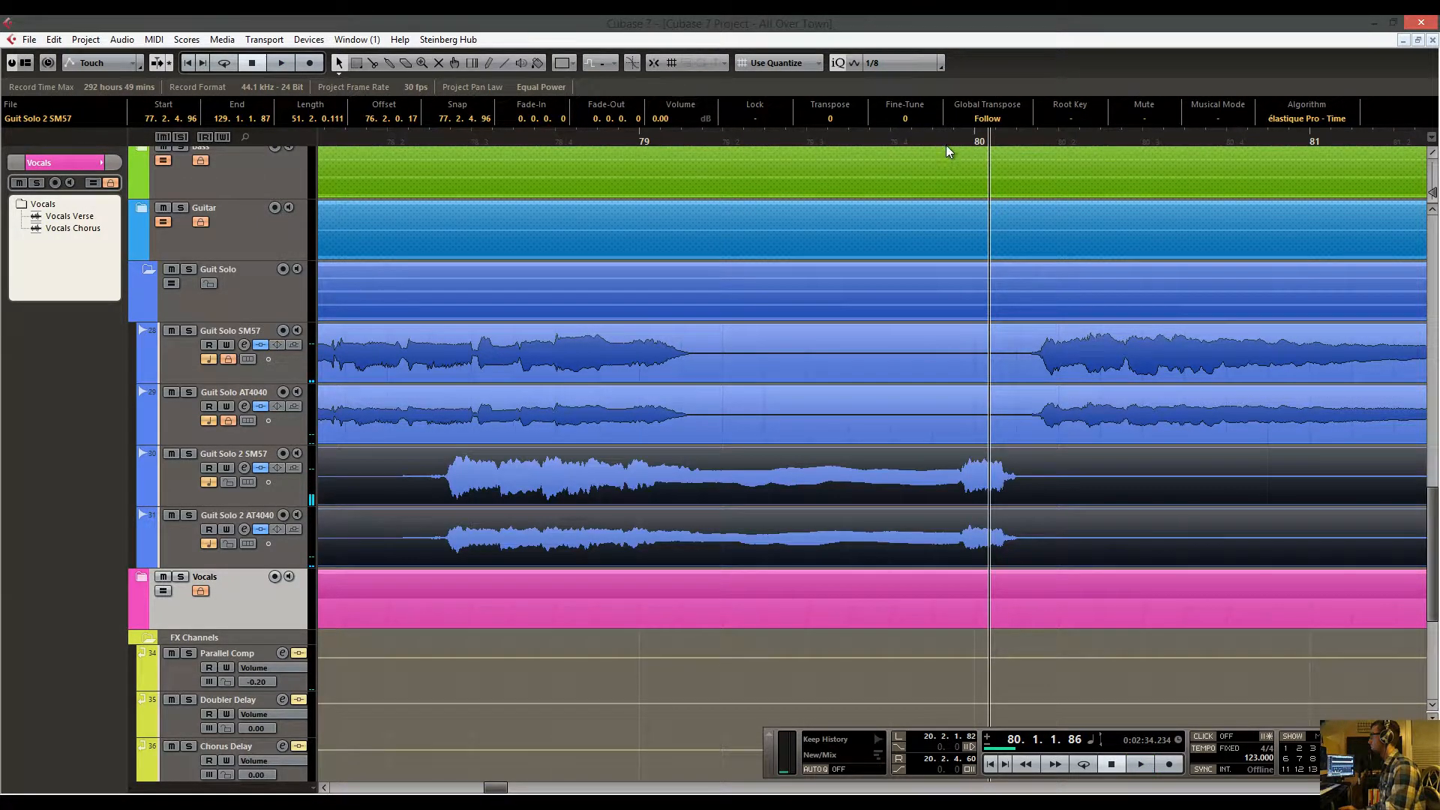
Replay the passage around bar 80 and nudge both Guit Solo 2 clips slightly later to start at 77.3.1.6.
key("space")
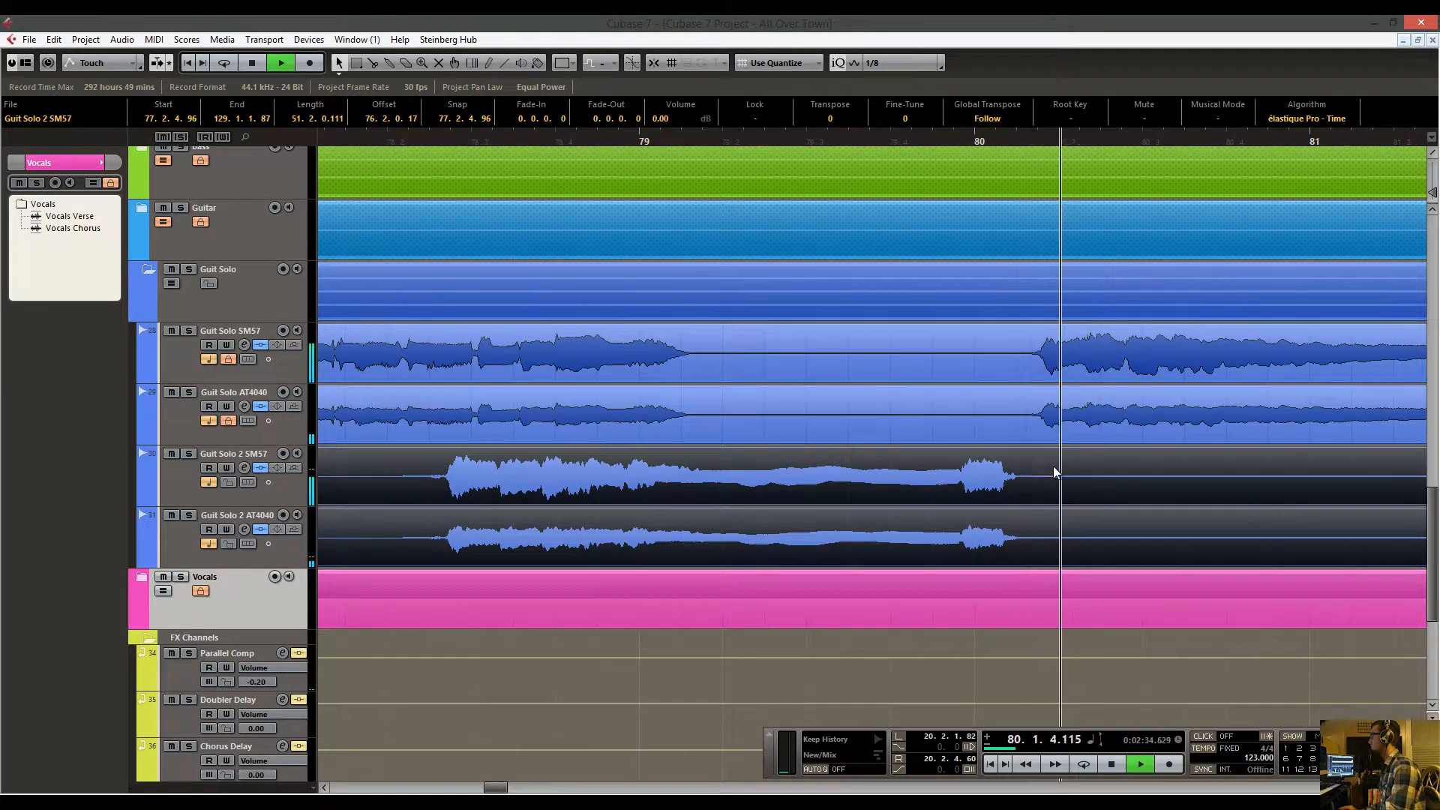
key("space")
left_click_drag(1011, 481, 1008, 482)
key("space")
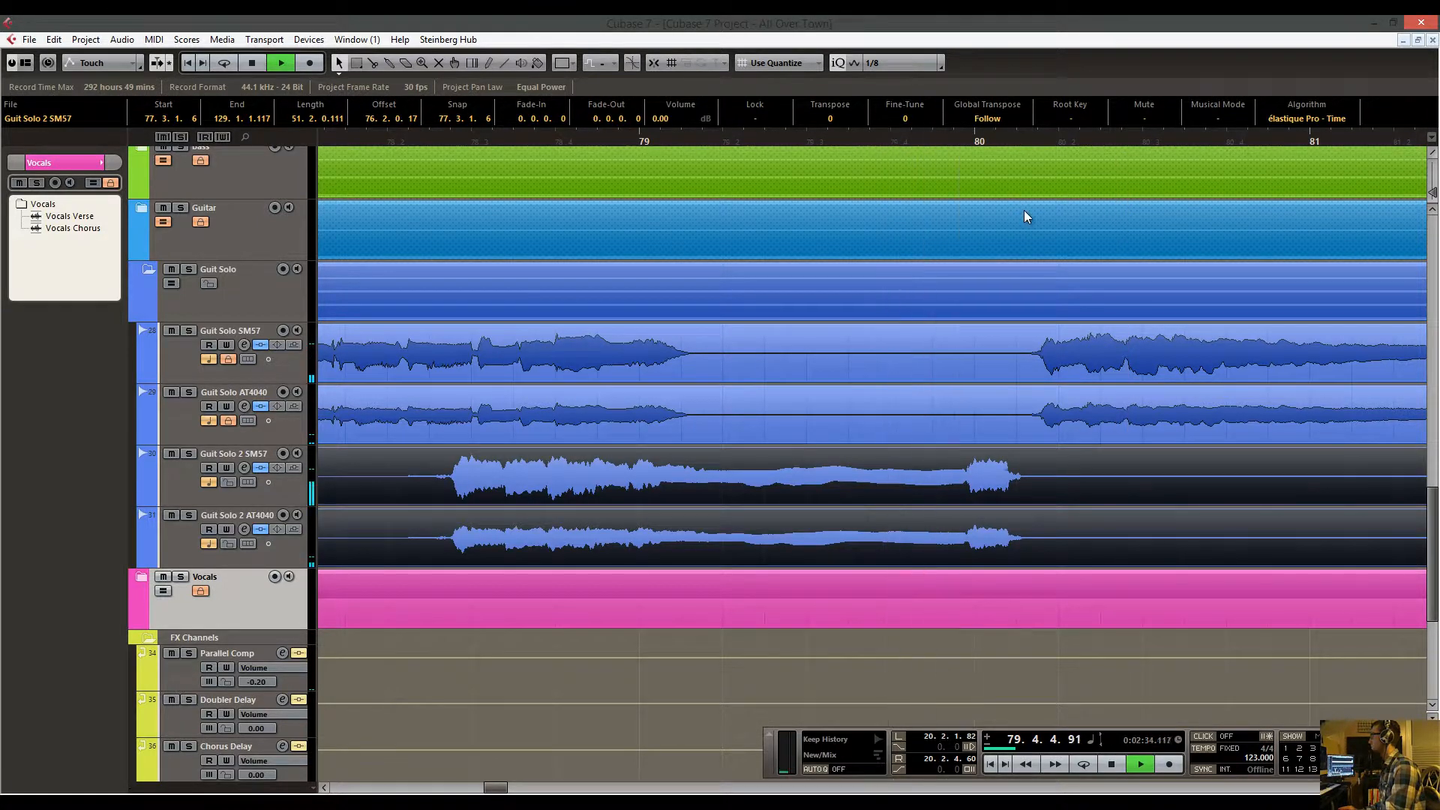
left_click_drag(890, 141, 998, 195)
key("space")
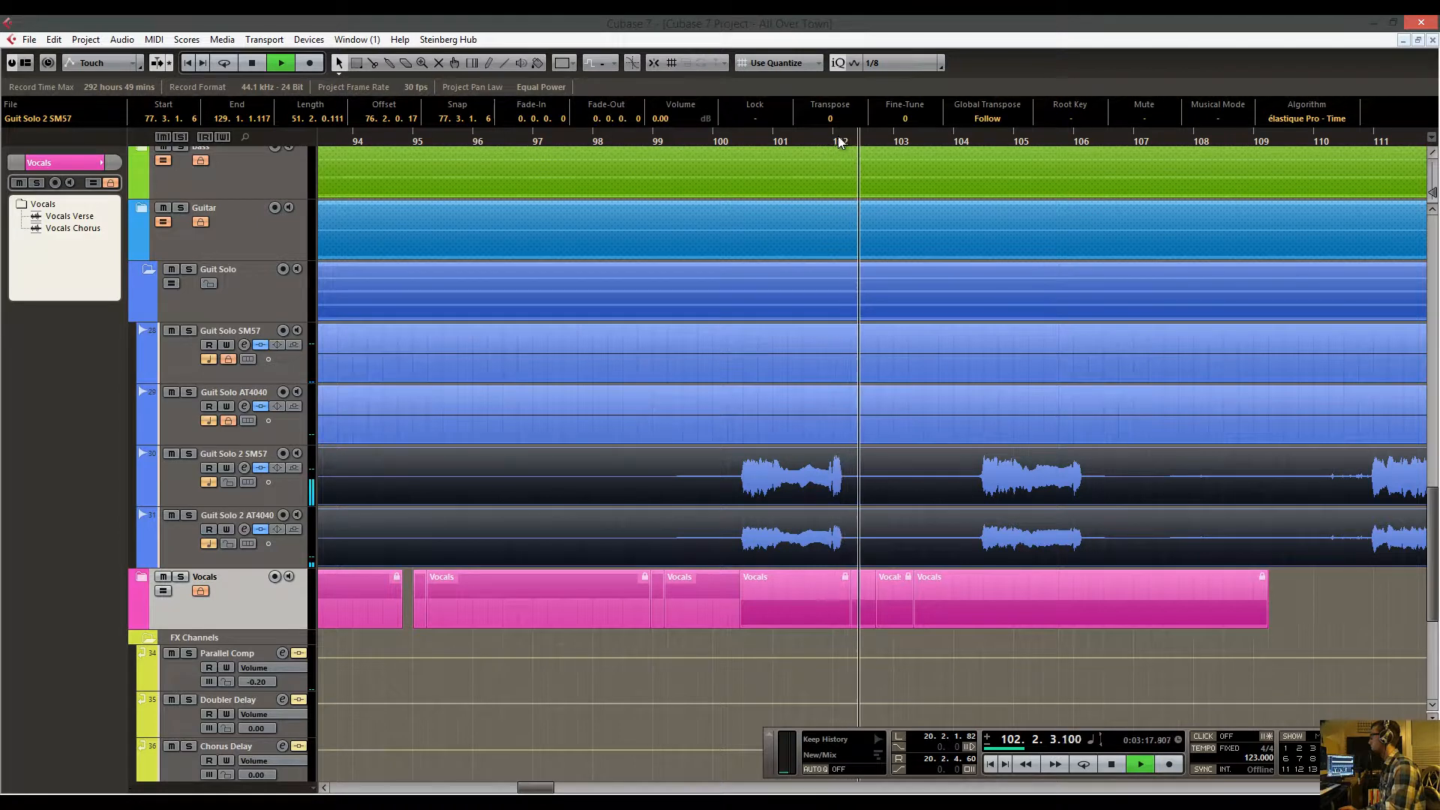
Listen to the remaining Guit Solo 2 phrases, playing from about the middle of bar 103 and from about bar 110.
left_click(939, 138)
scroll(853, 195, "right", 5)
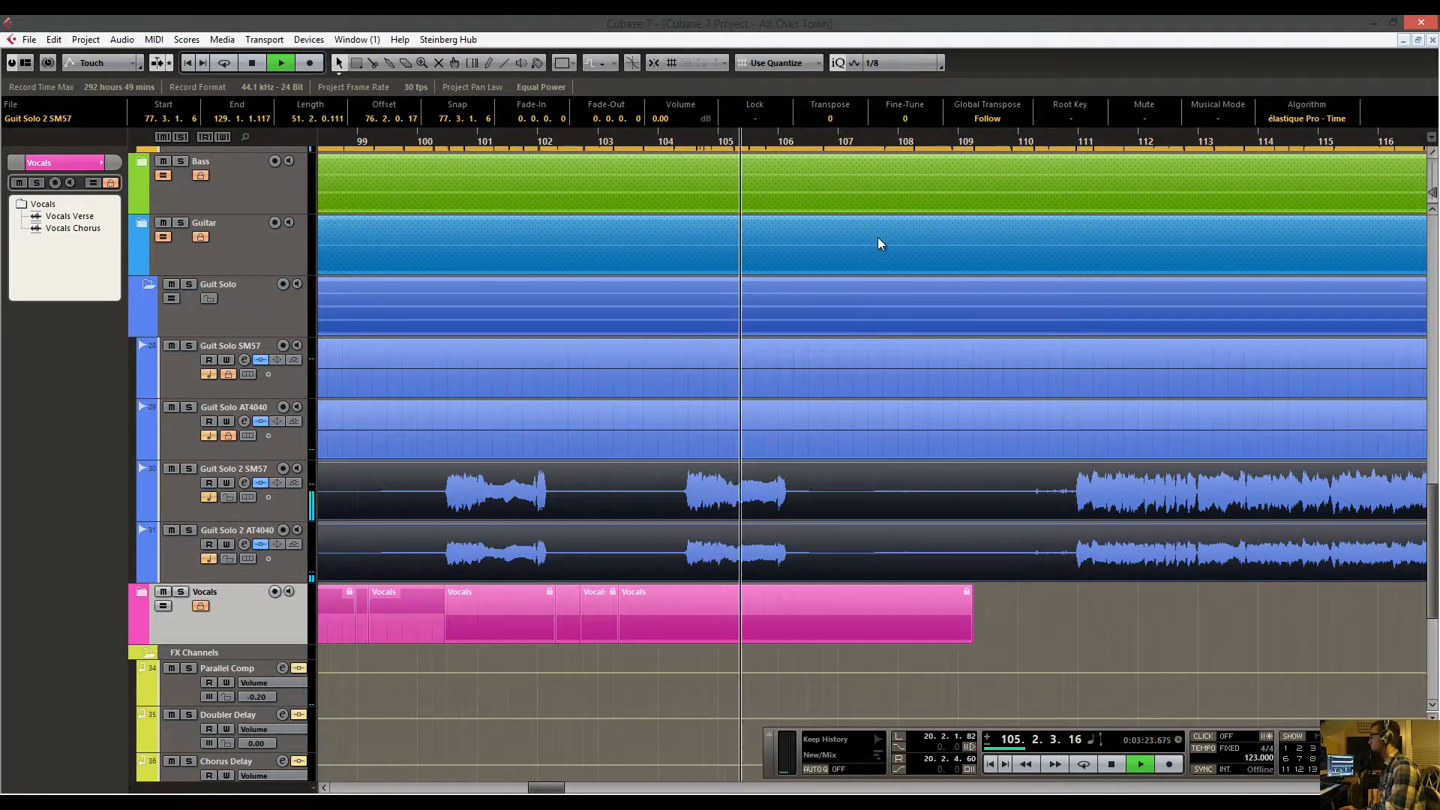
scroll(683, 262, "right", 5)
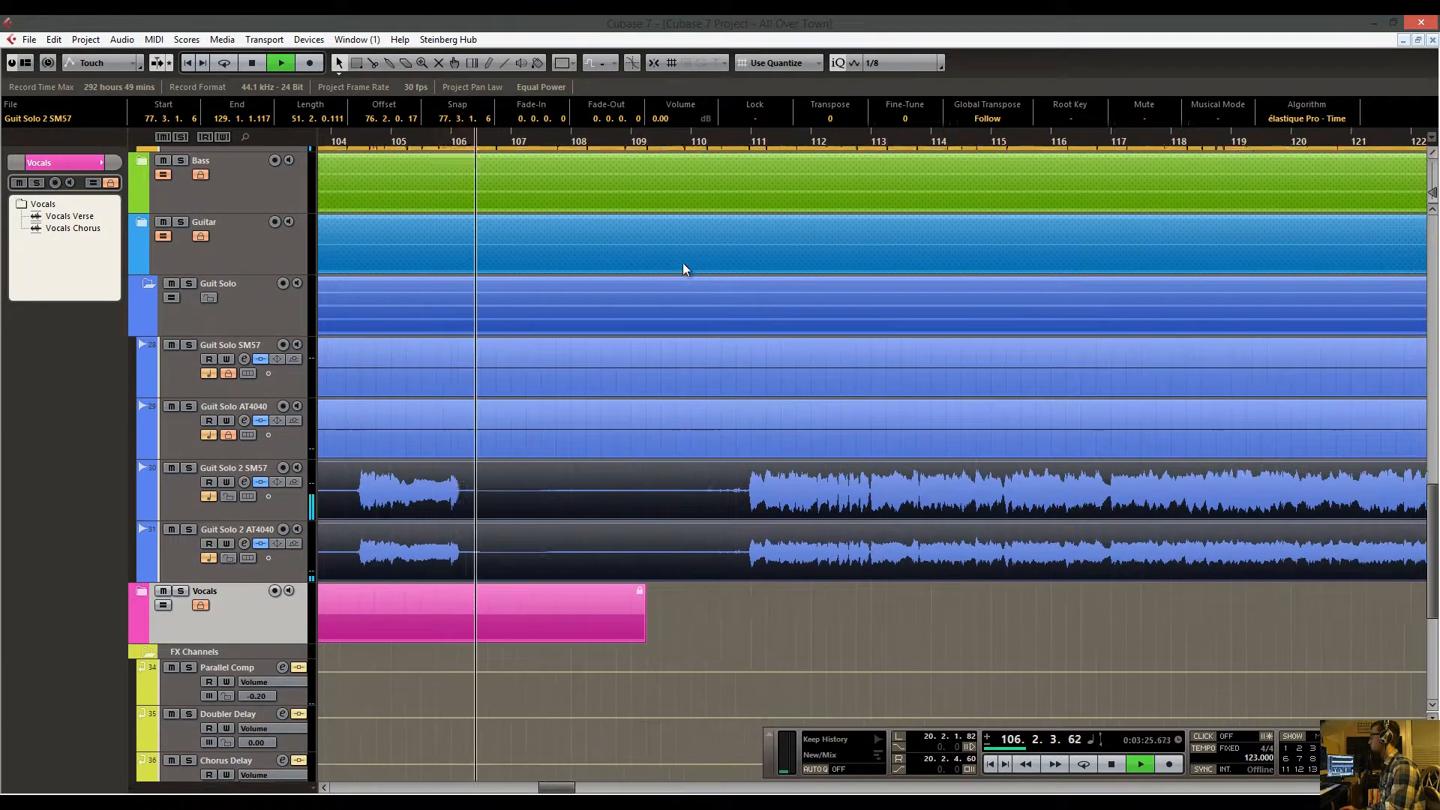
left_click(702, 141)
scroll(930, 228, "right", 5)
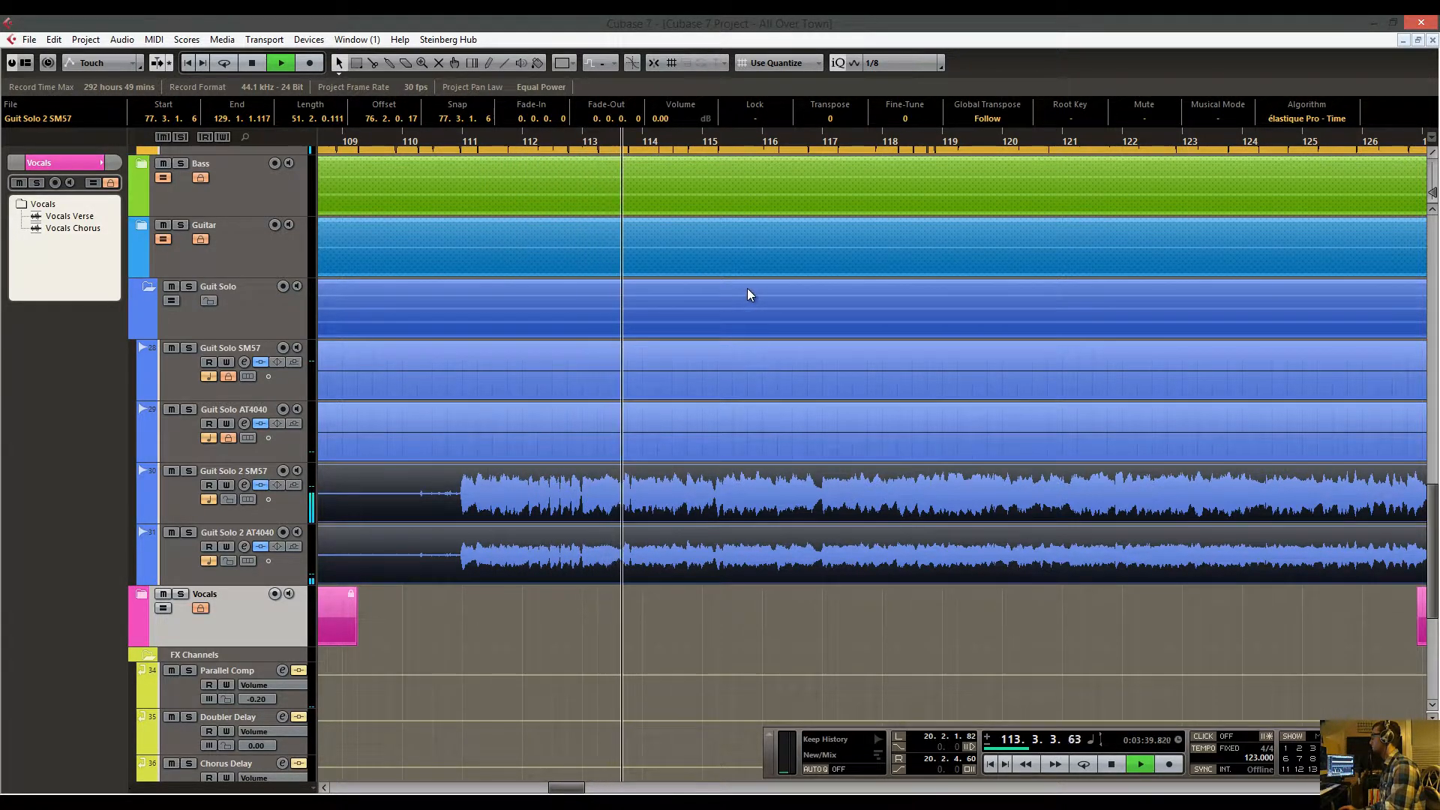
scroll(699, 292, "left", 10)
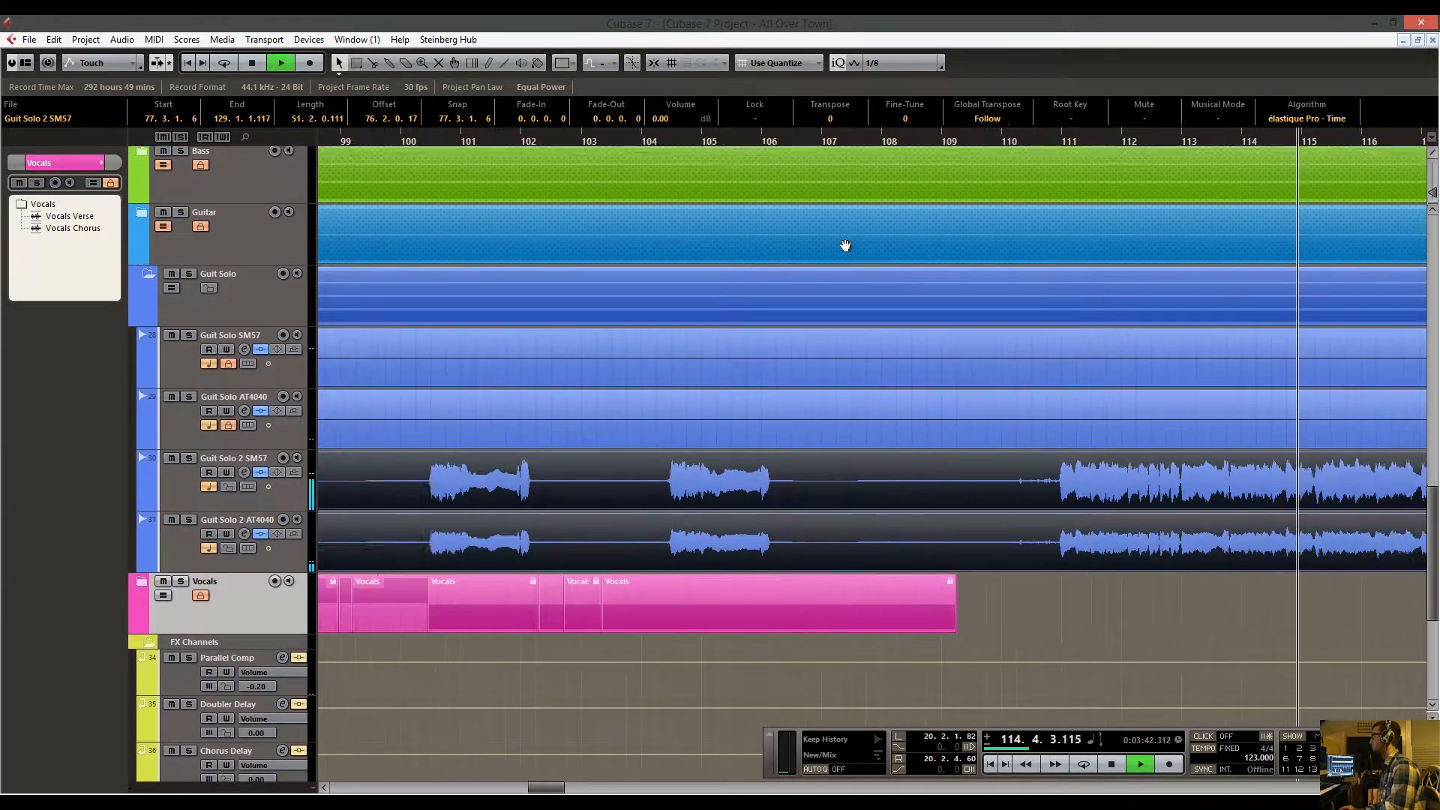
key("space")
Extend both Guit Solo 2 clips back to their full recorded length and move them together to start at 1.1.1.0.
left_click_drag(595, 140, 174, 91)
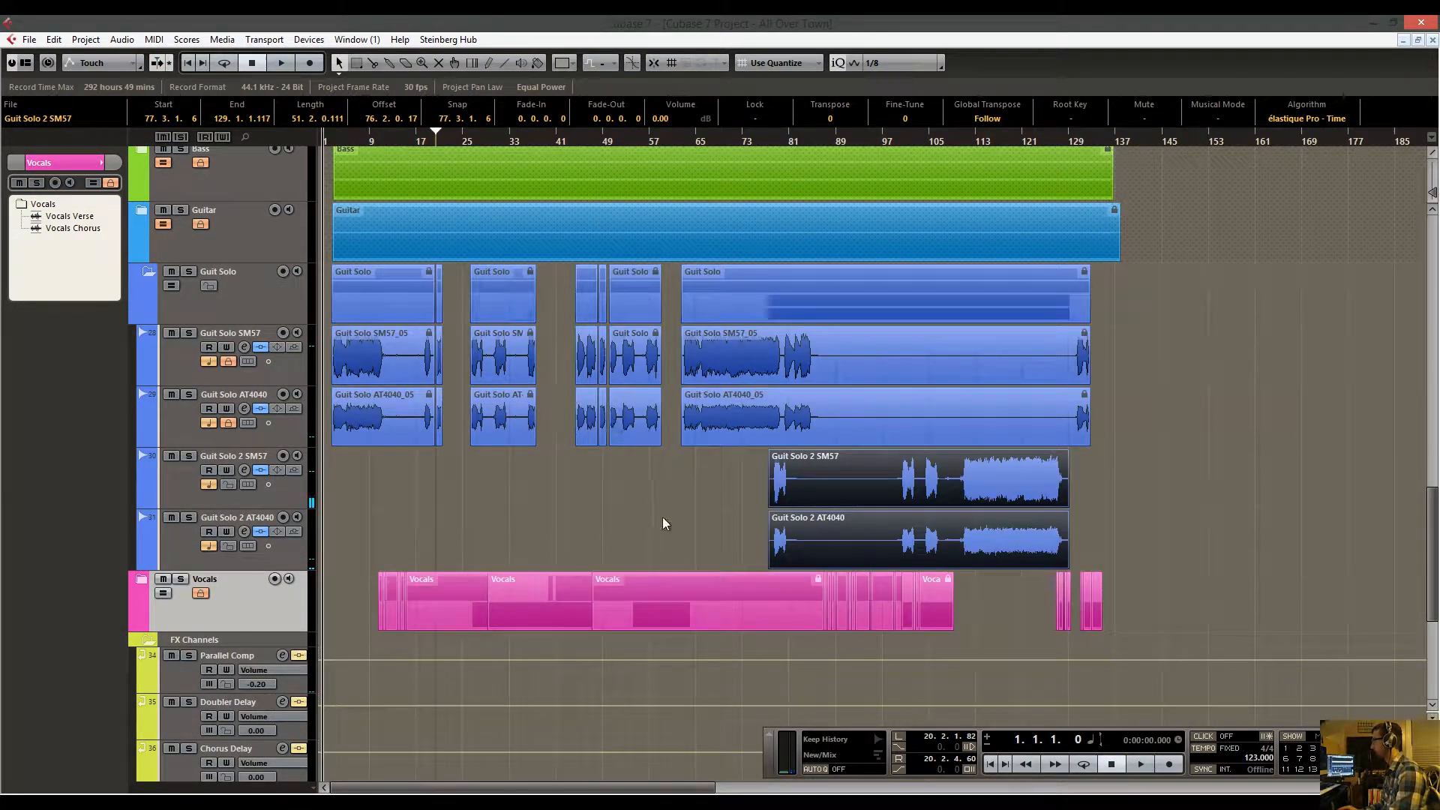
left_click_drag(768, 565, 178, 573)
left_click_drag(408, 483, 435, 502)
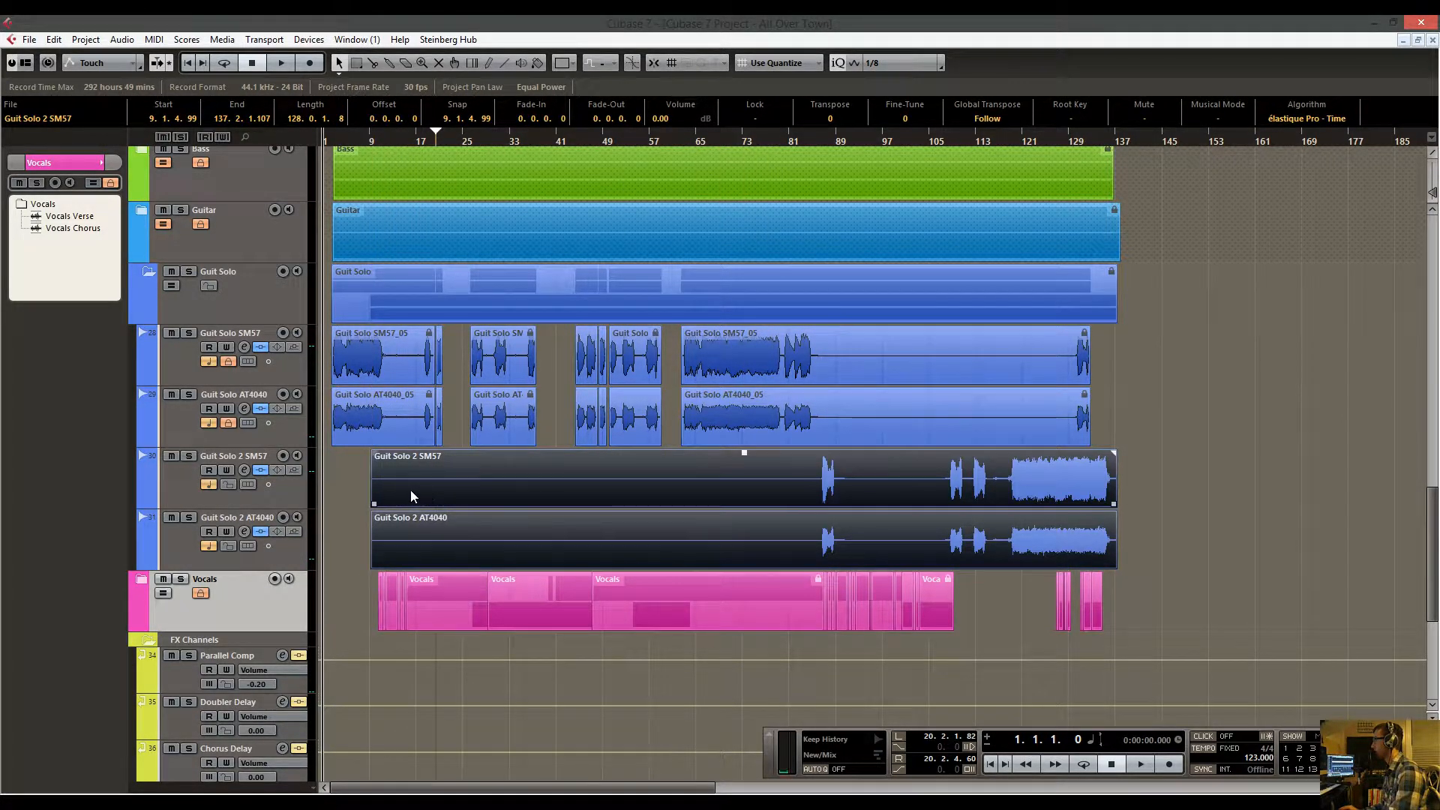
left_click_drag(412, 497, 354, 494)
Listen from about bar 77 and trim the silent beginning of both Guit Solo 2 clips to start at 77.2.2.44.
left_click_drag(776, 141, 773, 202)
key("space")
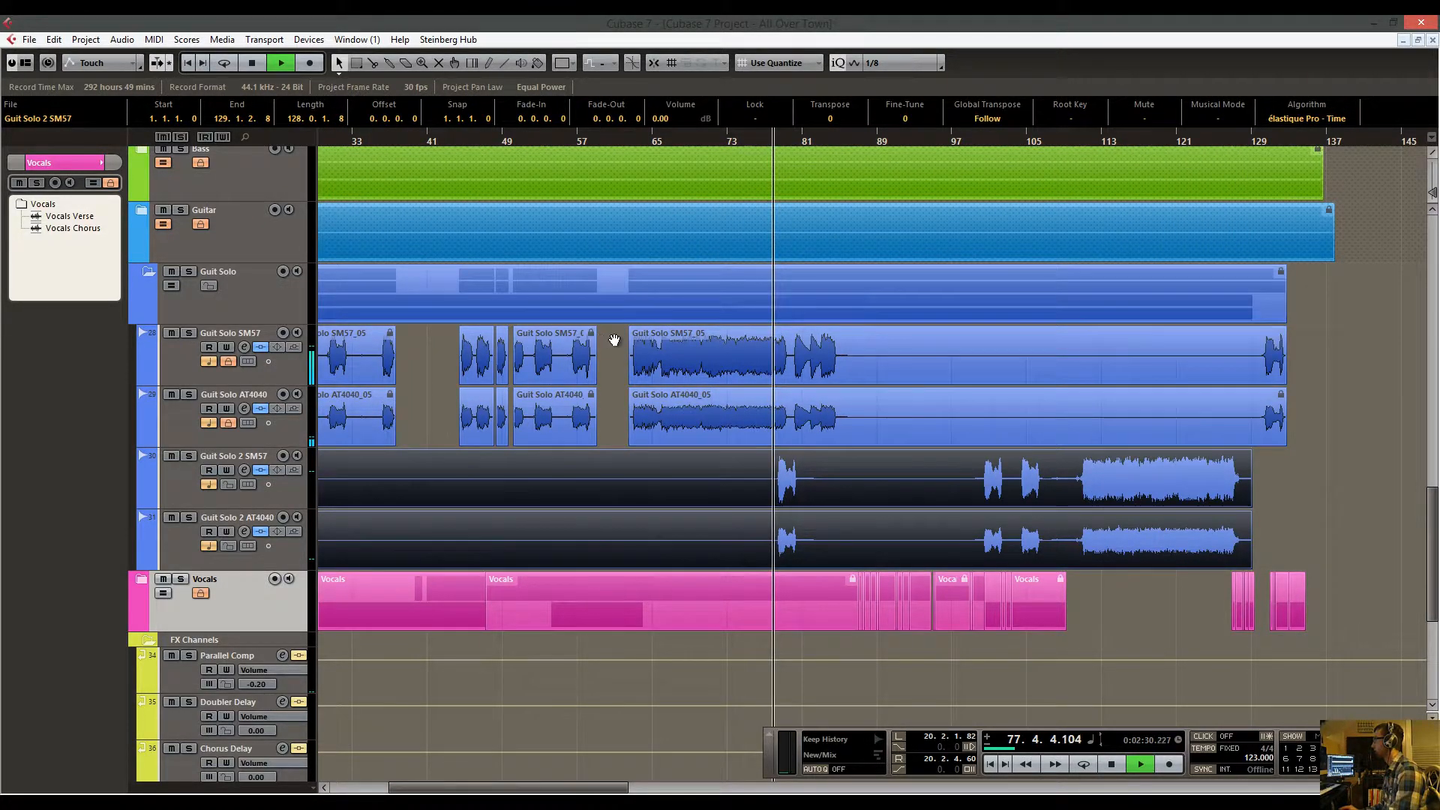
scroll(840, 323, "left", 5)
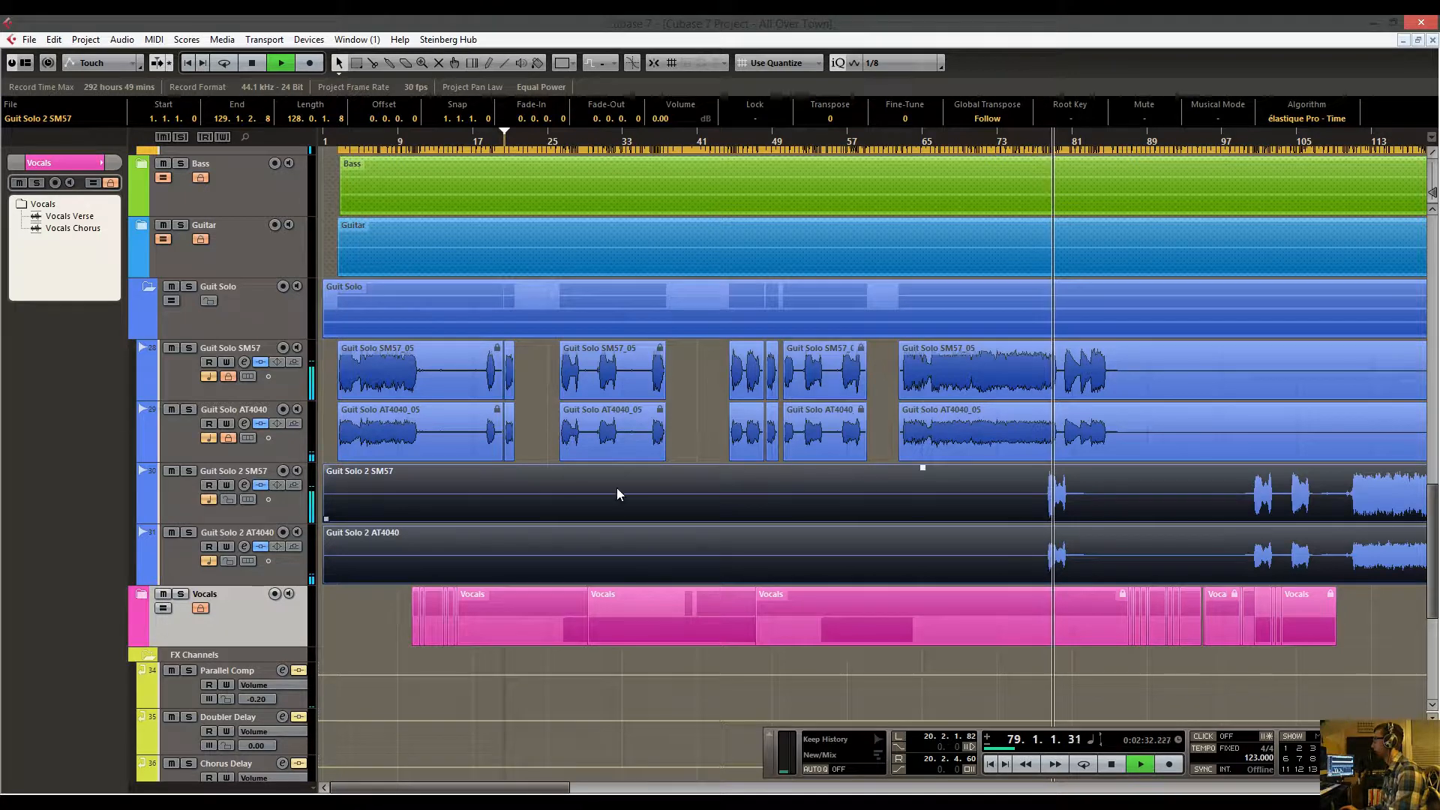
left_click_drag(328, 581, 1038, 581)
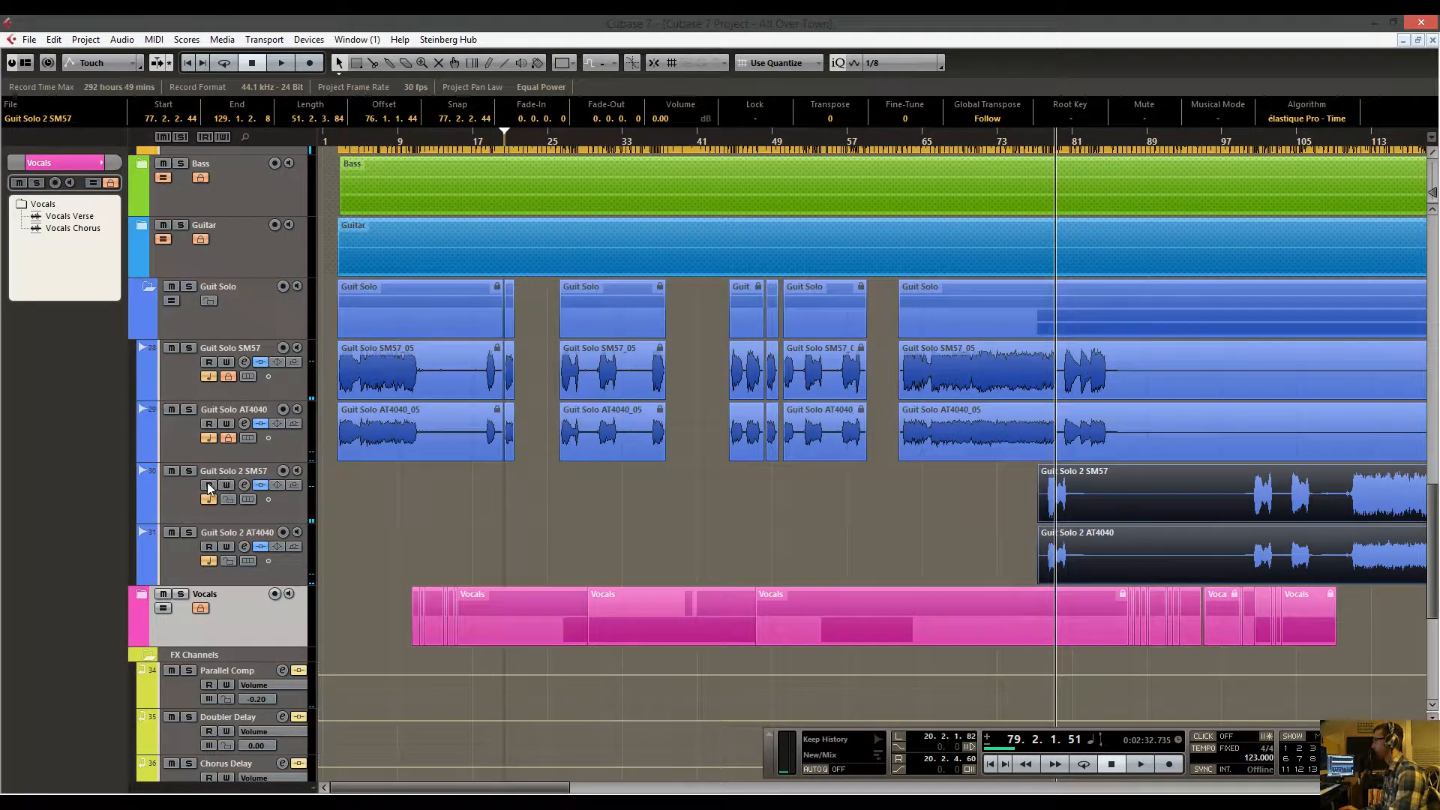
Deselect the clips, lock the Guit Solo tracks and collapse the Guit Solo folder.
left_click(642, 560)
scroll(390, 578, "right", 4)
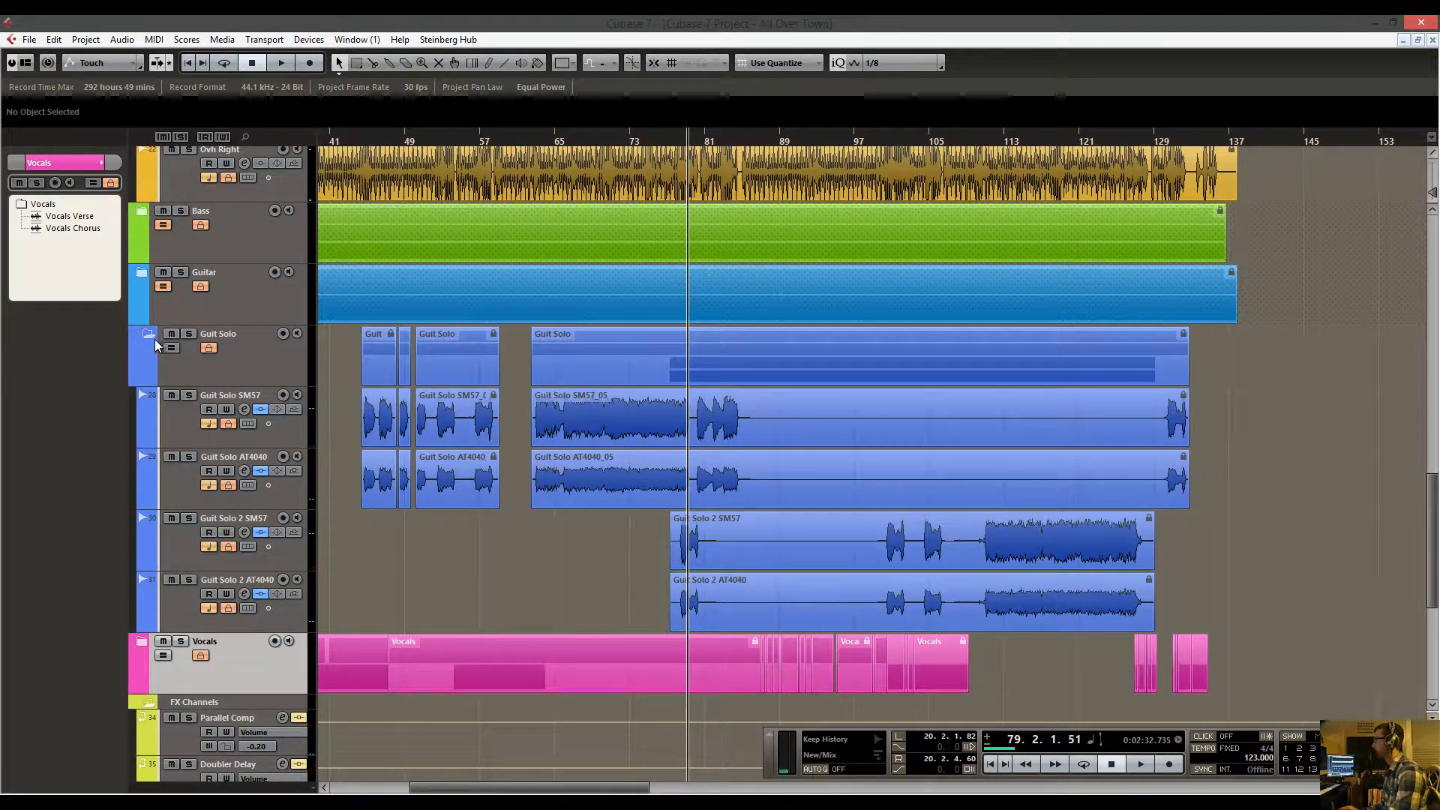
left_click(153, 338)
Play the song from about bar 79 and from about bar 100, checking the drum tracks.
scroll(777, 442, "up", 9)
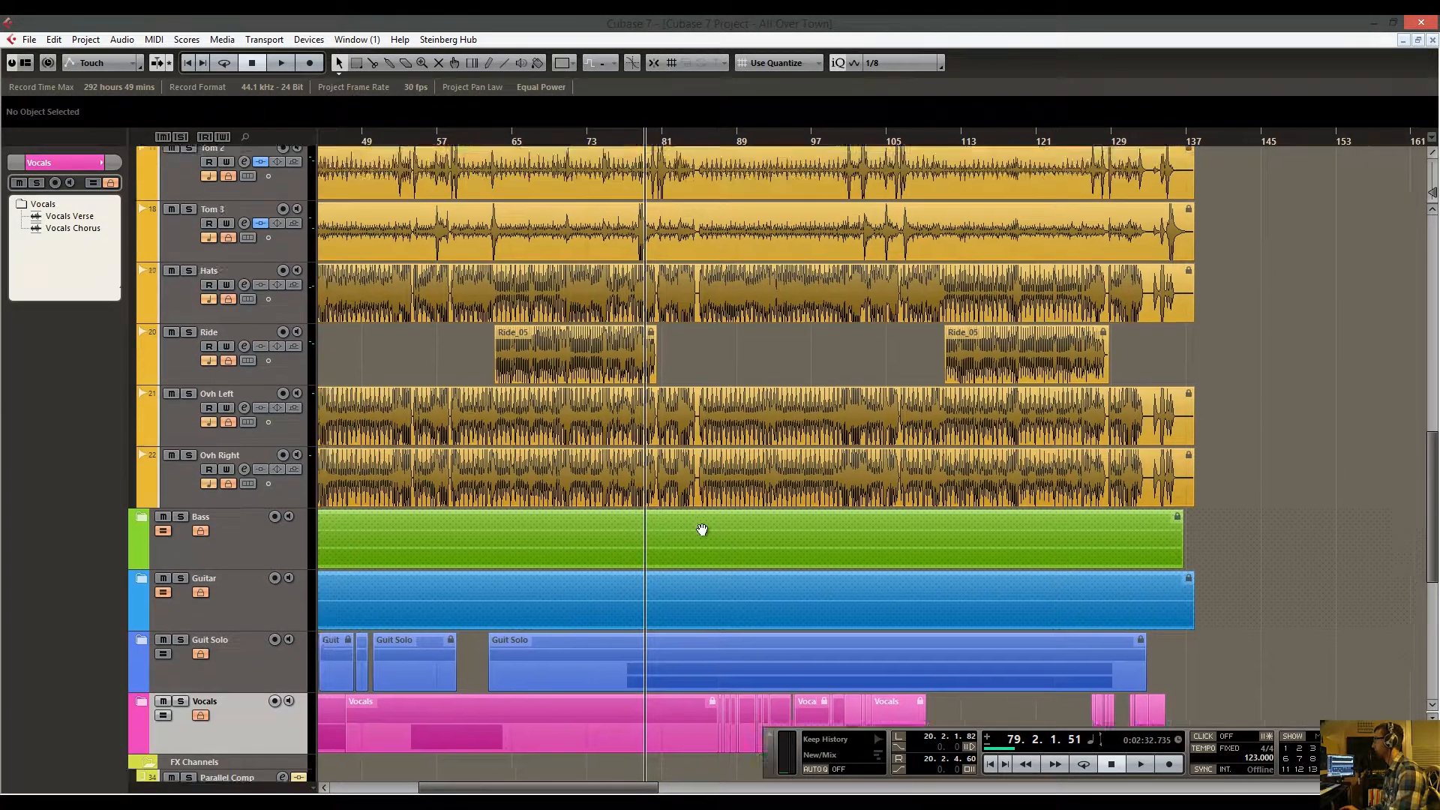
scroll(683, 511, "right", 2)
key("space")
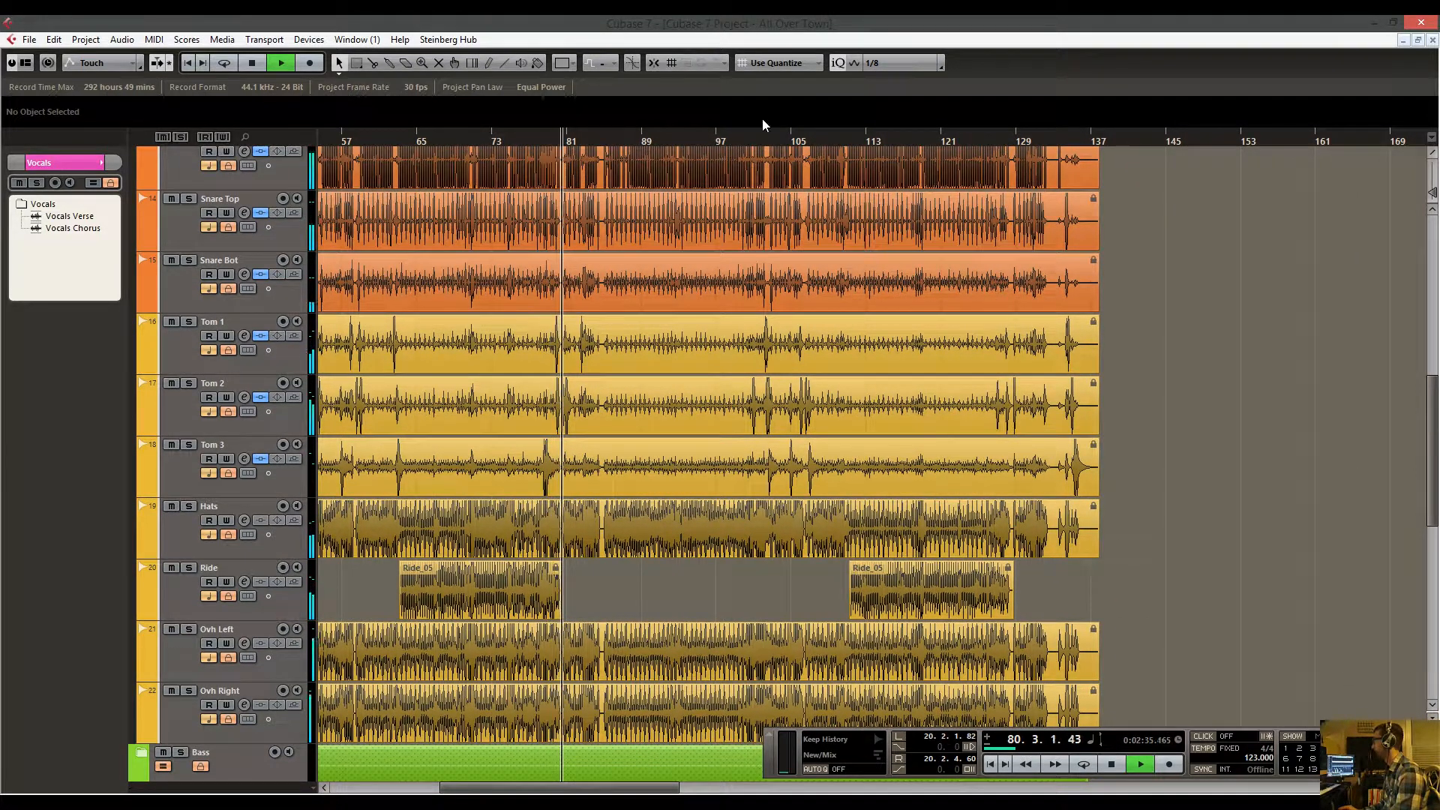
left_click(748, 140)
scroll(750, 270, "right", 2)
scroll(700, 321, "up", 2)
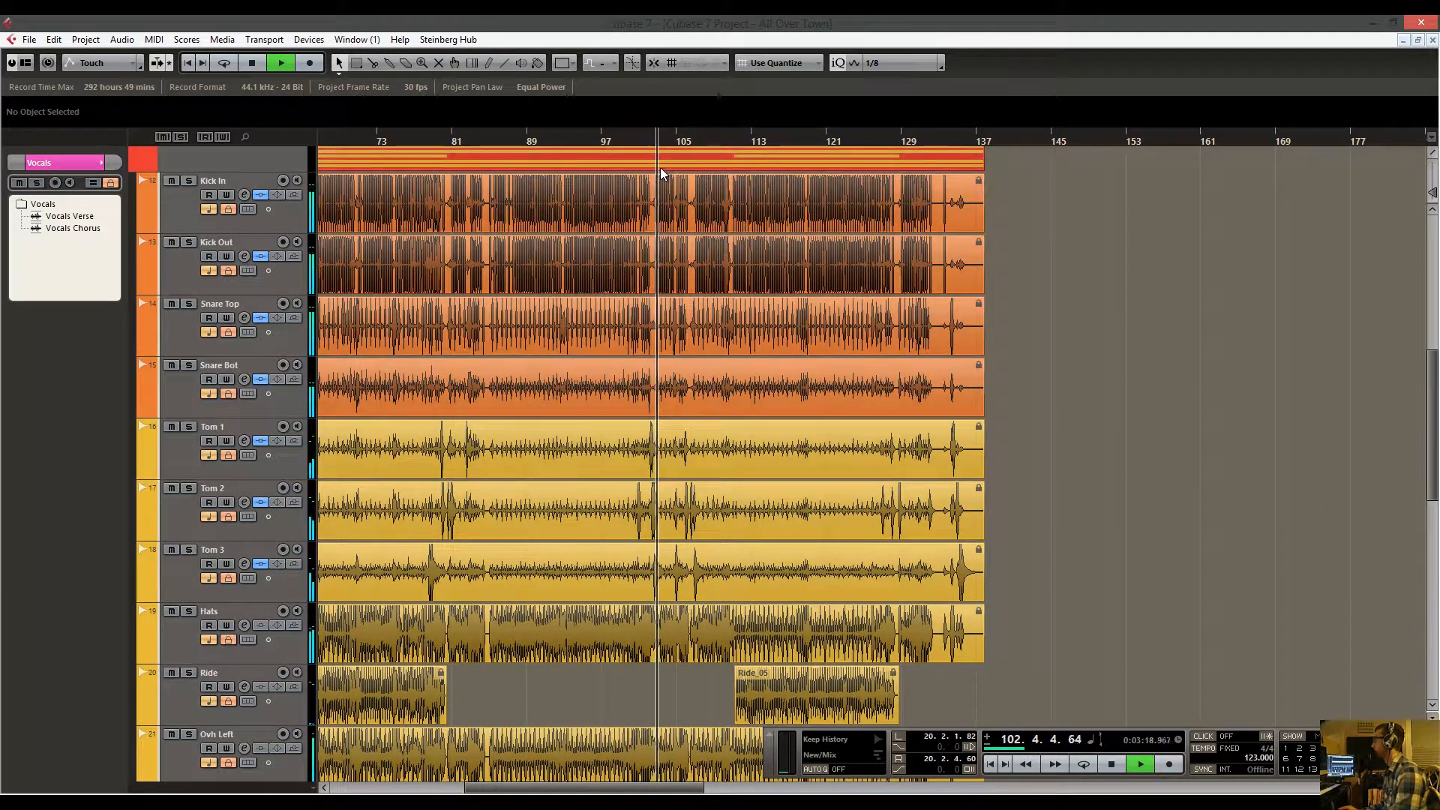
key("space")
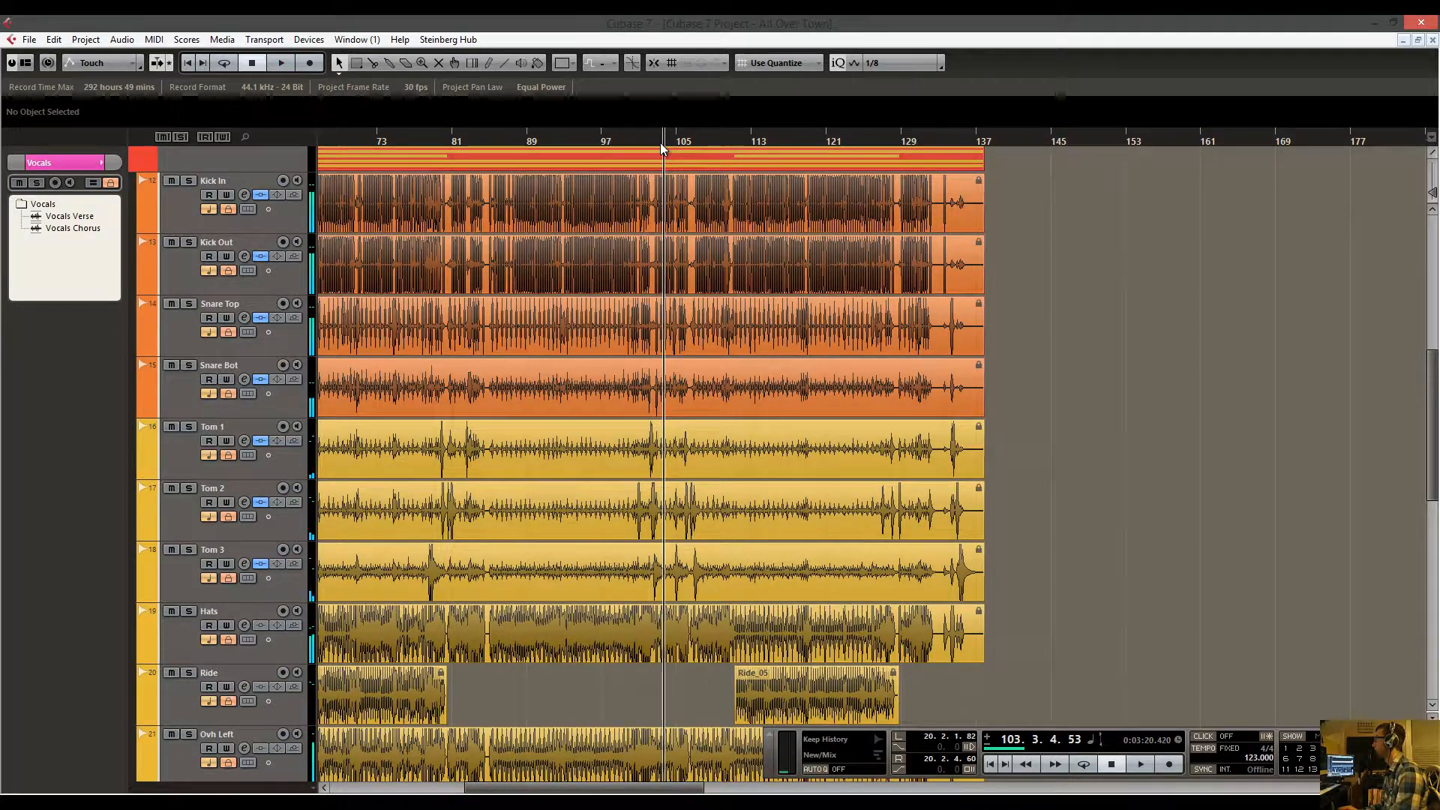
Replay the drums around bar 103 and place the cursor just before the snare hit on the bar's second beat.
left_click_drag(660, 156, 629, 251)
key("space")
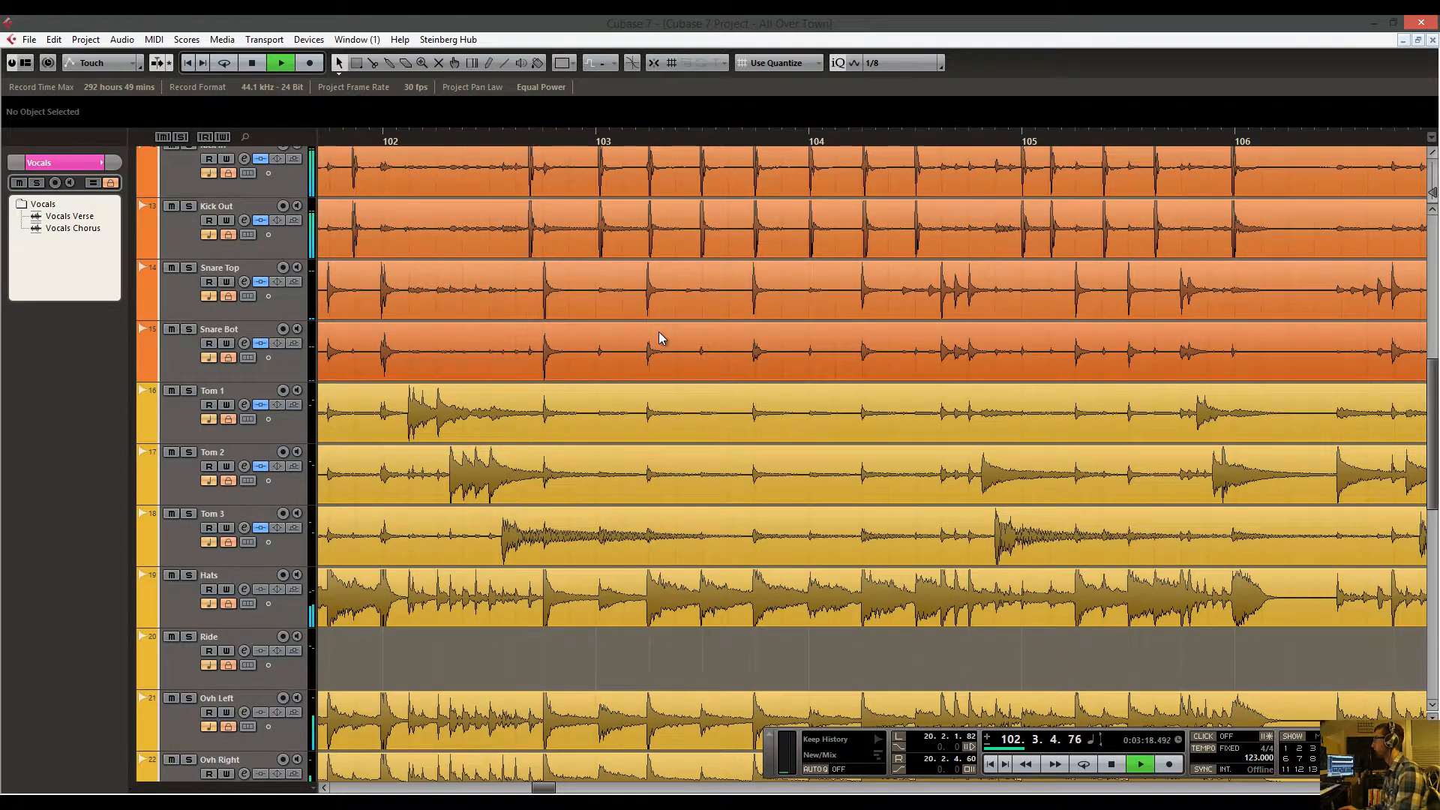
key("space")
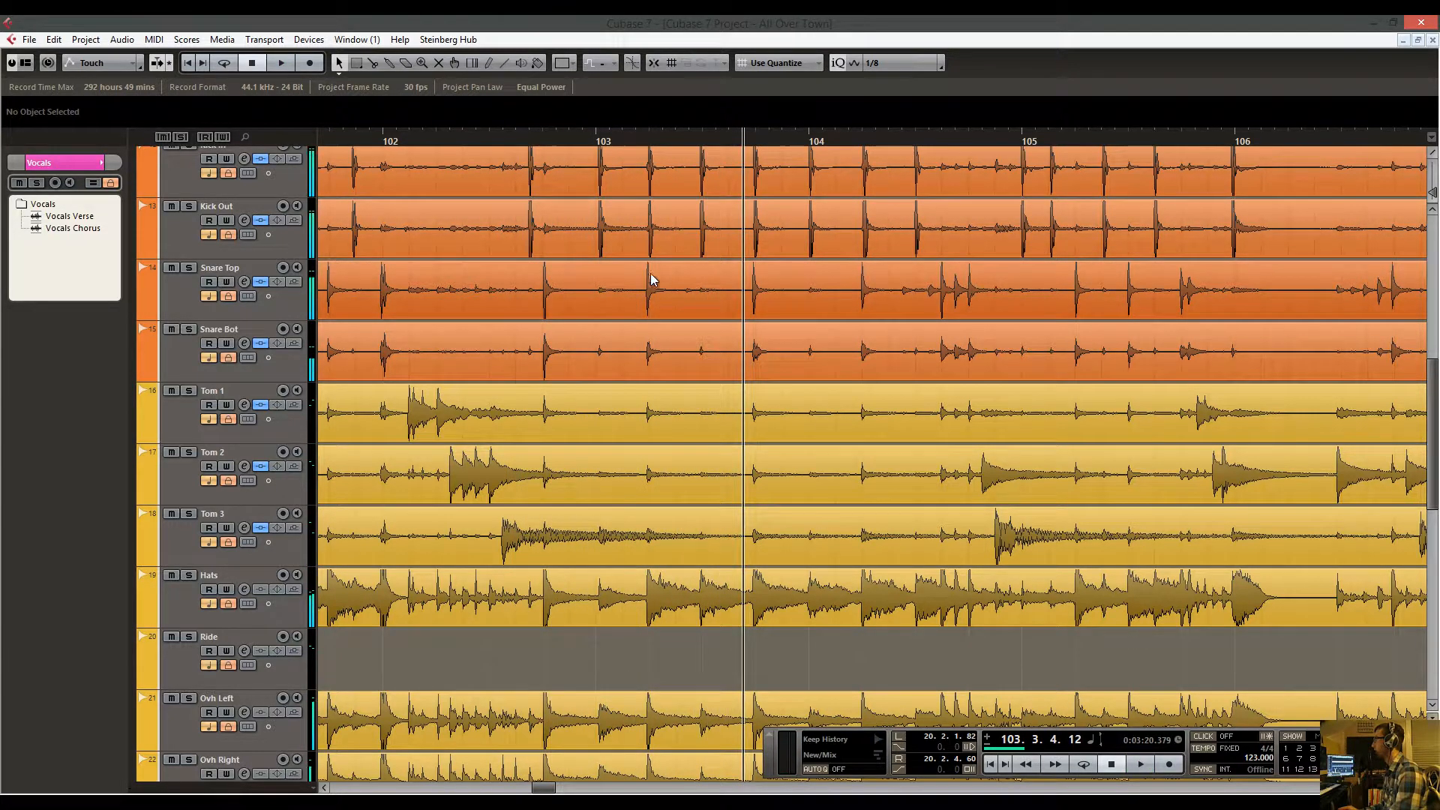
left_click_drag(641, 125, 480, 141)
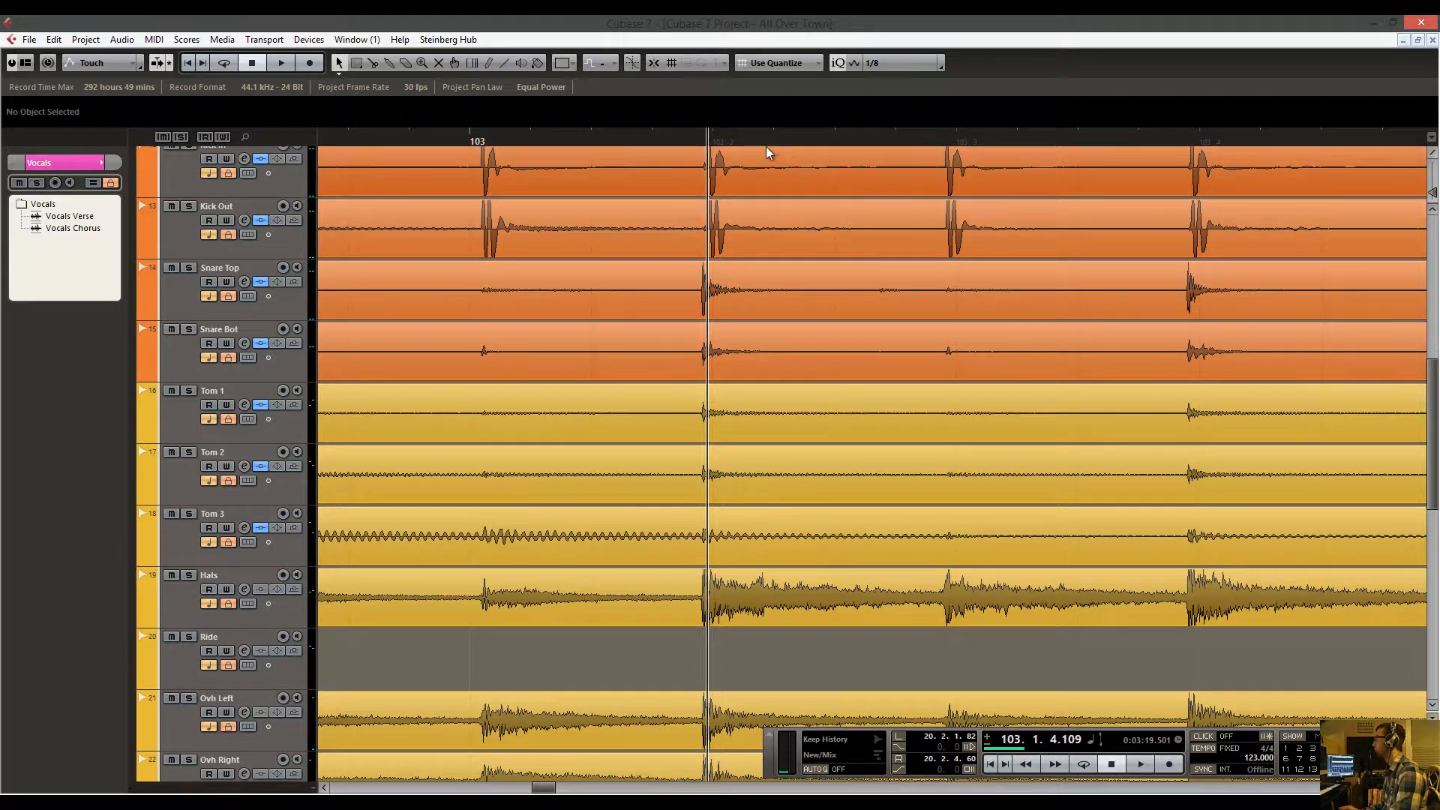
key("h")
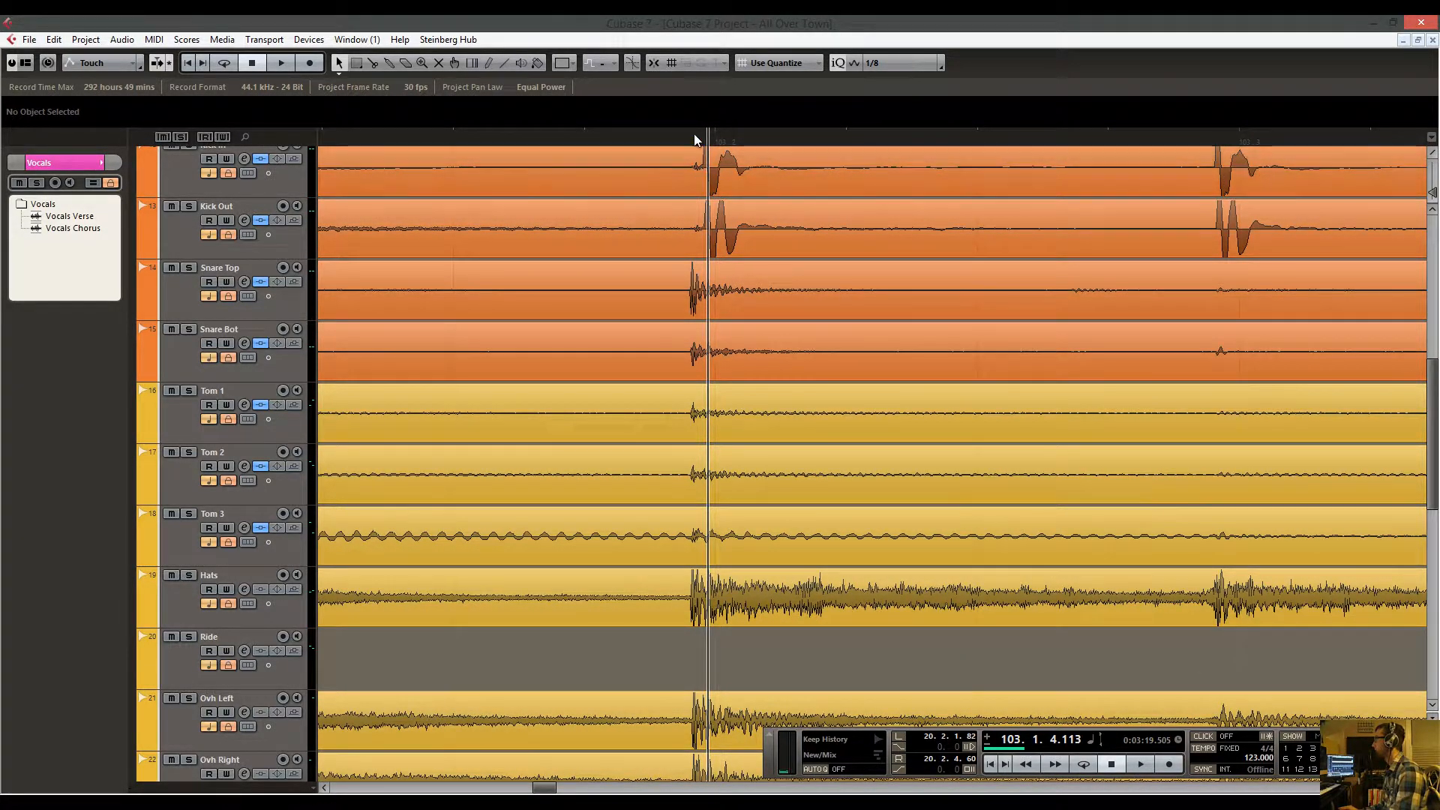
left_click_drag(698, 136, 684, 126)
Turn on group editing for the Drums folder and accept the sync warning.
scroll(570, 306, "up", 4)
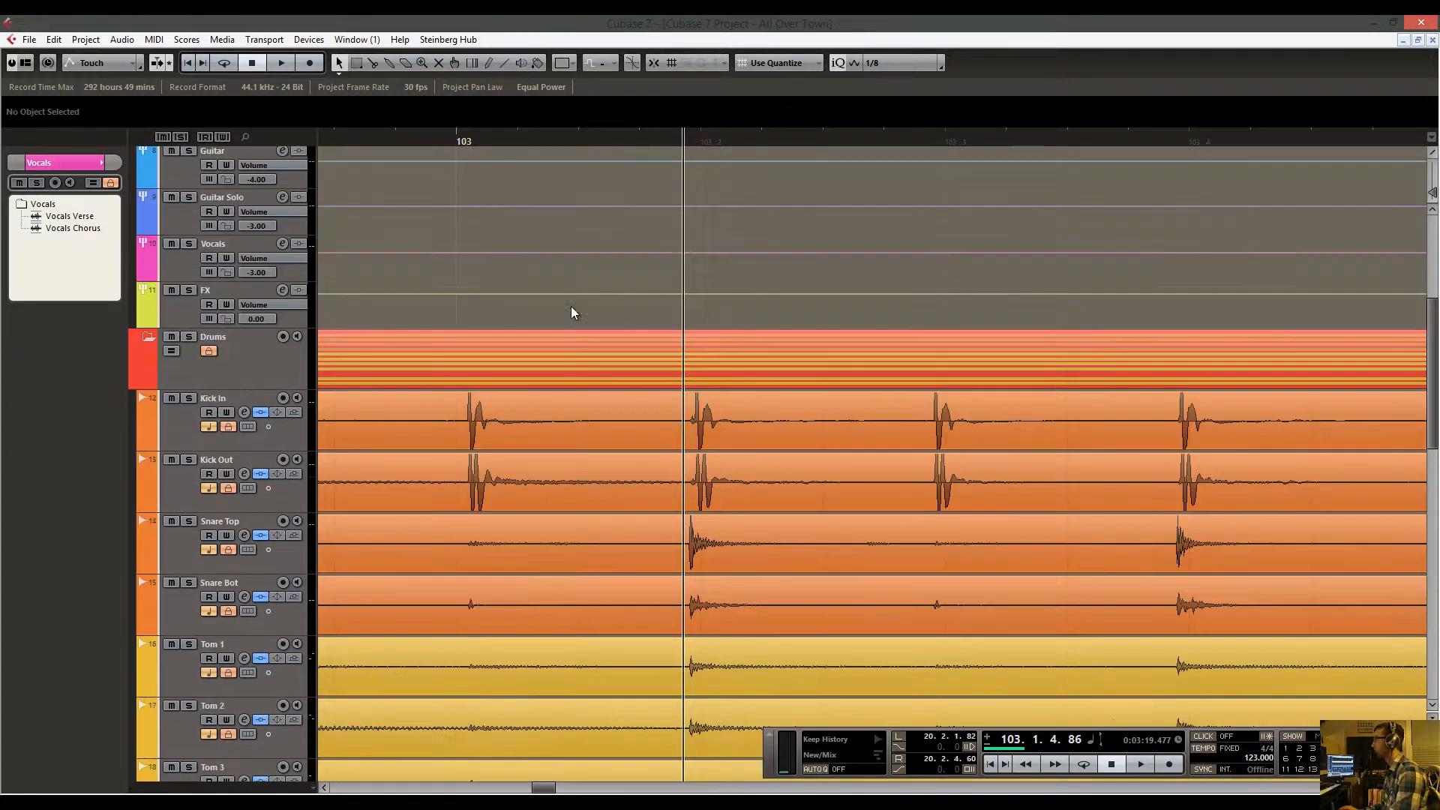
left_click(172, 352)
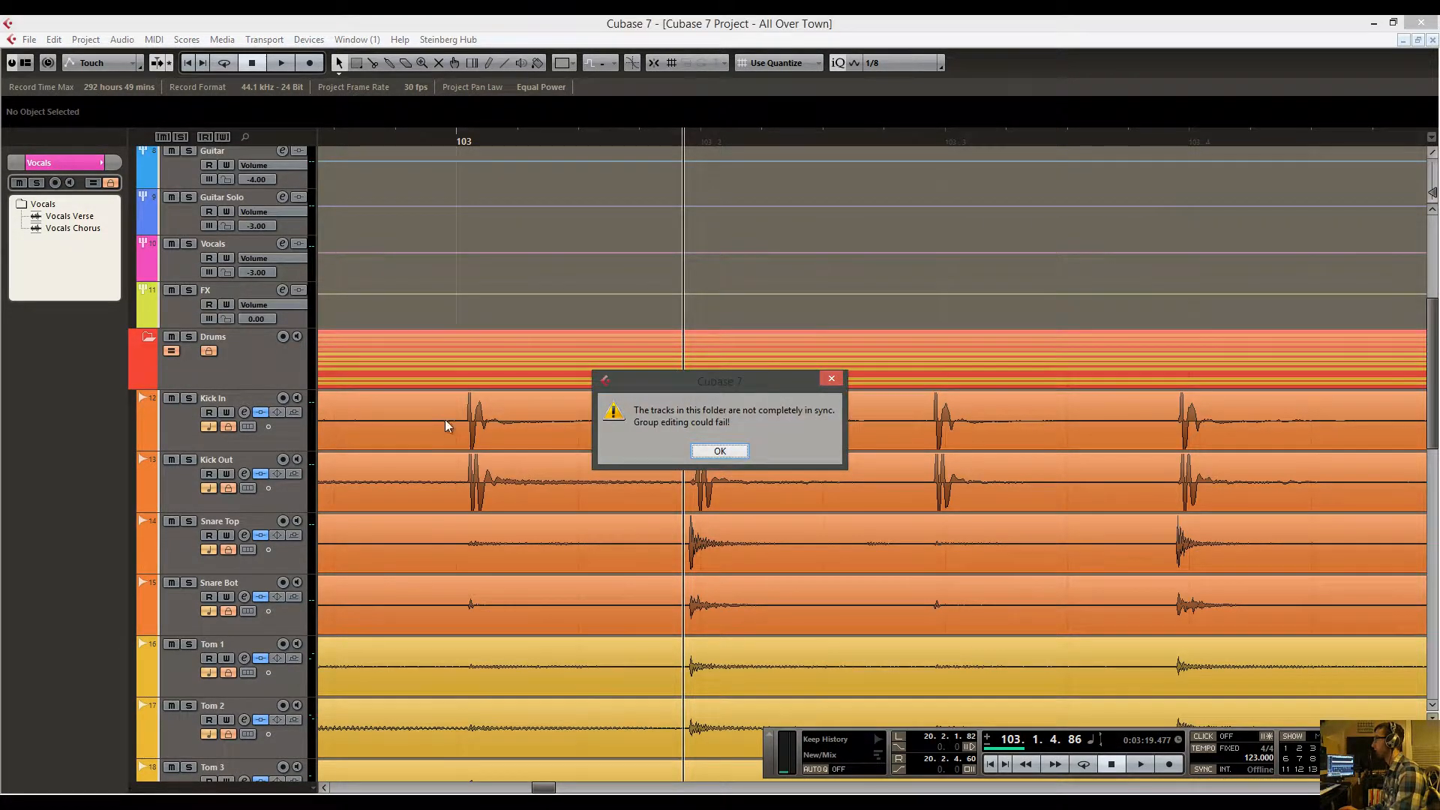
left_click(741, 453)
scroll(707, 424, "down", 2)
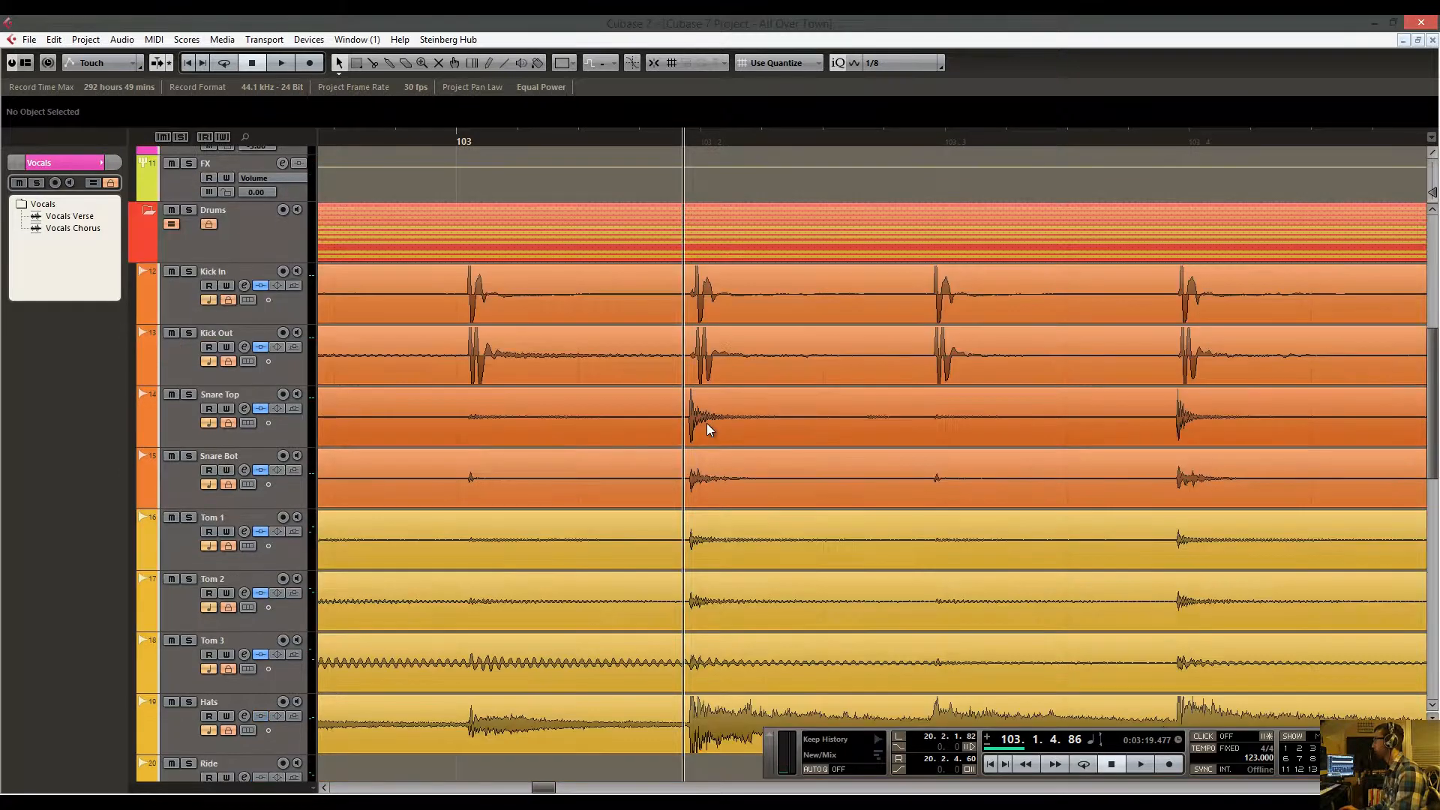
Unlock the Drums folder and split all drum clips just before the snare hit on bar 103's second beat, at about 103.1.4.83.
right_click(694, 426)
left_click(727, 429)
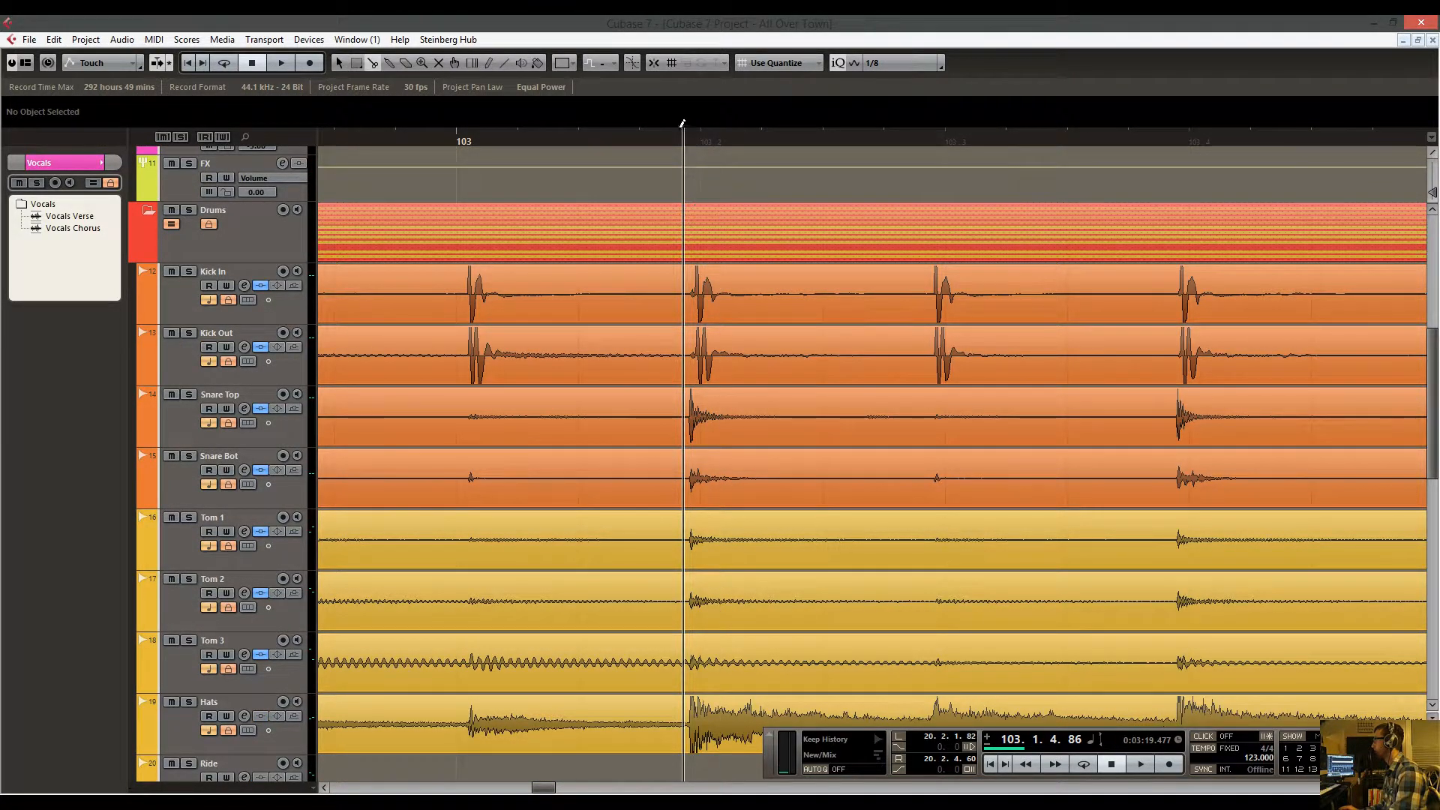
left_click_drag(683, 135, 690, 187)
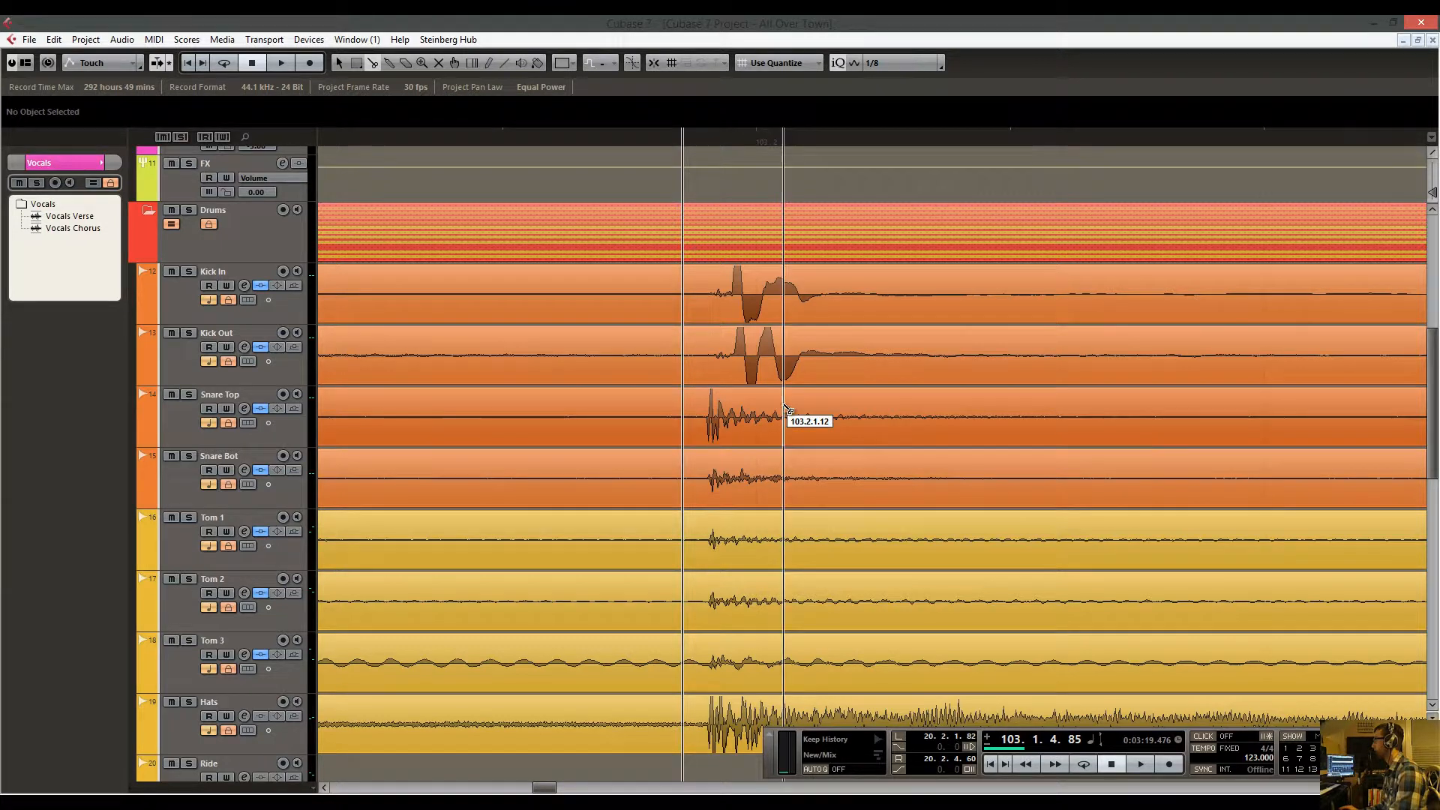
left_click_drag(703, 391, 696, 393)
left_click(620, 143)
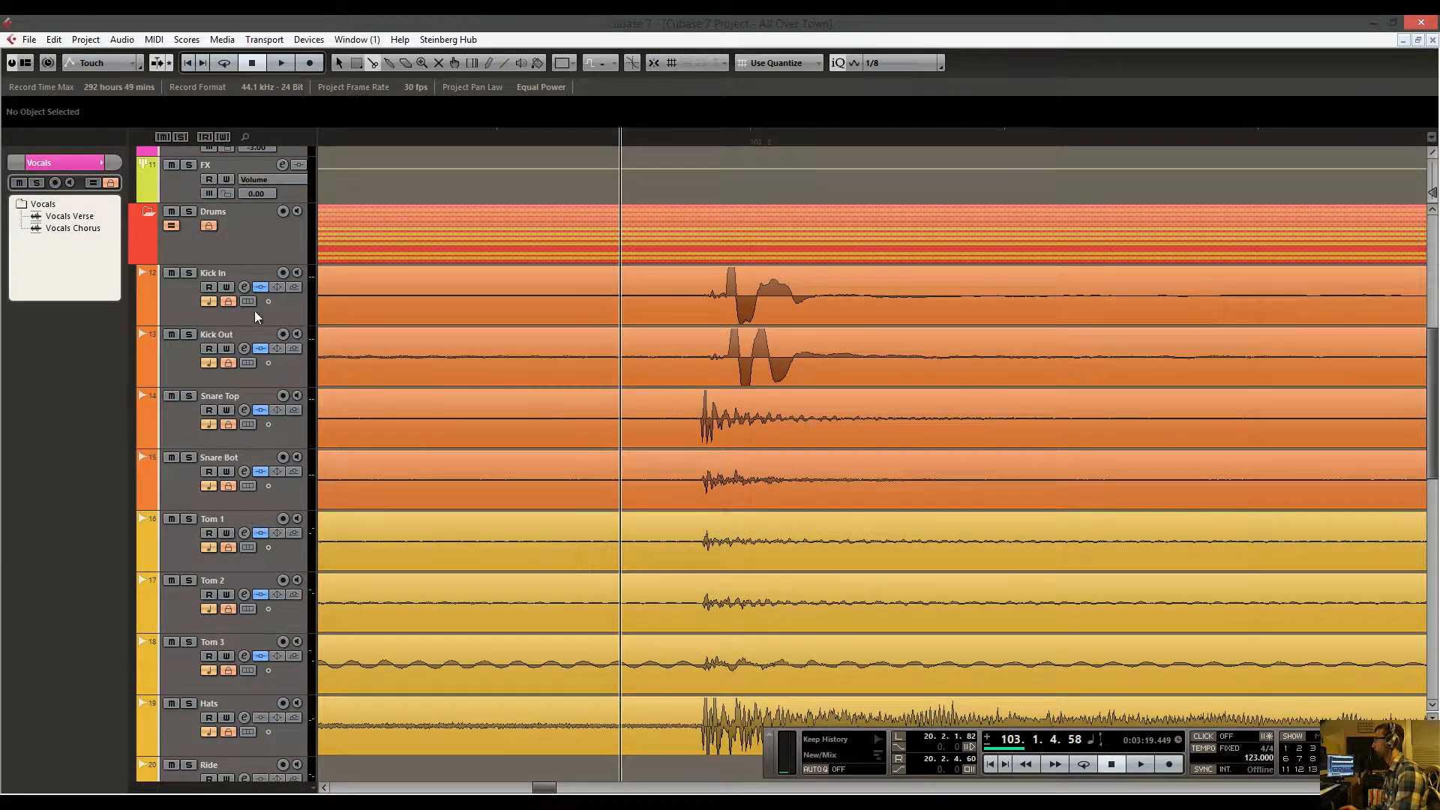
left_click(209, 226)
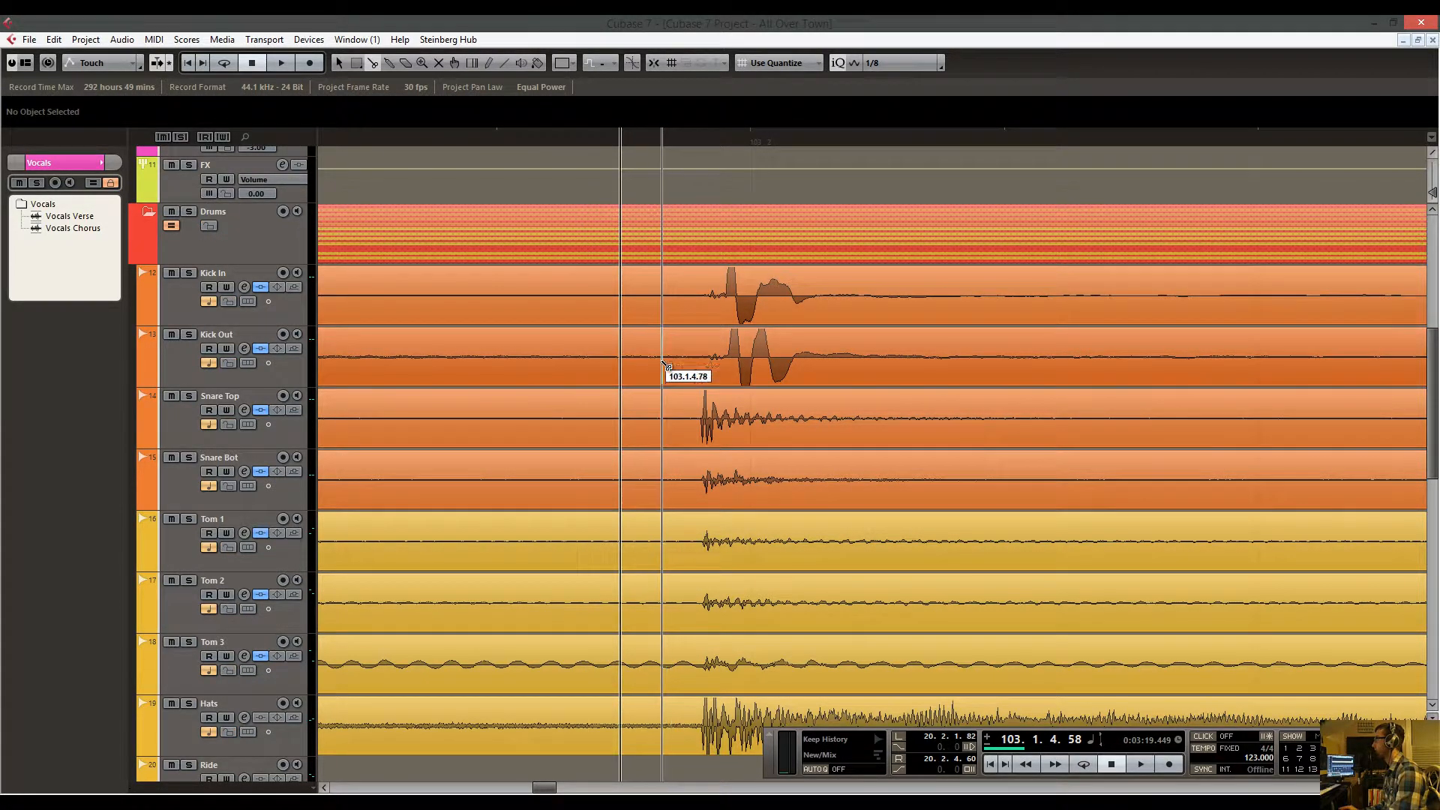
left_click(674, 381)
Check the cut across all drum tracks and split them again just before the kick on bar 103's third beat.
scroll(730, 291, "down", 4)
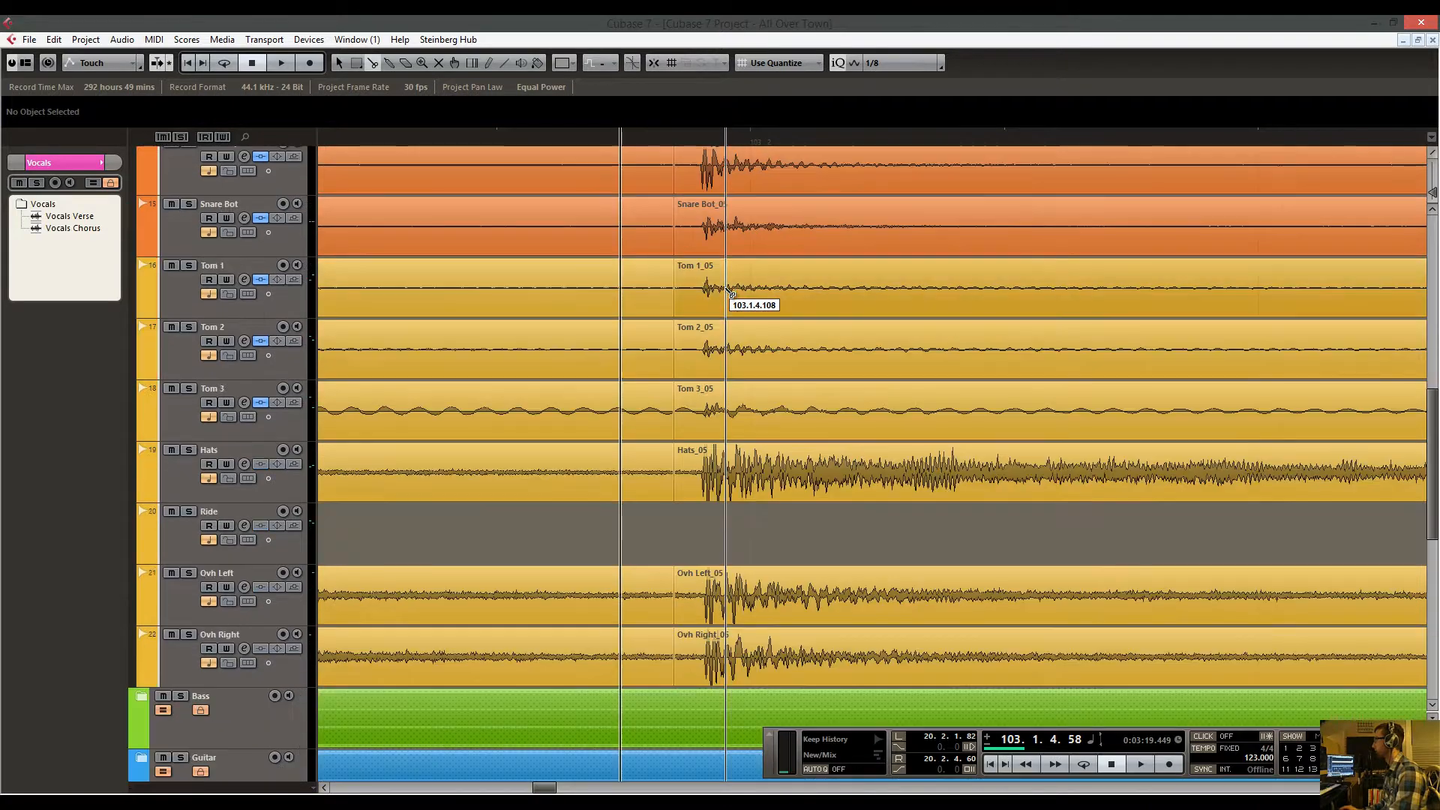
scroll(770, 298, "down", 3)
scroll(860, 289, "up", 6)
scroll(719, 392, "up", 4)
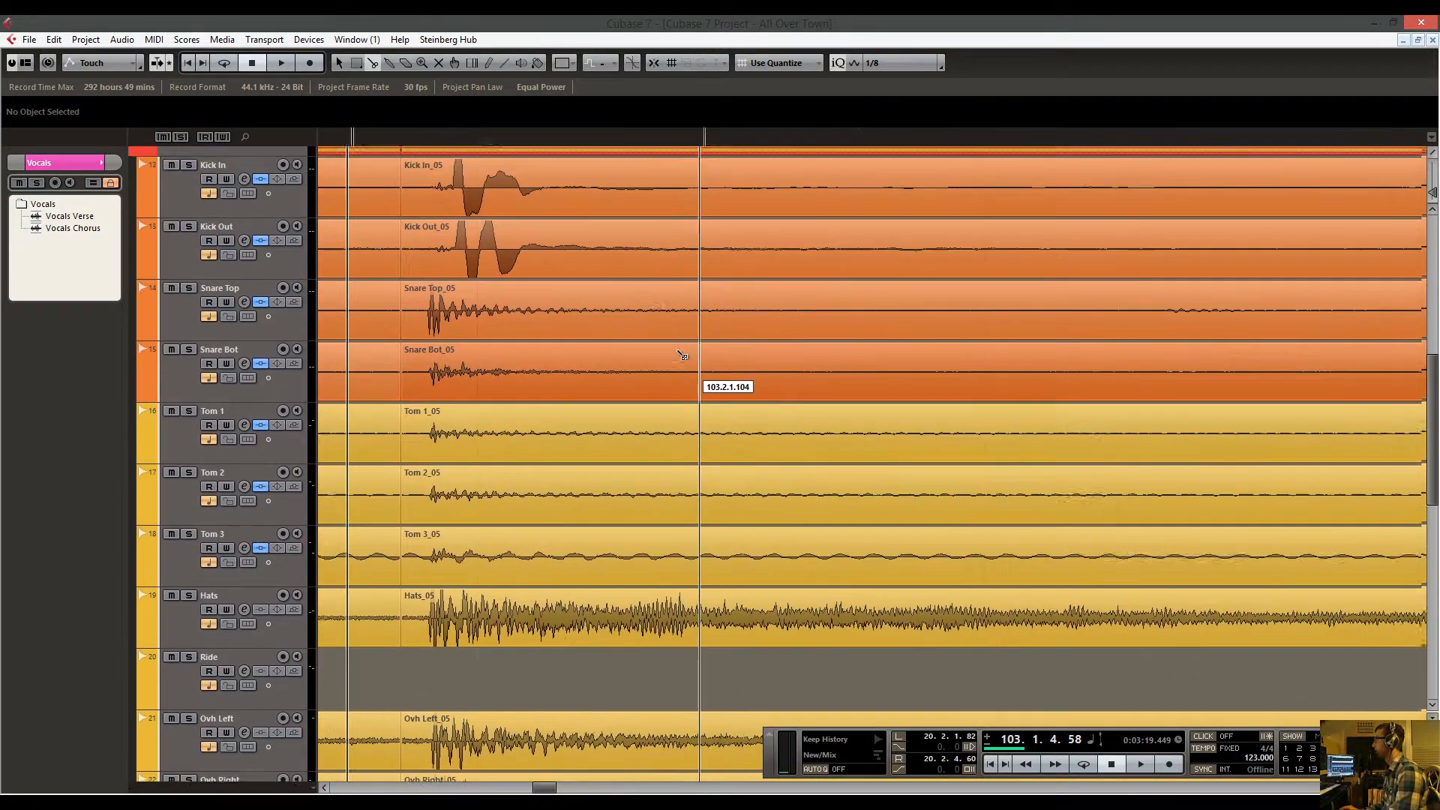
left_click_drag(468, 140, 464, 92)
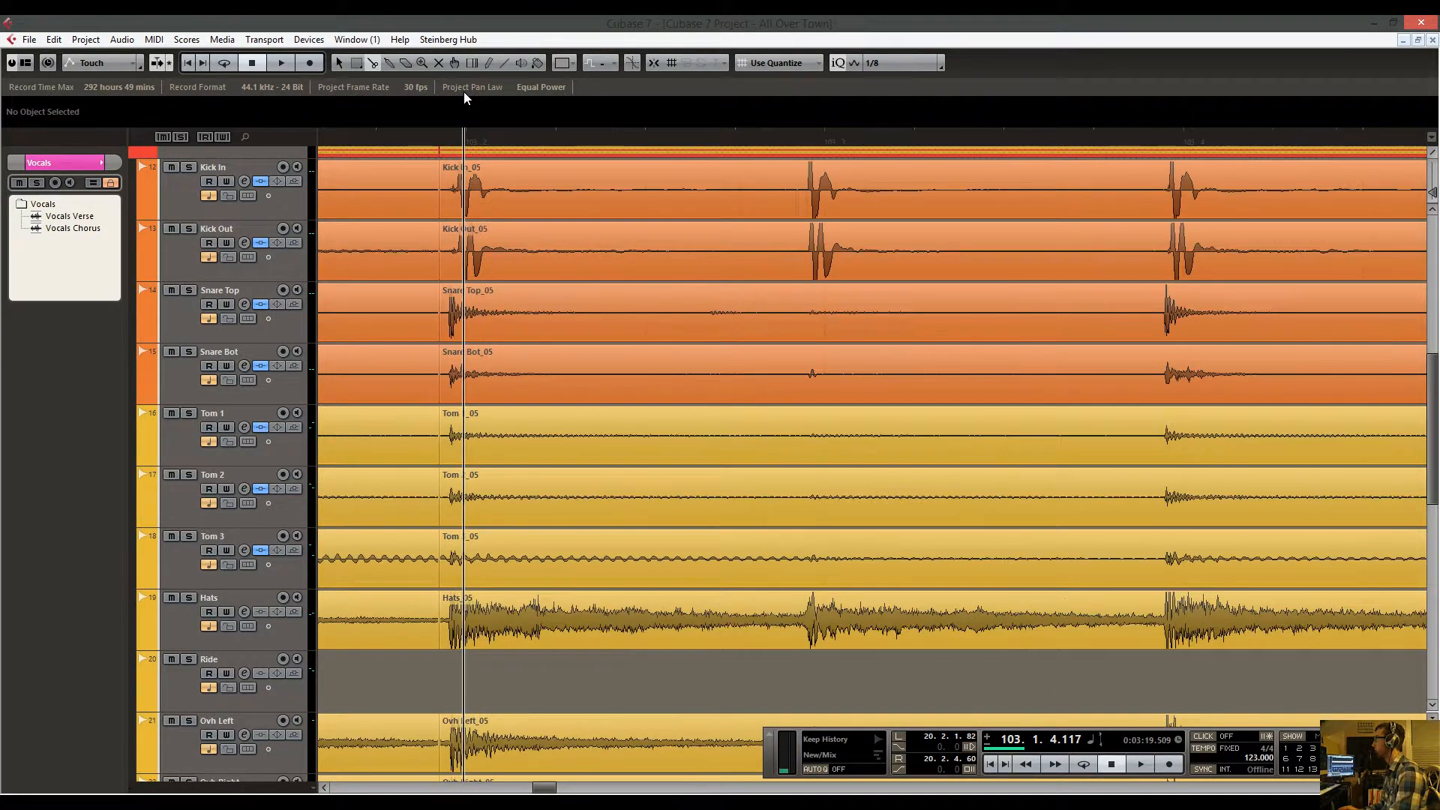
left_click(803, 262)
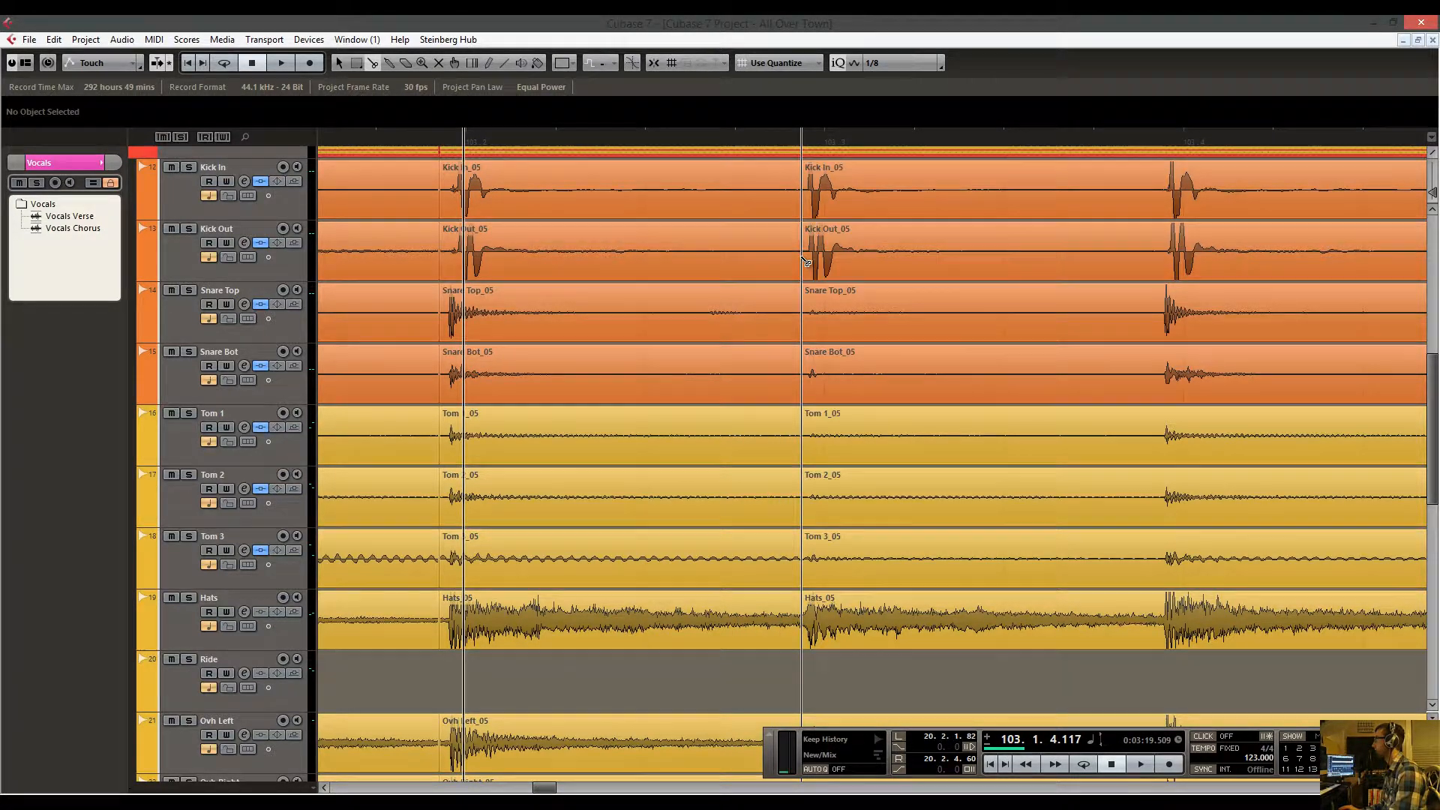
Select the grouped drum section between the two cuts and move it later to start at about 103.1.4.108.
key("1")
left_click(528, 257)
left_click_drag(528, 252, 722, 351)
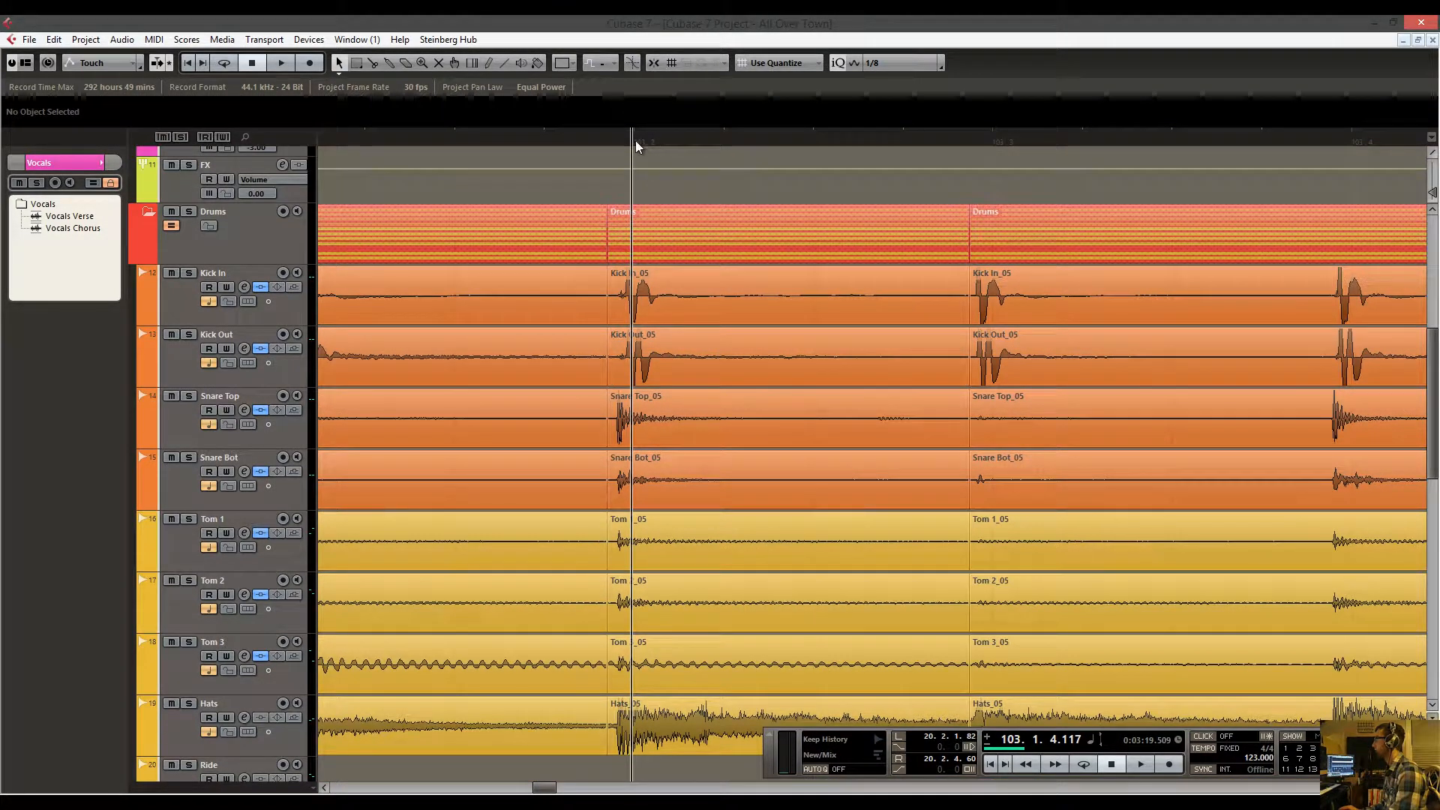
scroll(646, 237, "down", 2)
left_click(657, 168)
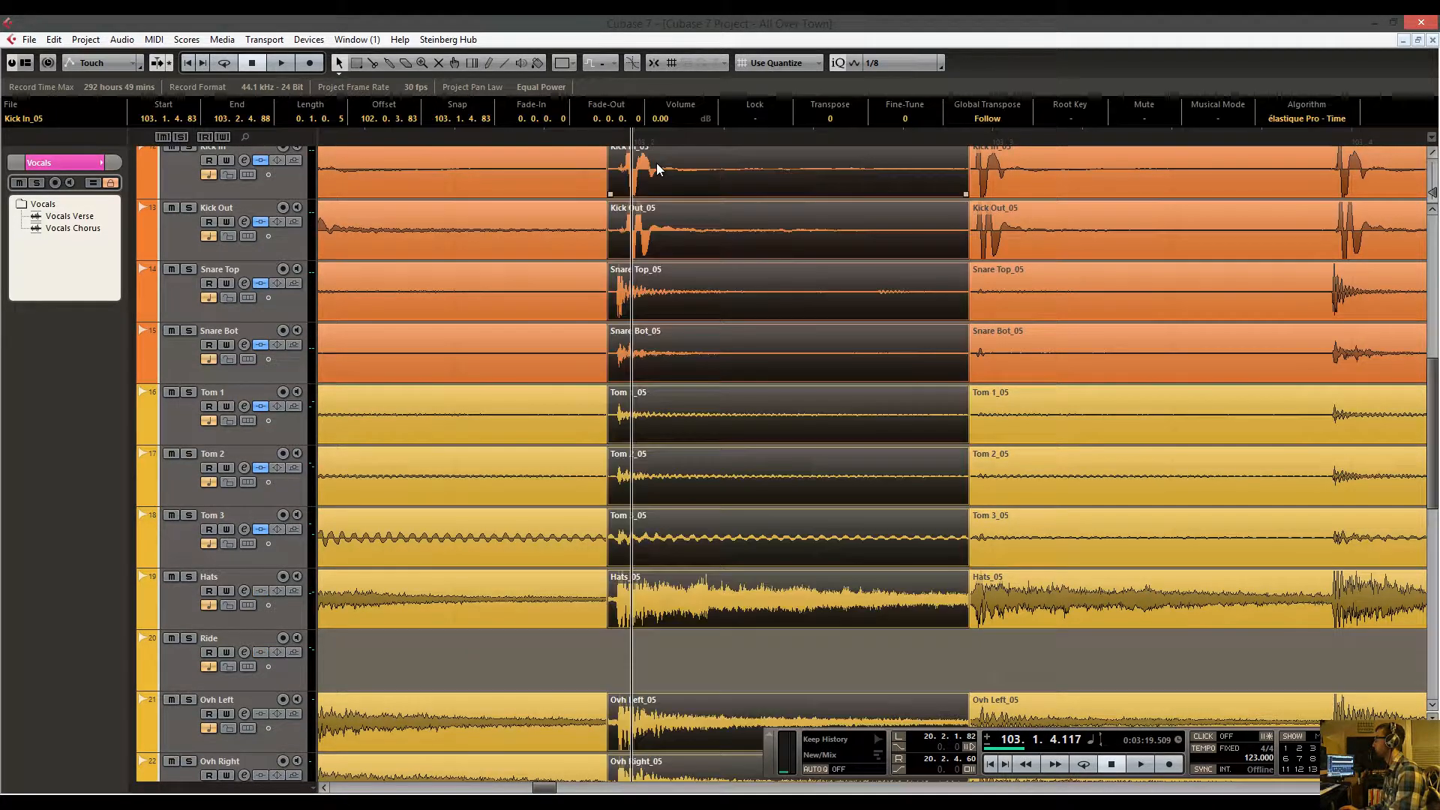
scroll(637, 159, "up", 3)
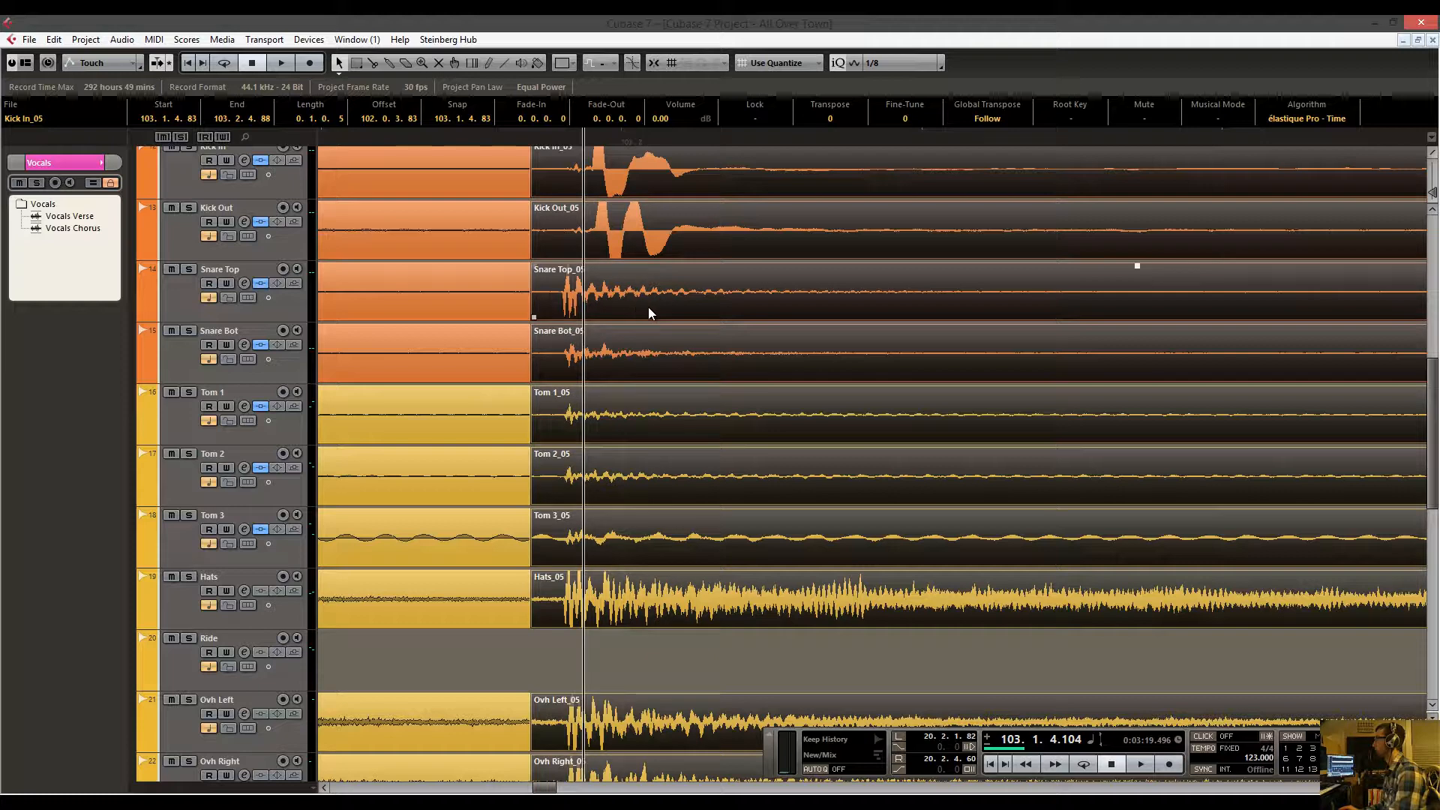
left_click_drag(648, 308, 693, 310)
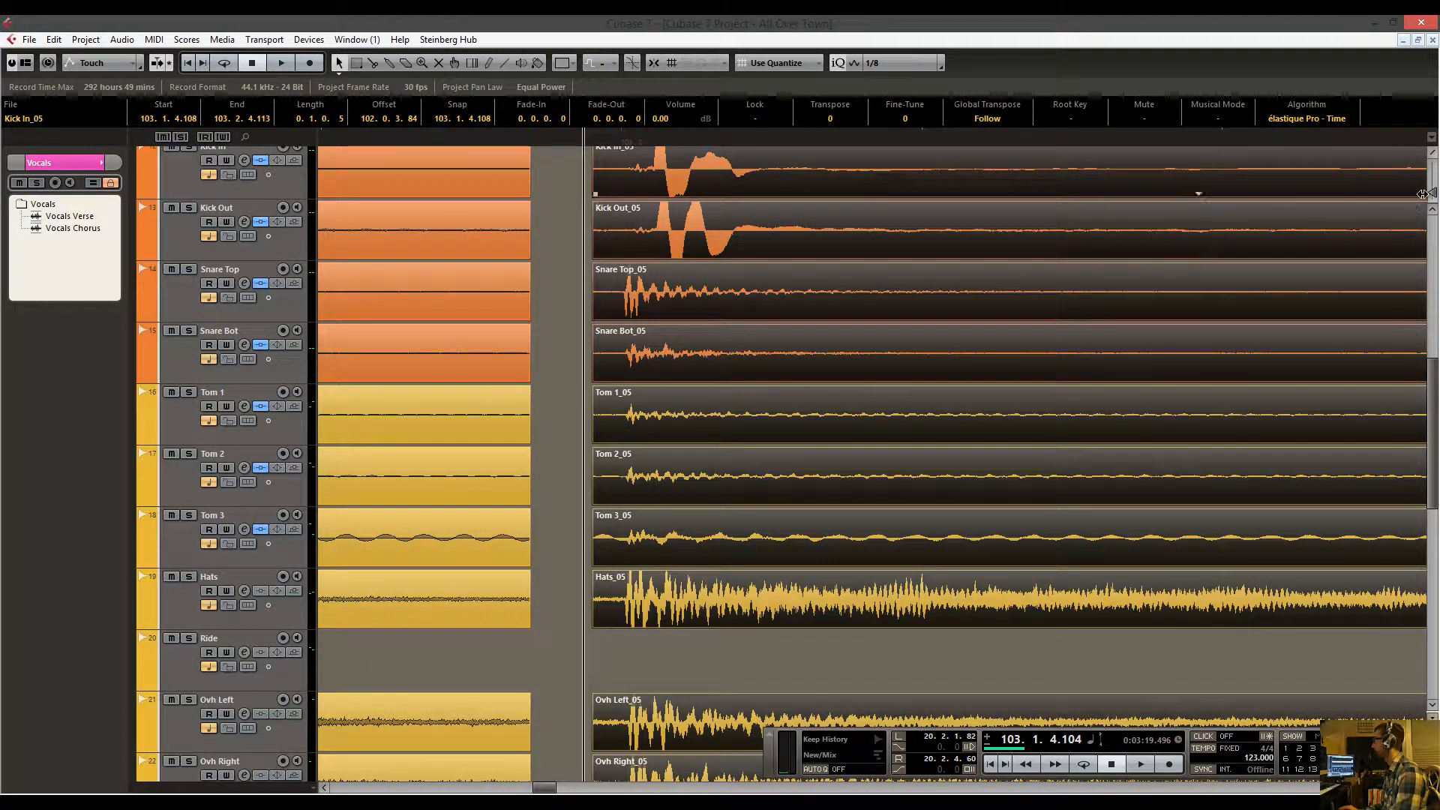
Enlarge the waveforms, crossfade all drum clips at the first cut and extend the preceding clips' end to about 103.1.4.110.
left_click_drag(1434, 197, 1434, 192)
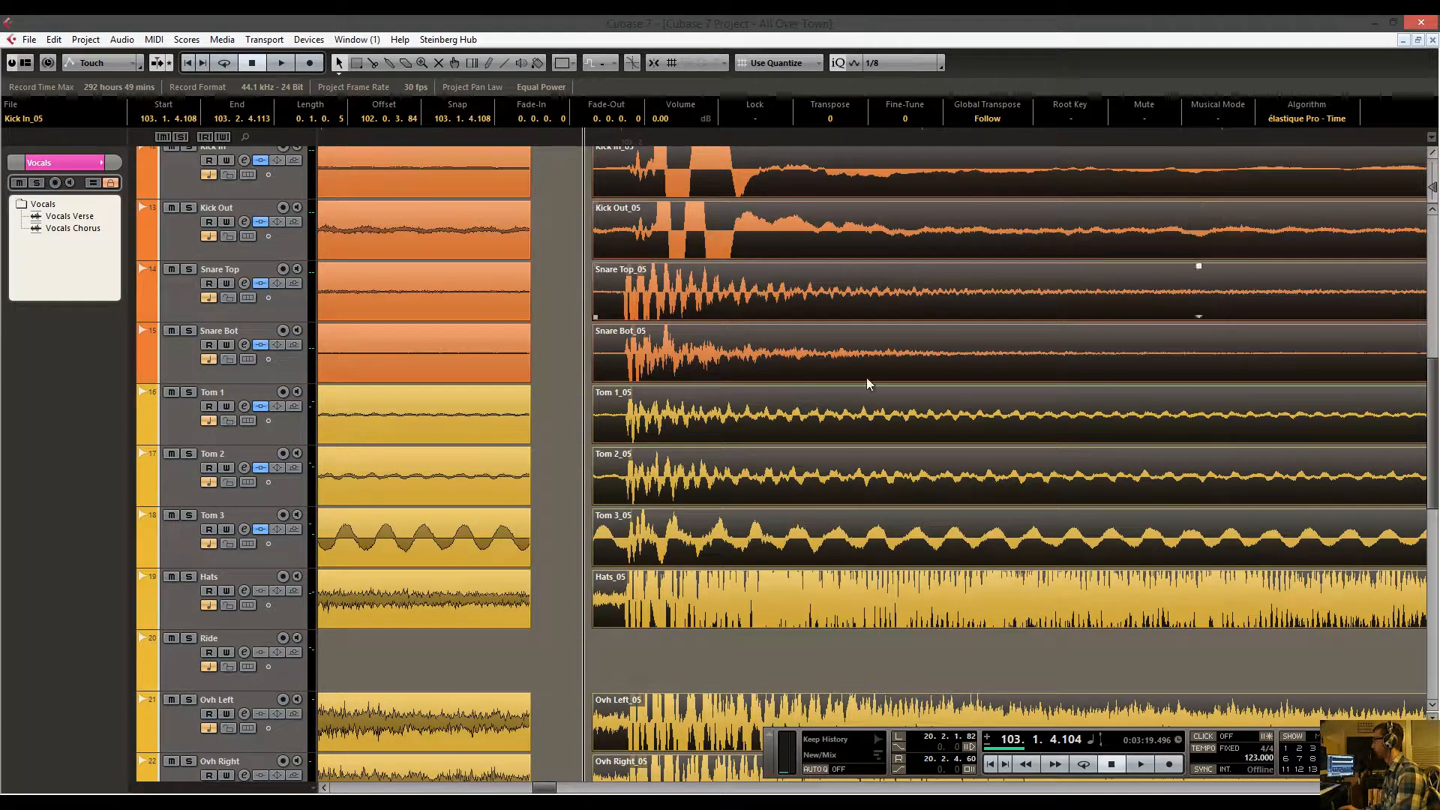
scroll(539, 471, "down", 2)
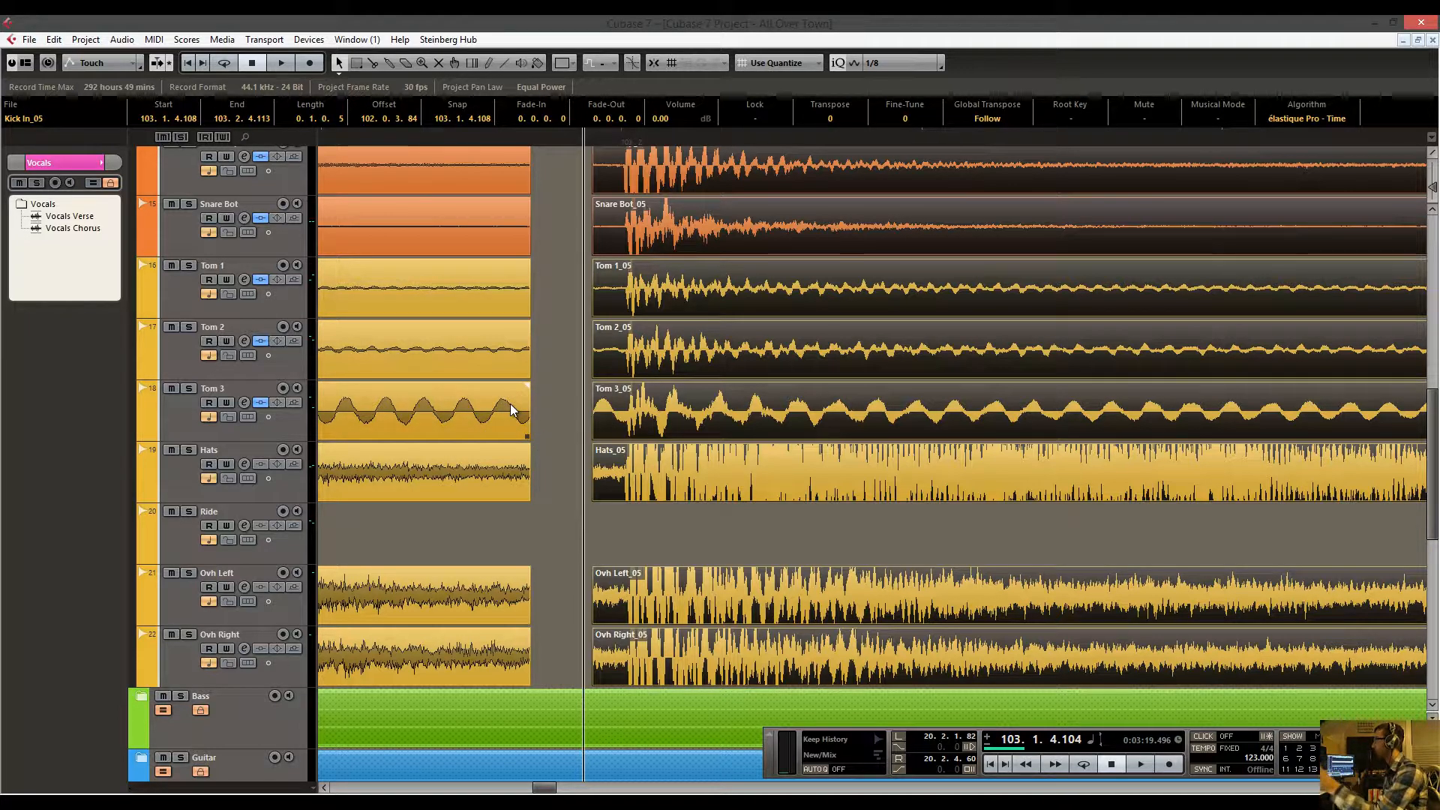
key("ctrl+a")
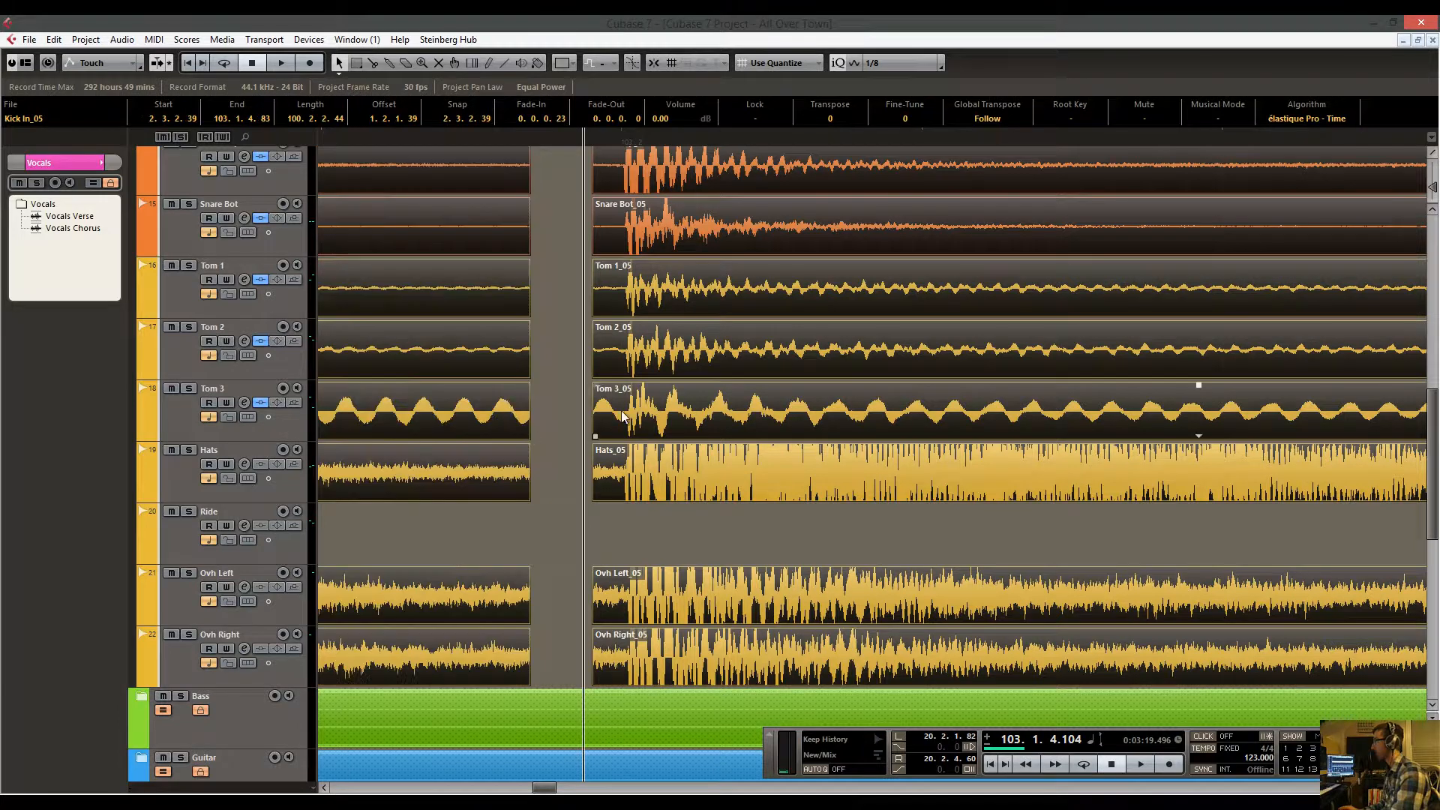
key("x")
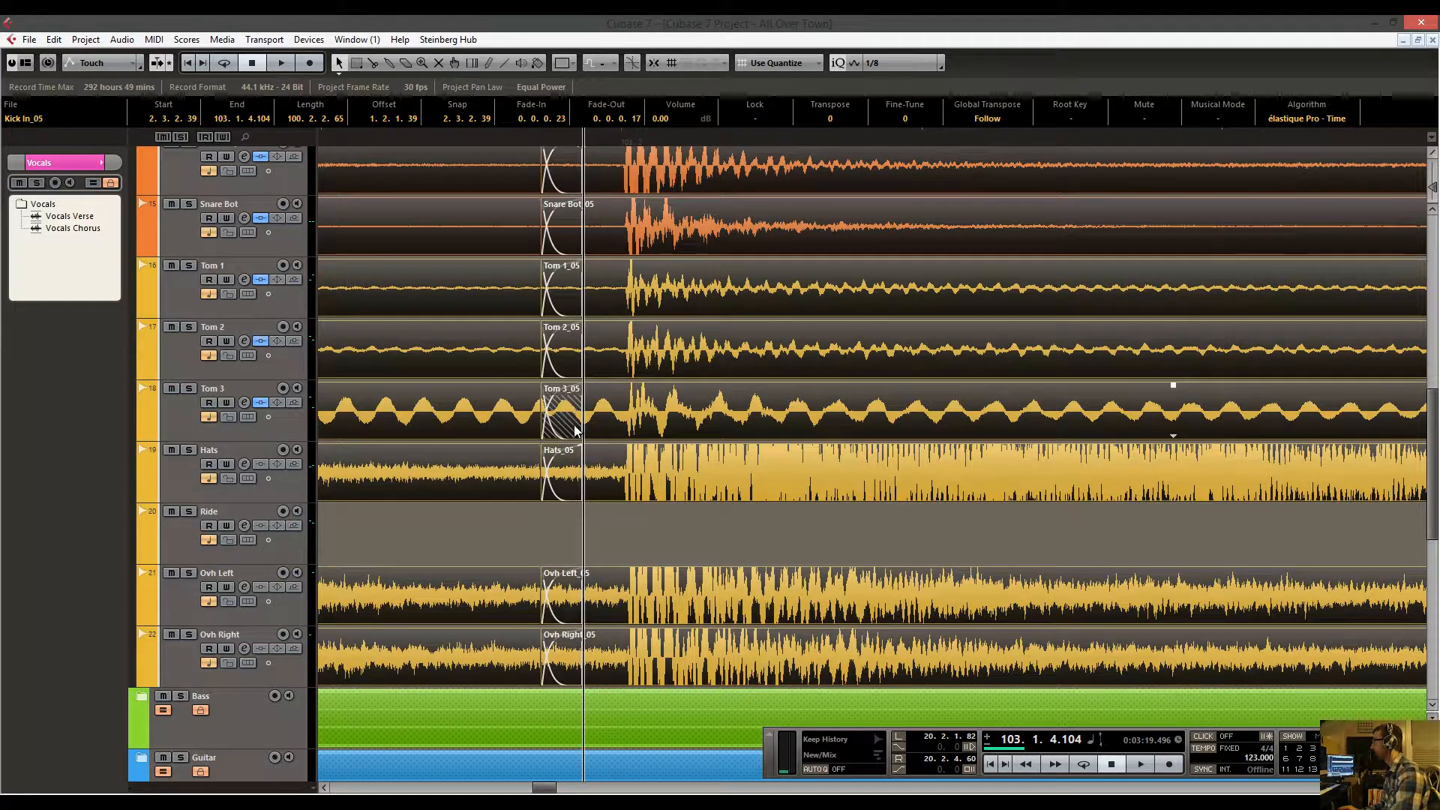
left_click_drag(580, 417, 596, 417)
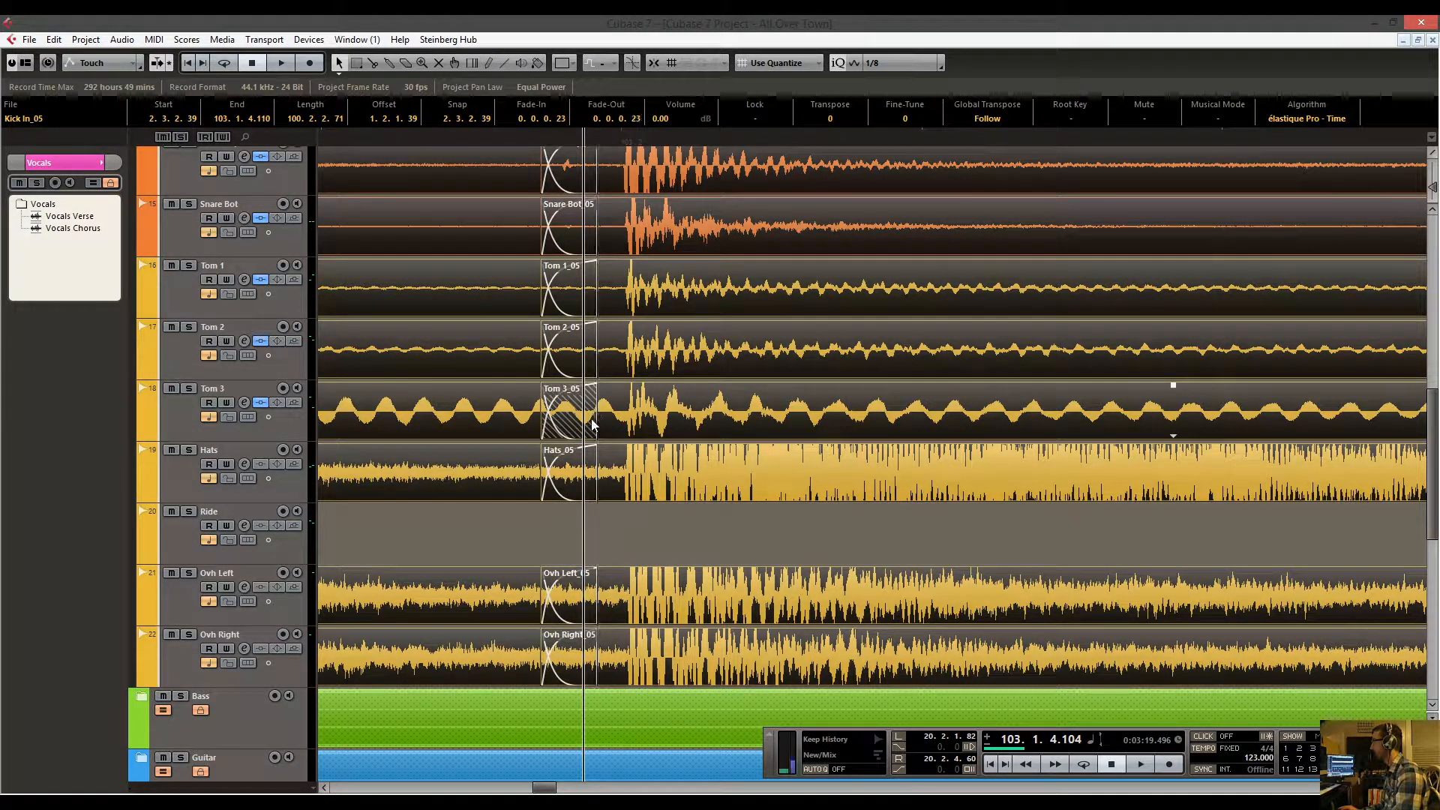
Shift the beat-two drum section later, extend its start back to 103.1.4.78 and shorten its crossfade to 24 ticks.
left_click_drag(579, 141, 528, 177)
left_click(710, 418)
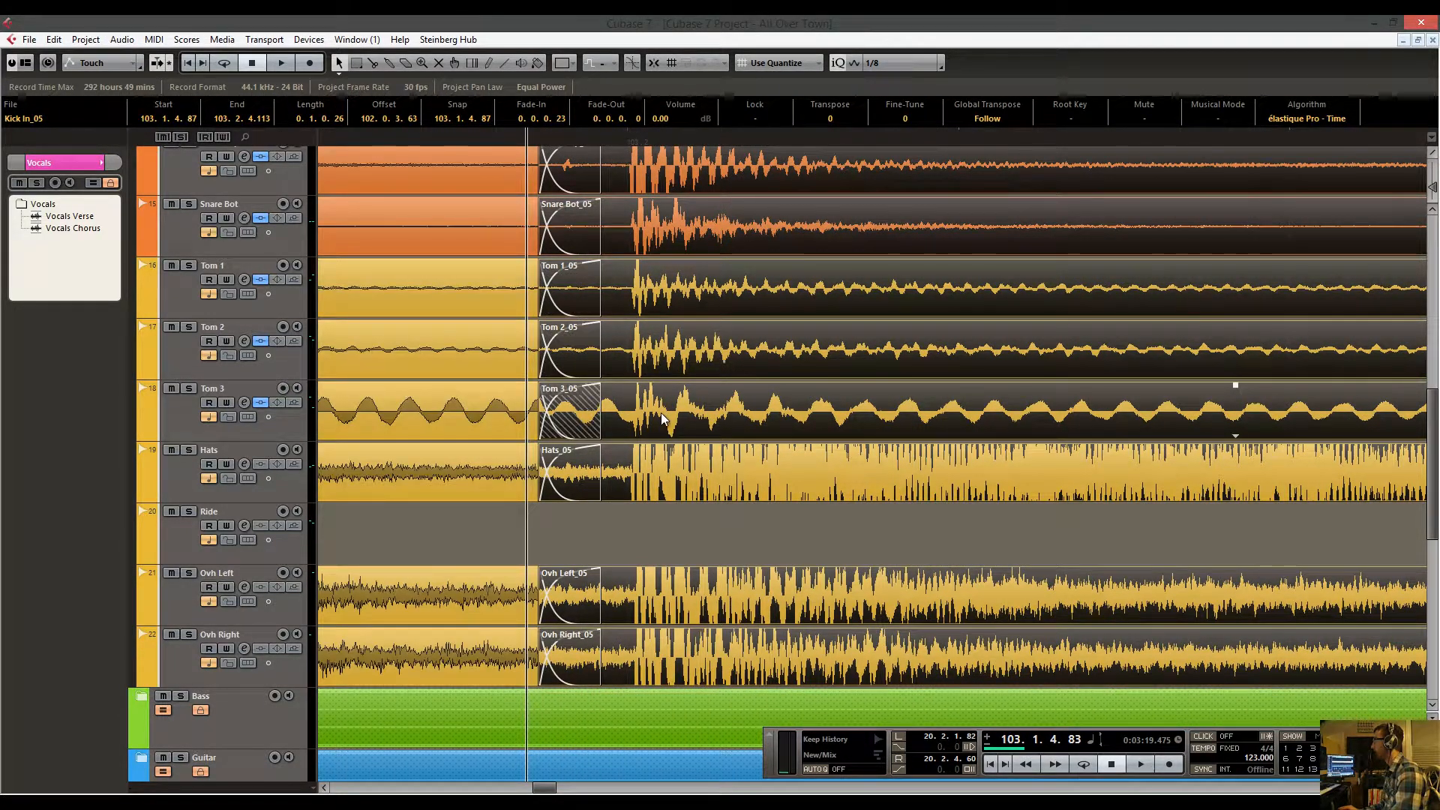
mouse_move(661, 418)
left_mouse_down()
mouse_move(684, 420)
mouse_move(630, 425)
mouse_move(685, 425)
left_mouse_up()
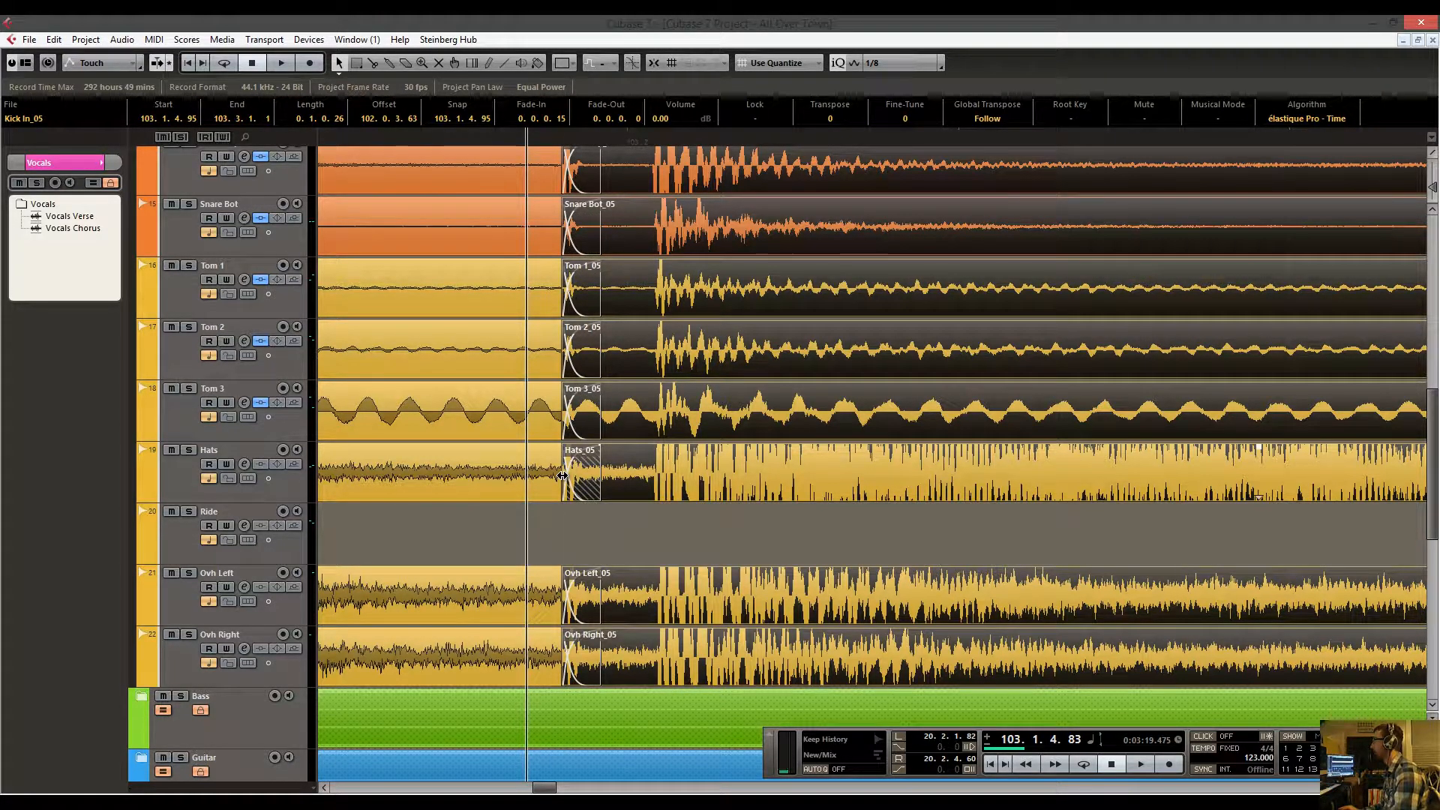
left_click_drag(563, 475, 515, 475)
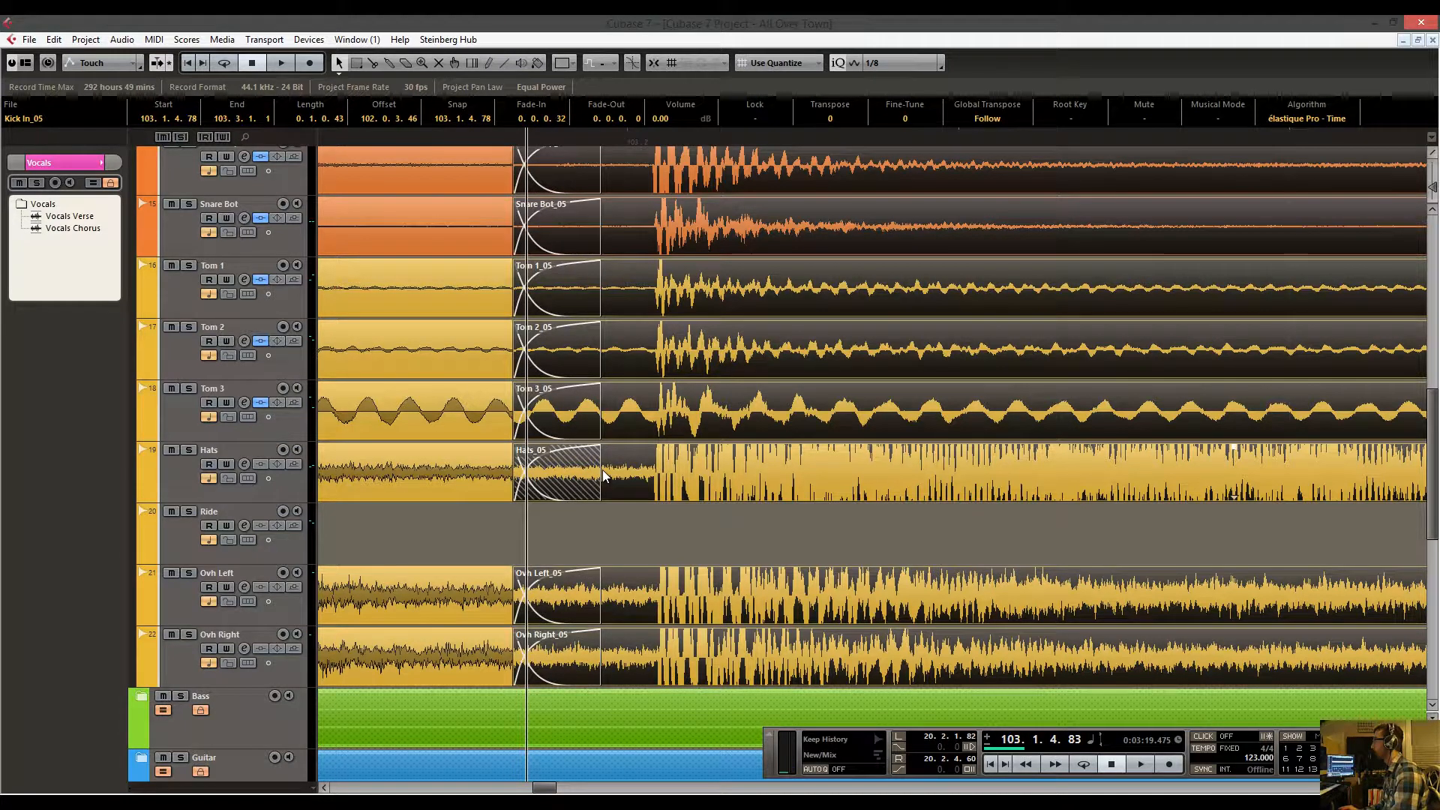
left_click_drag(601, 469, 577, 471)
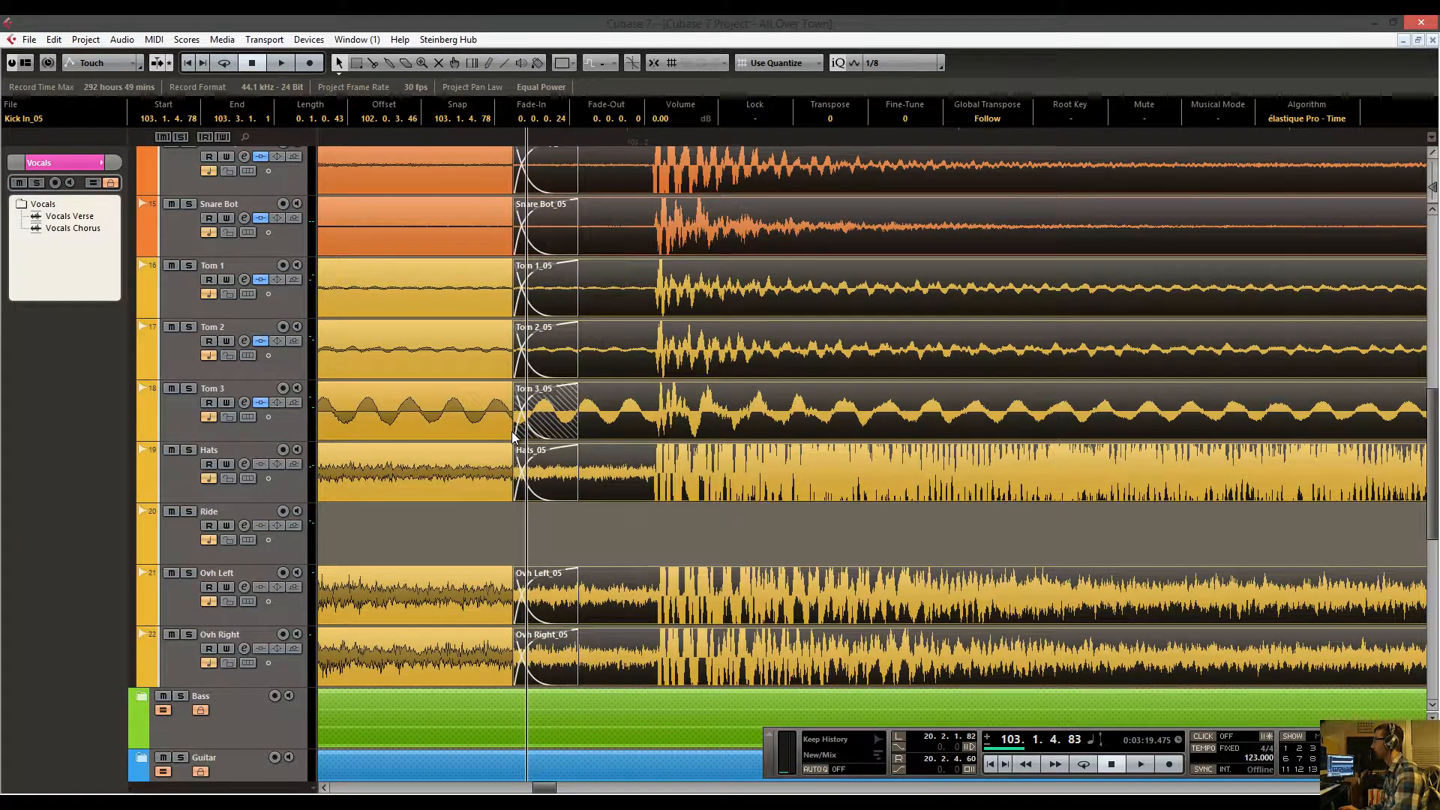
Extend the beat-two section's start further back and nudge the section slightly earlier, starting at about 103.1.4.66.
left_click_drag(511, 437, 485, 435)
left_click_drag(481, 138, 493, 178)
mouse_move(978, 429)
left_mouse_down()
mouse_move(996, 426)
mouse_move(961, 426)
left_mouse_up()
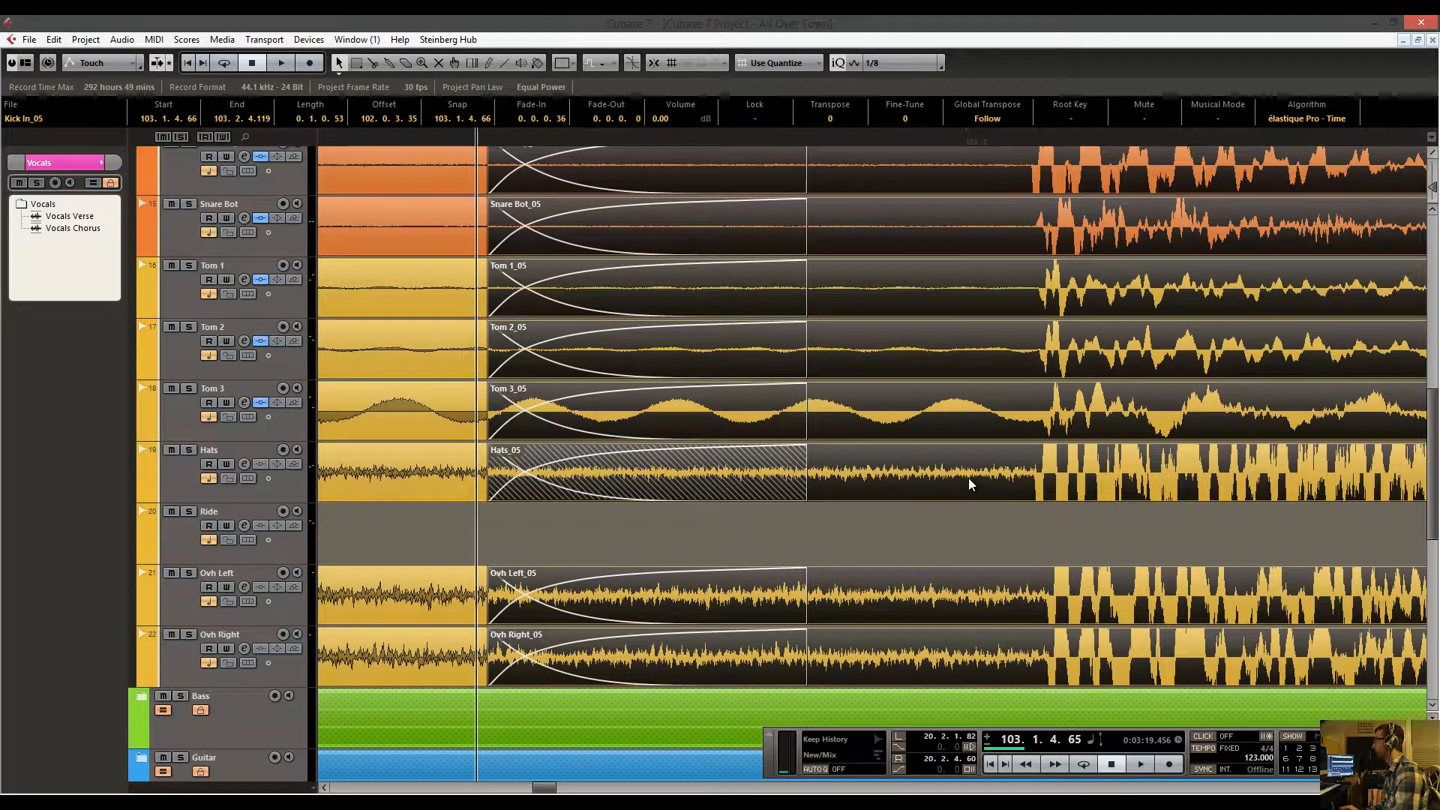
Extend the beat-three drum clips back to about 103.2.4.88 and join them to the moved section with a 6-tick crossfade.
left_click_drag(808, 140, 1014, 183)
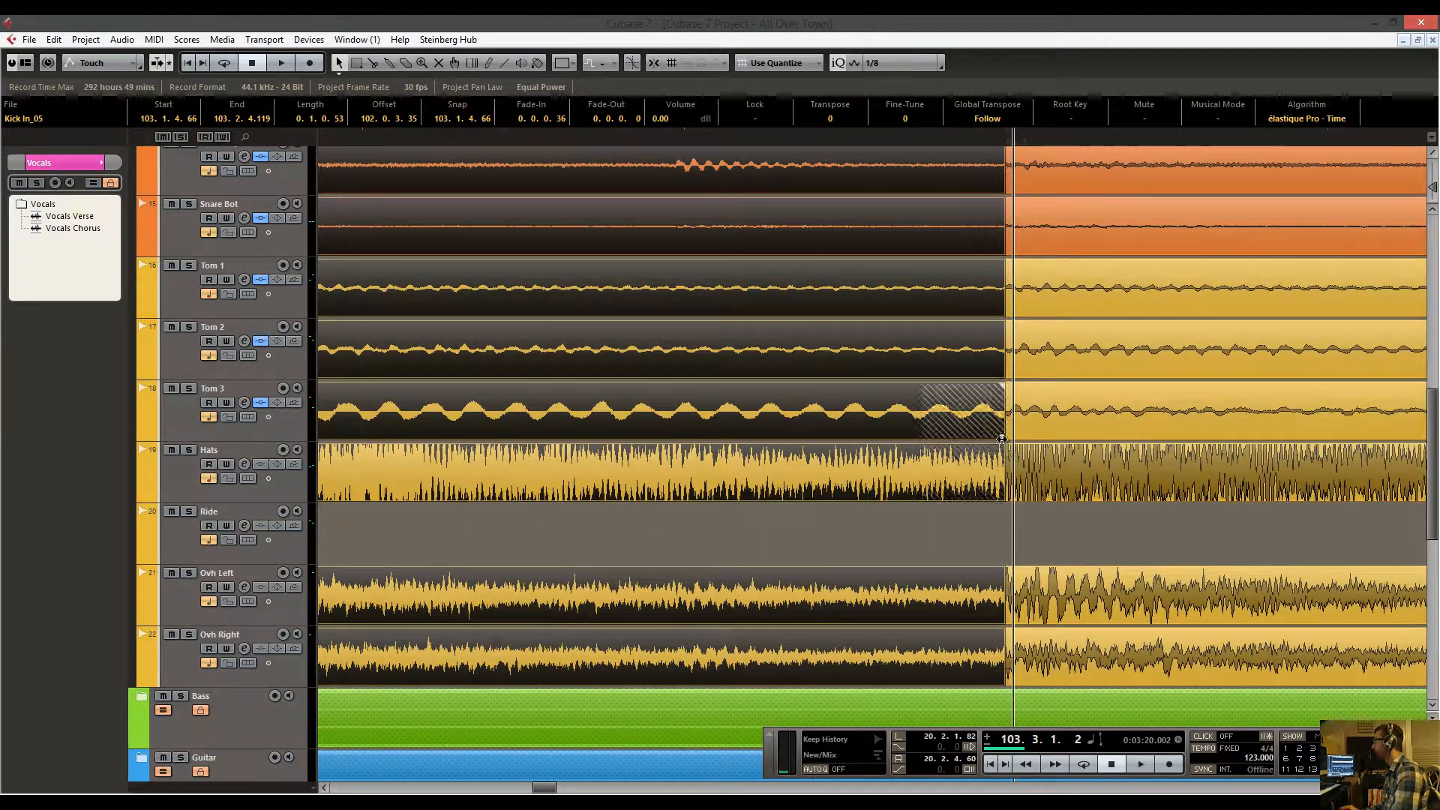
left_click_drag(1009, 437, 924, 456)
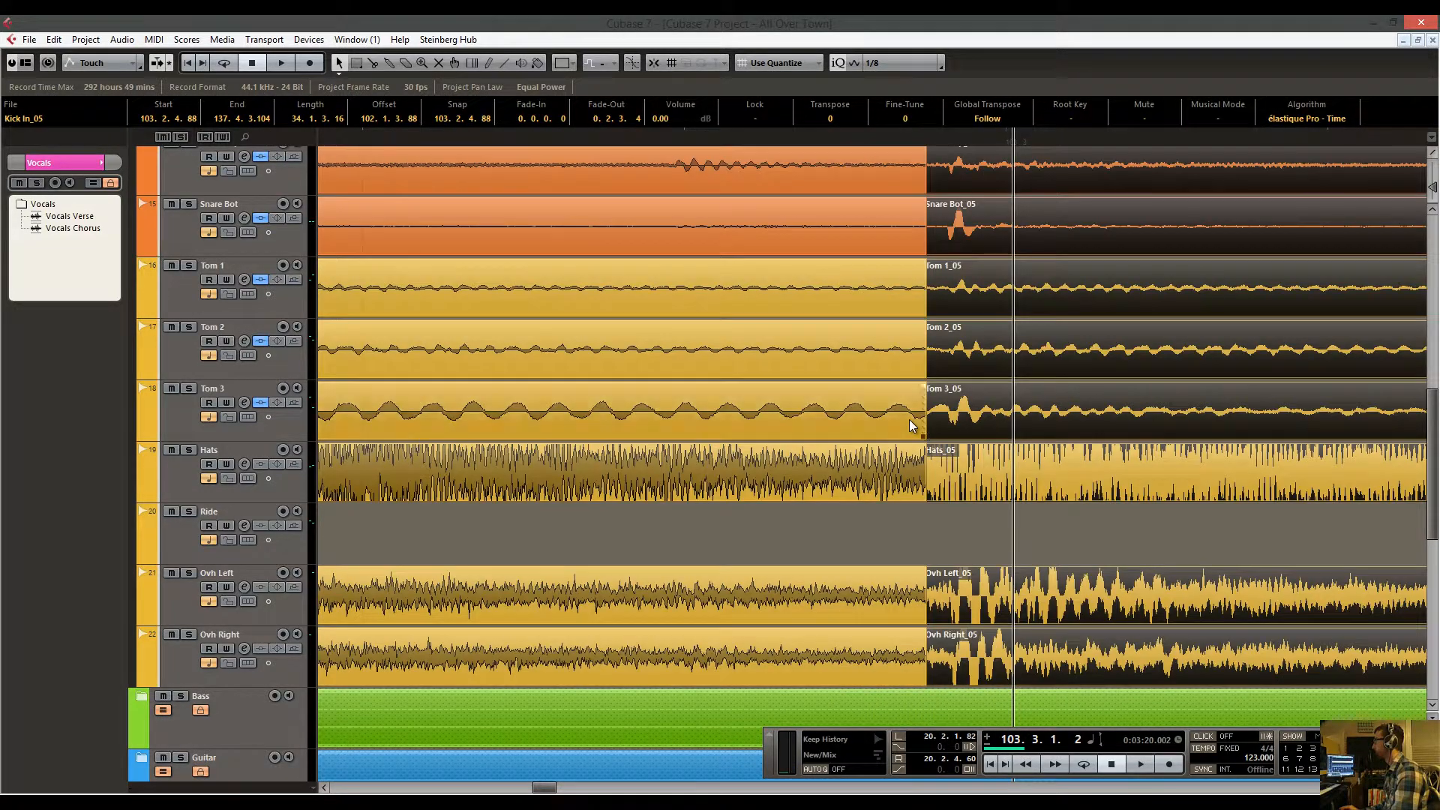
key("x")
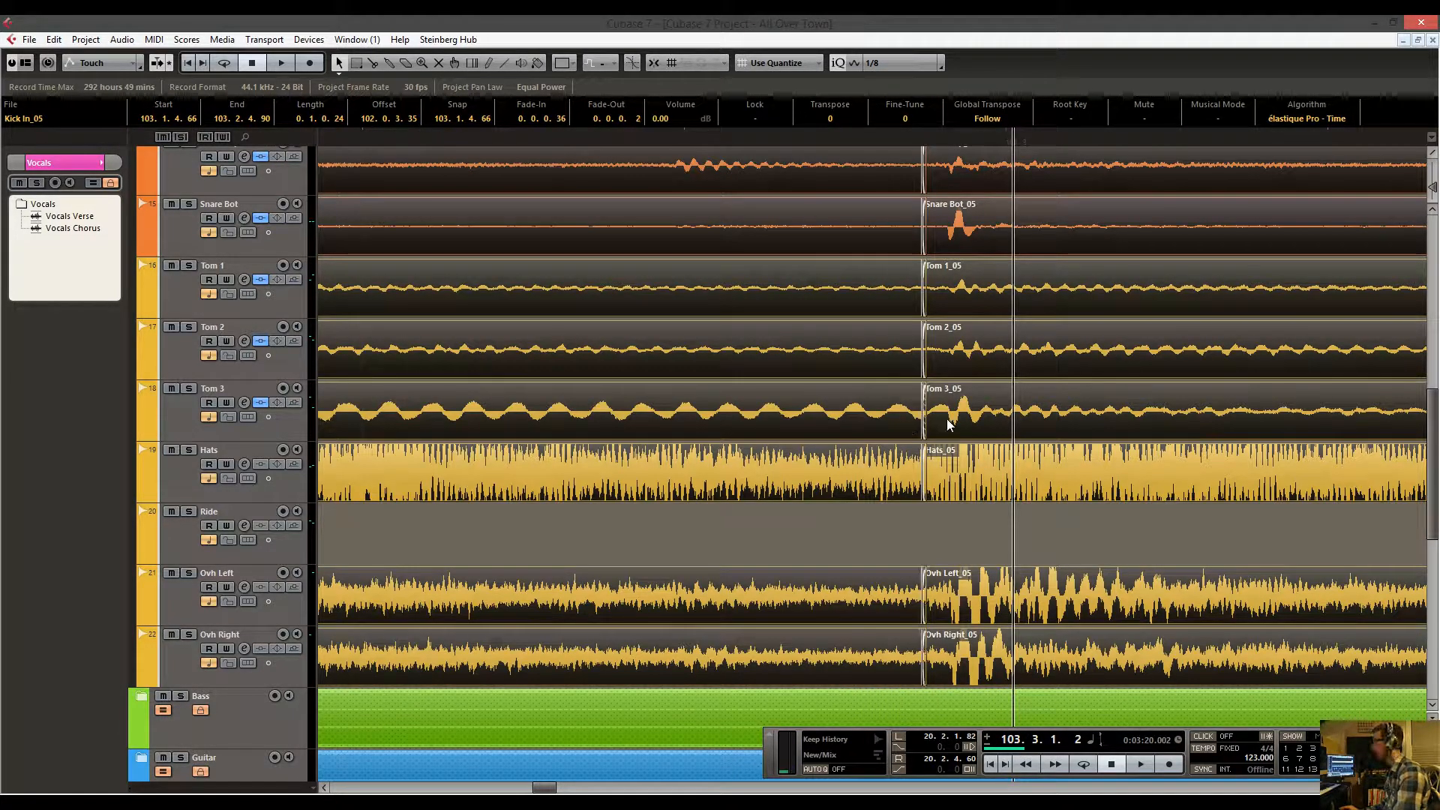
left_click_drag(928, 135, 870, 192)
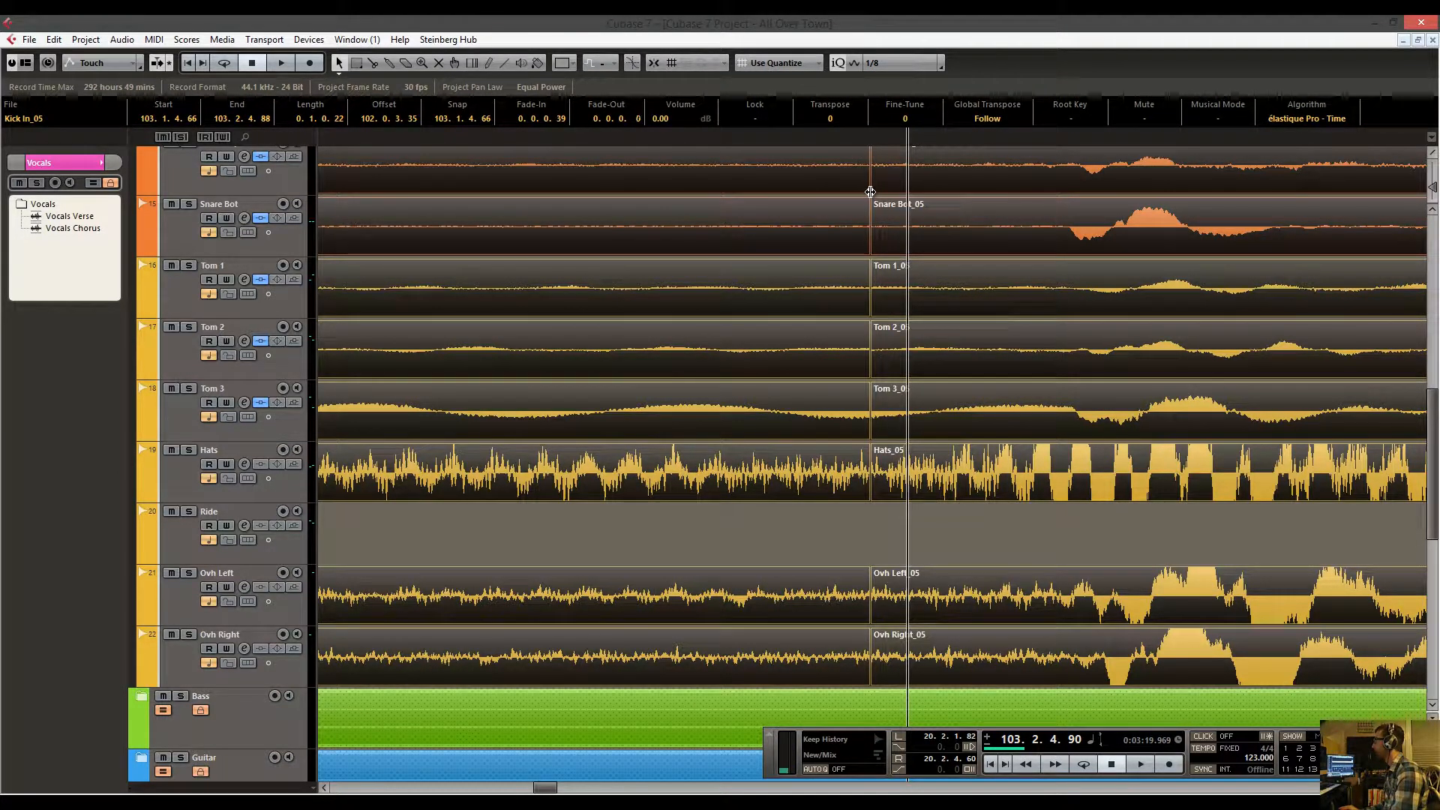
key("ctrl+z")
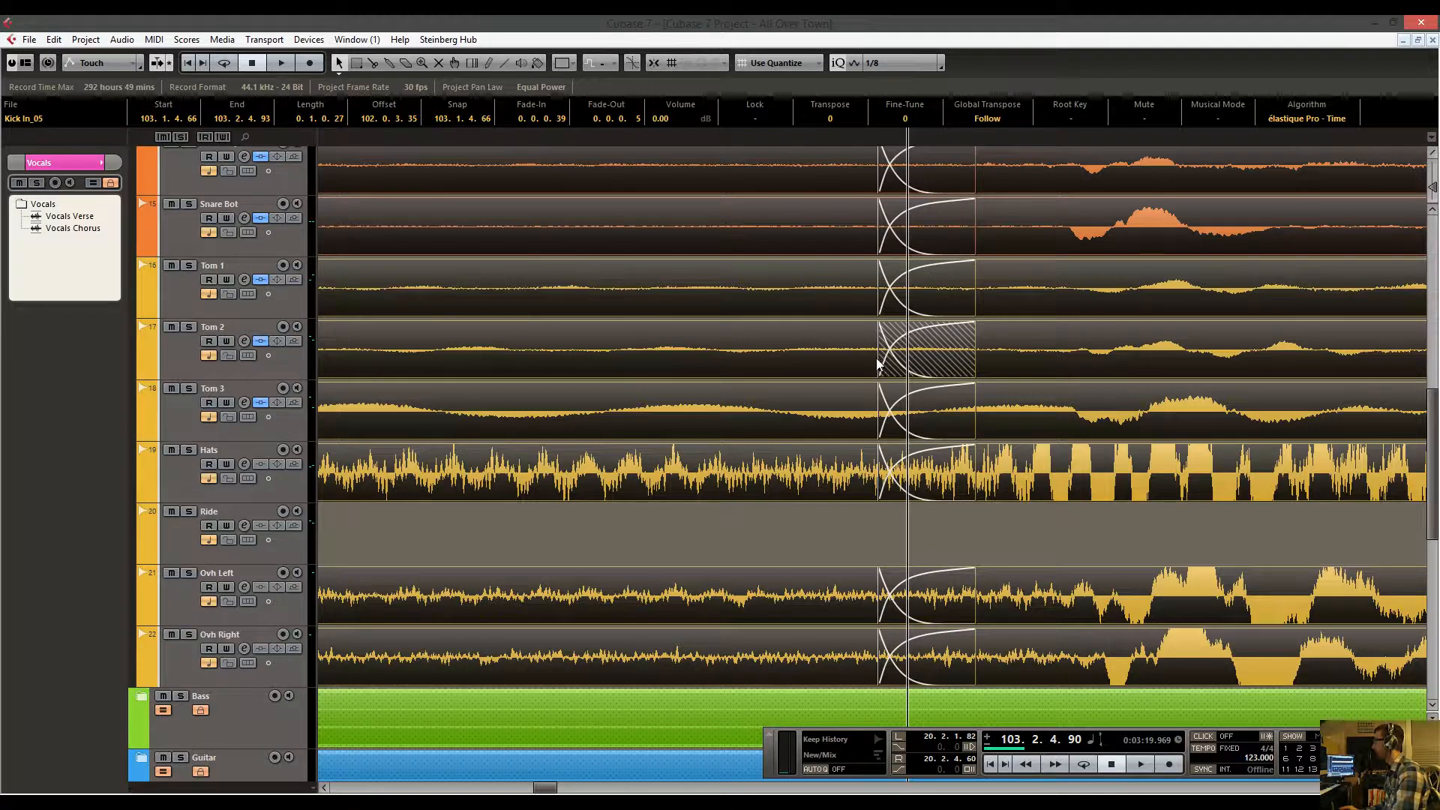
left_click_drag(881, 361, 854, 226)
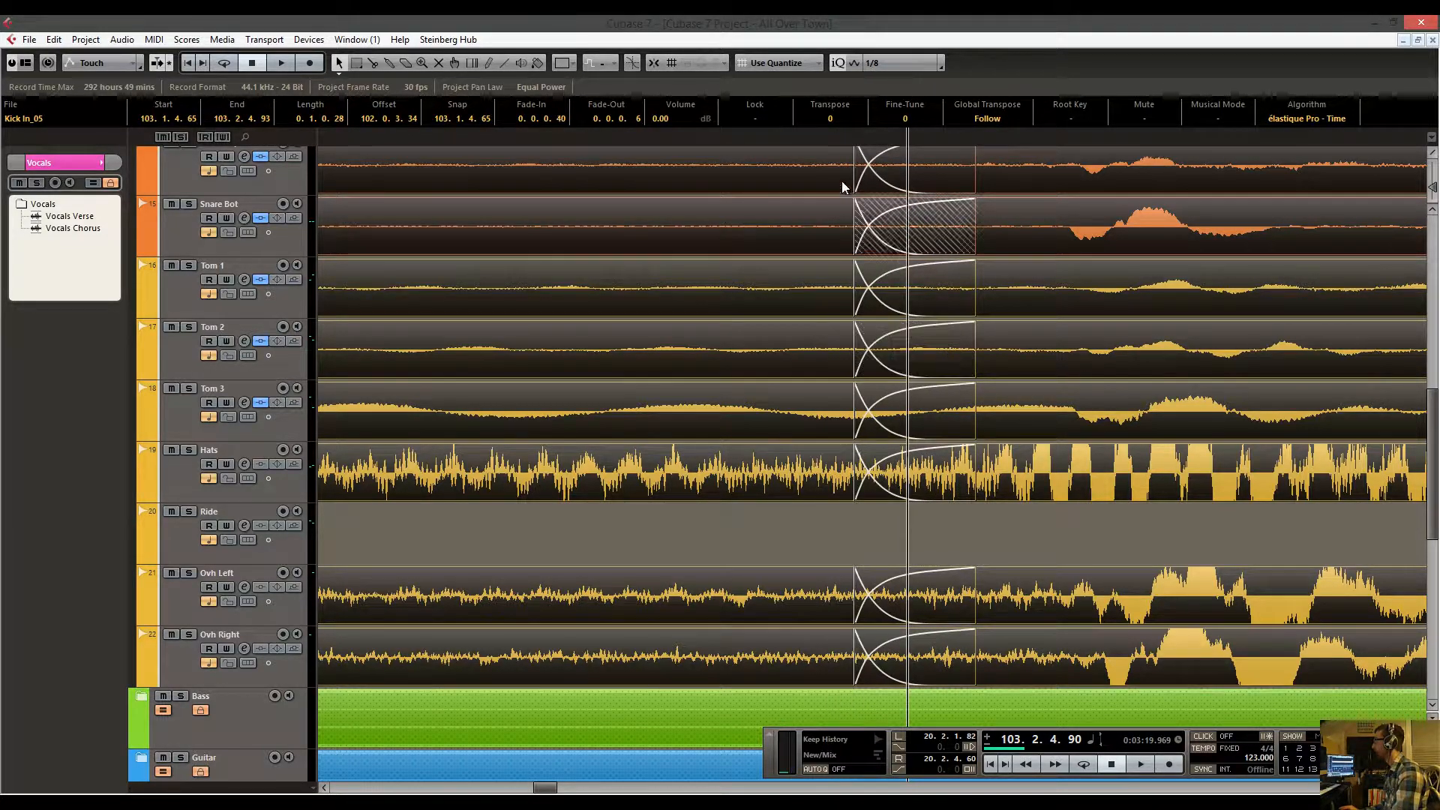
Solo the Drums folder and play the drums from about bar 102 to check the edits in bar 103.
left_click_drag(851, 138, 621, 66)
scroll(608, 341, "up", 2)
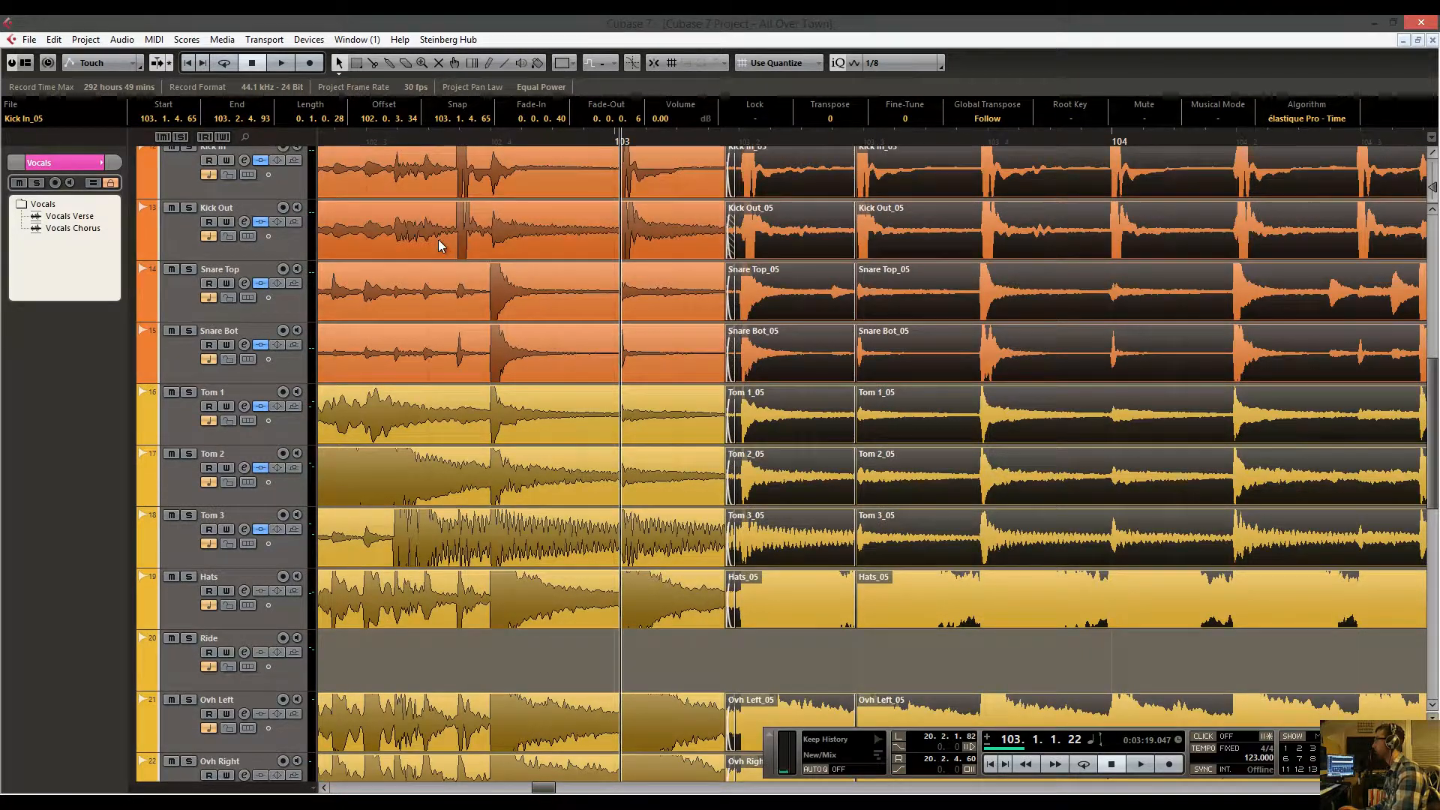
scroll(217, 204, "up", 2)
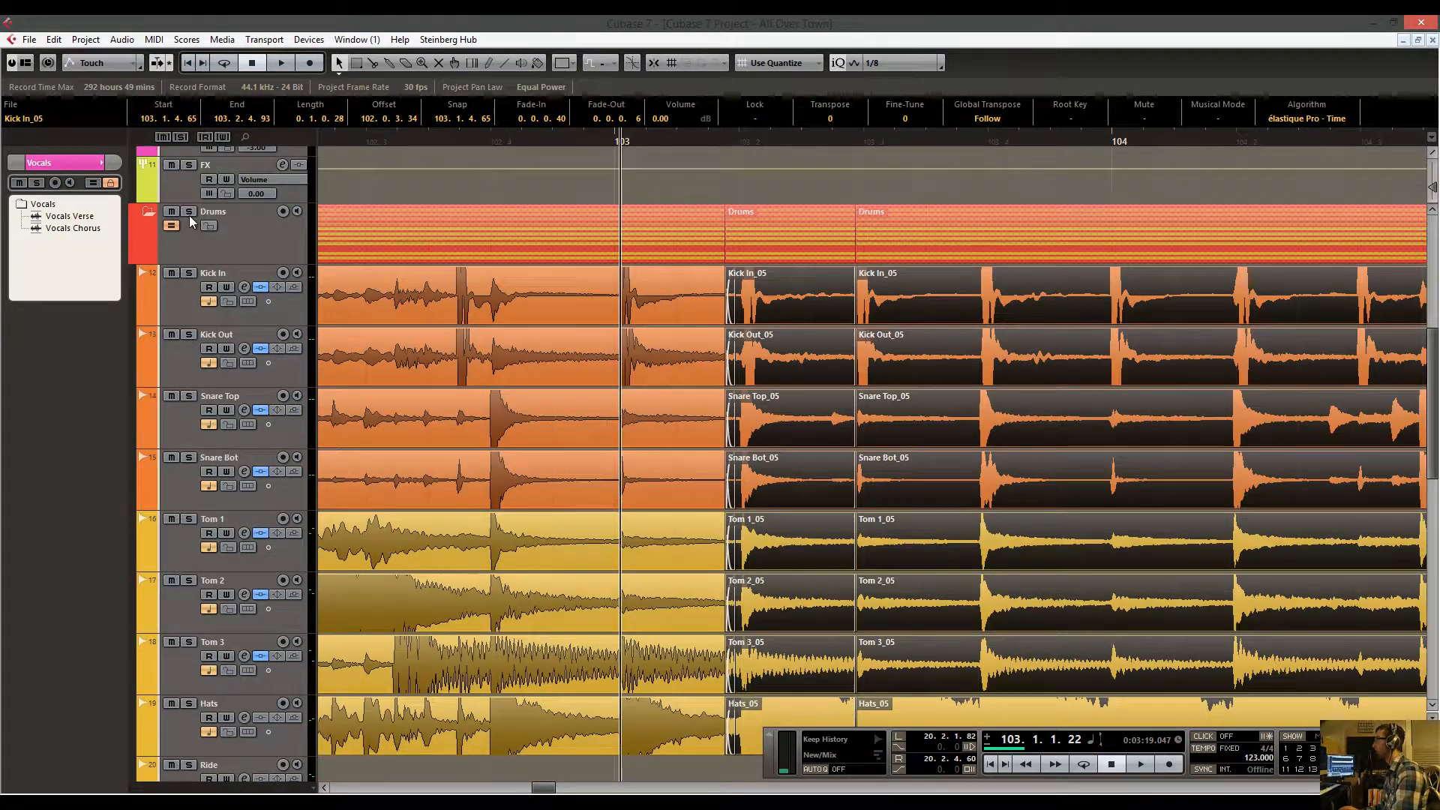
left_click(189, 213)
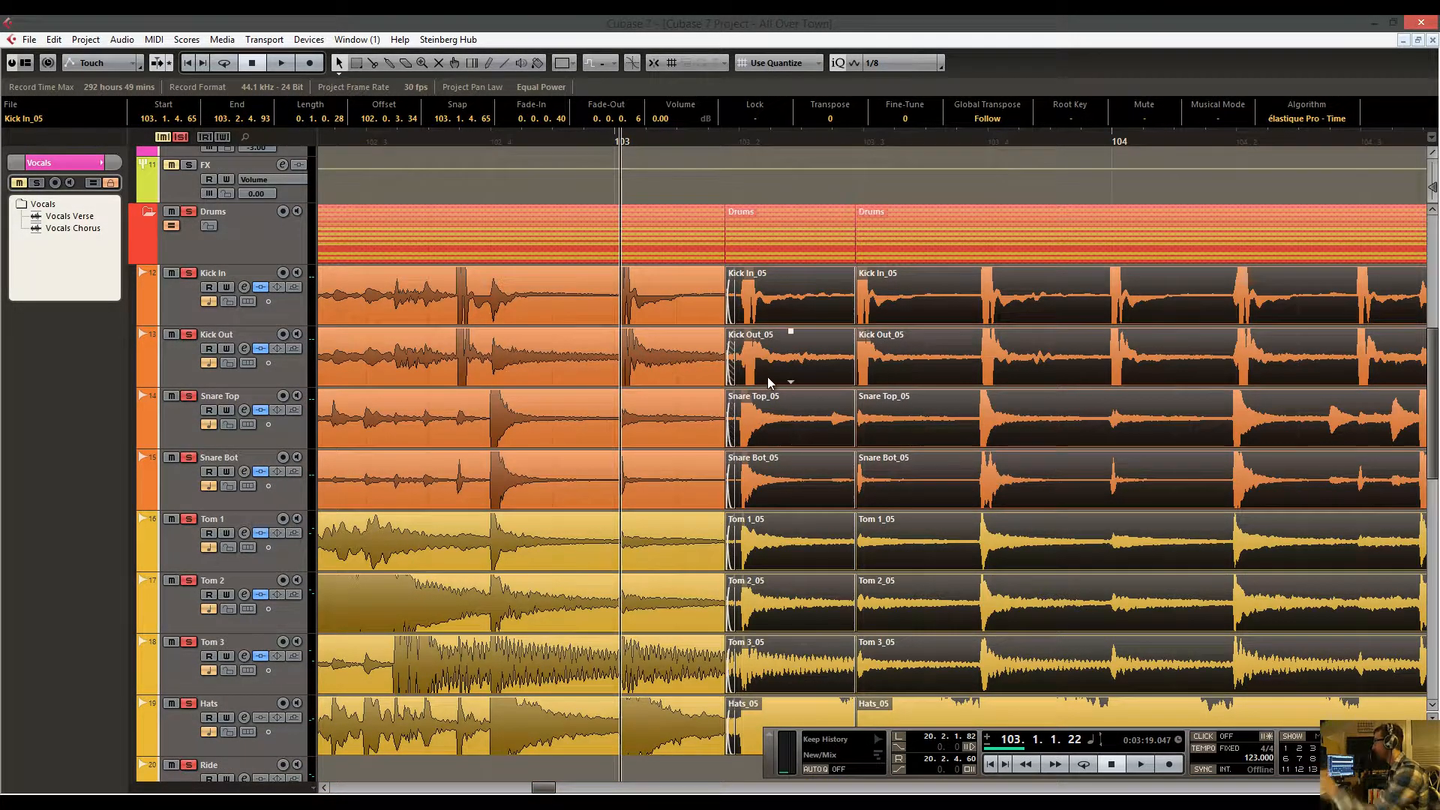
scroll(768, 379, "down", 2)
left_click_drag(664, 138, 589, 120)
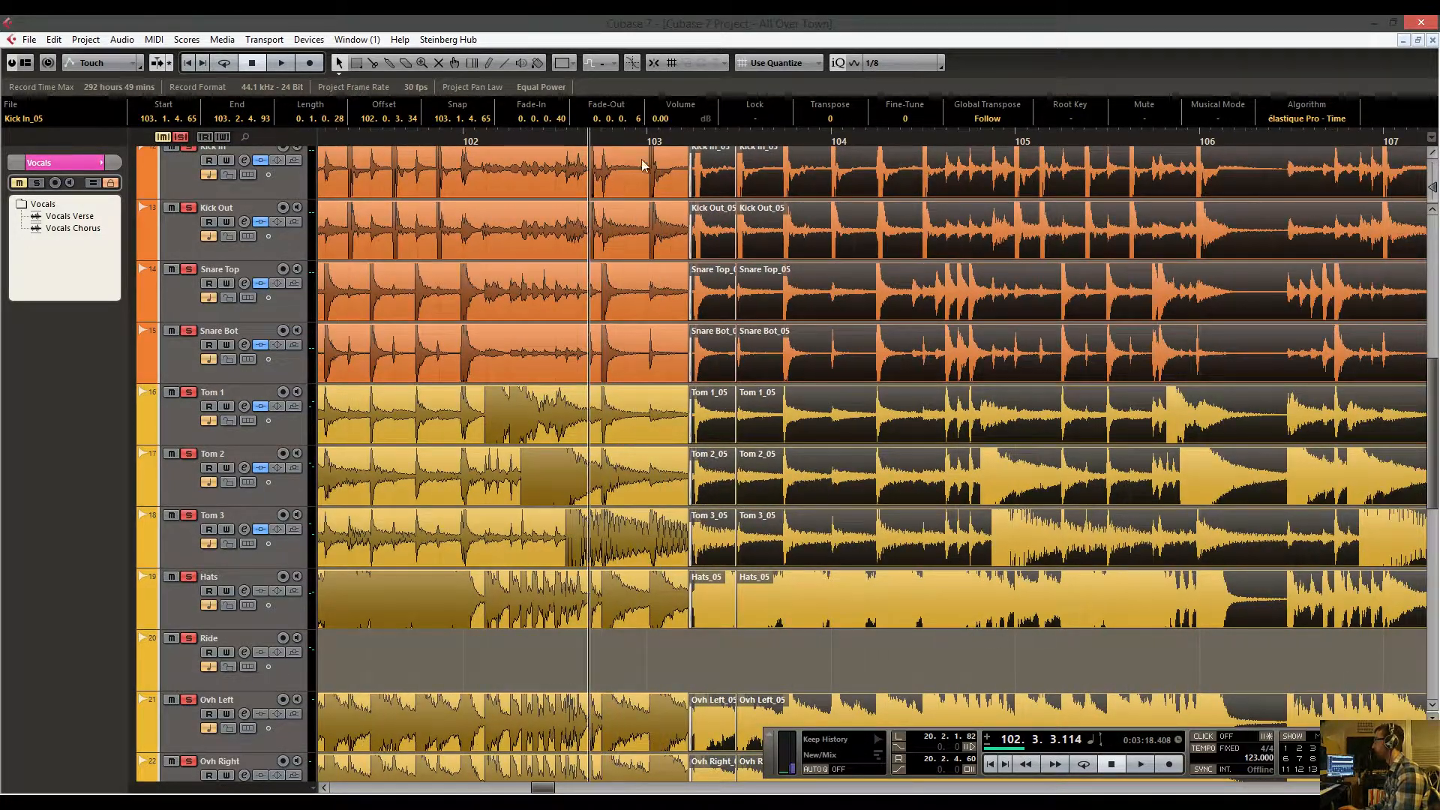
scroll(642, 165, "up", 1)
scroll(642, 165, "right", 1)
key("space")
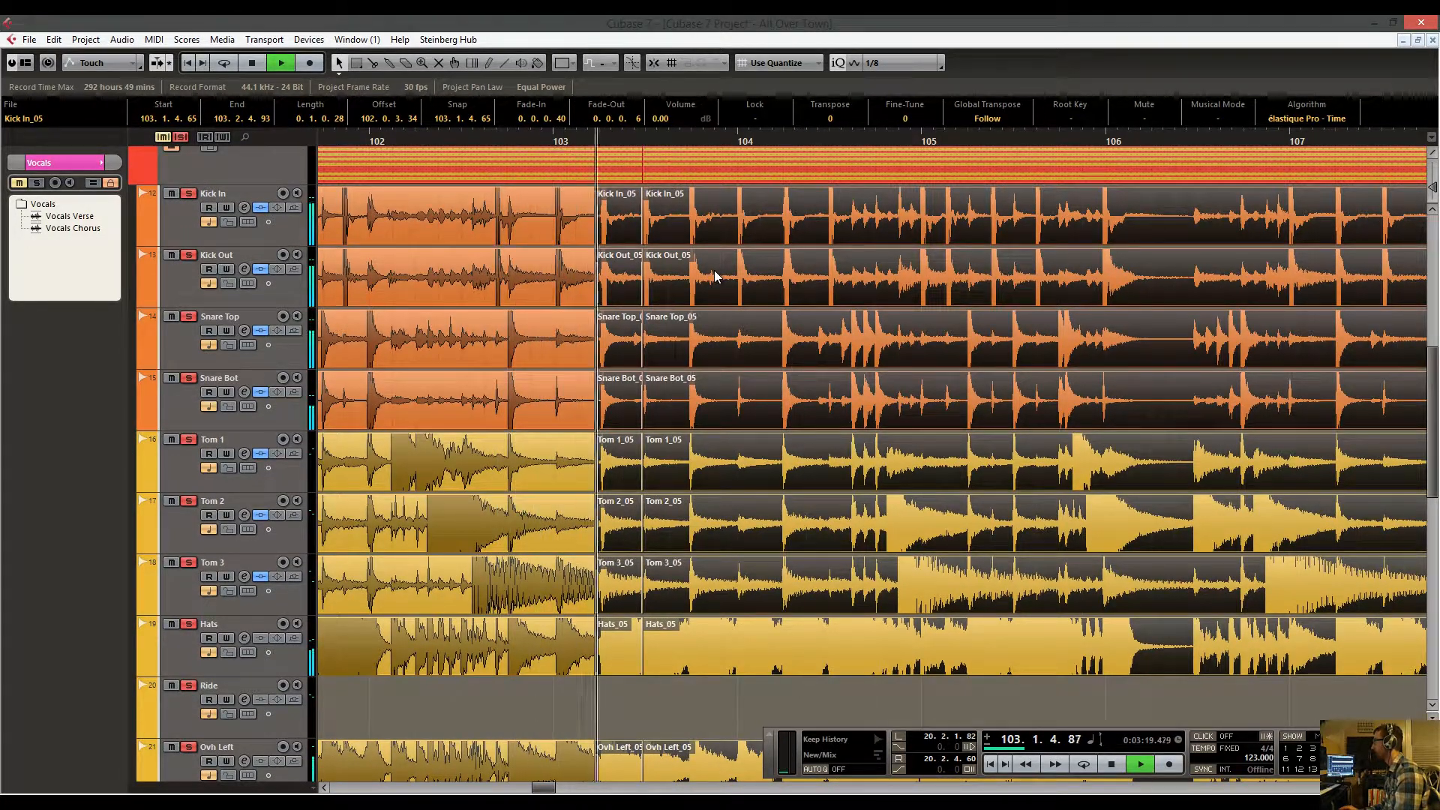
left_click(398, 138)
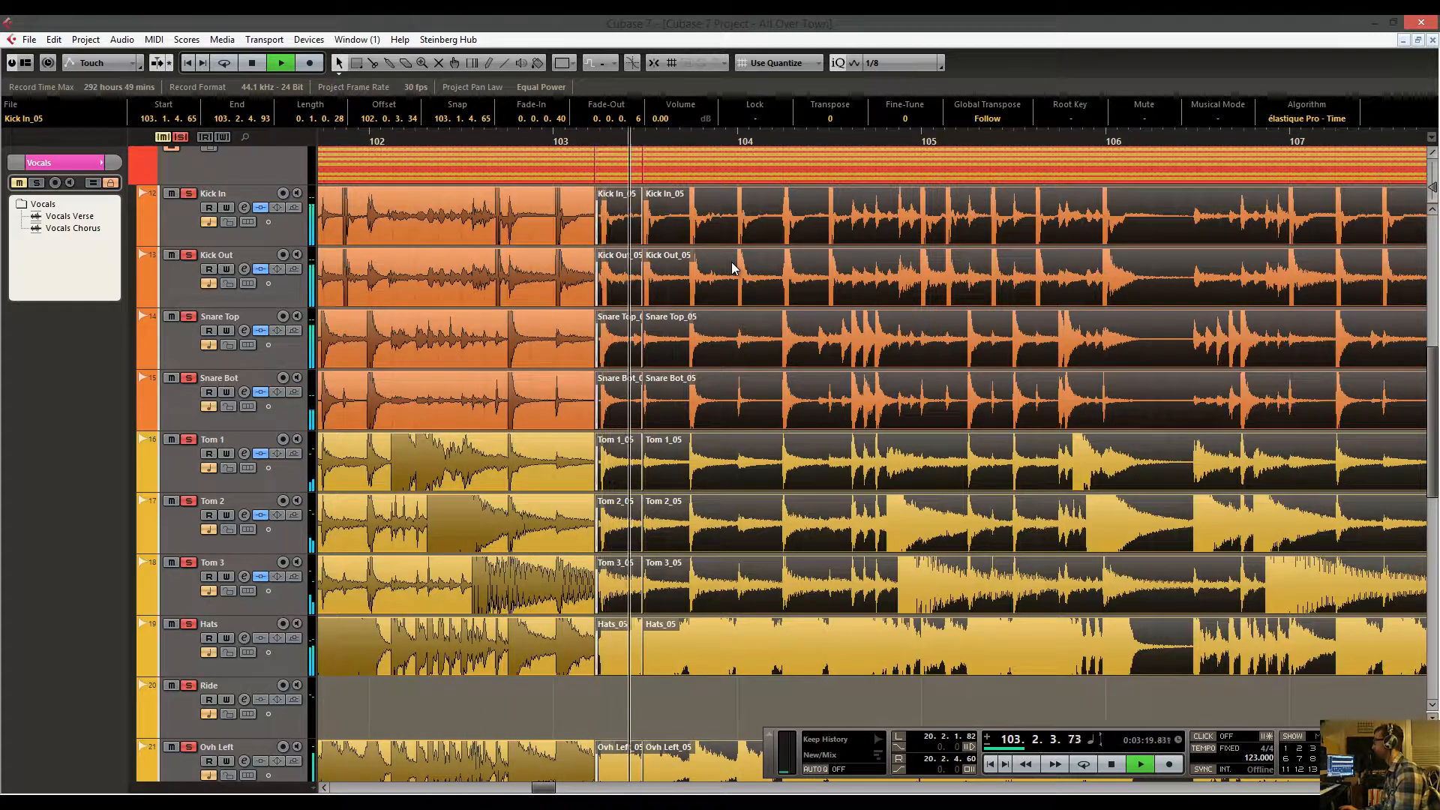
key("space")
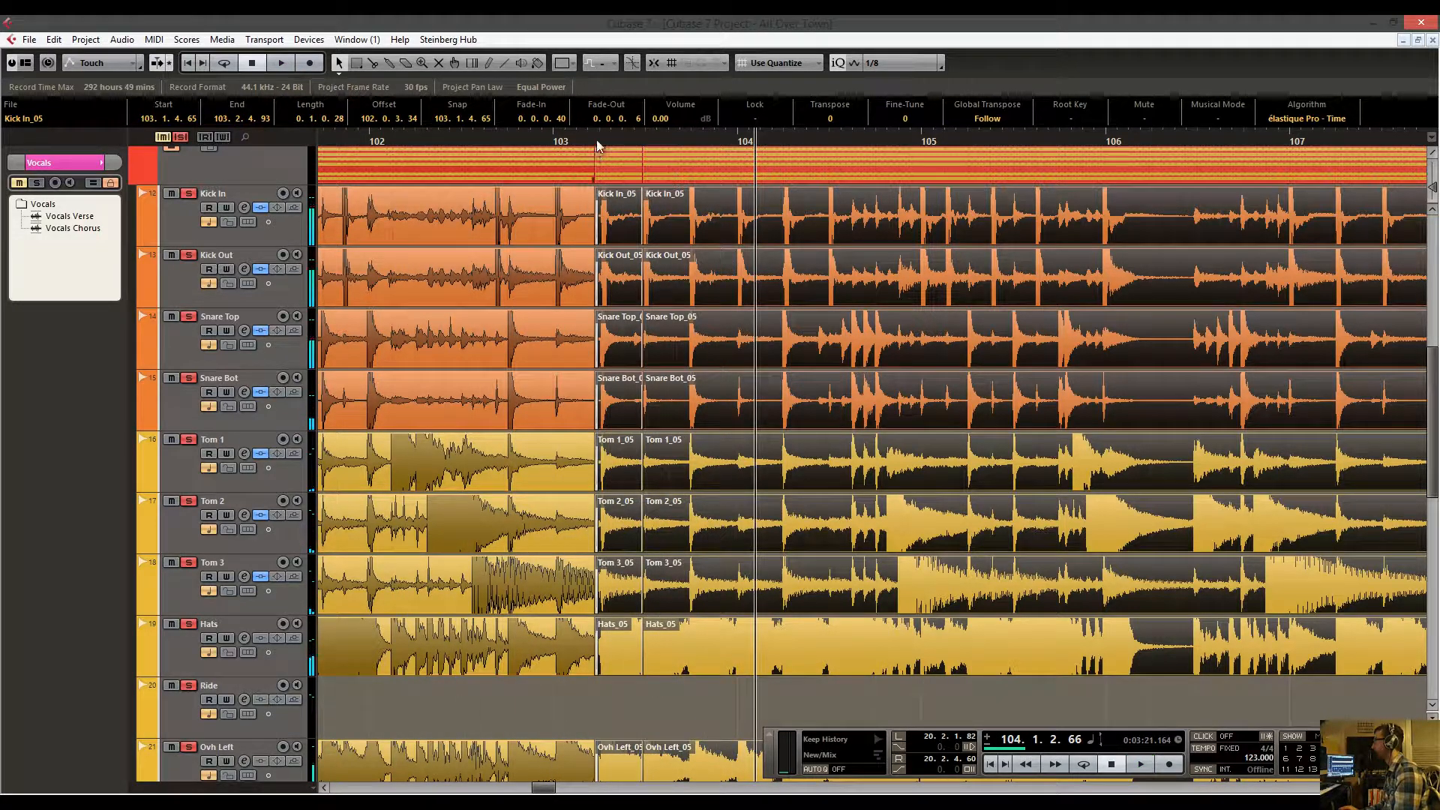
Clear the Drums solo and play the full mix from about bar 101, reducing the waveform display height.
left_click_drag(597, 141, 589, 95)
left_click(533, 140)
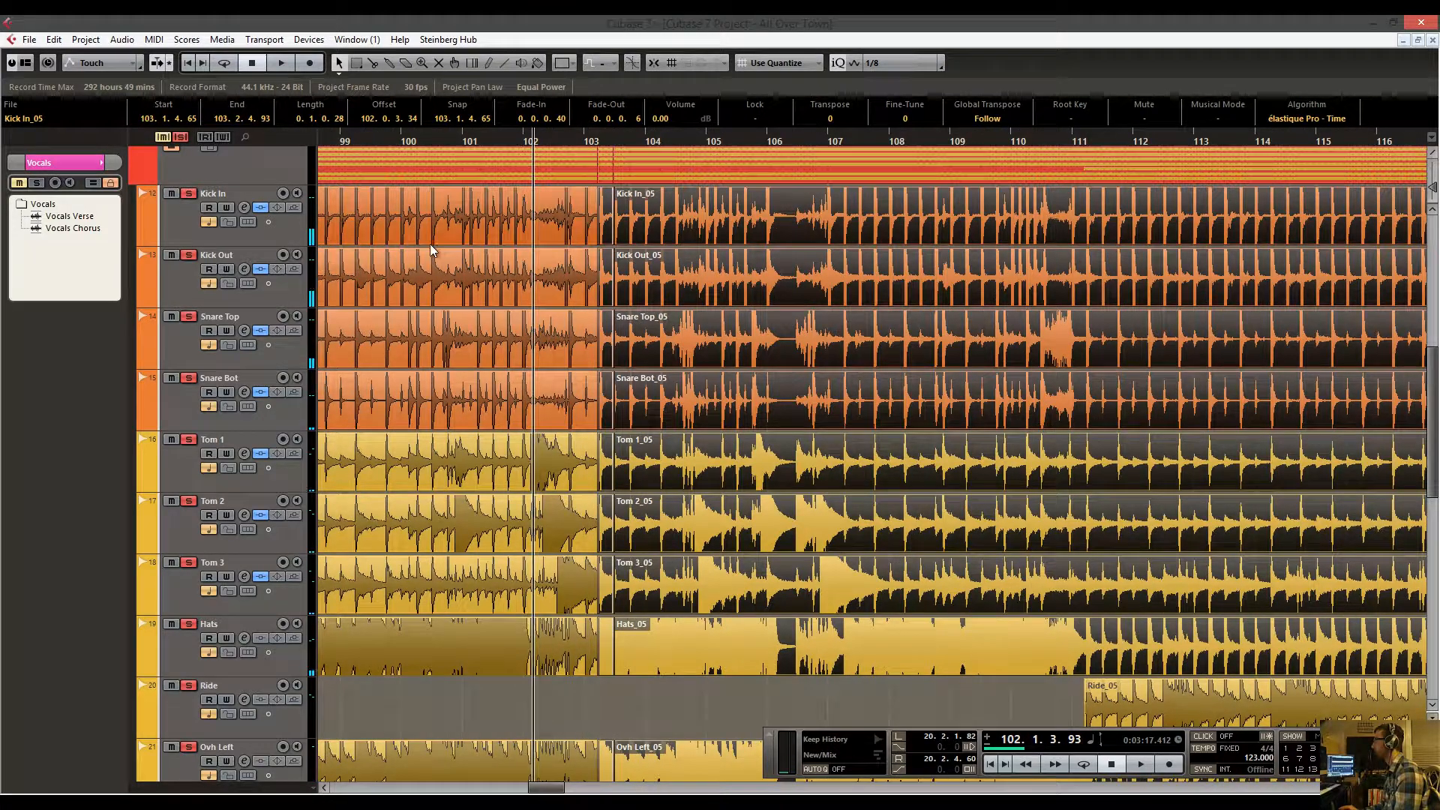
scroll(193, 235, "up", 2)
scroll(502, 255, "down", 2)
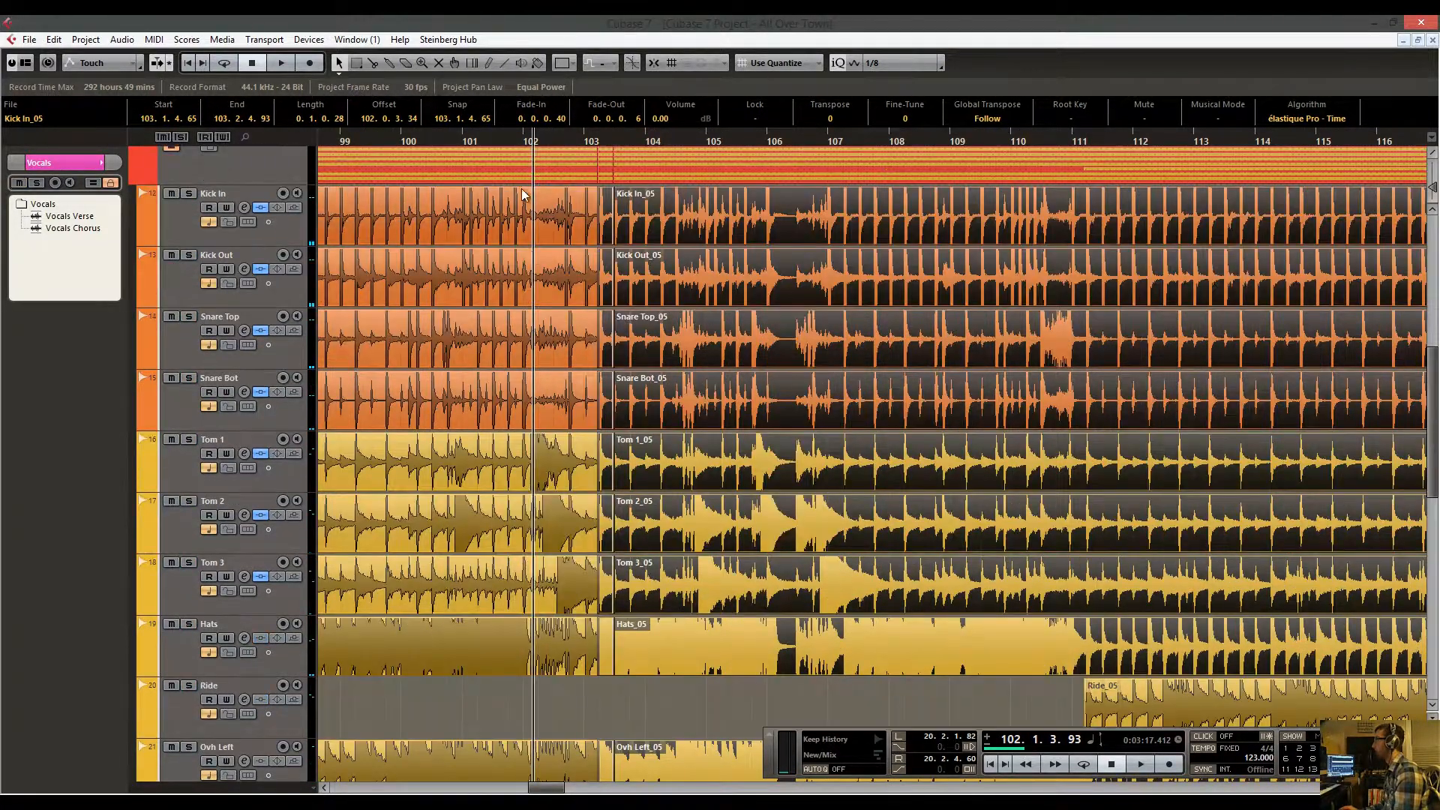
left_click_drag(499, 141, 492, 124)
key("space")
scroll(617, 275, "down", 2)
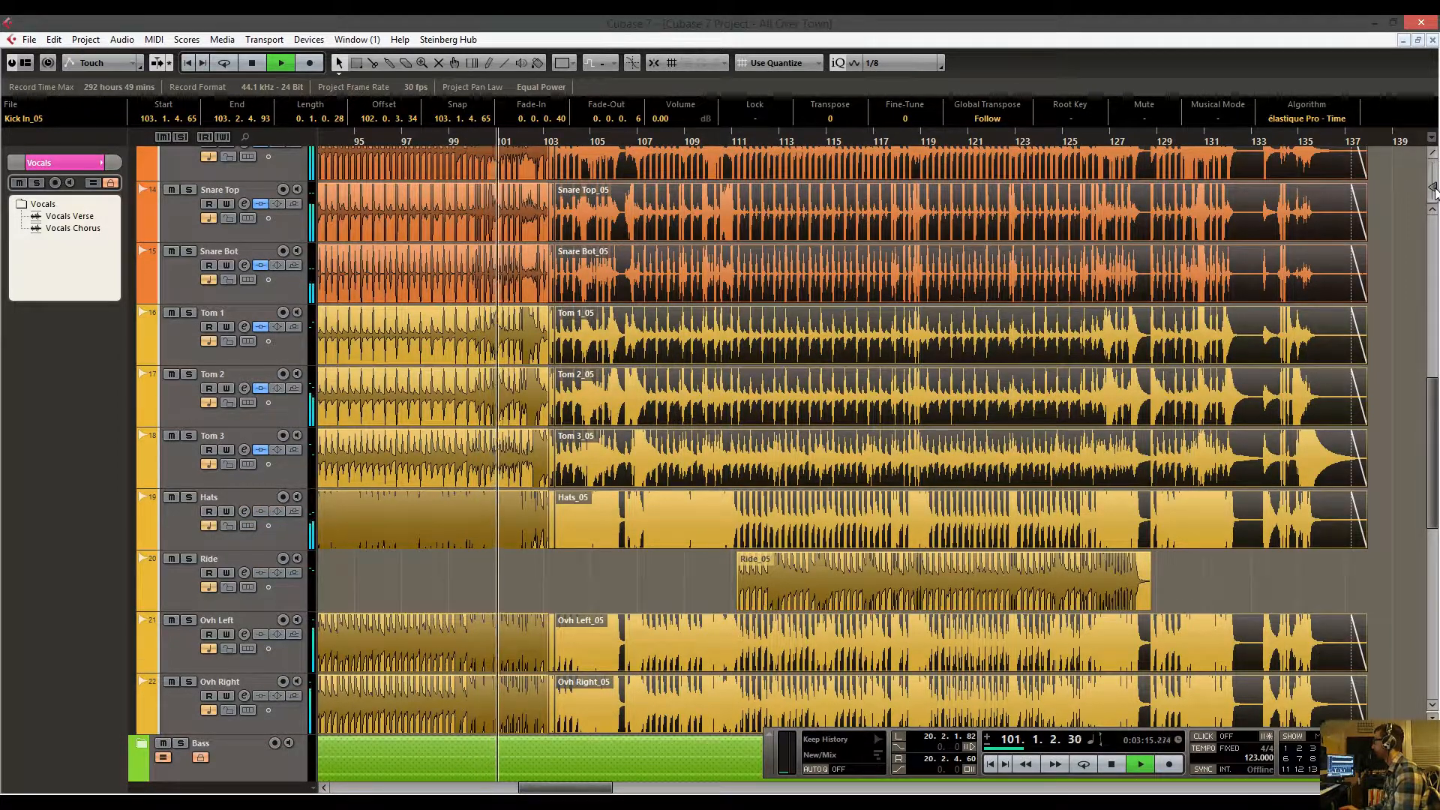
left_click_drag(1433, 188, 1432, 197)
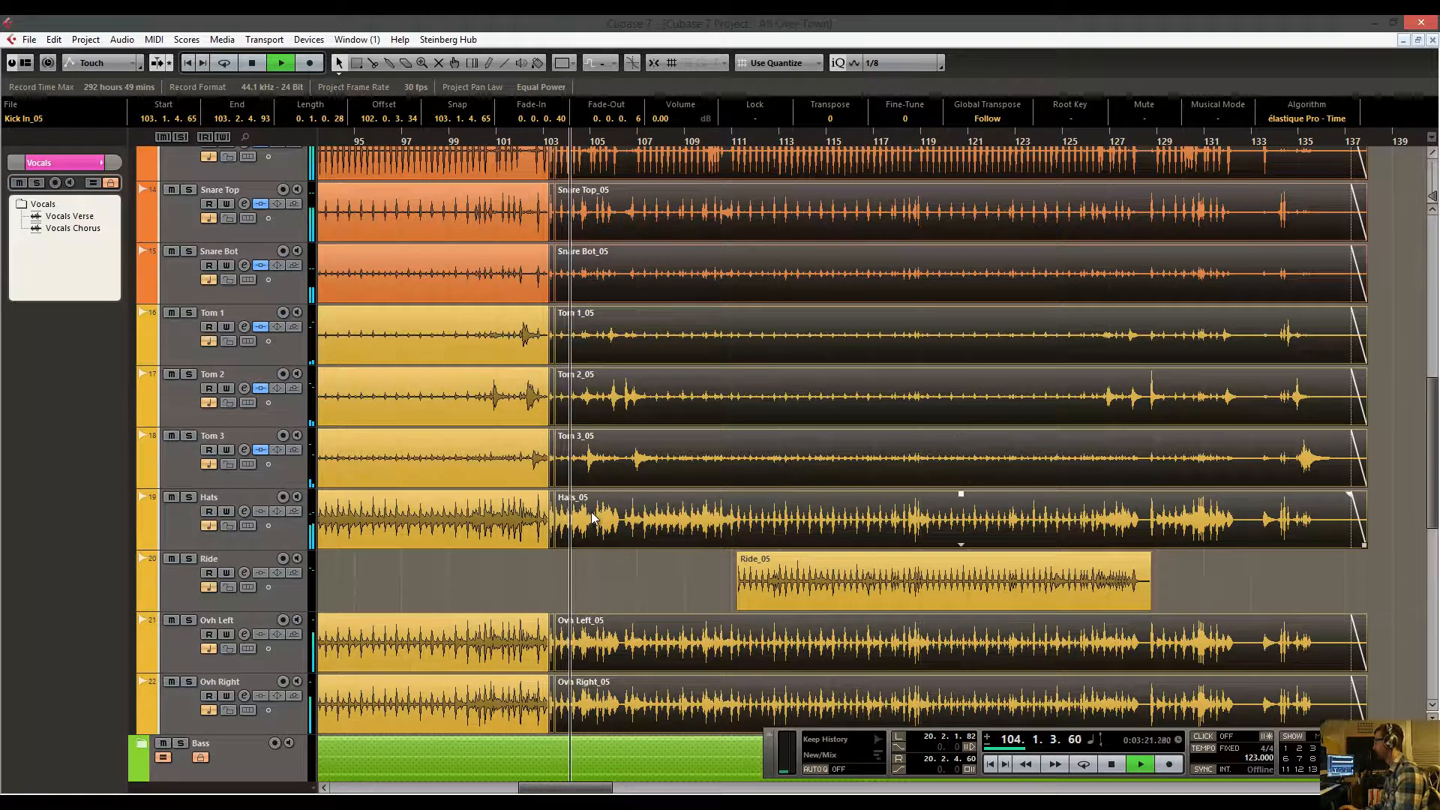
key("space")
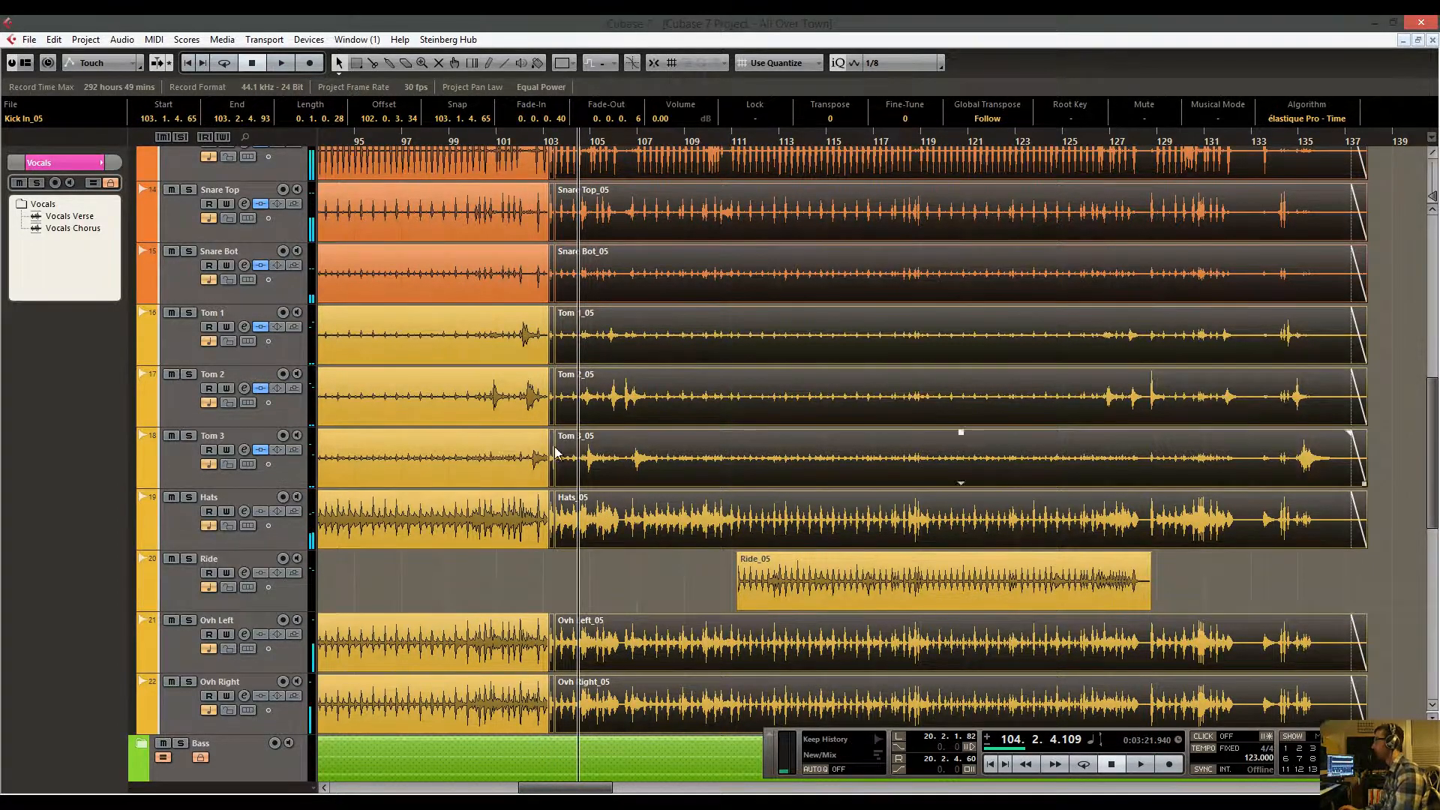
Lock the Drums folder track and collapse it.
scroll(407, 408, "up", 5)
left_click(149, 386)
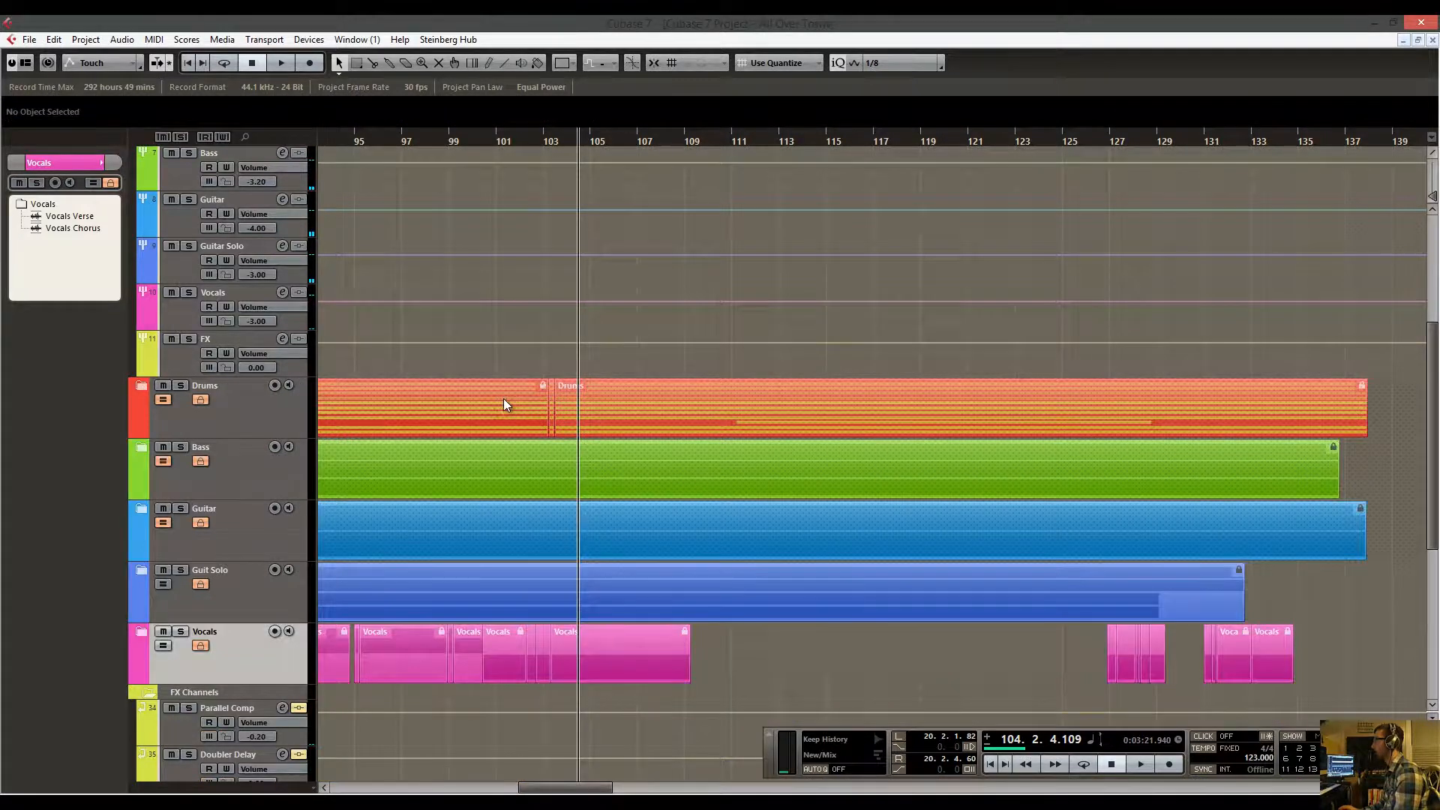
scroll(501, 398, "down", 4)
scroll(472, 398, "up", 2)
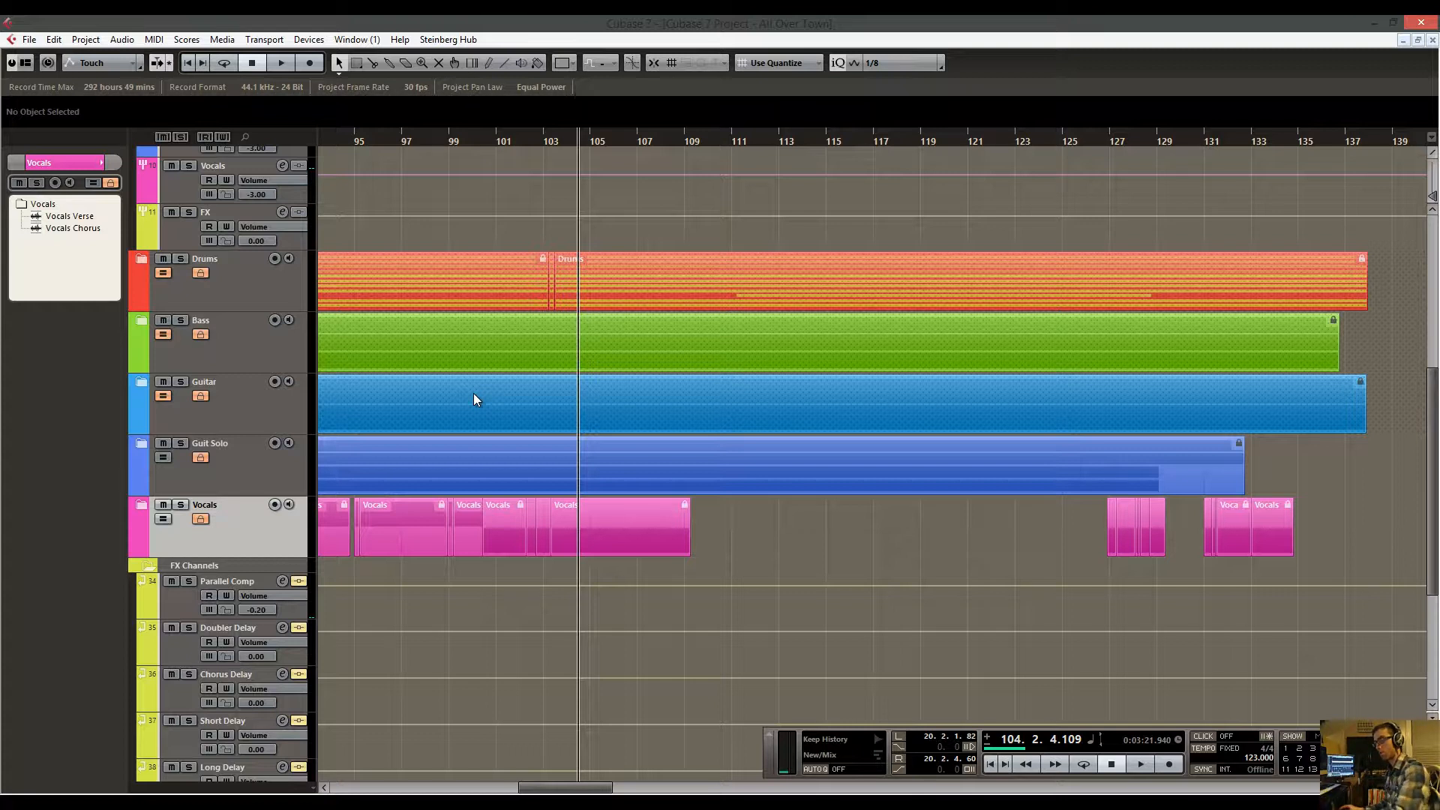
Play the mix leading into bar 37 and expand the Guit Solo and Guitar folders.
left_click_drag(423, 140, 542, 270)
key("space")
left_click(141, 480)
scroll(465, 450, "down", 3)
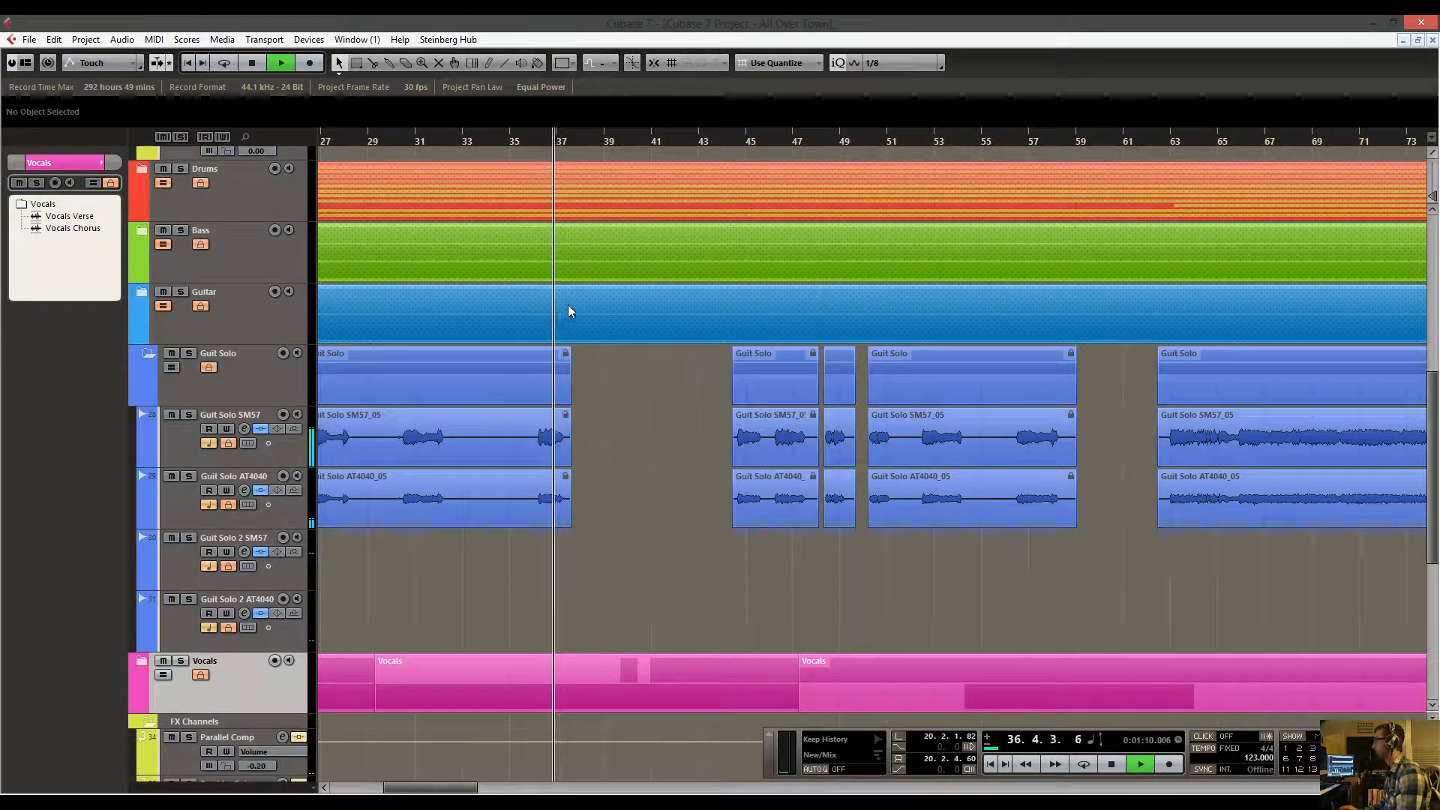
key("space")
left_click(142, 291)
scroll(416, 280, "down", 2)
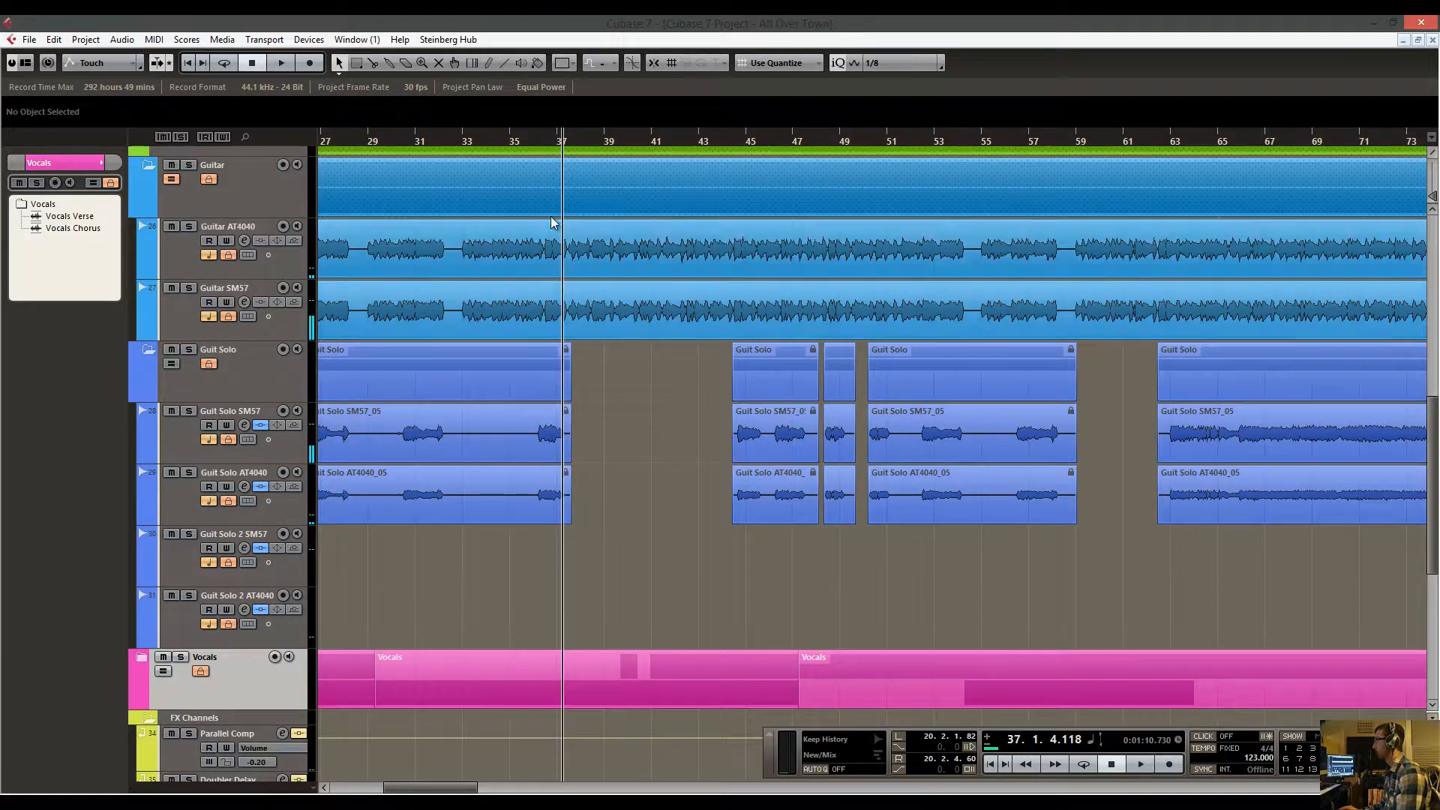
Play from about the middle of bar 36 into bar 37 to hear the guitar notes before the downbeat.
left_click_drag(545, 143, 561, 222)
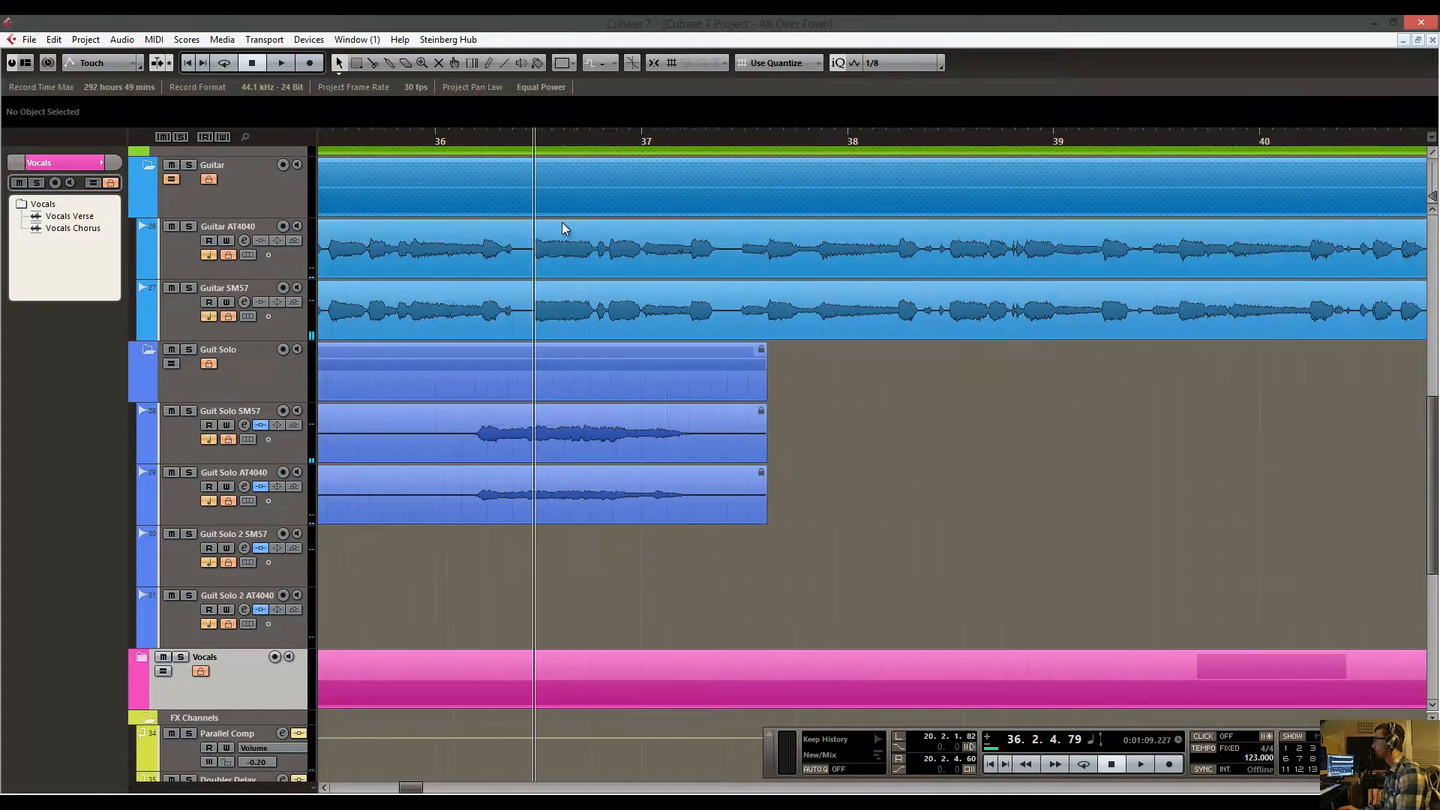
key("space")
key("space")
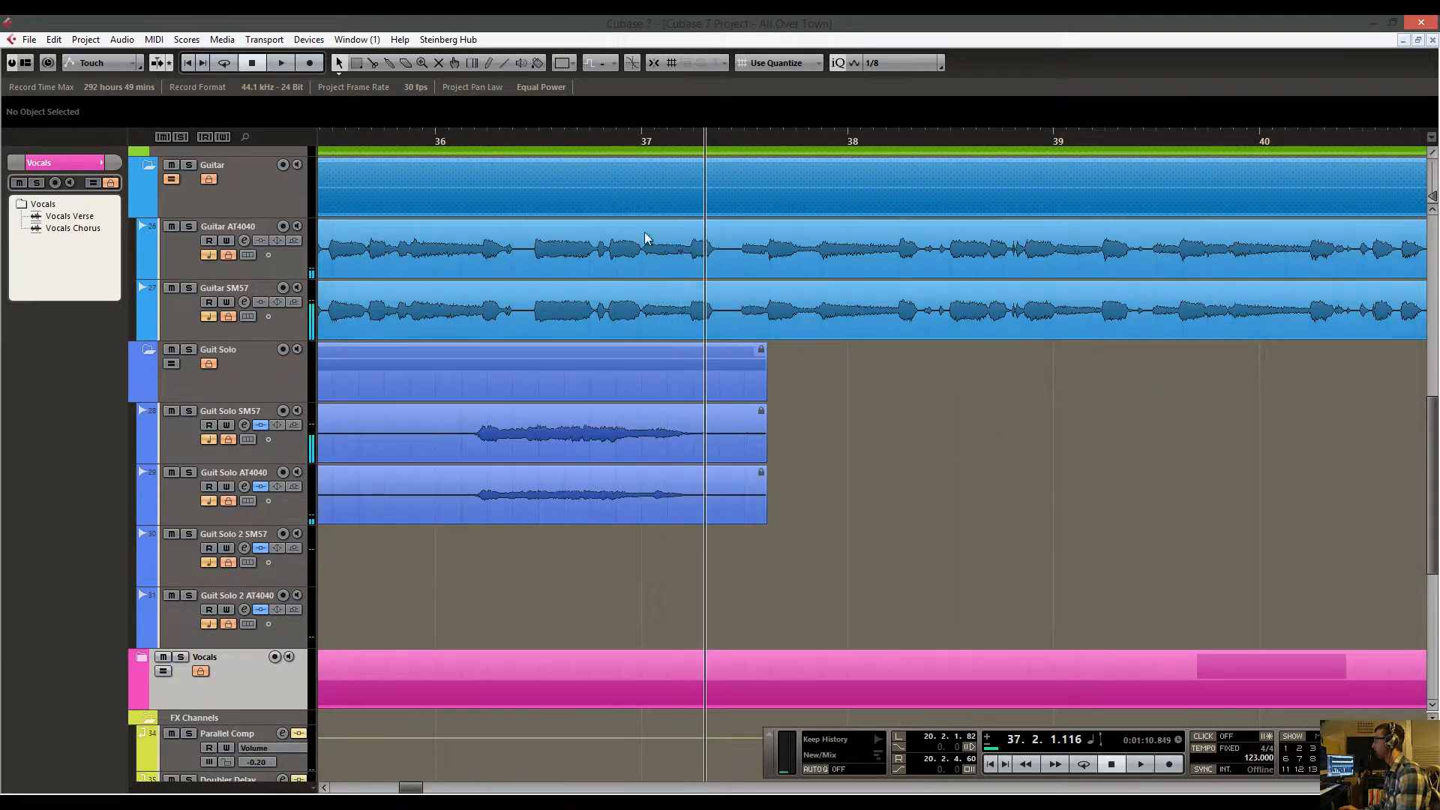
Unlock the Guitar folder and split both guitar tracks at about 36.2.3.94.
left_click(641, 144)
right_click(577, 281)
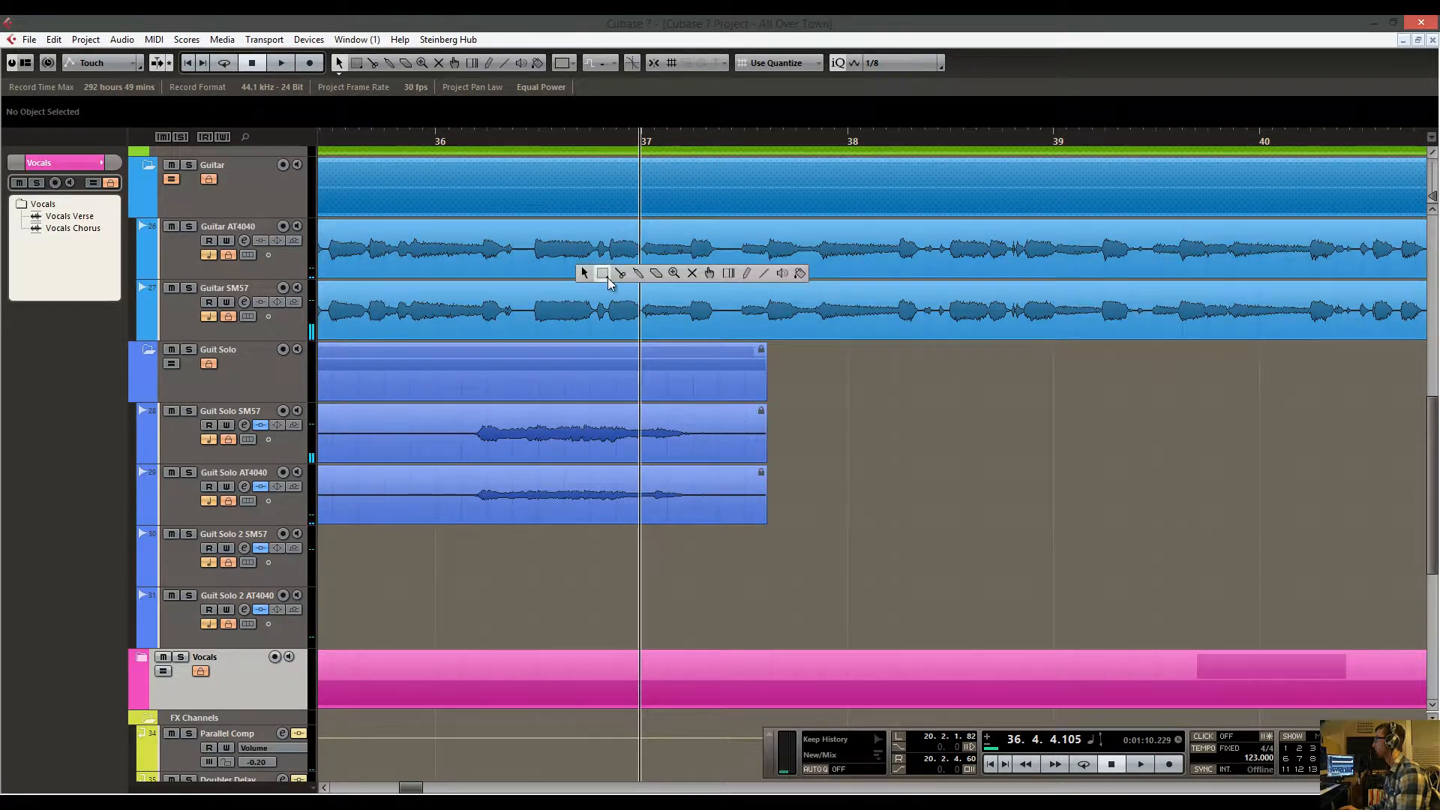
left_click(620, 275)
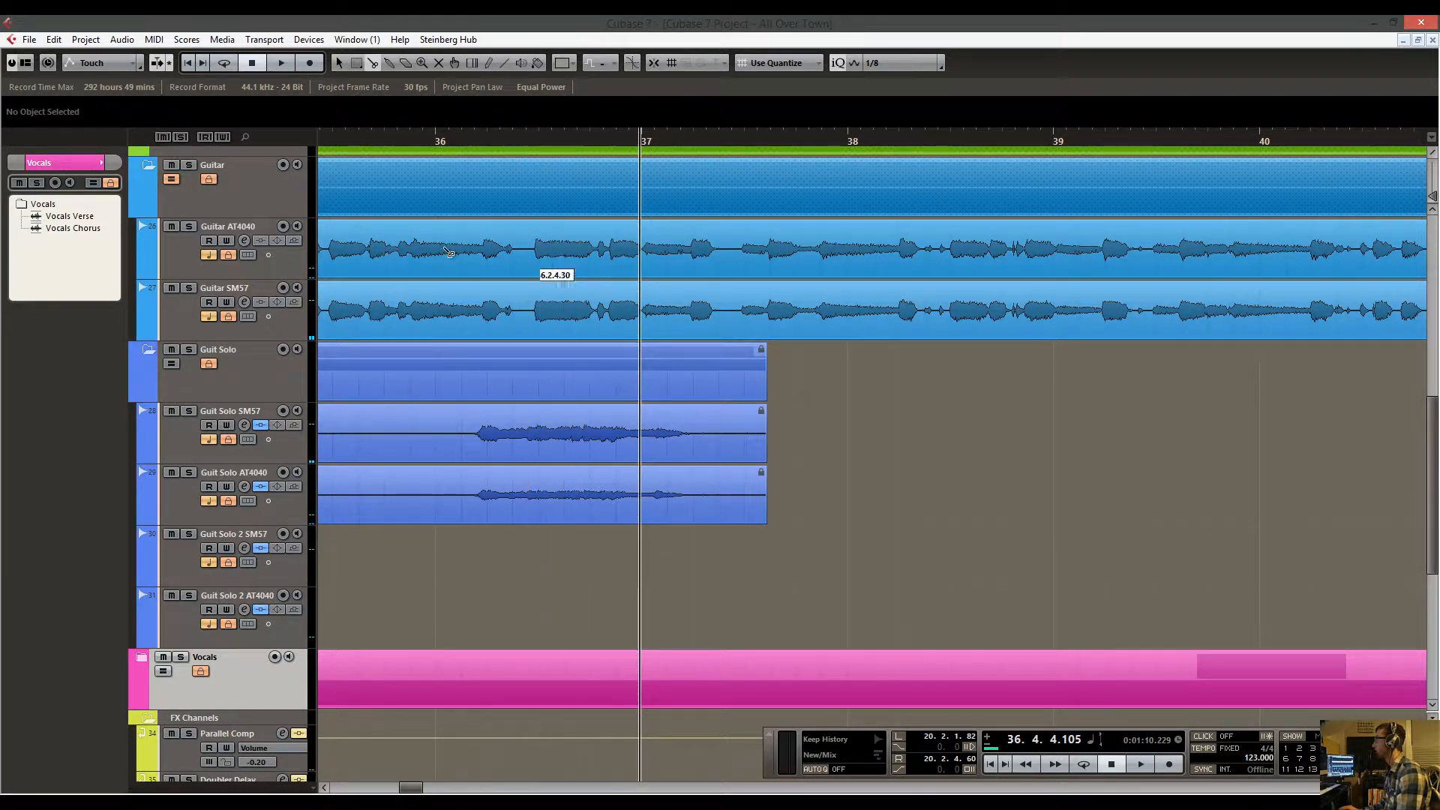
left_click(213, 179)
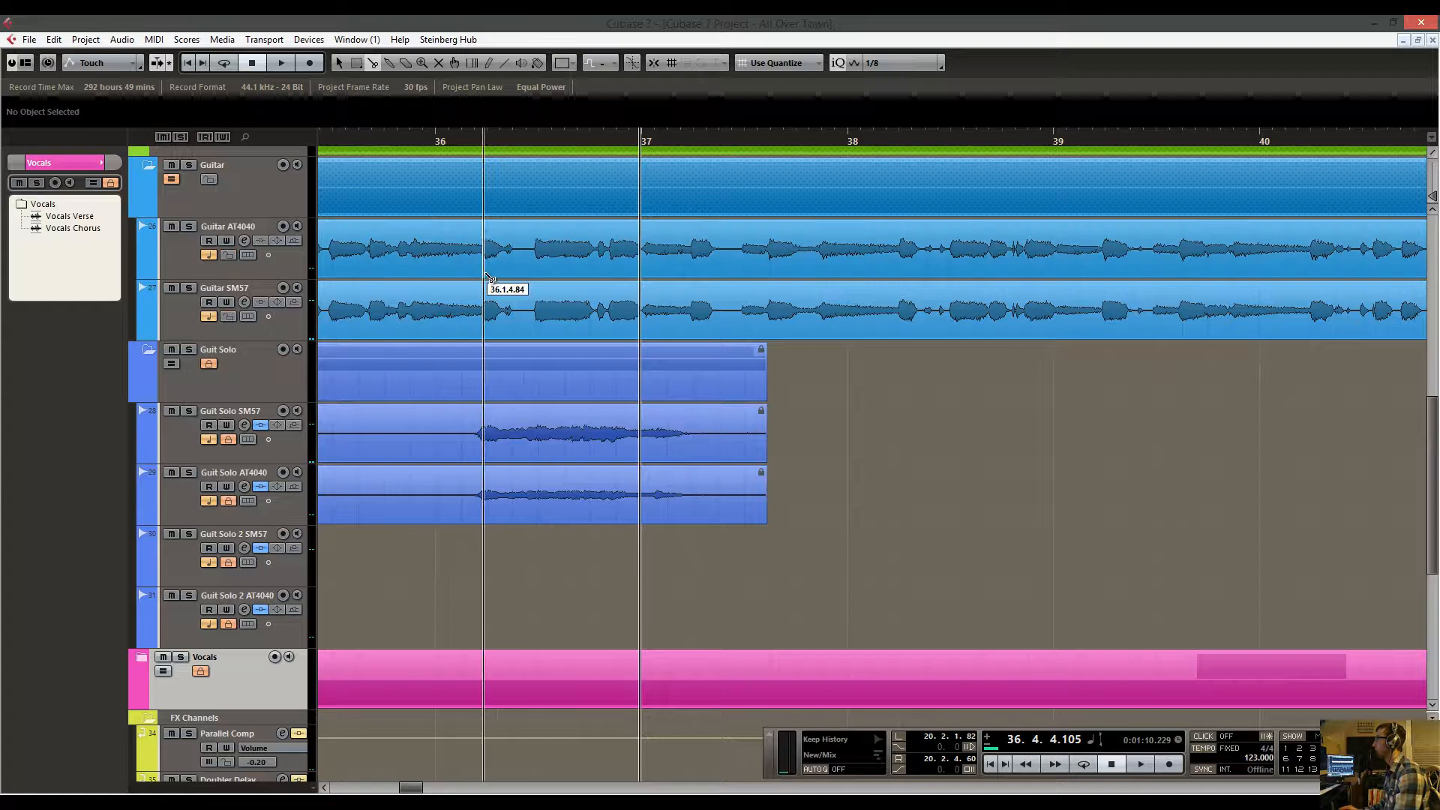
left_click(525, 271)
Trim the start of the second guitar clips to 36.4.4.119 and add an 84-tick fade-out to the first ones.
key("1")
left_click_drag(528, 332, 641, 331)
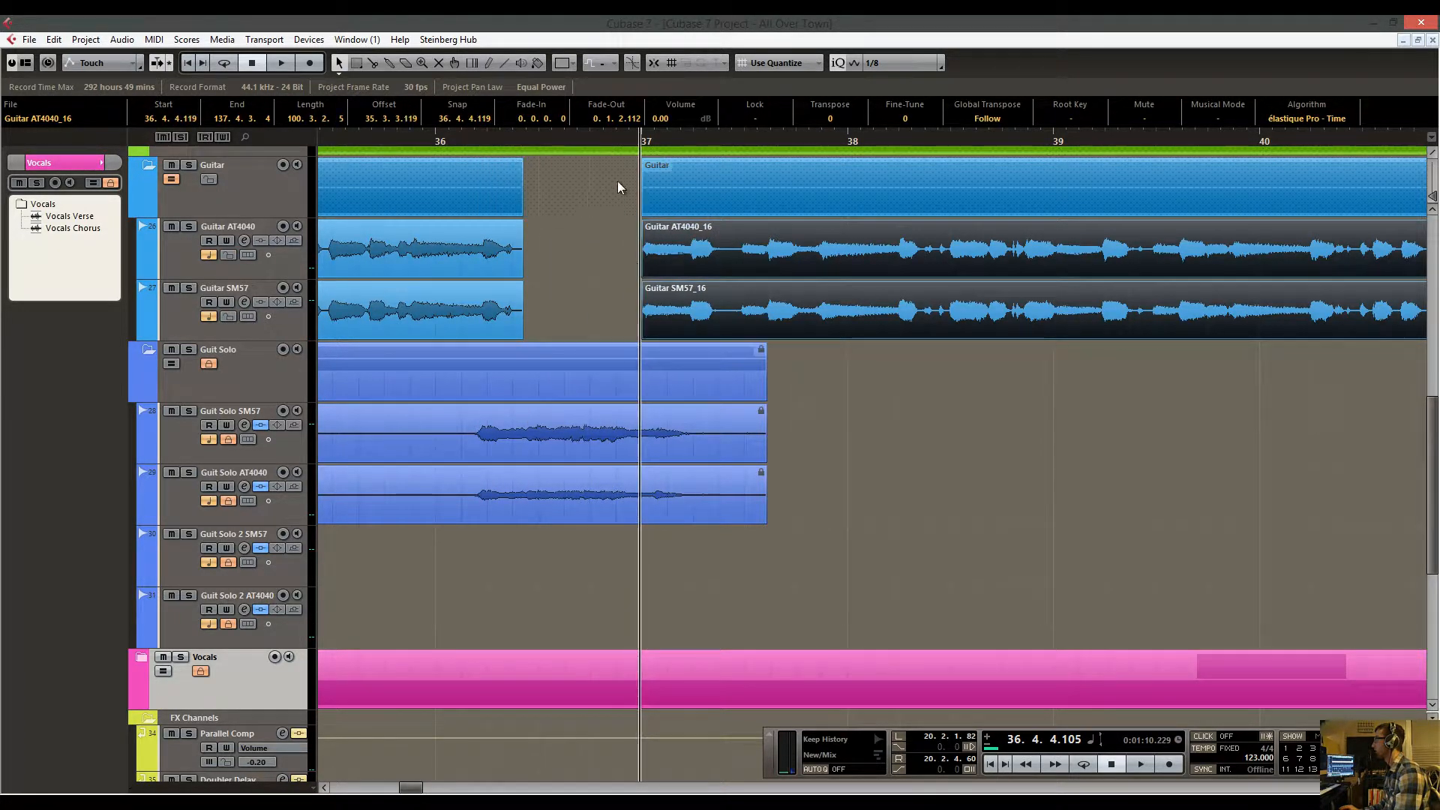
left_click_drag(522, 142, 542, 224)
left_click(578, 246)
right_click(638, 237)
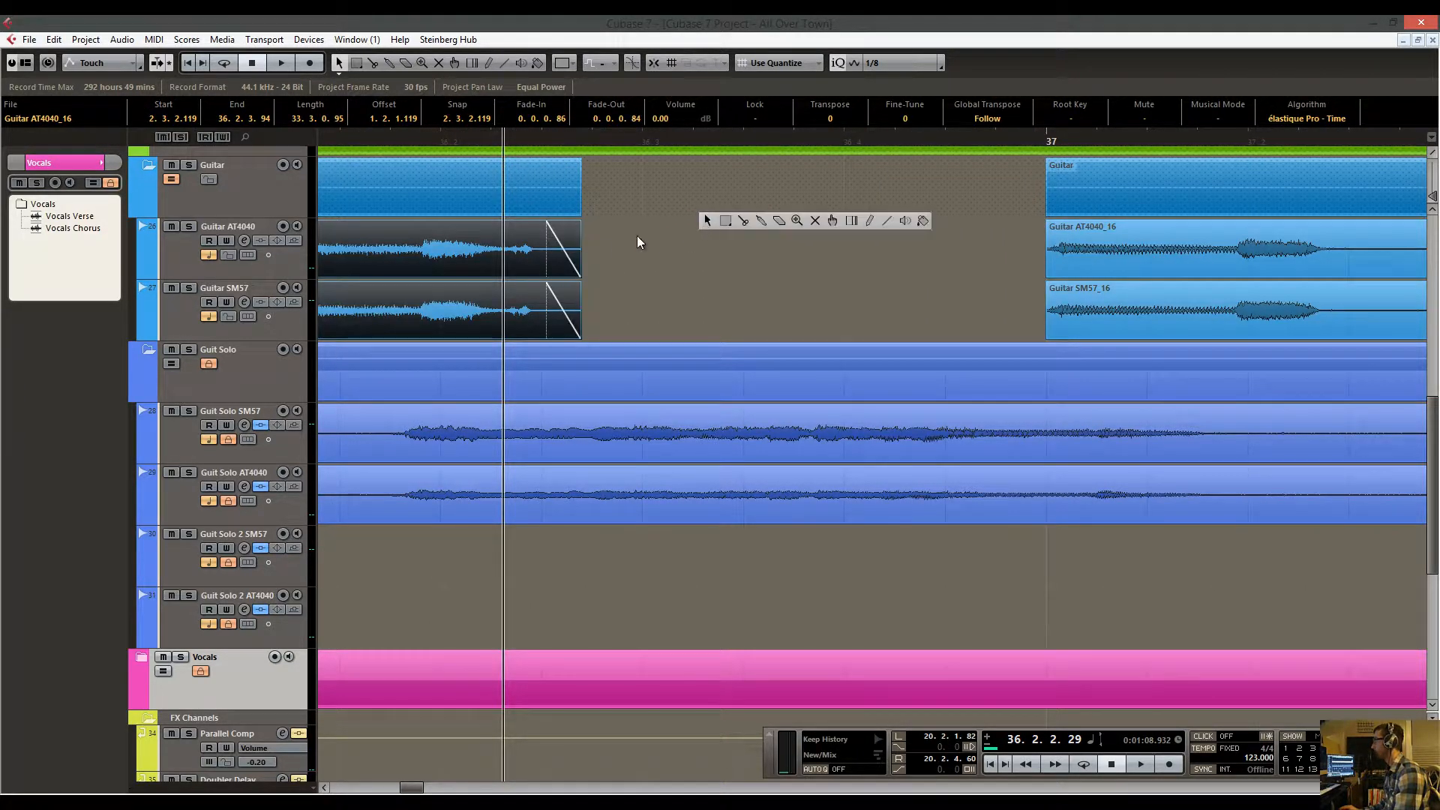
left_click(674, 246)
Play across the new guitar gap before bar 37 to check the edit.
scroll(673, 251, "up", 1)
scroll(660, 262, "right", 5)
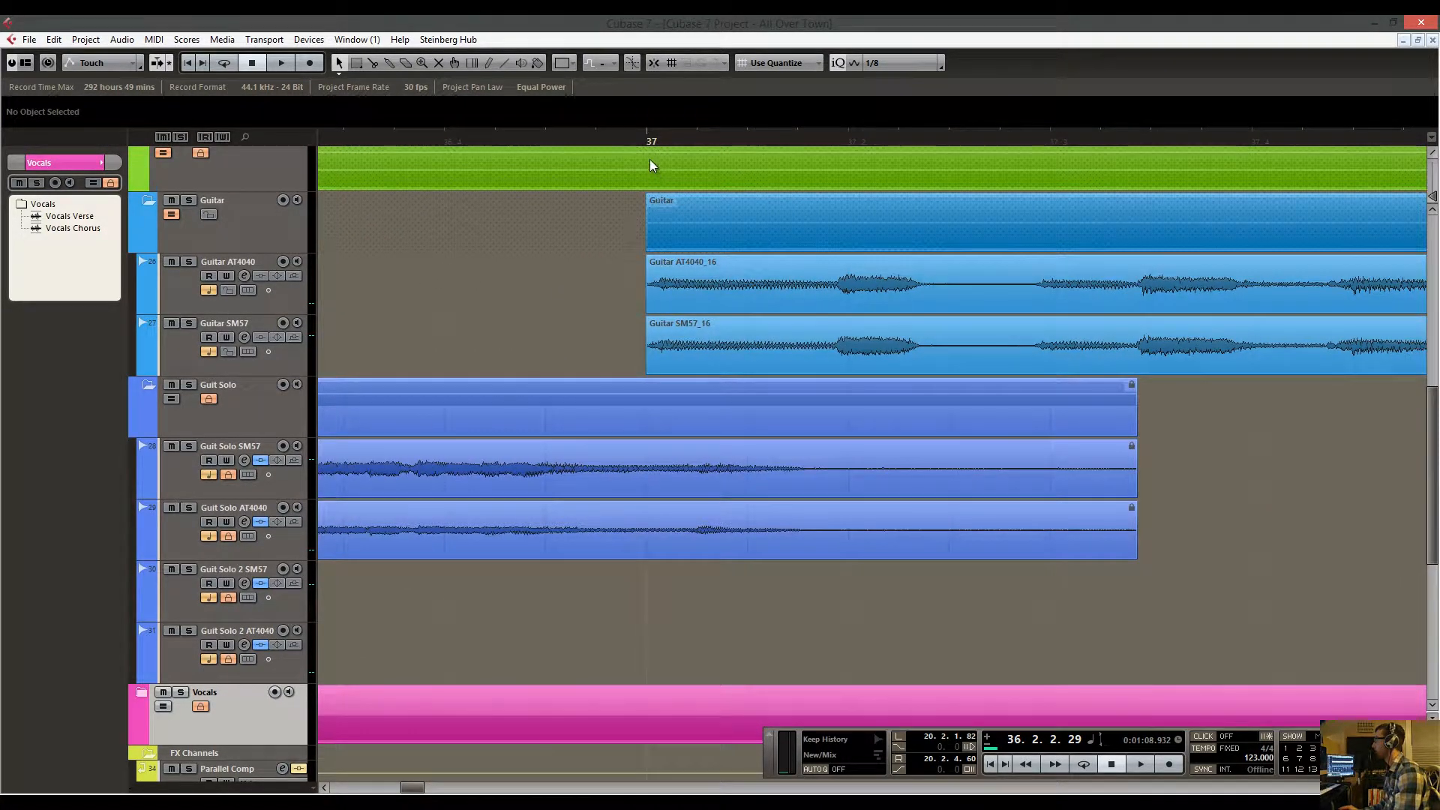
key("g")
key("space")
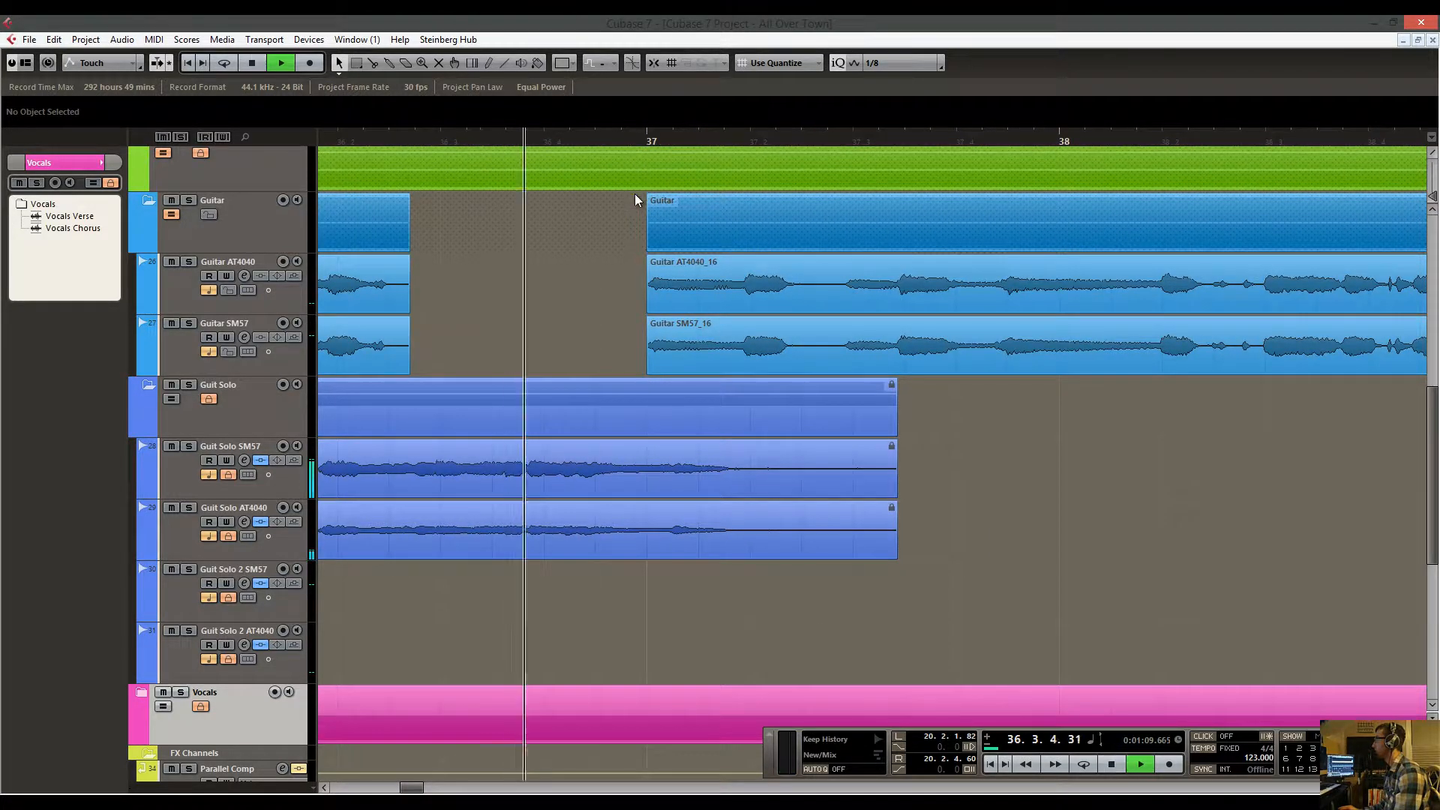
key("space")
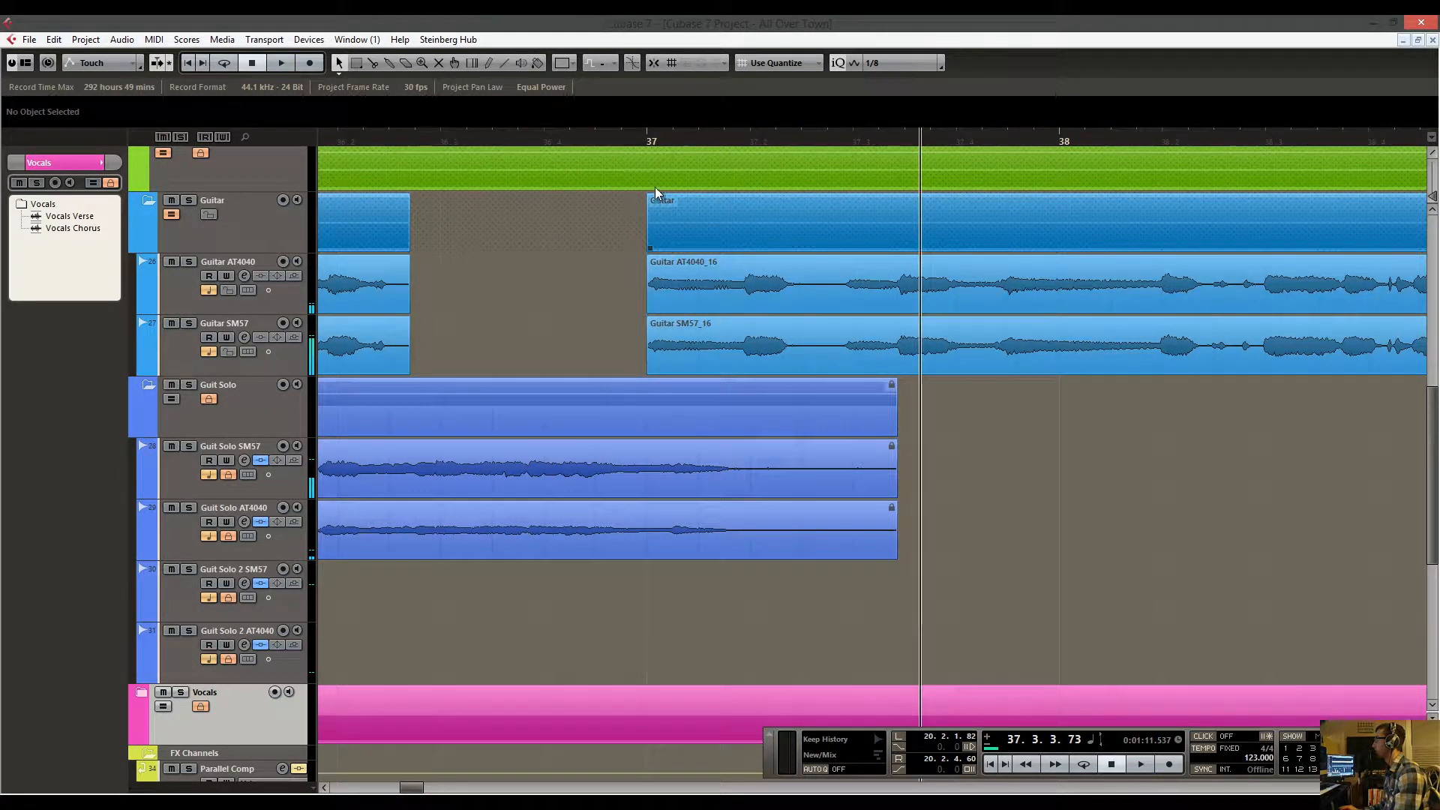
Add a 25-tick fade-in to the guitar clips starting at bar 37.
left_click(649, 138)
key("h")
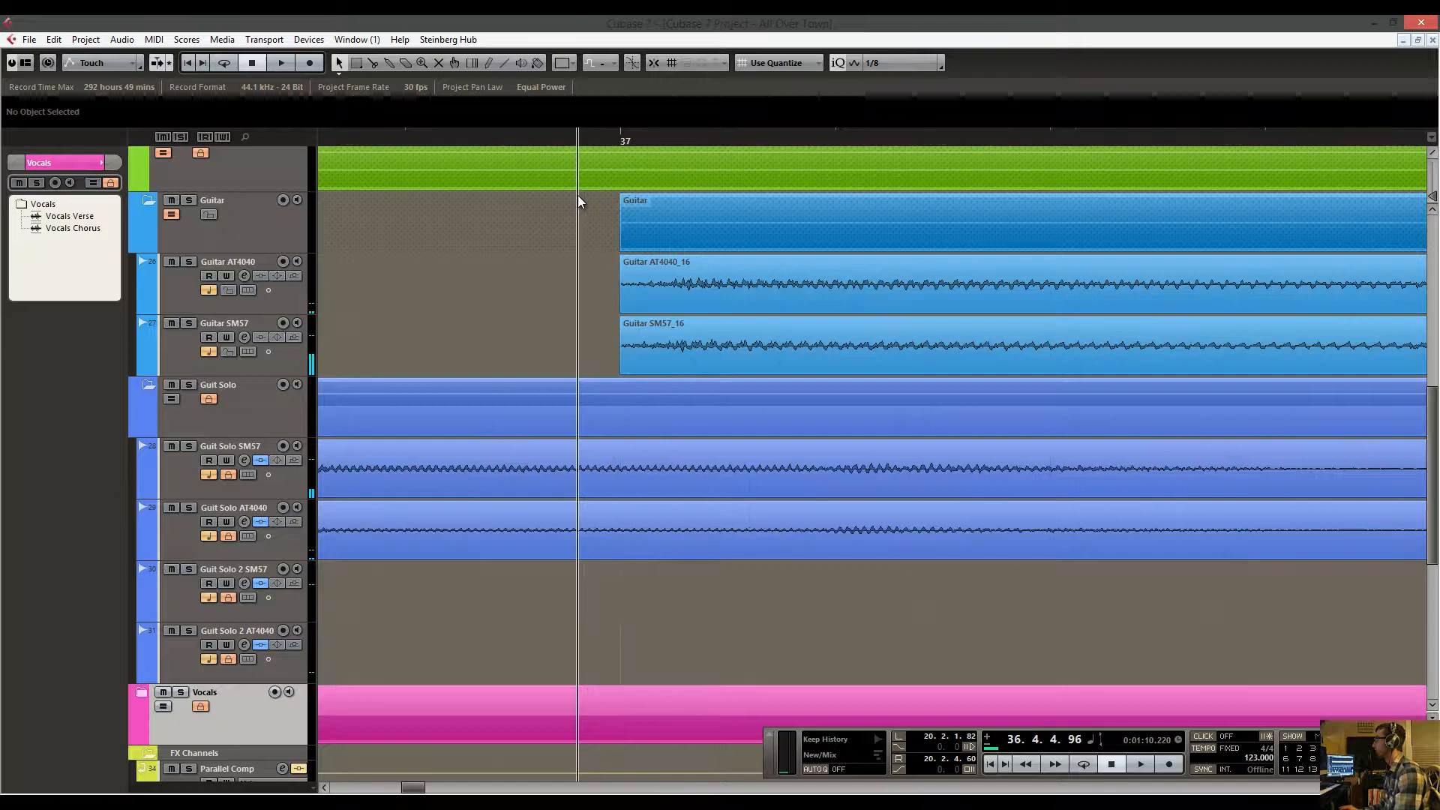
left_click(627, 285)
left_click_drag(637, 258, 664, 259)
Play the full mix from about bar 32 and replay from about bar 36 to judge the guitar break.
left_click(615, 135)
left_click_drag(619, 130, 573, 67)
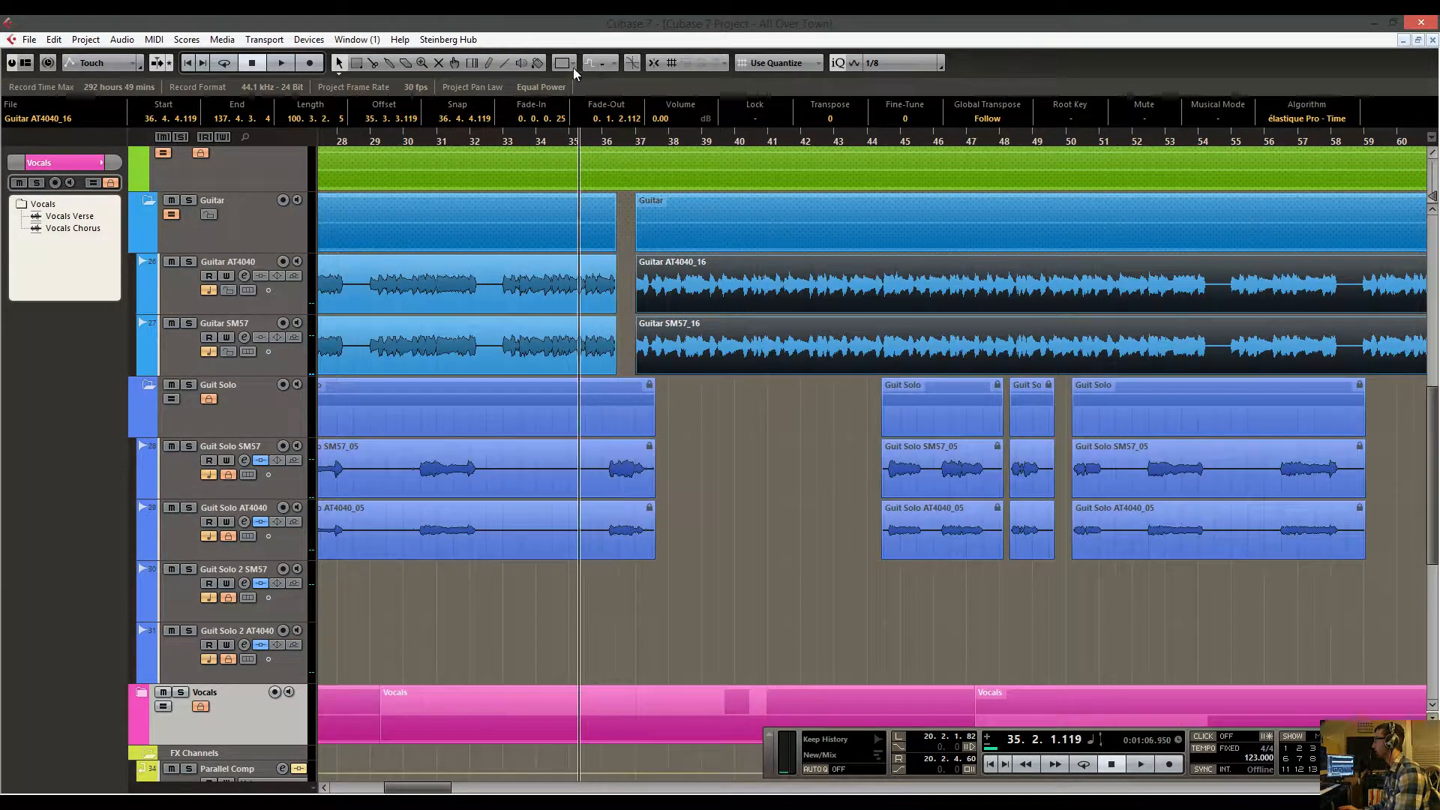
key("space")
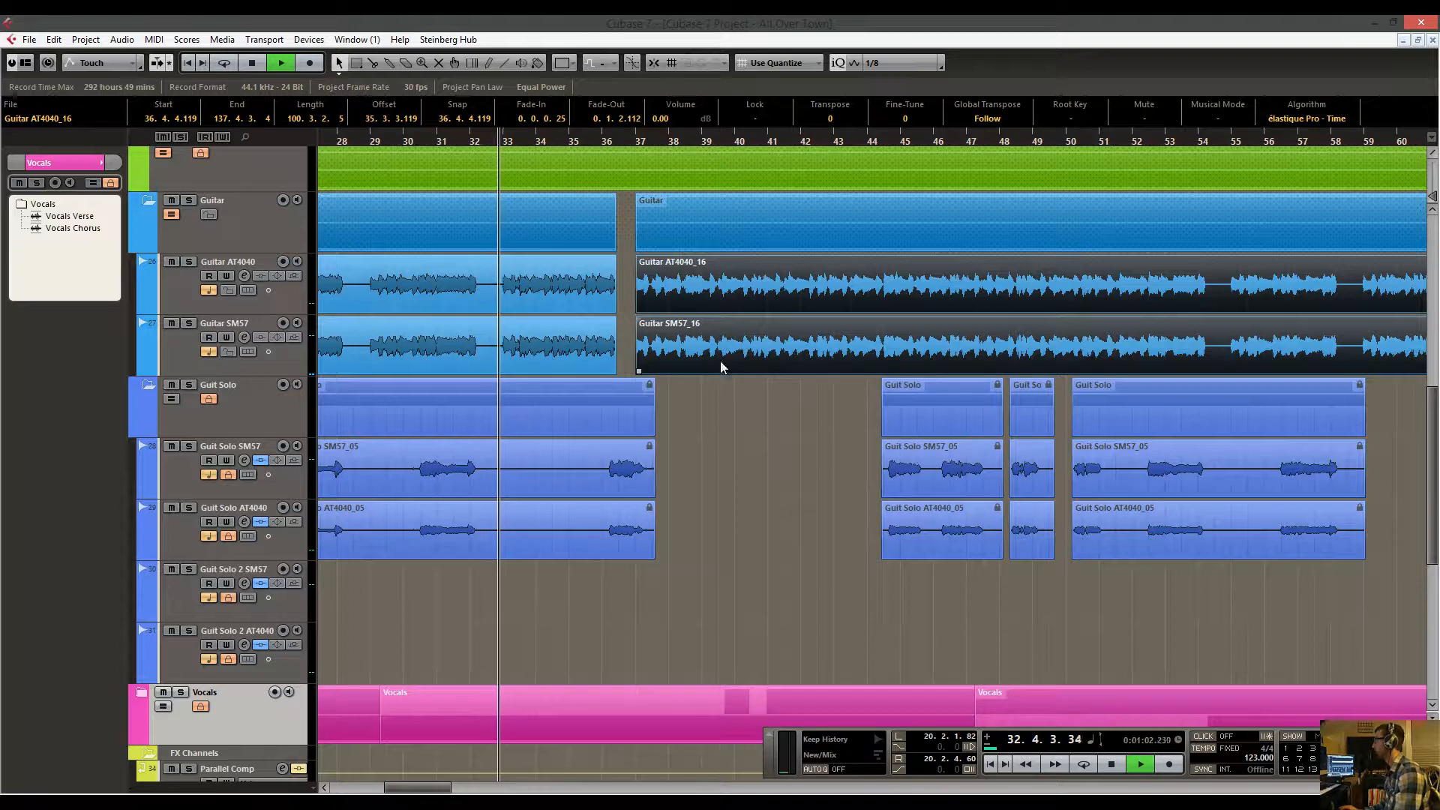
left_click(588, 136)
left_click(697, 450)
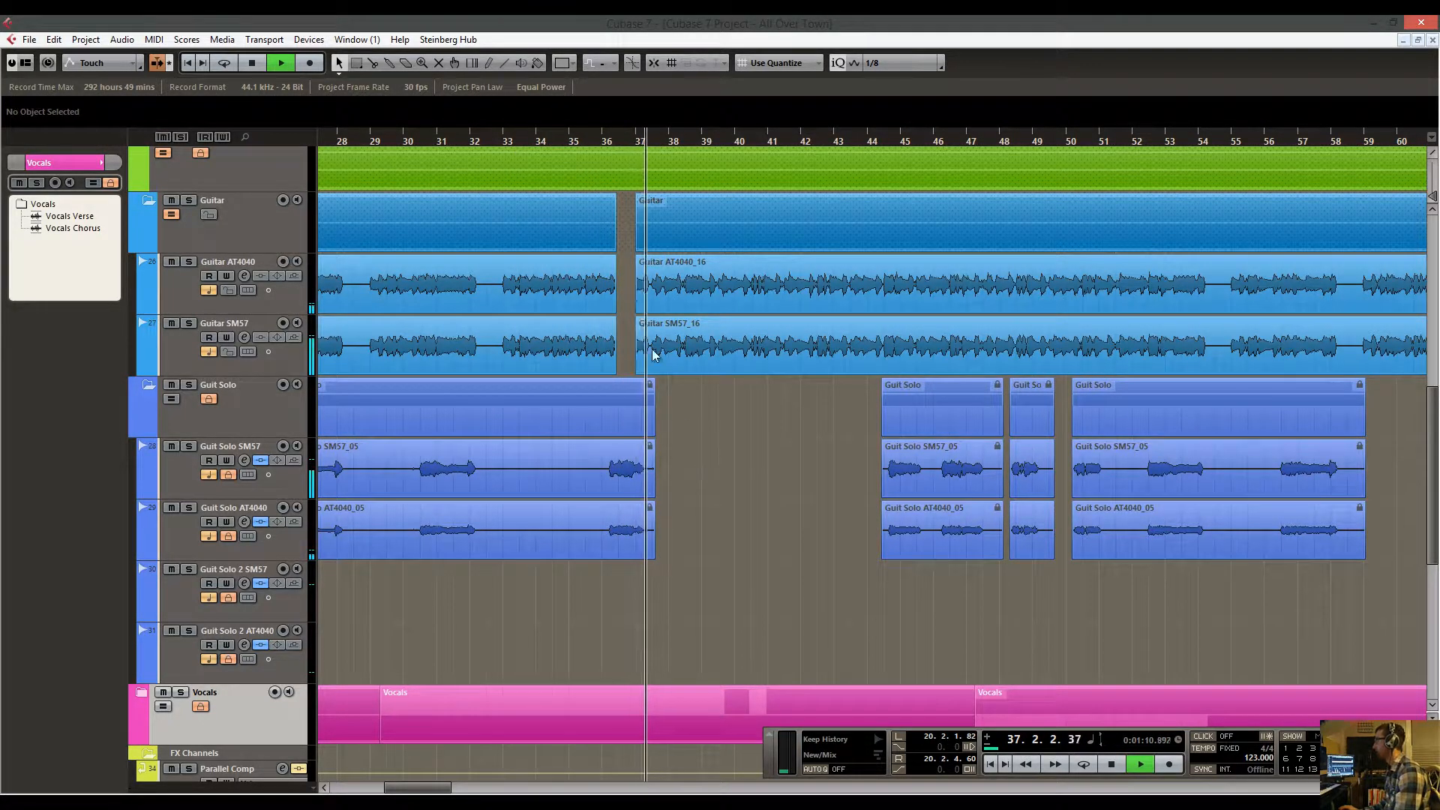
left_click(607, 136)
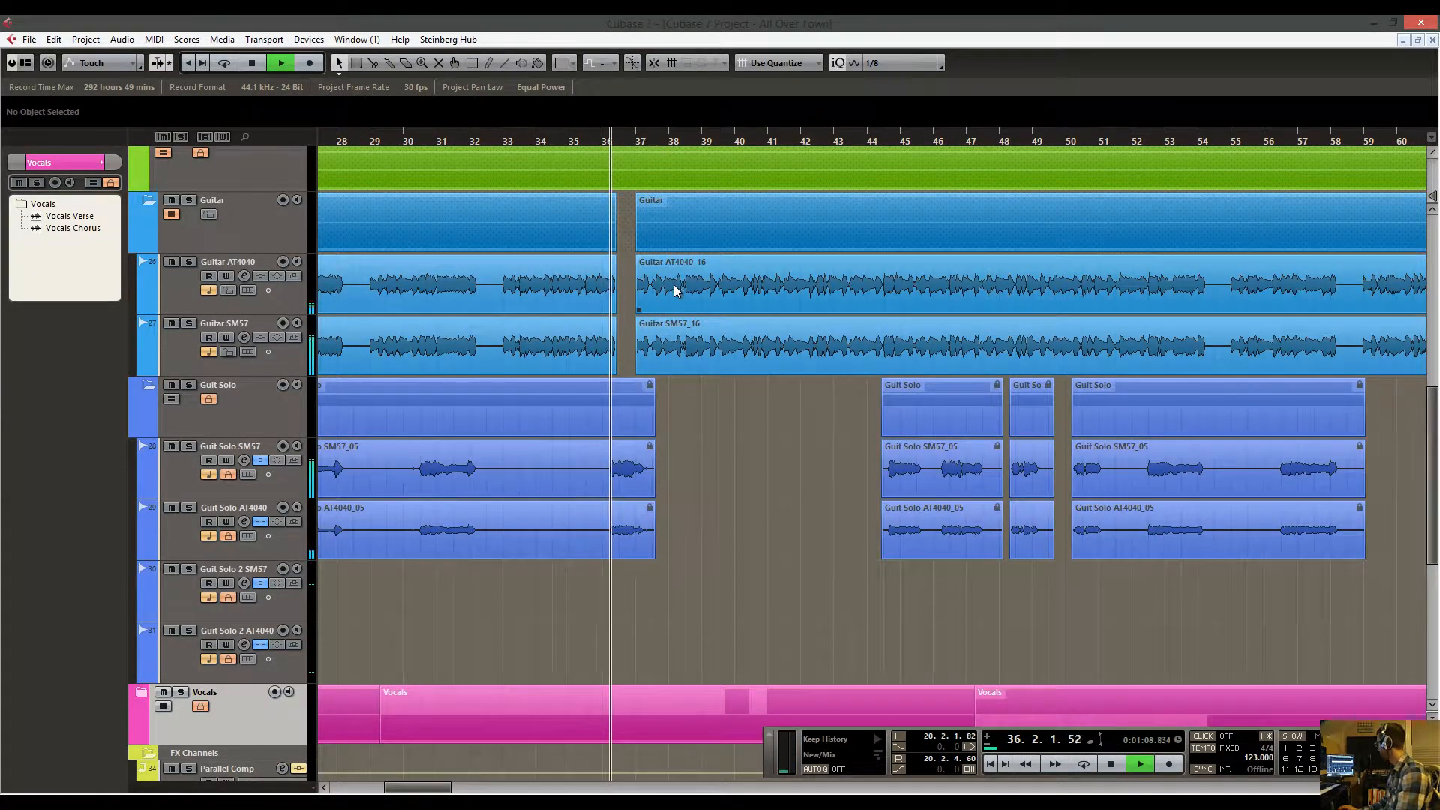
key("space")
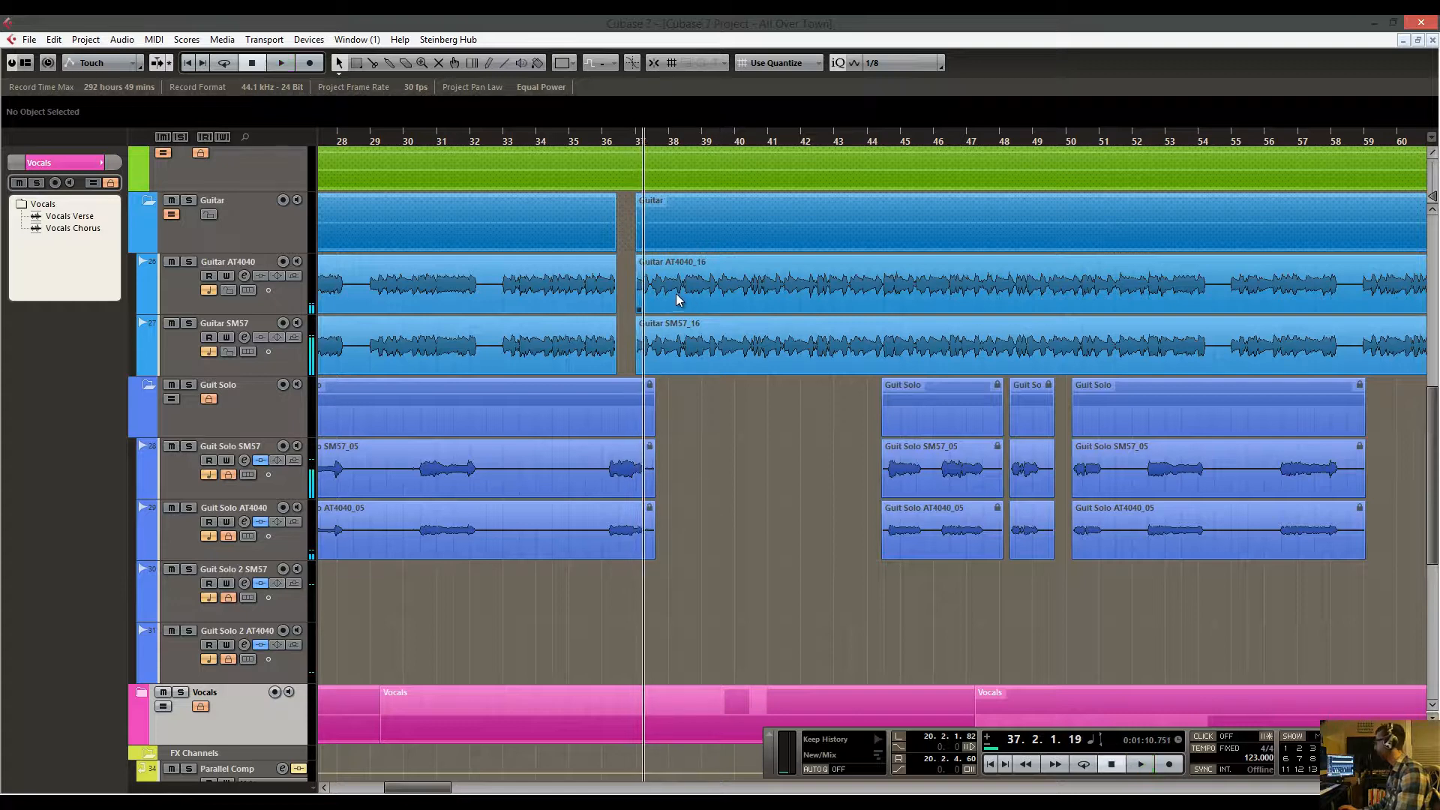
Lock and collapse the Guitar folder and expand the Bass folder.
scroll(652, 304, "up", 4)
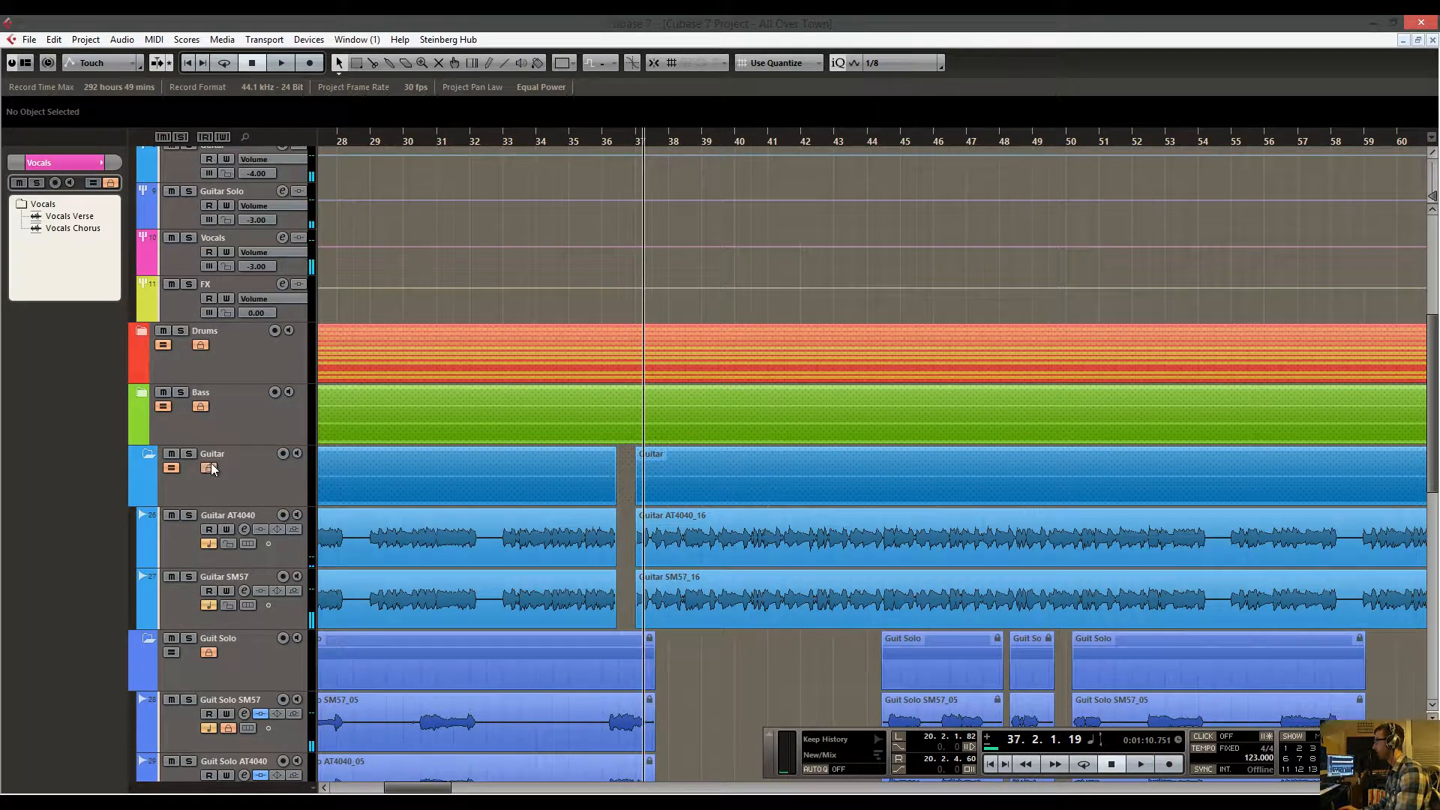
left_click(149, 453)
left_click(147, 395)
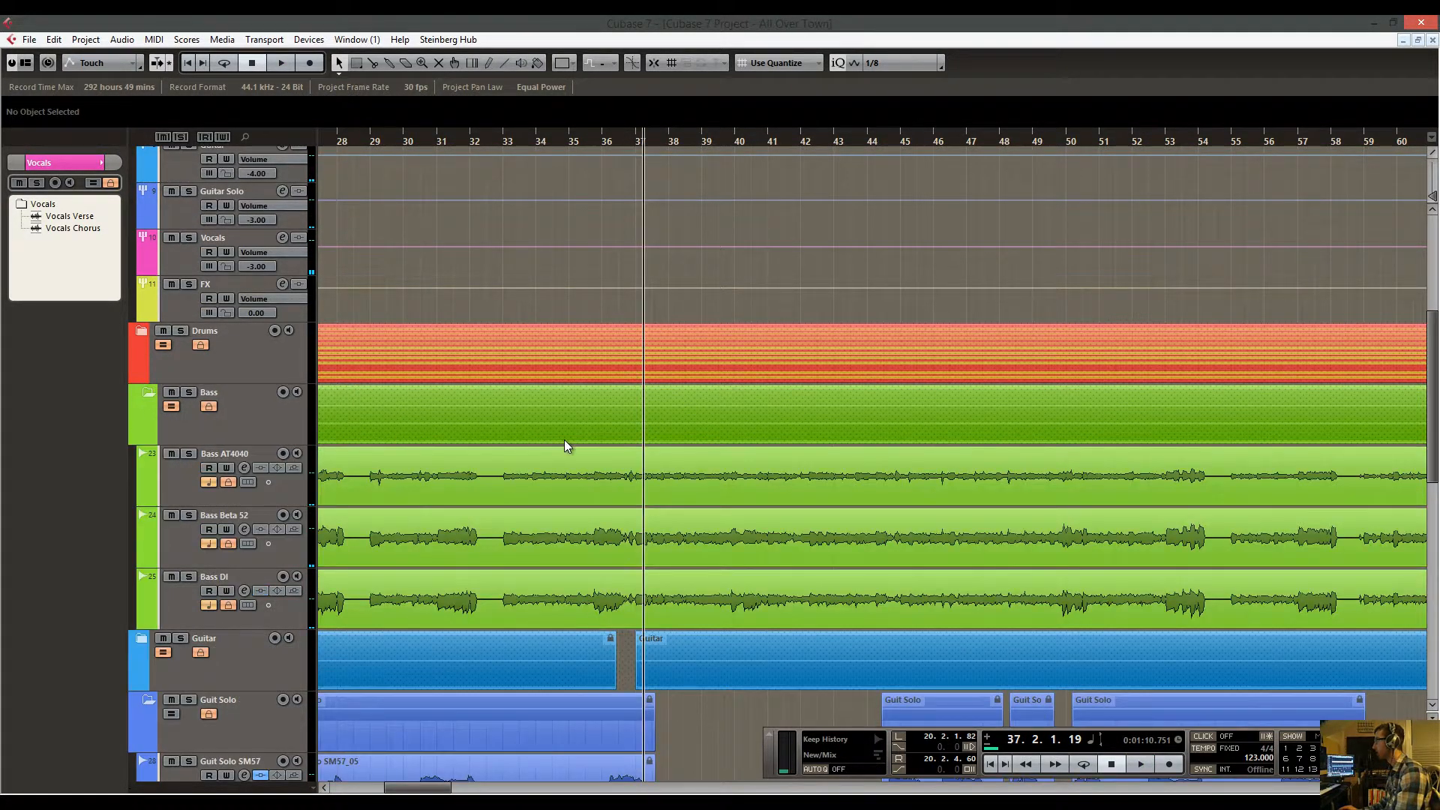
Play bar 36 into bar 37 to check the bass tracks against the guitar gap.
scroll(630, 180, "down", 4)
left_click_drag(627, 138, 565, 186)
key("space")
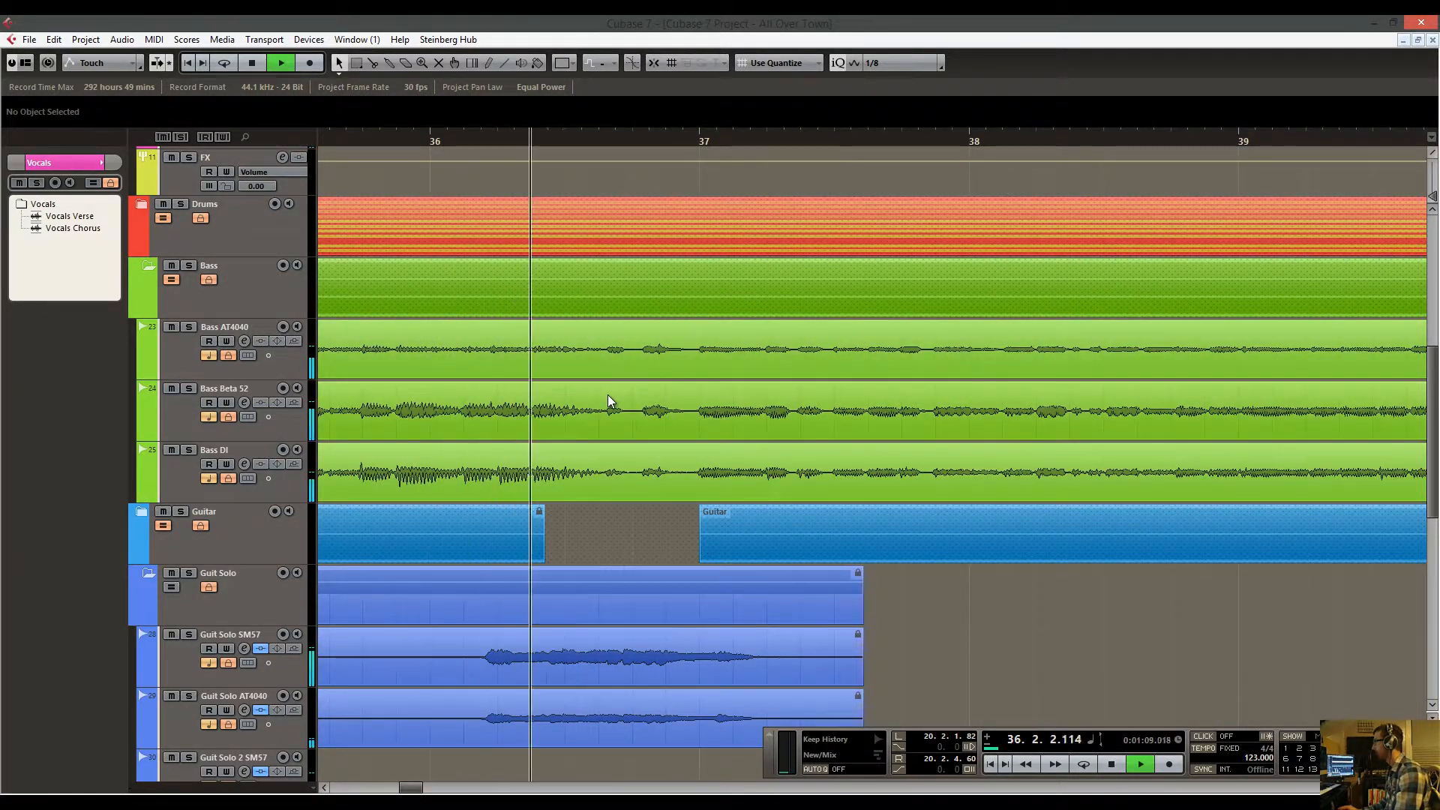
key("space")
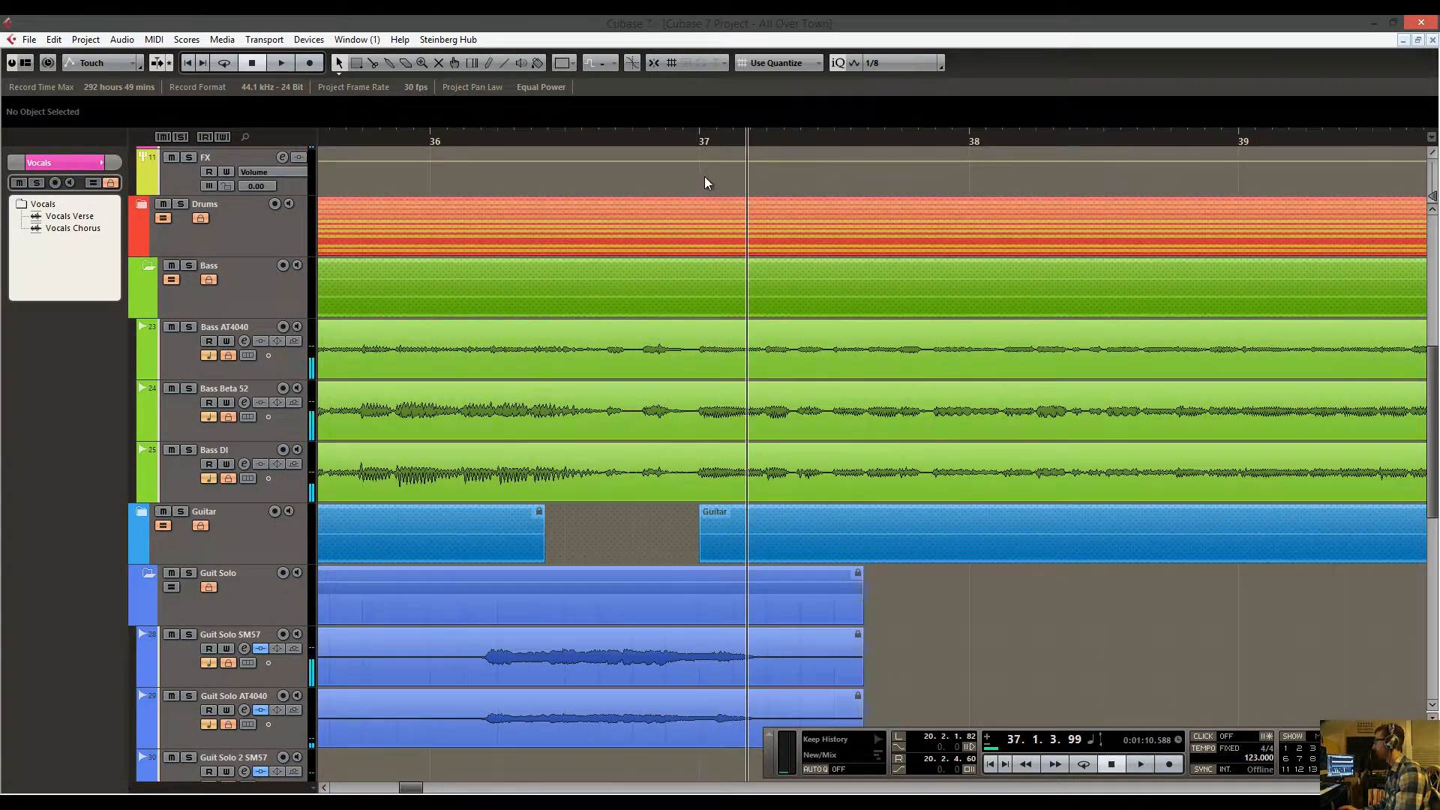
Unlock the Bass folder and split the three bass tracks just before bar 37.
left_click(217, 278)
right_click(657, 320)
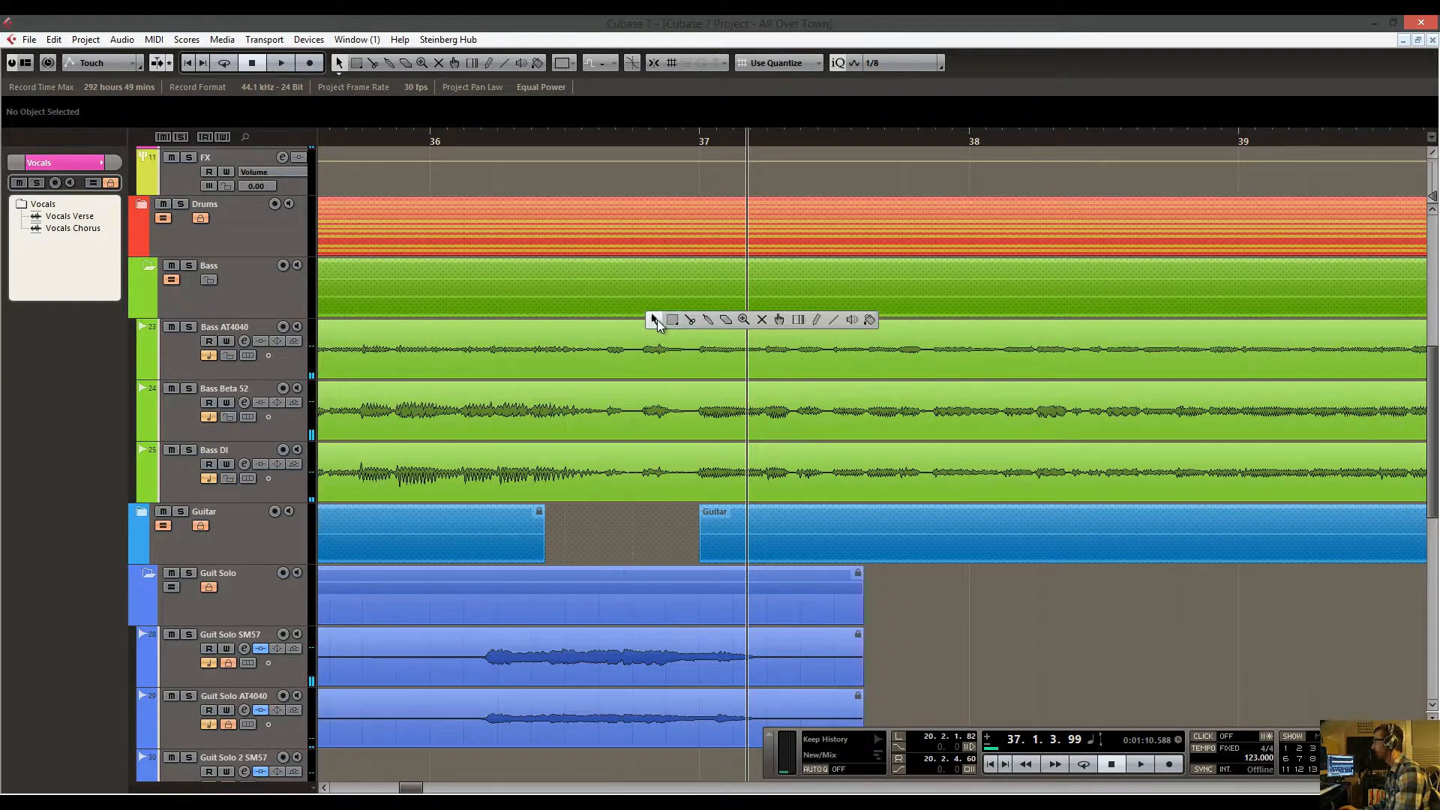
left_click(682, 324)
left_click(699, 380)
right_click(717, 367)
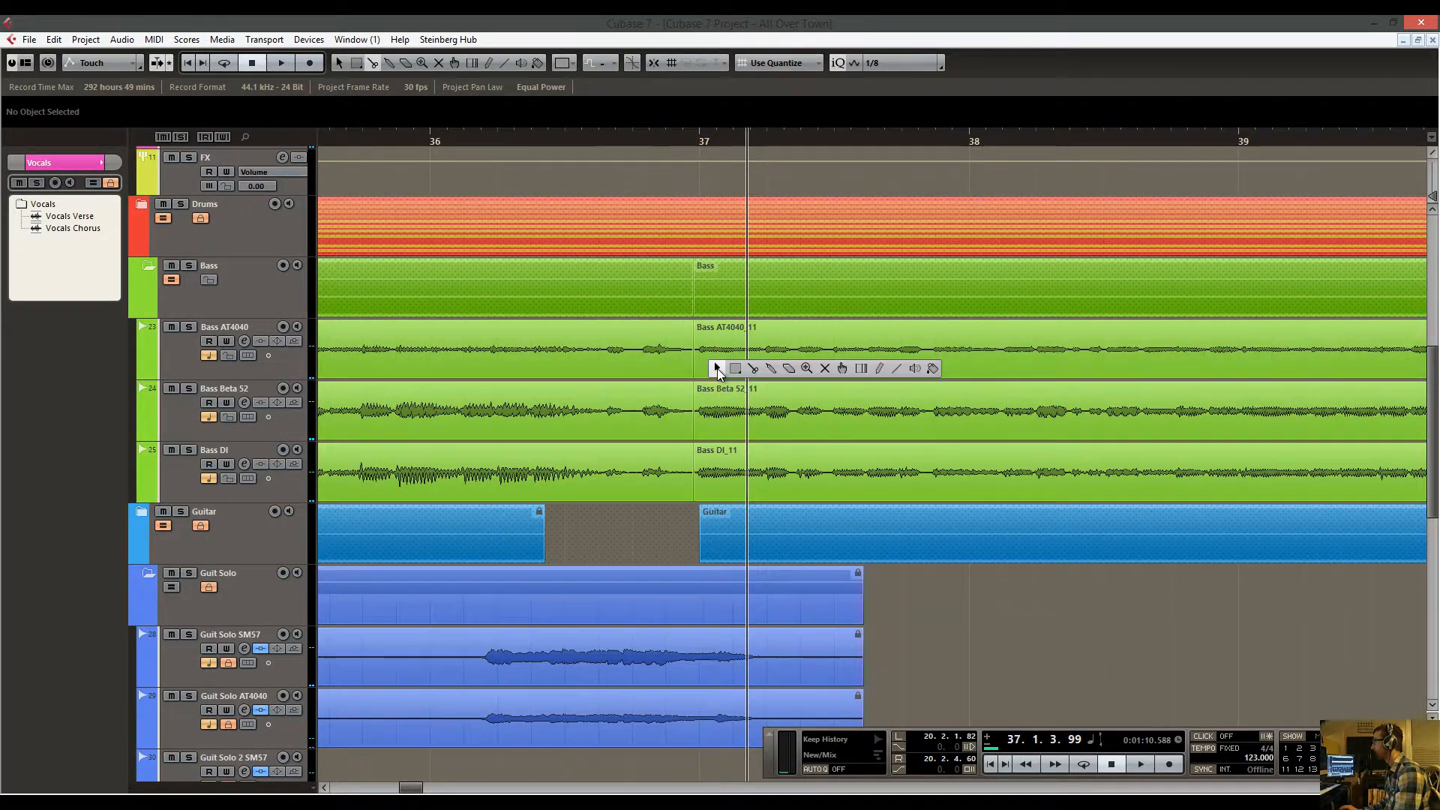
Trim the end of the first bass clips back to 36.3.3.44 and play across the gap.
left_click(762, 367)
left_click(668, 363)
left_click_drag(688, 487, 600, 495)
left_click_drag(531, 143, 406, 141)
key("space")
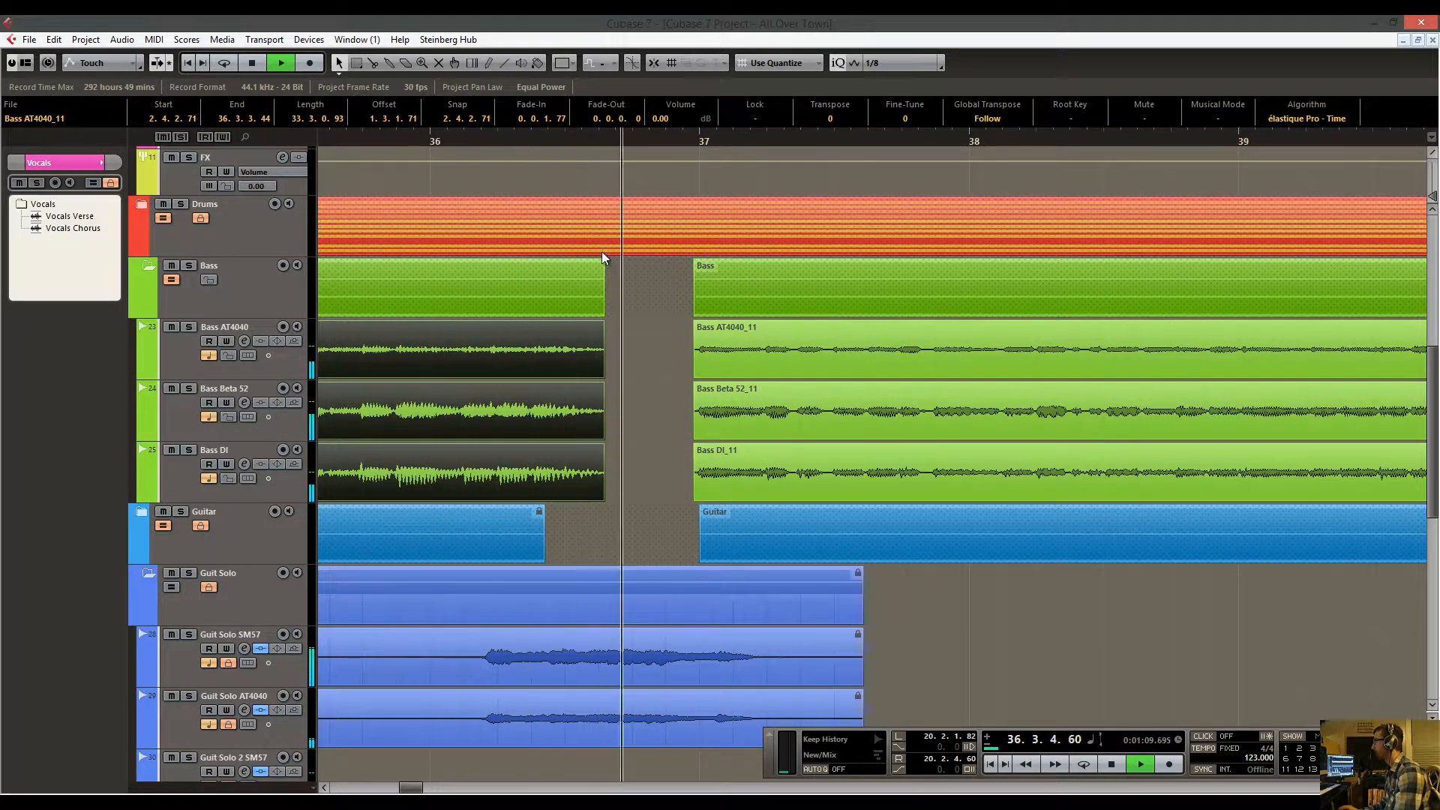
key("space")
Shorten the first bass clips to end at 36.3.3.39 with a 0.0.1.73 fade-out, and play the transition.
mouse_move(608, 476)
left_mouse_down()
mouse_move(626, 502)
mouse_move(602, 501)
left_mouse_up()
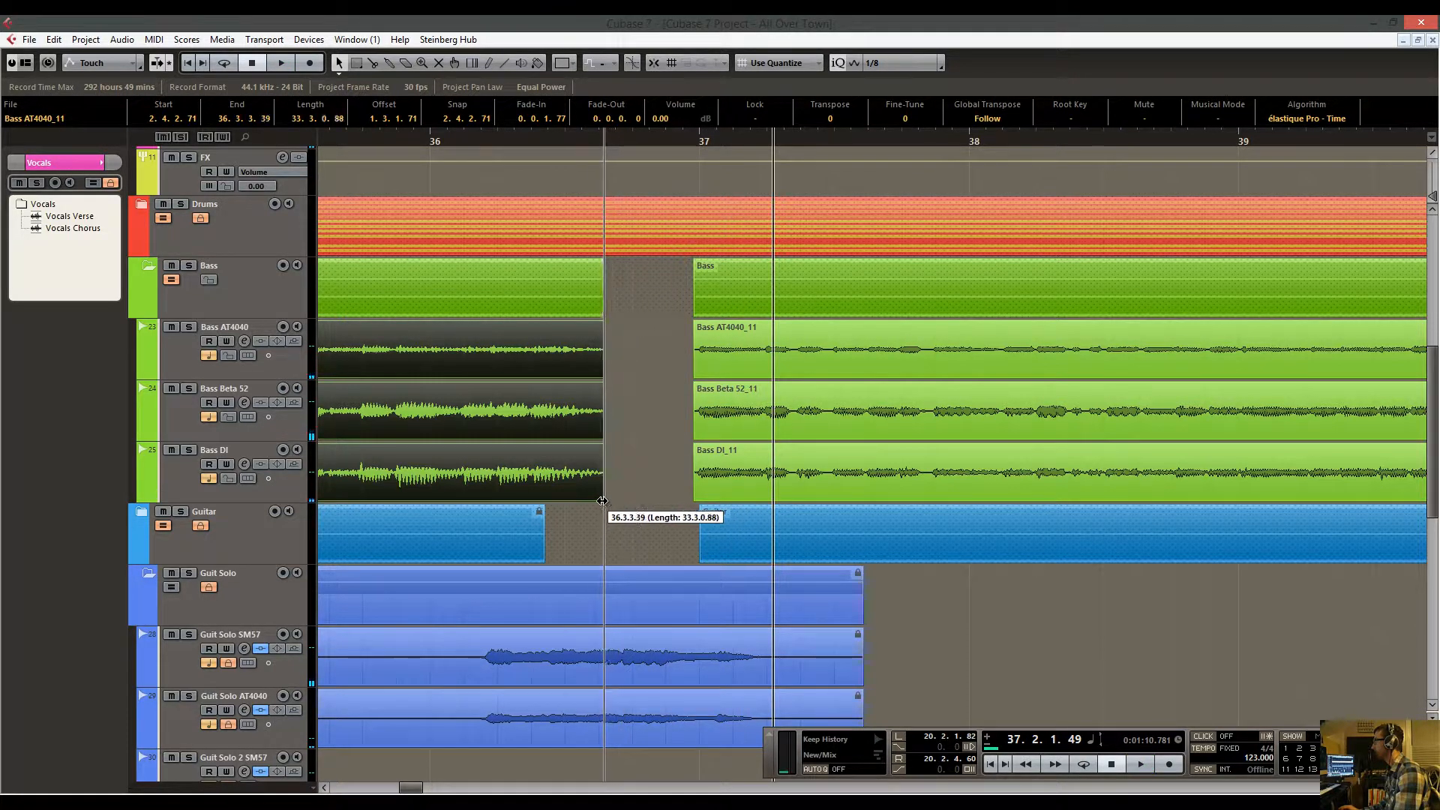
left_click_drag(600, 322, 577, 322)
left_click(492, 133)
key("g")
key("space")
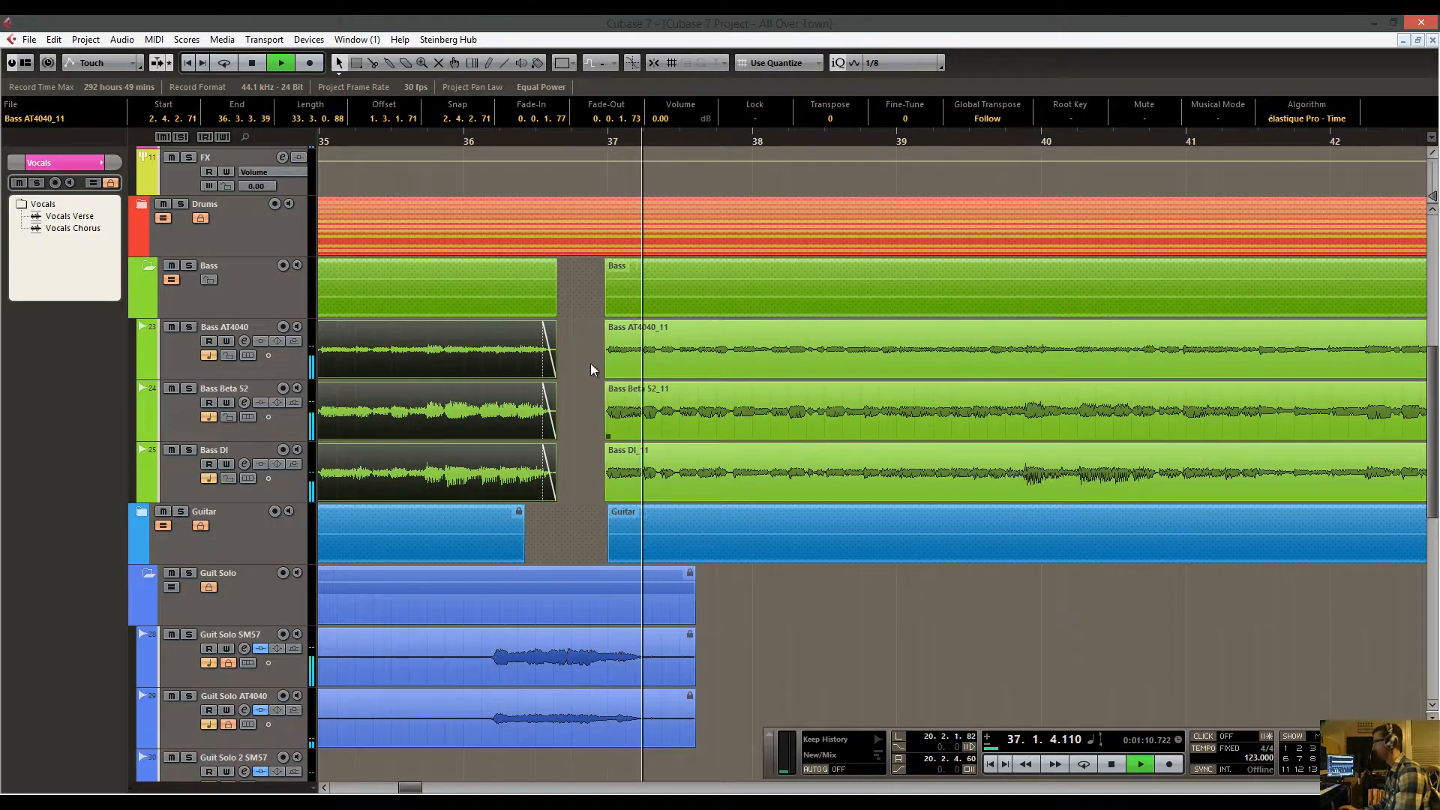
key("space")
Add a 0.0.0.43 fade-in to the three bass clips that start just before bar 37.
left_click_drag(605, 138, 560, 207)
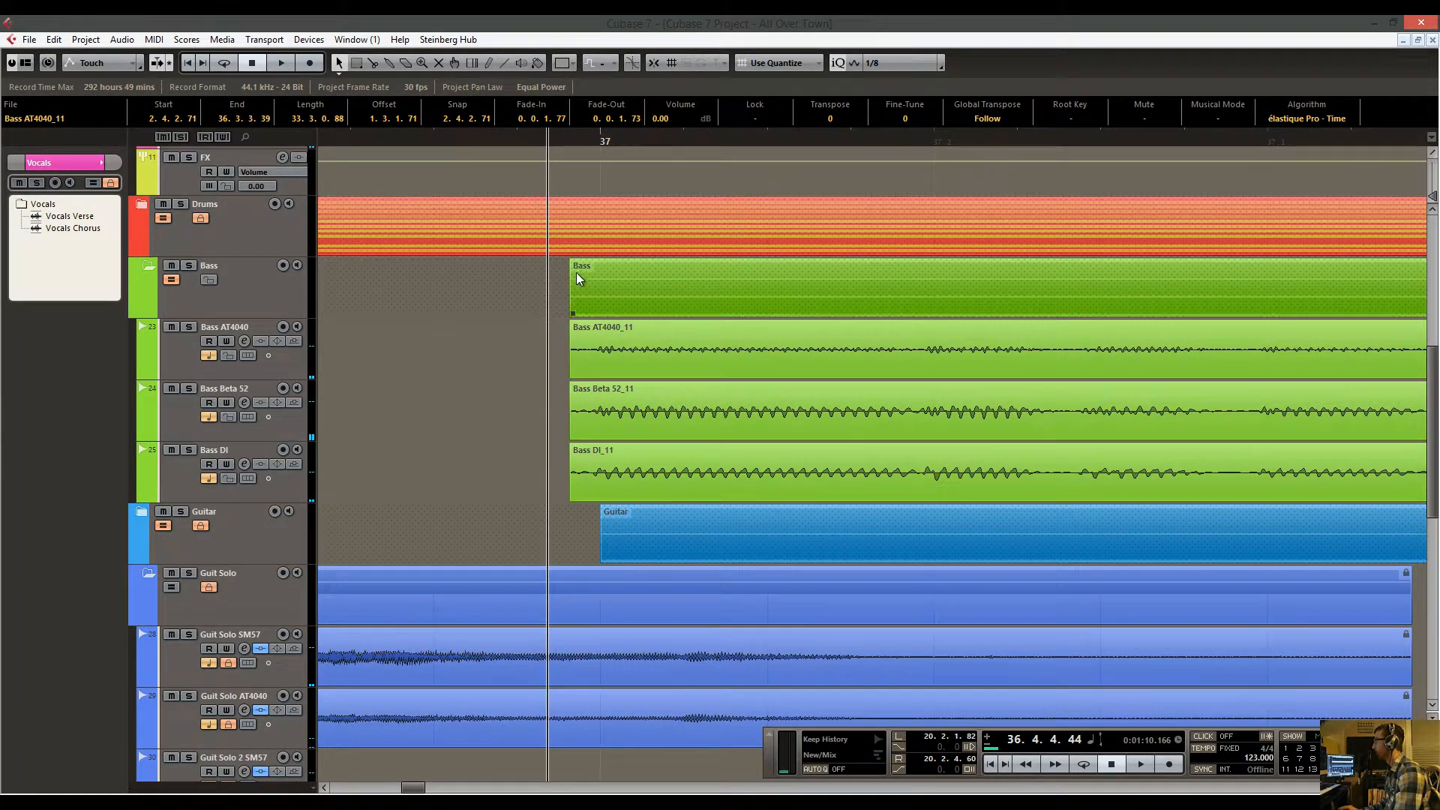
left_click(570, 334)
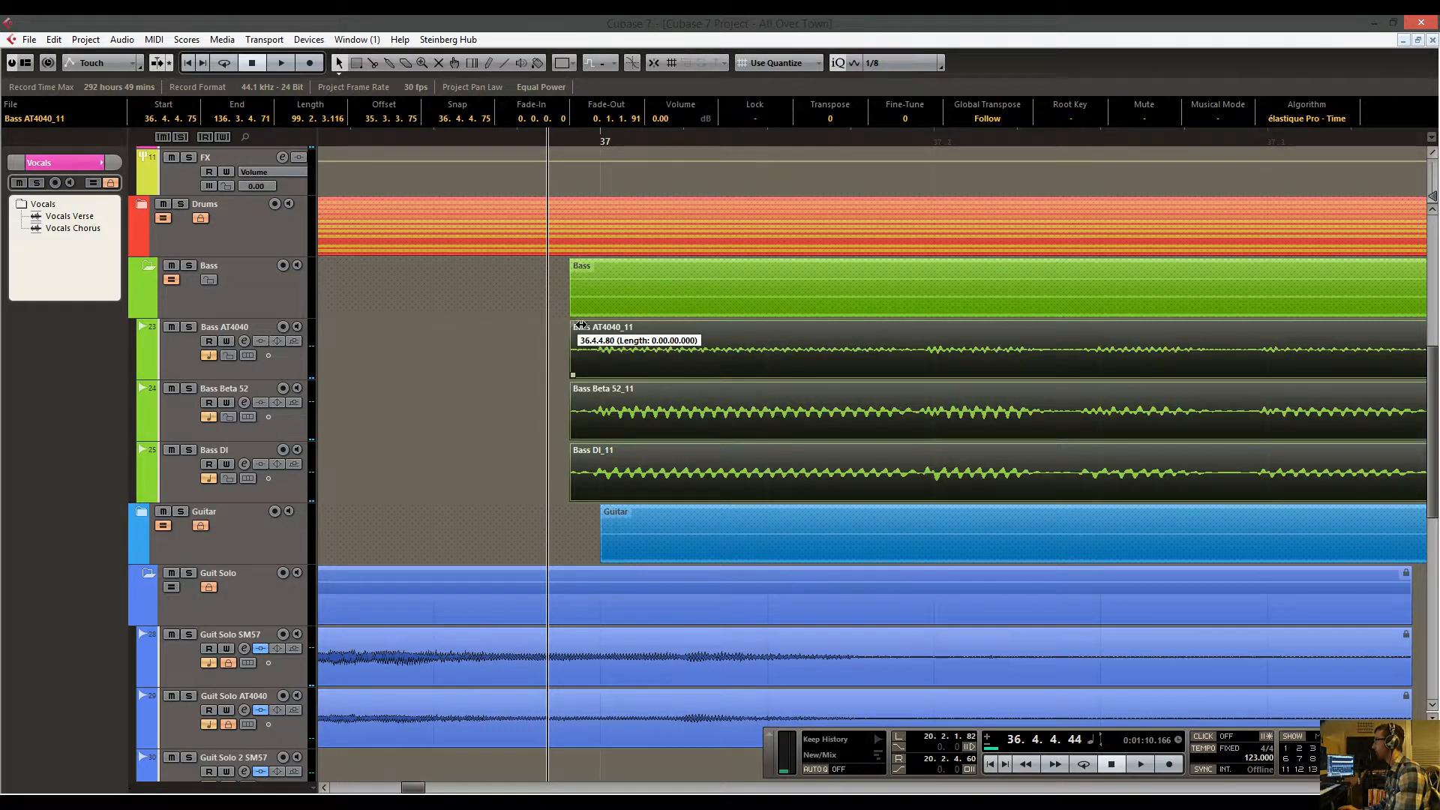
left_click_drag(581, 324, 601, 322)
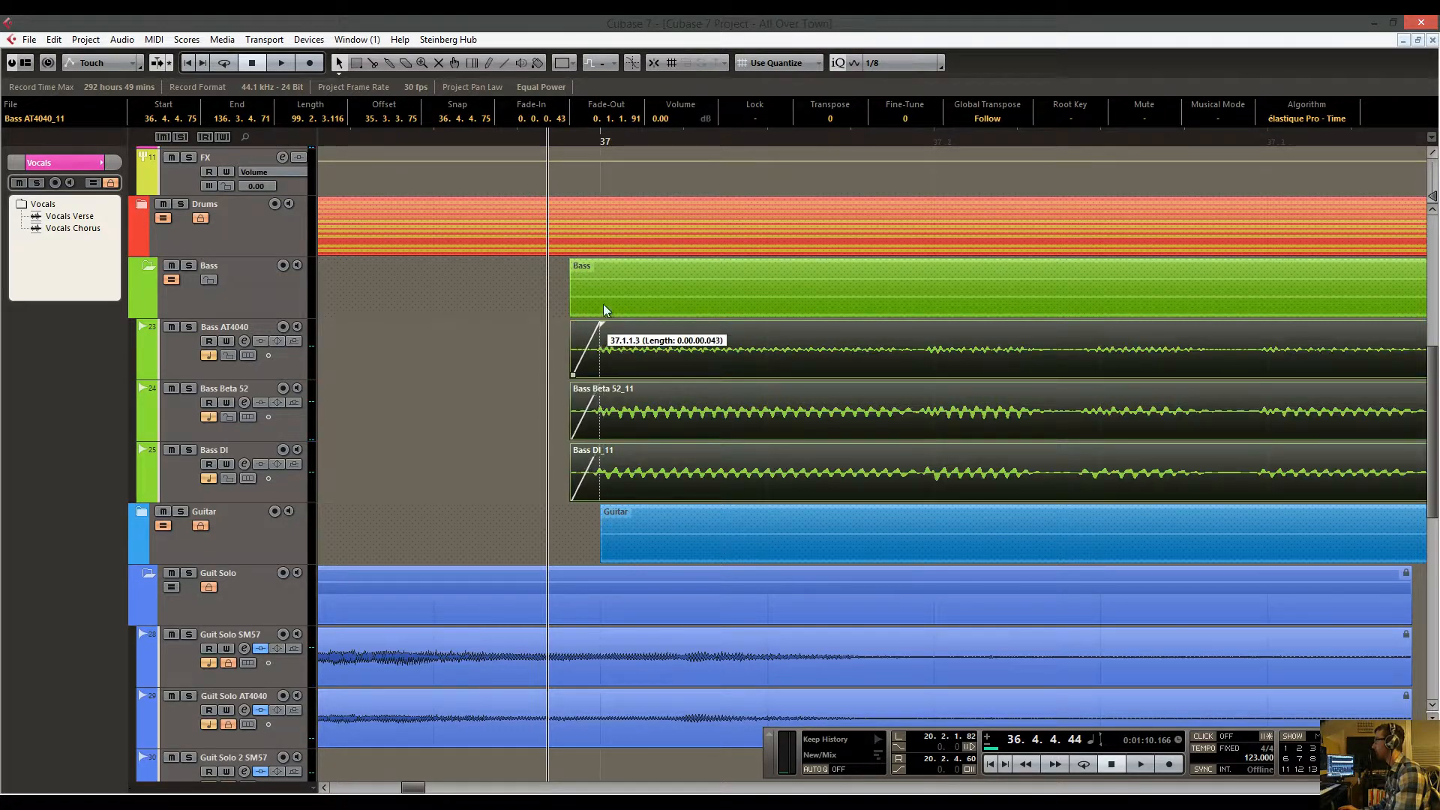
Play from about bar 31 across the bar 37 break, collapsing the Guit Solo folder and locking and collapsing the Bass folder.
left_click_drag(605, 145, 618, 69)
key("space")
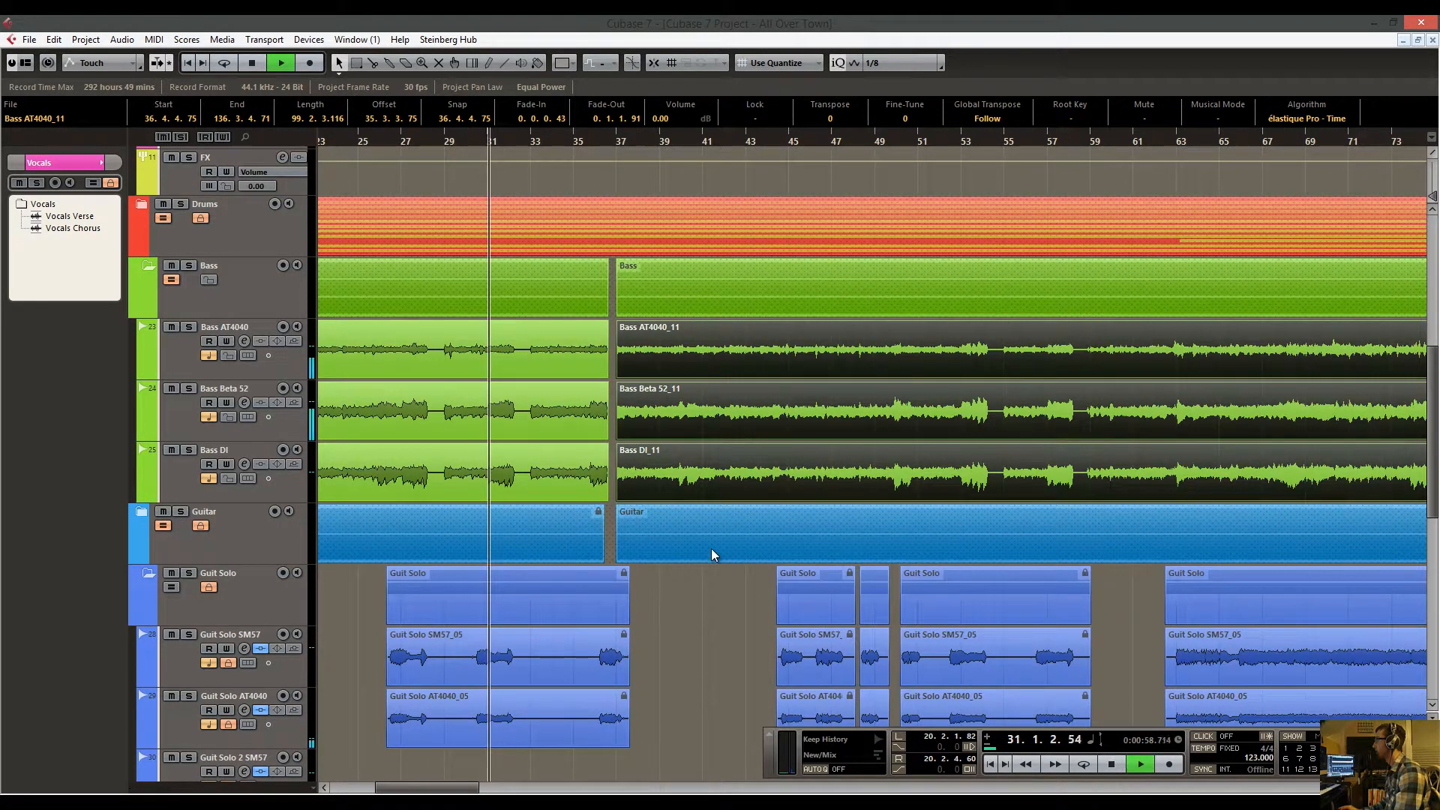
scroll(694, 600, "down", 3)
scroll(699, 475, "up", 1)
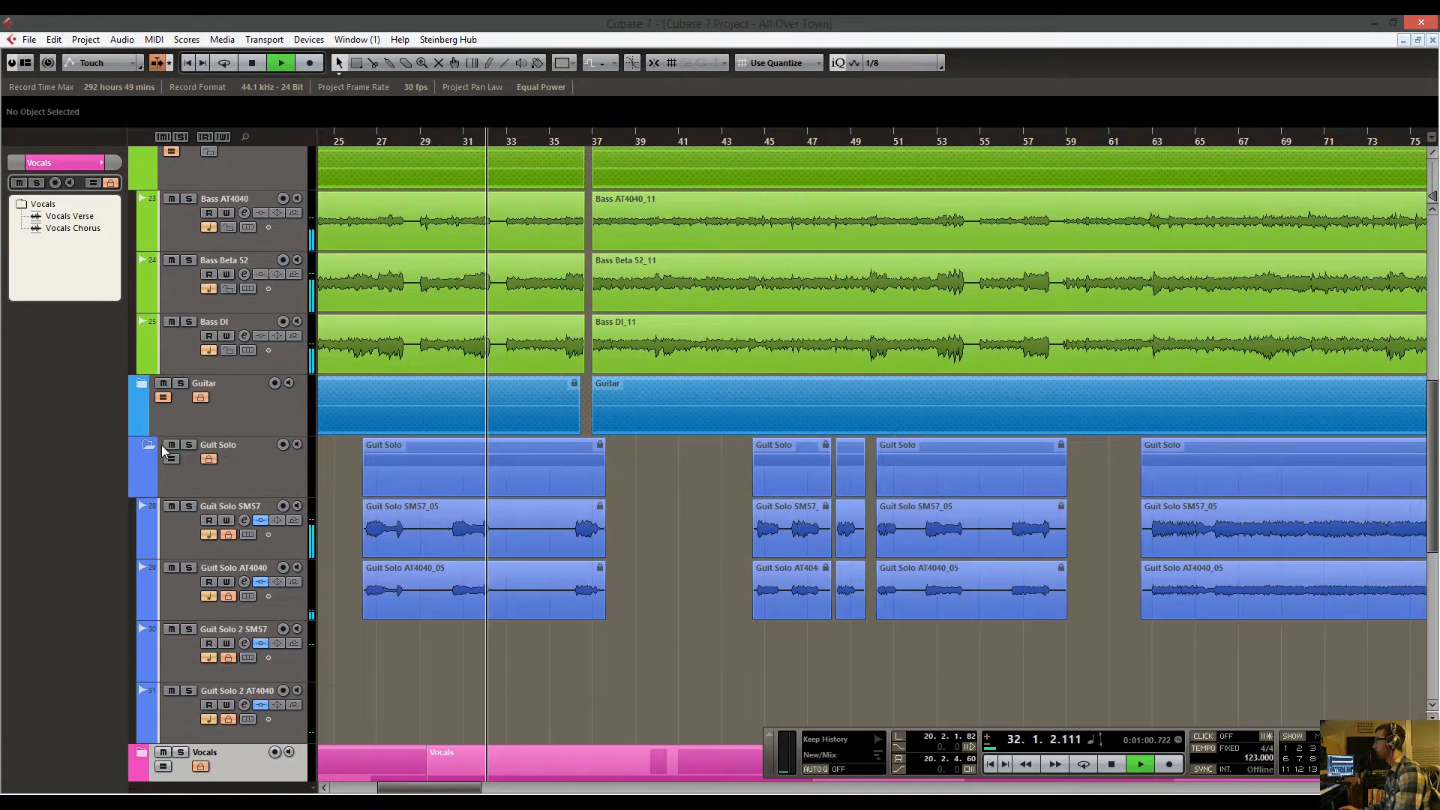
left_click(141, 445)
scroll(417, 445, "up", 2)
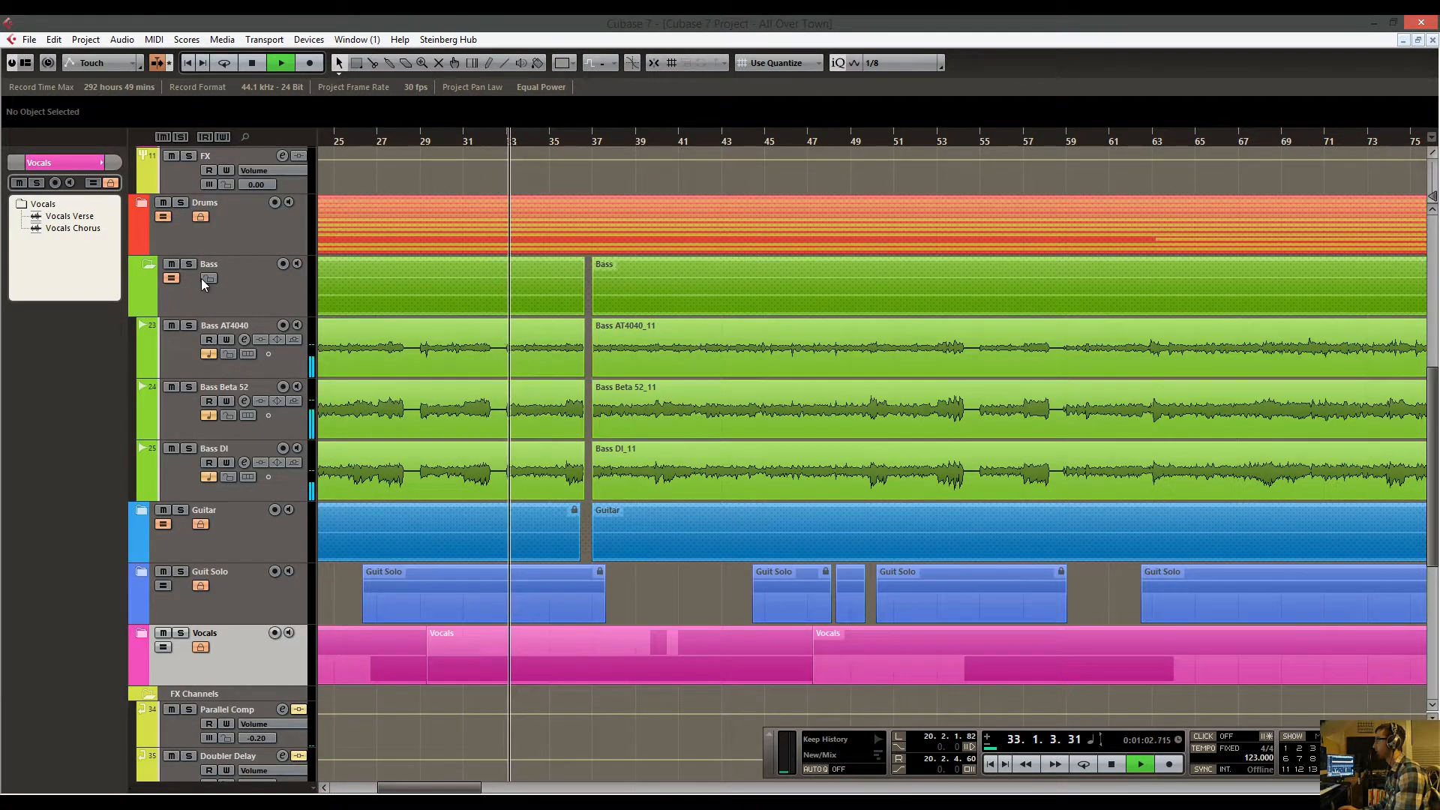
left_click(155, 267)
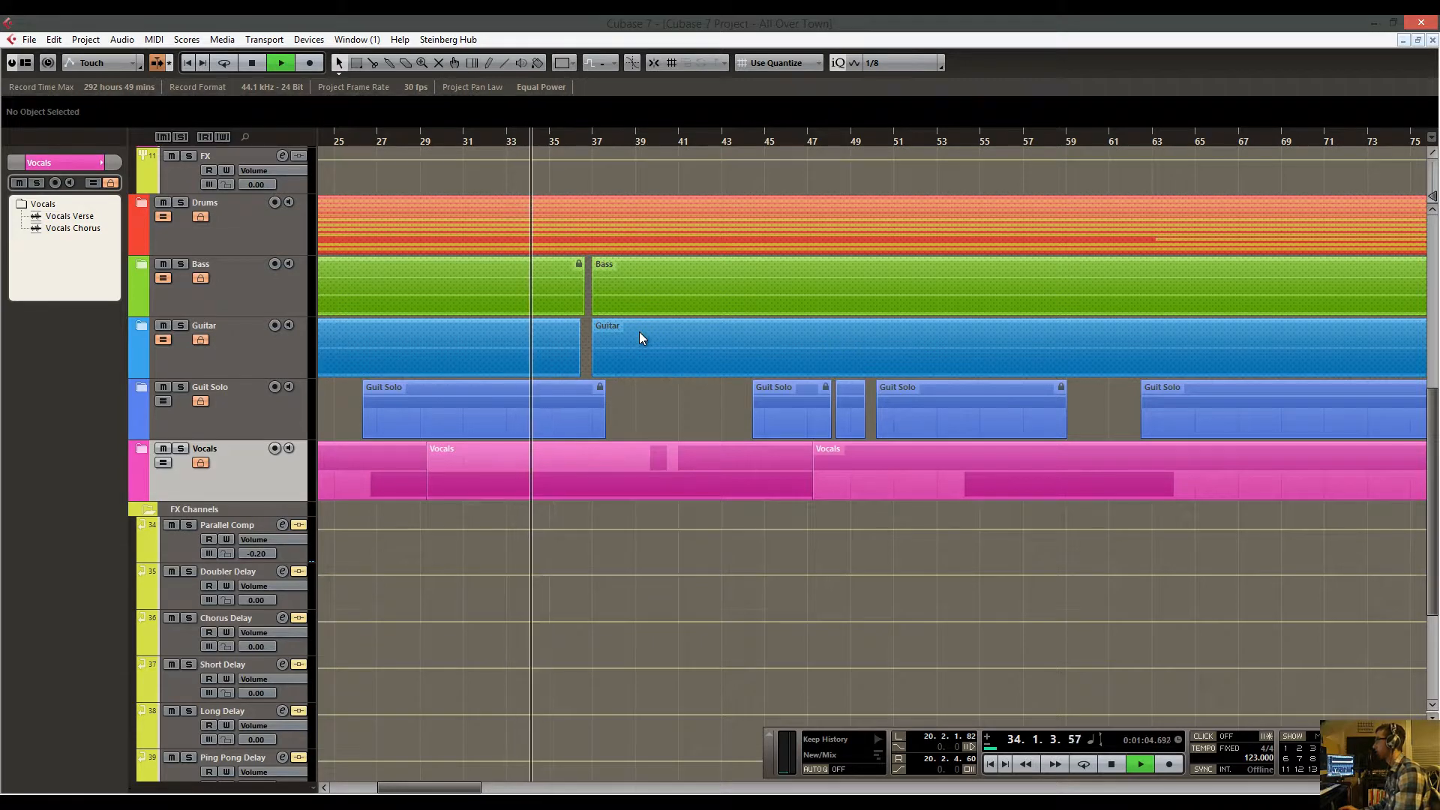
scroll(641, 333, "up", 2)
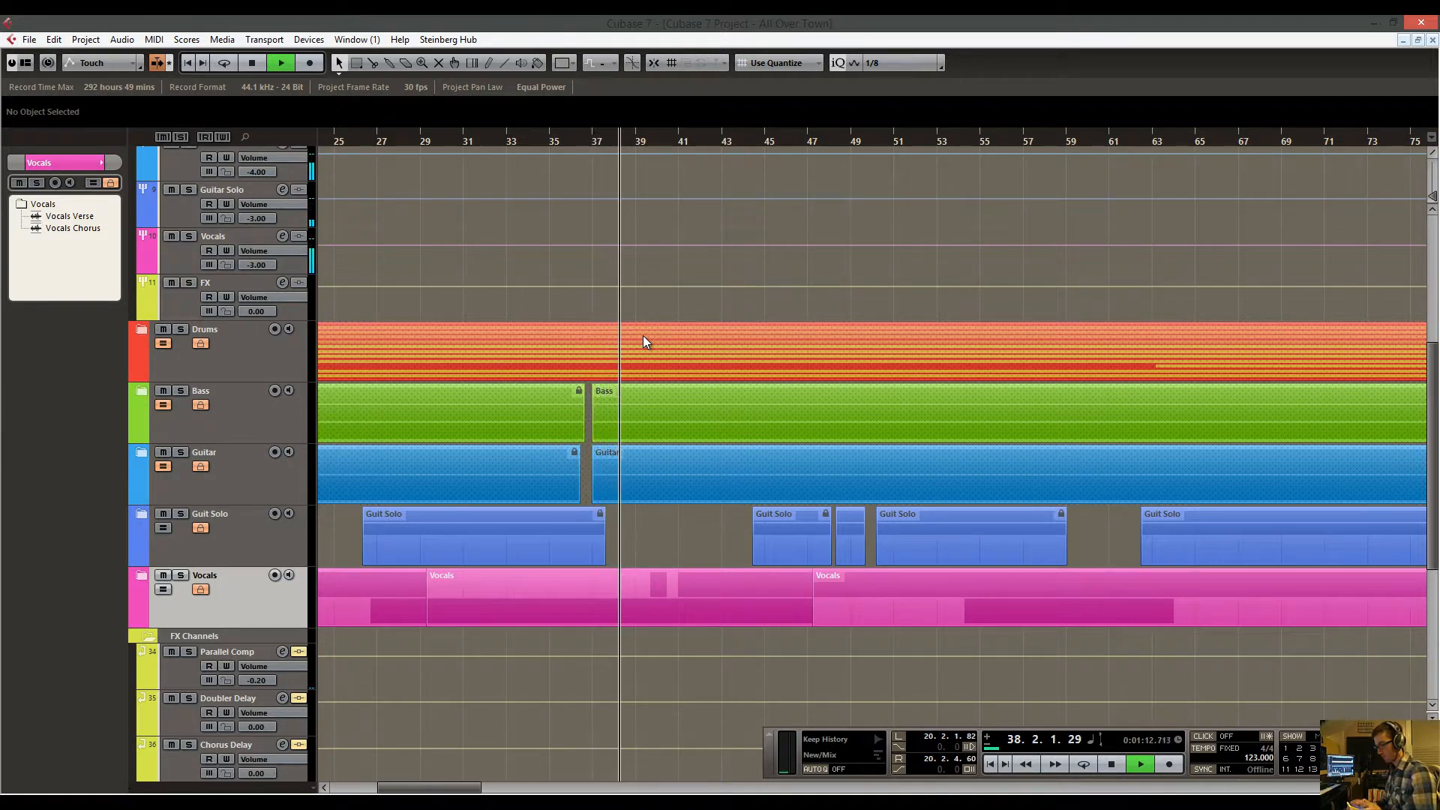
key("space")
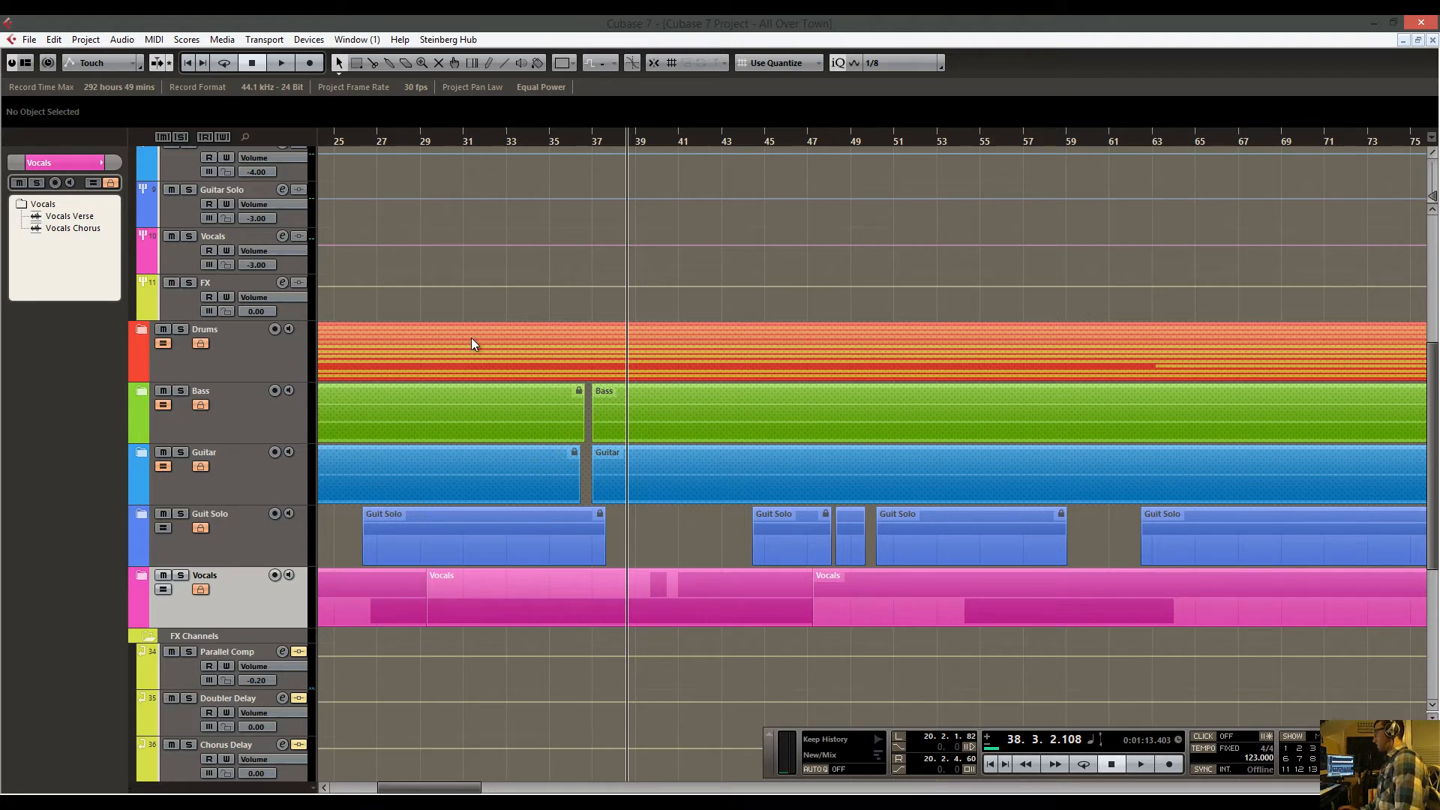
Expand the Drums folder to examine its individual tracks around the break and collapse it again.
left_click(142, 330)
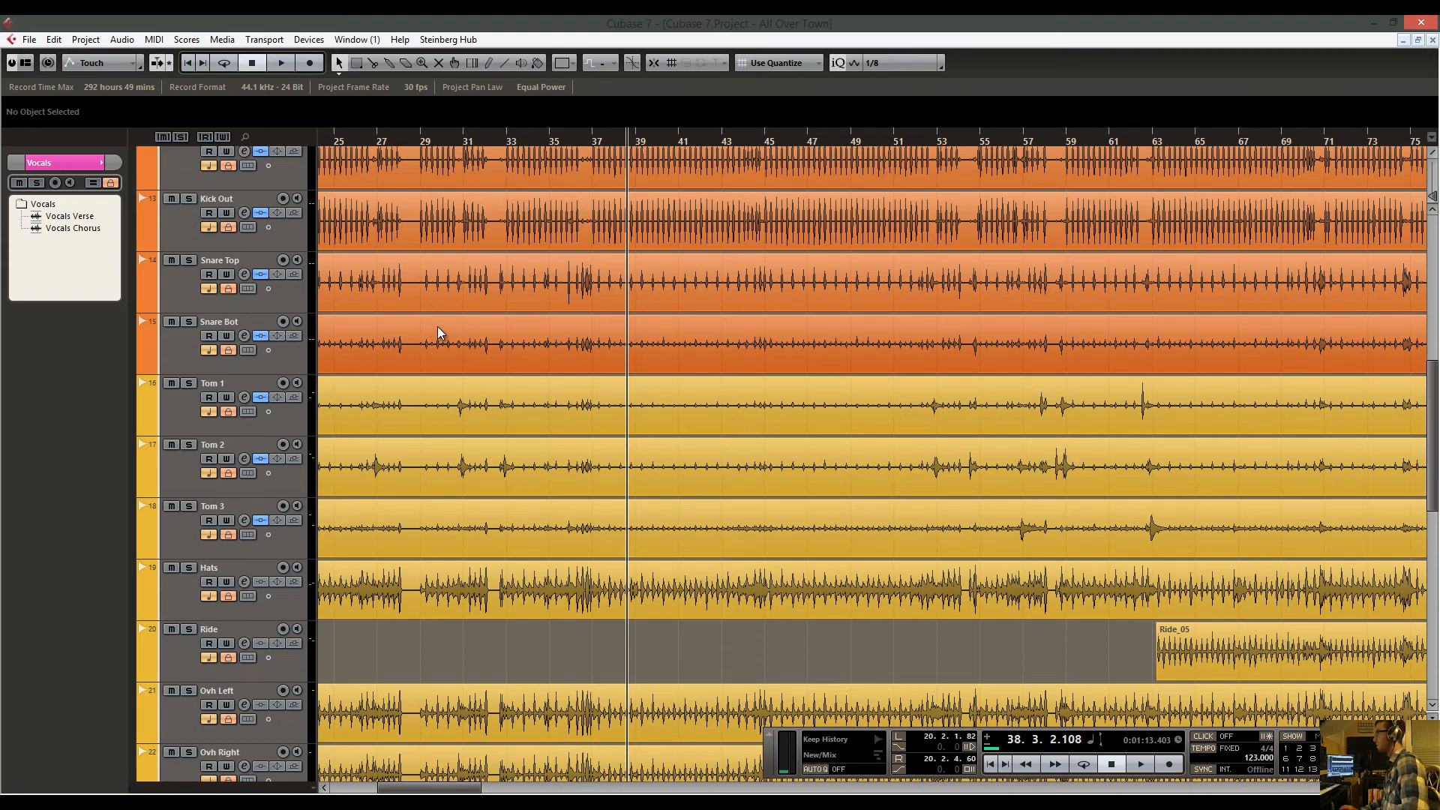
scroll(438, 333, "down", 5)
scroll(417, 327, "up", 7)
left_click(150, 204)
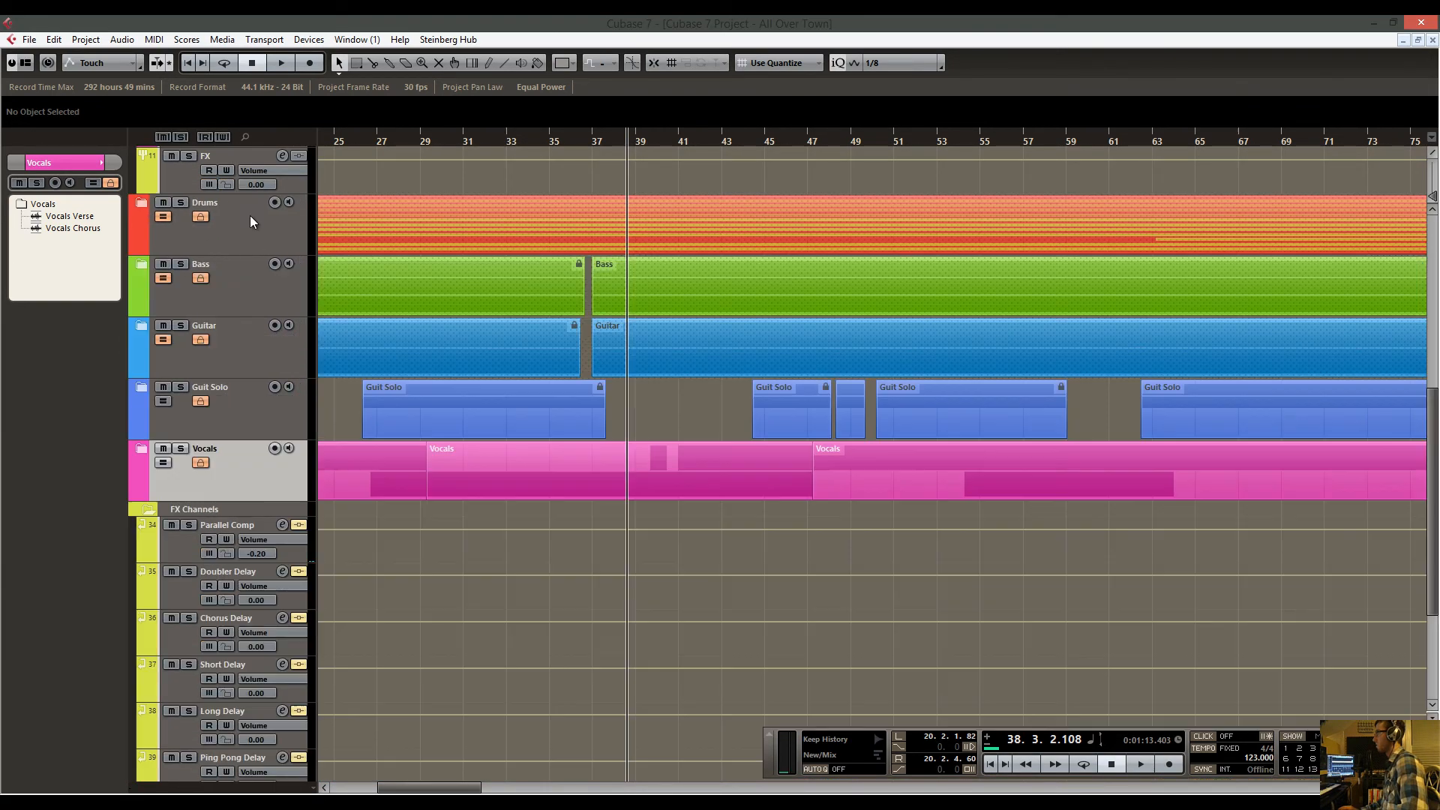